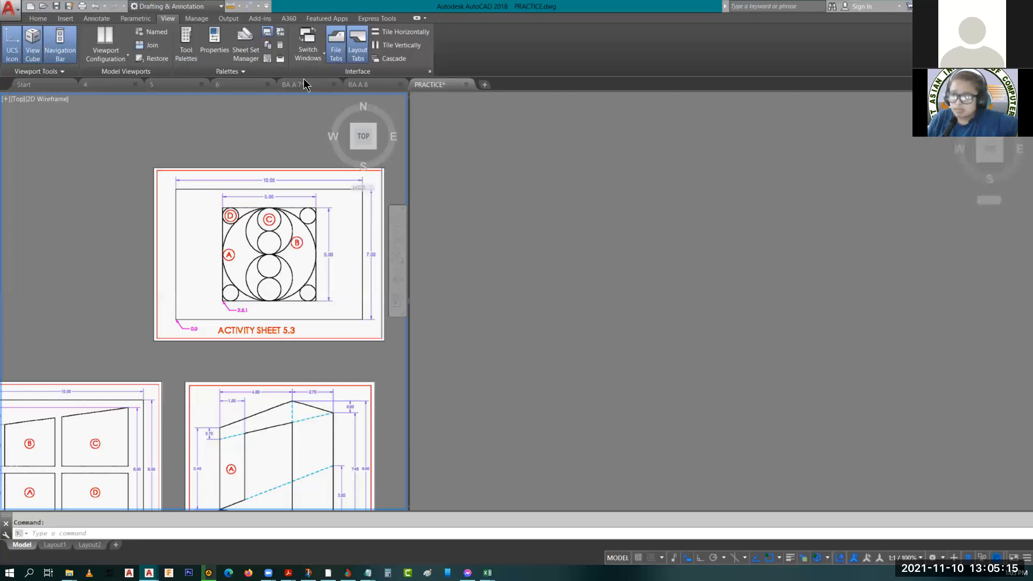
- Look at the BA A 7 and BA A 8 drawings and return to the PRACTICE drawing
{"action": "mouse_move", "coordinate": [296, 86]}
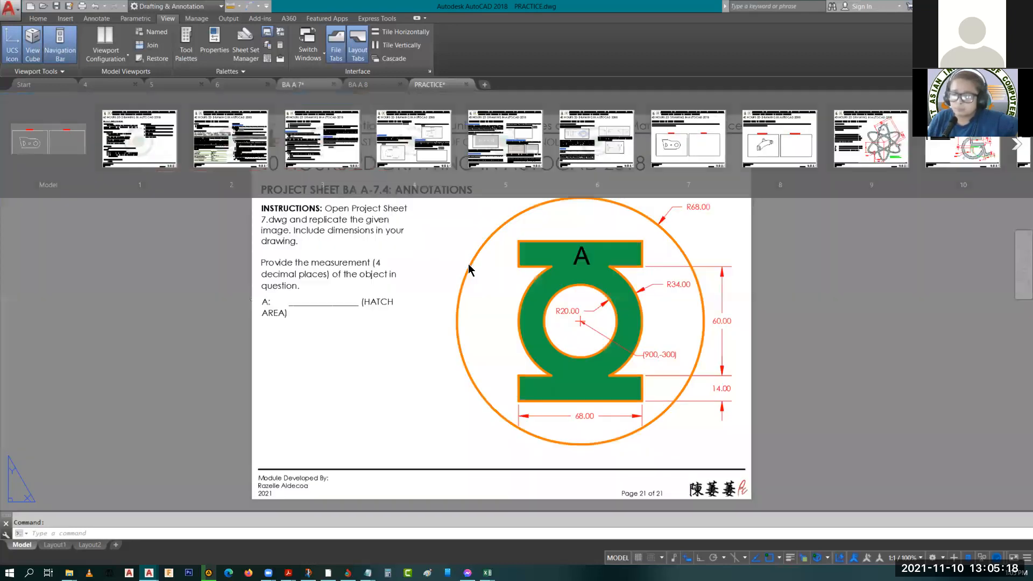
{"action": "left_click", "coordinate": [294, 85]}
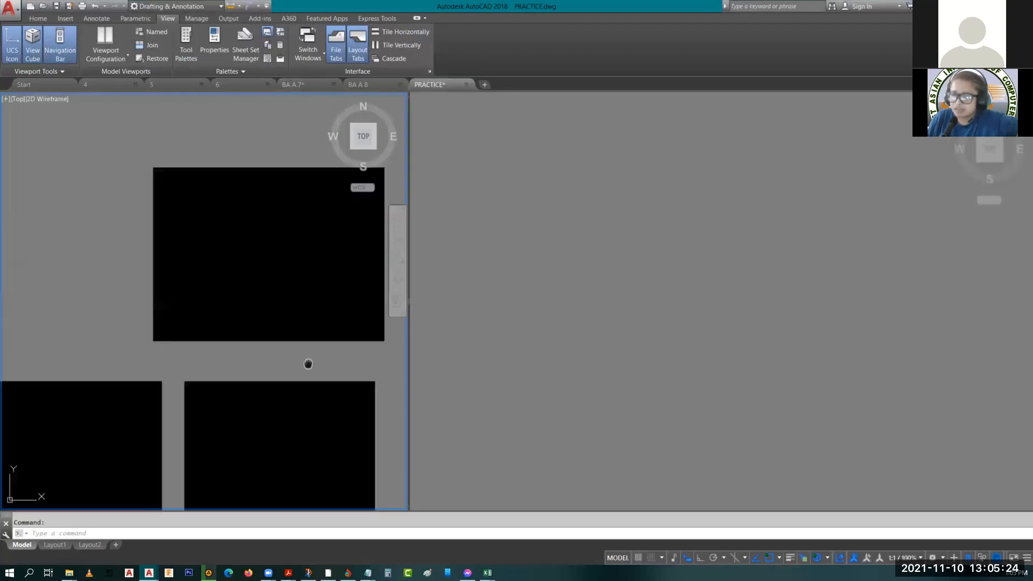
{"action": "middle_click_drag", "start_coordinate": [309, 365], "coordinate": [281, 388]}
{"action": "scroll", "coordinate": [260, 286], "scroll_direction": "up", "scroll_amount": 2}
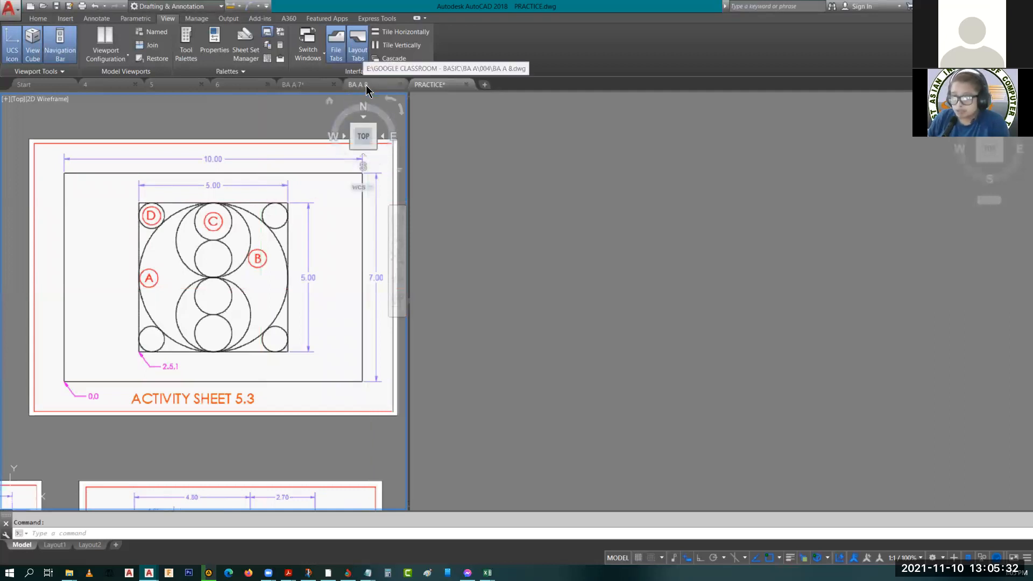
{"action": "mouse_move", "coordinate": [371, 91]}
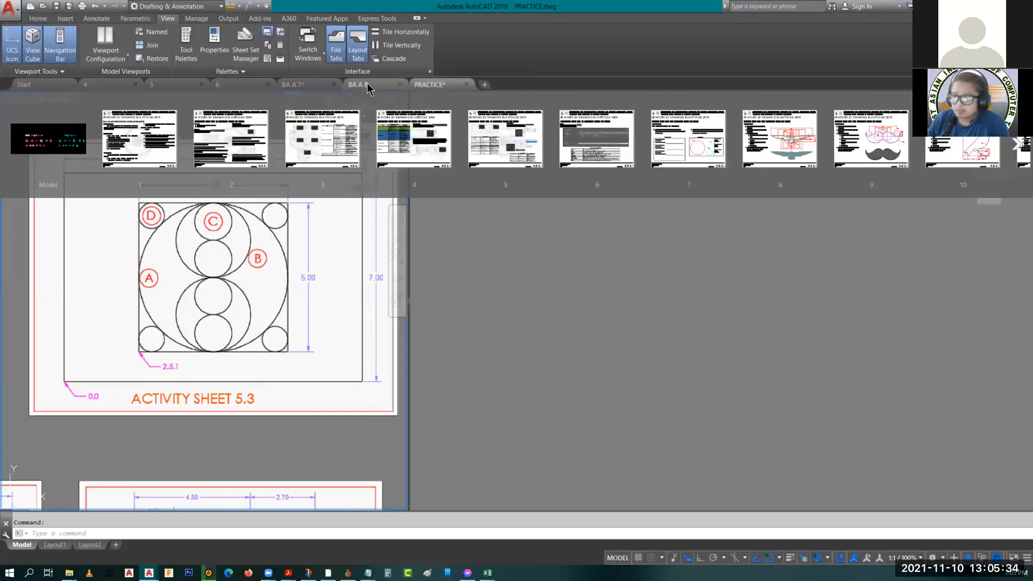
{"action": "left_click", "coordinate": [369, 89]}
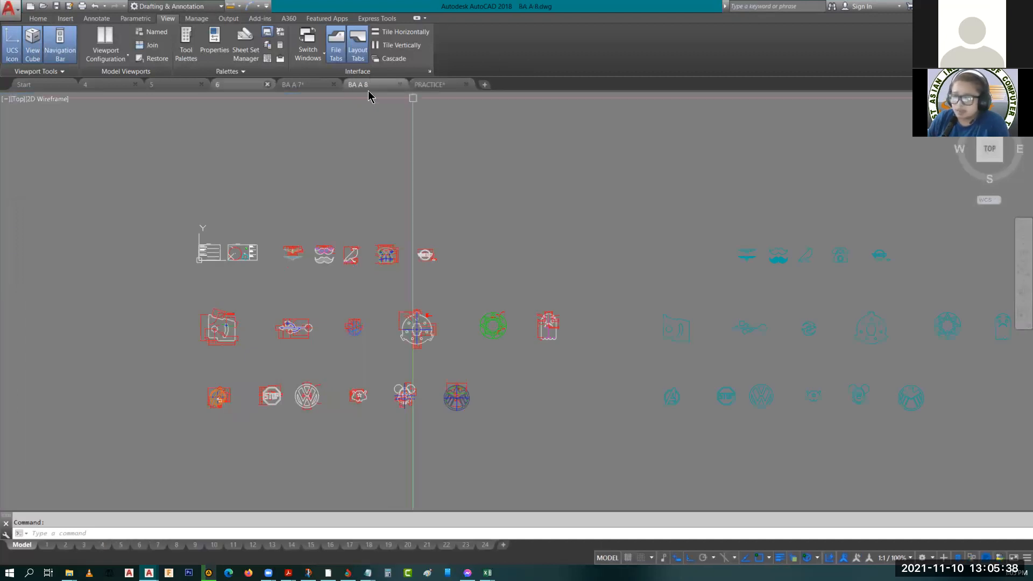
{"action": "left_click", "coordinate": [433, 89]}
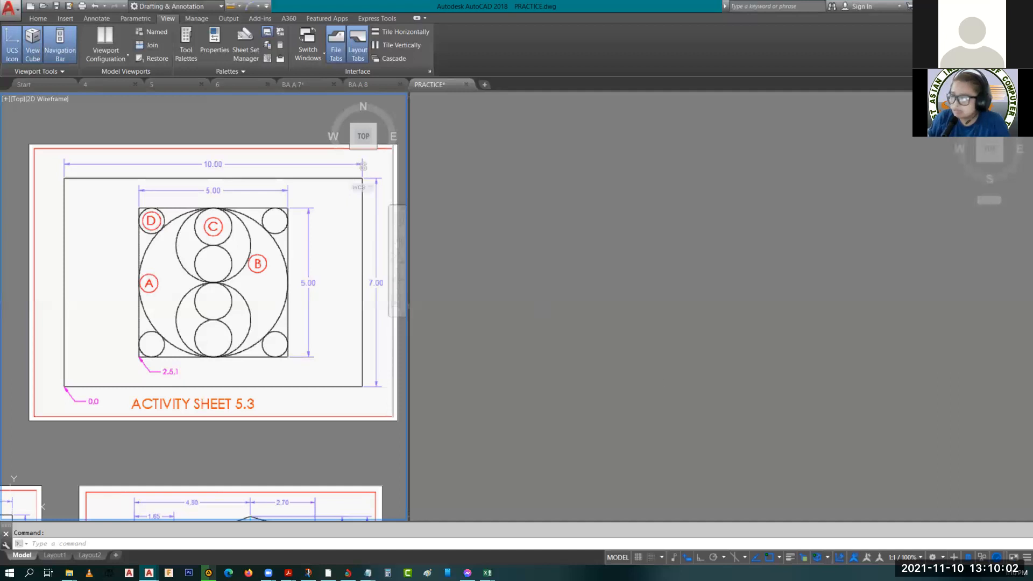
- Find an empty work area in one viewport and frame Activity Sheet 5.3 in the other as the drawing reference
{"action": "left_click", "coordinate": [654, 379]}
{"action": "scroll", "coordinate": [655, 342], "scroll_direction": "down", "scroll_amount": 4}
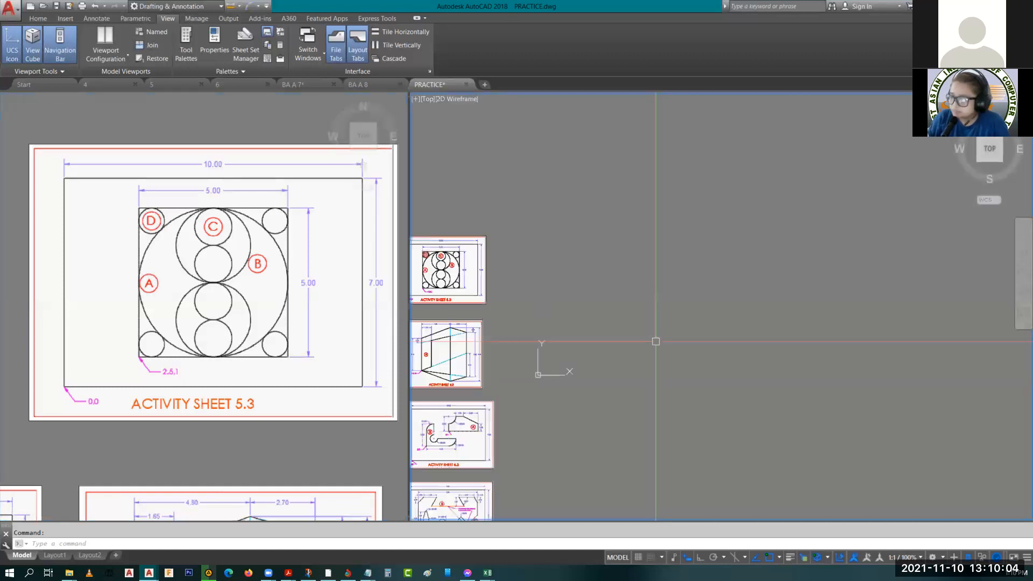
{"action": "middle_click_drag", "start_coordinate": [655, 342], "coordinate": [559, 455]}
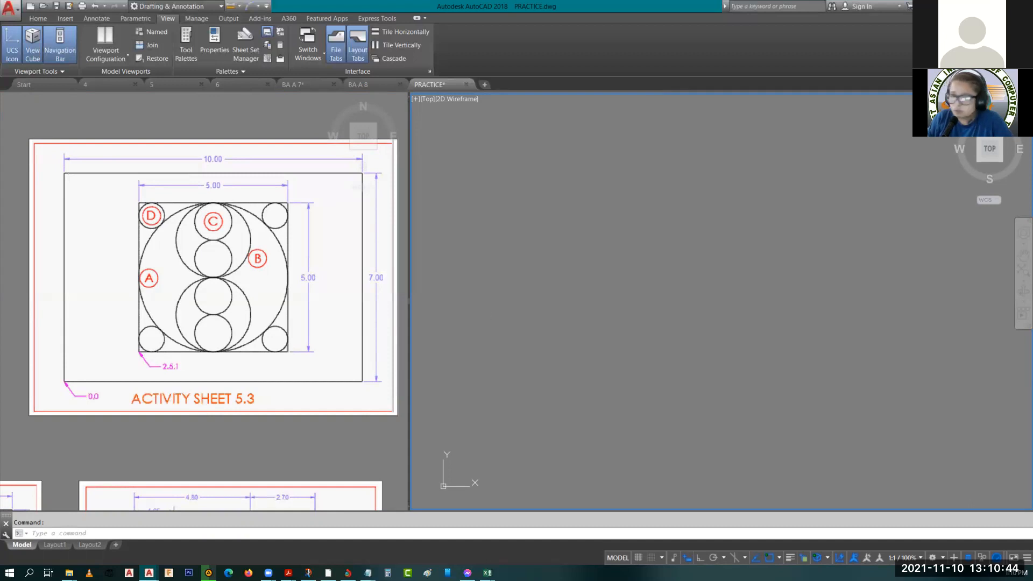
{"action": "left_click", "coordinate": [605, 269]}
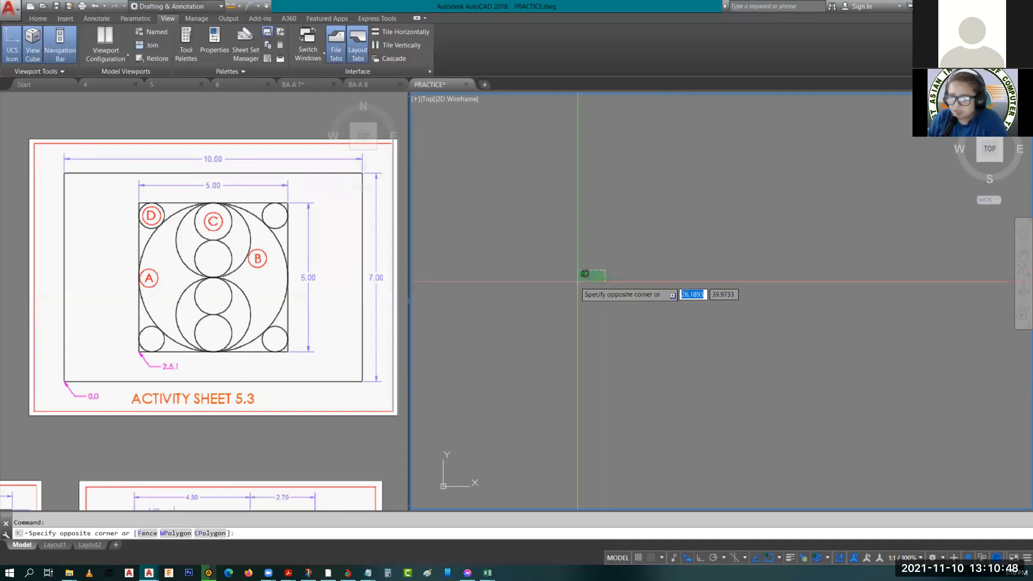
{"action": "key", "text": "Escape"}
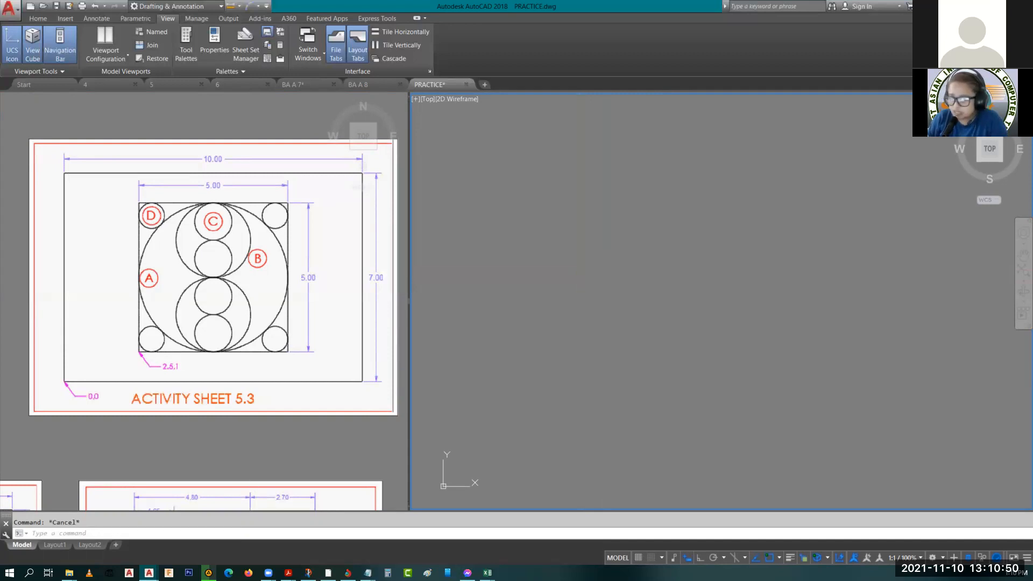
{"action": "left_click", "coordinate": [263, 437]}
{"action": "scroll", "coordinate": [311, 429], "scroll_direction": "down", "scroll_amount": 5}
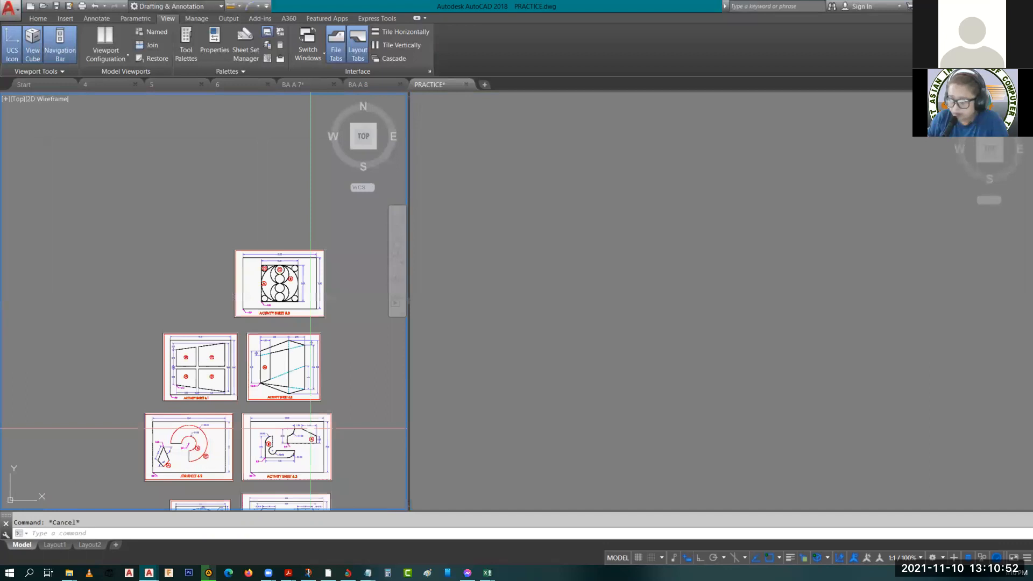
{"action": "middle_click_drag", "start_coordinate": [311, 429], "coordinate": [312, 372]}
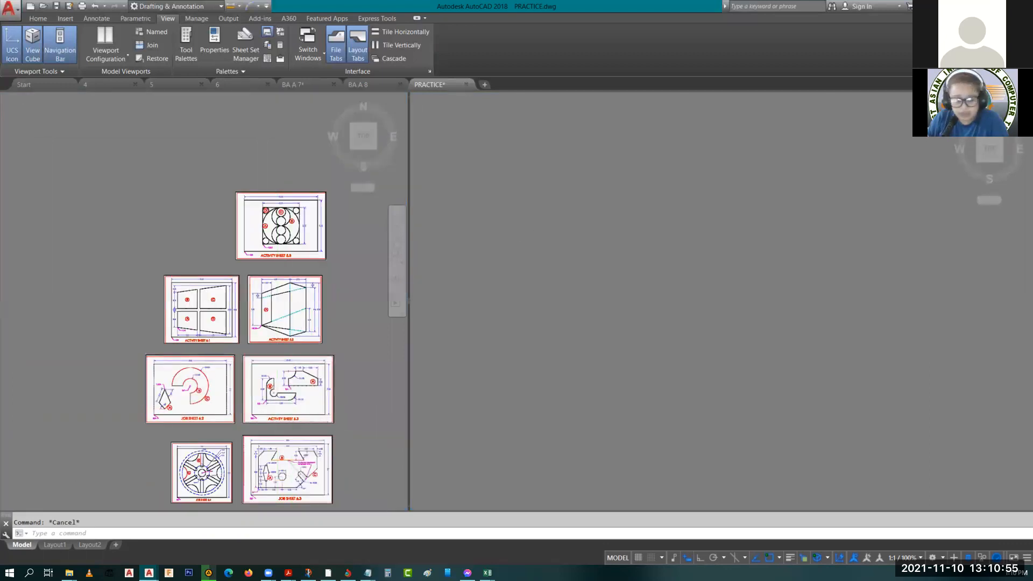
{"action": "left_click", "coordinate": [595, 378]}
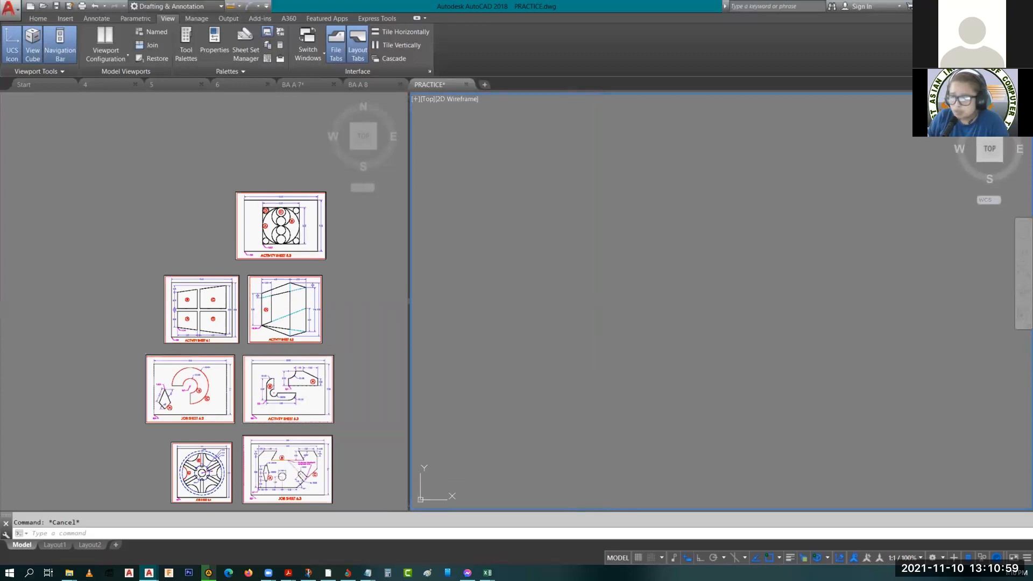
{"action": "left_click", "coordinate": [272, 207]}
{"action": "scroll", "coordinate": [273, 206], "scroll_direction": "up", "scroll_amount": 4}
{"action": "mouse_move", "coordinate": [273, 207]}
{"action": "middle_mouse_down"}
{"action": "mouse_move", "coordinate": [213, 253]}
{"action": "mouse_move", "coordinate": [166, 256]}
{"action": "mouse_move", "coordinate": [211, 277]}
{"action": "middle_mouse_up"}
{"action": "scroll", "coordinate": [166, 255], "scroll_direction": "up", "scroll_amount": 2}
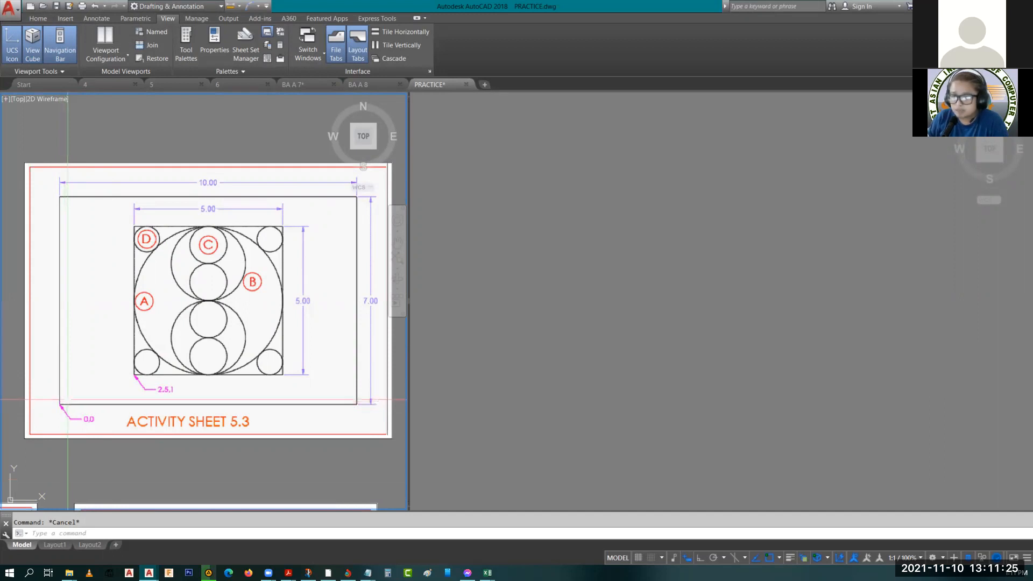
- Draw the outer rectangle of Activity Sheet 5.3 from corner 0,0 with length 10 and width 7, extending up and to the right
{"action": "left_click", "coordinate": [602, 424]}
{"action": "type", "text": "rec"}
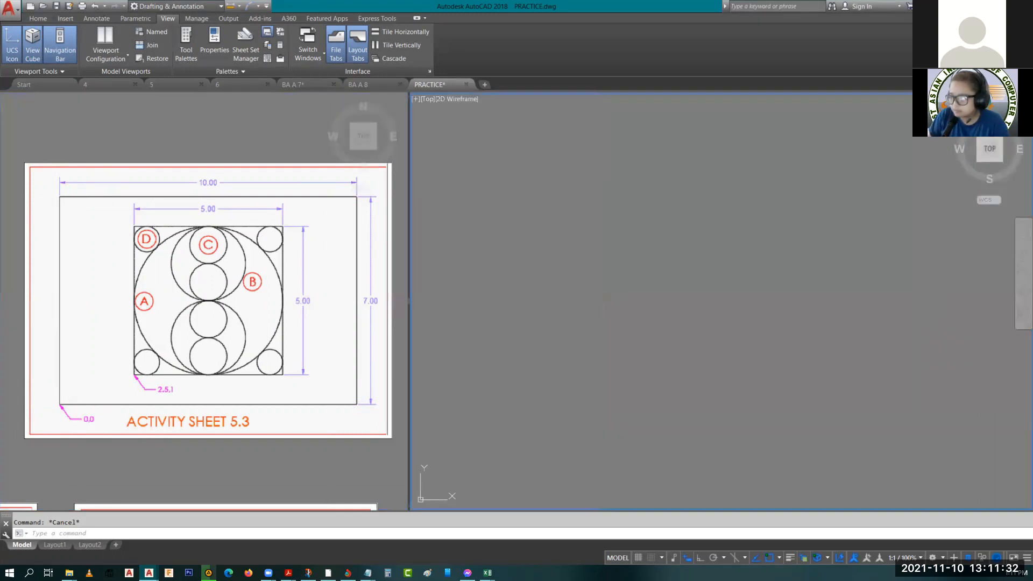
{"action": "type", "text": "rec"}
{"action": "key", "text": "Return"}
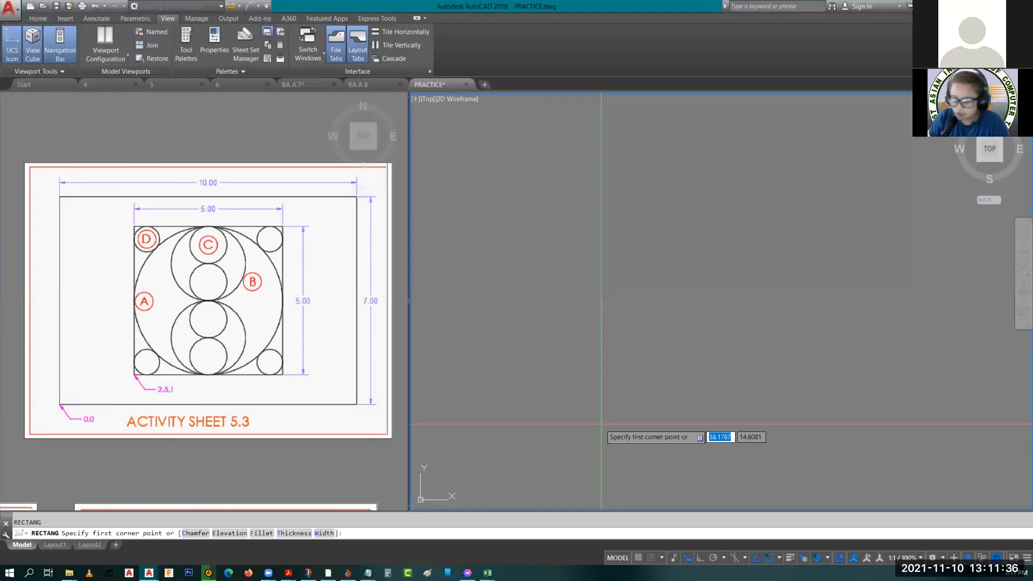
{"action": "type", "text": "0,0"}
{"action": "key", "text": "Return"}
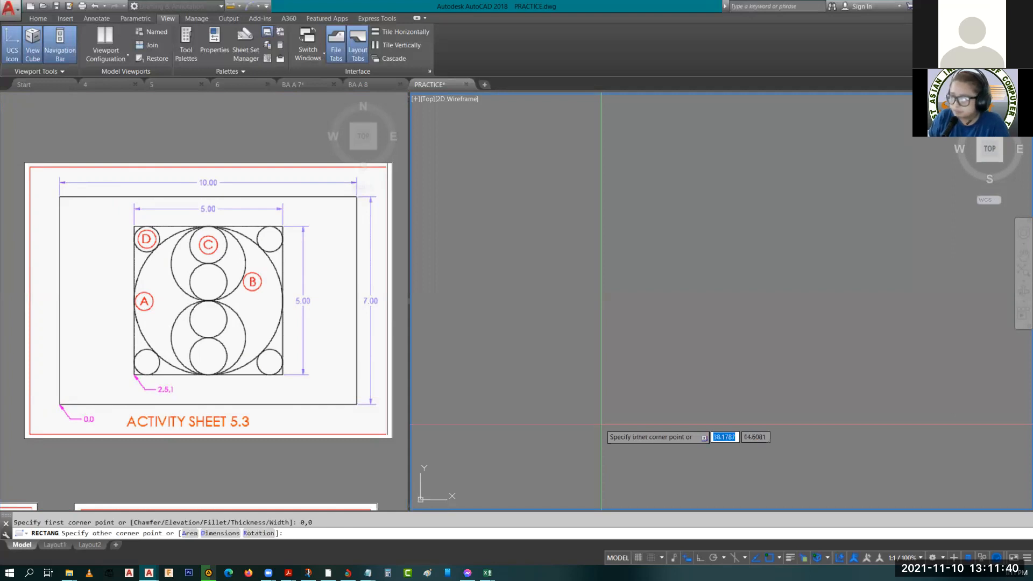
{"action": "scroll", "coordinate": [679, 364], "scroll_direction": "down", "scroll_amount": 5}
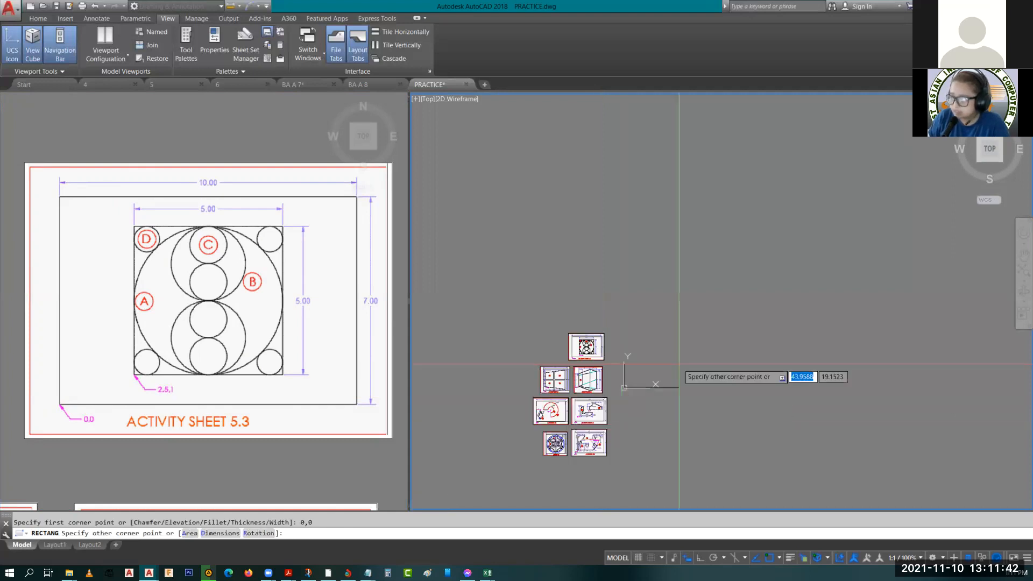
{"action": "scroll", "coordinate": [560, 414], "scroll_direction": "up", "scroll_amount": 4}
{"action": "scroll", "coordinate": [576, 396], "scroll_direction": "up", "scroll_amount": 3}
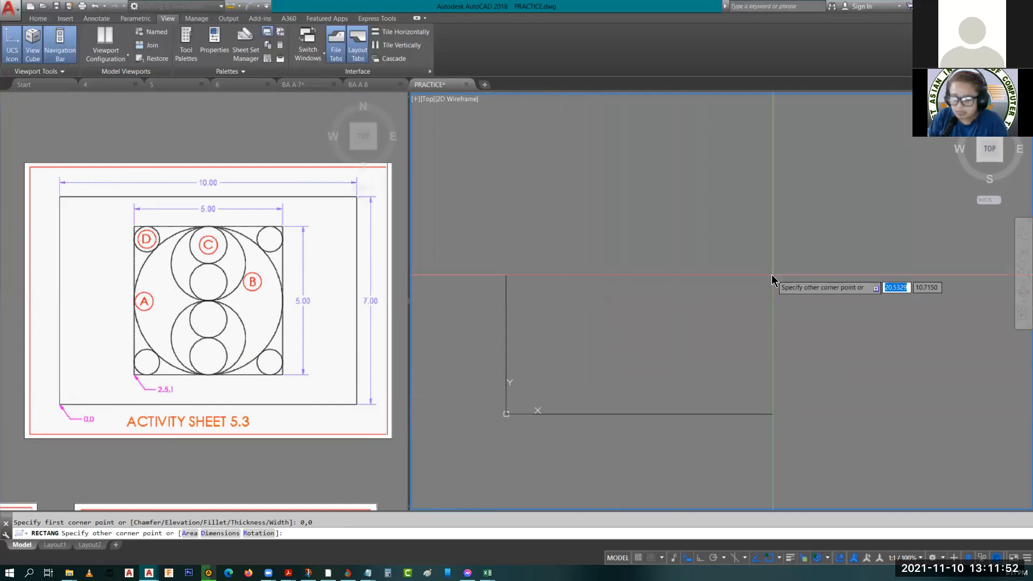
{"action": "type", "text": "d"}
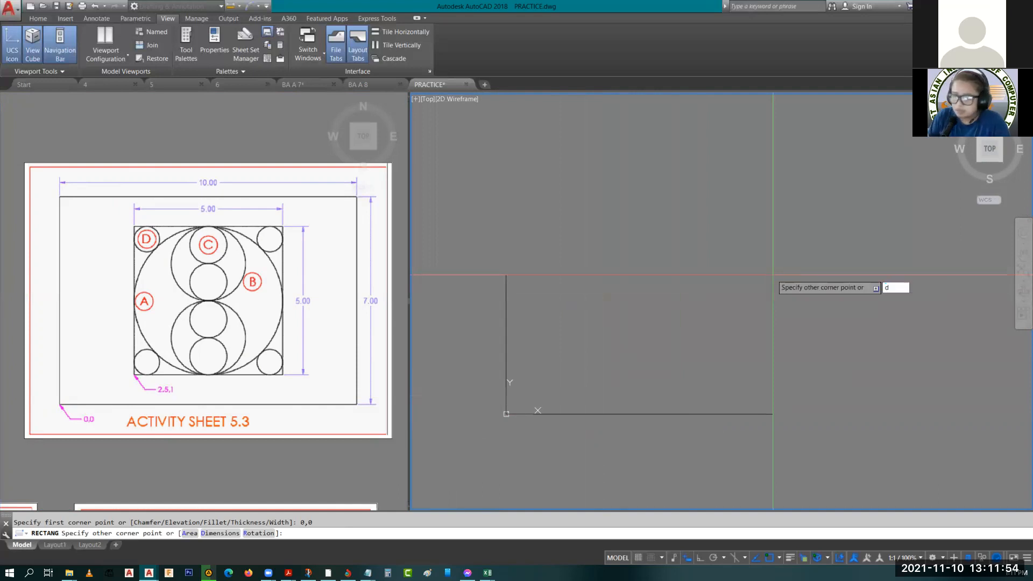
{"action": "key", "text": "Return"}
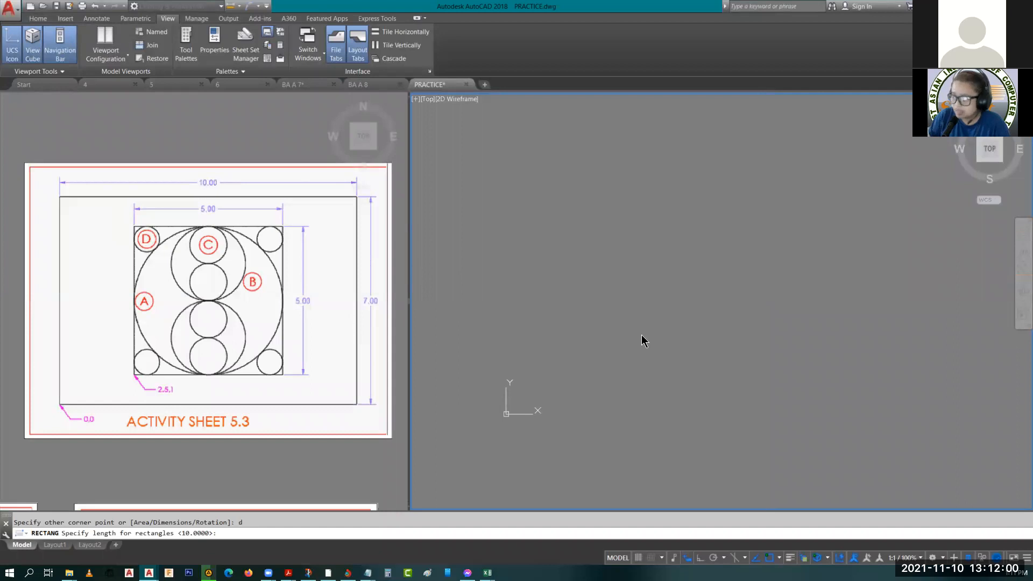
{"action": "type", "text": "10"}
{"action": "key", "text": "Return"}
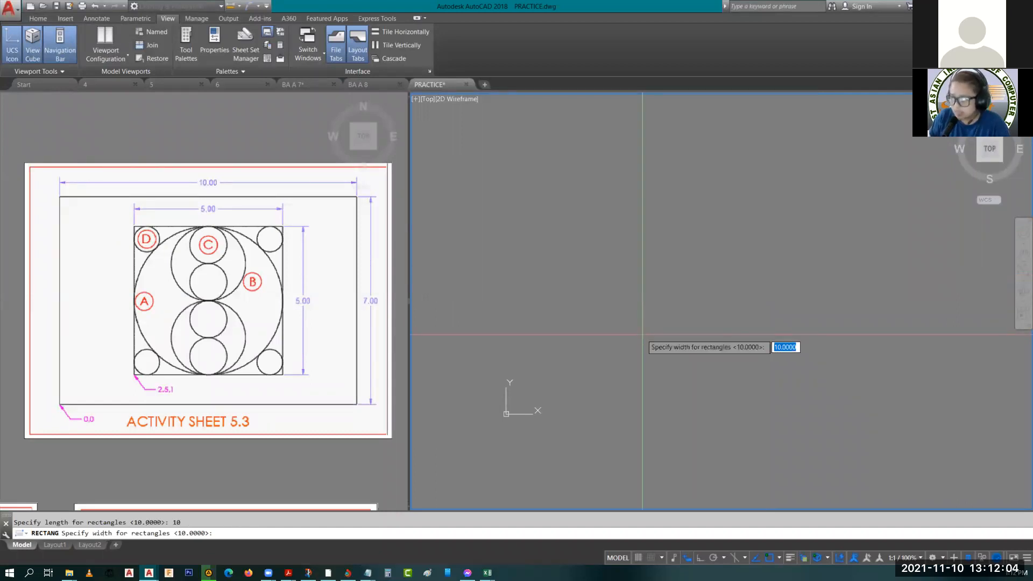
{"action": "type", "text": "7"}
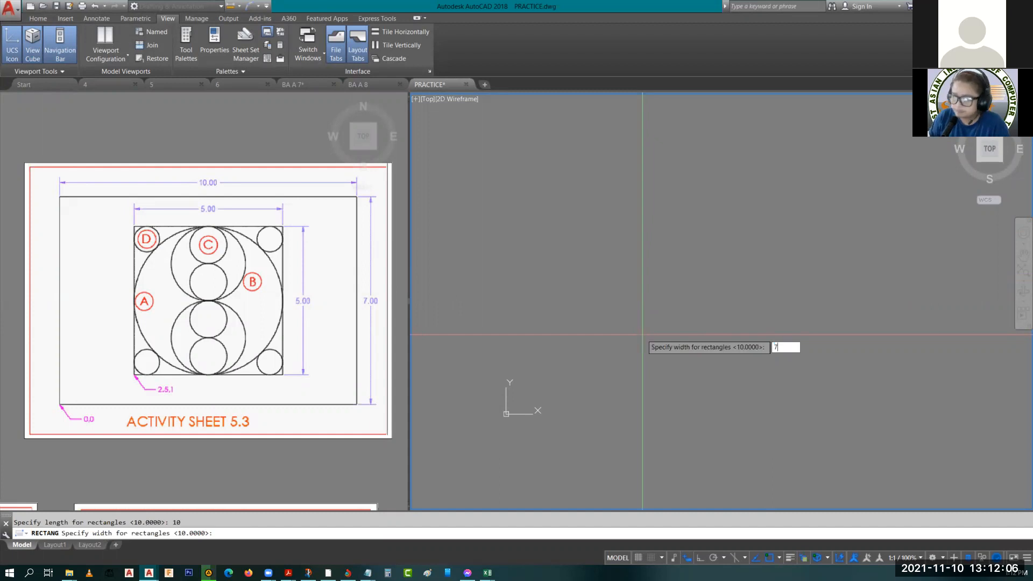
{"action": "key", "text": "Return"}
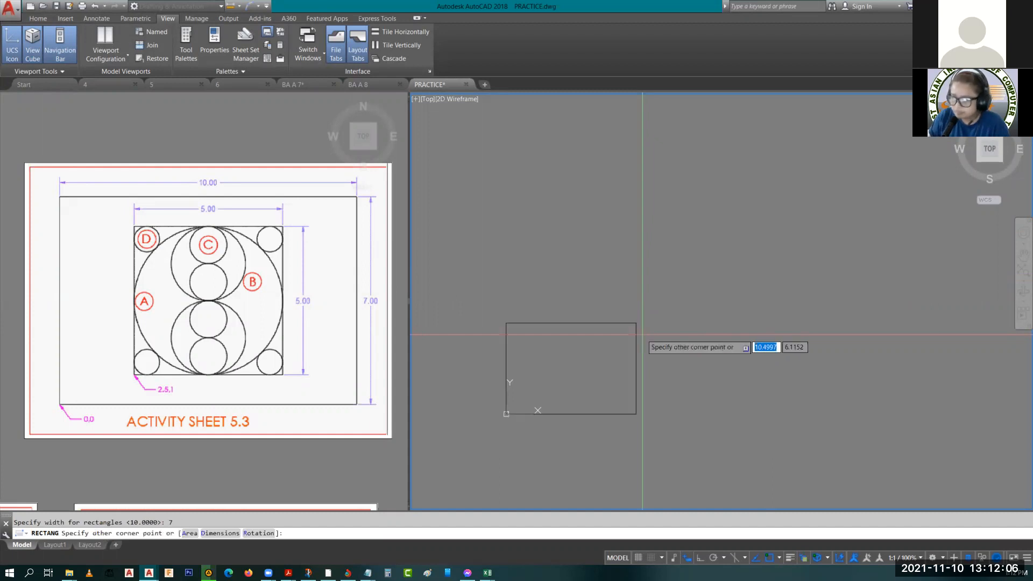
{"action": "left_click", "coordinate": [659, 302]}
- Draw a 5 by 5 square inside the outer rectangle with its lower-left corner at 2.5,1
{"action": "scroll", "coordinate": [605, 370], "scroll_direction": "up", "scroll_amount": 4}
{"action": "middle_click_drag", "start_coordinate": [604, 369], "coordinate": [759, 308]}
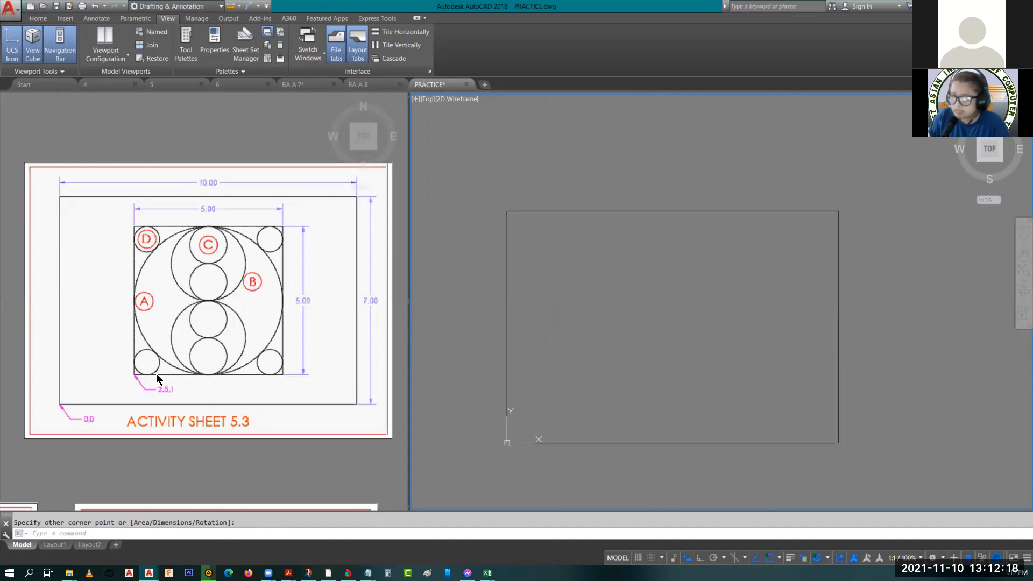
{"action": "type", "text": "REC"}
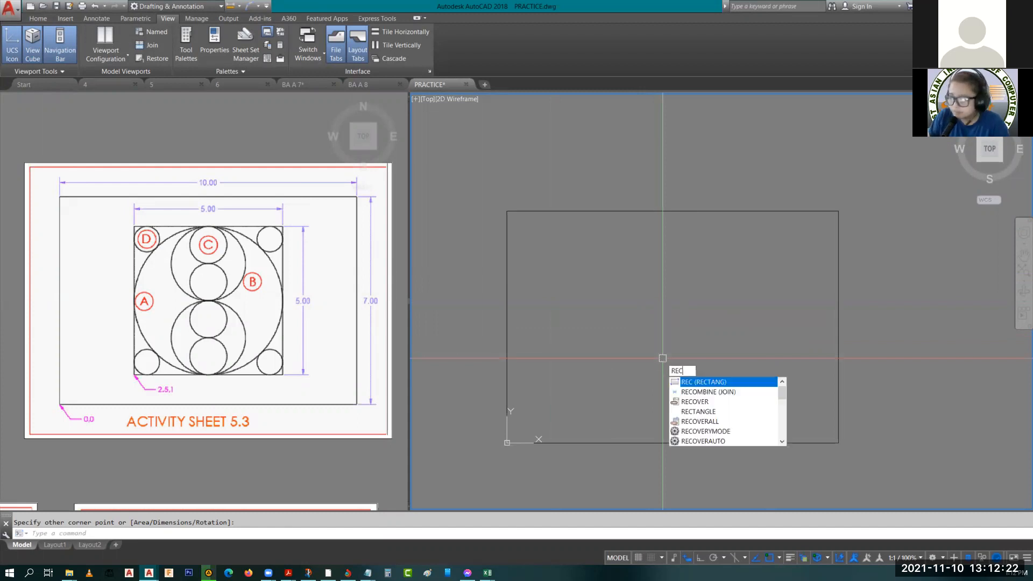
{"action": "key", "text": "Return"}
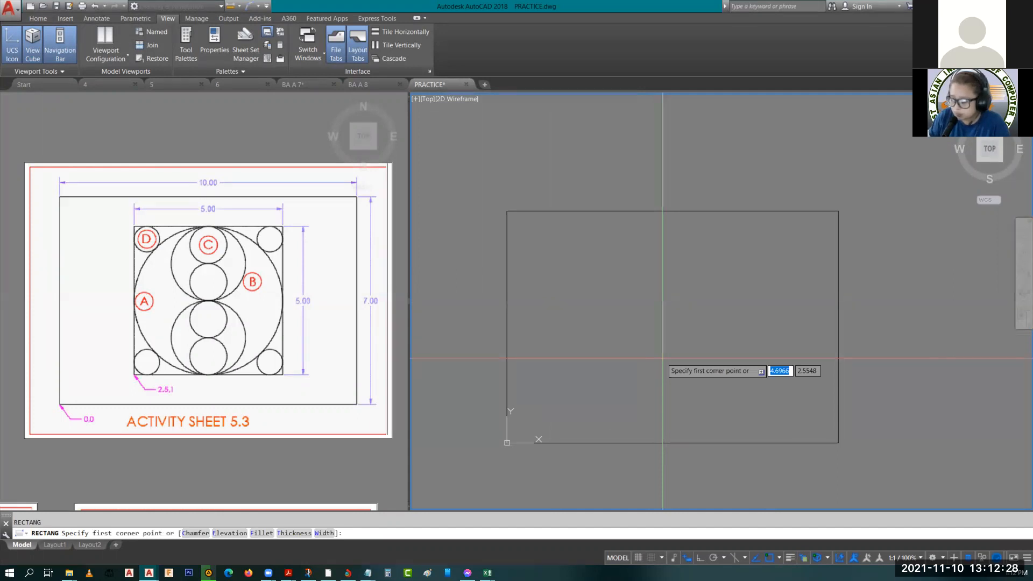
{"action": "type", "text": "2.5"}
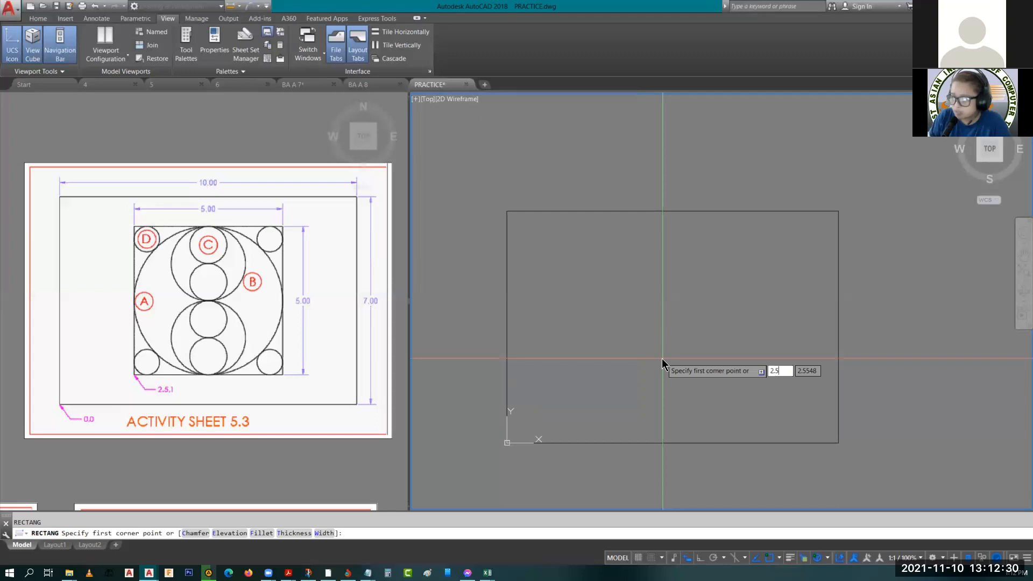
{"action": "key", "text": "Tab"}
{"action": "type", "text": "1"}
{"action": "key", "text": "Return"}
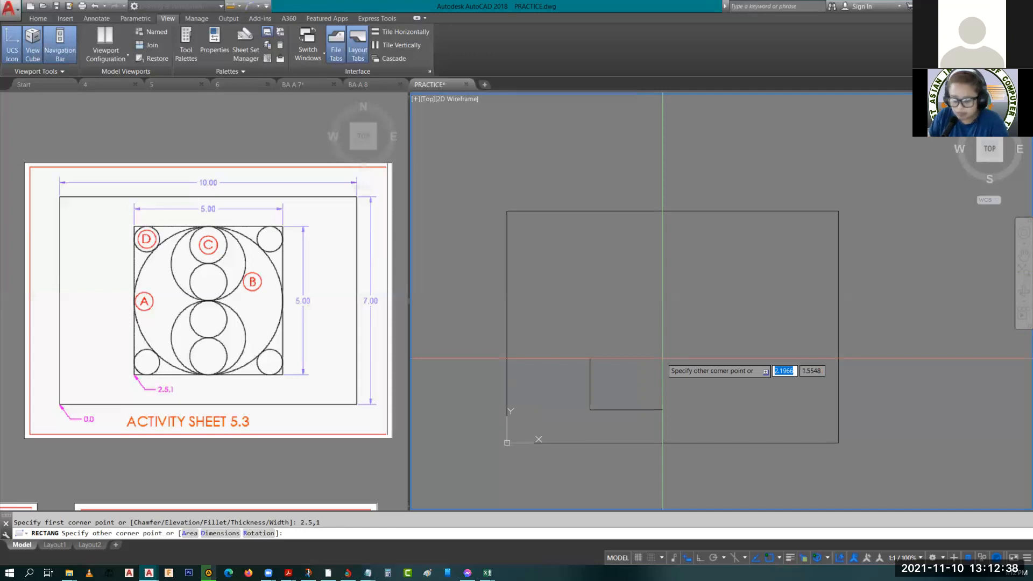
{"action": "type", "text": "d"}
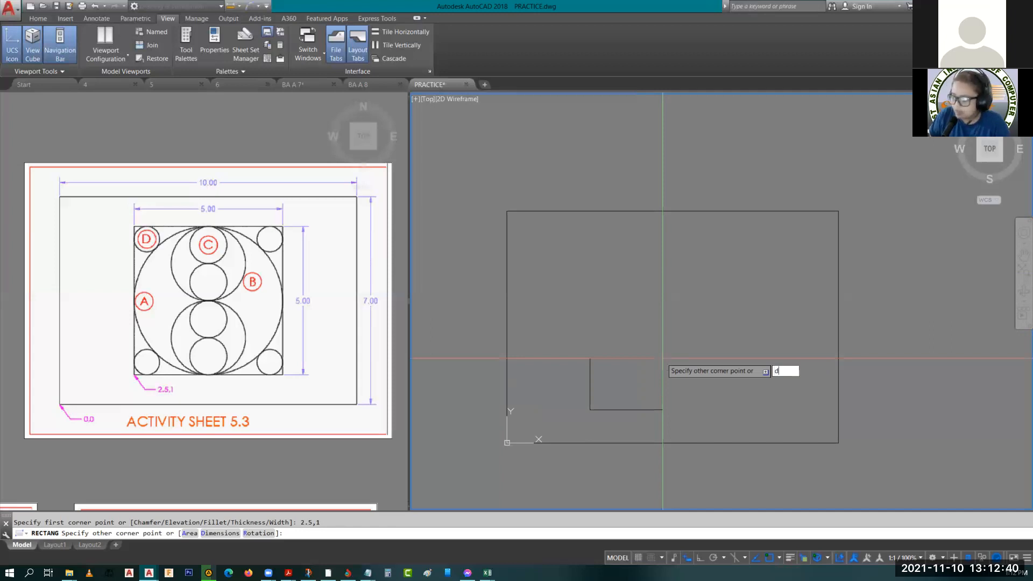
{"action": "key", "text": "Return"}
{"action": "type", "text": "5"}
{"action": "key", "text": "Return"}
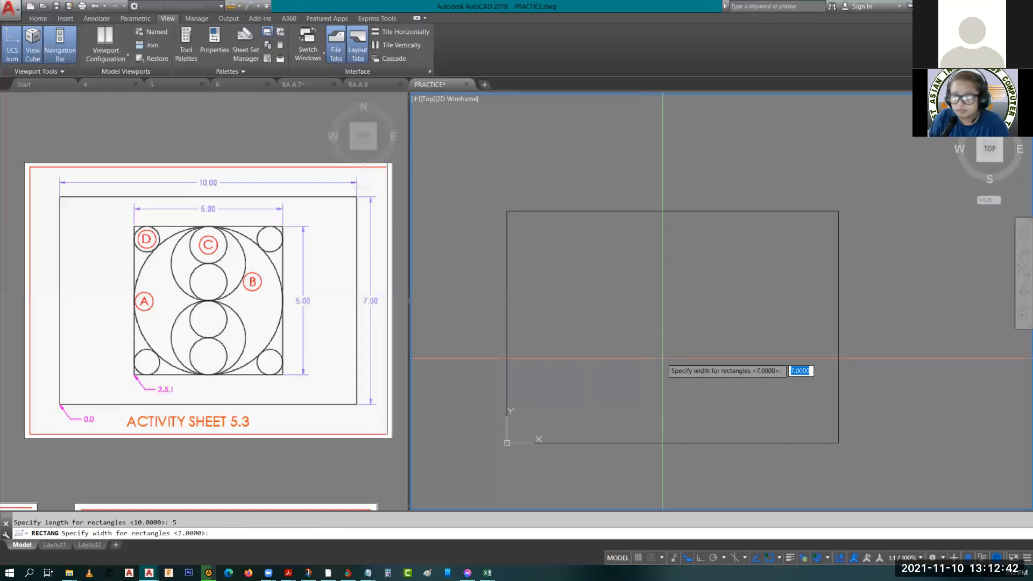
{"action": "type", "text": "5"}
{"action": "key", "text": "Return"}
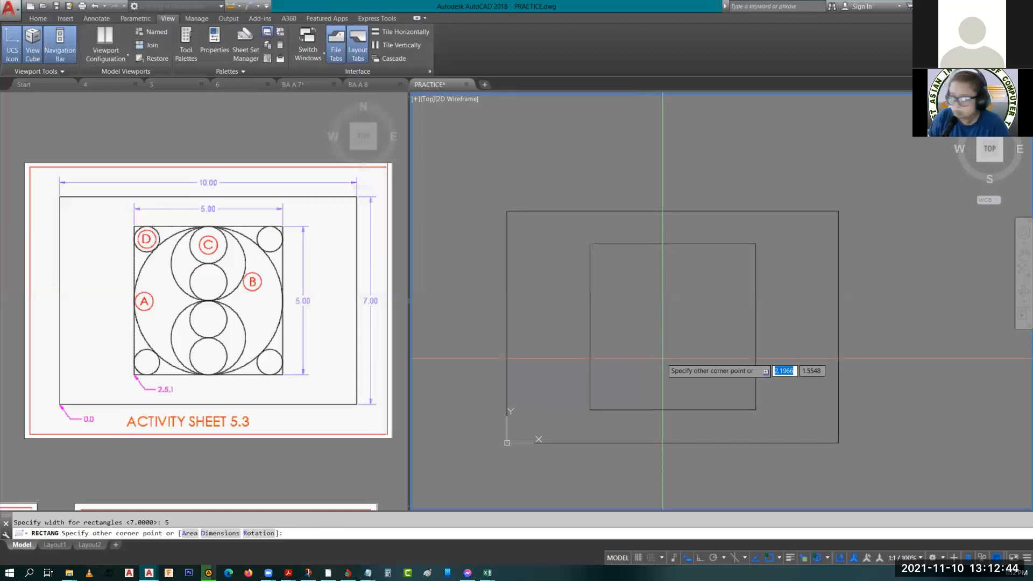
{"action": "left_click", "coordinate": [707, 284]}
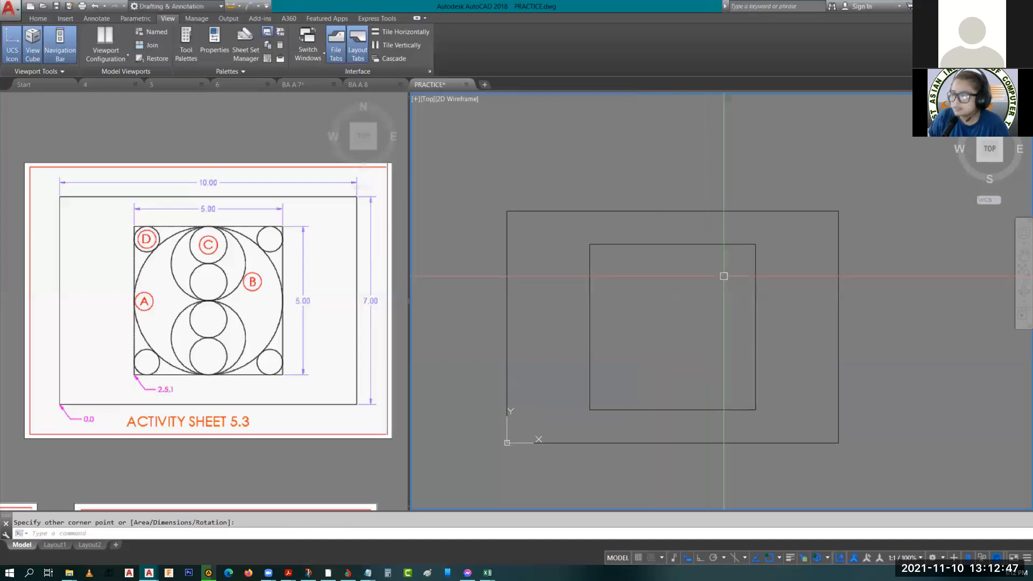
{"action": "left_click", "coordinate": [643, 411]}
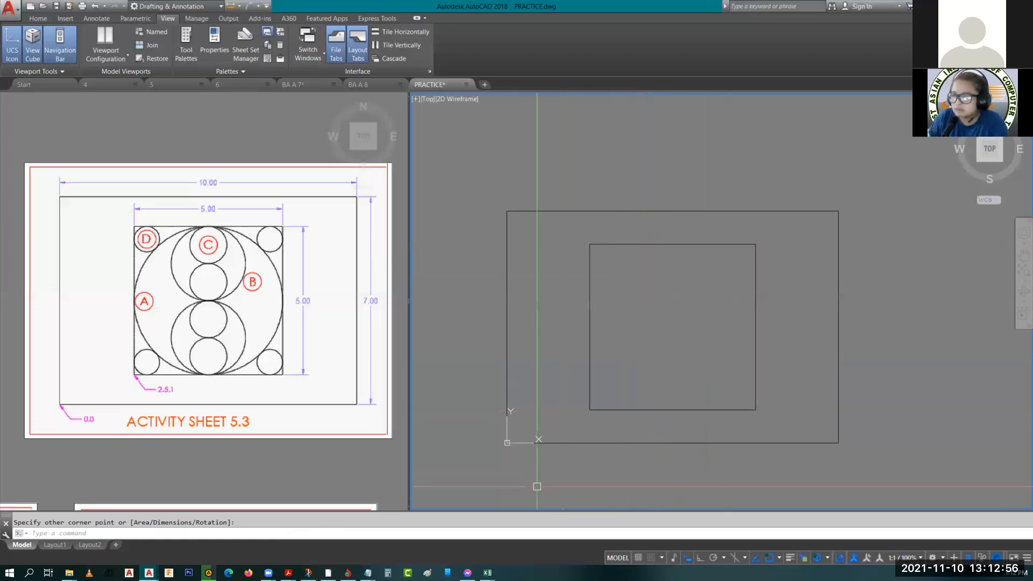
{"action": "left_click", "coordinate": [533, 213]}
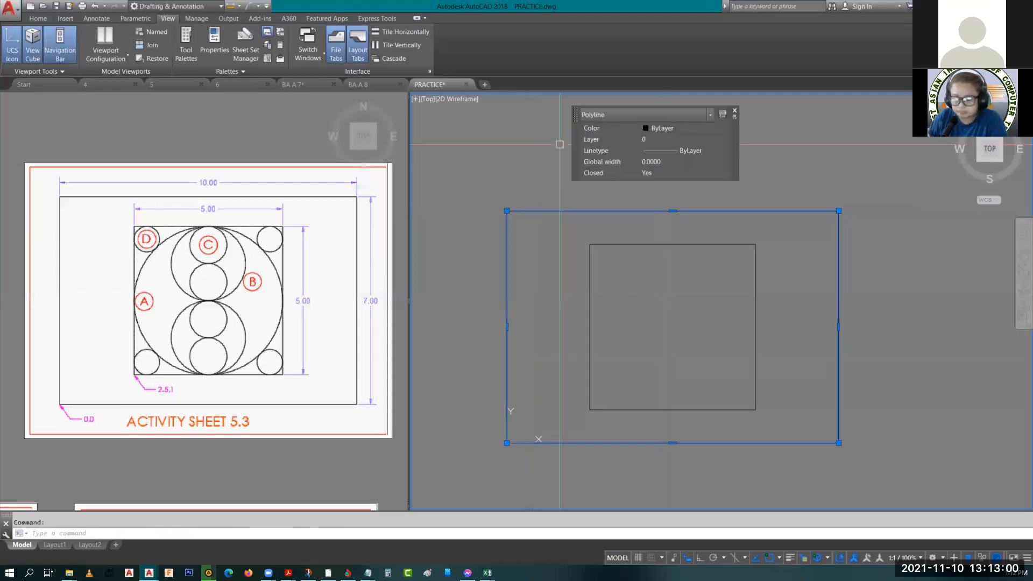
{"action": "key", "text": "Escape"}
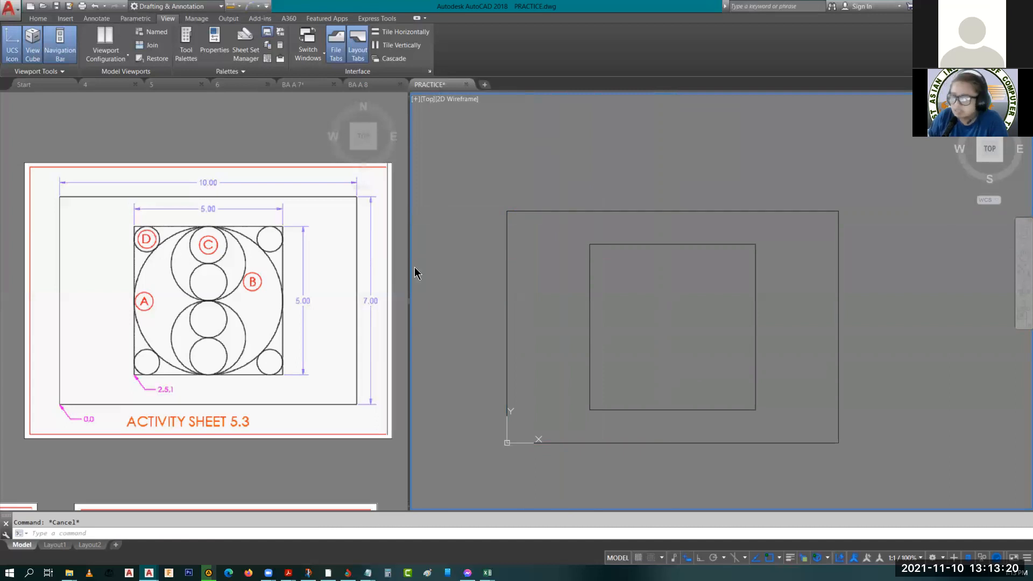
{"action": "left_click", "coordinate": [40, 18]}
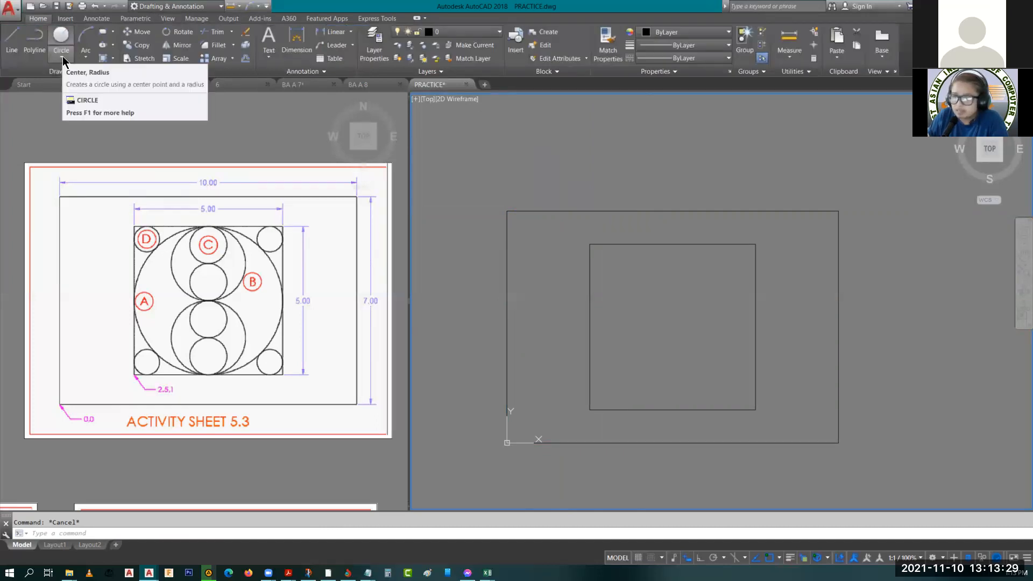
{"action": "left_click", "coordinate": [62, 56]}
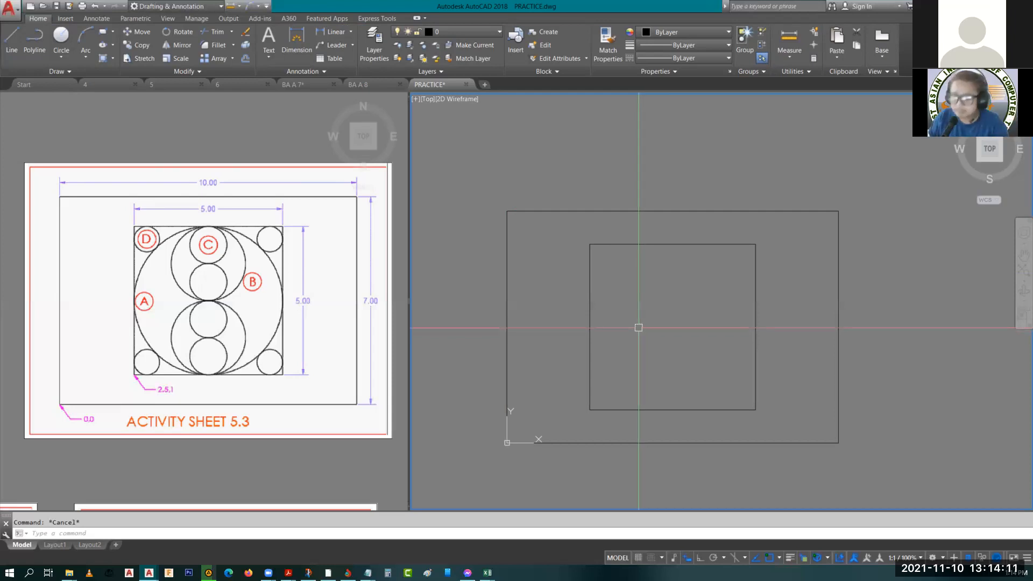
- Draw a diagonal line across the inner square from its upper-left corner to its lower-right corner
{"action": "type", "text": "l"}
{"action": "key", "text": "Return"}
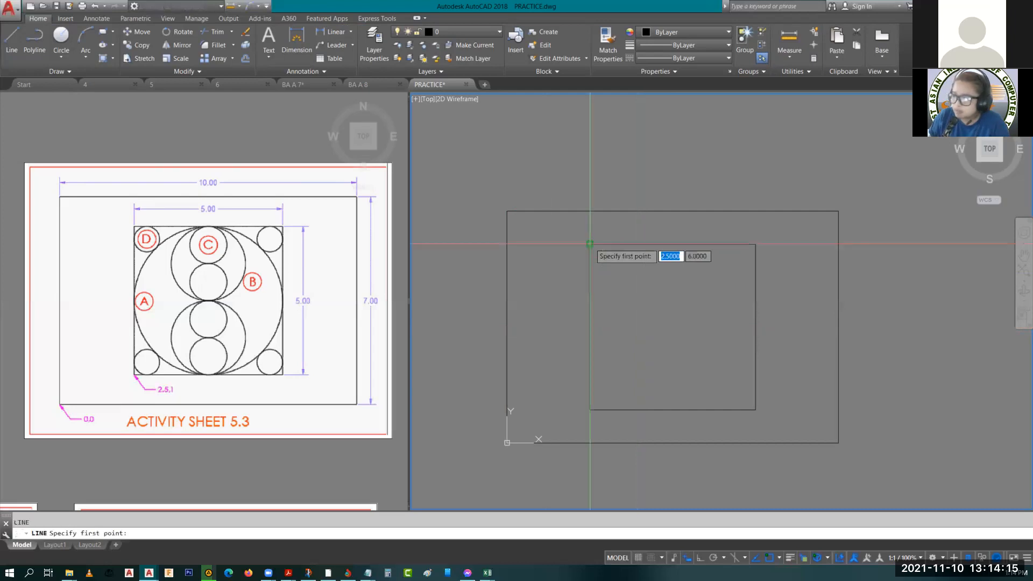
{"action": "left_click", "coordinate": [590, 245]}
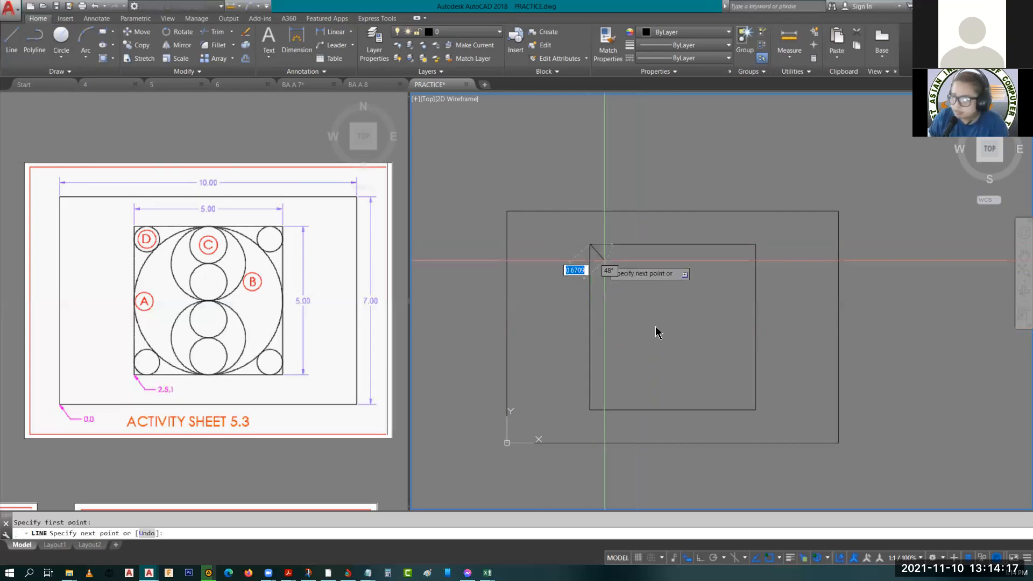
{"action": "left_click", "coordinate": [754, 410]}
{"action": "key", "text": "Escape"}
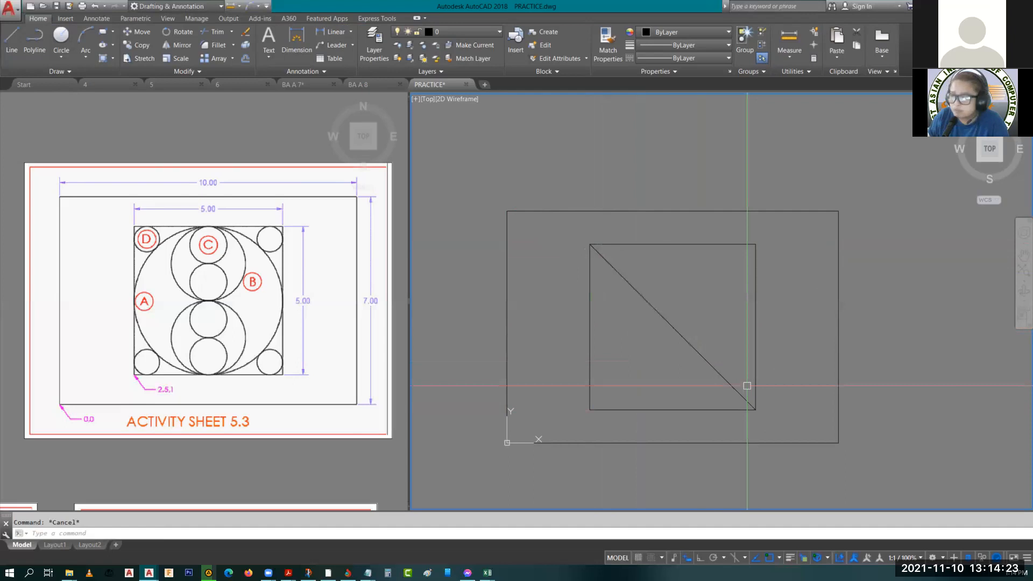
- Draw a circle centered on the diagonal's midpoint with radius 2.5, reaching the midpoint of the square's left side
{"action": "type", "text": "c"}
{"action": "key", "text": "Return"}
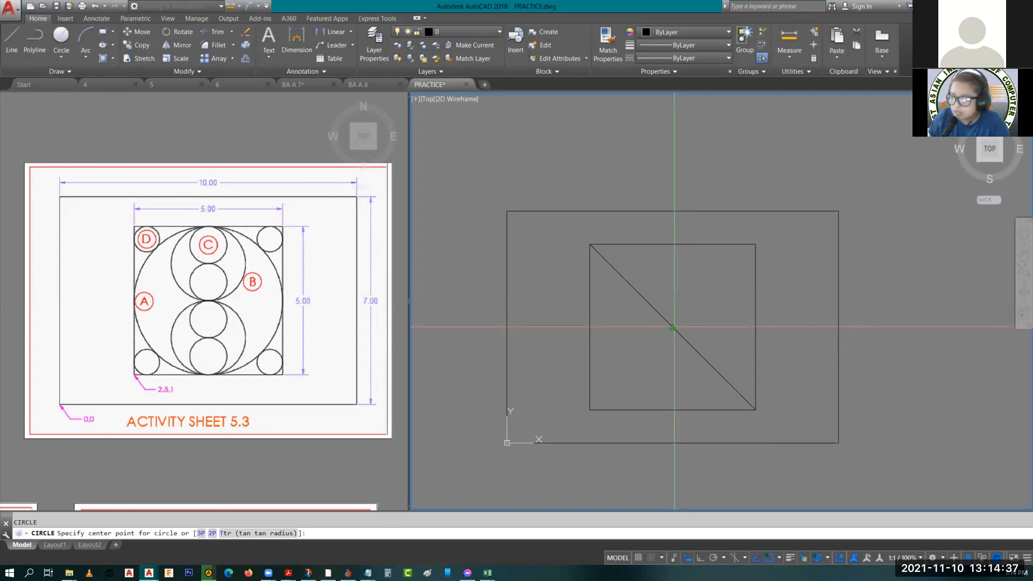
{"action": "left_click", "coordinate": [673, 326]}
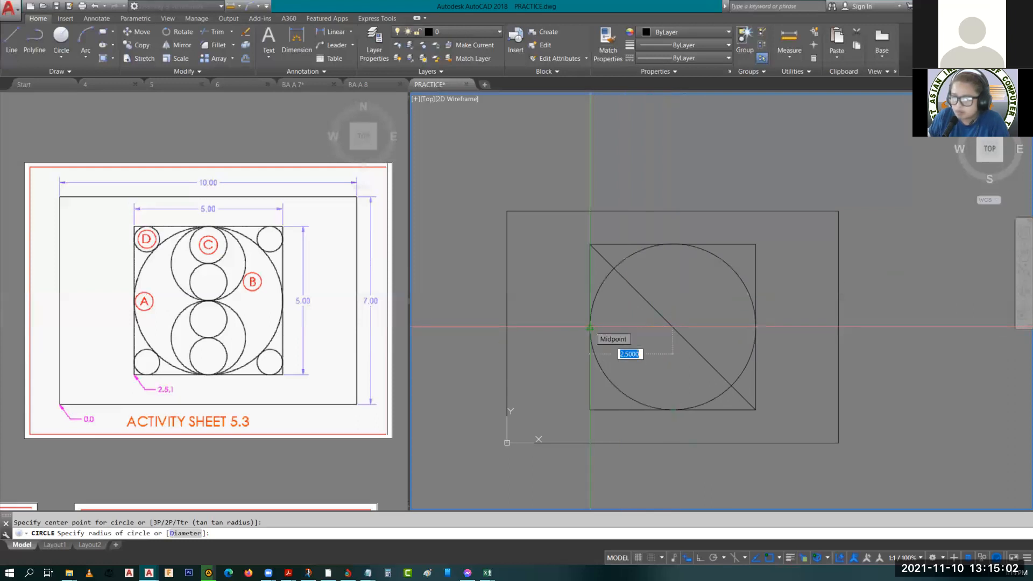
{"action": "left_click", "coordinate": [590, 327]}
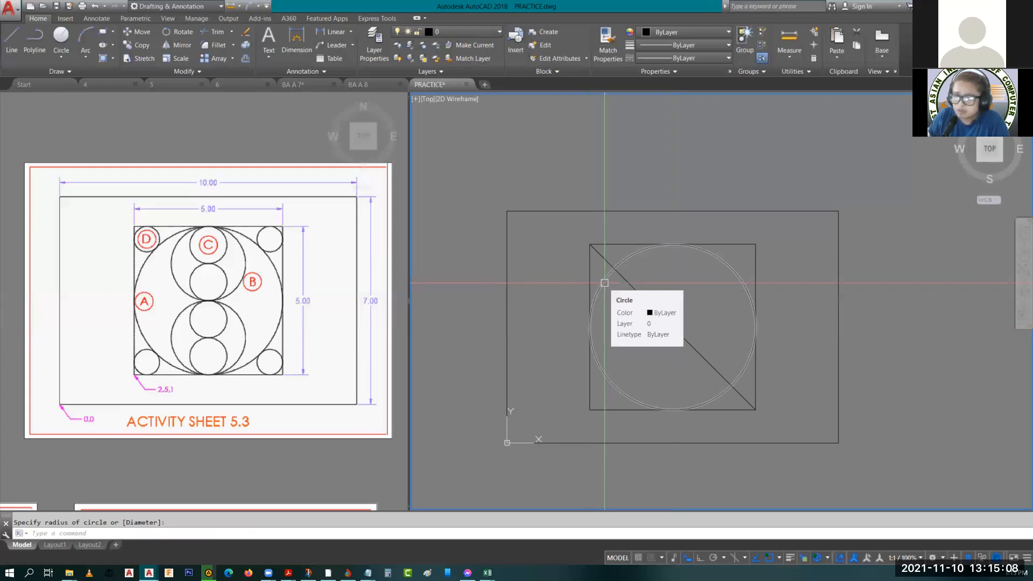
- Erase the circle and the diagonal line inside the inner square
{"action": "left_click", "coordinate": [605, 282]}
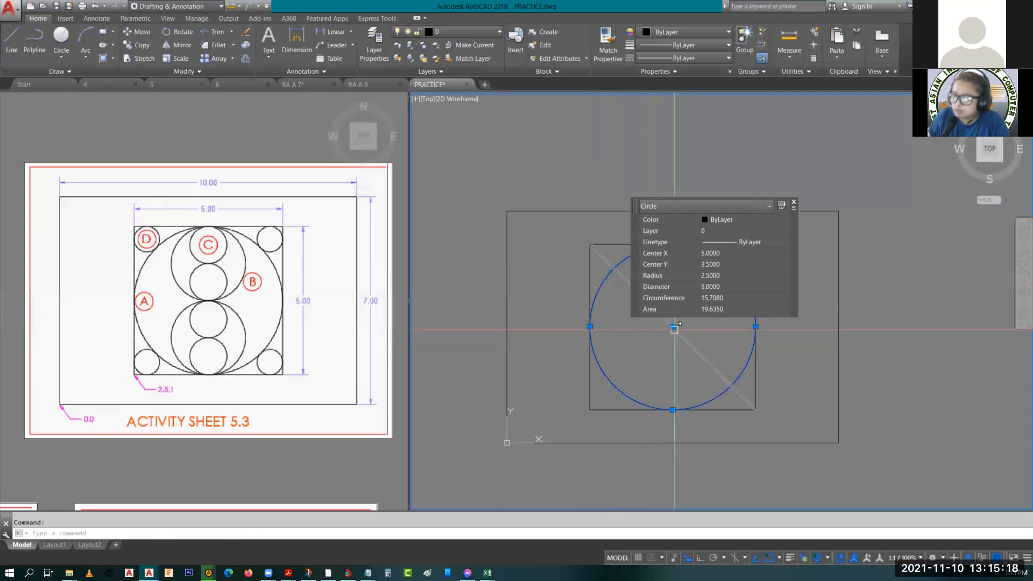
{"action": "middle_click_drag", "start_coordinate": [675, 327], "coordinate": [572, 356]}
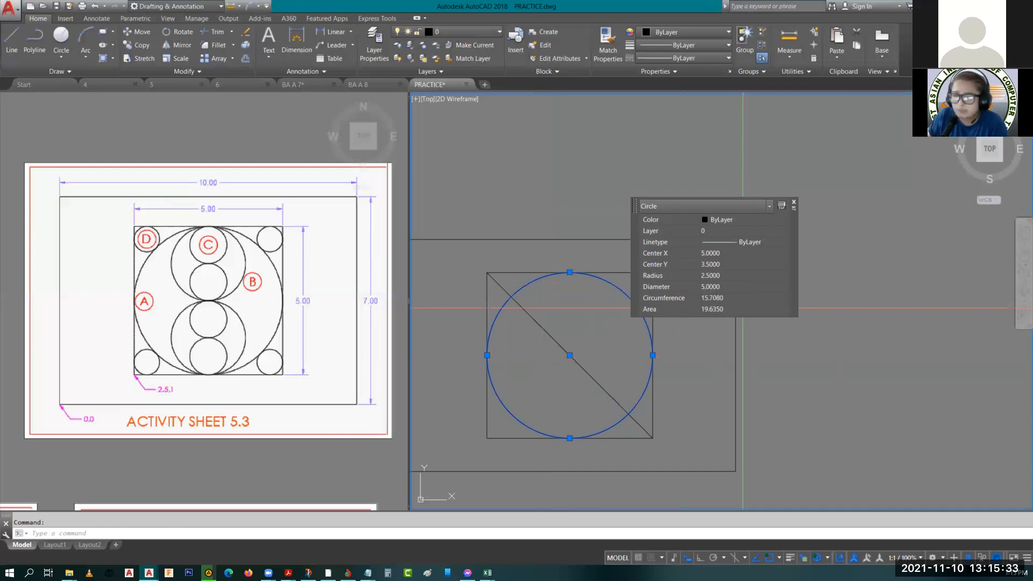
{"action": "key", "text": "Escape"}
{"action": "left_click", "coordinate": [624, 288]}
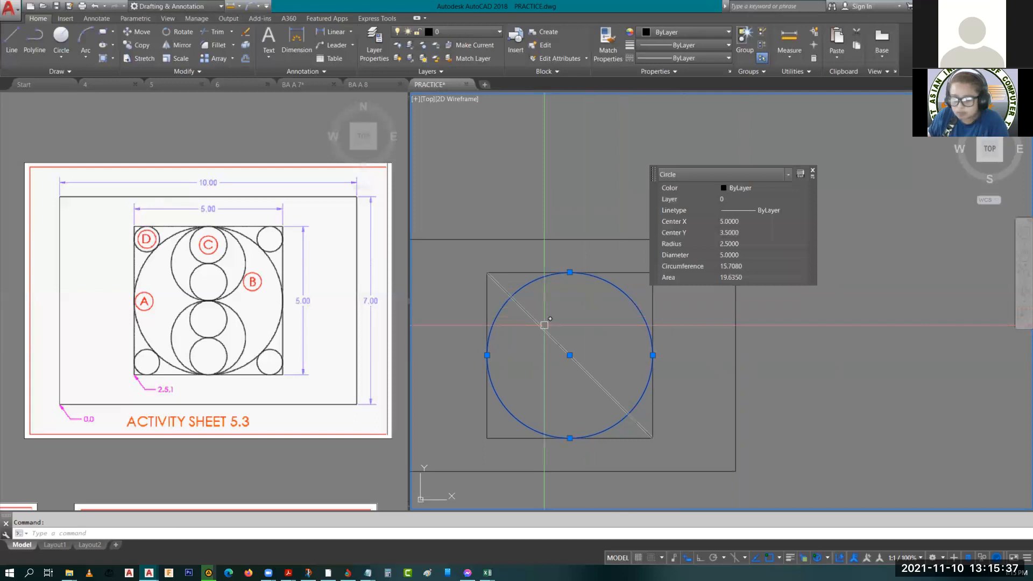
{"action": "left_click", "coordinate": [544, 325]}
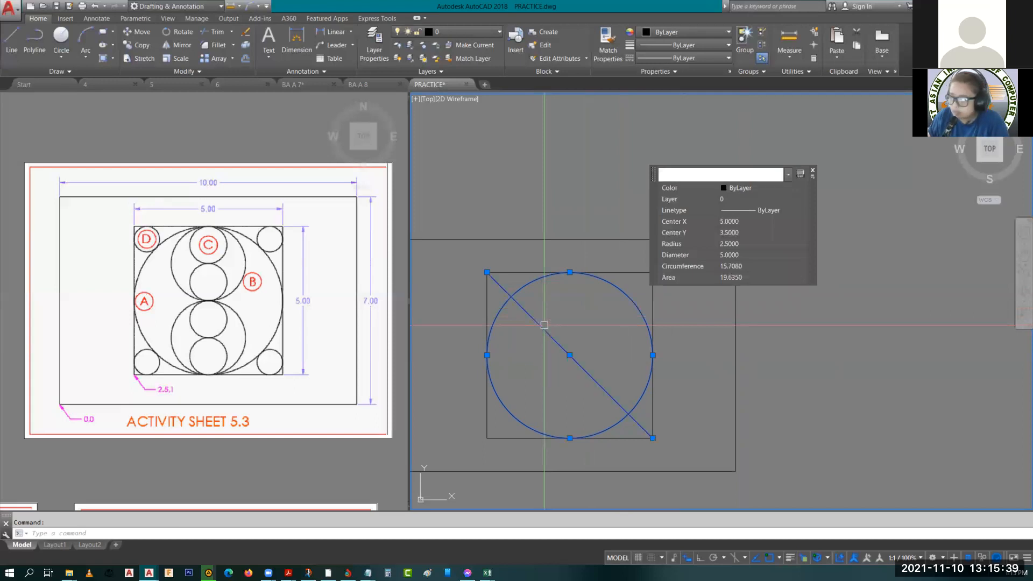
{"action": "type", "text": "e"}
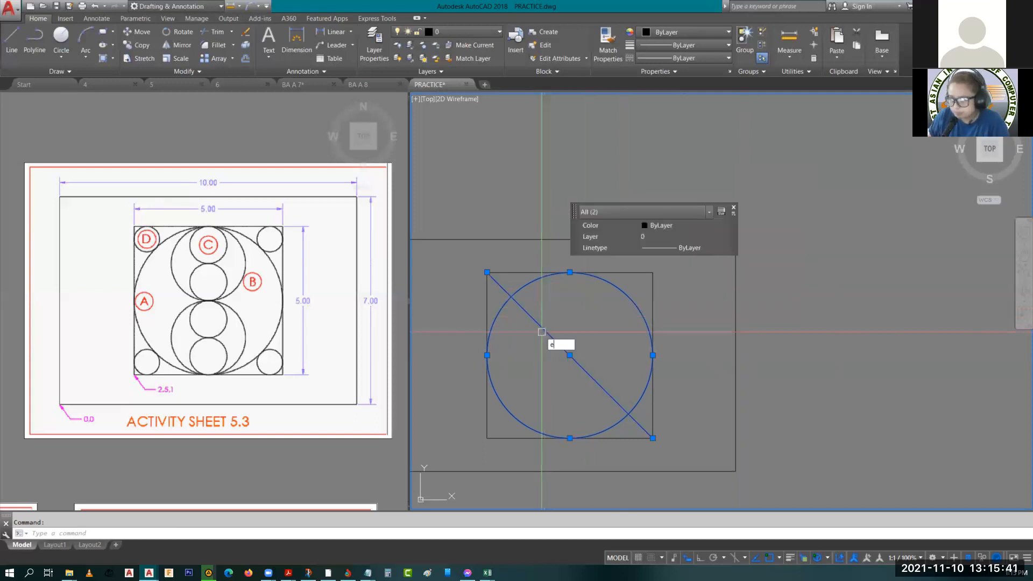
{"action": "key", "text": "Return"}
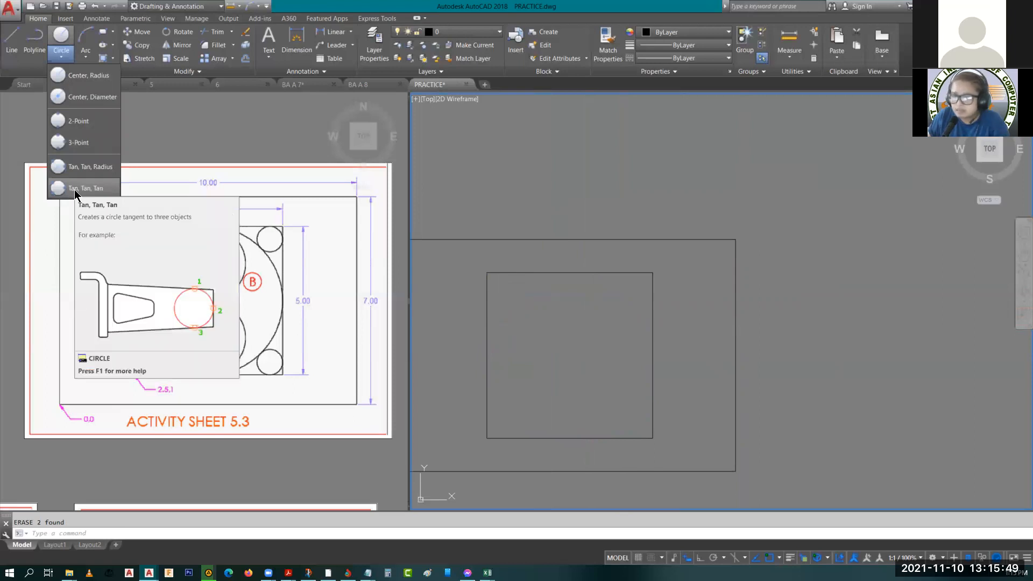
- Draw circle A with Tan, Tan, Tan, tangent to the left, bottom and right sides of the inner square
{"action": "left_click", "coordinate": [78, 189]}
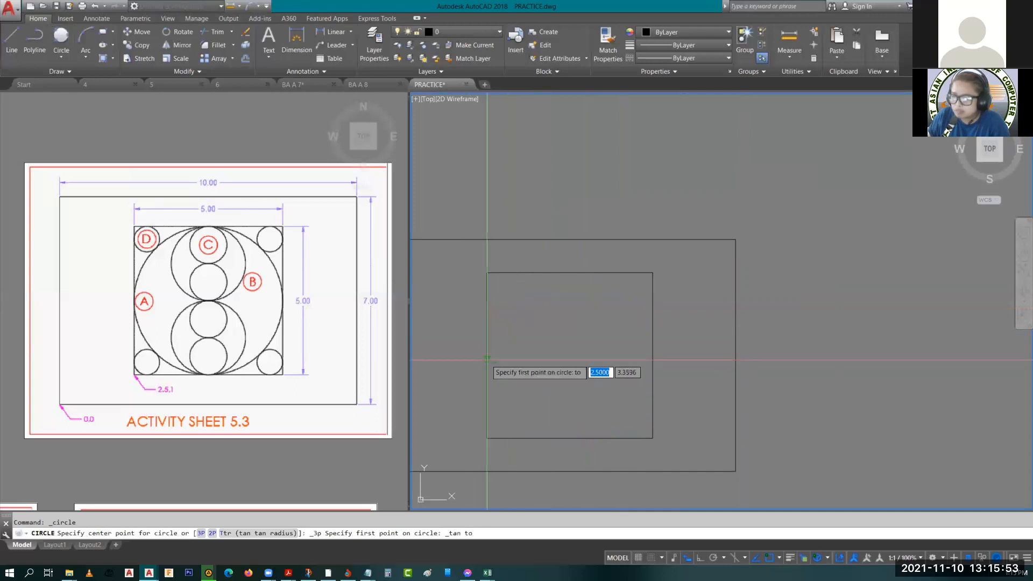
{"action": "left_click", "coordinate": [487, 358]}
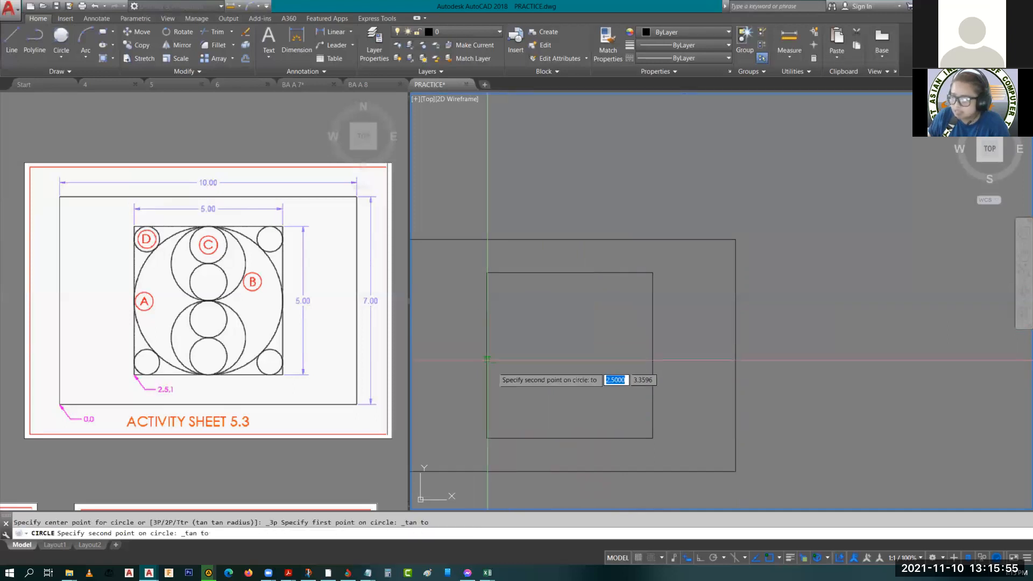
{"action": "left_click", "coordinate": [557, 437]}
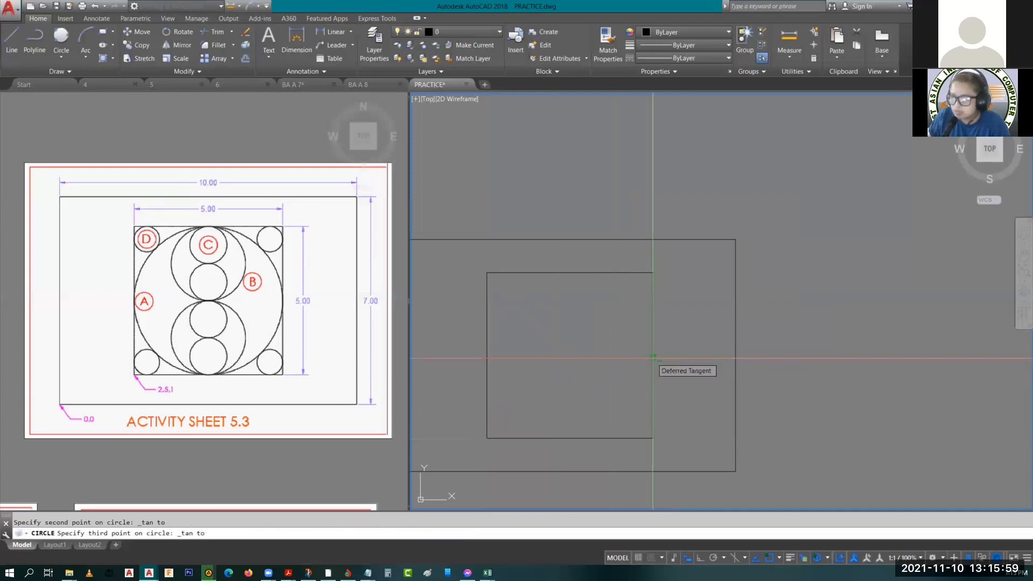
{"action": "left_click", "coordinate": [653, 358]}
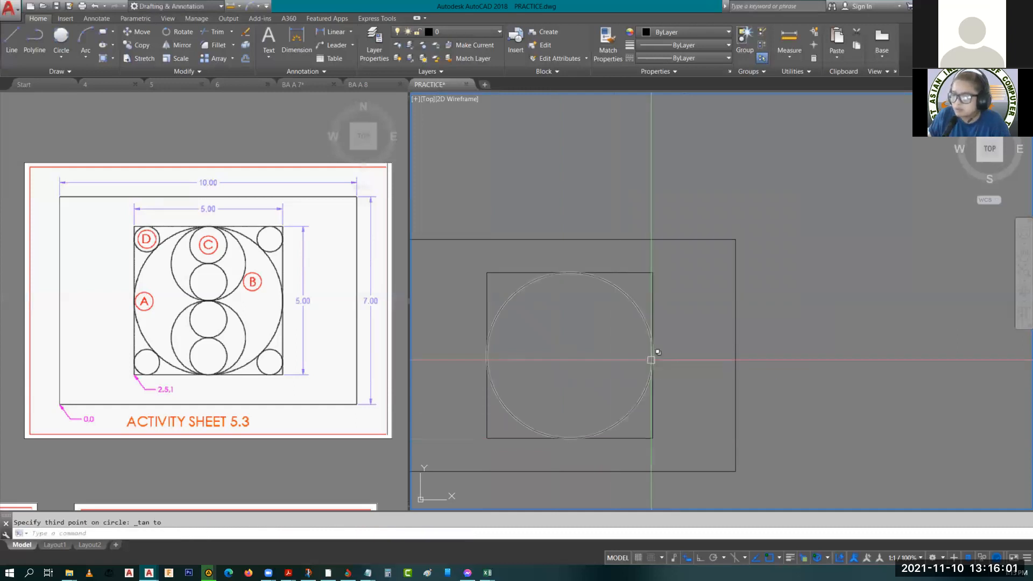
{"action": "left_click", "coordinate": [621, 293]}
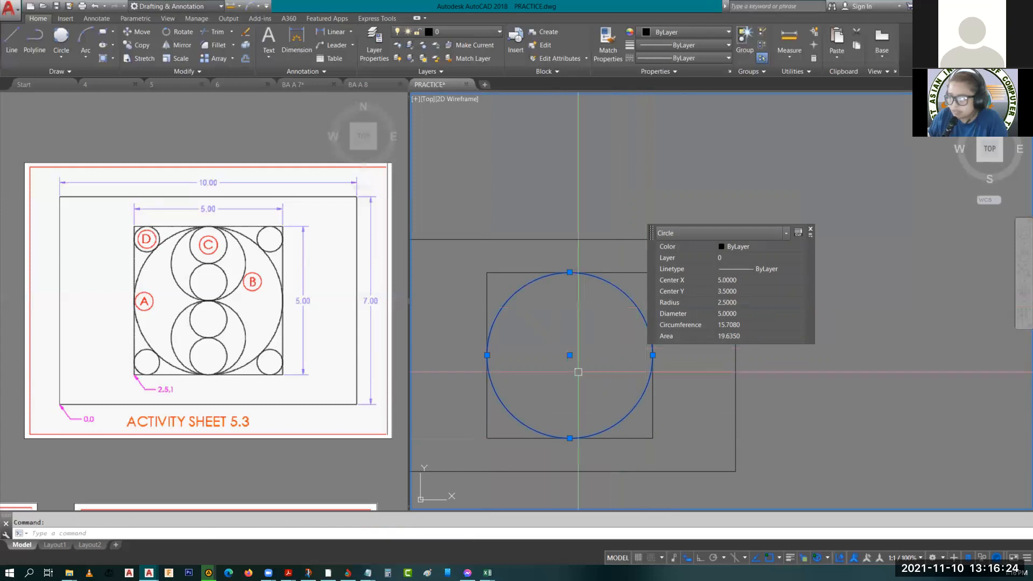
{"action": "key", "text": "Escape"}
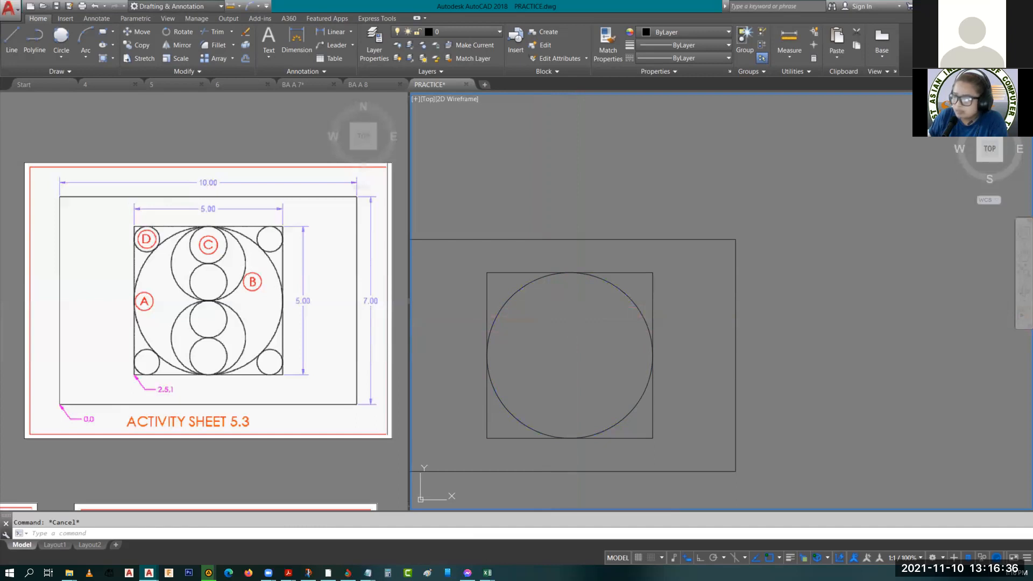
- Draw the upper circle B as a 2-Point circle from the center of circle A to its top point, with diameter 2.5
{"action": "left_click", "coordinate": [61, 54]}
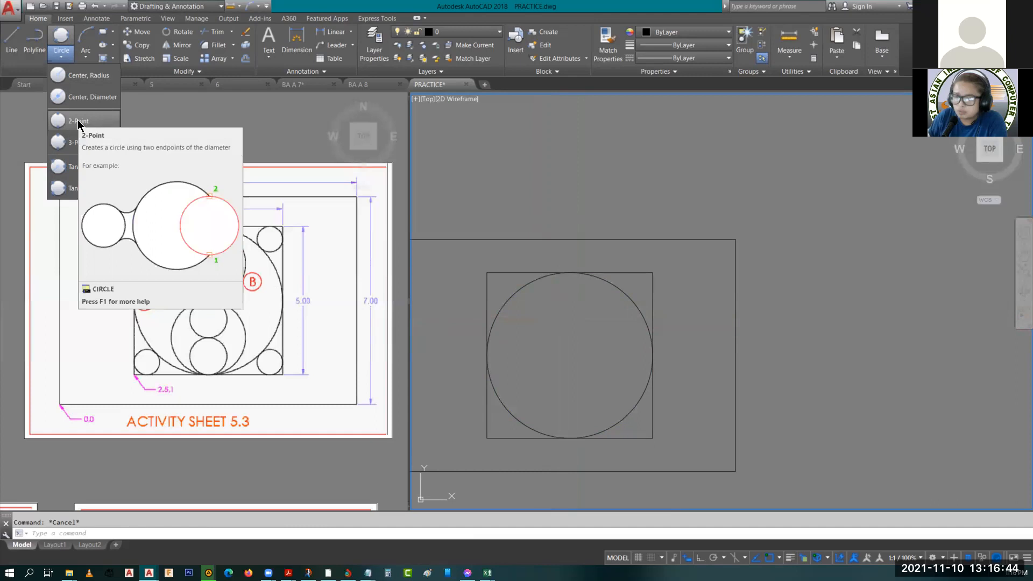
{"action": "left_click", "coordinate": [78, 121]}
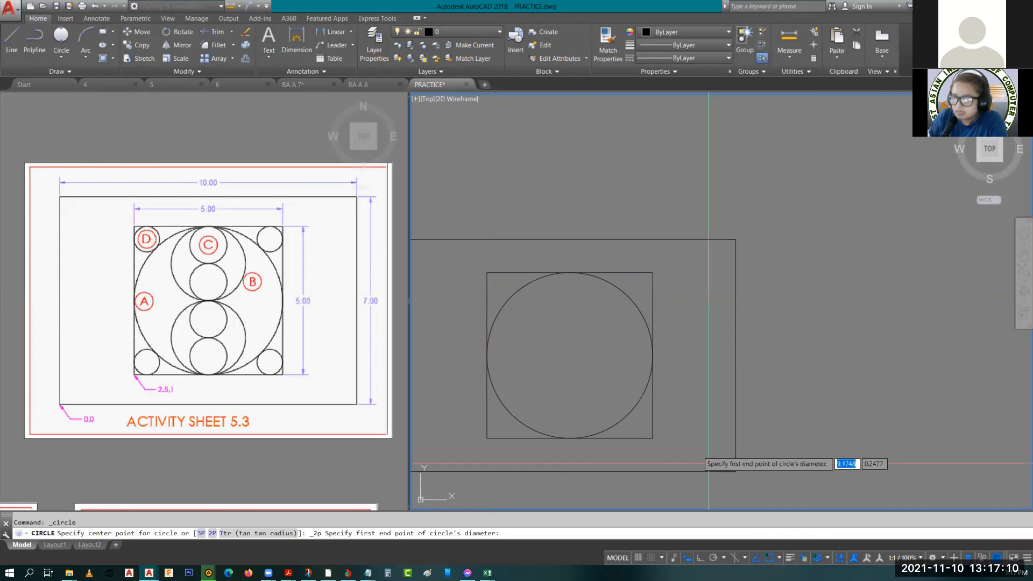
{"action": "type", "text": "ce"}
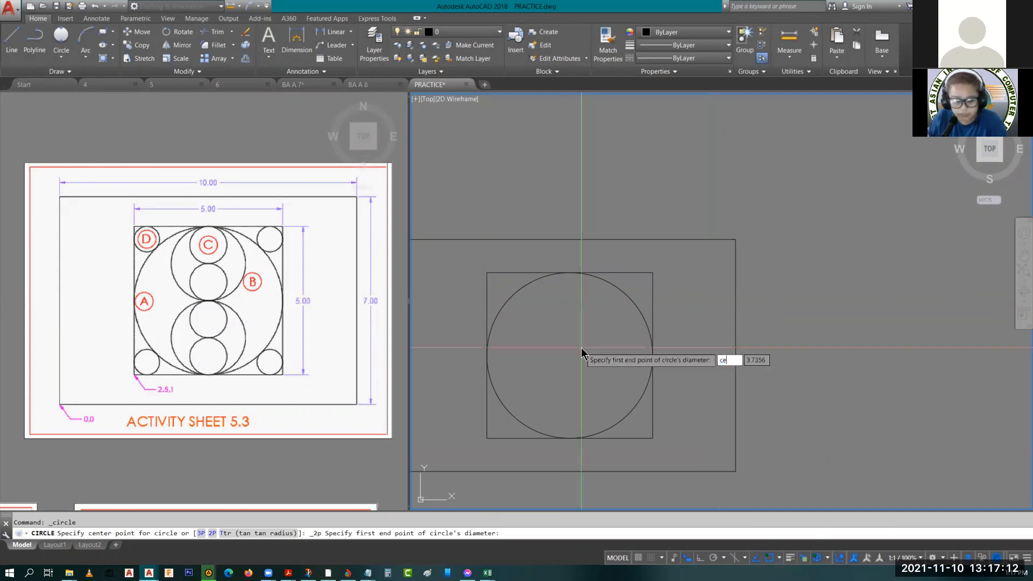
{"action": "type", "text": "n"}
{"action": "key", "text": "Return"}
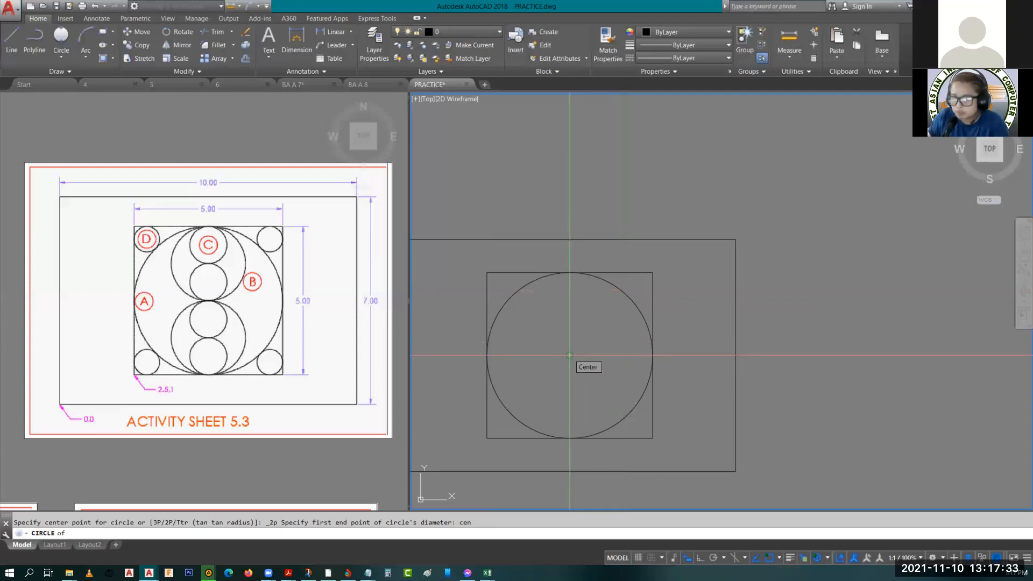
{"action": "left_click", "coordinate": [570, 355]}
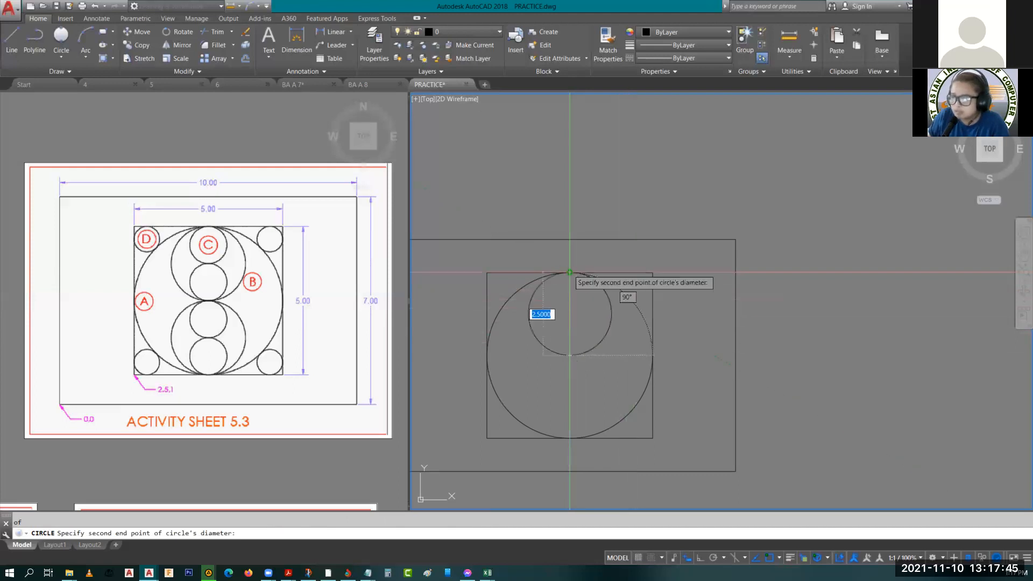
{"action": "left_click", "coordinate": [570, 272]}
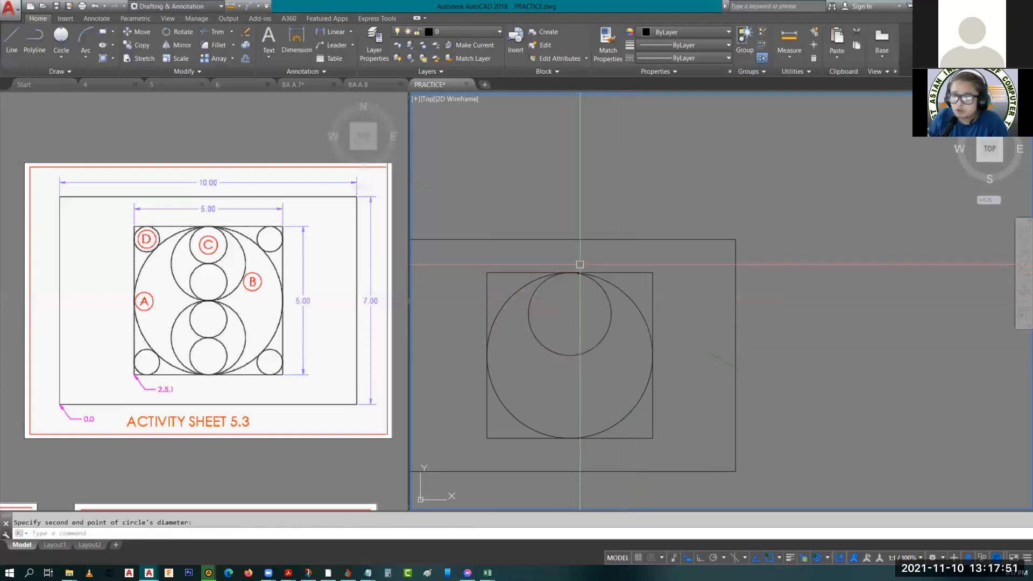
- Examine up close where circles A and B touch the upper side of the inner square
{"action": "scroll", "coordinate": [569, 250], "scroll_direction": "up", "scroll_amount": 8}
{"action": "scroll", "coordinate": [719, 234], "scroll_direction": "down", "scroll_amount": 2}
{"action": "scroll", "coordinate": [720, 234], "scroll_direction": "down", "scroll_amount": 2}
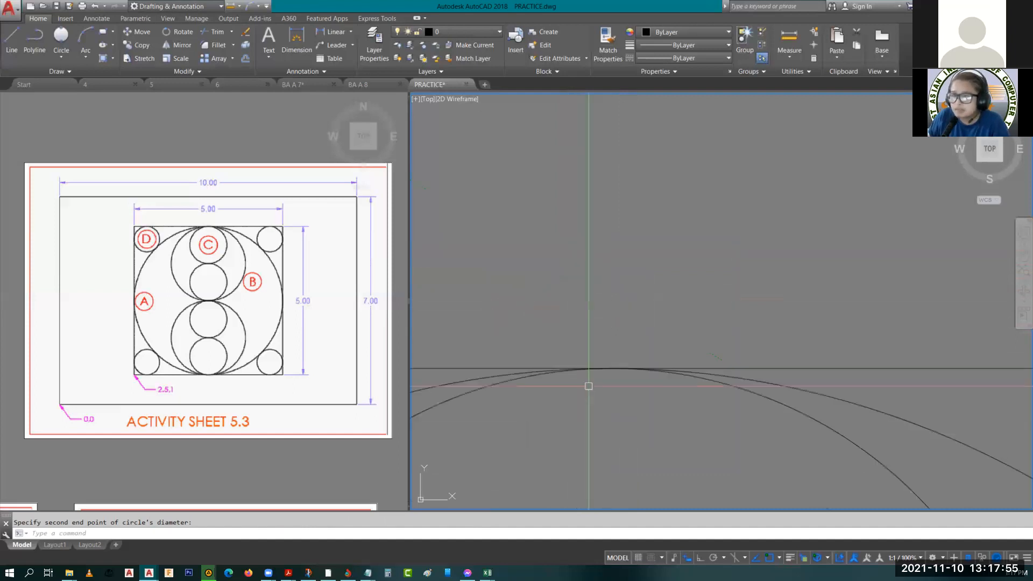
{"action": "scroll", "coordinate": [693, 323], "scroll_direction": "up", "scroll_amount": 3}
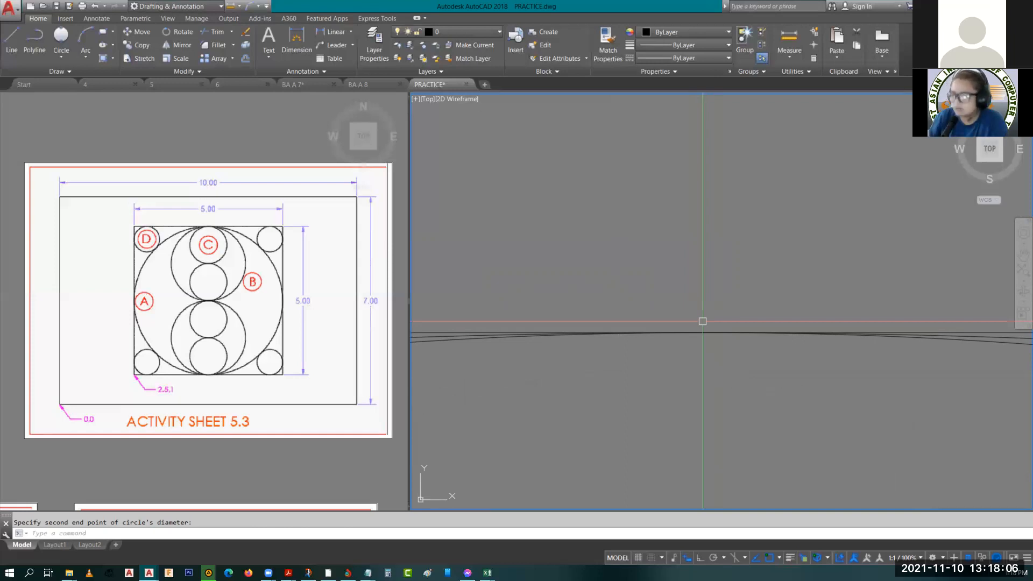
{"action": "scroll", "coordinate": [703, 321], "scroll_direction": "up", "scroll_amount": 4}
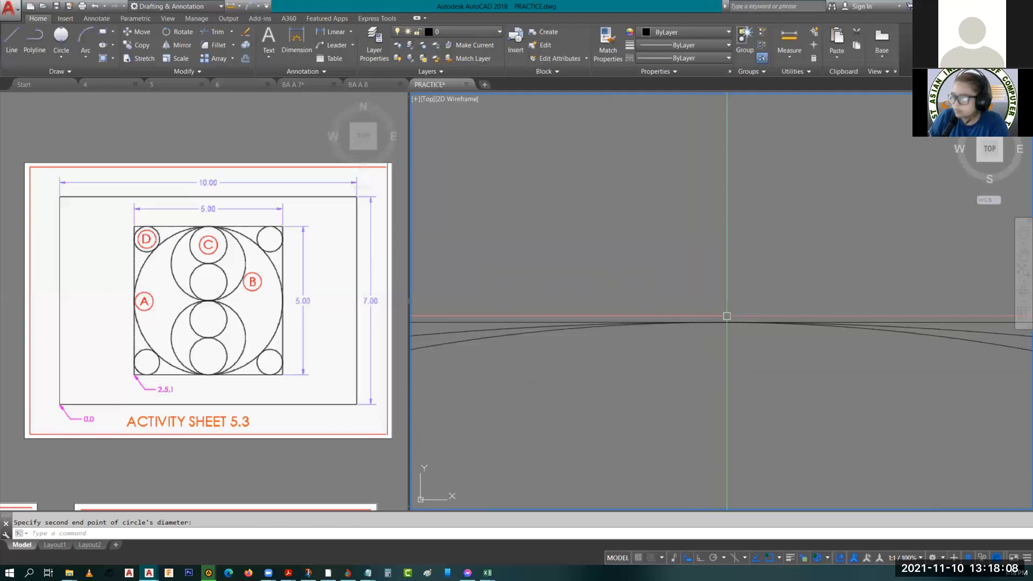
{"action": "scroll", "coordinate": [681, 286], "scroll_direction": "down", "scroll_amount": 4}
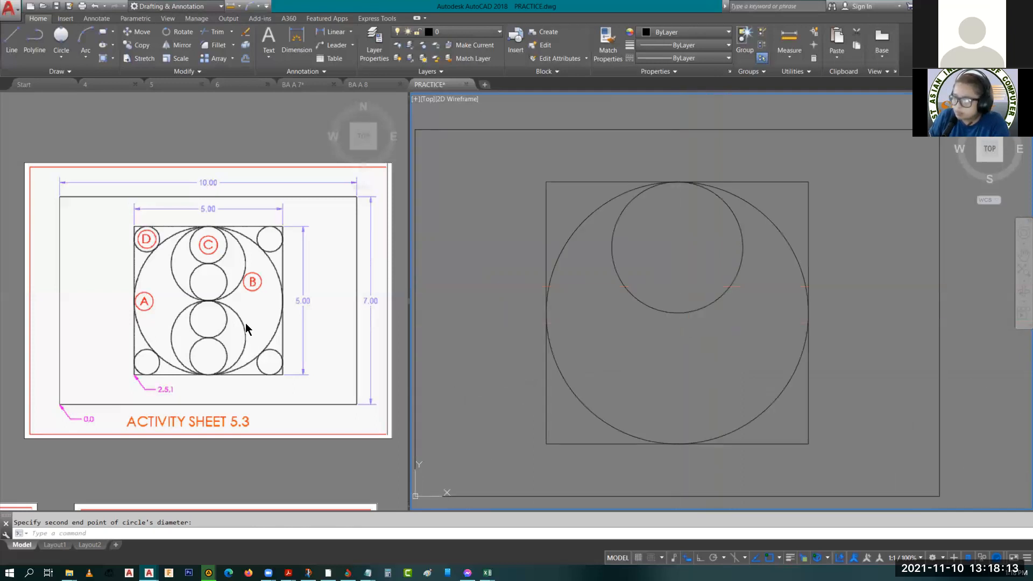
- Draw the lower circle B as a 2-Point circle from the center of circle A to its lowest point, with diameter 2.5
{"action": "left_click", "coordinate": [62, 55]}
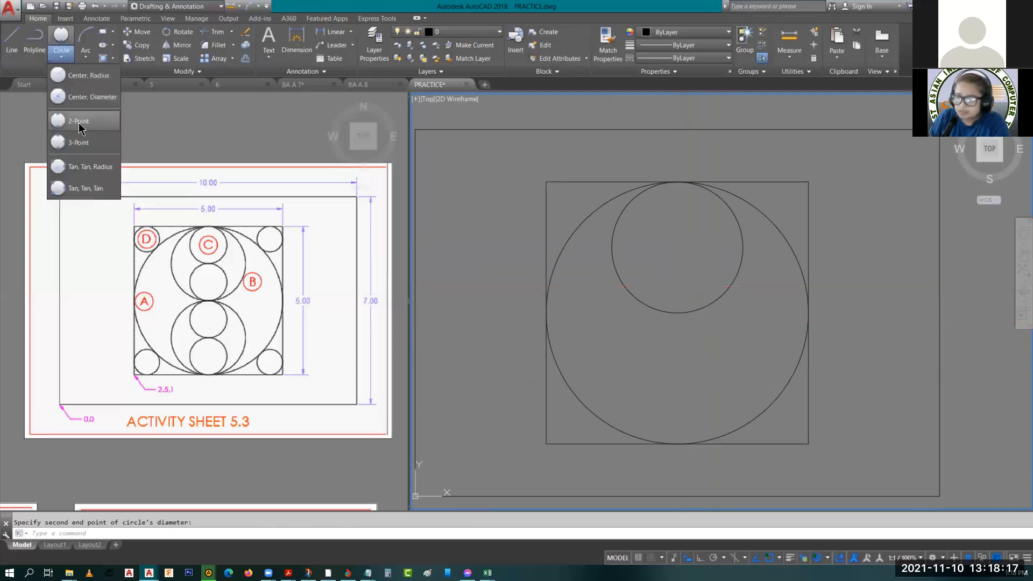
{"action": "left_click", "coordinate": [78, 121]}
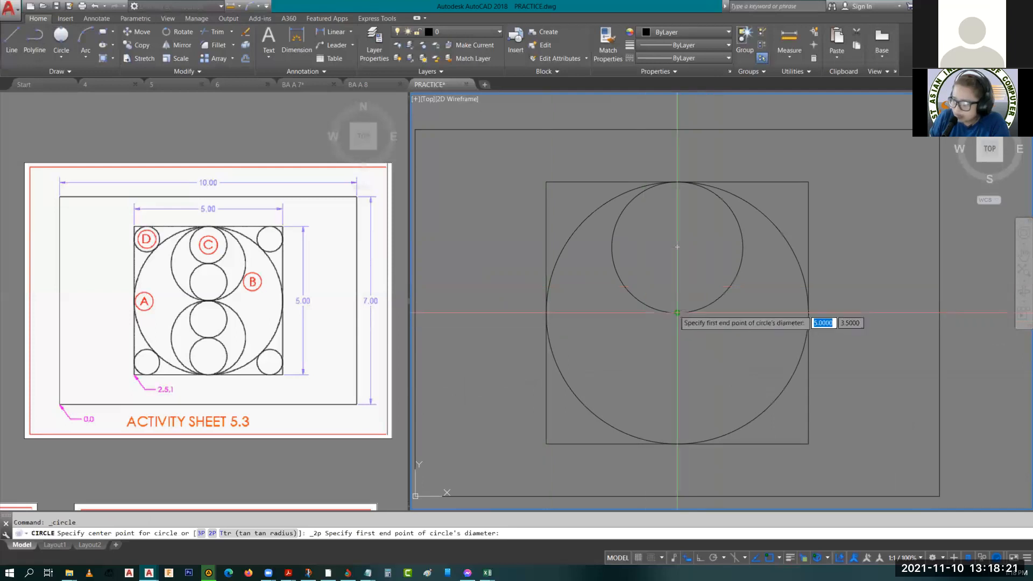
{"action": "left_click", "coordinate": [677, 312]}
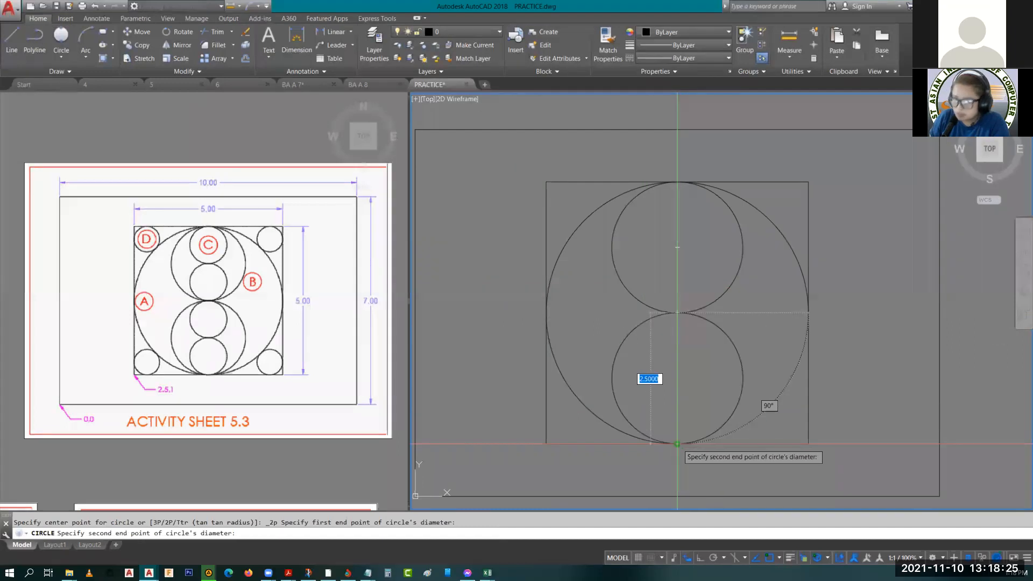
{"action": "left_click", "coordinate": [677, 445]}
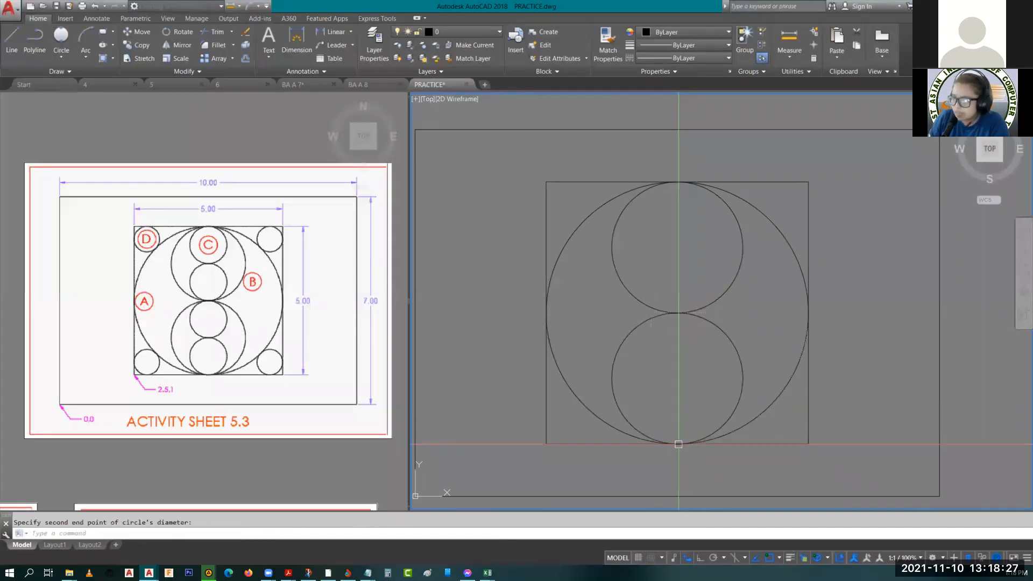
- Check the properties of the upper circle B, including its center and diameter
{"action": "middle_click_drag", "start_coordinate": [692, 300], "coordinate": [613, 337]}
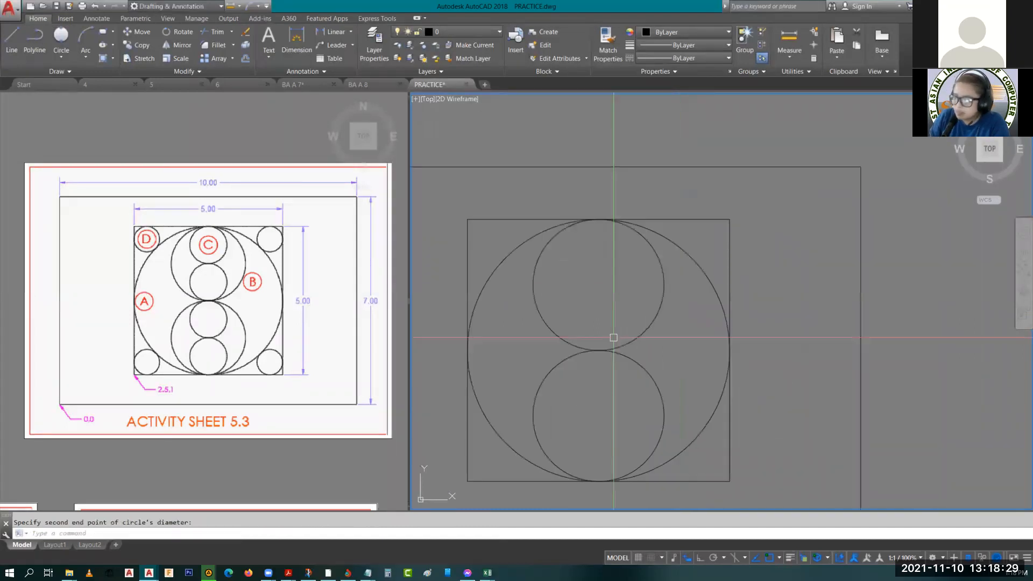
{"action": "left_click", "coordinate": [663, 300]}
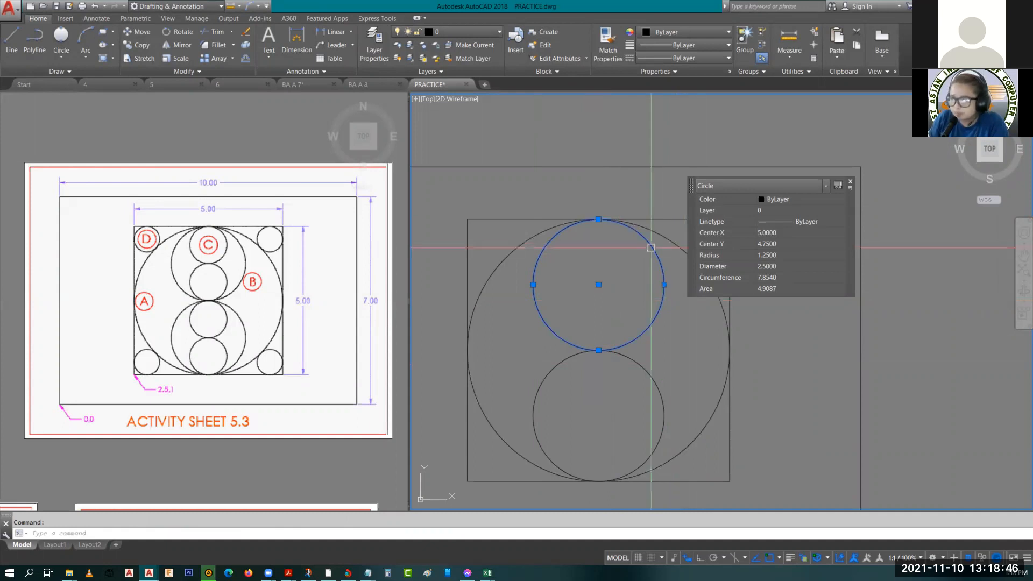
{"action": "key", "text": "Escape"}
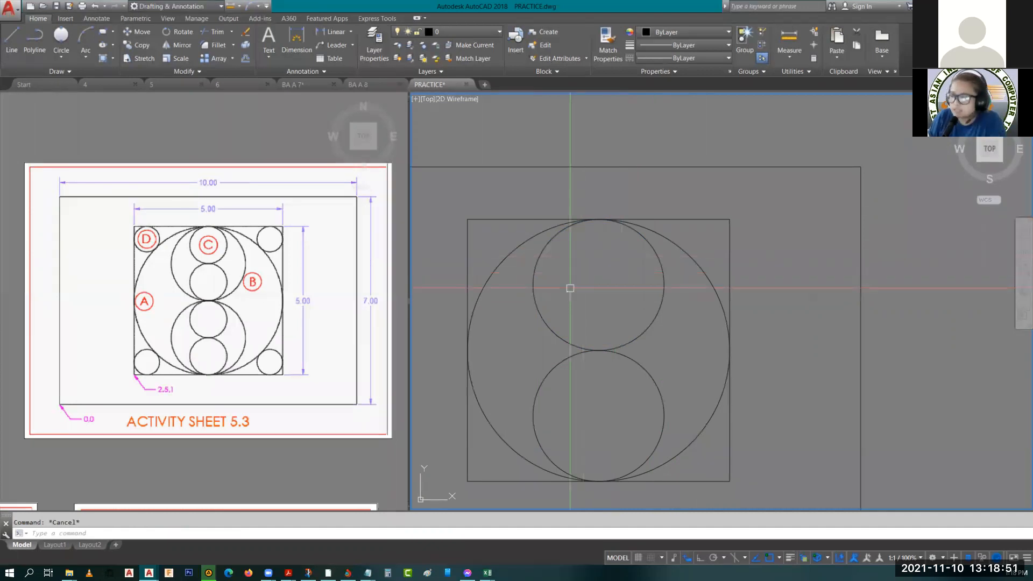
{"action": "left_click", "coordinate": [62, 36]}
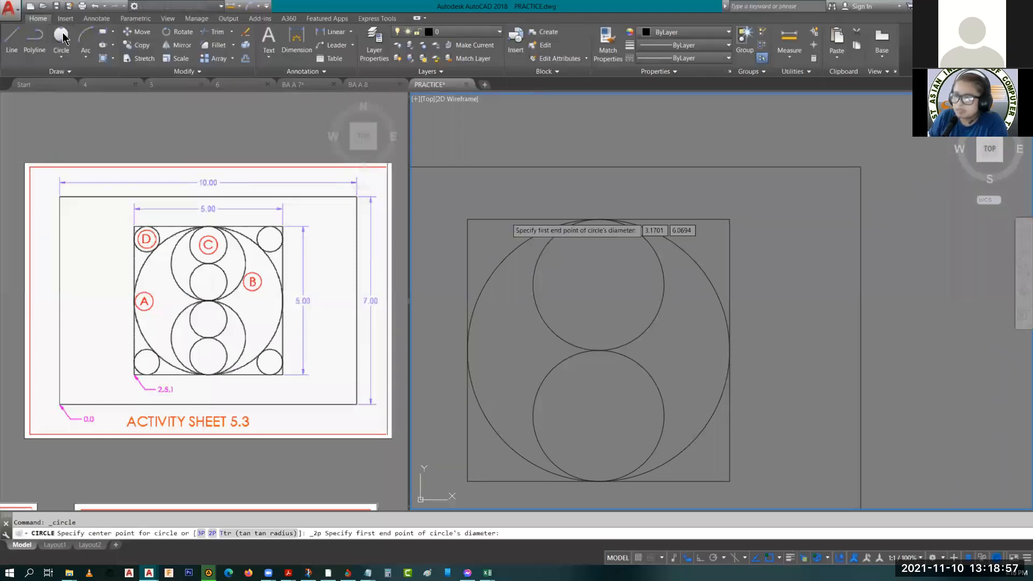
{"action": "key", "text": "Escape"}
{"action": "key", "text": "Escape"}
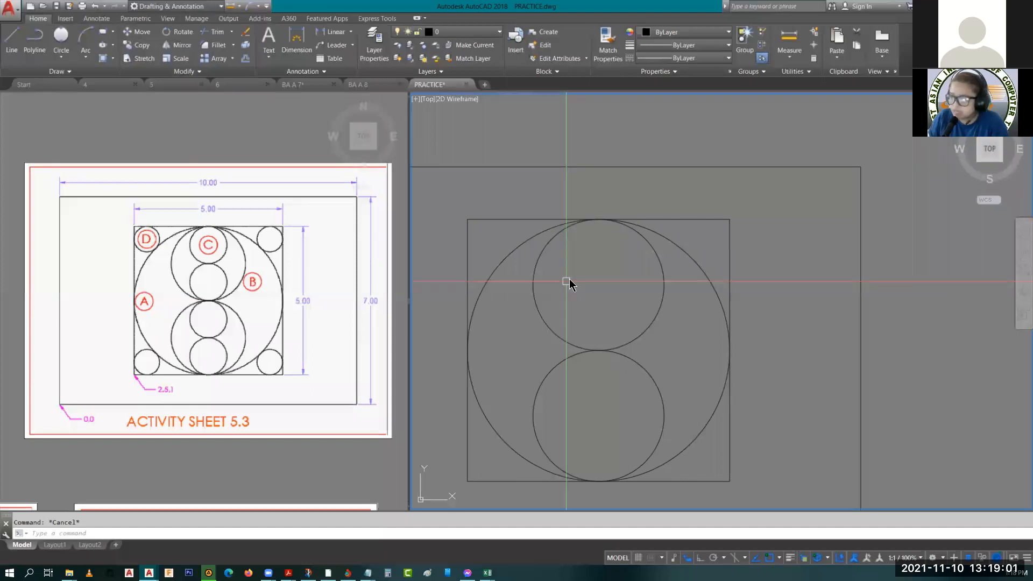
- Draw the topmost circle C as a 2P circle from the midpoint of the inner square's upper side to the center of the upper circle B, diameter 1.25
{"action": "type", "text": "c"}
{"action": "key", "text": "Return"}
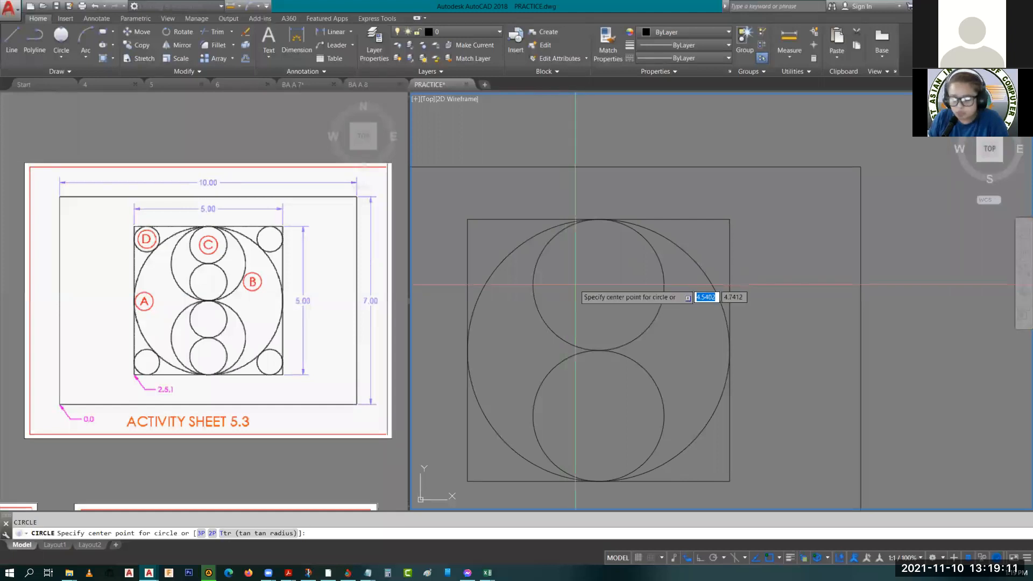
{"action": "type", "text": "2p"}
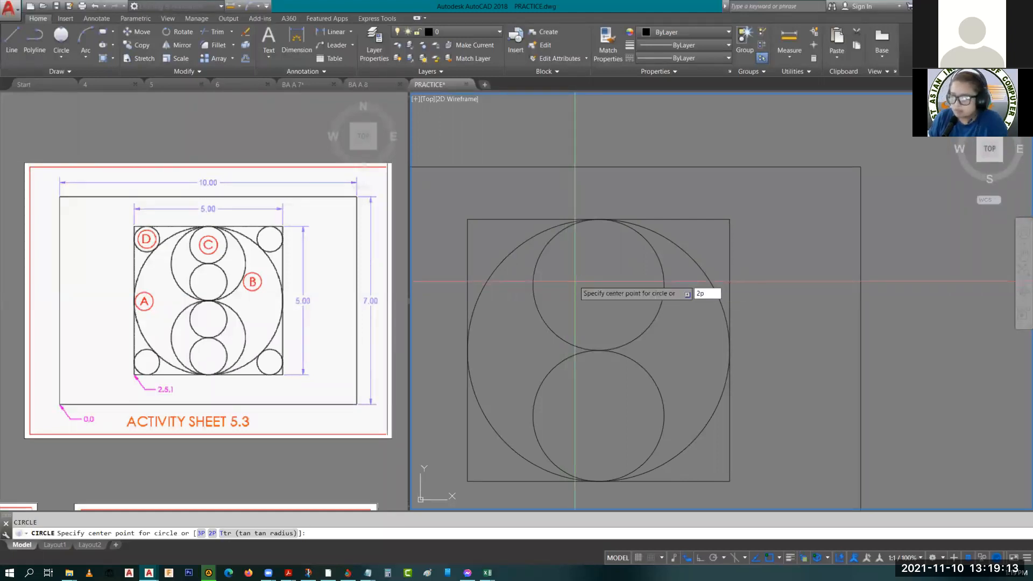
{"action": "key", "text": "Return"}
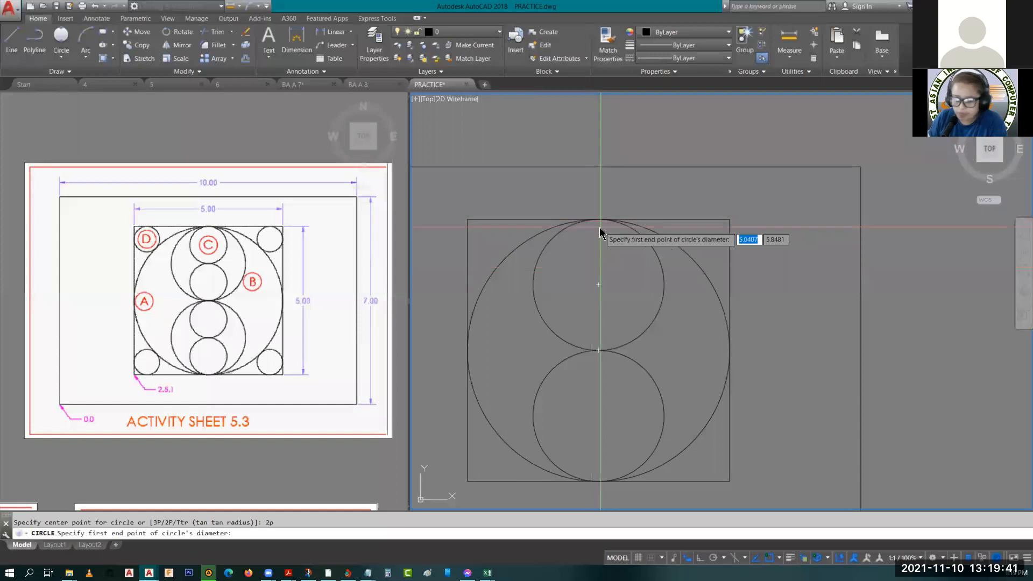
{"action": "type", "text": "mid"}
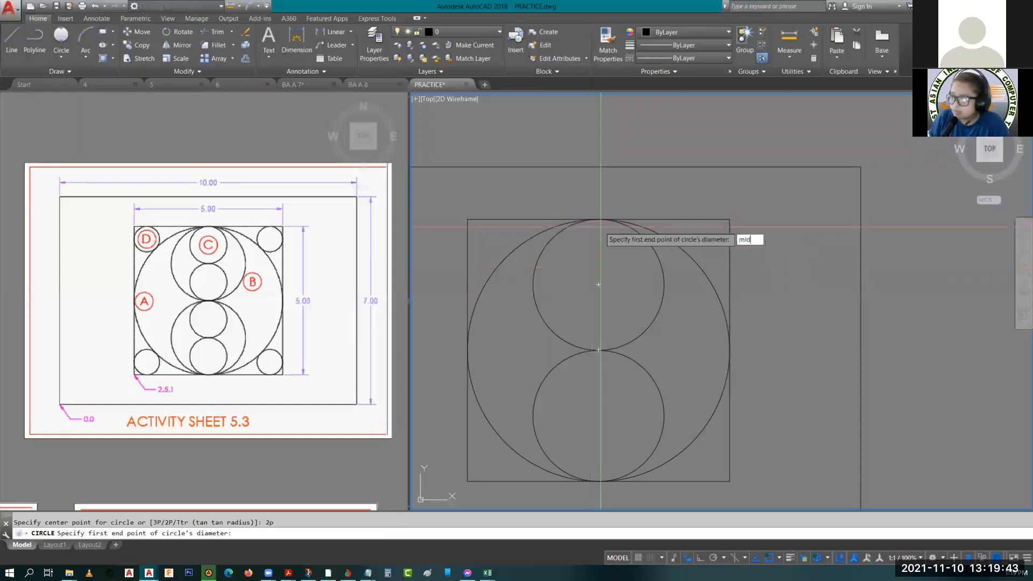
{"action": "key", "text": "Return"}
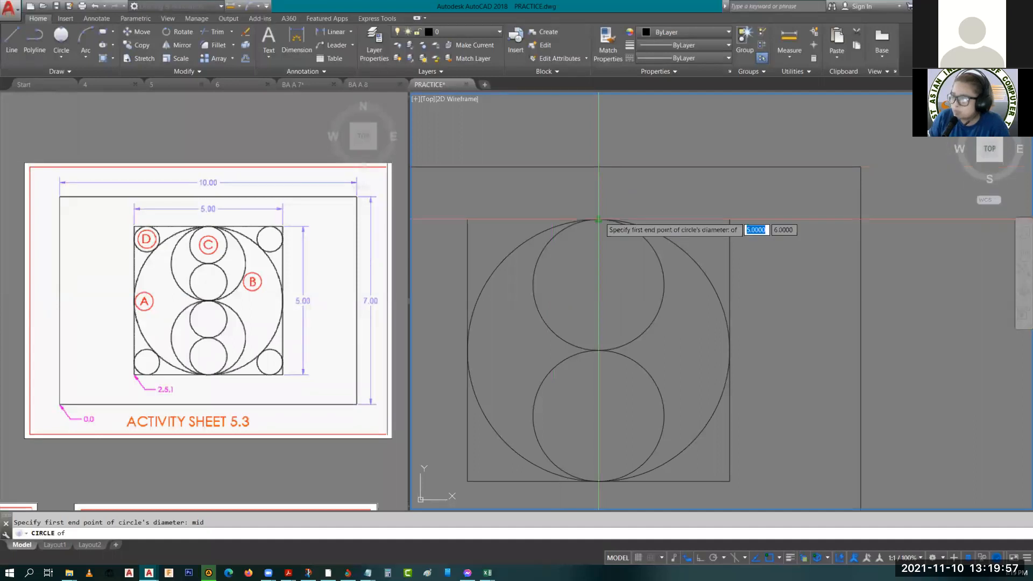
{"action": "left_click", "coordinate": [599, 219]}
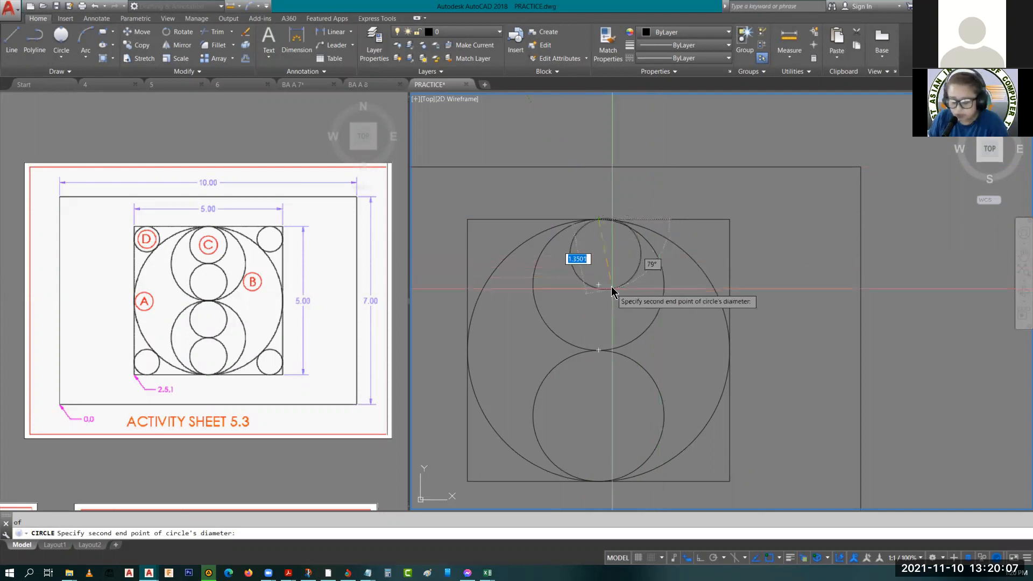
{"action": "type", "text": "cen"}
{"action": "key", "text": "Return"}
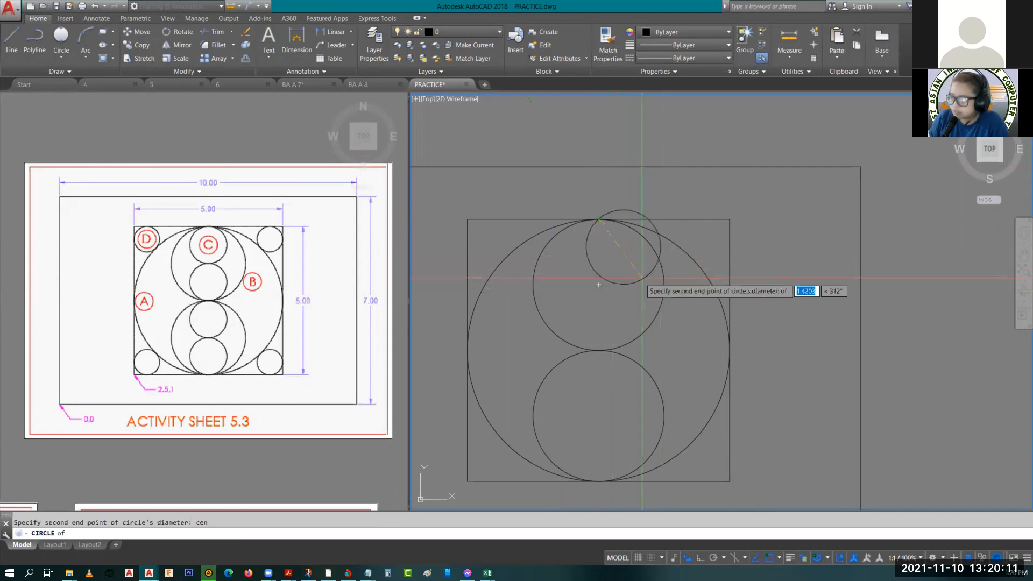
{"action": "left_click", "coordinate": [598, 285]}
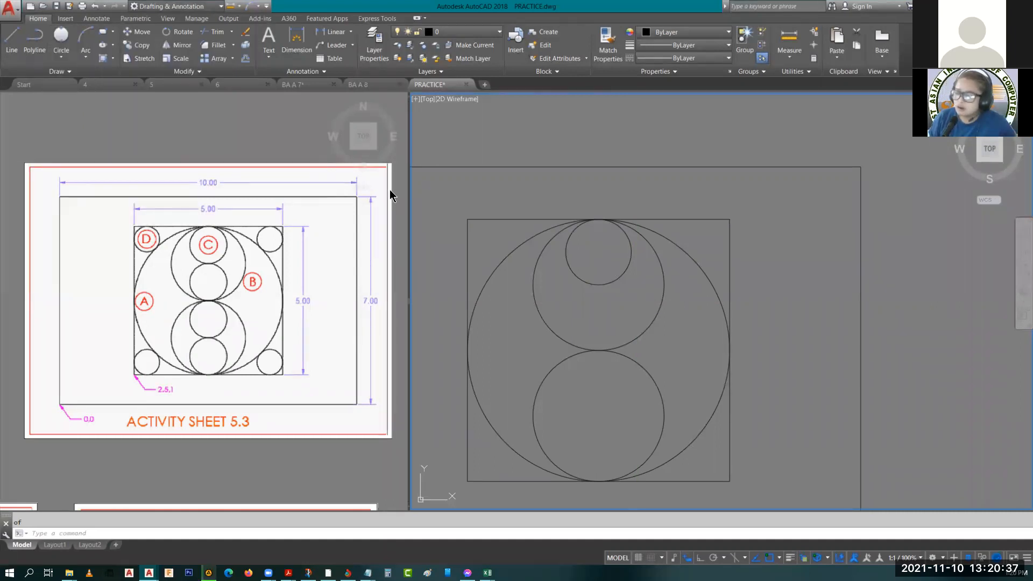
- Draw the second small circle as a 2-Point circle from the upper circle B's center to its lower quadrant, with diameter 1.25
{"action": "left_click", "coordinate": [60, 37]}
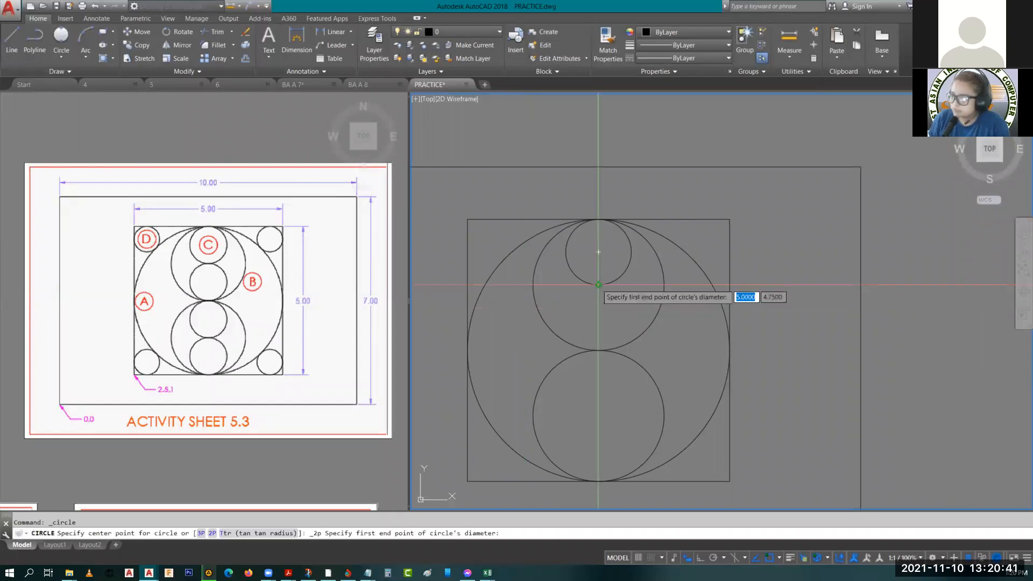
{"action": "left_click", "coordinate": [598, 284]}
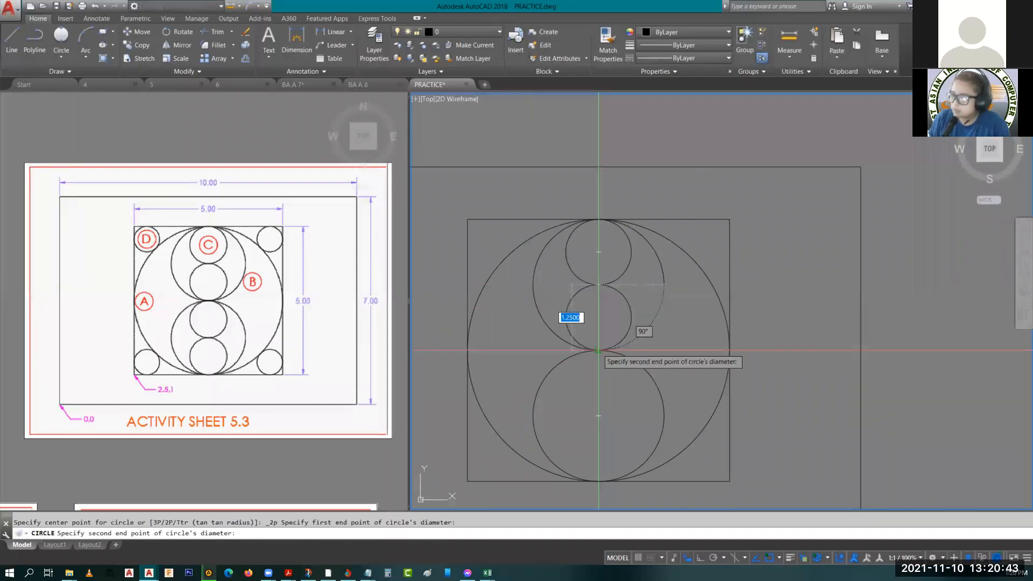
{"action": "left_click", "coordinate": [598, 350]}
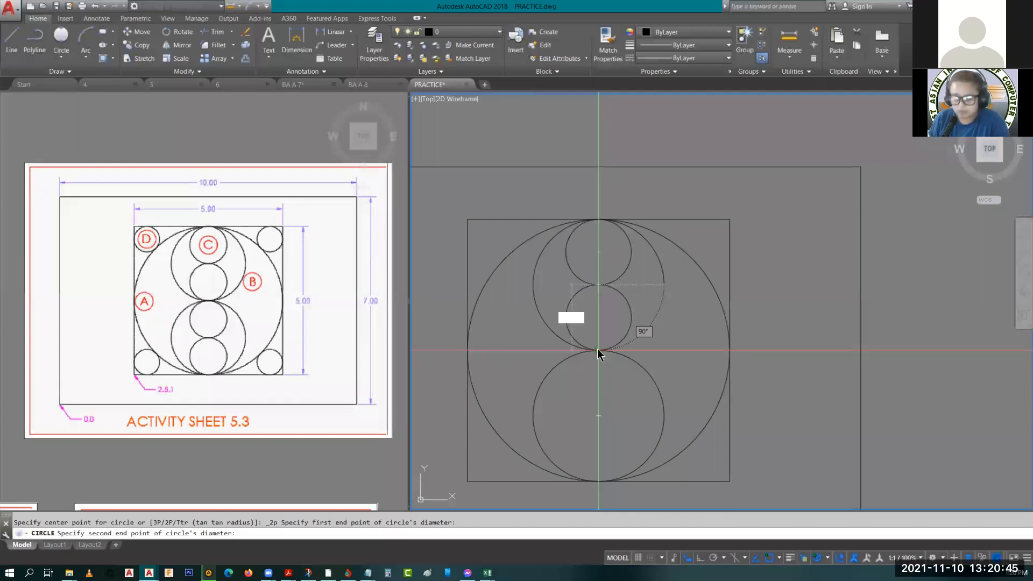
{"action": "type", "text": "quad"}
{"action": "key", "text": "Return"}
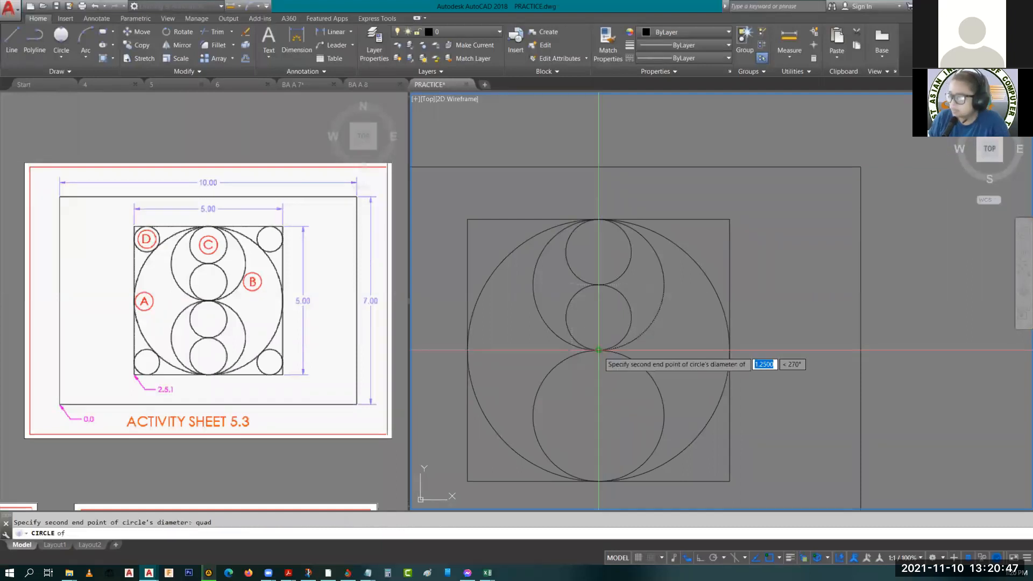
{"action": "left_click", "coordinate": [598, 351]}
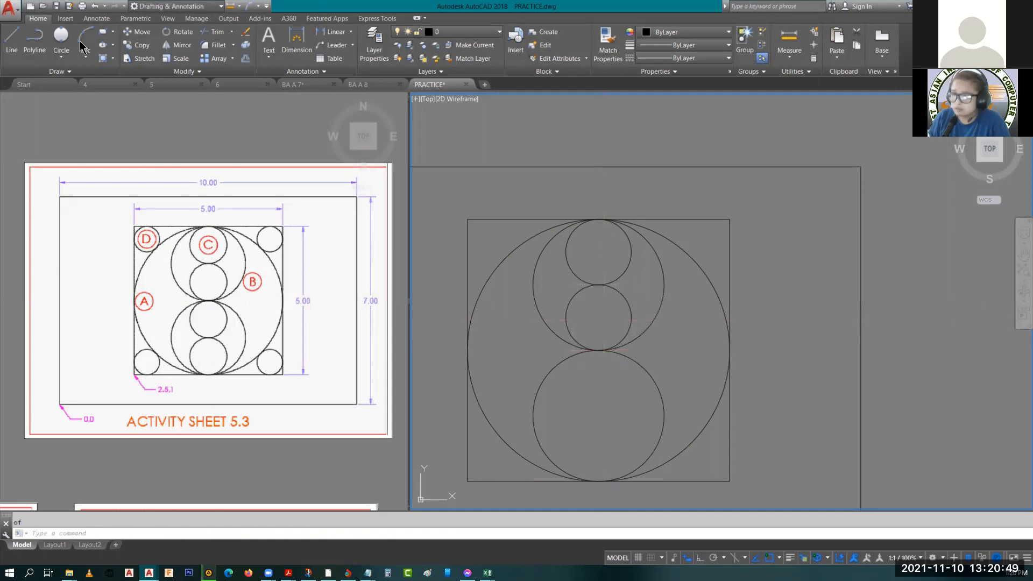
- Draw the third small circle as a 2-Point circle from the upper quadrant of the lower circle B to that circle's center
{"action": "left_click", "coordinate": [61, 36]}
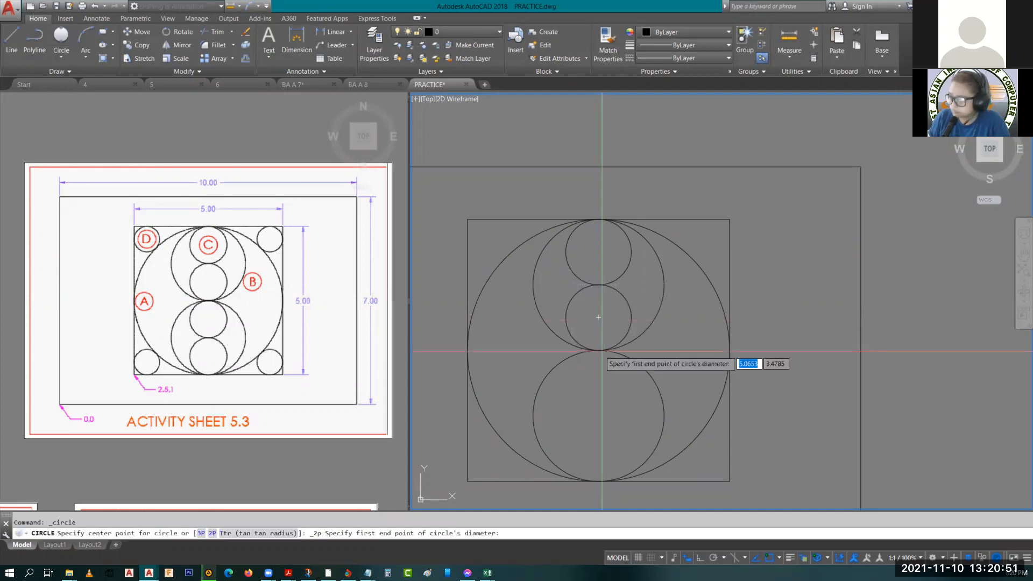
{"action": "left_click", "coordinate": [598, 350]}
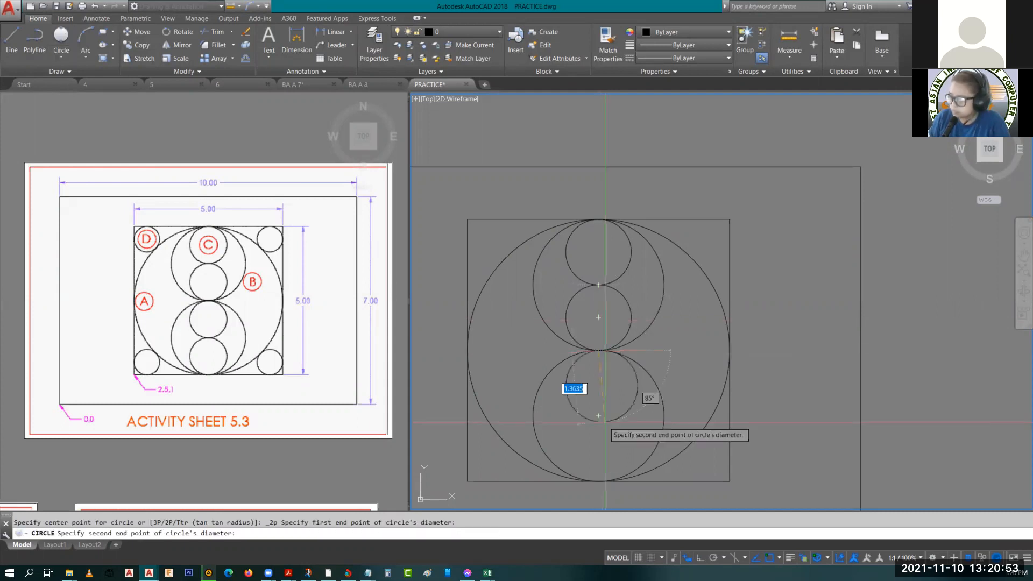
{"action": "left_click", "coordinate": [599, 416]}
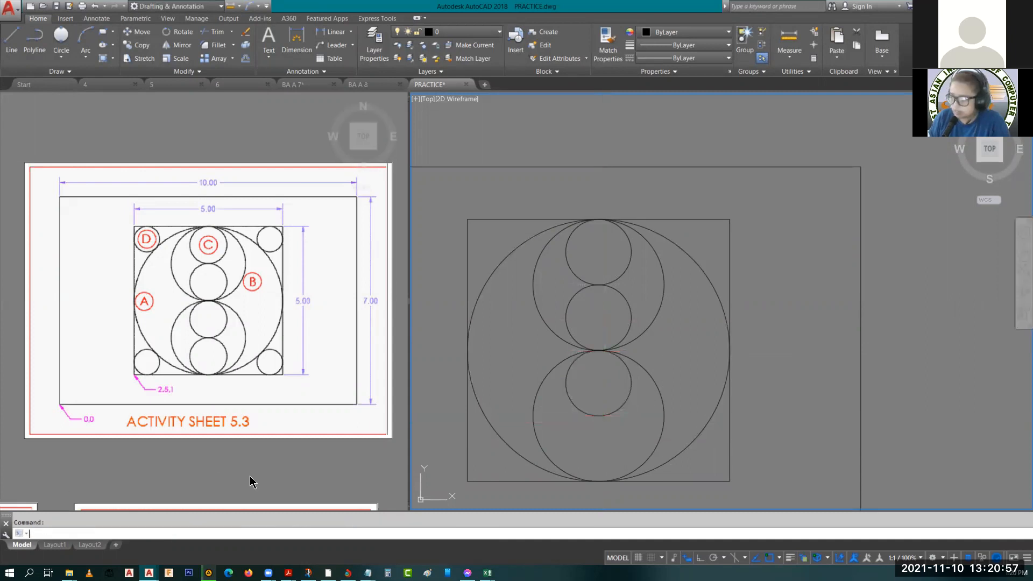
- Draw the lowest small circle as a 2P circle from the center of the lower circle B to its lowest point on the square's bottom side
{"action": "type", "text": "c"}
{"action": "key", "text": "Return"}
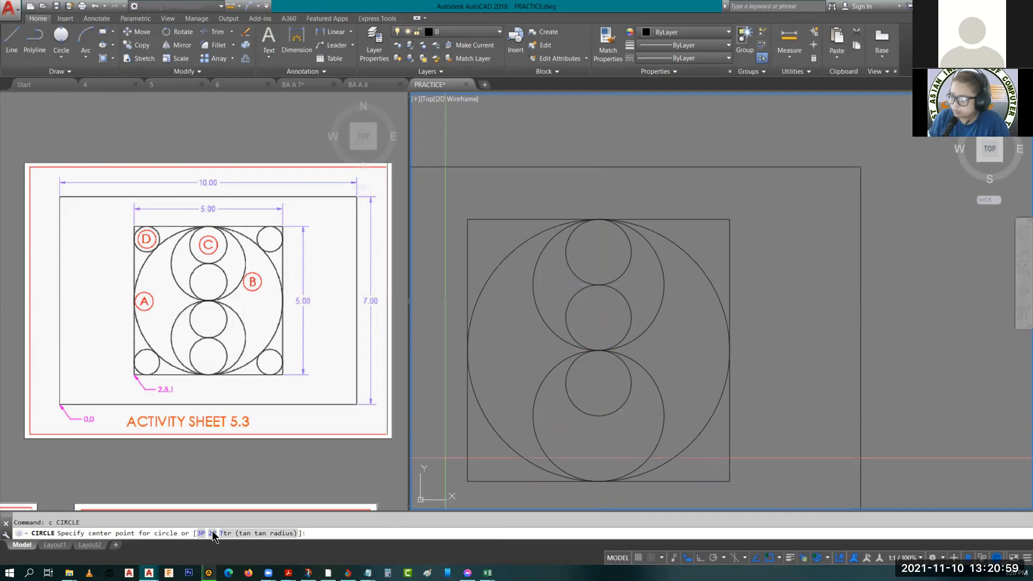
{"action": "type", "text": "2p"}
{"action": "key", "text": "Return"}
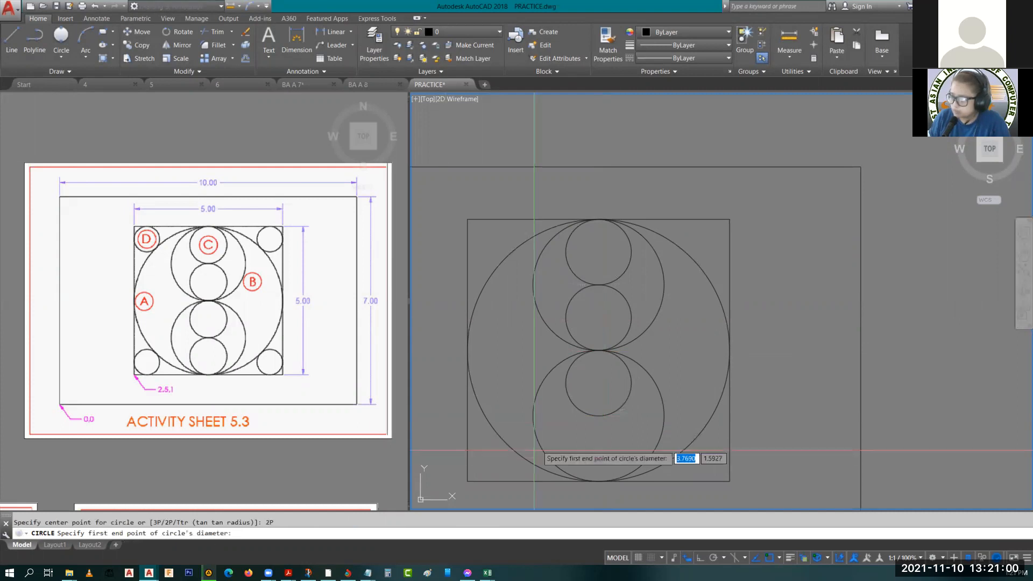
{"action": "left_click", "coordinate": [598, 416]}
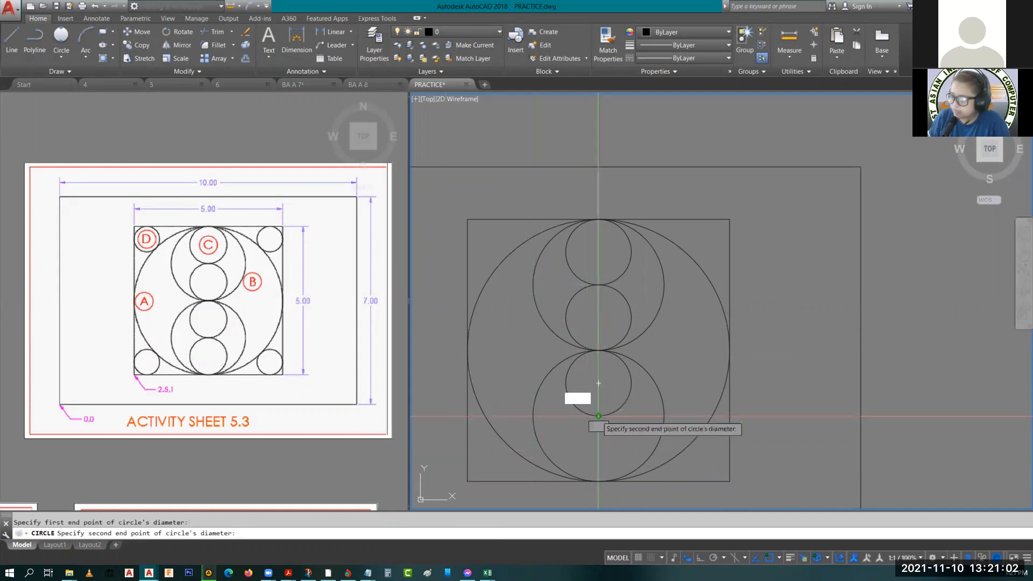
{"action": "left_click", "coordinate": [598, 481]}
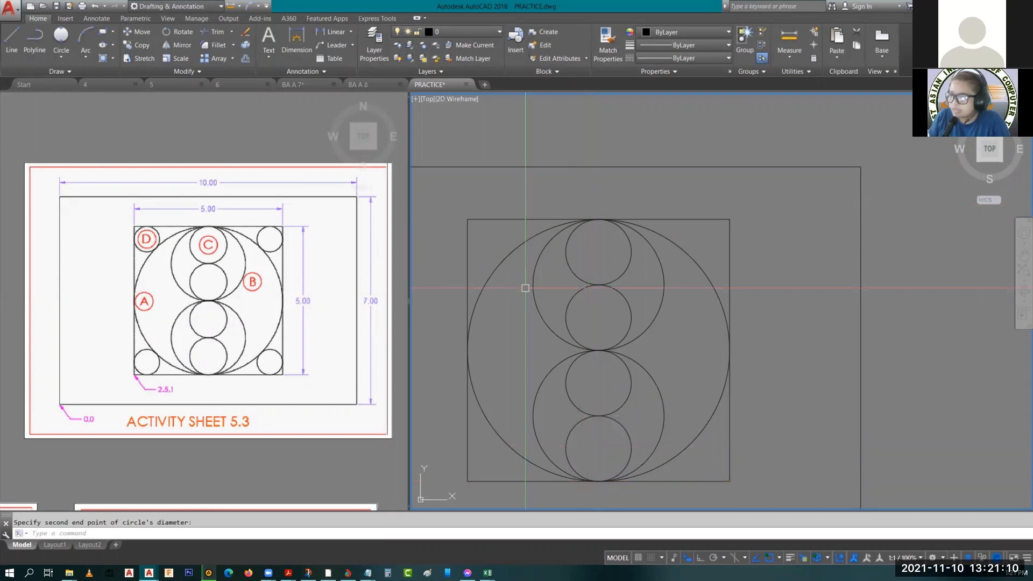
- Check the properties of the topmost small circle C, including its diameter
{"action": "middle_click_drag", "start_coordinate": [526, 288], "coordinate": [574, 306]}
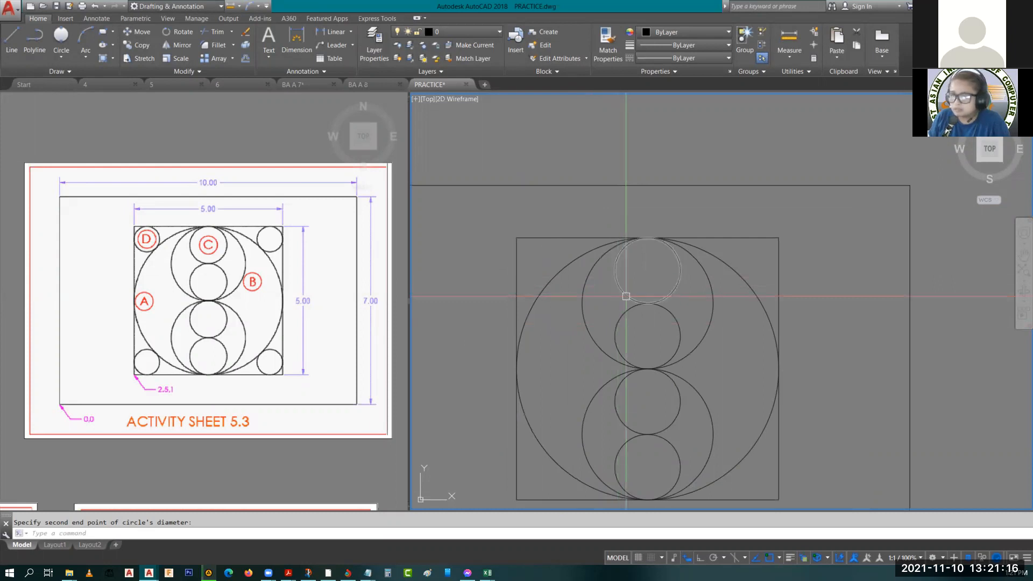
{"action": "left_click", "coordinate": [626, 296]}
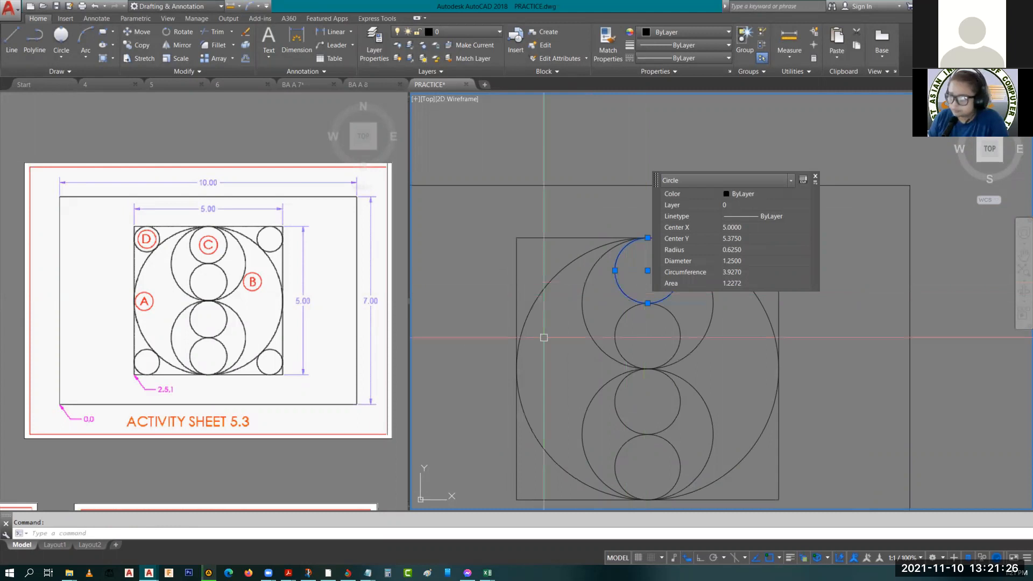
- Draw circle D in the square's upper-left corner with Tan, Tan, Tan, touching both square sides and circle A, and check its properties
{"action": "key", "text": "Escape"}
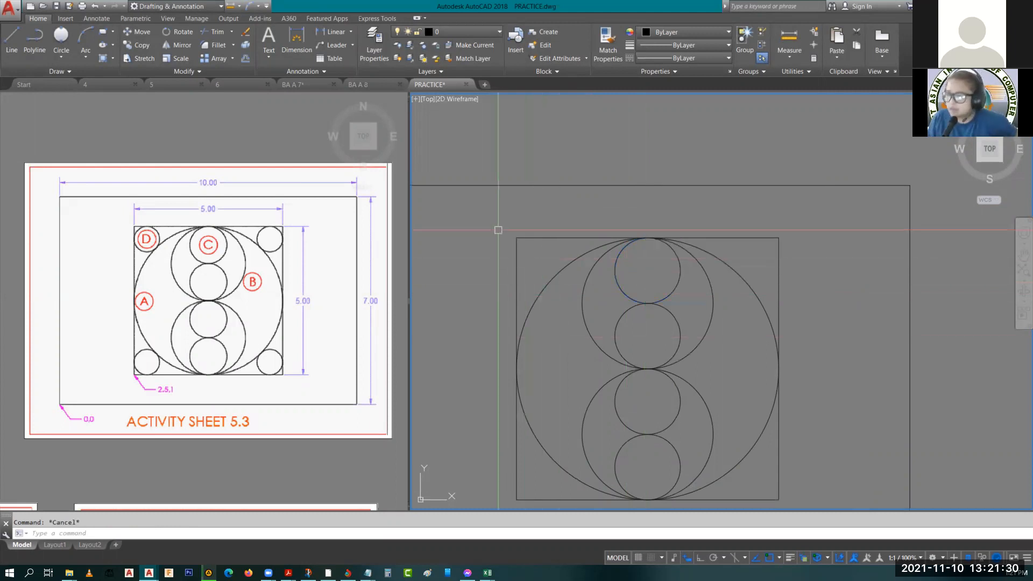
{"action": "left_click", "coordinate": [62, 63]}
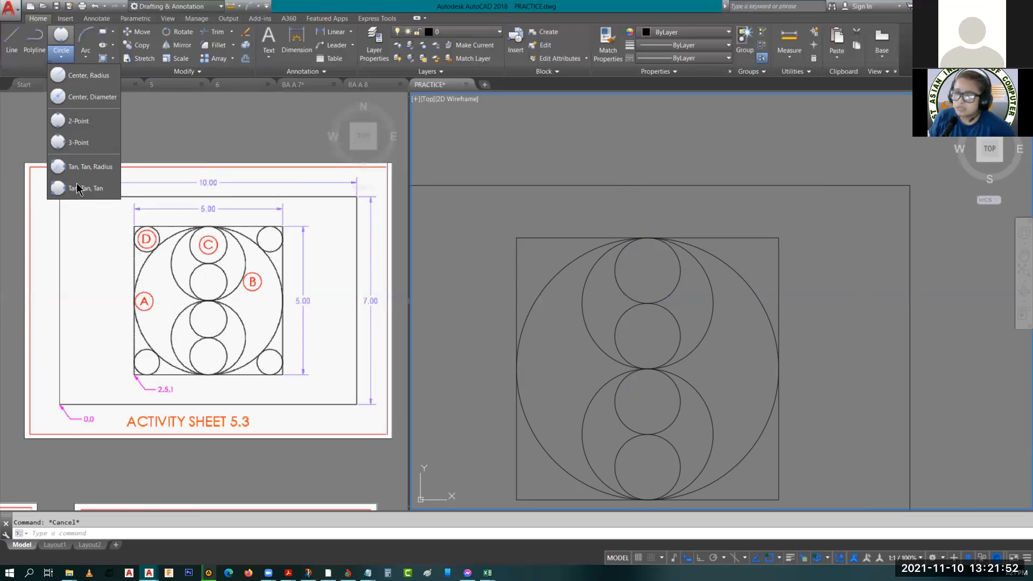
{"action": "left_click", "coordinate": [518, 258]}
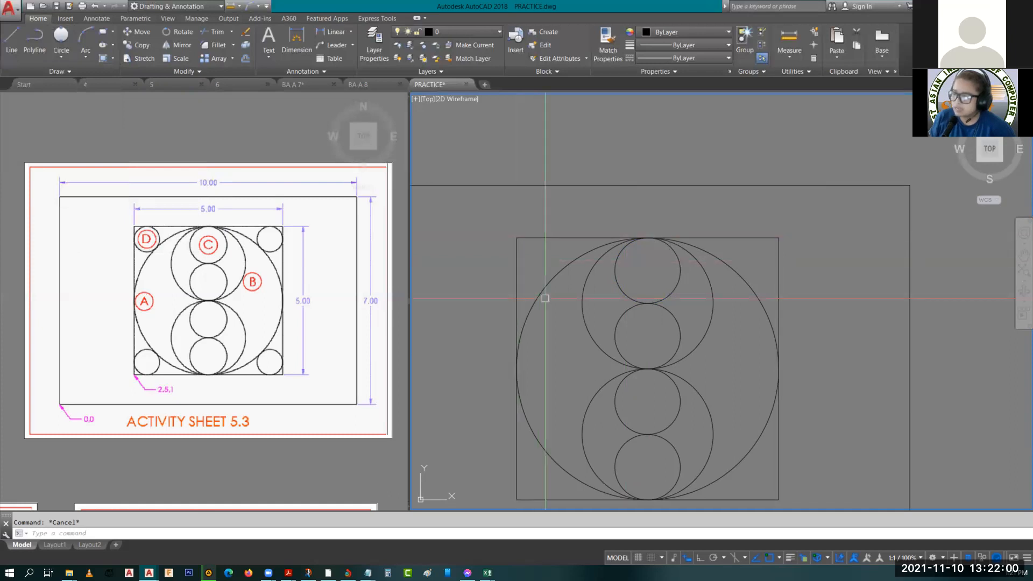
{"action": "left_click", "coordinate": [61, 55]}
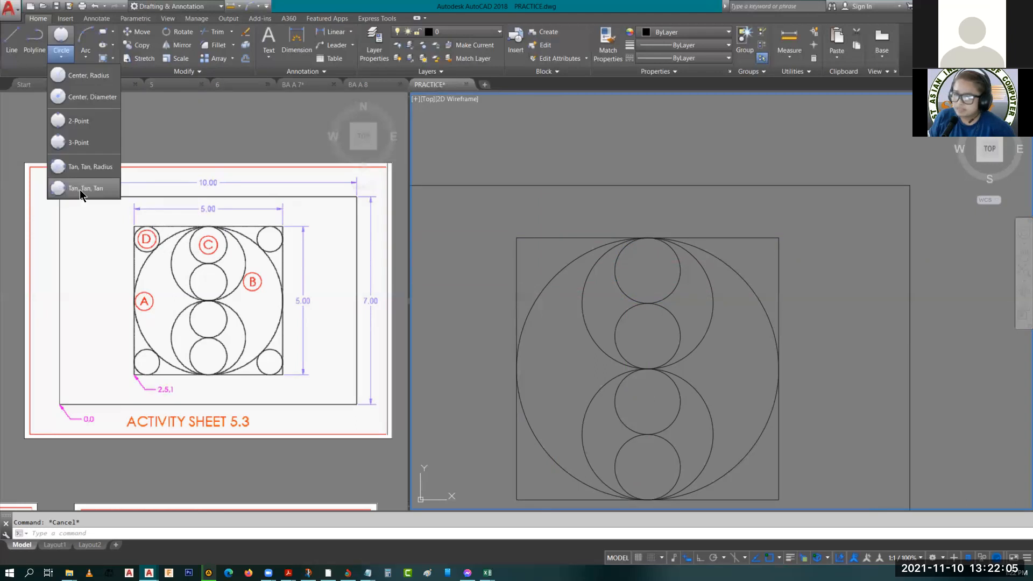
{"action": "left_click", "coordinate": [79, 189]}
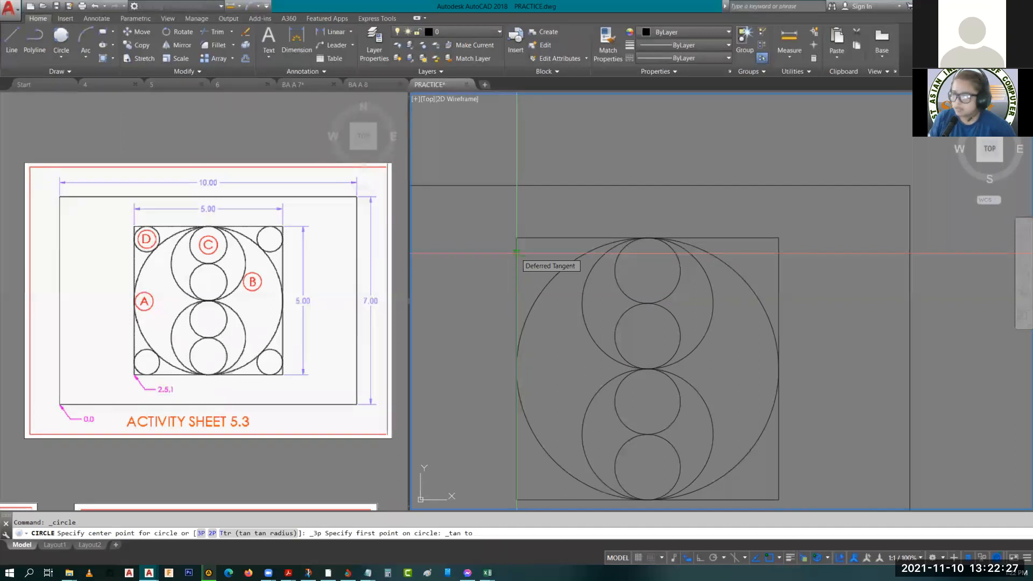
{"action": "left_click", "coordinate": [516, 271]}
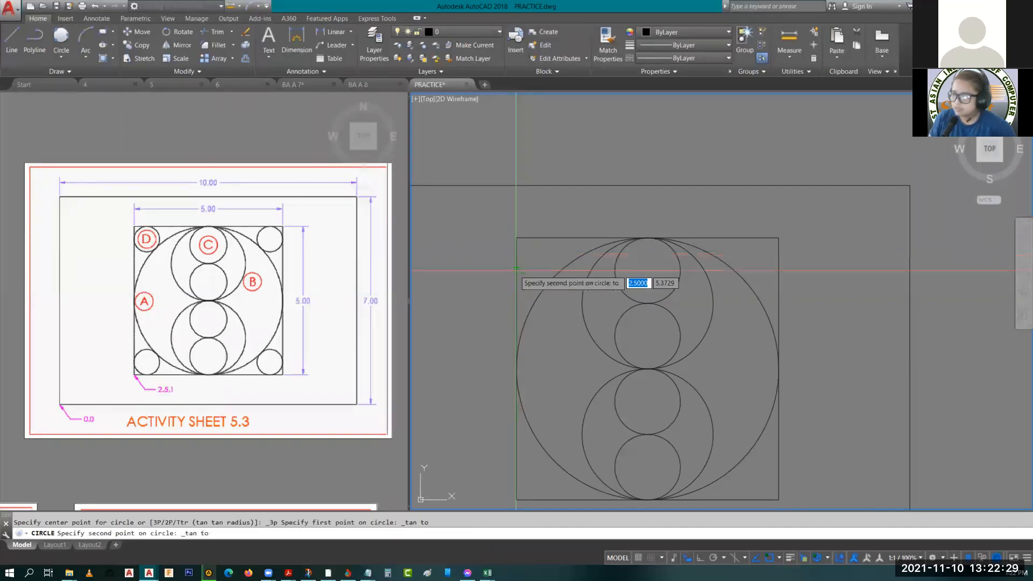
{"action": "left_click", "coordinate": [551, 271]}
{"action": "left_click", "coordinate": [549, 280]}
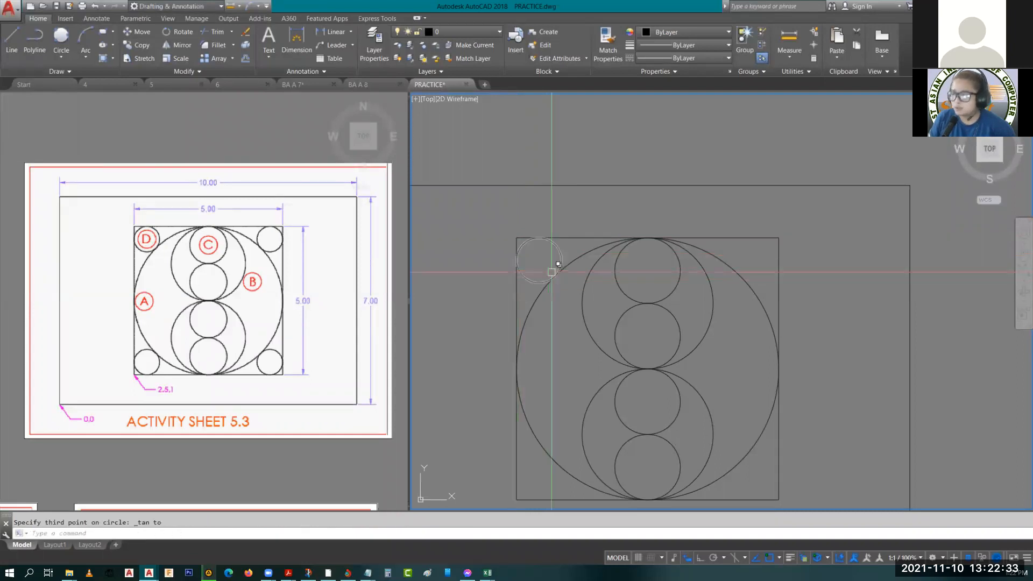
{"action": "left_click", "coordinate": [551, 272]}
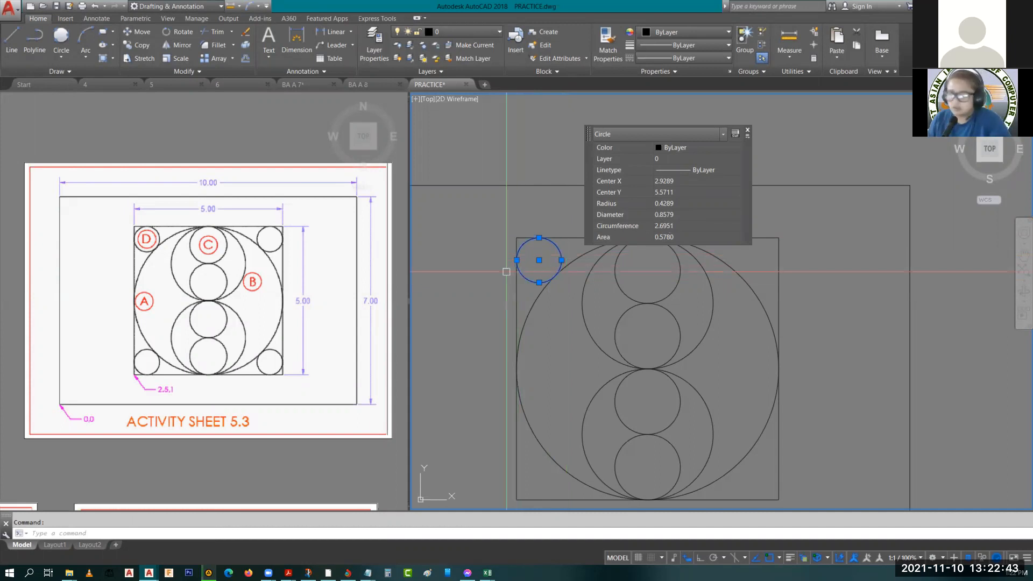
{"action": "key", "text": "Escape"}
- Draw a Tan, Tan, Tan circle in the square's upper-right corner, tangent to the top side, right side and circle A
{"action": "left_click", "coordinate": [62, 55]}
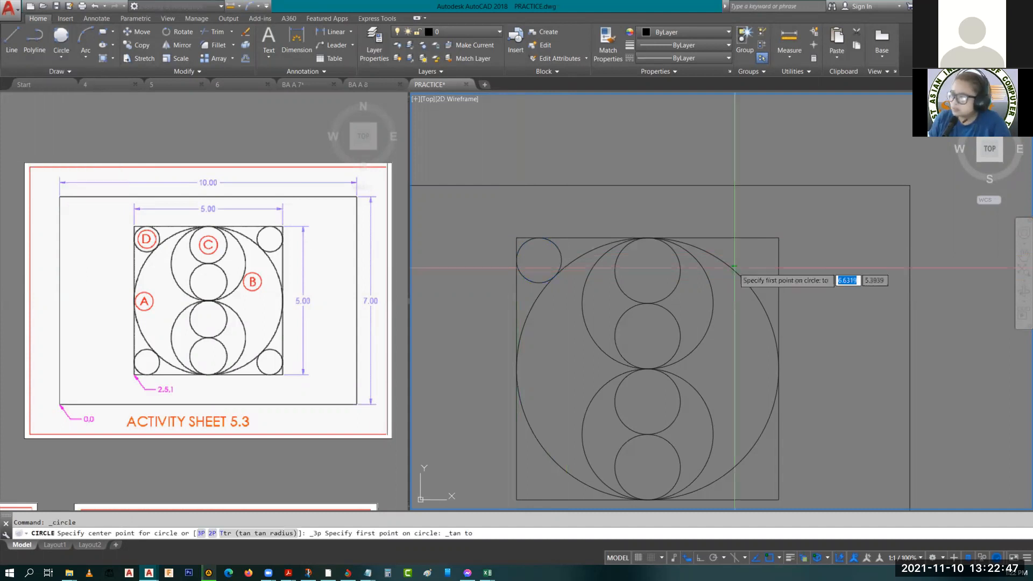
{"action": "left_click", "coordinate": [747, 237]}
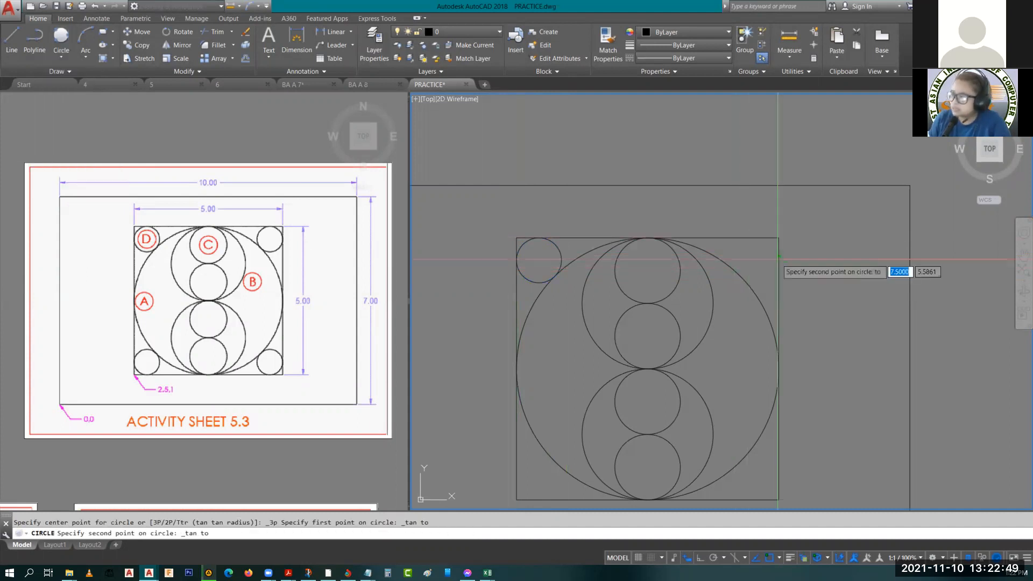
{"action": "left_click", "coordinate": [749, 279]}
{"action": "left_click", "coordinate": [745, 287]}
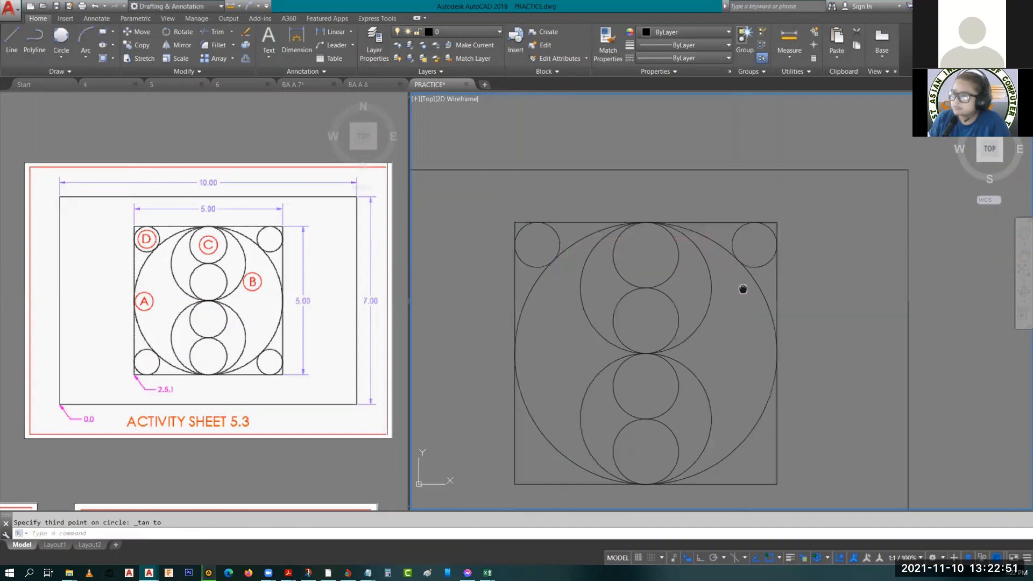
- Draw a Tan, Tan, Tan circle in the square's lower-right corner, tangent to circle A, the right side and the bottom side
{"action": "middle_click_drag", "start_coordinate": [743, 289], "coordinate": [720, 176]}
{"action": "key", "text": "Return"}
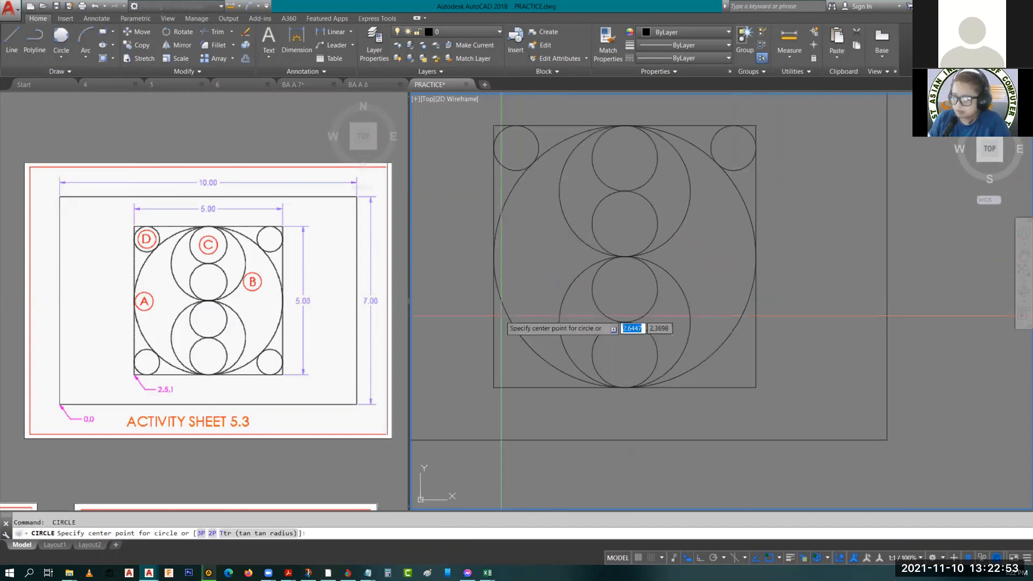
{"action": "key", "text": "Escape"}
{"action": "key", "text": "Escape"}
{"action": "left_click", "coordinate": [62, 40]}
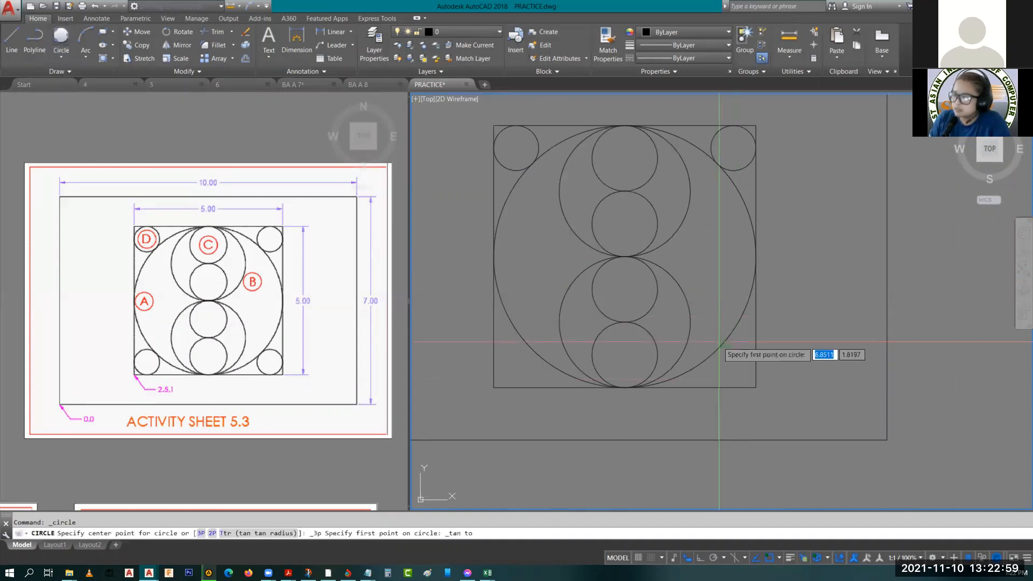
{"action": "left_click", "coordinate": [755, 367]}
{"action": "left_click", "coordinate": [736, 386]}
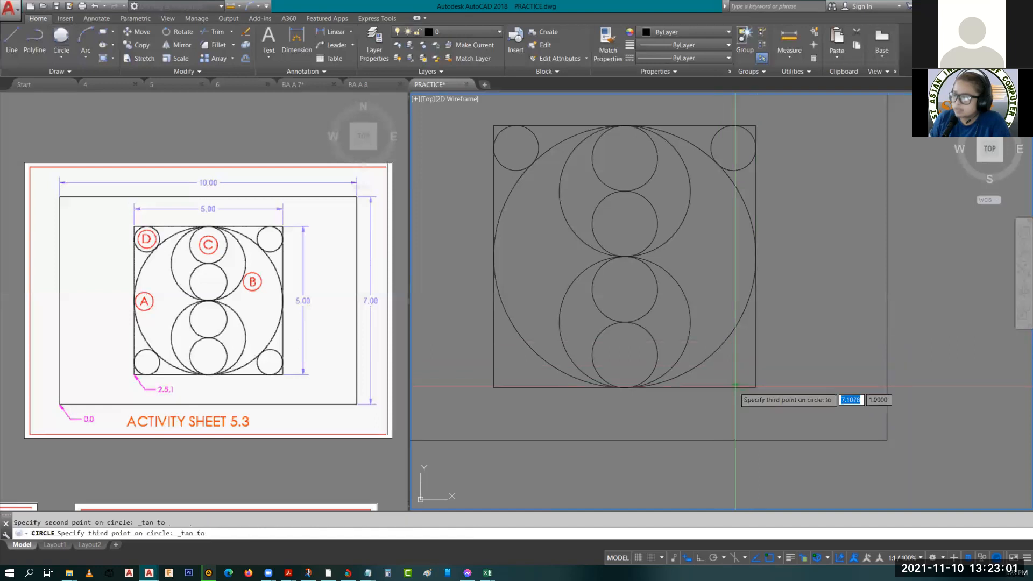
- Draw a Tan, Tan, Tan circle in the square's lower-left corner, tangent to circle A, the left side and the bottom side
{"action": "left_click", "coordinate": [60, 57]}
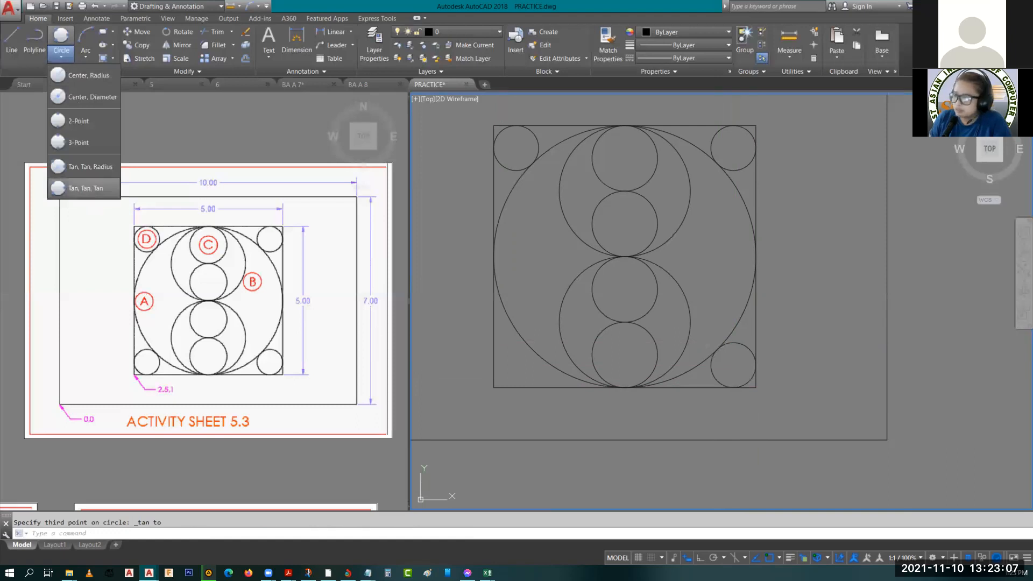
{"action": "left_click", "coordinate": [86, 189]}
{"action": "left_click", "coordinate": [538, 347]}
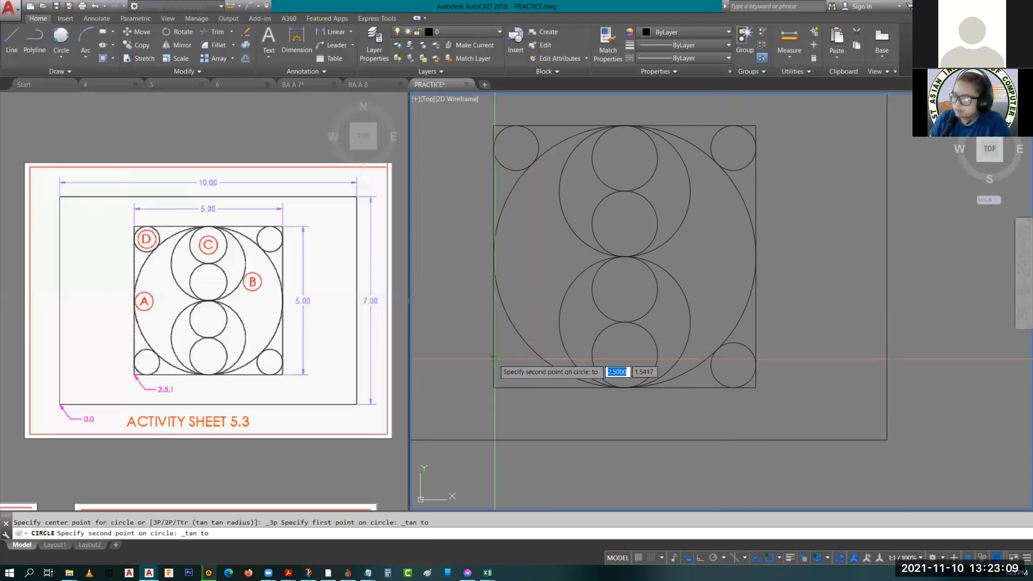
{"action": "left_click", "coordinate": [494, 359]}
{"action": "left_click", "coordinate": [509, 387]}
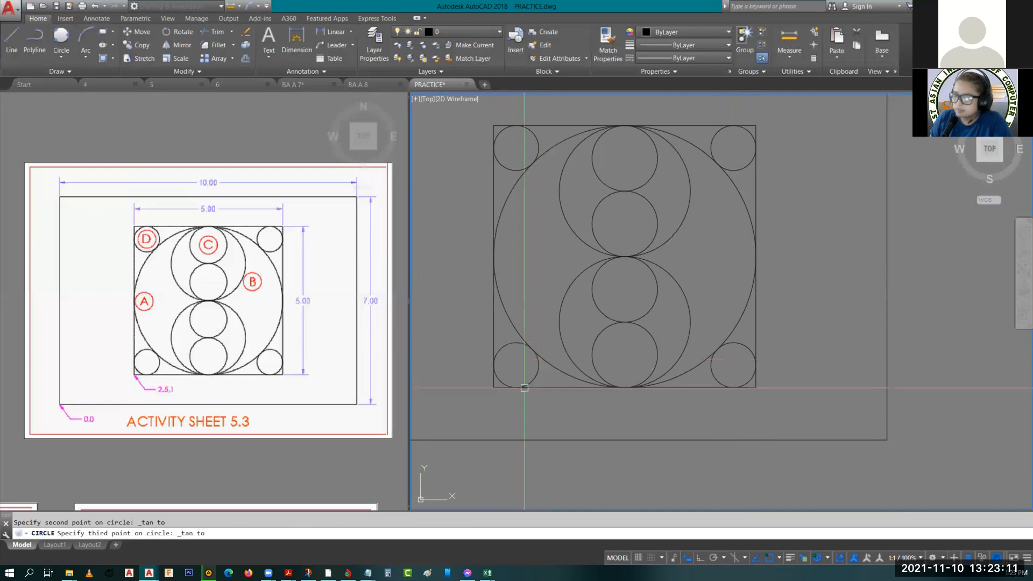
- Move the whole finished 5.3 drawing by its lower-left corner, away from the origin to the empty area above the Activity Sheet 5.3 image
{"action": "scroll", "coordinate": [692, 283], "scroll_direction": "down", "scroll_amount": 2}
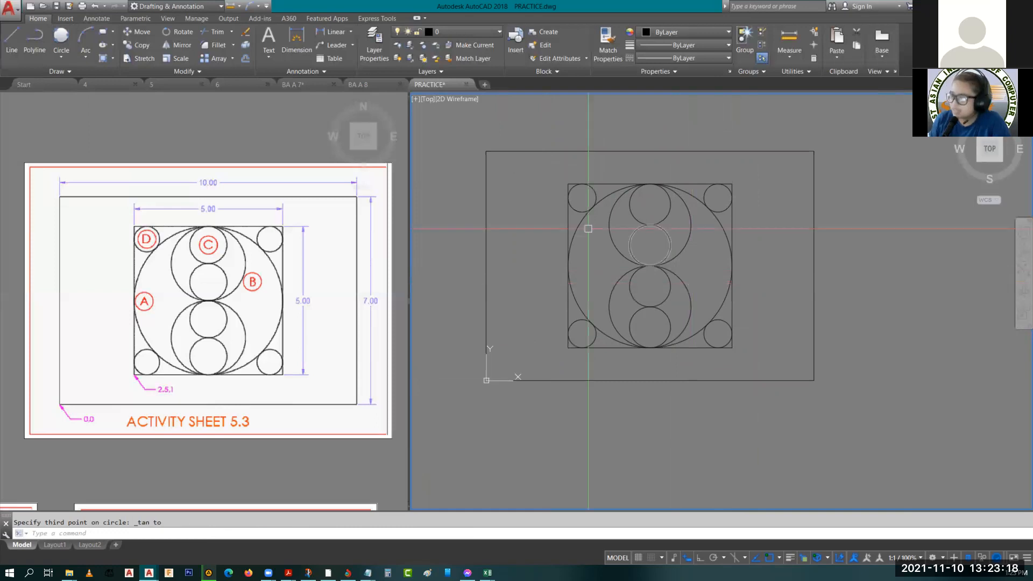
{"action": "middle_click_drag", "start_coordinate": [588, 229], "coordinate": [575, 249]}
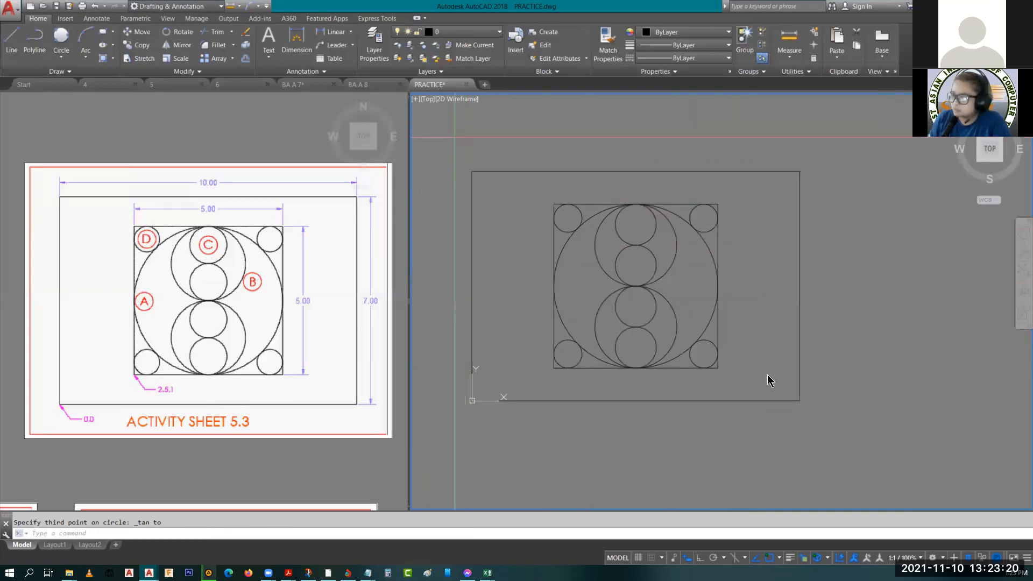
{"action": "left_click", "coordinate": [456, 137]}
{"action": "left_click", "coordinate": [826, 413]}
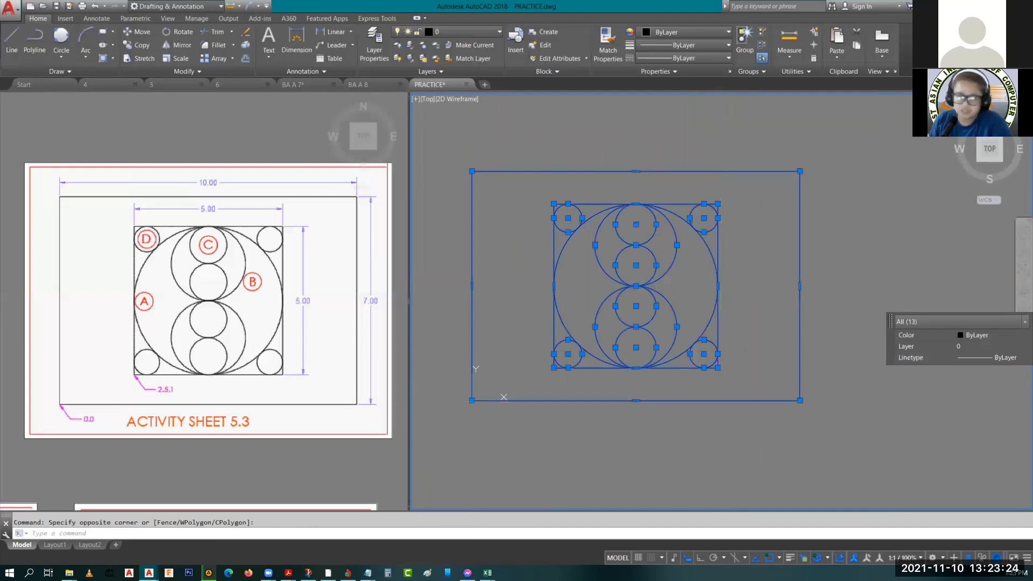
{"action": "key", "text": "Escape"}
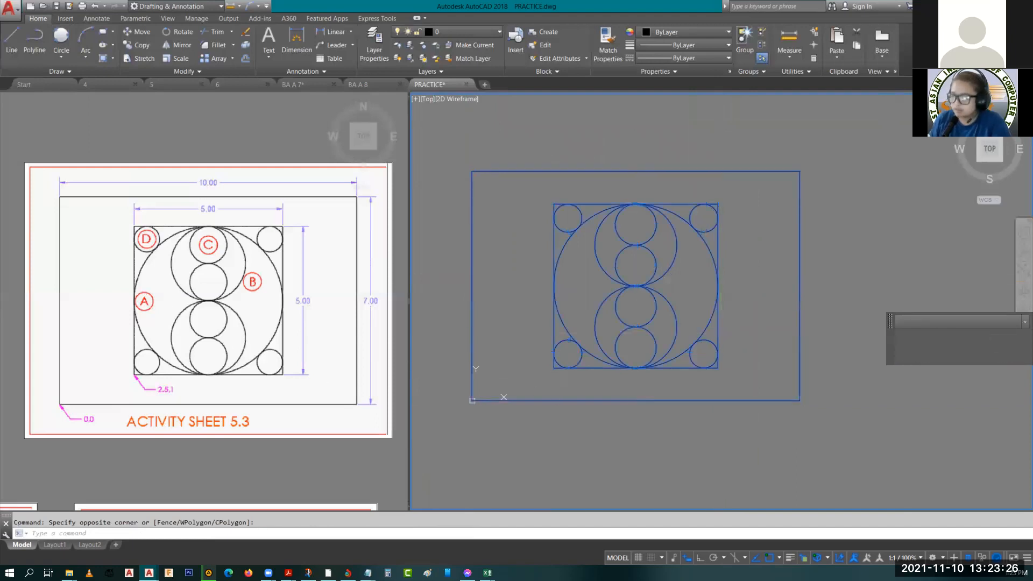
{"action": "type", "text": "m"}
{"action": "key", "text": "Return"}
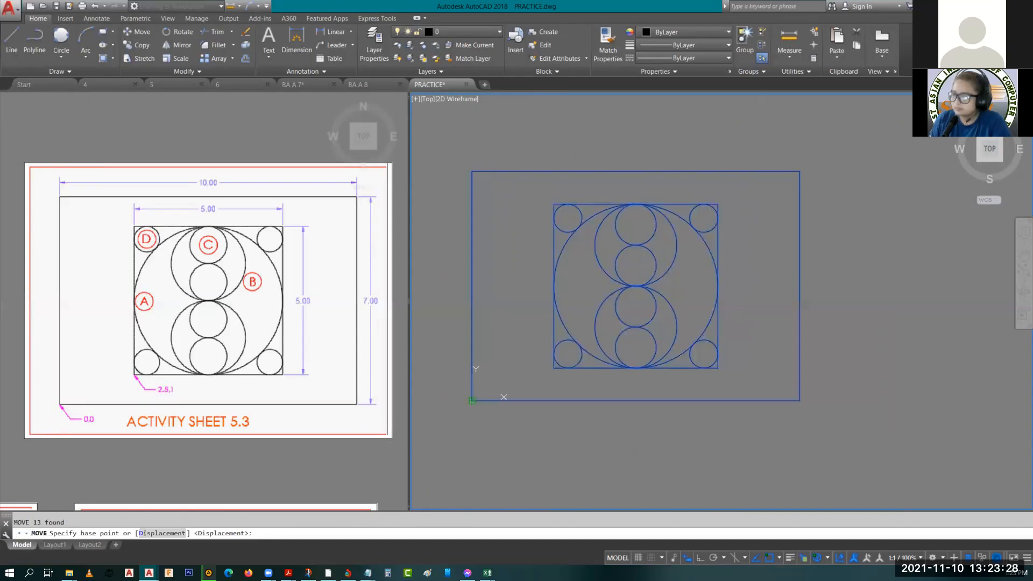
{"action": "left_click", "coordinate": [472, 401]}
{"action": "scroll", "coordinate": [472, 401], "scroll_direction": "down", "scroll_amount": 5}
{"action": "middle_click_drag", "start_coordinate": [521, 286], "coordinate": [795, 421]}
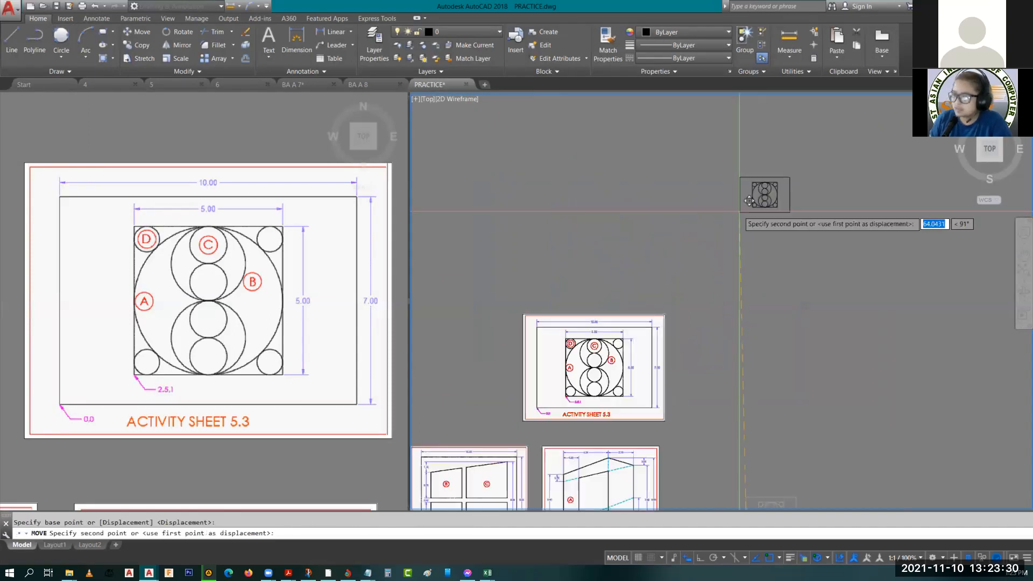
{"action": "key", "text": "Escape"}
- Bring Activity Sheet 6.1 into view in the reference viewport and examine its outline, dimensions and shapes A to D
{"action": "left_click", "coordinate": [311, 486]}
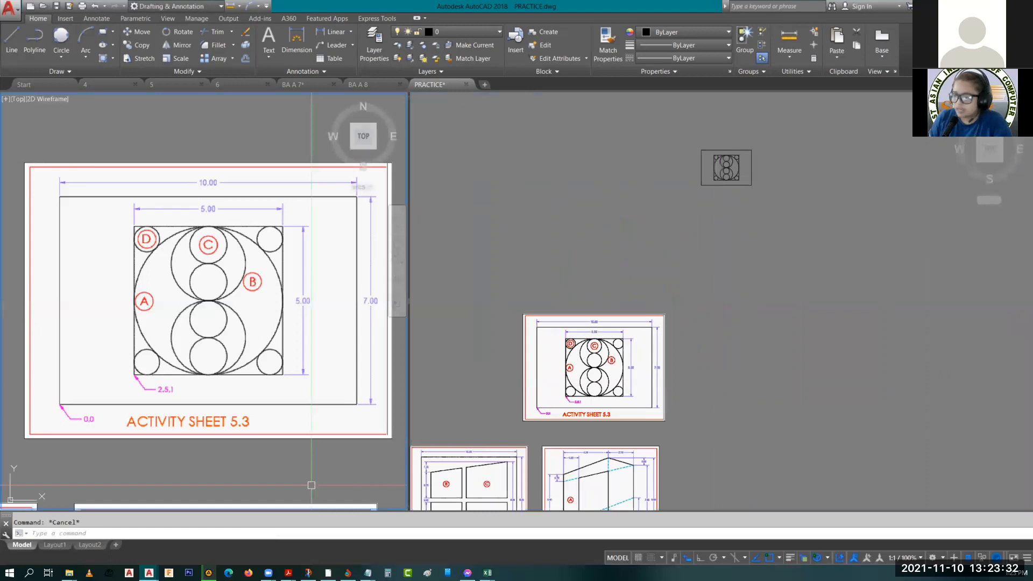
{"action": "middle_click_drag", "start_coordinate": [311, 486], "coordinate": [298, 341]}
{"action": "middle_click_drag", "start_coordinate": [42, 496], "coordinate": [202, 473]}
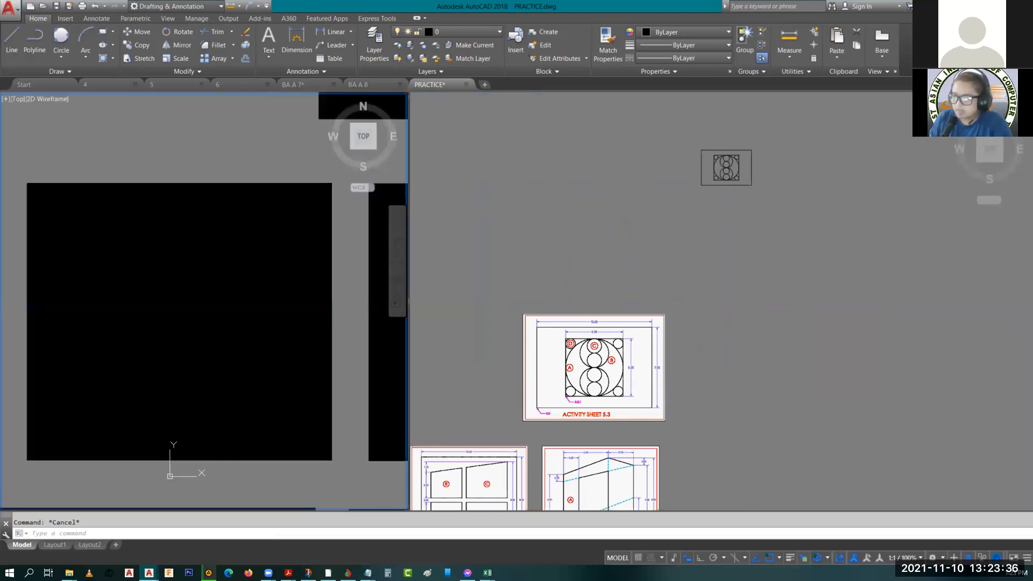
{"action": "middle_click_drag", "start_coordinate": [232, 378], "coordinate": [257, 394]}
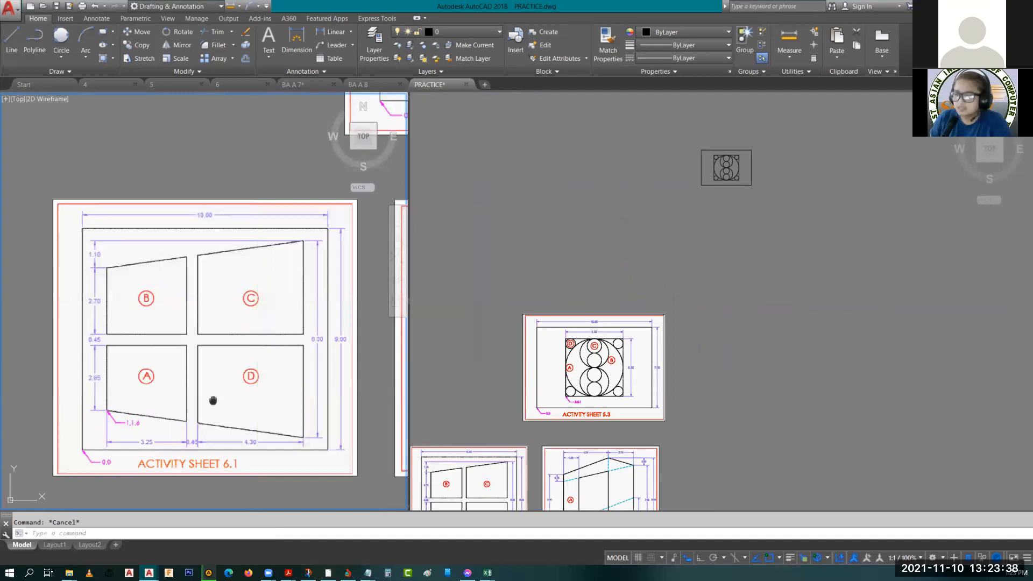
{"action": "scroll", "coordinate": [213, 401], "scroll_direction": "up", "scroll_amount": 2}
{"action": "middle_click_drag", "start_coordinate": [257, 371], "coordinate": [238, 364]}
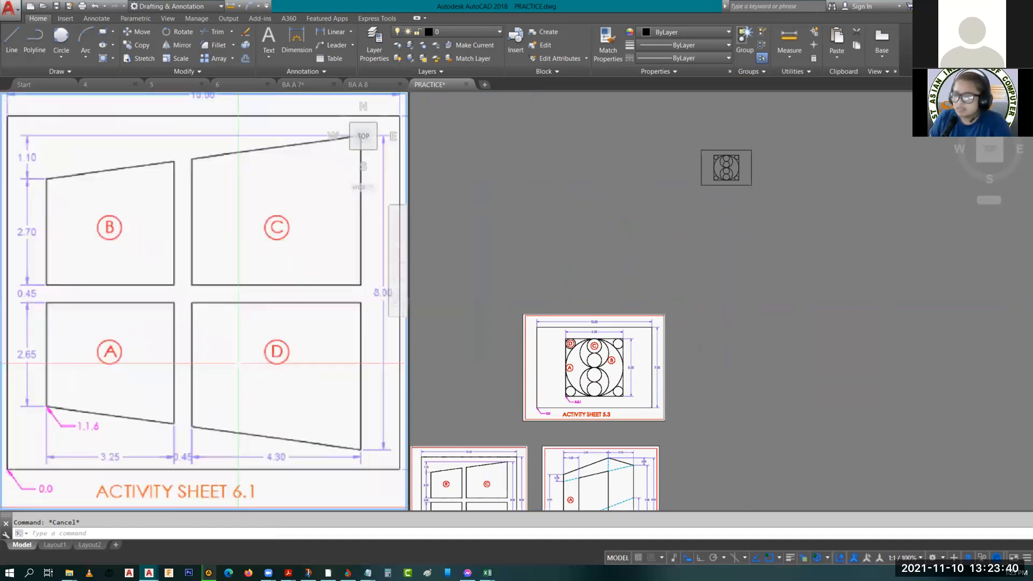
{"action": "scroll", "coordinate": [238, 364], "scroll_direction": "down", "scroll_amount": 4}
{"action": "scroll", "coordinate": [238, 364], "scroll_direction": "up", "scroll_amount": 2}
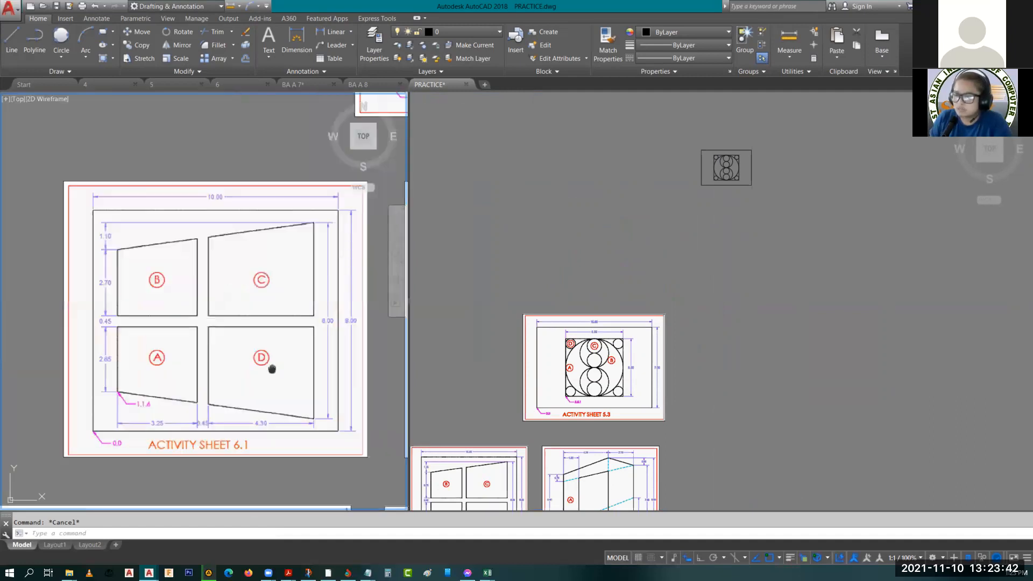
{"action": "middle_click_drag", "start_coordinate": [272, 369], "coordinate": [250, 381]}
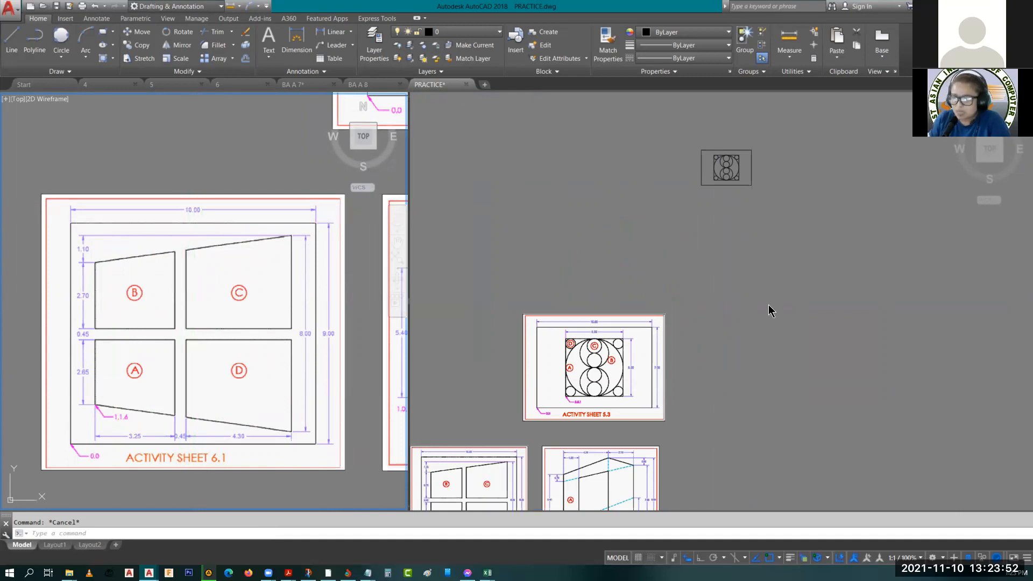
- Draw a rectangle from corner 0,0 with length 10 and width 9 as the Activity Sheet 6.1 outline
{"action": "left_click", "coordinate": [622, 302]}
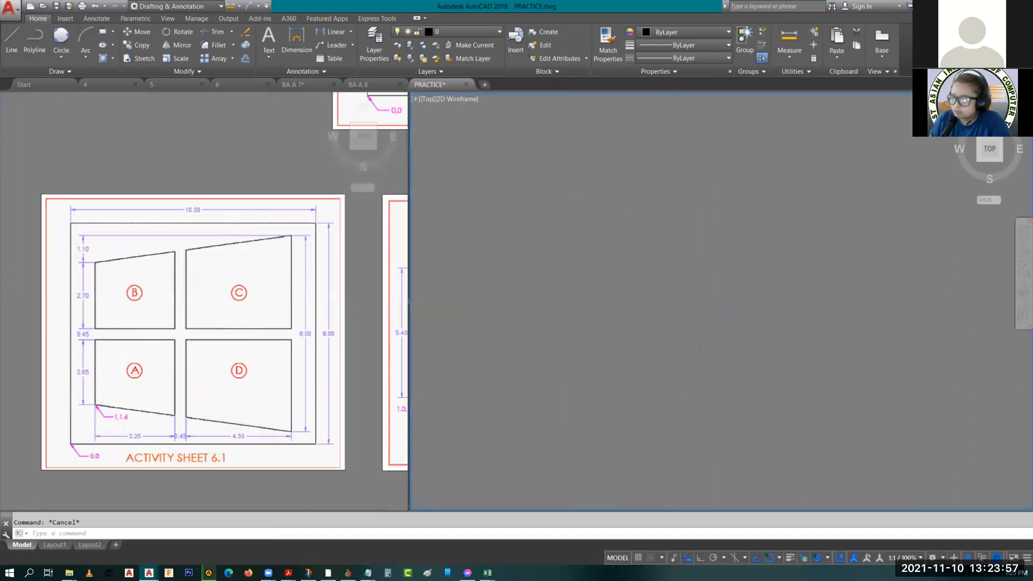
{"action": "middle_click_drag", "start_coordinate": [666, 405], "coordinate": [677, 376]}
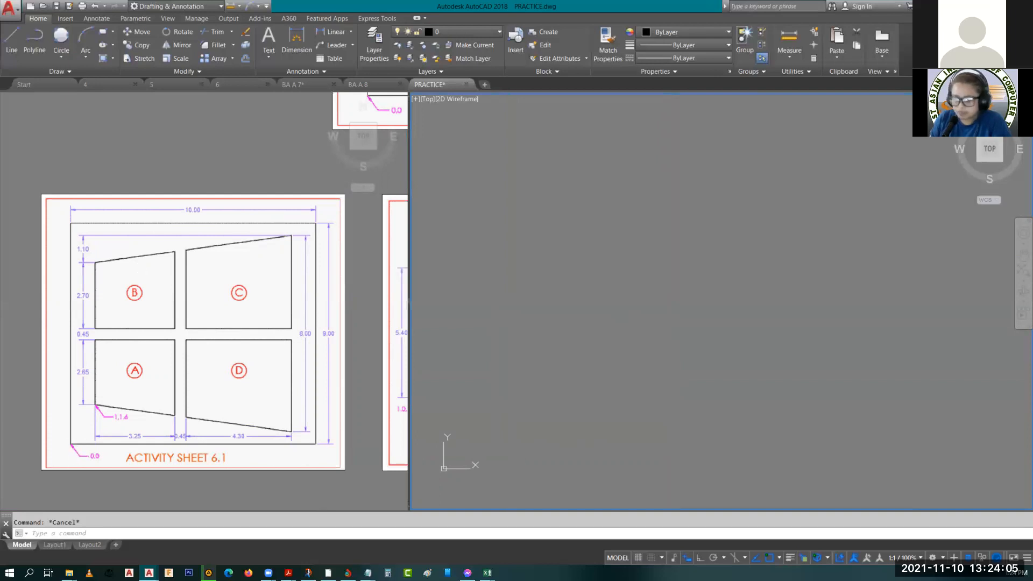
{"action": "type", "text": "REC"}
{"action": "key", "text": "Return"}
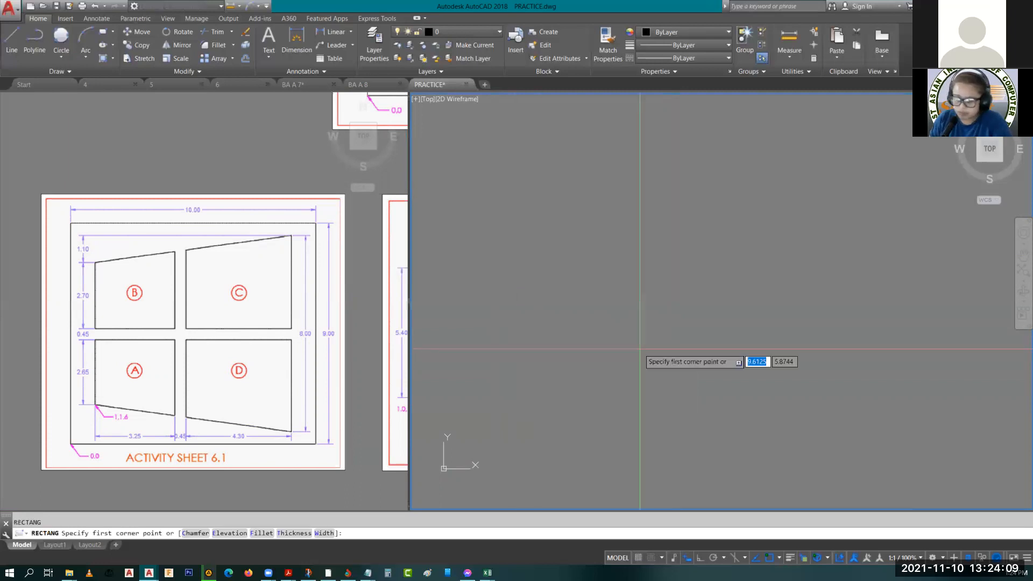
{"action": "type", "text": "0,0"}
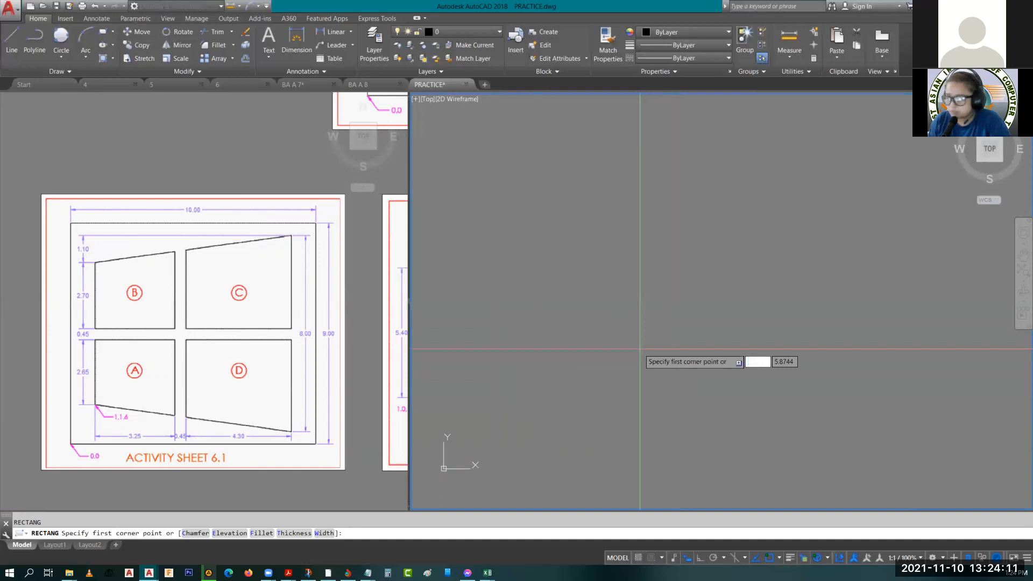
{"action": "key", "text": "Return"}
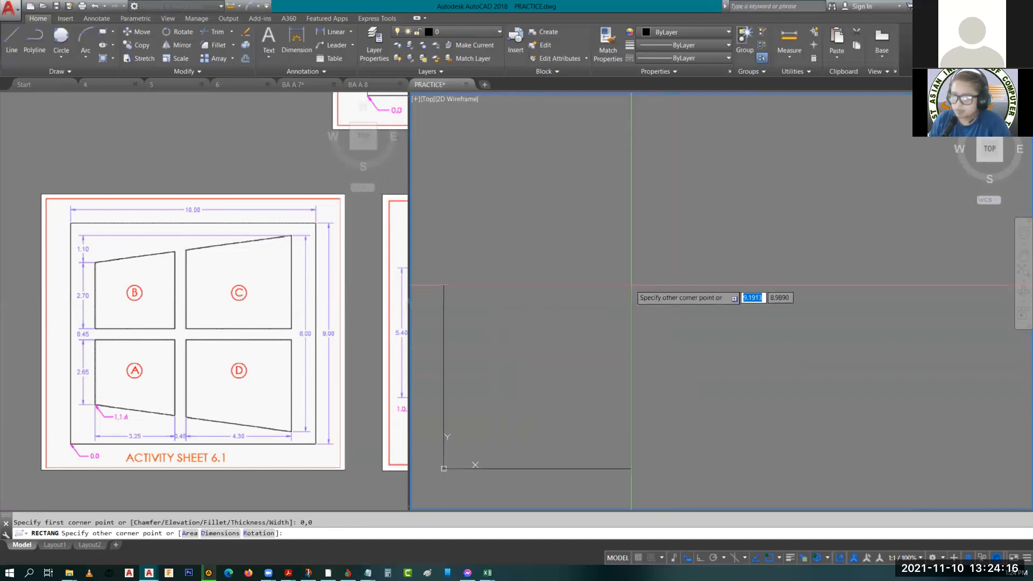
{"action": "type", "text": "d"}
{"action": "key", "text": "Return"}
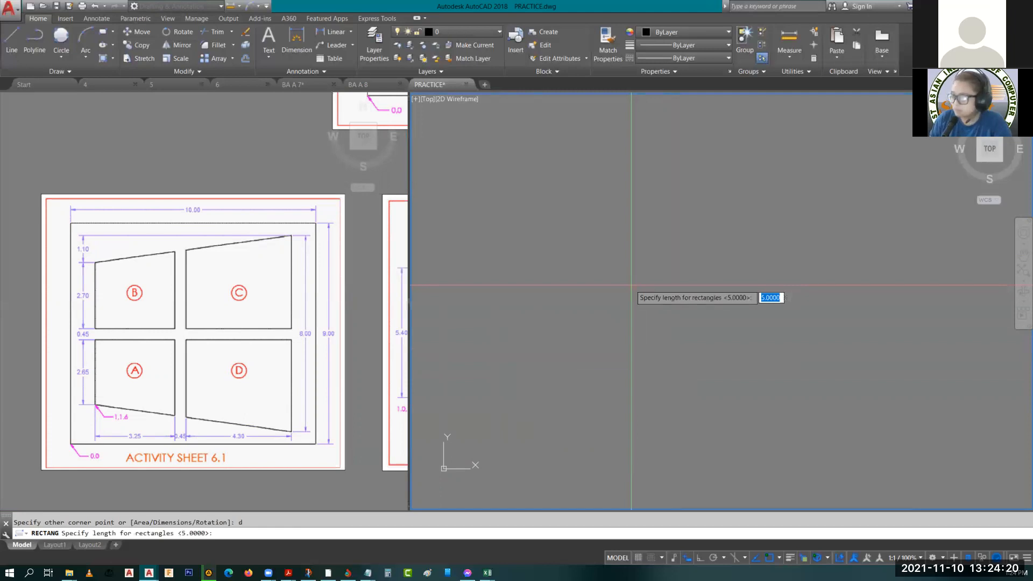
{"action": "type", "text": "10"}
{"action": "key", "text": "Return"}
{"action": "type", "text": "9"}
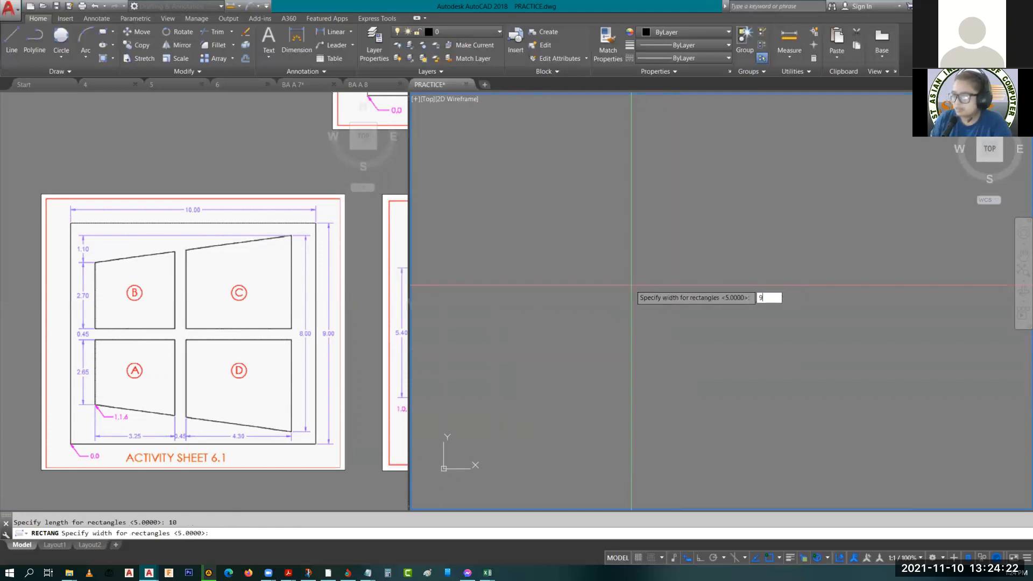
{"action": "key", "text": "Return"}
{"action": "middle_click_drag", "start_coordinate": [632, 285], "coordinate": [738, 230]}
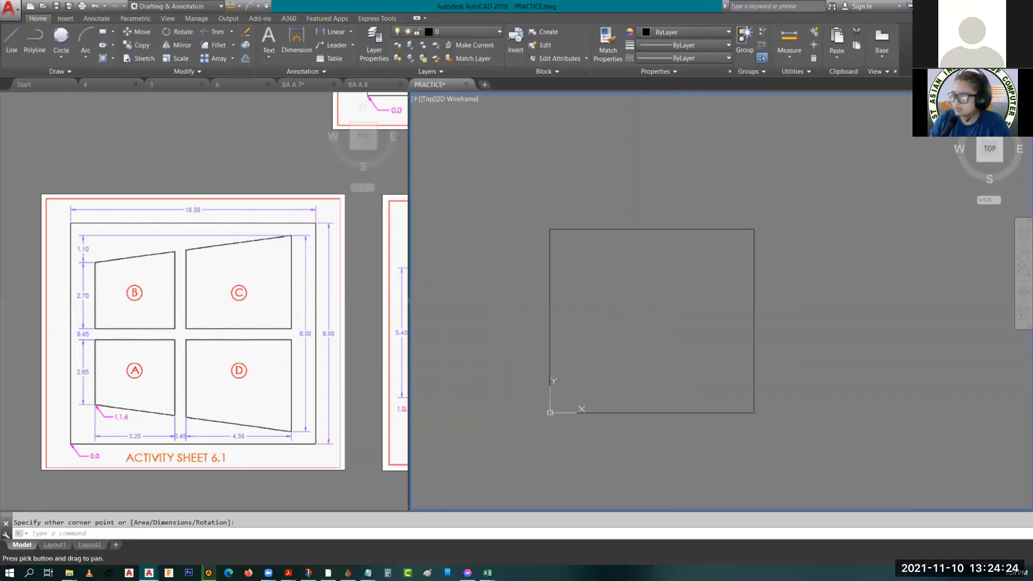
{"action": "scroll", "coordinate": [693, 308], "scroll_direction": "up", "scroll_amount": 2}
{"action": "middle_click_drag", "start_coordinate": [648, 321], "coordinate": [705, 272]}
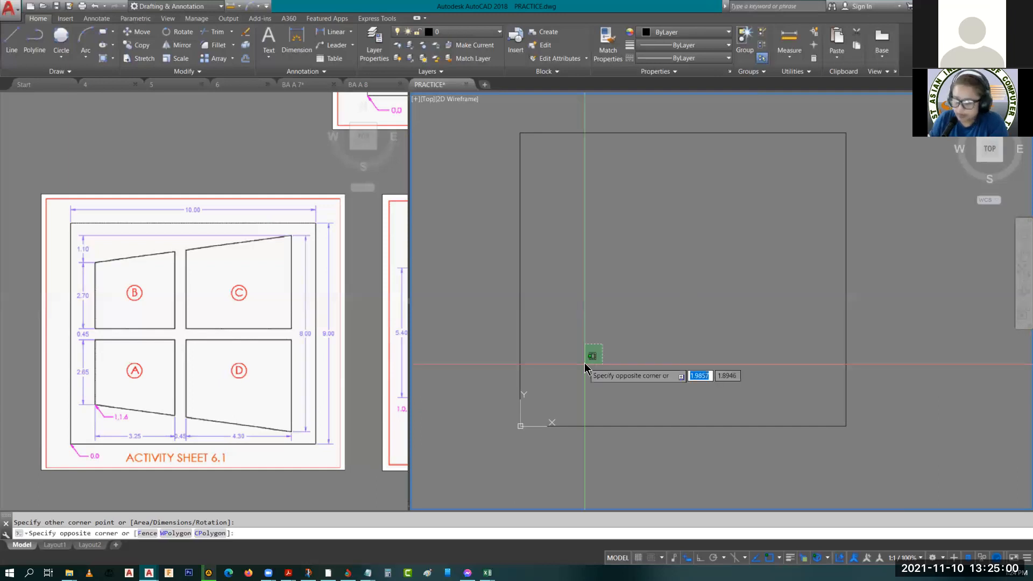
{"action": "key", "text": "Escape"}
{"action": "type", "text": "l"}
{"action": "key", "text": "Return"}
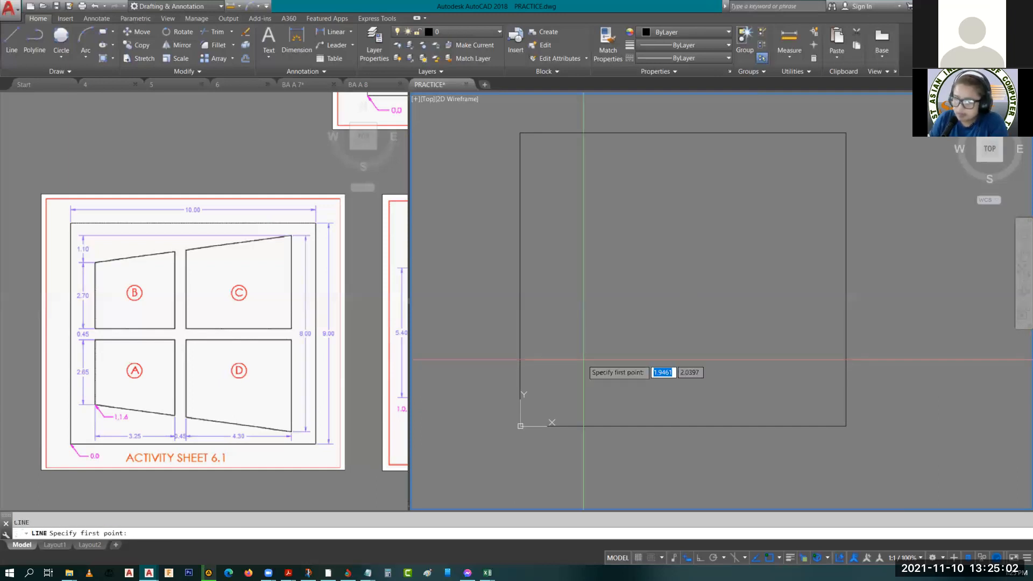
{"action": "key", "text": "Escape"}
{"action": "left_click", "coordinate": [113, 429]}
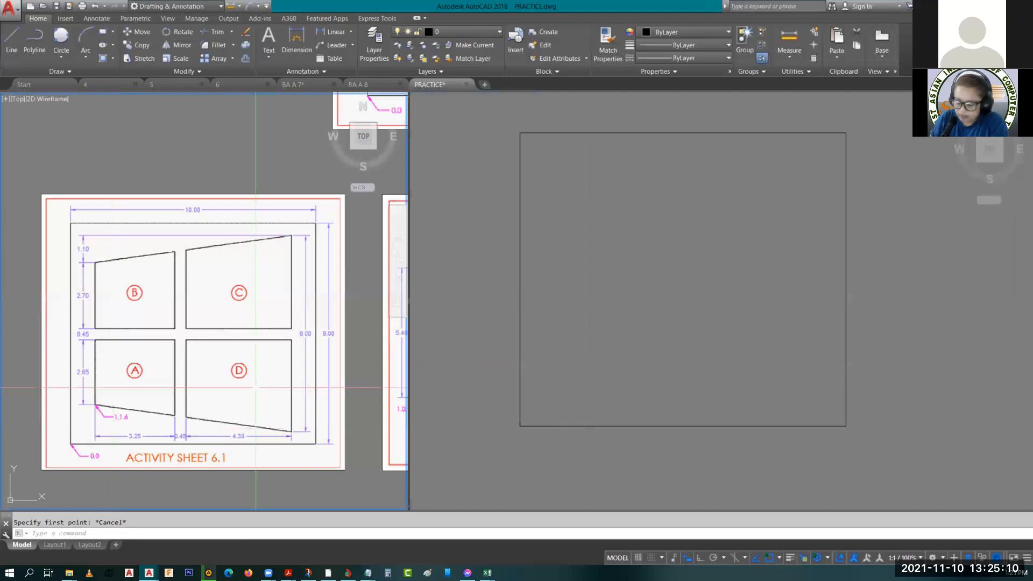
- Start a line at 1,1.6 inside the outline and draw its first segment 2.65 straight up with Ortho on
{"action": "left_click", "coordinate": [612, 334]}
{"action": "type", "text": "l"}
{"action": "key", "text": "Return"}
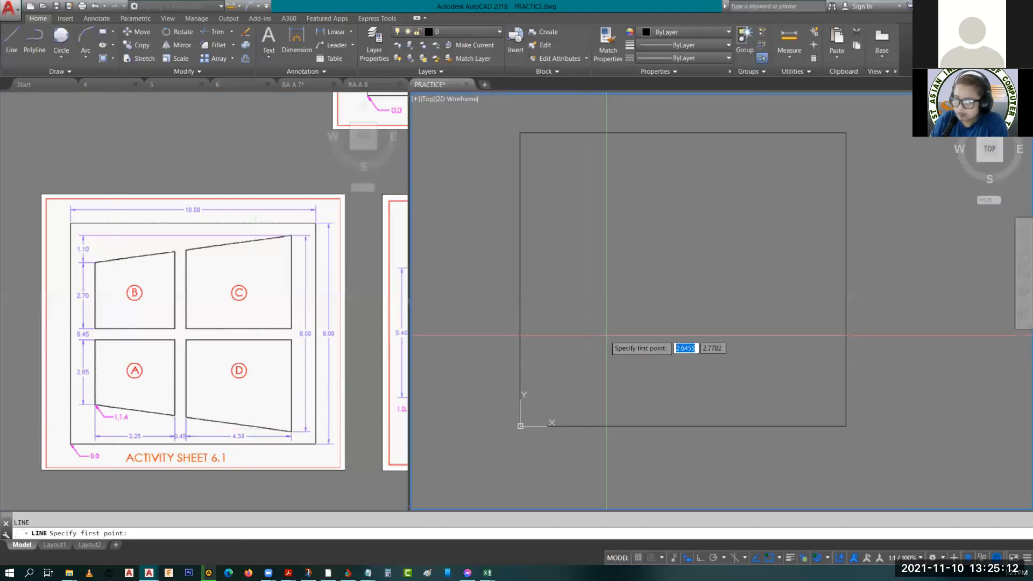
{"action": "type", "text": "1"}
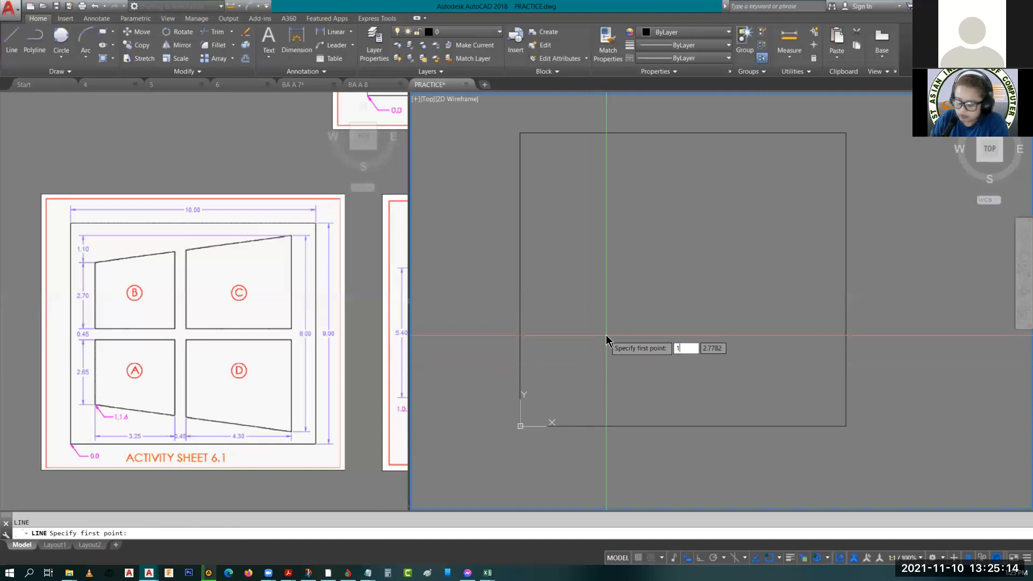
{"action": "key", "text": "Tab"}
{"action": "type", "text": "1.6"}
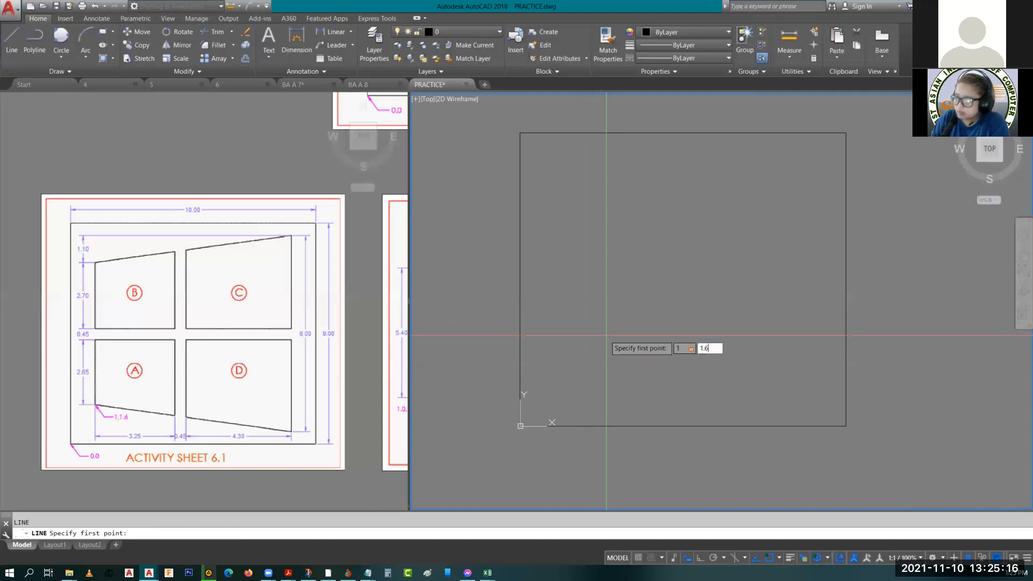
{"action": "key", "text": "Return"}
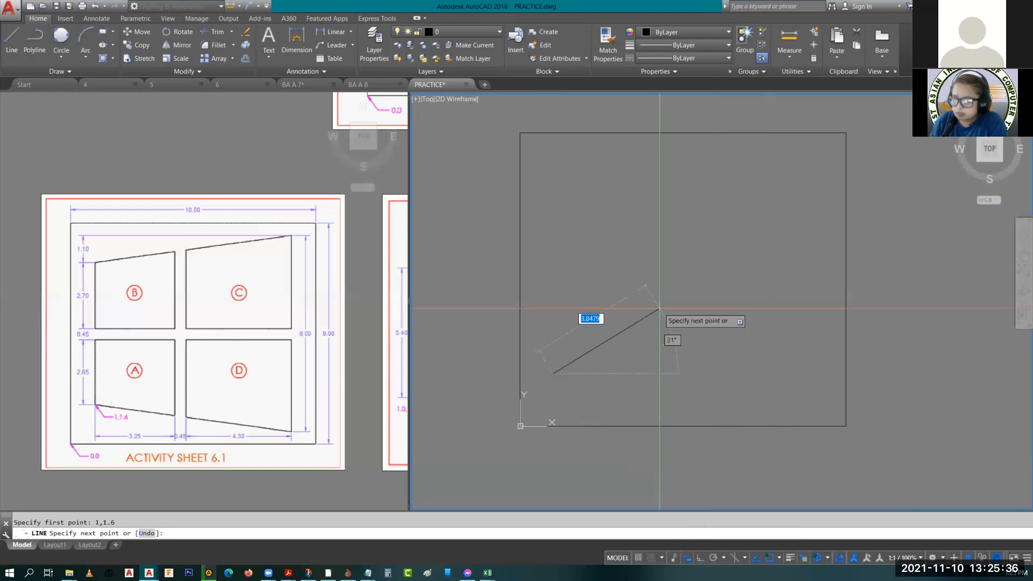
{"action": "key", "text": "F8"}
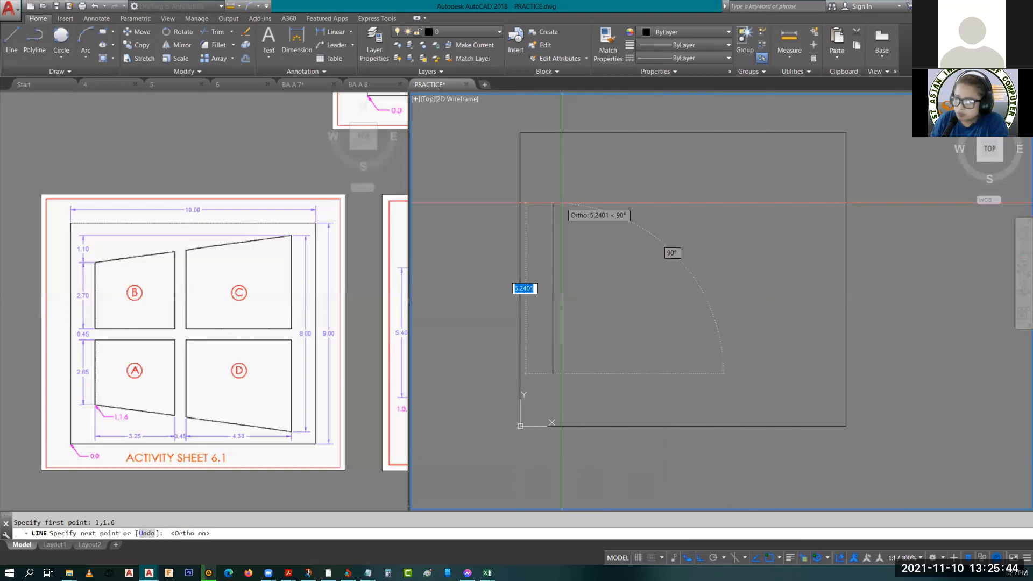
{"action": "type", "text": "2.65"}
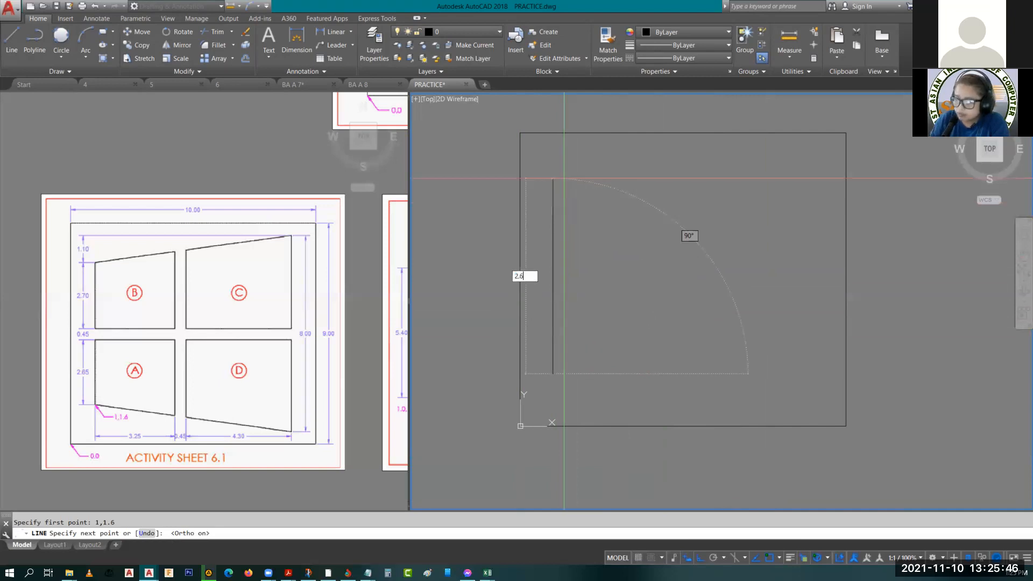
{"action": "key", "text": "Return"}
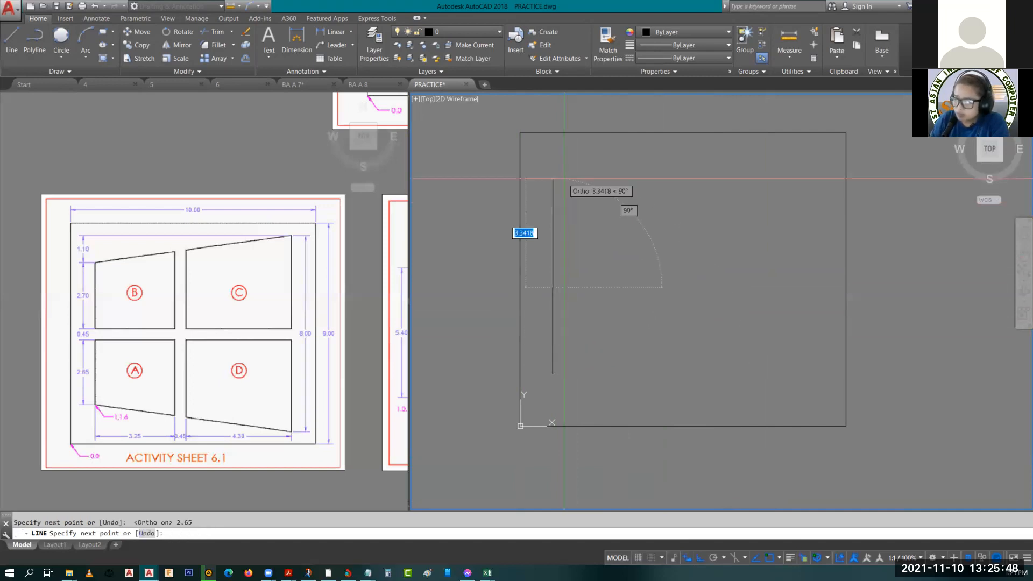
- Continue the vertical line upward with segments of 0.45, 2.7 and 1.1, and end the line
{"action": "type", "text": "."}
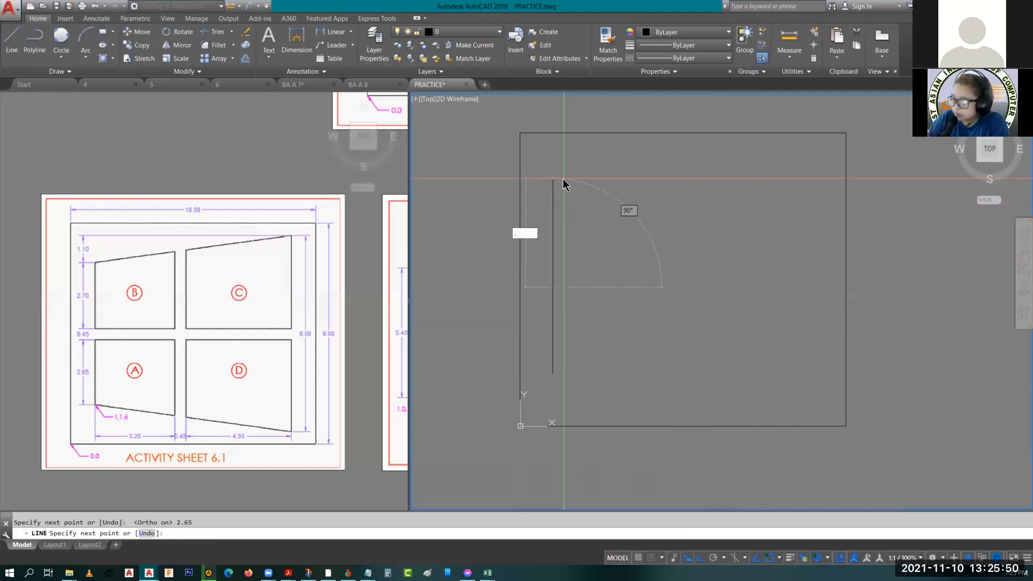
{"action": "type", "text": "45"}
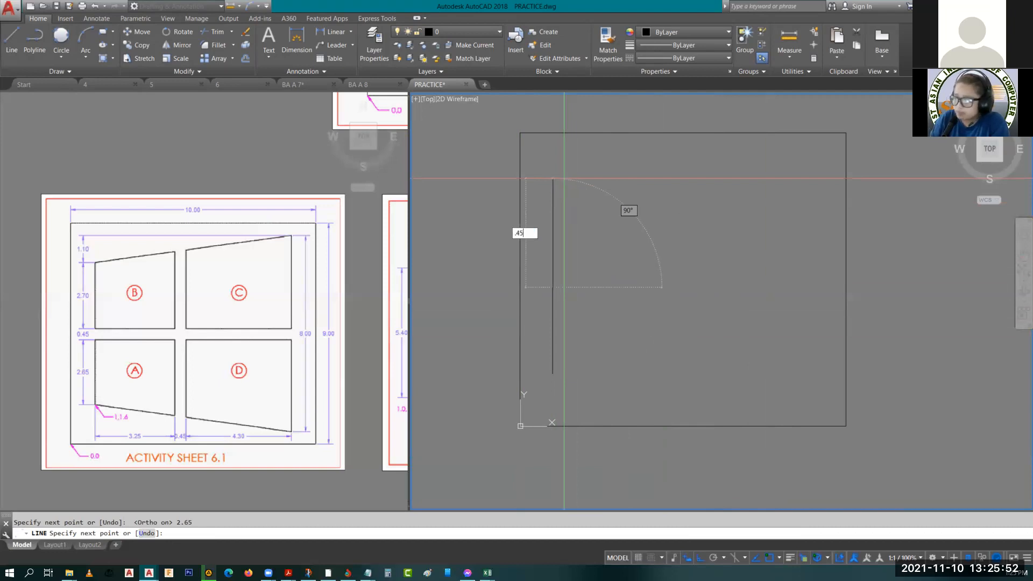
{"action": "key", "text": "Return"}
{"action": "type", "text": "2.7"}
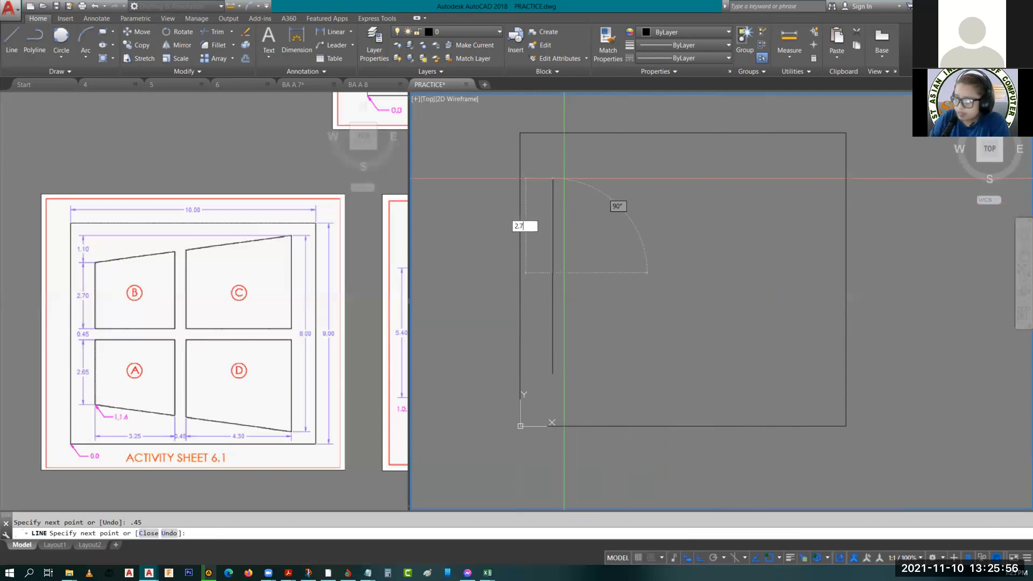
{"action": "key", "text": "Return"}
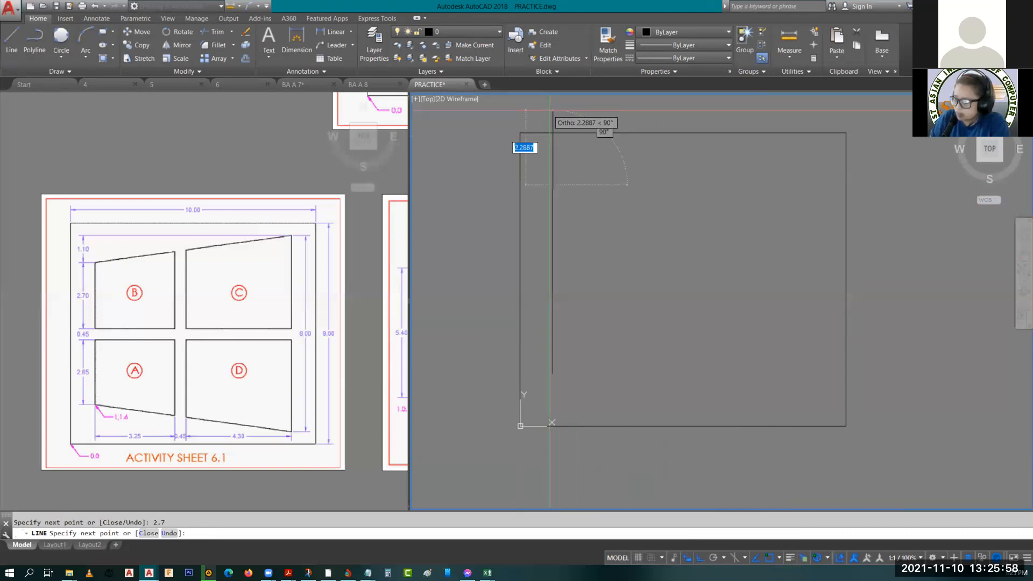
{"action": "type", "text": "1.1"}
{"action": "key", "text": "Return"}
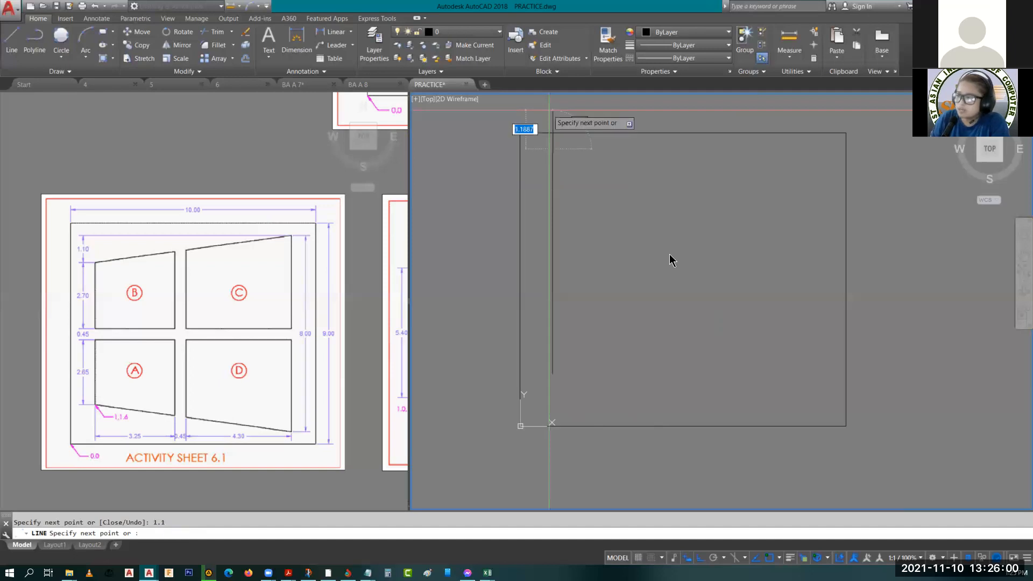
{"action": "key", "text": "Escape"}
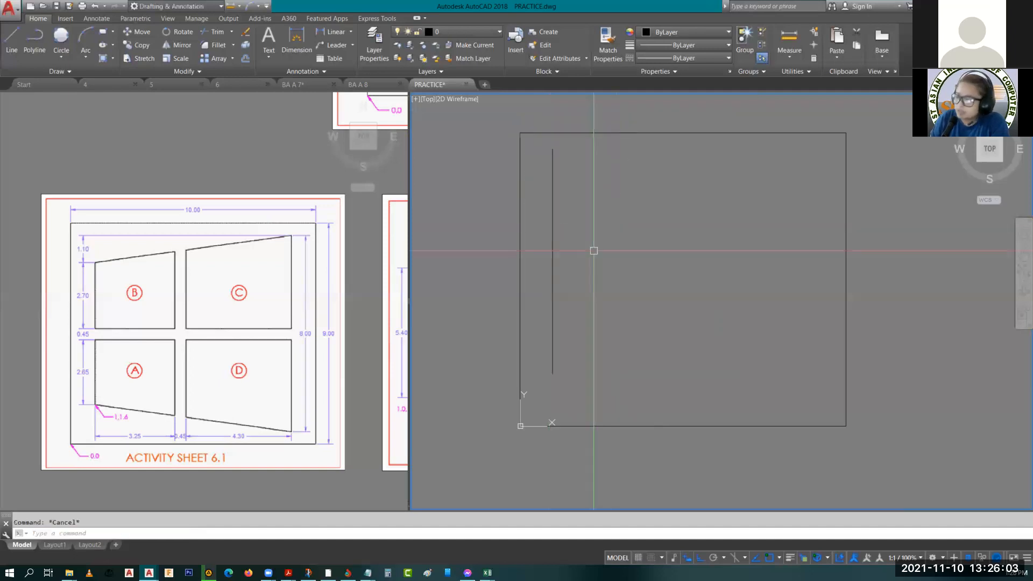
{"action": "left_click", "coordinate": [582, 383]}
{"action": "left_click", "coordinate": [539, 160]}
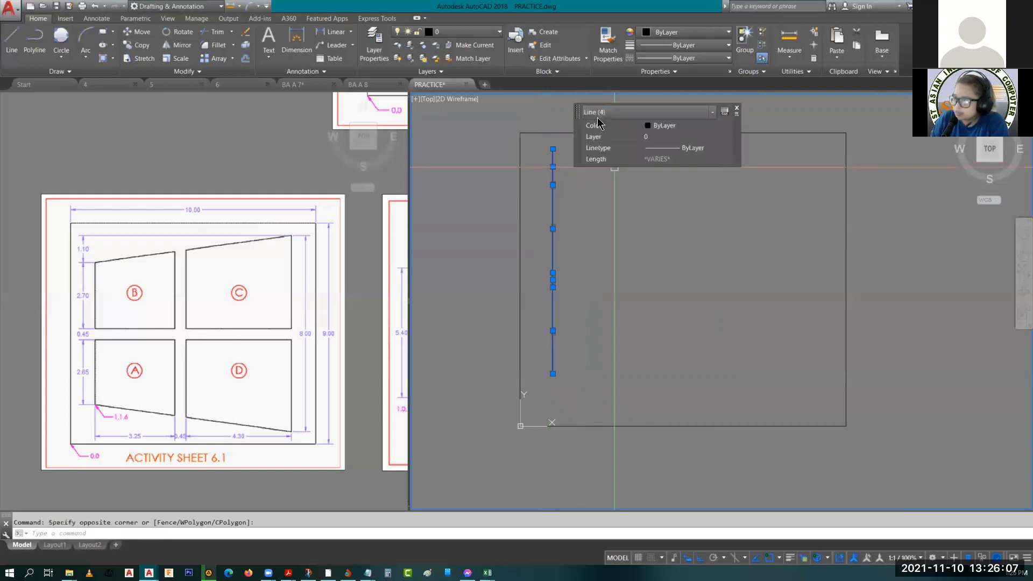
{"action": "key", "text": "Escape"}
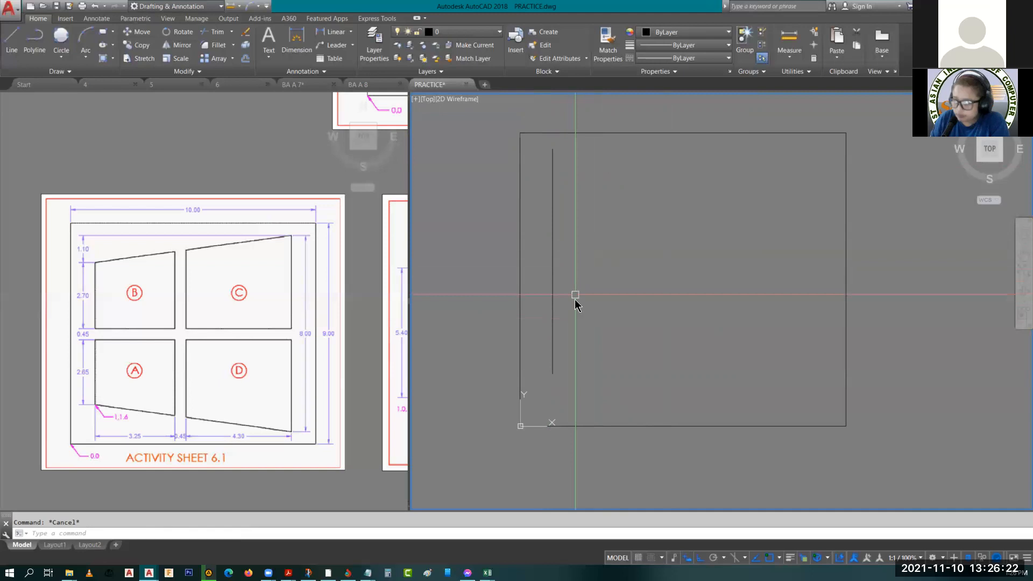
- Draw horizontal line segments of 3.25, 0.45 and 4.3 to the right from the upper end of the 2.65 segment
{"action": "type", "text": "l"}
{"action": "key", "text": "Return"}
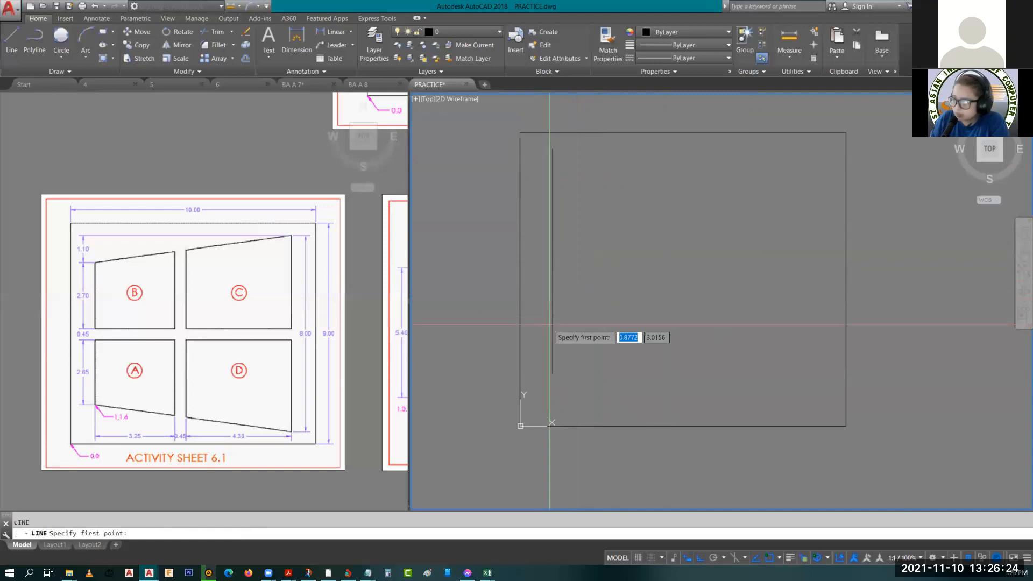
{"action": "left_click", "coordinate": [553, 287]}
{"action": "type", "text": "3.25"}
{"action": "key", "text": "Return"}
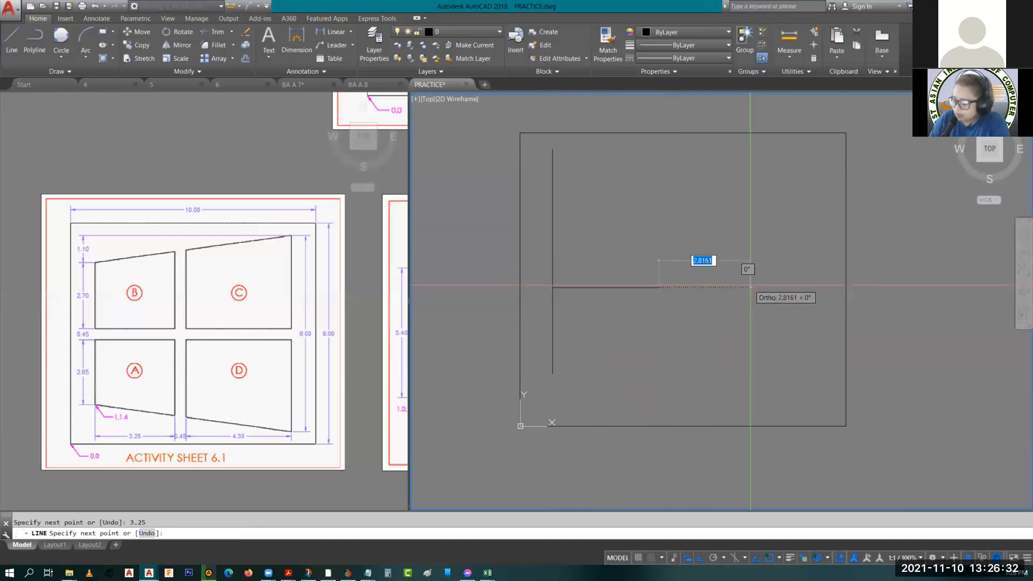
{"action": "type", "text": ".45"}
{"action": "key", "text": "Return"}
{"action": "type", "text": "4.3"}
{"action": "key", "text": "Return"}
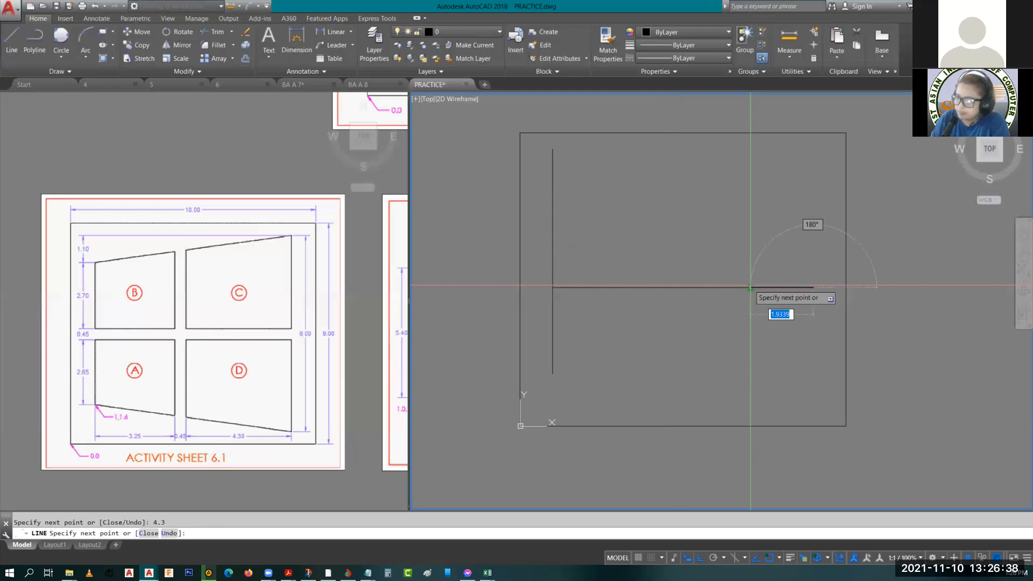
{"action": "key", "text": "Escape"}
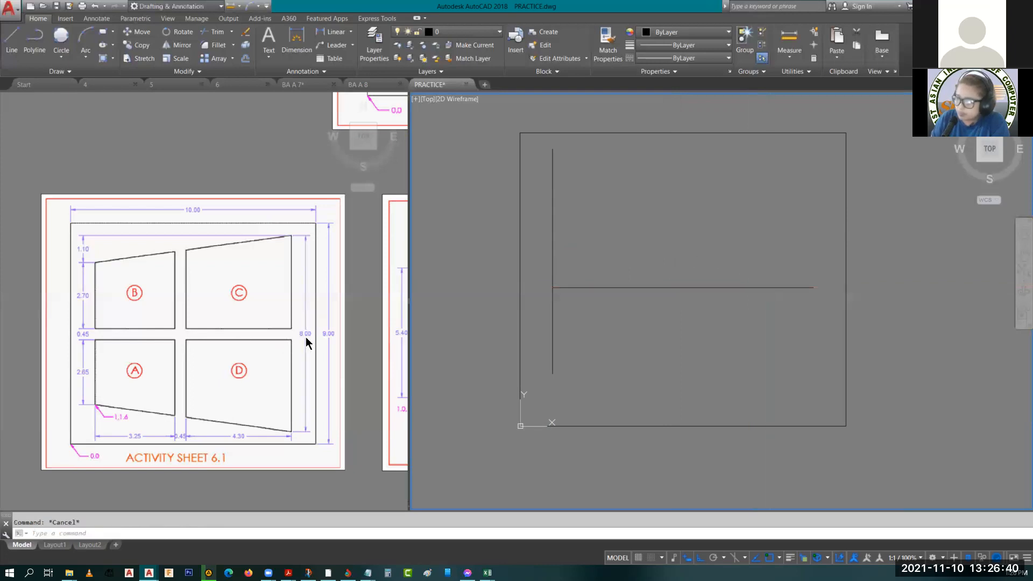
- Copy the three horizontal segments 0.45 straight up, from their left end to the upper end of the 0.45 vertical segment
{"action": "left_click", "coordinate": [806, 309]}
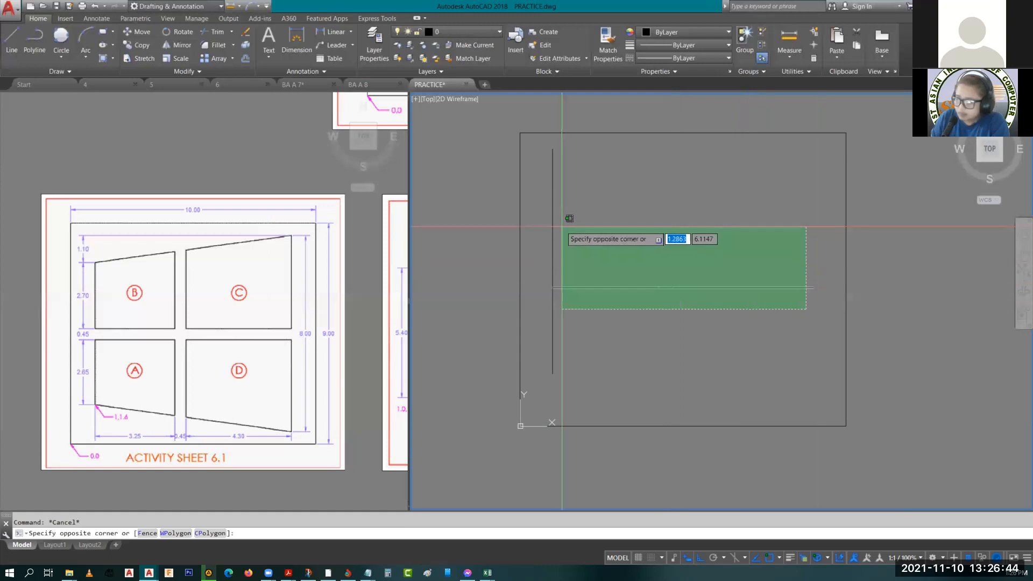
{"action": "left_click", "coordinate": [562, 227]}
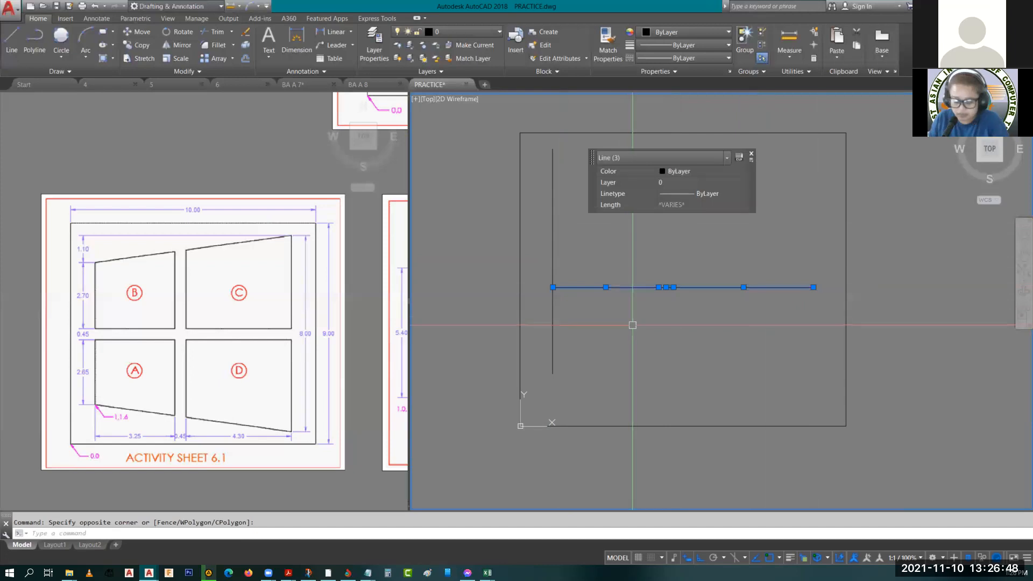
{"action": "type", "text": "co"}
{"action": "key", "text": "Return"}
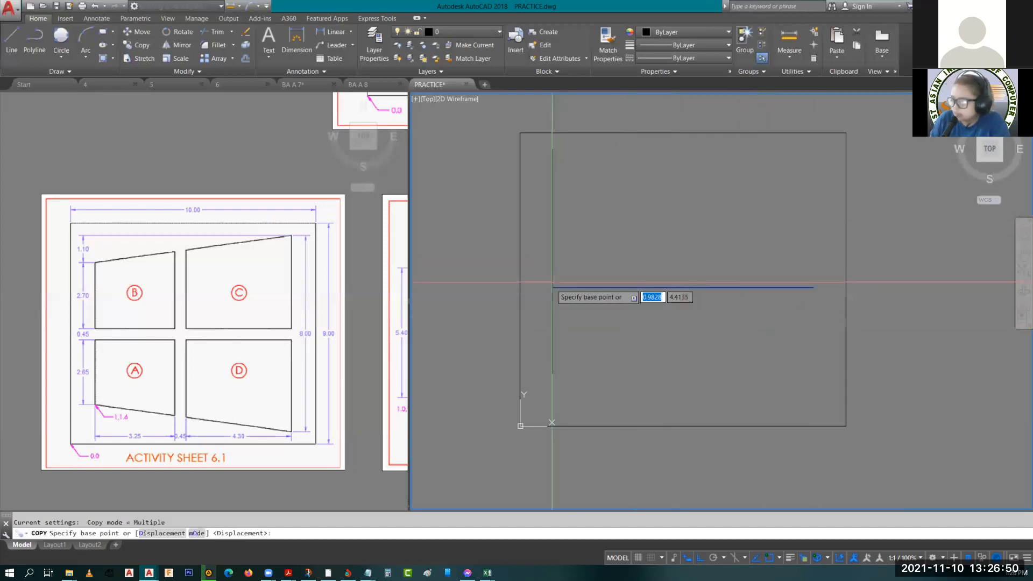
{"action": "left_click", "coordinate": [553, 282]}
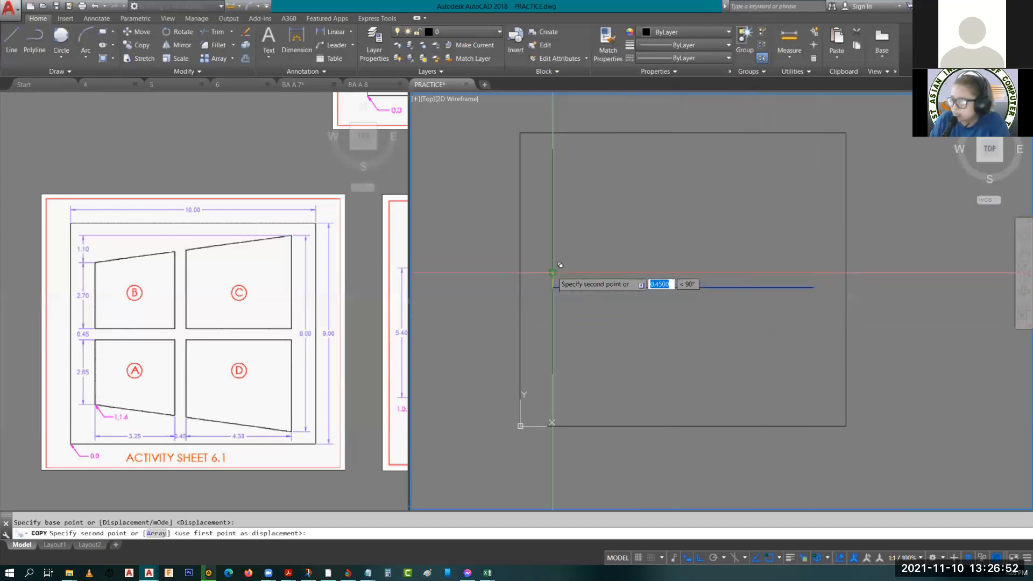
{"action": "key", "text": "Return"}
{"action": "key", "text": "Escape"}
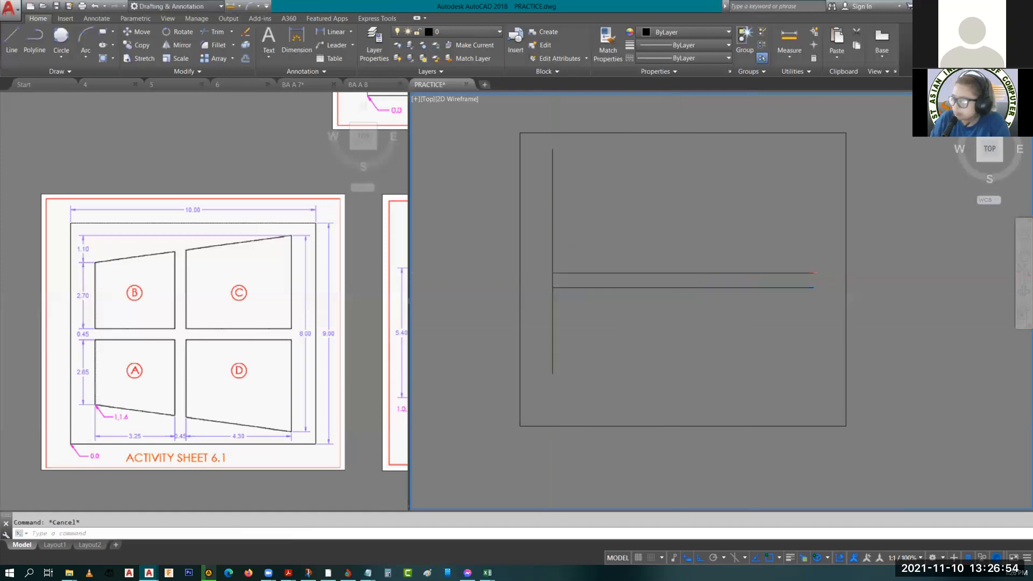
- Delete the two 0.45 middle segments of the horizontal lines and the 0.45 vertical segment joining their left ends
{"action": "scroll", "coordinate": [635, 279], "scroll_direction": "up", "scroll_amount": 2}
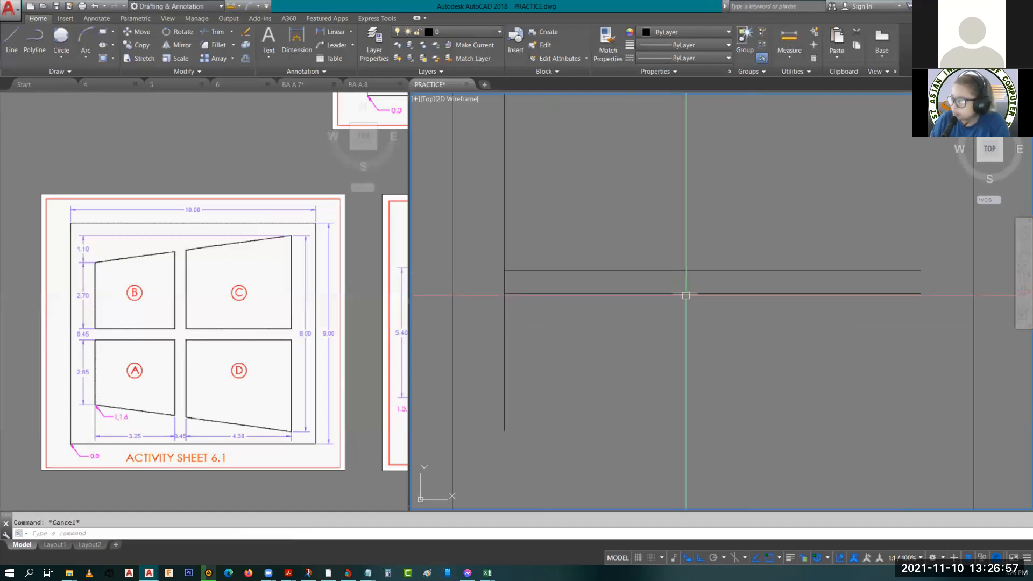
{"action": "left_click", "coordinate": [687, 295]}
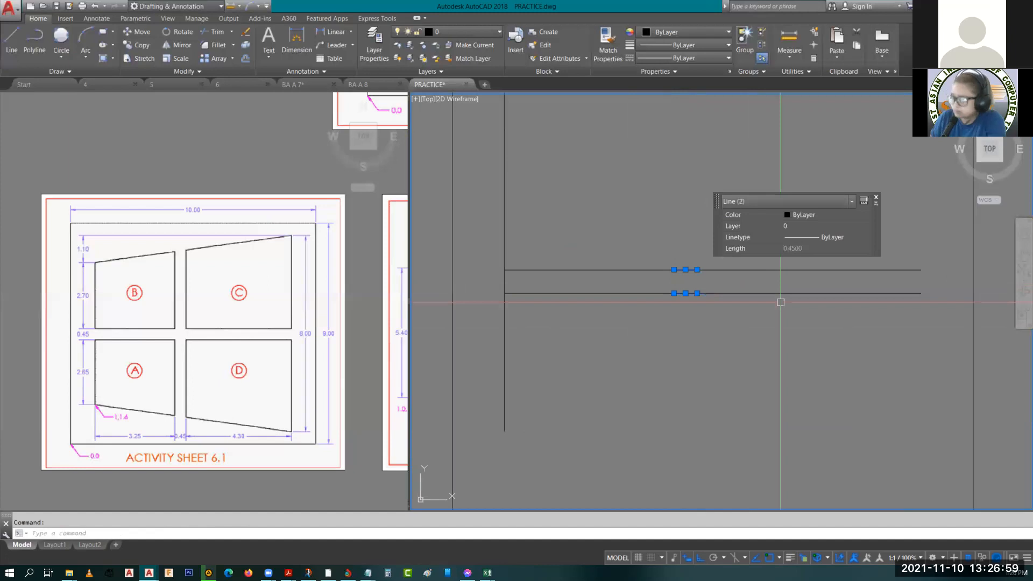
{"action": "key", "text": "Delete"}
{"action": "scroll", "coordinate": [695, 307], "scroll_direction": "down", "scroll_amount": 2}
{"action": "left_click", "coordinate": [576, 293]}
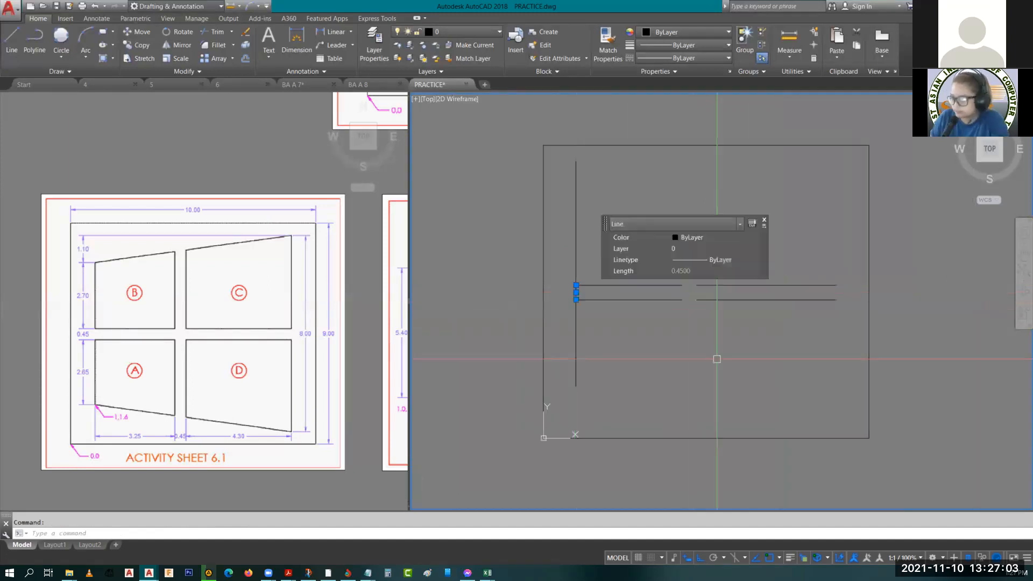
{"action": "key", "text": "Delete"}
{"action": "key", "text": "Escape"}
{"action": "middle_click_drag", "start_coordinate": [713, 273], "coordinate": [692, 300]}
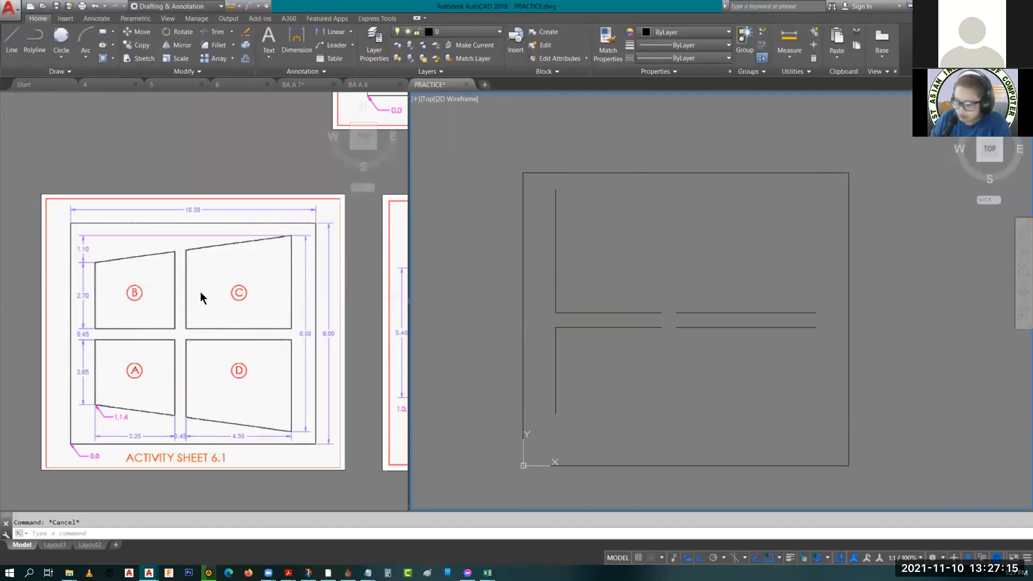
- Draw a vertical guide line from the right end of the upper horizontal line straight up past the outline's top edge
{"action": "type", "text": "l"}
{"action": "key", "text": "Return"}
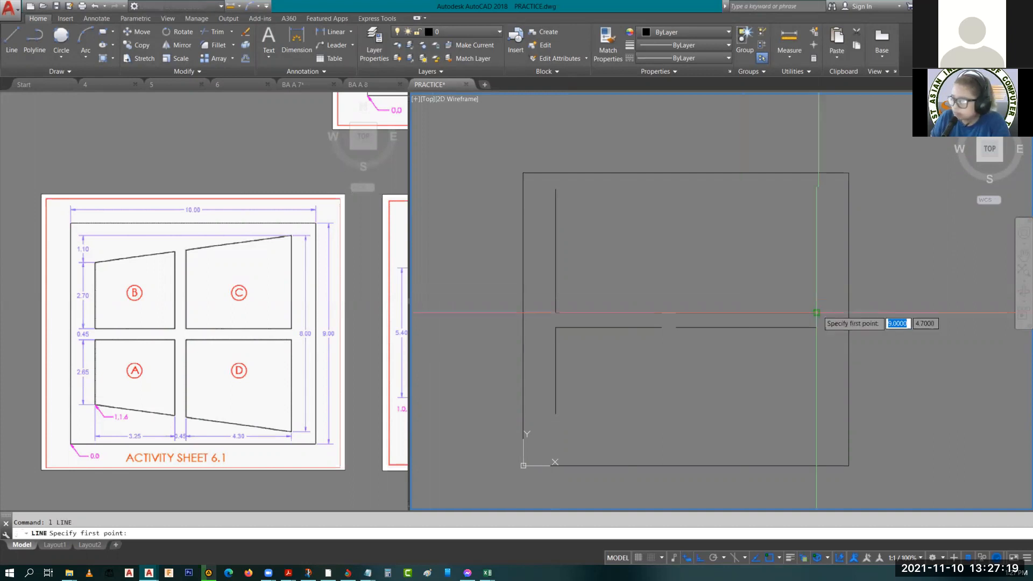
{"action": "left_click", "coordinate": [817, 313]}
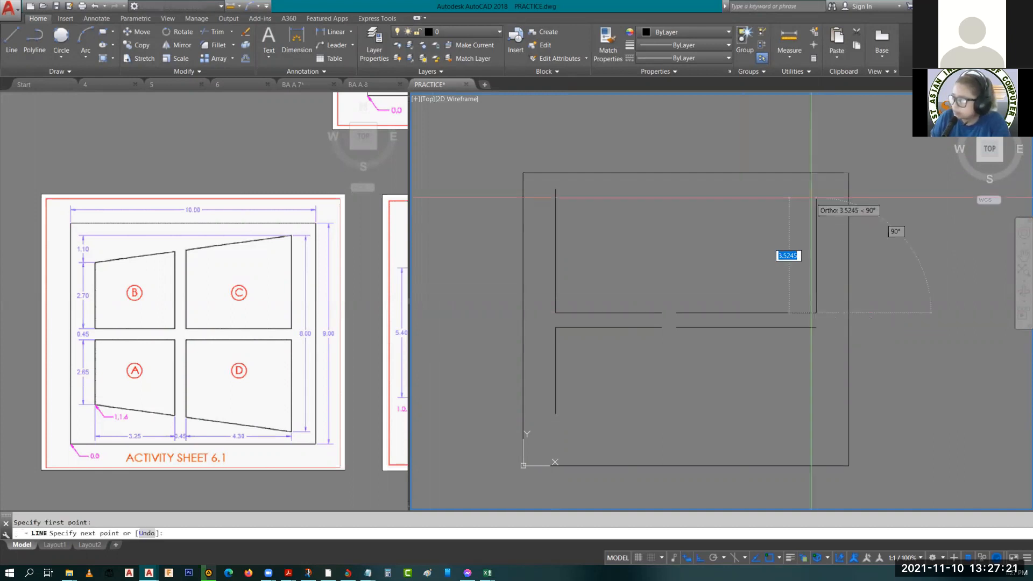
{"action": "left_click", "coordinate": [812, 131]}
{"action": "key", "text": "Return"}
- Draw a horizontal guide line from the upper end of the left vertical past the outline's right edge, and delete the 1.1 vertical segment
{"action": "key", "text": "Return"}
{"action": "left_click", "coordinate": [555, 189]}
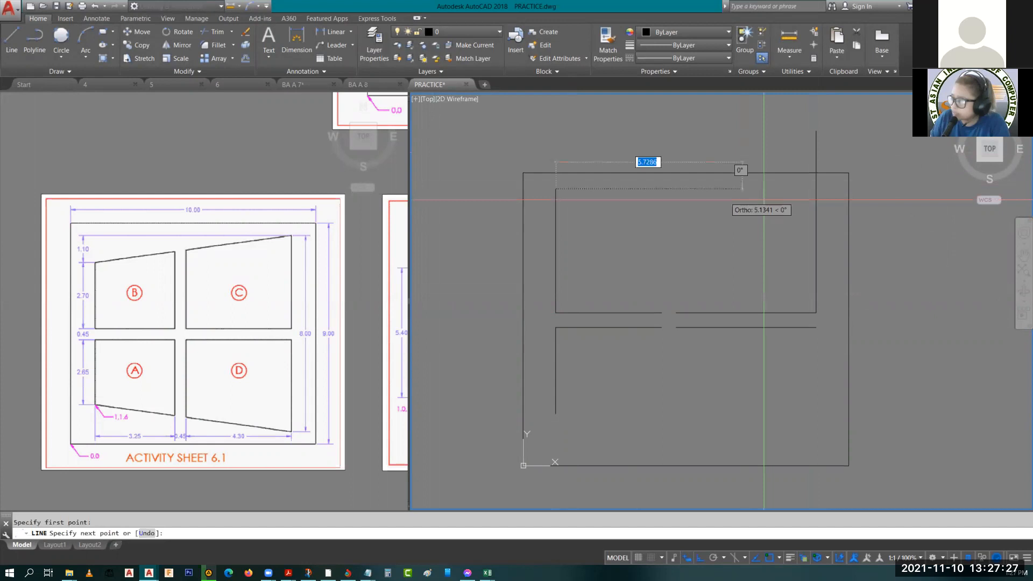
{"action": "left_click", "coordinate": [889, 200]}
{"action": "key", "text": "Escape"}
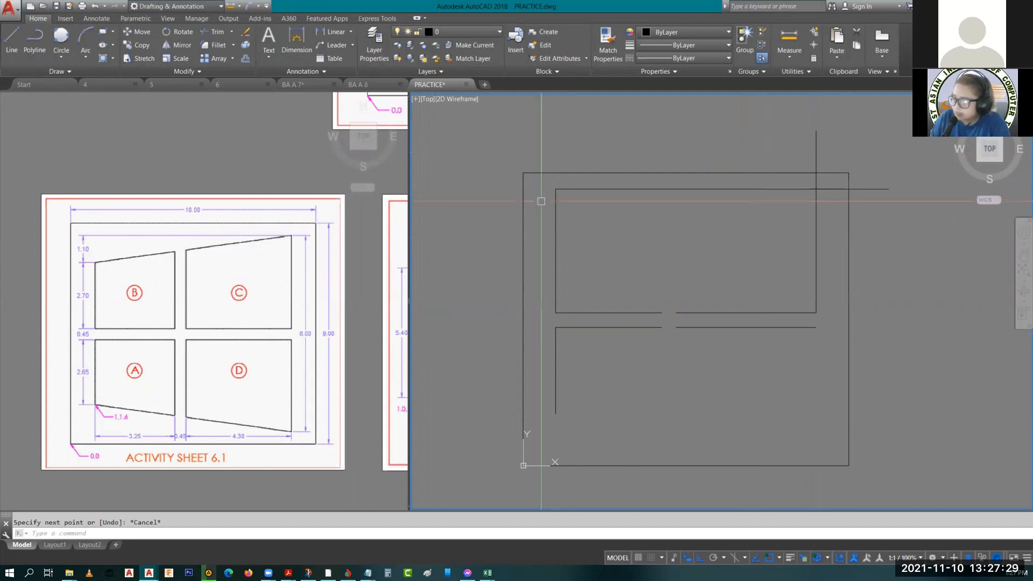
{"action": "left_click", "coordinate": [560, 215]}
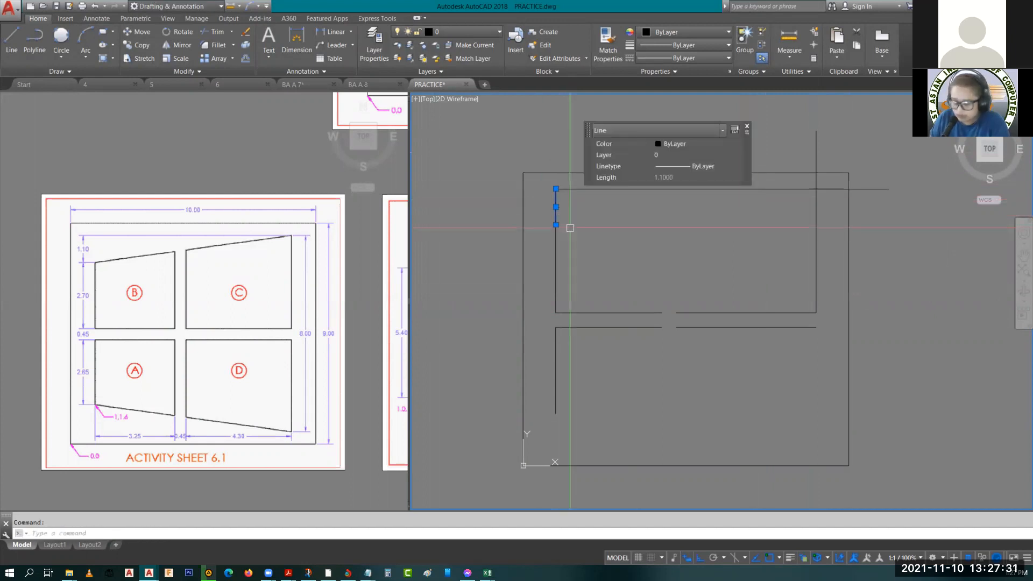
{"action": "key", "text": "Delete"}
{"action": "type", "text": "l"}
{"action": "key", "text": "Return"}
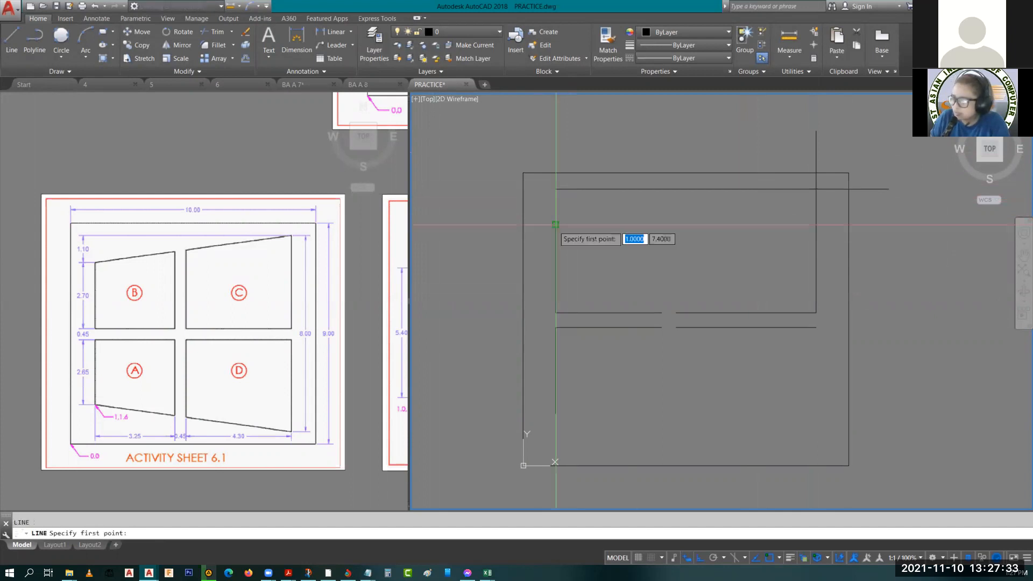
{"action": "left_click", "coordinate": [556, 225]}
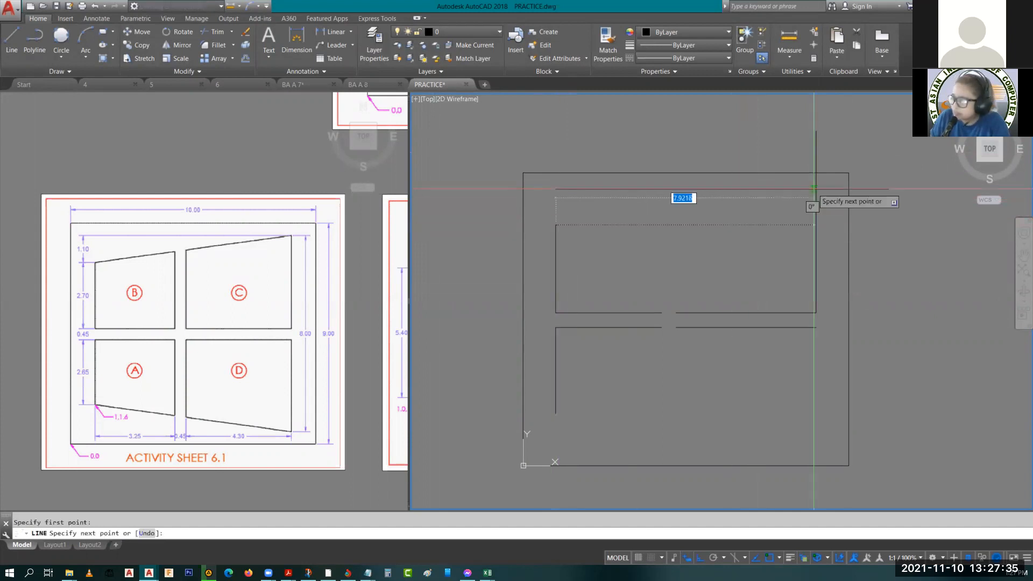
{"action": "key", "text": "Escape"}
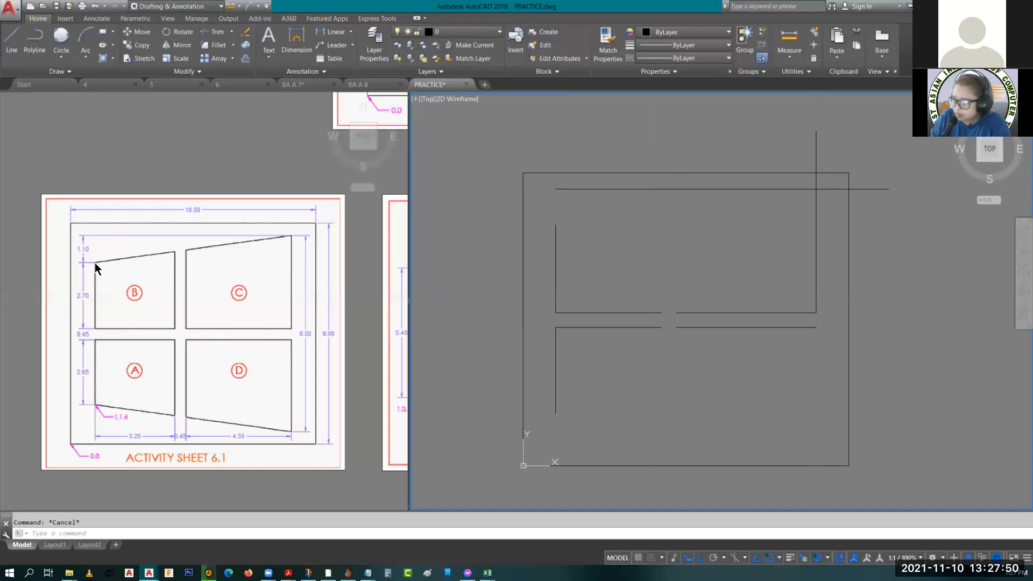
- Draw the upper sloped line from the upper end of the 2.7 vertical to the intersection of the two guide lines
{"action": "type", "text": "l"}
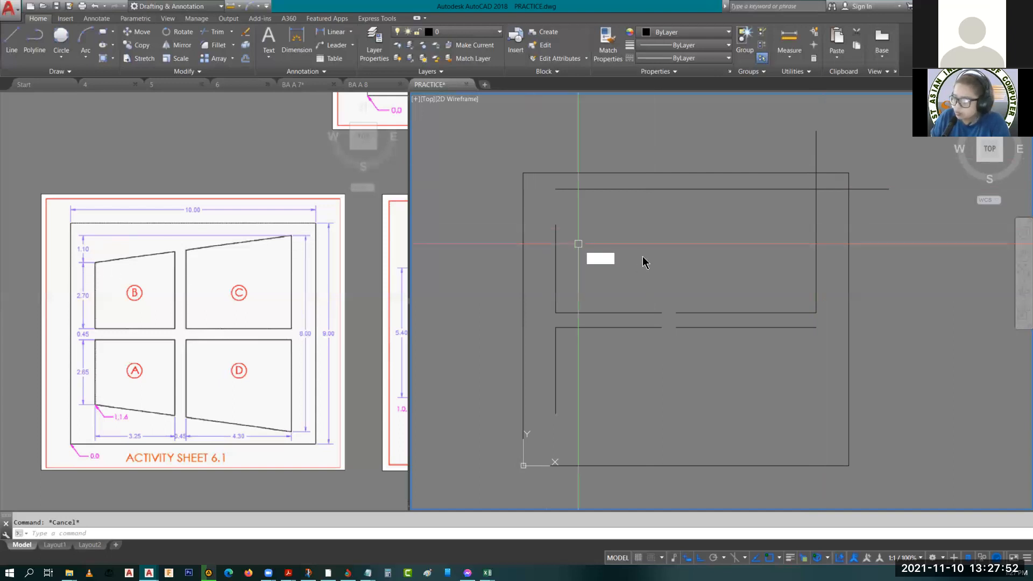
{"action": "key", "text": "Return"}
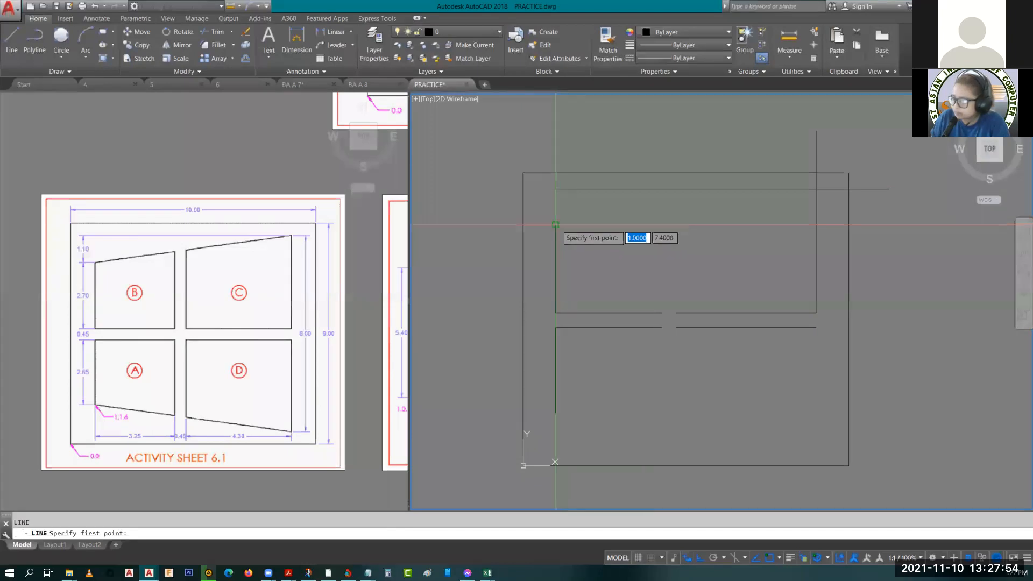
{"action": "left_click", "coordinate": [557, 225]}
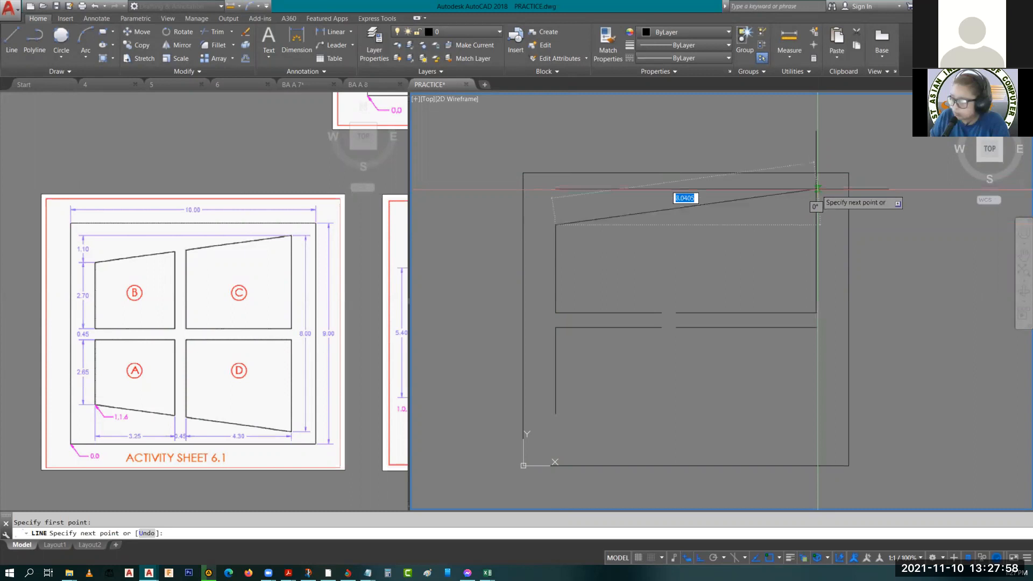
{"action": "key", "text": "F8"}
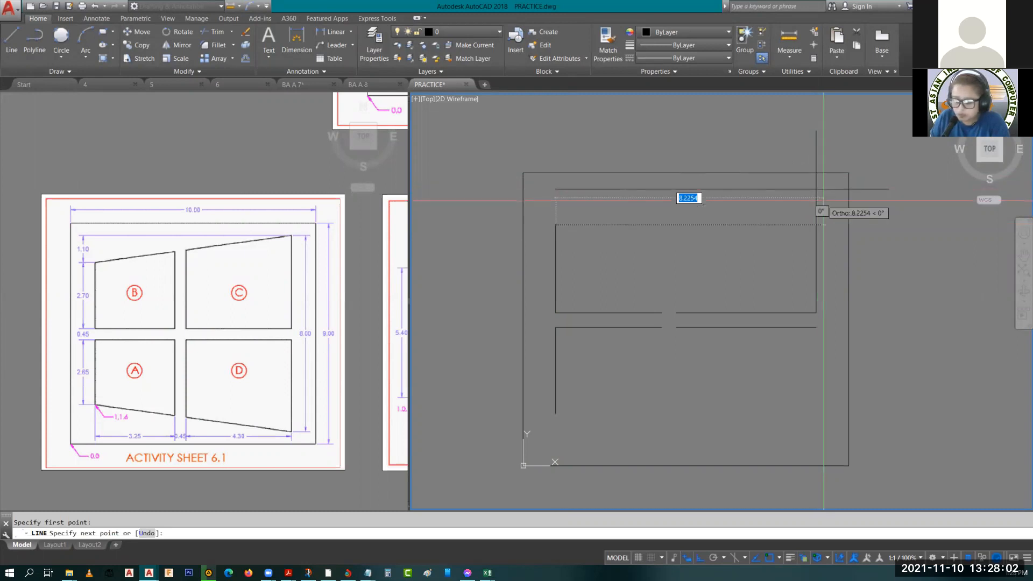
{"action": "type", "text": "int"}
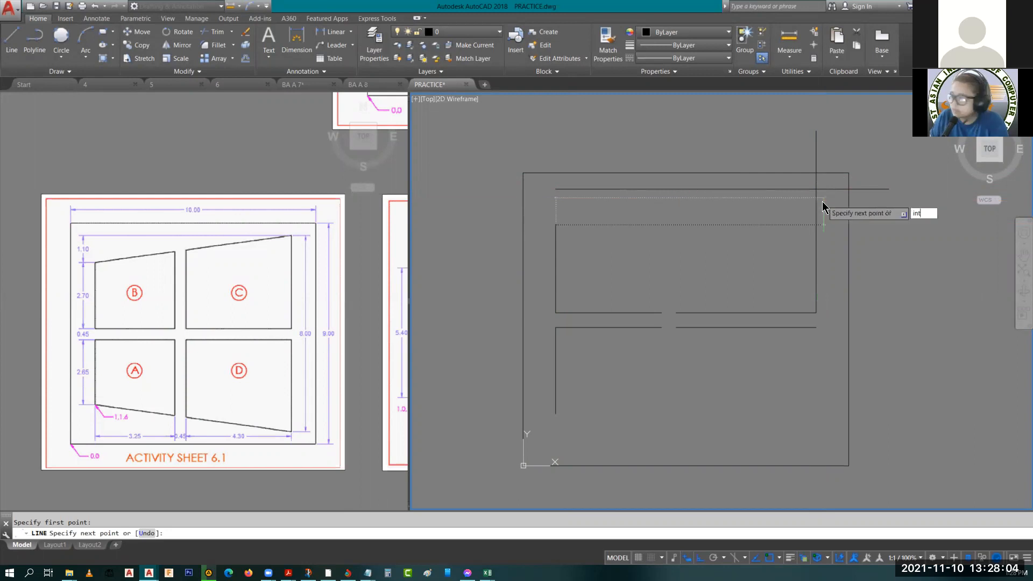
{"action": "key", "text": "Return"}
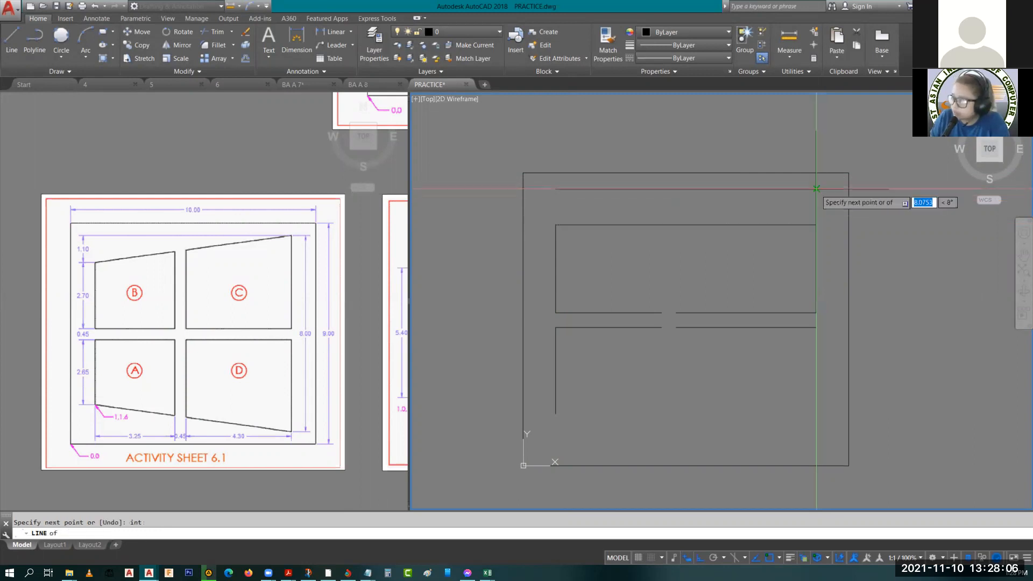
{"action": "left_click", "coordinate": [816, 190]}
{"action": "key", "text": "Escape"}
- Trim away the horizontal guide line inside the outline above the sloped line
{"action": "mouse_move", "coordinate": [682, 332]}
{"action": "middle_mouse_down"}
{"action": "mouse_move", "coordinate": [687, 263]}
{"action": "mouse_move", "coordinate": [670, 320]}
{"action": "middle_mouse_up"}
{"action": "type", "text": "tr"}
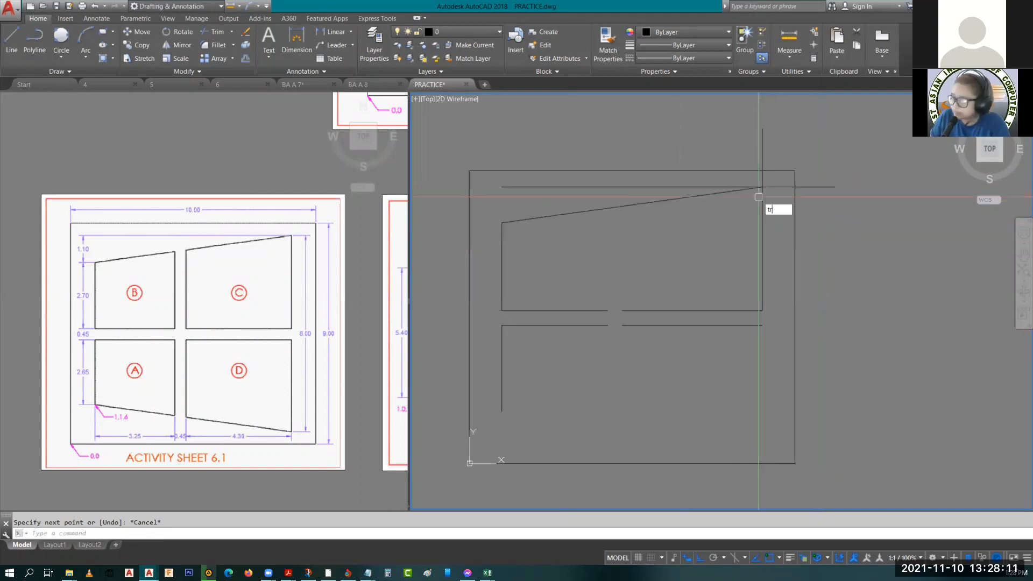
{"action": "key", "text": "Return"}
{"action": "key", "text": "Return"}
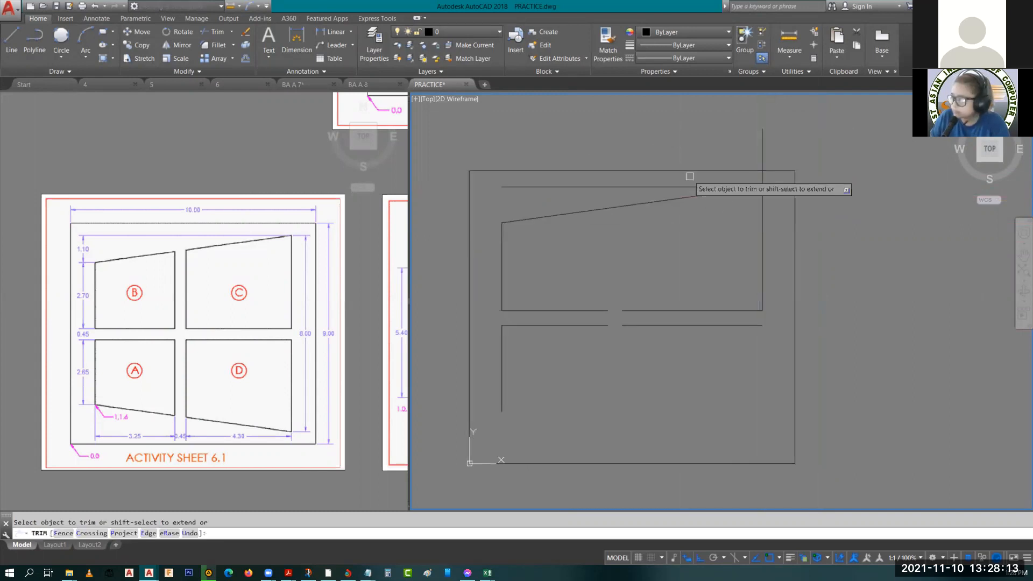
{"action": "left_click", "coordinate": [695, 186]}
{"action": "key", "text": "Escape"}
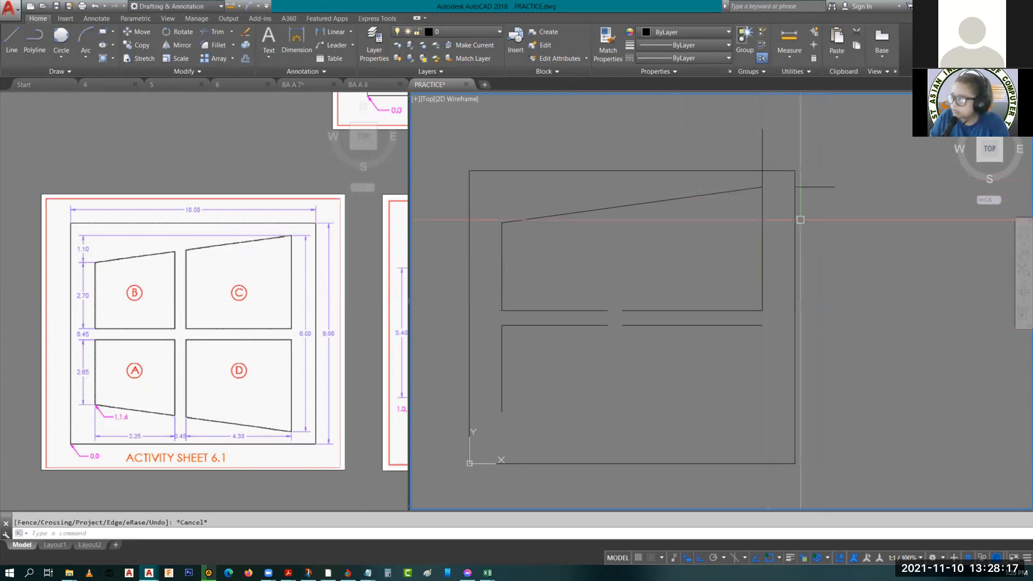
- Trim the vertical guide line above the sloped line's right end, and delete the two leftover guide pieces outside the outline
{"action": "key", "text": "Return"}
{"action": "key", "text": "Return"}
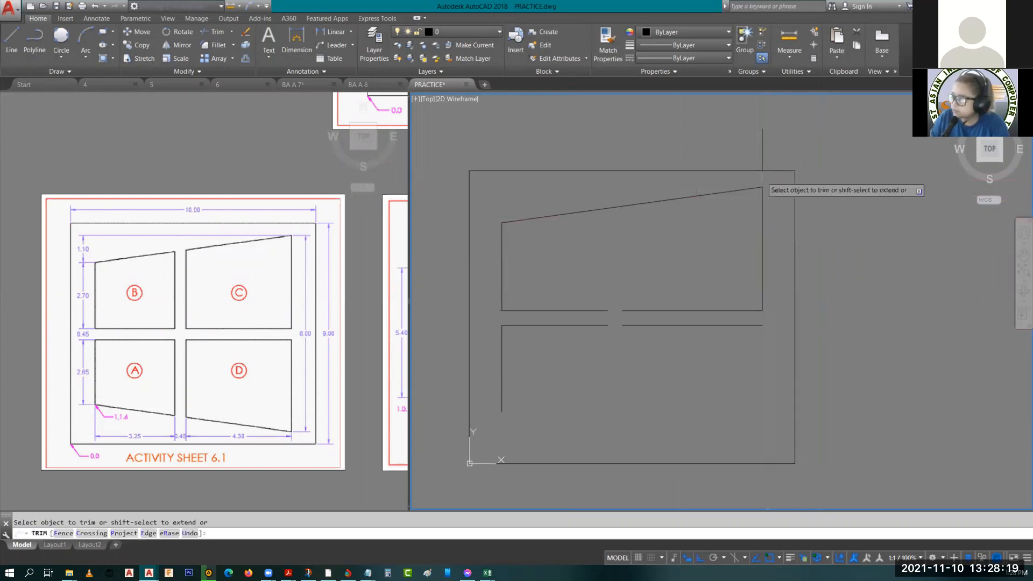
{"action": "key", "text": "Escape"}
{"action": "left_click", "coordinate": [822, 187]}
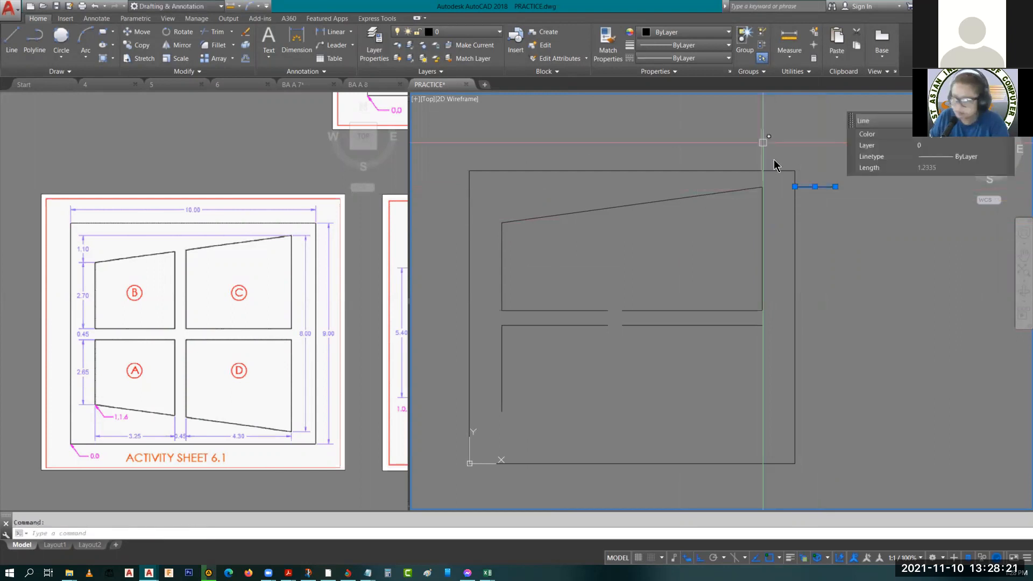
{"action": "key", "text": "Delete"}
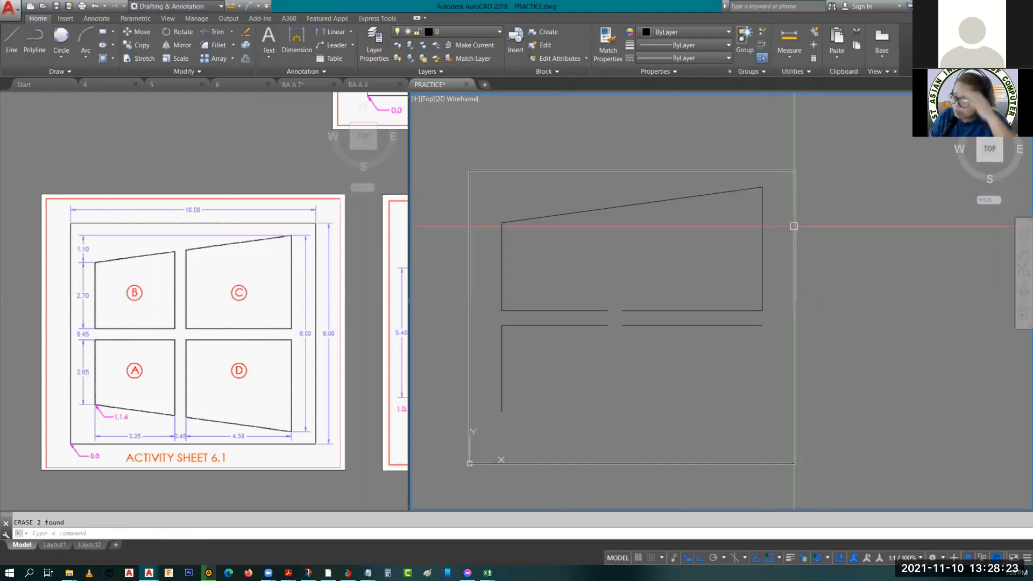
- Draw a line 8 straight down from the upper sloped line's right end, and continue it to the lower end of the left vertical
{"action": "left_click", "coordinate": [762, 226]}
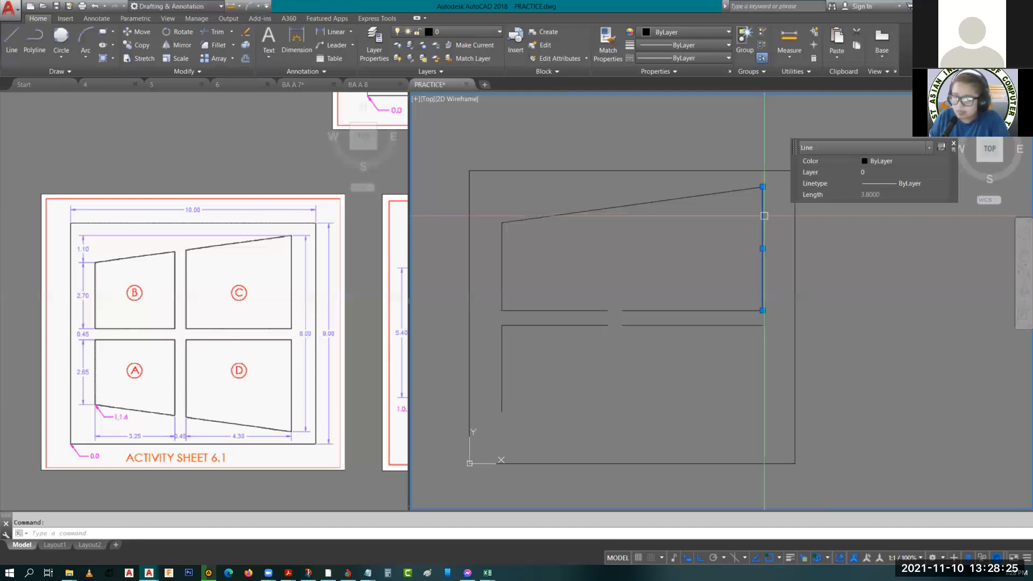
{"action": "key", "text": "Escape"}
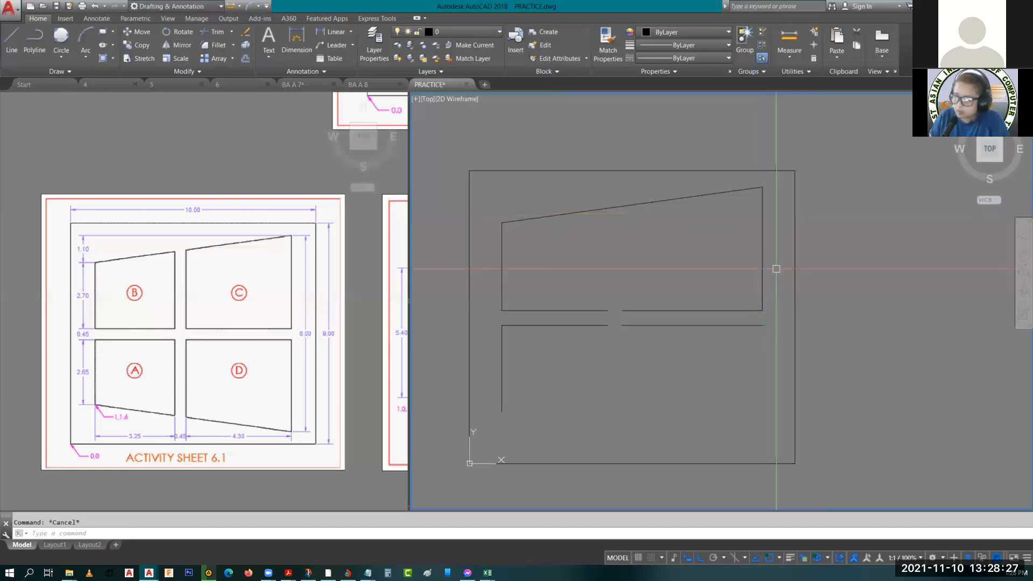
{"action": "type", "text": "l"}
{"action": "key", "text": "Return"}
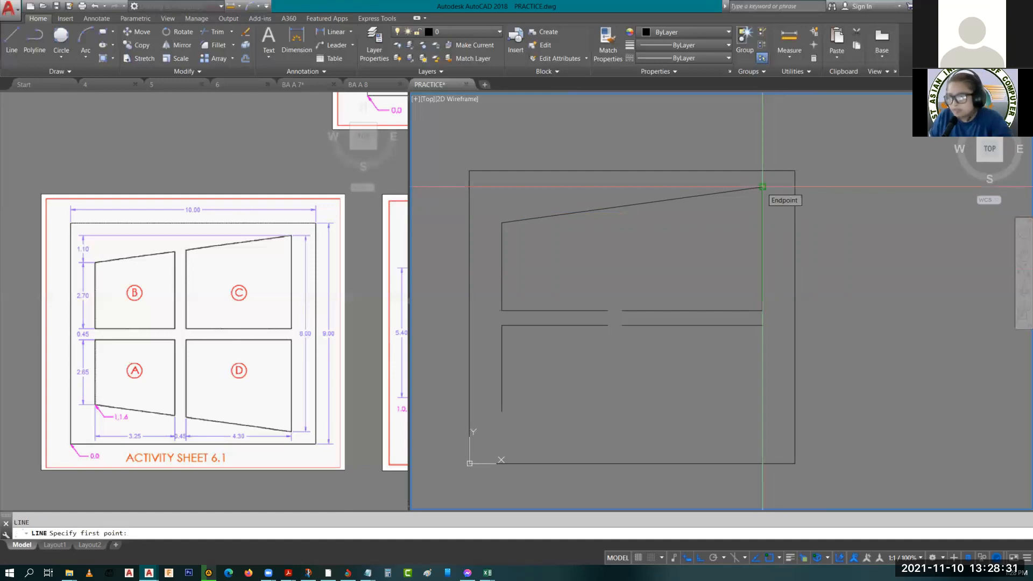
{"action": "left_click", "coordinate": [762, 186]}
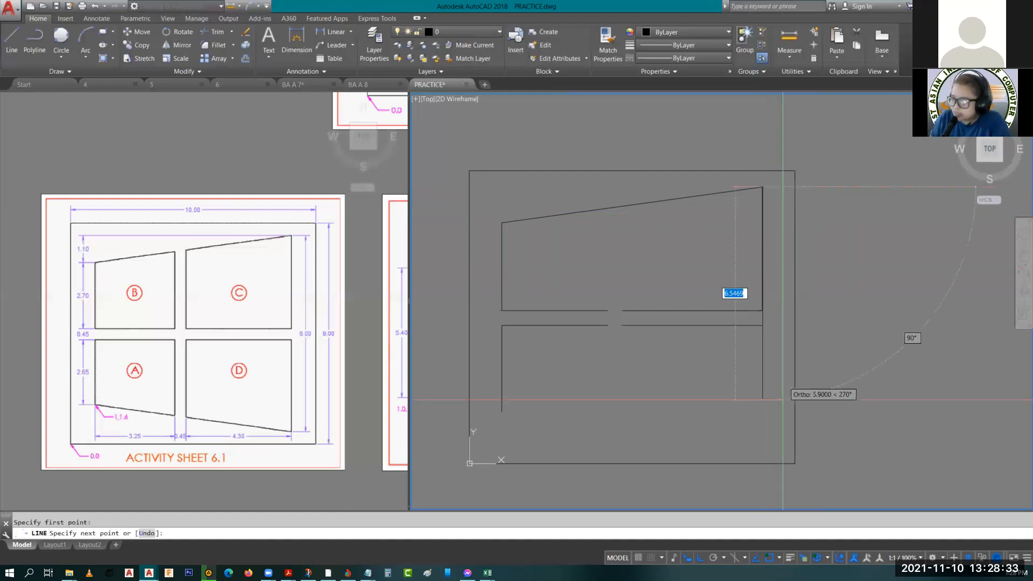
{"action": "type", "text": "8"}
{"action": "key", "text": "Return"}
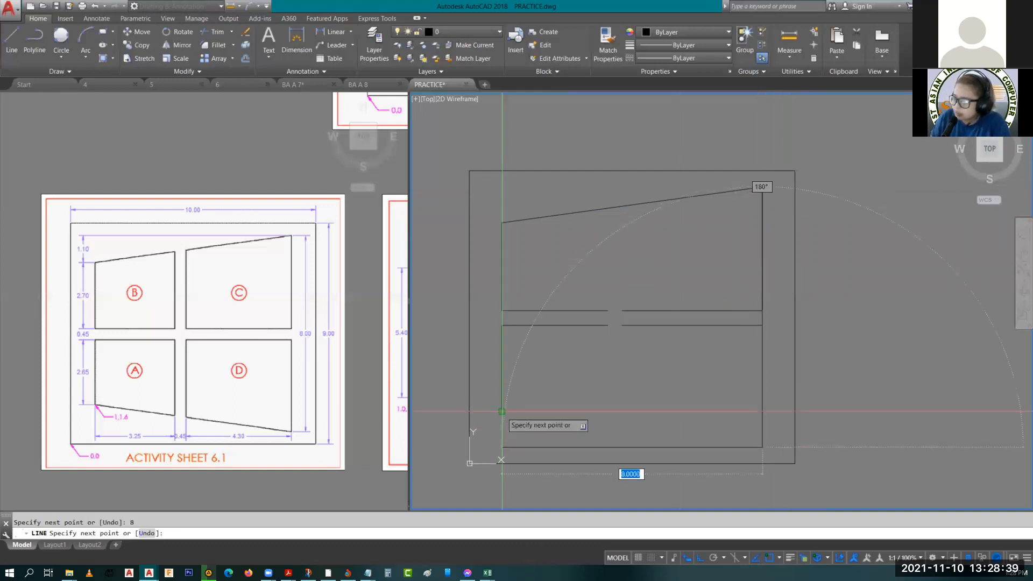
{"action": "left_click", "coordinate": [502, 412]}
{"action": "key", "text": "Escape"}
- Delete the shorter vertical line that overlaps the 8-unit line on the shapes' right side
{"action": "left_click", "coordinate": [763, 236]}
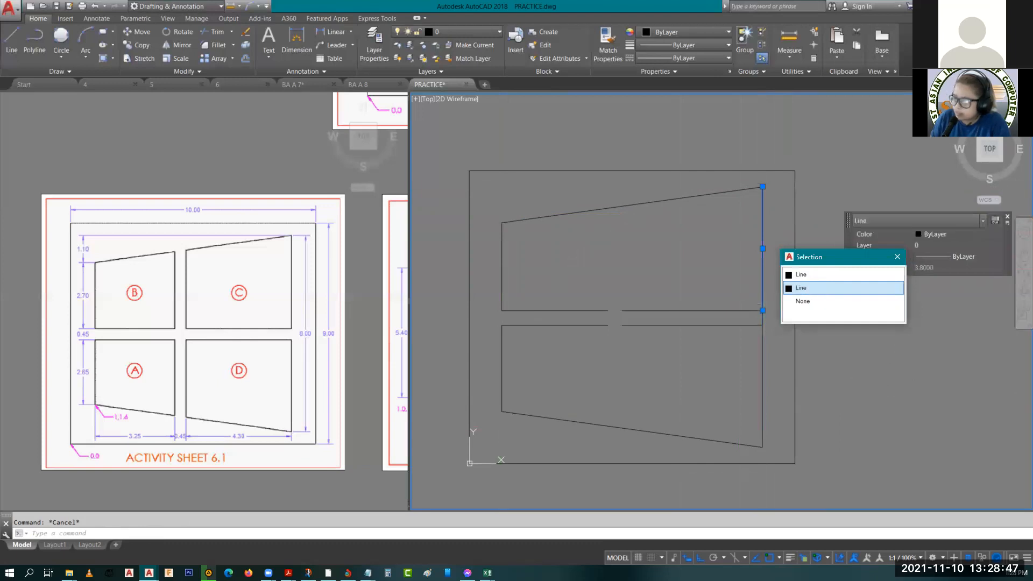
{"action": "left_click", "coordinate": [817, 289]}
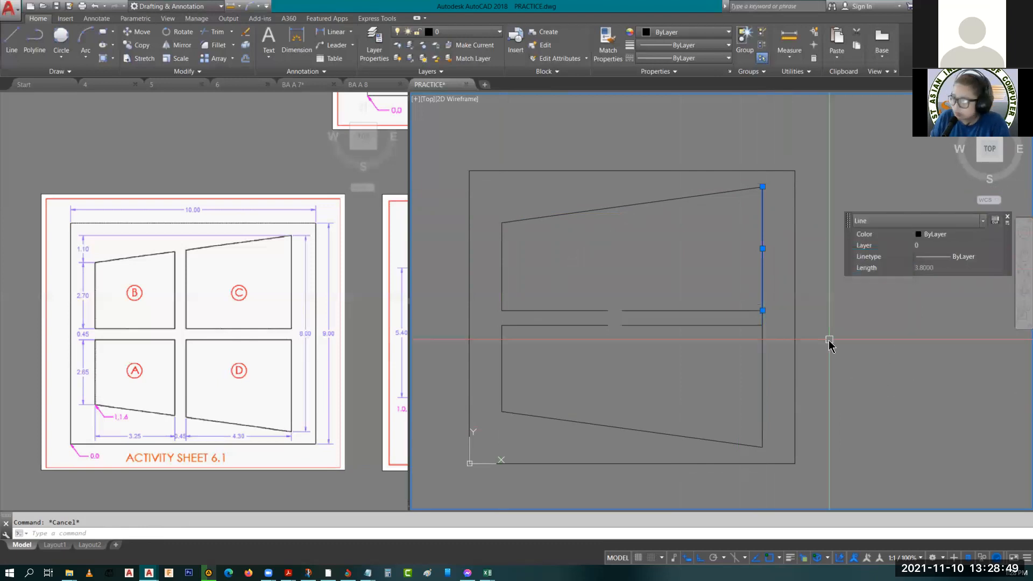
{"action": "key", "text": "Escape"}
- Copy the 8-unit vertical line from the upper horizontal line's right end to both inner ends at the middle gap
{"action": "middle_click_drag", "start_coordinate": [621, 302], "coordinate": [656, 312]}
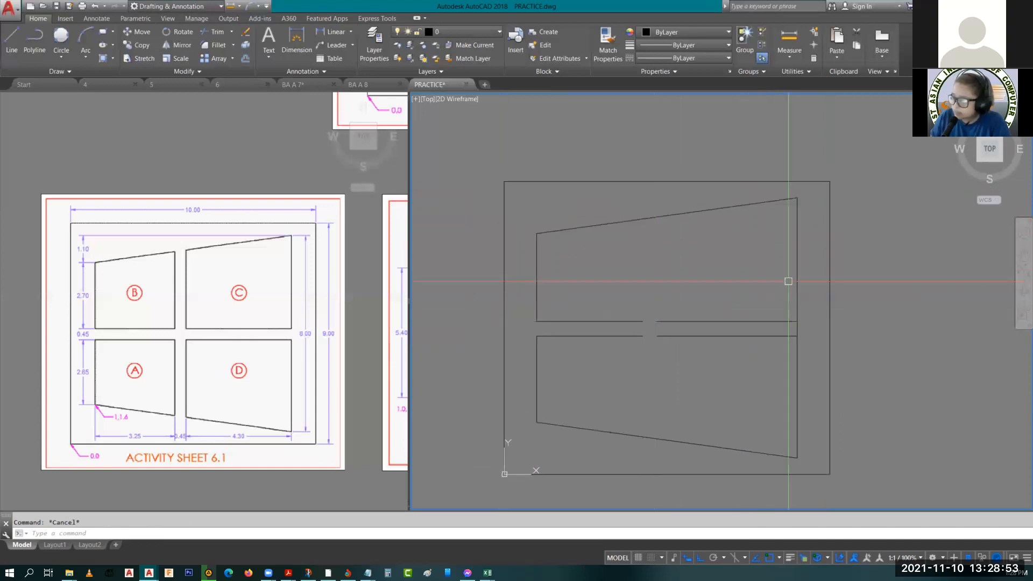
{"action": "left_click", "coordinate": [797, 294]}
{"action": "type", "text": "c"}
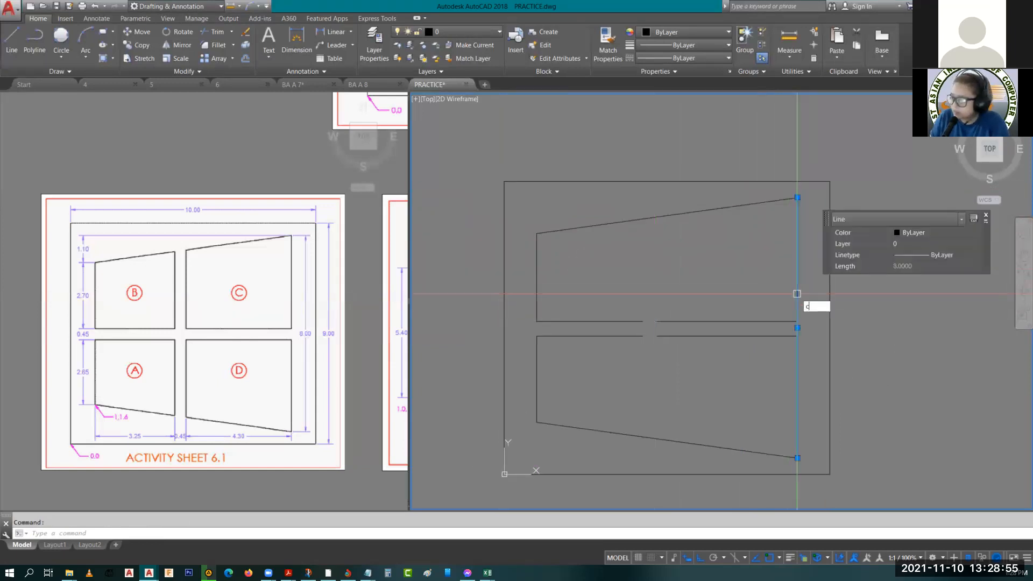
{"action": "type", "text": "o"}
{"action": "key", "text": "Return"}
{"action": "left_click", "coordinate": [797, 321]}
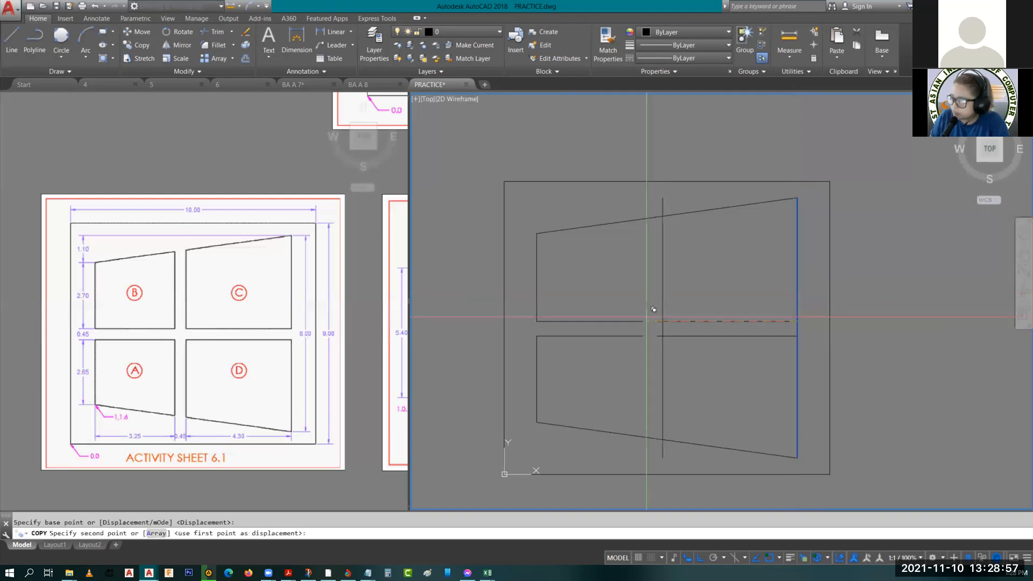
{"action": "left_click", "coordinate": [643, 323]}
{"action": "left_click", "coordinate": [657, 312]}
{"action": "key", "text": "Escape"}
- Trim the inner verticals' ends beyond the upper and lower sloped edges, along with the leftover pieces across the middle gaps
{"action": "type", "text": "tr"}
{"action": "key", "text": "Return"}
{"action": "key", "text": "Return"}
{"action": "left_click", "coordinate": [644, 205]}
{"action": "left_click", "coordinate": [657, 205]}
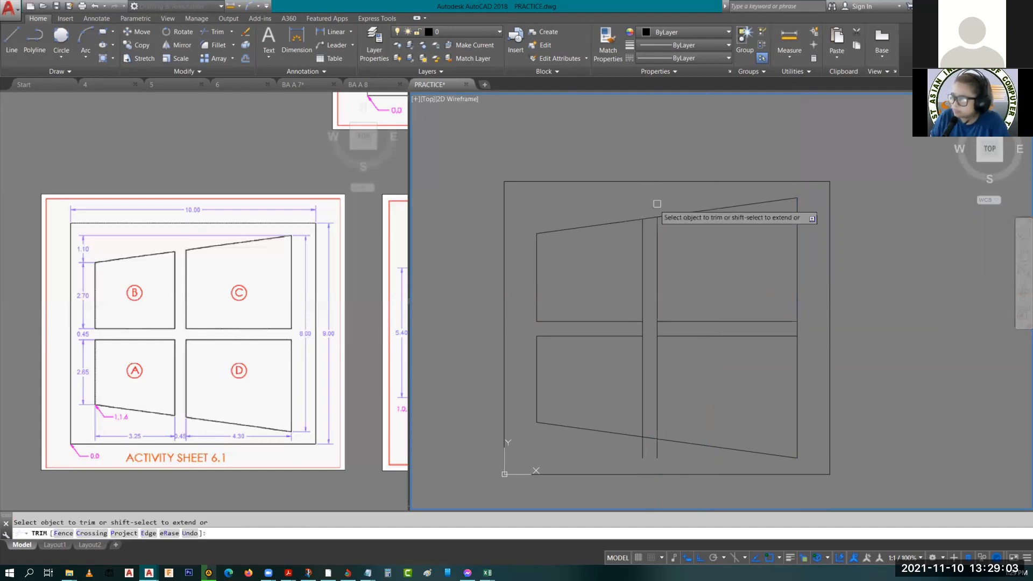
{"action": "left_click", "coordinate": [642, 450]}
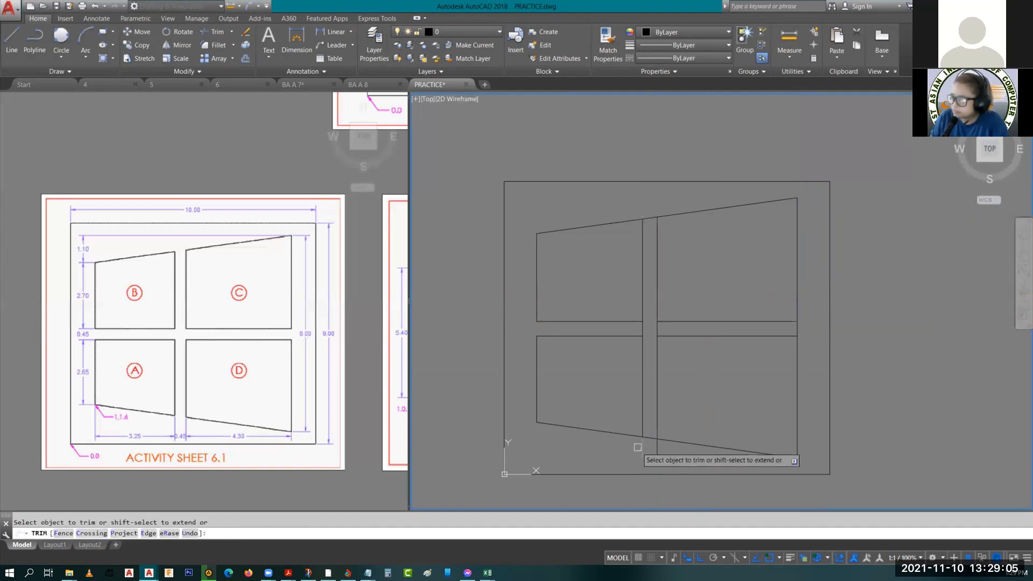
{"action": "left_click", "coordinate": [657, 450]}
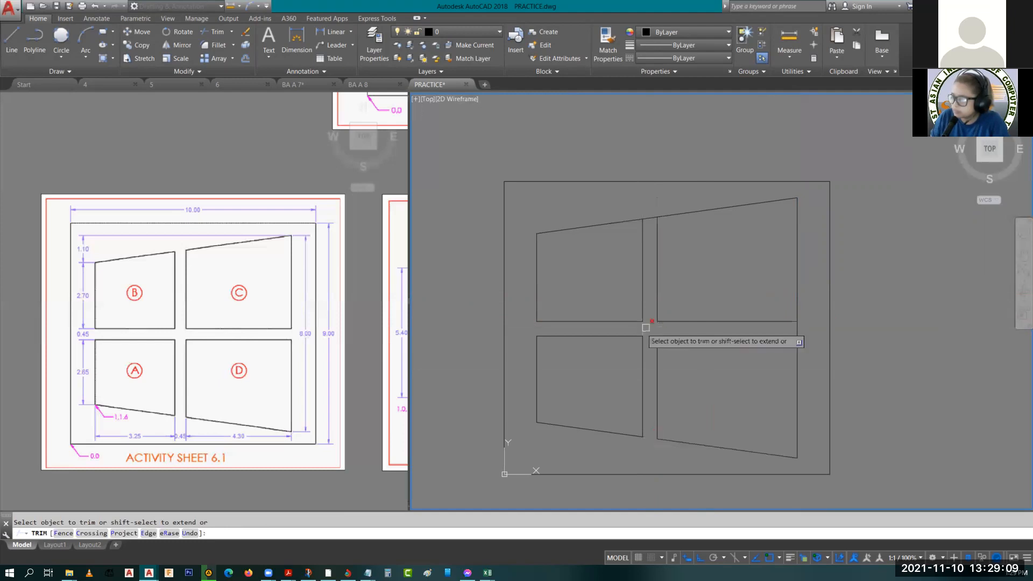
{"action": "key", "text": "Escape"}
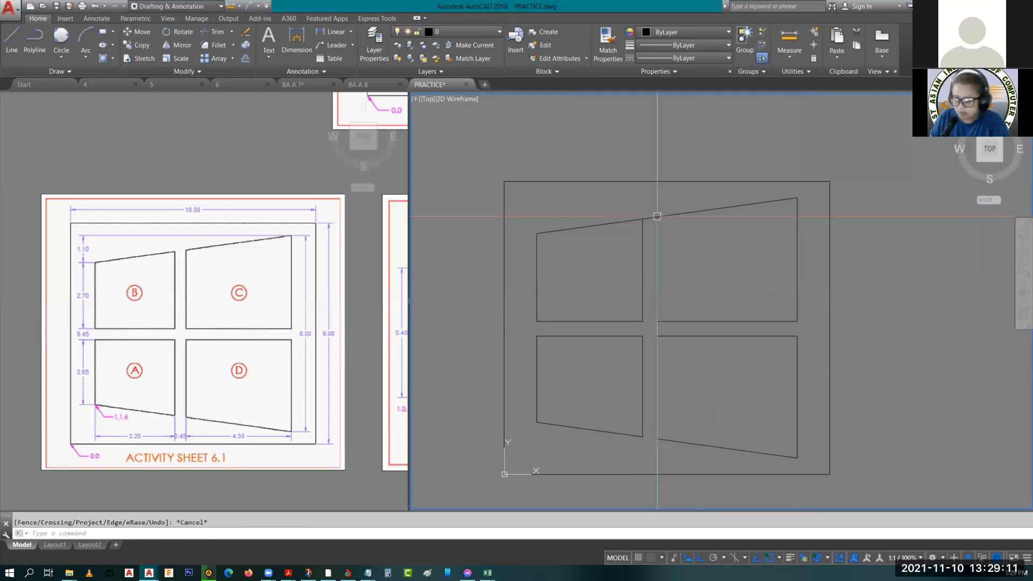
- Trim the piece of the upper sloped line between the two inner verticals to separate shapes B and C
{"action": "type", "text": "t"}
{"action": "key", "text": "Return"}
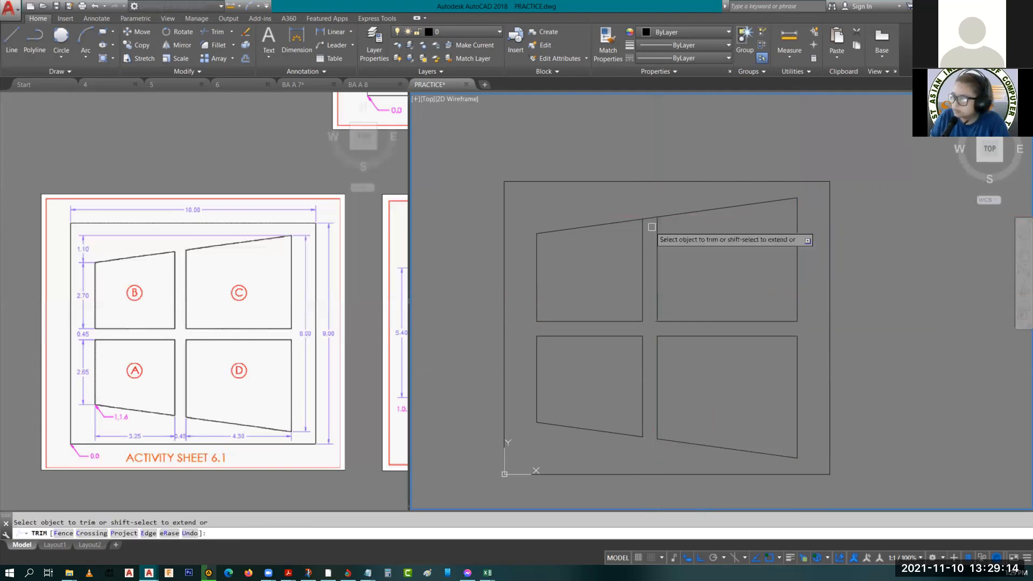
{"action": "left_click", "coordinate": [651, 226]}
{"action": "key", "text": "Escape"}
{"action": "key", "text": "Escape"}
{"action": "scroll", "coordinate": [663, 264], "scroll_direction": "down", "scroll_amount": 2}
{"action": "middle_click_drag", "start_coordinate": [663, 264], "coordinate": [565, 239]}
{"action": "left_click", "coordinate": [455, 138]}
{"action": "left_click", "coordinate": [761, 432]}
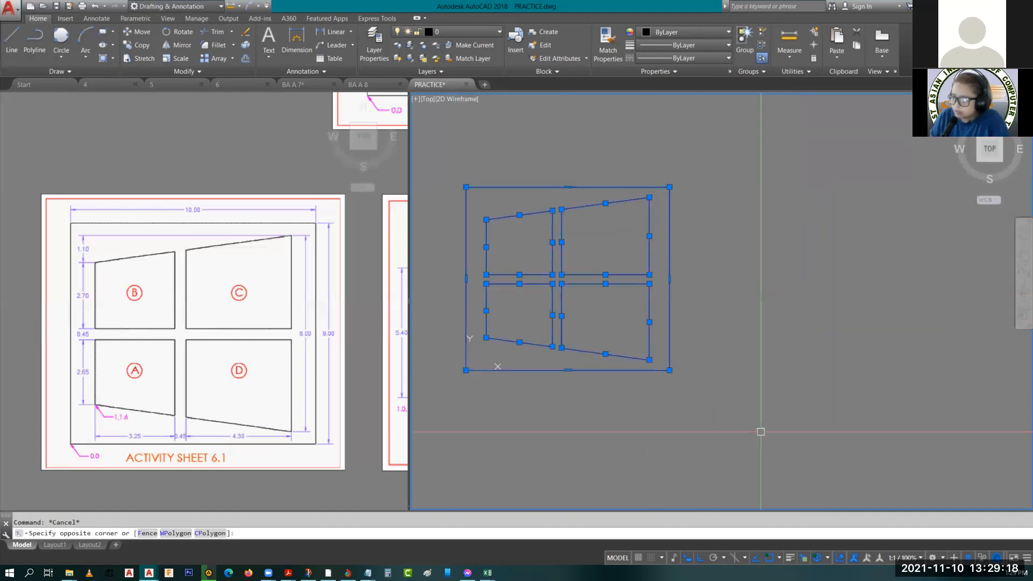
{"action": "key", "text": "Escape"}
- Move the four inner shapes straight up out of the rectangular frame into the empty area above it
{"action": "left_click", "coordinate": [477, 195]}
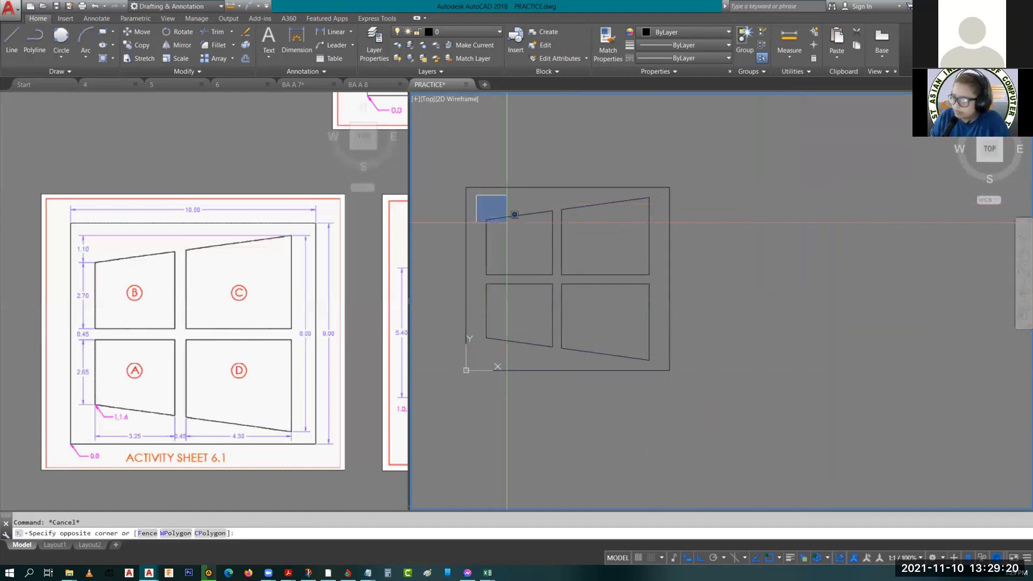
{"action": "left_click", "coordinate": [662, 361]}
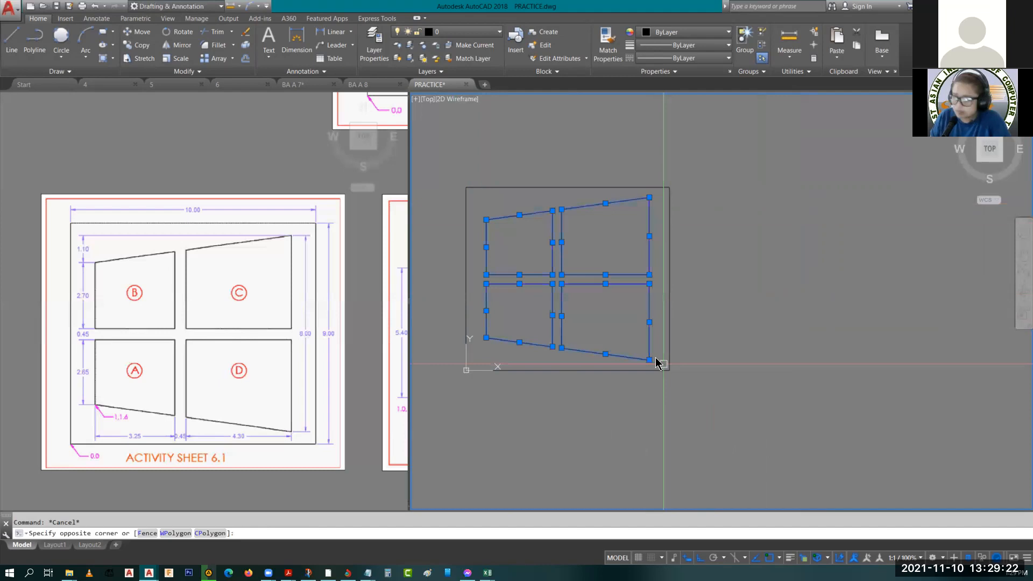
{"action": "type", "text": "M"}
{"action": "key", "text": "Return"}
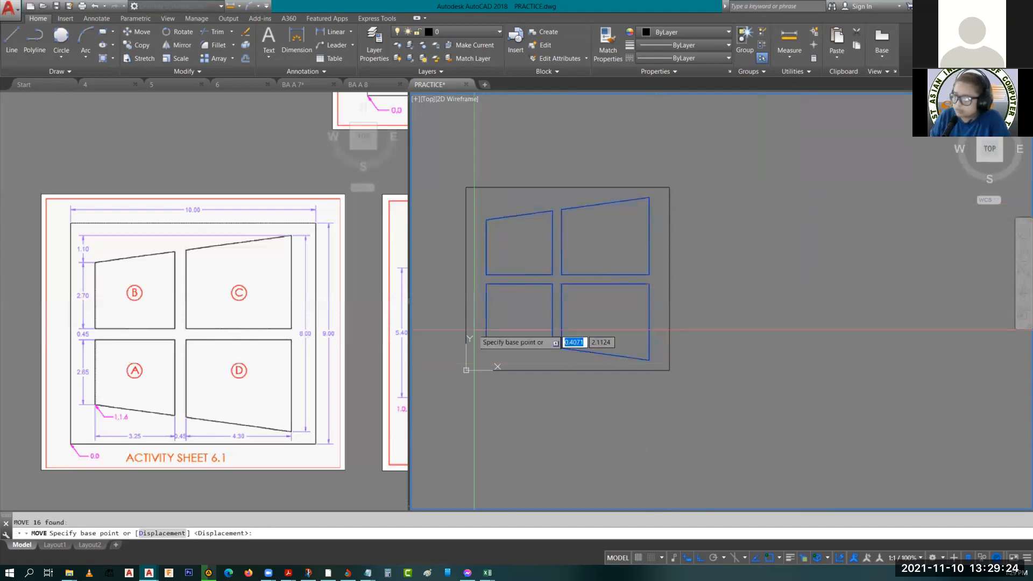
{"action": "left_click", "coordinate": [487, 338]}
{"action": "middle_click_drag", "start_coordinate": [513, 110], "coordinate": [532, 217]}
{"action": "left_click", "coordinate": [520, 223]}
{"action": "key", "text": "Escape"}
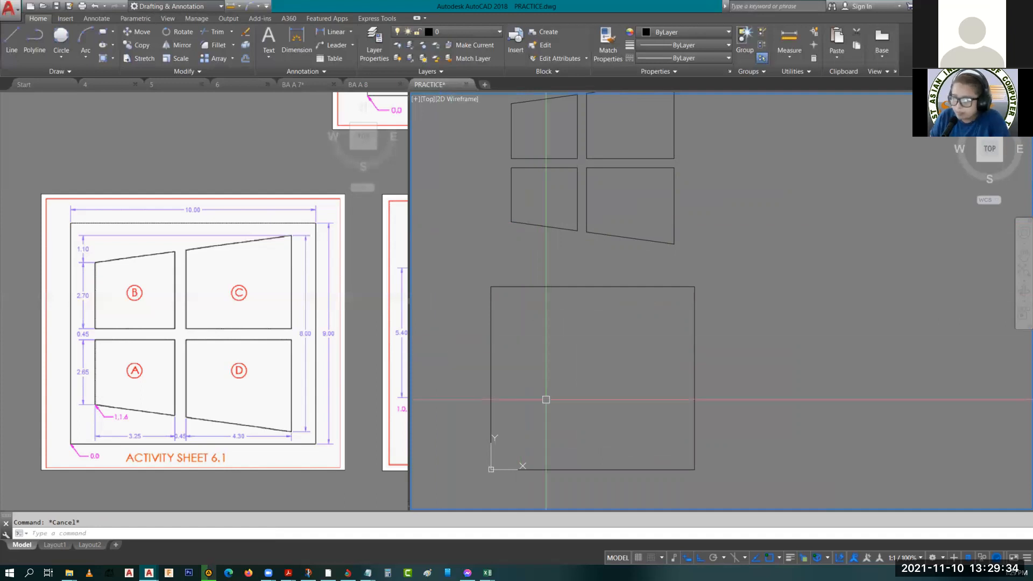
- Draw connected lines from point 1,1.6 straight up inside the empty frame with lengths 2.65, 0.45, 2.7 and 1.1
{"action": "type", "text": "l"}
{"action": "key", "text": "Return"}
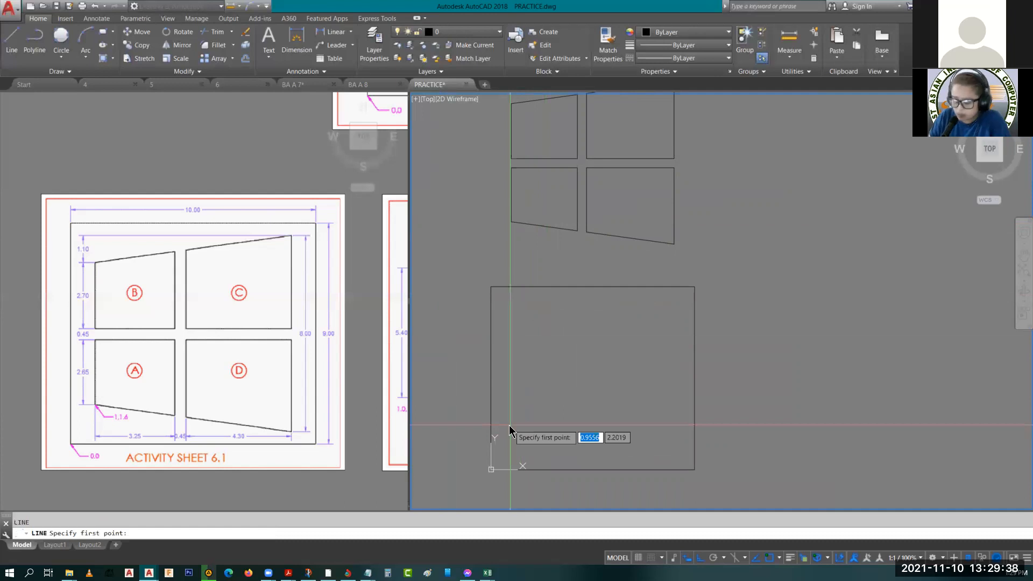
{"action": "type", "text": "1,1.6"}
{"action": "key", "text": "Return"}
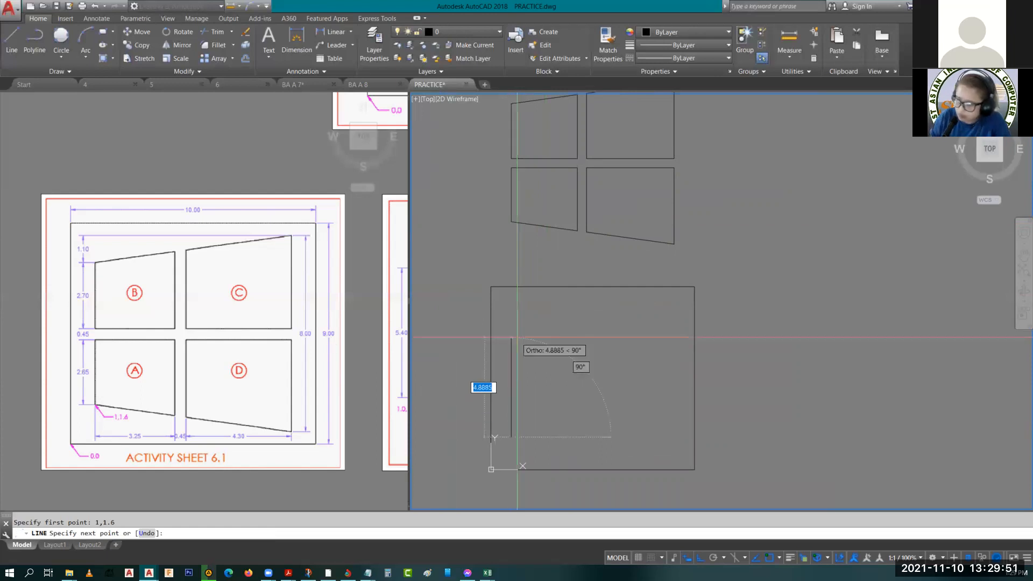
{"action": "type", "text": "2"}
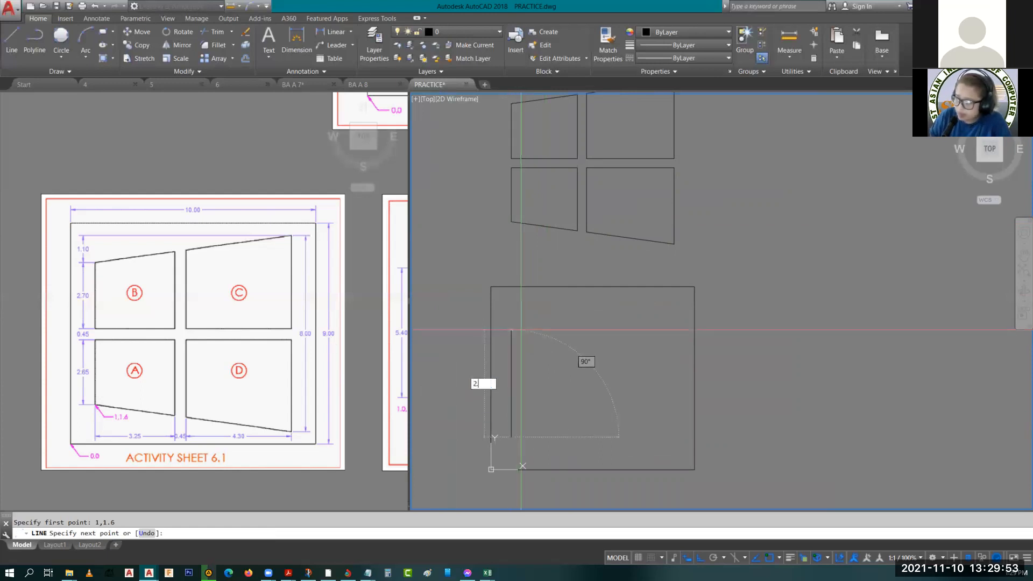
{"action": "type", "text": ".65"}
{"action": "key", "text": "Return"}
{"action": "type", "text": ".45"}
{"action": "key", "text": "Return"}
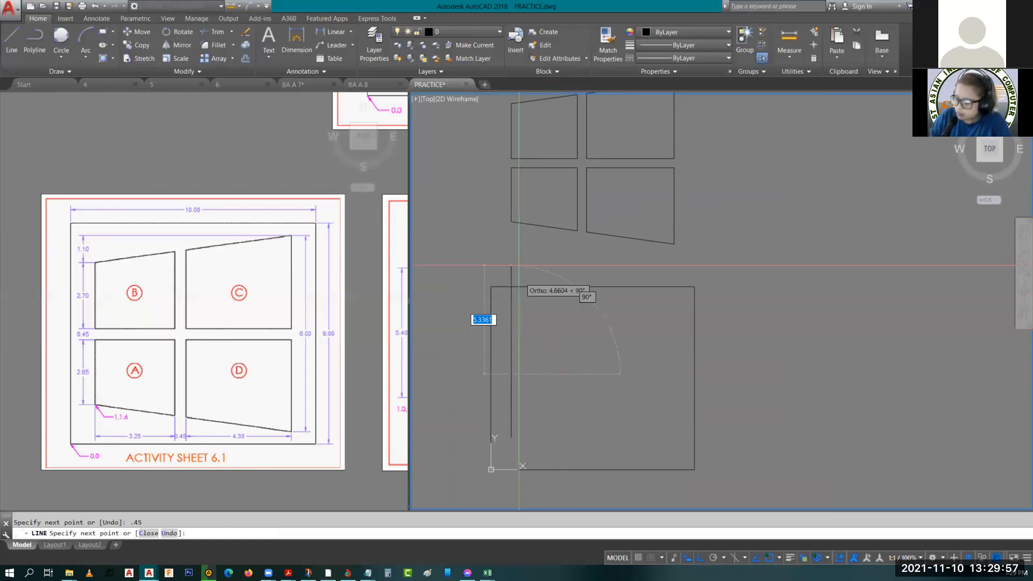
{"action": "type", "text": "2"}
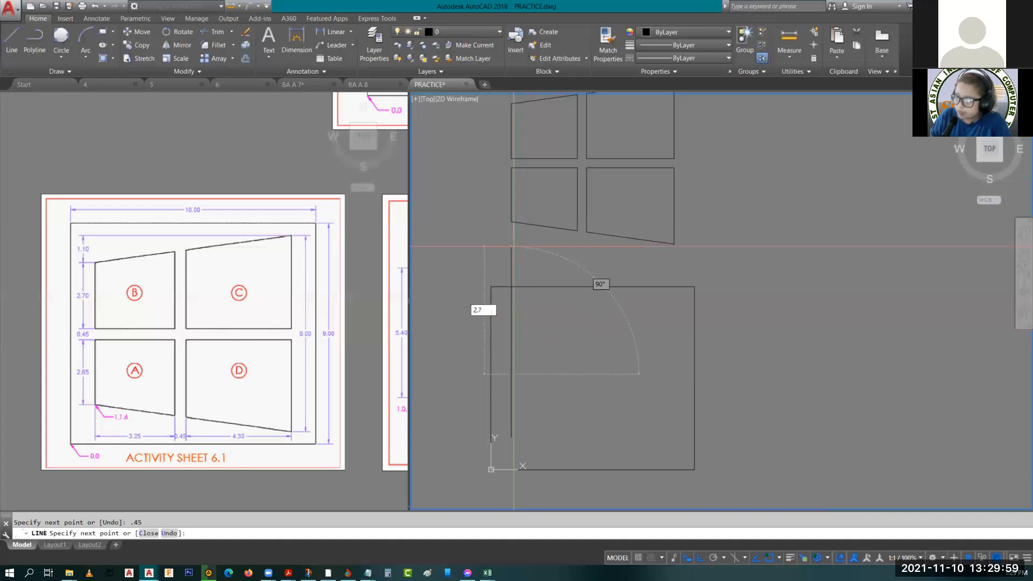
{"action": "type", "text": ".7"}
{"action": "key", "text": "Return"}
{"action": "type", "text": "1.1"}
{"action": "key", "text": "Return"}
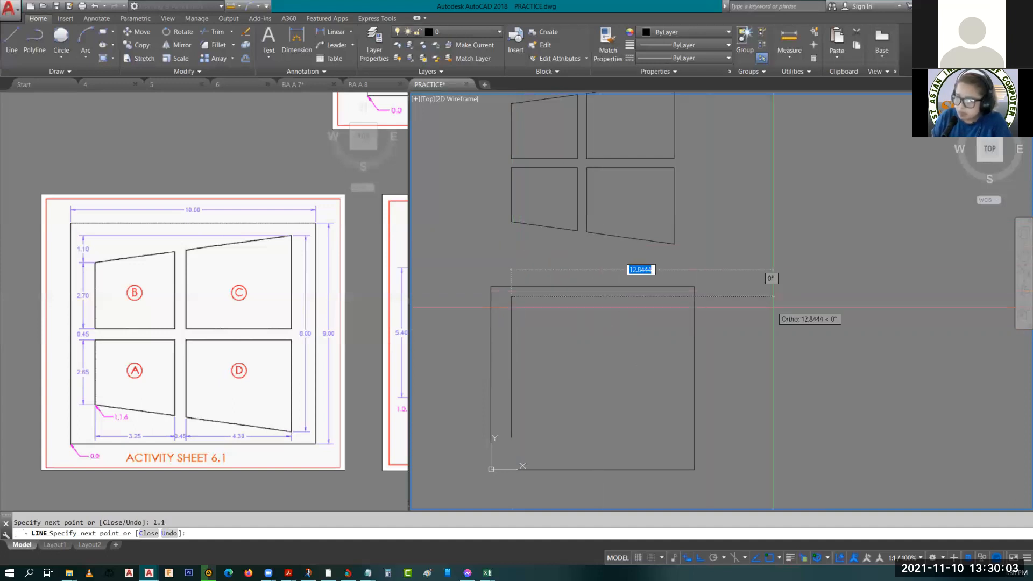
- Continue the outline right by 3.25, 0.45 and 4.3, down 8, and back to its starting point with a sloped line
{"action": "type", "text": "3.25"}
{"action": "key", "text": "Return"}
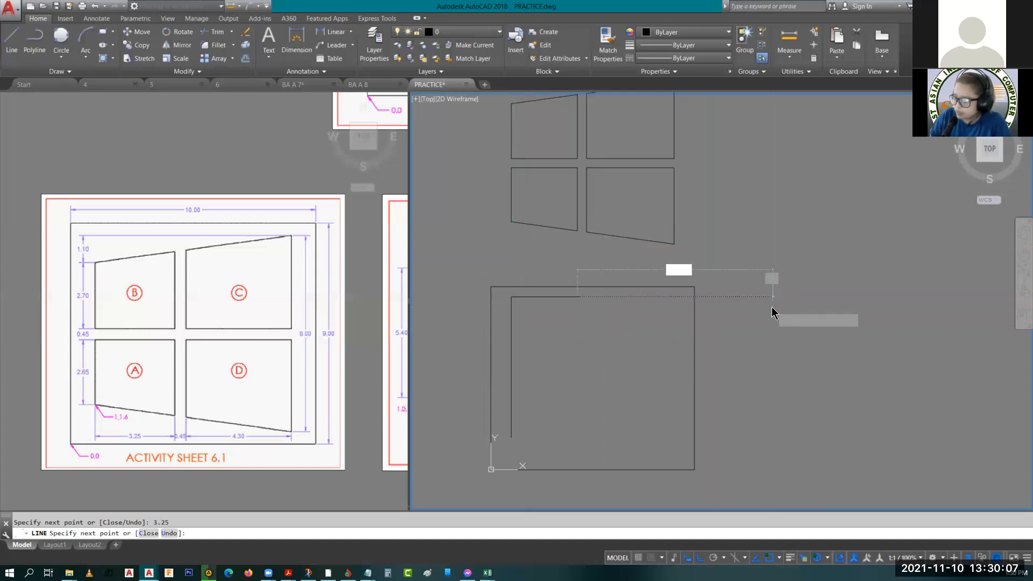
{"action": "type", "text": ".45"}
{"action": "key", "text": "Return"}
{"action": "type", "text": "4.3"}
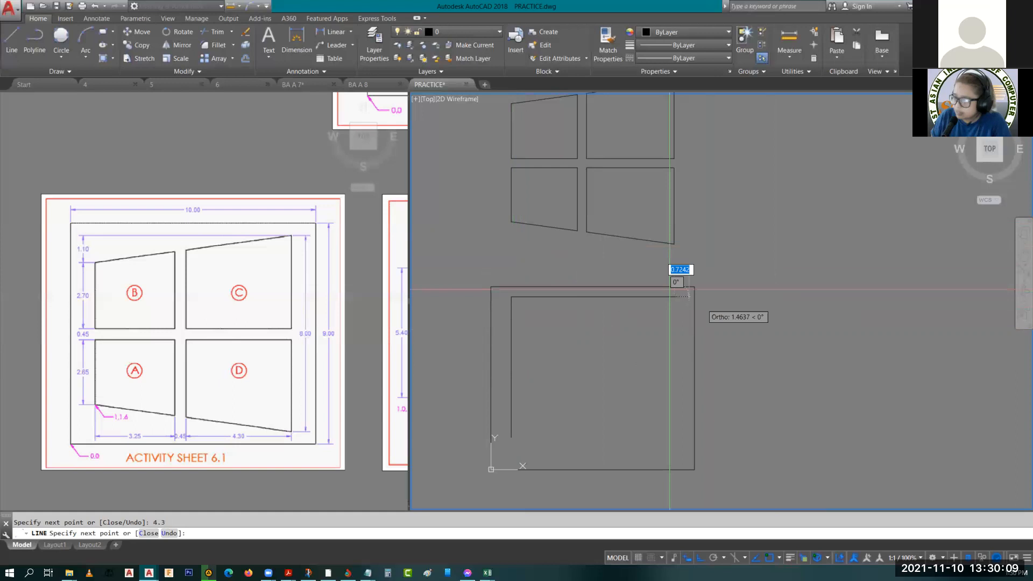
{"action": "key", "text": "Return"}
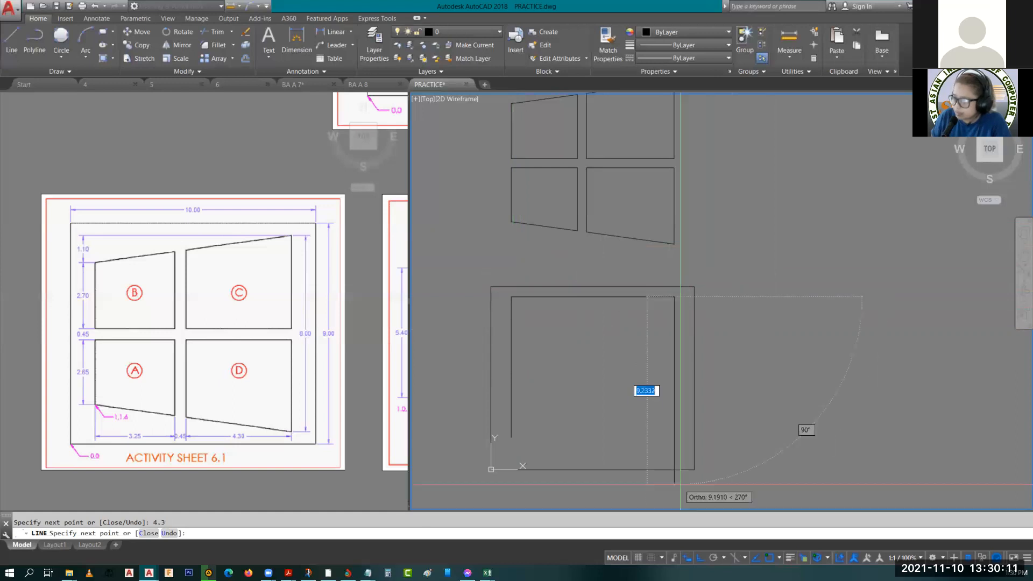
{"action": "type", "text": "8"}
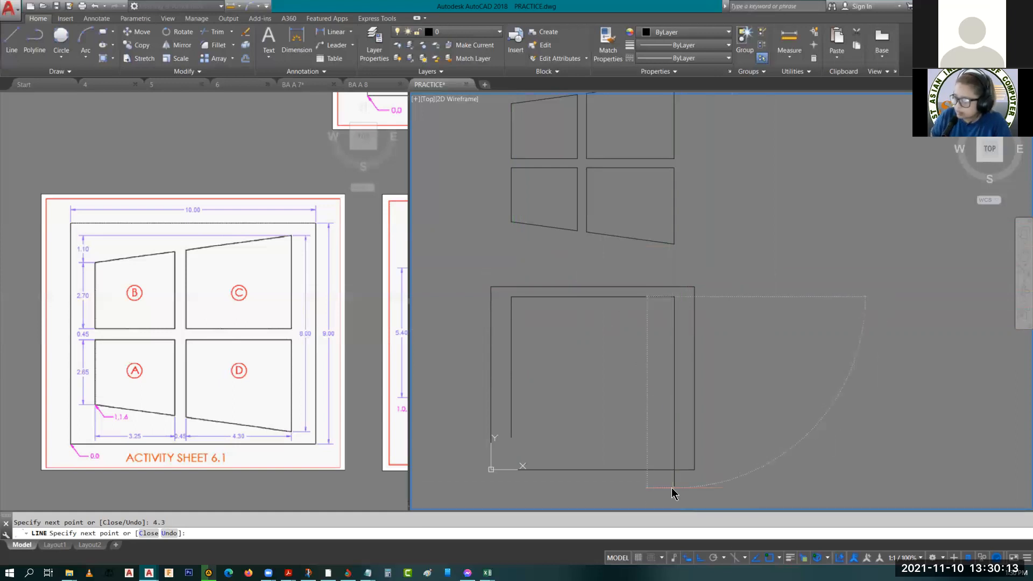
{"action": "key", "text": "Return"}
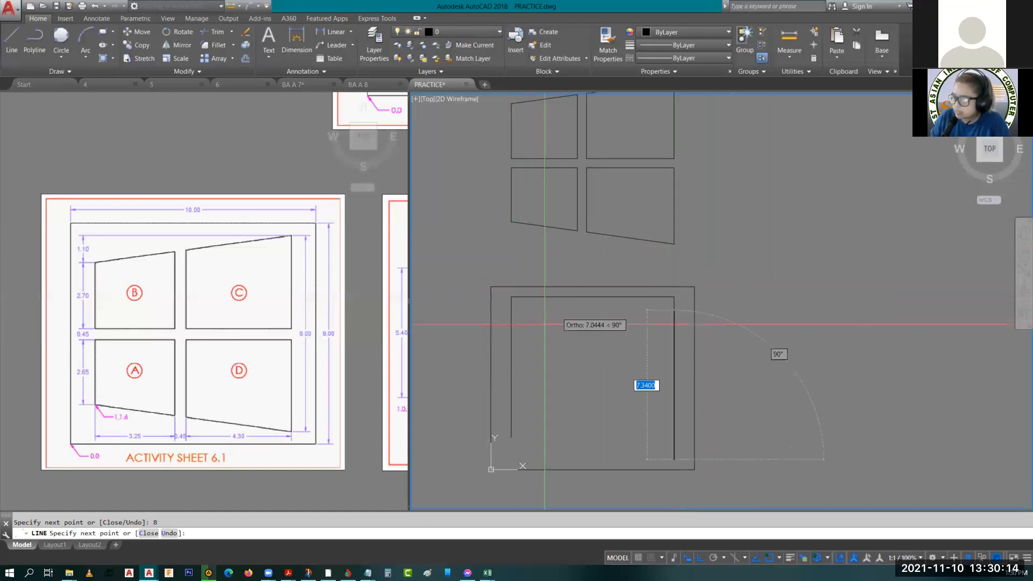
{"action": "left_click", "coordinate": [511, 437]}
{"action": "key", "text": "Escape"}
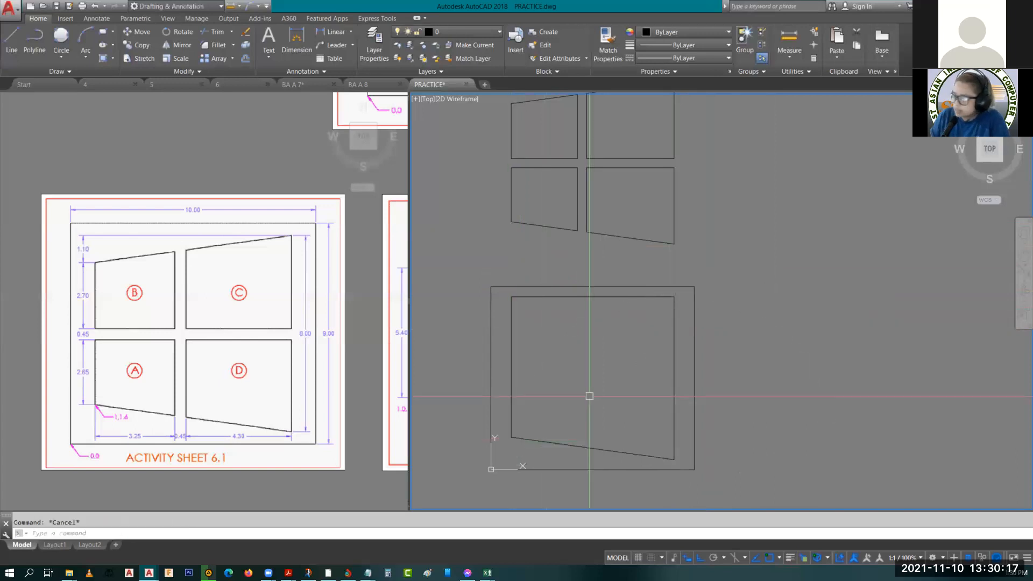
- Offset the outline's right 8-unit vertical line 4.3 inward, using the Through option
{"action": "left_click", "coordinate": [674, 353]}
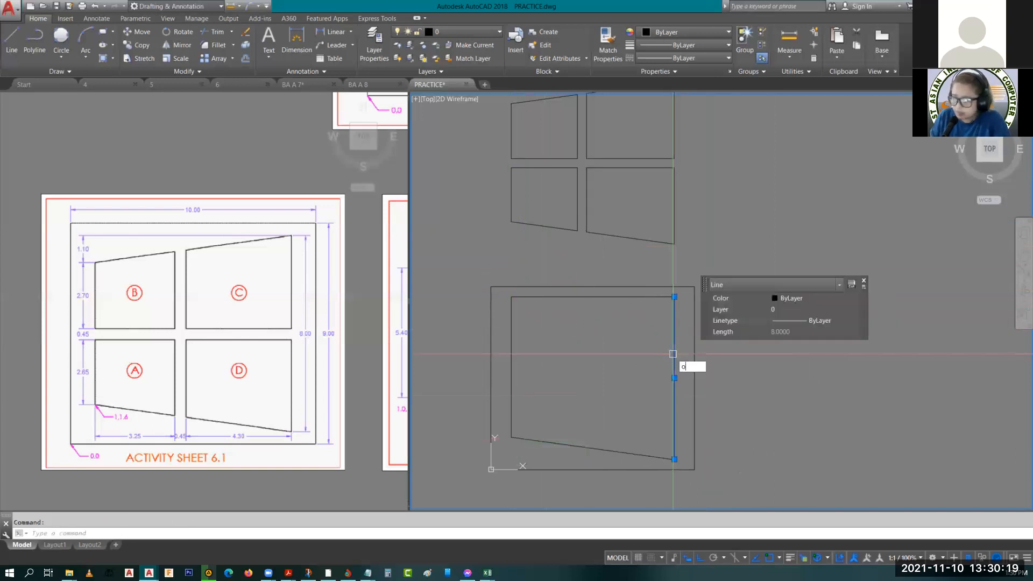
{"action": "type", "text": "o"}
{"action": "key", "text": "Return"}
{"action": "type", "text": "t"}
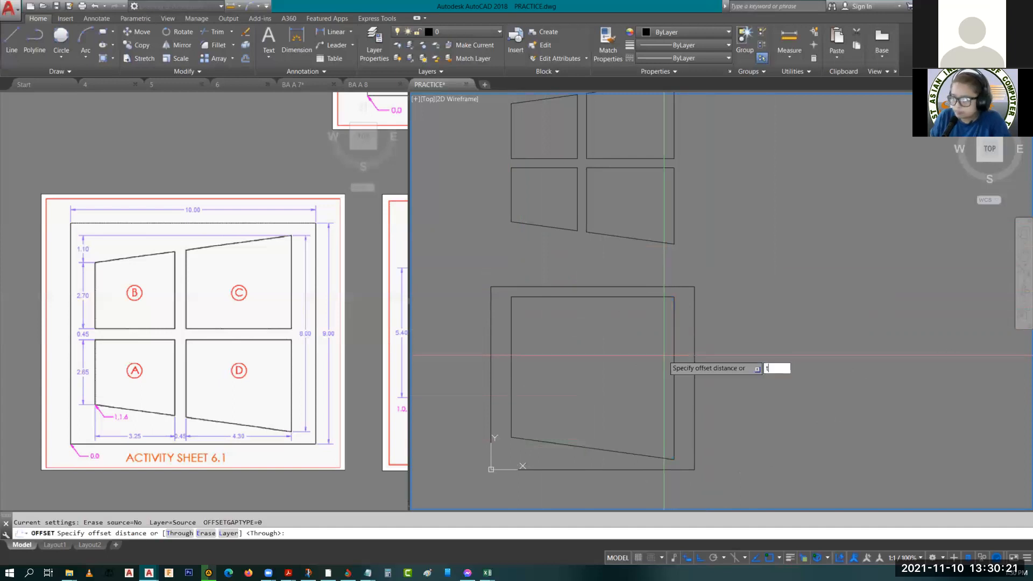
{"action": "key", "text": "Return"}
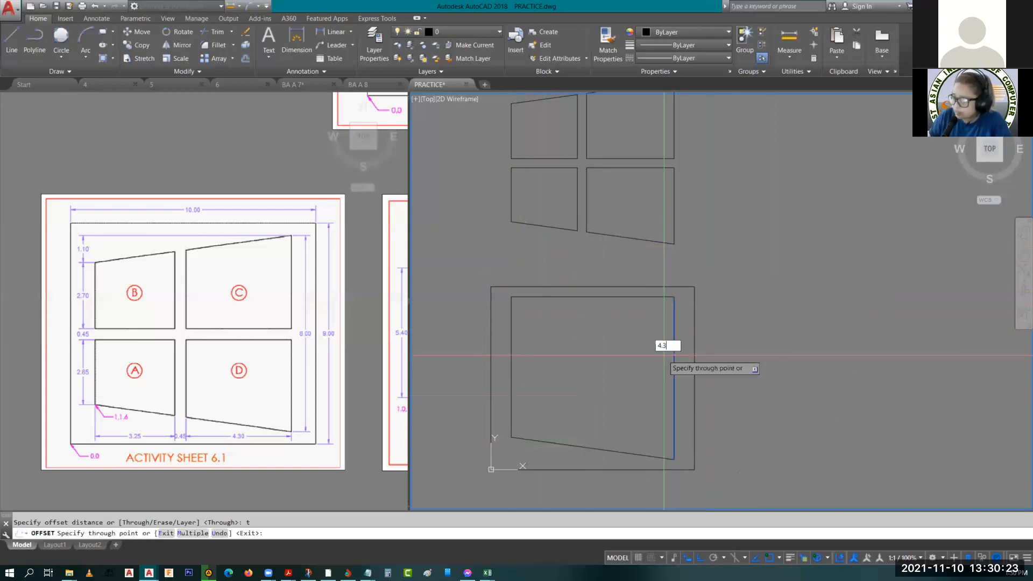
{"action": "left_click", "coordinate": [664, 355]}
{"action": "type", "text": "4.3"}
{"action": "key", "text": "Return"}
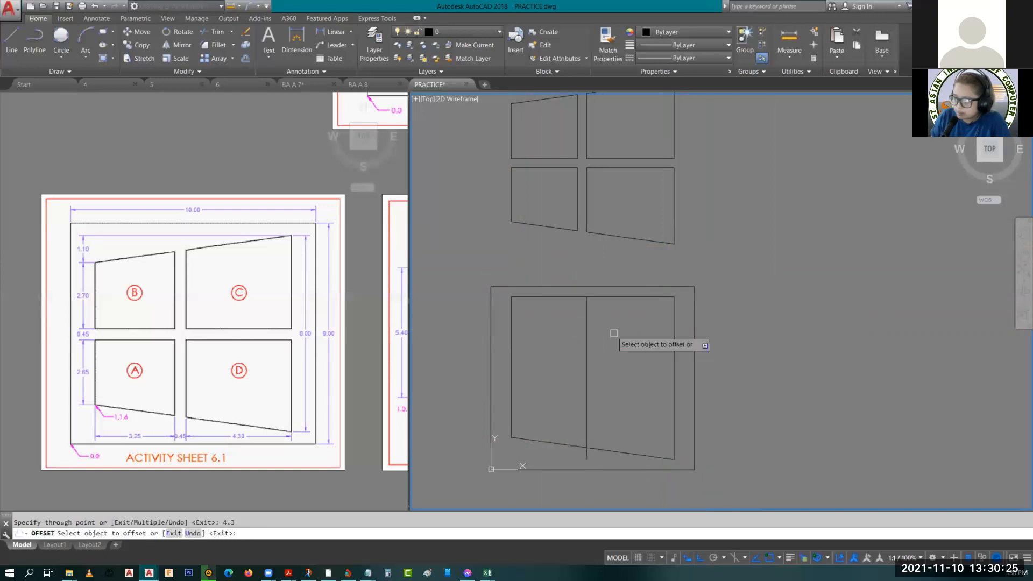
- Offset the new inner vertical line 0.45 toward the outline's left side
{"action": "left_click", "coordinate": [587, 336]}
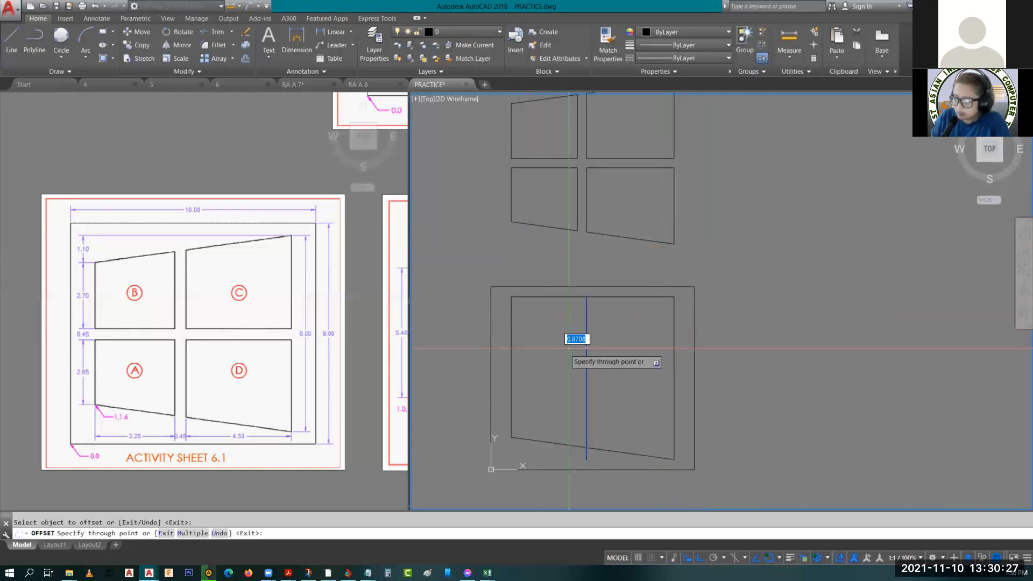
{"action": "type", "text": ".45"}
{"action": "key", "text": "Return"}
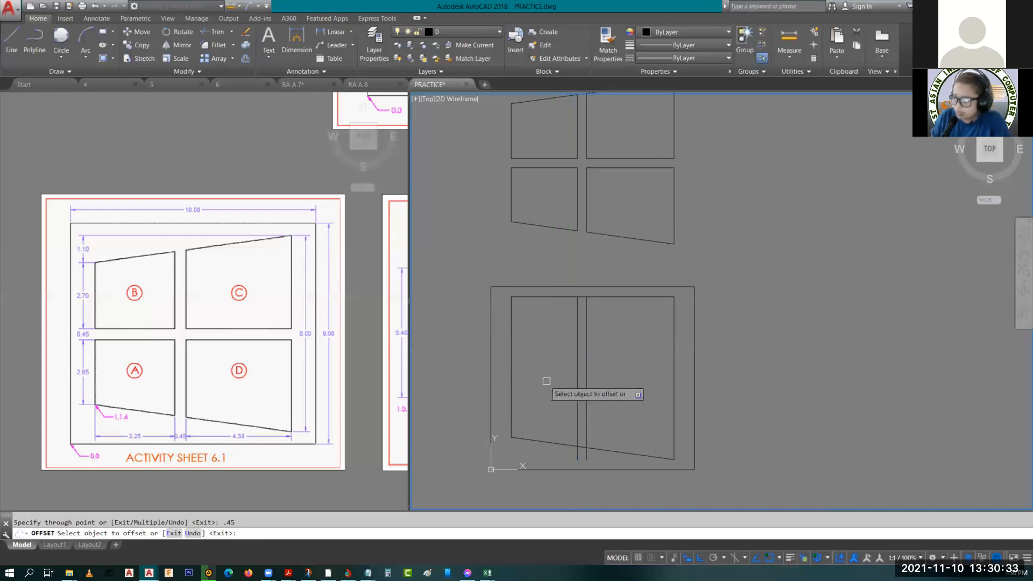
{"action": "key", "text": "Return"}
- Draw a horizontal line from the upper end of the left side's 2.65 segment across to the right vertical line
{"action": "scroll", "coordinate": [583, 389], "scroll_direction": "up", "scroll_amount": 2}
{"action": "type", "text": "l"}
{"action": "key", "text": "Return"}
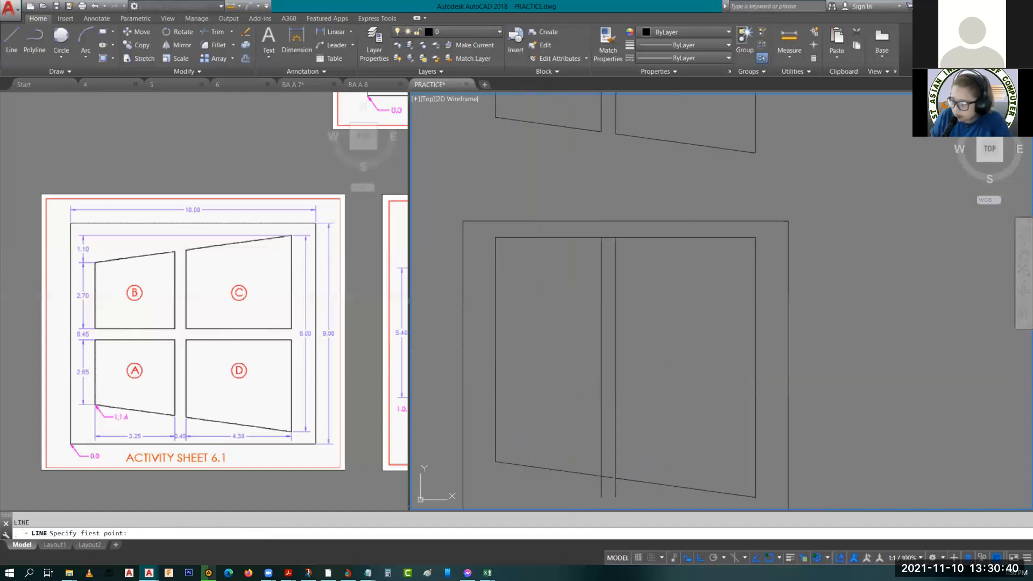
{"action": "type", "text": "end"}
{"action": "key", "text": "Return"}
{"action": "left_click", "coordinate": [495, 382]}
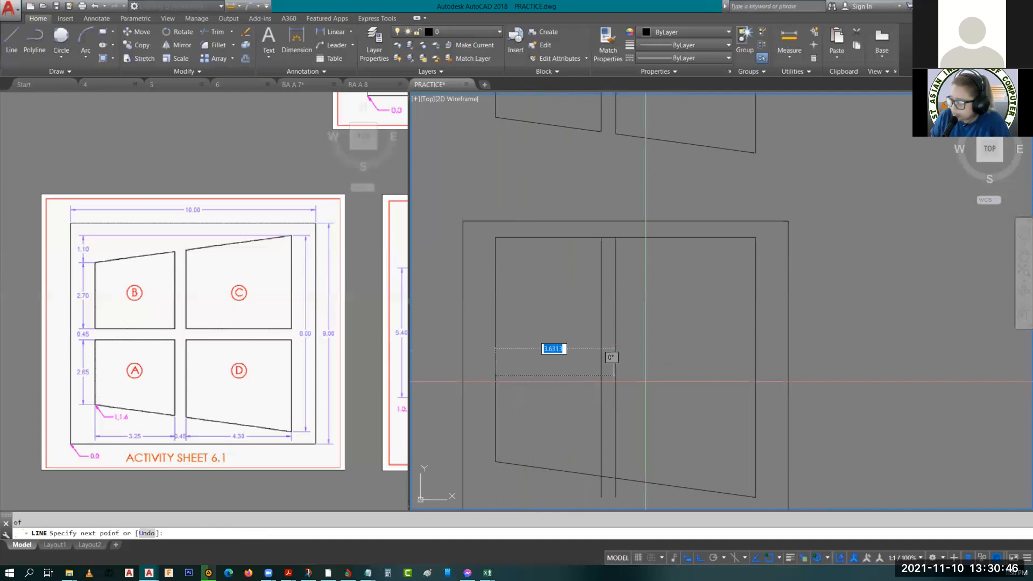
{"action": "left_click", "coordinate": [755, 376]}
{"action": "key", "text": "Escape"}
- Offset the horizontal line across the outline upward by 0.45
{"action": "type", "text": "o"}
{"action": "key", "text": "Return"}
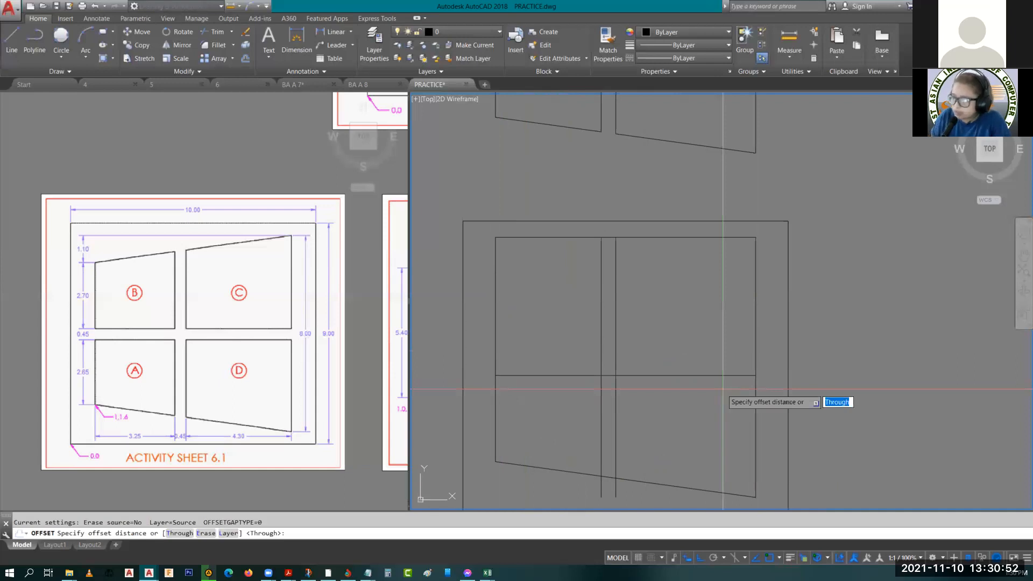
{"action": "type", "text": ".45"}
{"action": "key", "text": "Return"}
{"action": "left_click", "coordinate": [713, 375]}
{"action": "left_click", "coordinate": [712, 355]}
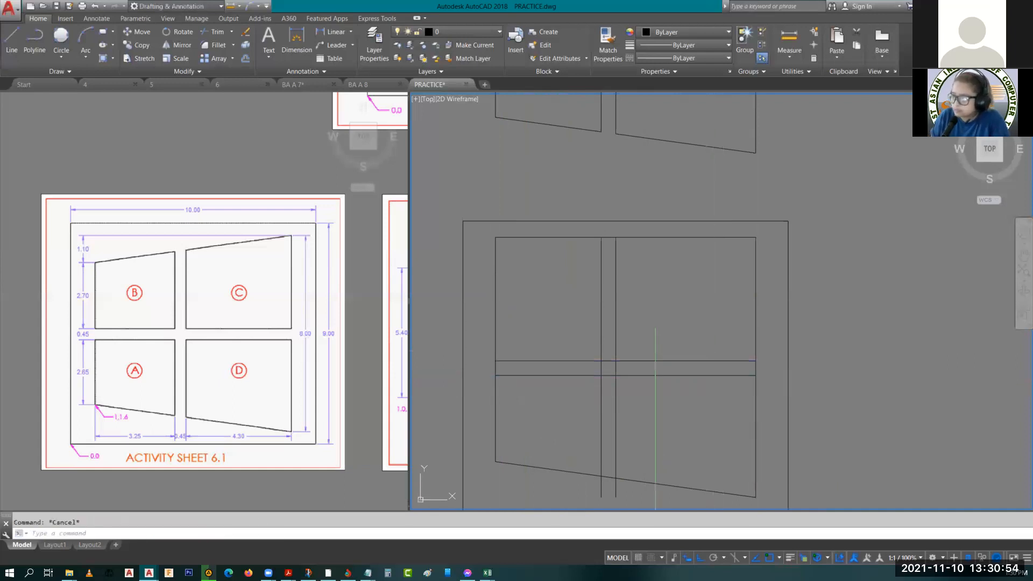
{"action": "key", "text": "Escape"}
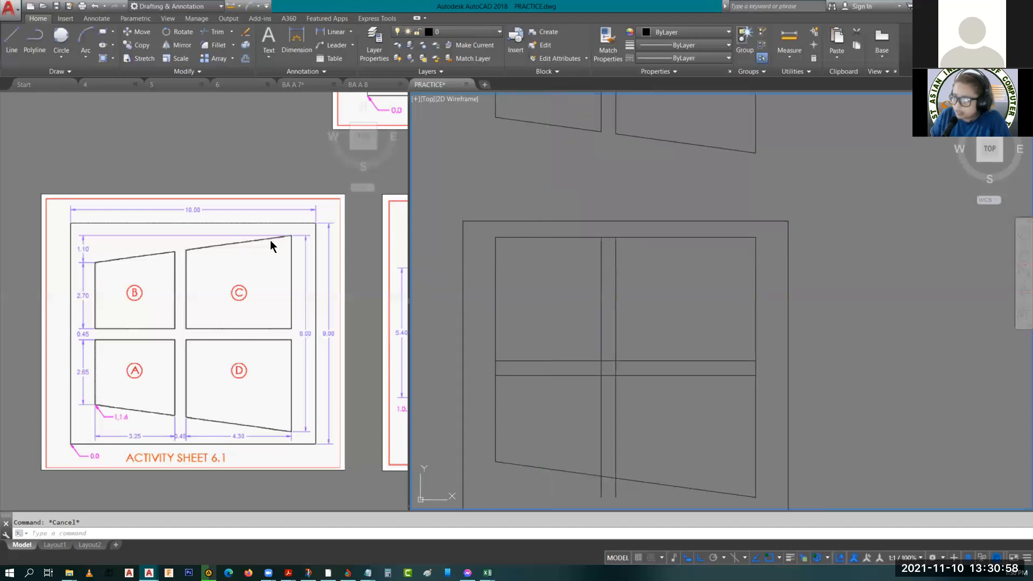
- Draw the slanted upper edge from the lower end of the left side's 1.10 segment to the outline's upper-right corner
{"action": "type", "text": "l"}
{"action": "key", "text": "Return"}
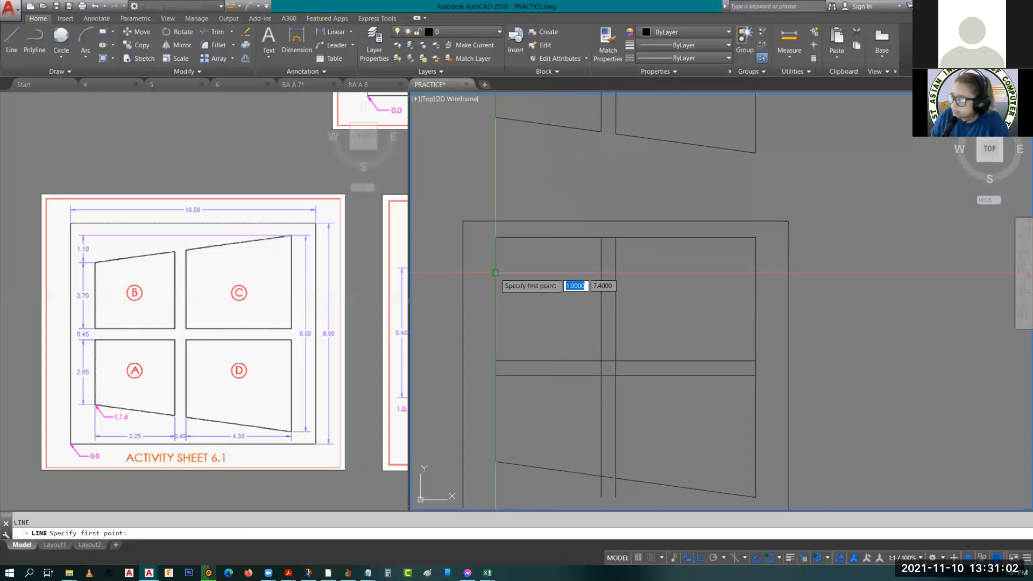
{"action": "left_click", "coordinate": [495, 237]}
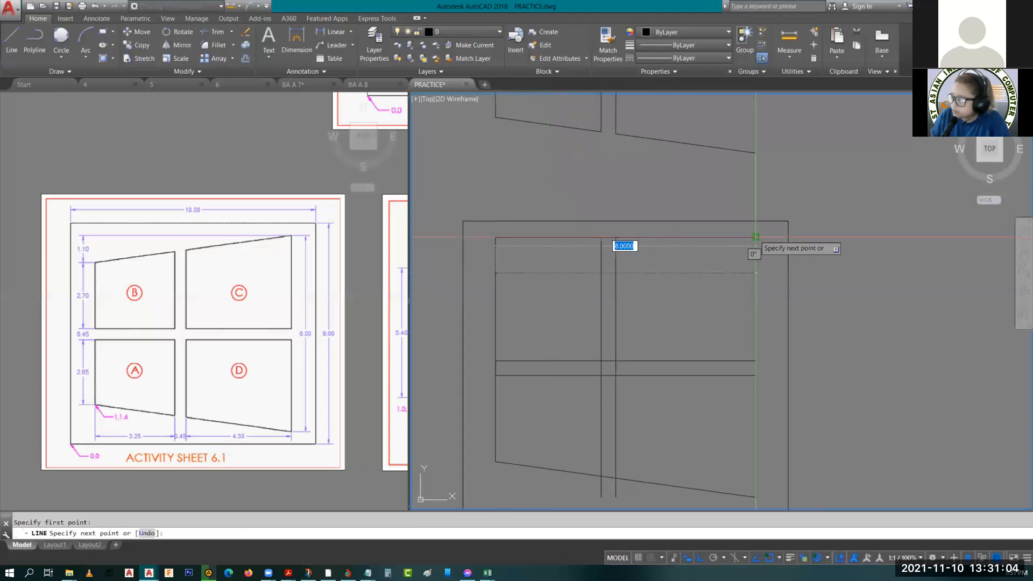
{"action": "left_click", "coordinate": [755, 237]}
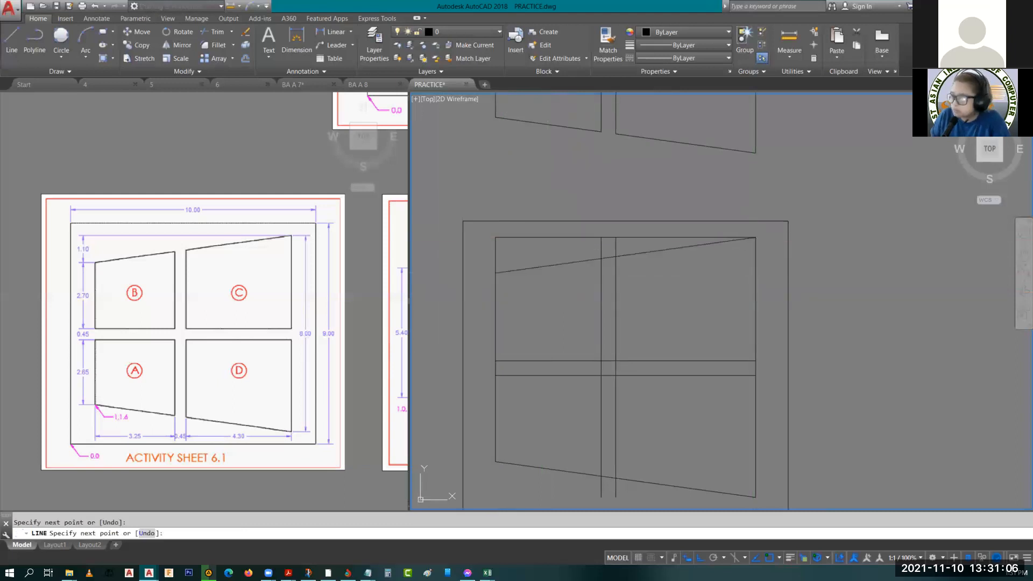
{"action": "key", "text": "Escape"}
- Trim the upper slanted edge in the central gap, the vertical overhangs above it, and the lines crossing where the gaps meet
{"action": "type", "text": "tr"}
{"action": "key", "text": "Return"}
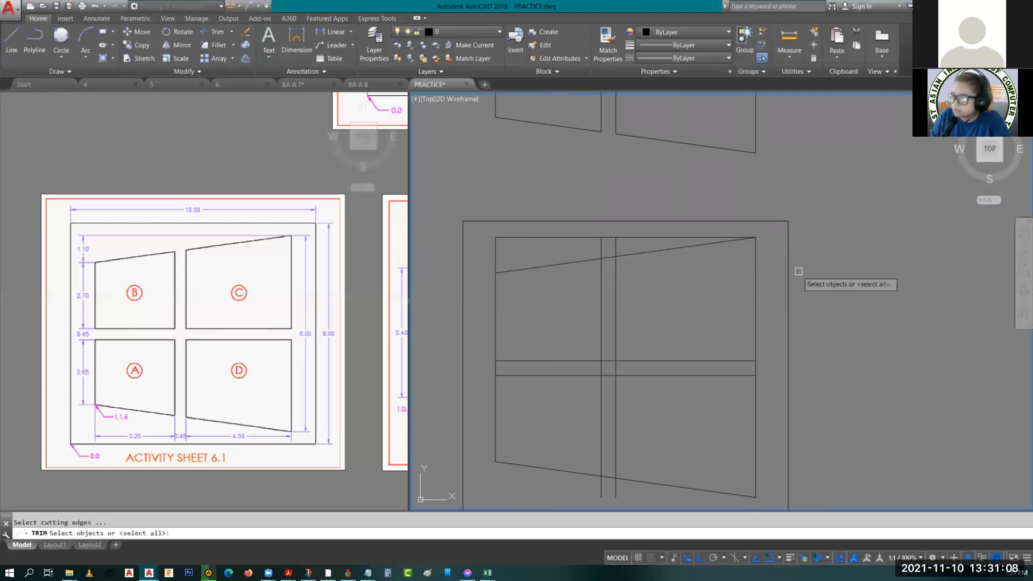
{"action": "key", "text": "Return"}
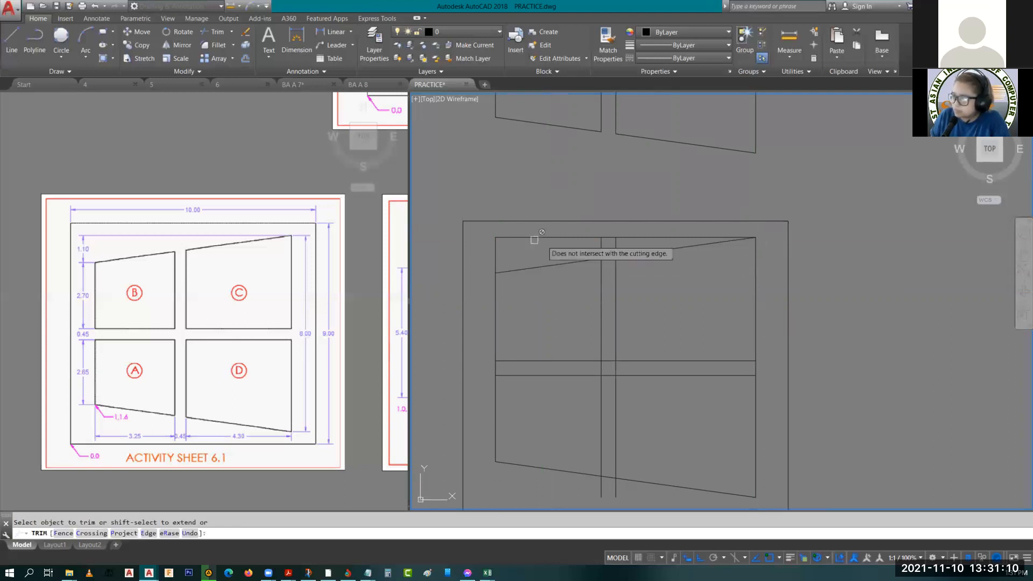
{"action": "left_click", "coordinate": [608, 257]}
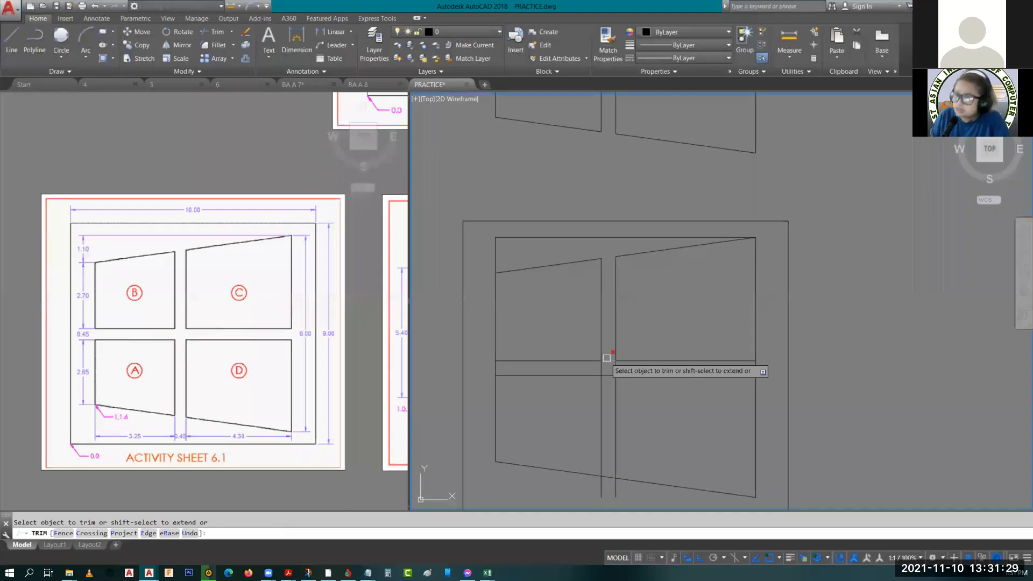
{"action": "scroll", "coordinate": [608, 380], "scroll_direction": "up", "scroll_amount": 4}
{"action": "left_click", "coordinate": [602, 318]}
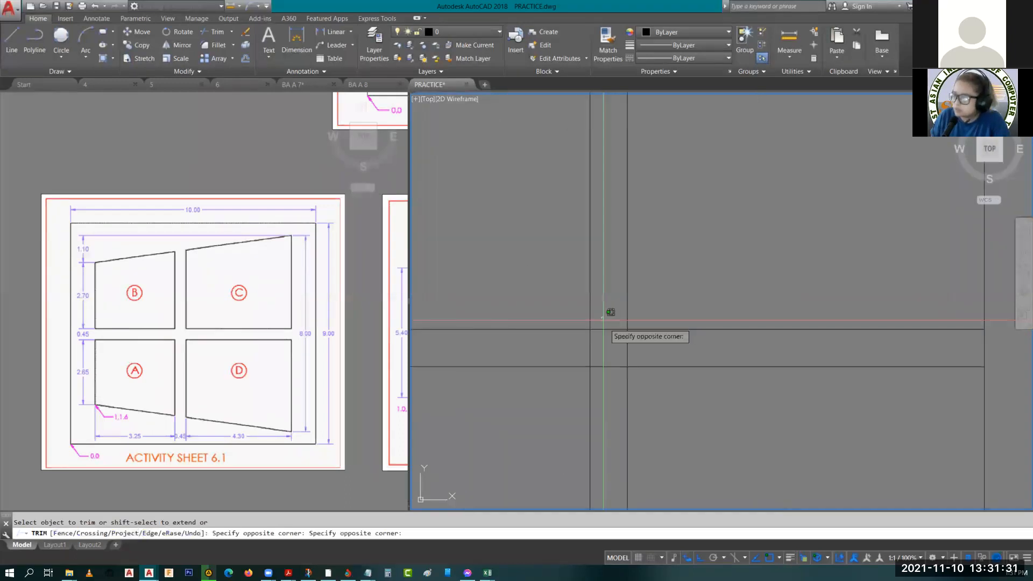
{"action": "left_click", "coordinate": [603, 387]}
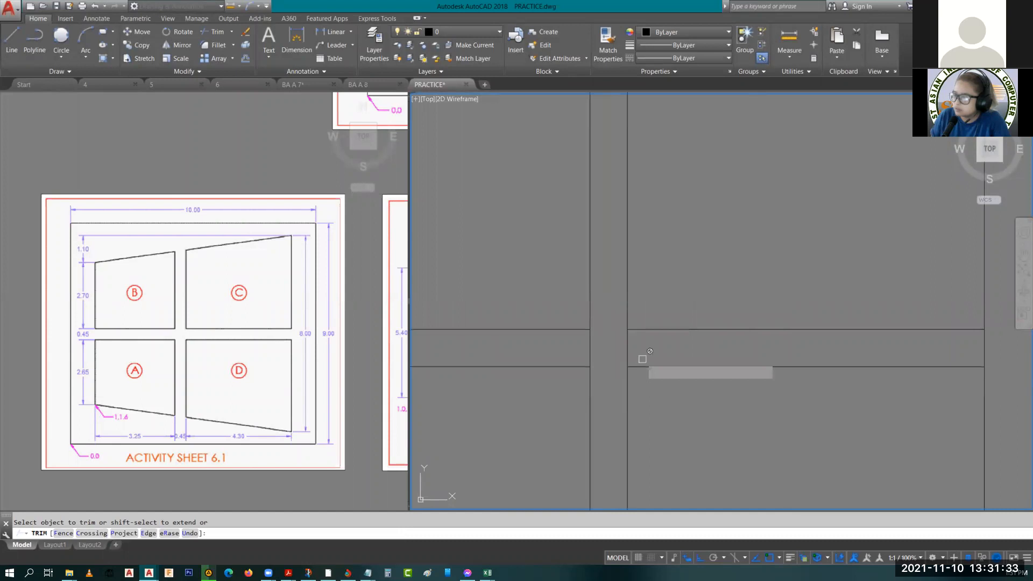
- Trim the lower slanted edge between the two inner vertical lines and remove the vertical overhangs below shapes A and D
{"action": "scroll", "coordinate": [778, 354], "scroll_direction": "down", "scroll_amount": 3}
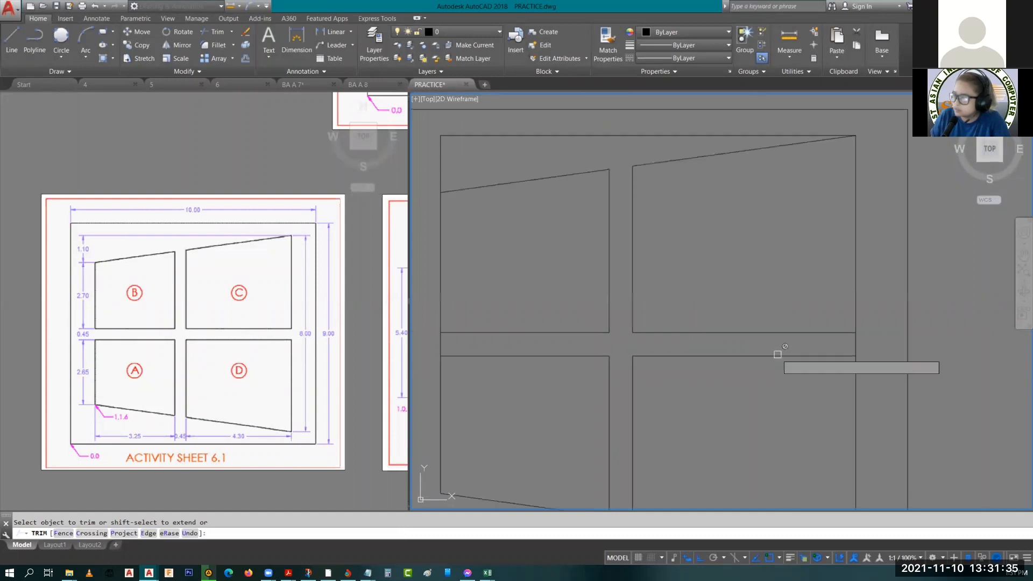
{"action": "middle_click_drag", "start_coordinate": [680, 476], "coordinate": [680, 393]}
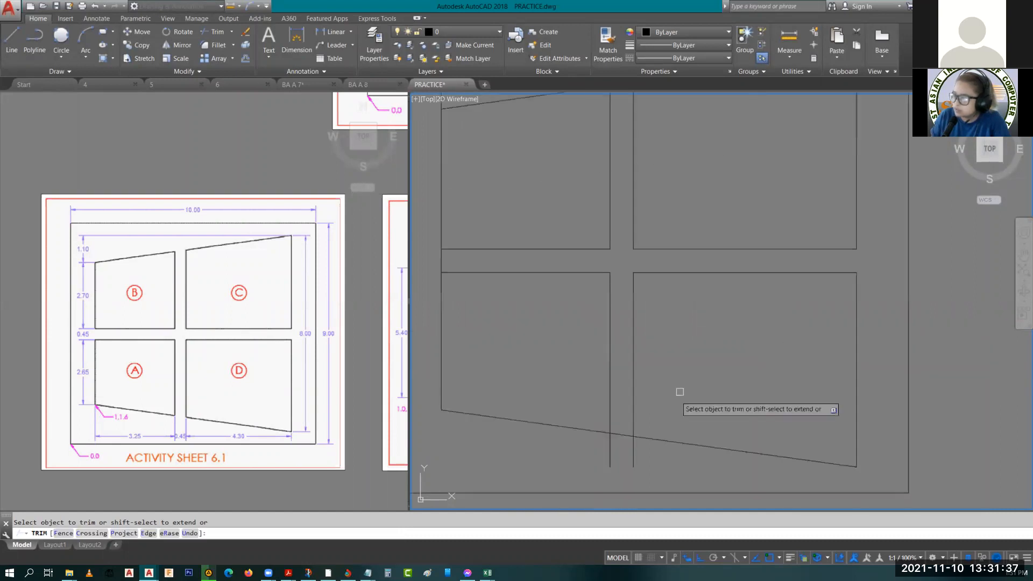
{"action": "left_click", "coordinate": [622, 437]}
{"action": "left_click", "coordinate": [662, 474]}
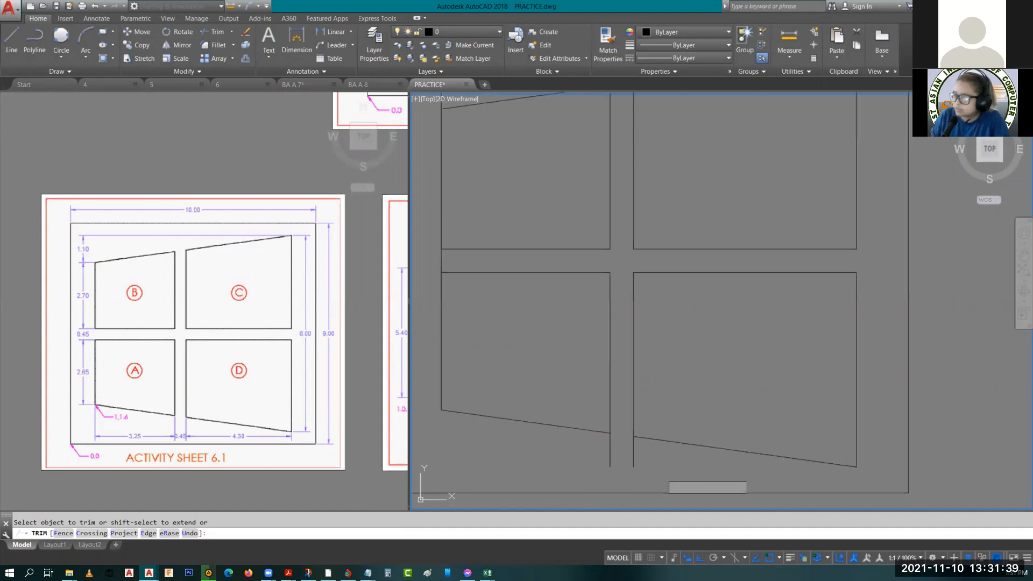
{"action": "left_click", "coordinate": [600, 448]}
{"action": "middle_click_drag", "start_coordinate": [597, 259], "coordinate": [621, 402]}
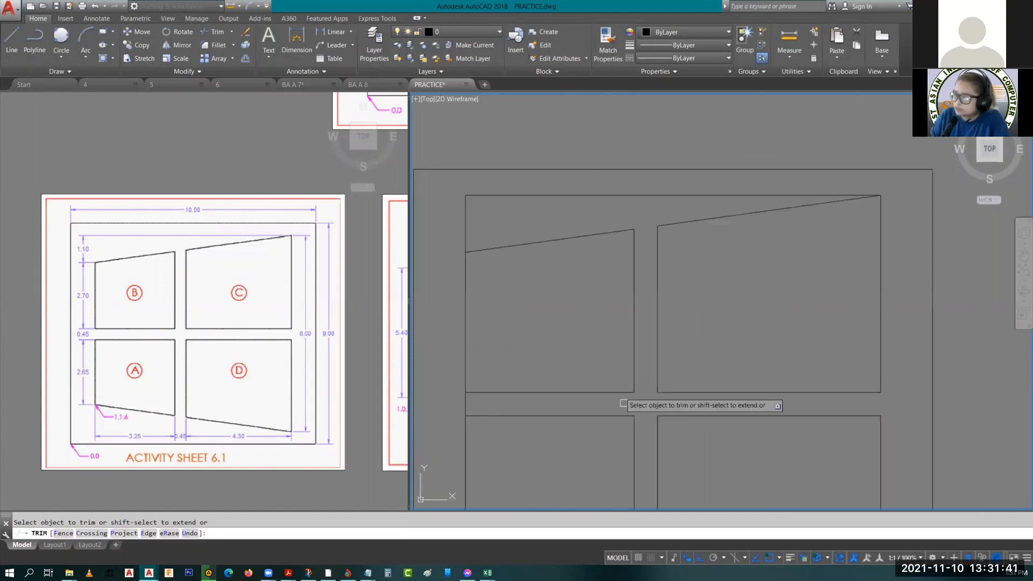
{"action": "key", "text": "Escape"}
{"action": "key", "text": "Escape"}
- Erase the leftover outline segments above shapes B and C, including the remaining pieces of the horizontal top line
{"action": "left_click", "coordinate": [493, 220]}
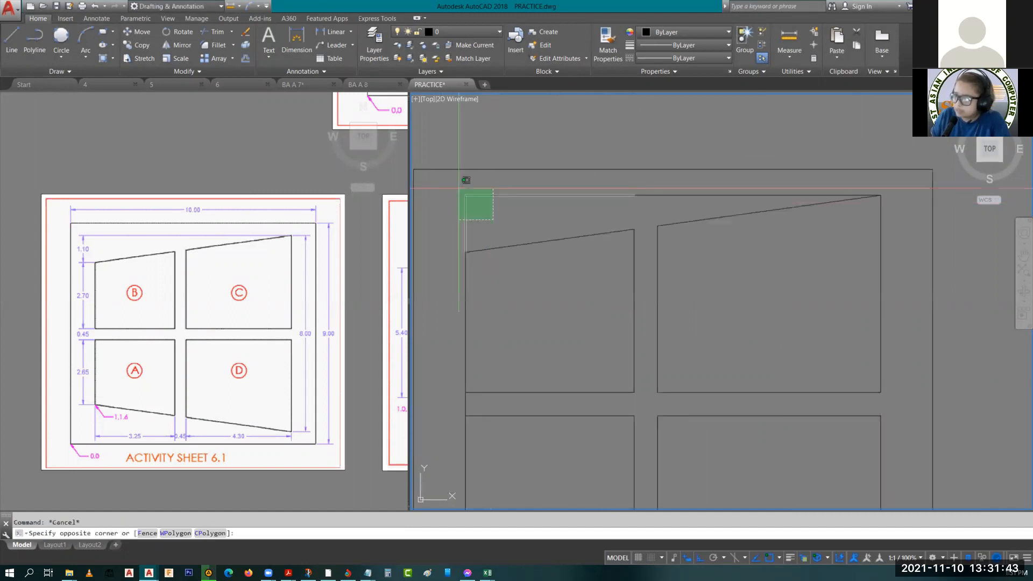
{"action": "left_click", "coordinate": [459, 189]}
{"action": "key", "text": "Delete"}
{"action": "scroll", "coordinate": [663, 365], "scroll_direction": "down", "scroll_amount": 4}
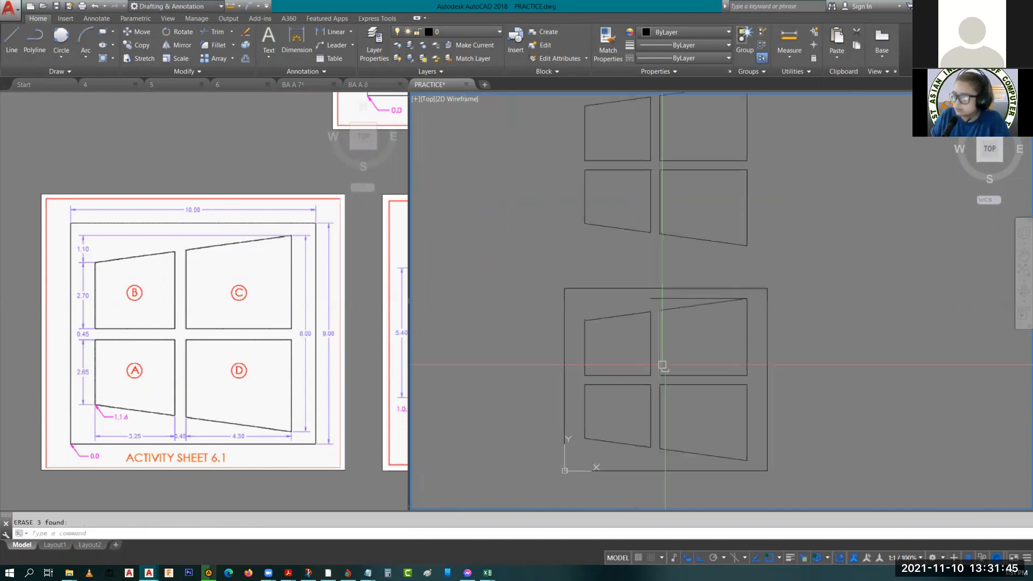
{"action": "left_click", "coordinate": [663, 299]}
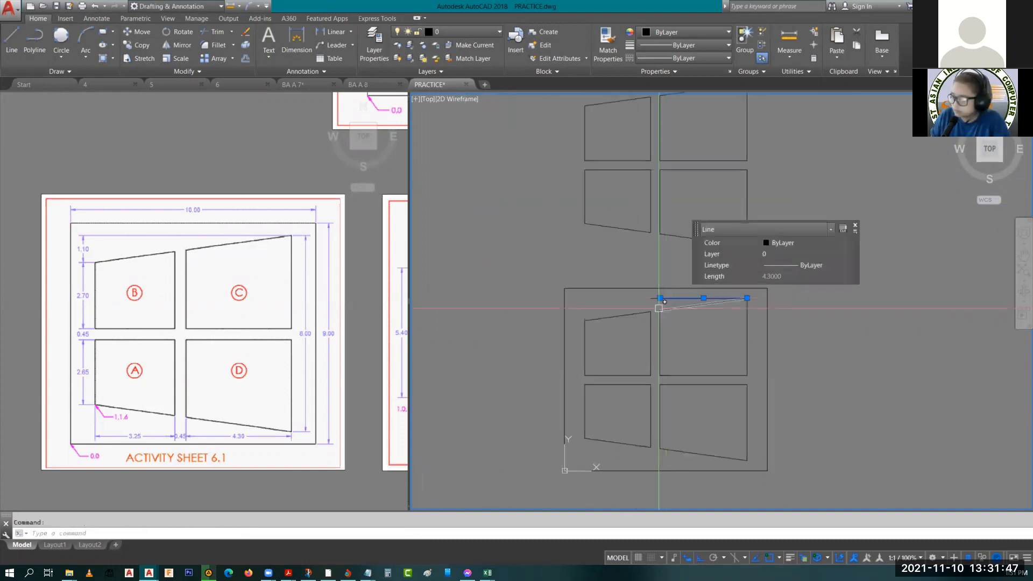
{"action": "scroll", "coordinate": [659, 309], "scroll_direction": "up", "scroll_amount": 2}
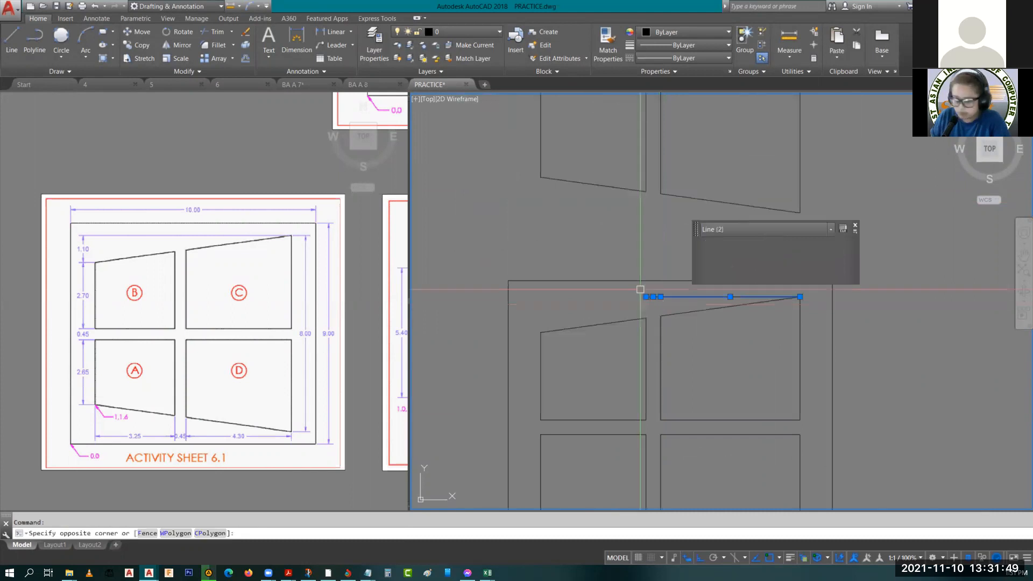
{"action": "key", "text": "Delete"}
{"action": "scroll", "coordinate": [662, 318], "scroll_direction": "down", "scroll_amount": 2}
{"action": "middle_click_drag", "start_coordinate": [624, 305], "coordinate": [581, 312]}
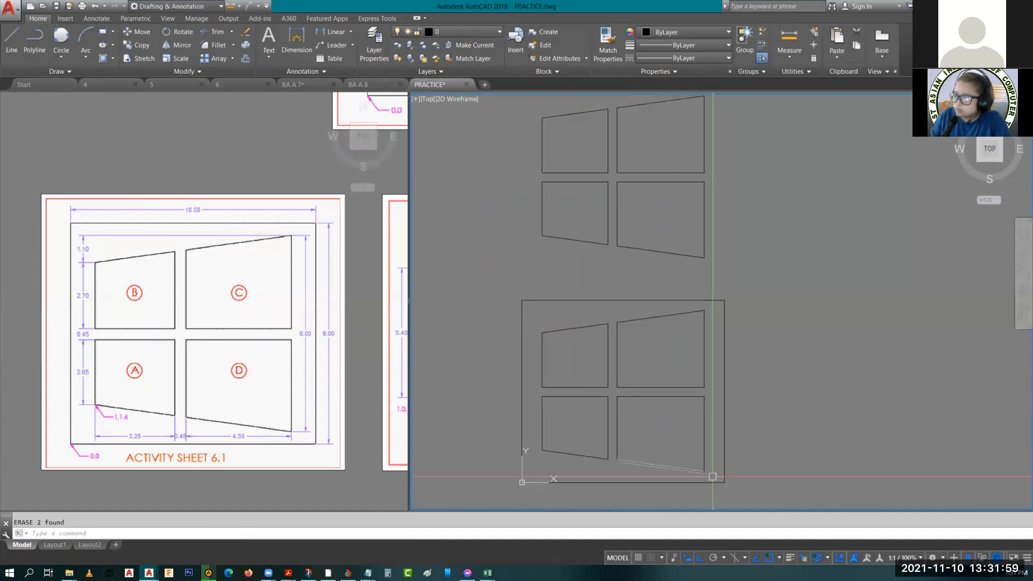
- Move both window-shape drawings and the surrounding rectangle off the origin to beside the circle drawing, with Ortho off
{"action": "middle_click_drag", "start_coordinate": [617, 195], "coordinate": [619, 203]}
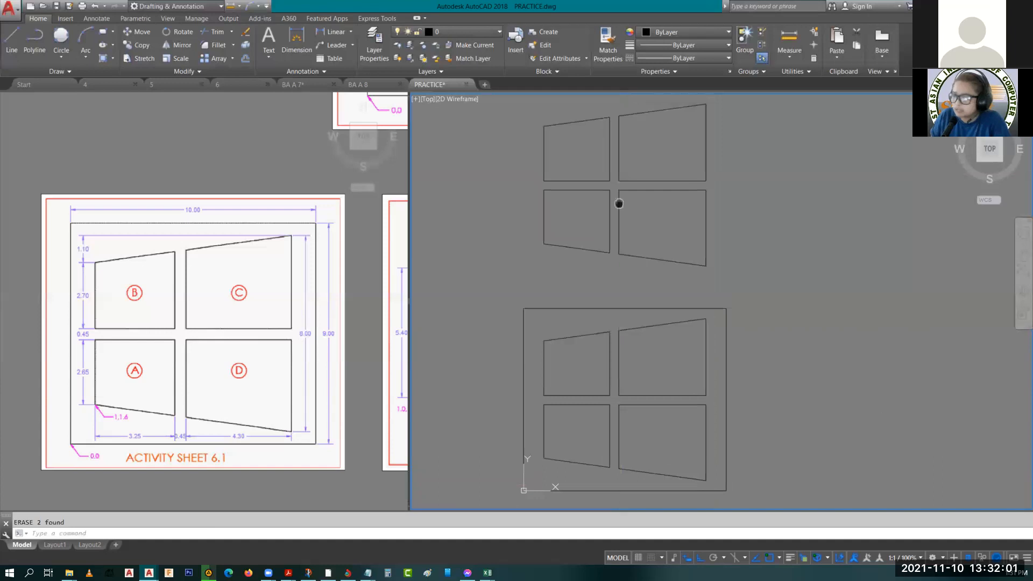
{"action": "scroll", "coordinate": [619, 204], "scroll_direction": "down", "scroll_amount": 4}
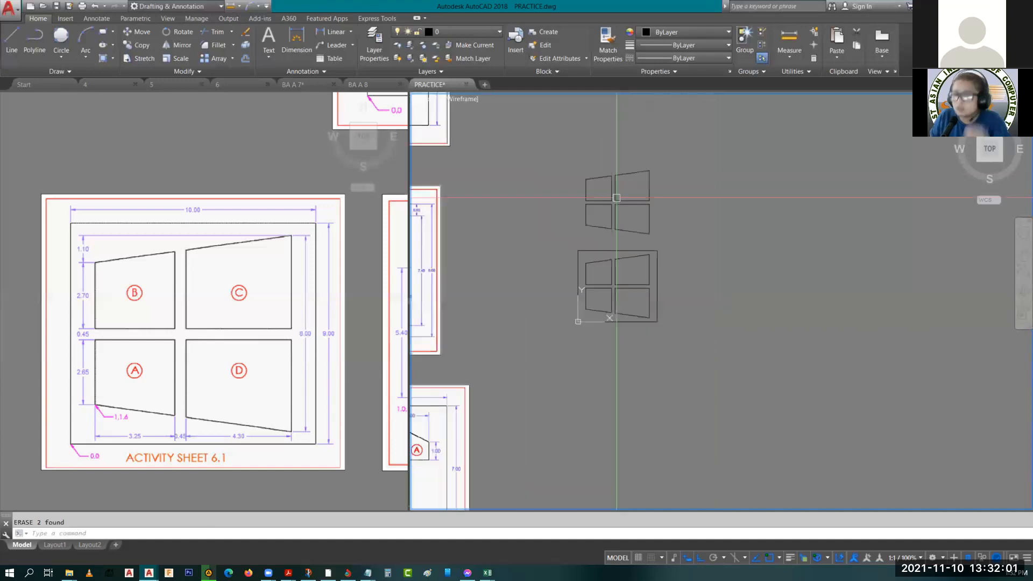
{"action": "left_click", "coordinate": [559, 141]}
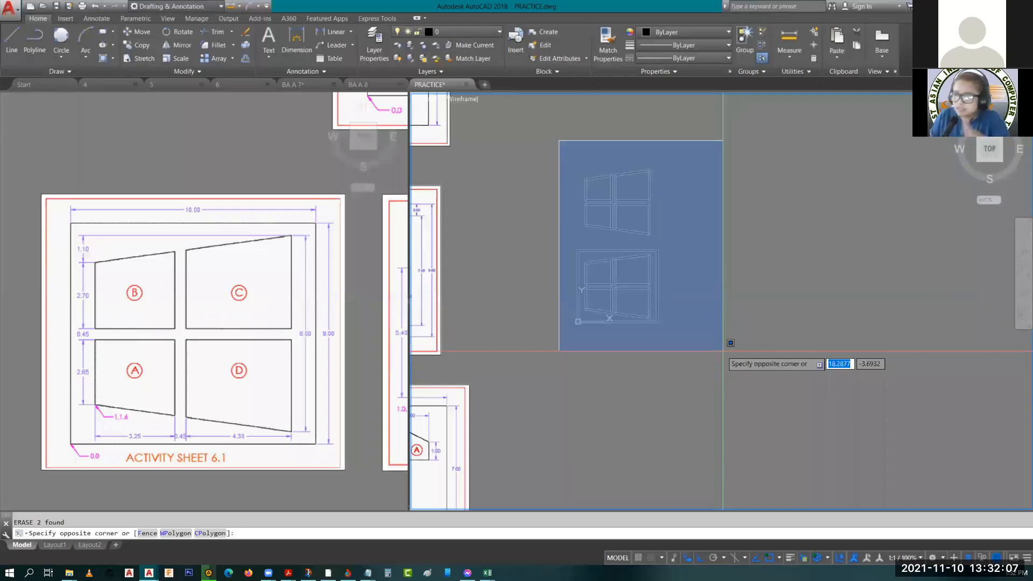
{"action": "left_click", "coordinate": [723, 351]}
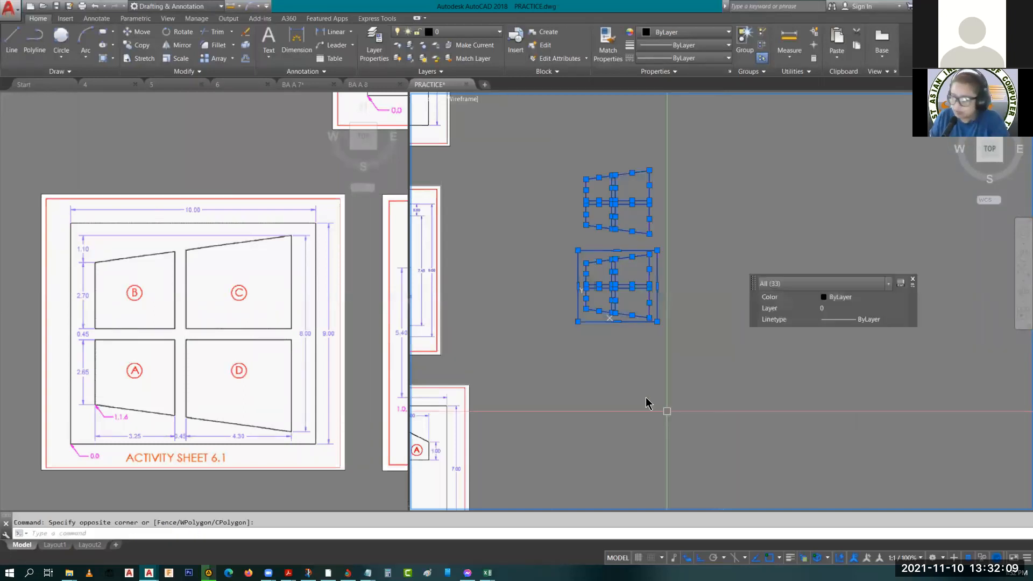
{"action": "type", "text": "M"}
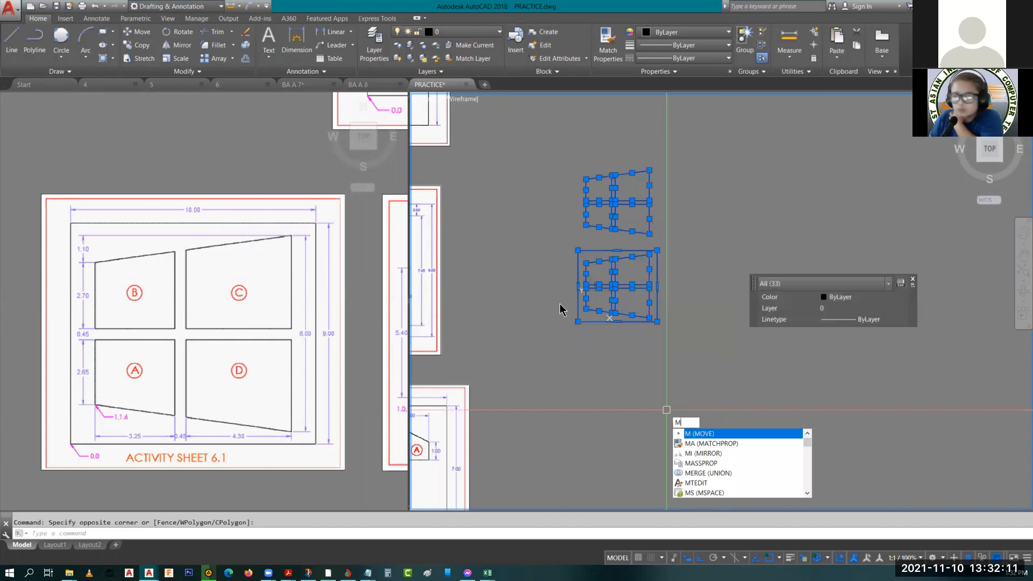
{"action": "key", "text": "Return"}
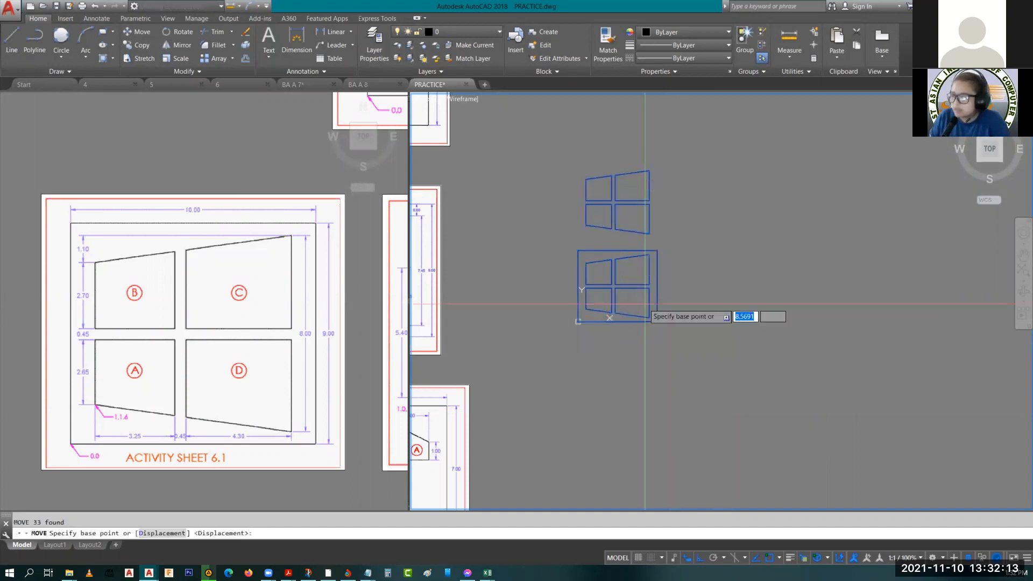
{"action": "left_click", "coordinate": [630, 322]}
{"action": "scroll", "coordinate": [630, 322], "scroll_direction": "down", "scroll_amount": 5}
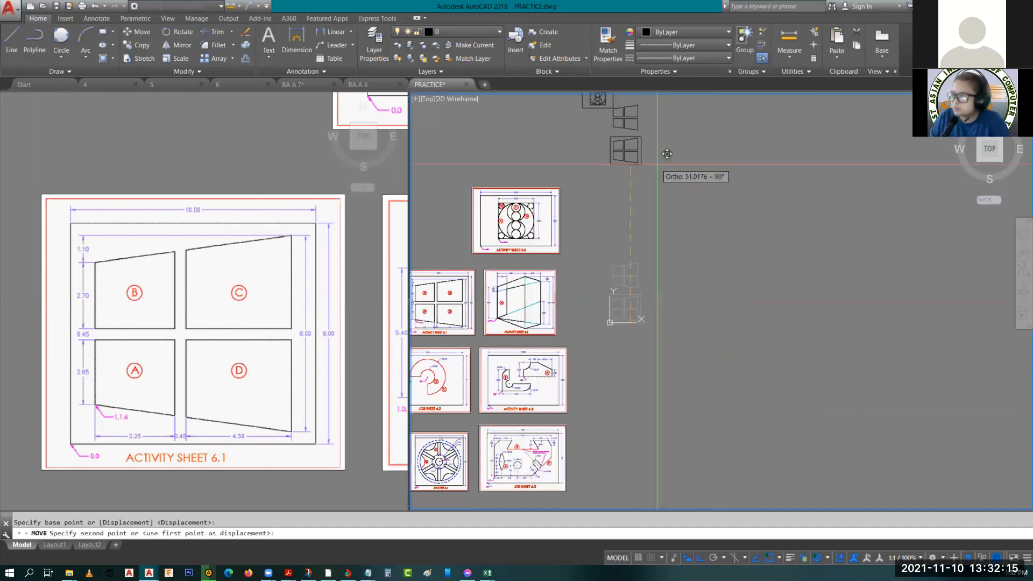
{"action": "middle_click_drag", "start_coordinate": [615, 132], "coordinate": [612, 276]}
{"action": "key", "text": "F8"}
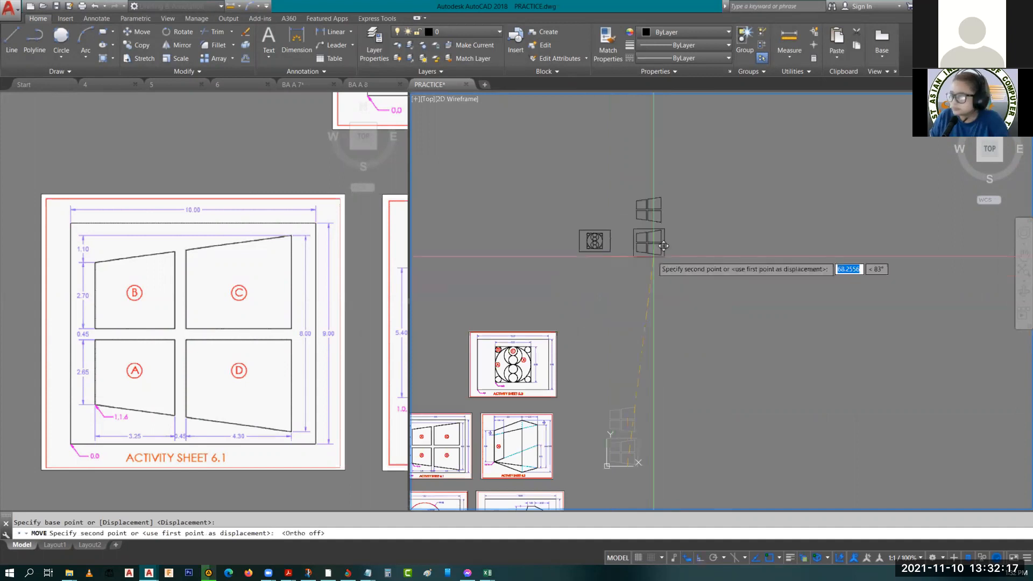
{"action": "left_click", "coordinate": [646, 269]}
{"action": "key", "text": "Escape"}
{"action": "middle_click_drag", "start_coordinate": [646, 269], "coordinate": [641, 181]}
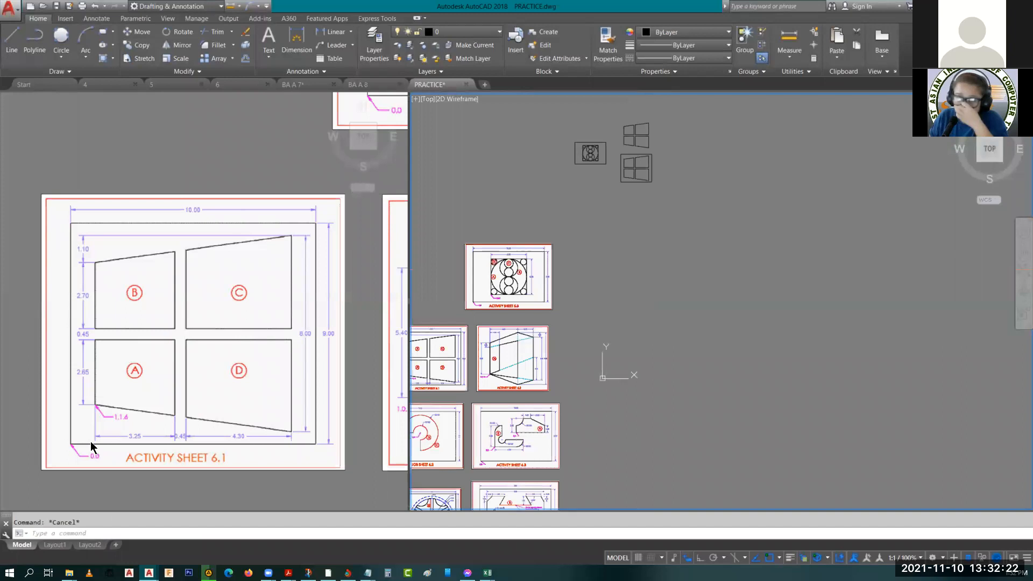
- Bring Activity Sheet 6.2 into view in the reference drawing and an empty area around the origin in PRACTICE
{"action": "left_click", "coordinate": [300, 486]}
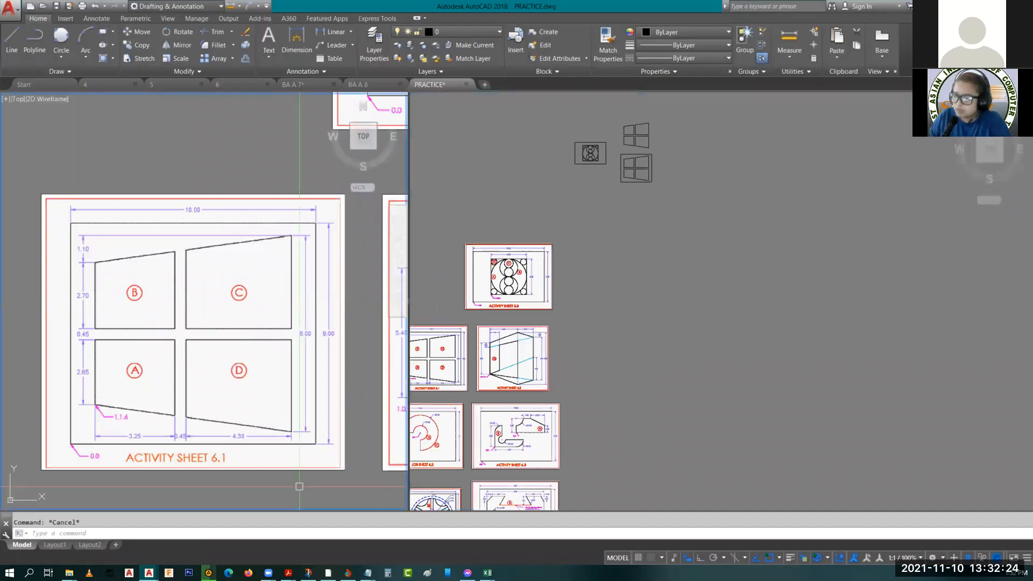
{"action": "middle_click_drag", "start_coordinate": [299, 486], "coordinate": [168, 493]}
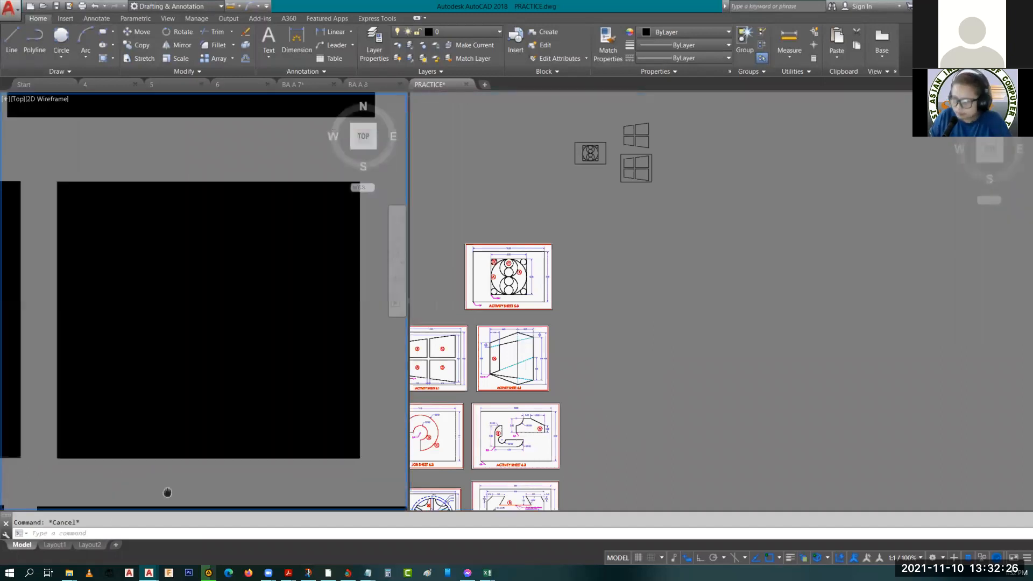
{"action": "middle_click_drag", "start_coordinate": [271, 471], "coordinate": [280, 483]}
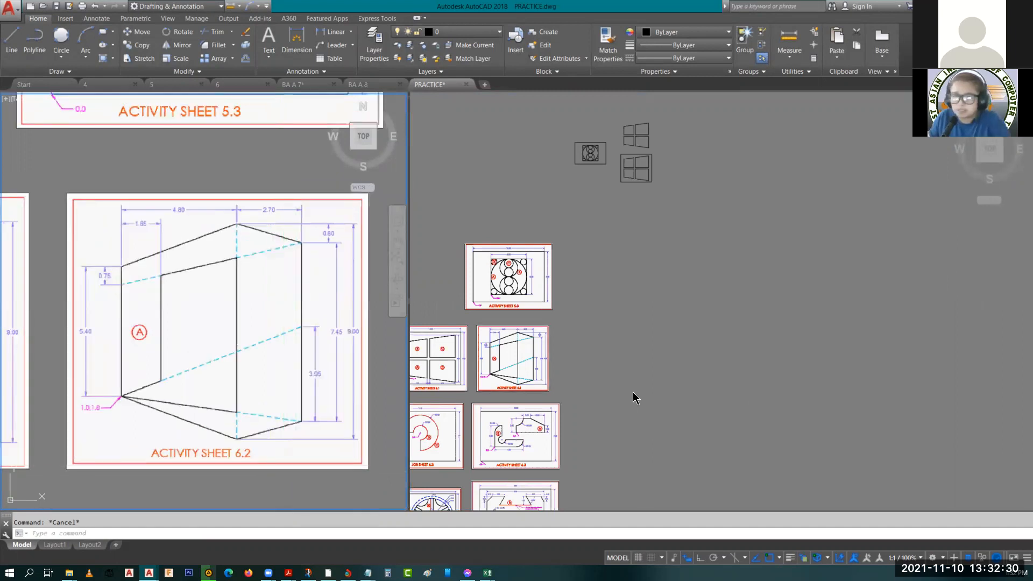
{"action": "left_click", "coordinate": [754, 422]}
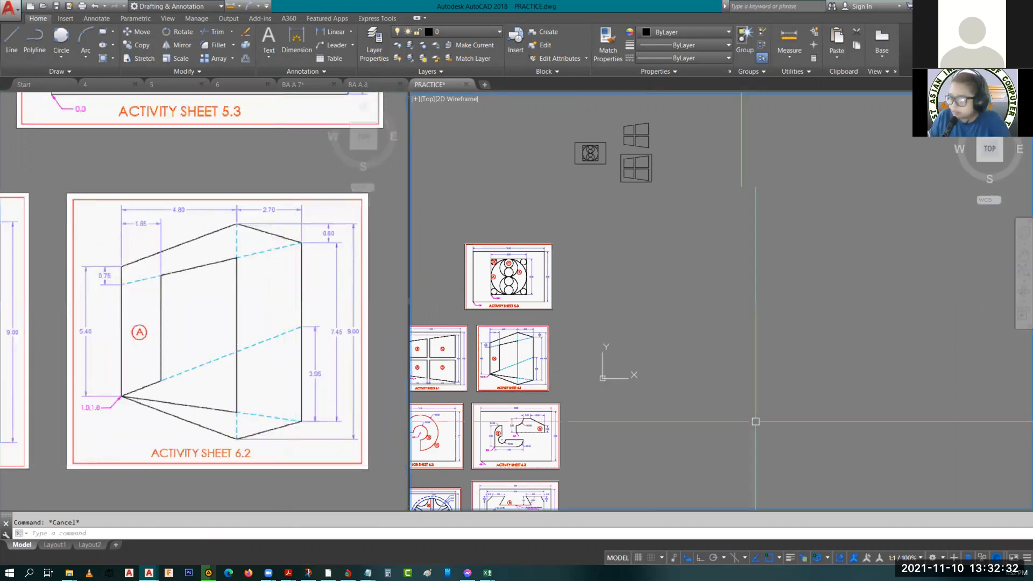
{"action": "scroll", "coordinate": [605, 360], "scroll_direction": "up", "scroll_amount": 2}
{"action": "middle_click_drag", "start_coordinate": [620, 340], "coordinate": [511, 384]}
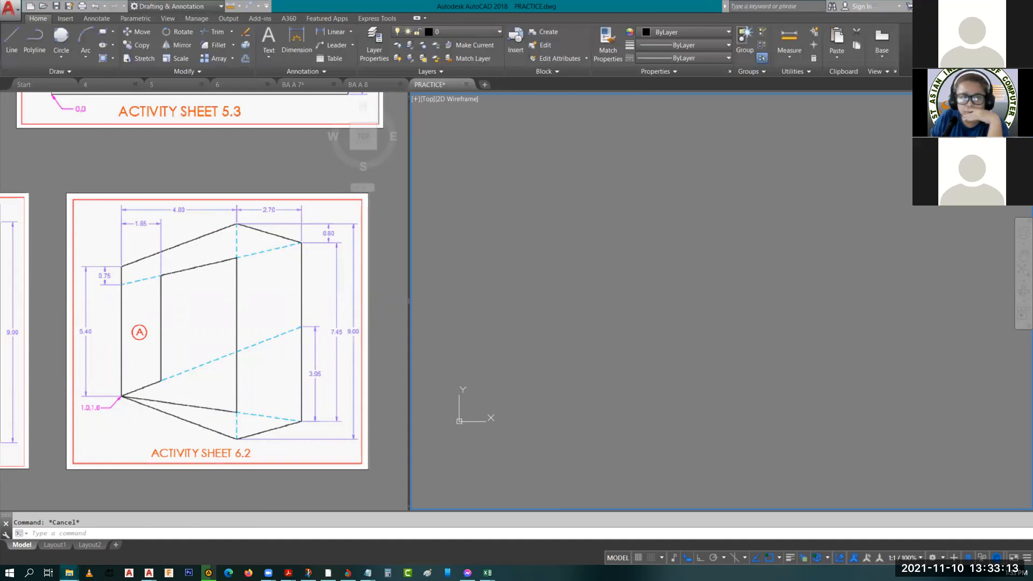
{"action": "key", "text": "alt+Tab"}
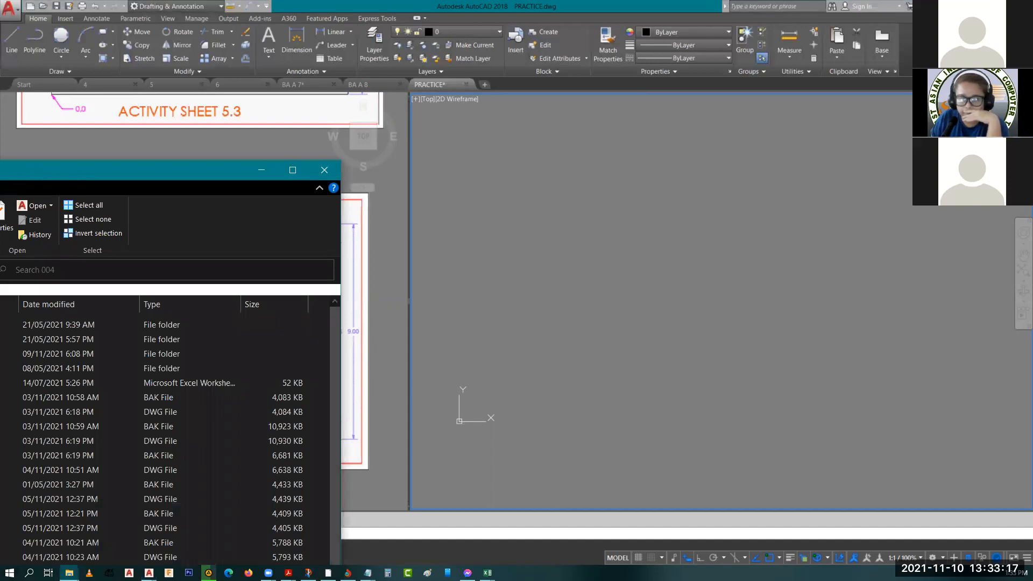
{"action": "key", "text": "alt+Tab"}
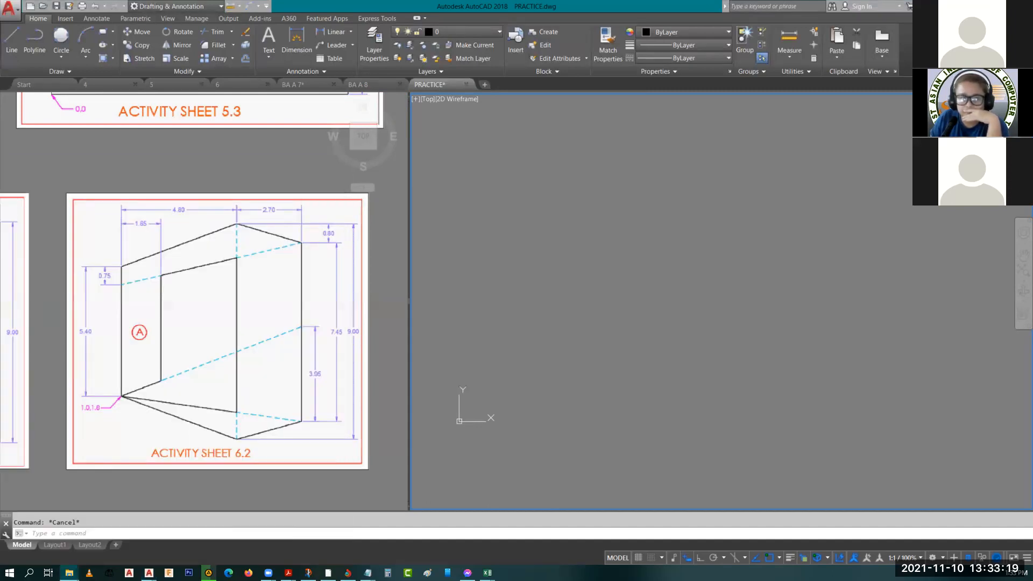
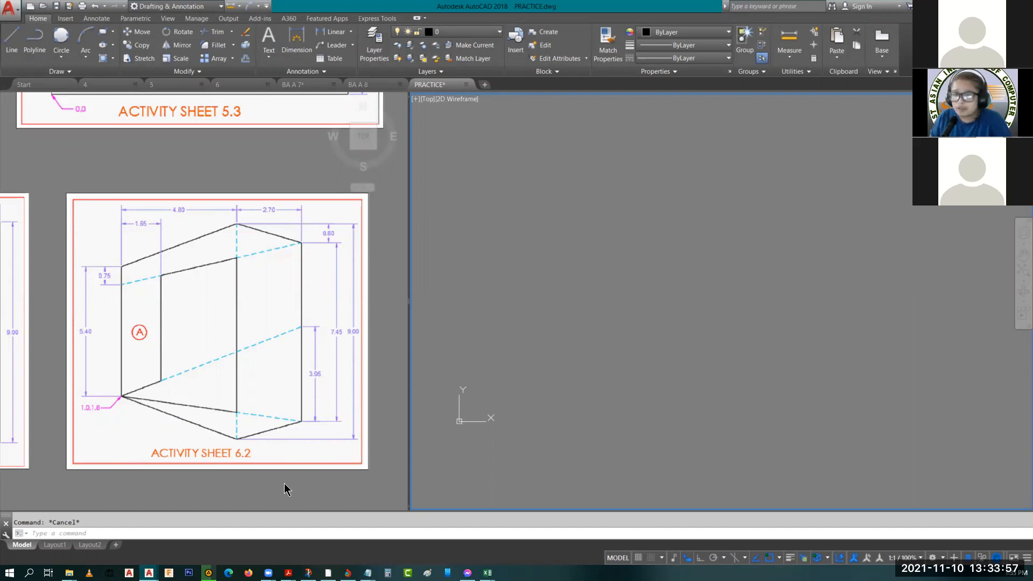
- Paste the copied Activity Sheet 6.2 from the clipboard into an empty area of the reference viewport
{"action": "key", "text": "ctrl+v"}
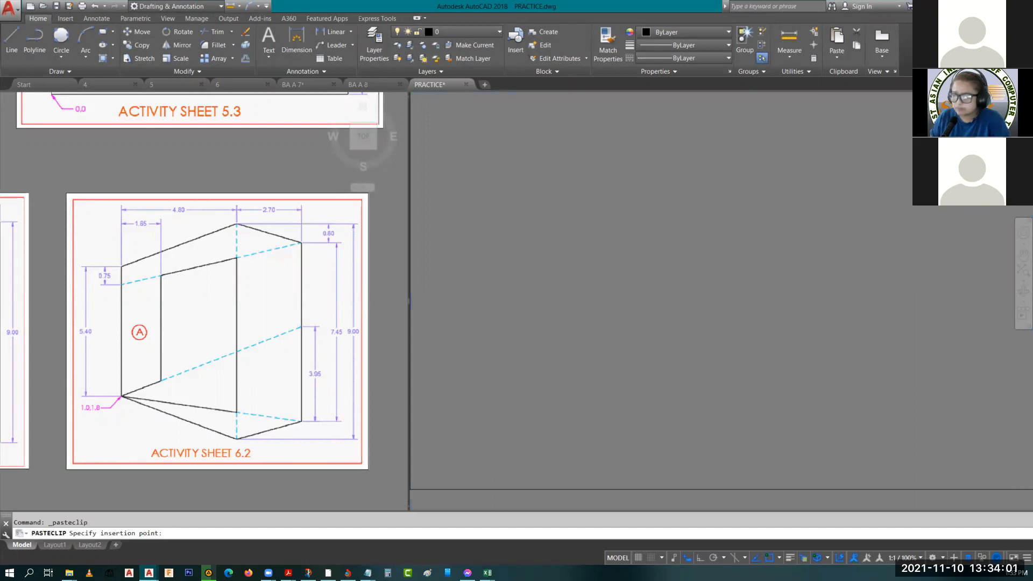
{"action": "key", "text": "Escape"}
{"action": "middle_click_drag", "start_coordinate": [348, 492], "coordinate": [509, 559]}
{"action": "scroll", "coordinate": [241, 462], "scroll_direction": "down", "scroll_amount": 4}
{"action": "key", "text": "ctrl+v"}
{"action": "scroll", "coordinate": [242, 461], "scroll_direction": "down", "scroll_amount": 2}
{"action": "left_click", "coordinate": [69, 193]}
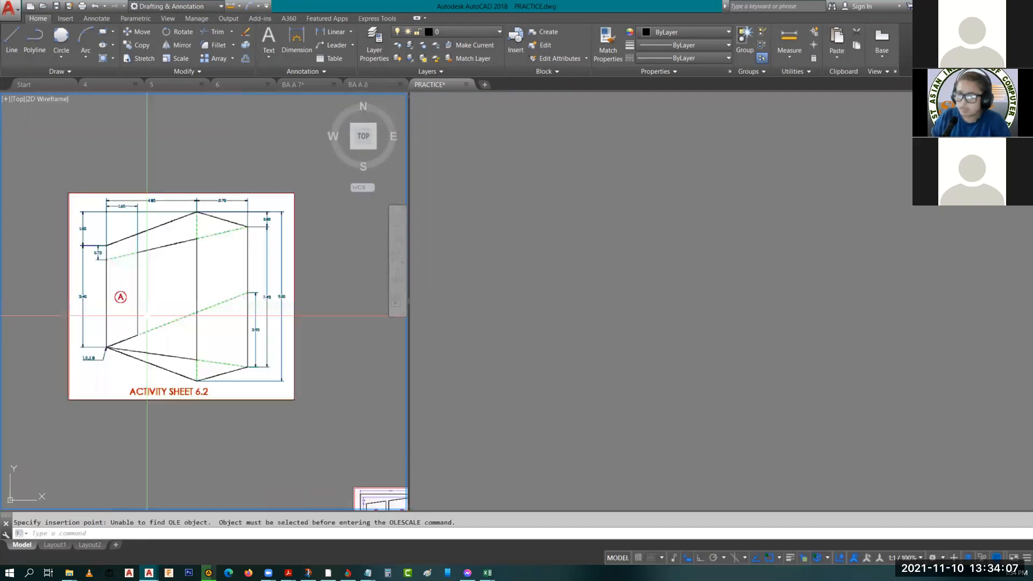
{"action": "scroll", "coordinate": [81, 232], "scroll_direction": "up", "scroll_amount": 4}
{"action": "left_click", "coordinate": [671, 389]}
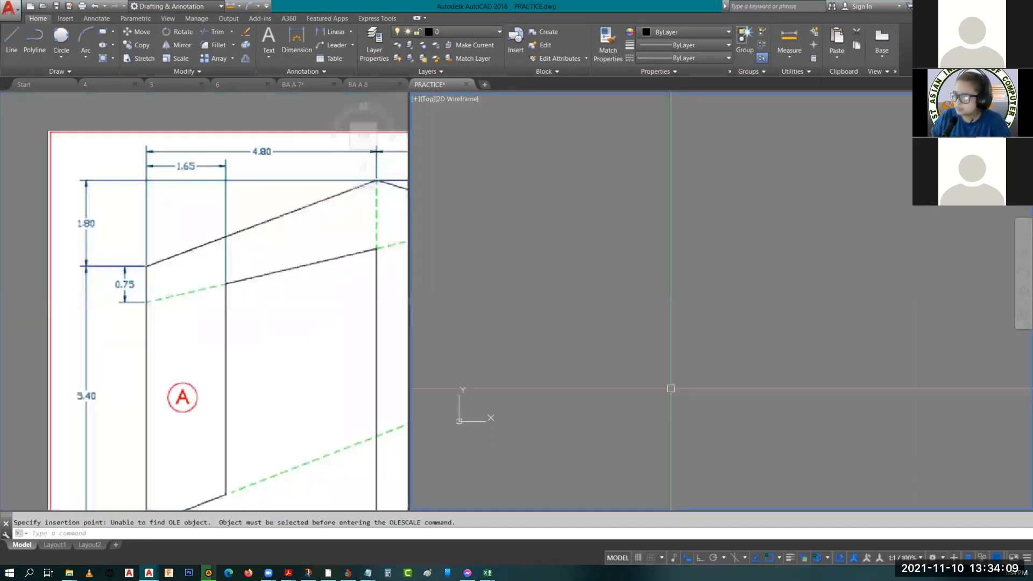
{"action": "left_click", "coordinate": [273, 402]}
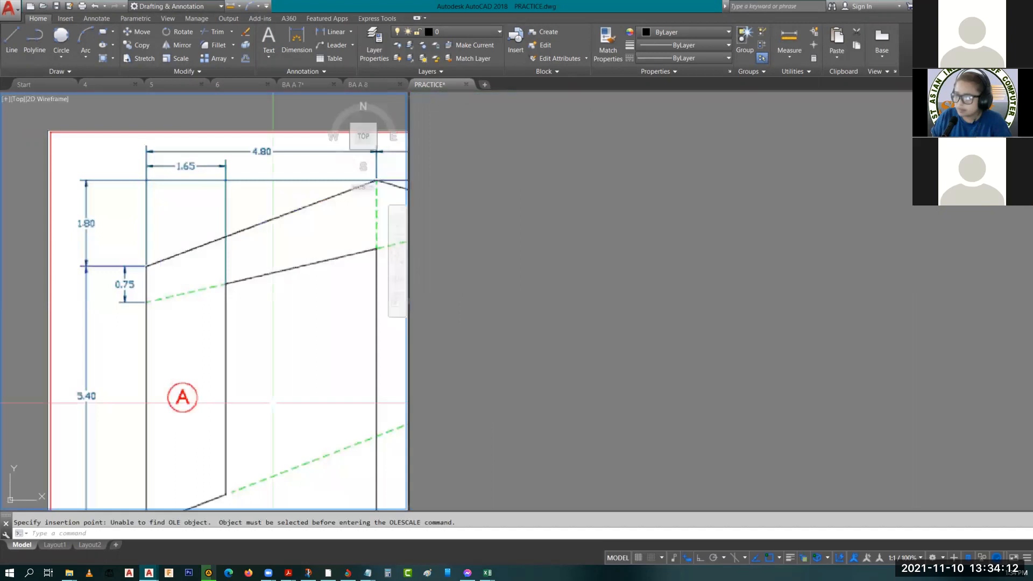
{"action": "scroll", "coordinate": [273, 403], "scroll_direction": "down", "scroll_amount": 2}
{"action": "middle_click_drag", "start_coordinate": [273, 402], "coordinate": [164, 360]}
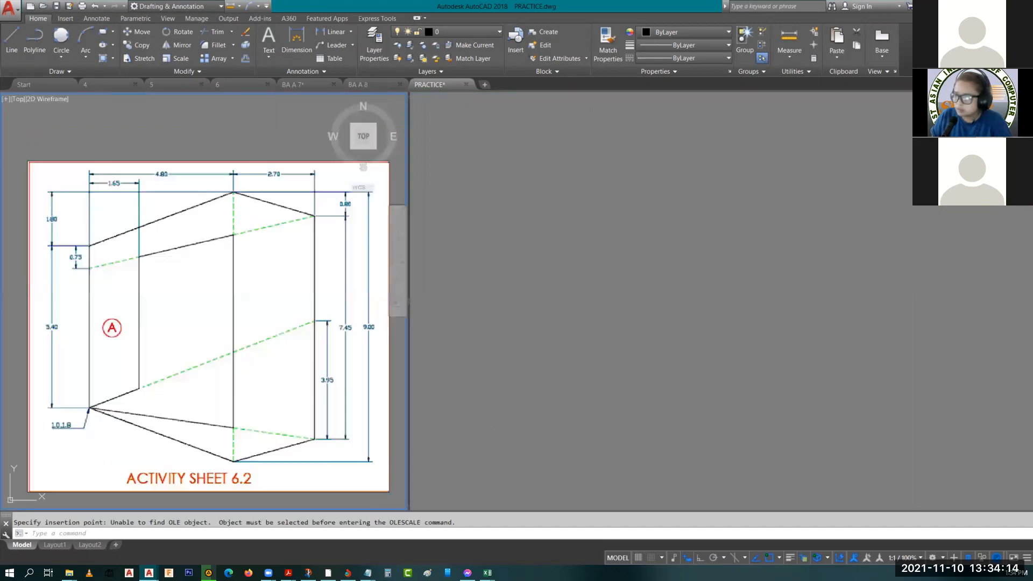
- With Ortho on, draw a vertical line from 1,1.8 upward 5.4 and continue it another 1.8 units up
{"action": "left_click", "coordinate": [500, 411]}
{"action": "middle_click_drag", "start_coordinate": [500, 410], "coordinate": [499, 293]}
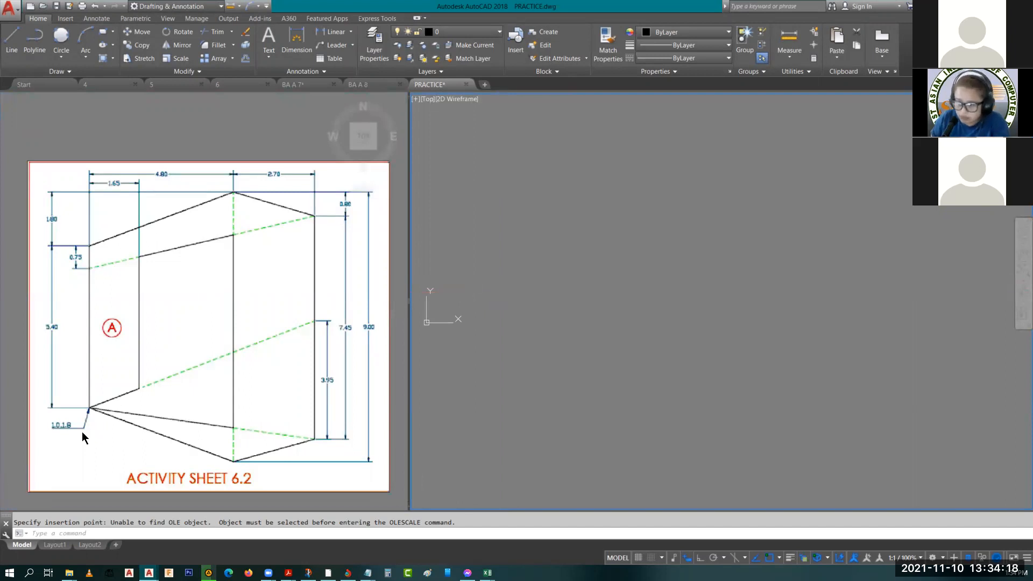
{"action": "type", "text": "l"}
{"action": "key", "text": "Return"}
{"action": "type", "text": "1"}
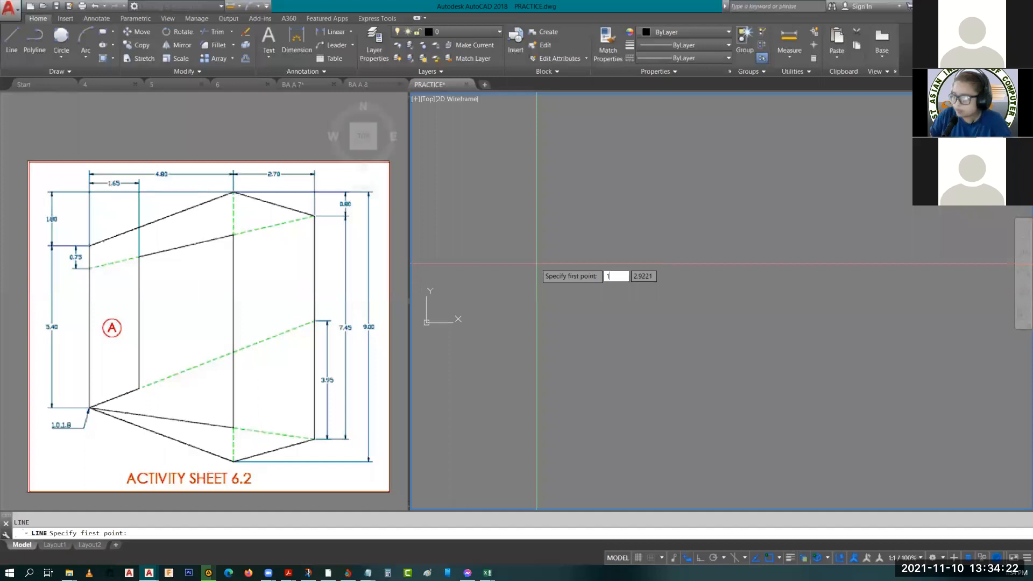
{"action": "key", "text": "Tab"}
{"action": "type", "text": "1.8"}
{"action": "key", "text": "Return"}
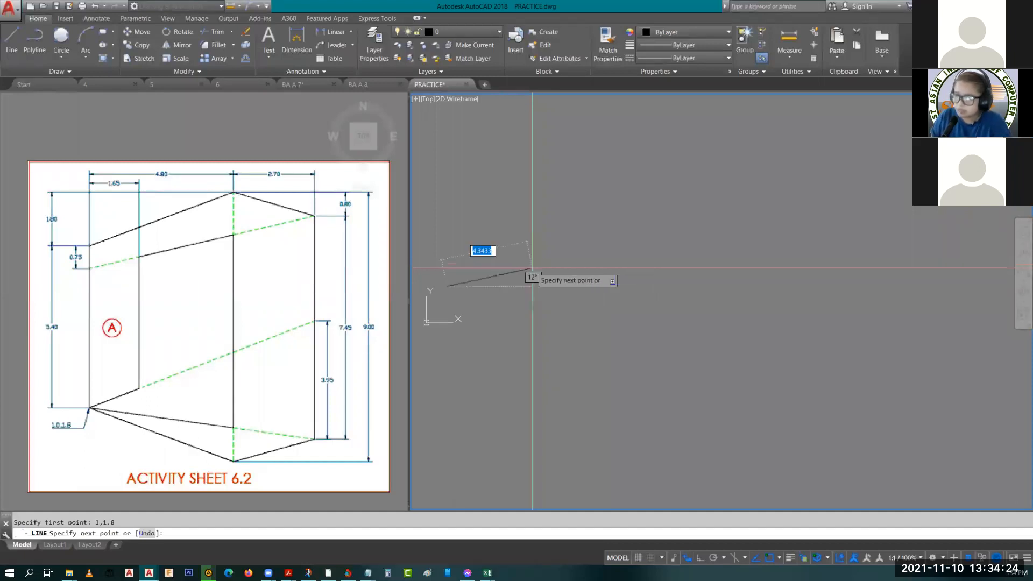
{"action": "middle_click_drag", "start_coordinate": [535, 269], "coordinate": [586, 323]}
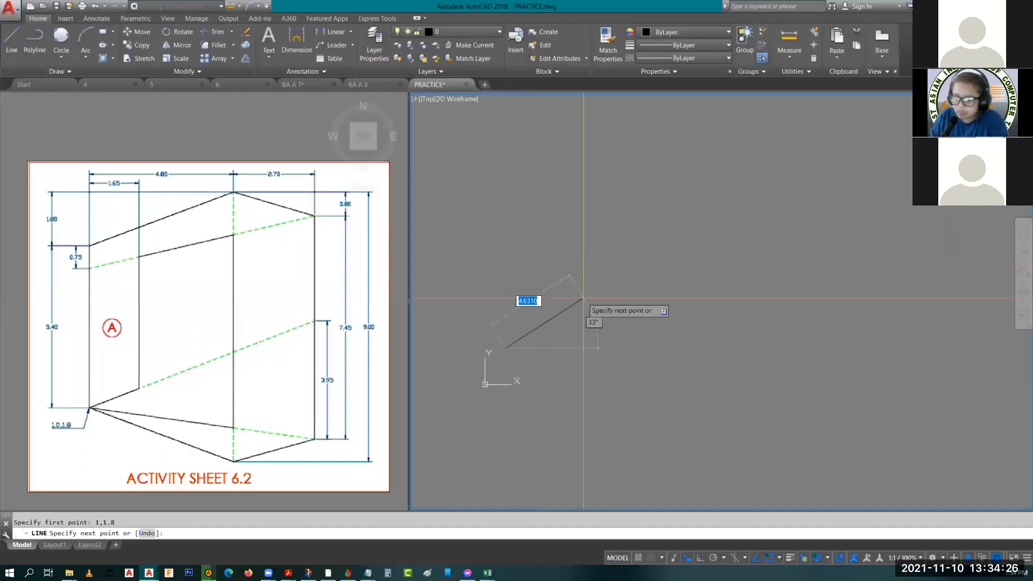
{"action": "key", "text": "F8"}
{"action": "type", "text": "5.4"}
{"action": "key", "text": "Return"}
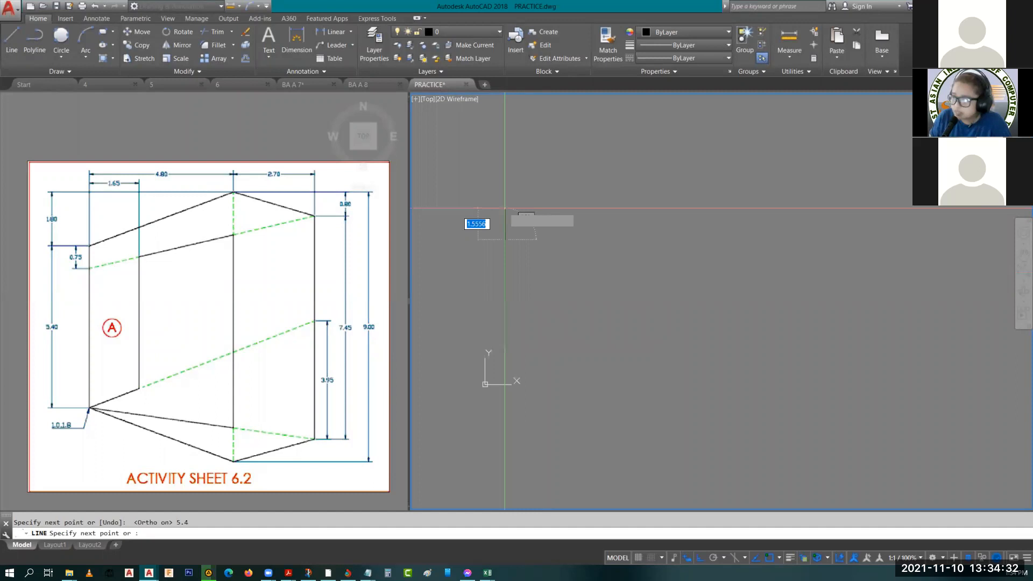
{"action": "type", "text": "1.8"}
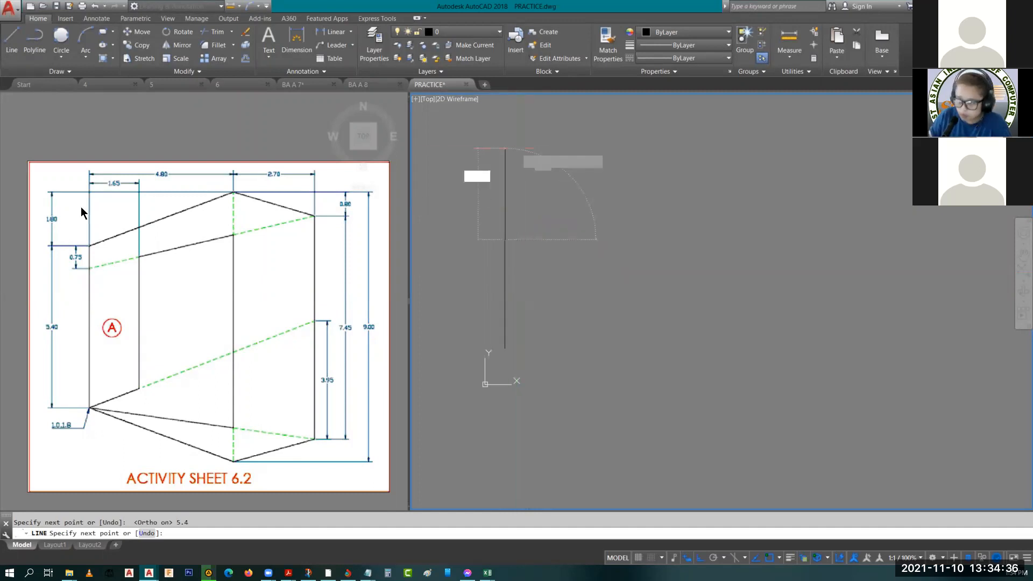
{"action": "key", "text": "Return"}
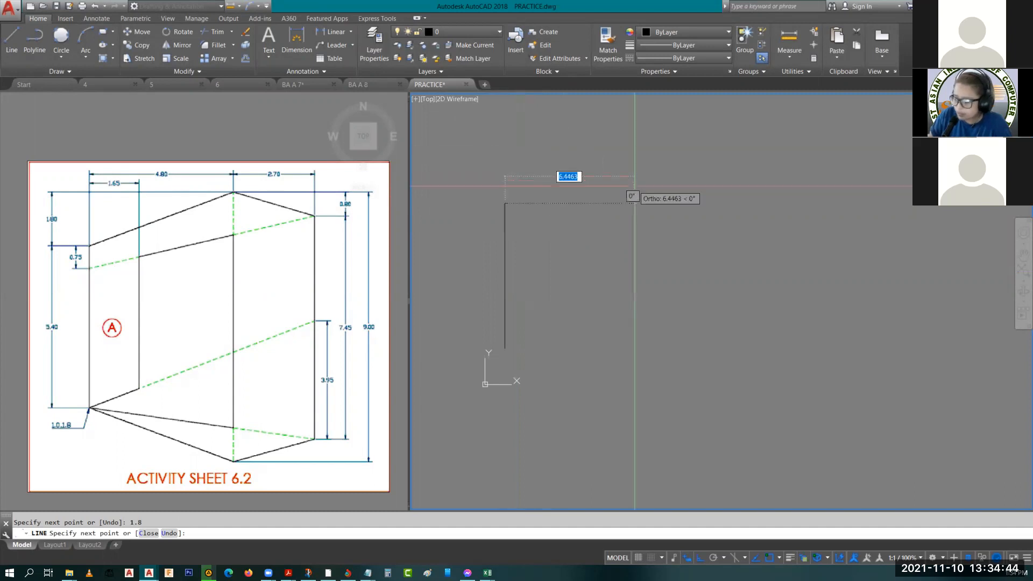
- Continue the outline with segments 4.8 and 2.7 to the right, followed by 0.8 and 7.45 downward, and end the line
{"action": "type", "text": "4.8"}
{"action": "key", "text": "Return"}
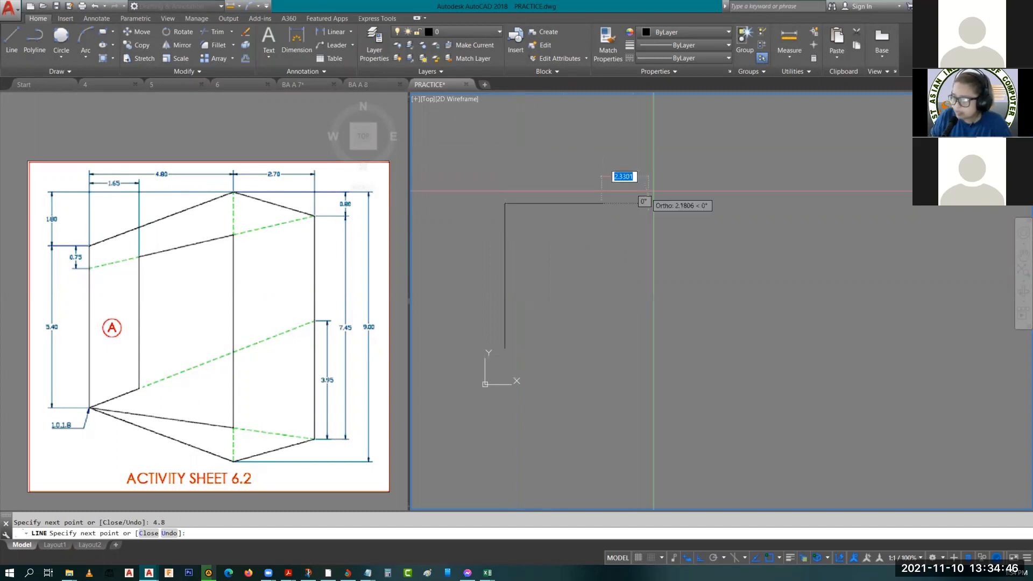
{"action": "type", "text": "2."}
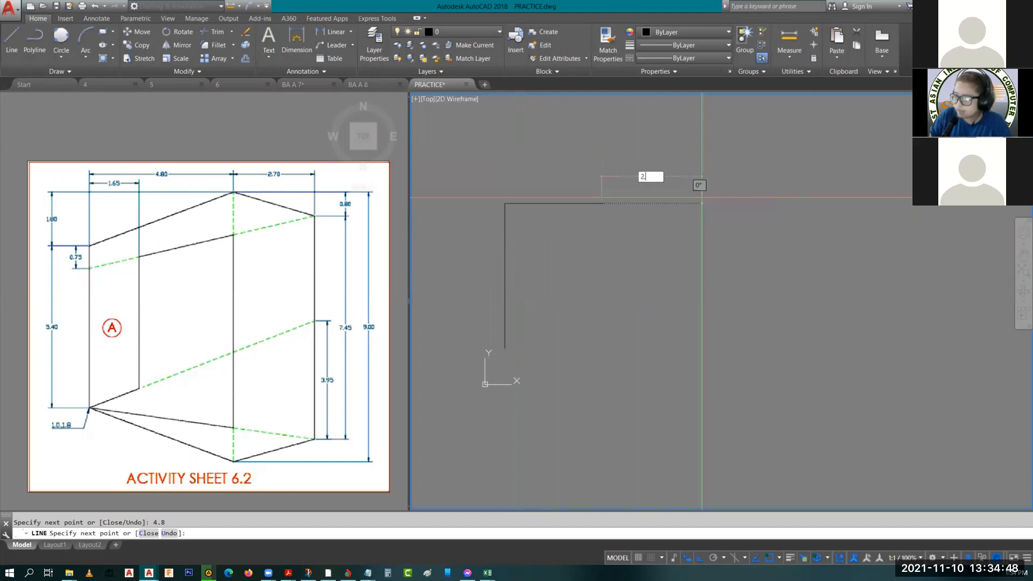
{"action": "type", "text": "7"}
{"action": "key", "text": "Return"}
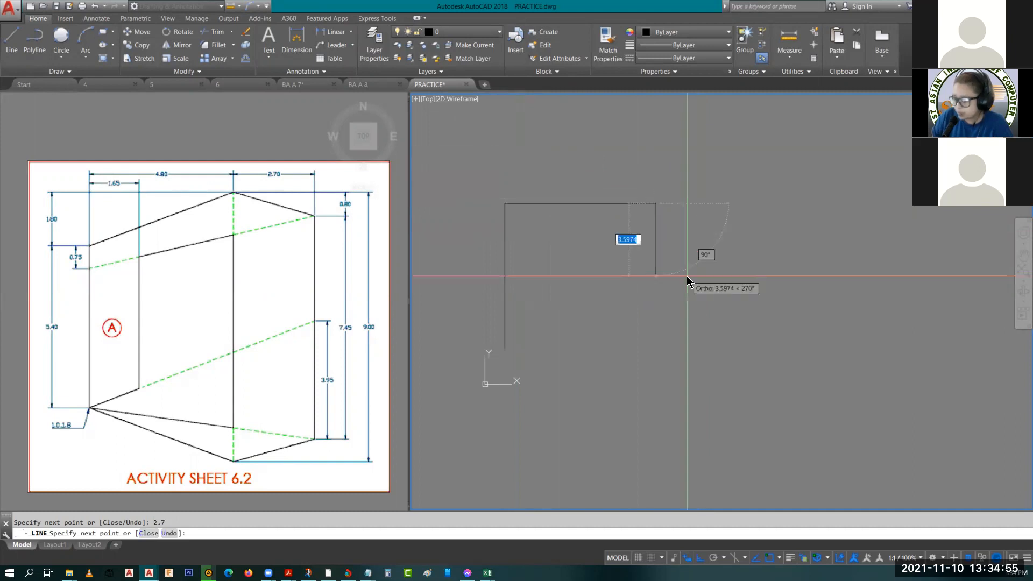
{"action": "type", "text": ".8"}
{"action": "key", "text": "Return"}
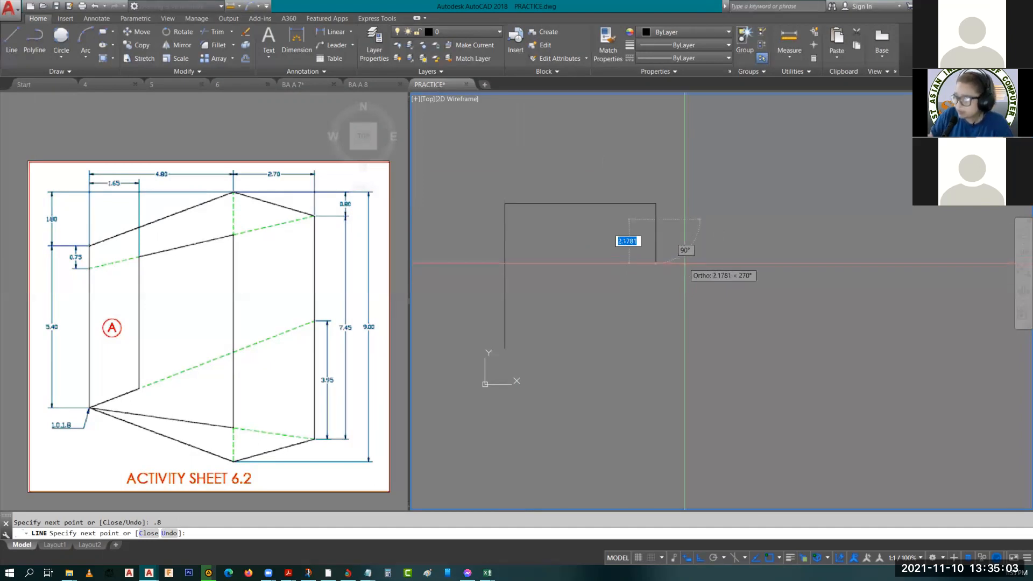
{"action": "type", "text": "7.45"}
{"action": "key", "text": "Return"}
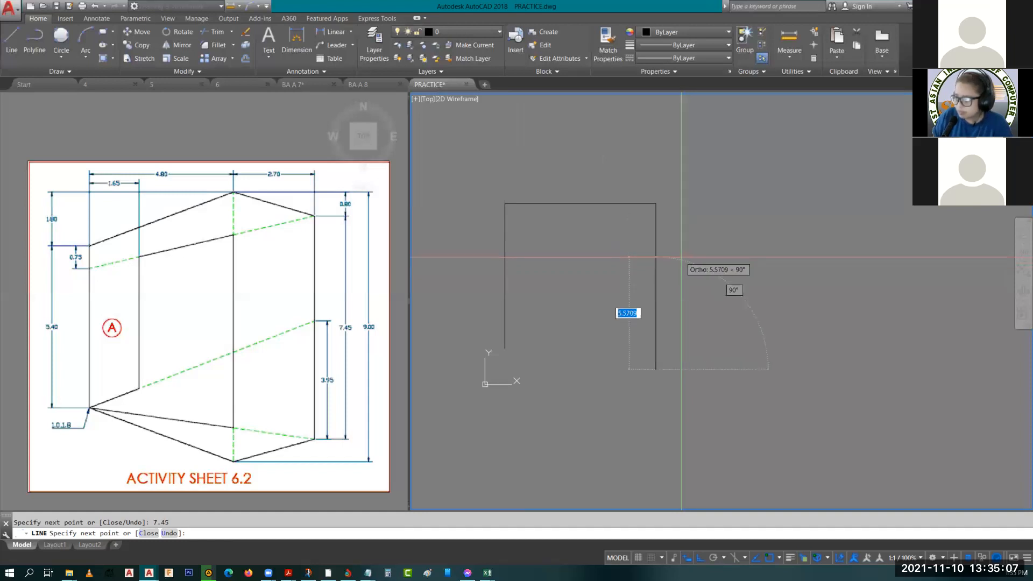
{"action": "key", "text": "Return"}
{"action": "middle_click_drag", "start_coordinate": [589, 289], "coordinate": [654, 304]}
{"action": "scroll", "coordinate": [568, 228], "scroll_direction": "up", "scroll_amount": 2}
{"action": "key", "text": "Escape"}
- Erase the 1.8 vertical segment between the left vertical line and the top line
{"action": "left_click", "coordinate": [571, 229]}
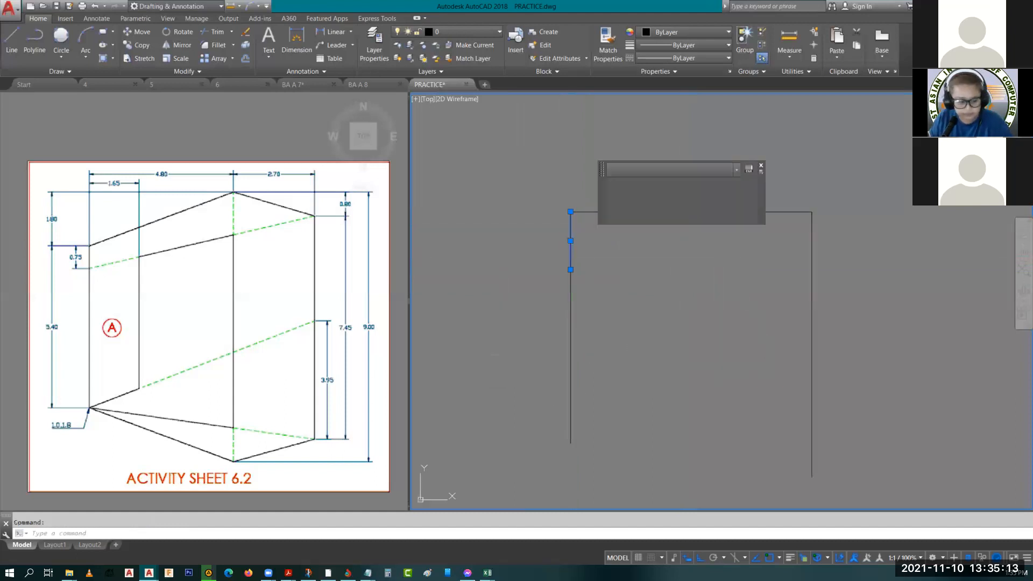
{"action": "key", "text": "Delete"}
{"action": "middle_click_drag", "start_coordinate": [620, 274], "coordinate": [577, 265]}
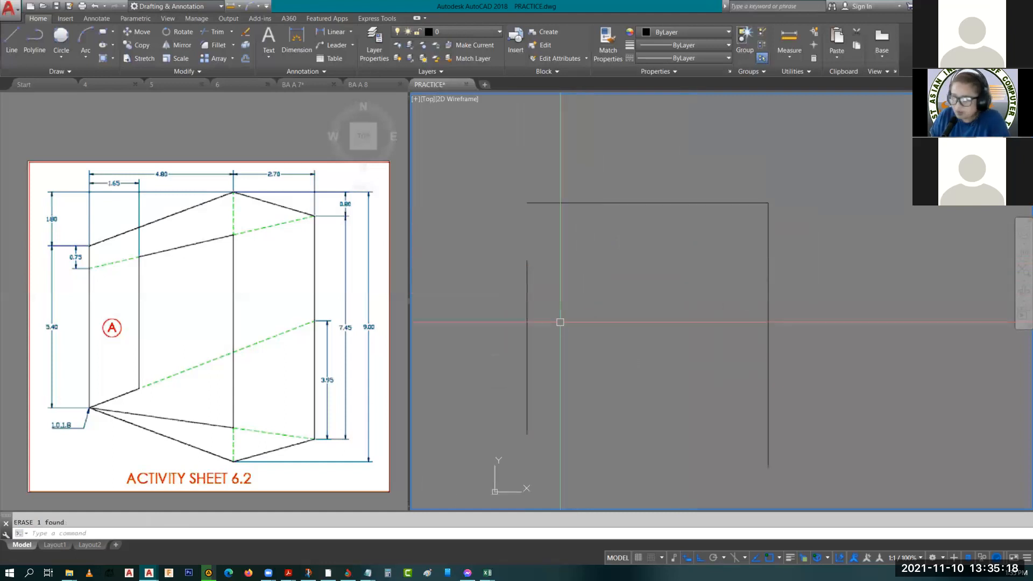
- Offset the left 5.4 vertical line 1.65 to the right using the Through option
{"action": "type", "text": "o"}
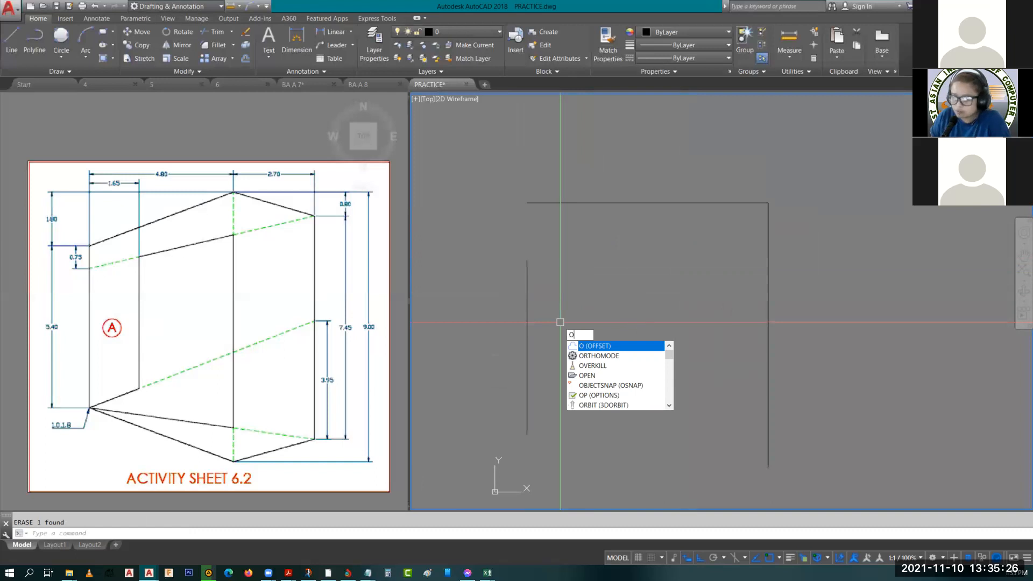
{"action": "key", "text": "Return"}
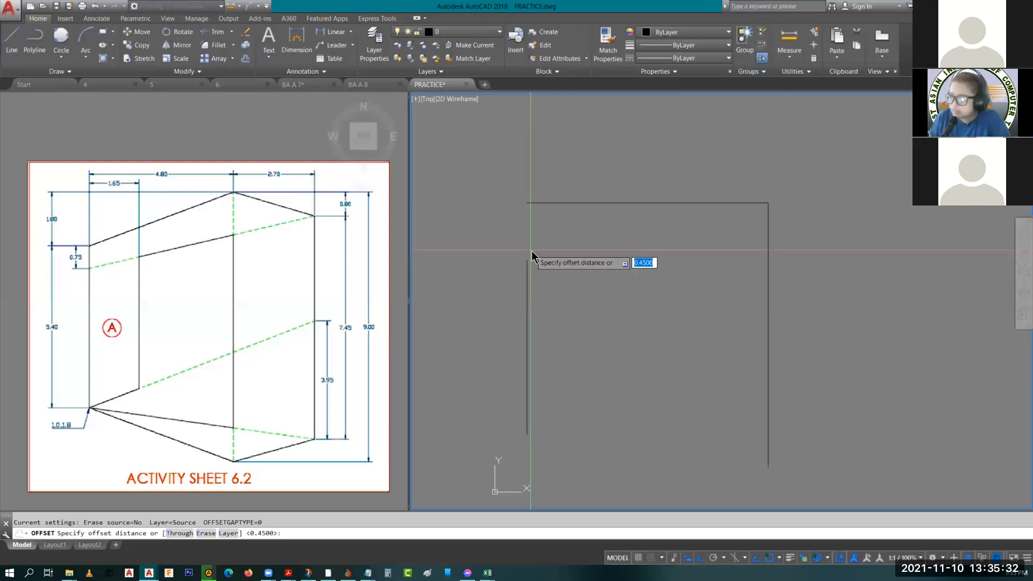
{"action": "type", "text": "1"}
{"action": "key", "text": "Return"}
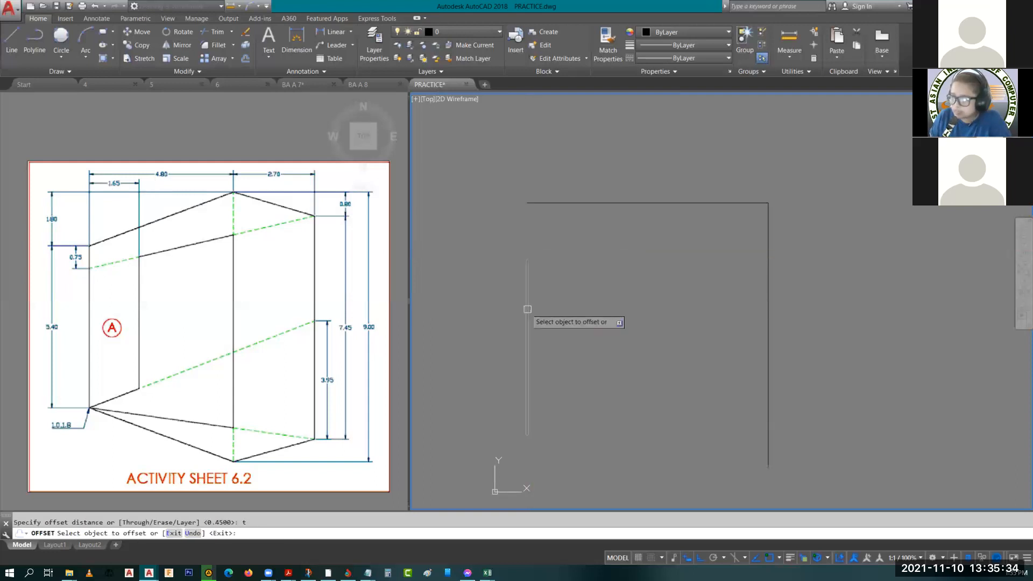
{"action": "left_click", "coordinate": [527, 309]}
{"action": "type", "text": "1.6"}
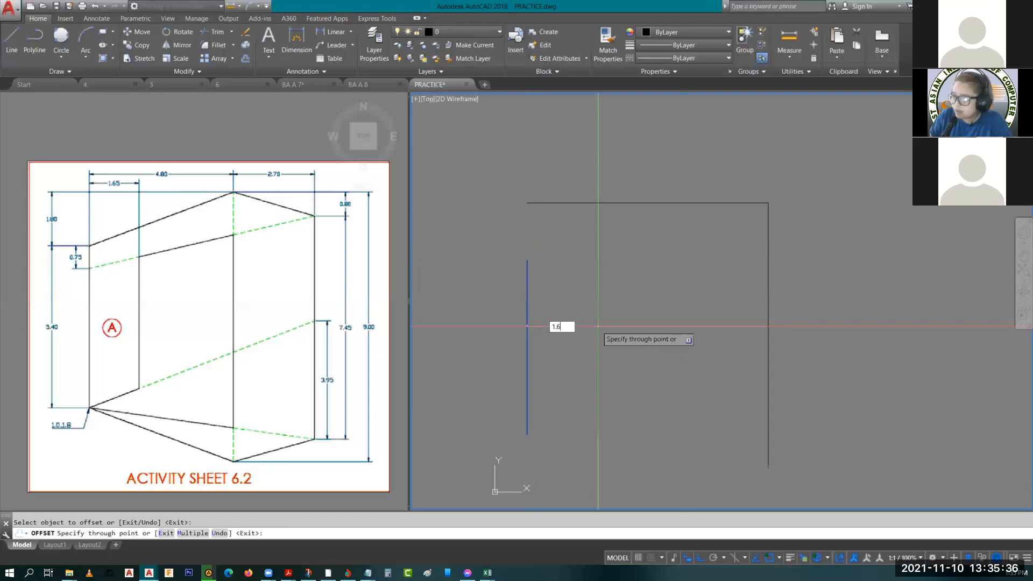
{"action": "type", "text": "5"}
{"action": "key", "text": "Return"}
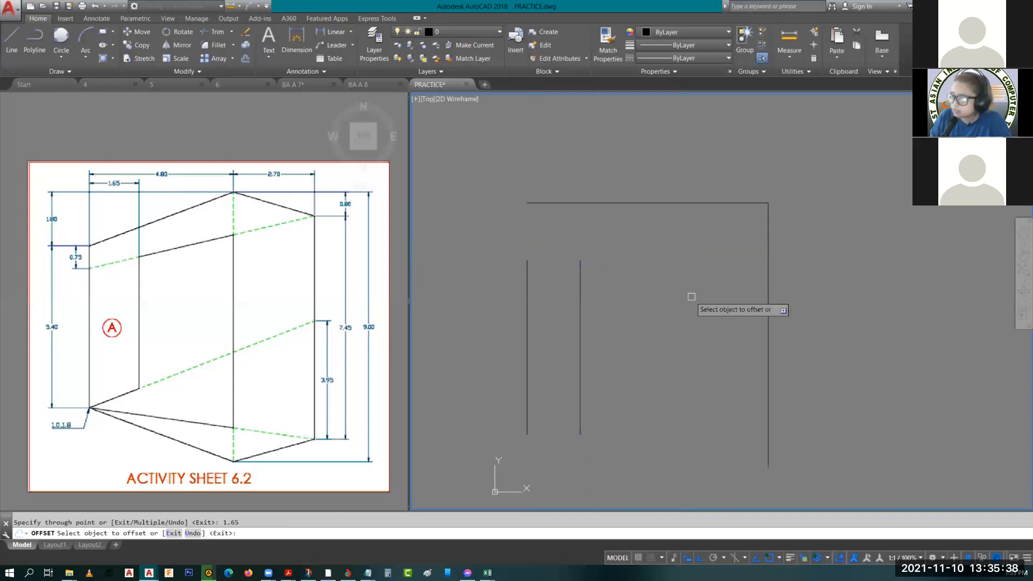
- Try offsetting the right 7.45 vertical line 2.7 to the left, and erase that copy
{"action": "left_click", "coordinate": [768, 277]}
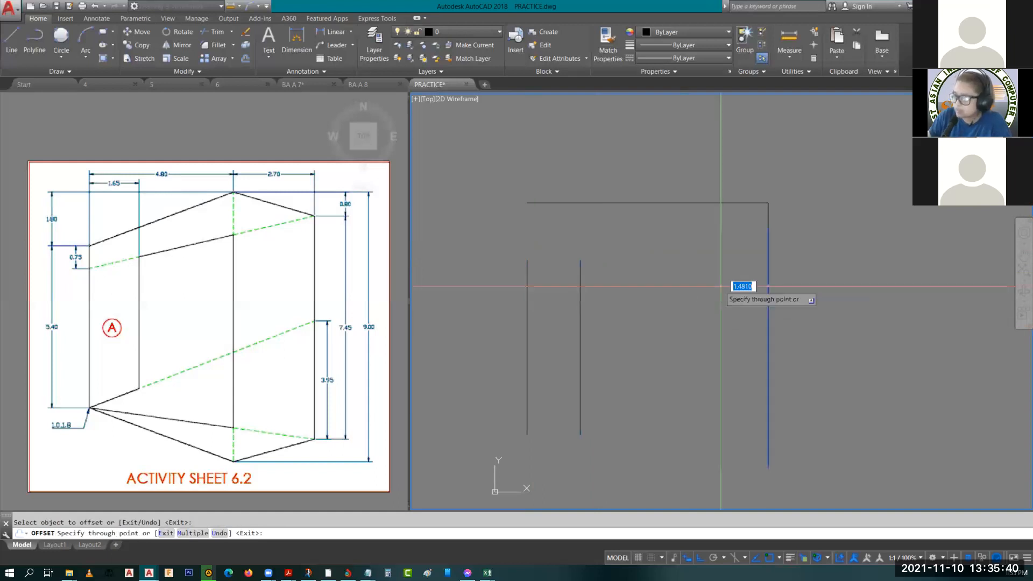
{"action": "type", "text": "2.7"}
{"action": "key", "text": "Return"}
{"action": "key", "text": "Escape"}
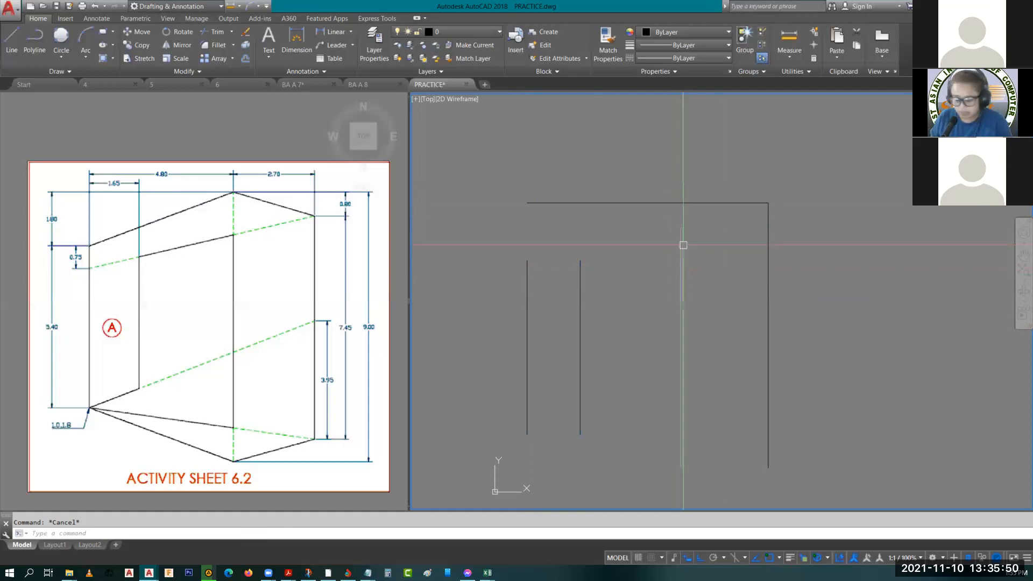
{"action": "left_click", "coordinate": [683, 247]}
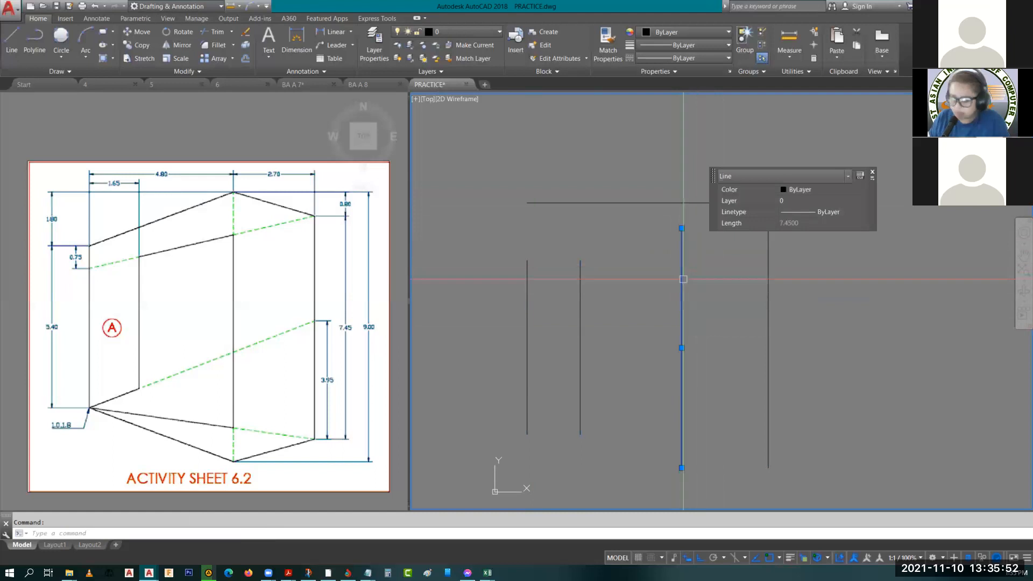
{"action": "key", "text": "Delete"}
- Draw a 9-unit vertical line down from the junction of the top segments and connect it to the right vertical line's lower end
{"action": "key", "text": "l"}
{"action": "key", "text": "Return"}
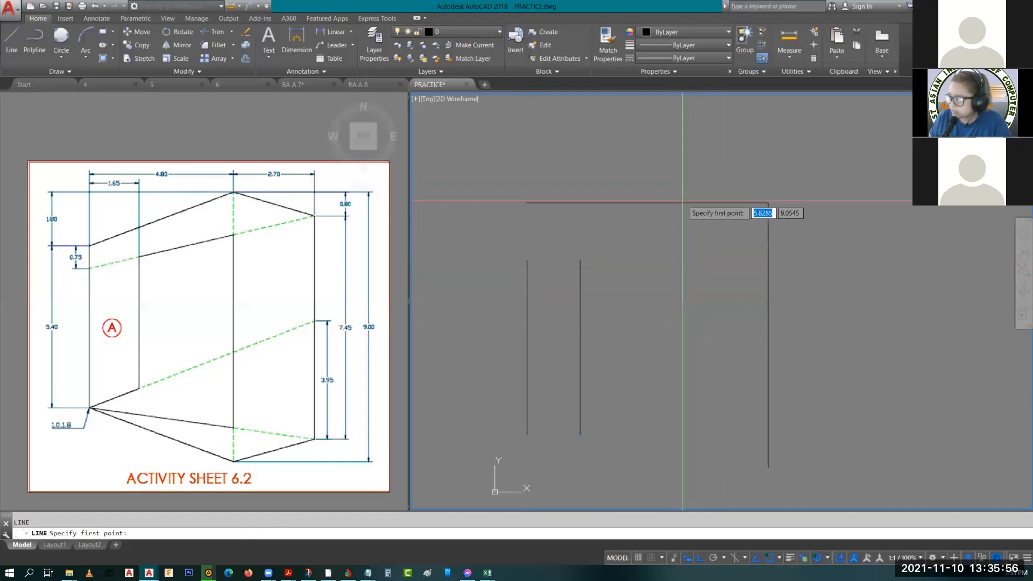
{"action": "left_click", "coordinate": [682, 202]}
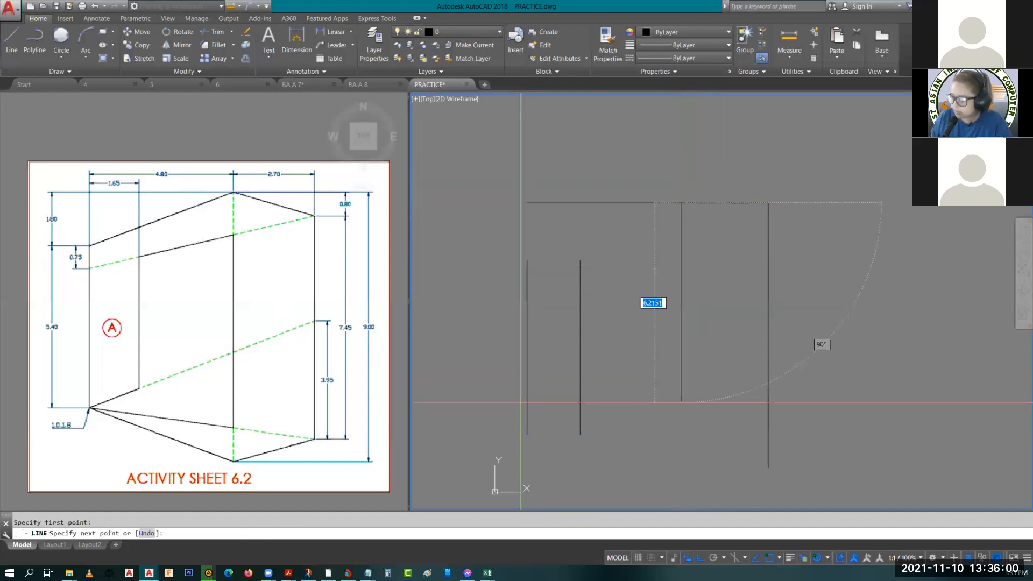
{"action": "type", "text": "9"}
{"action": "key", "text": "Return"}
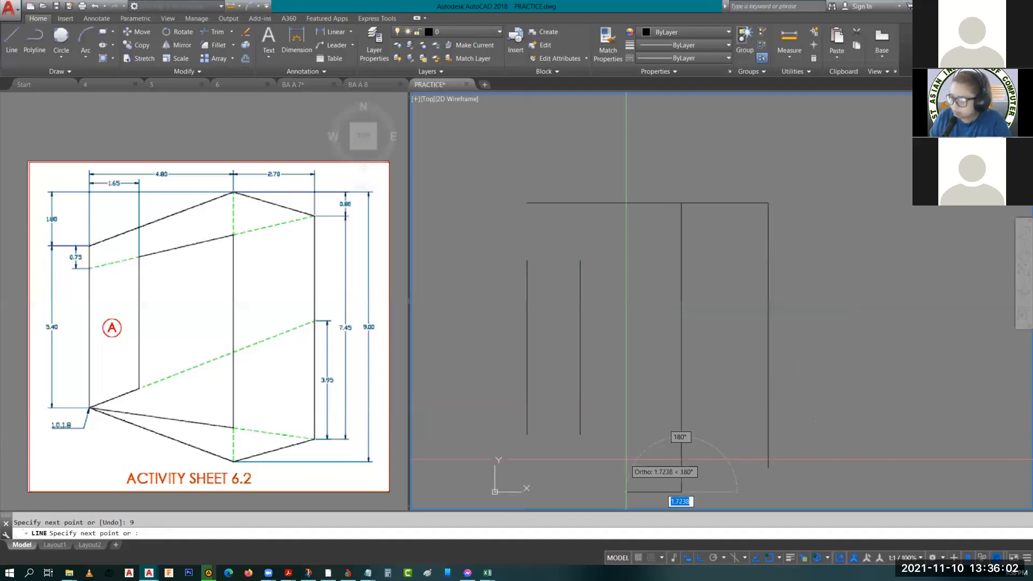
{"action": "middle_click_drag", "start_coordinate": [627, 460], "coordinate": [602, 371]}
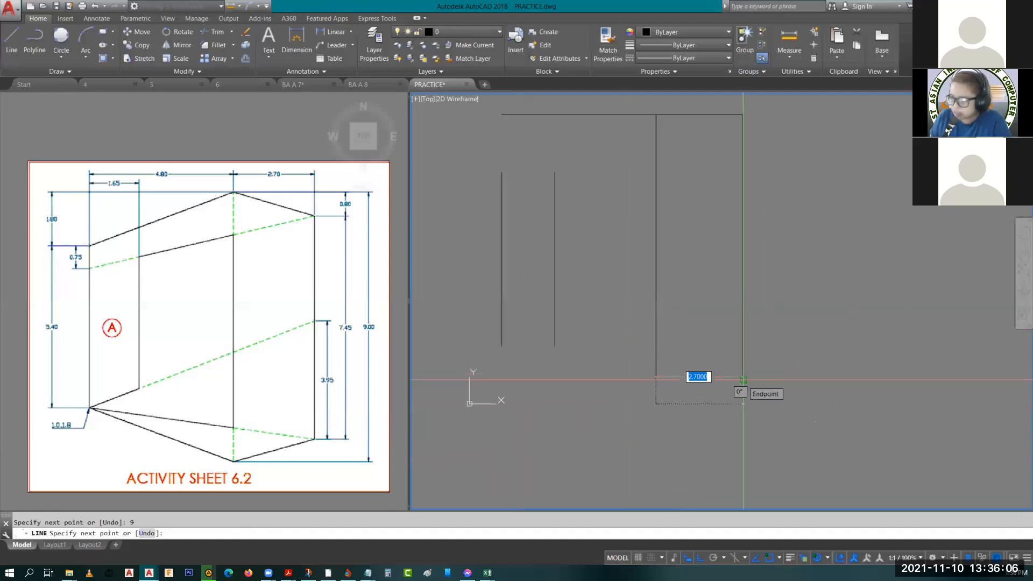
{"action": "left_click", "coordinate": [744, 380]}
{"action": "key", "text": "Escape"}
- Draw a slanted line from the lower end of the 9-unit vertical to the lower end of the left vertical line
{"action": "key", "text": "Return"}
{"action": "left_click", "coordinate": [657, 404]}
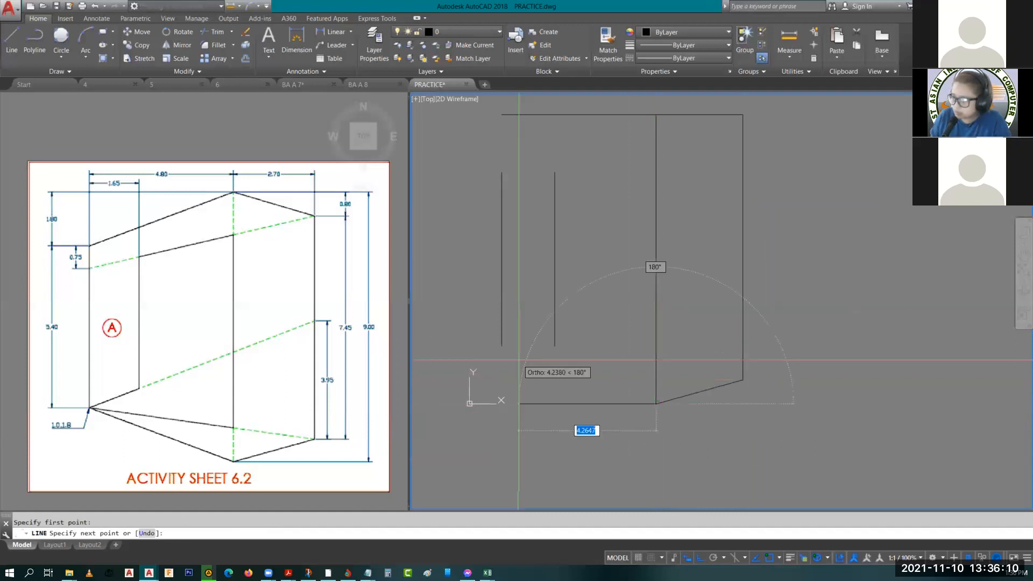
{"action": "left_click", "coordinate": [502, 346]}
{"action": "key", "text": "Escape"}
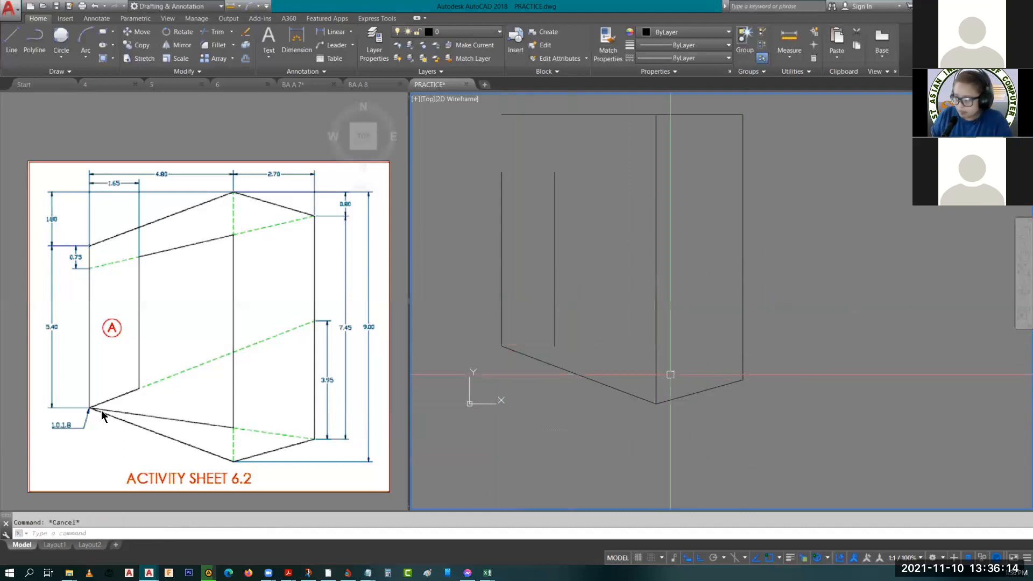
- Draw a line from the lower end of the left vertical to the lower end of the right vertical
{"action": "type", "text": "l"}
{"action": "key", "text": "Return"}
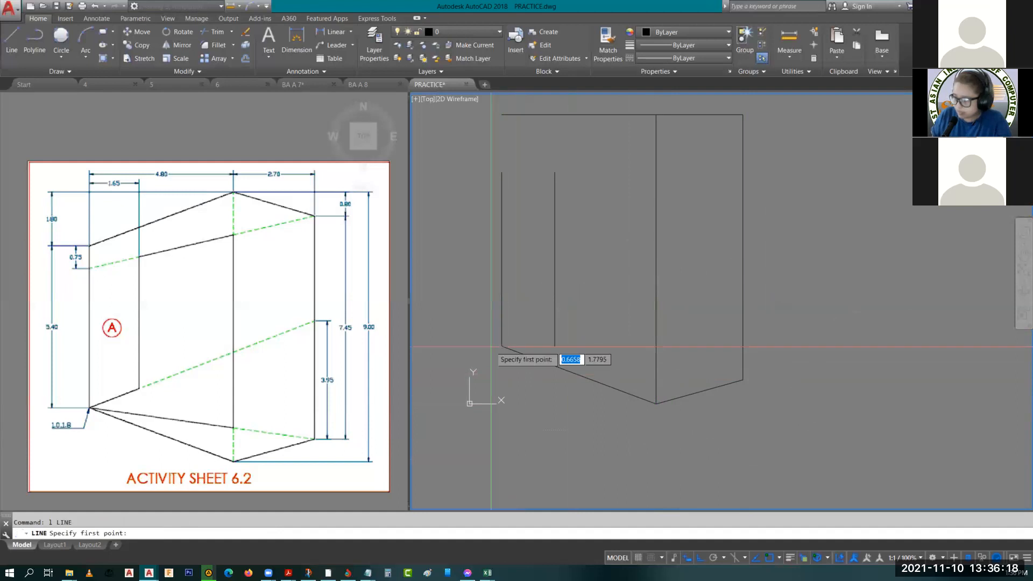
{"action": "left_click", "coordinate": [502, 345]}
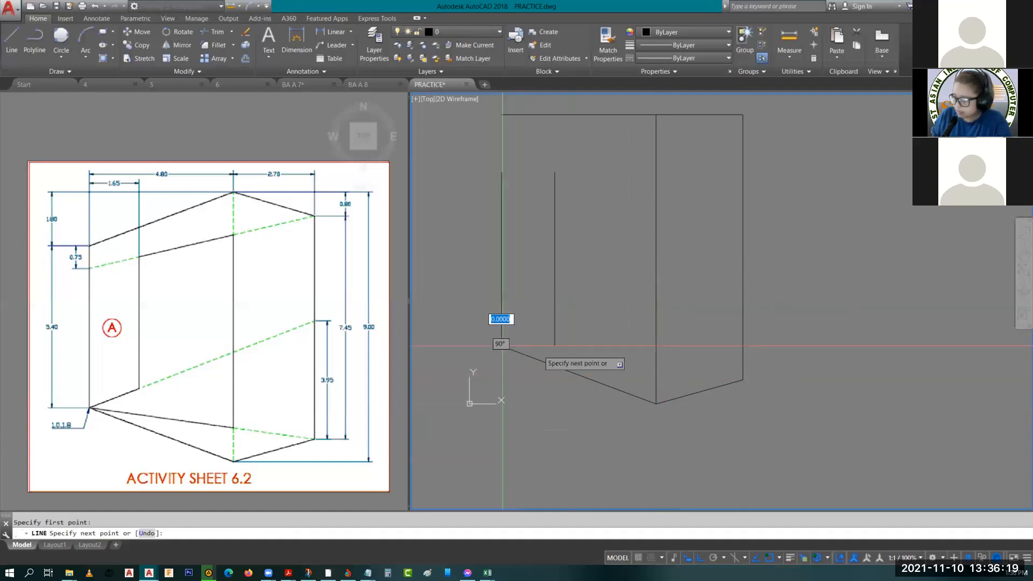
{"action": "left_click", "coordinate": [743, 380]}
{"action": "key", "text": "Escape"}
{"action": "key", "text": "Escape"}
{"action": "middle_click_drag", "start_coordinate": [575, 245], "coordinate": [634, 321]}
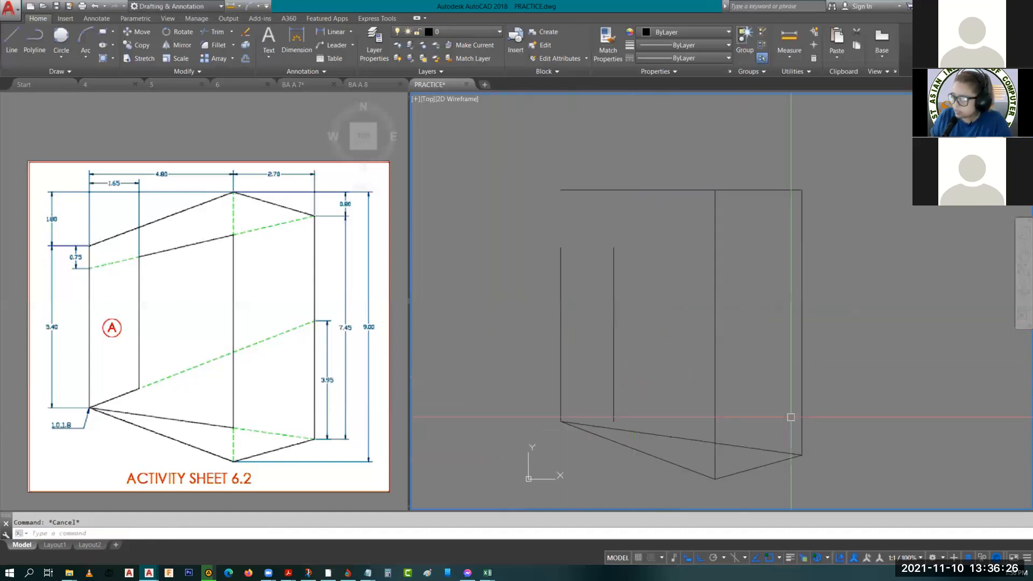
{"action": "middle_click_drag", "start_coordinate": [790, 417], "coordinate": [776, 396]}
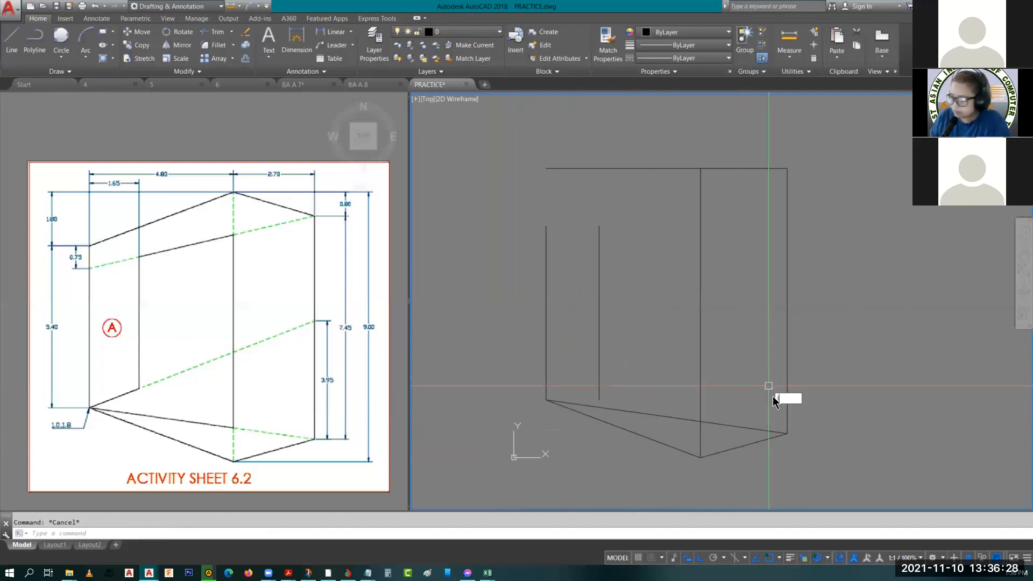
- Draw a 3.95-unit line up from the right vertical's lower end and continue it to the left vertical's lower end
{"action": "type", "text": "l"}
{"action": "key", "text": "Return"}
{"action": "left_click", "coordinate": [787, 434]}
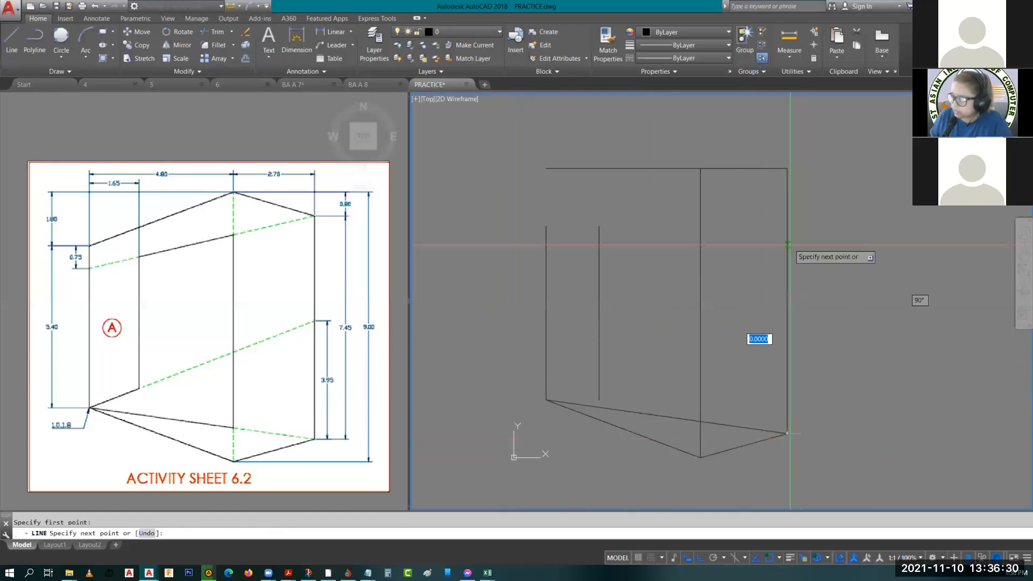
{"action": "type", "text": "3.95"}
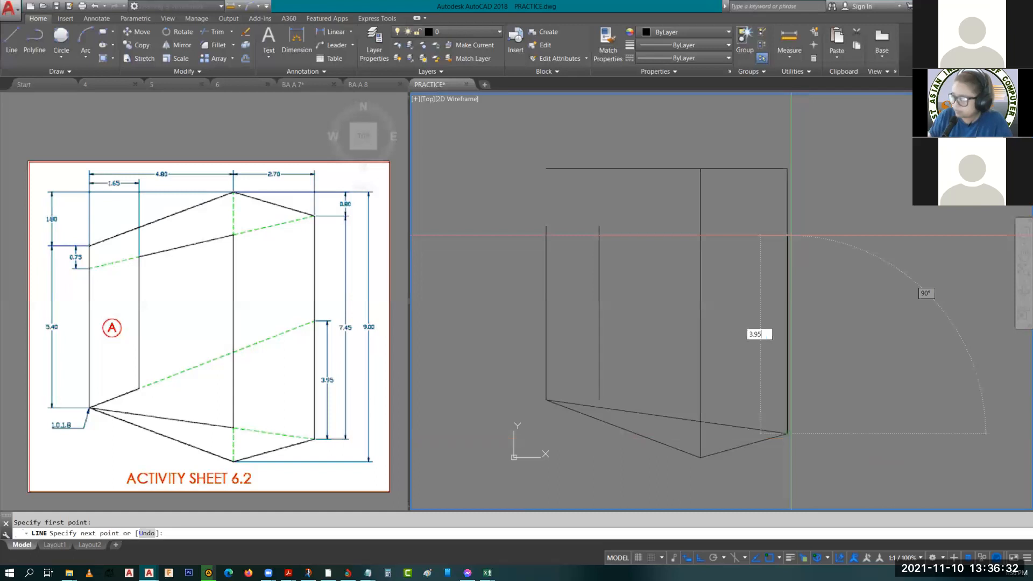
{"action": "key", "text": "Return"}
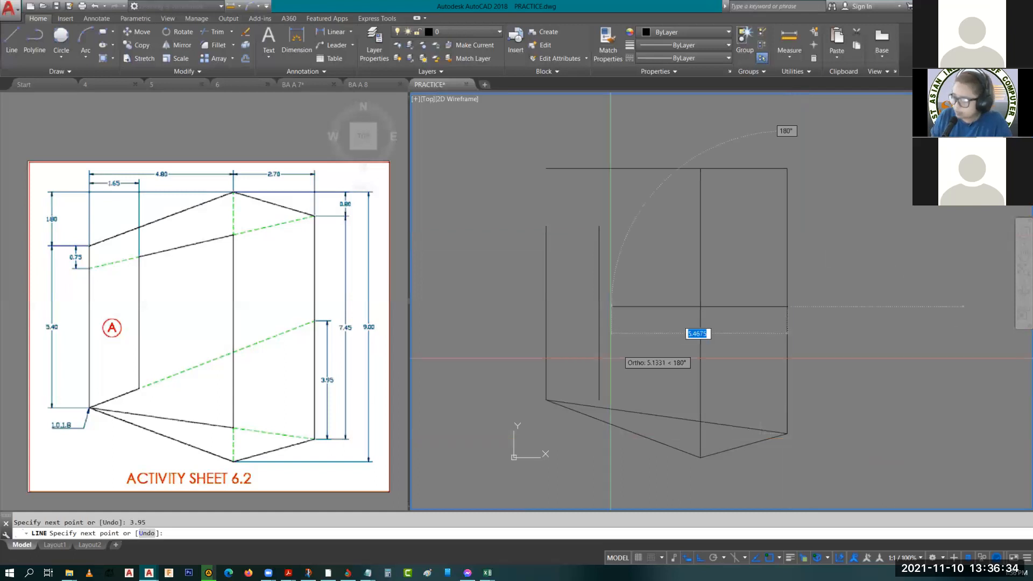
{"action": "left_click", "coordinate": [547, 400]}
{"action": "key", "text": "Escape"}
- Draw a 0.75-unit line down from the left vertical's upper end and, with Ortho off, continue it to the upper junction on the right vertical
{"action": "middle_click_drag", "start_coordinate": [701, 329], "coordinate": [732, 397]}
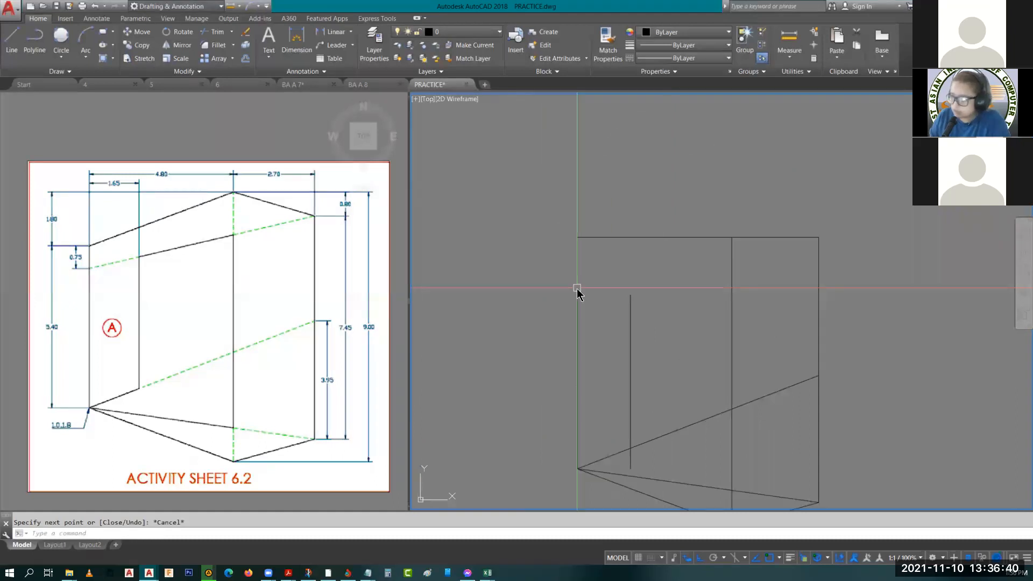
{"action": "type", "text": "l"}
{"action": "key", "text": "Return"}
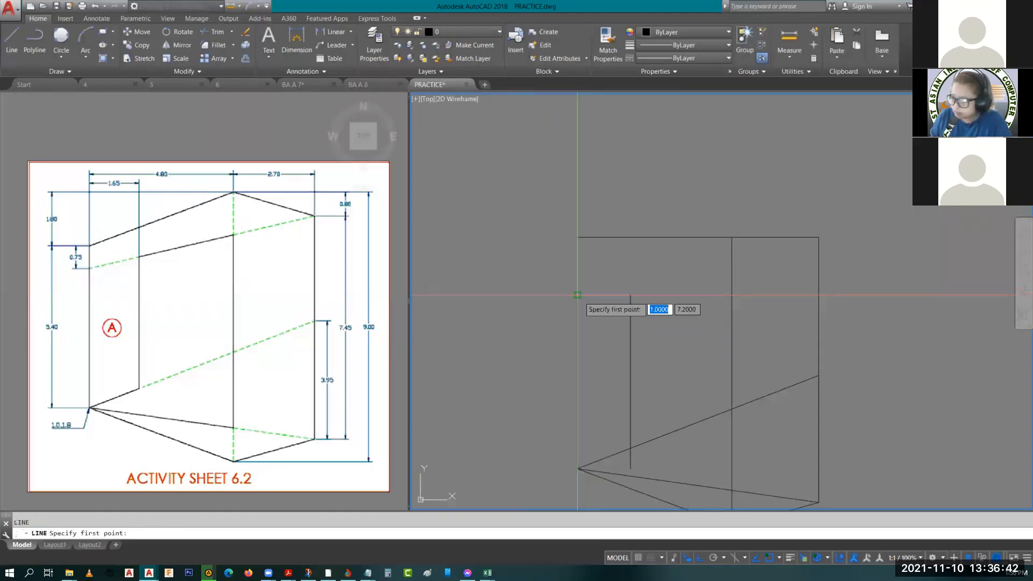
{"action": "left_click", "coordinate": [577, 295]}
{"action": "type", "text": ".75"}
{"action": "key", "text": "Return"}
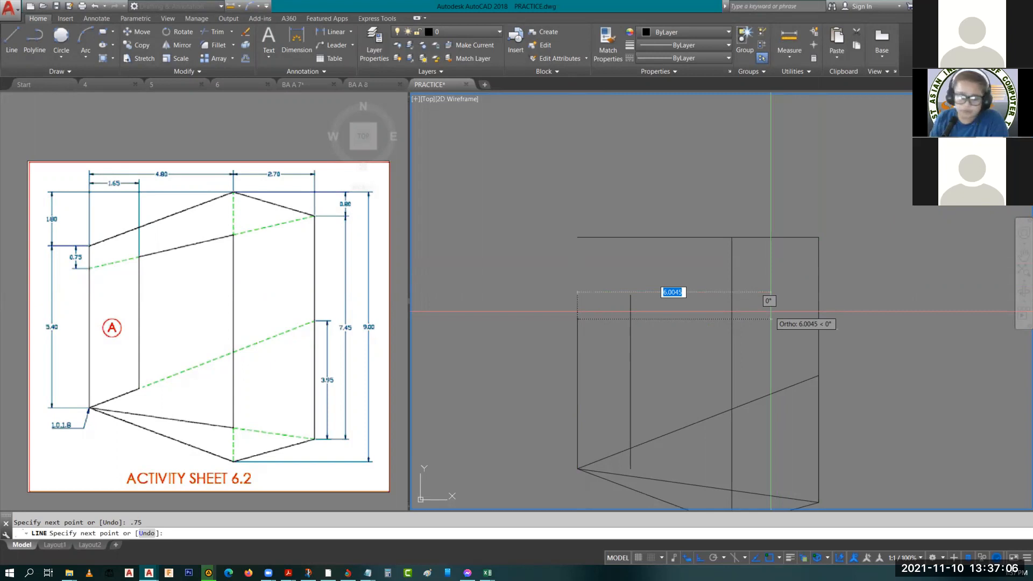
{"action": "key", "text": "F8"}
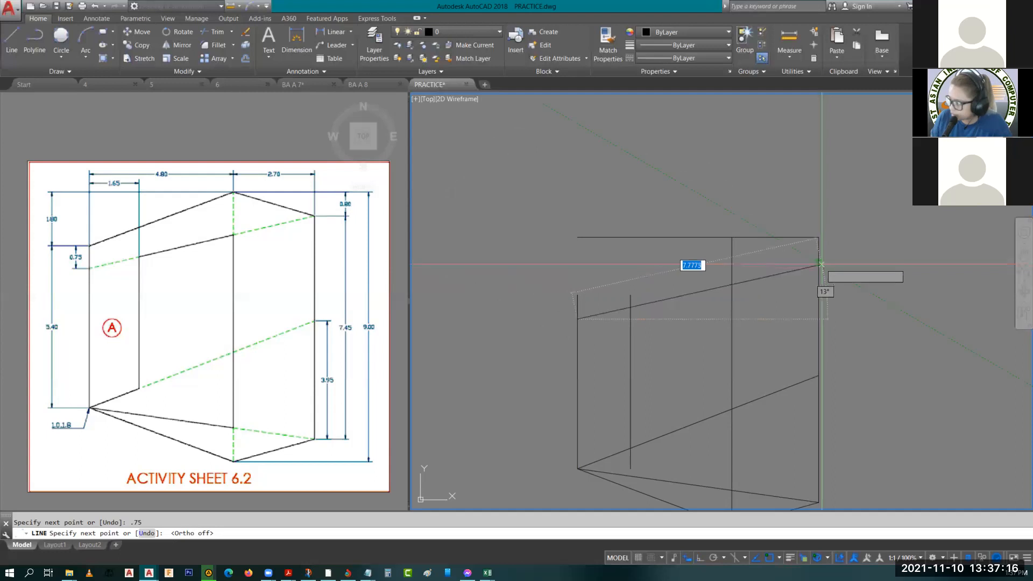
{"action": "left_click", "coordinate": [820, 264]}
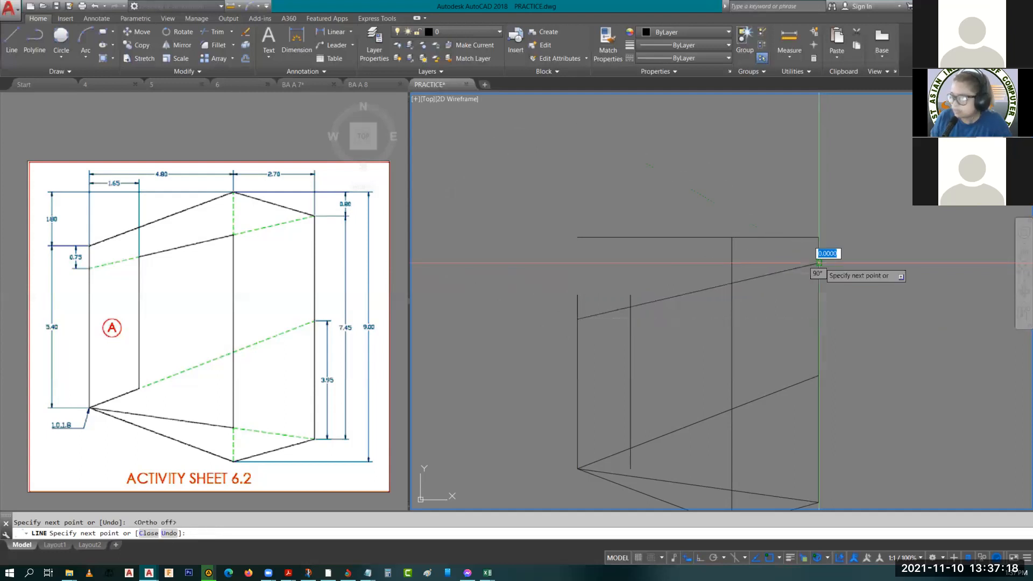
{"action": "key", "text": "Return"}
- Draw the sloping top edges from the upper right junction to the peak and down to the left vertical's upper end
{"action": "key", "text": "Return"}
{"action": "left_click", "coordinate": [819, 263]}
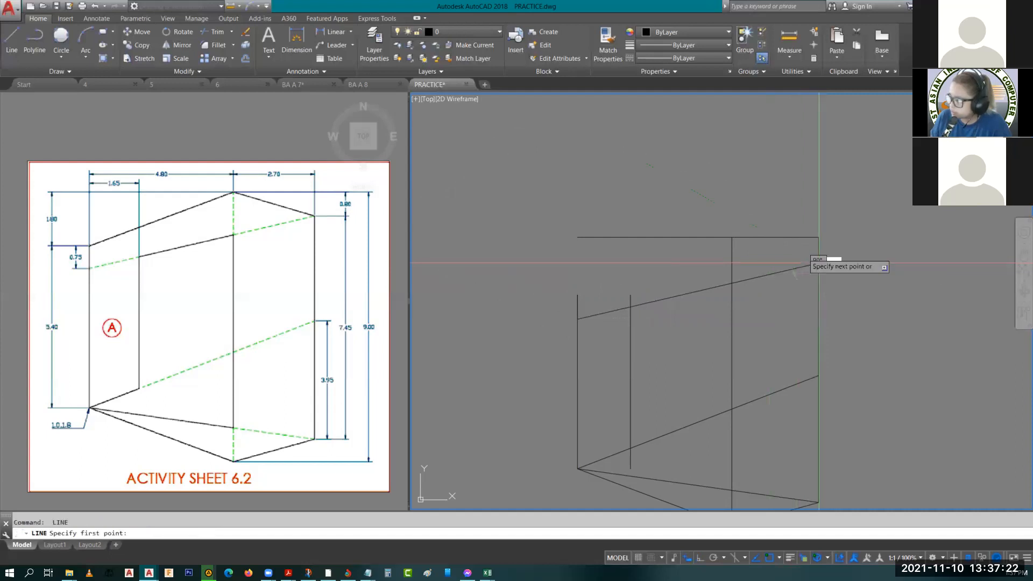
{"action": "left_click", "coordinate": [732, 237]}
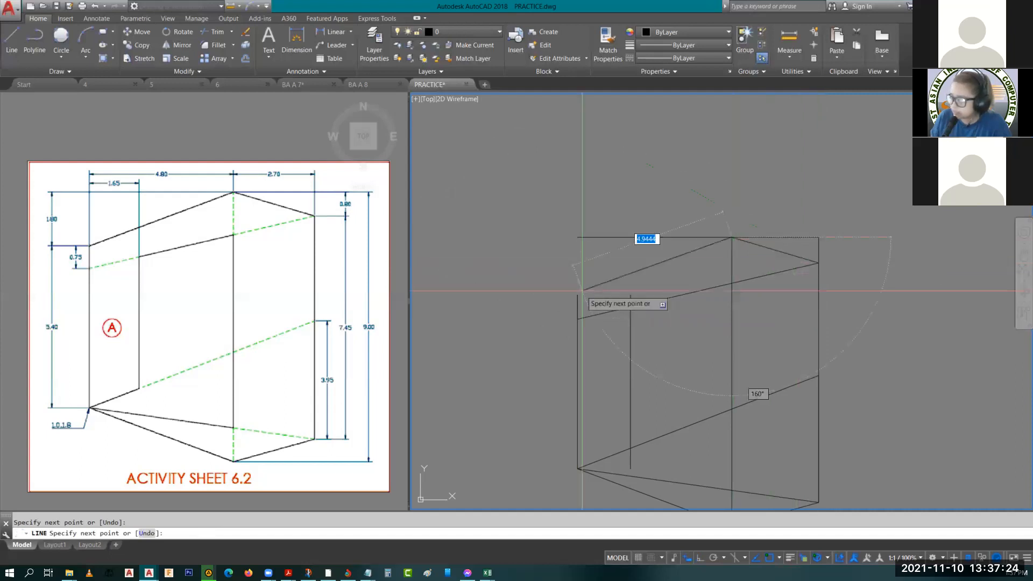
{"action": "left_click", "coordinate": [578, 295]}
{"action": "key", "text": "Escape"}
- Trim the upper inner slanted line's outer portions and the excess upper ends of the 1.65-offset and middle verticals
{"action": "mouse_move", "coordinate": [689, 342]}
{"action": "middle_mouse_down"}
{"action": "mouse_move", "coordinate": [666, 282]}
{"action": "mouse_move", "coordinate": [673, 295]}
{"action": "middle_mouse_up"}
{"action": "type", "text": "tr"}
{"action": "key", "text": "Return"}
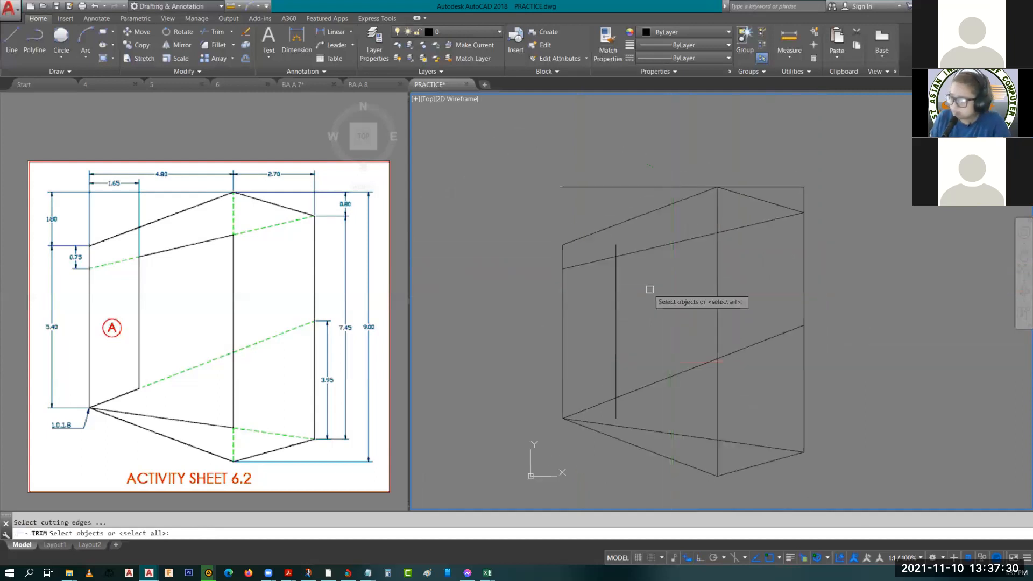
{"action": "key", "text": "Return"}
{"action": "left_click", "coordinate": [582, 264]}
{"action": "left_click", "coordinate": [618, 246]}
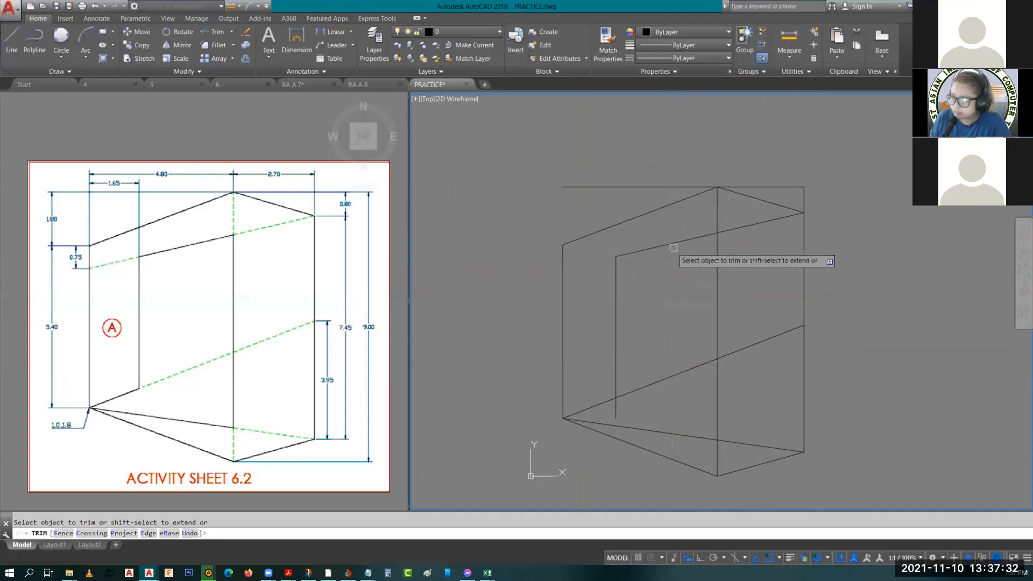
{"action": "left_click", "coordinate": [720, 211]}
{"action": "left_click", "coordinate": [742, 232]}
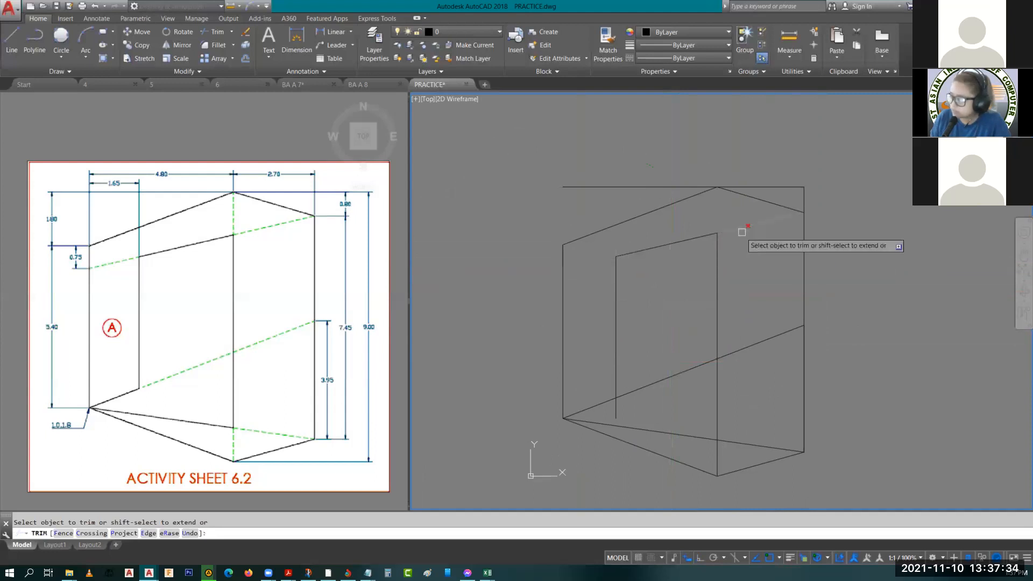
{"action": "left_click", "coordinate": [742, 232]}
- Trim the hidden portions of the lower slanted lines and the excess lower ends of the two inner verticals
{"action": "left_click", "coordinate": [775, 413]}
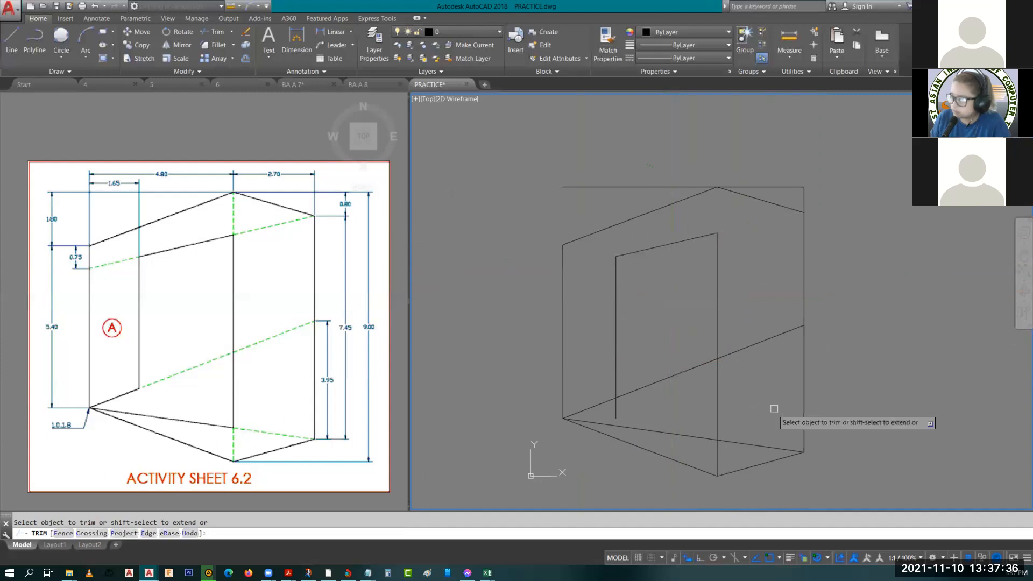
{"action": "left_click", "coordinate": [761, 446]}
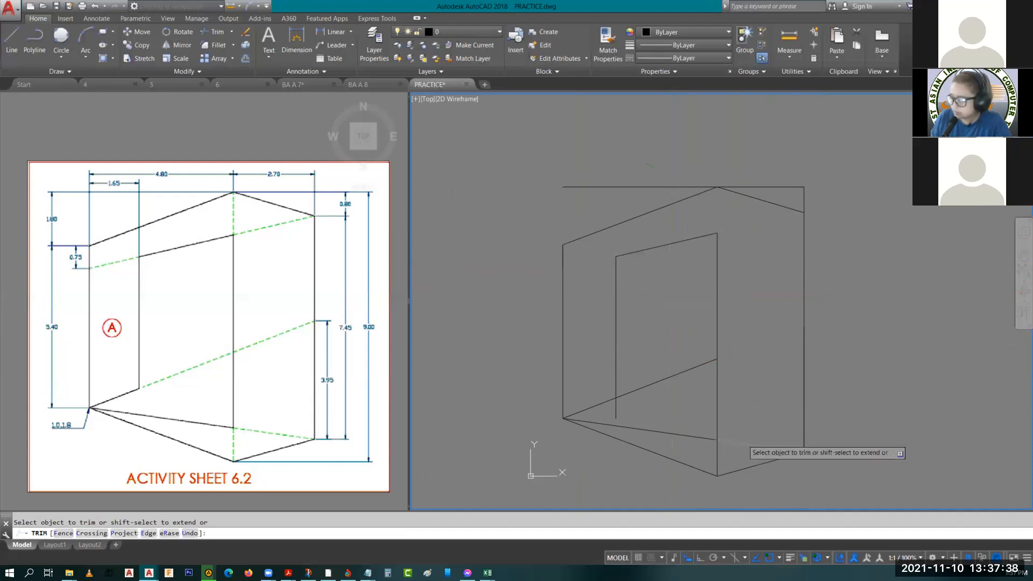
{"action": "left_click", "coordinate": [617, 408]}
{"action": "left_click", "coordinate": [642, 386]}
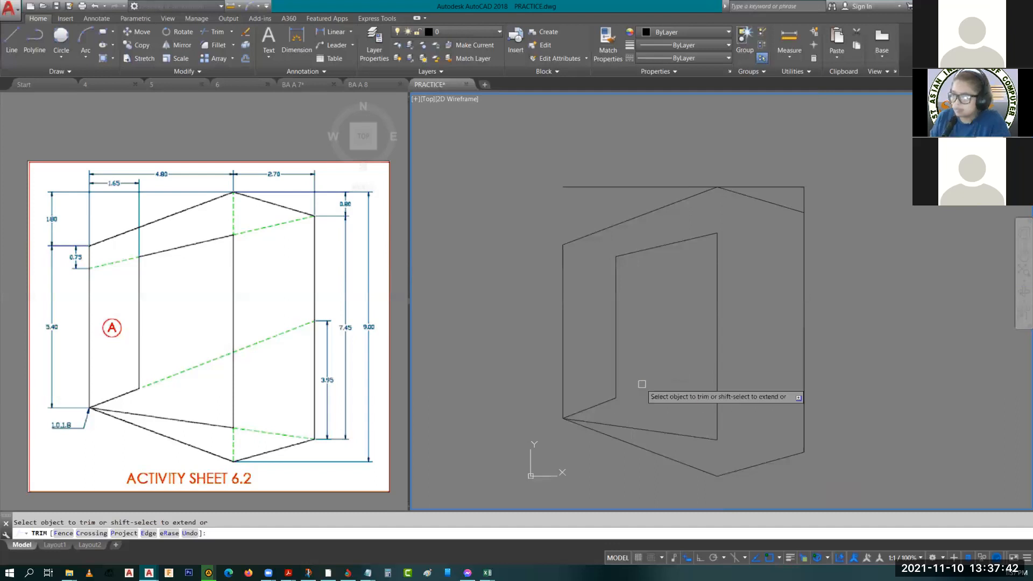
{"action": "key", "text": "Escape"}
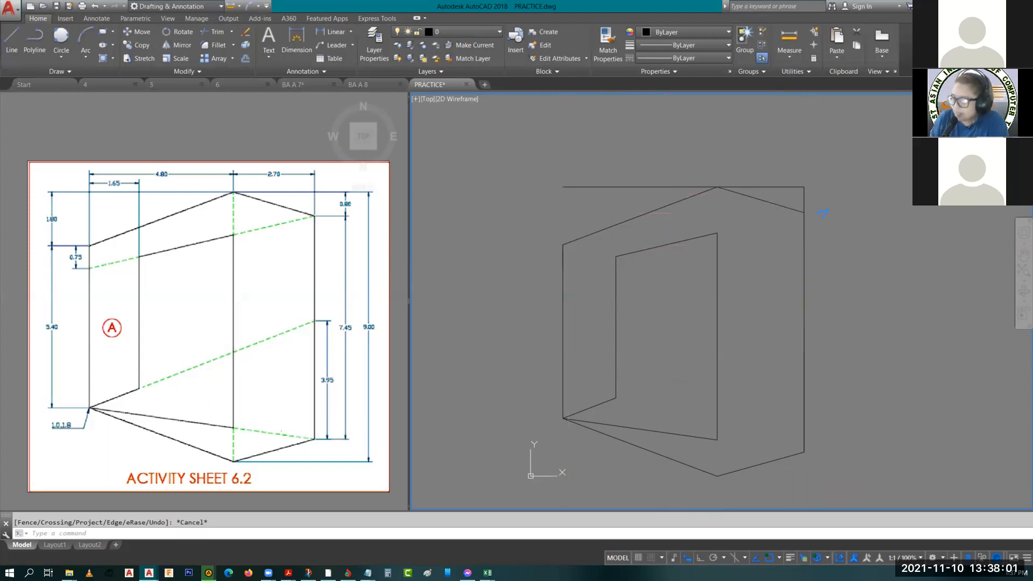
- Examine the upper edge and right corner of the trimmed outline against the Activity Sheet 6.2 reference
{"action": "scroll", "coordinate": [820, 214], "scroll_direction": "up", "scroll_amount": 5}
{"action": "scroll", "coordinate": [789, 214], "scroll_direction": "down", "scroll_amount": 3}
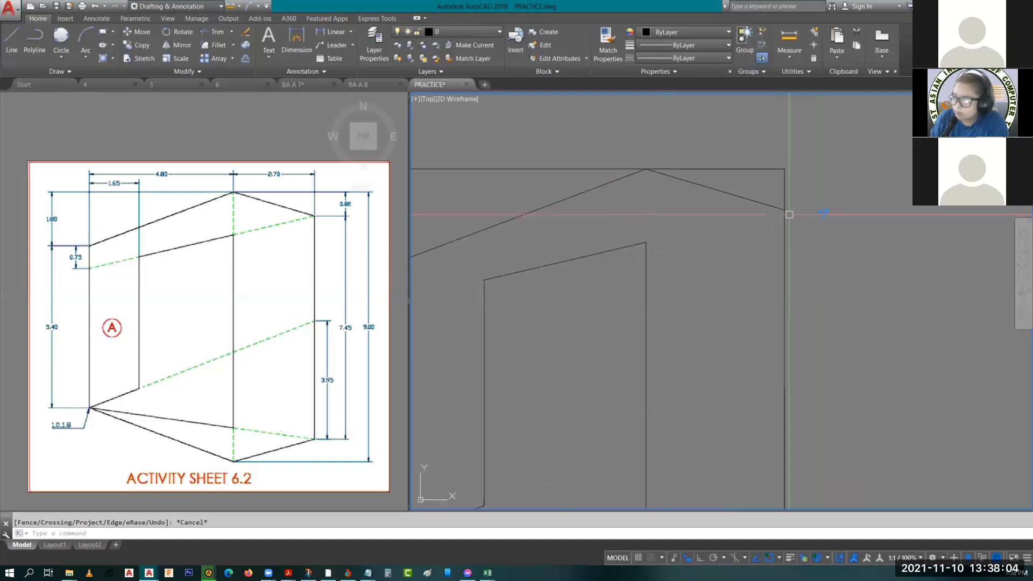
{"action": "middle_click_drag", "start_coordinate": [722, 247], "coordinate": [865, 243]}
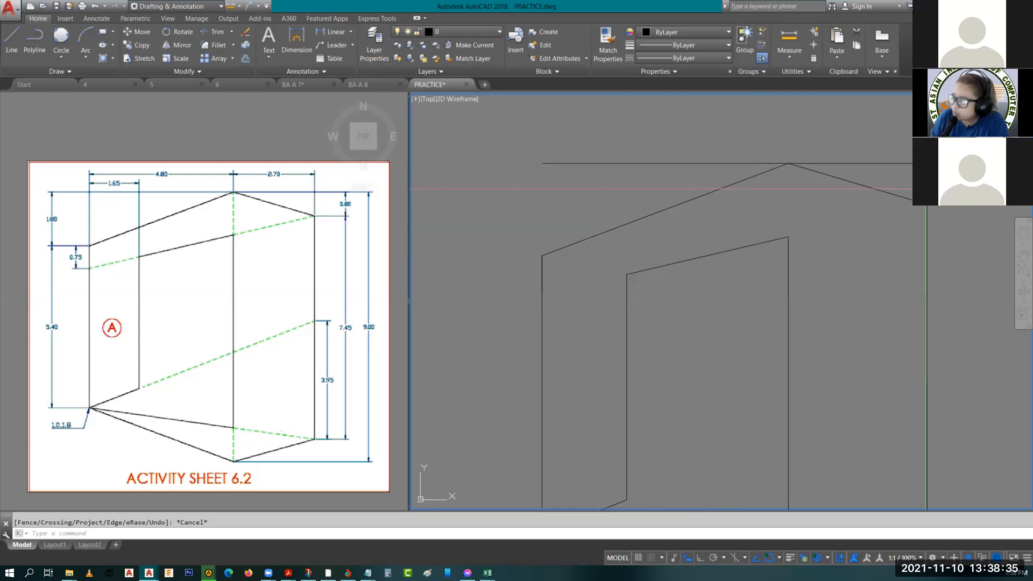
{"action": "left_click", "coordinate": [927, 188]}
{"action": "key", "text": "Escape"}
{"action": "middle_click_drag", "start_coordinate": [926, 242], "coordinate": [877, 240]}
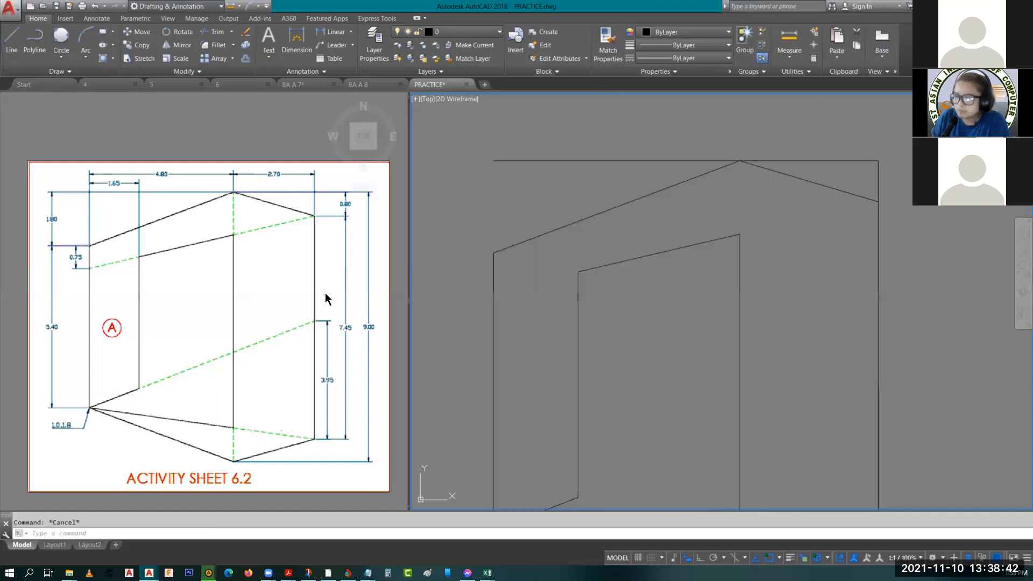
{"action": "scroll", "coordinate": [582, 205], "scroll_direction": "down", "scroll_amount": 4}
{"action": "middle_click_drag", "start_coordinate": [675, 285], "coordinate": [674, 271]}
{"action": "left_click", "coordinate": [536, 130]}
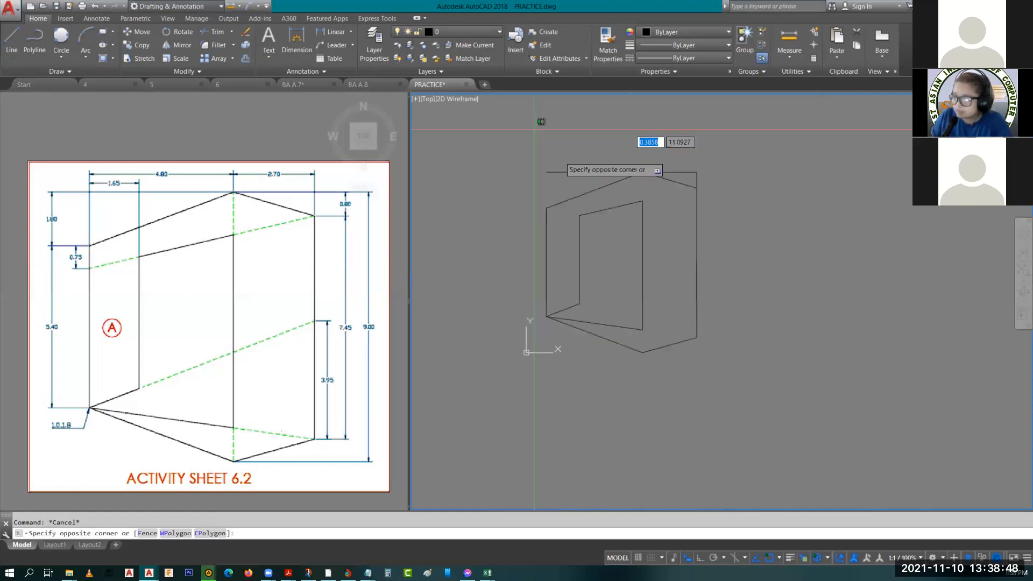
{"action": "key", "text": "Escape"}
- Draw a rectangle 7.5 long and 9 wide in the empty space to the right of the finished outline
{"action": "middle_click_drag", "start_coordinate": [867, 310], "coordinate": [716, 340]}
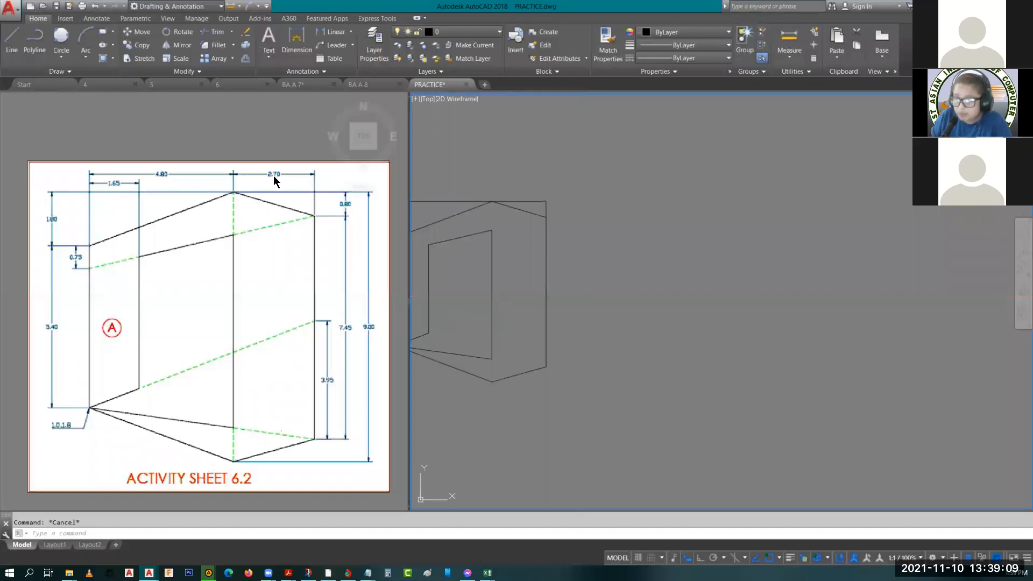
{"action": "left_click", "coordinate": [682, 282]}
{"action": "key", "text": "Escape"}
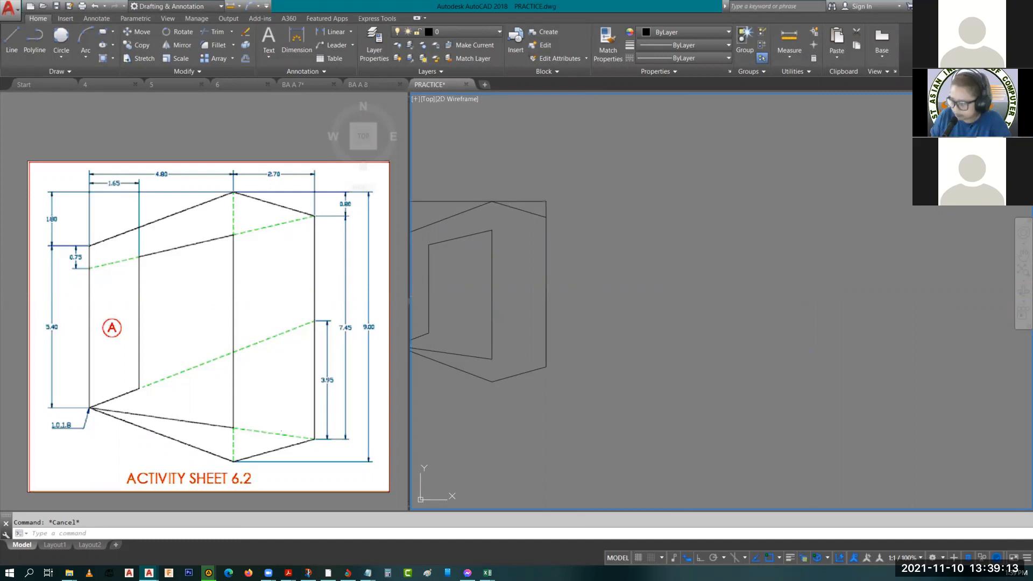
{"action": "type", "text": "rec"}
{"action": "key", "text": "Return"}
{"action": "left_click", "coordinate": [647, 386]}
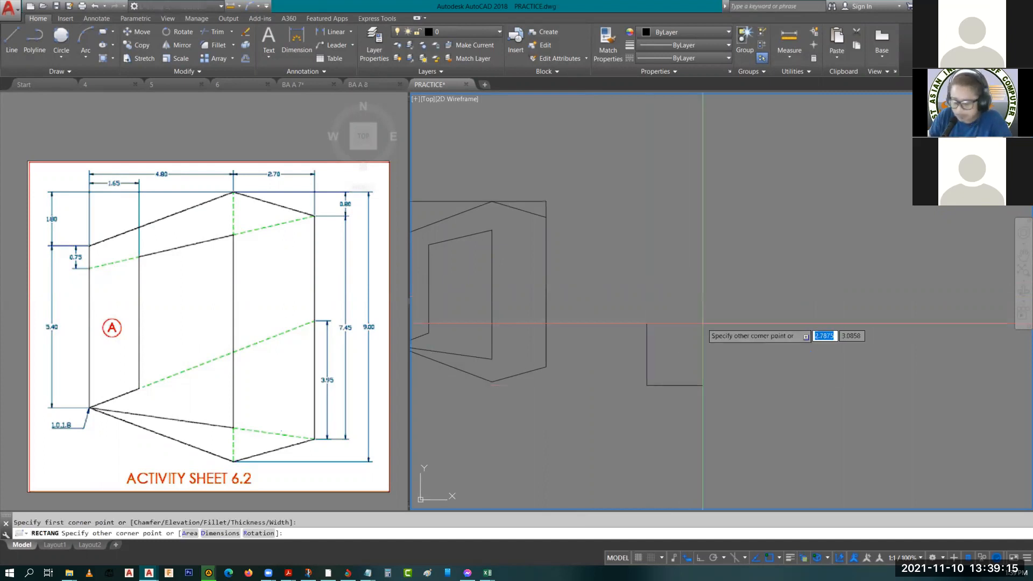
{"action": "type", "text": "d"}
{"action": "key", "text": "Return"}
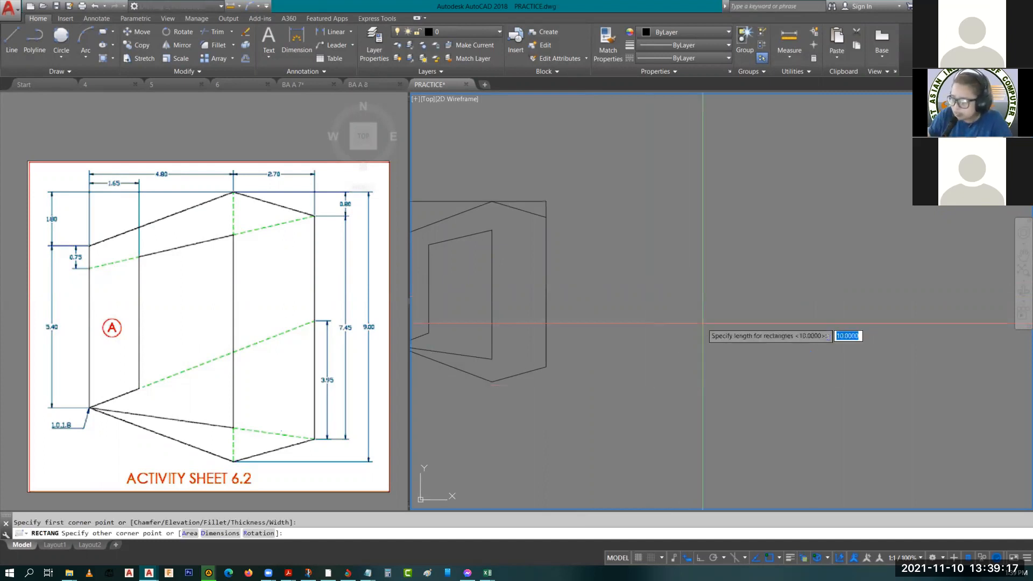
{"action": "type", "text": "7.5"}
{"action": "key", "text": "Return"}
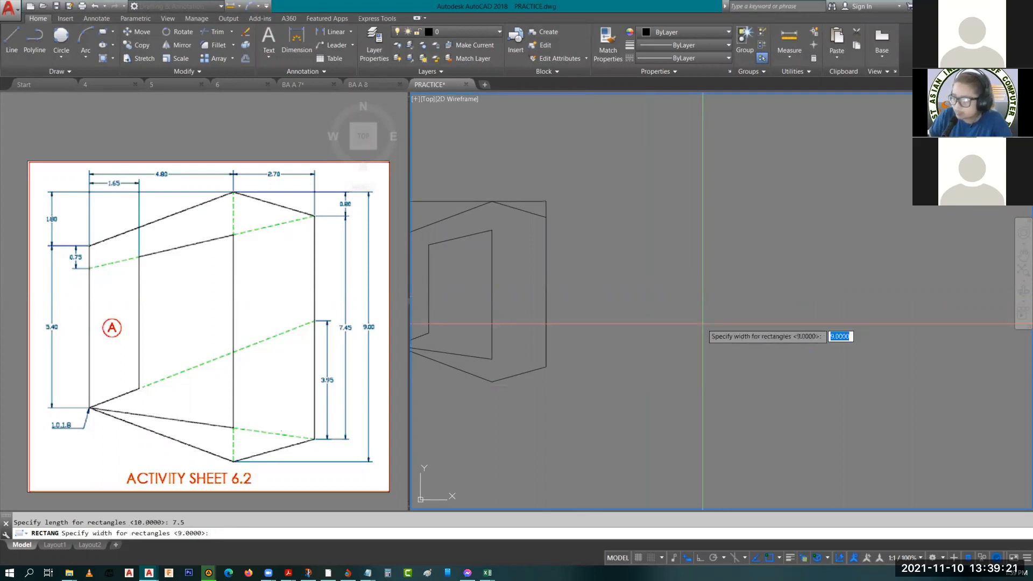
{"action": "type", "text": "9"}
{"action": "key", "text": "Return"}
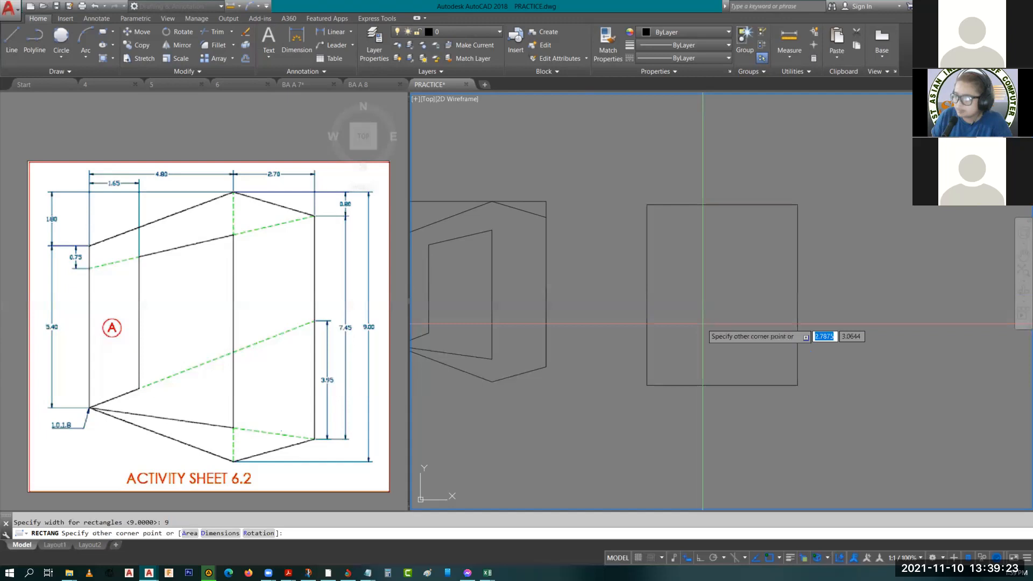
{"action": "key", "text": "Escape"}
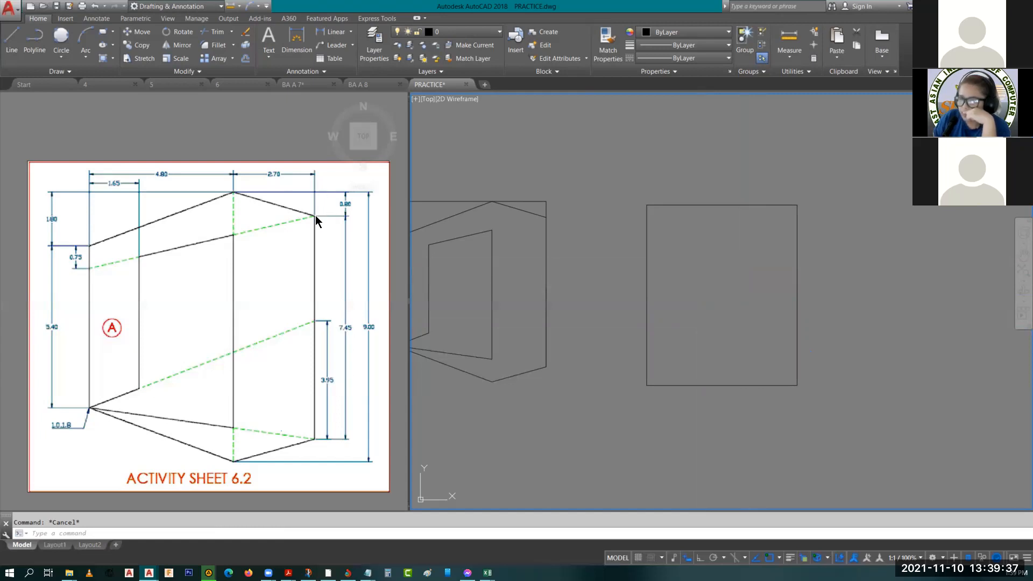
{"action": "left_click", "coordinate": [758, 245]}
{"action": "middle_click_drag", "start_coordinate": [755, 229], "coordinate": [760, 233]}
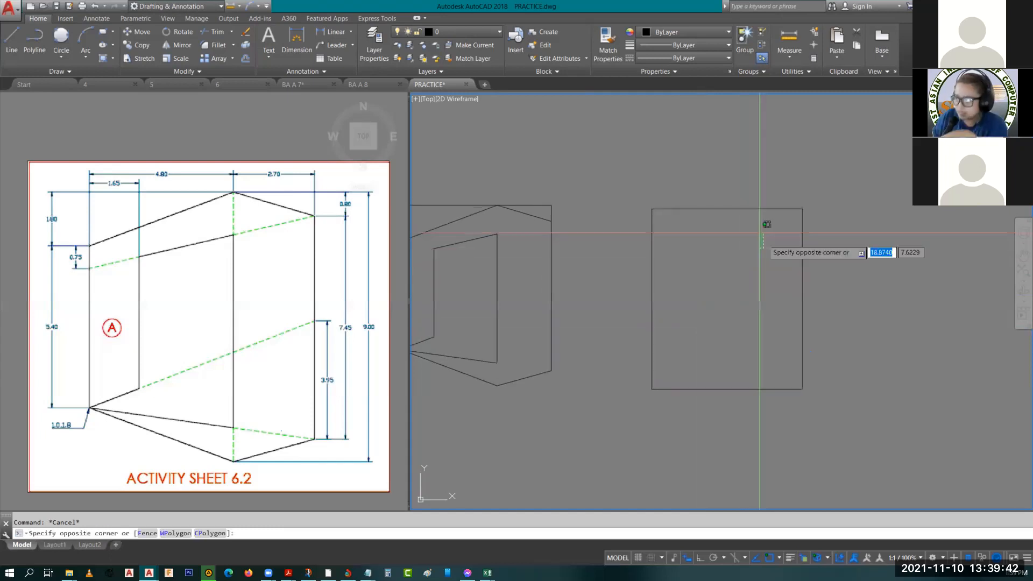
{"action": "key", "text": "Escape"}
{"action": "key", "text": "Escape"}
{"action": "middle_click_drag", "start_coordinate": [780, 238], "coordinate": [901, 245]}
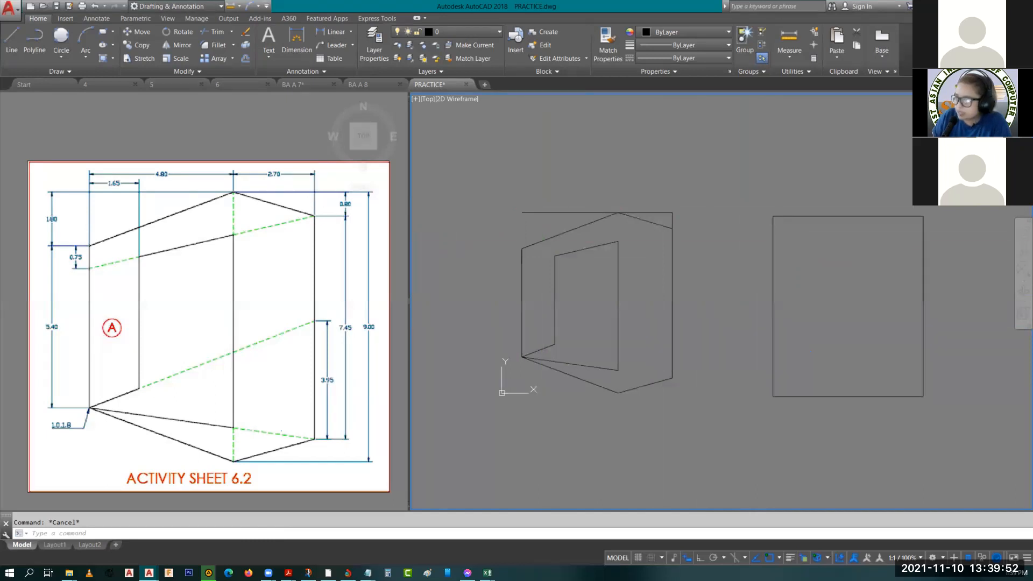
{"action": "middle_click_drag", "start_coordinate": [920, 242], "coordinate": [801, 233]}
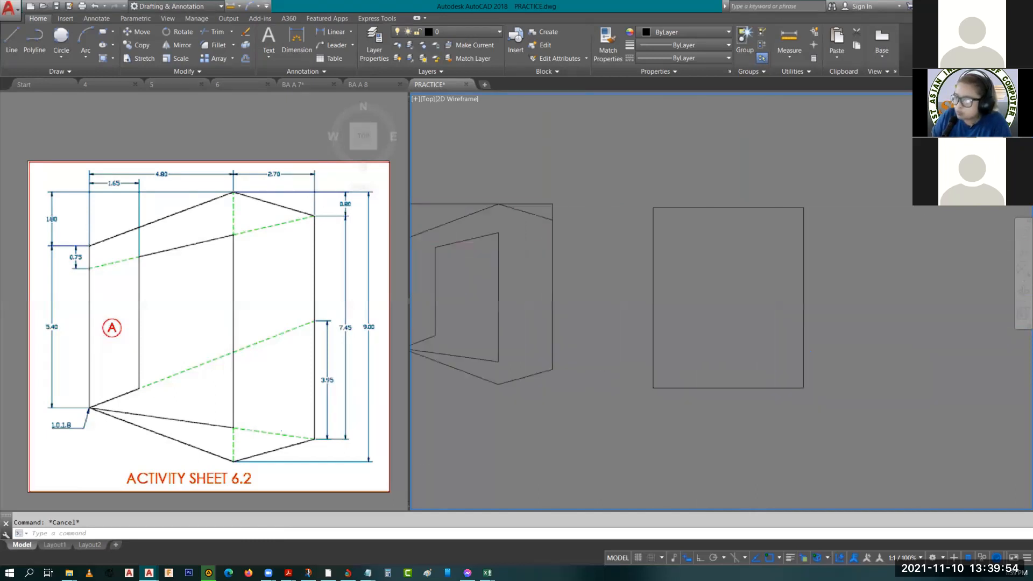
- Chamfer the new rectangle's upper-right corner with distances 2.7 along the top edge and 0.8 down the right edge
{"action": "scroll", "coordinate": [838, 323], "scroll_direction": "up", "scroll_amount": 2}
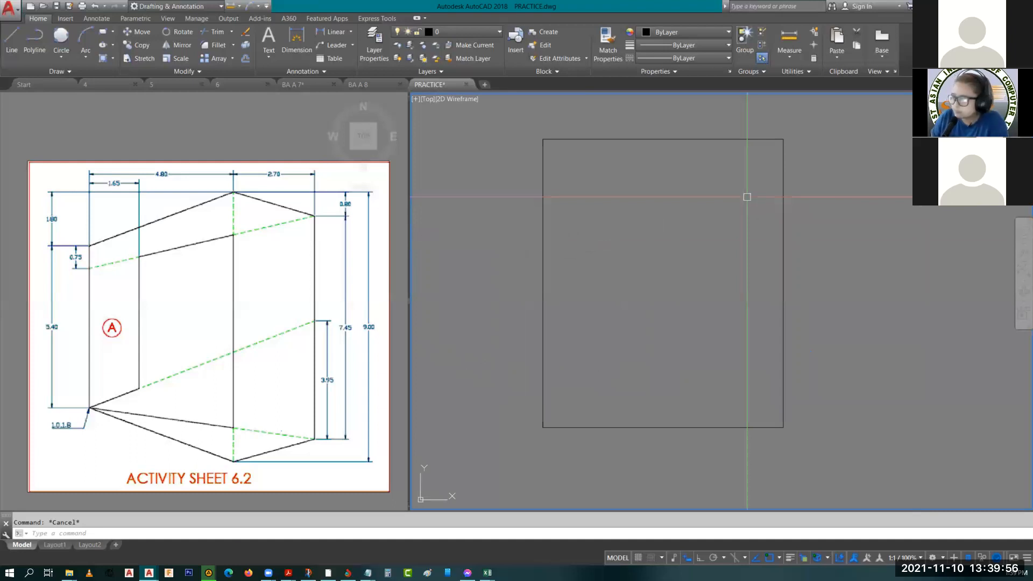
{"action": "type", "text": "cha"}
{"action": "key", "text": "Return"}
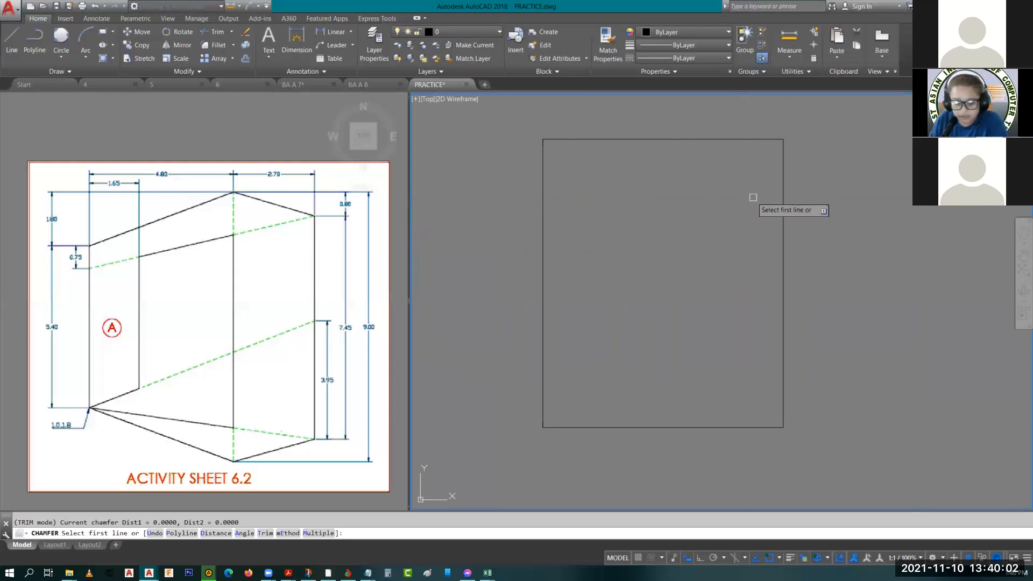
{"action": "type", "text": "d"}
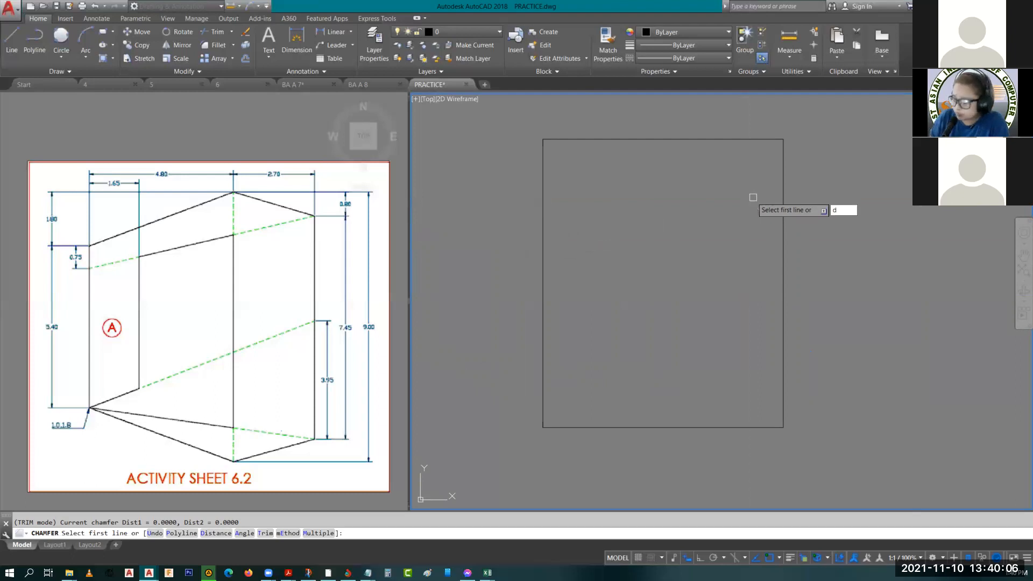
{"action": "key", "text": "Return"}
{"action": "type", "text": "2.7"}
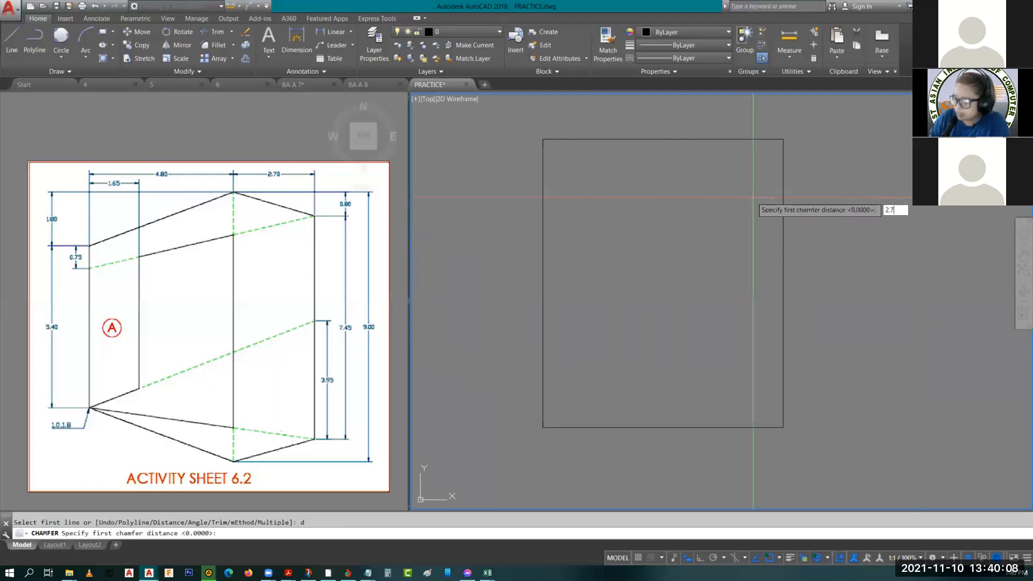
{"action": "key", "text": "Return"}
{"action": "type", "text": ".8"}
{"action": "key", "text": "Return"}
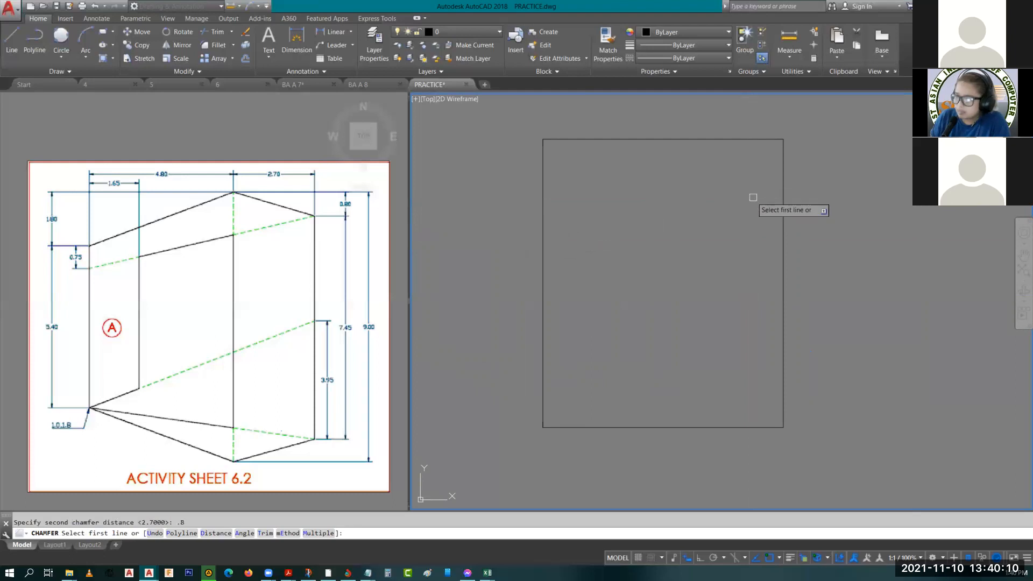
{"action": "left_click", "coordinate": [754, 139]}
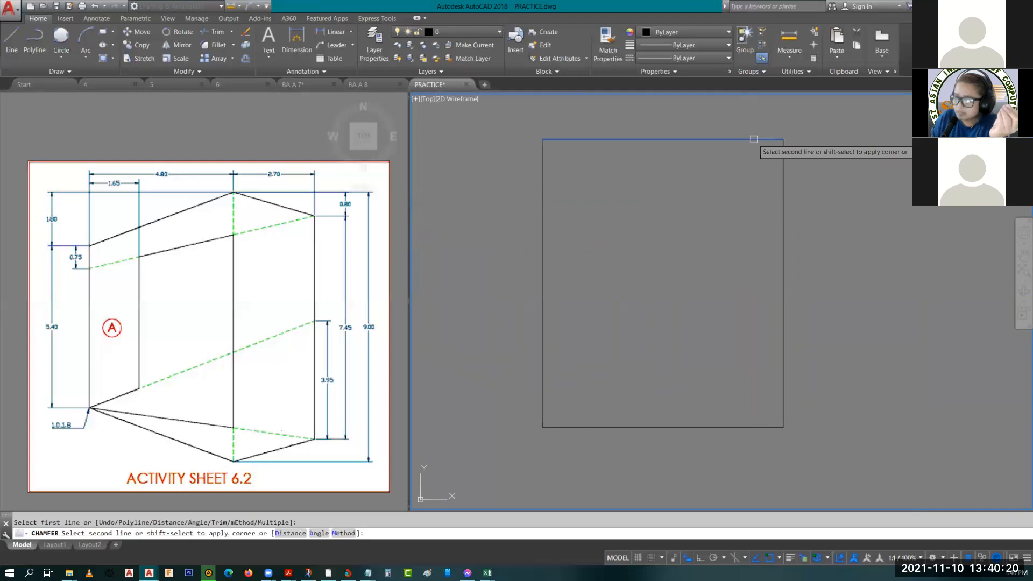
{"action": "left_click", "coordinate": [783, 154]}
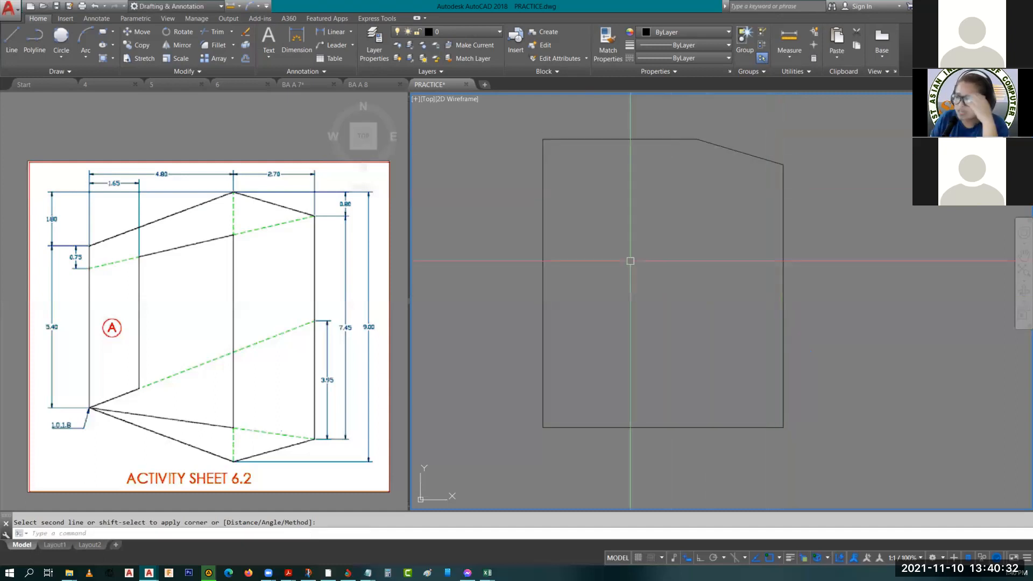
- Chamfer the rectangle's upper-left corner with distances 4.8 along the top edge and 1.8 down the left edge
{"action": "mouse_move", "coordinate": [713, 274]}
{"action": "middle_mouse_down"}
{"action": "mouse_move", "coordinate": [861, 294]}
{"action": "mouse_move", "coordinate": [809, 284]}
{"action": "mouse_move", "coordinate": [700, 319]}
{"action": "middle_mouse_up"}
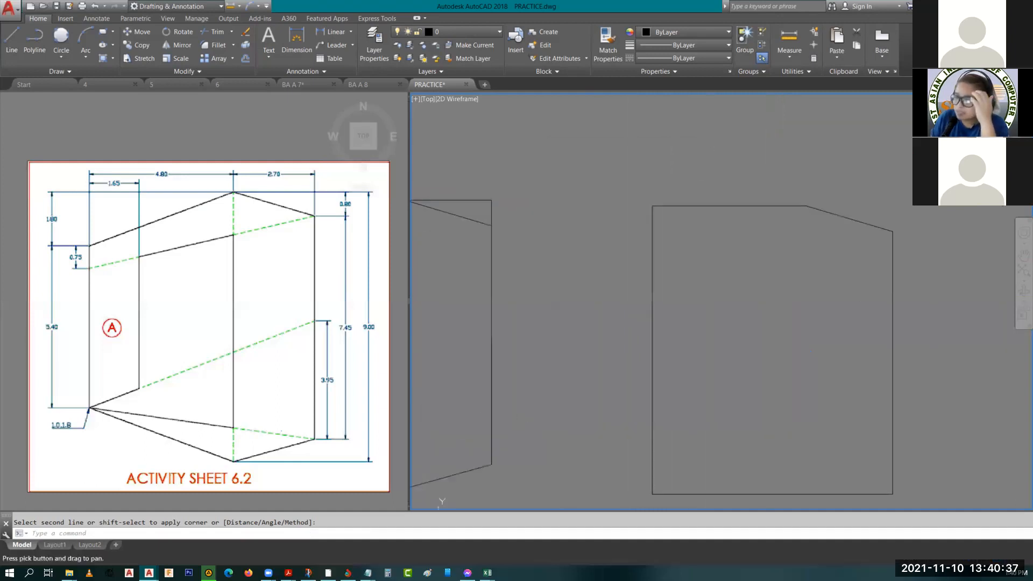
{"action": "middle_click_drag", "start_coordinate": [705, 259], "coordinate": [752, 259]}
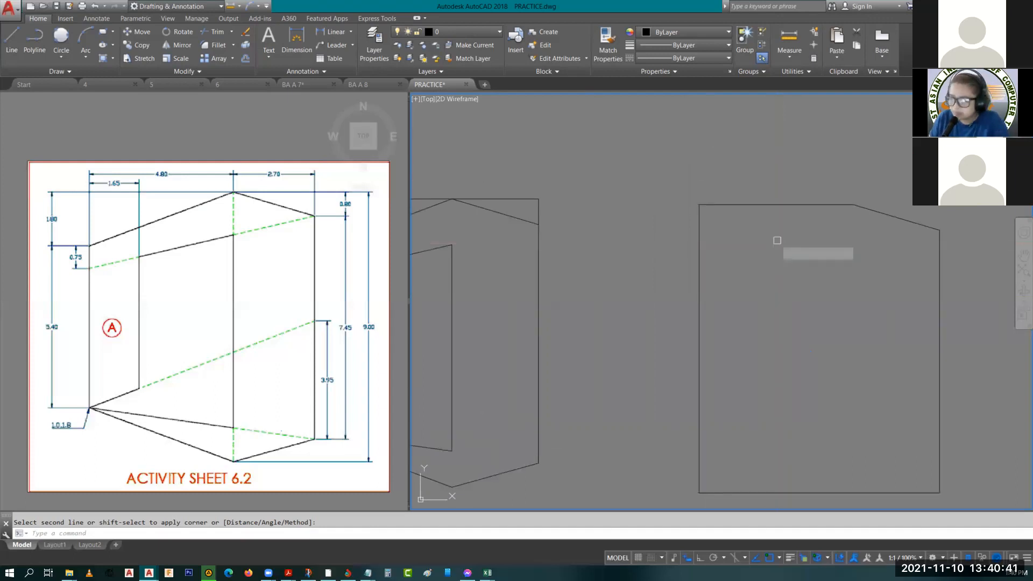
{"action": "key", "text": "Return"}
{"action": "type", "text": "d"}
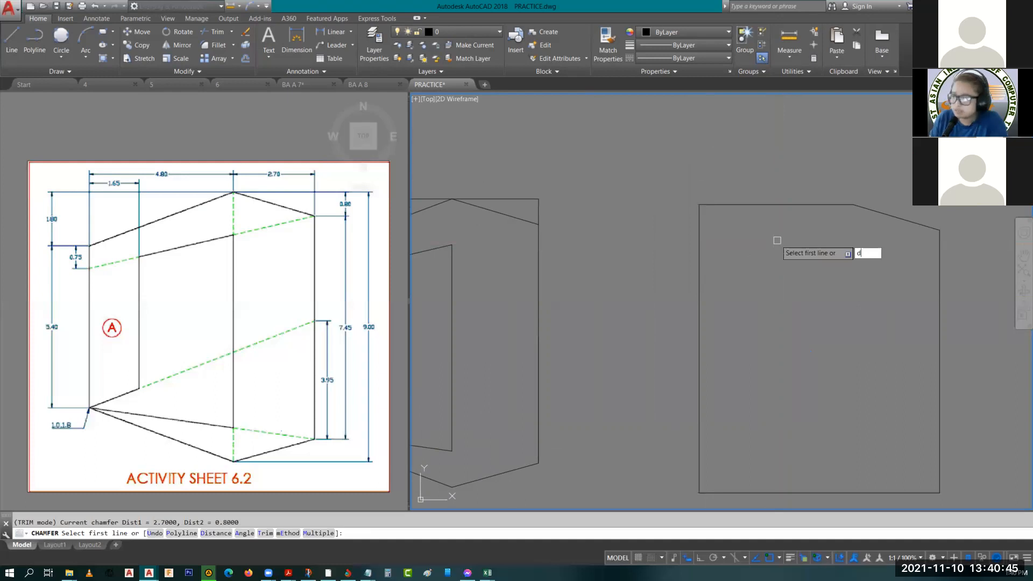
{"action": "key", "text": "Return"}
{"action": "type", "text": "4."}
{"action": "type", "text": "8"}
{"action": "key", "text": "Return"}
{"action": "type", "text": "1.8"}
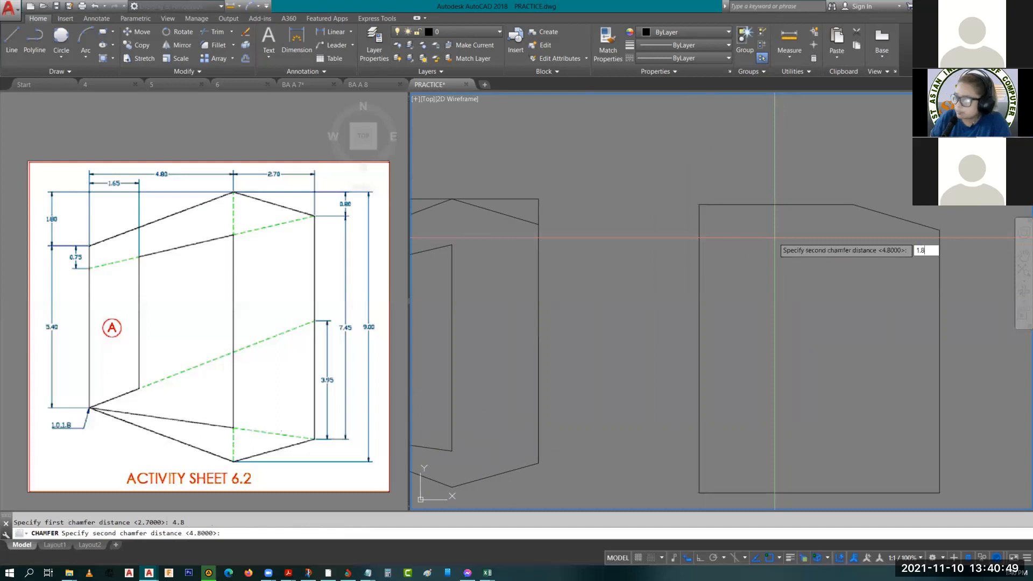
{"action": "key", "text": "Return"}
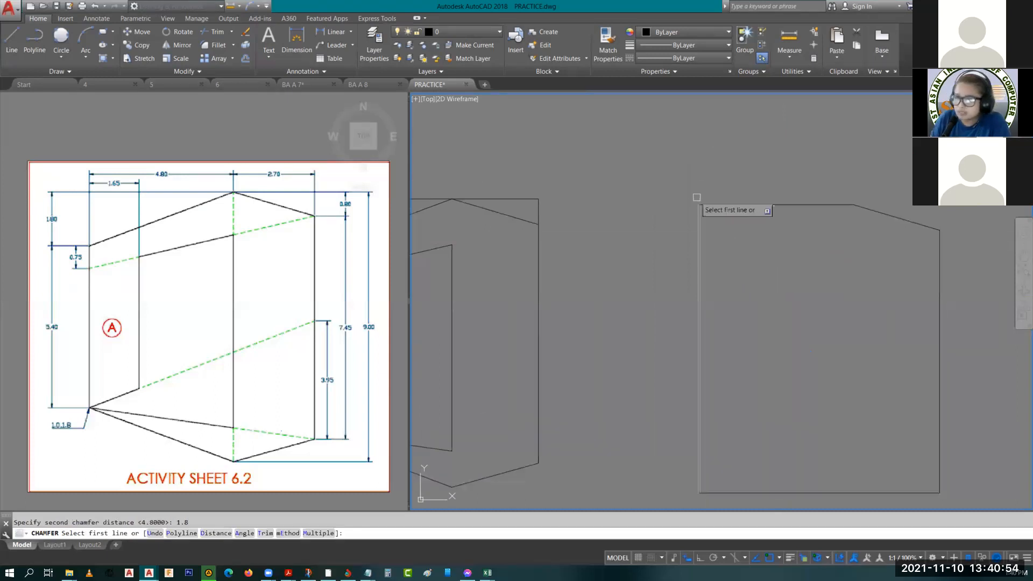
{"action": "left_click", "coordinate": [730, 203]}
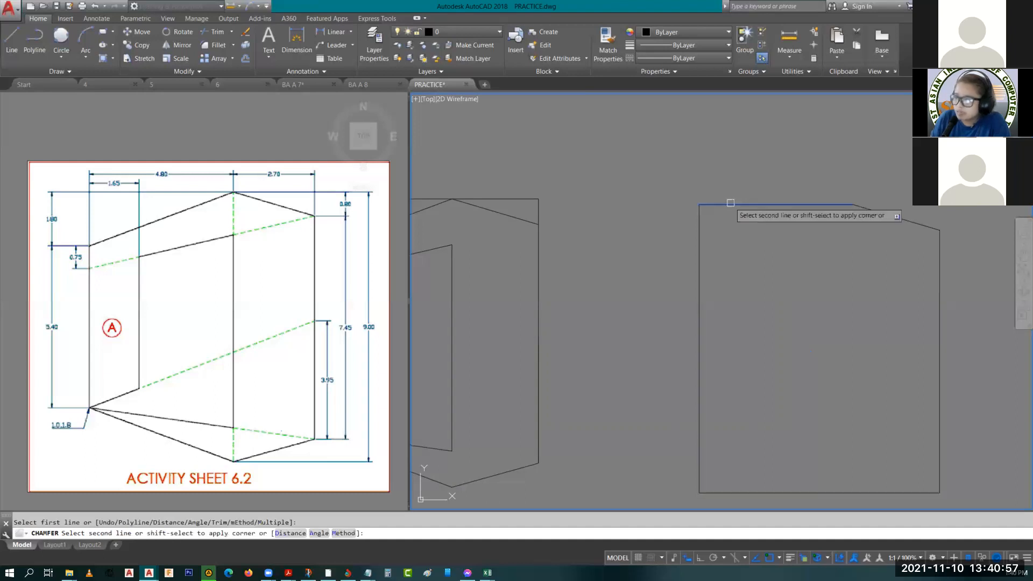
{"action": "left_click", "coordinate": [700, 232]}
- Draw a vertical line from the peak between the two chamfers down to the rectangle's bottom edge
{"action": "scroll", "coordinate": [792, 259], "scroll_direction": "down", "scroll_amount": 2}
{"action": "mouse_move", "coordinate": [801, 320]}
{"action": "middle_mouse_down"}
{"action": "mouse_move", "coordinate": [710, 292]}
{"action": "mouse_move", "coordinate": [710, 280]}
{"action": "middle_mouse_up"}
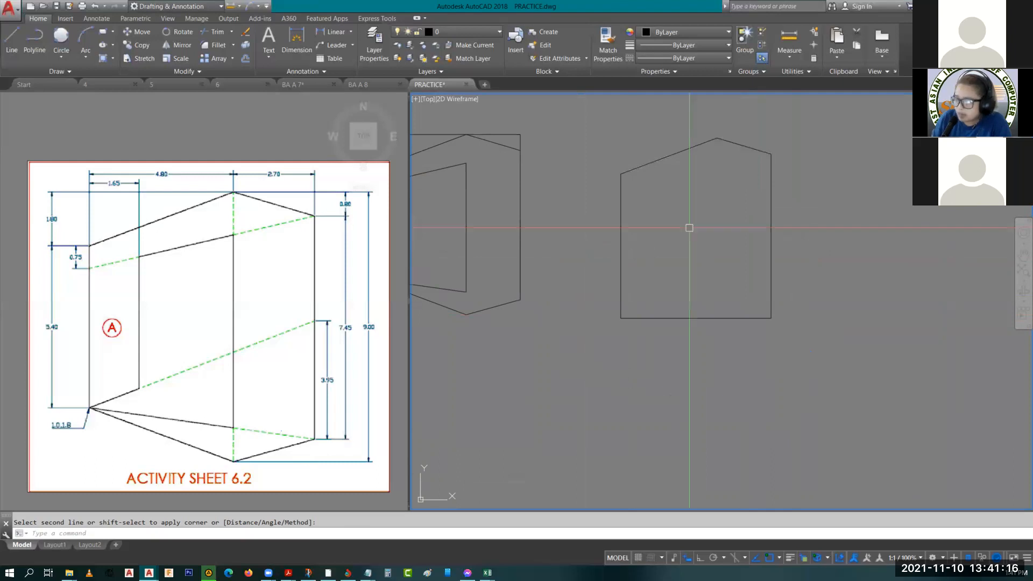
{"action": "type", "text": "l"}
{"action": "key", "text": "Return"}
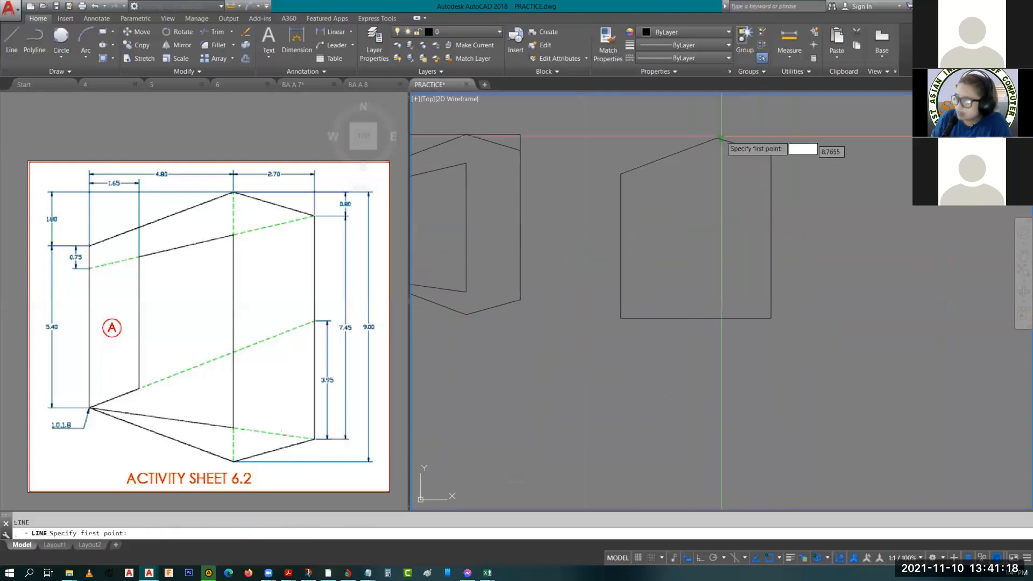
{"action": "left_click", "coordinate": [719, 138]}
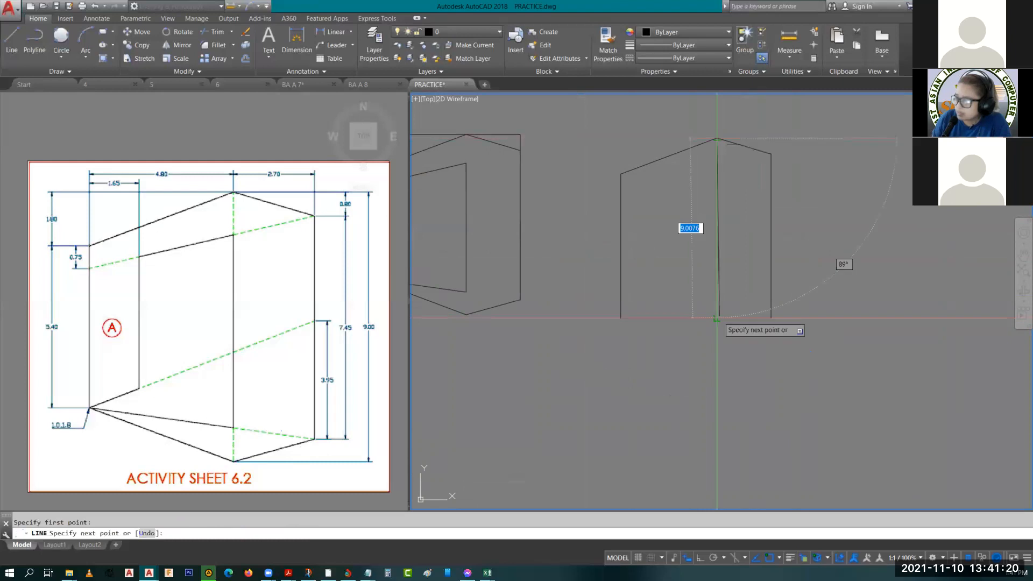
{"action": "left_click", "coordinate": [720, 318]}
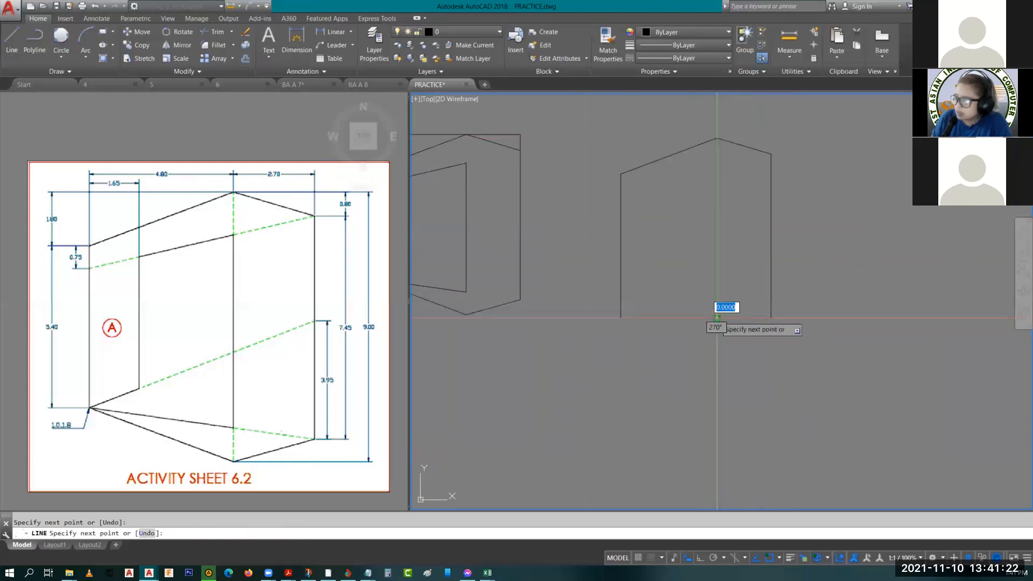
{"action": "key", "text": "Escape"}
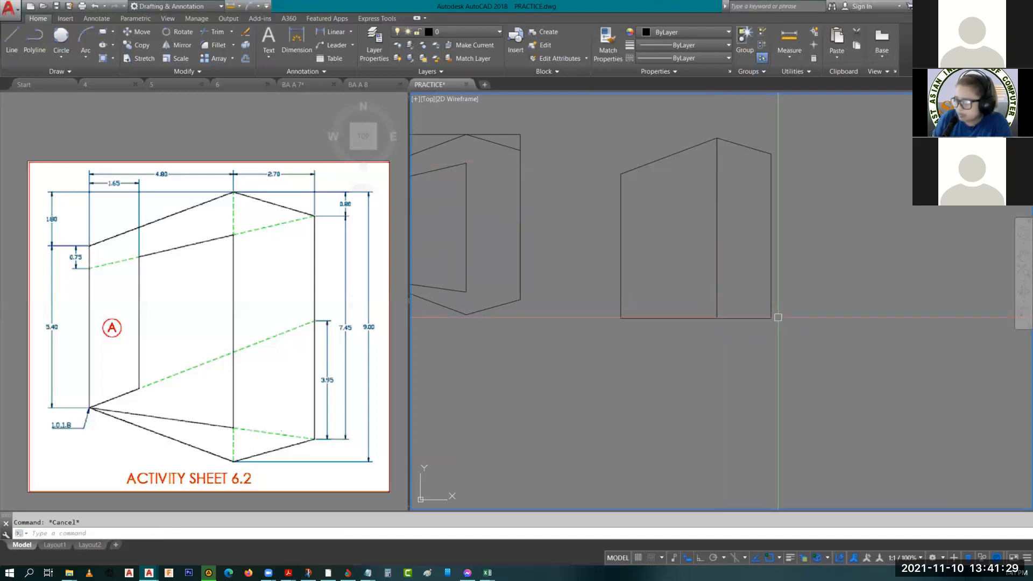
- Draw a line 7.45 straight down from the right chamfer's lower end, continuing to the bottom end of the middle vertical
{"action": "type", "text": "l"}
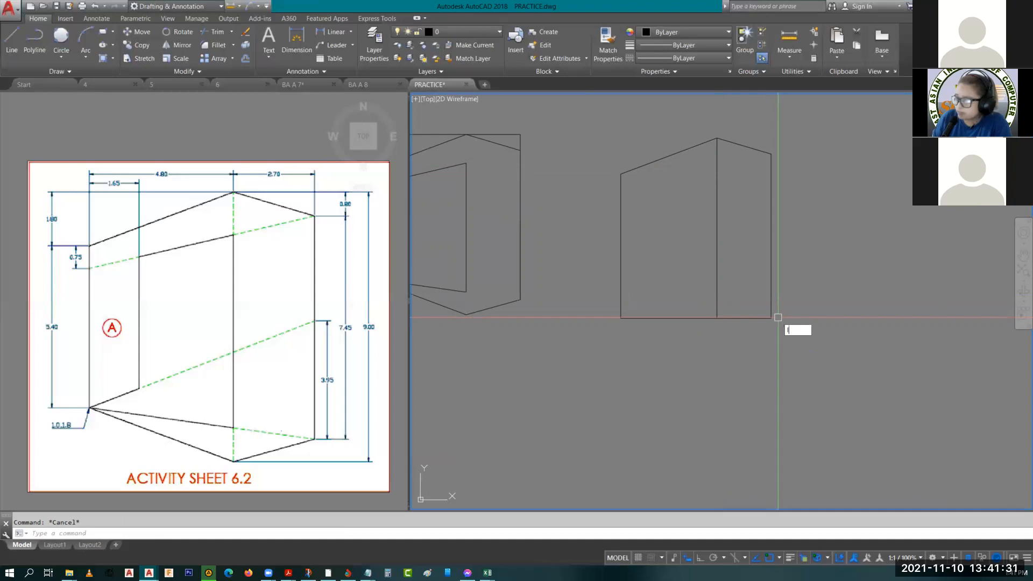
{"action": "key", "text": "Return"}
{"action": "left_click", "coordinate": [771, 154]}
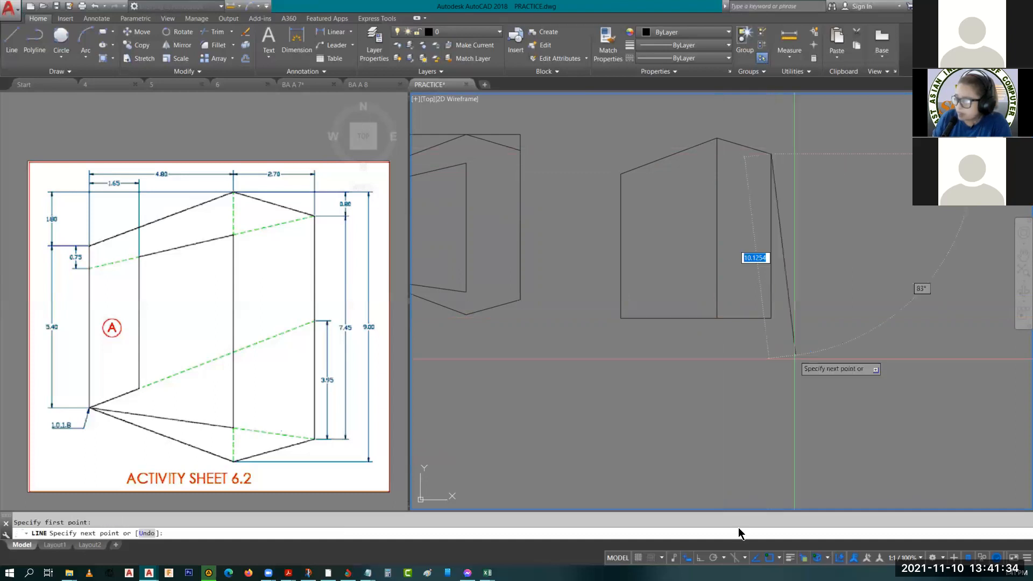
{"action": "left_click", "coordinate": [700, 560]}
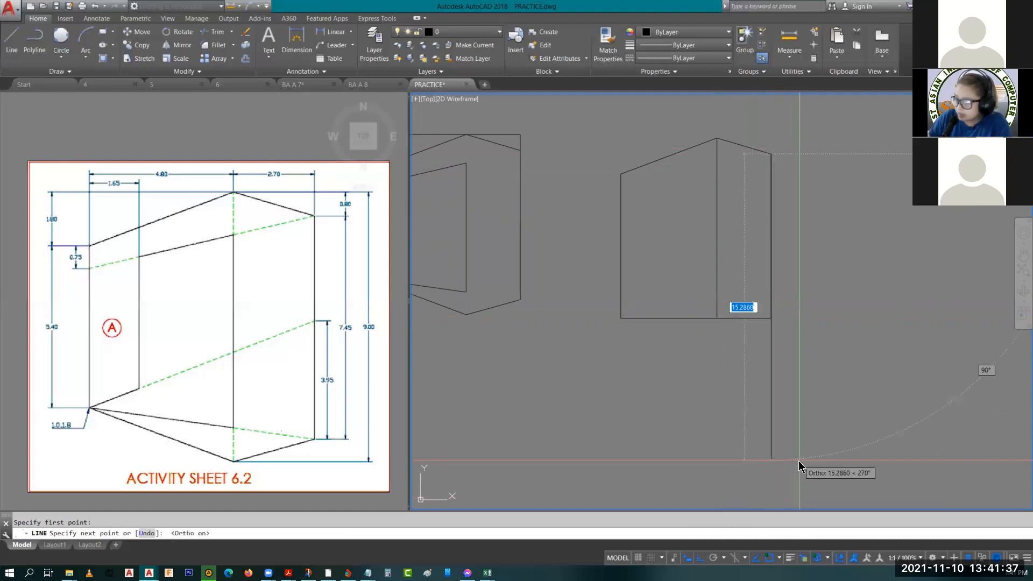
{"action": "type", "text": "7.45"}
{"action": "key", "text": "Return"}
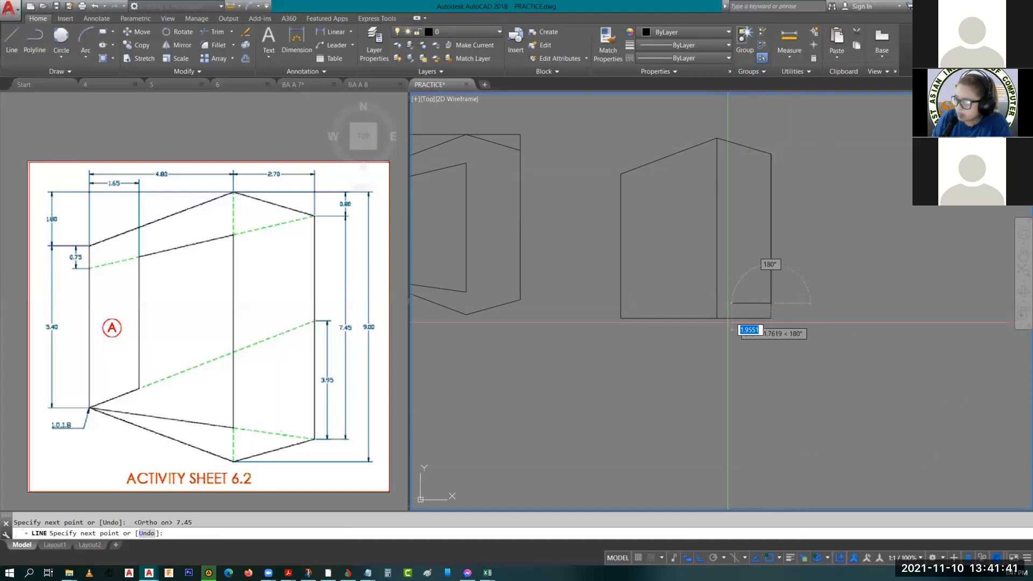
{"action": "key", "text": "F8"}
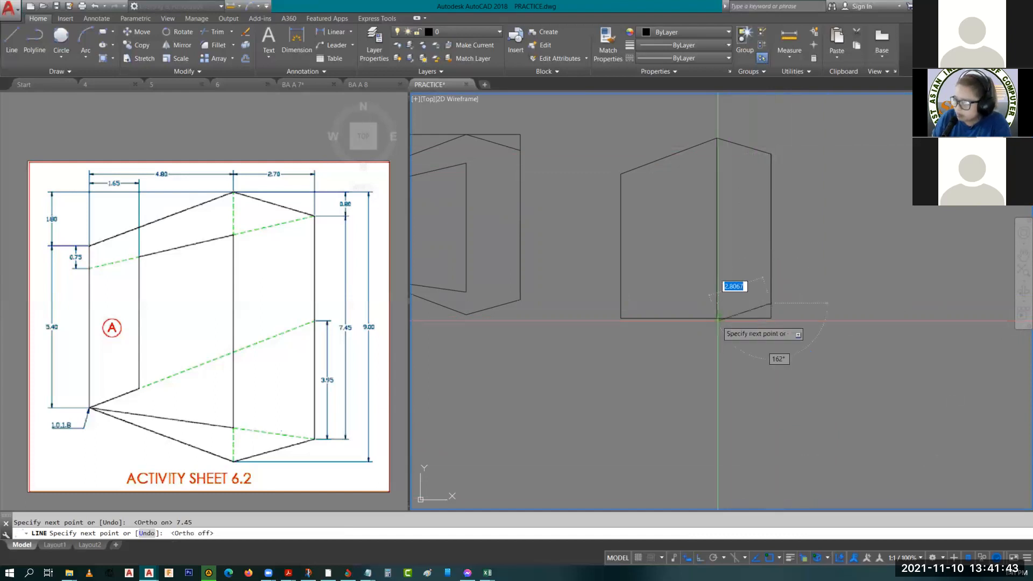
{"action": "left_click", "coordinate": [717, 319]}
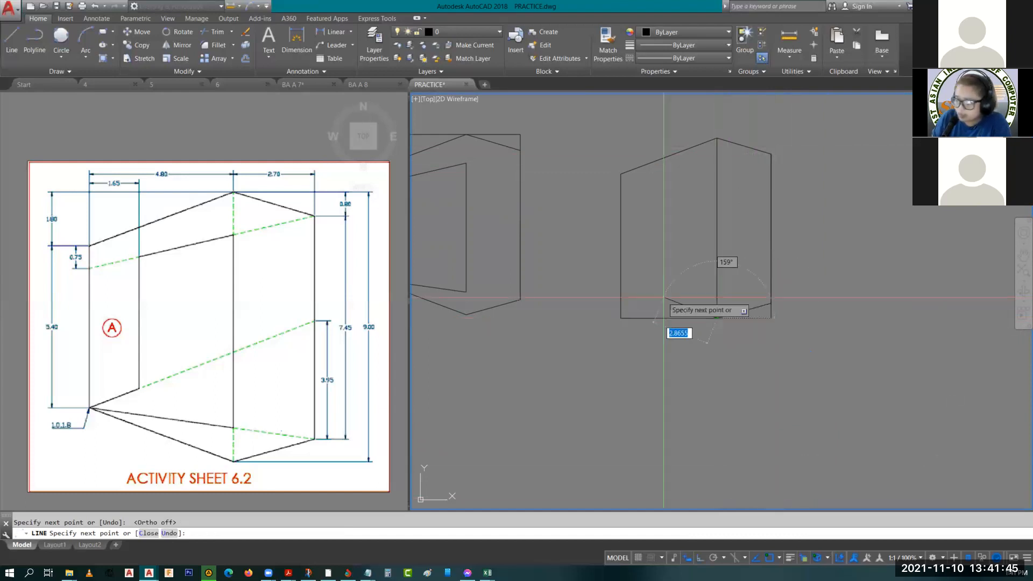
{"action": "key", "text": "Escape"}
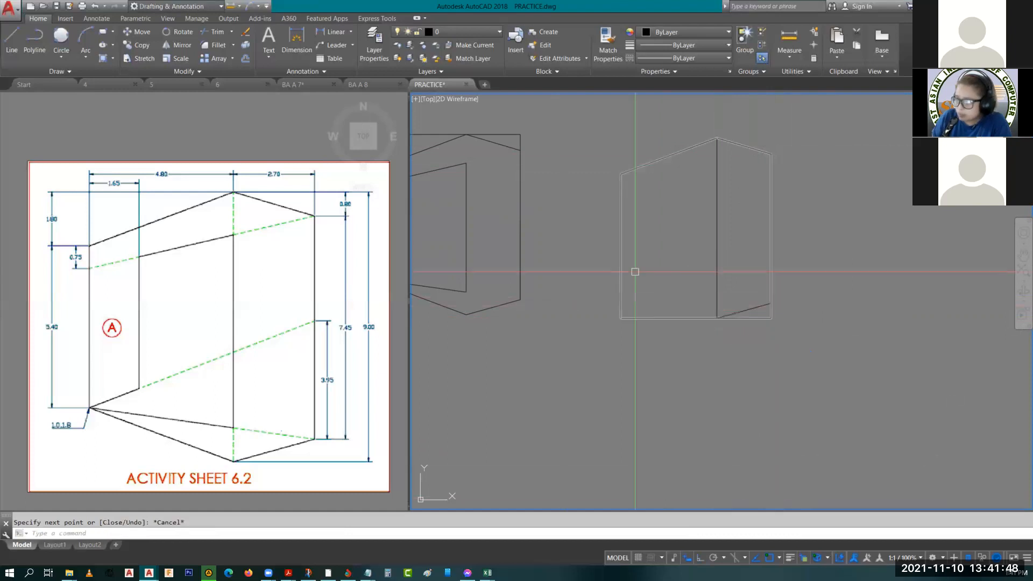
{"action": "middle_click_drag", "start_coordinate": [658, 274], "coordinate": [707, 323]}
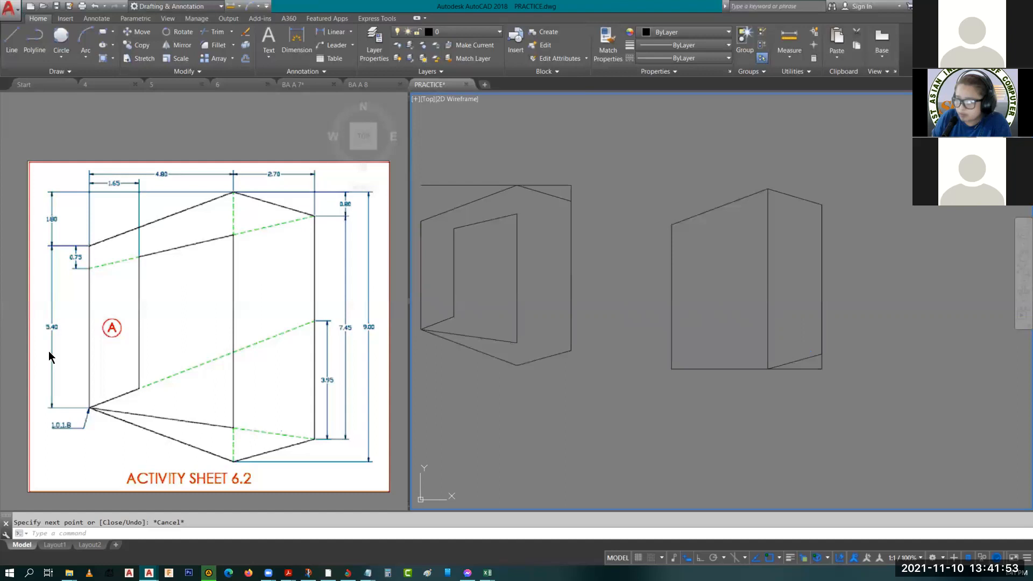
- Draw a 5.4-long vertical line down from the rectangle outline's upper-left vertex, continuing to the bottom end of the middle vertical
{"action": "key", "text": "Return"}
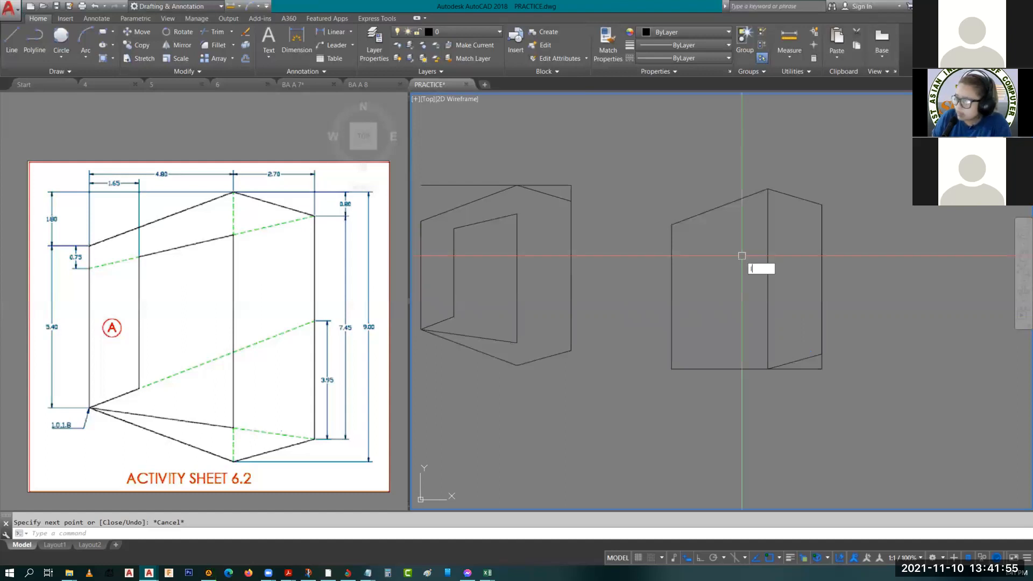
{"action": "left_click", "coordinate": [672, 224]}
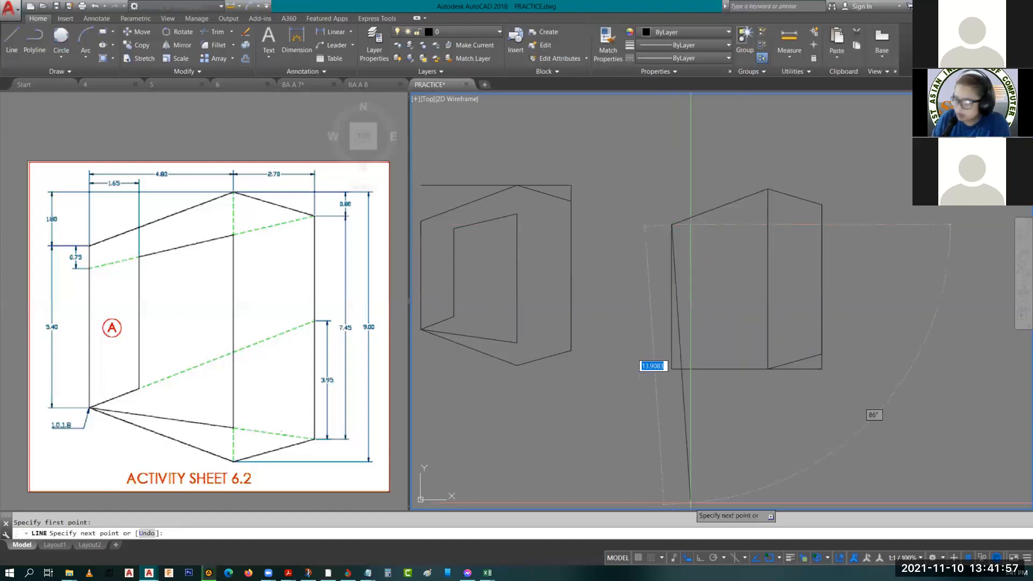
{"action": "key", "text": "F8"}
{"action": "key", "text": "BackSpace"}
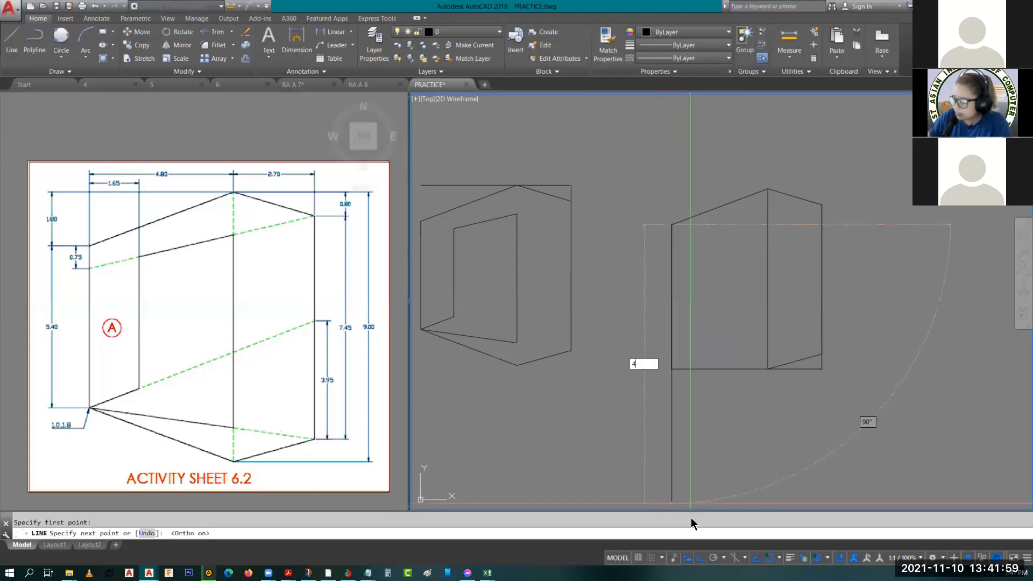
{"action": "type", "text": "5.4"}
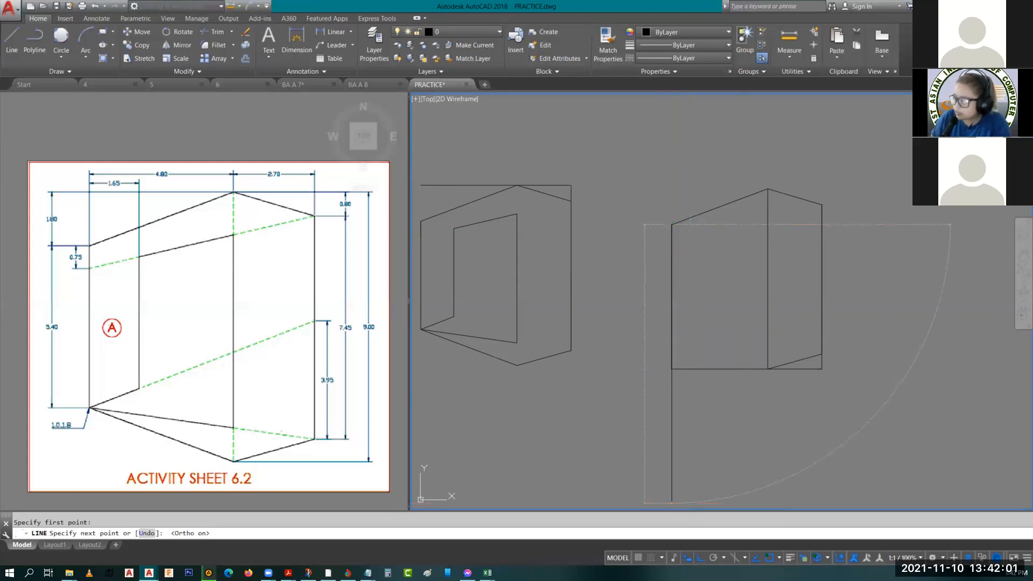
{"action": "key", "text": "Return"}
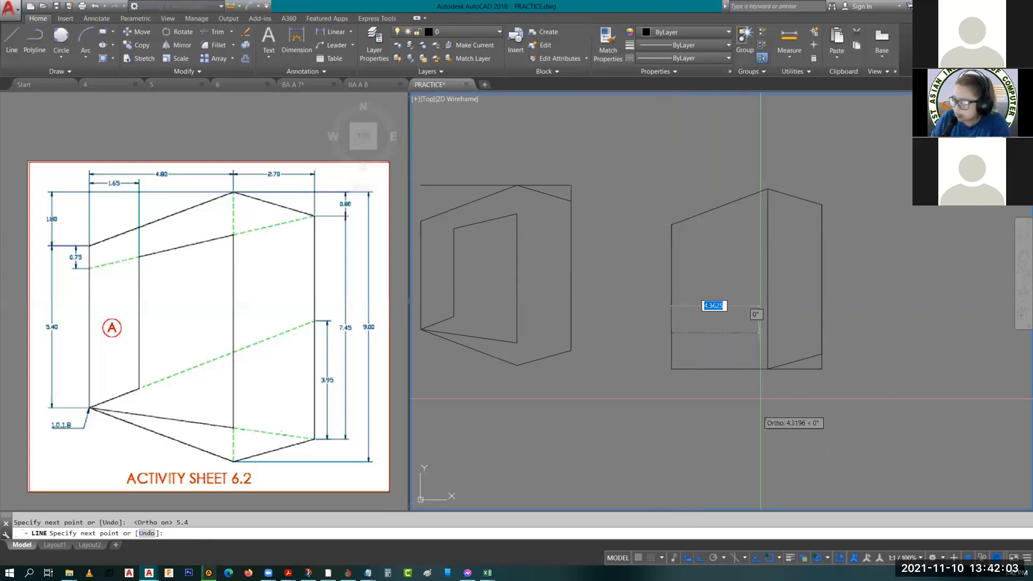
{"action": "left_click", "coordinate": [768, 368]}
{"action": "left_click", "coordinate": [767, 368]}
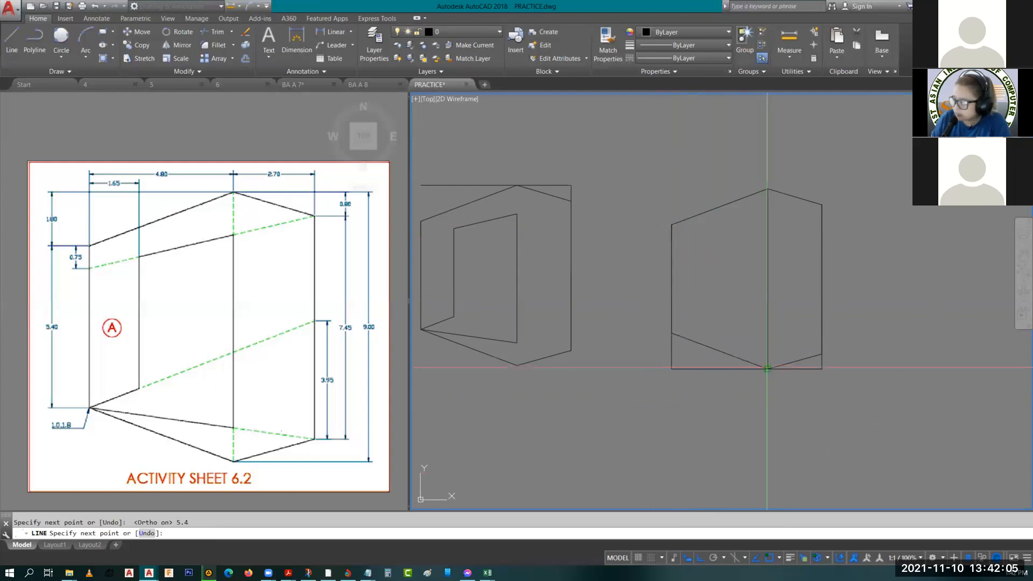
{"action": "key", "text": "Escape"}
- Draw a line from the lower end of the 5.4 left edge to the lower-right vertex where the bottom slope meets the right side
{"action": "middle_click_drag", "start_coordinate": [734, 334], "coordinate": [680, 399]}
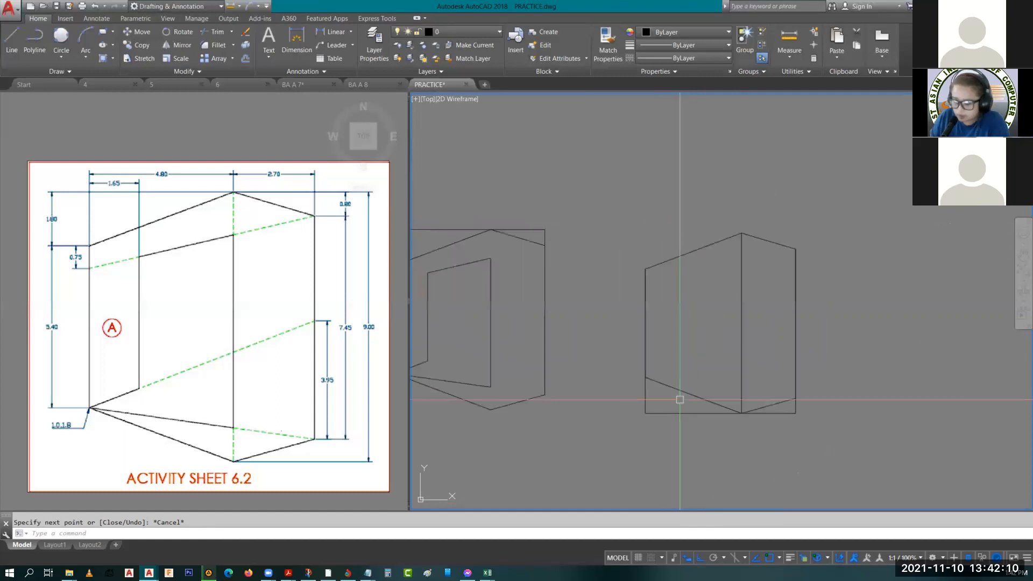
{"action": "type", "text": "l"}
{"action": "key", "text": "Return"}
{"action": "left_click", "coordinate": [646, 377]}
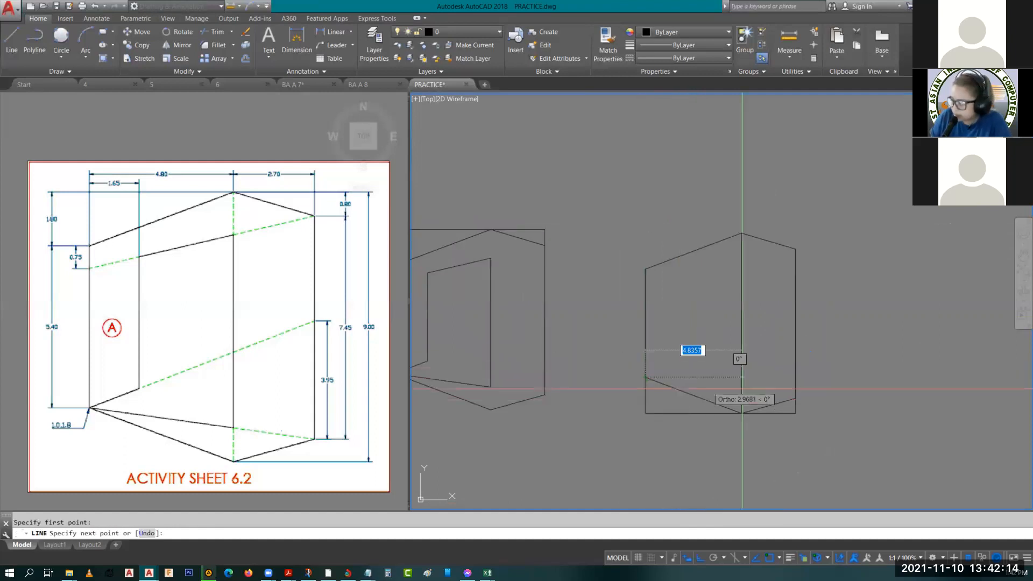
{"action": "key", "text": "Escape"}
- Draw a 3.95 vertical line up from the lower-right vertex, continuing to the lower end of the left edge
{"action": "middle_click_drag", "start_coordinate": [722, 350], "coordinate": [679, 379]}
{"action": "scroll", "coordinate": [748, 439], "scroll_direction": "up", "scroll_amount": 2}
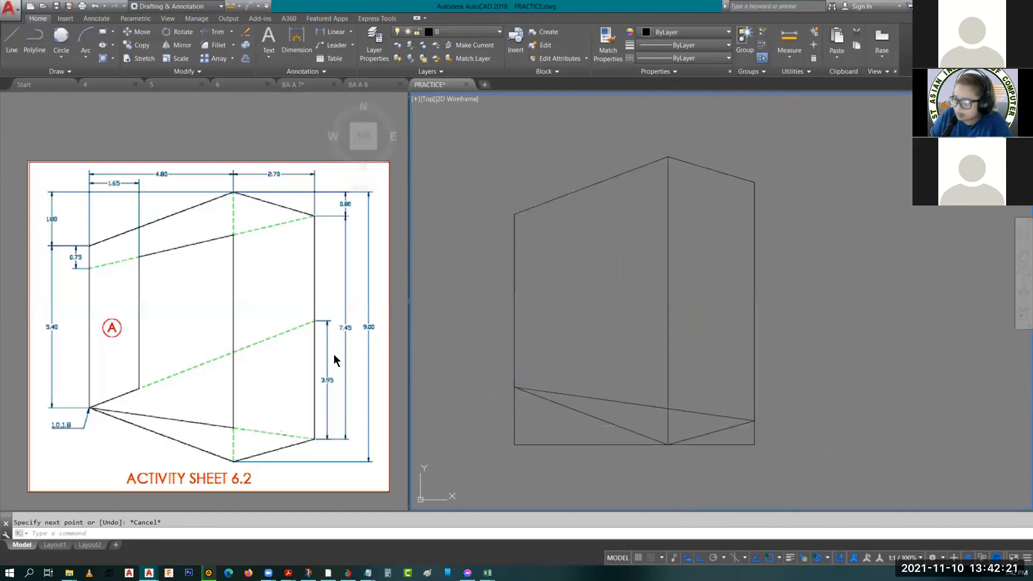
{"action": "type", "text": "l"}
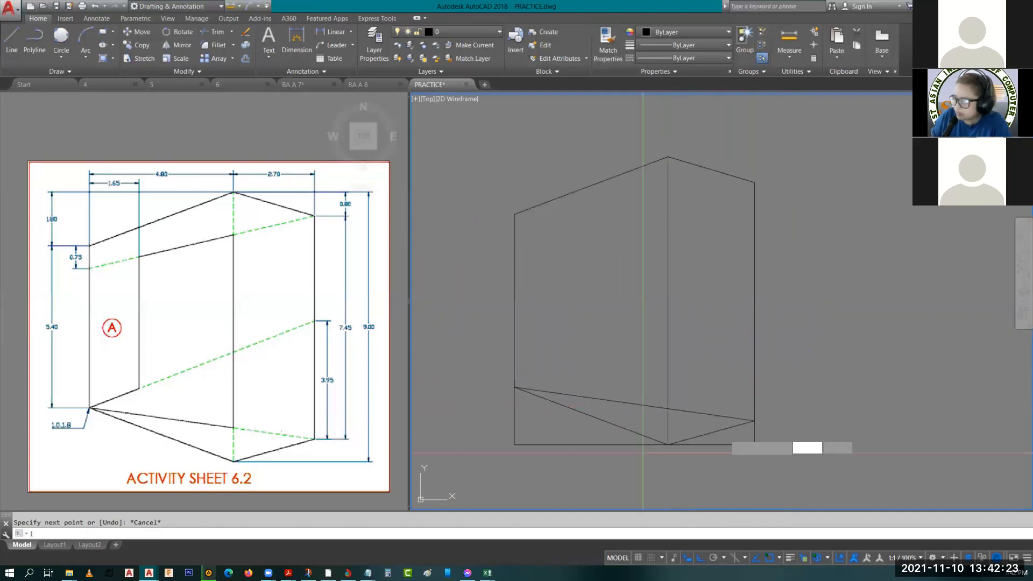
{"action": "key", "text": "Return"}
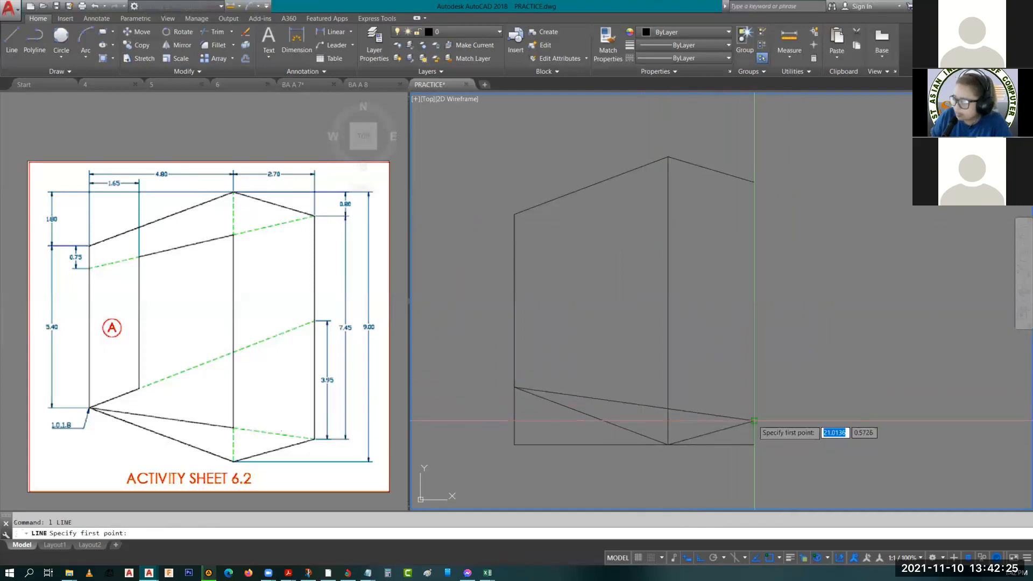
{"action": "left_click", "coordinate": [754, 420]}
{"action": "type", "text": "3."}
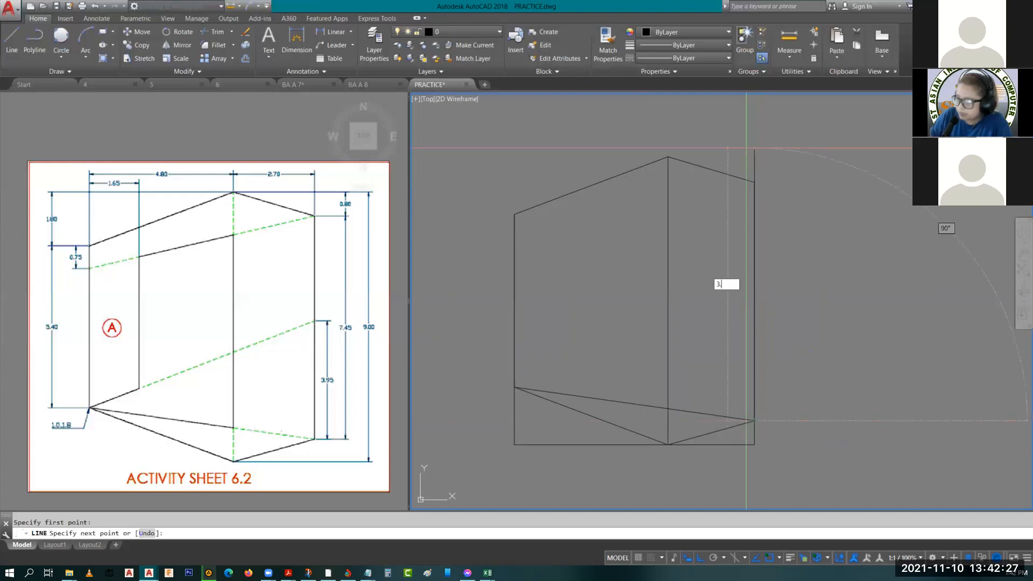
{"action": "type", "text": "95"}
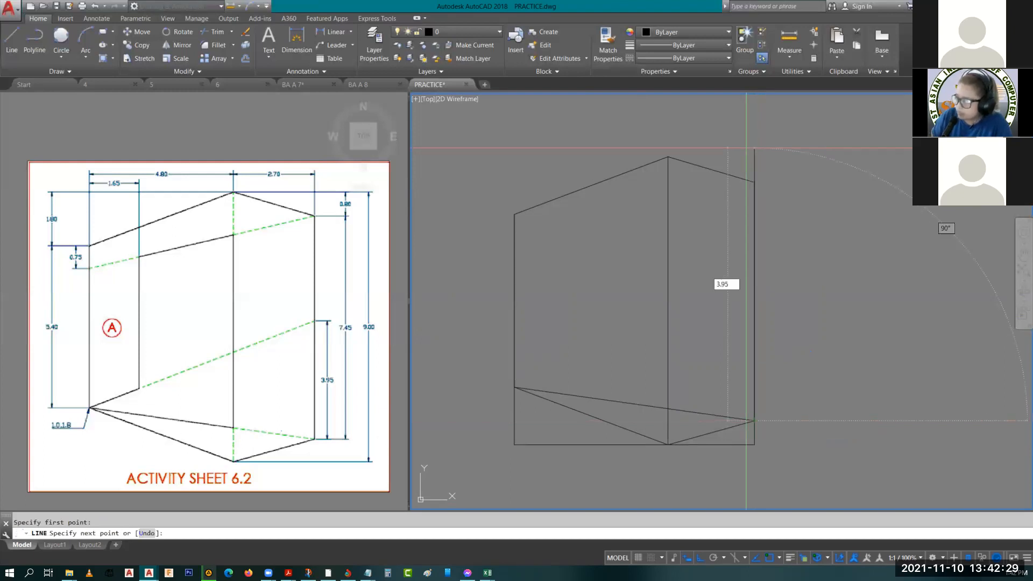
{"action": "key", "text": "Return"}
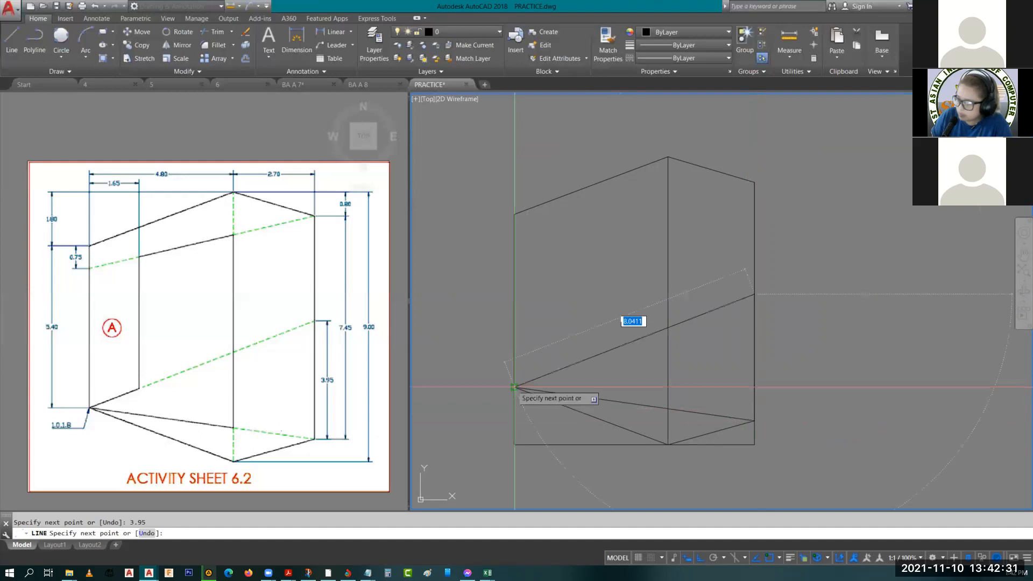
{"action": "left_click", "coordinate": [515, 386]}
{"action": "key", "text": "Escape"}
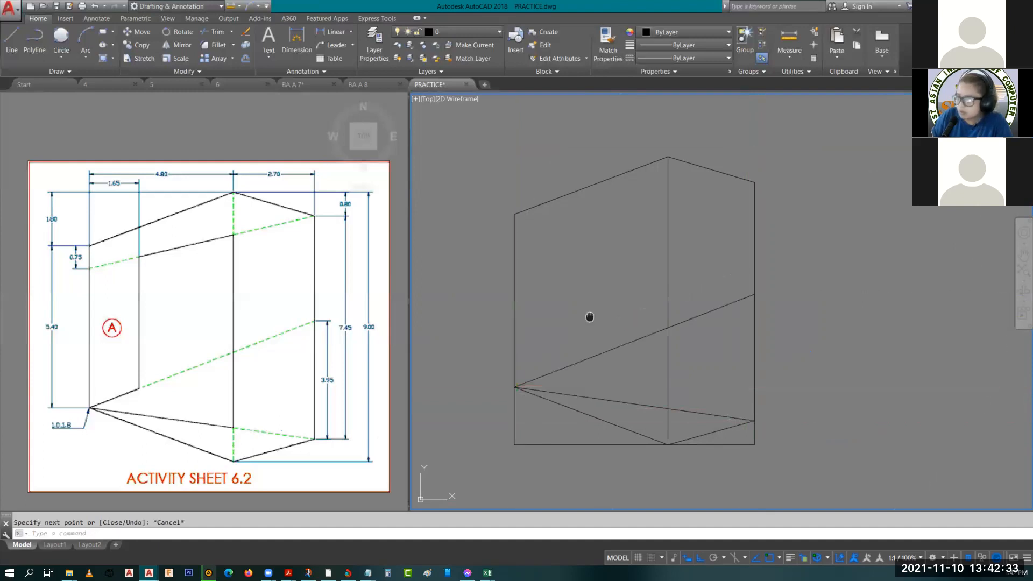
- Draw a 0.75 vertical line down from the upper-left vertex, continuing to the upper-right vertex
{"action": "middle_click_drag", "start_coordinate": [590, 317], "coordinate": [643, 404]}
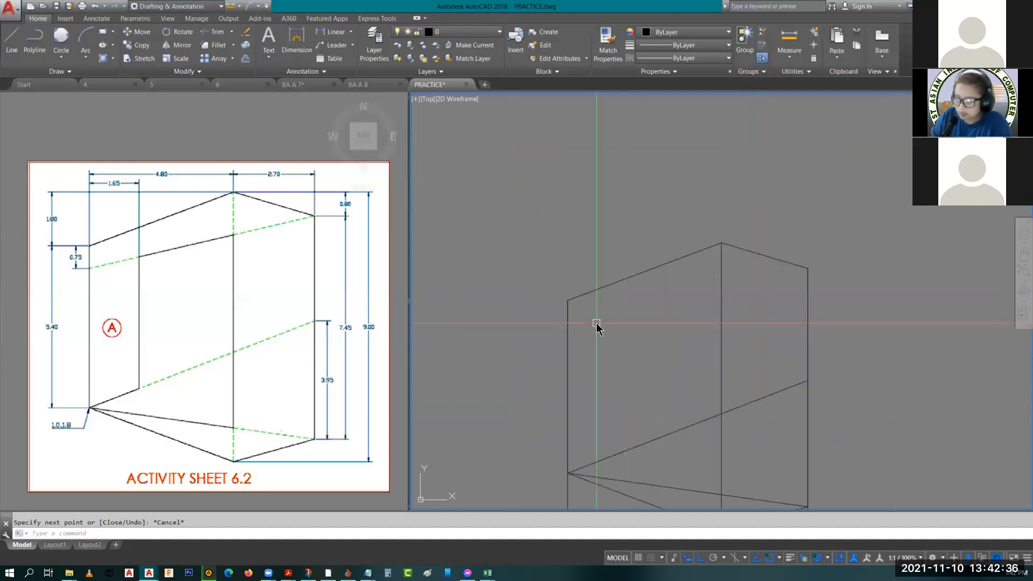
{"action": "key", "text": "Return"}
{"action": "left_click", "coordinate": [569, 300]}
{"action": "type", "text": ".75"}
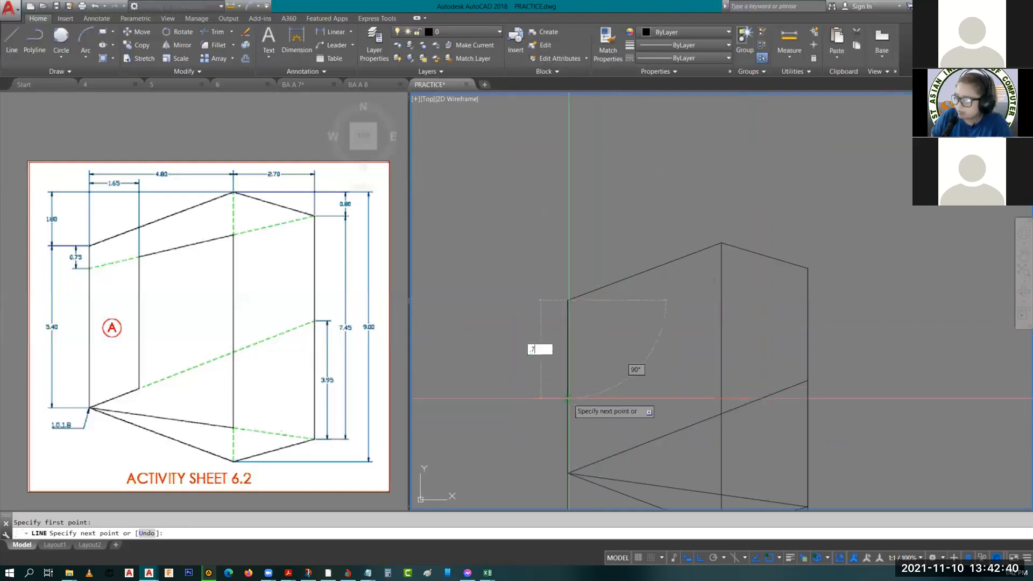
{"action": "key", "text": "Return"}
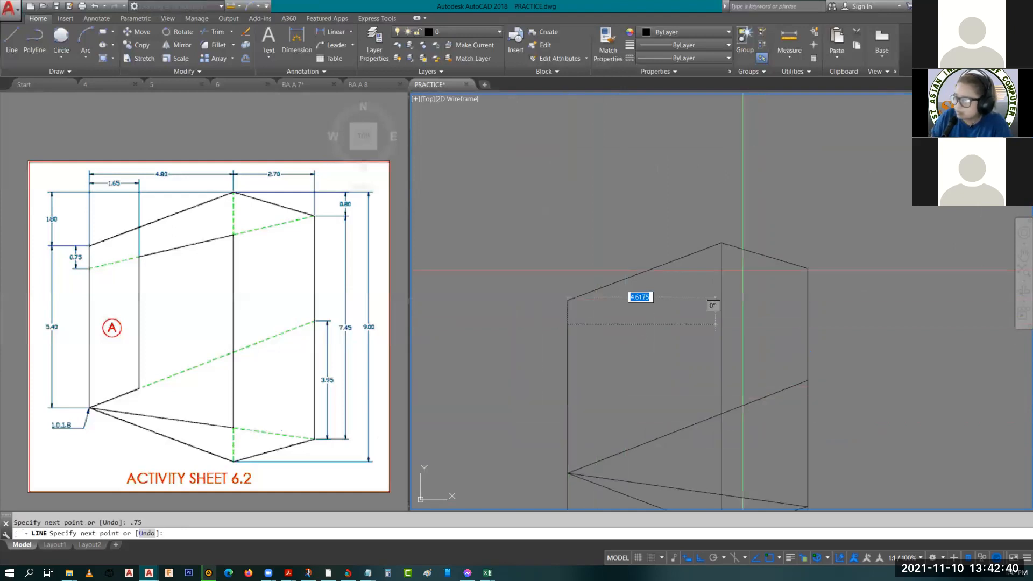
{"action": "left_click", "coordinate": [807, 268]}
{"action": "key", "text": "Escape"}
- Offset the 5.4 left edge line inward by 1.65
{"action": "middle_click_drag", "start_coordinate": [602, 392], "coordinate": [602, 273]}
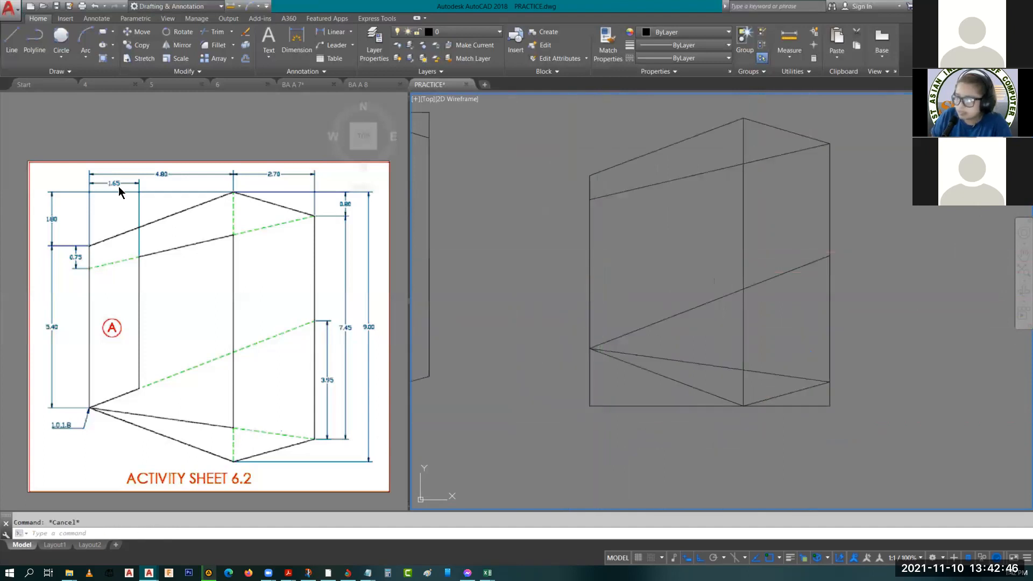
{"action": "left_click", "coordinate": [590, 246]}
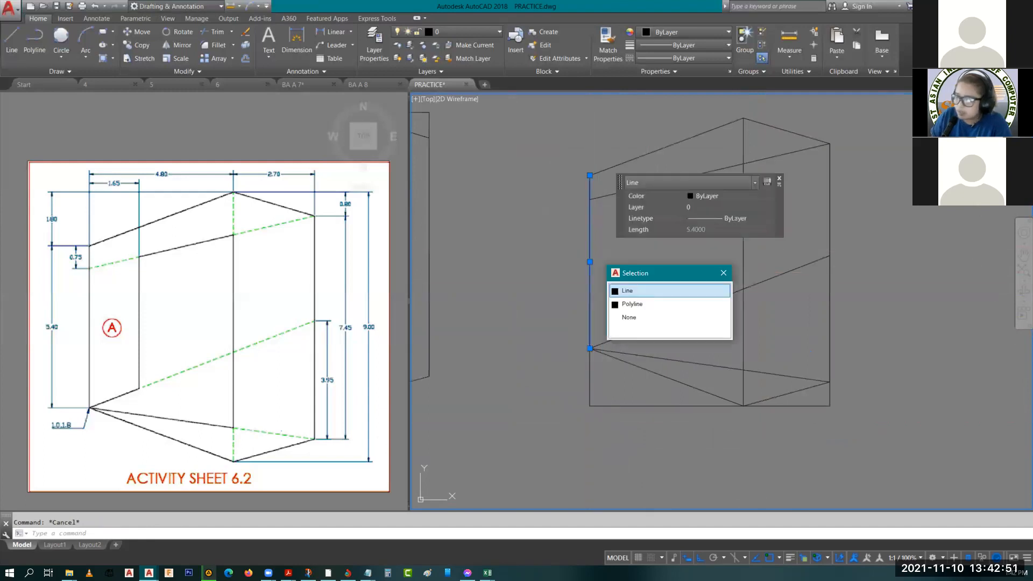
{"action": "left_click", "coordinate": [653, 291]}
{"action": "type", "text": "o"}
{"action": "key", "text": "Return"}
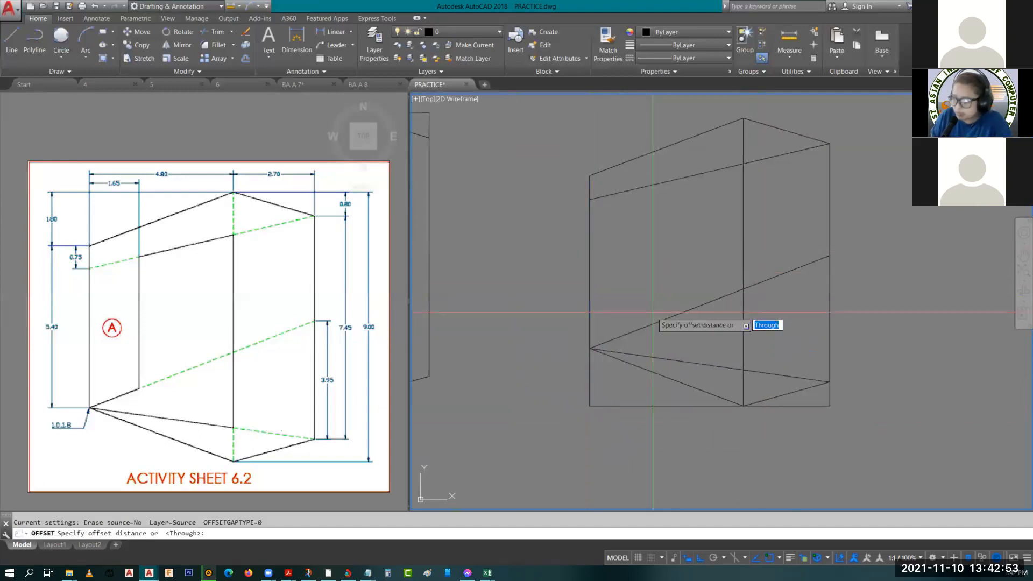
{"action": "type", "text": "14.65"}
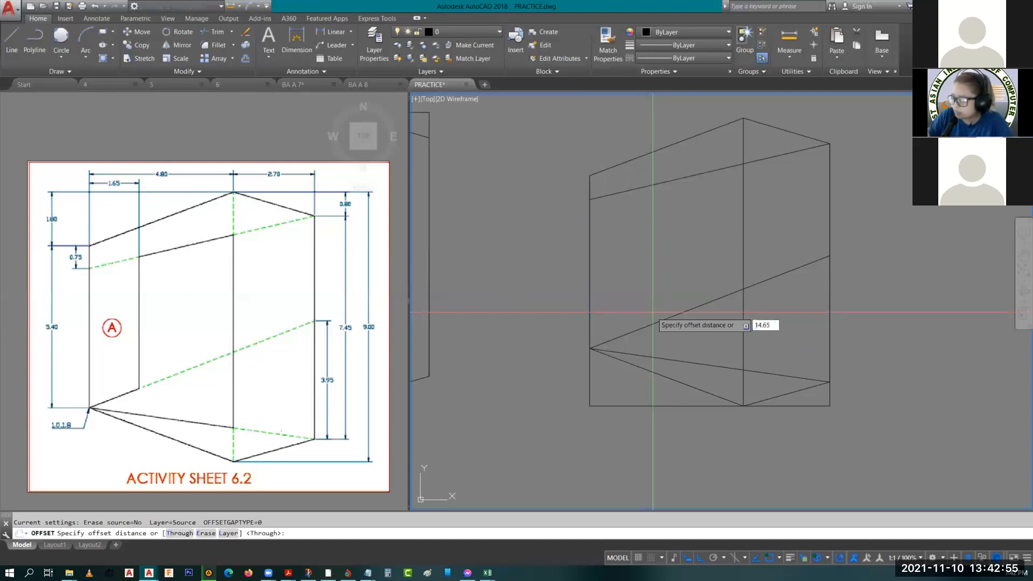
{"action": "key", "text": "BackSpace"}
{"action": "key", "text": "BackSpace"}
{"action": "key", "text": "BackSpace"}
{"action": "key", "text": "BackSpace"}
{"action": "key", "text": "BackSpace"}
{"action": "type", "text": "1.6"}
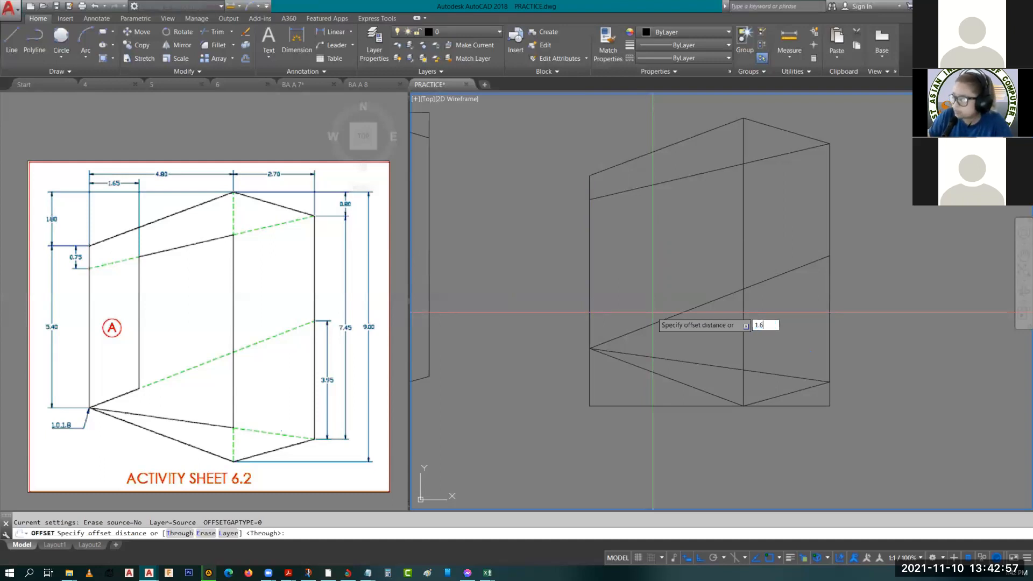
{"action": "type", "text": "5"}
{"action": "key", "text": "Return"}
{"action": "left_click", "coordinate": [653, 312]}
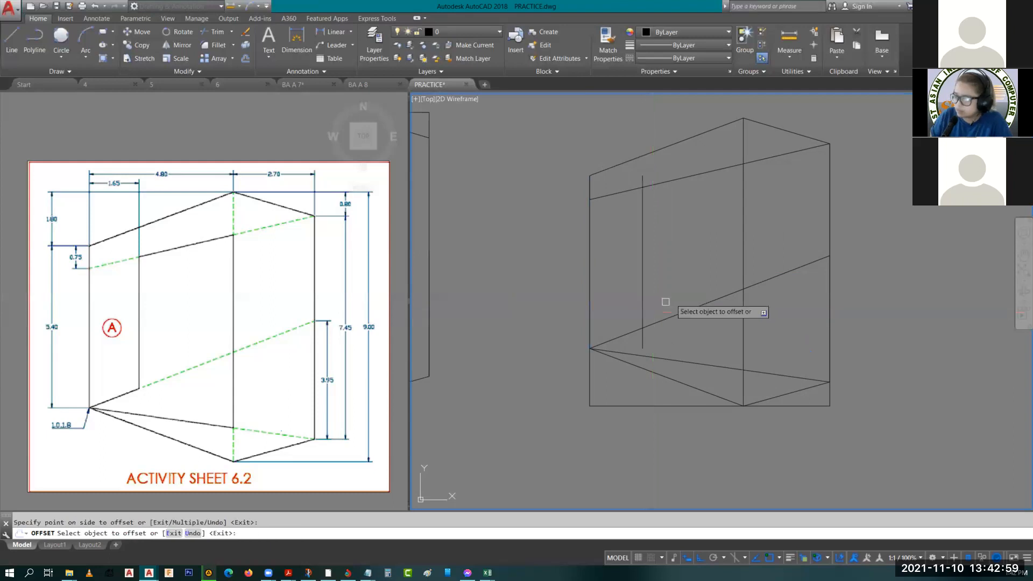
{"action": "key", "text": "Escape"}
{"action": "key", "text": "Escape"}
- Trim the offset line, slanted guide lines and middle vertical so that the inner face matches the activity sheet
{"action": "middle_click_drag", "start_coordinate": [685, 272], "coordinate": [641, 320]}
{"action": "type", "text": "tr"}
{"action": "key", "text": "Return"}
{"action": "key", "text": "Return"}
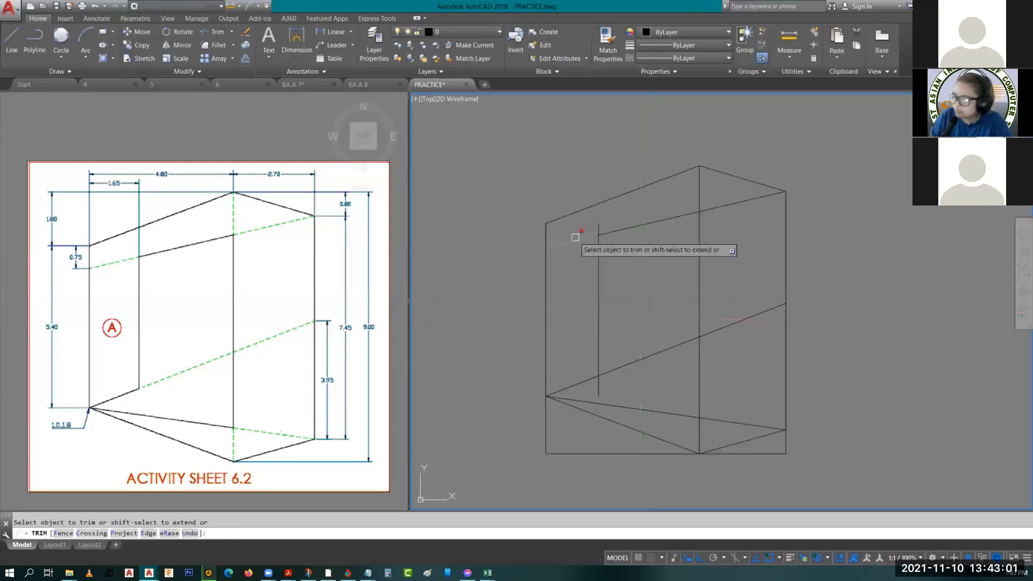
{"action": "left_click", "coordinate": [576, 237]}
{"action": "left_click", "coordinate": [597, 226]}
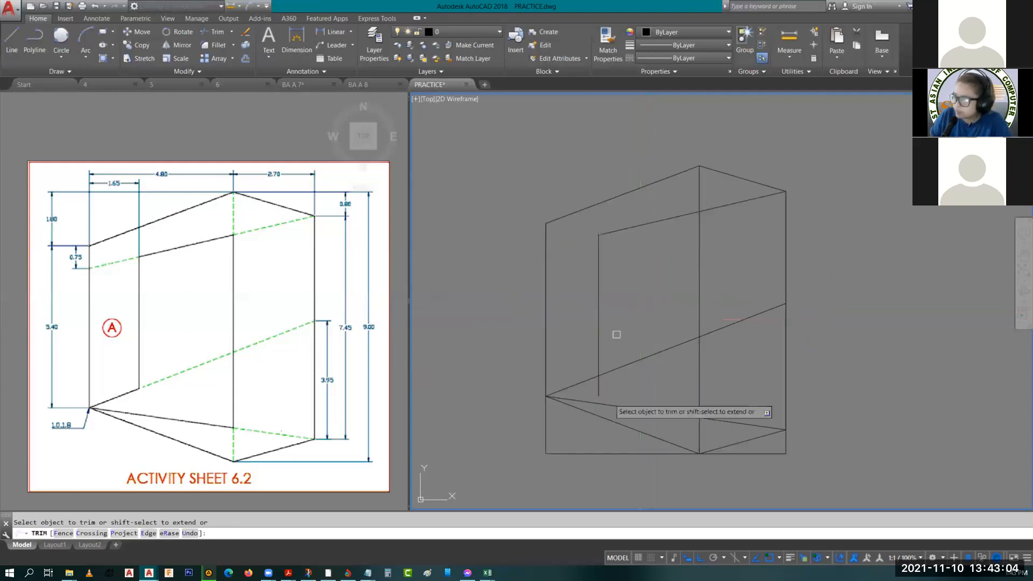
{"action": "left_click", "coordinate": [622, 369]}
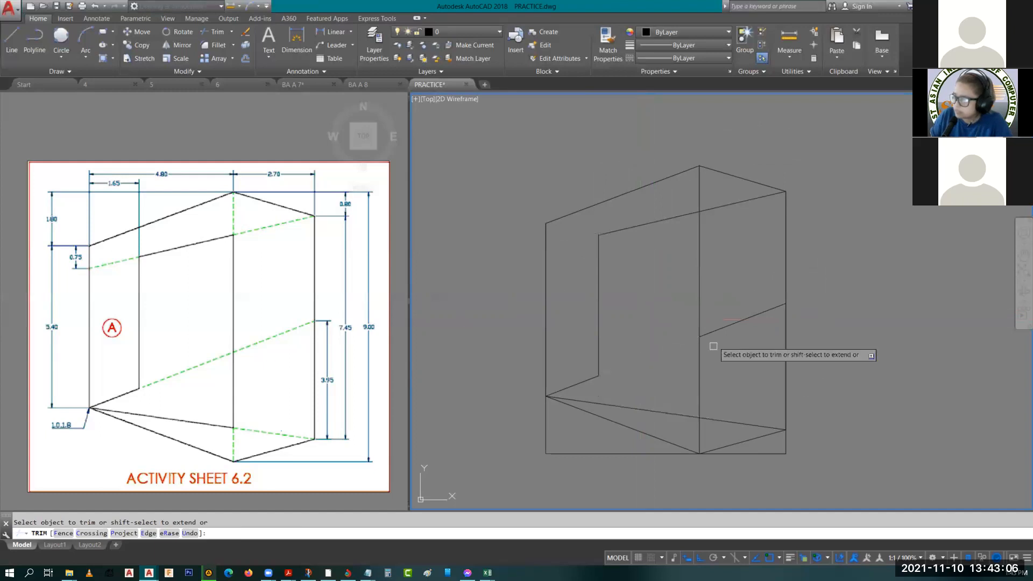
{"action": "left_click", "coordinate": [727, 421]}
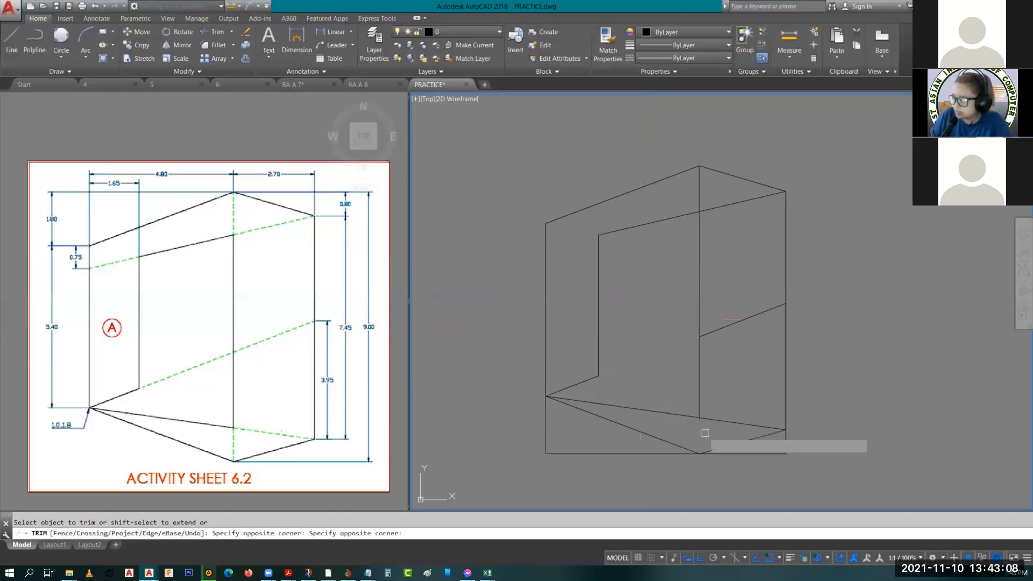
{"action": "left_click", "coordinate": [701, 179]}
{"action": "key", "text": "Escape"}
{"action": "key", "text": "Escape"}
- Erase the leftover slanted segment between the middle vertical and the right edge
{"action": "left_click", "coordinate": [759, 356]}
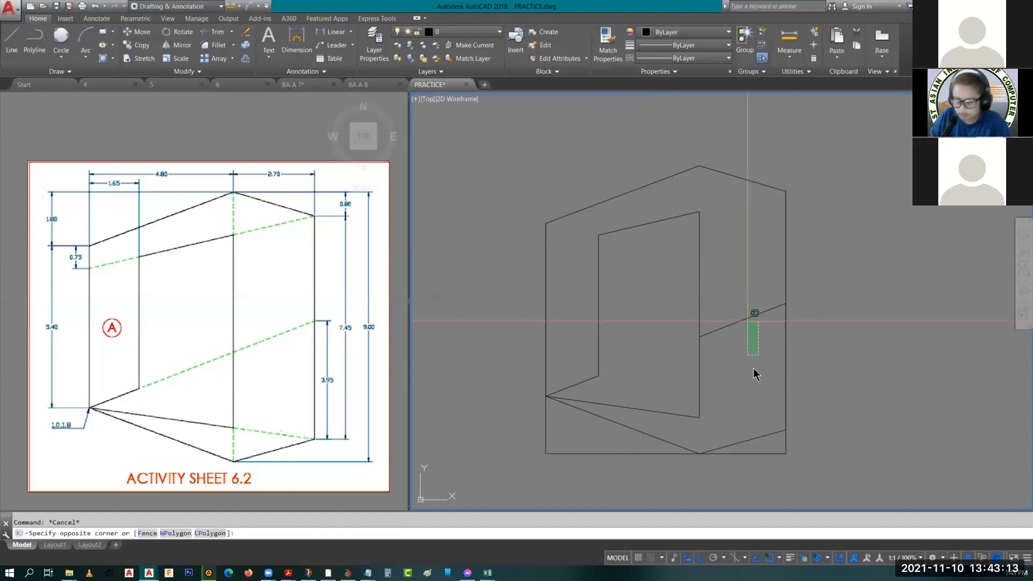
{"action": "left_click", "coordinate": [749, 321]}
{"action": "type", "text": "e"}
{"action": "key", "text": "Return"}
- Trim away the leftover rectangle edges below the sloped bottom lines
{"action": "middle_click_drag", "start_coordinate": [734, 402], "coordinate": [736, 381]}
{"action": "type", "text": "tr"}
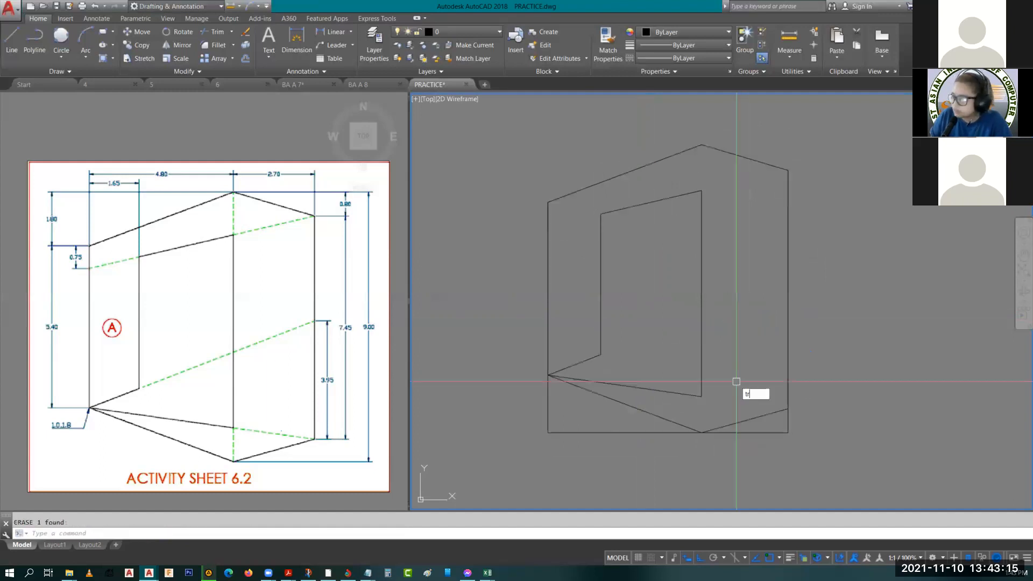
{"action": "key", "text": "Return"}
{"action": "key", "text": "Return"}
{"action": "left_click", "coordinate": [761, 432]}
{"action": "left_click", "coordinate": [664, 432]}
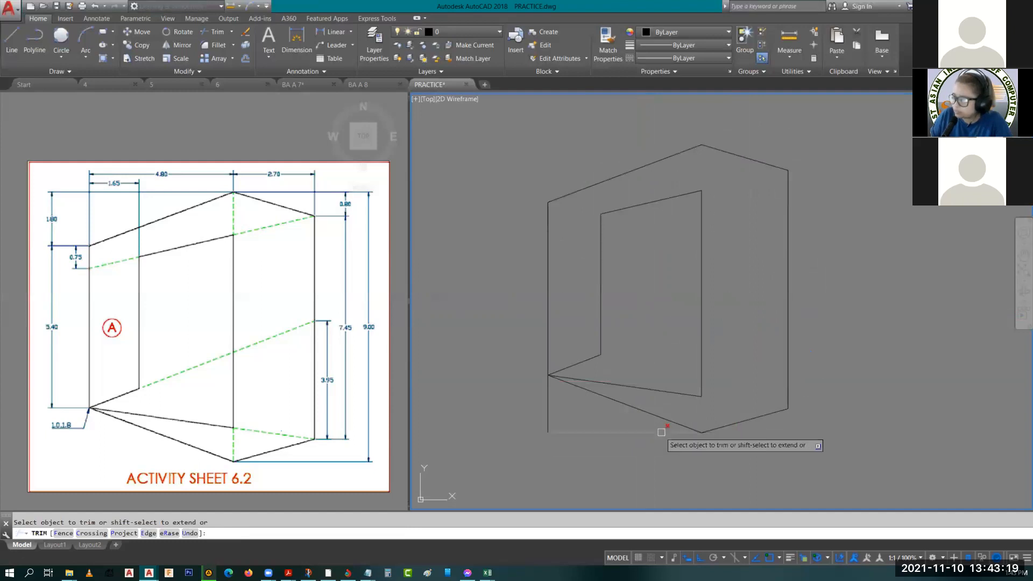
{"action": "key", "text": "Escape"}
{"action": "scroll", "coordinate": [595, 224], "scroll_direction": "down", "scroll_amount": 2}
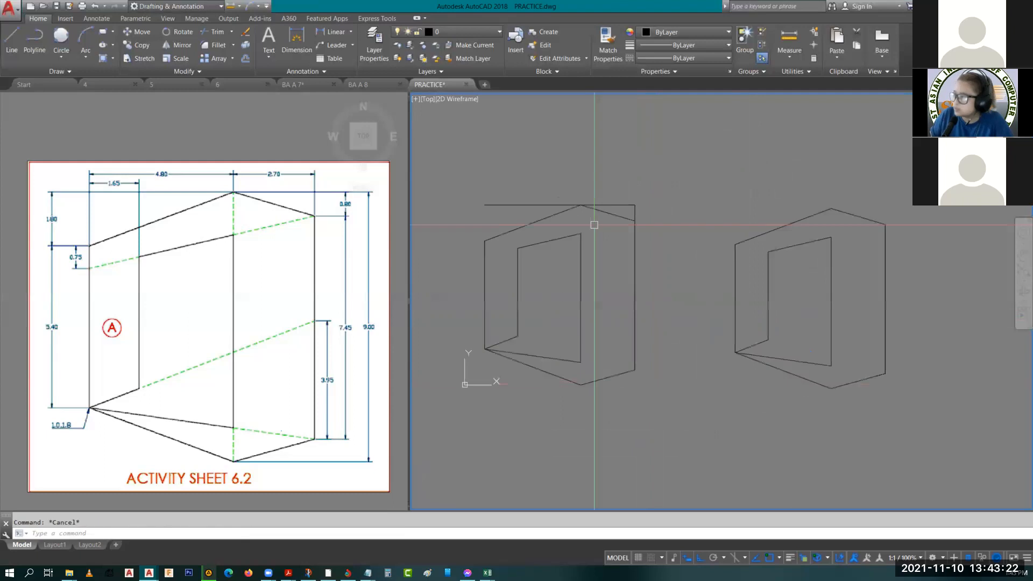
{"action": "left_click", "coordinate": [706, 169]}
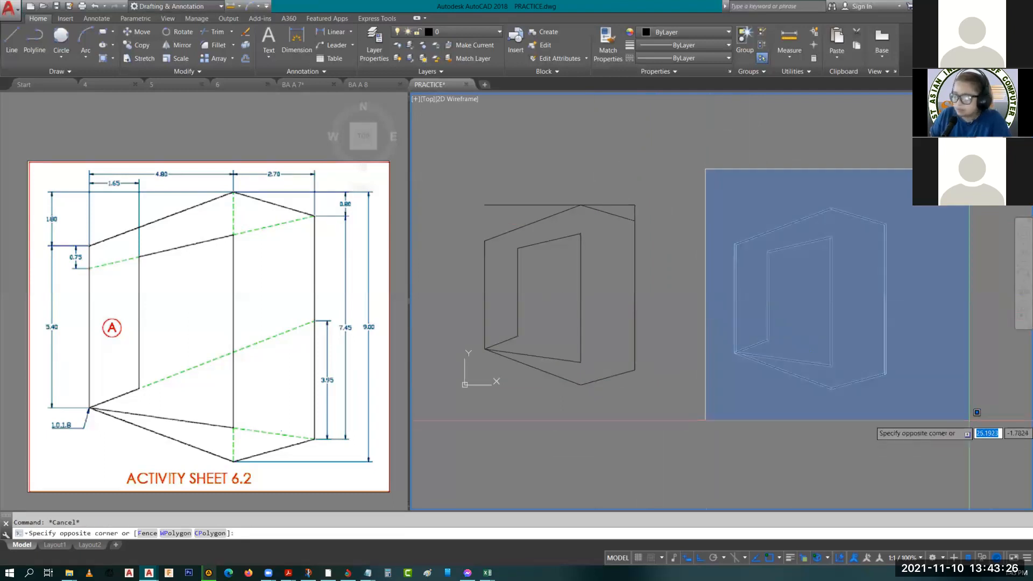
{"action": "key", "text": "Escape"}
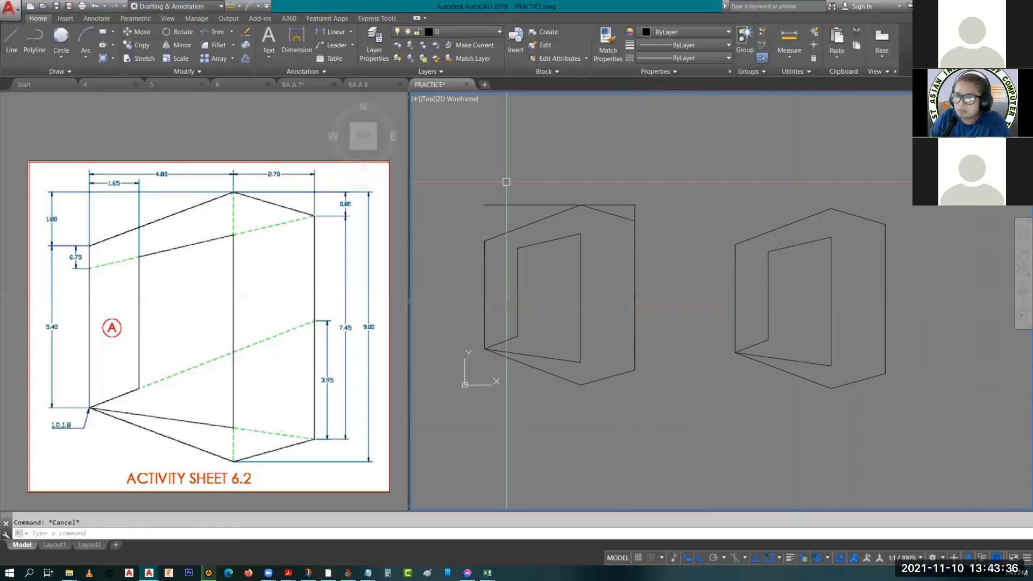
- Delete duplicate objects across both figures with OVERKILL, using a tolerance of 0.000001 and combining overlapping and end-to-end co-linear objects
{"action": "left_click", "coordinate": [885, 317]}
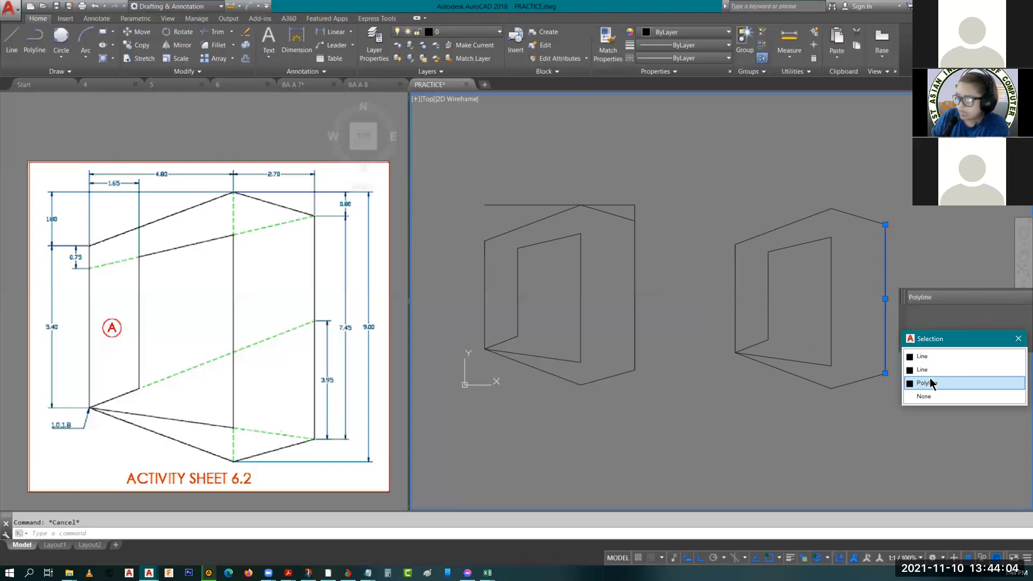
{"action": "key", "text": "Escape"}
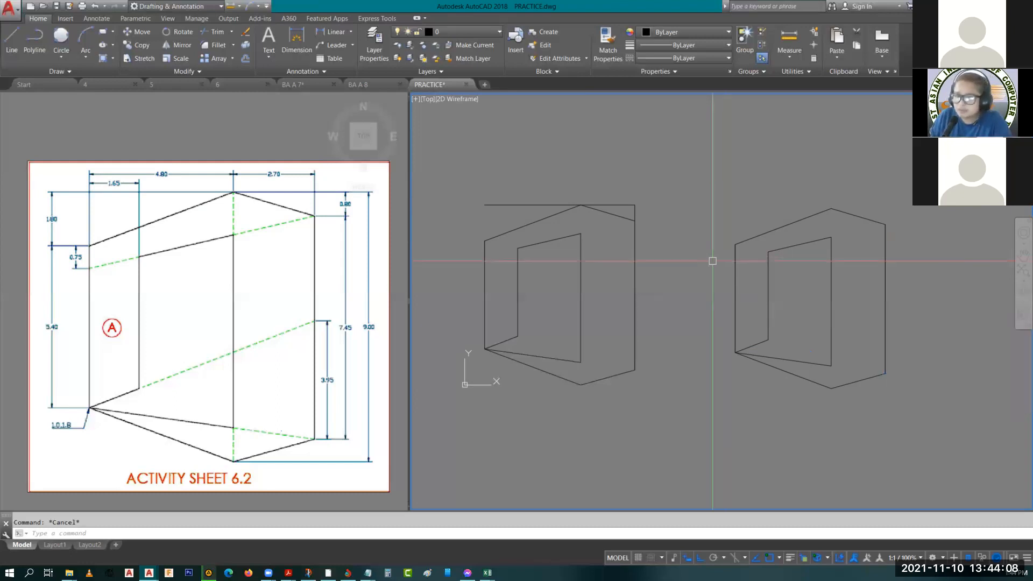
{"action": "left_click", "coordinate": [457, 159]}
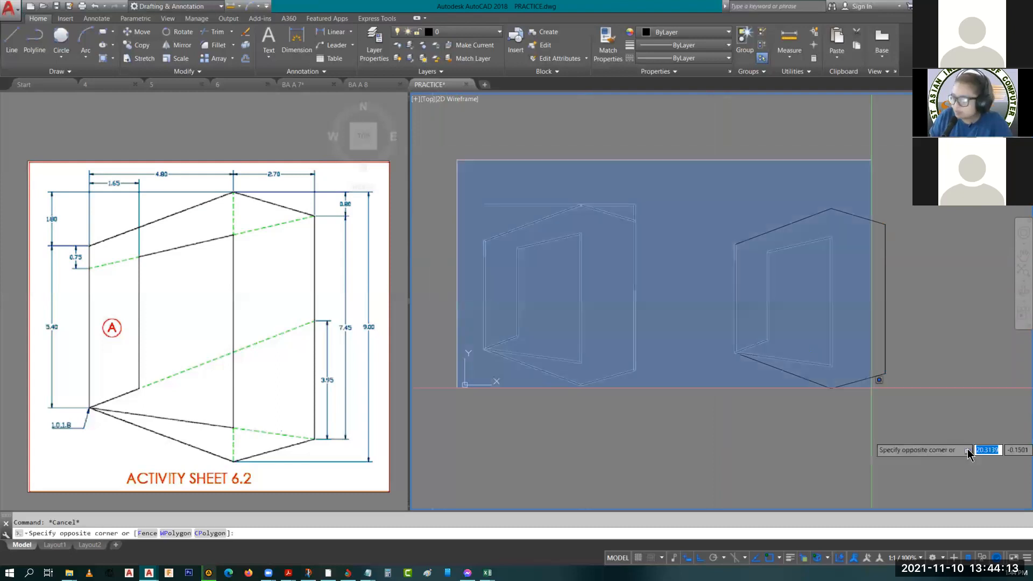
{"action": "left_click", "coordinate": [950, 426]}
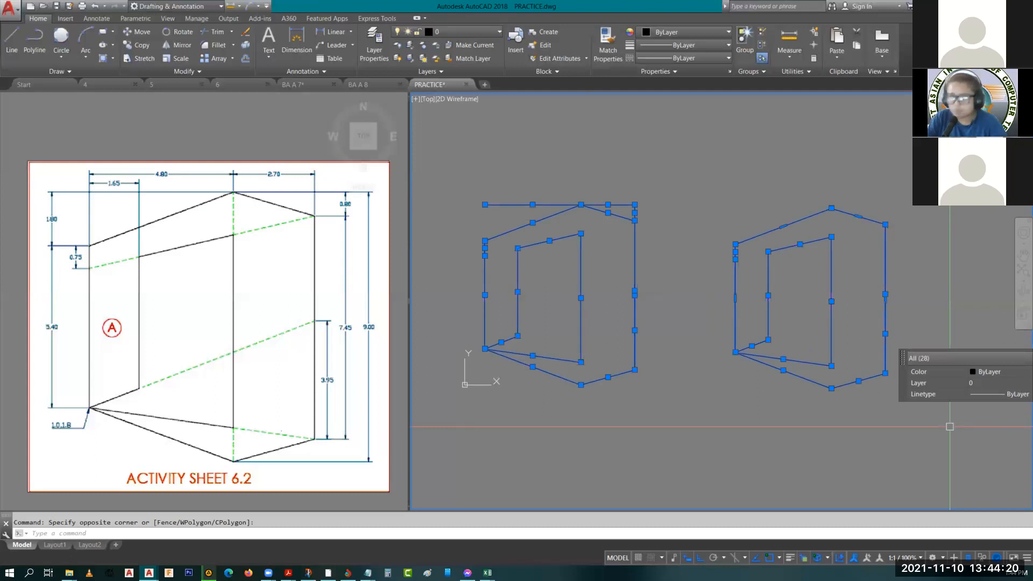
{"action": "type", "text": "ove"}
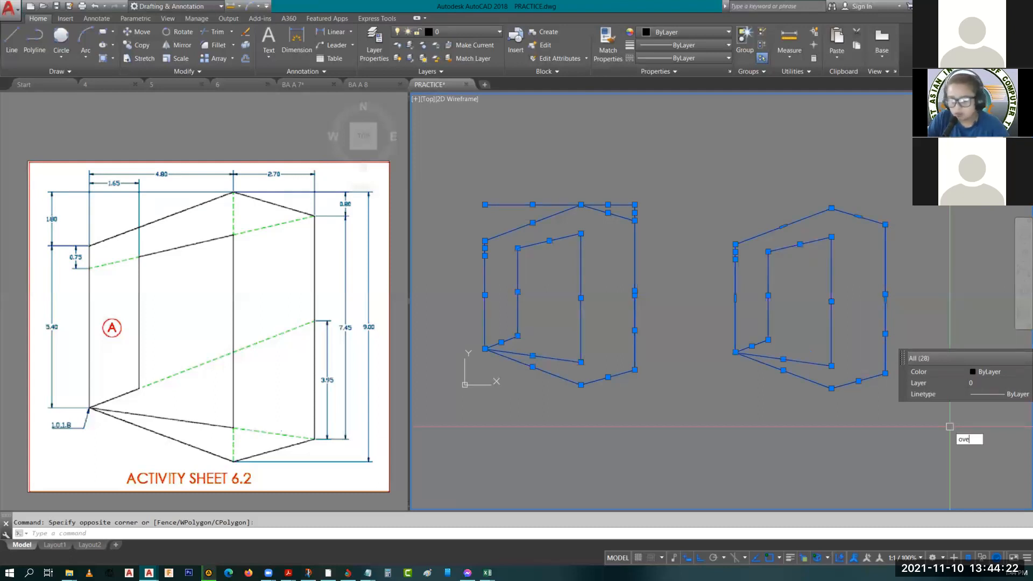
{"action": "type", "text": "rkil"}
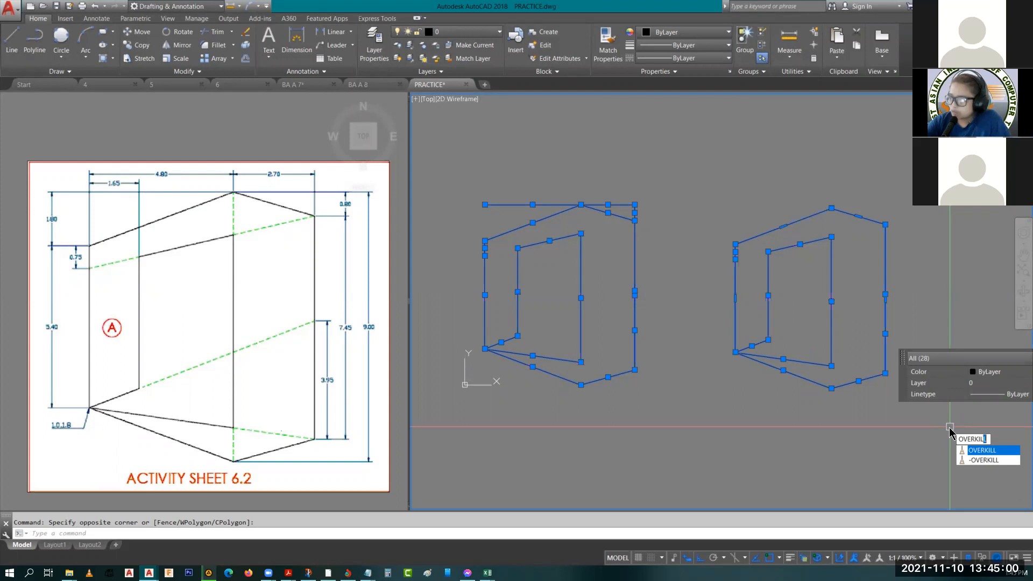
{"action": "key", "text": "Return"}
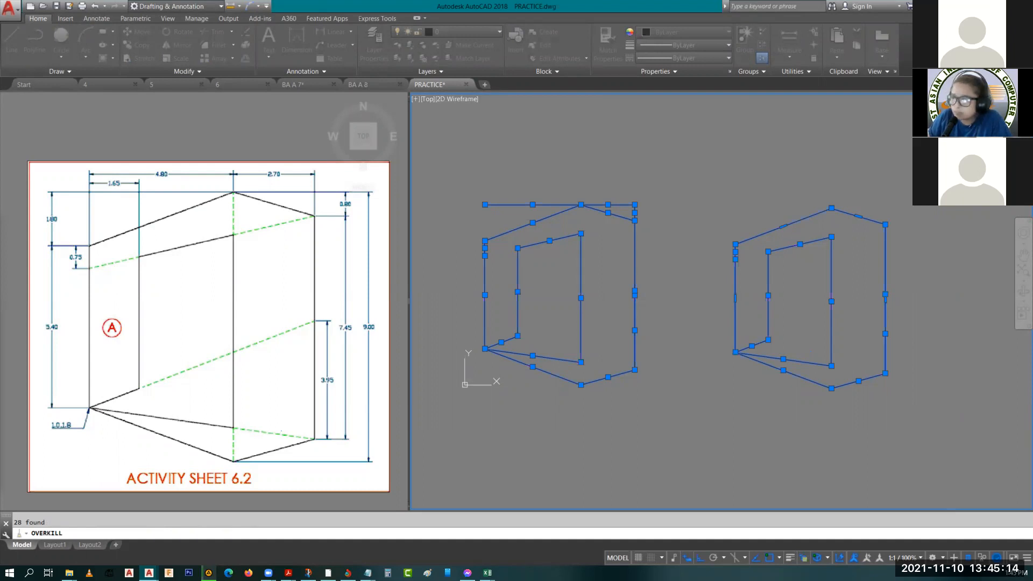
{"action": "key", "text": "Return"}
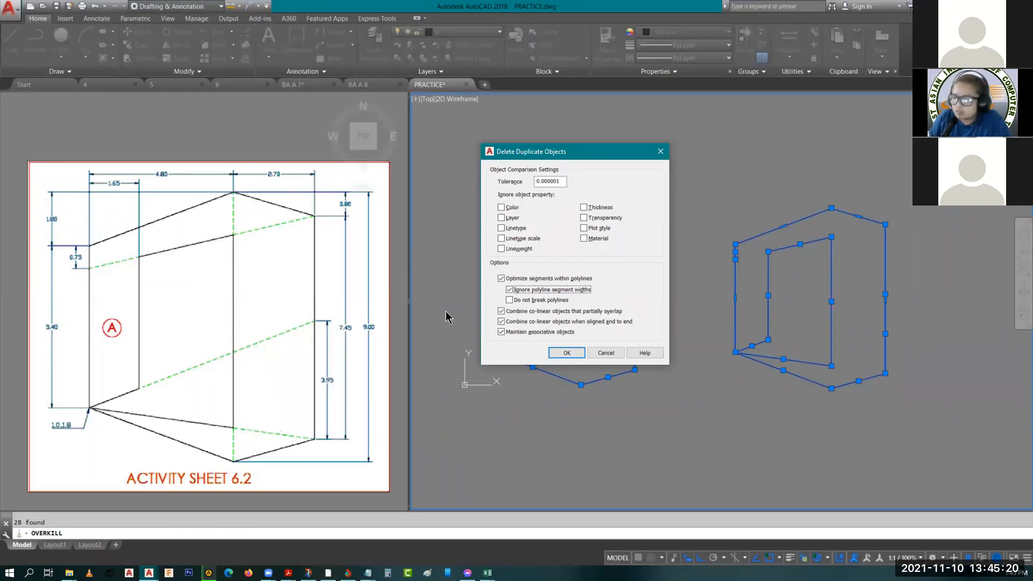
{"action": "left_click", "coordinate": [567, 353]}
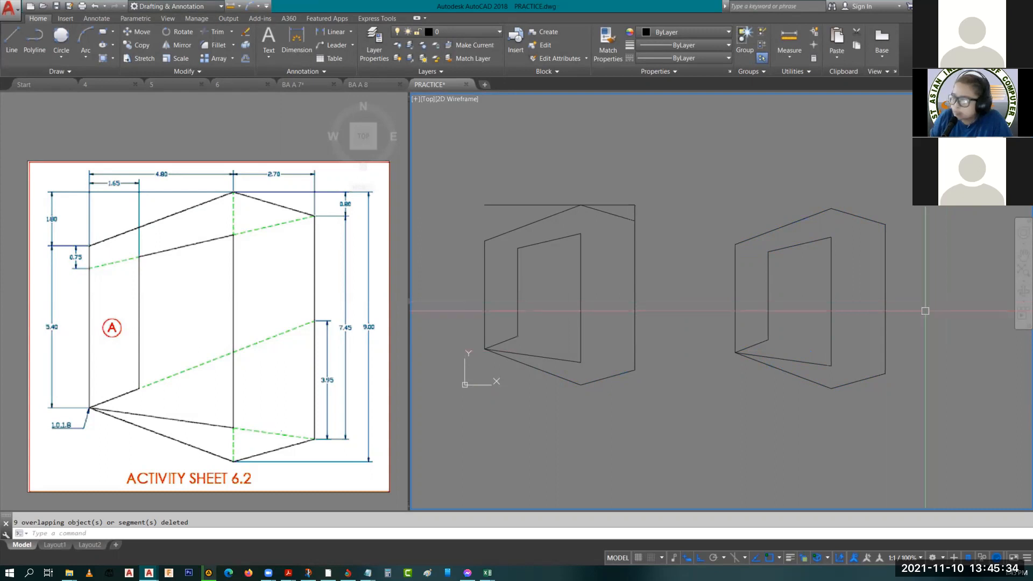
- Inspect the right figure's outer outline and the left figure's top horizontal line by selecting each object
{"action": "left_click", "coordinate": [885, 317]}
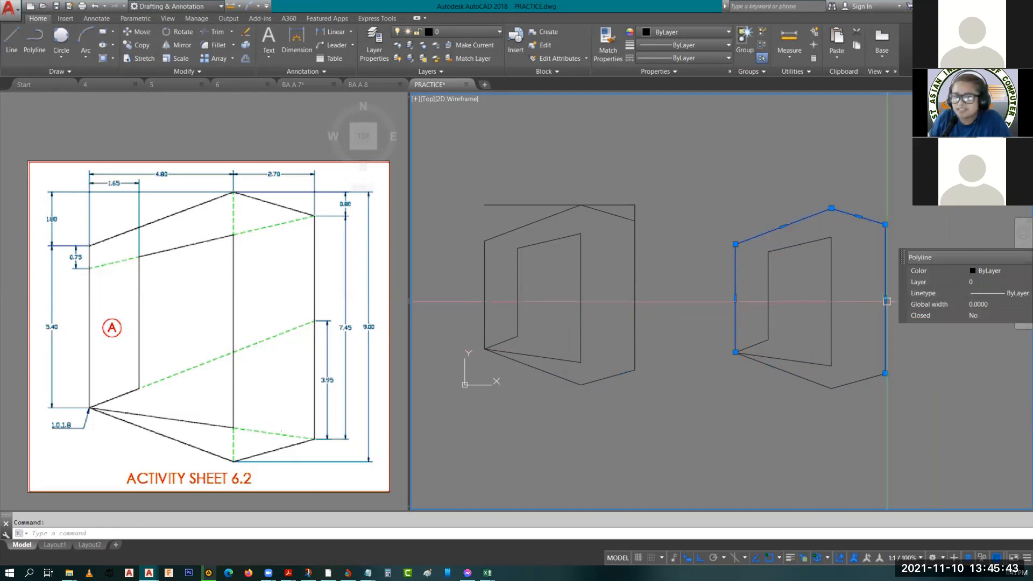
{"action": "key", "text": "Escape"}
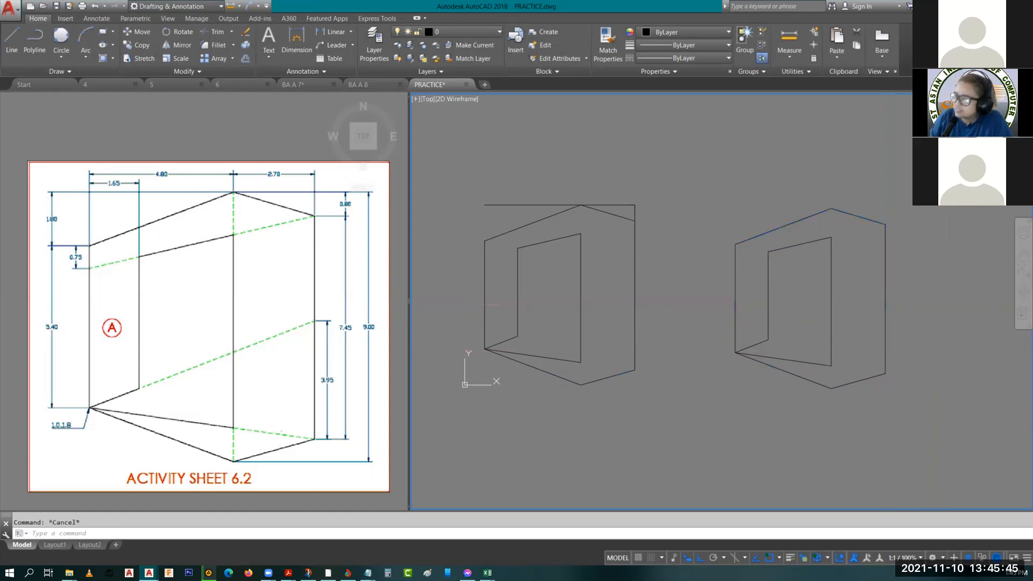
{"action": "middle_click_drag", "start_coordinate": [616, 205], "coordinate": [601, 189]}
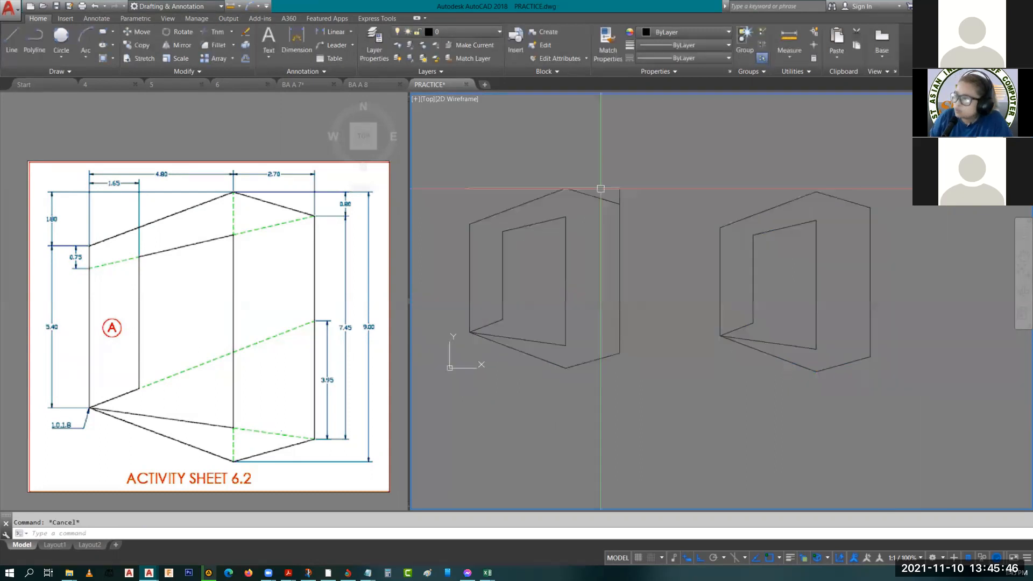
{"action": "left_click", "coordinate": [525, 188]}
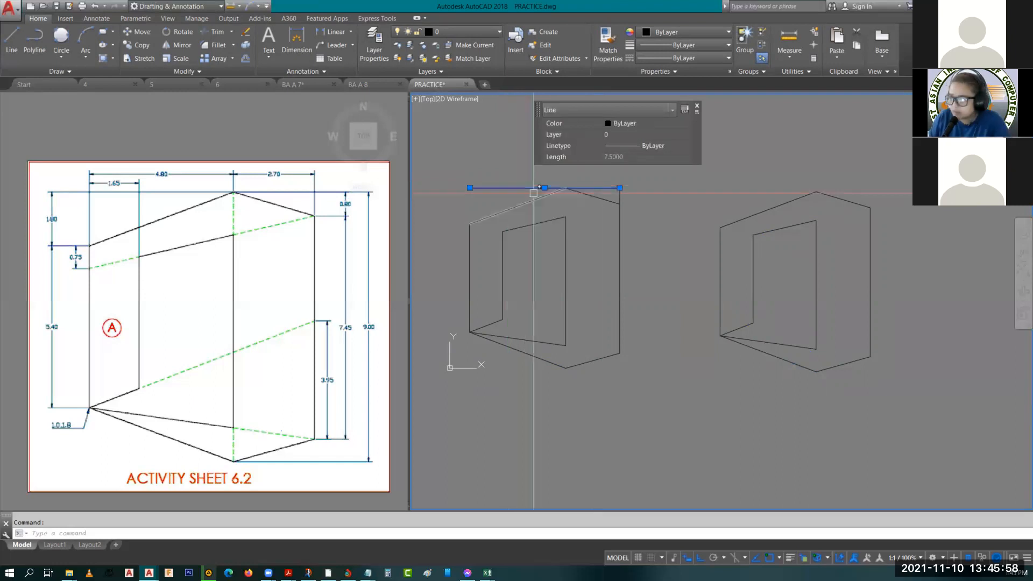
{"action": "key", "text": "Escape"}
- Hatch the right figure's area between the outer outline and the inner face with ANSI31 at scale 1, with Ortho off
{"action": "scroll", "coordinate": [827, 271], "scroll_direction": "up", "scroll_amount": 2}
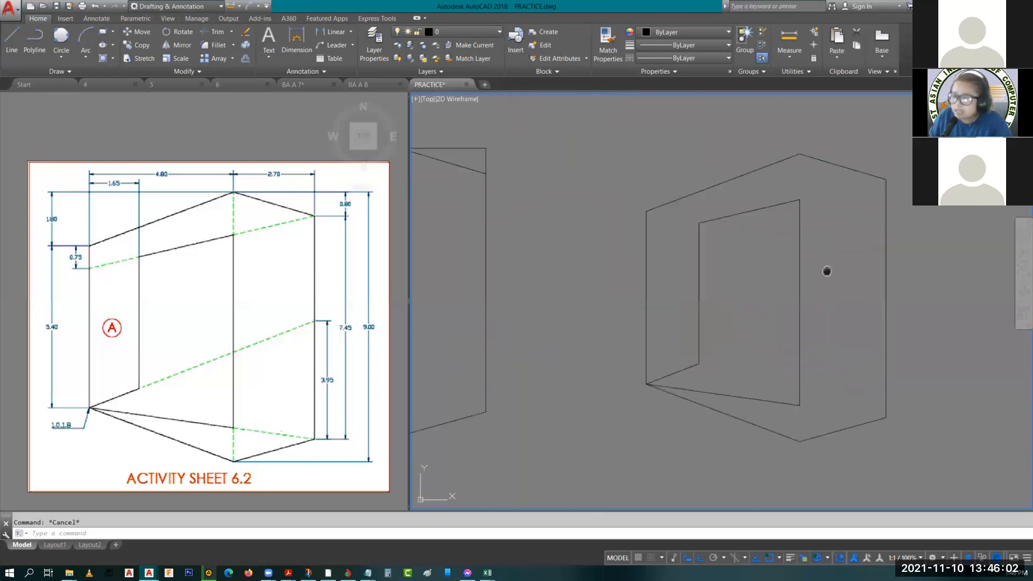
{"action": "middle_click_drag", "start_coordinate": [827, 270], "coordinate": [747, 245]}
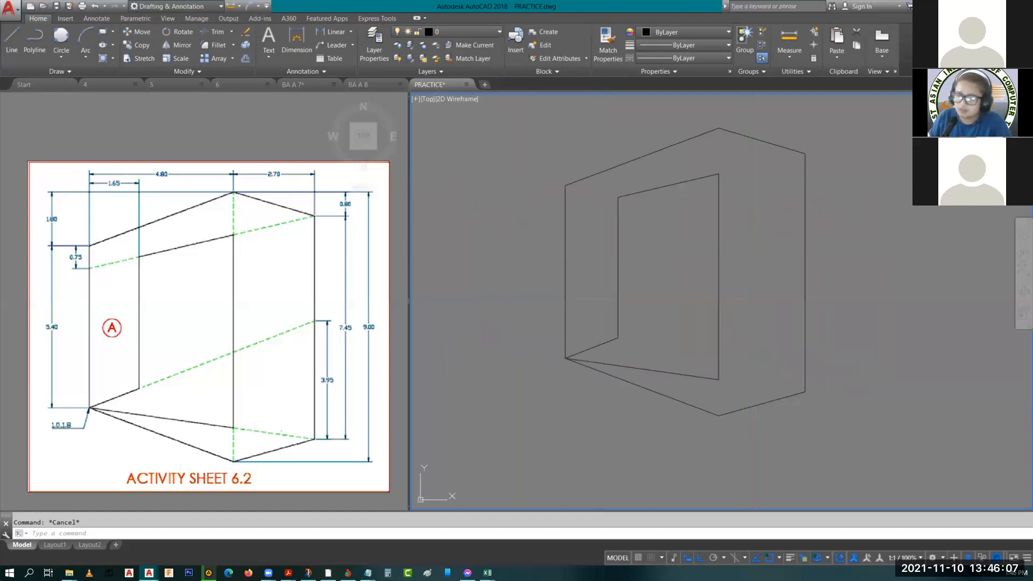
{"action": "type", "text": "h"}
{"action": "key", "text": "Return"}
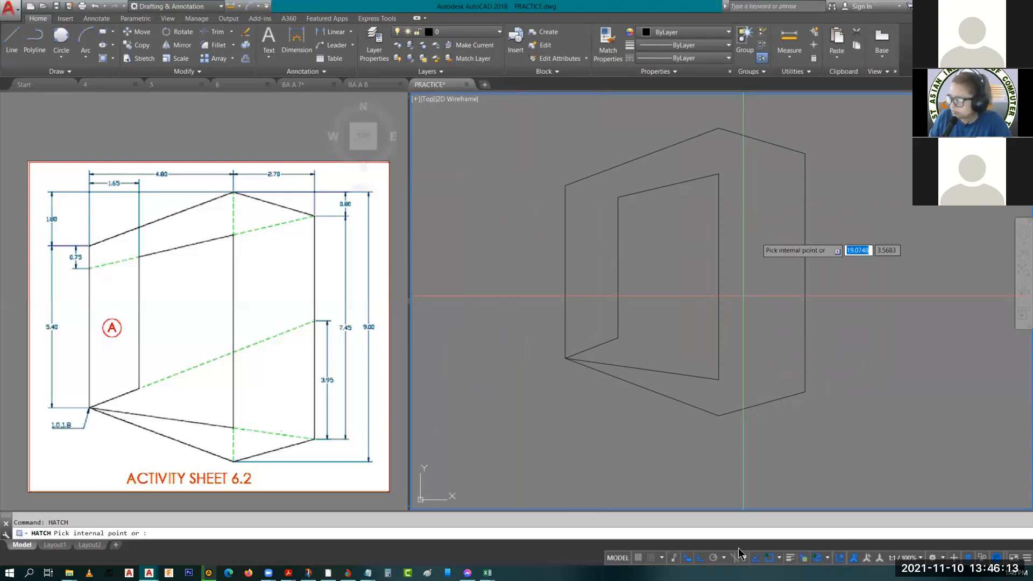
{"action": "left_click", "coordinate": [700, 558]}
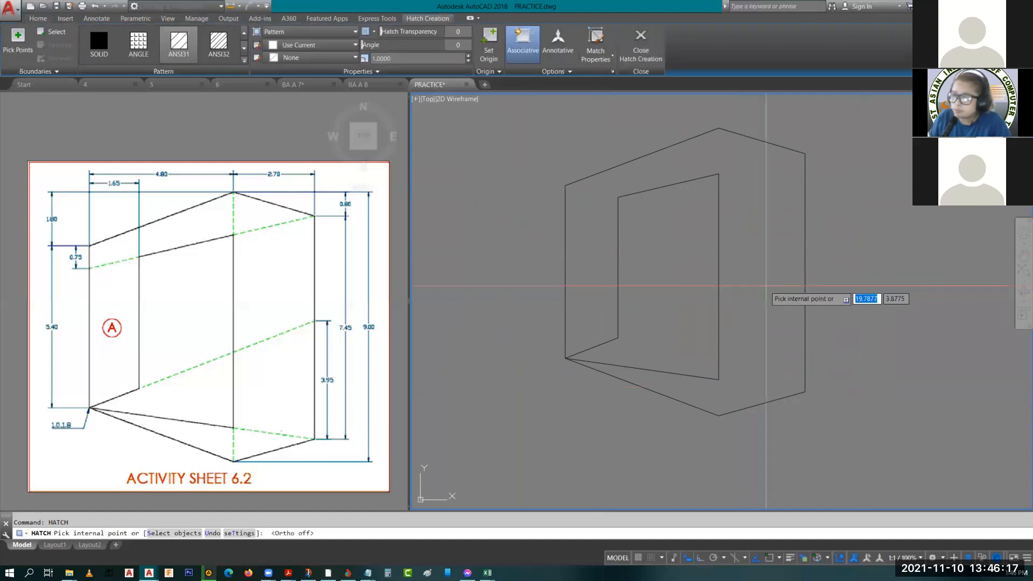
{"action": "left_click", "coordinate": [761, 292]}
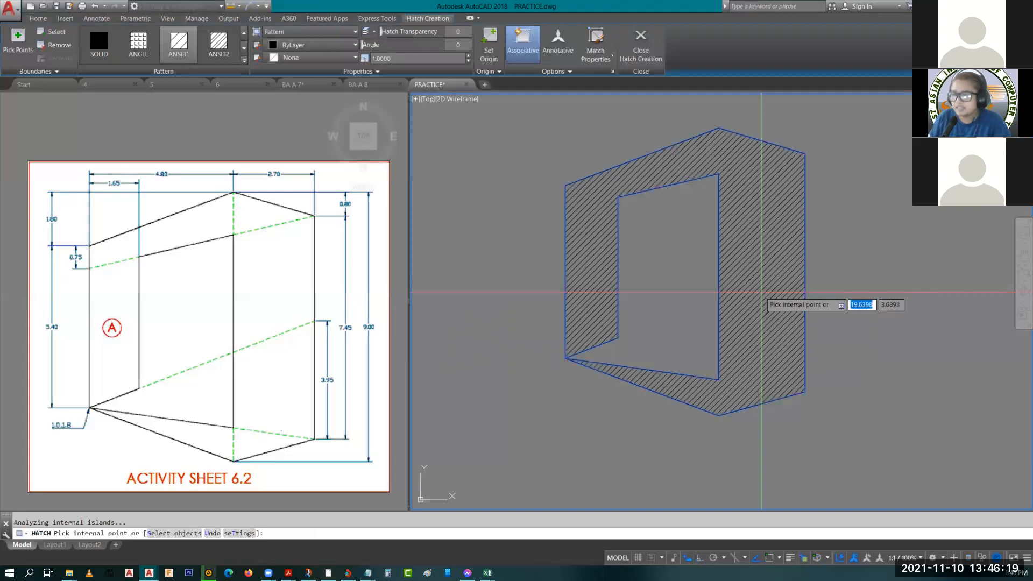
{"action": "key", "text": "Return"}
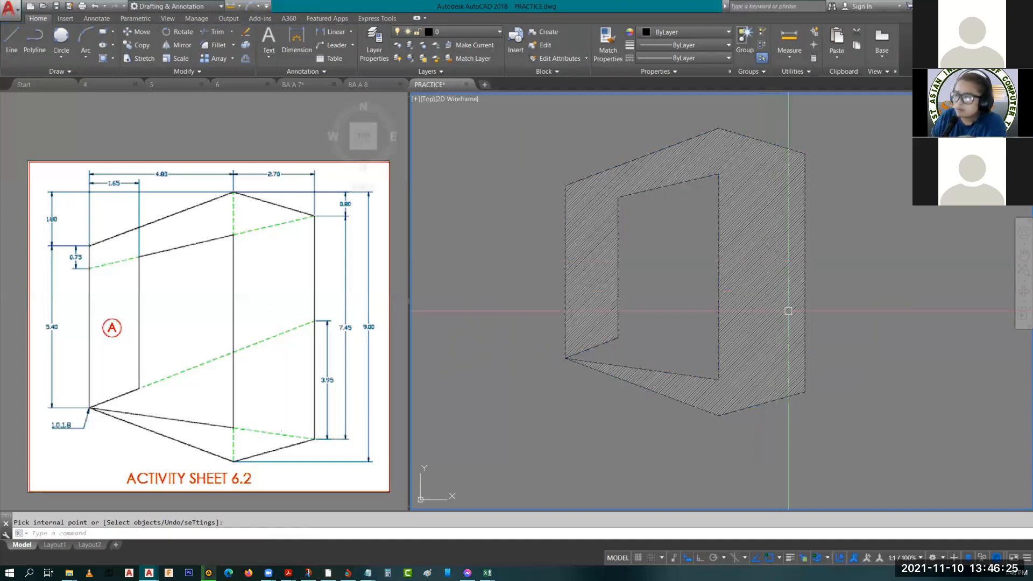
- Inspect the hatch's properties and list its object data with the LIST command
{"action": "key", "text": "Return"}
{"action": "left_click", "coordinate": [761, 286]}
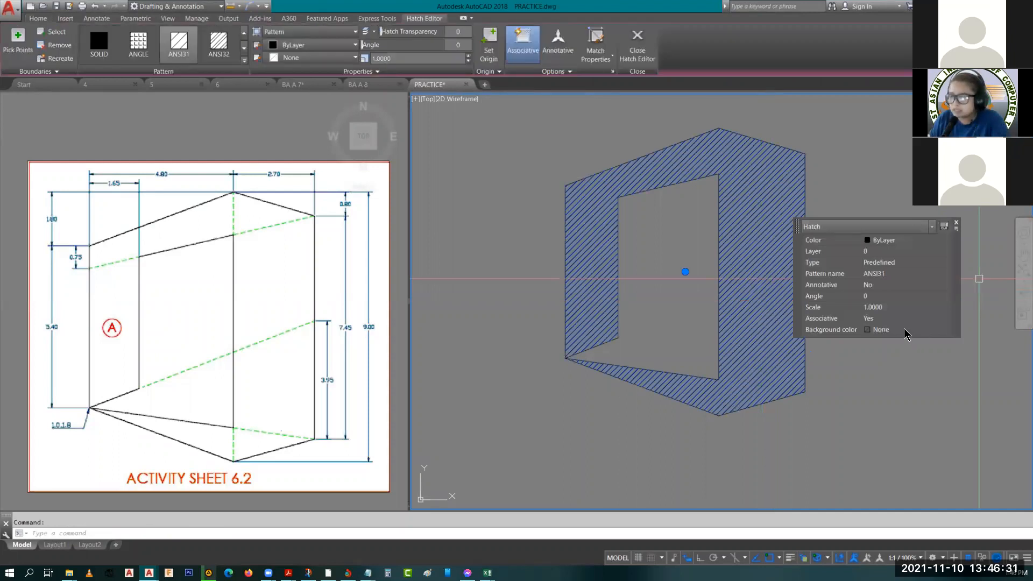
{"action": "key", "text": "Escape"}
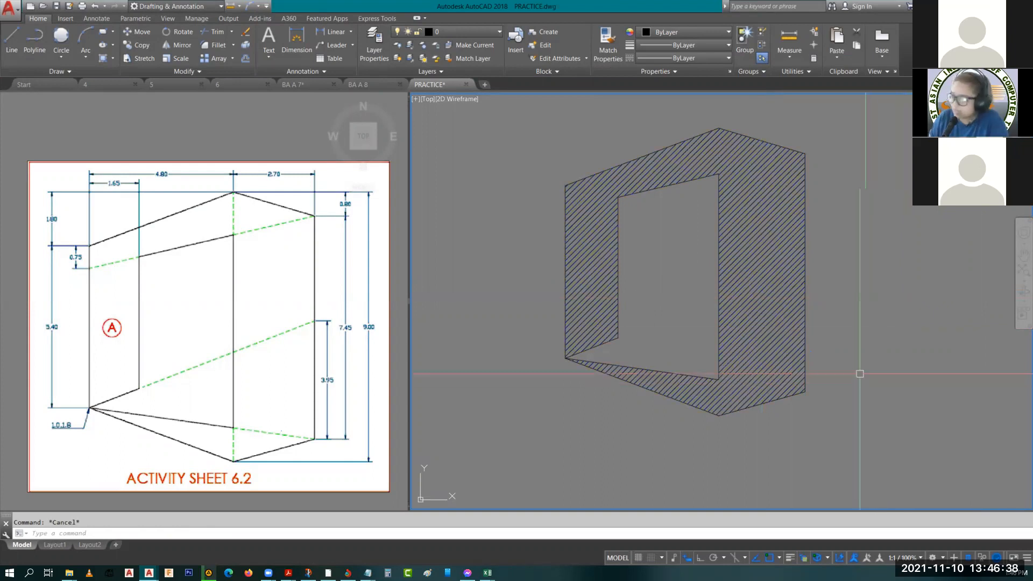
{"action": "type", "text": "LI"}
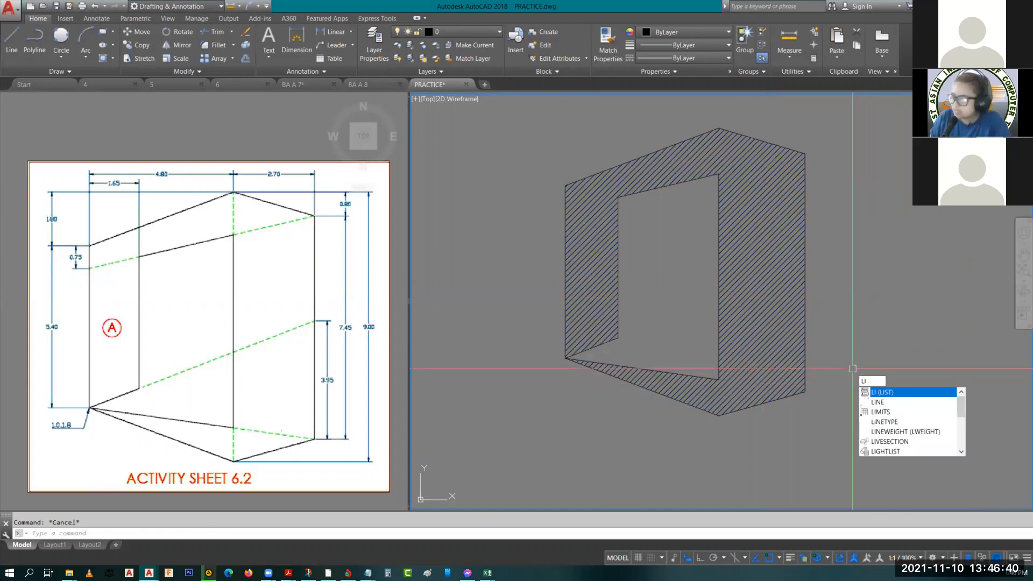
{"action": "key", "text": "Return"}
{"action": "left_click", "coordinate": [763, 323]}
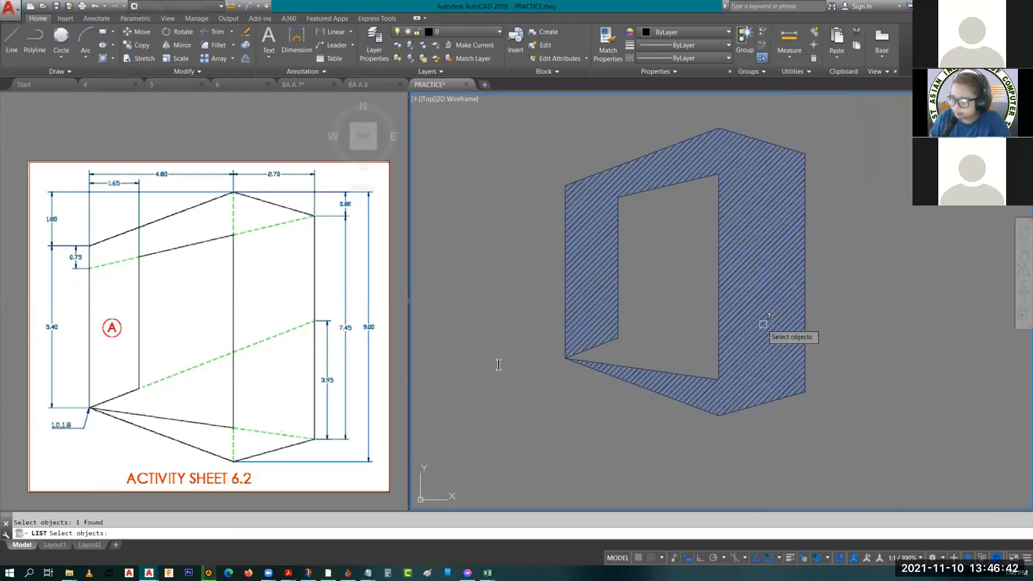
{"action": "key", "text": "Return"}
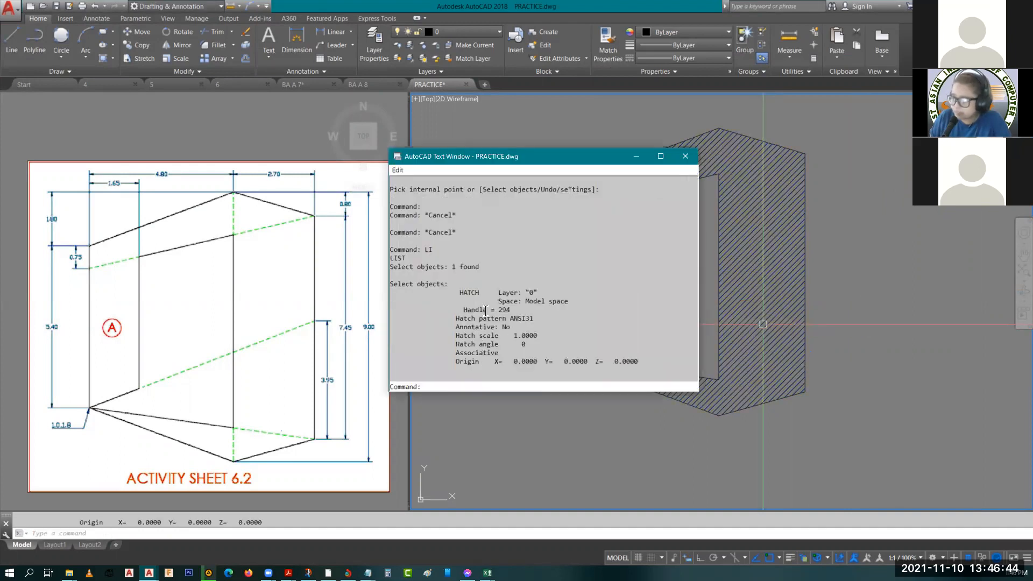
{"action": "key", "text": "Escape"}
{"action": "key", "text": "Escape"}
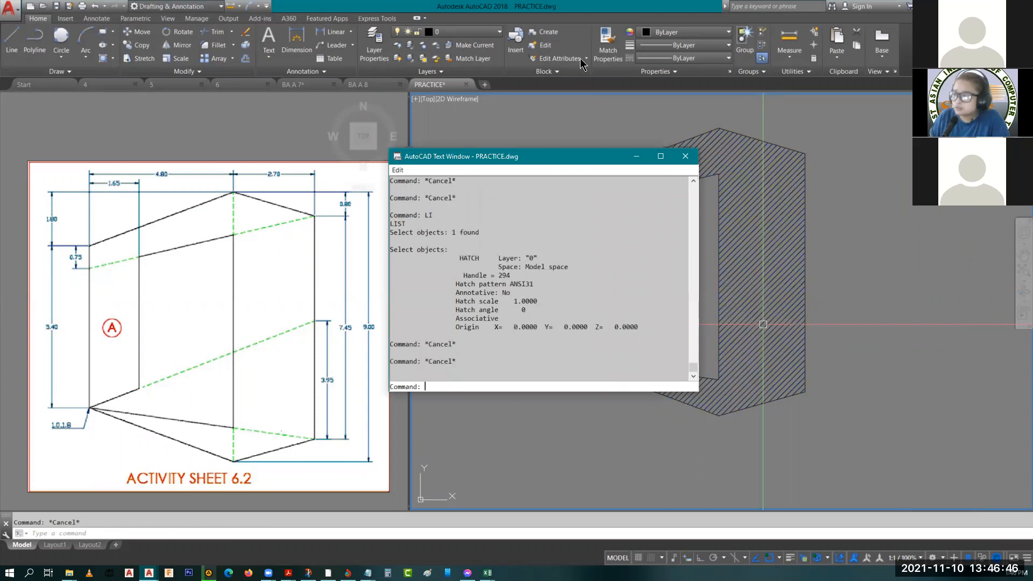
{"action": "key", "text": "Escape"}
{"action": "key", "text": "Escape"}
{"action": "key", "text": "Escape"}
{"action": "left_click", "coordinate": [685, 156]}
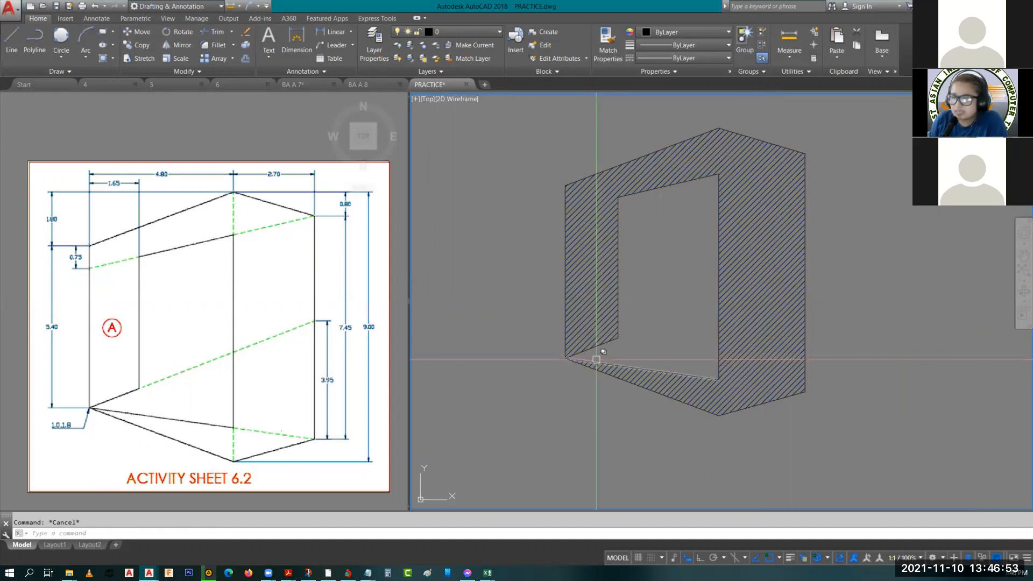
- Delete the hatch between the outer outline and the inner face
{"action": "scroll", "coordinate": [564, 361], "scroll_direction": "up", "scroll_amount": 4}
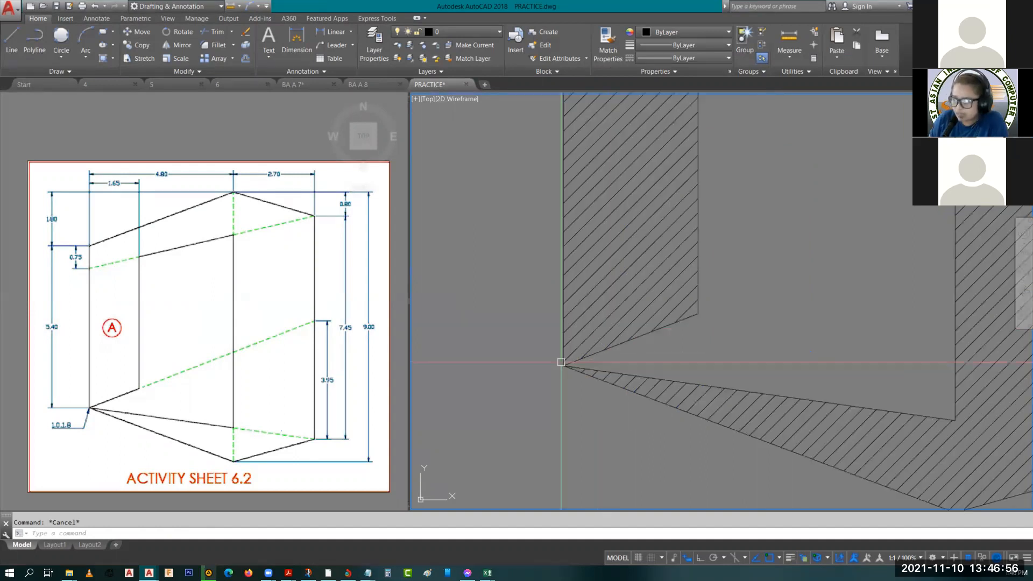
{"action": "scroll", "coordinate": [577, 331], "scroll_direction": "down", "scroll_amount": 4}
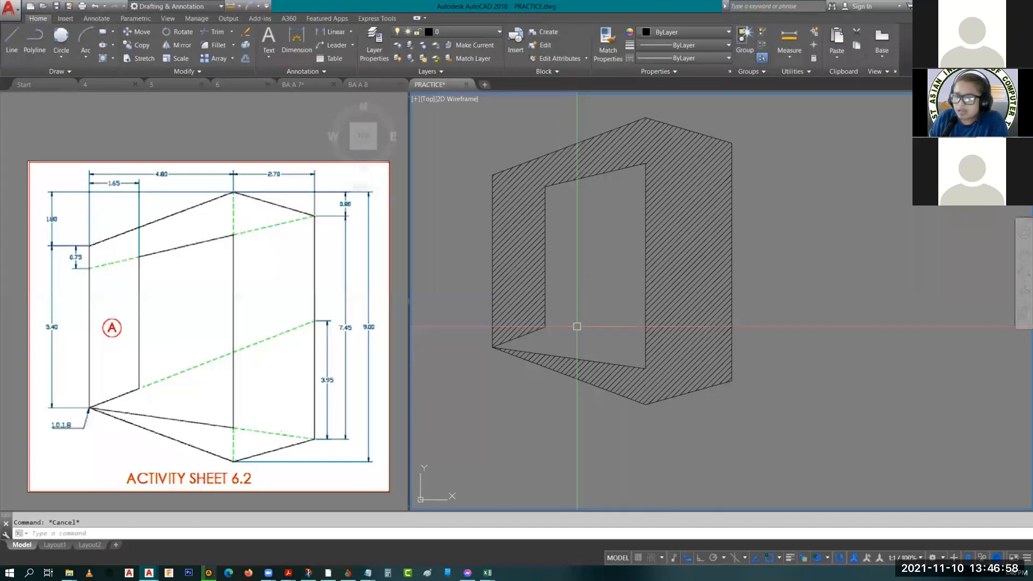
{"action": "left_click", "coordinate": [567, 156]}
{"action": "key", "text": "Delete"}
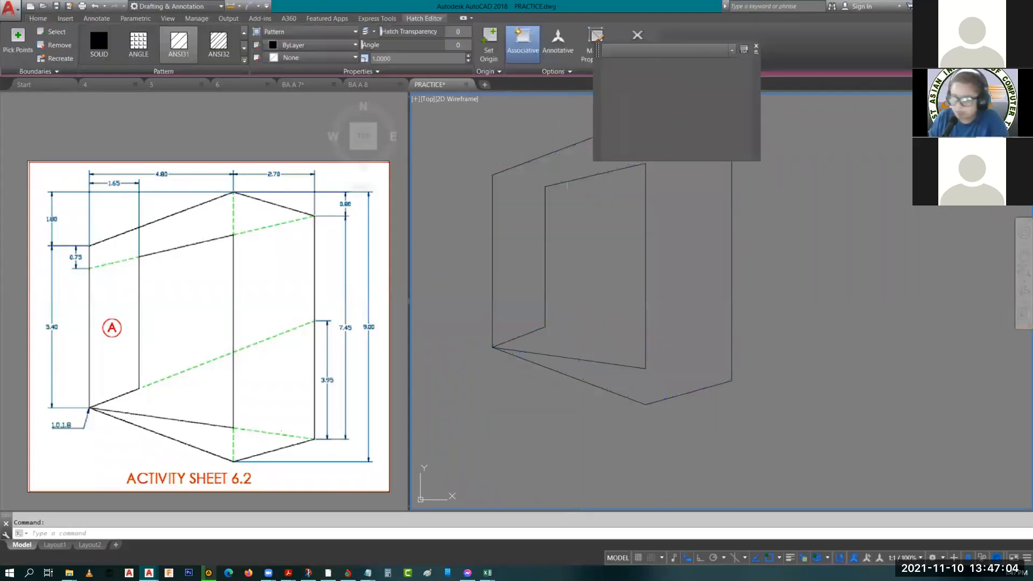
- Extend the inner face's left vertical line up to the sloped top edge
{"action": "type", "text": "ex"}
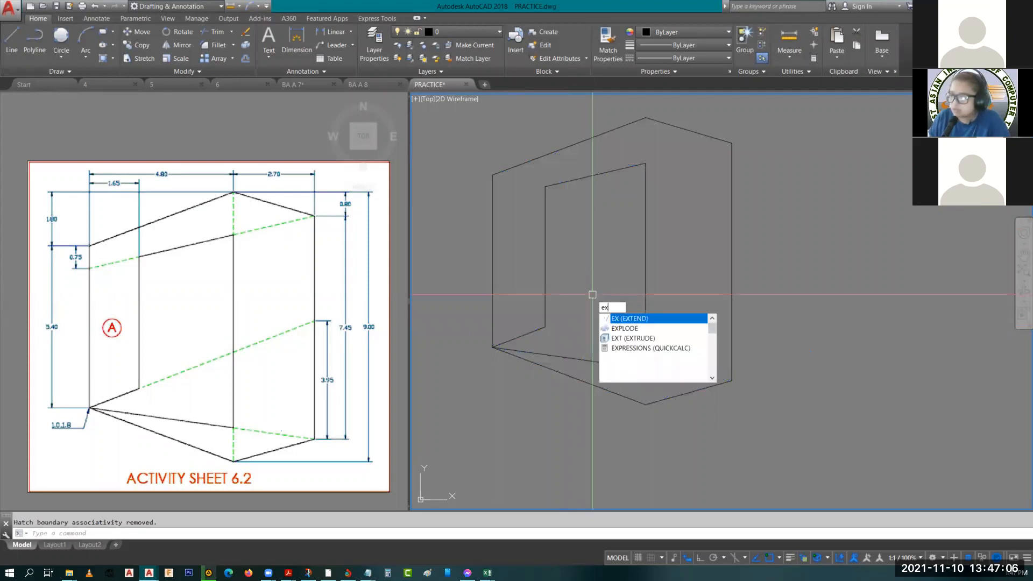
{"action": "key", "text": "Return"}
{"action": "key", "text": "Return"}
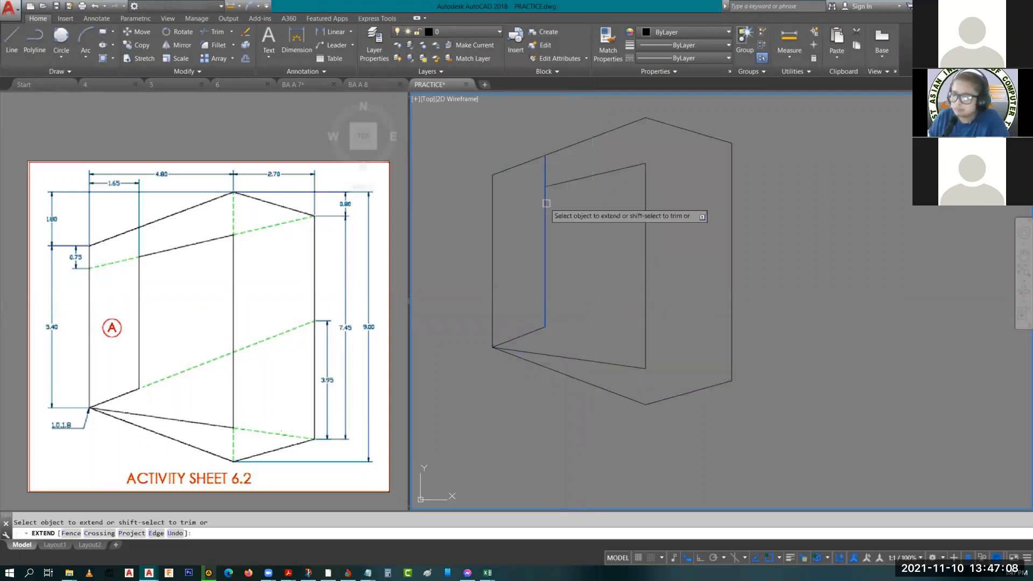
{"action": "key", "text": "Escape"}
- Hatch the left strip and the remaining area around the inner face with ANSI31 at scale 1
{"action": "type", "text": "ha"}
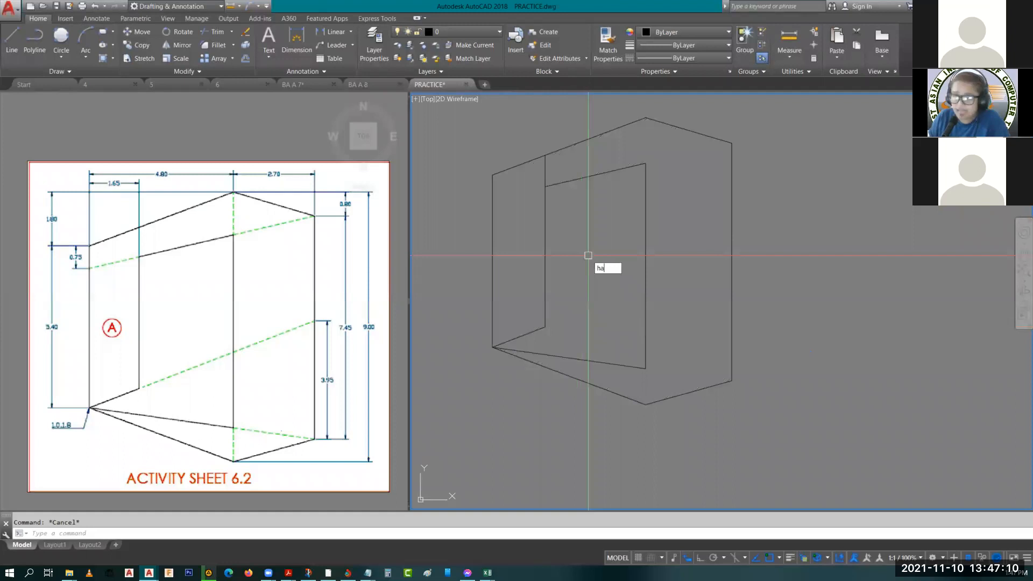
{"action": "key", "text": "Return"}
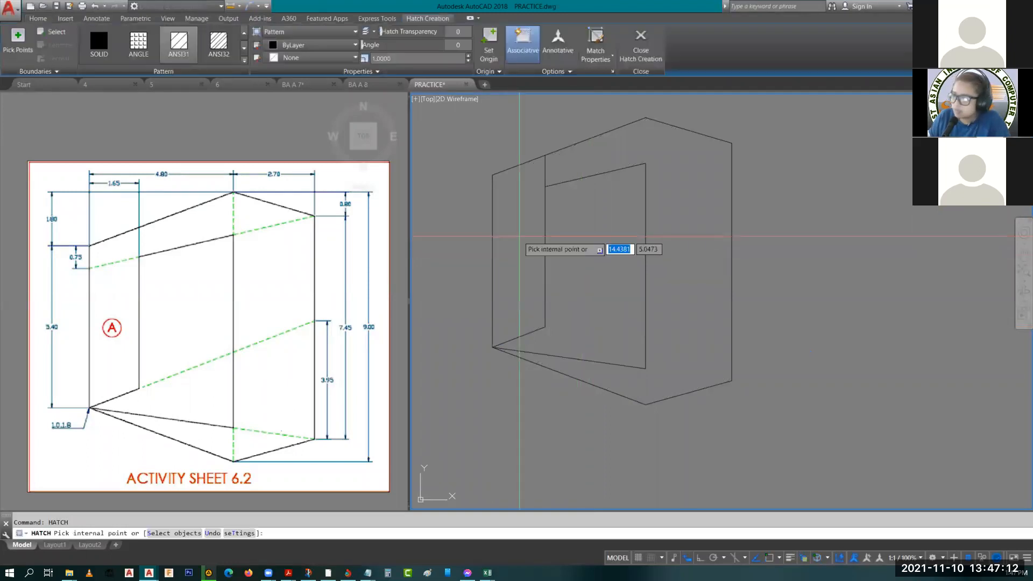
{"action": "left_click", "coordinate": [519, 236]}
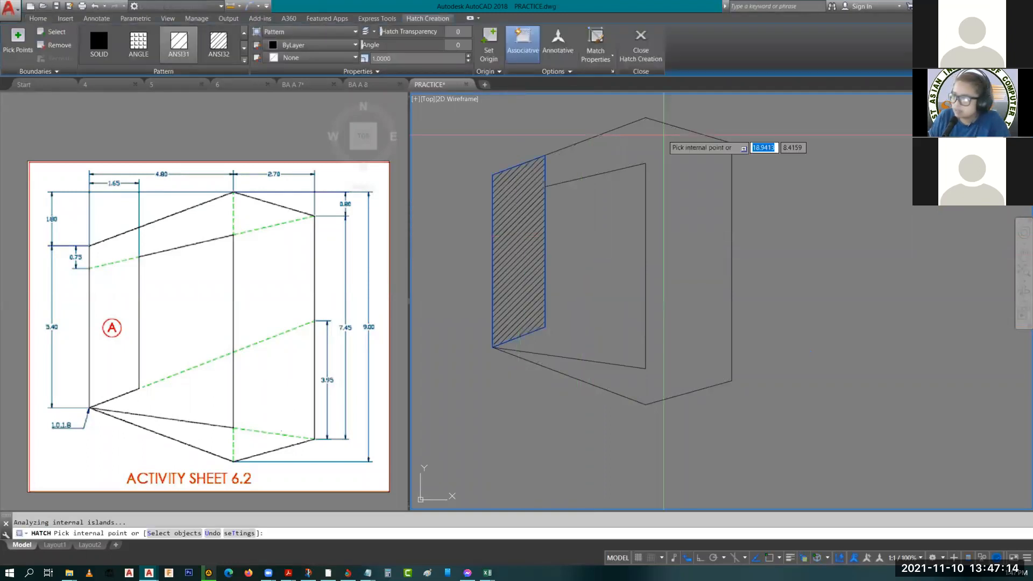
{"action": "left_click", "coordinate": [666, 137]}
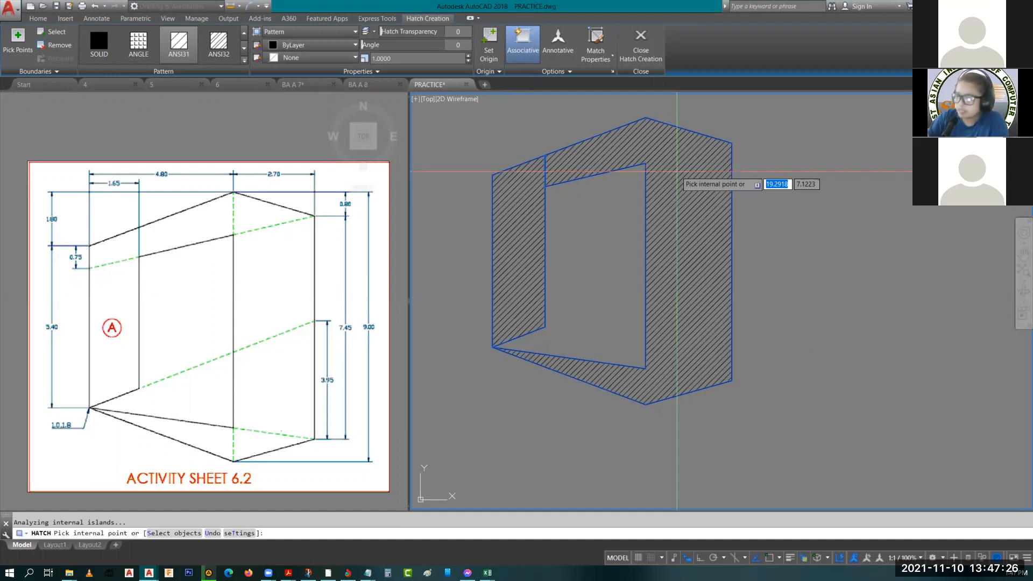
{"action": "key", "text": "Return"}
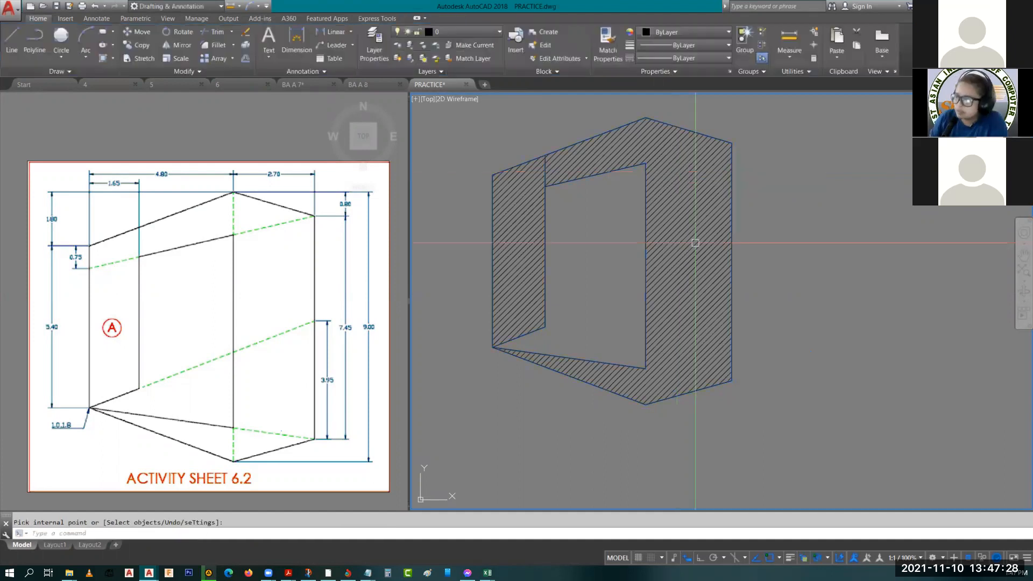
- Check the area listed in the new hatch's properties
{"action": "left_click", "coordinate": [682, 179]}
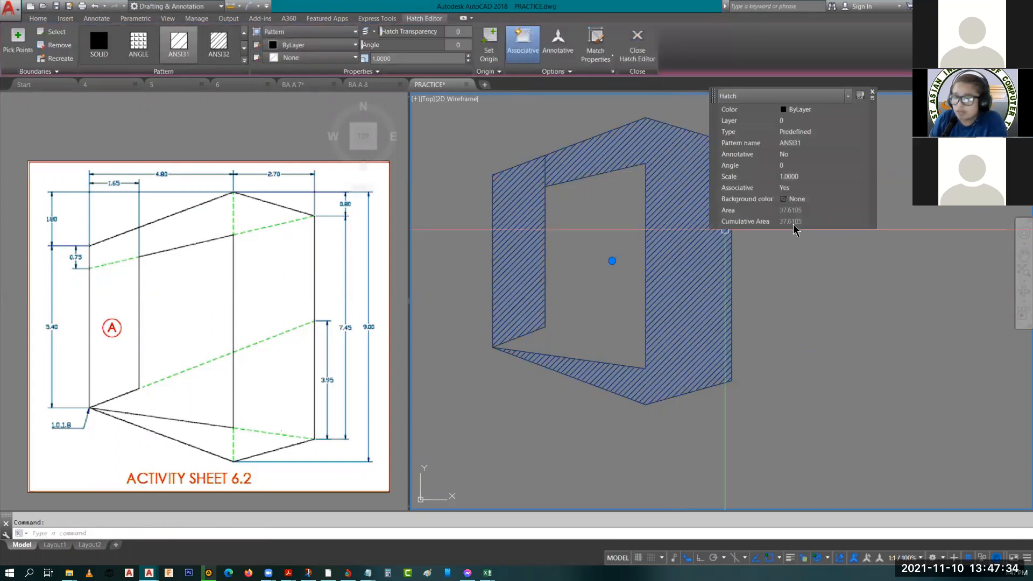
{"action": "key", "text": "Escape"}
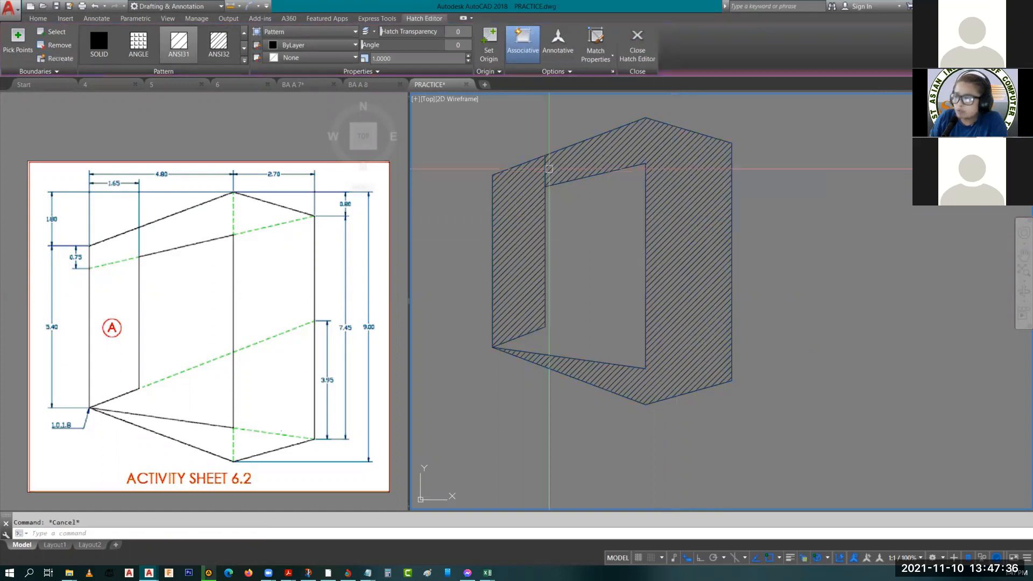
{"action": "scroll", "coordinate": [604, 286], "scroll_direction": "up", "scroll_amount": 2}
{"action": "scroll", "coordinate": [590, 299], "scroll_direction": "down", "scroll_amount": 4}
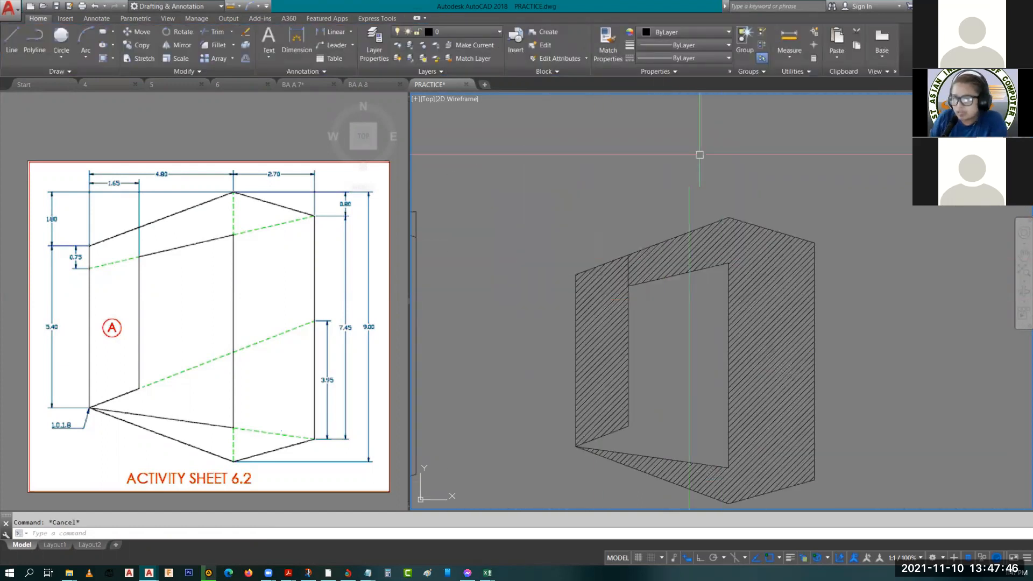
- Trim the inner face's left vertical line above its sloped top edge, using that edge as the cutting edge
{"action": "left_click", "coordinate": [639, 274]}
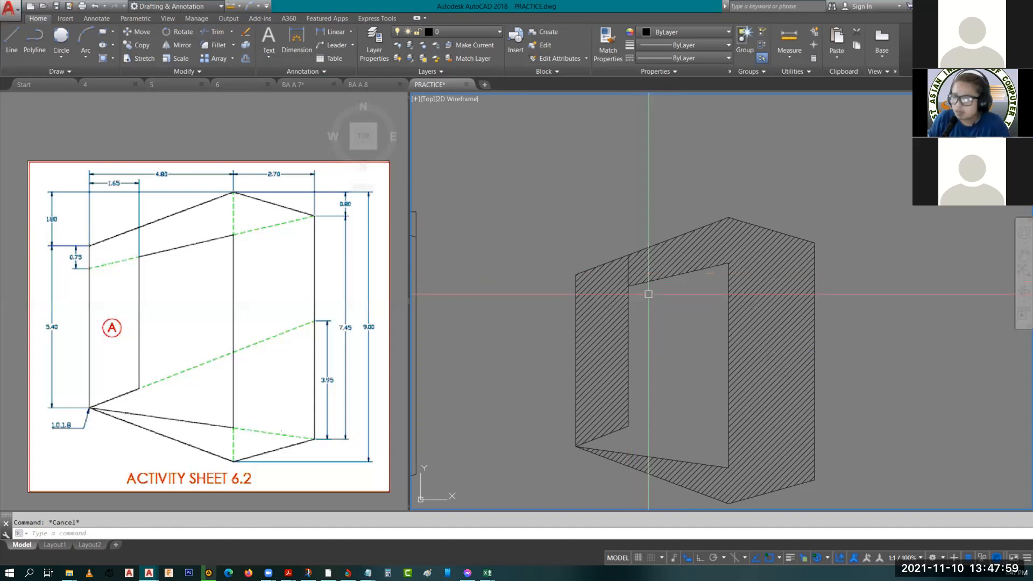
{"action": "scroll", "coordinate": [648, 294], "scroll_direction": "up", "scroll_amount": 5}
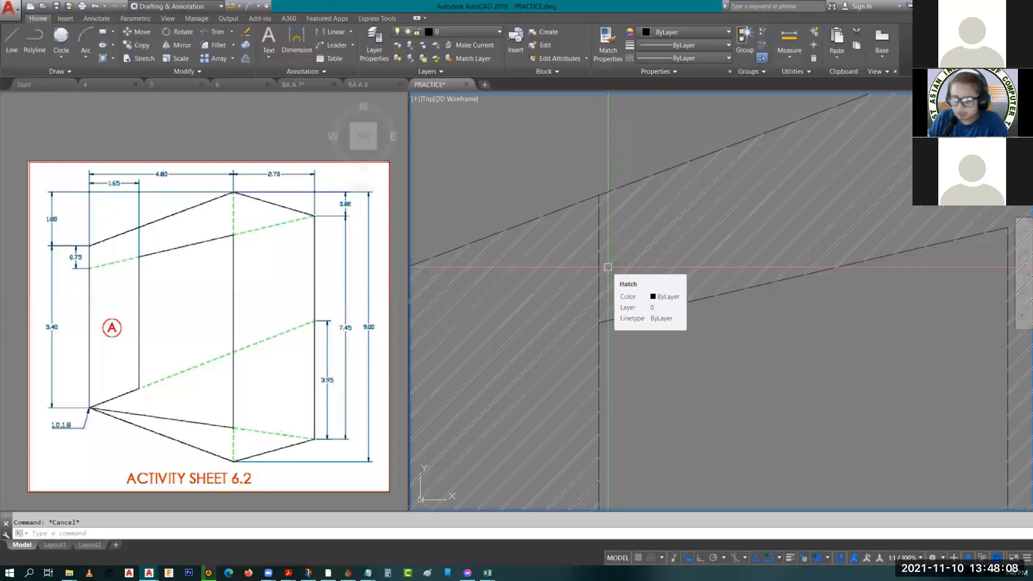
{"action": "type", "text": "tr"}
{"action": "key", "text": "Return"}
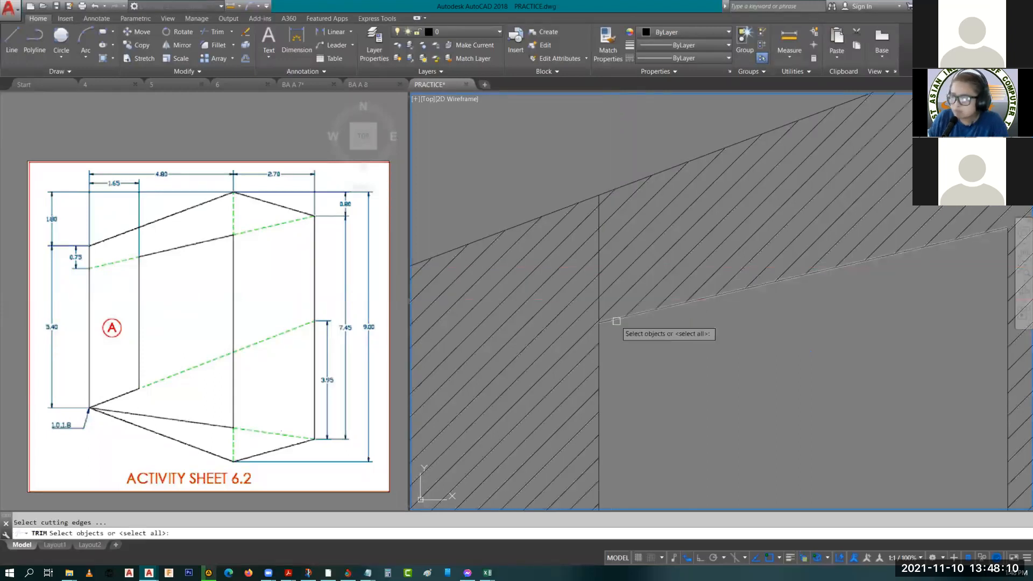
{"action": "left_click", "coordinate": [617, 320]}
{"action": "key", "text": "Return"}
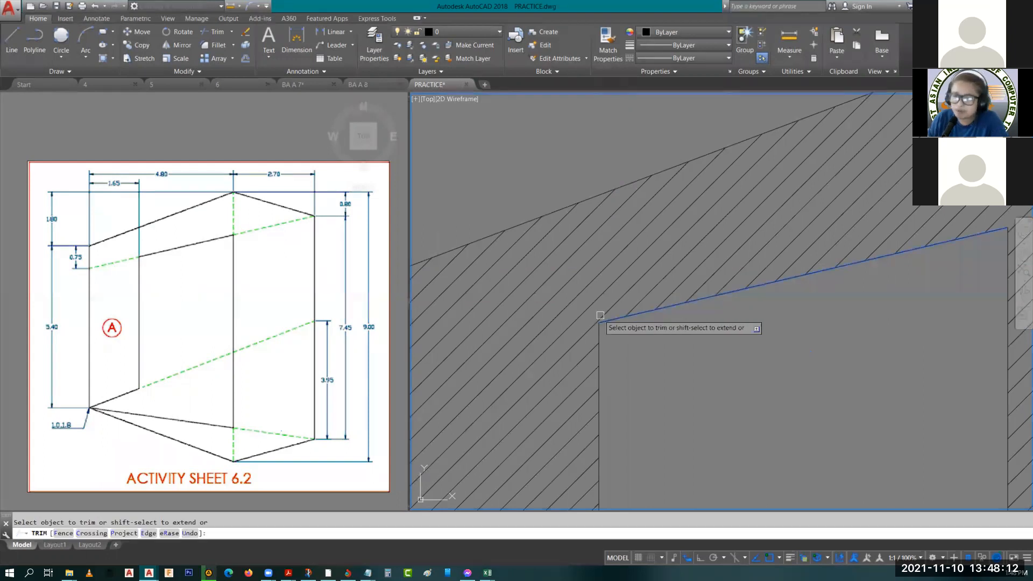
{"action": "key", "text": "Escape"}
{"action": "scroll", "coordinate": [729, 400], "scroll_direction": "down", "scroll_amount": 5}
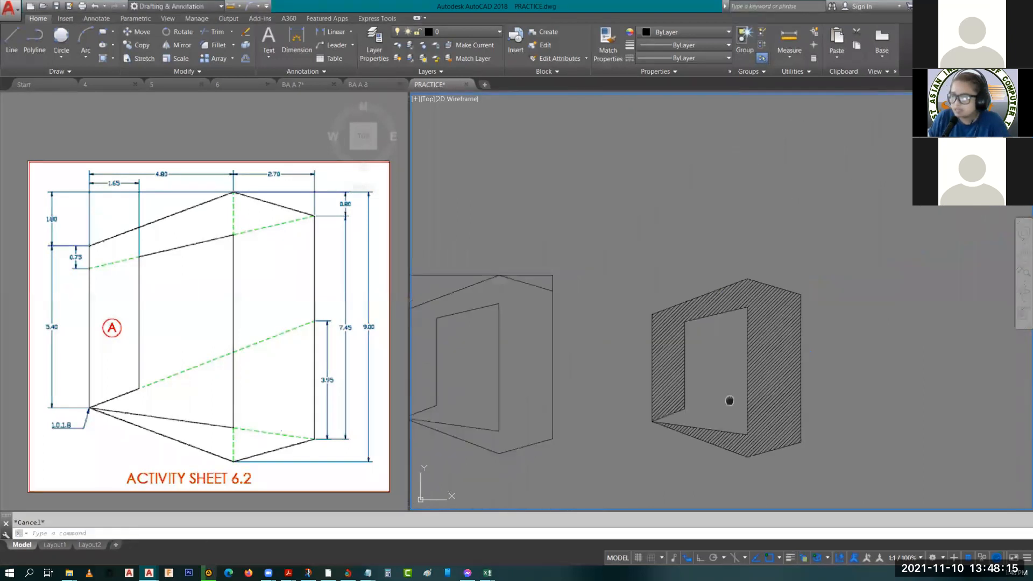
- Move both Activity Sheet 6.2 figures up to the empty area to the right of the window-pane drawings
{"action": "middle_click_drag", "start_coordinate": [730, 400], "coordinate": [717, 304]}
{"action": "scroll", "coordinate": [749, 386], "scroll_direction": "down", "scroll_amount": 4}
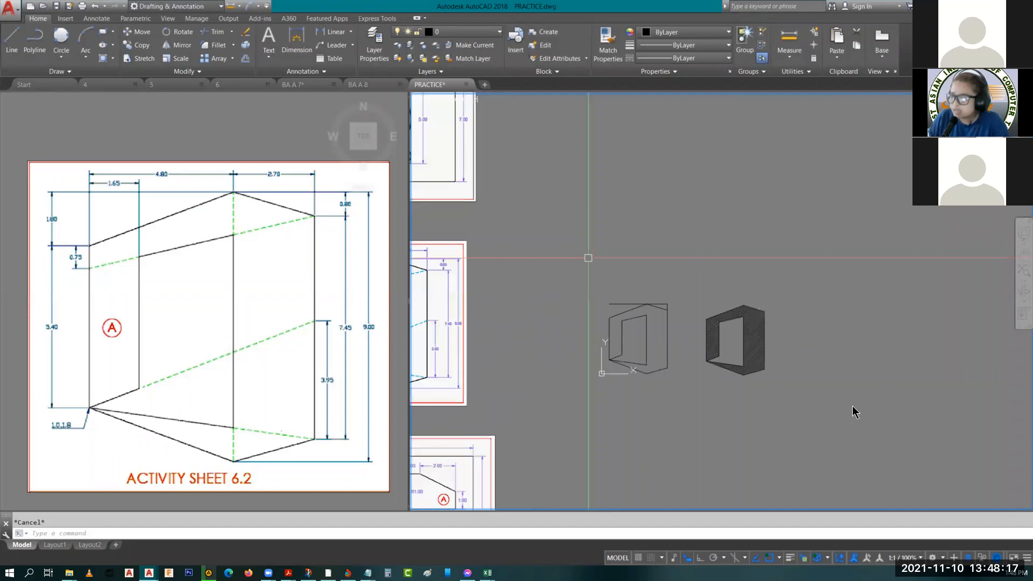
{"action": "left_click", "coordinate": [589, 258]}
{"action": "left_click", "coordinate": [836, 386]}
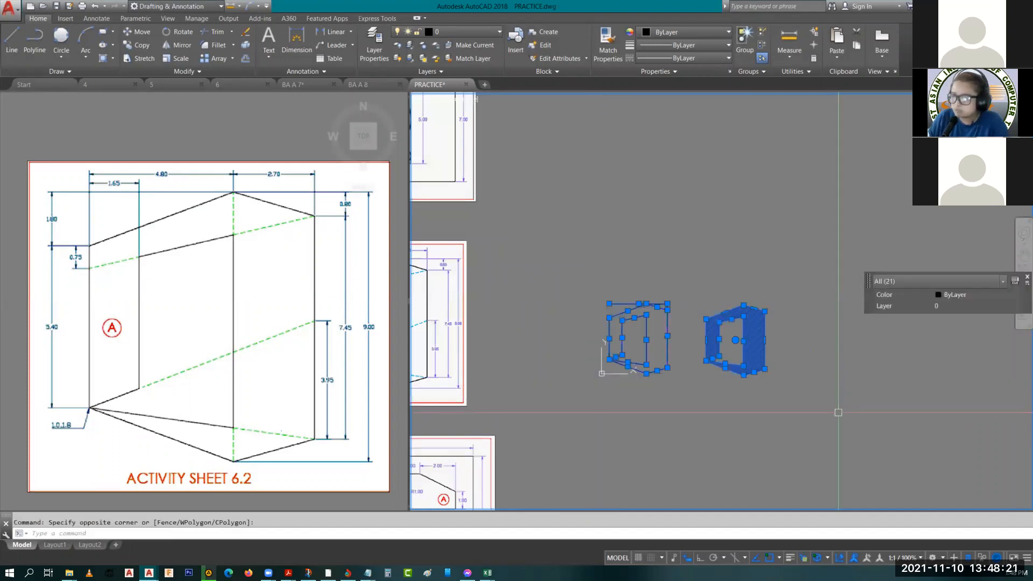
{"action": "type", "text": "m"}
{"action": "key", "text": "Return"}
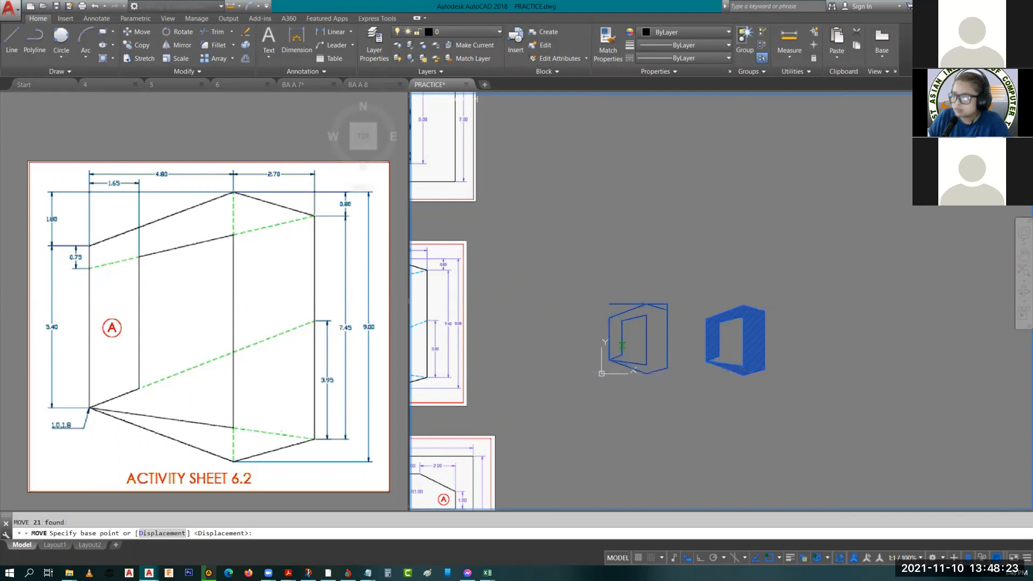
{"action": "left_click", "coordinate": [601, 373]}
{"action": "scroll", "coordinate": [622, 345], "scroll_direction": "down", "scroll_amount": 2}
{"action": "middle_click_drag", "start_coordinate": [688, 232], "coordinate": [634, 488]}
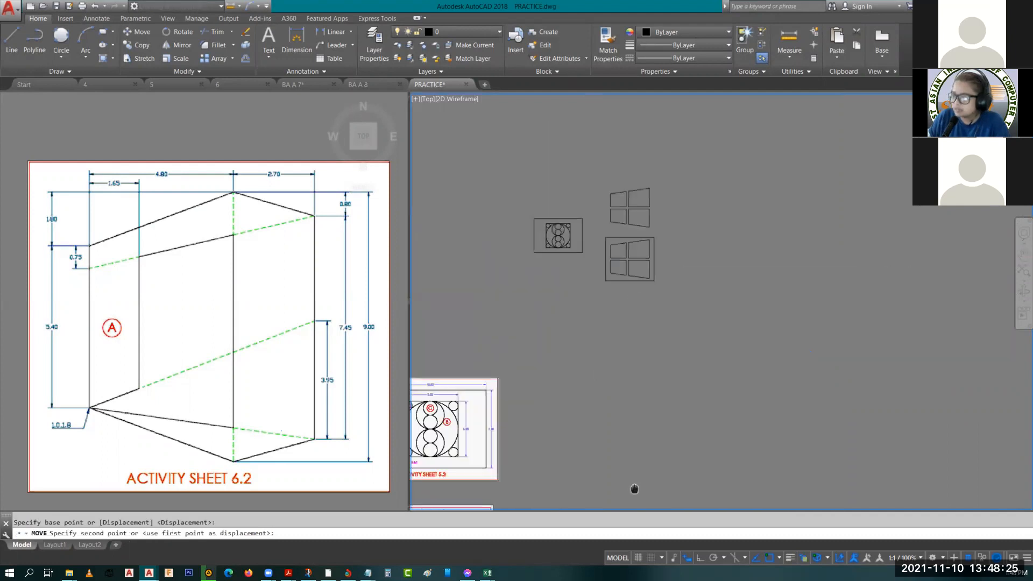
{"action": "left_click", "coordinate": [692, 404]}
- Examine the Job Sheet 6.2 reference drawing, including its arcs and the dimensions and angles of kite A
{"action": "left_click", "coordinate": [215, 333]}
{"action": "key", "text": "Escape"}
{"action": "scroll", "coordinate": [292, 414], "scroll_direction": "down", "scroll_amount": 4}
{"action": "scroll", "coordinate": [292, 413], "scroll_direction": "down", "scroll_amount": 2}
{"action": "middle_click_drag", "start_coordinate": [253, 463], "coordinate": [230, 258]}
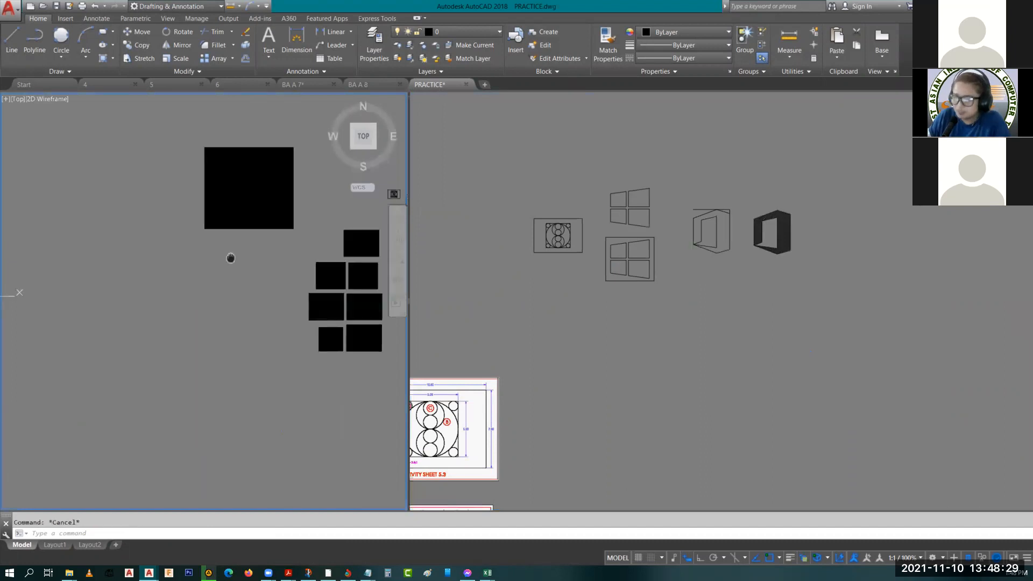
{"action": "scroll", "coordinate": [352, 311], "scroll_direction": "up", "scroll_amount": 5}
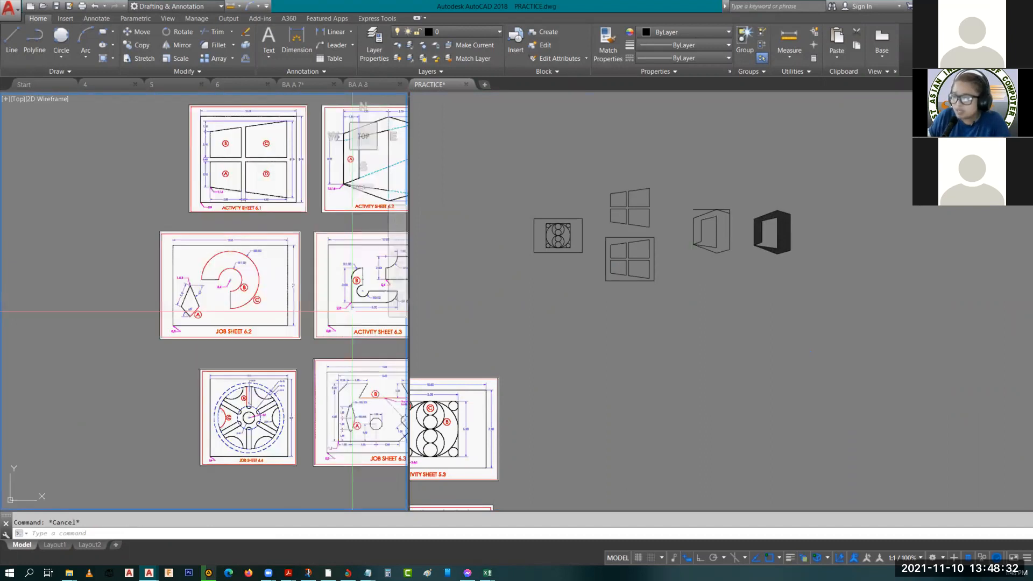
{"action": "middle_click_drag", "start_coordinate": [342, 330], "coordinate": [394, 371]}
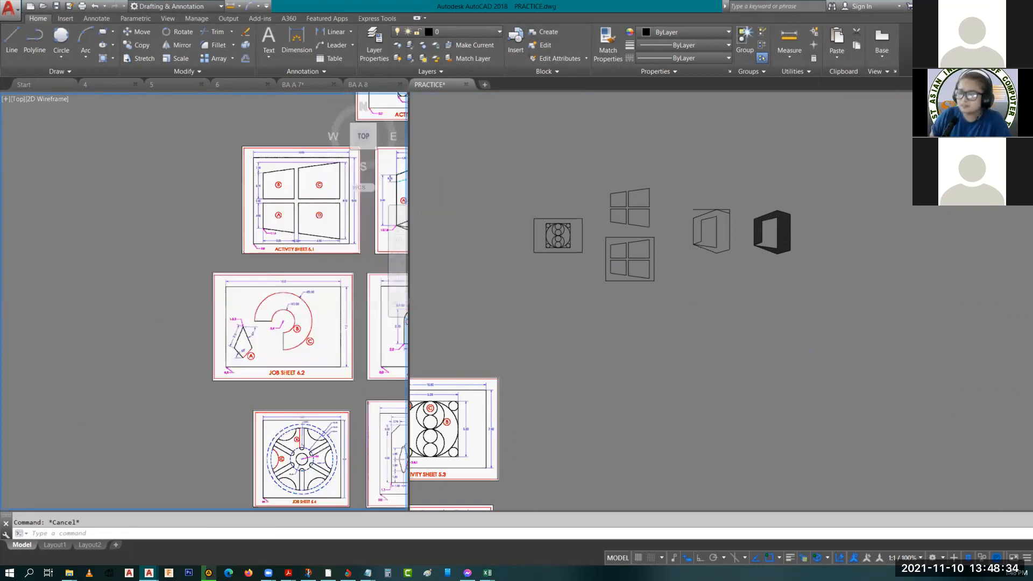
{"action": "scroll", "coordinate": [278, 376], "scroll_direction": "up", "scroll_amount": 5}
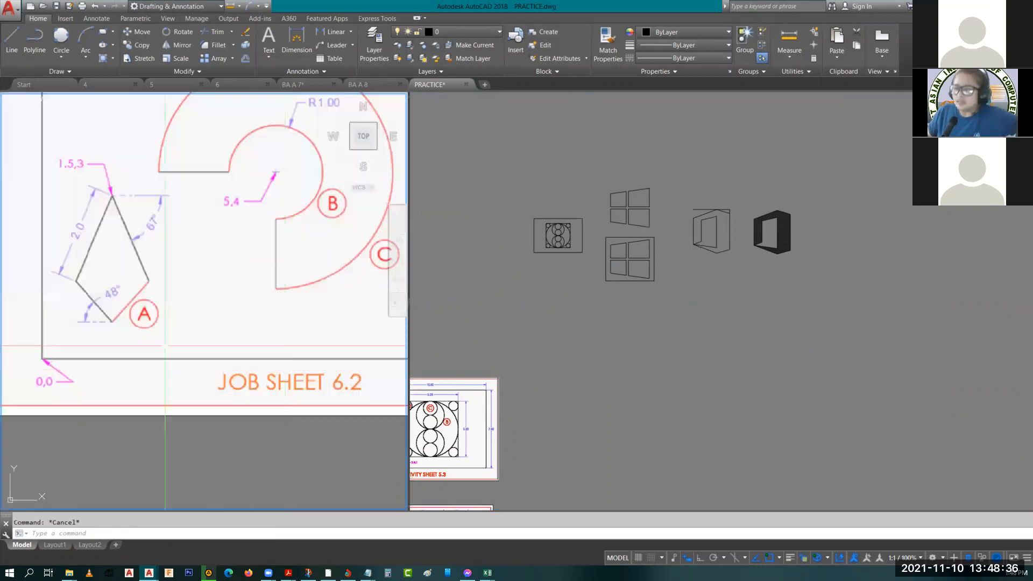
{"action": "middle_click_drag", "start_coordinate": [156, 292], "coordinate": [210, 395]}
{"action": "middle_click_drag", "start_coordinate": [237, 356], "coordinate": [119, 390]}
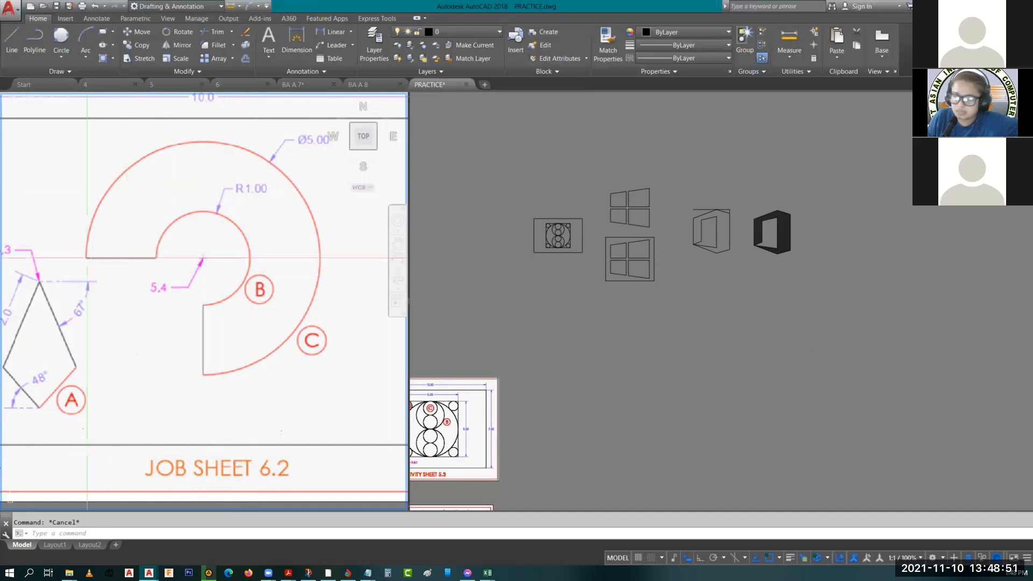
{"action": "scroll", "coordinate": [289, 308], "scroll_direction": "down", "scroll_amount": 2}
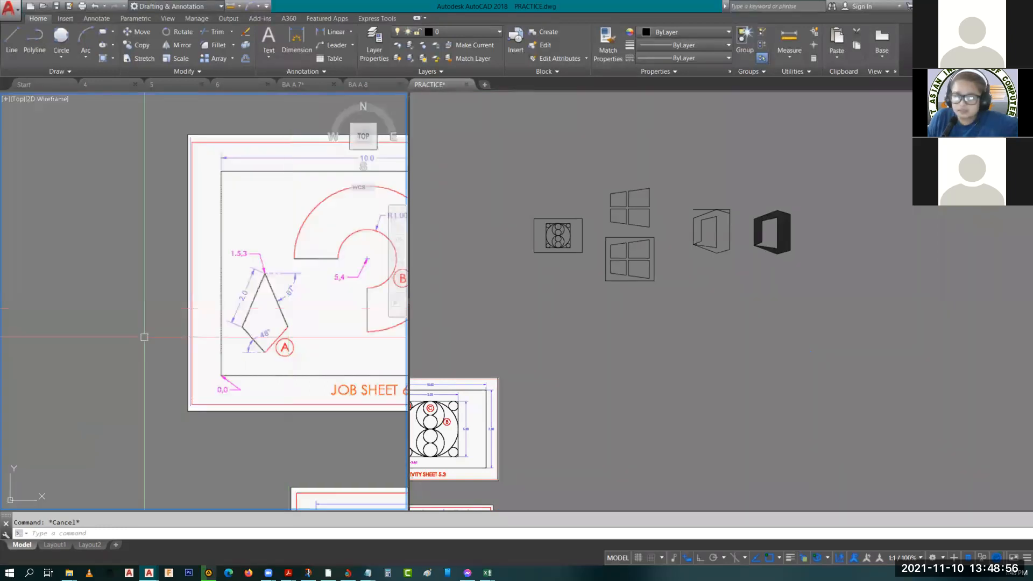
{"action": "scroll", "coordinate": [254, 317], "scroll_direction": "up", "scroll_amount": 2}
{"action": "scroll", "coordinate": [264, 323], "scroll_direction": "up", "scroll_amount": 2}
{"action": "mouse_move", "coordinate": [263, 323]}
{"action": "middle_mouse_down"}
{"action": "mouse_move", "coordinate": [249, 342]}
{"action": "mouse_move", "coordinate": [218, 342]}
{"action": "middle_mouse_up"}
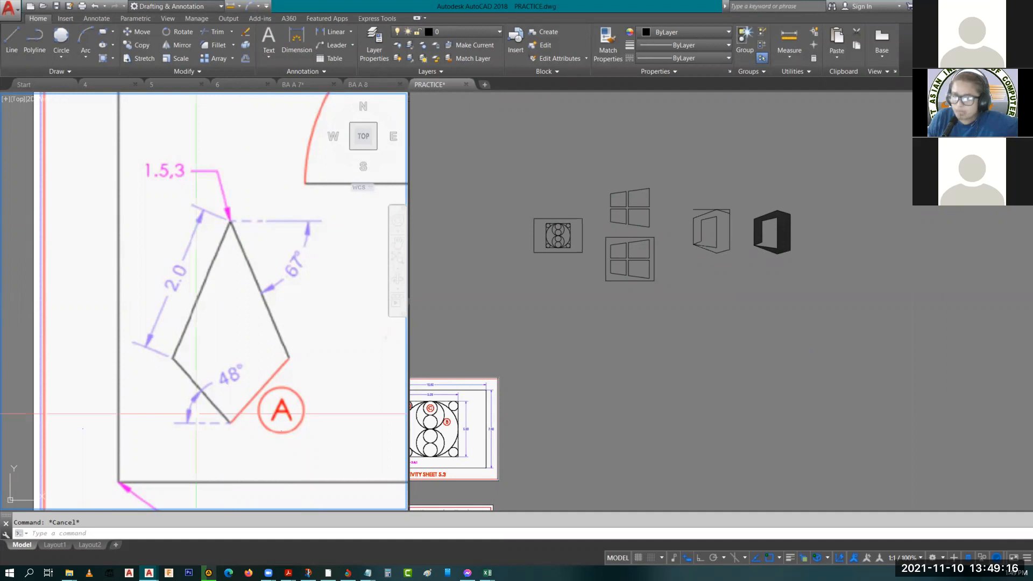
- Draw the kite's upper right edge in an empty area as a 2-unit line at -67 degrees
{"action": "left_click", "coordinate": [679, 412]}
{"action": "mouse_move", "coordinate": [681, 367]}
{"action": "middle_mouse_down"}
{"action": "mouse_move", "coordinate": [651, 320]}
{"action": "mouse_move", "coordinate": [583, 434]}
{"action": "mouse_move", "coordinate": [563, 381]}
{"action": "middle_mouse_up"}
{"action": "scroll", "coordinate": [583, 434], "scroll_direction": "up", "scroll_amount": 5}
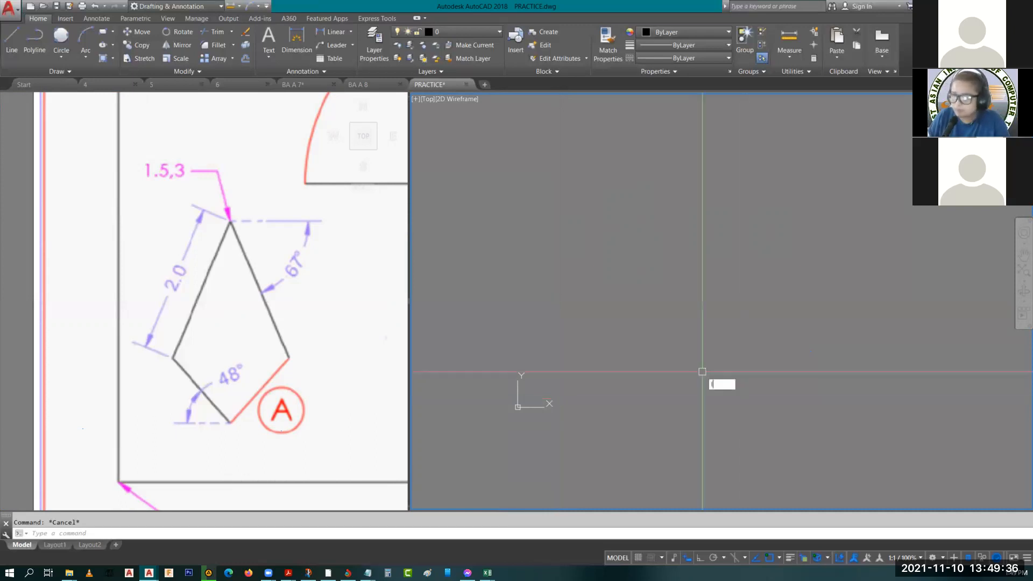
{"action": "type", "text": "l"}
{"action": "key", "text": "Return"}
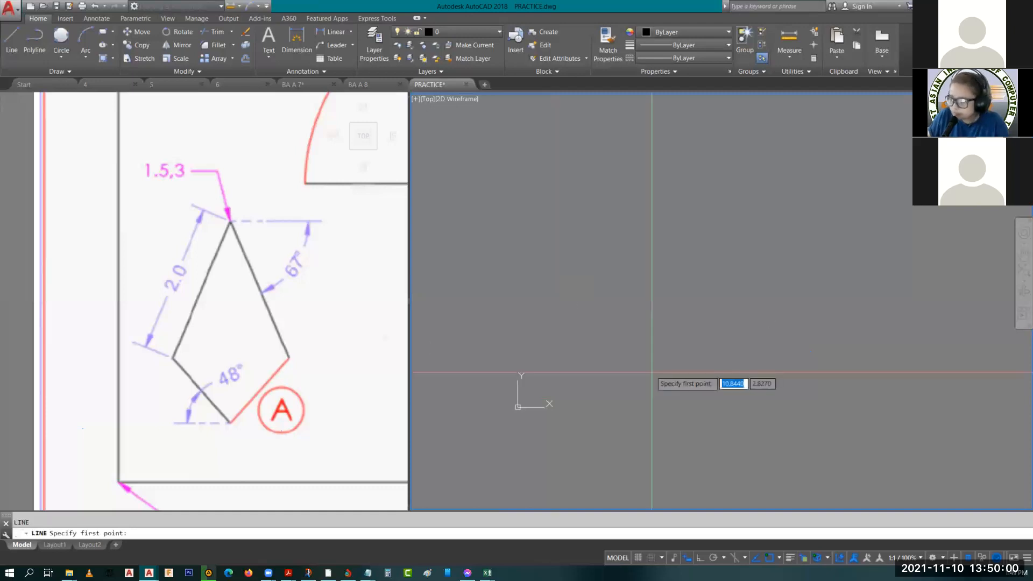
{"action": "left_click", "coordinate": [660, 243]}
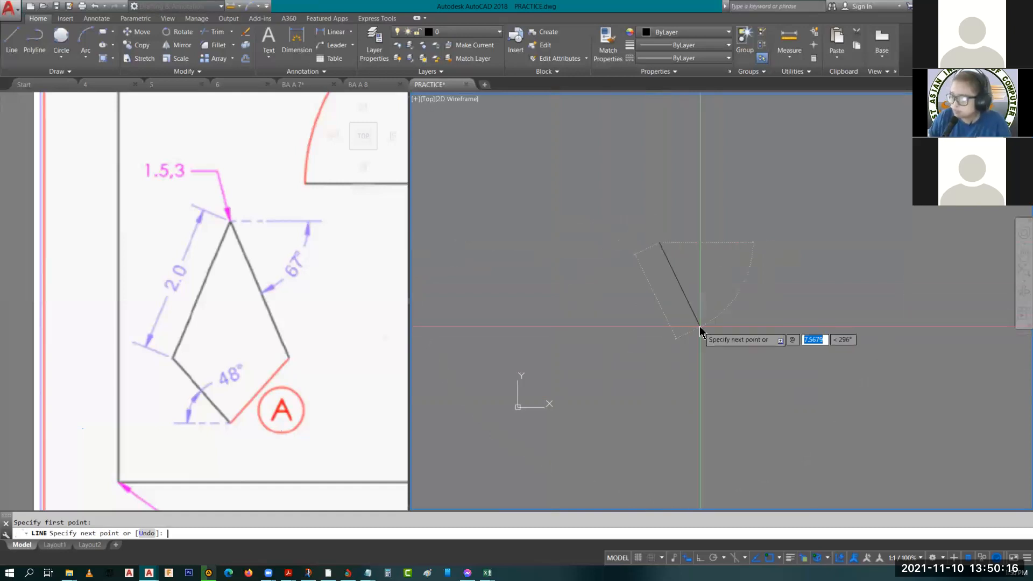
{"action": "type", "text": "2"}
{"action": "key", "text": "Tab"}
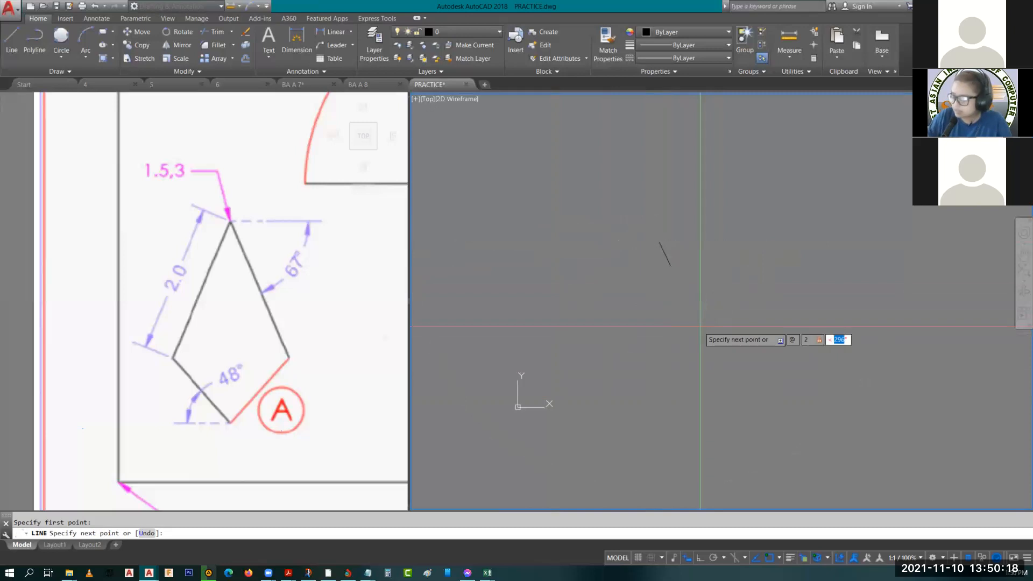
{"action": "type", "text": "-67"}
{"action": "key", "text": "Return"}
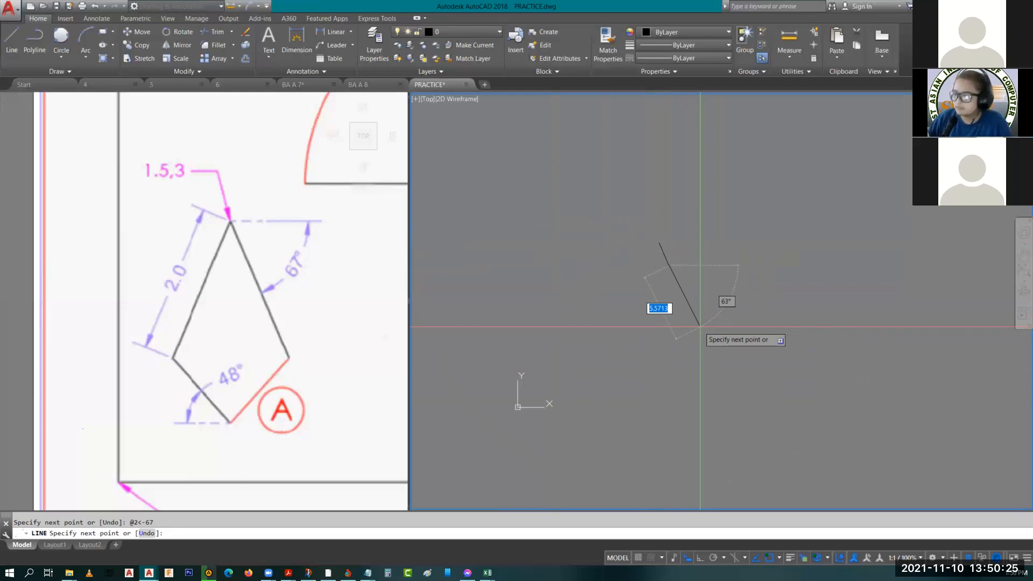
{"action": "scroll", "coordinate": [669, 263], "scroll_direction": "up", "scroll_amount": 6}
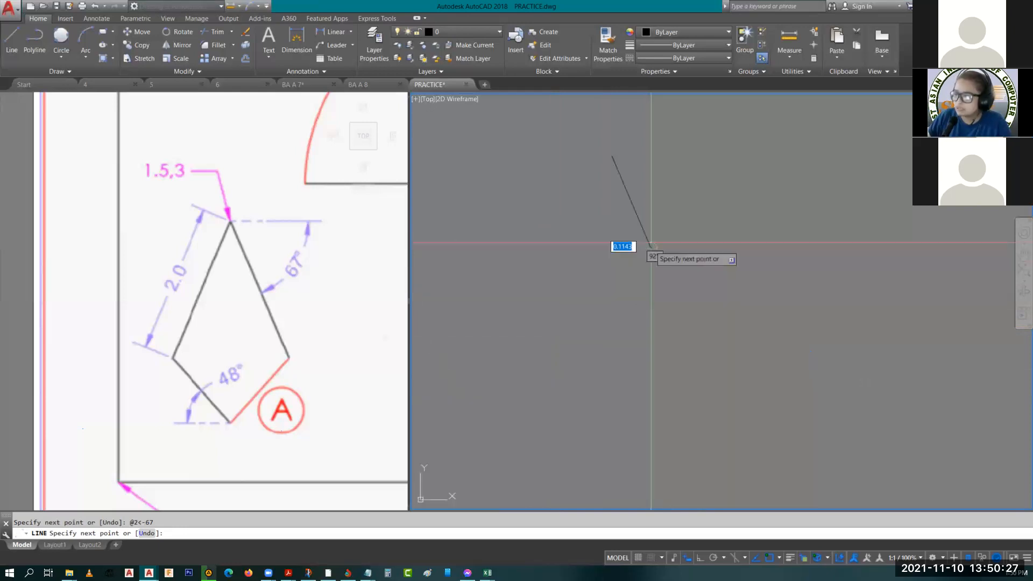
{"action": "key", "text": "Escape"}
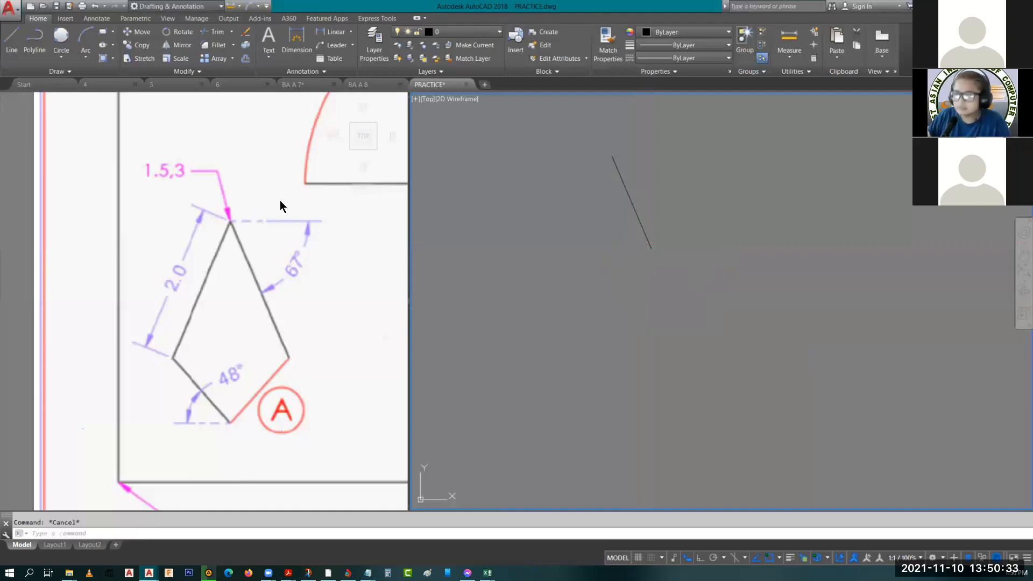
- Switch to Snip & Sketch, capture a snip of kite A from Job Sheet 6.2, and return to the drawing
{"action": "key", "text": "alt+Tab"}
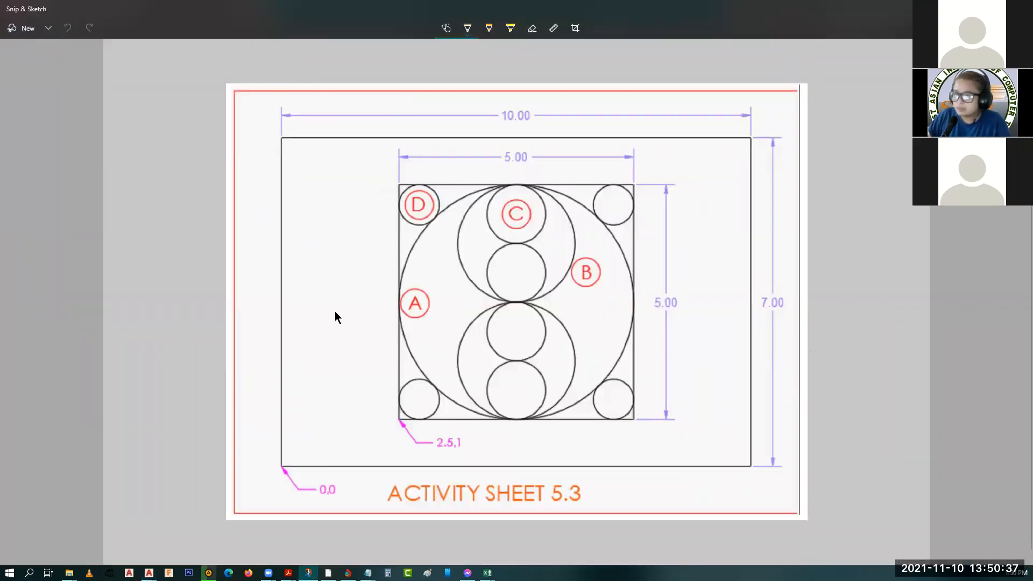
{"action": "key", "text": "alt+Tab"}
{"action": "left_click_drag", "start_coordinate": [97, 140], "coordinate": [369, 474]}
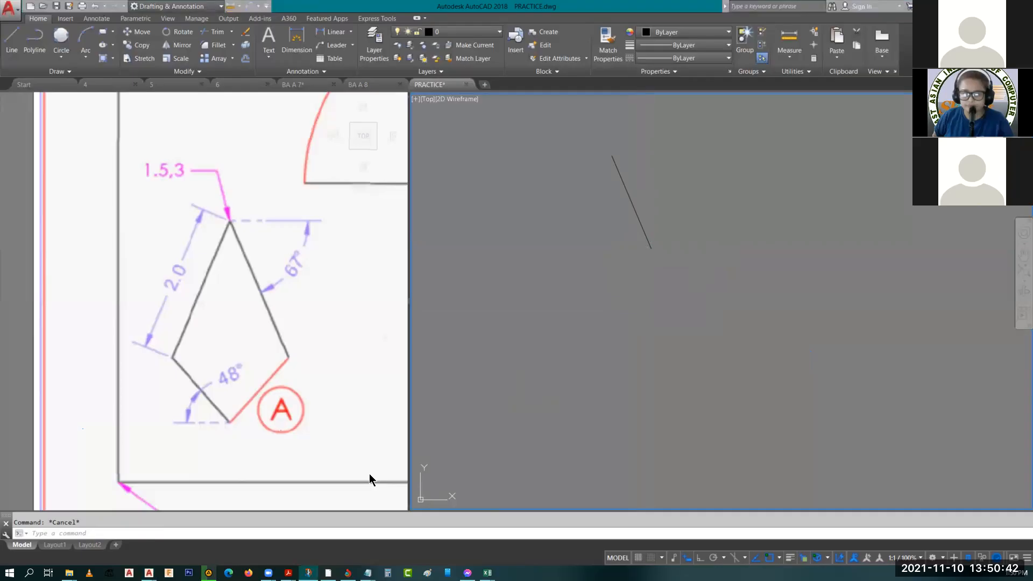
{"action": "key", "text": "alt+Tab"}
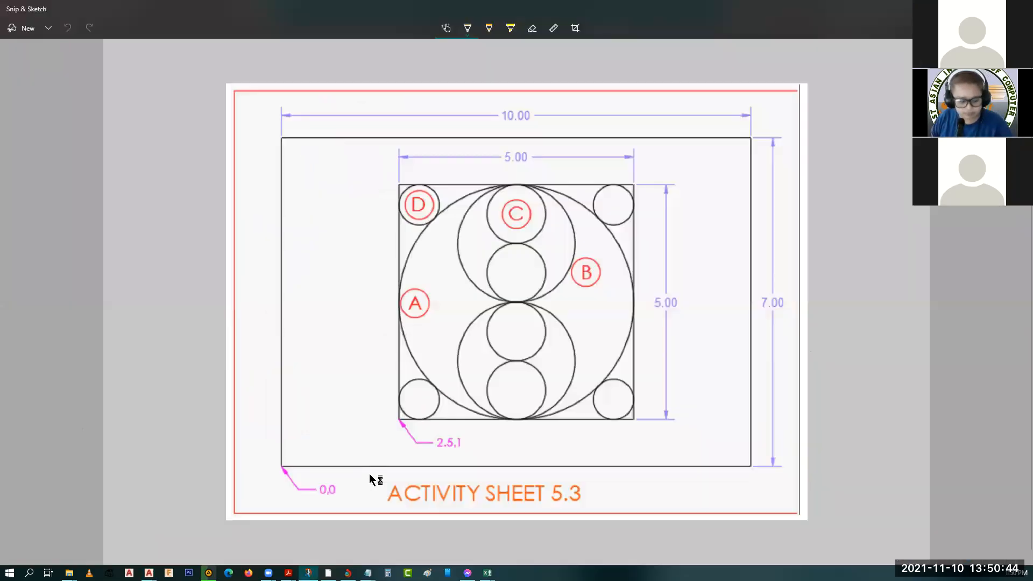
{"action": "key", "text": "alt+Tab"}
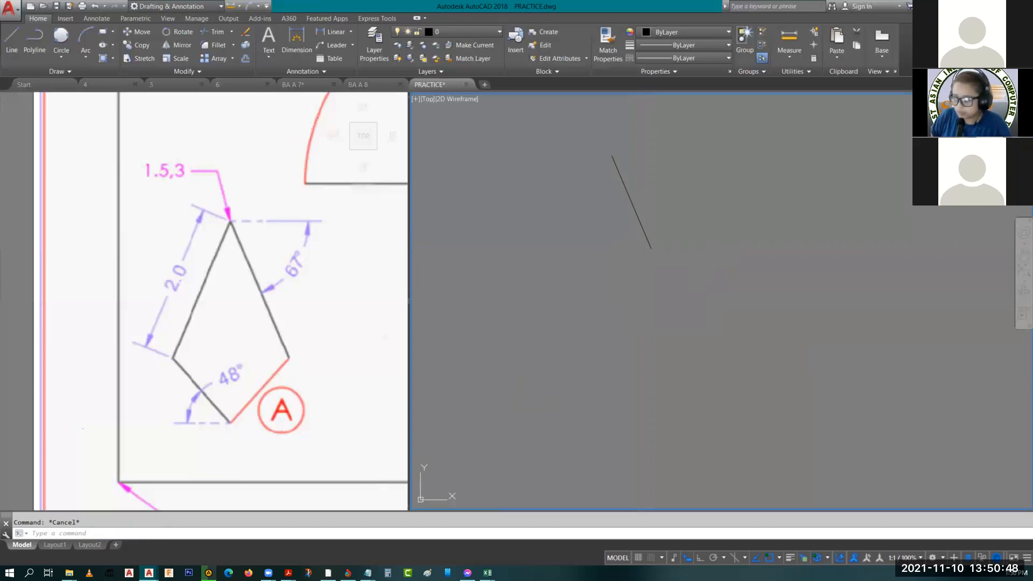
- Switch to Snip & Sketch, capture a snip of kite A with its dimensions, and circle the 48° angle
{"action": "key", "text": "alt+Tab"}
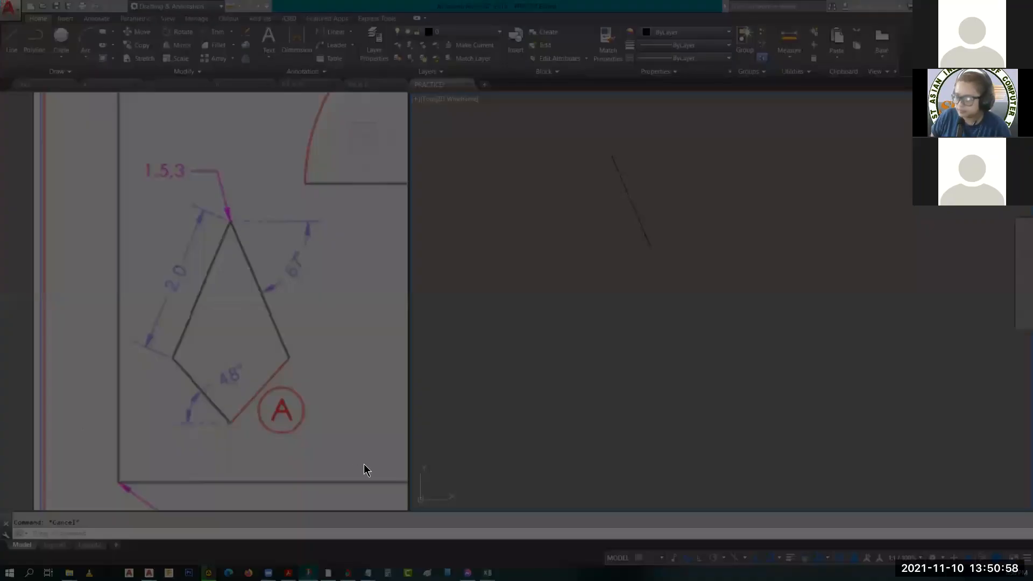
{"action": "left_click_drag", "start_coordinate": [104, 145], "coordinate": [363, 469]}
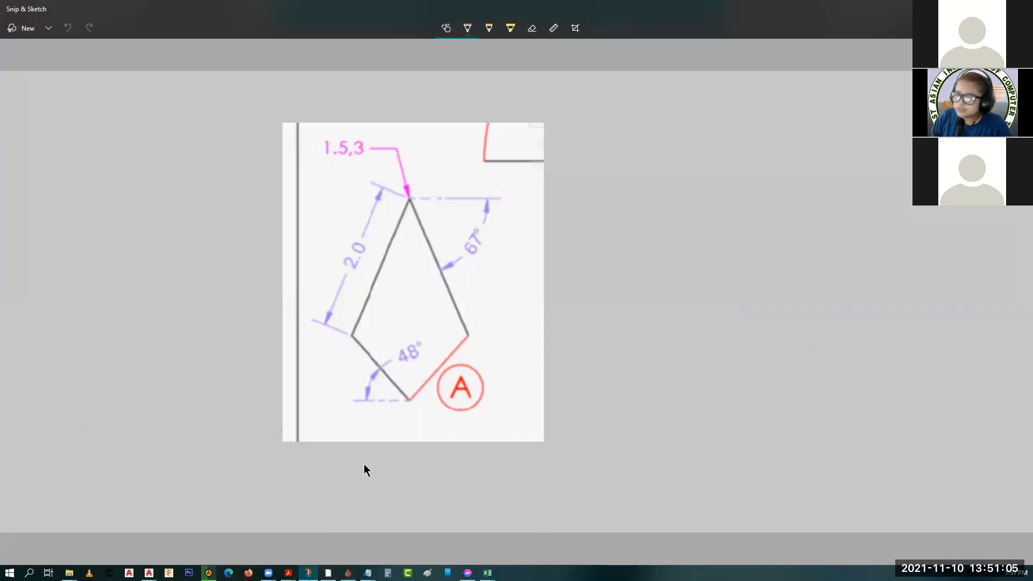
{"action": "left_click_drag", "start_coordinate": [411, 340], "coordinate": [394, 345]}
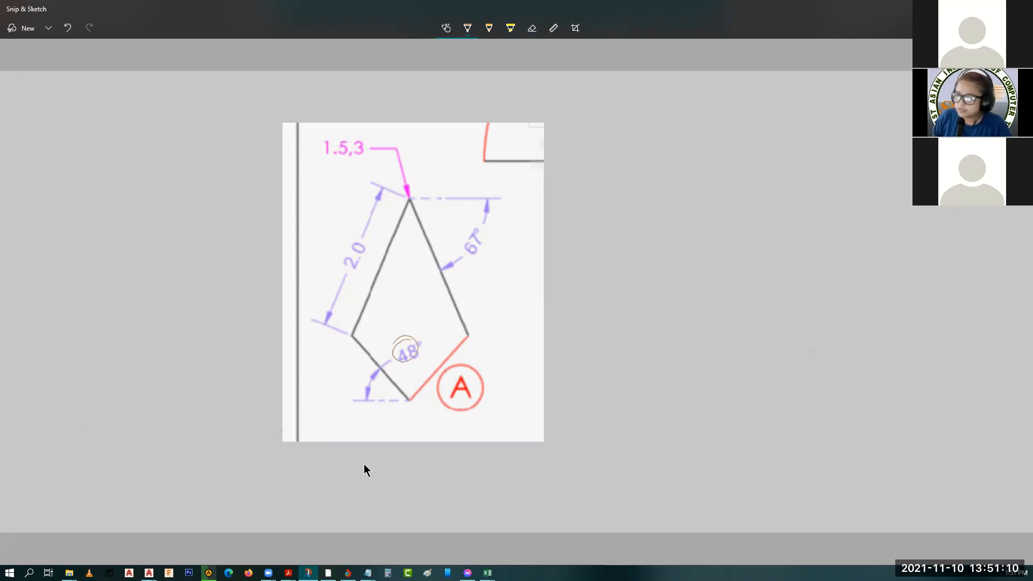
- Sketch horizontal reference lines at kite A's bottom and right vertices, labelling the bottom angle 48 and marking the lower right edge's angle
{"action": "left_click_drag", "start_coordinate": [410, 399], "coordinate": [503, 391]}
{"action": "left_click_drag", "start_coordinate": [431, 380], "coordinate": [431, 401]}
{"action": "left_click_drag", "start_coordinate": [442, 372], "coordinate": [450, 382]}
{"action": "left_click_drag", "start_coordinate": [442, 371], "coordinate": [448, 387]}
{"action": "left_click_drag", "start_coordinate": [466, 332], "coordinate": [532, 330]}
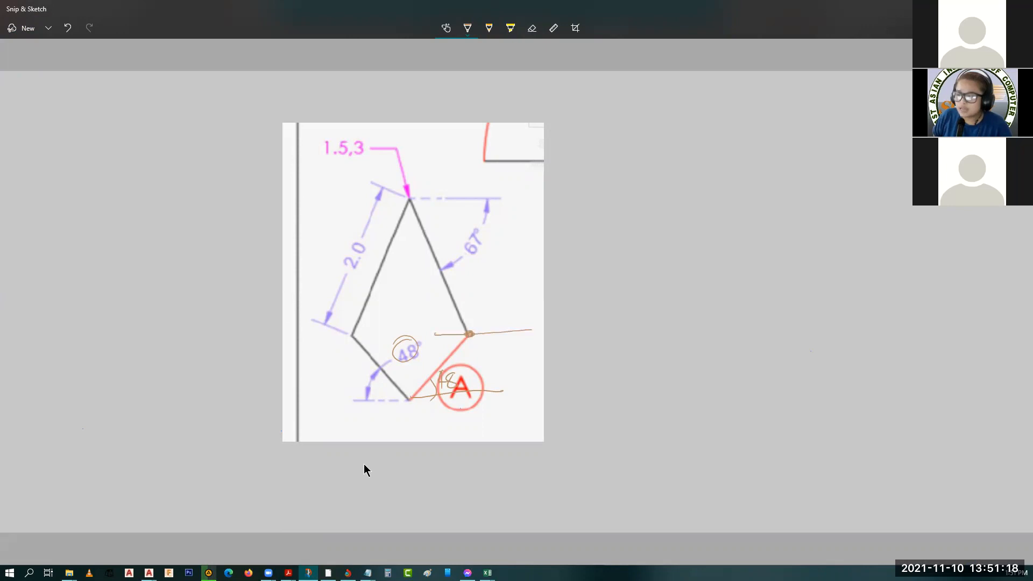
{"action": "left_click_drag", "start_coordinate": [463, 339], "coordinate": [484, 335]}
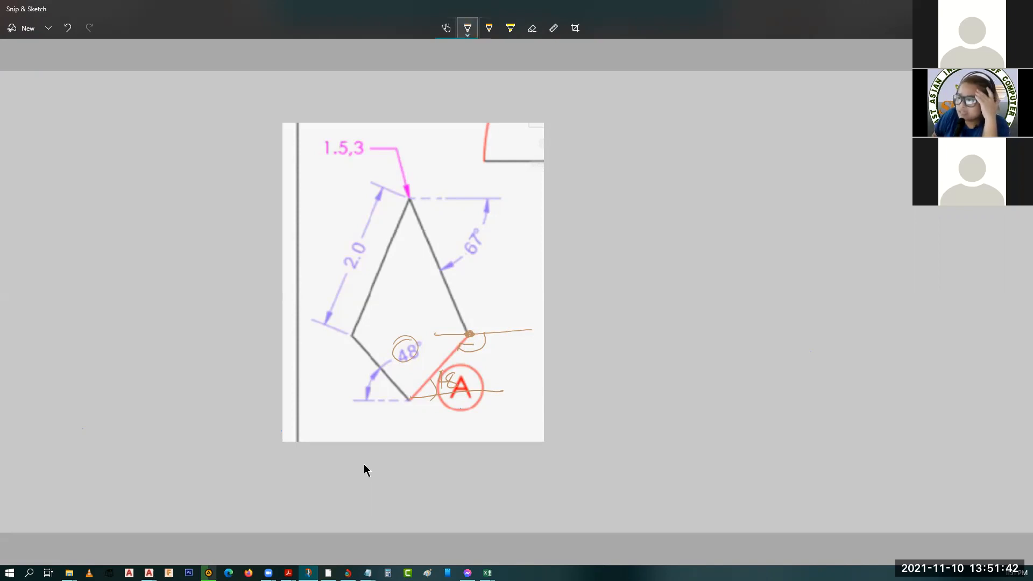
- Change the pen colour to green and write 48 at the bottom vertex angle and the equal inside angle at the right vertex
{"action": "left_click", "coordinate": [467, 28]}
{"action": "left_click", "coordinate": [453, 133]}
{"action": "mouse_move", "coordinate": [442, 372]}
{"action": "left_mouse_down"}
{"action": "mouse_move", "coordinate": [446, 382]}
{"action": "mouse_move", "coordinate": [451, 371]}
{"action": "left_mouse_up"}
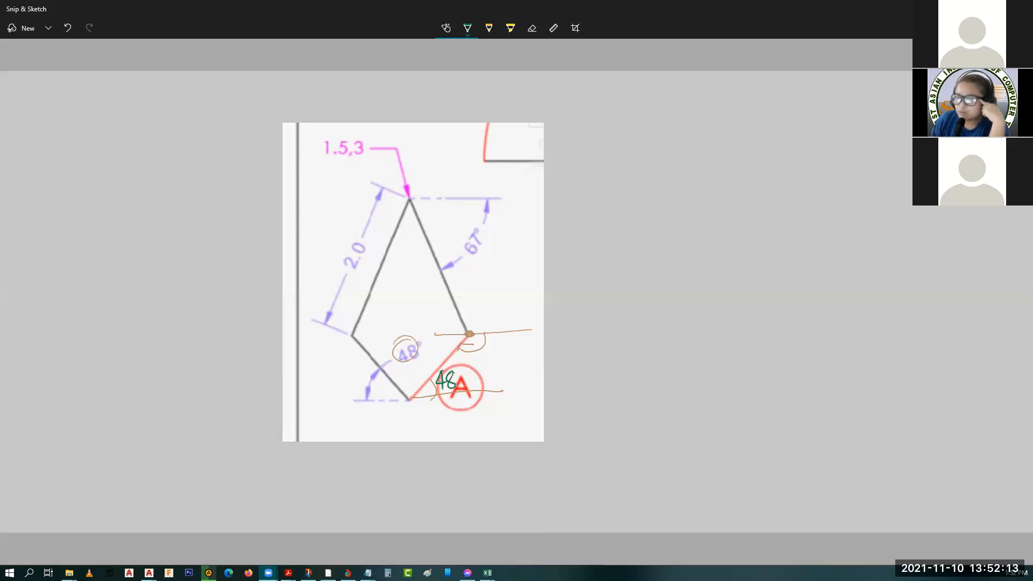
{"action": "key", "text": "alt+Tab"}
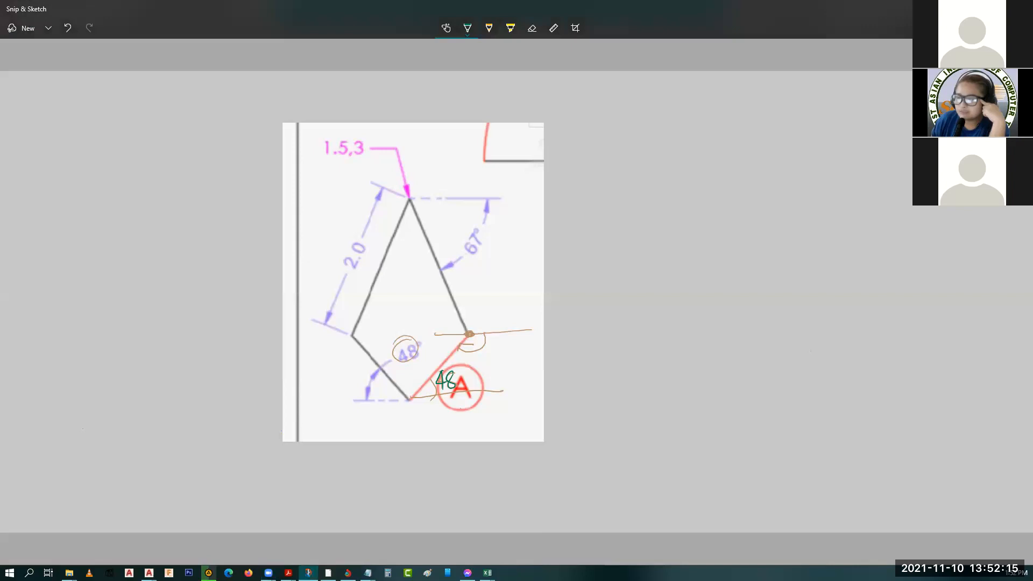
{"action": "left_click_drag", "start_coordinate": [434, 342], "coordinate": [437, 351]}
{"action": "mouse_move", "coordinate": [457, 335]}
{"action": "left_mouse_down"}
{"action": "mouse_move", "coordinate": [457, 350]}
{"action": "mouse_move", "coordinate": [432, 356]}
{"action": "left_mouse_up"}
{"action": "left_click_drag", "start_coordinate": [443, 345], "coordinate": [441, 346]}
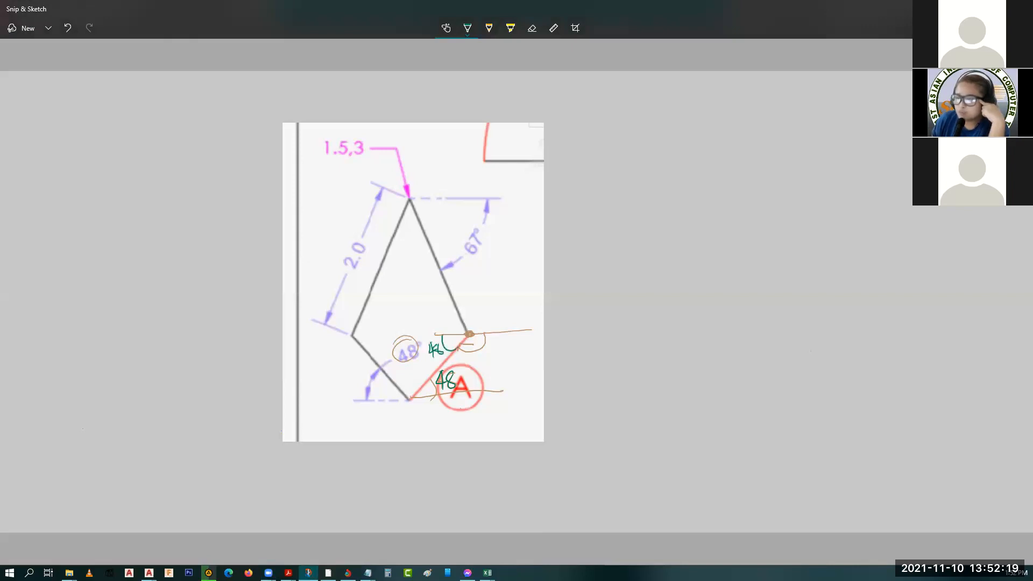
- Mark the outer angle at the right vertex and write its calculation, 180 minus 48, circling -132 as the angle
{"action": "left_click_drag", "start_coordinate": [458, 347], "coordinate": [487, 331]}
{"action": "left_click_drag", "start_coordinate": [499, 245], "coordinate": [499, 264]}
{"action": "mouse_move", "coordinate": [509, 248]}
{"action": "left_mouse_down"}
{"action": "mouse_move", "coordinate": [504, 263]}
{"action": "mouse_move", "coordinate": [516, 246]}
{"action": "left_mouse_up"}
{"action": "left_click_drag", "start_coordinate": [511, 262], "coordinate": [516, 270]}
{"action": "mouse_move", "coordinate": [513, 262]}
{"action": "left_mouse_down"}
{"action": "mouse_move", "coordinate": [512, 277]}
{"action": "mouse_move", "coordinate": [524, 264]}
{"action": "left_mouse_up"}
{"action": "mouse_move", "coordinate": [492, 290]}
{"action": "left_mouse_down"}
{"action": "mouse_move", "coordinate": [539, 277]}
{"action": "mouse_move", "coordinate": [534, 295]}
{"action": "mouse_move", "coordinate": [503, 299]}
{"action": "left_mouse_up"}
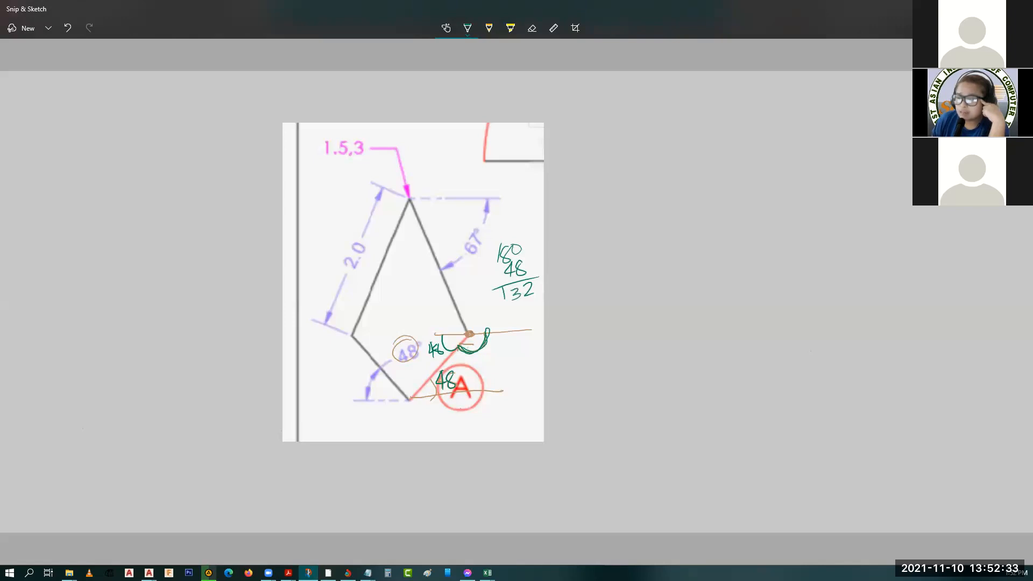
{"action": "left_click_drag", "start_coordinate": [473, 331], "coordinate": [535, 331]}
{"action": "left_click_drag", "start_coordinate": [473, 334], "coordinate": [531, 329]}
{"action": "left_click_drag", "start_coordinate": [490, 285], "coordinate": [539, 279]}
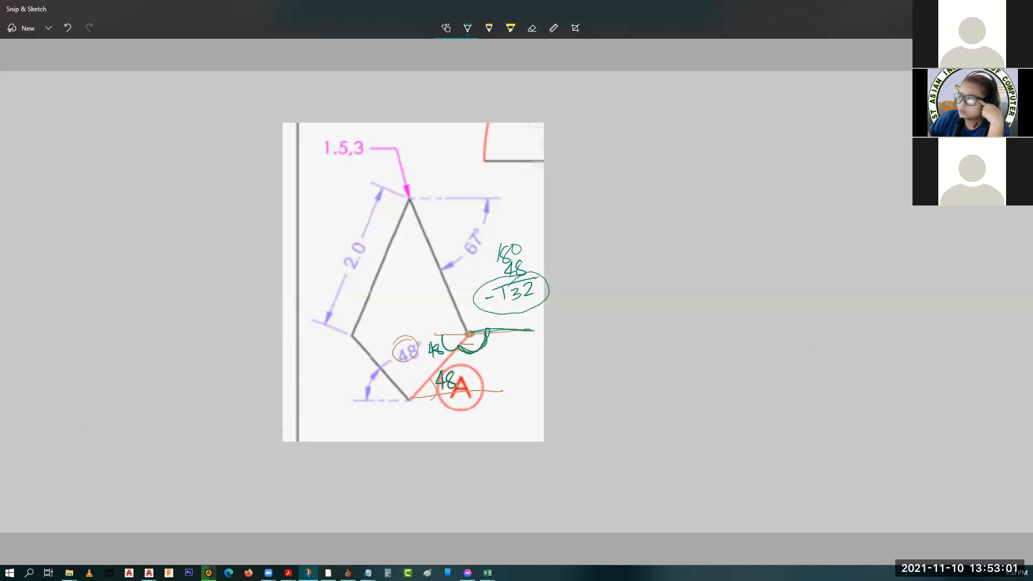
- Return to AutoCAD and draw a 2-unit line at -132 degrees from the lower end of the kite's upper right edge
{"action": "key", "text": "alt+Tab"}
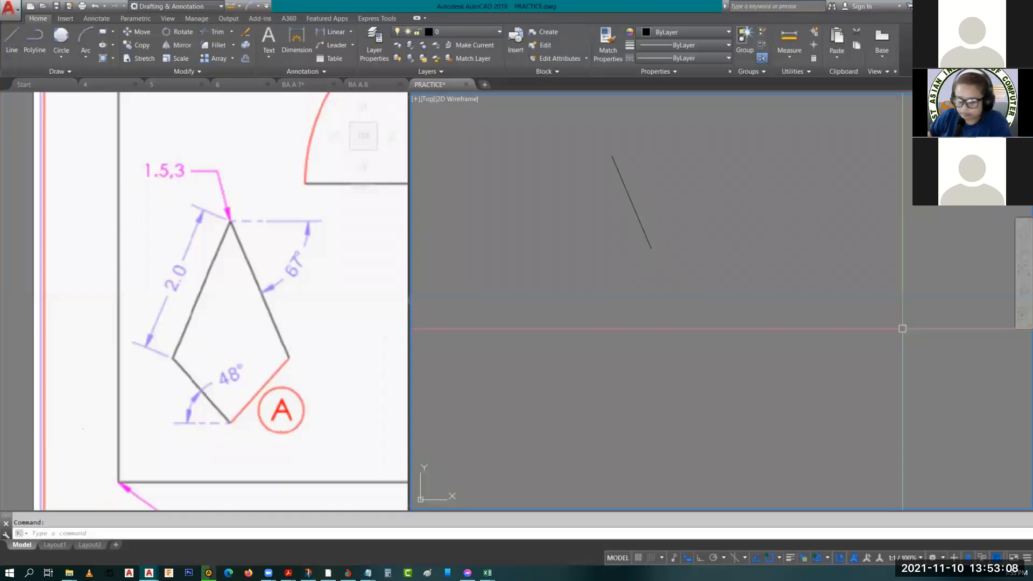
{"action": "type", "text": "l"}
{"action": "key", "text": "Return"}
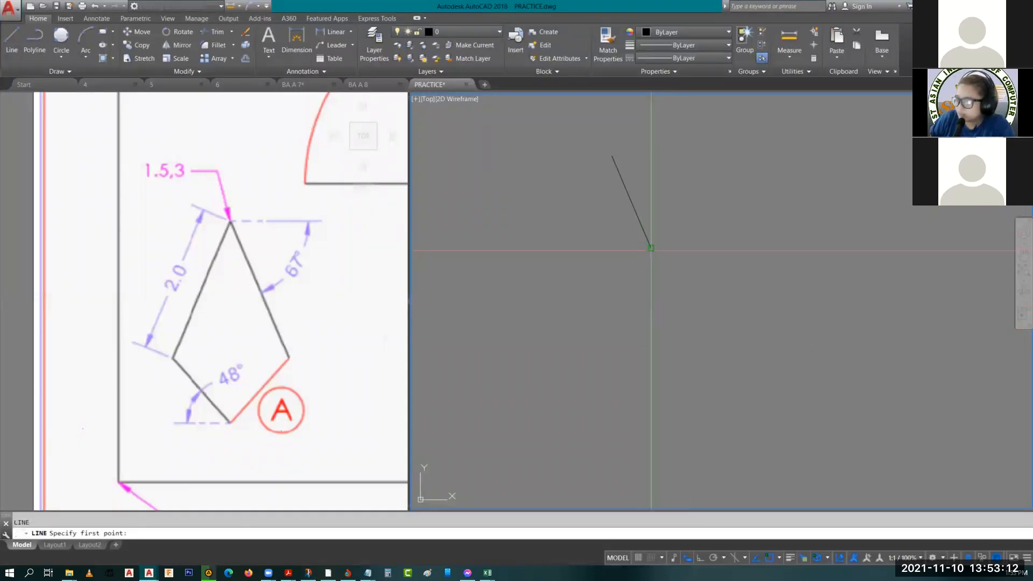
{"action": "left_click", "coordinate": [651, 248]}
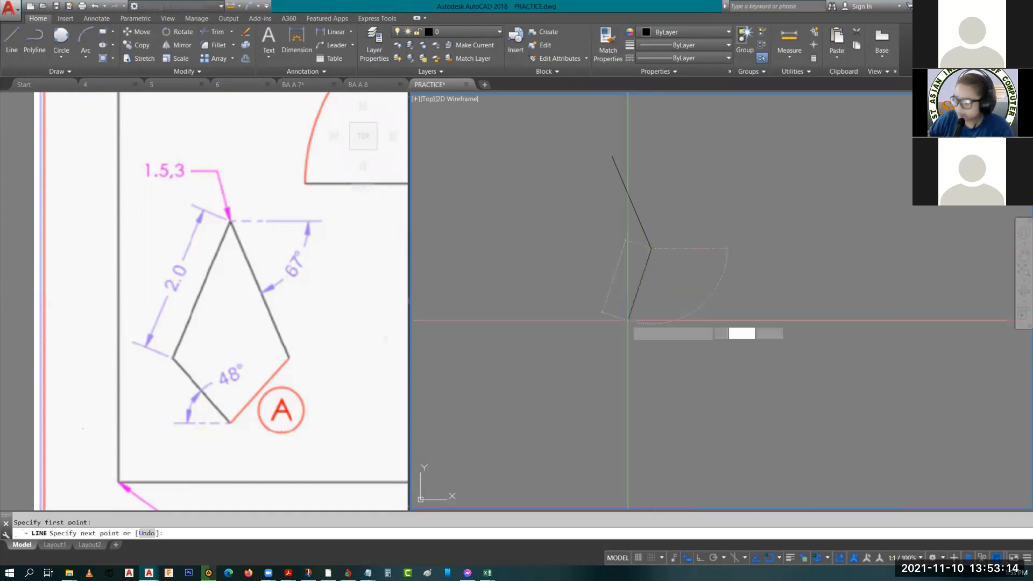
{"action": "type", "text": "@2"}
{"action": "key", "text": "Tab"}
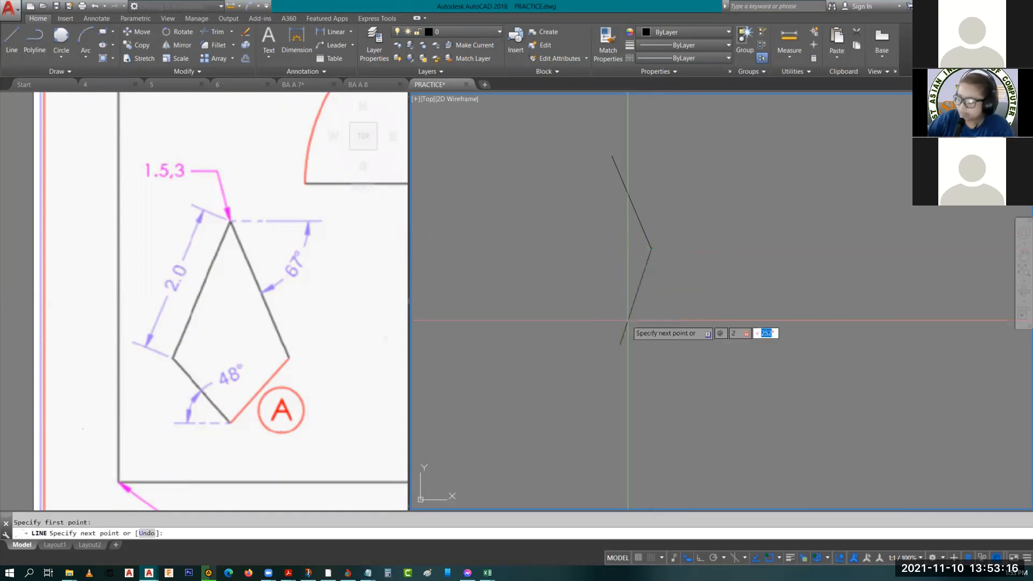
{"action": "type", "text": "-1"}
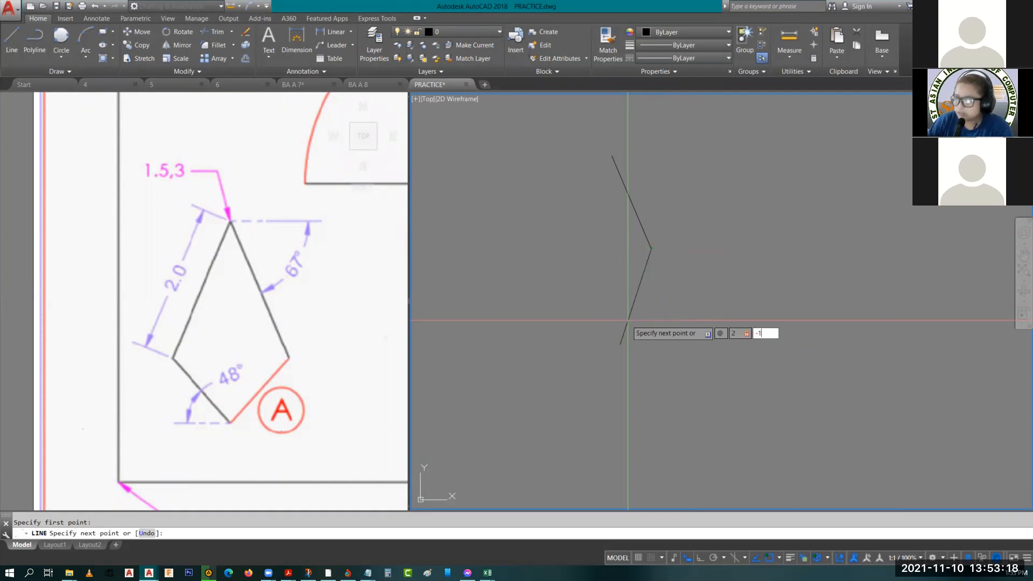
{"action": "key", "text": "Return"}
{"action": "key", "text": "Escape"}
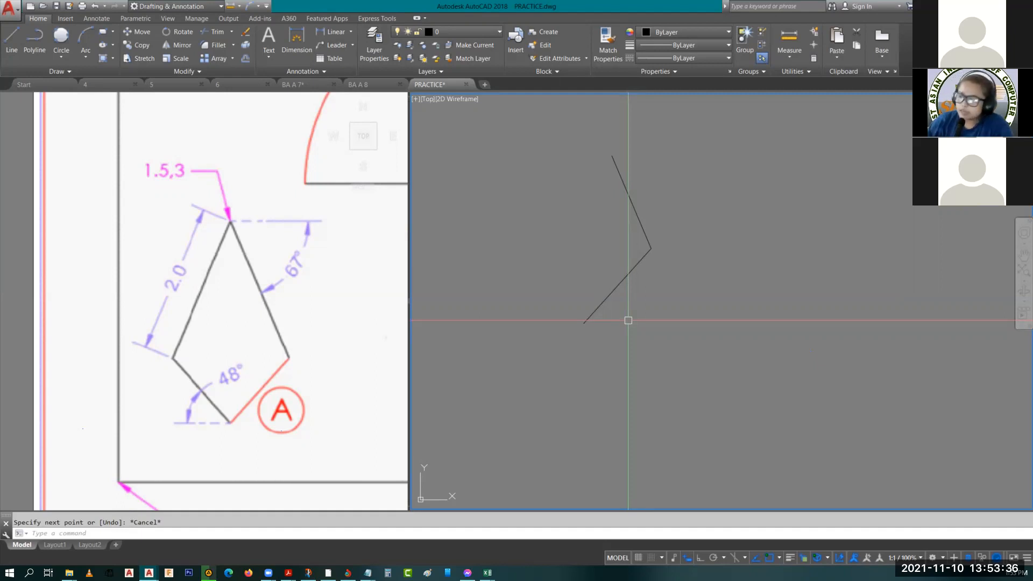
- Draw a line from the kite's top vertex to the free end of the lower right edge
{"action": "key", "text": "Return"}
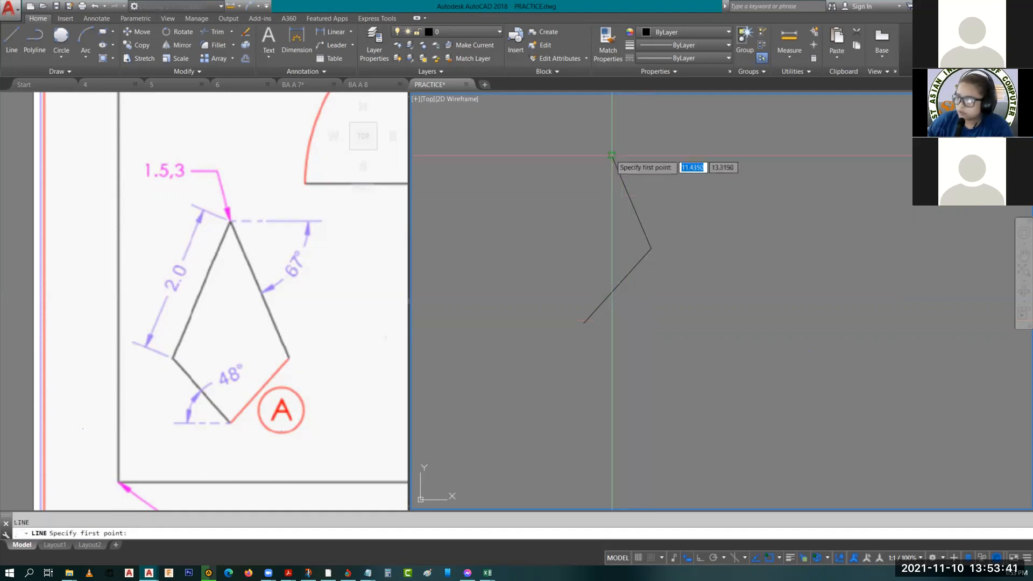
{"action": "left_click", "coordinate": [612, 155]}
{"action": "left_click", "coordinate": [584, 324]}
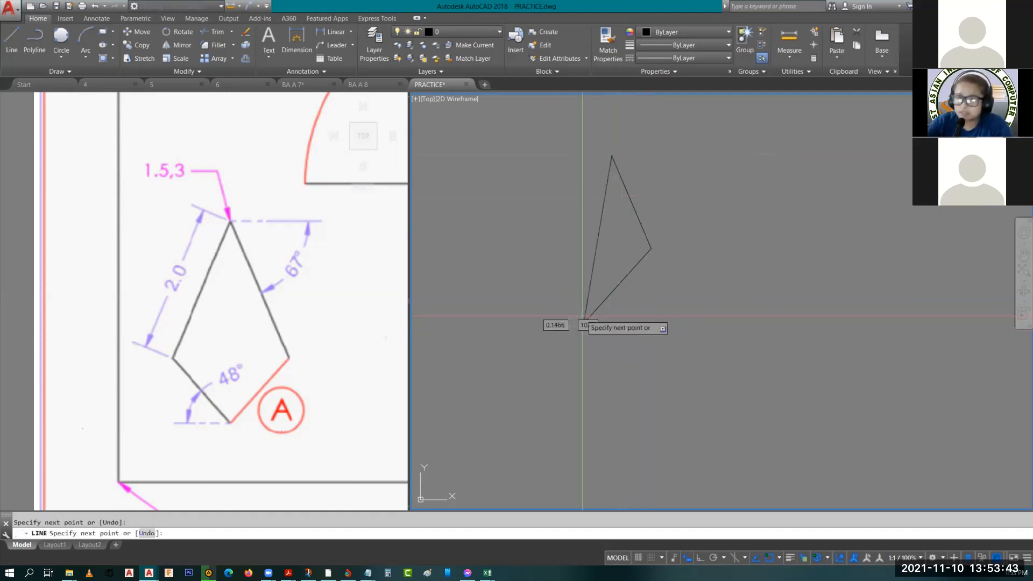
{"action": "key", "text": "Escape"}
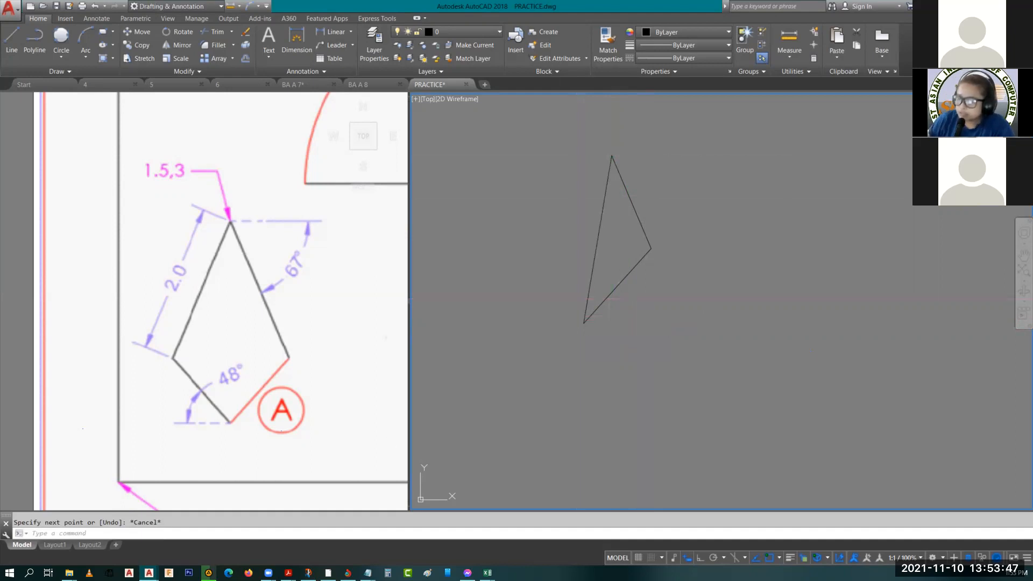
- Switch to Snip & Sketch, sketch a vertical symmetry axis through kite A's top and bottom vertices, and return to the drawing
{"action": "key", "text": "alt+Tab"}
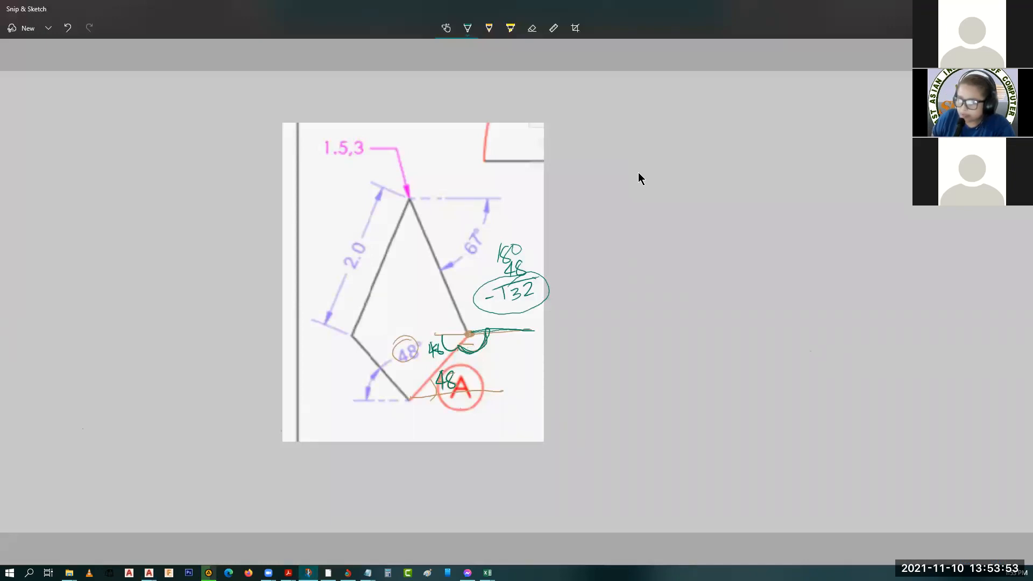
{"action": "left_click_drag", "start_coordinate": [410, 208], "coordinate": [413, 434]}
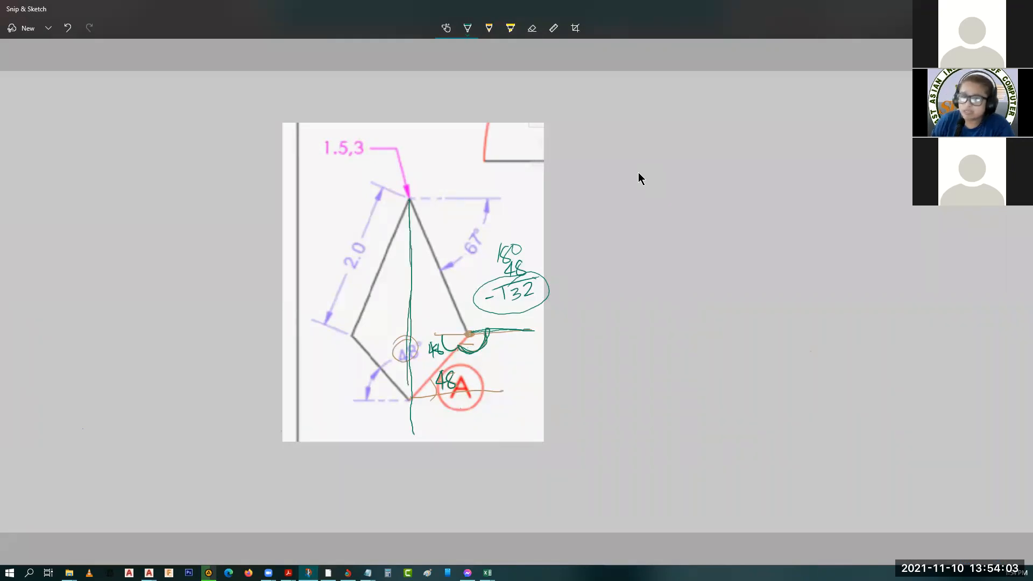
{"action": "left_click", "coordinate": [903, 20]}
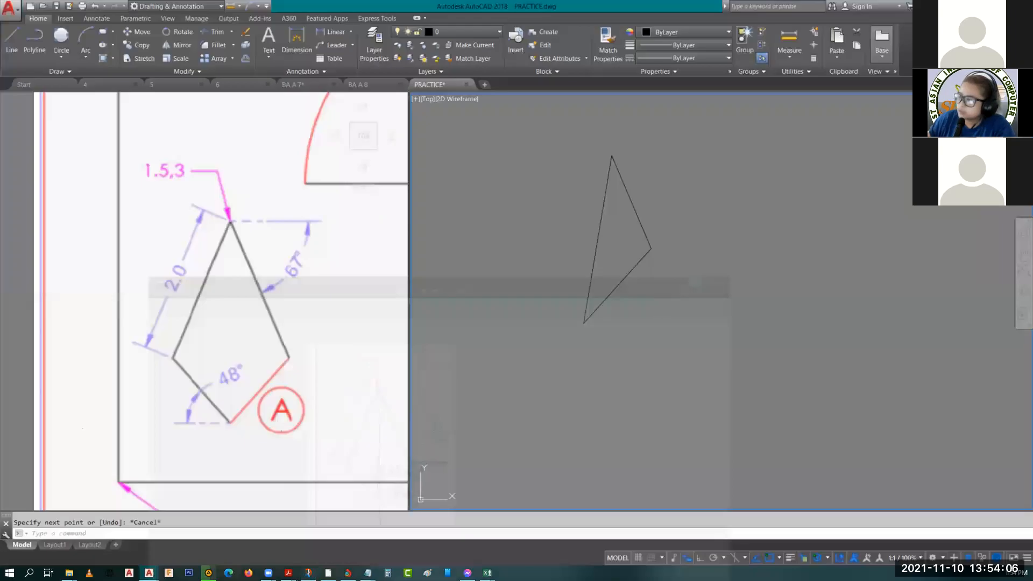
- Mirror the kite's two right edges about a vertical line through the top vertex with Ortho on, keeping the source objects
{"action": "left_click", "coordinate": [671, 281]}
{"action": "left_click", "coordinate": [652, 223]}
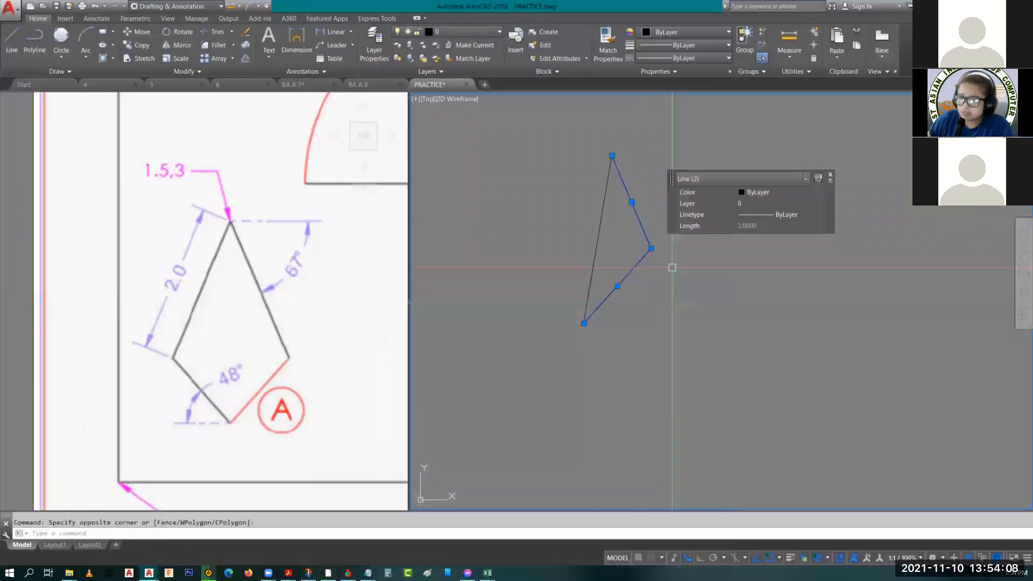
{"action": "type", "text": "mi"}
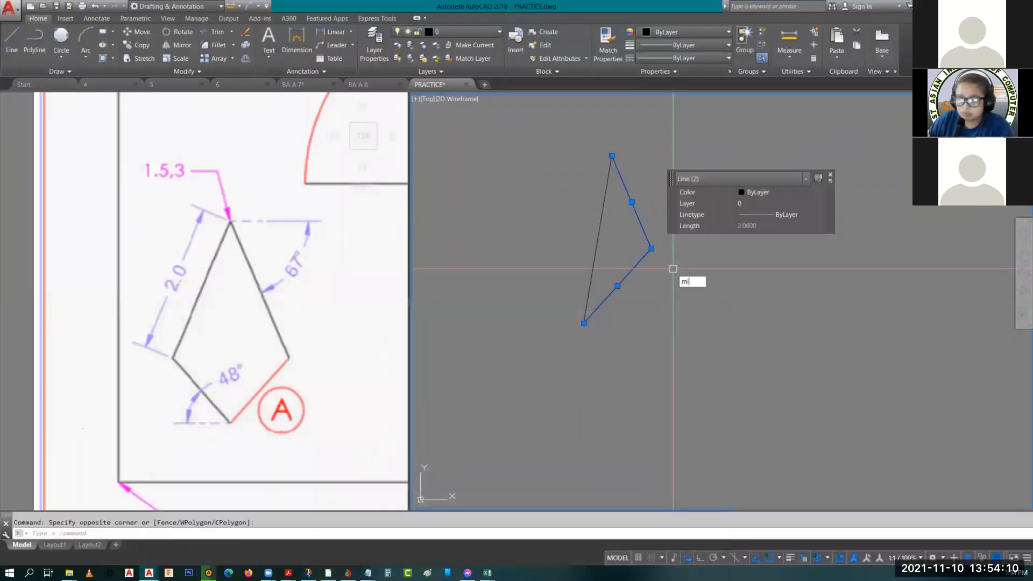
{"action": "key", "text": "Return"}
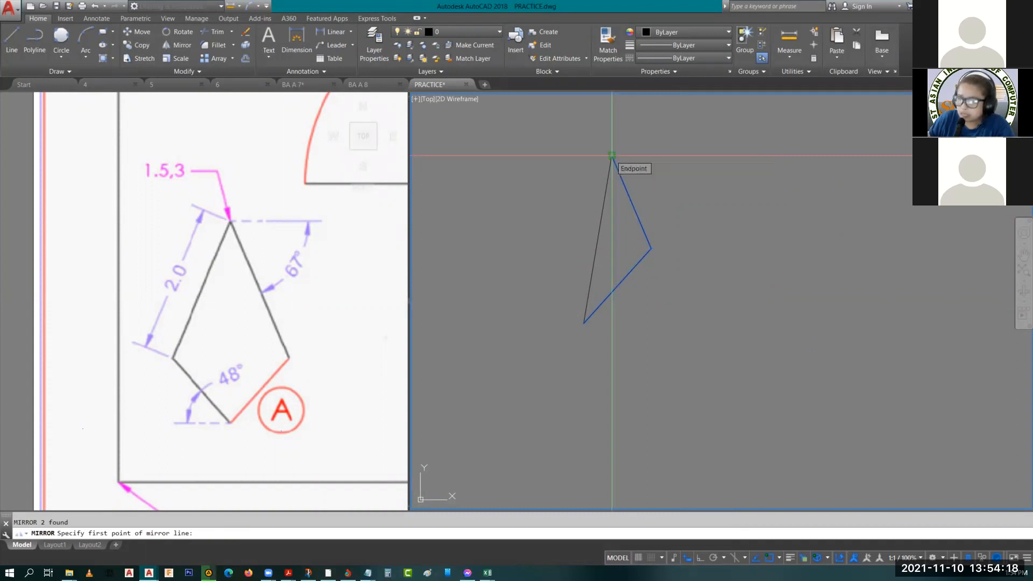
{"action": "left_click", "coordinate": [611, 155]}
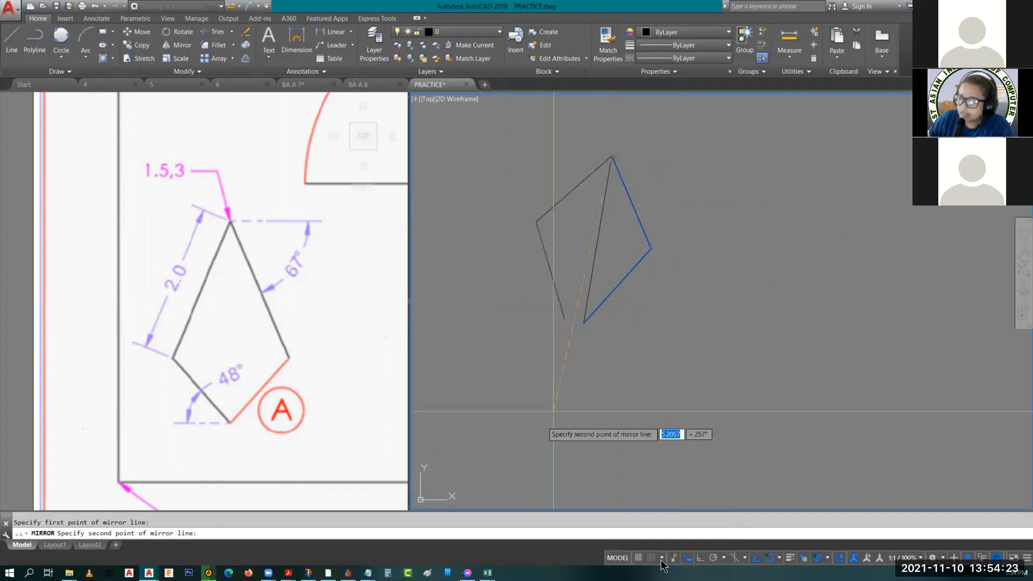
{"action": "left_click", "coordinate": [700, 558]}
{"action": "left_click", "coordinate": [612, 478]}
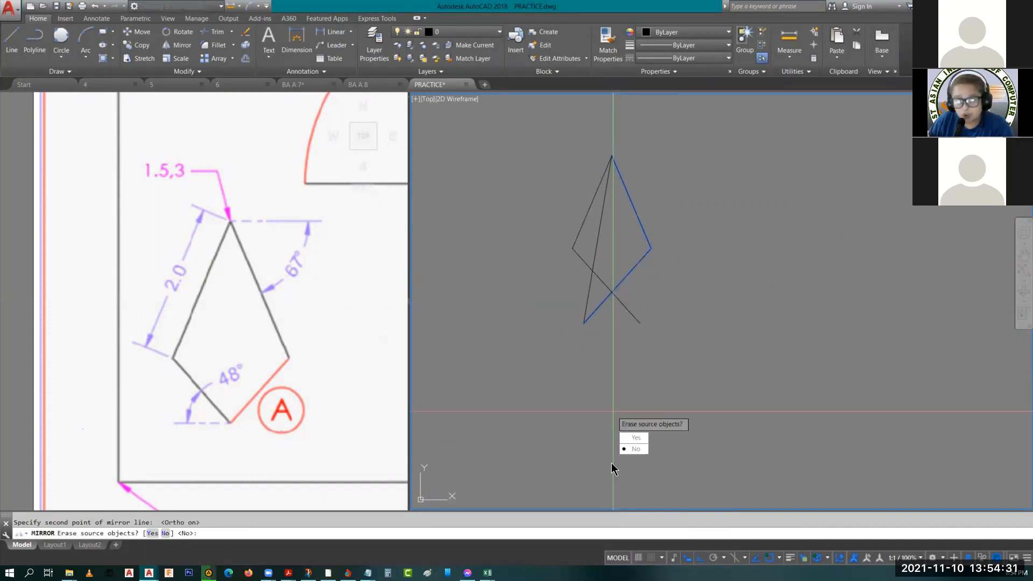
{"action": "key", "text": "Return"}
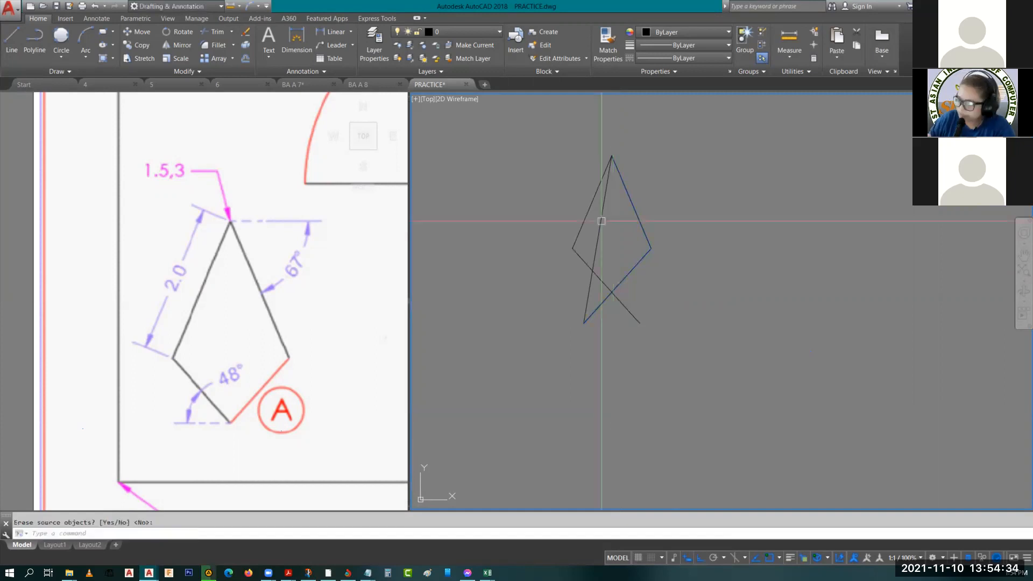
- Erase the slanted line joining the top vertex to the free end of the lower right edge
{"action": "left_click", "coordinate": [602, 221]}
{"action": "type", "text": "e"}
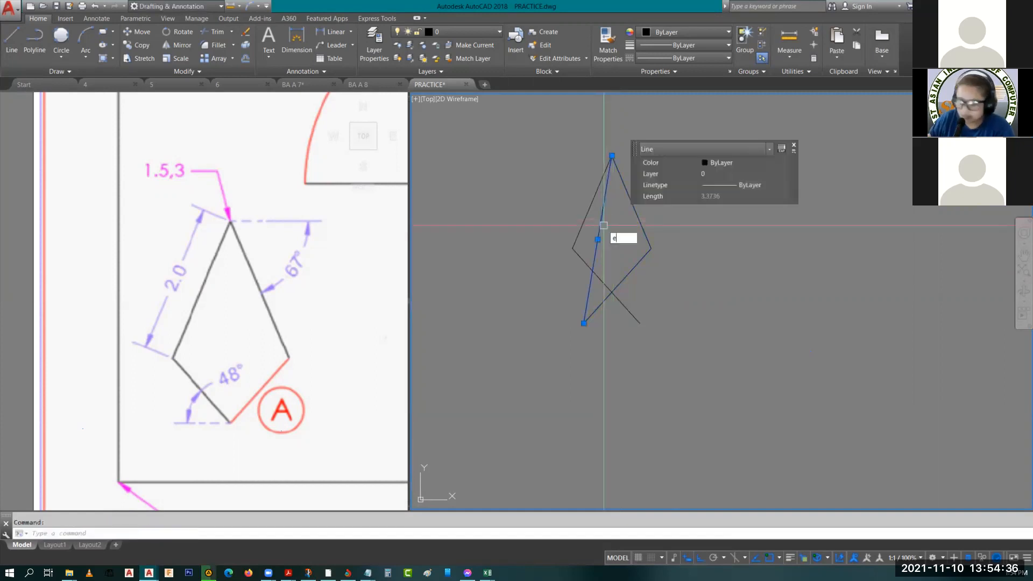
{"action": "key", "text": "Return"}
- Trim both overhanging line ends below the kite's bottom vertex and check the lower right edge's length
{"action": "type", "text": "tr"}
{"action": "key", "text": "Return"}
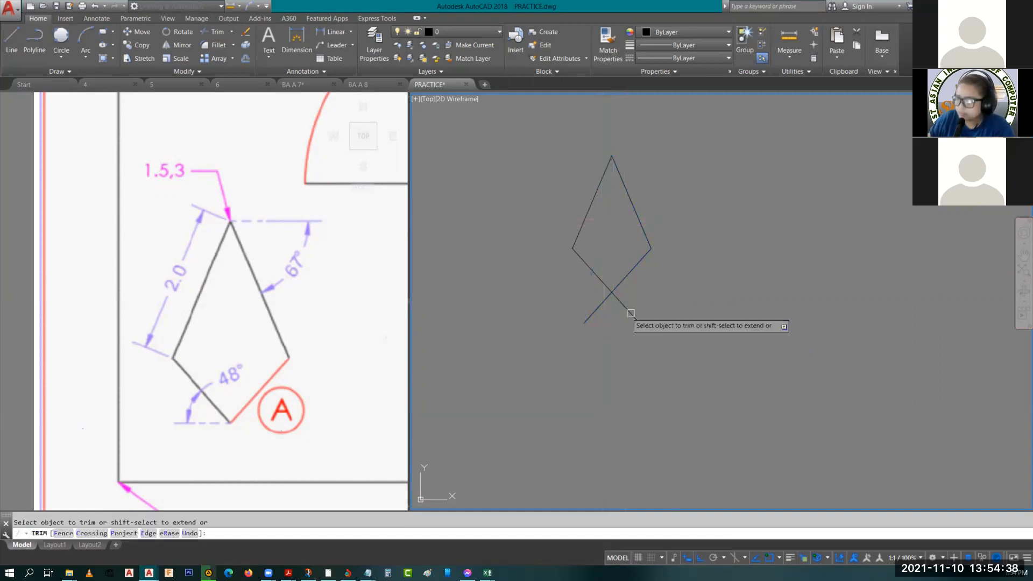
{"action": "left_click", "coordinate": [631, 313]}
{"action": "left_click", "coordinate": [602, 303]}
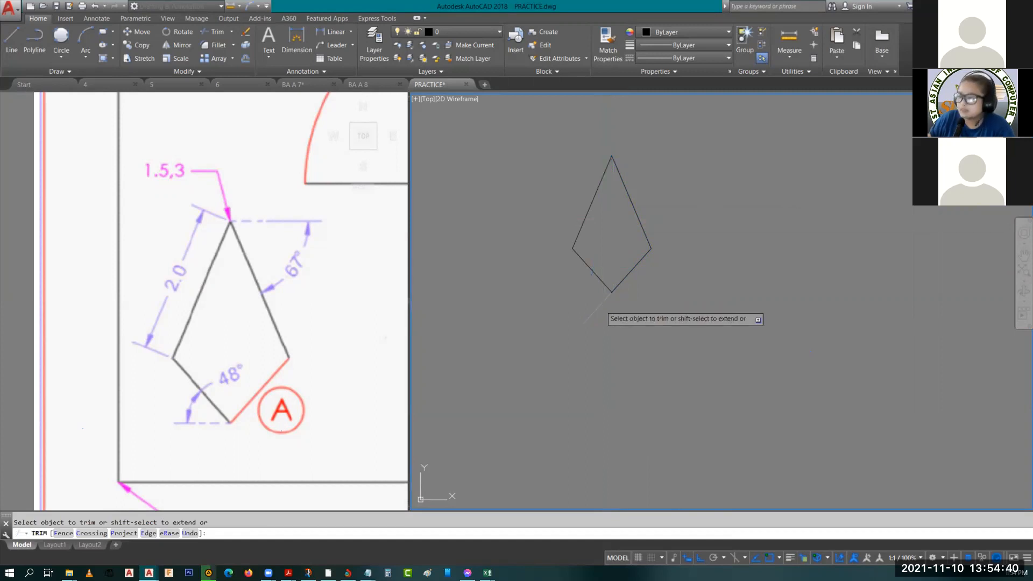
{"action": "key", "text": "Escape"}
{"action": "left_click", "coordinate": [639, 264]}
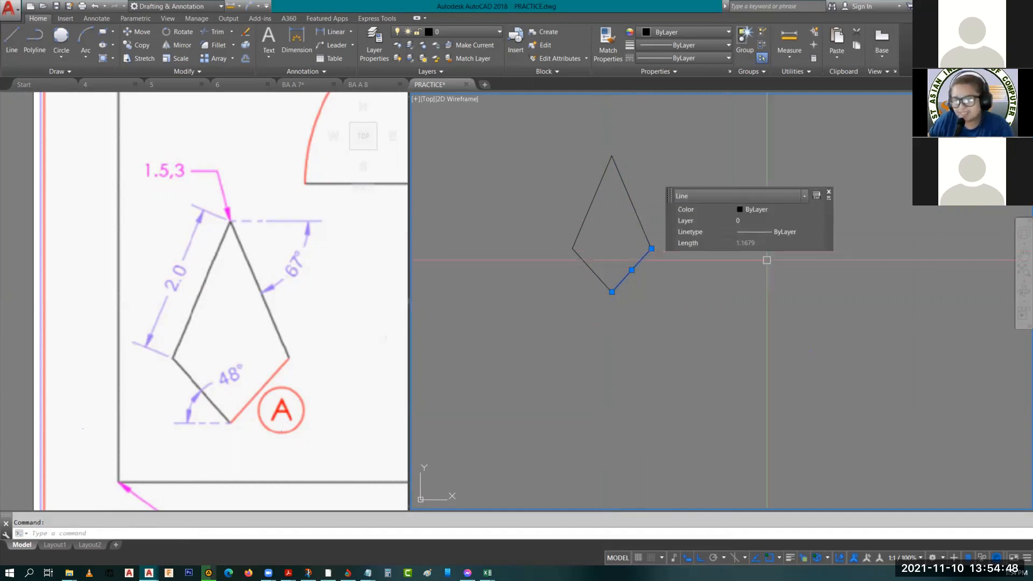
{"action": "key", "text": "Escape"}
- Erase all four lines of the practice kite
{"action": "scroll", "coordinate": [702, 314], "scroll_direction": "down", "scroll_amount": 4}
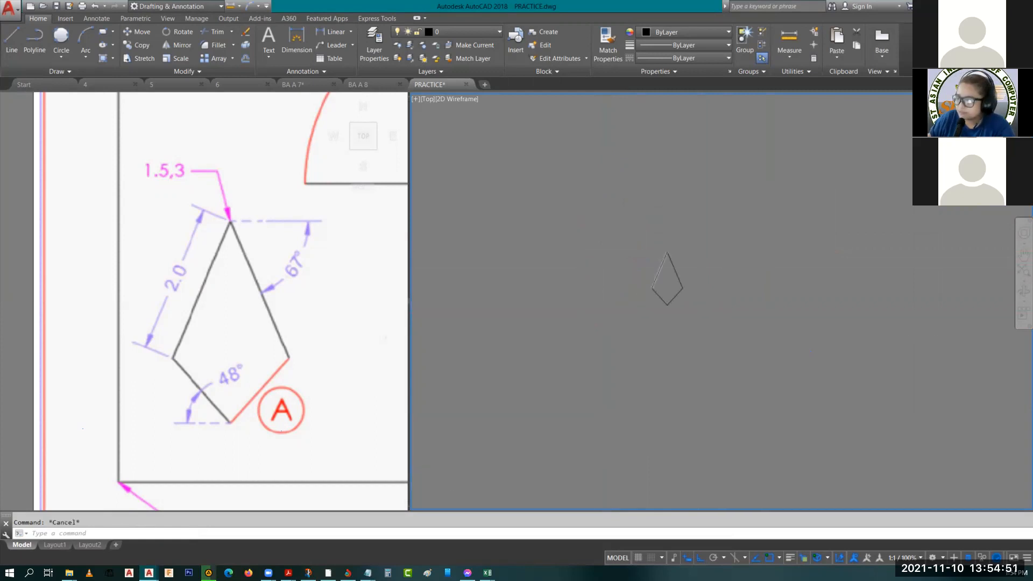
{"action": "scroll", "coordinate": [650, 283], "scroll_direction": "down", "scroll_amount": 3}
{"action": "left_click", "coordinate": [633, 247]}
{"action": "left_click", "coordinate": [728, 338]}
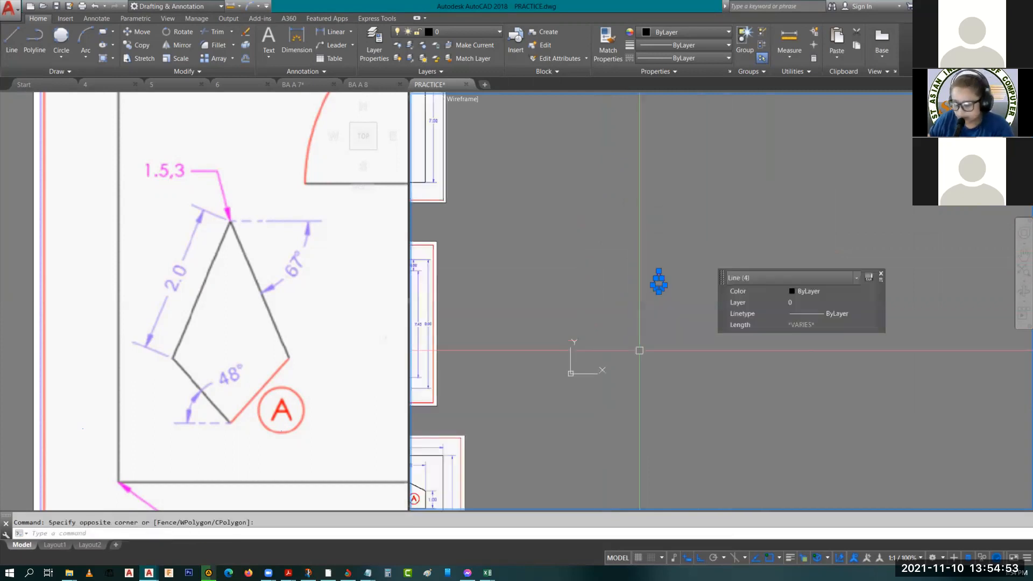
{"action": "type", "text": "E"}
{"action": "key", "text": "Return"}
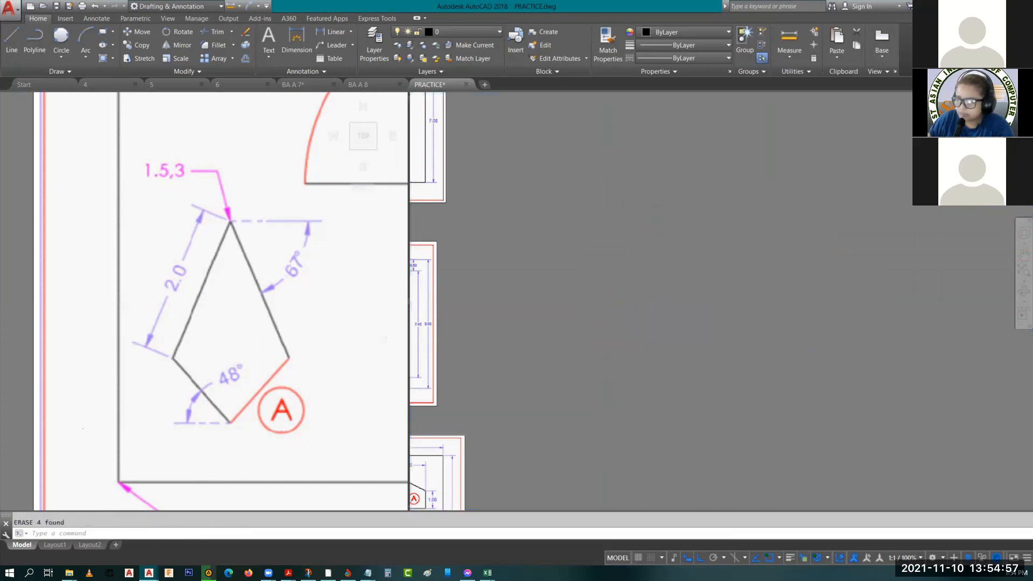
- Bring the Activity Sheet 6.3 drawing into view in the reference viewport
{"action": "key", "text": "Escape"}
{"action": "left_click", "coordinate": [349, 368]}
{"action": "scroll", "coordinate": [349, 368], "scroll_direction": "down", "scroll_amount": 4}
{"action": "middle_click_drag", "start_coordinate": [334, 362], "coordinate": [235, 380]}
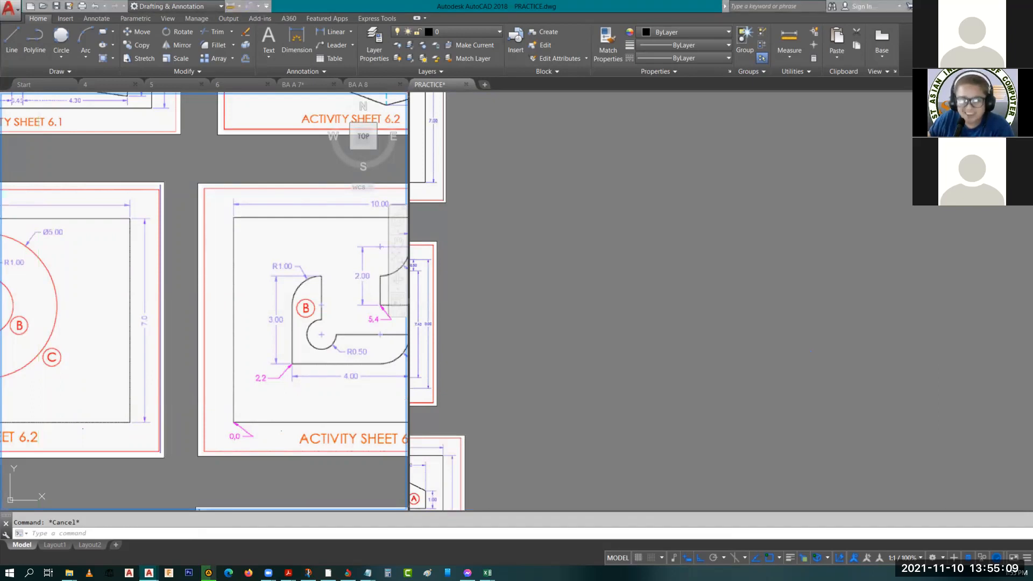
{"action": "key", "text": "alt+Tab"}
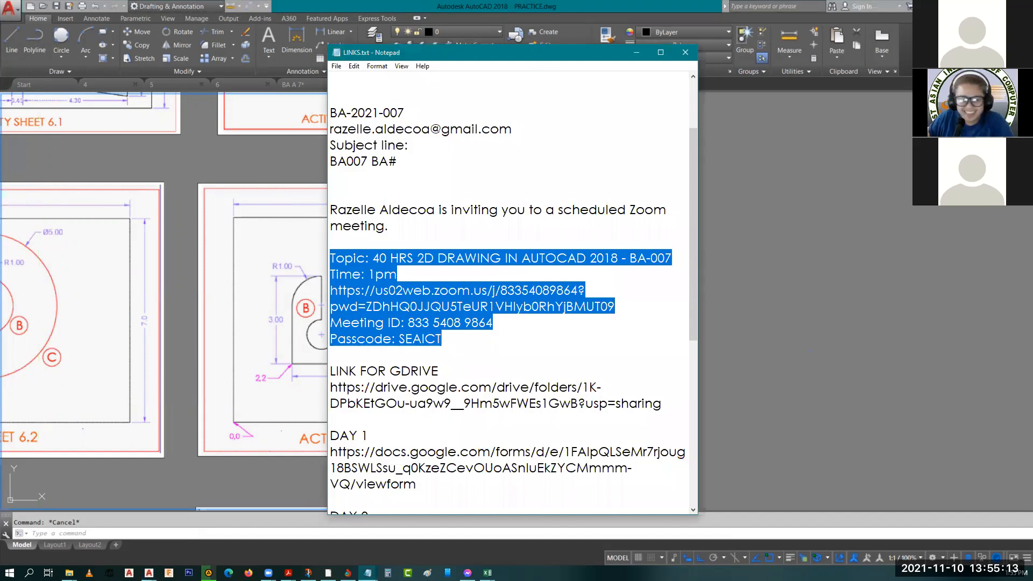
{"action": "key", "text": "alt+Tab"}
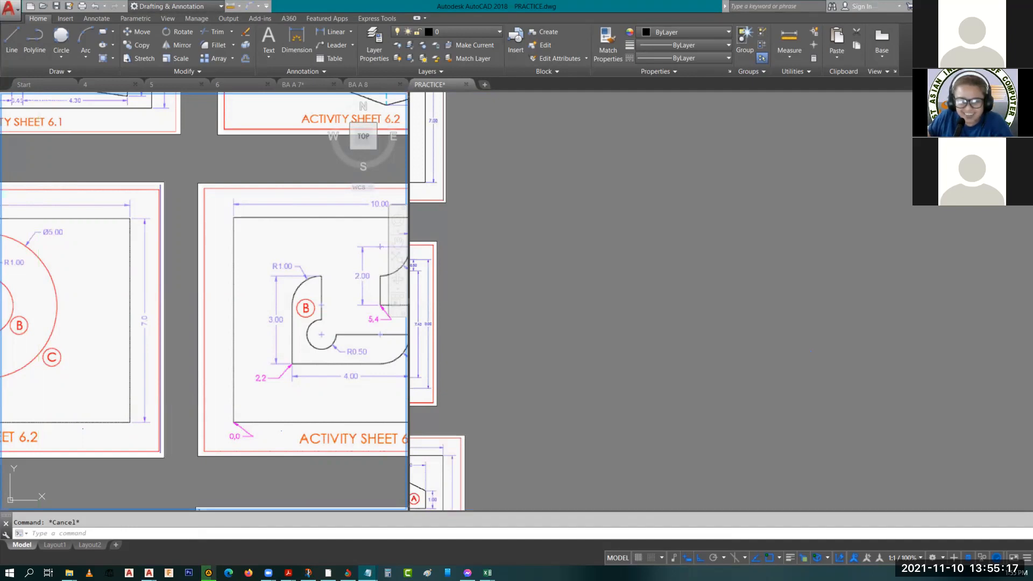
{"action": "key", "text": "alt+Tab"}
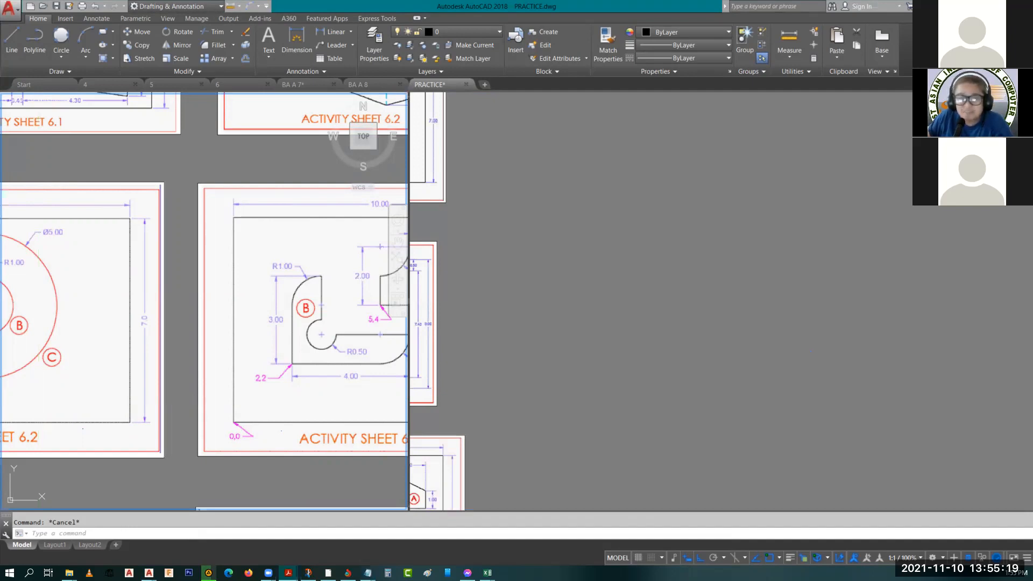
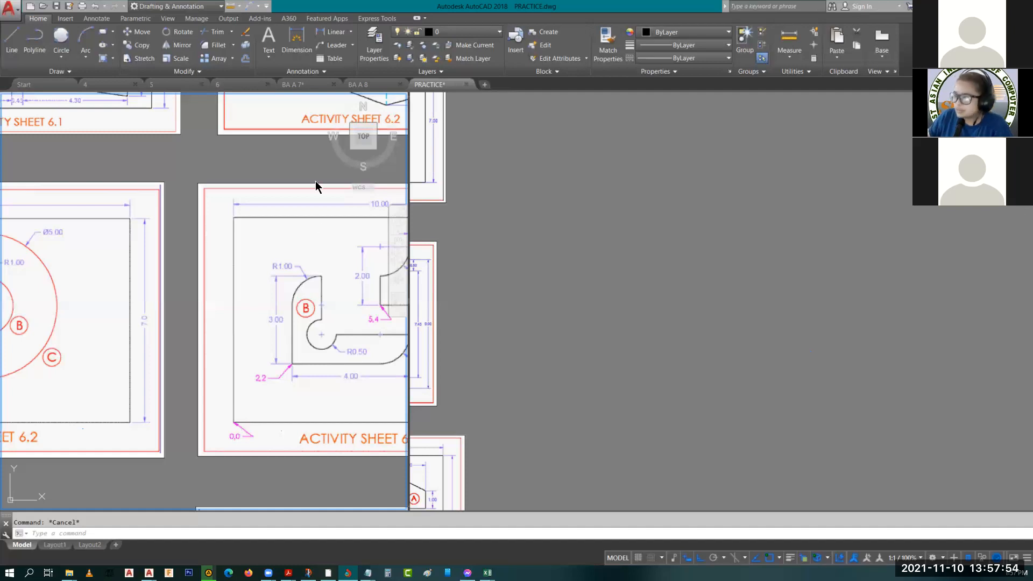
- Show all of Activity Sheet 6.3 in the reference viewport and an empty area in the drawing viewport
{"action": "mouse_move", "coordinate": [317, 177]}
{"action": "middle_mouse_down"}
{"action": "mouse_move", "coordinate": [266, 174]}
{"action": "mouse_move", "coordinate": [231, 256]}
{"action": "middle_mouse_up"}
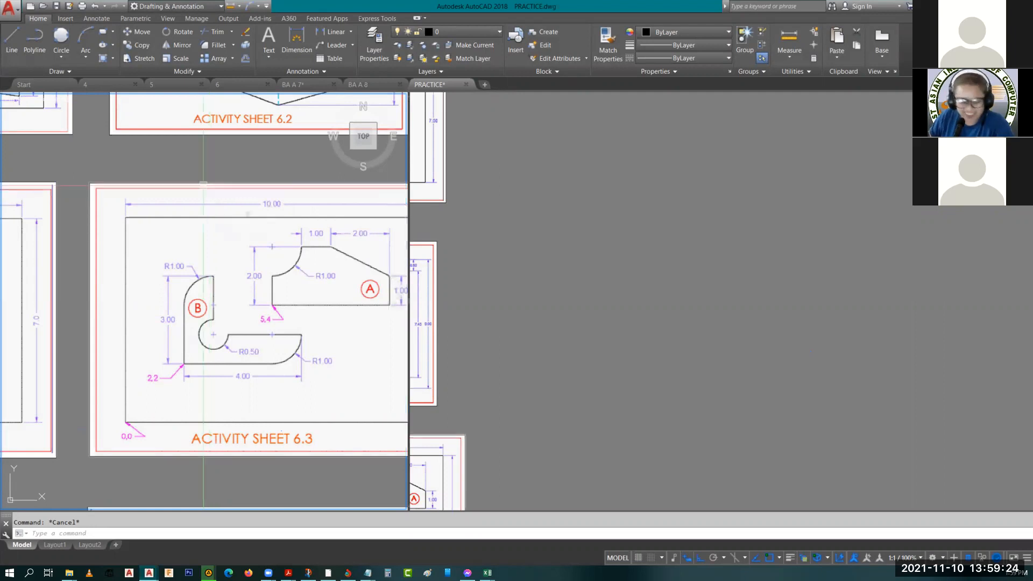
{"action": "middle_click_drag", "start_coordinate": [214, 155], "coordinate": [147, 165]}
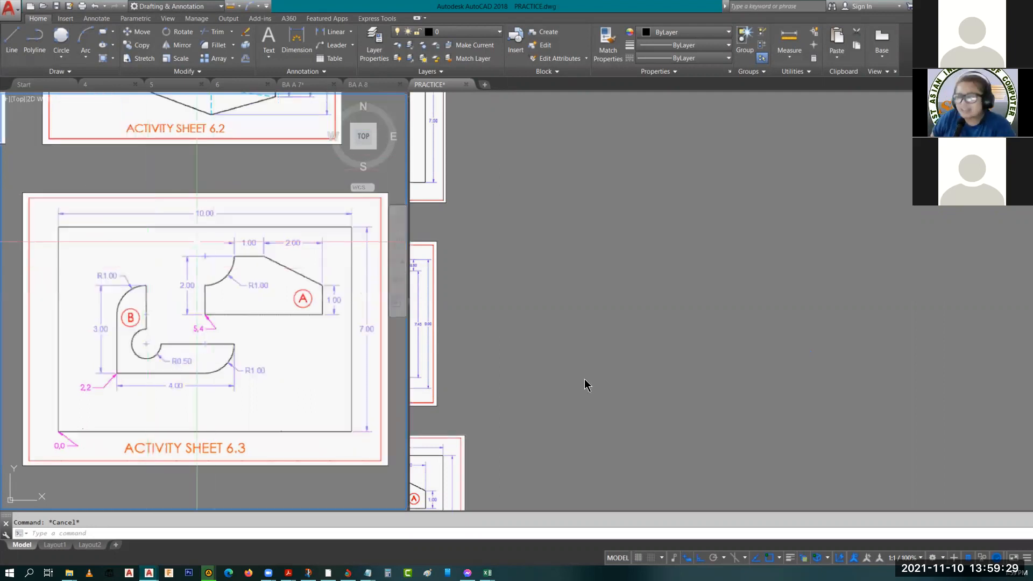
{"action": "left_click", "coordinate": [658, 308]}
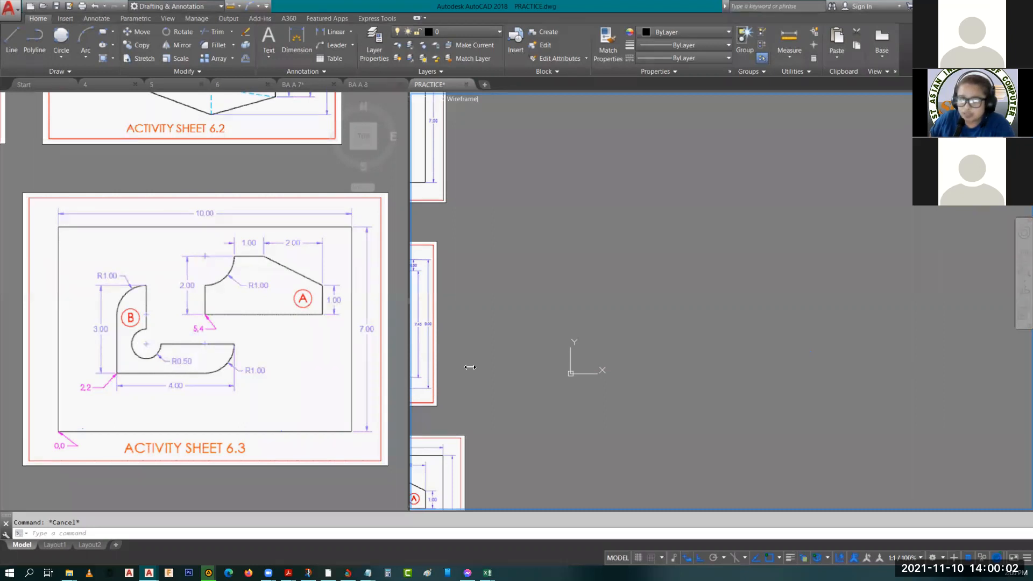
{"action": "type", "text": "1"}
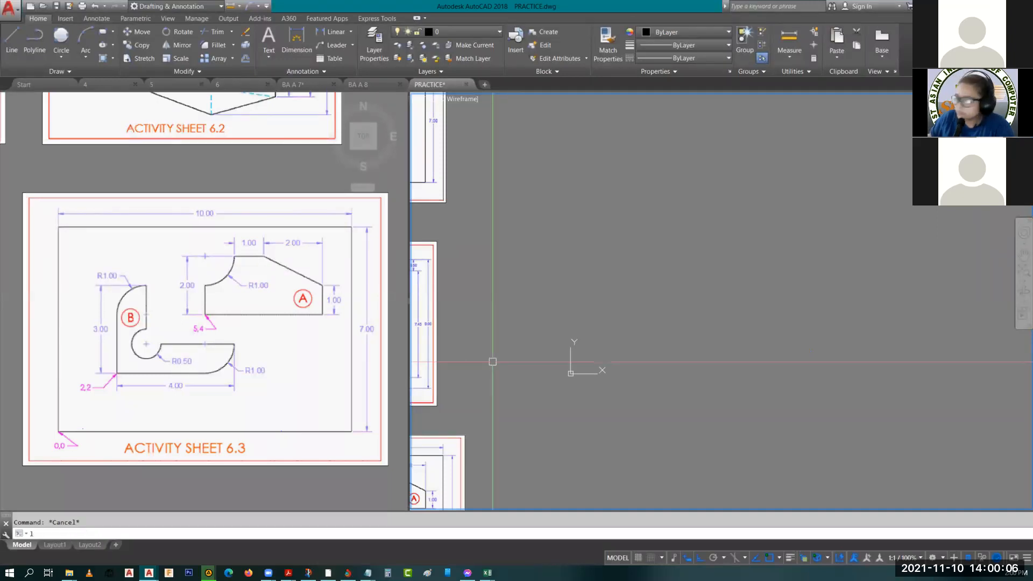
{"action": "key", "text": "Escape"}
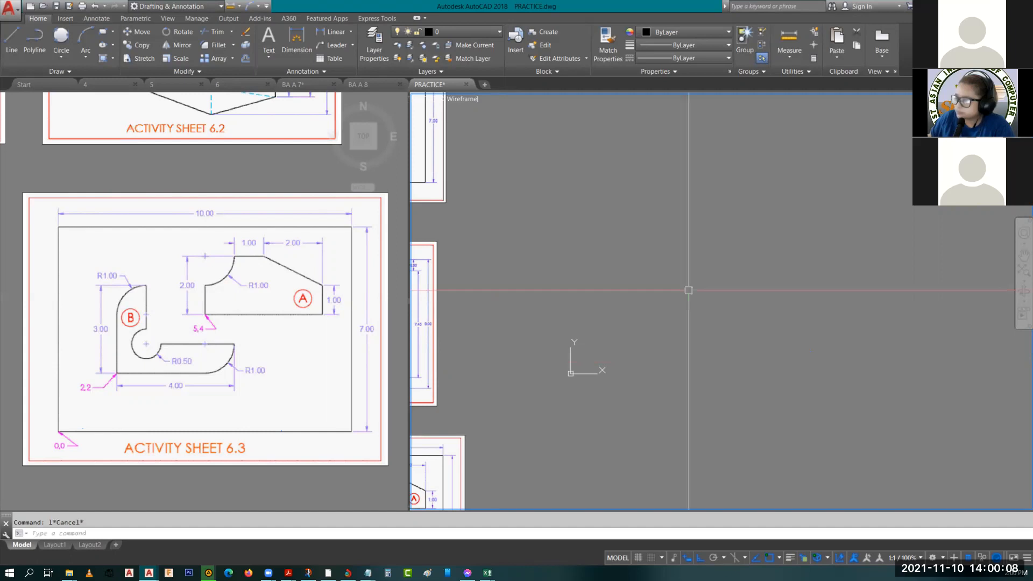
{"action": "middle_click_drag", "start_coordinate": [667, 300], "coordinate": [608, 364]}
{"action": "key", "text": "Escape"}
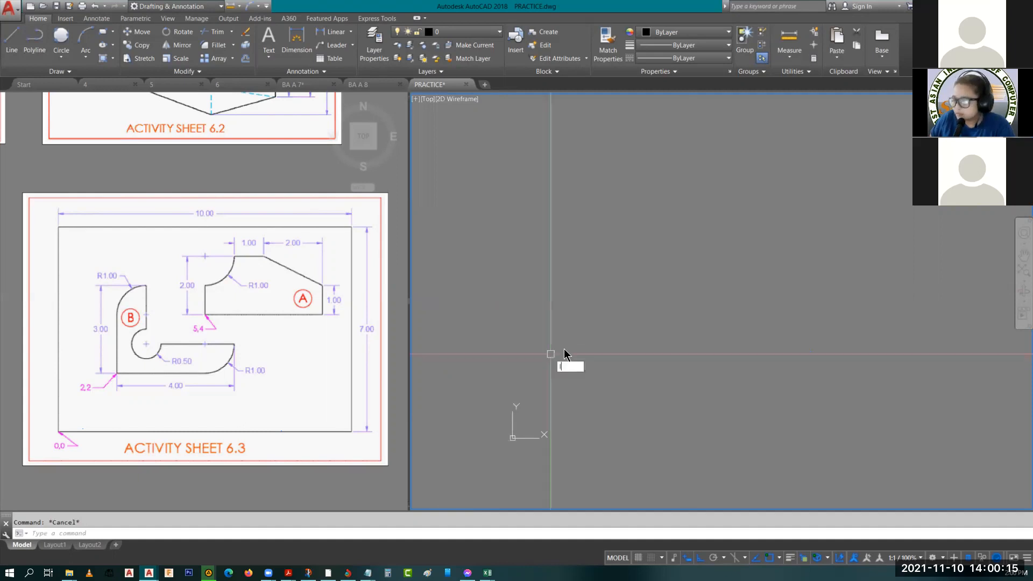
- Draw a vertical line 3 units long and a 1-unit horizontal line running right from its upper end
{"action": "type", "text": "l"}
{"action": "key", "text": "Return"}
{"action": "left_click", "coordinate": [593, 364]}
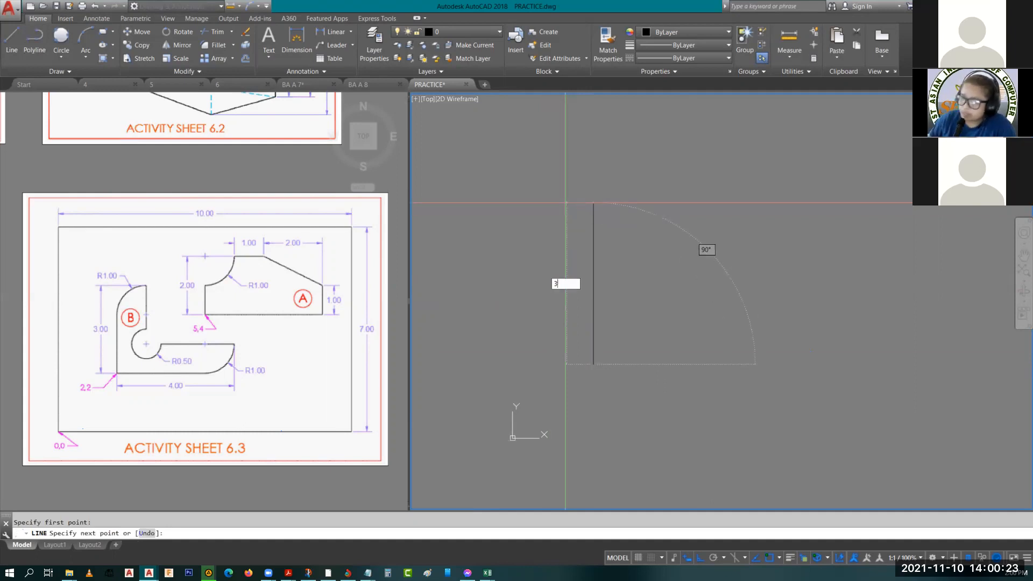
{"action": "type", "text": "3"}
{"action": "key", "text": "Return"}
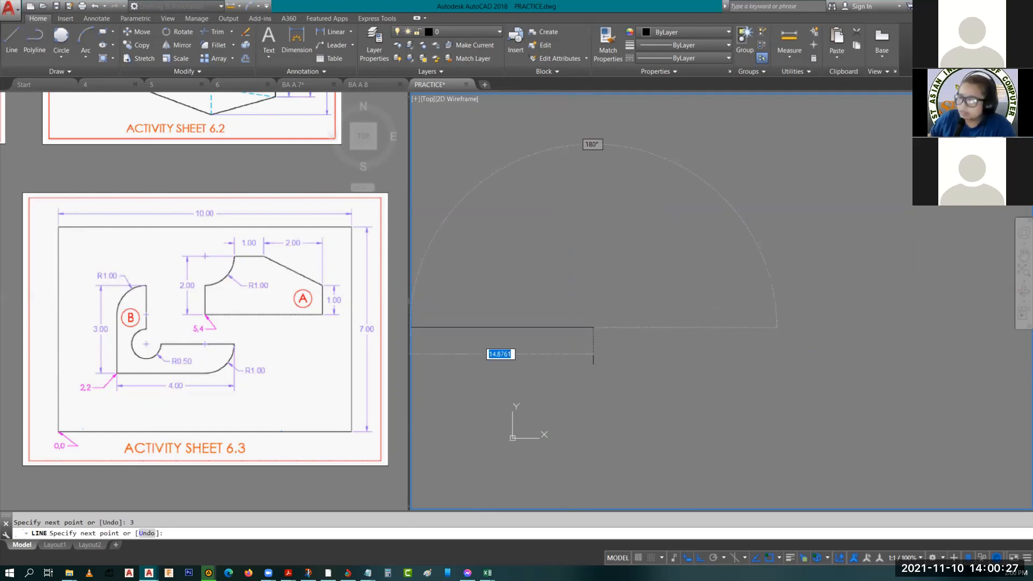
{"action": "type", "text": "1"}
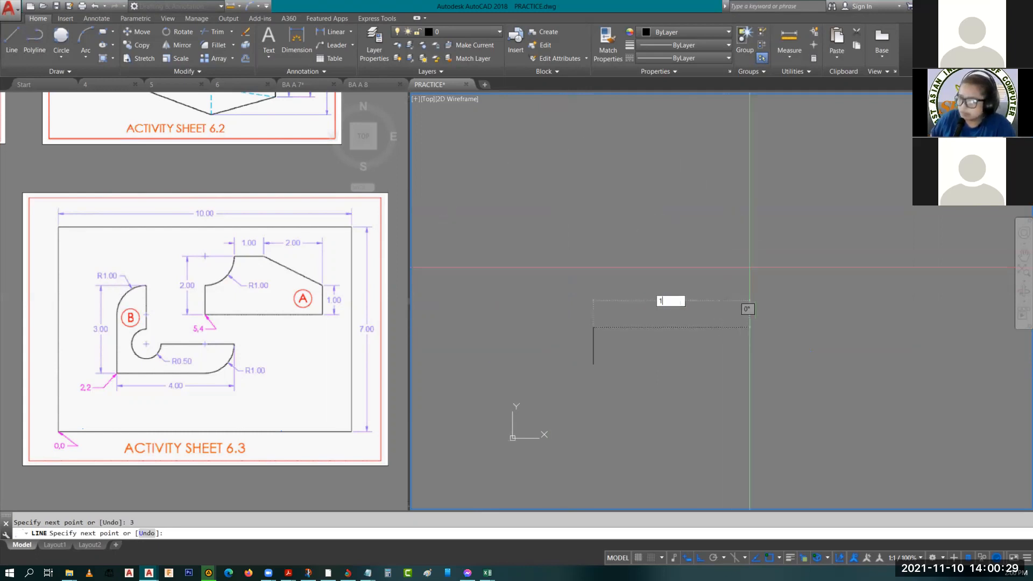
{"action": "key", "text": "Return"}
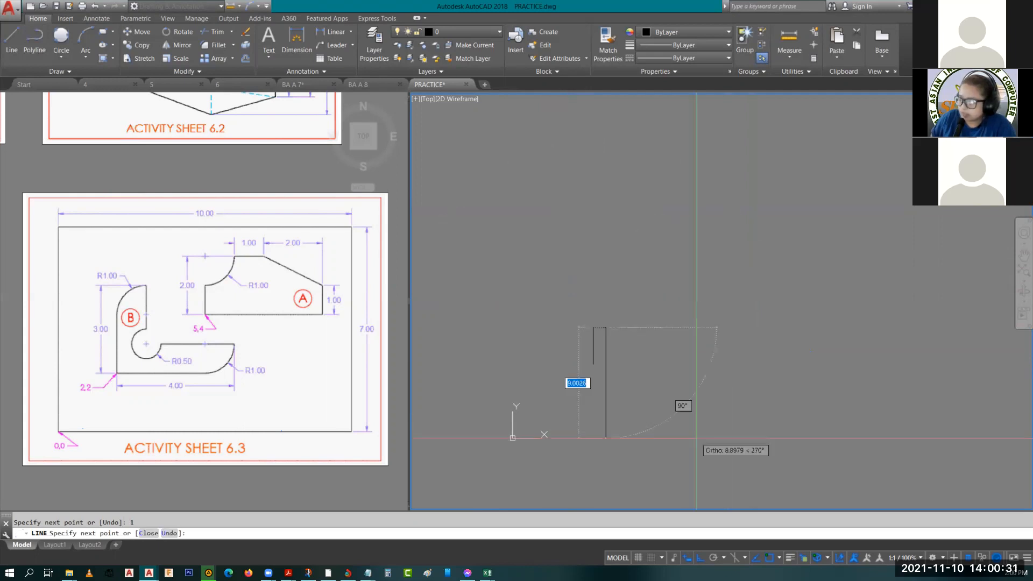
{"action": "key", "text": "Escape"}
{"action": "key", "text": "Escape"}
{"action": "scroll", "coordinate": [596, 346], "scroll_direction": "up", "scroll_amount": 4}
{"action": "middle_click_drag", "start_coordinate": [596, 346], "coordinate": [593, 340]}
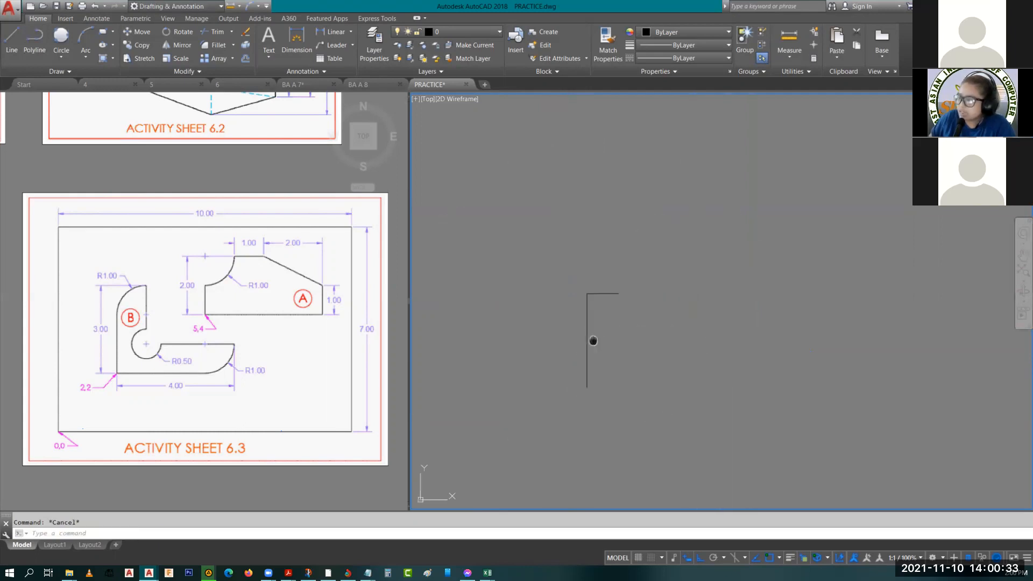
- Erase the vertical line and the short horizontal line at its upper end
{"action": "left_click", "coordinate": [503, 230]}
{"action": "left_click", "coordinate": [570, 363]}
{"action": "key", "text": "Delete"}
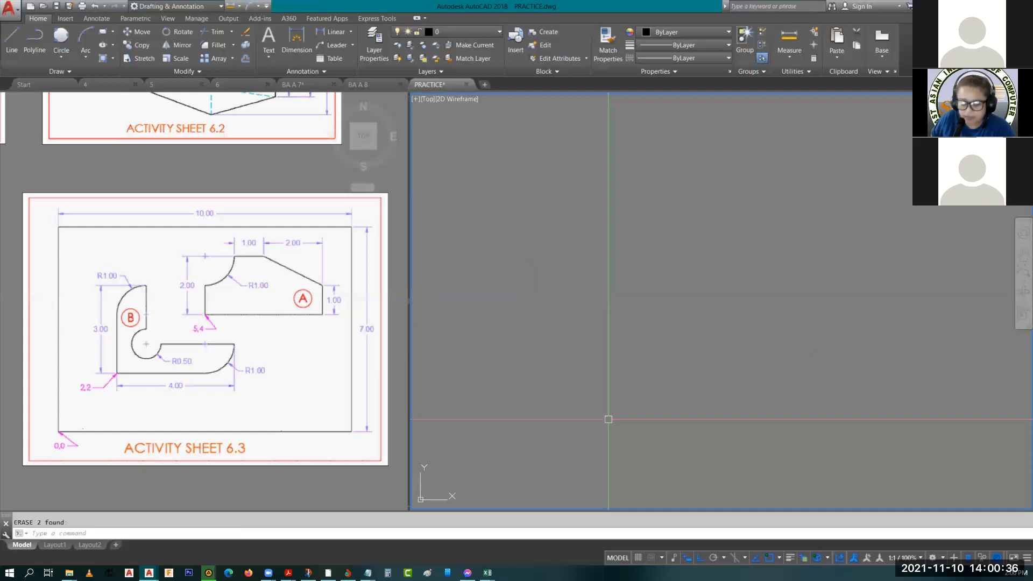
- Draw an upright rectangle for figure B with length 1 and width 3 in the empty area
{"action": "type", "text": "rec"}
{"action": "key", "text": "Return"}
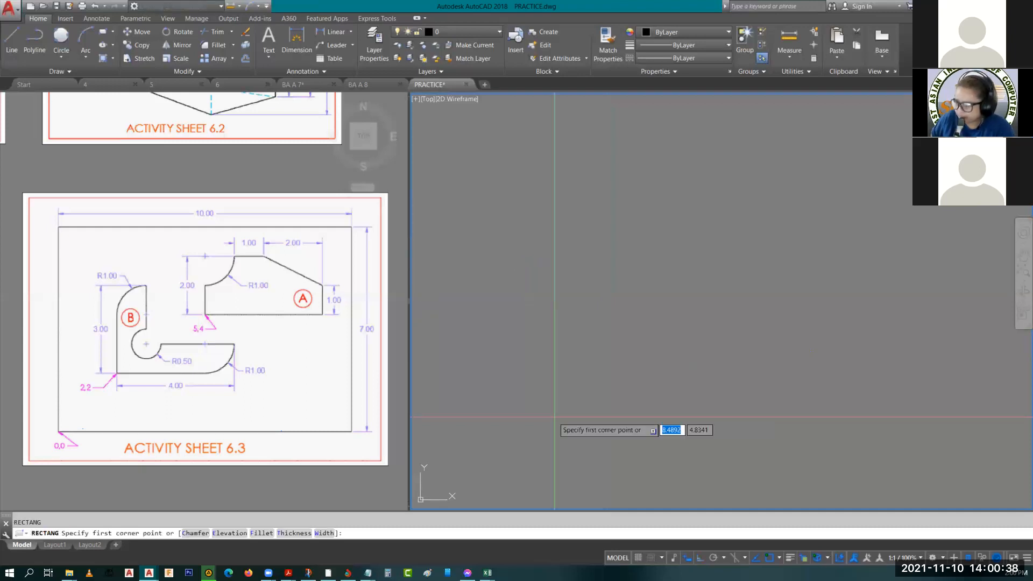
{"action": "left_click", "coordinate": [544, 408]}
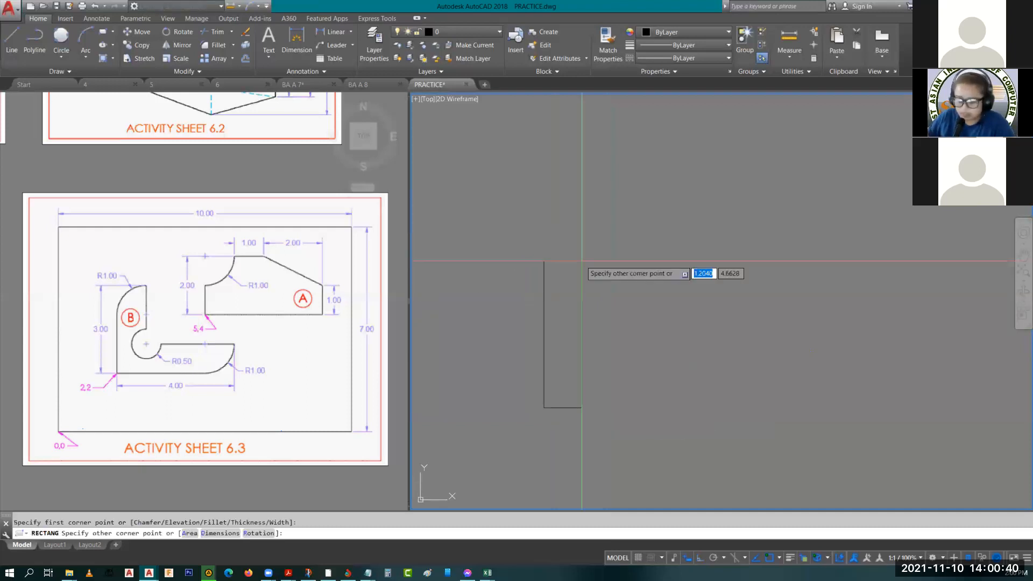
{"action": "key", "text": "BackSpace"}
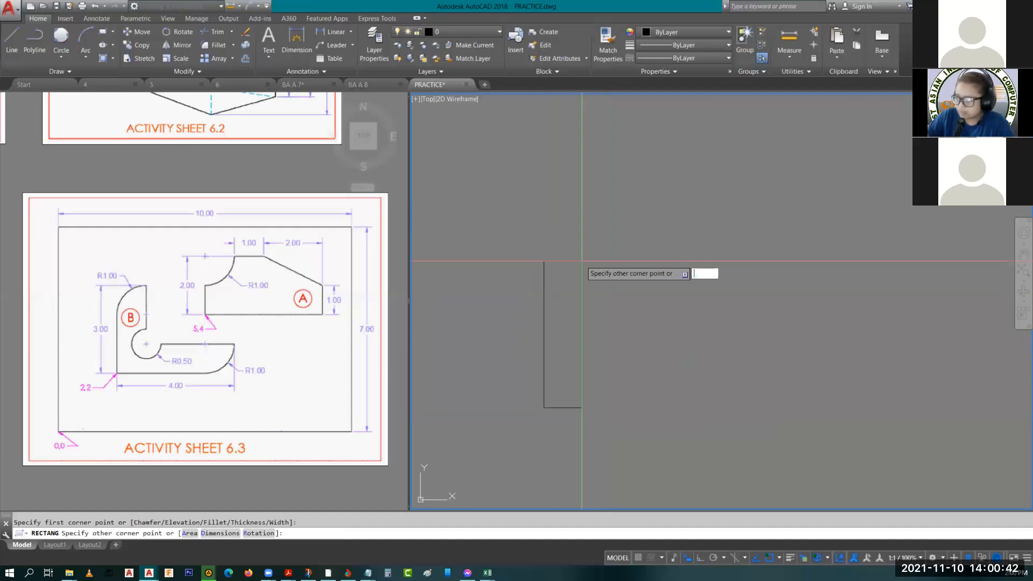
{"action": "type", "text": "d"}
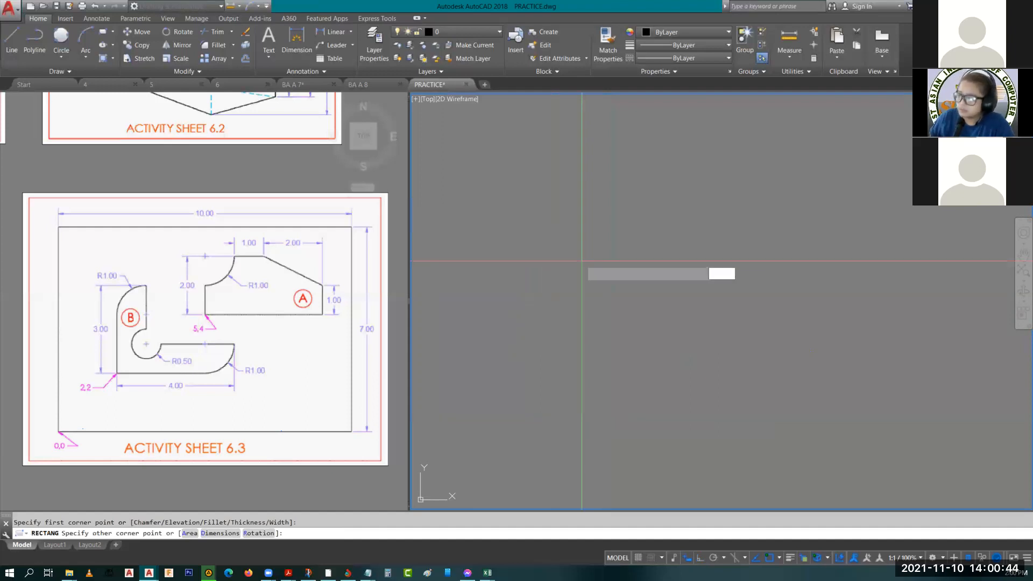
{"action": "key", "text": "Return"}
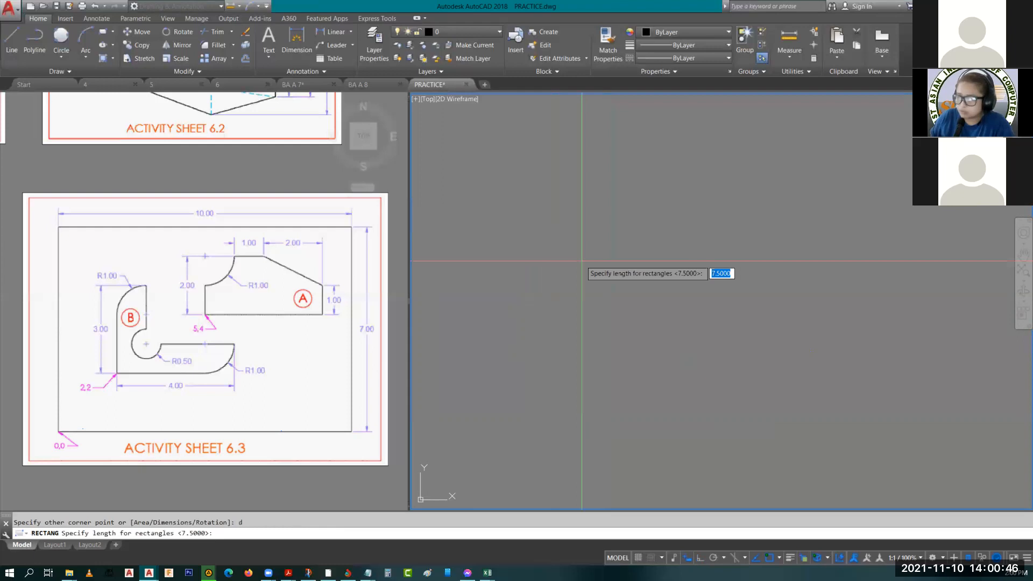
{"action": "type", "text": "1"}
{"action": "key", "text": "Return"}
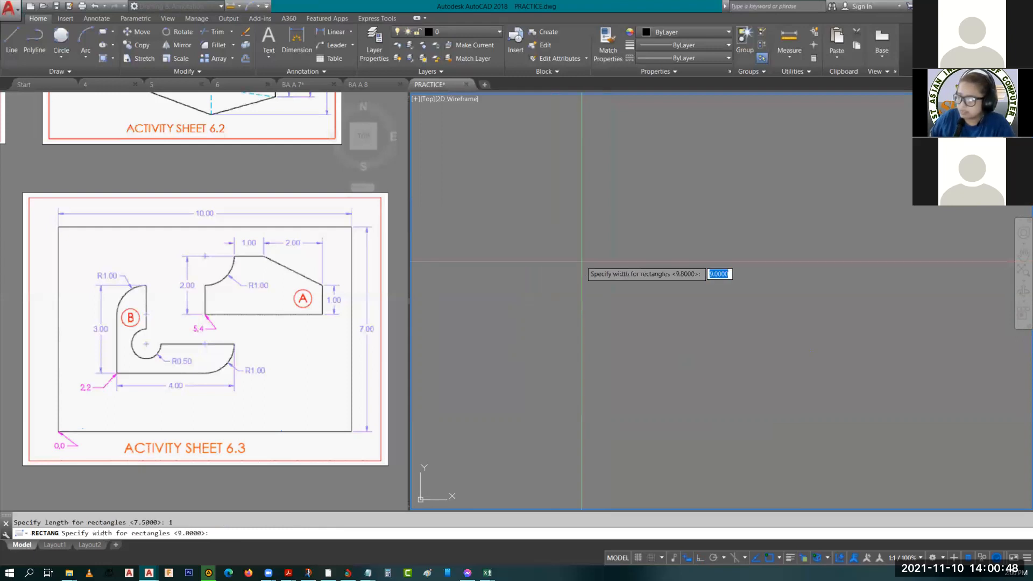
{"action": "type", "text": "3"}
{"action": "key", "text": "Return"}
{"action": "left_click", "coordinate": [581, 262]}
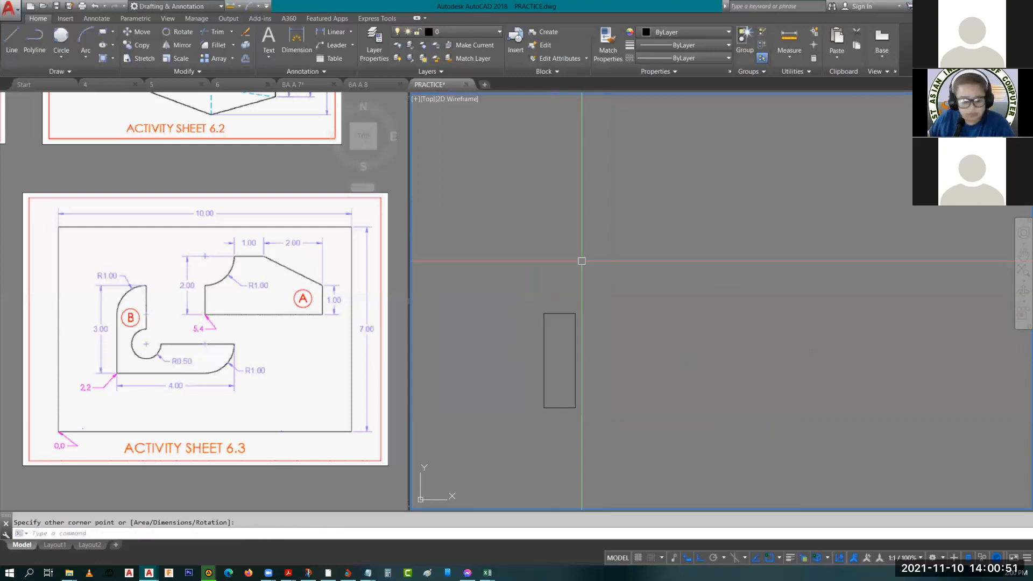
- Draw a second rectangle, length 4 and width 1, extending right from the lower left corner of the upright rectangle
{"action": "type", "text": "rec"}
{"action": "key", "text": "Return"}
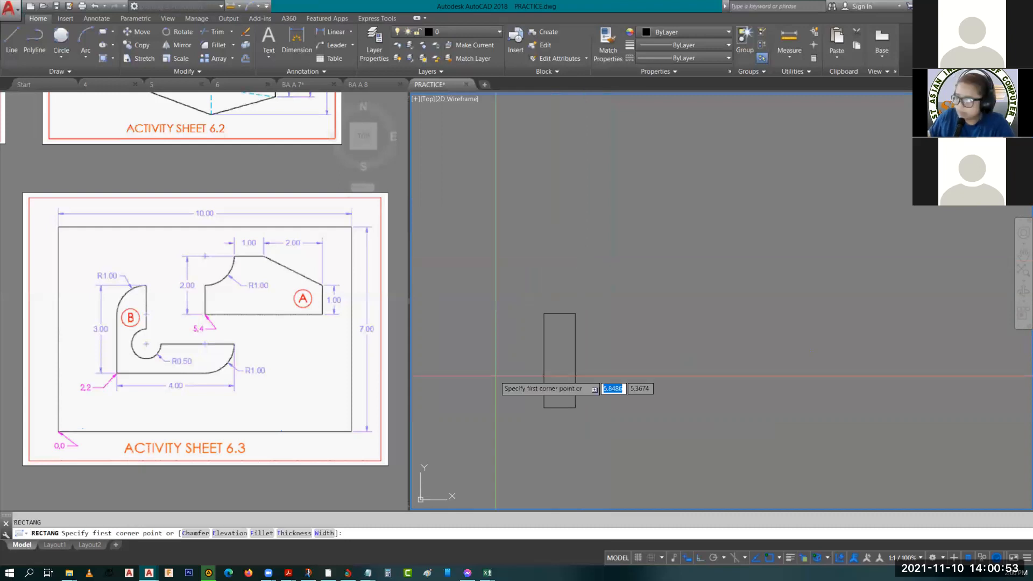
{"action": "left_click", "coordinate": [544, 408]}
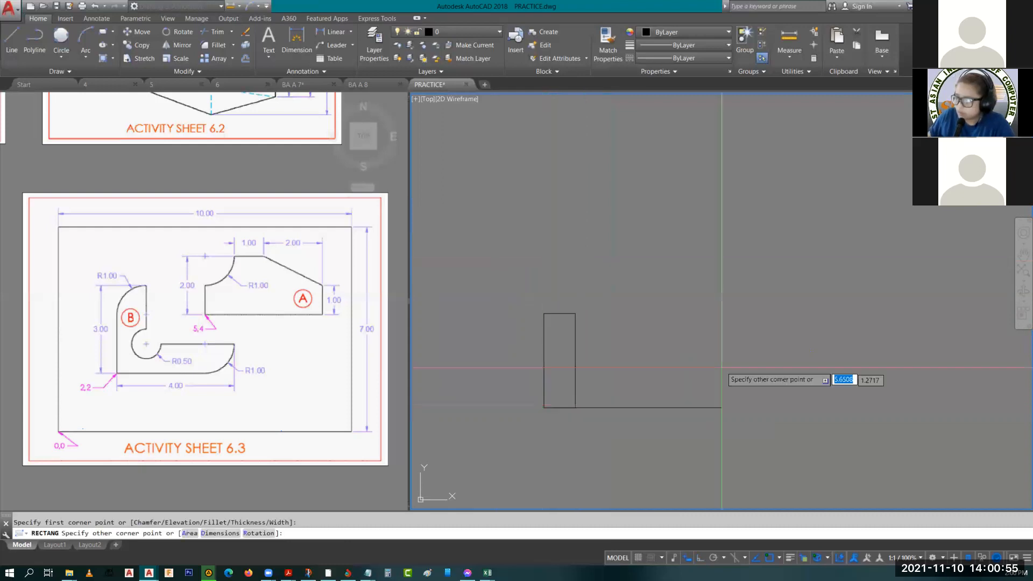
{"action": "type", "text": "d"}
{"action": "key", "text": "Return"}
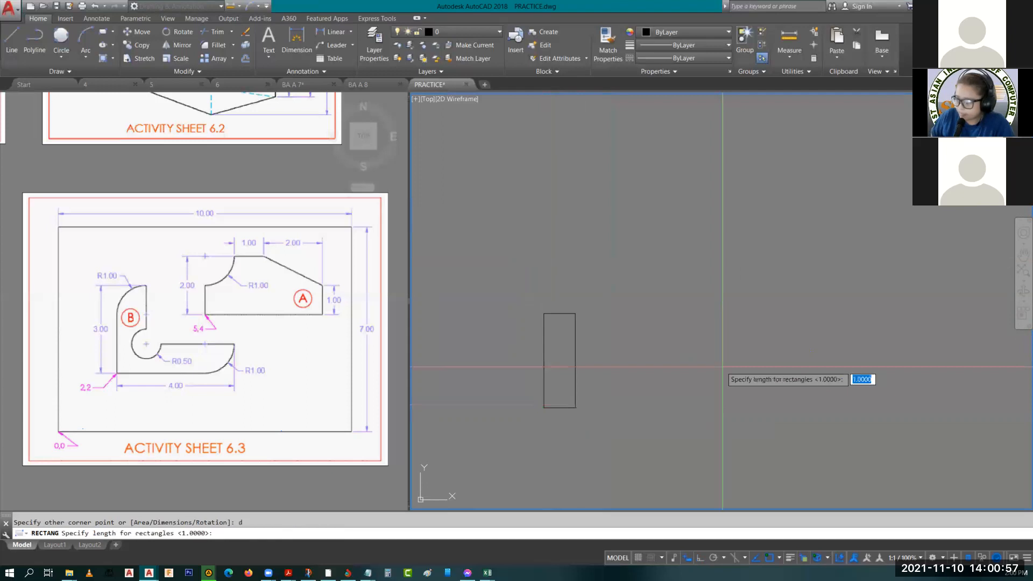
{"action": "type", "text": "4"}
{"action": "key", "text": "Return"}
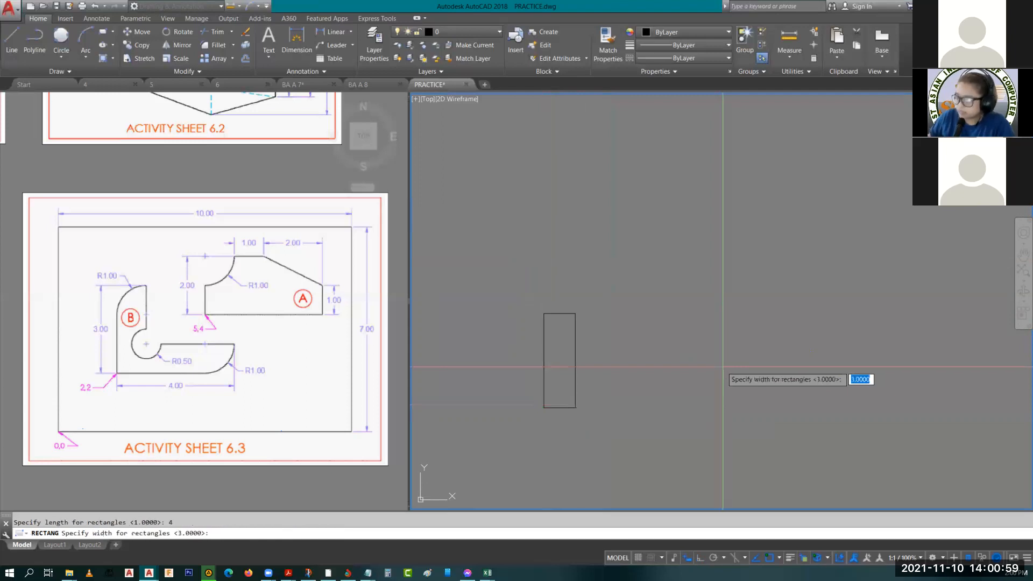
{"action": "type", "text": "1"}
{"action": "key", "text": "Return"}
{"action": "left_click", "coordinate": [591, 340]}
{"action": "key", "text": "Escape"}
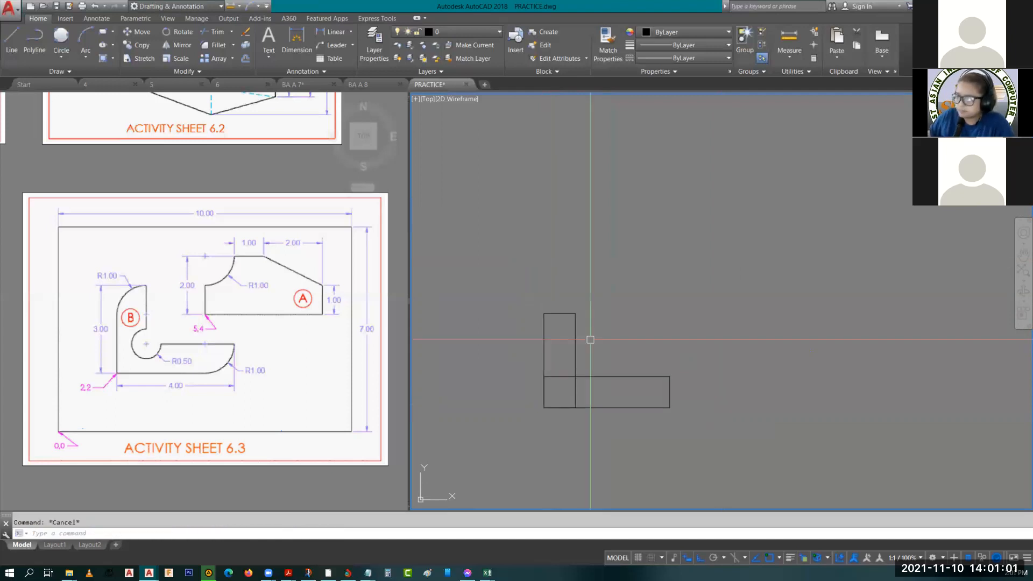
- Draw a circle of radius 0.5 centred where the upright rectangle's right edge crosses the horizontal rectangle's top edge
{"action": "scroll", "coordinate": [591, 339], "scroll_direction": "up", "scroll_amount": 5}
{"action": "scroll", "coordinate": [598, 374], "scroll_direction": "down", "scroll_amount": 3}
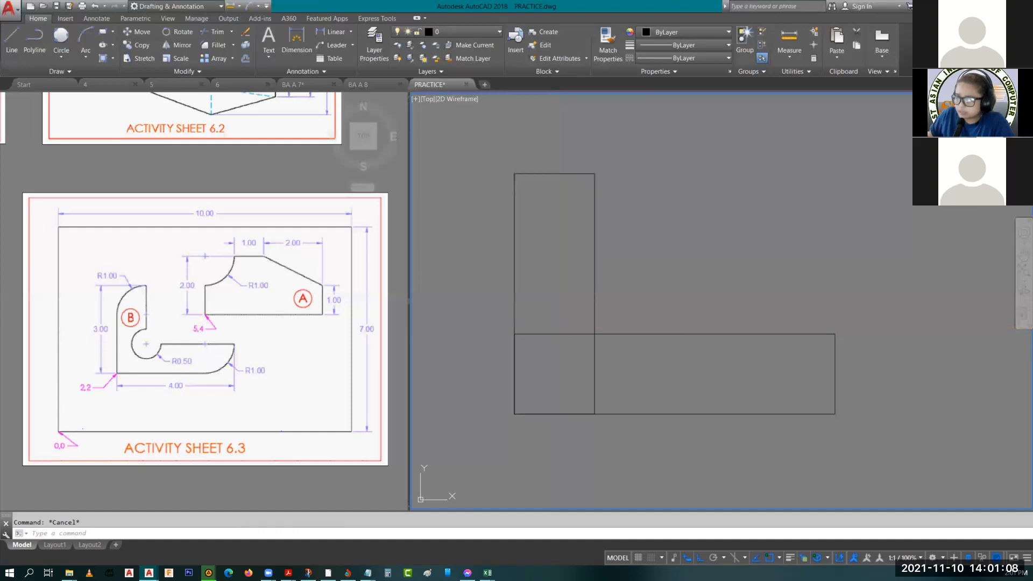
{"action": "scroll", "coordinate": [122, 351], "scroll_direction": "up", "scroll_amount": 5}
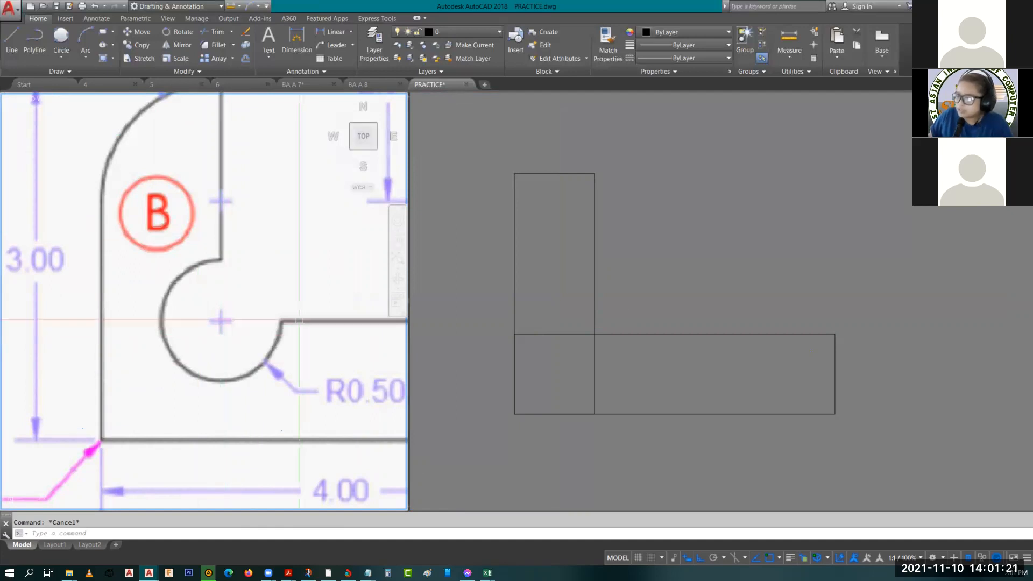
{"action": "left_click", "coordinate": [596, 305]}
{"action": "type", "text": "c"}
{"action": "key", "text": "Return"}
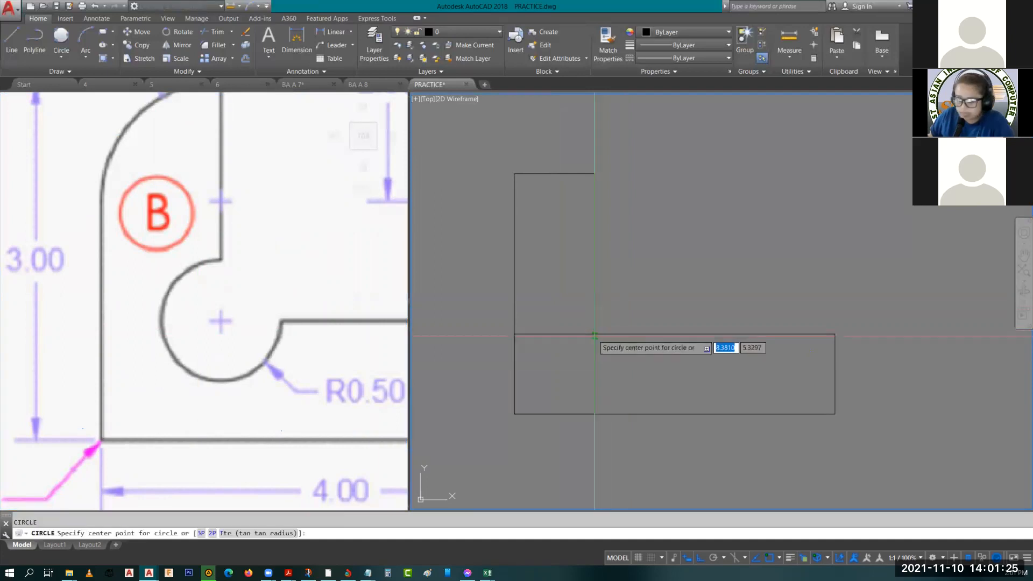
{"action": "type", "text": "in"}
{"action": "key", "text": "Return"}
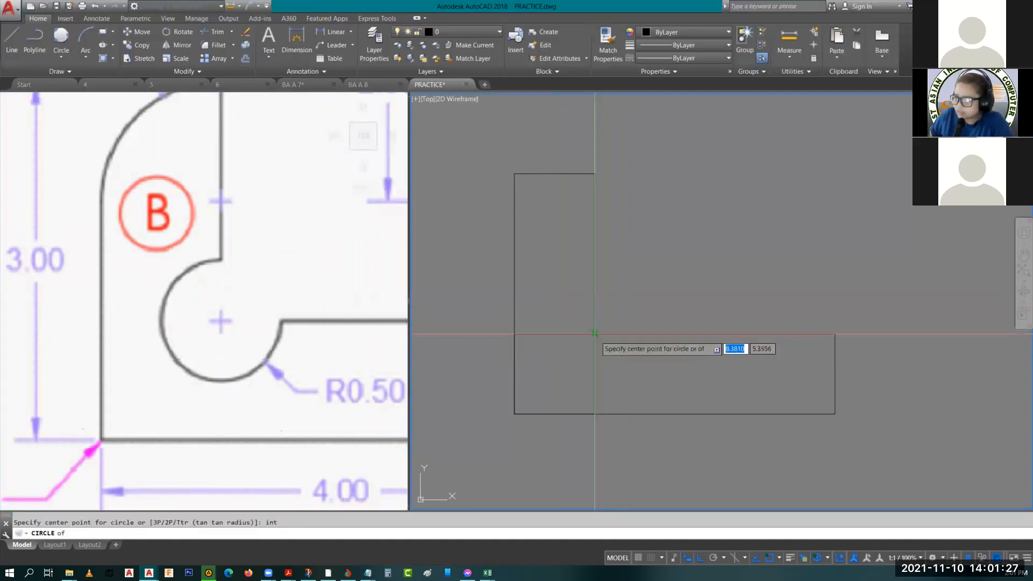
{"action": "left_click", "coordinate": [595, 334]}
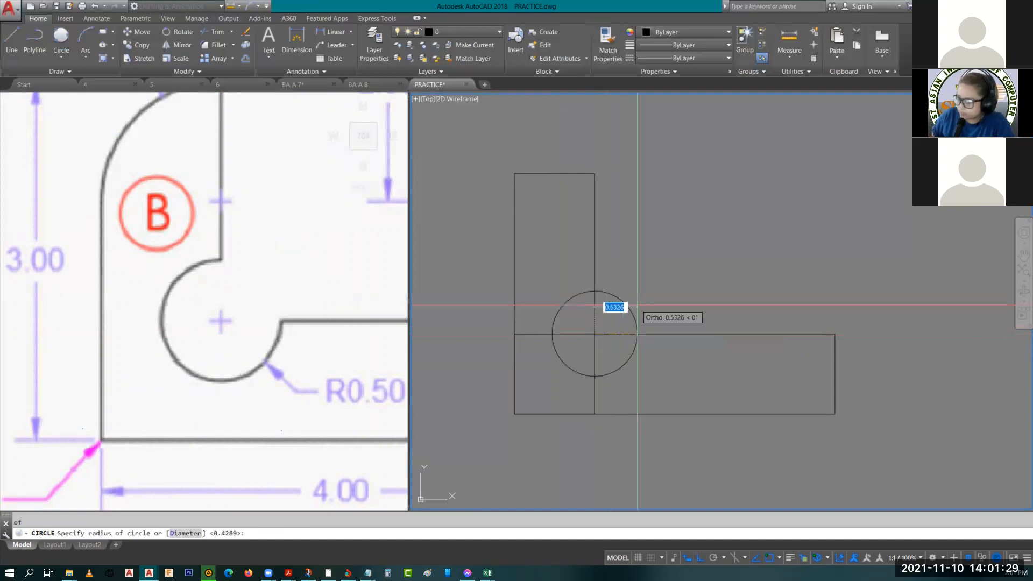
{"action": "type", "text": ".5"}
{"action": "key", "text": "Return"}
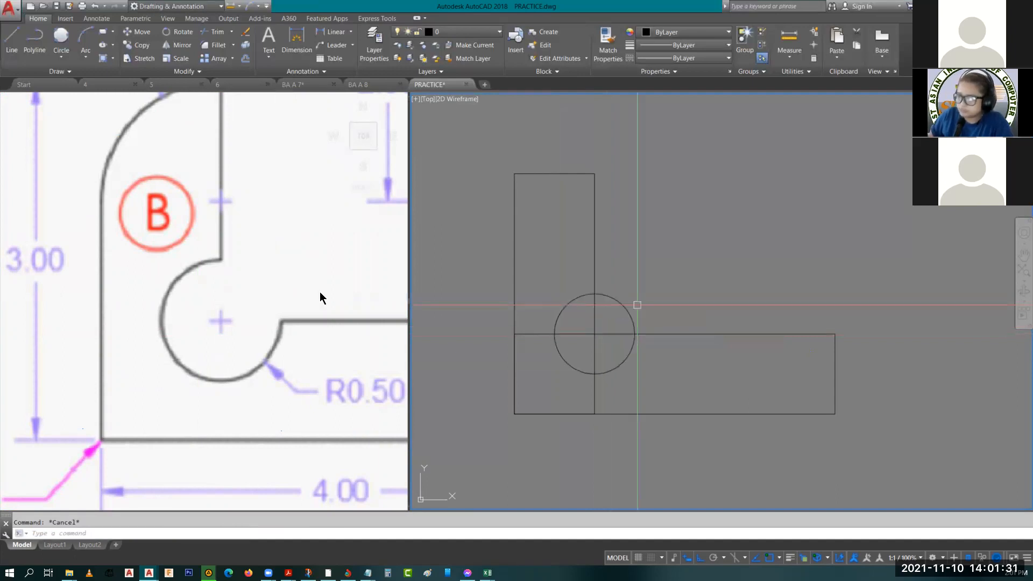
{"action": "left_click", "coordinate": [320, 295]}
{"action": "scroll", "coordinate": [316, 265], "scroll_direction": "down", "scroll_amount": 2}
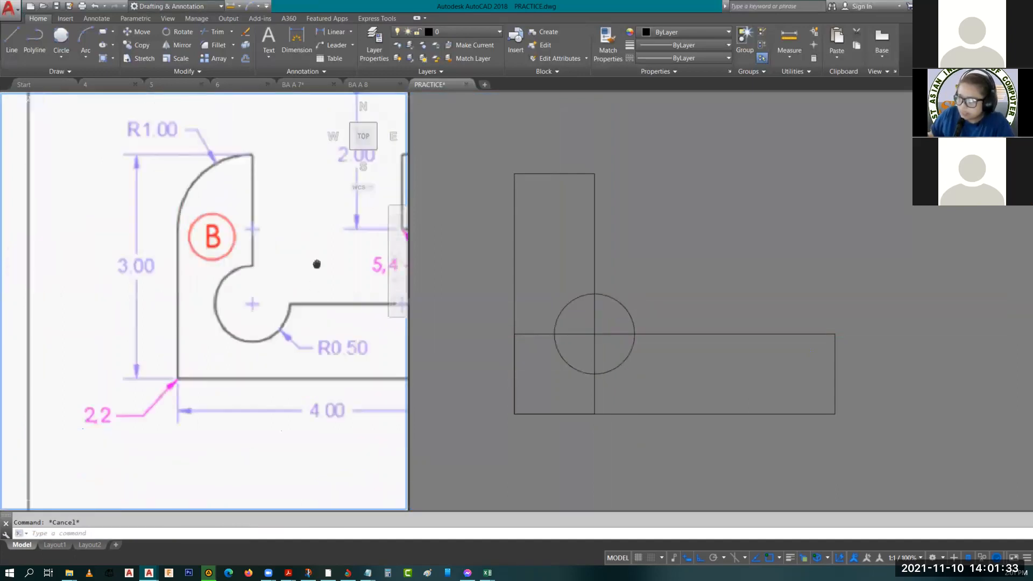
{"action": "middle_click_drag", "start_coordinate": [316, 265], "coordinate": [248, 302]}
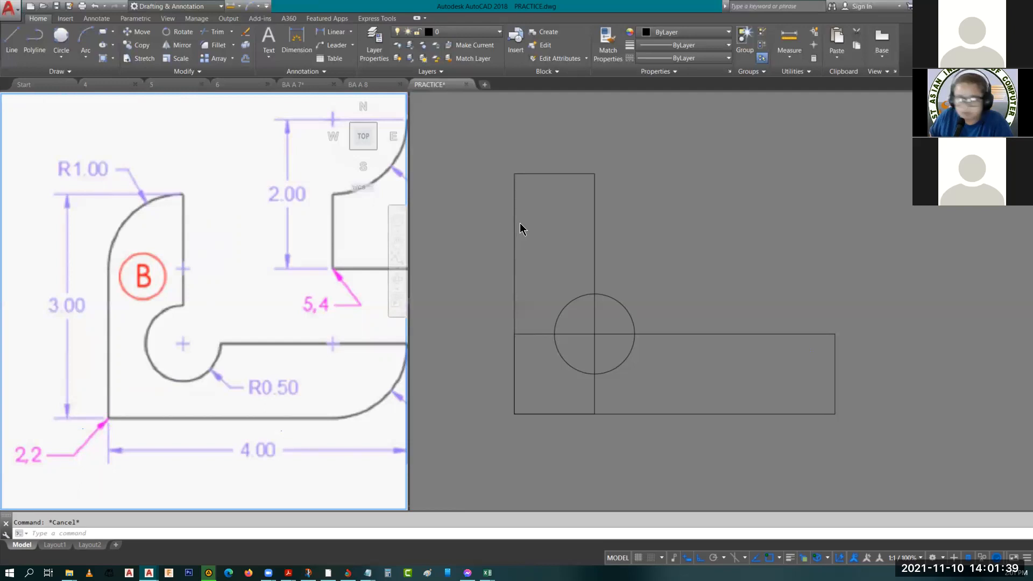
{"action": "type", "text": "f"}
{"action": "key", "text": "Return"}
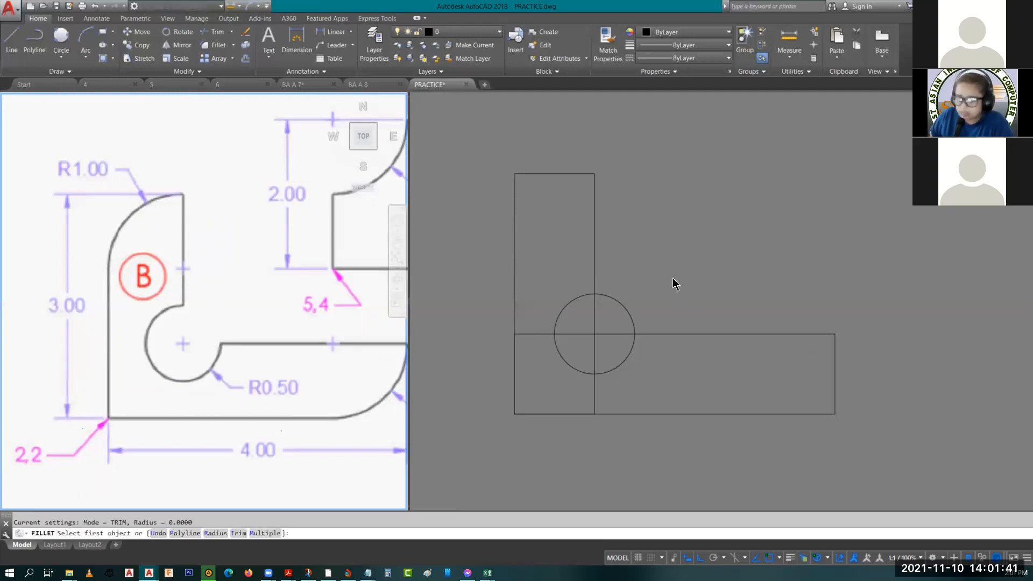
{"action": "type", "text": "r"}
{"action": "key", "text": "Return"}
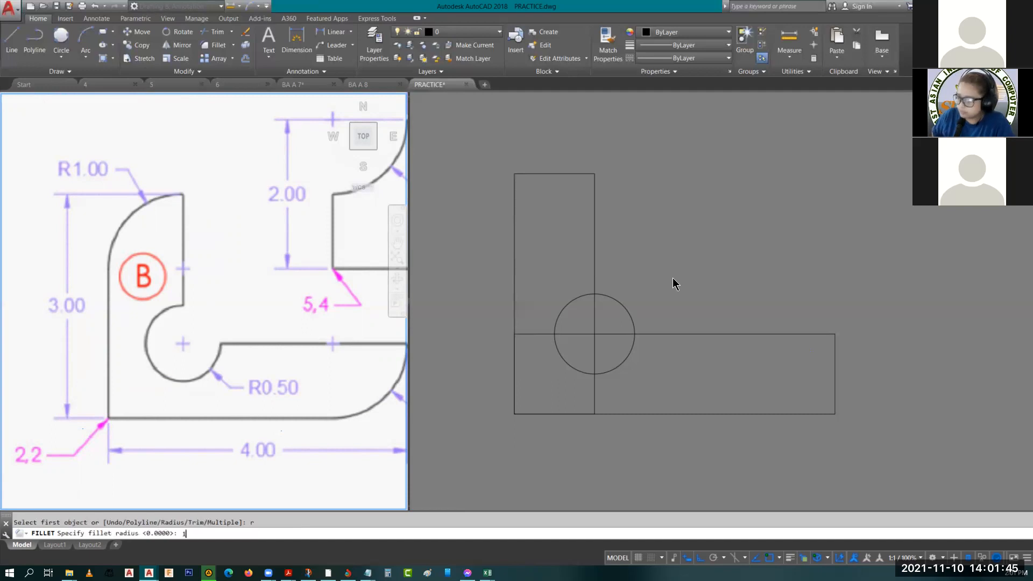
{"action": "type", "text": "1"}
{"action": "key", "text": "Return"}
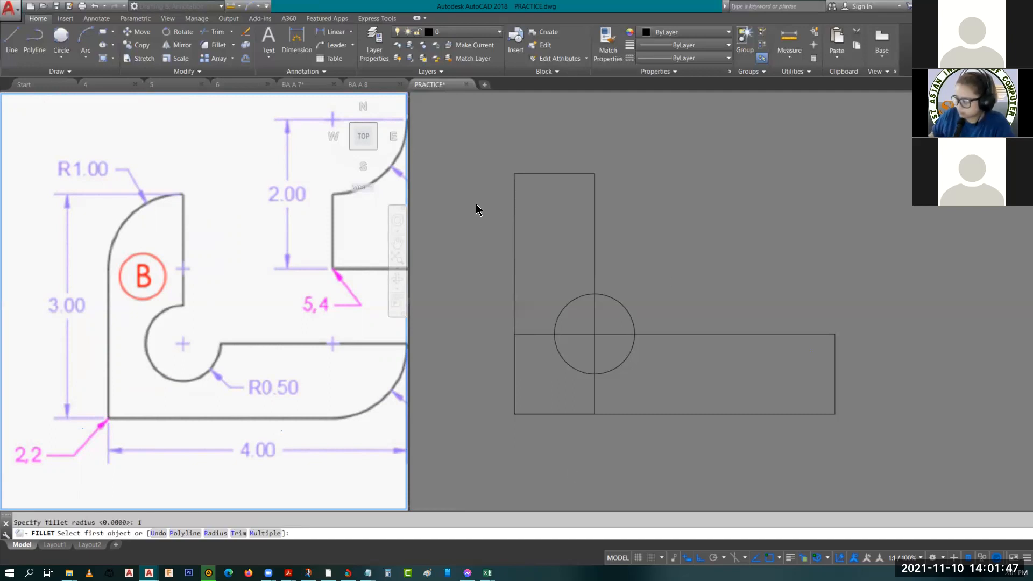
{"action": "left_click", "coordinate": [515, 192]}
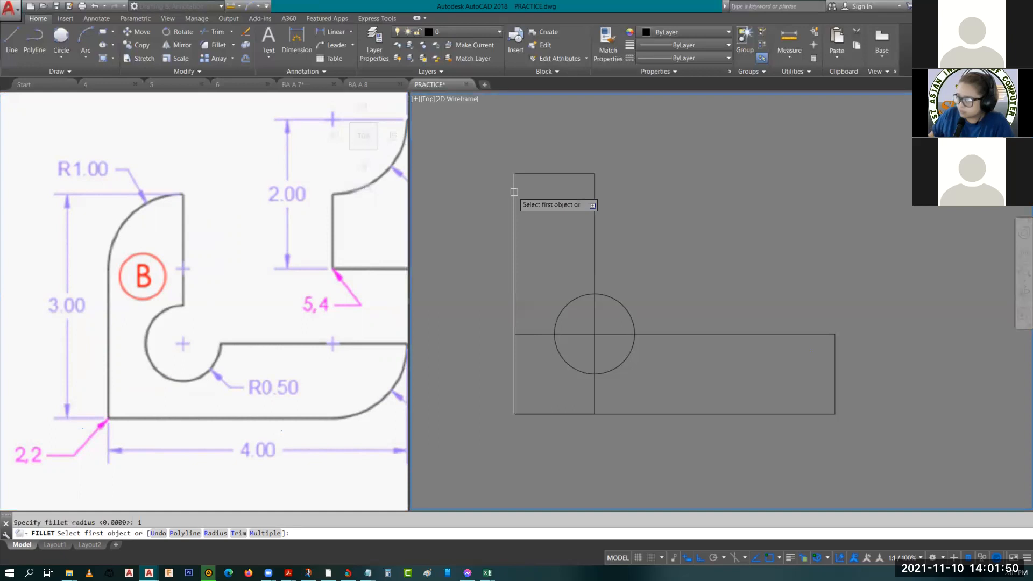
{"action": "left_click", "coordinate": [515, 192]}
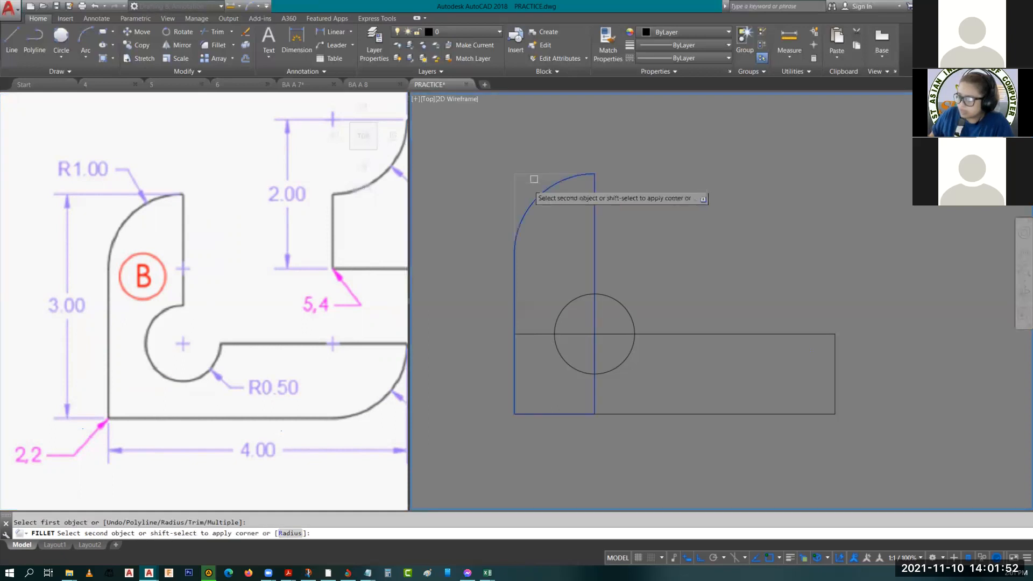
{"action": "key", "text": "Escape"}
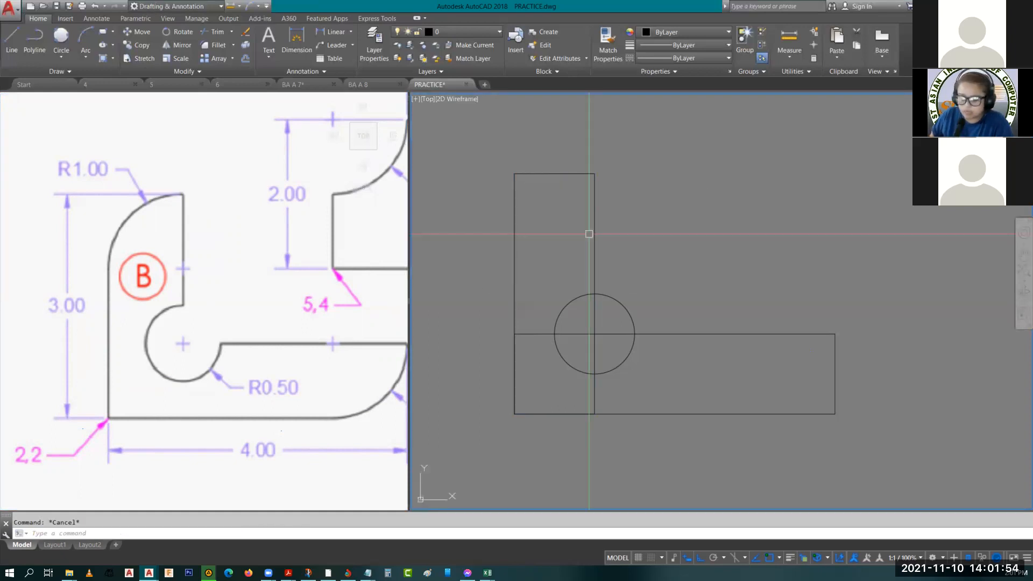
- Fillet the upright rectangle's upper left corner and the horizontal rectangle's lower right corner with radius 1, using the Multiple option
{"action": "key", "text": "Return"}
{"action": "type", "text": "r"}
{"action": "key", "text": "Return"}
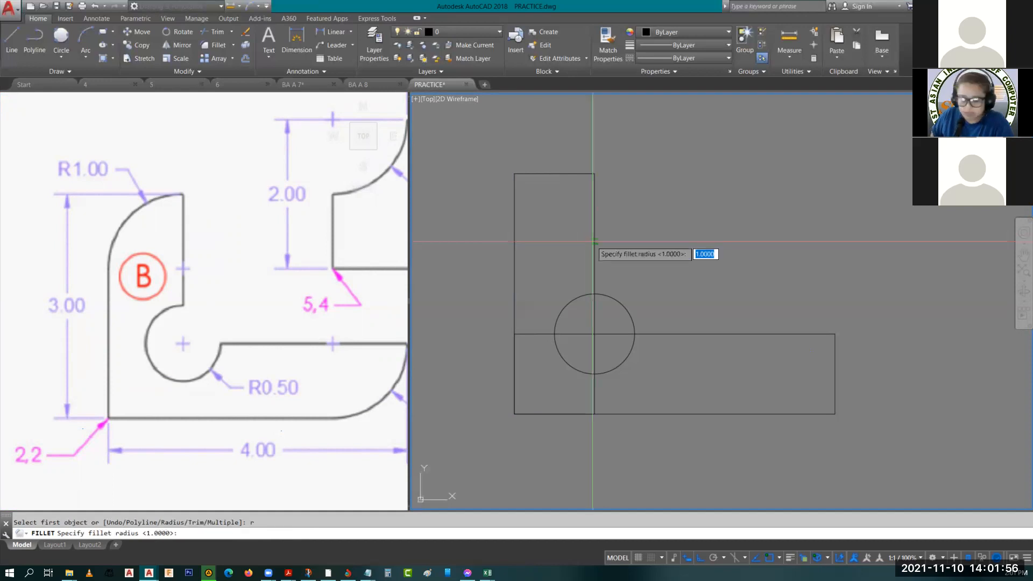
{"action": "type", "text": "1"}
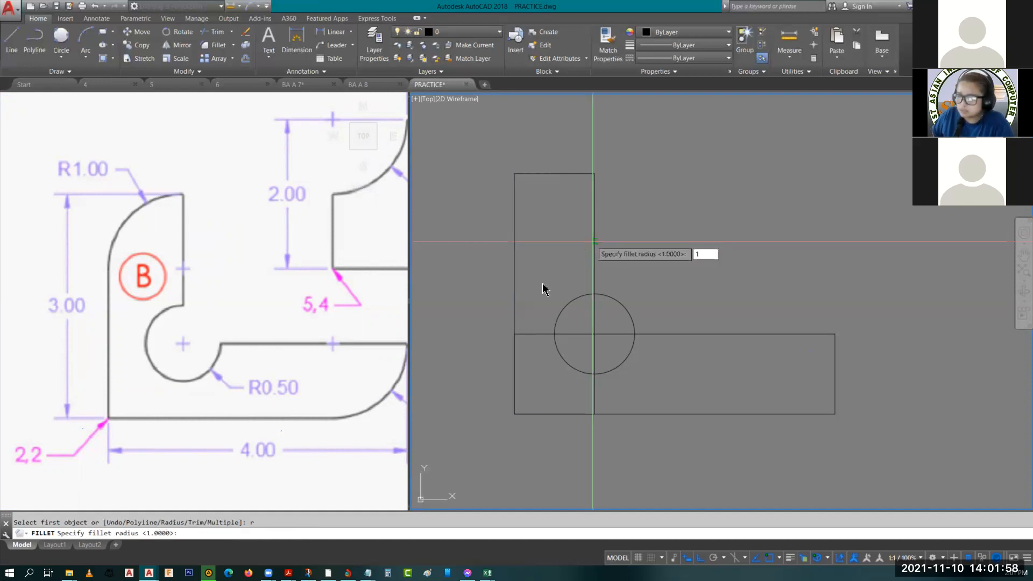
{"action": "key", "text": "Return"}
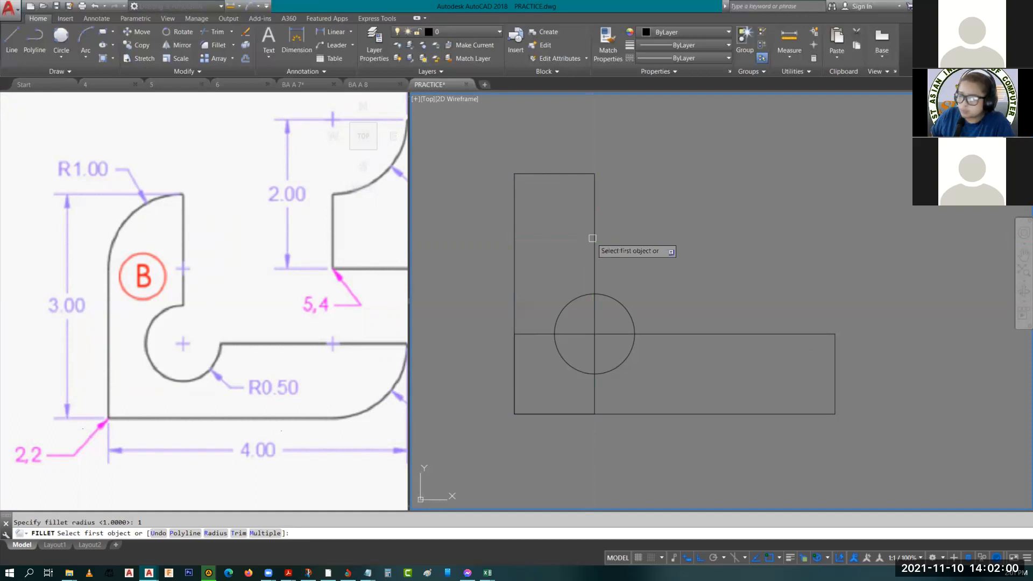
{"action": "left_click", "coordinate": [266, 533]}
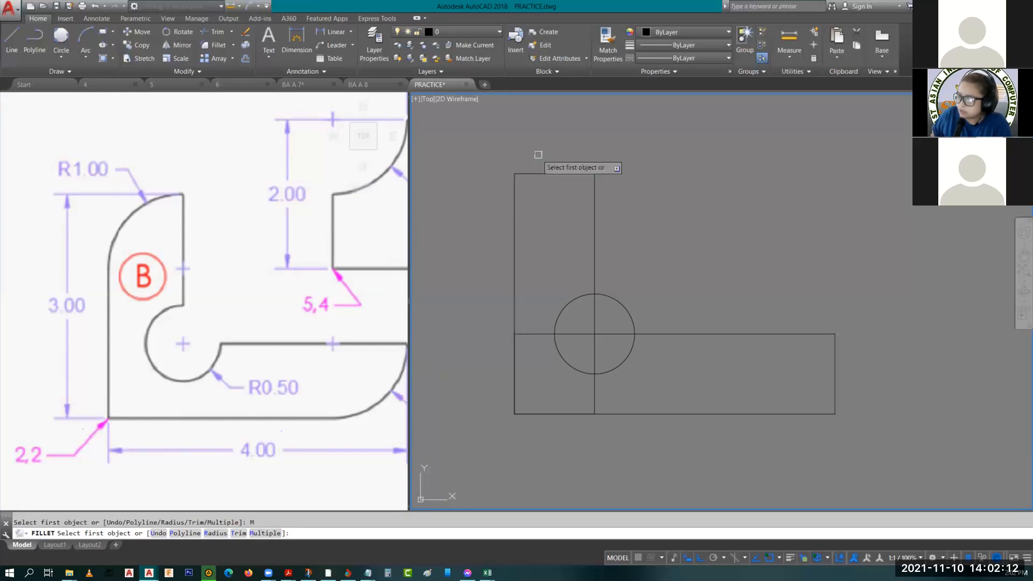
{"action": "left_click", "coordinate": [516, 191]}
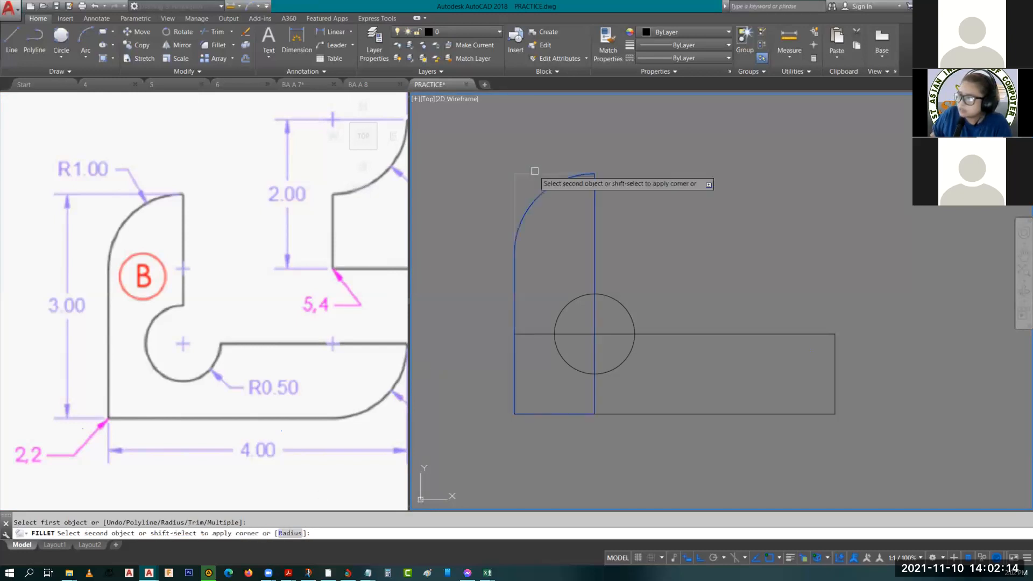
{"action": "left_click", "coordinate": [534, 171]}
{"action": "left_click", "coordinate": [834, 381]}
{"action": "left_click", "coordinate": [798, 414]}
{"action": "key", "text": "Escape"}
{"action": "key", "text": "Escape"}
- Trim away the circle's upper right quarter and the rectangle line segments that lie inside the circle
{"action": "middle_click_drag", "start_coordinate": [624, 388], "coordinate": [669, 378]}
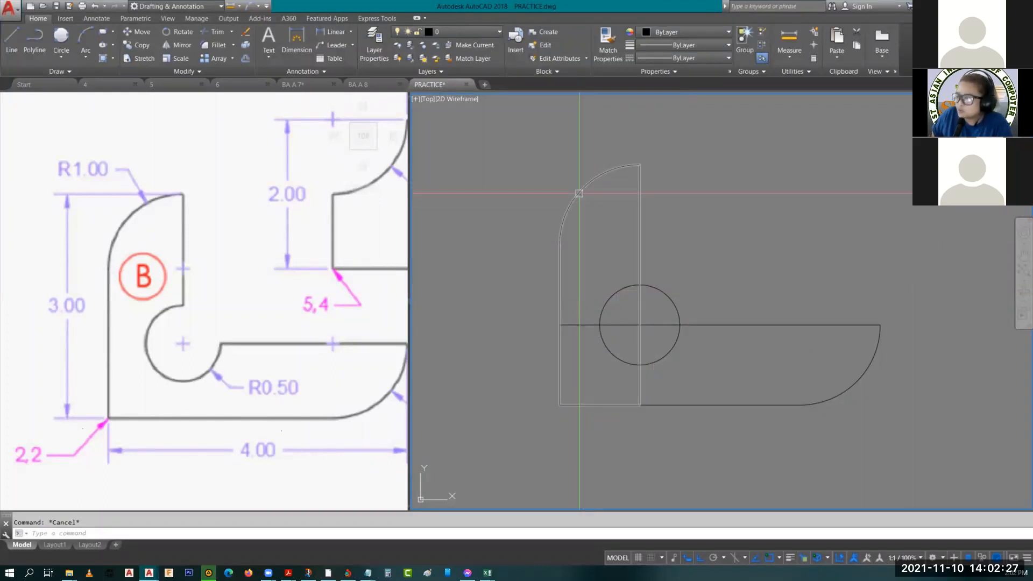
{"action": "type", "text": "tr"}
{"action": "key", "text": "Return"}
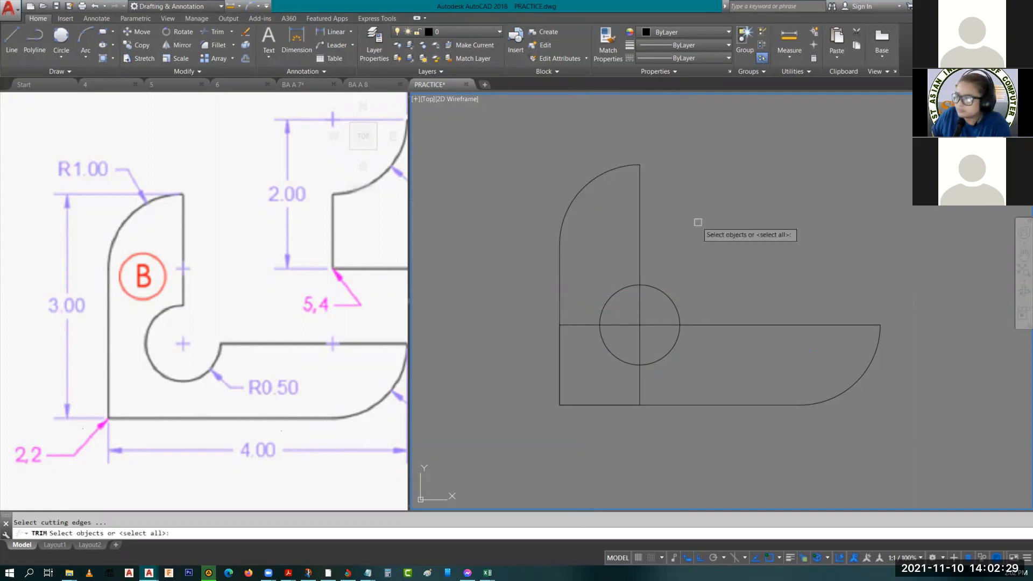
{"action": "key", "text": "Return"}
{"action": "left_click", "coordinate": [669, 295]}
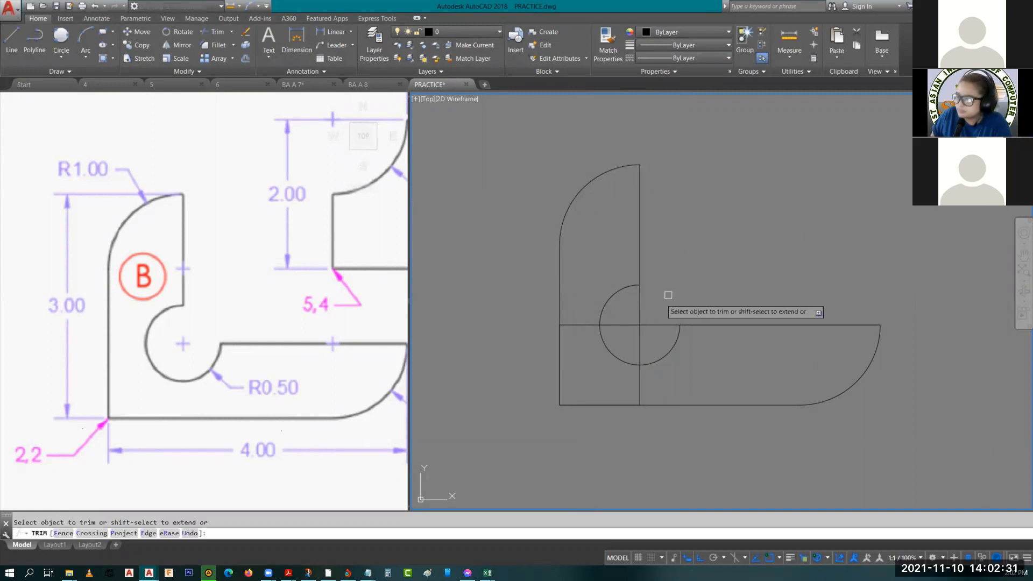
{"action": "left_click", "coordinate": [658, 344]}
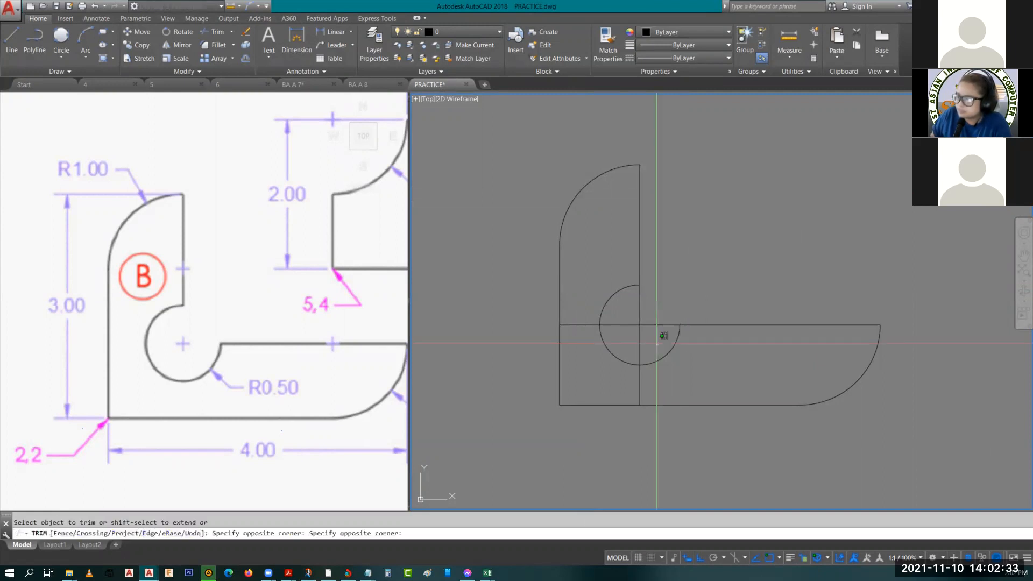
{"action": "left_click", "coordinate": [637, 305]}
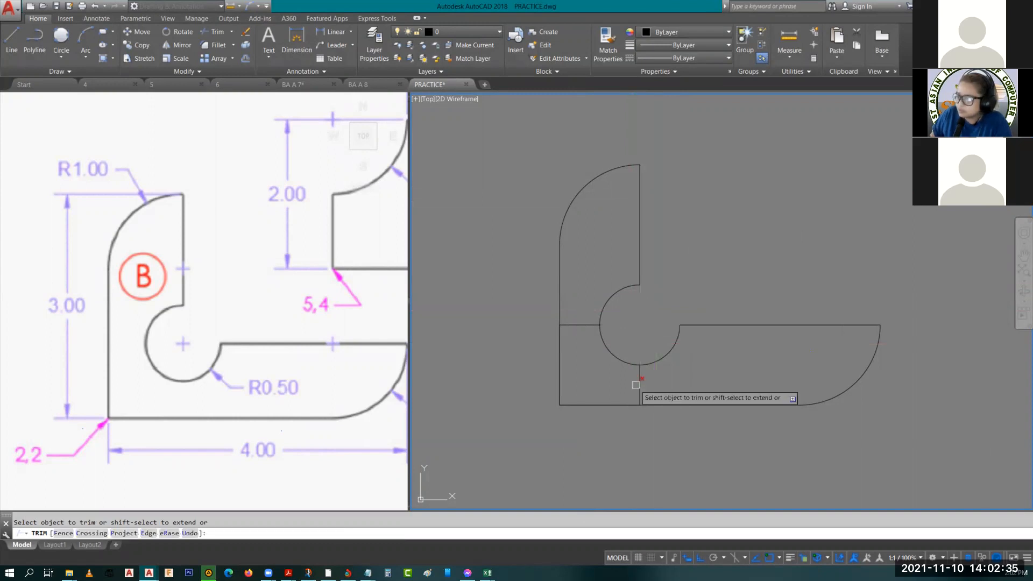
{"action": "key", "text": "Escape"}
{"action": "key", "text": "Escape"}
- Trim the leftover line segments below and to the left of the circle, and save the drawing
{"action": "type", "text": "tr"}
{"action": "key", "text": "Return"}
{"action": "key", "text": "Return"}
{"action": "left_click", "coordinate": [588, 325]}
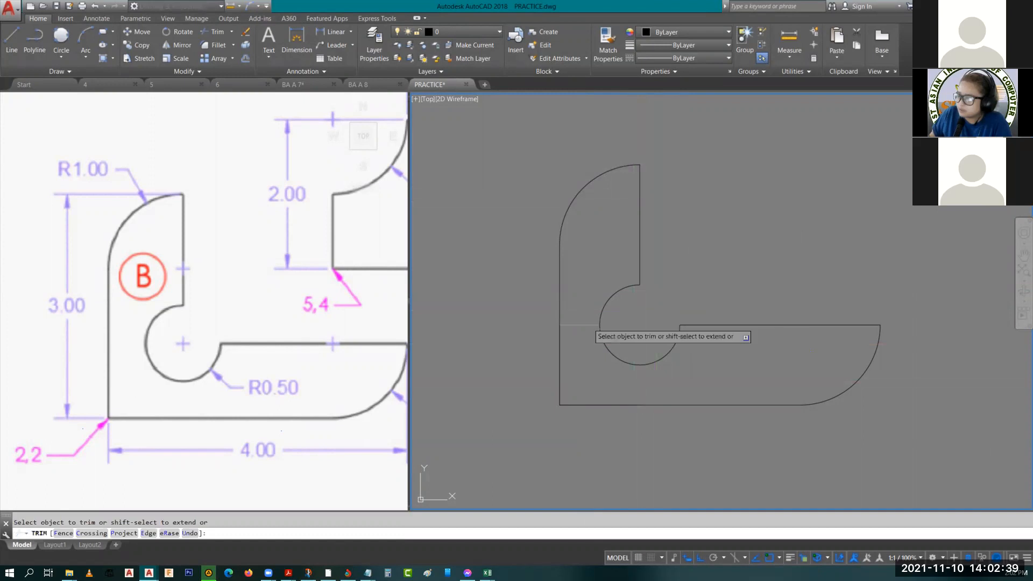
{"action": "key", "text": "Escape"}
{"action": "scroll", "coordinate": [528, 350], "scroll_direction": "down", "scroll_amount": 2}
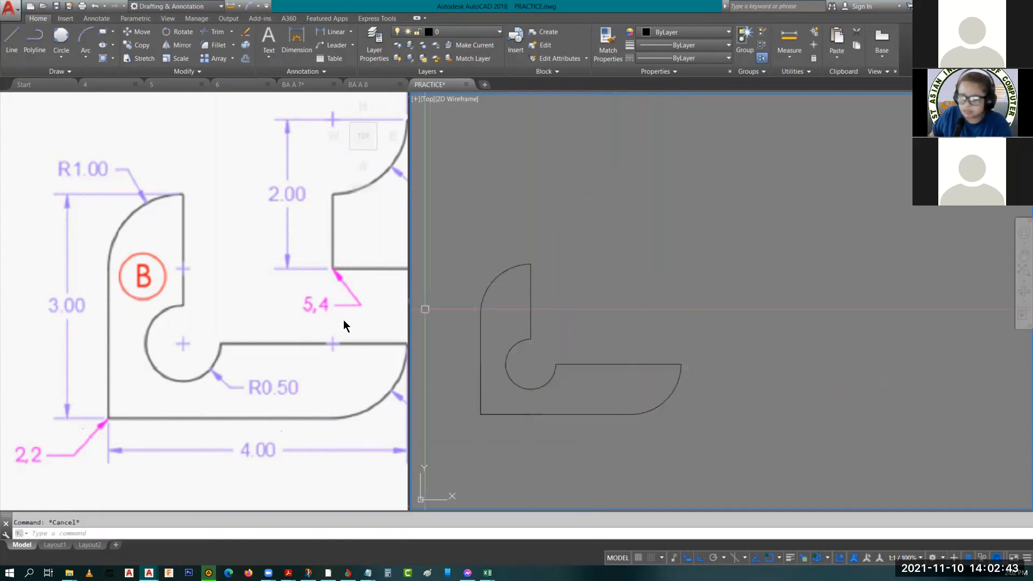
{"action": "key", "text": "ctrl+s"}
- Draw a rectangle for figure A with length 4 and width 2 in the empty area above and to the right of figure B
{"action": "left_click", "coordinate": [239, 296]}
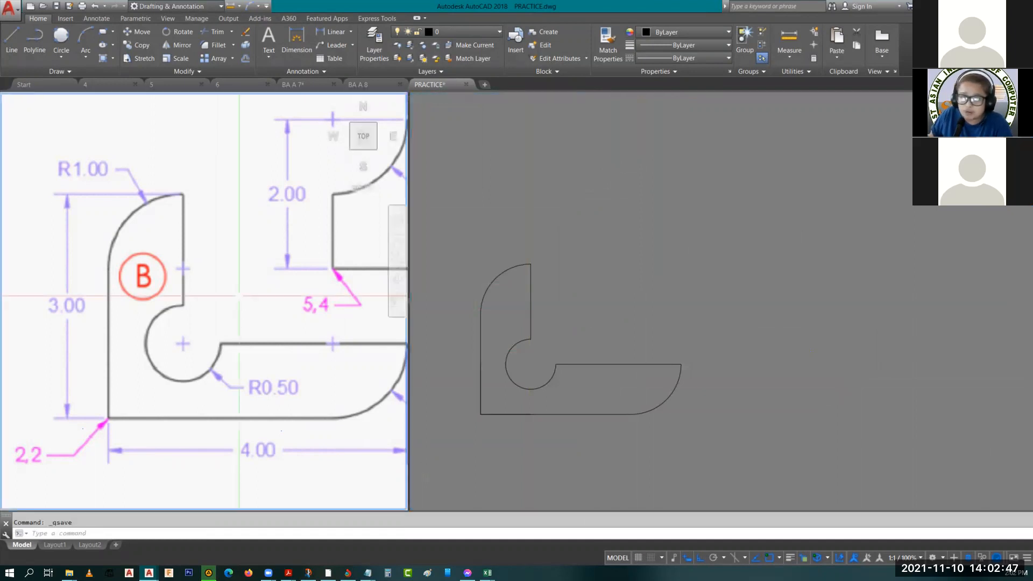
{"action": "scroll", "coordinate": [239, 296], "scroll_direction": "down", "scroll_amount": 2}
{"action": "middle_click_drag", "start_coordinate": [242, 294], "coordinate": [153, 334]}
{"action": "middle_click_drag", "start_coordinate": [299, 298], "coordinate": [255, 322]}
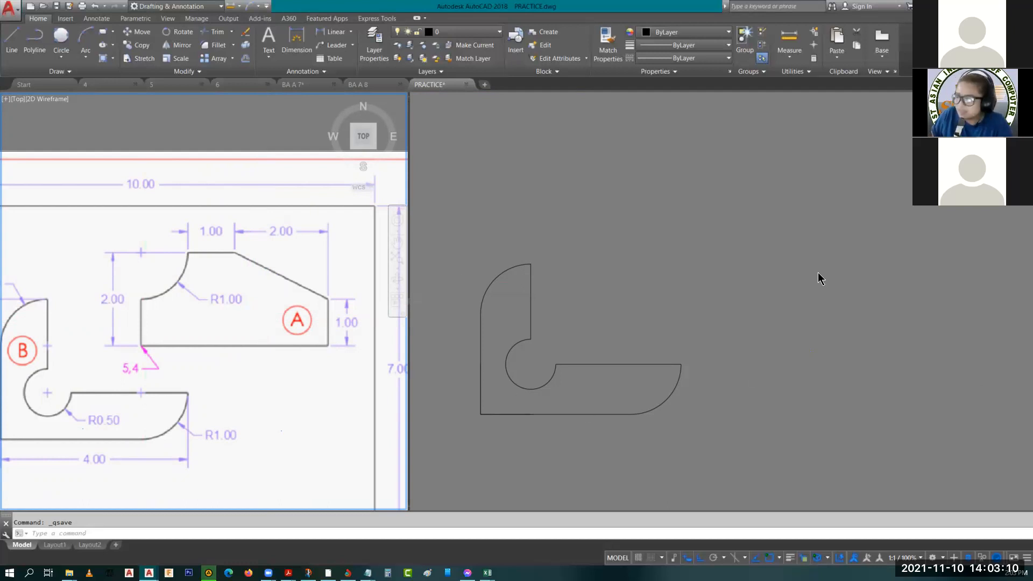
{"action": "left_click", "coordinate": [468, 334]}
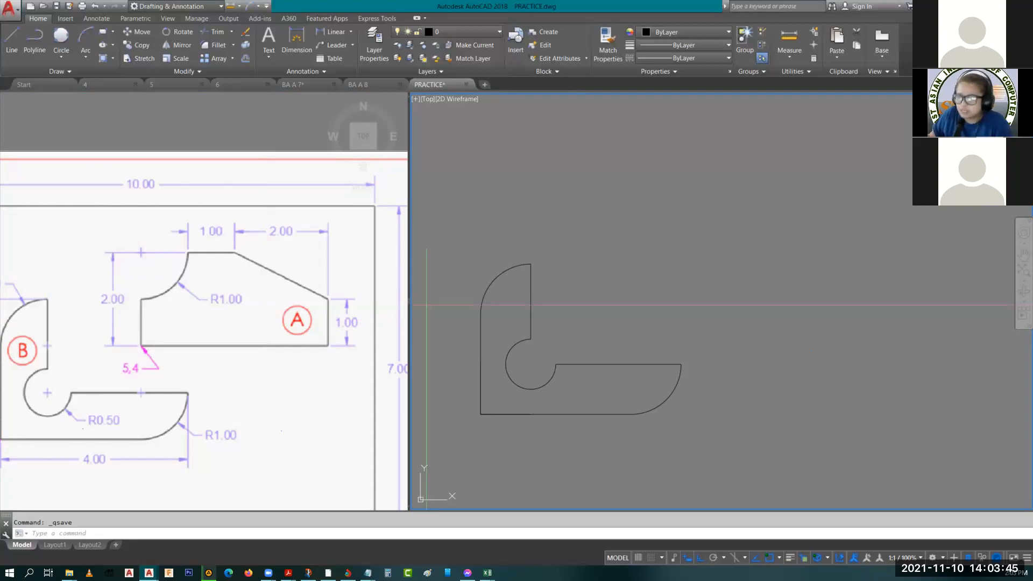
{"action": "left_click", "coordinate": [628, 288]}
{"action": "key", "text": "Escape"}
{"action": "type", "text": "re"}
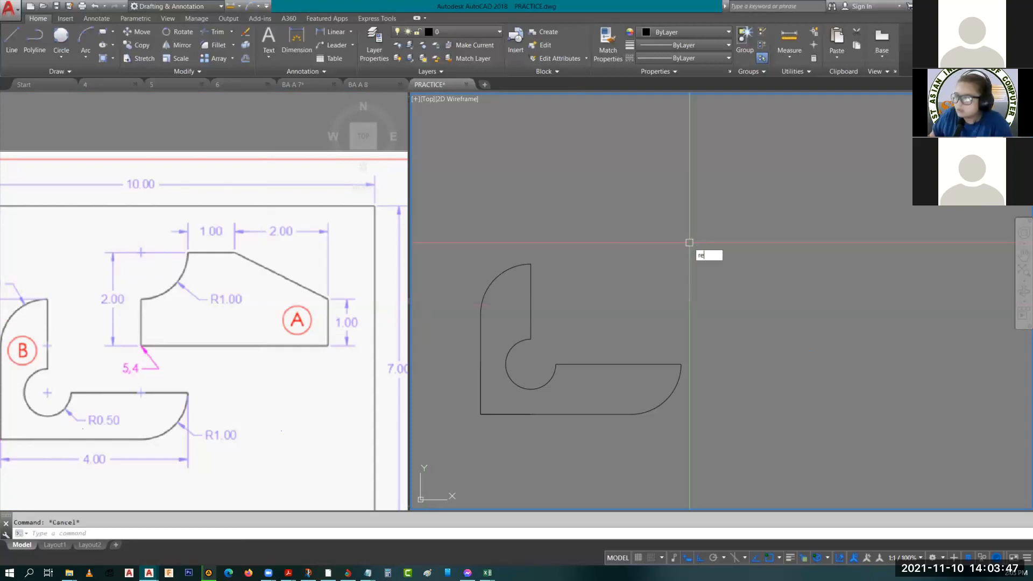
{"action": "type", "text": "c"}
{"action": "key", "text": "Return"}
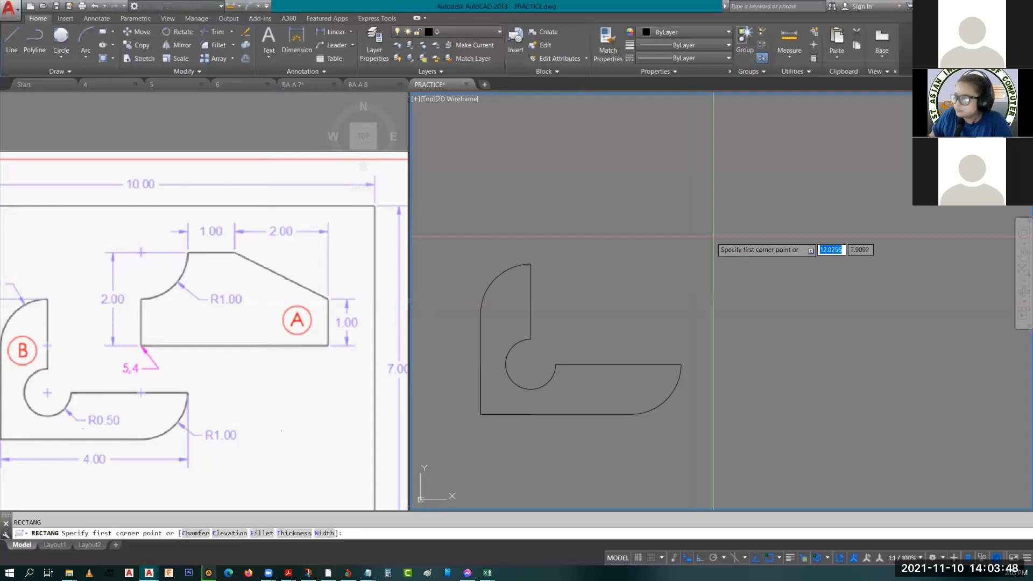
{"action": "left_click", "coordinate": [671, 238]}
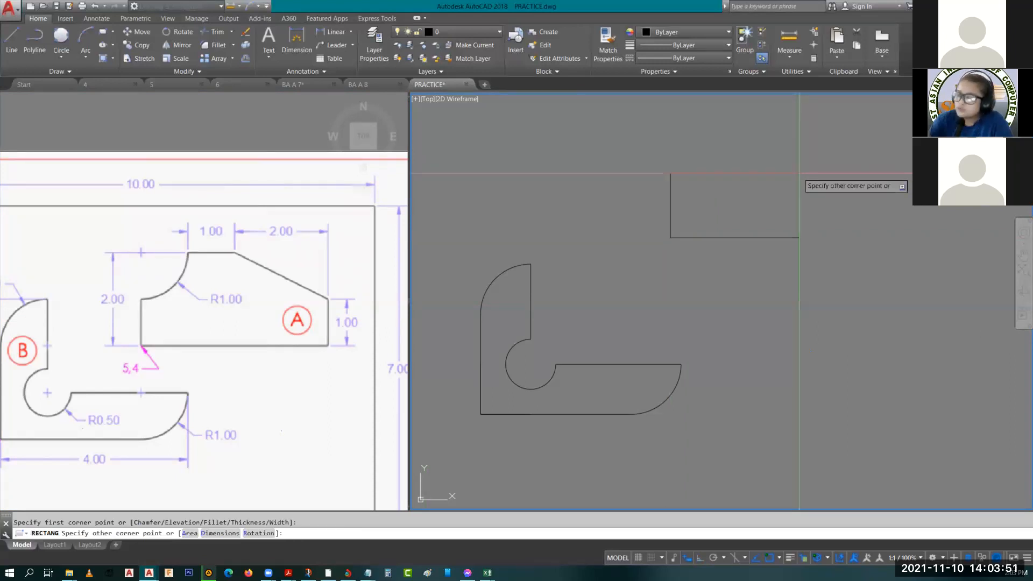
{"action": "type", "text": "d"}
{"action": "key", "text": "Return"}
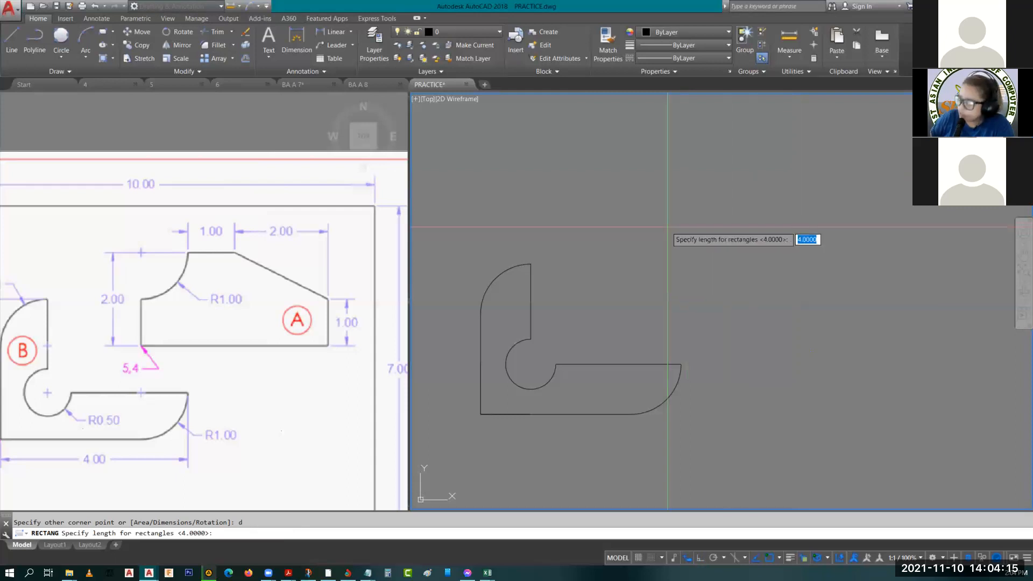
{"action": "key", "text": "Return"}
{"action": "type", "text": "2"}
{"action": "key", "text": "Return"}
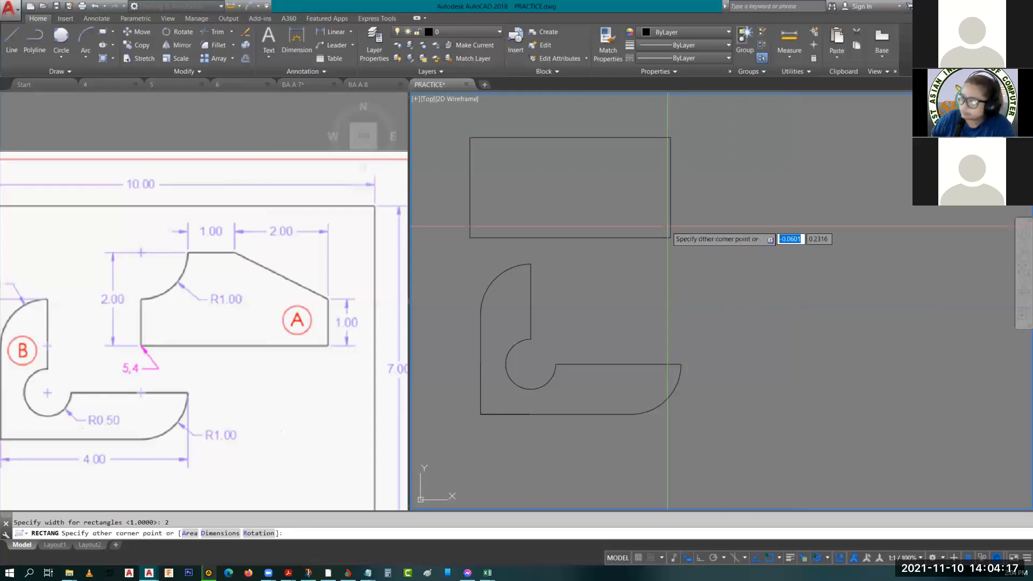
{"action": "left_click", "coordinate": [886, 226]}
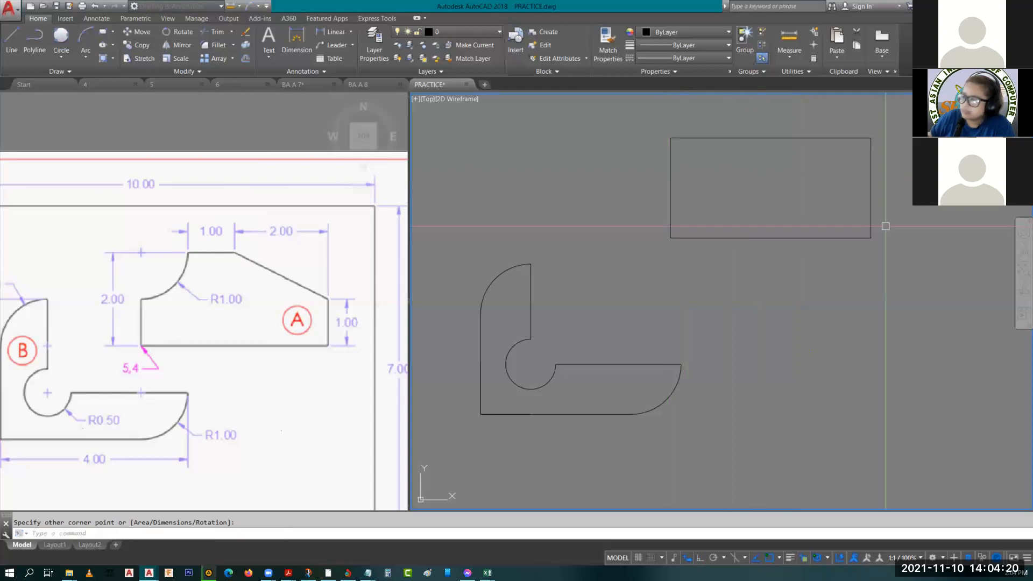
- Chamfer the upper right corner of figure A's rectangle with distances of 2 along the top edge and 1 down the side
{"action": "middle_click_drag", "start_coordinate": [886, 226], "coordinate": [773, 304]}
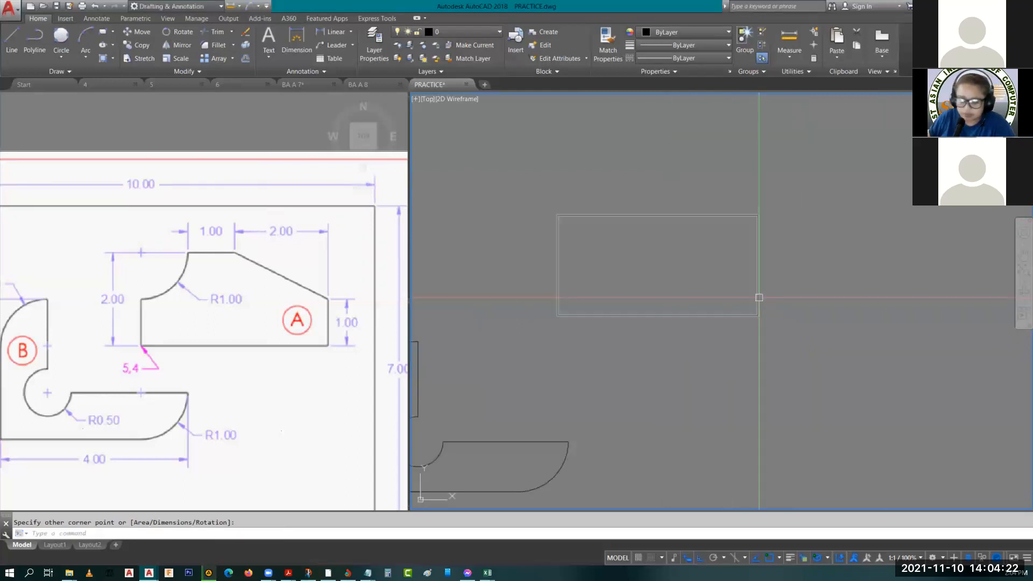
{"action": "type", "text": "cha"}
{"action": "key", "text": "Return"}
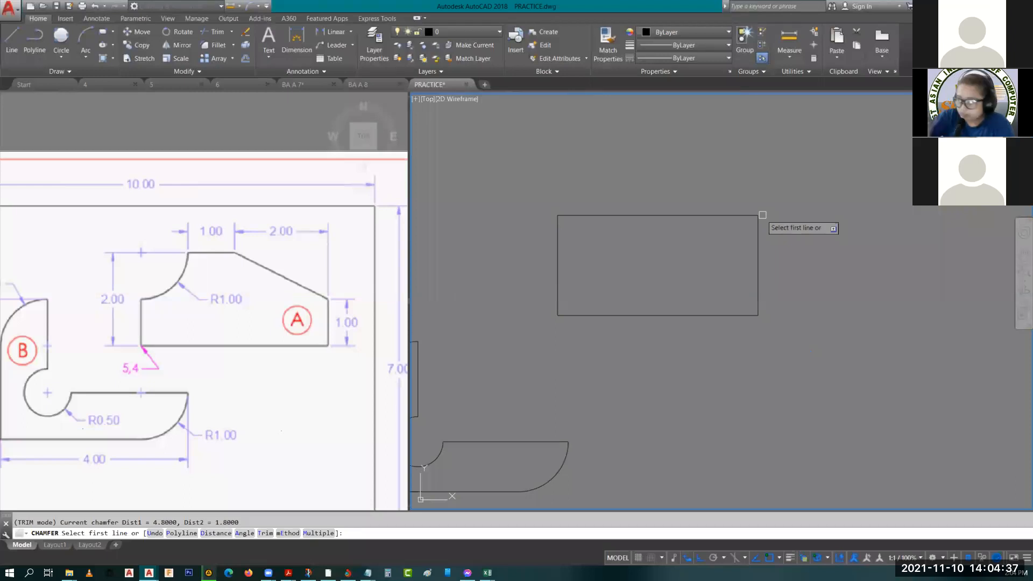
{"action": "left_click", "coordinate": [216, 533]}
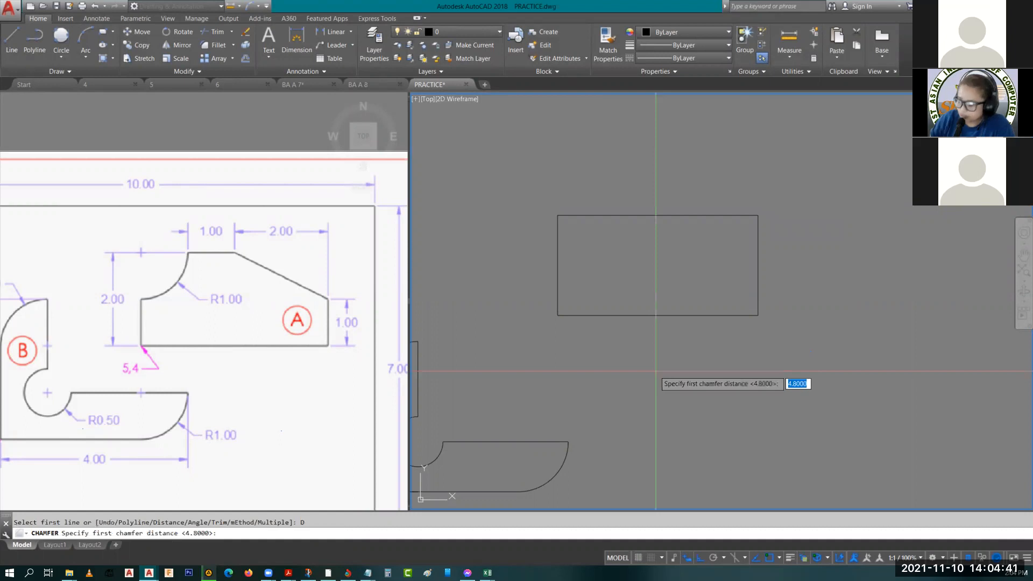
{"action": "type", "text": "2"}
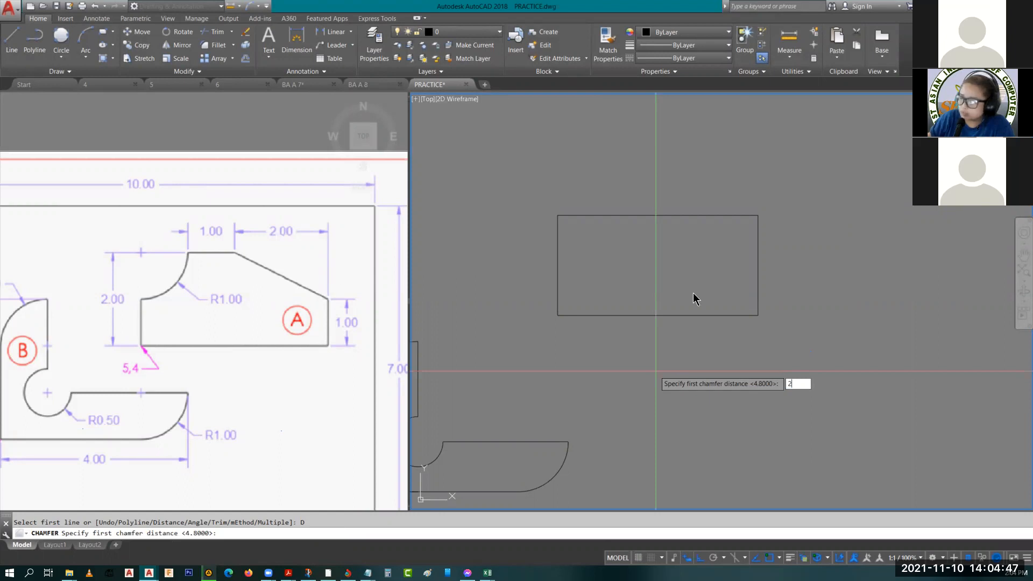
{"action": "key", "text": "Return"}
{"action": "type", "text": "1"}
{"action": "key", "text": "Return"}
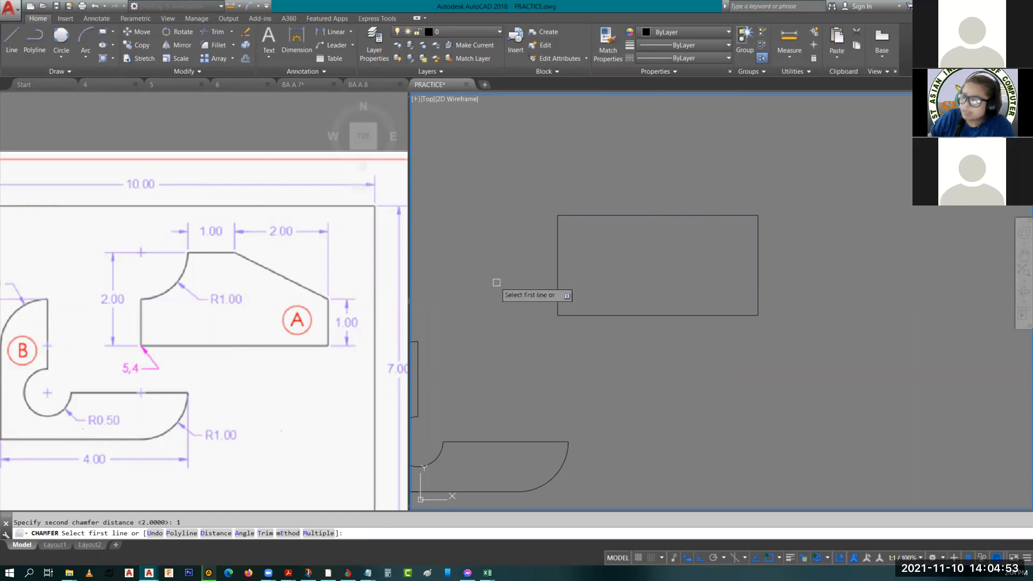
{"action": "left_click", "coordinate": [708, 212]}
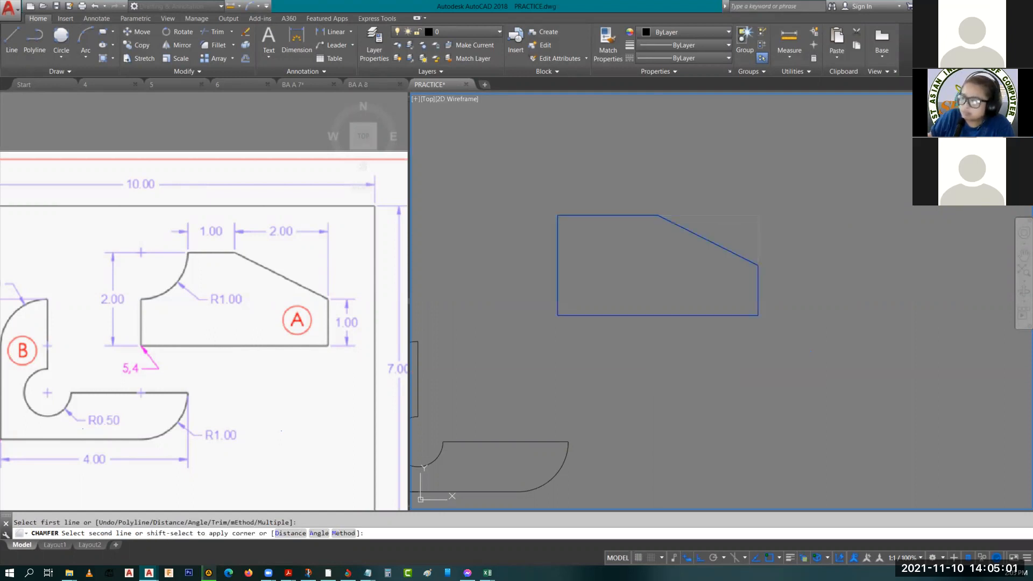
{"action": "left_click", "coordinate": [758, 285]}
- Draw a circle of radius 1 centred on the upper left corner of figure A
{"action": "middle_click_drag", "start_coordinate": [653, 283], "coordinate": [706, 287]}
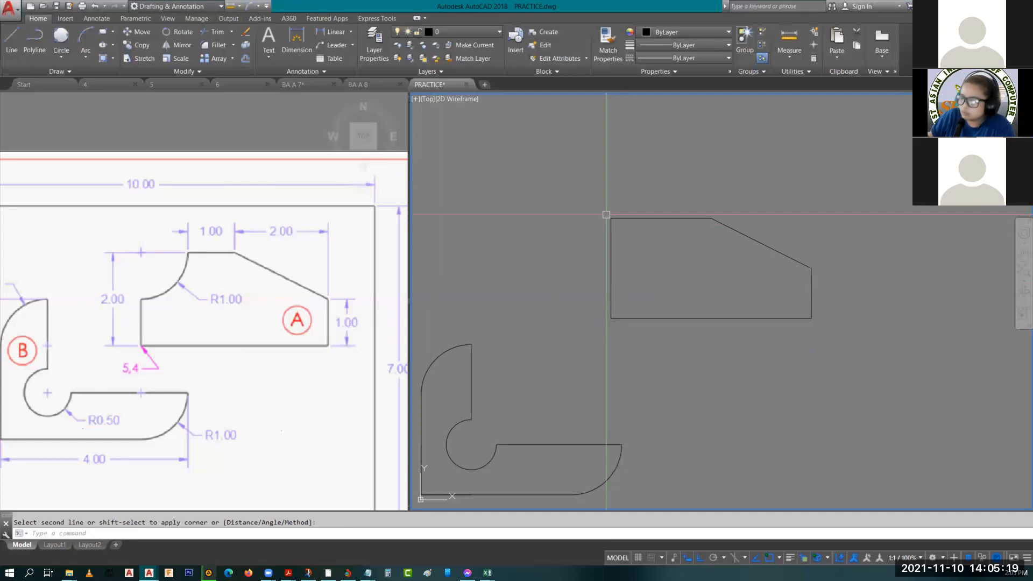
{"action": "type", "text": "c"}
{"action": "key", "text": "Return"}
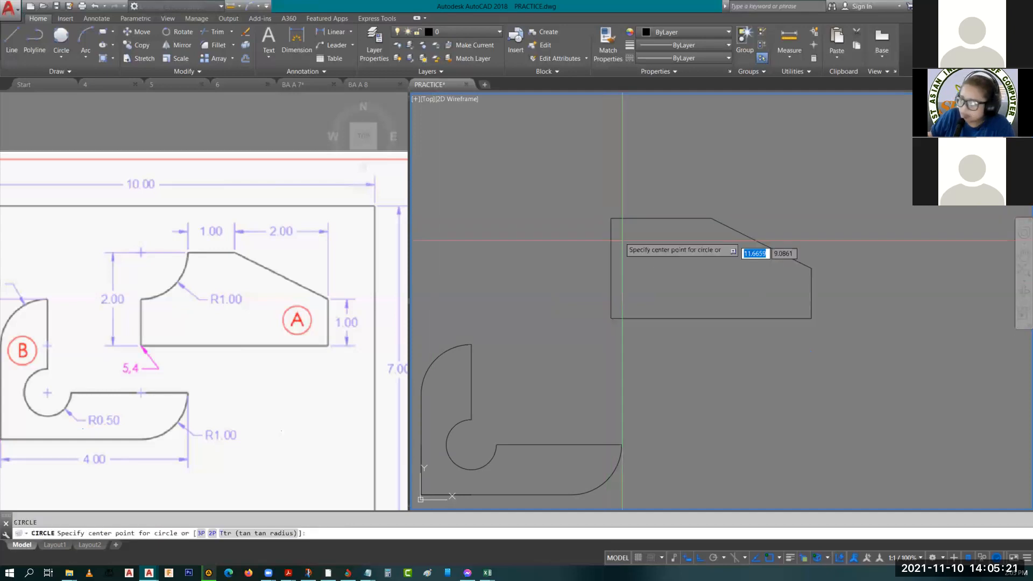
{"action": "left_click", "coordinate": [611, 217]}
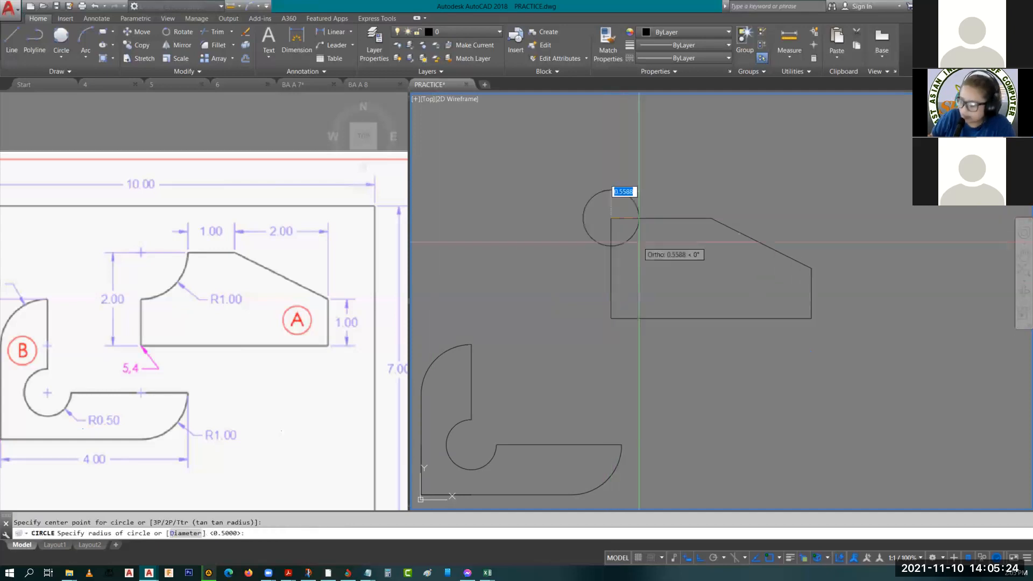
{"action": "type", "text": "1"}
{"action": "key", "text": "Return"}
{"action": "key", "text": "Escape"}
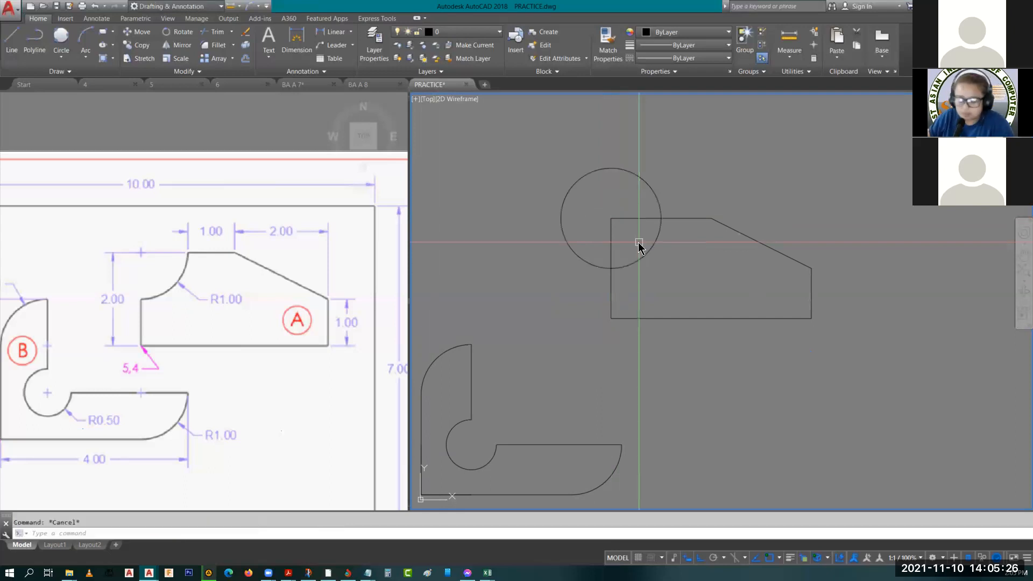
- Trim the circle outside figure A and the corner line segments inside it, leaving the concave quarter arc
{"action": "type", "text": "re"}
{"action": "key", "text": "Return"}
{"action": "key", "text": "Return"}
{"action": "left_click", "coordinate": [685, 206]}
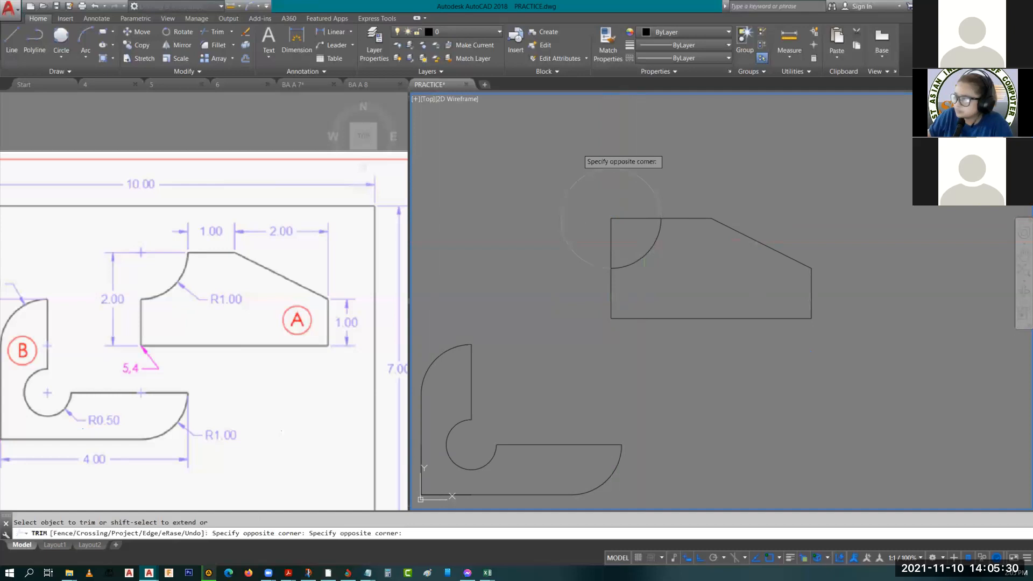
{"action": "left_click", "coordinate": [577, 150]}
{"action": "left_click", "coordinate": [628, 235]}
{"action": "left_click", "coordinate": [576, 198]}
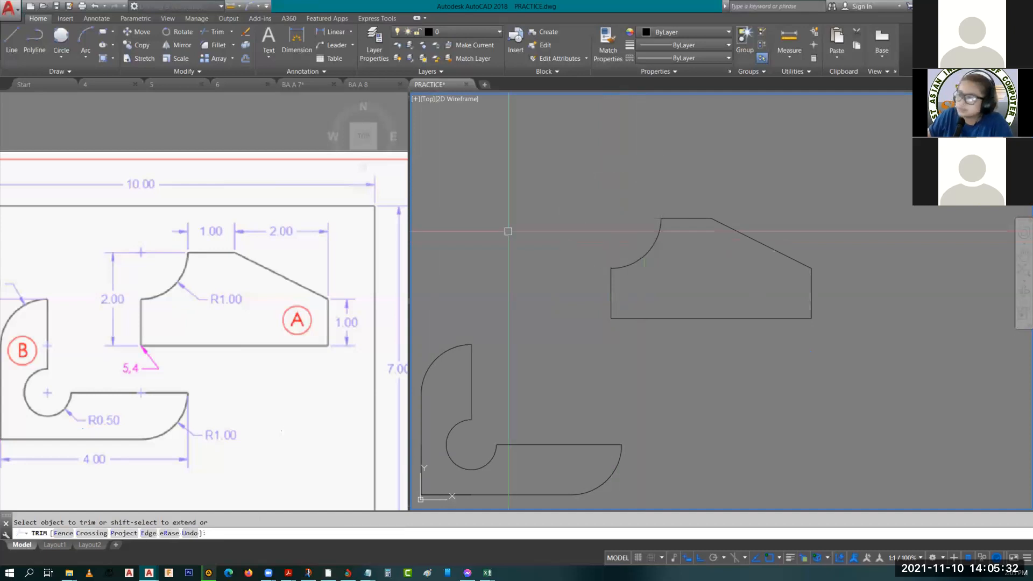
{"action": "key", "text": "Escape"}
{"action": "key", "text": "Escape"}
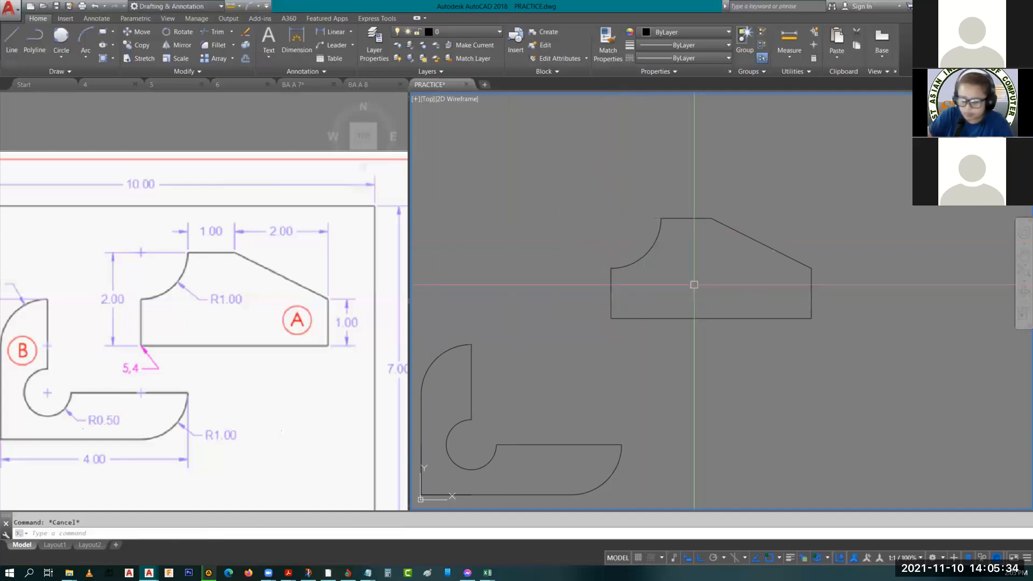
- Hatch the interiors of figures A and B with the ANSI31 pattern
{"action": "type", "text": "h"}
{"action": "key", "text": "Return"}
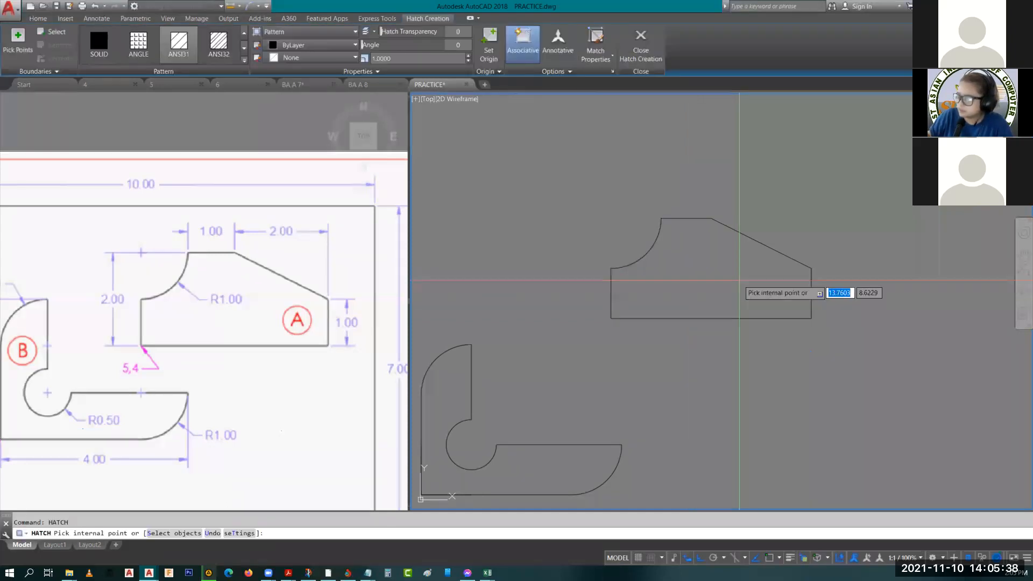
{"action": "left_click", "coordinate": [742, 280]}
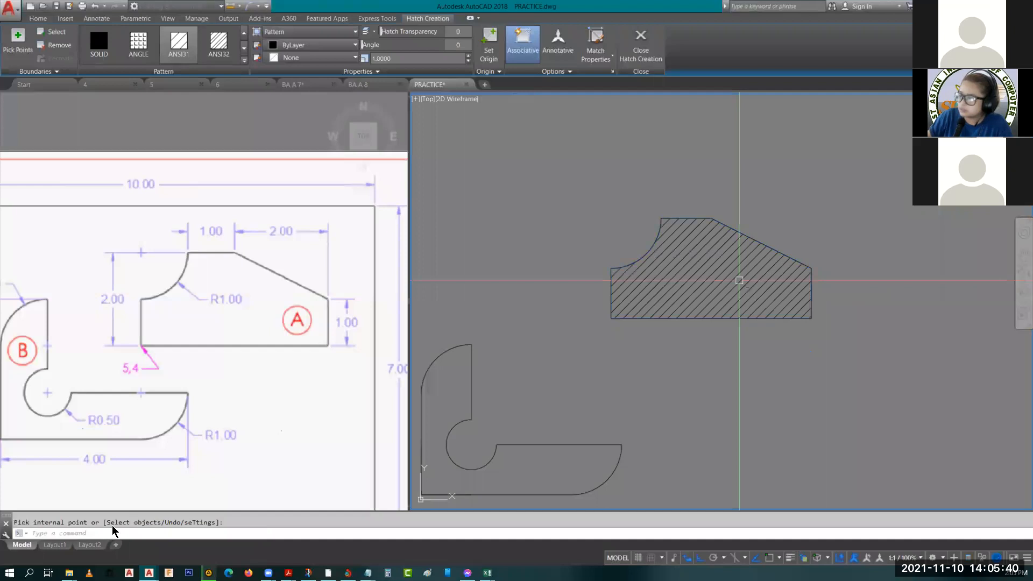
{"action": "left_click", "coordinate": [437, 406]}
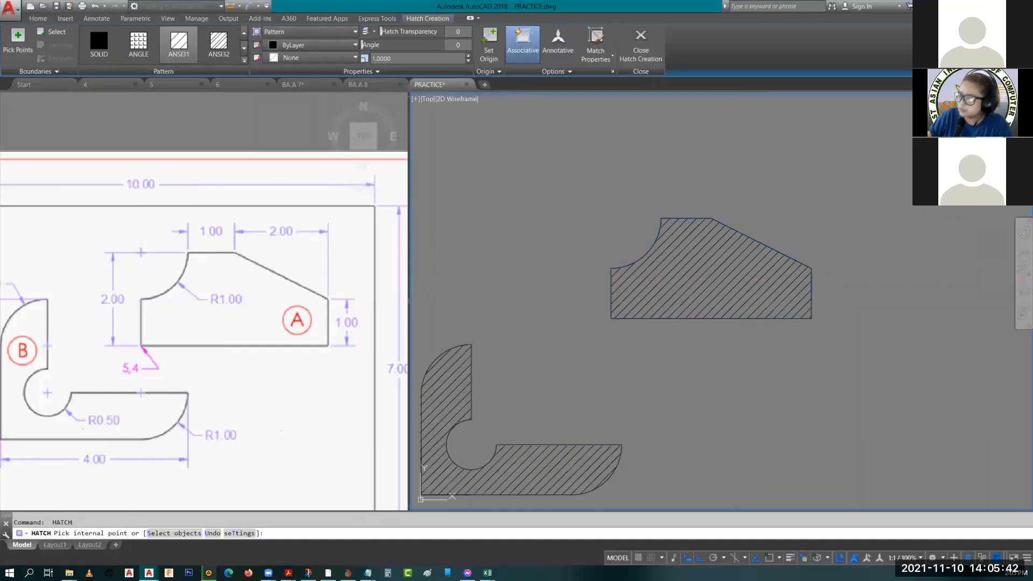
{"action": "key", "text": "Return"}
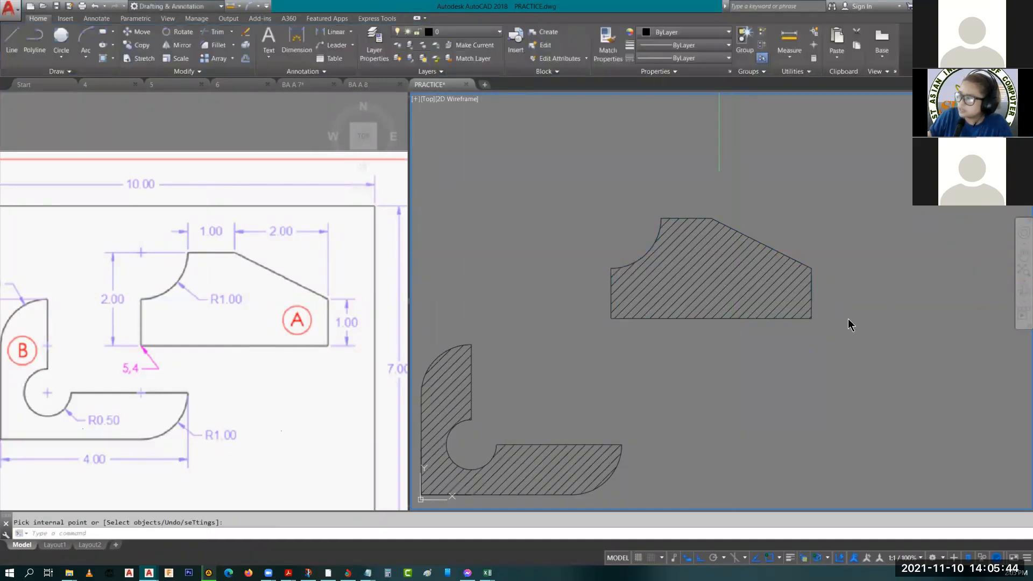
- Check the area property of the hatch in figure A and of the hatch in figure B
{"action": "left_click", "coordinate": [720, 263]}
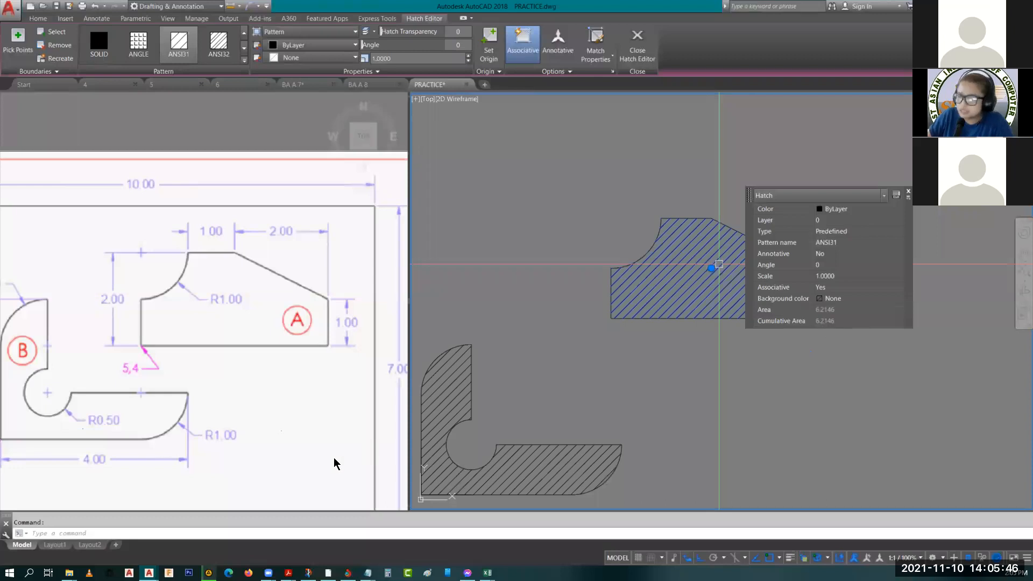
{"action": "key", "text": "Escape"}
{"action": "left_click", "coordinate": [454, 397]}
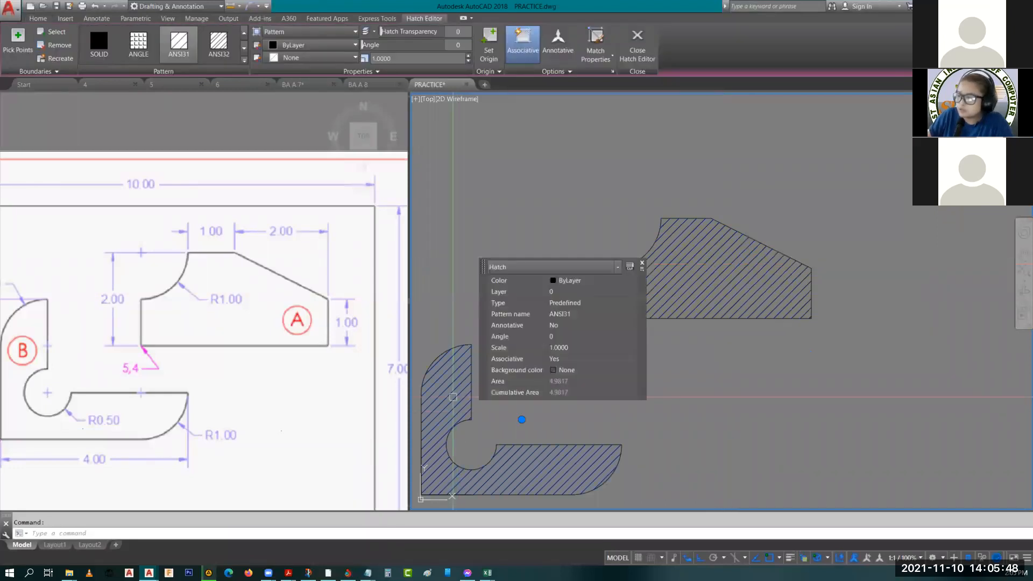
{"action": "key", "text": "Escape"}
{"action": "middle_click_drag", "start_coordinate": [746, 379], "coordinate": [785, 420]}
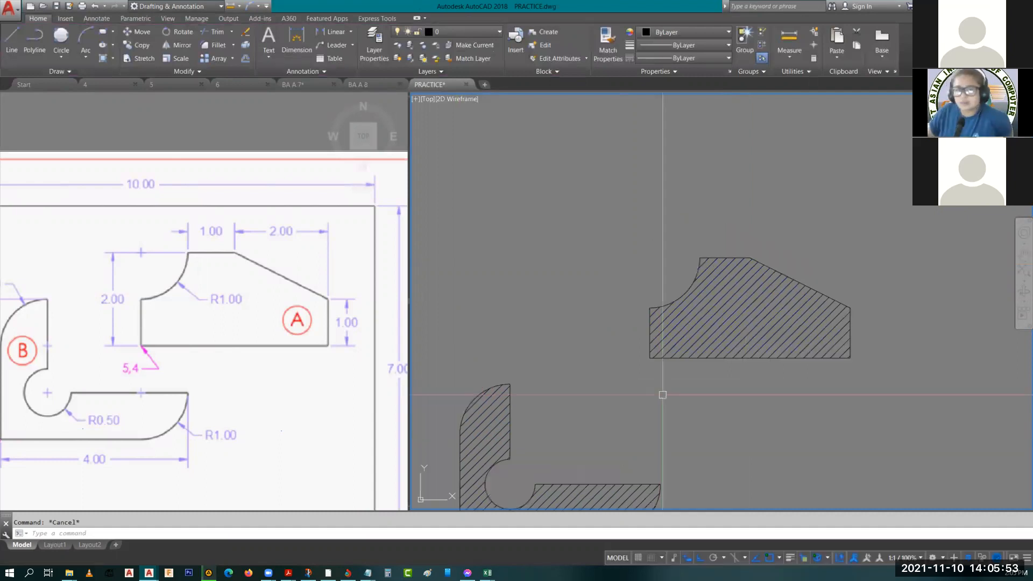
{"action": "left_click", "coordinate": [83, 59]}
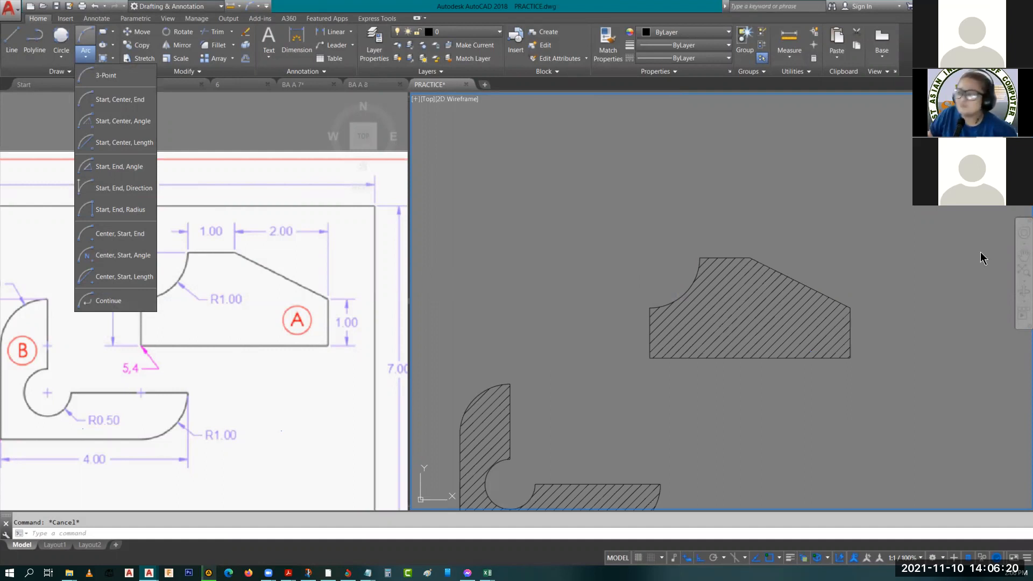
{"action": "left_click", "coordinate": [629, 178]}
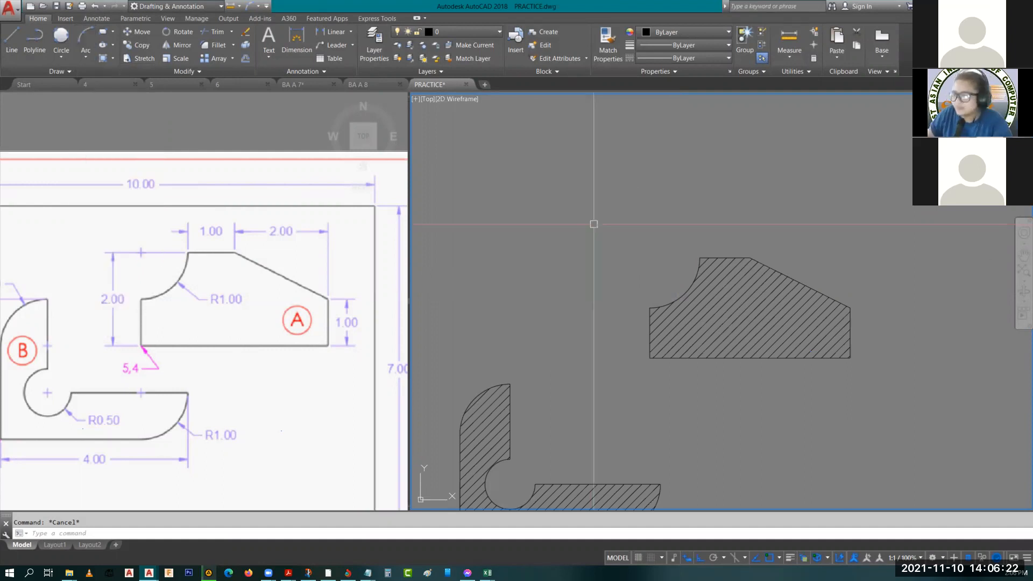
- Move both hatched figures, with ortho off, to the empty space above the group of previously finished drawings
{"action": "scroll", "coordinate": [594, 224], "scroll_direction": "down", "scroll_amount": 2}
{"action": "left_click", "coordinate": [466, 194]}
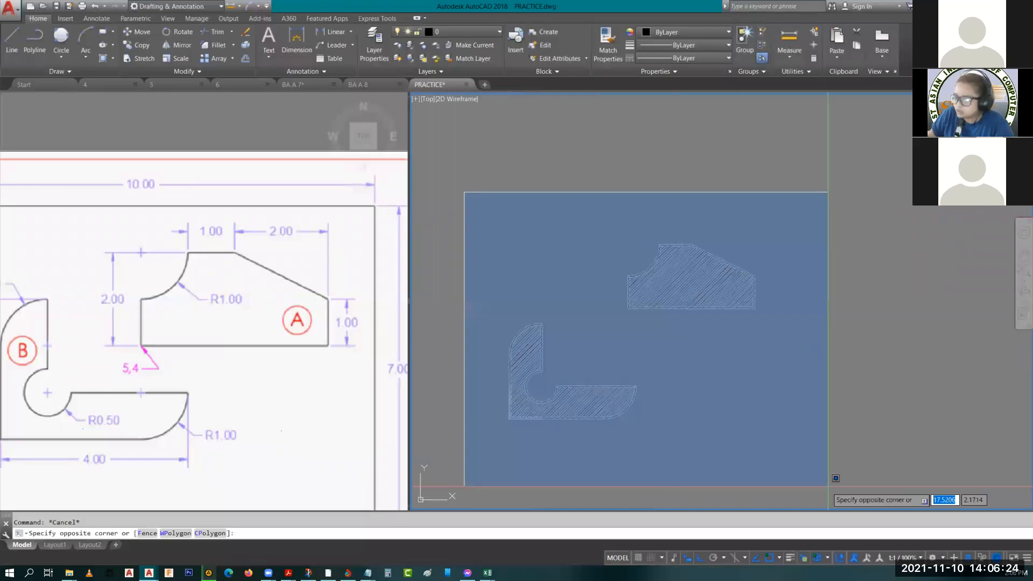
{"action": "left_click", "coordinate": [826, 489]}
{"action": "type", "text": "m"}
{"action": "key", "text": "space"}
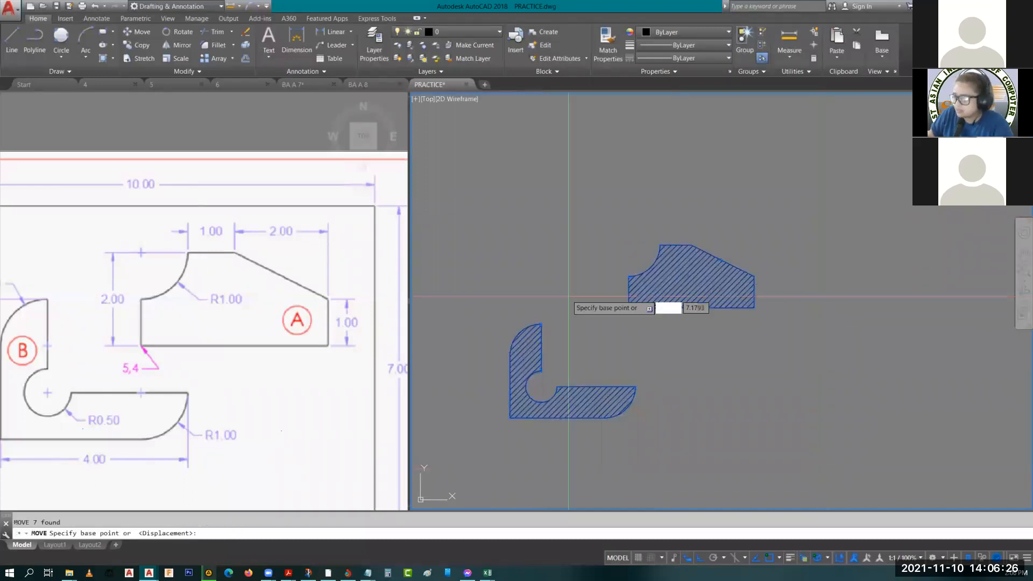
{"action": "left_click", "coordinate": [568, 296]}
{"action": "scroll", "coordinate": [564, 294], "scroll_direction": "down", "scroll_amount": 5}
{"action": "scroll", "coordinate": [688, 350], "scroll_direction": "down", "scroll_amount": 5}
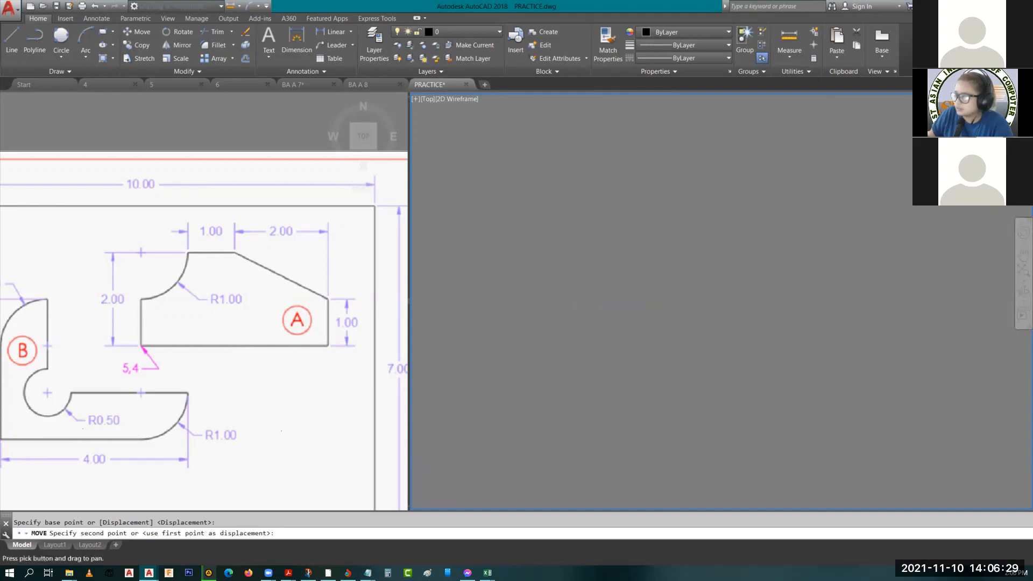
{"action": "left_click", "coordinate": [703, 559]}
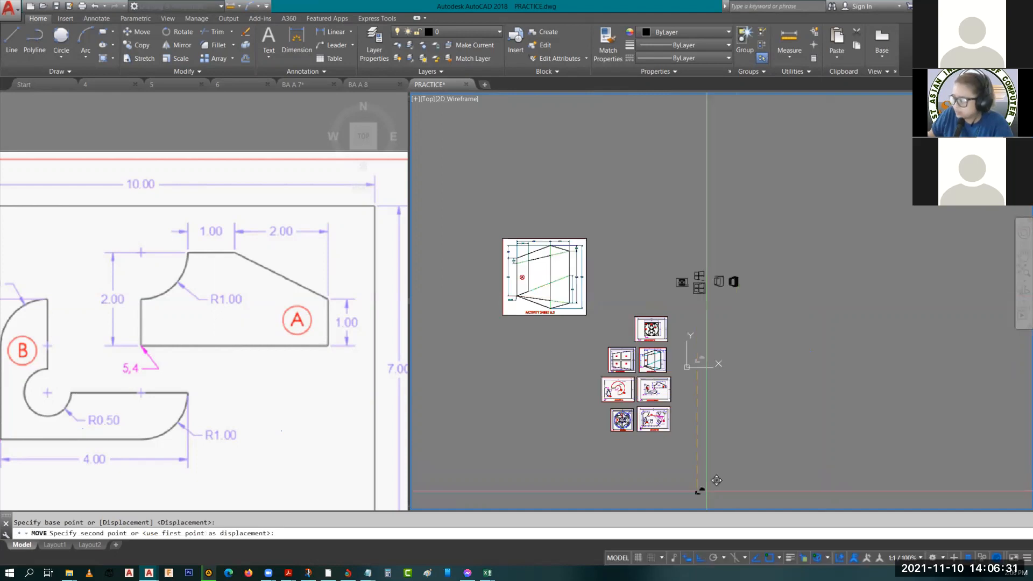
{"action": "left_click", "coordinate": [709, 305]}
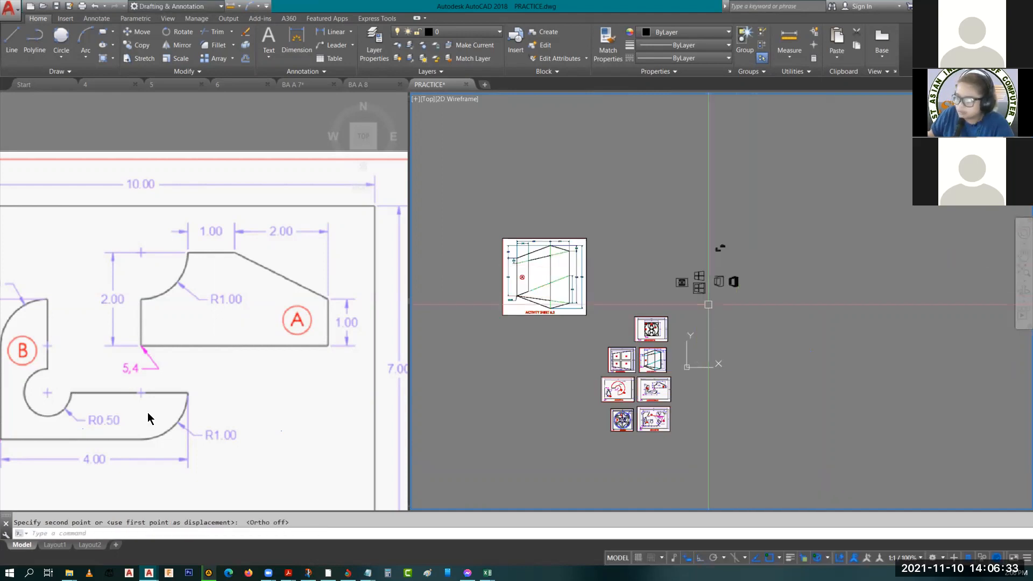
{"action": "key", "text": "Escape"}
- Examine the dimensions, radii, angles and midpoint note of figures A, B and C on Job Sheet 6.3
{"action": "scroll", "coordinate": [219, 362], "scroll_direction": "down", "scroll_amount": 2}
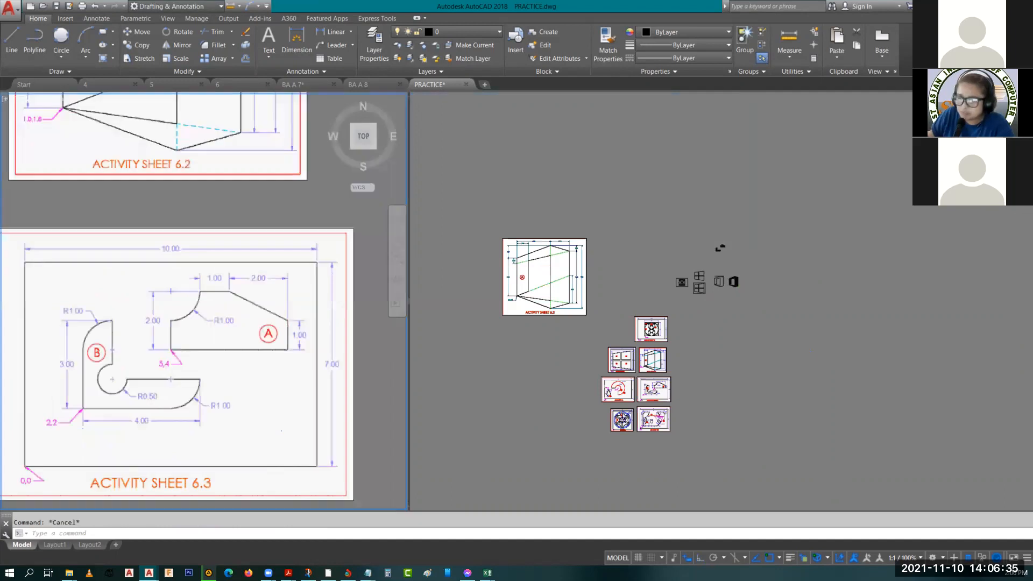
{"action": "scroll", "coordinate": [212, 366], "scroll_direction": "down", "scroll_amount": 1}
{"action": "mouse_move", "coordinate": [82, 453]}
{"action": "middle_mouse_down"}
{"action": "mouse_move", "coordinate": [264, 322]}
{"action": "mouse_move", "coordinate": [238, 409]}
{"action": "mouse_move", "coordinate": [151, 419]}
{"action": "mouse_move", "coordinate": [173, 415]}
{"action": "middle_mouse_up"}
{"action": "middle_click_drag", "start_coordinate": [280, 422], "coordinate": [236, 413]}
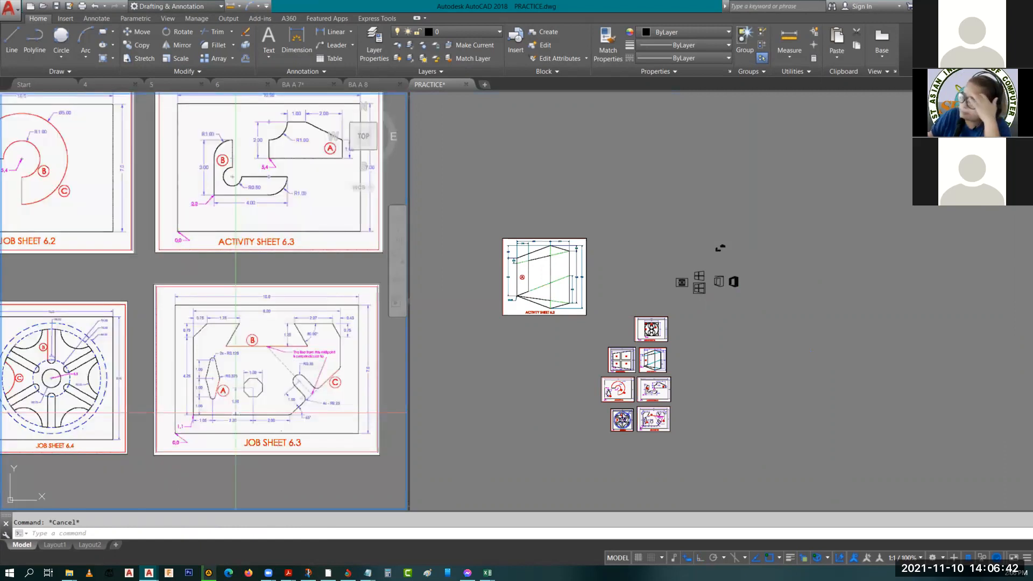
{"action": "scroll", "coordinate": [303, 391], "scroll_direction": "up", "scroll_amount": 5}
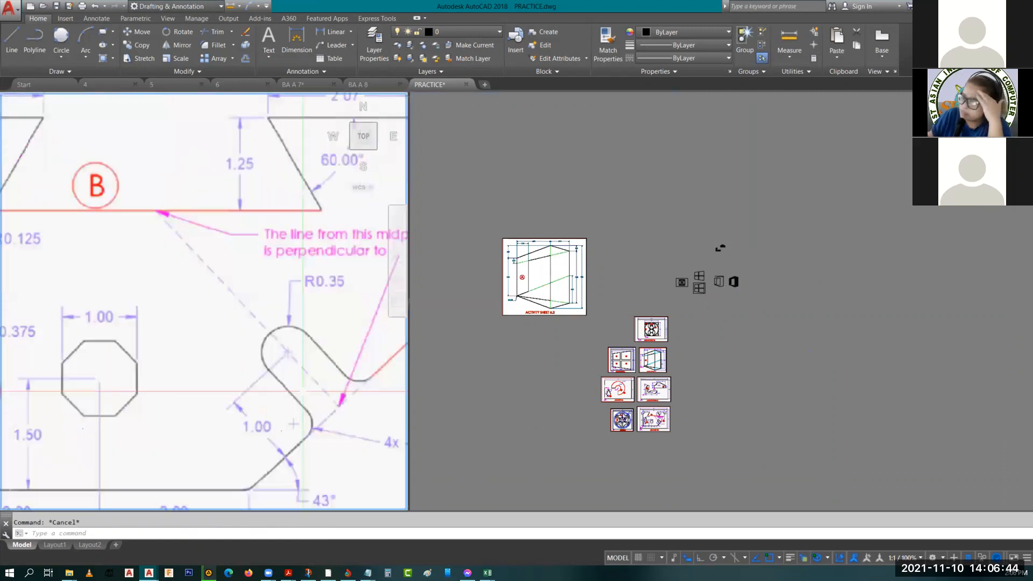
{"action": "scroll", "coordinate": [203, 399], "scroll_direction": "down", "scroll_amount": 1}
{"action": "middle_click_drag", "start_coordinate": [203, 398], "coordinate": [225, 410]}
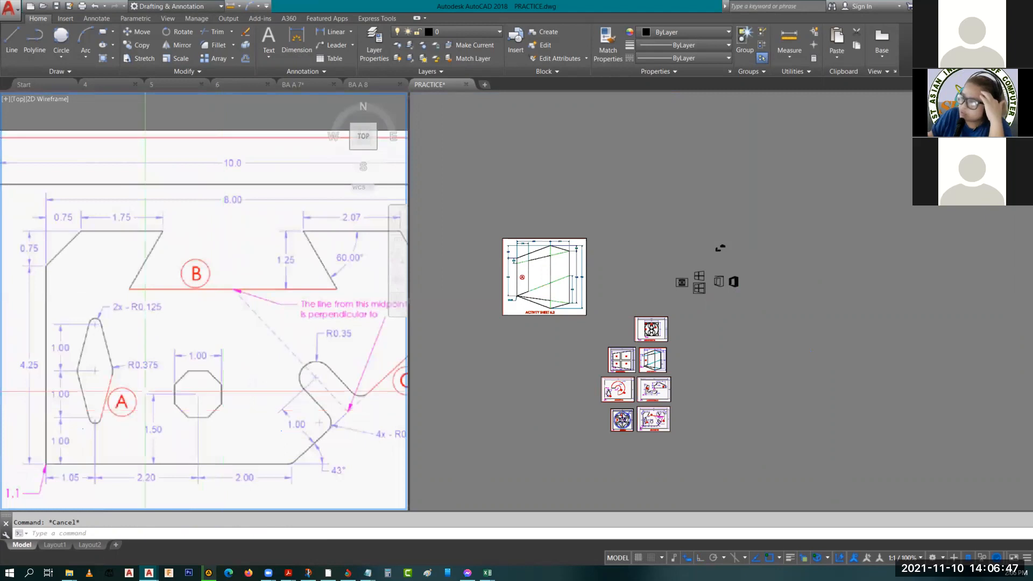
{"action": "scroll", "coordinate": [157, 338], "scroll_direction": "down", "scroll_amount": 4}
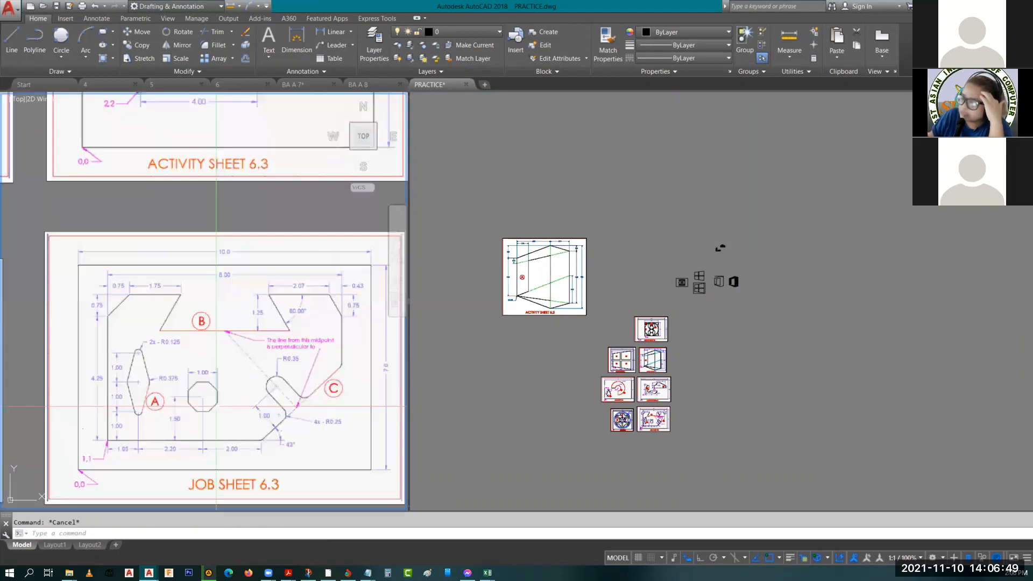
{"action": "scroll", "coordinate": [164, 386], "scroll_direction": "up", "scroll_amount": 5}
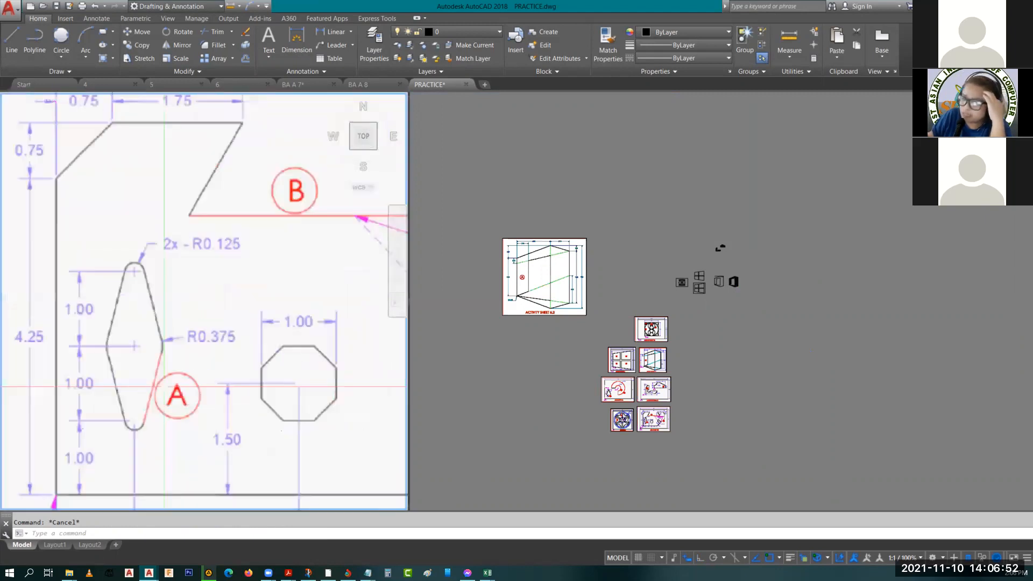
{"action": "scroll", "coordinate": [237, 390], "scroll_direction": "down", "scroll_amount": 2}
{"action": "middle_click_drag", "start_coordinate": [293, 399], "coordinate": [201, 381]}
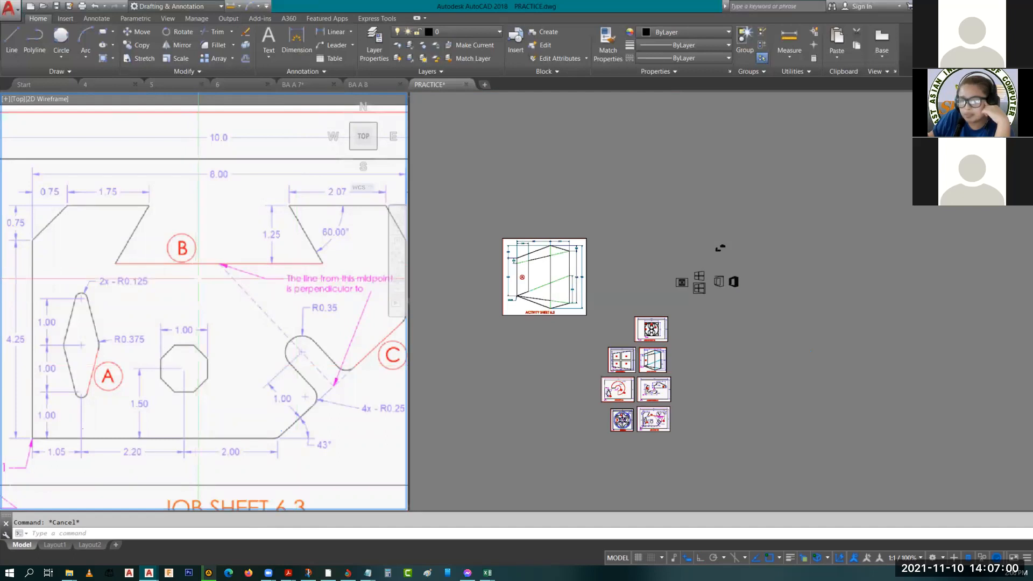
{"action": "middle_click_drag", "start_coordinate": [196, 264], "coordinate": [311, 338]}
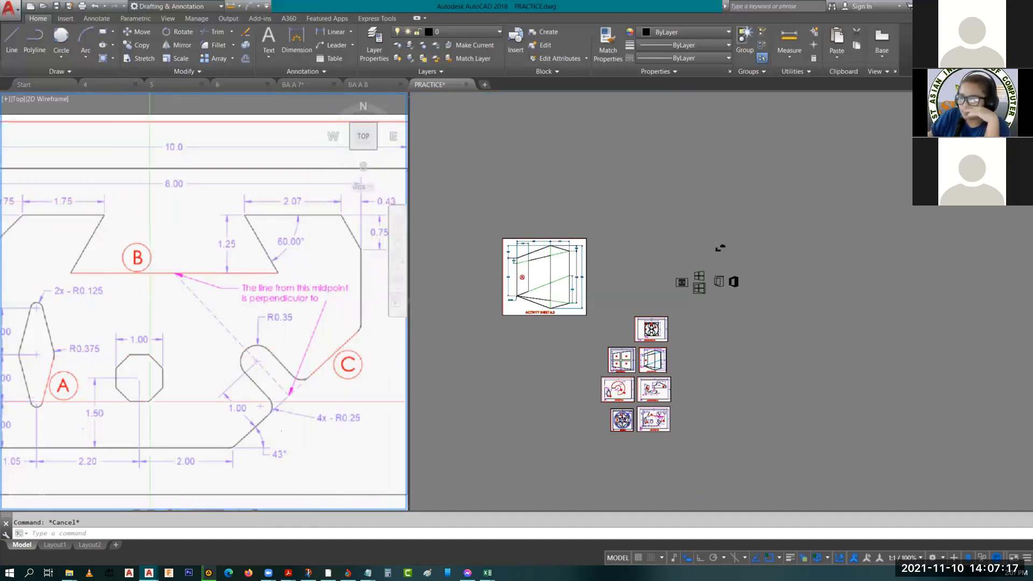
- Examine the overall layout of Job Sheet 6.3 and the dimensions along its outline, slot and octagon
{"action": "scroll", "coordinate": [150, 401], "scroll_direction": "down", "scroll_amount": 2}
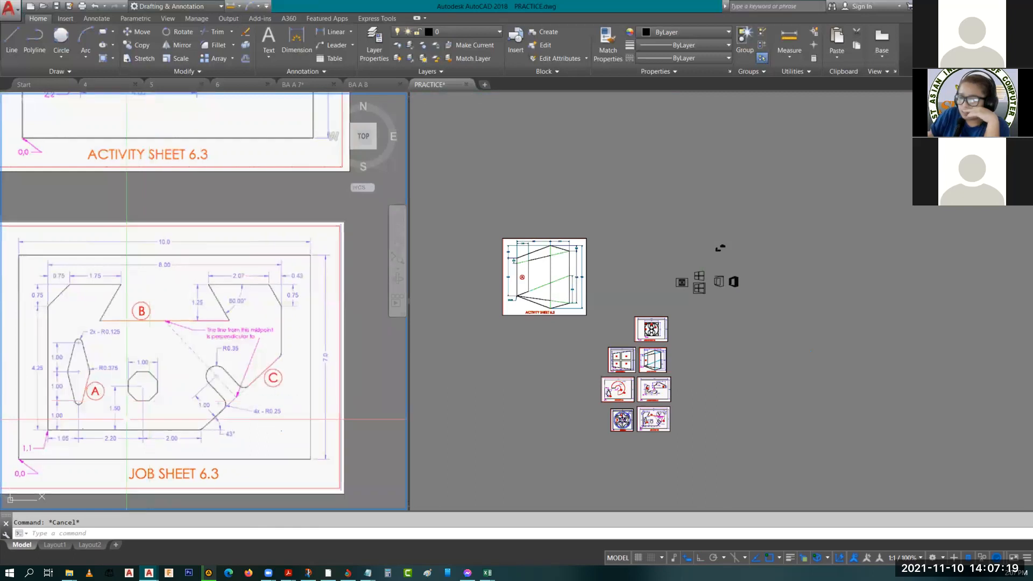
{"action": "scroll", "coordinate": [151, 401], "scroll_direction": "up", "scroll_amount": 4}
{"action": "scroll", "coordinate": [138, 417], "scroll_direction": "down", "scroll_amount": 4}
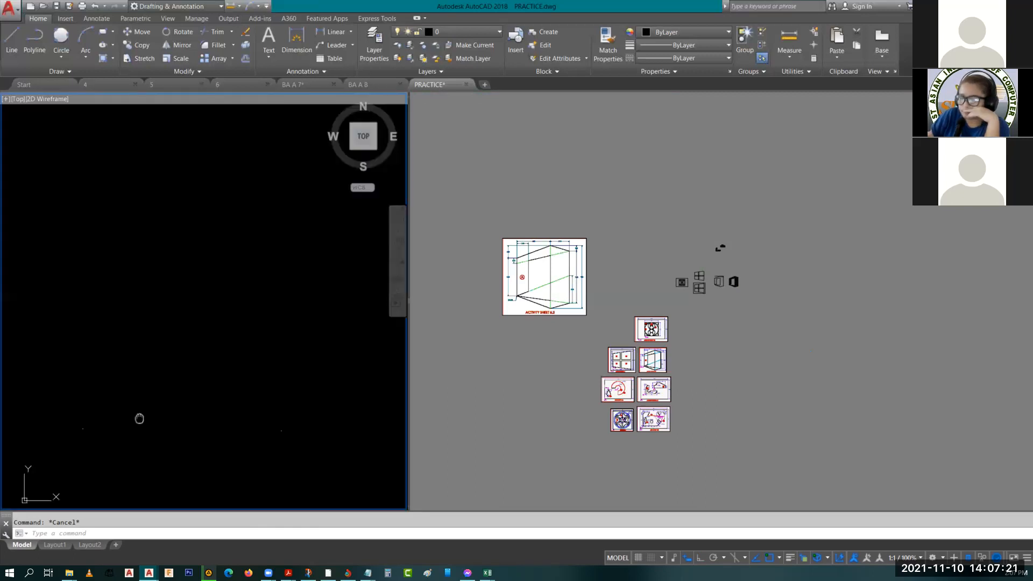
{"action": "middle_click_drag", "start_coordinate": [138, 418], "coordinate": [157, 407]}
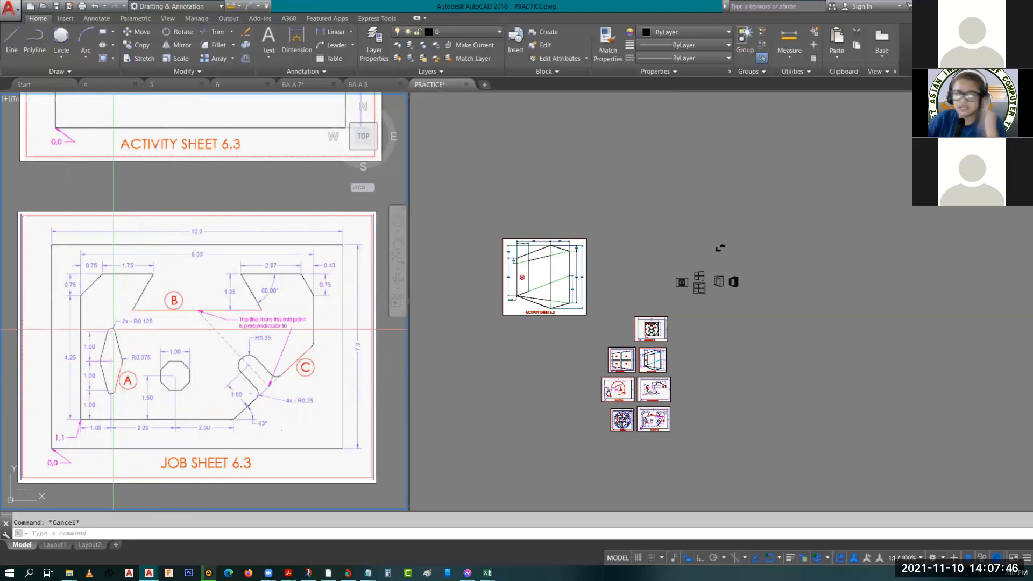
{"action": "scroll", "coordinate": [83, 330], "scroll_direction": "up", "scroll_amount": 2}
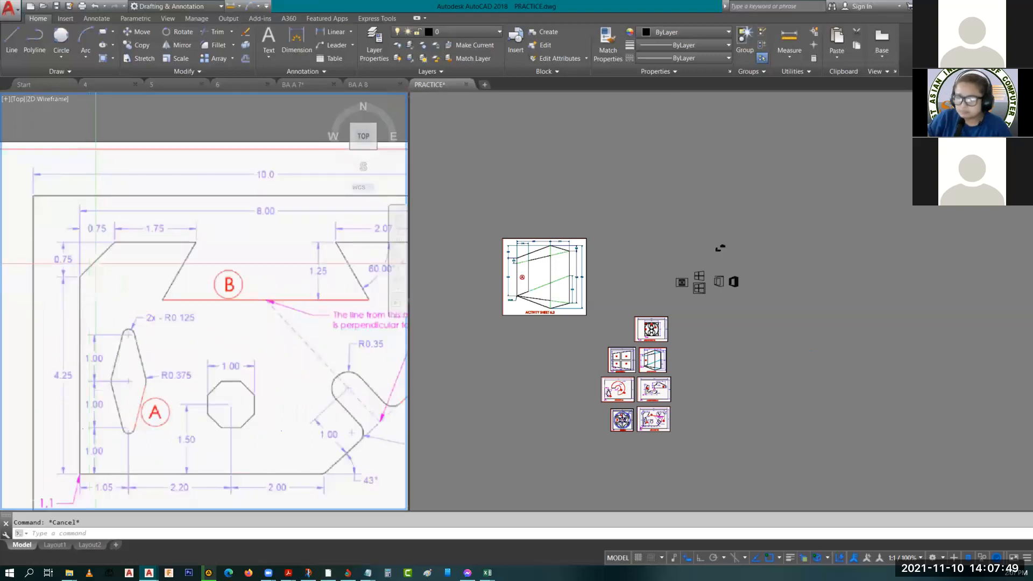
{"action": "middle_click_drag", "start_coordinate": [106, 329], "coordinate": [105, 329]}
{"action": "middle_click_drag", "start_coordinate": [233, 372], "coordinate": [256, 299]}
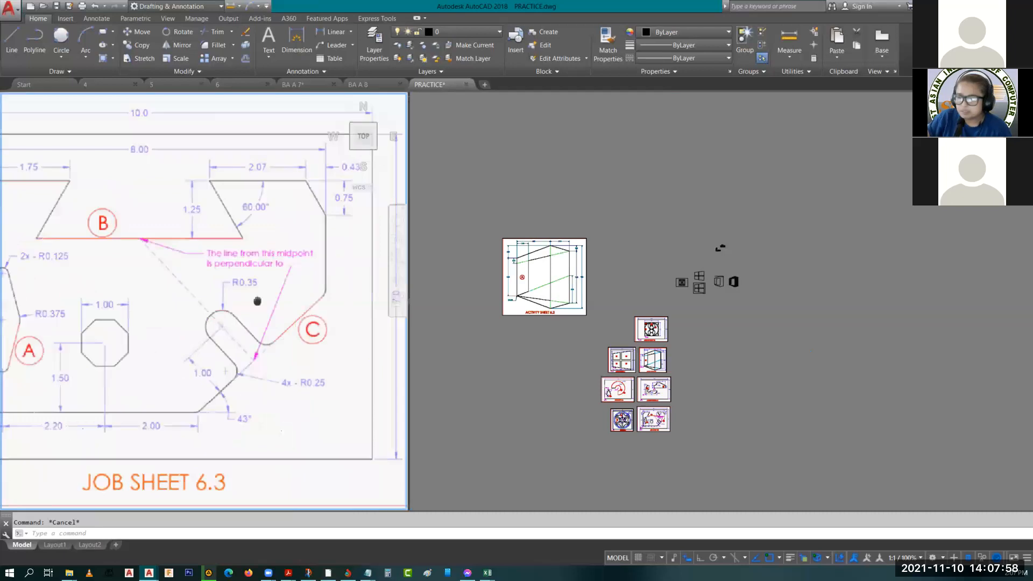
{"action": "middle_click_drag", "start_coordinate": [178, 364], "coordinate": [256, 360]}
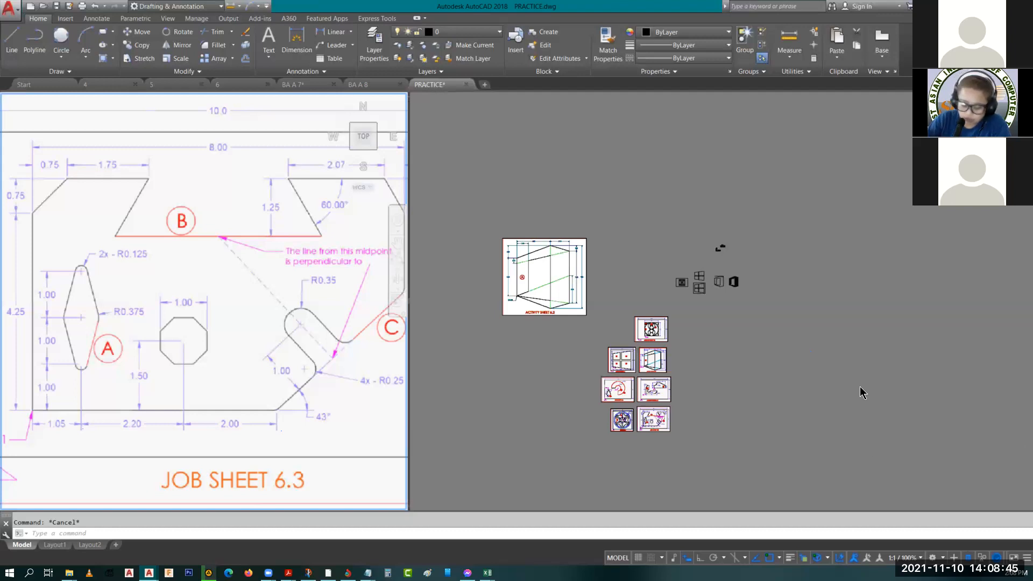
- Check the current value of the QPMODE system variable without changing it
{"action": "type", "text": "QPmo"}
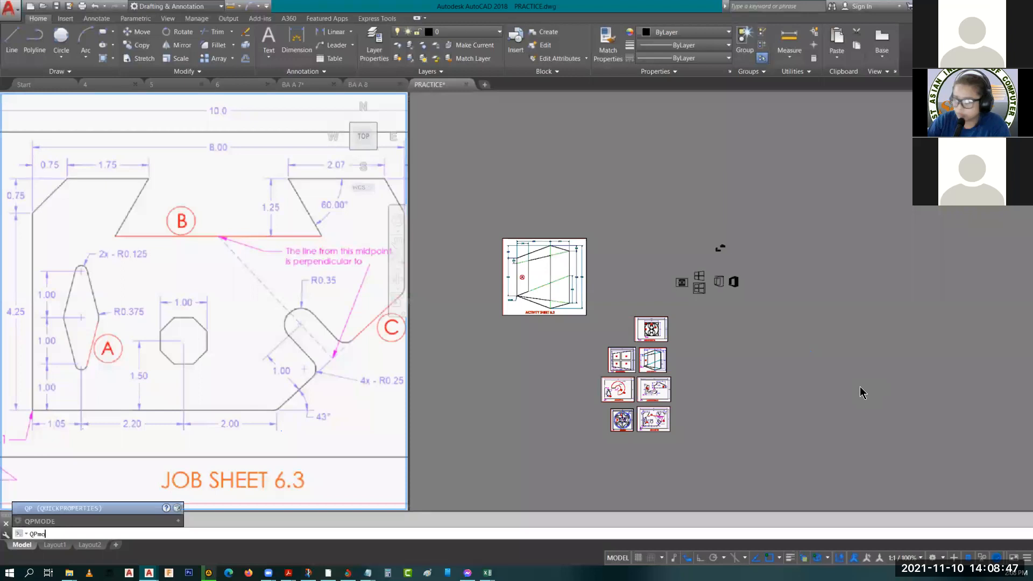
{"action": "key", "text": "Return"}
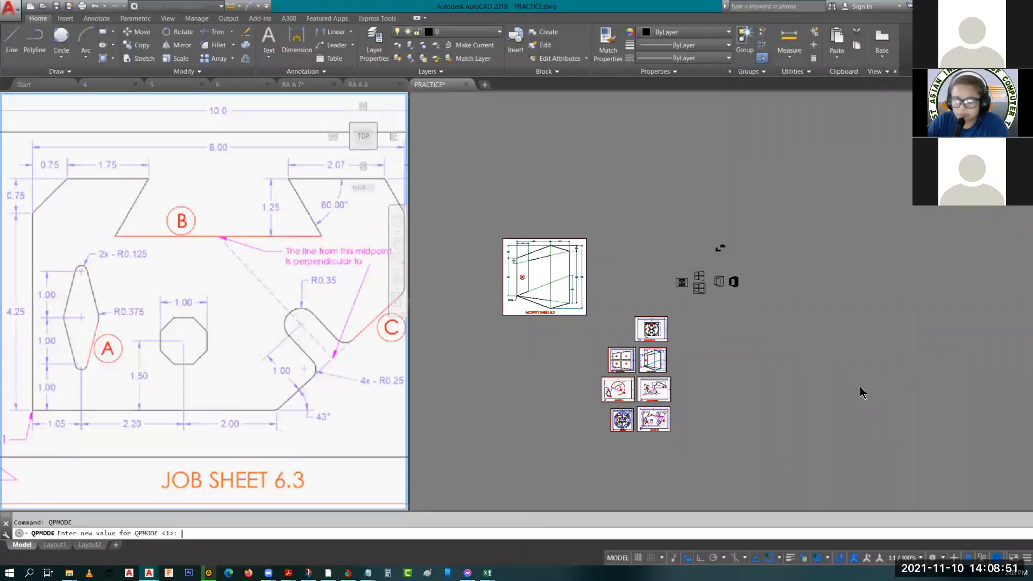
{"action": "left_click", "coordinate": [838, 417]}
{"action": "left_click", "coordinate": [805, 337]}
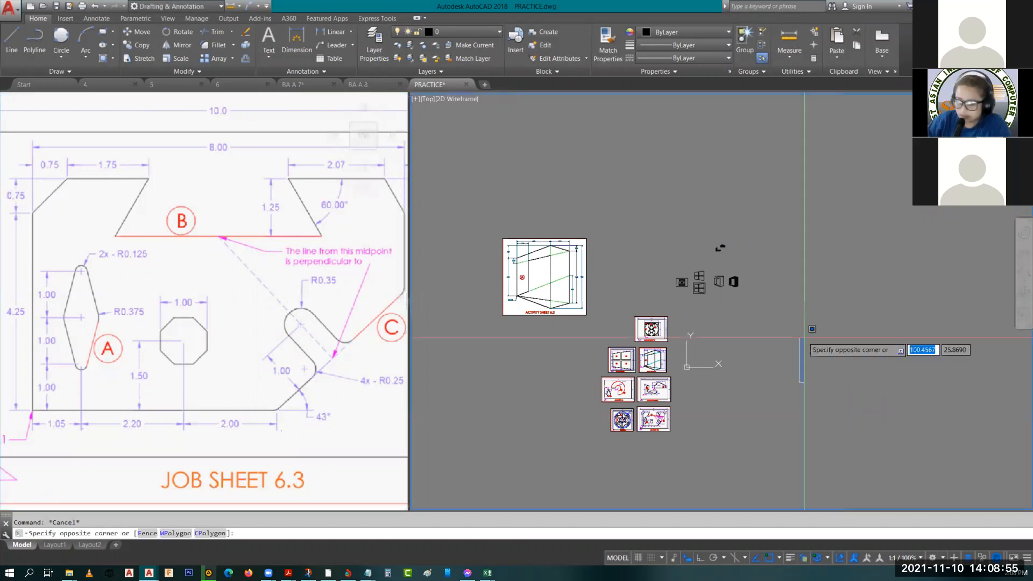
{"action": "key", "text": "Escape"}
- Inspect the quick properties of the hatched six-sided figure, and check that Quick Properties is enabled in the status bar customization list
{"action": "scroll", "coordinate": [738, 277], "scroll_direction": "up", "scroll_amount": 4}
{"action": "scroll", "coordinate": [745, 293], "scroll_direction": "up", "scroll_amount": 4}
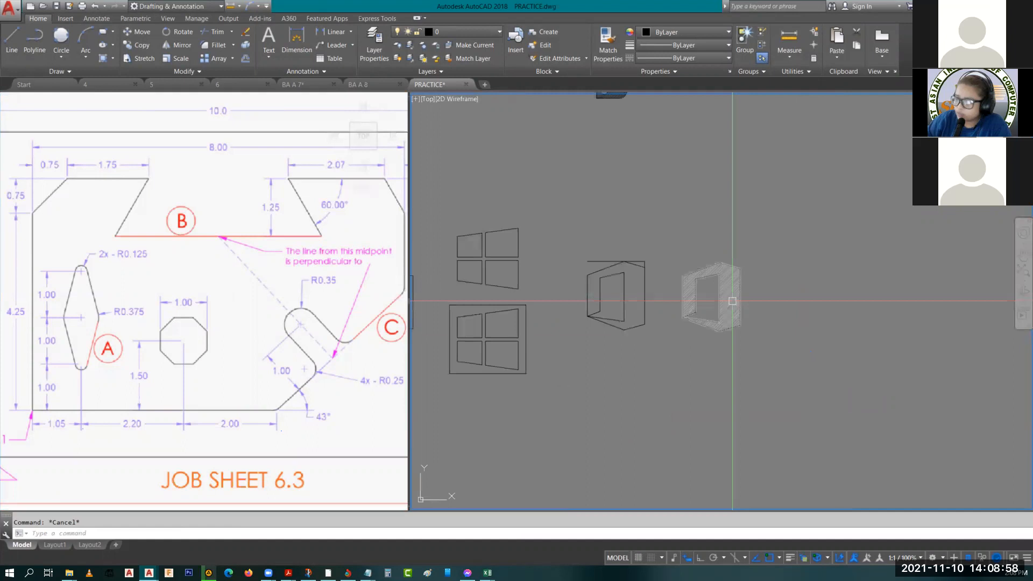
{"action": "left_click", "coordinate": [732, 302]}
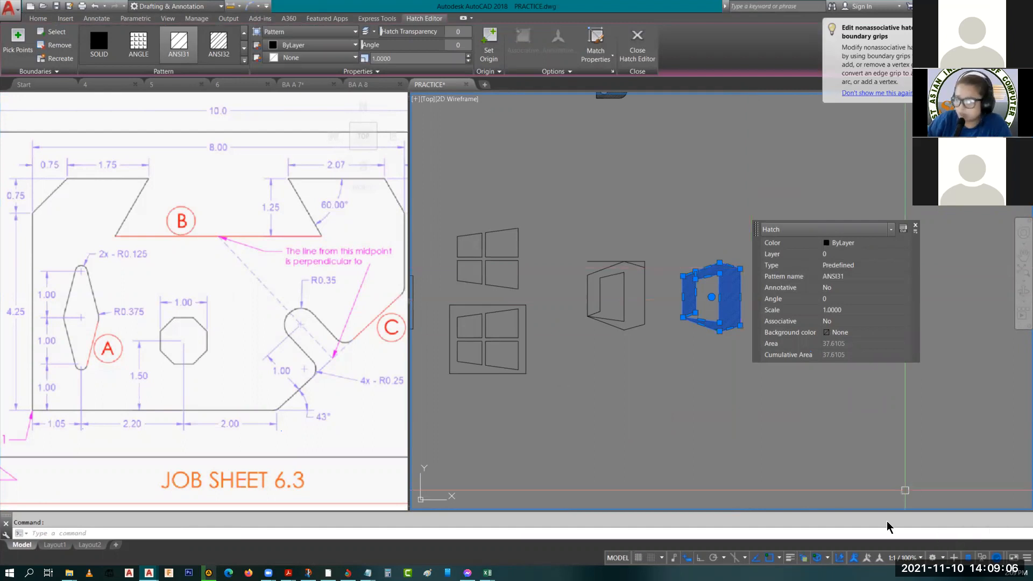
{"action": "key", "text": "Escape"}
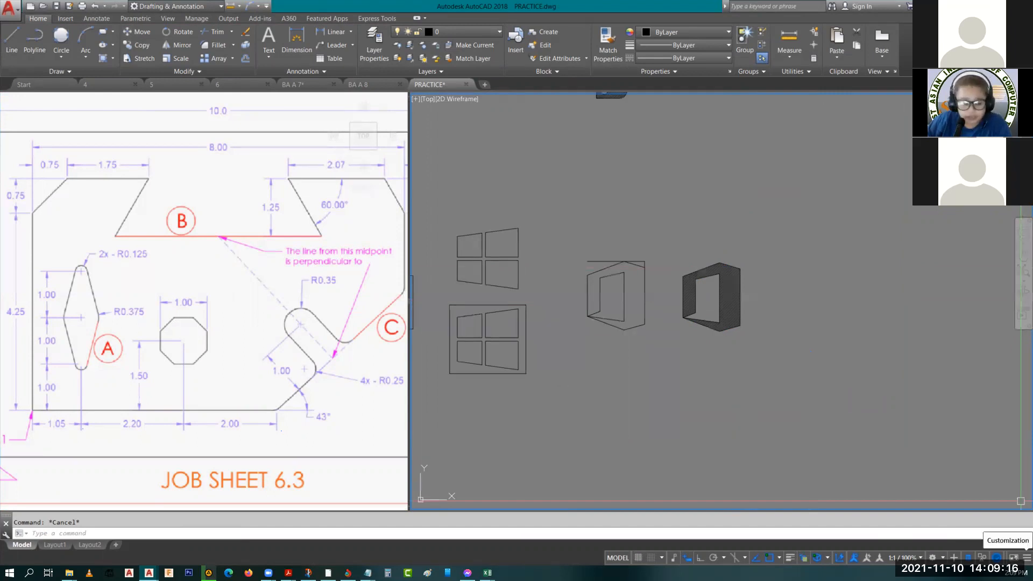
{"action": "left_click", "coordinate": [1025, 559]}
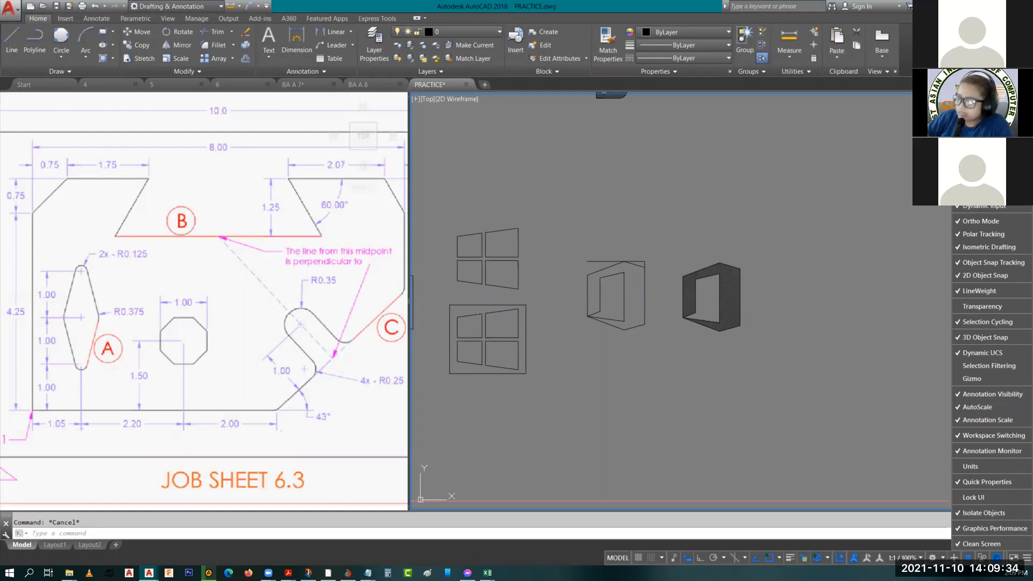
{"action": "left_click", "coordinate": [879, 433]}
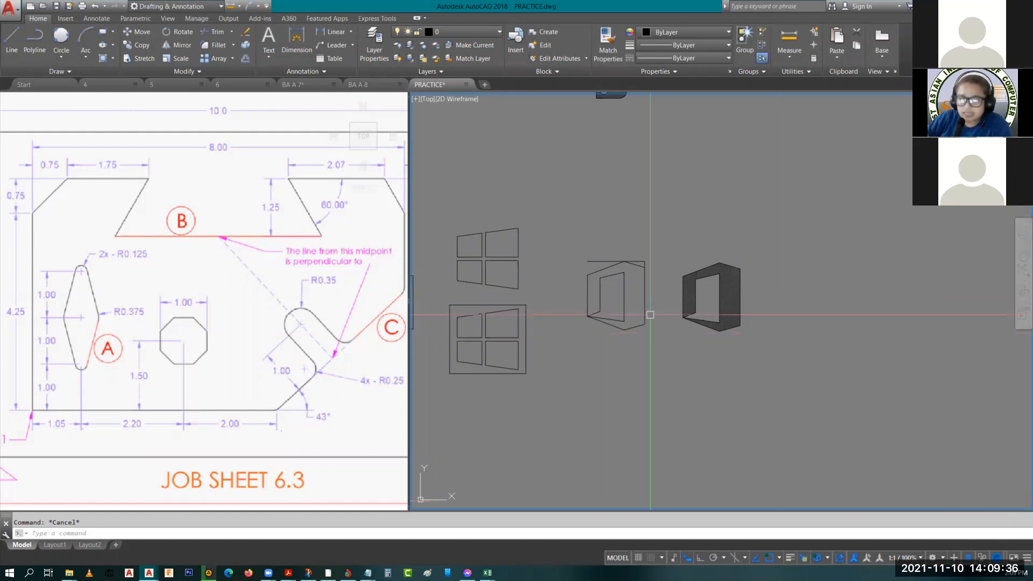
- Review which Quick Properties are enabled for hatch and line objects in the user interface customization, and close it without saving
{"action": "scroll", "coordinate": [650, 315], "scroll_direction": "up", "scroll_amount": 2}
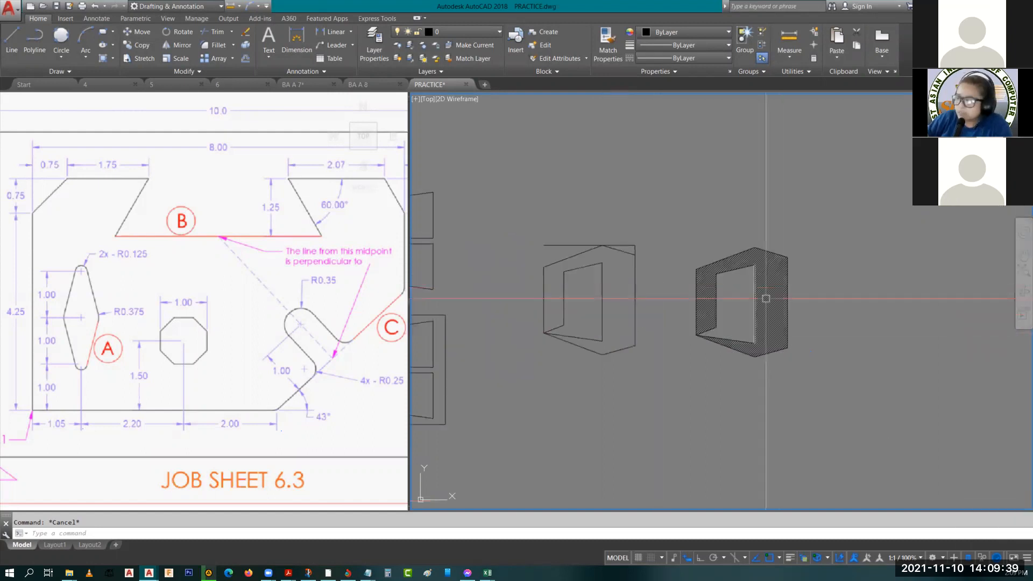
{"action": "left_click", "coordinate": [777, 305]}
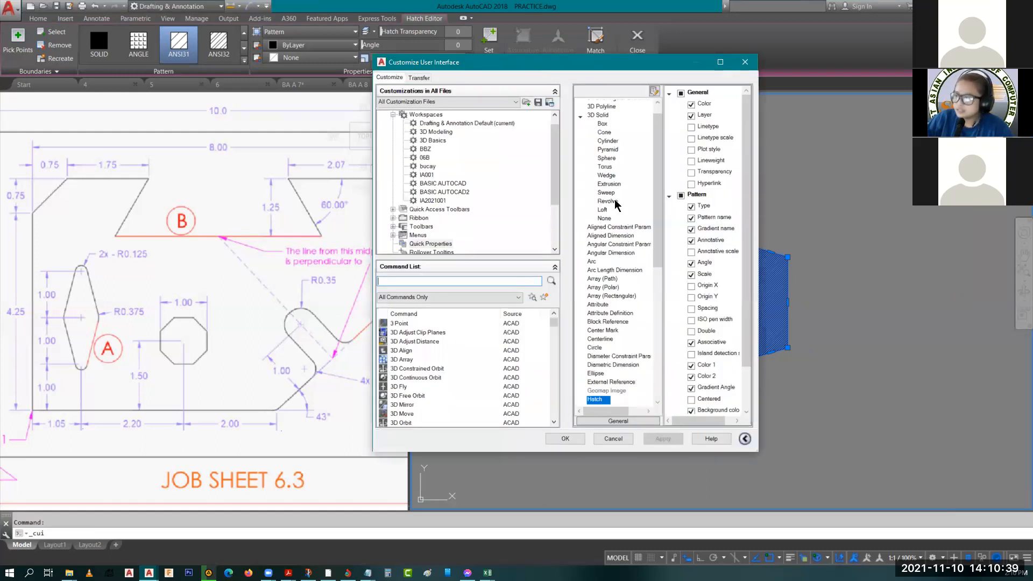
{"action": "left_click_drag", "start_coordinate": [549, 62], "coordinate": [426, 48]}
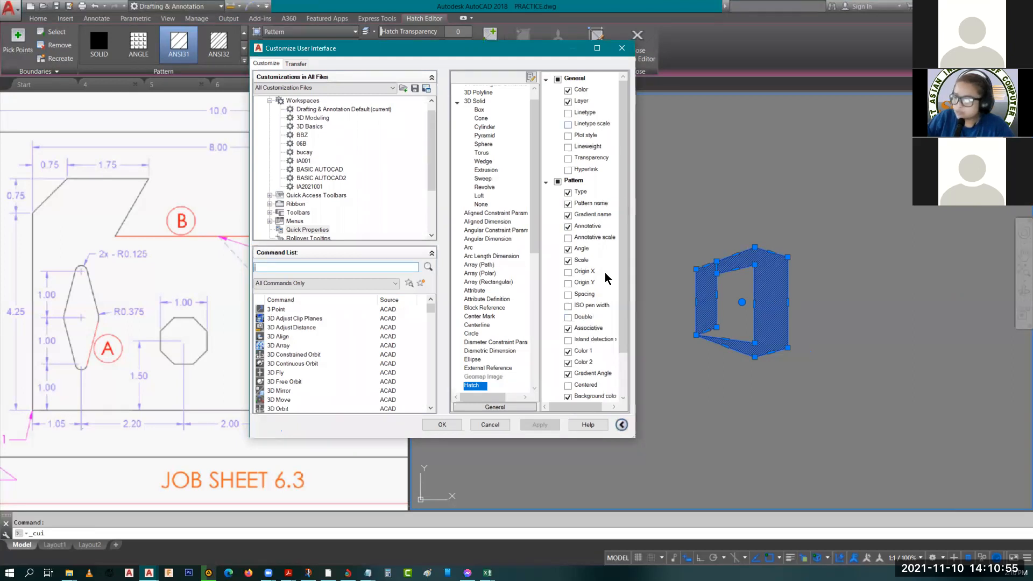
{"action": "scroll", "coordinate": [592, 365], "scroll_direction": "down", "scroll_amount": 2}
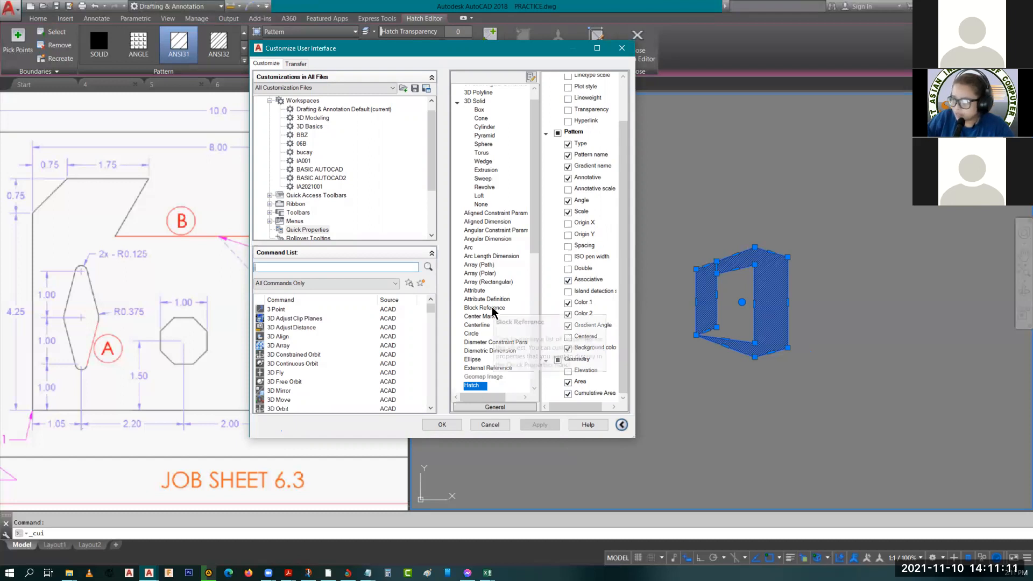
{"action": "scroll", "coordinate": [492, 312], "scroll_direction": "down", "scroll_amount": 6}
{"action": "scroll", "coordinate": [492, 312], "scroll_direction": "down", "scroll_amount": 4}
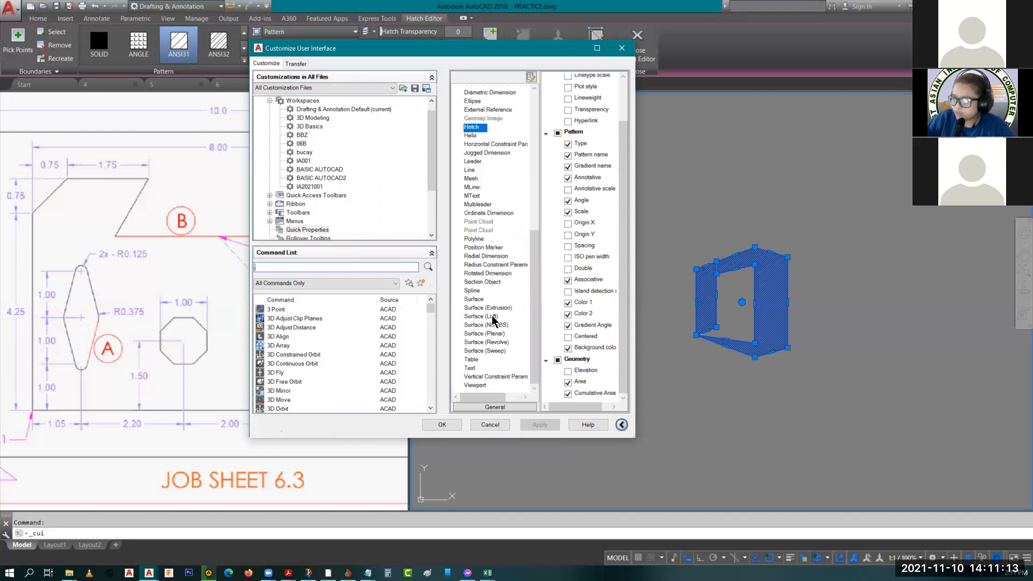
{"action": "left_click", "coordinate": [470, 170]}
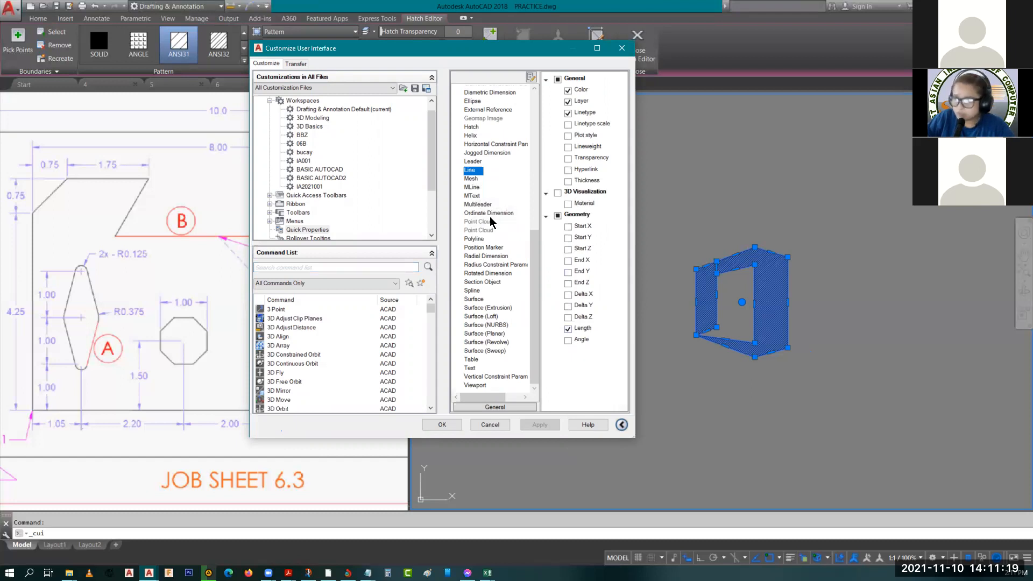
{"action": "scroll", "coordinate": [472, 181], "scroll_direction": "up", "scroll_amount": 2}
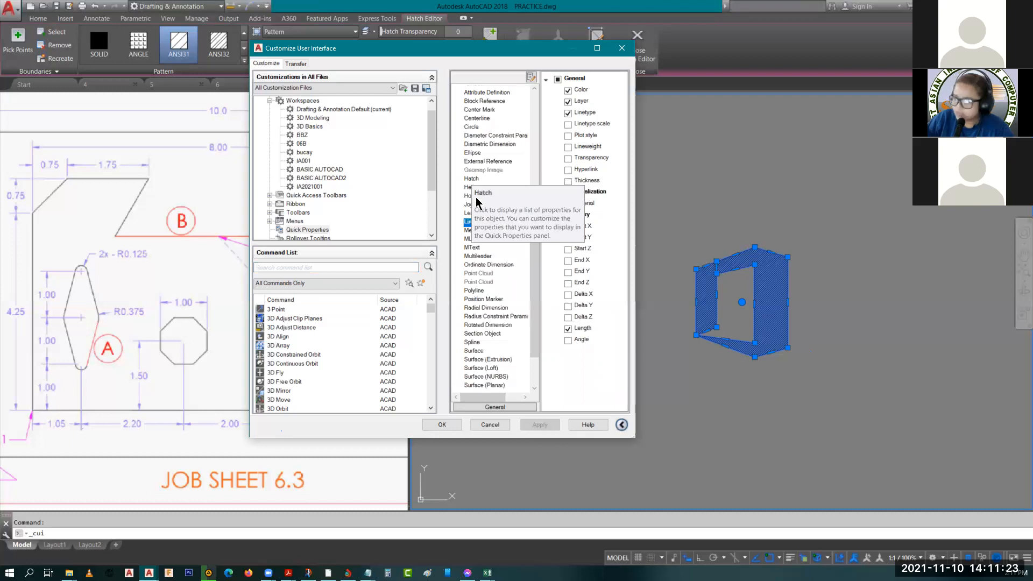
{"action": "left_click", "coordinate": [472, 180]}
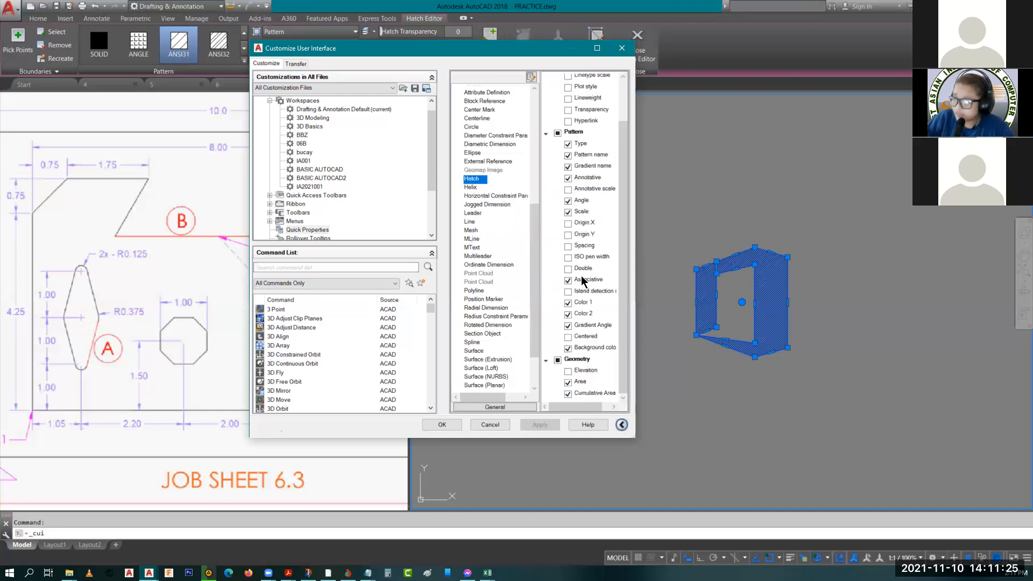
{"action": "left_click", "coordinate": [568, 155]}
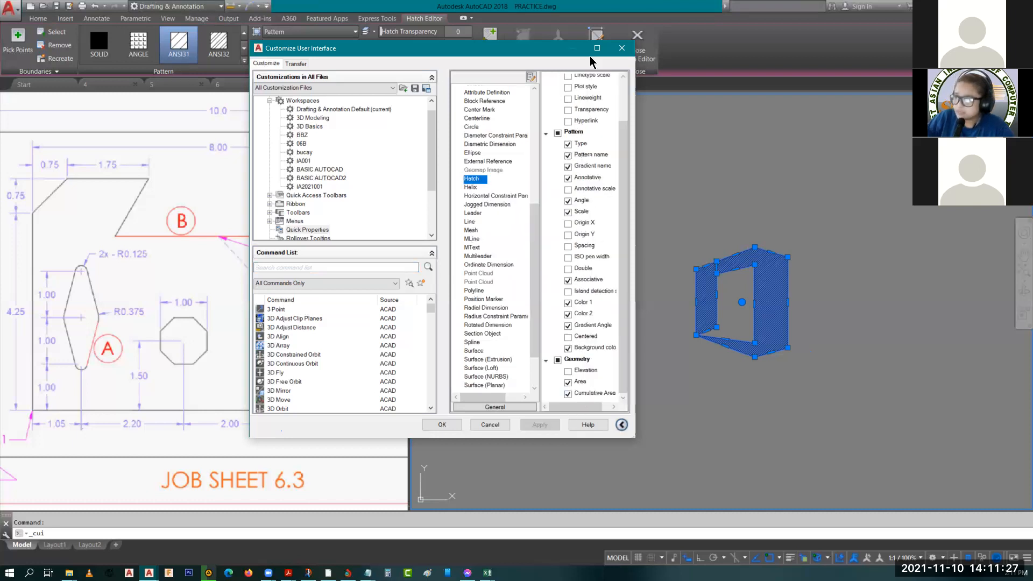
{"action": "scroll", "coordinate": [599, 216], "scroll_direction": "up", "scroll_amount": 2}
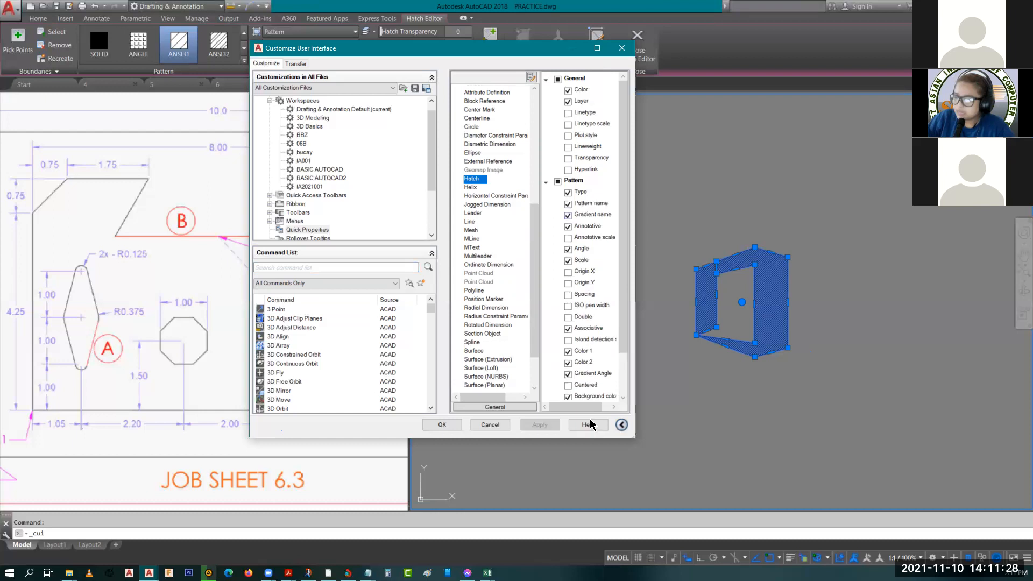
{"action": "left_click", "coordinate": [490, 426]}
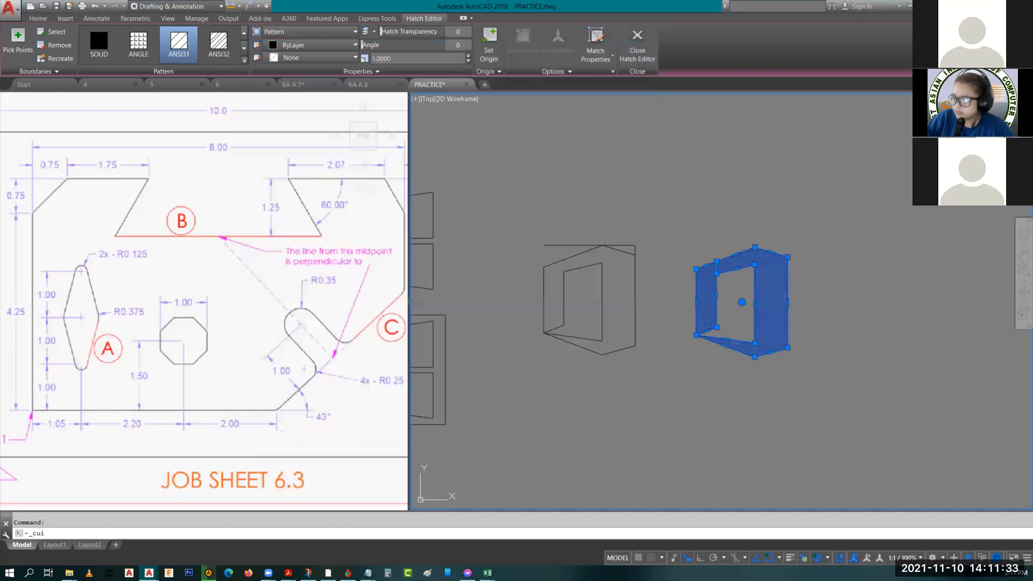
- Try to draw an 8 by 5 rectangle for the Job Sheet 6.3 outline in the empty drawing space
{"action": "scroll", "coordinate": [683, 362], "scroll_direction": "down", "scroll_amount": 6}
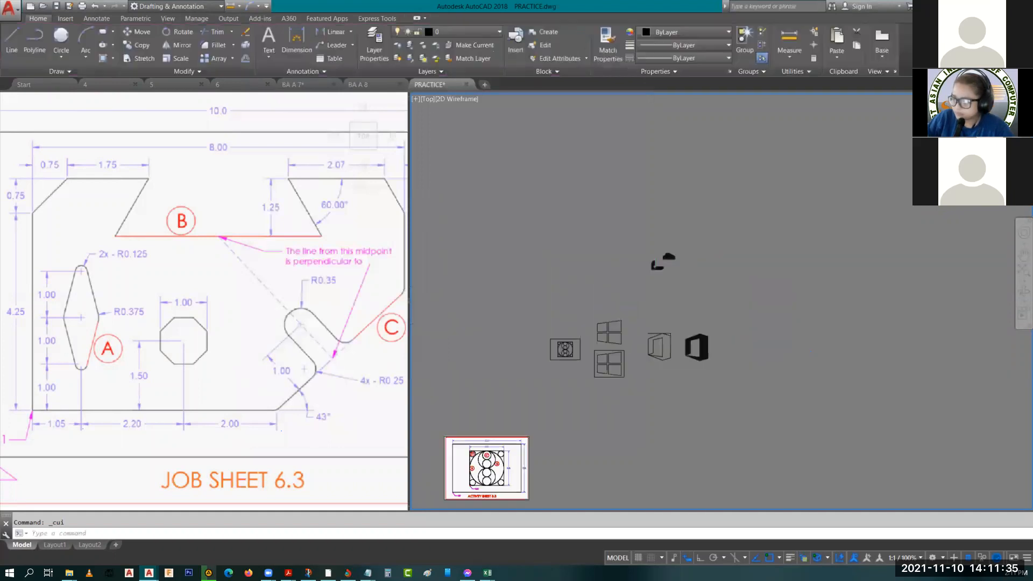
{"action": "middle_click_drag", "start_coordinate": [682, 362], "coordinate": [696, 178]}
{"action": "scroll", "coordinate": [330, 383], "scroll_direction": "up", "scroll_amount": 2}
{"action": "left_click", "coordinate": [331, 382]}
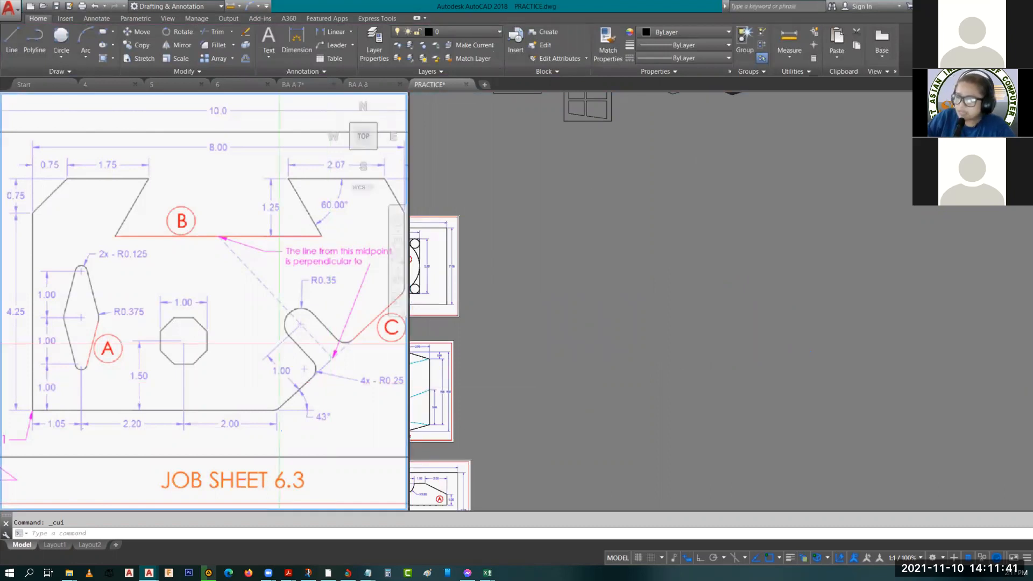
{"action": "scroll", "coordinate": [279, 344], "scroll_direction": "down", "scroll_amount": 2}
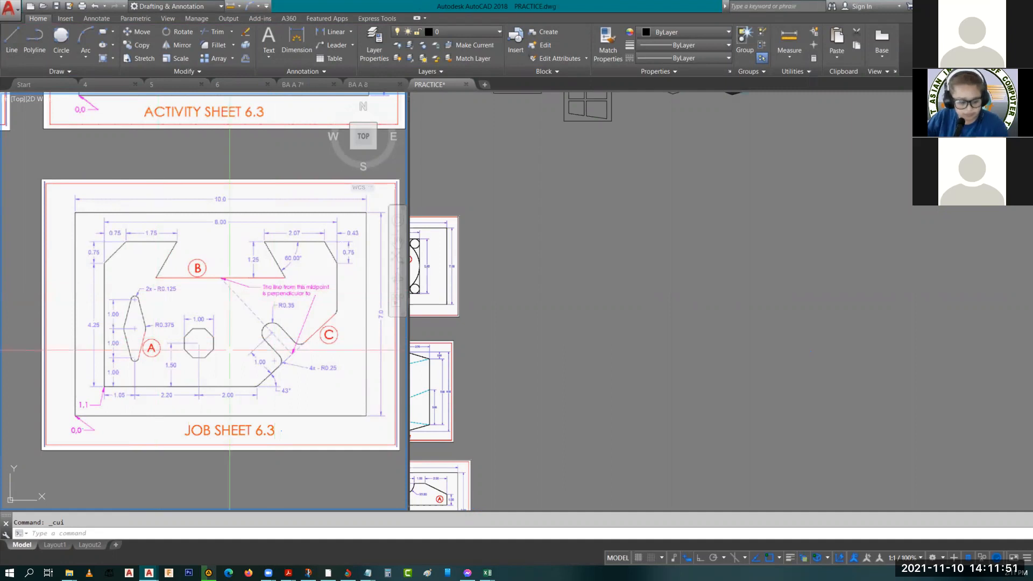
{"action": "type", "text": "re"}
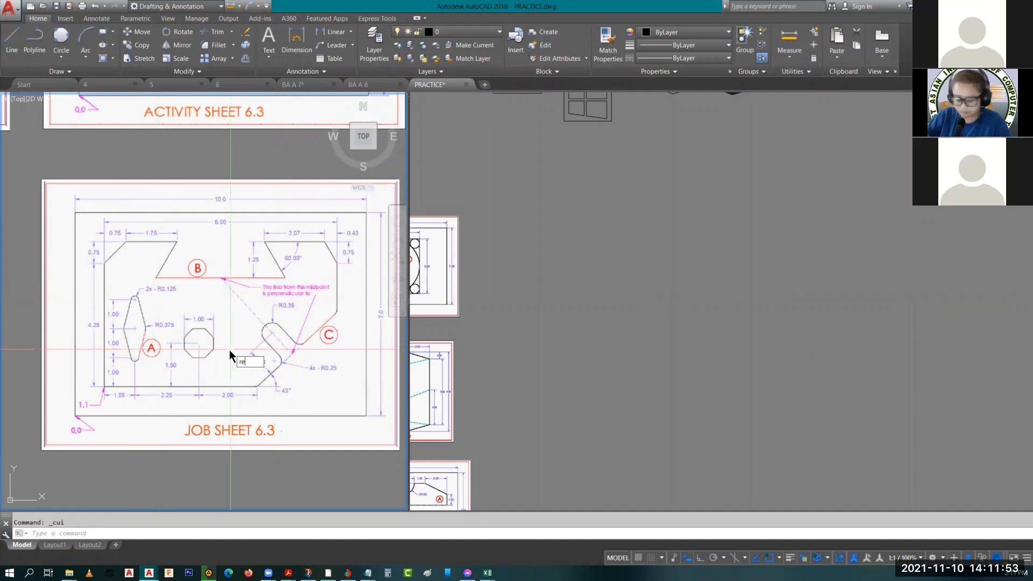
{"action": "key", "text": "Return"}
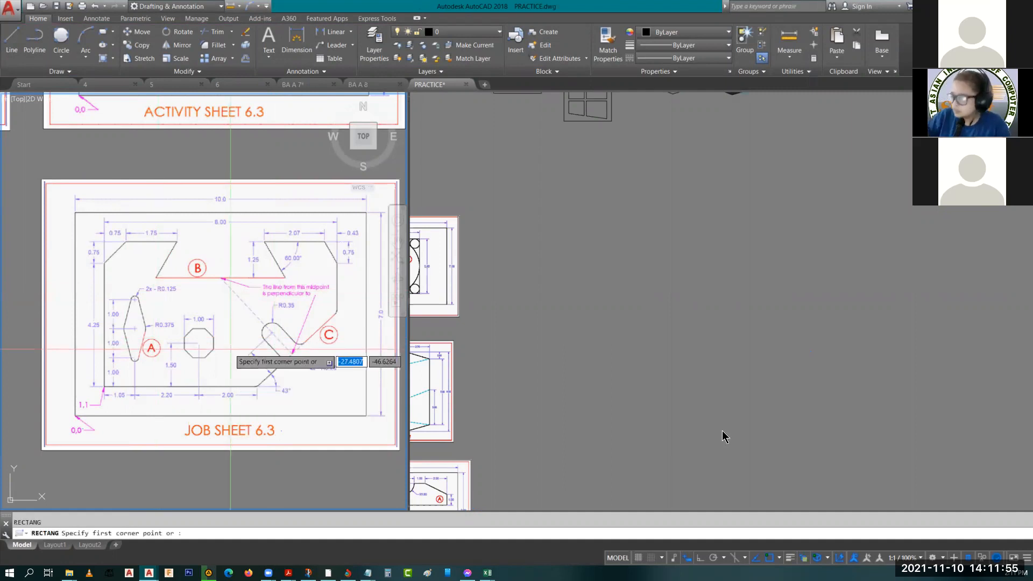
{"action": "left_click", "coordinate": [602, 458]}
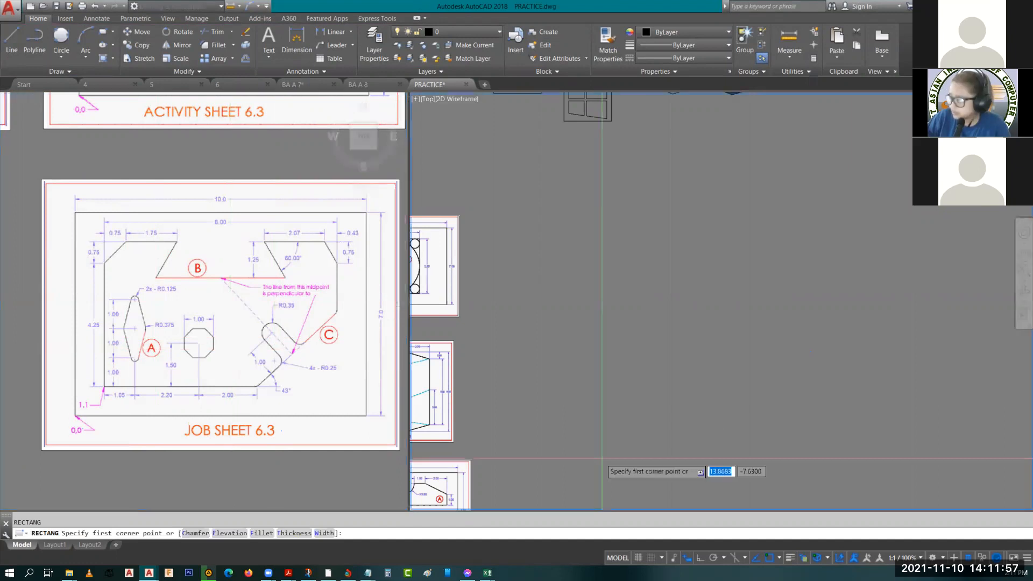
{"action": "scroll", "coordinate": [627, 433], "scroll_direction": "down", "scroll_amount": 4}
{"action": "scroll", "coordinate": [600, 412], "scroll_direction": "up", "scroll_amount": 6}
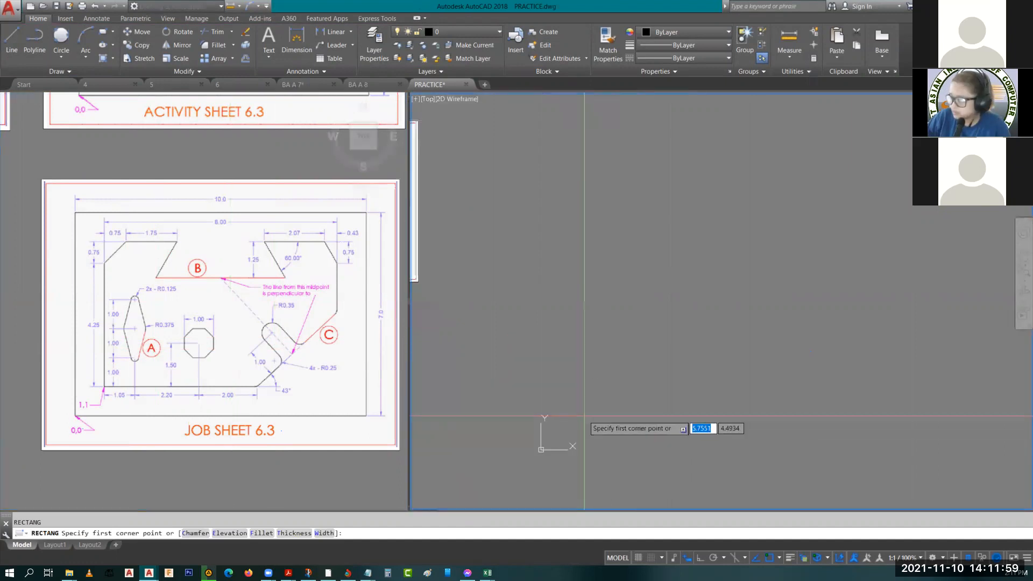
{"action": "scroll", "coordinate": [584, 416], "scroll_direction": "up", "scroll_amount": 2}
{"action": "left_click", "coordinate": [564, 433]}
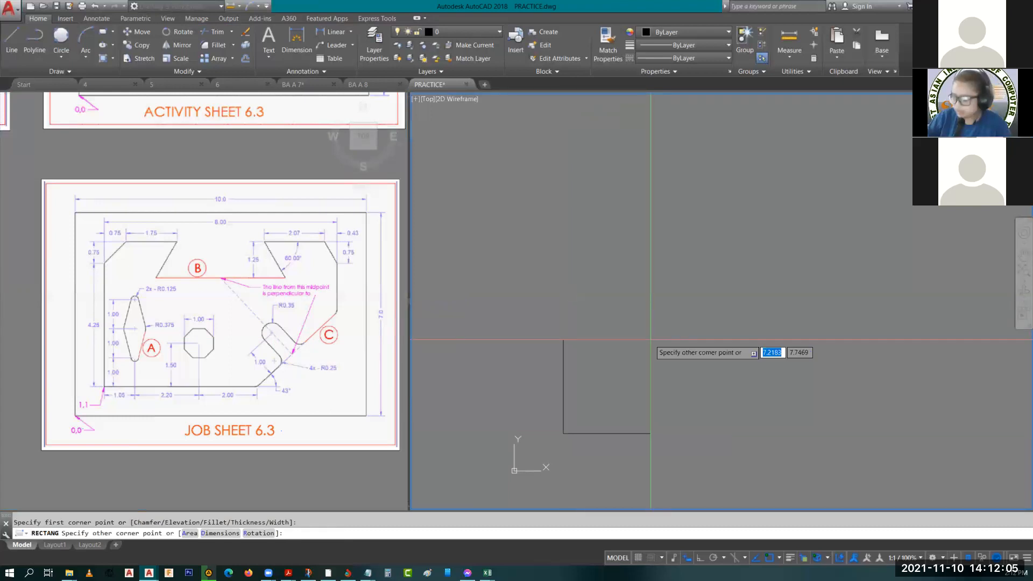
{"action": "type", "text": "8"}
{"action": "key", "text": "Return"}
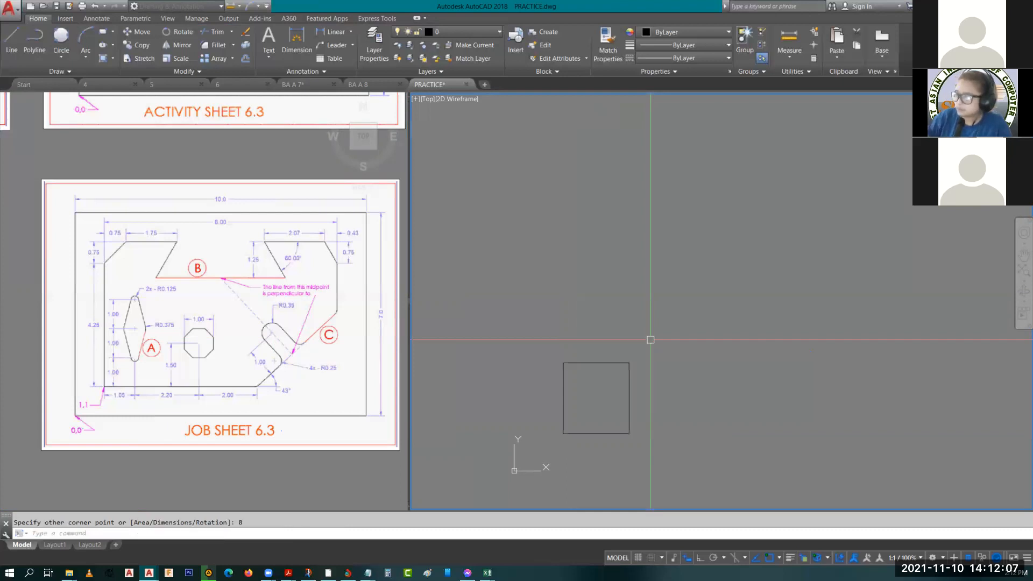
{"action": "type", "text": "5"}
{"action": "key", "text": "Return"}
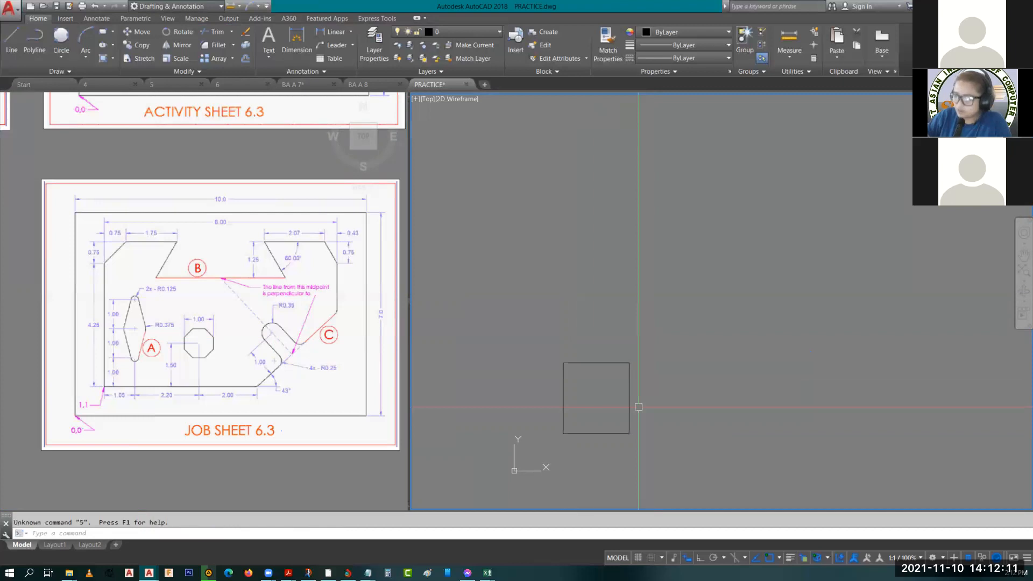
- Delete the misdrawn rectangle and draw a new one with a length of 8 and a width of 5
{"action": "left_click", "coordinate": [629, 392]}
{"action": "key", "text": "Delete"}
{"action": "type", "text": "rec"}
{"action": "key", "text": "Return"}
{"action": "left_click", "coordinate": [571, 424]}
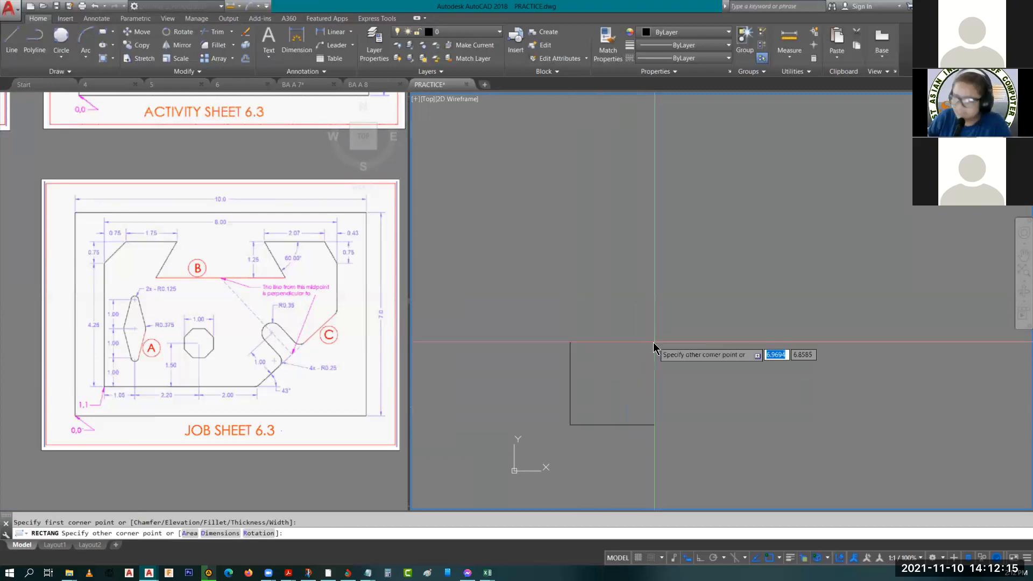
{"action": "type", "text": "d"}
{"action": "key", "text": "Return"}
{"action": "type", "text": "8"}
{"action": "key", "text": "Return"}
{"action": "type", "text": "5"}
{"action": "key", "text": "Return"}
{"action": "left_click", "coordinate": [654, 342]}
{"action": "key", "text": "Escape"}
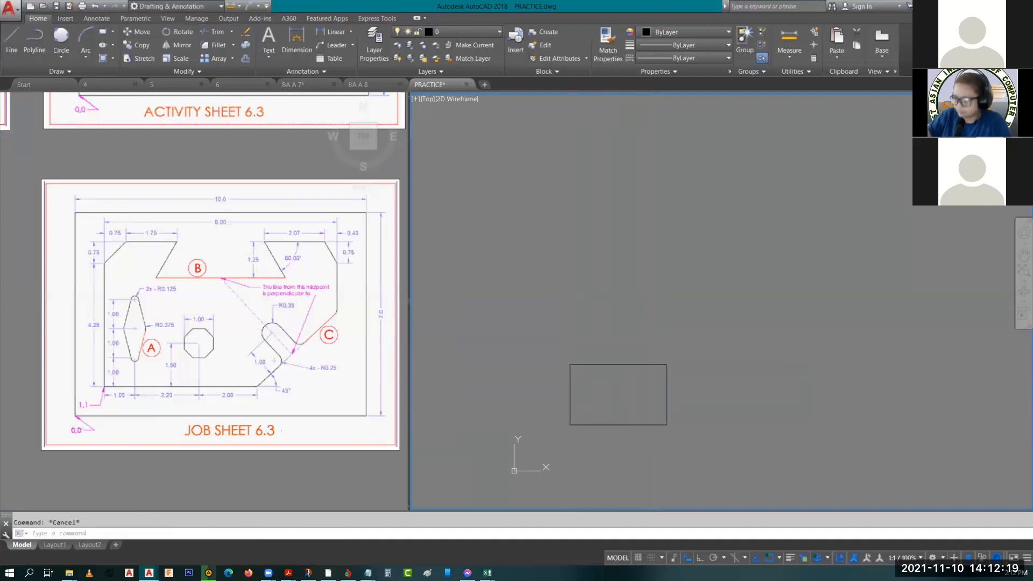
- Chamfer the rectangle's upper-left corner with both distances set to 0.75, as dimensioned on Job Sheet 6.3
{"action": "scroll", "coordinate": [609, 376], "scroll_direction": "up", "scroll_amount": 4}
{"action": "middle_click_drag", "start_coordinate": [609, 375], "coordinate": [632, 240]}
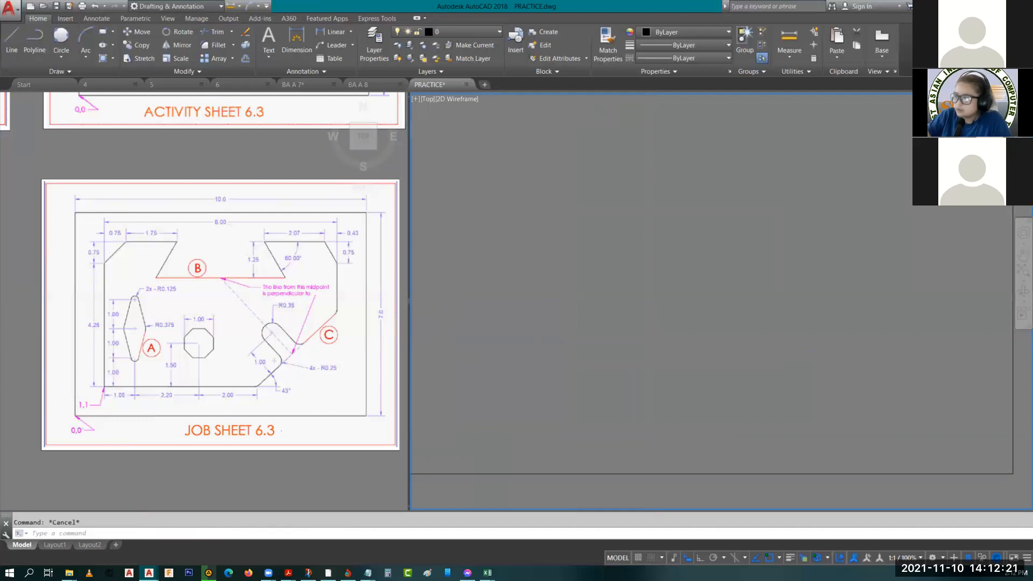
{"action": "scroll", "coordinate": [655, 305], "scroll_direction": "up", "scroll_amount": 2}
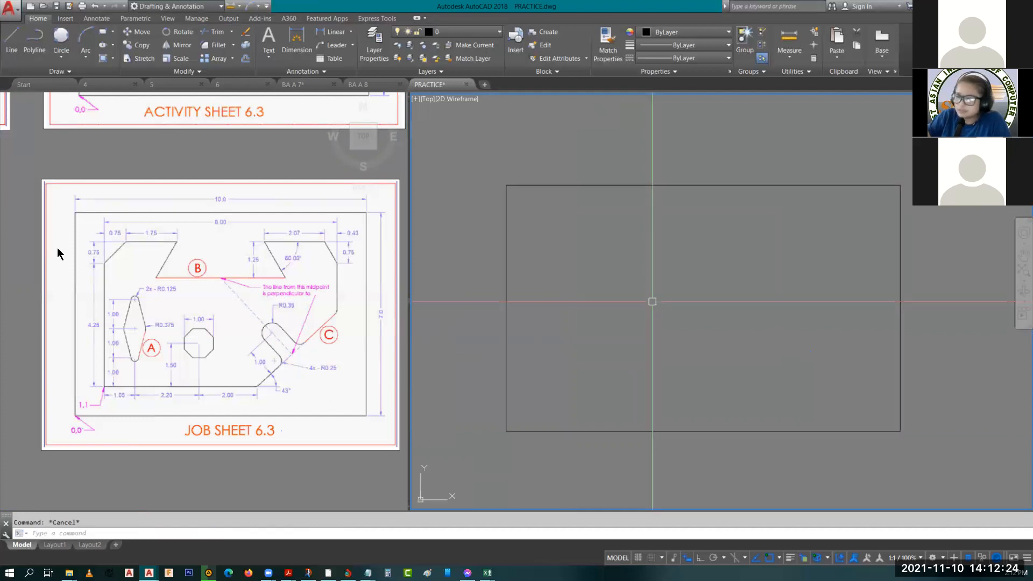
{"action": "left_click", "coordinate": [119, 253]}
{"action": "scroll", "coordinate": [119, 252], "scroll_direction": "up", "scroll_amount": 4}
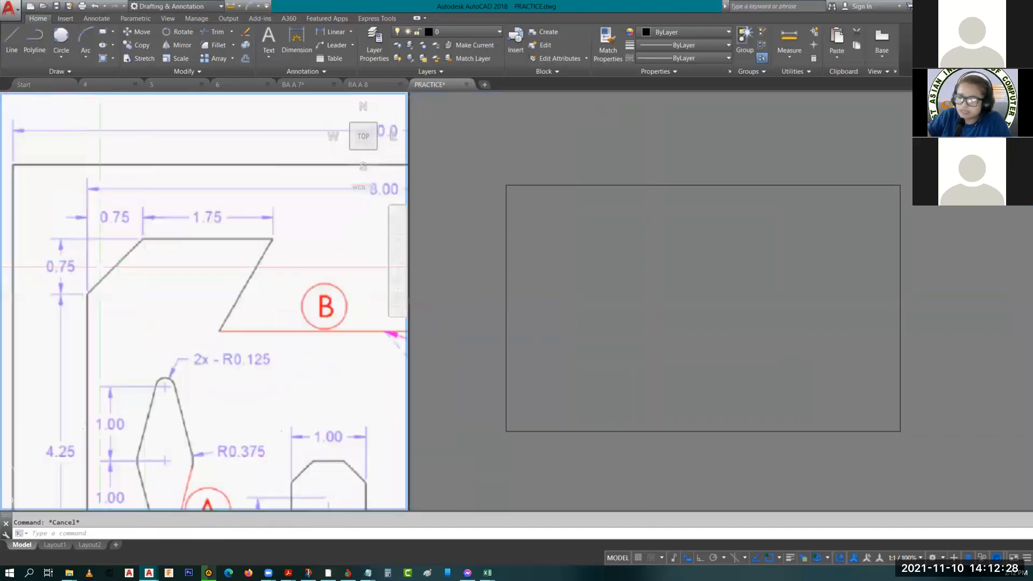
{"action": "scroll", "coordinate": [119, 258], "scroll_direction": "down", "scroll_amount": 3}
{"action": "middle_click_drag", "start_coordinate": [291, 301], "coordinate": [120, 275]}
{"action": "middle_click_drag", "start_coordinate": [8, 265], "coordinate": [189, 301]}
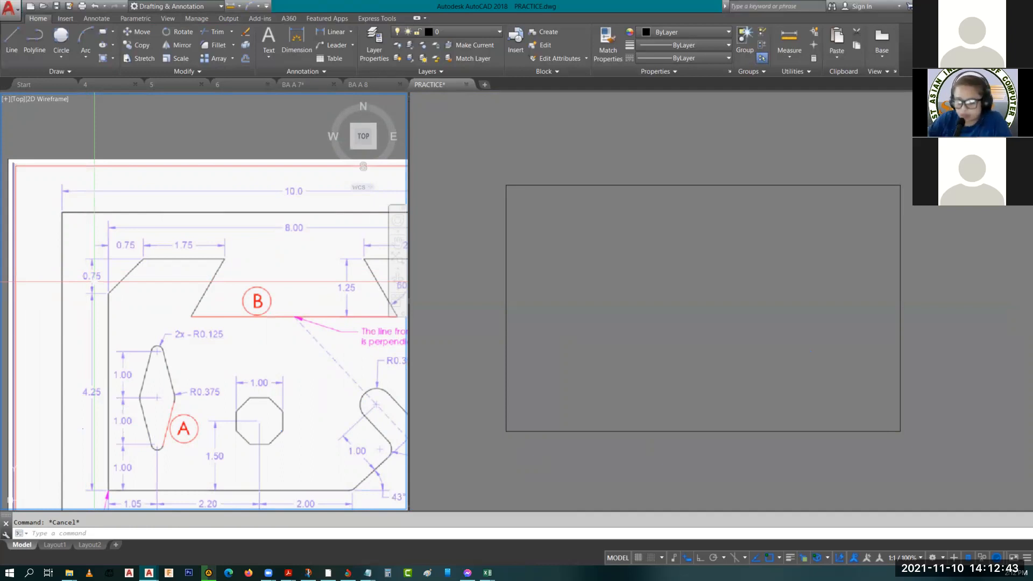
{"action": "type", "text": "cha"}
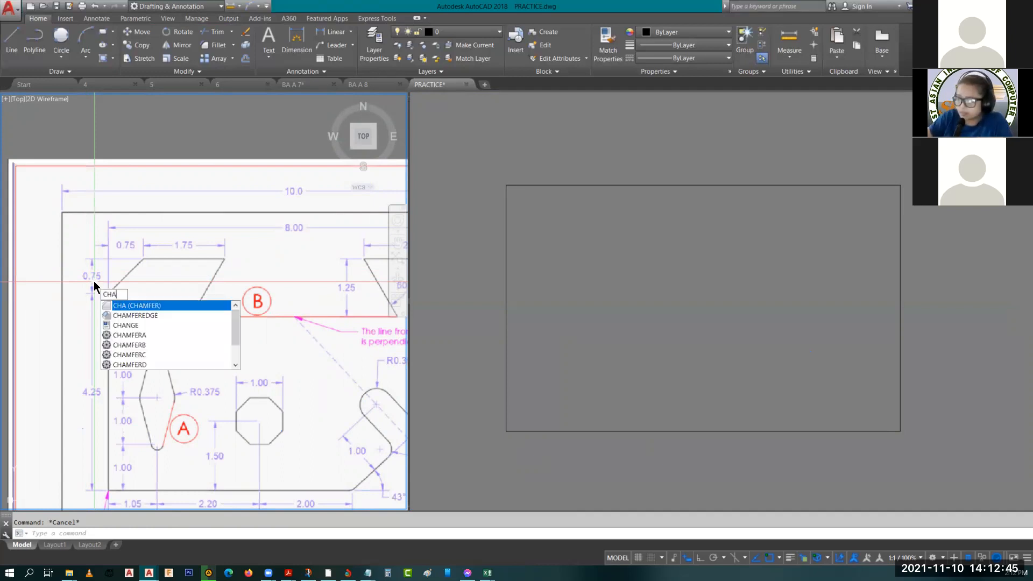
{"action": "key", "text": "Return"}
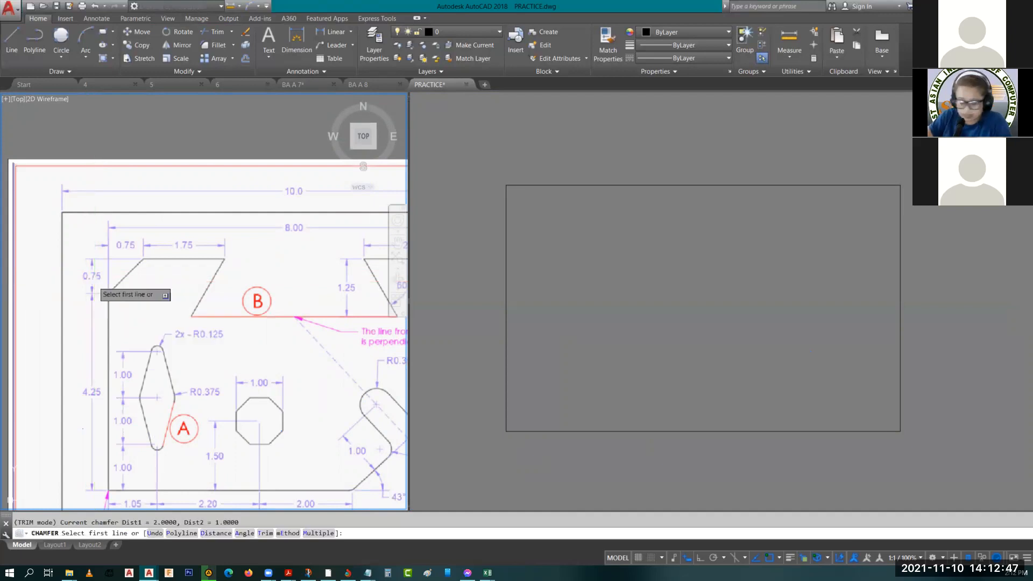
{"action": "type", "text": "d"}
{"action": "key", "text": "Return"}
{"action": "type", "text": ".75"}
{"action": "key", "text": "Return"}
{"action": "type", "text": ".75"}
{"action": "key", "text": "Return"}
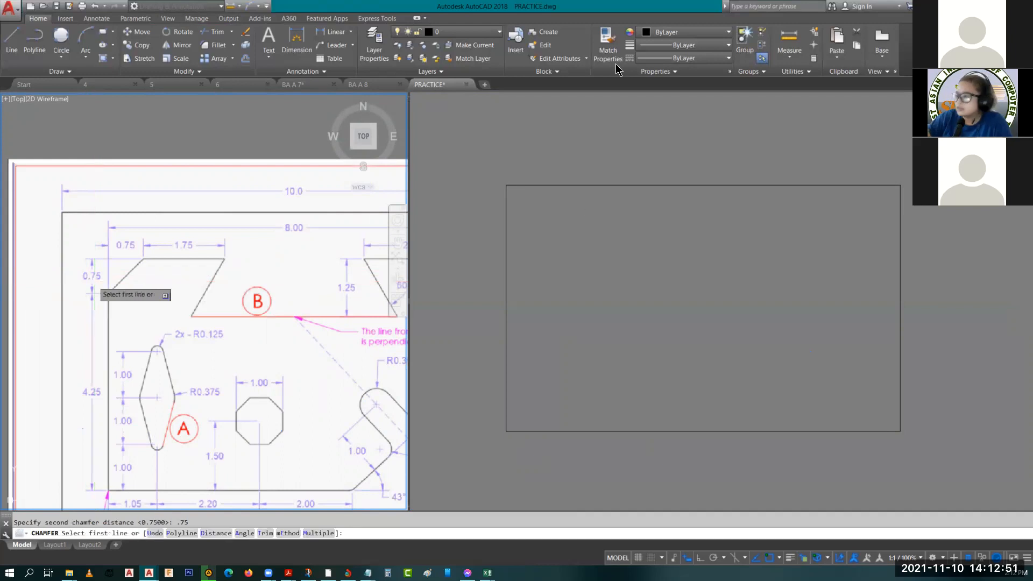
{"action": "left_click", "coordinate": [505, 198]}
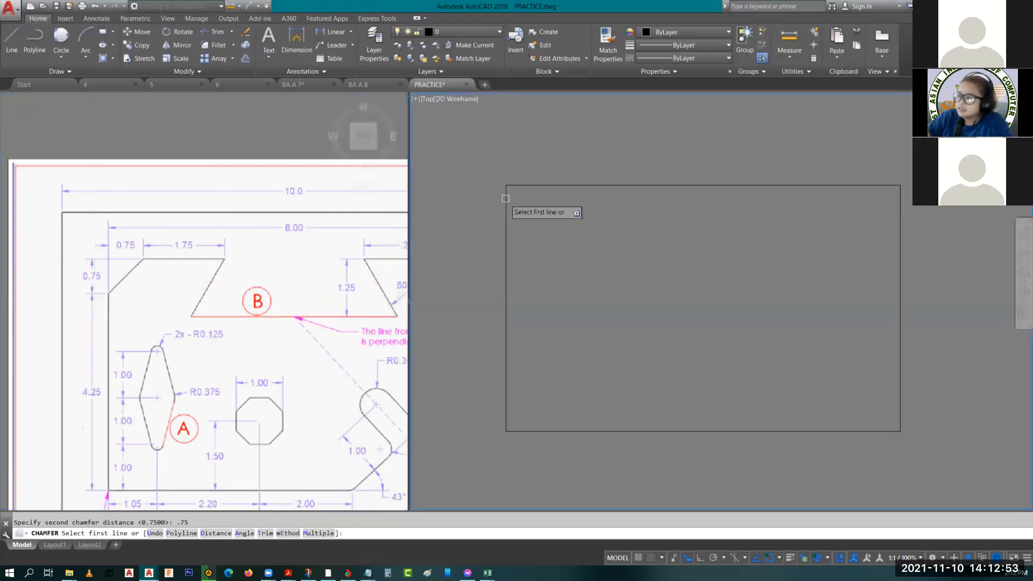
{"action": "left_click", "coordinate": [506, 198]}
{"action": "left_click", "coordinate": [522, 182]}
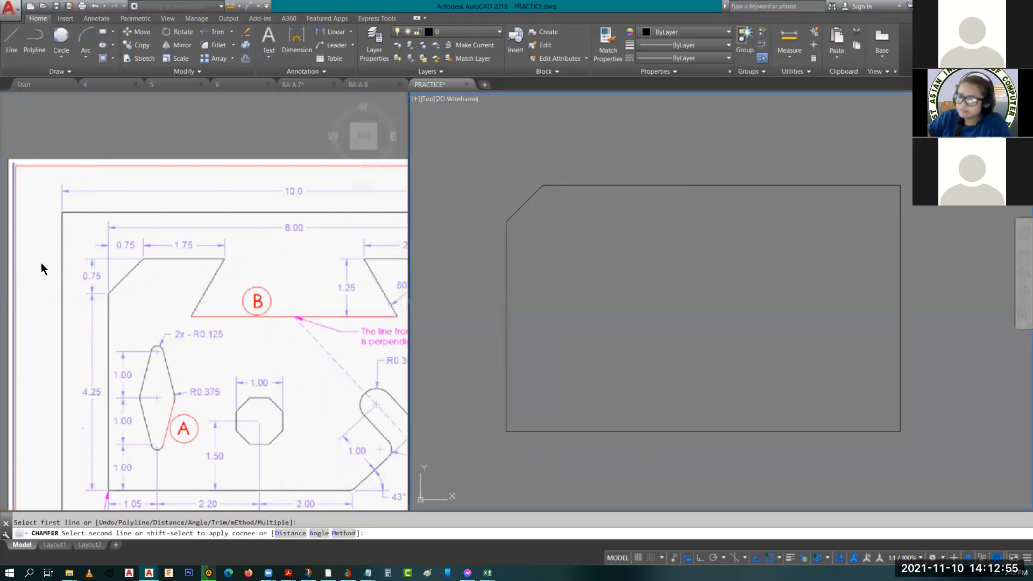
{"action": "key", "text": "Escape"}
- Chamfer the outline's upper-right corner with distances of 0.43 along the top edge and 0.75 down the right edge
{"action": "left_click", "coordinate": [244, 302]}
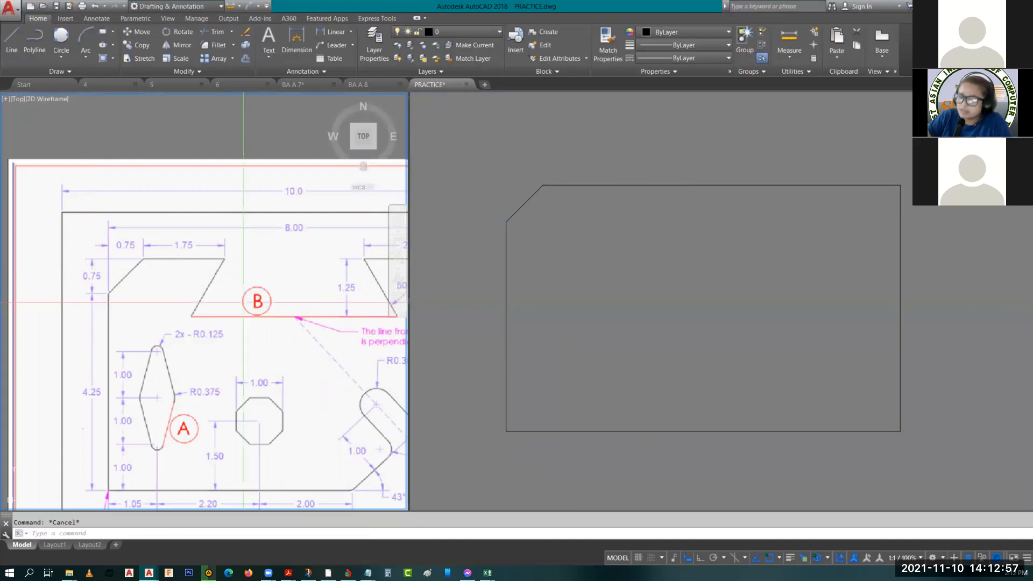
{"action": "middle_click_drag", "start_coordinate": [244, 302], "coordinate": [89, 312]}
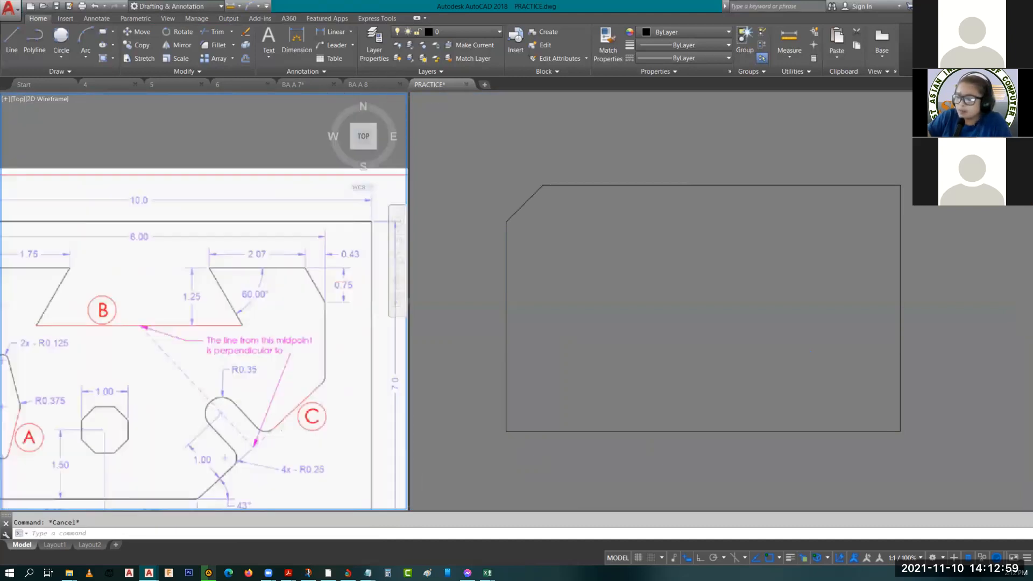
{"action": "scroll", "coordinate": [288, 282], "scroll_direction": "up", "scroll_amount": 2}
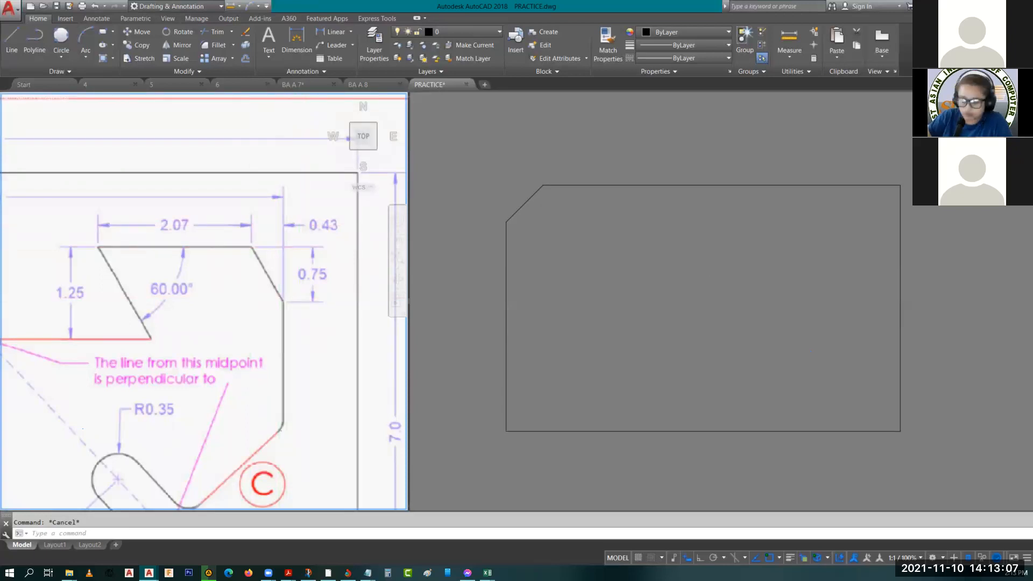
{"action": "left_click", "coordinate": [717, 253]}
{"action": "type", "text": "cha"}
{"action": "key", "text": "Return"}
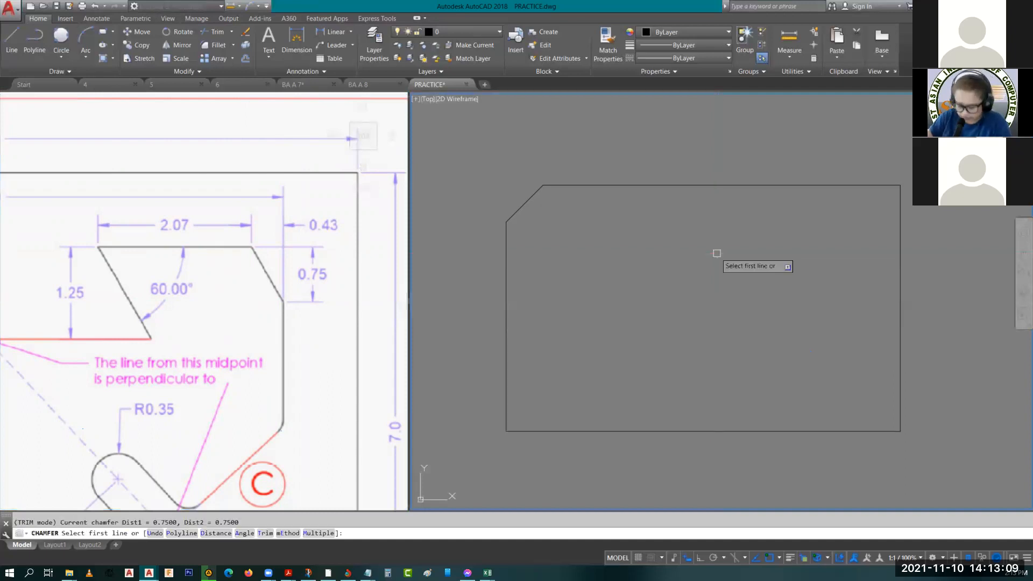
{"action": "type", "text": "d"}
{"action": "key", "text": "Return"}
{"action": "type", "text": ".43"}
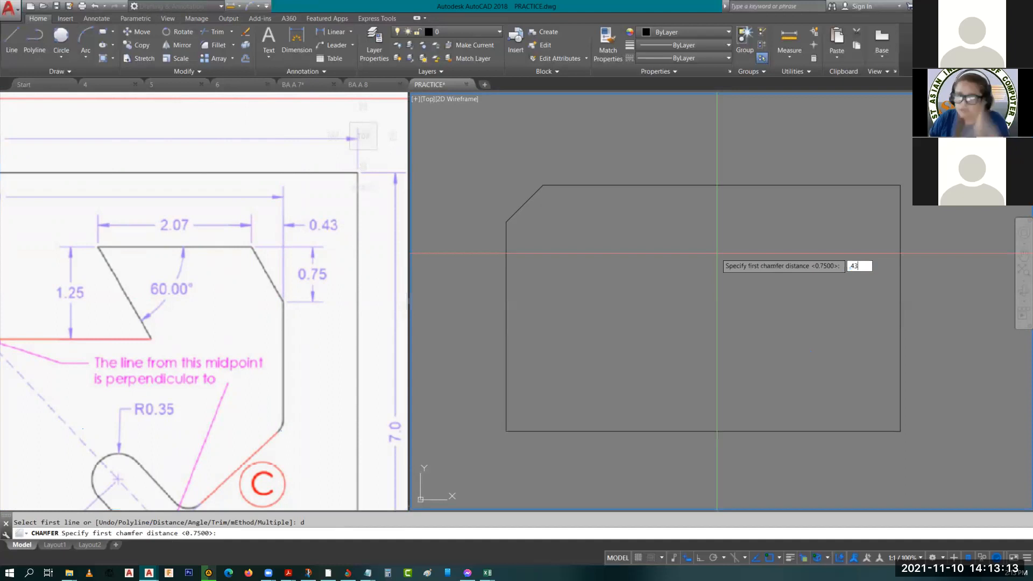
{"action": "key", "text": "Return"}
{"action": "type", "text": ".75"}
{"action": "key", "text": "Return"}
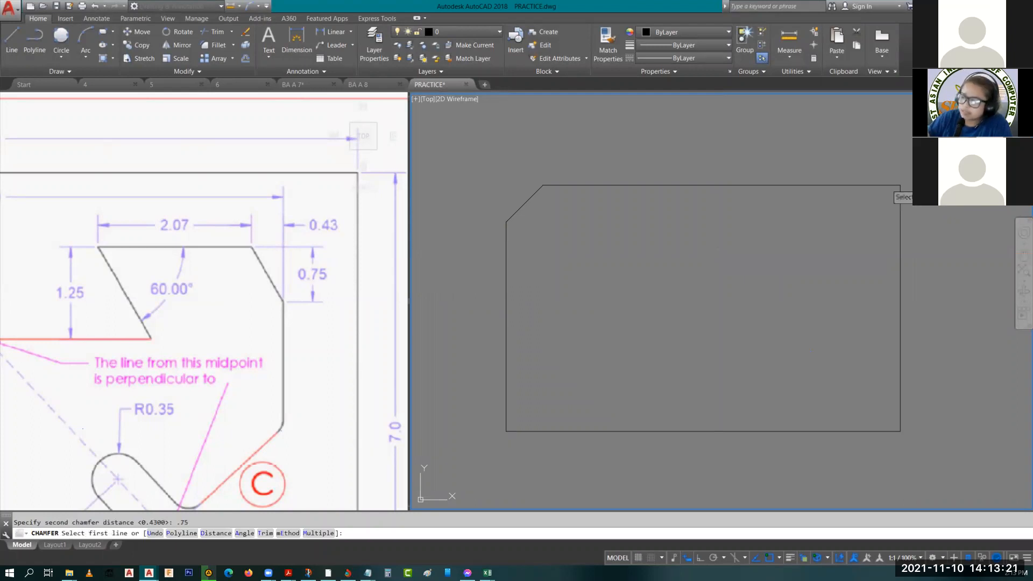
{"action": "left_click", "coordinate": [896, 186]}
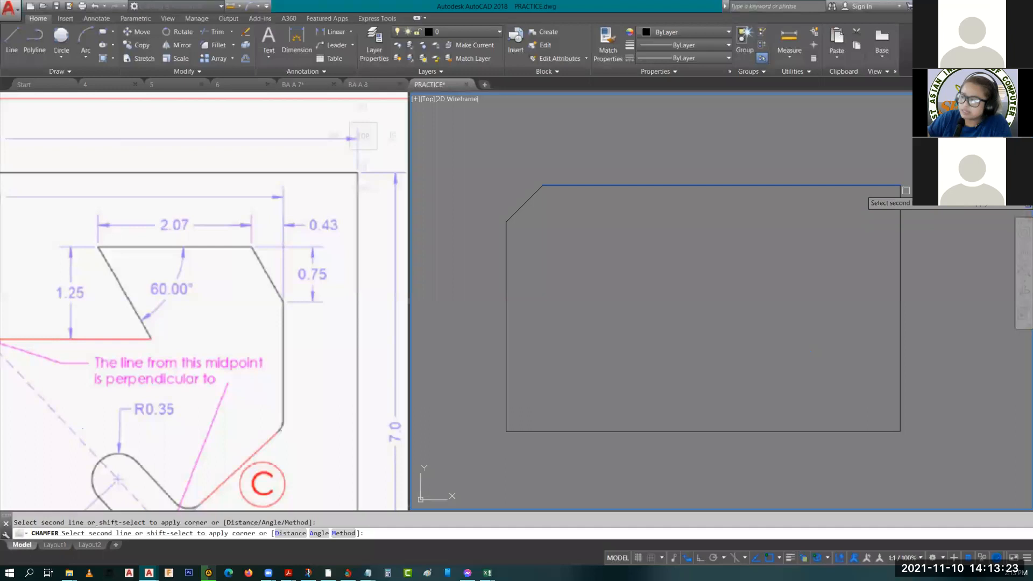
{"action": "left_click", "coordinate": [899, 204]}
- Examine the dimensions of the slanted lower-right corner and bottom edge on Job Sheet 6.3
{"action": "scroll", "coordinate": [709, 280], "scroll_direction": "down", "scroll_amount": 2}
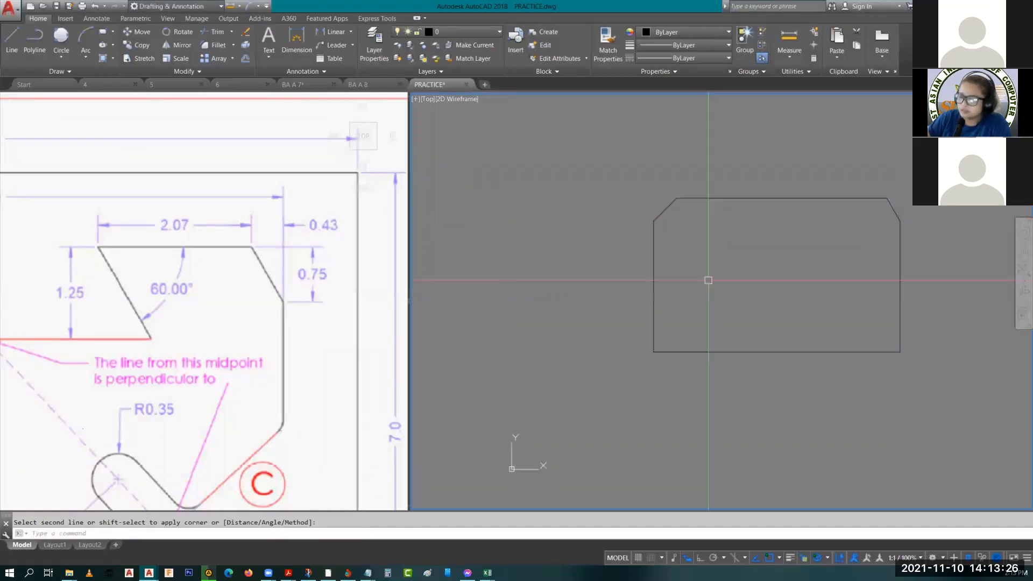
{"action": "left_click", "coordinate": [322, 268]}
{"action": "scroll", "coordinate": [323, 268], "scroll_direction": "down", "scroll_amount": 2}
{"action": "middle_click_drag", "start_coordinate": [216, 448], "coordinate": [300, 376]}
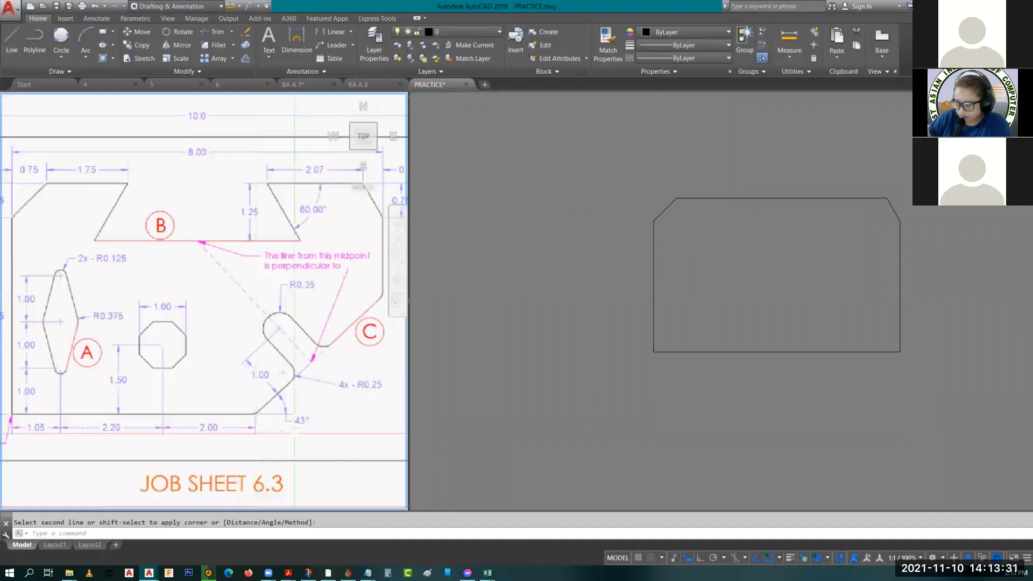
{"action": "scroll", "coordinate": [295, 433], "scroll_direction": "down", "scroll_amount": 2}
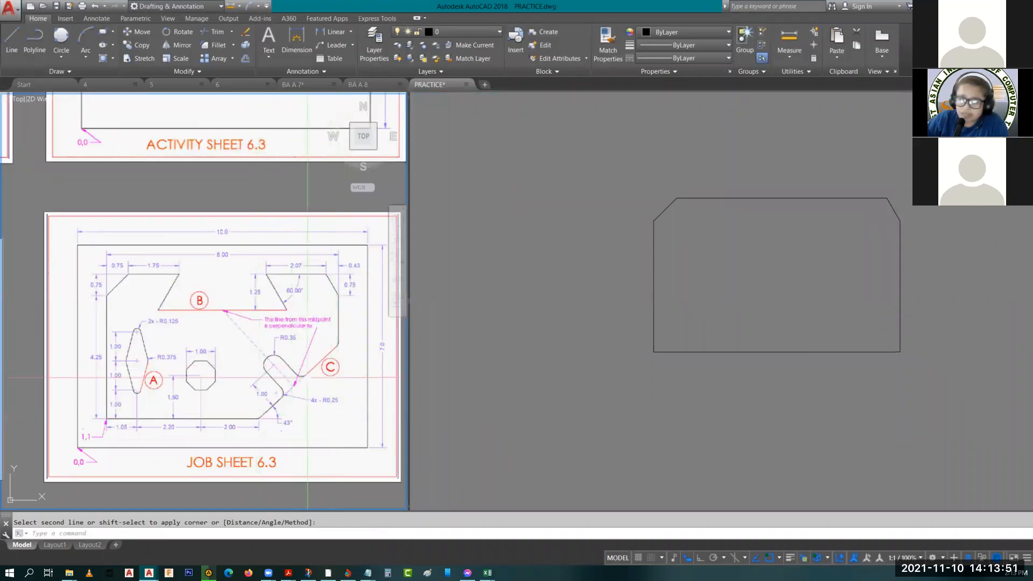
{"action": "scroll", "coordinate": [281, 418], "scroll_direction": "up", "scroll_amount": 4}
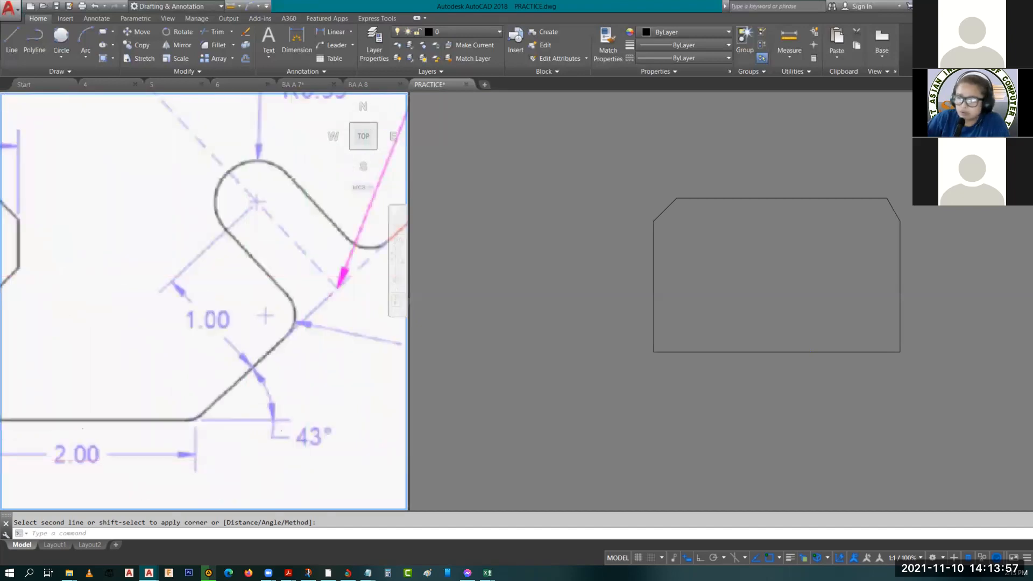
{"action": "scroll", "coordinate": [211, 210], "scroll_direction": "down", "scroll_amount": 5}
{"action": "middle_click_drag", "start_coordinate": [171, 210], "coordinate": [197, 292]}
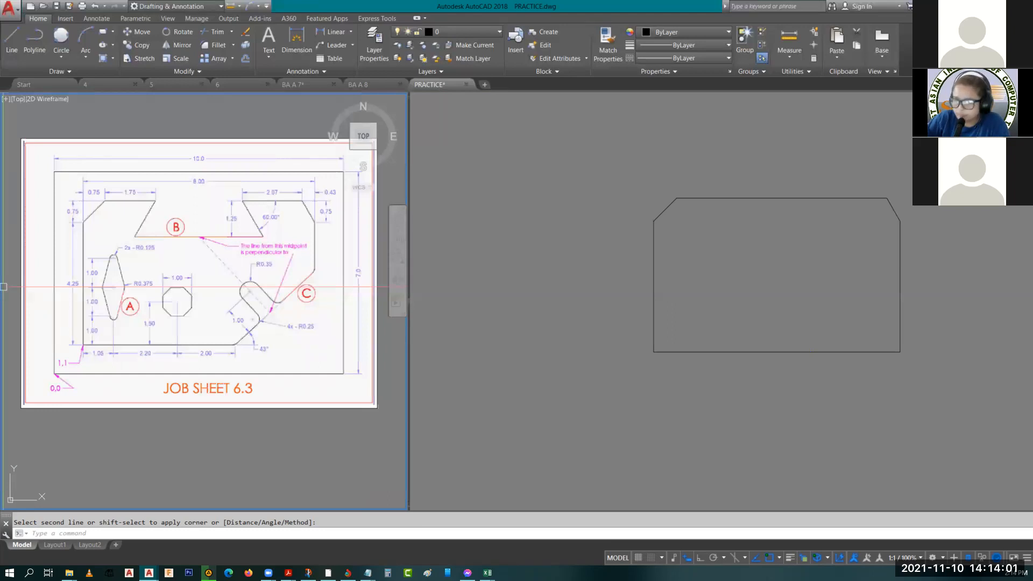
{"action": "scroll", "coordinate": [200, 358], "scroll_direction": "up", "scroll_amount": 2}
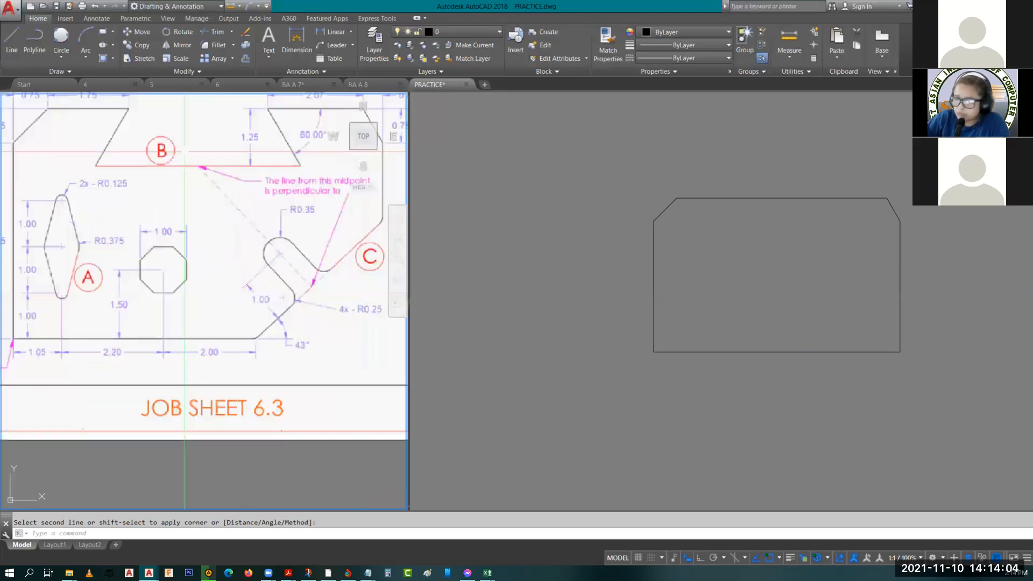
{"action": "middle_click_drag", "start_coordinate": [185, 151], "coordinate": [207, 230]}
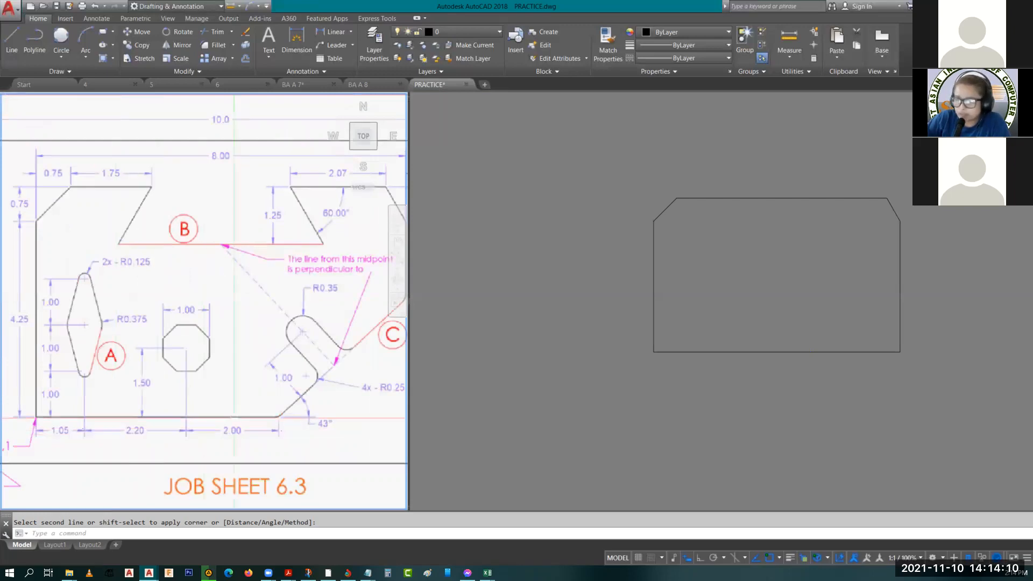
- Chamfer the outline's lower-right corner by the angle method, using a length of 2.75 along the bottom edge and an angle of 43 degrees
{"action": "left_click", "coordinate": [784, 414]}
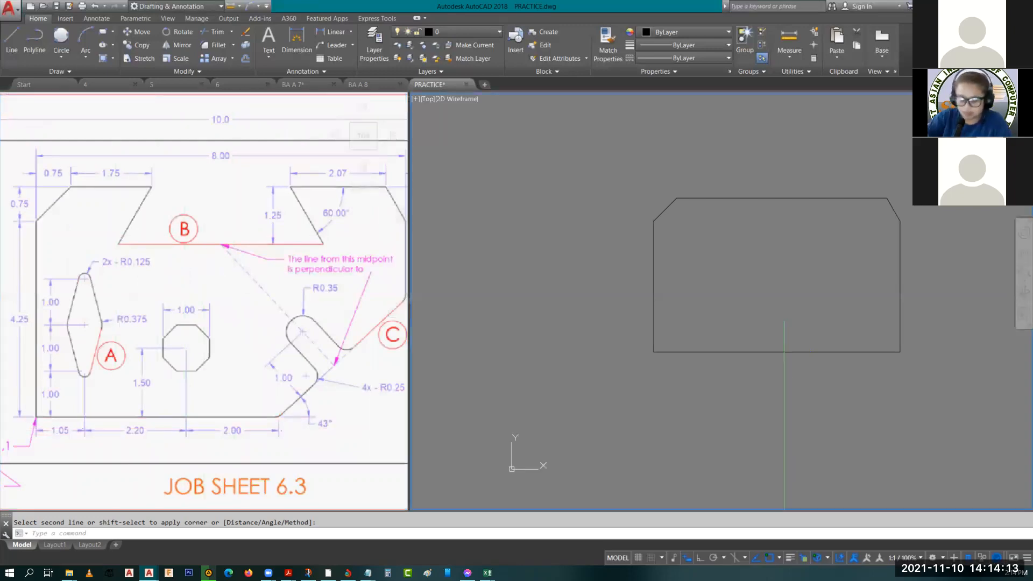
{"action": "key", "text": "Return"}
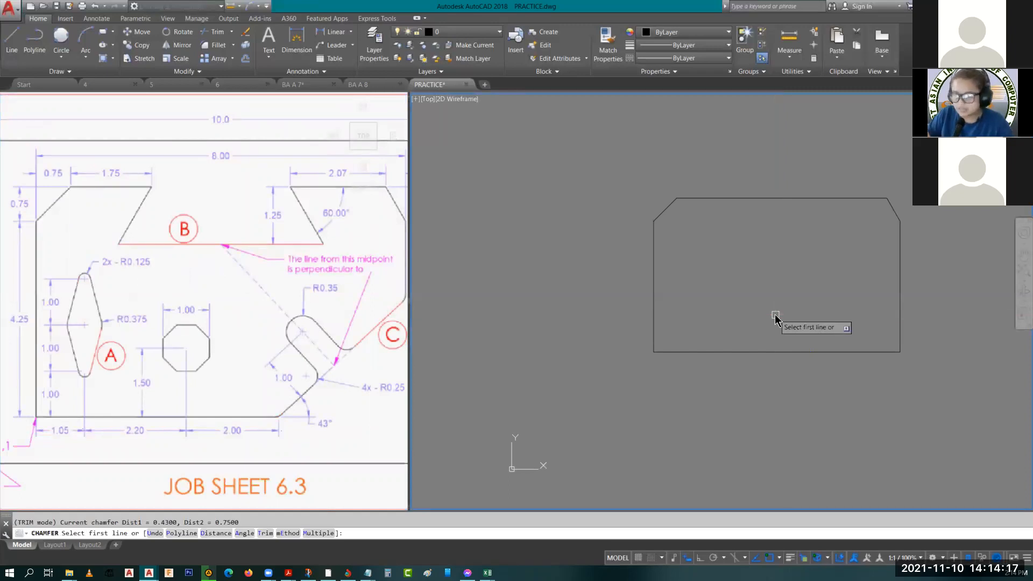
{"action": "type", "text": "a"}
{"action": "key", "text": "Return"}
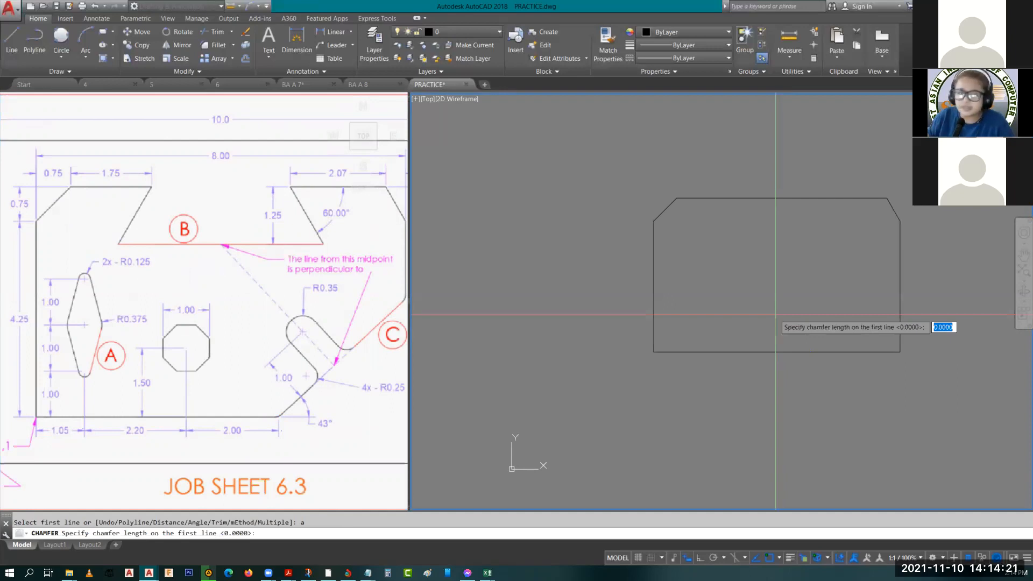
{"action": "type", "text": "2.75"}
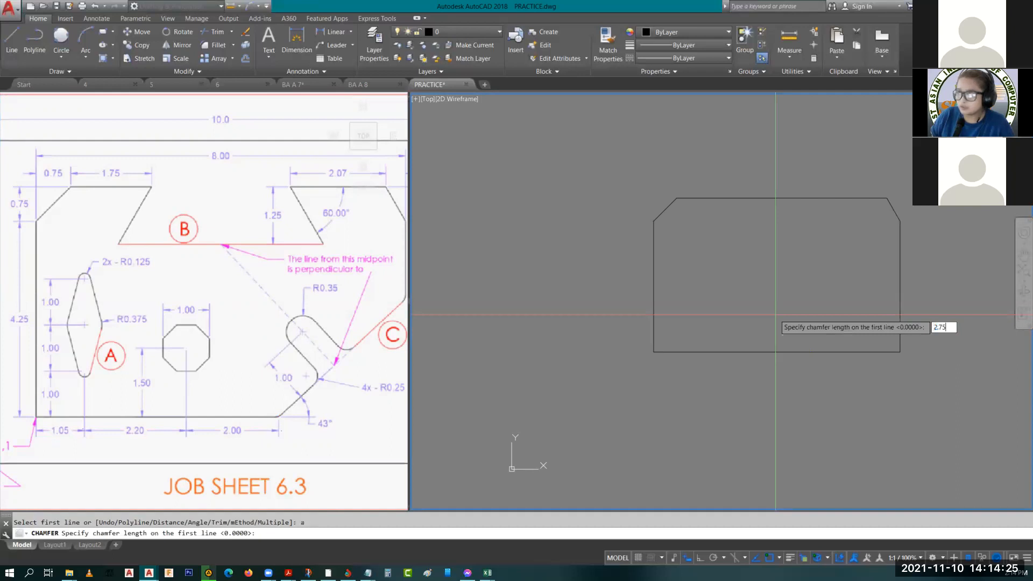
{"action": "key", "text": "Return"}
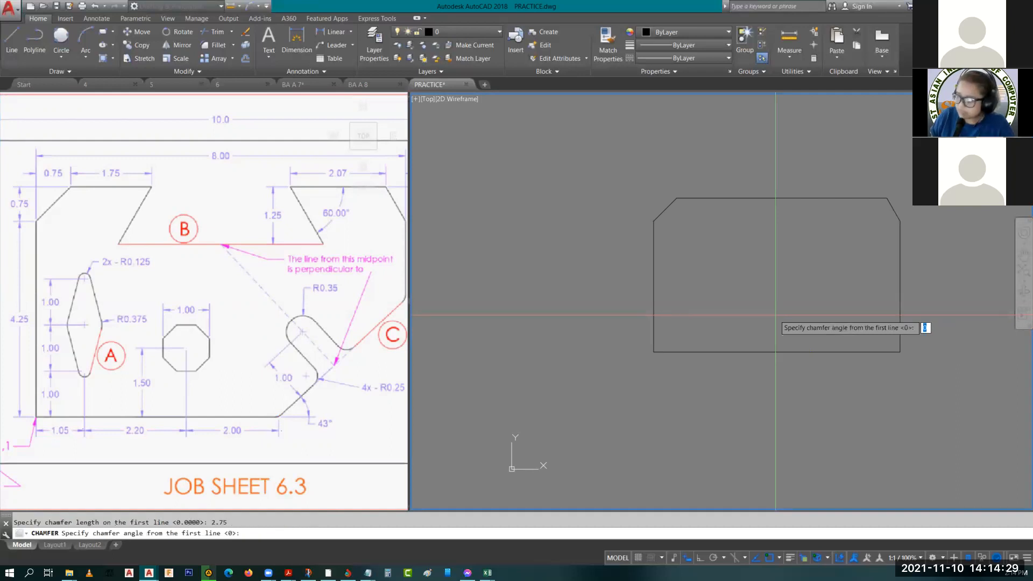
{"action": "type", "text": "43"}
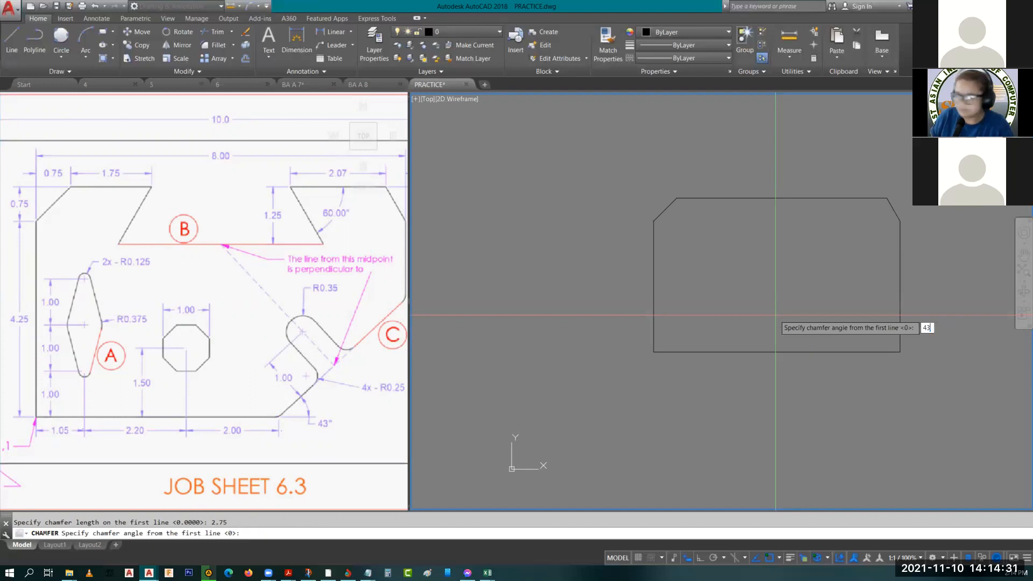
{"action": "key", "text": "Return"}
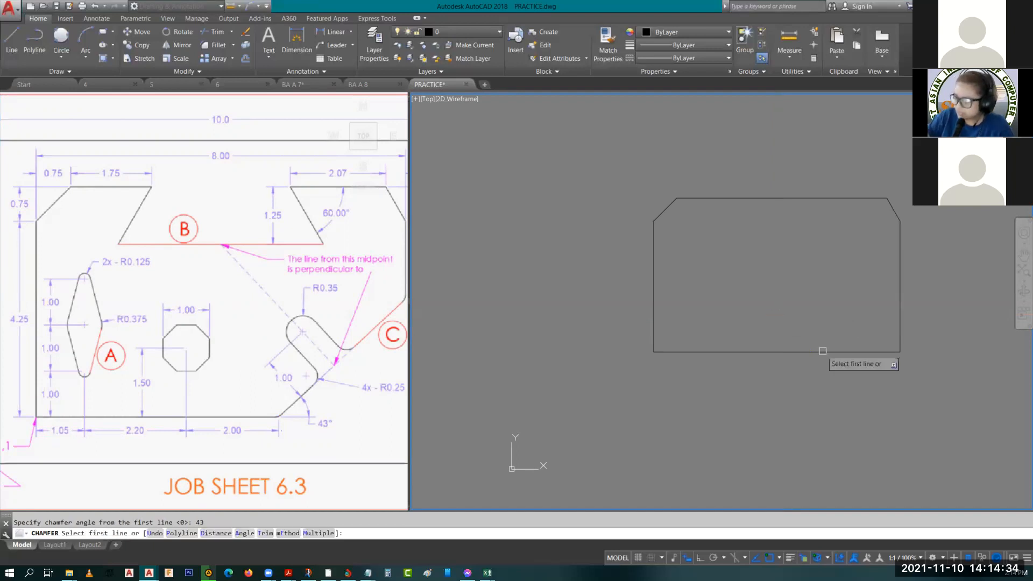
{"action": "left_click", "coordinate": [870, 352]}
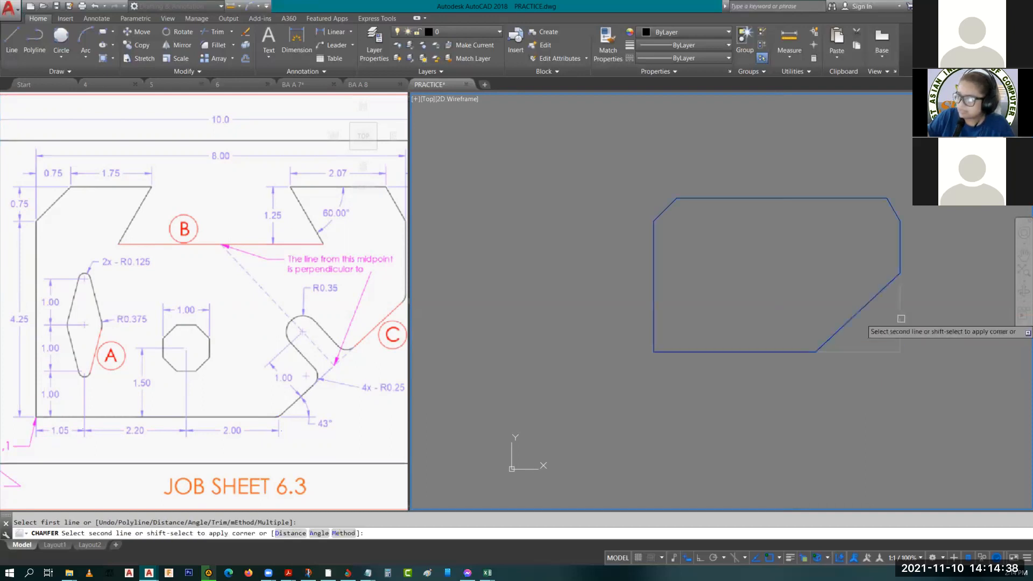
{"action": "left_click", "coordinate": [901, 319]}
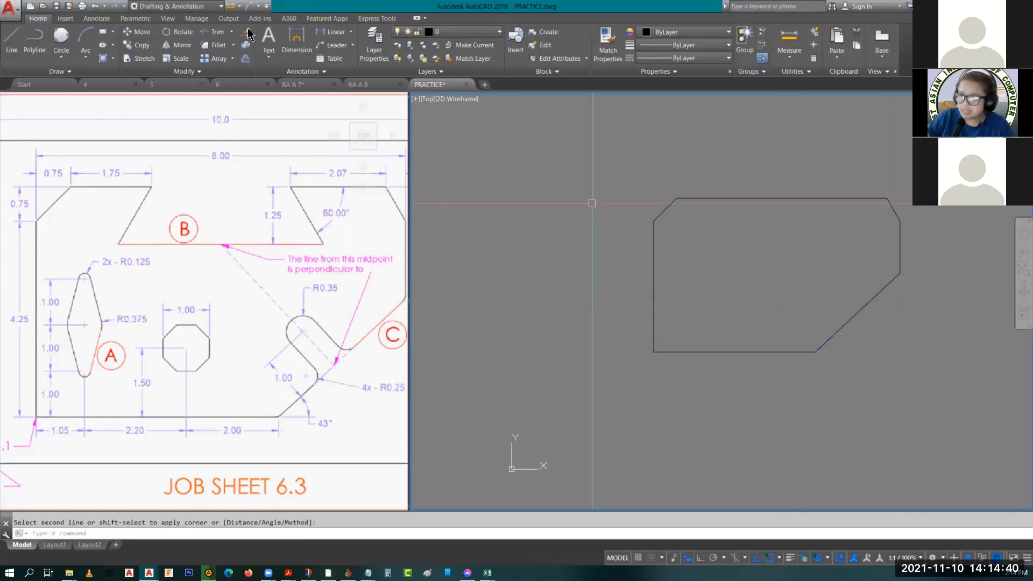
- Measure the angle between the outline's bottom edge and its slanted lower-right edge, picking the two lines in either order
{"action": "left_click", "coordinate": [791, 59]}
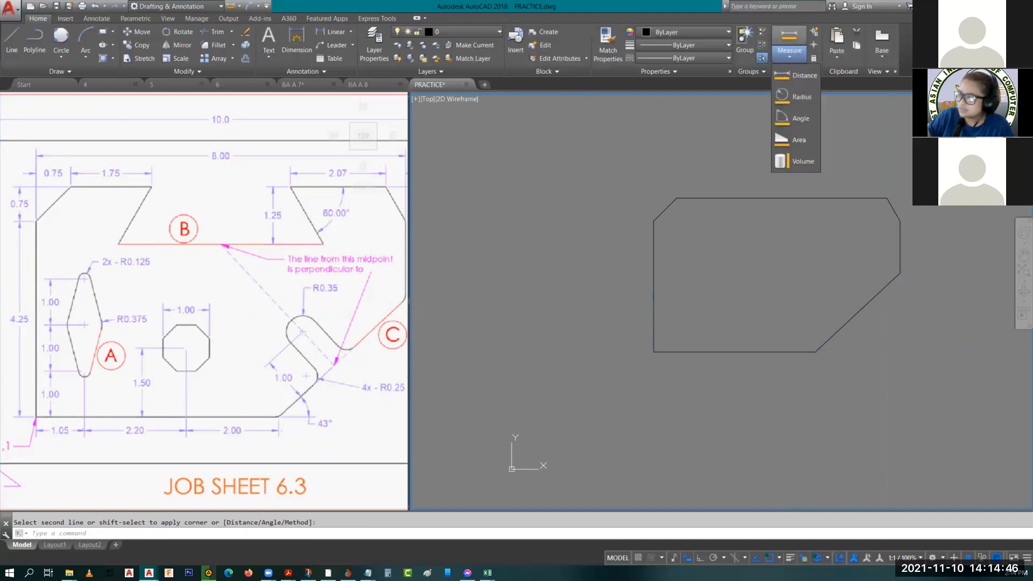
{"action": "left_click", "coordinate": [800, 118]}
{"action": "left_click", "coordinate": [810, 351]}
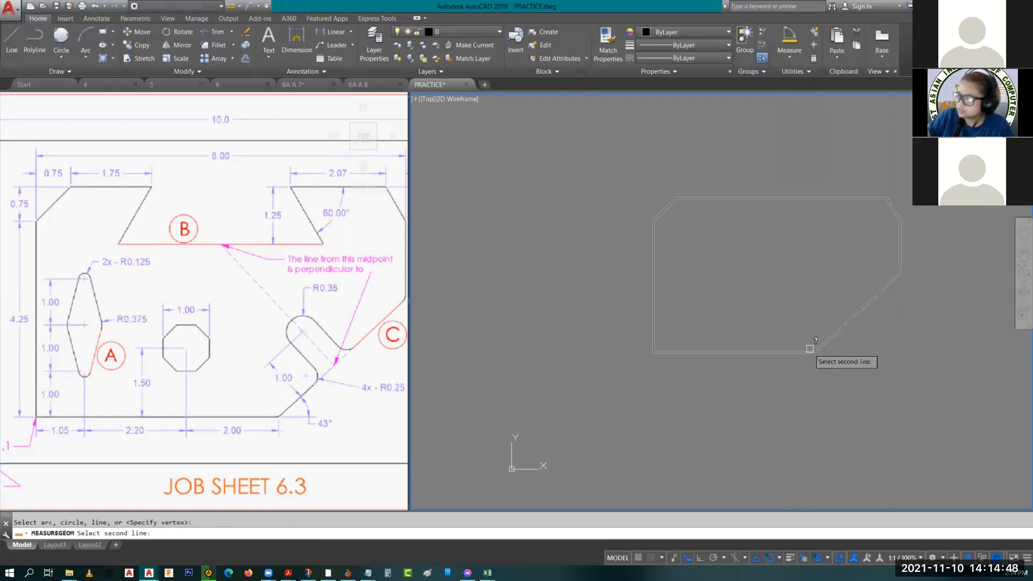
{"action": "left_click", "coordinate": [843, 338]}
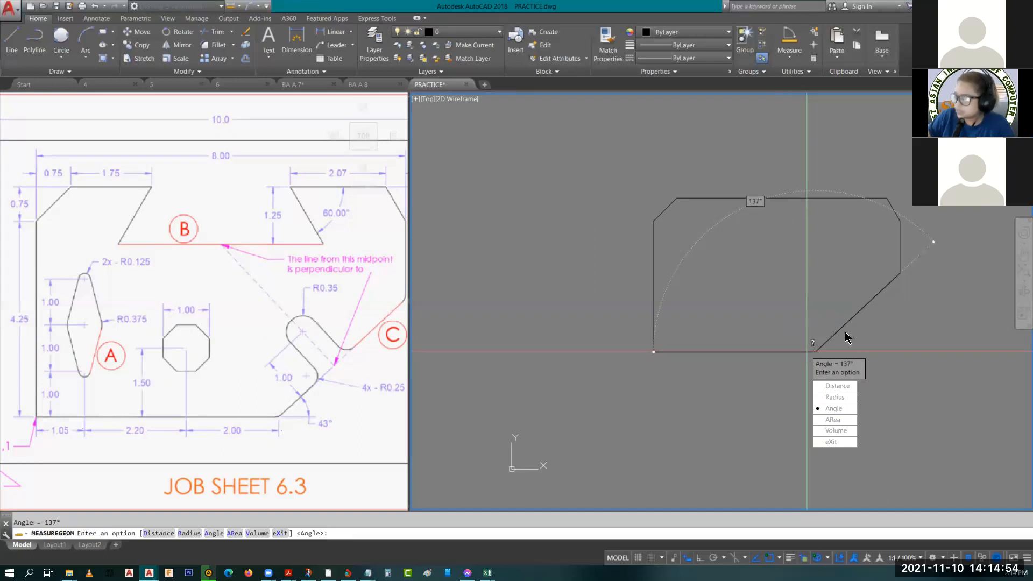
{"action": "key", "text": "Escape"}
{"action": "key", "text": "Escape"}
{"action": "left_click", "coordinate": [789, 33]}
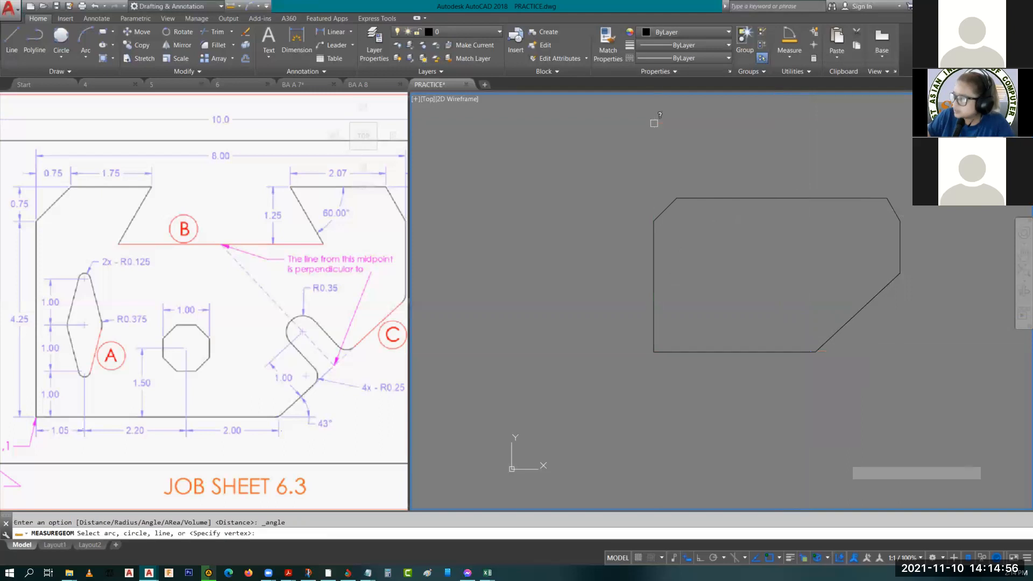
{"action": "left_click", "coordinate": [835, 335]}
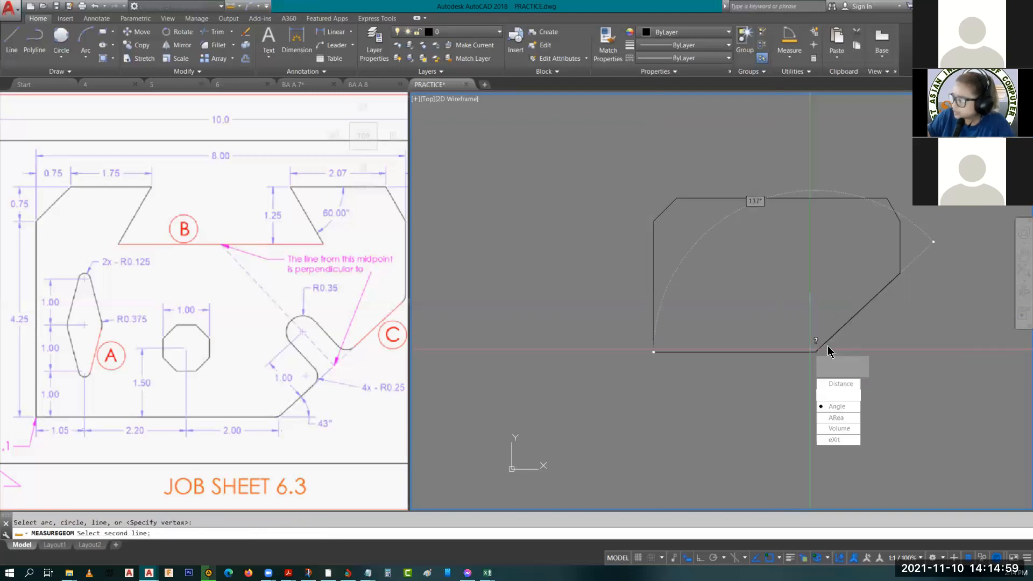
{"action": "left_click", "coordinate": [805, 353]}
{"action": "key", "text": "Escape"}
{"action": "key", "text": "Escape"}
{"action": "key", "text": "Escape"}
- Preview an angular dimension between the bottom edge and the slanted lower-right edge to check the chamfer angle, without placing it
{"action": "scroll", "coordinate": [844, 364], "scroll_direction": "up", "scroll_amount": 3}
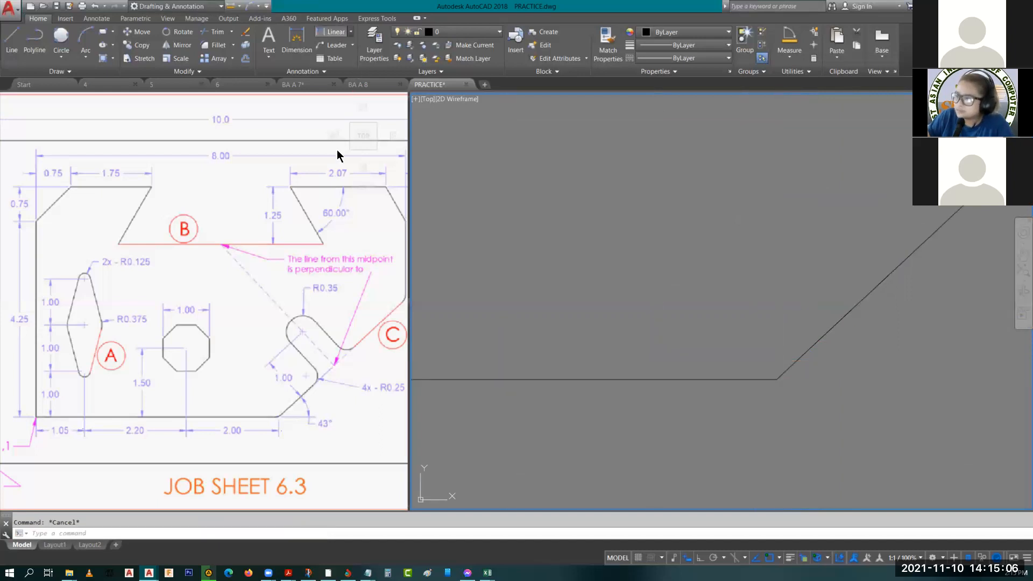
{"action": "left_click", "coordinate": [351, 31]}
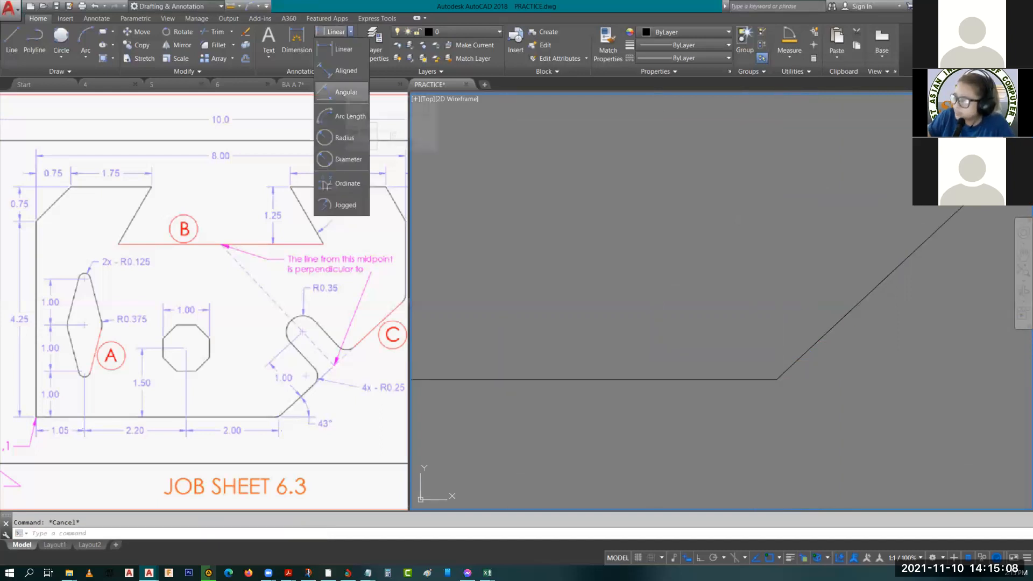
{"action": "left_click", "coordinate": [346, 93]}
{"action": "left_click", "coordinate": [753, 379]}
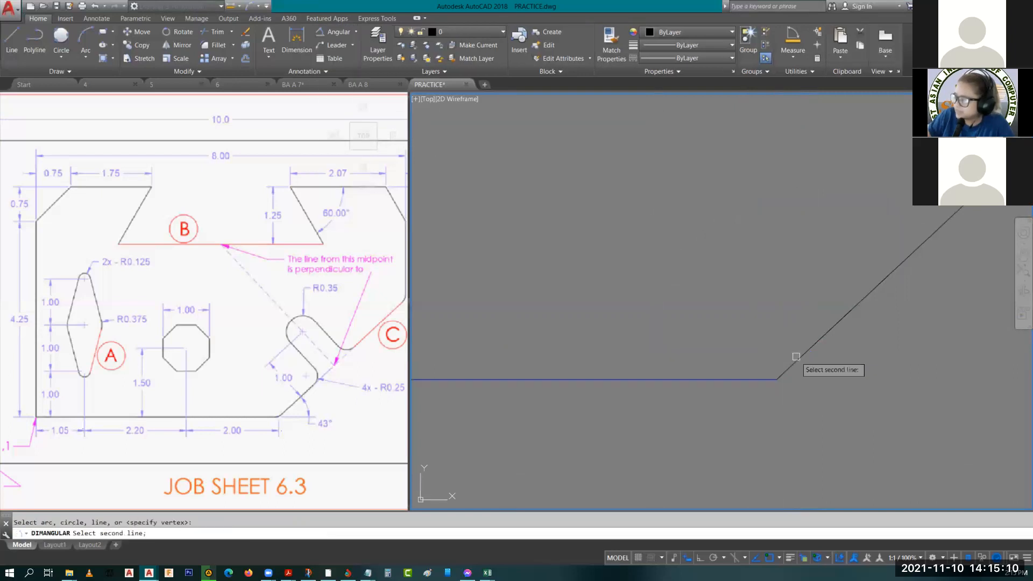
{"action": "left_click", "coordinate": [797, 357]}
{"action": "key", "text": "Escape"}
{"action": "scroll", "coordinate": [930, 350], "scroll_direction": "down", "scroll_amount": 4}
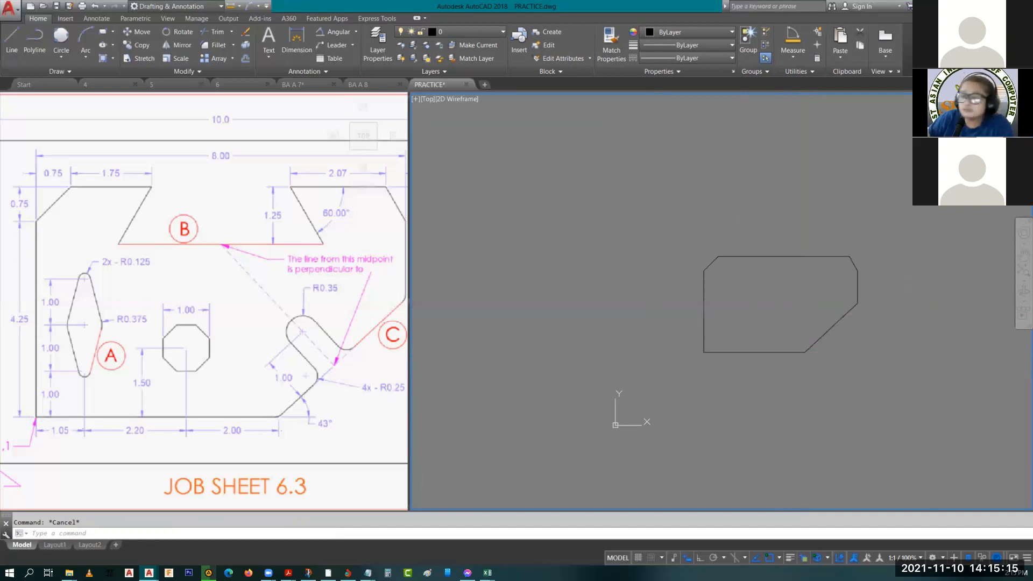
- Explode the chamfered outline polyline into separate lines
{"action": "left_click", "coordinate": [218, 270]}
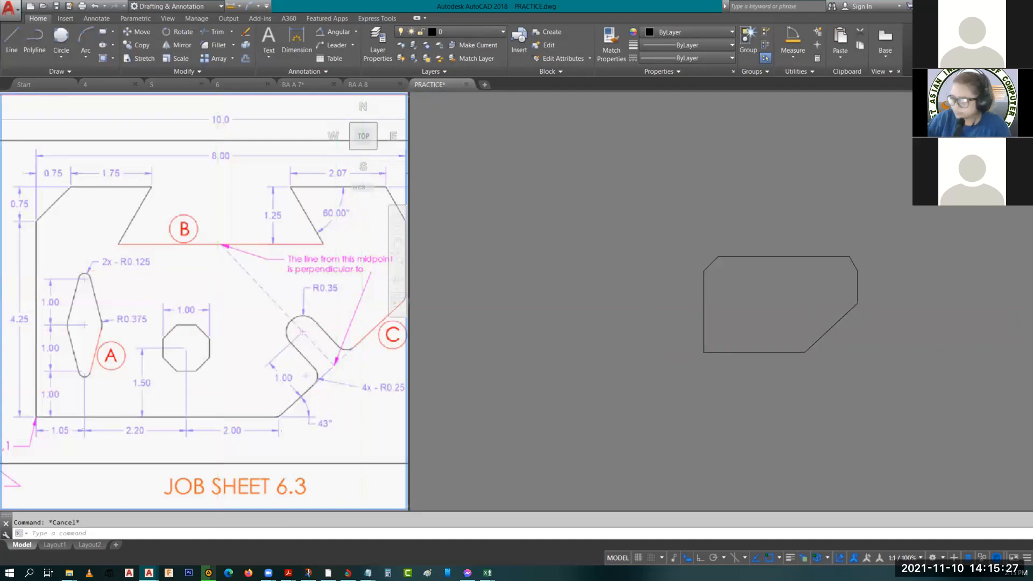
{"action": "left_click", "coordinate": [778, 260]}
{"action": "left_click", "coordinate": [779, 258]}
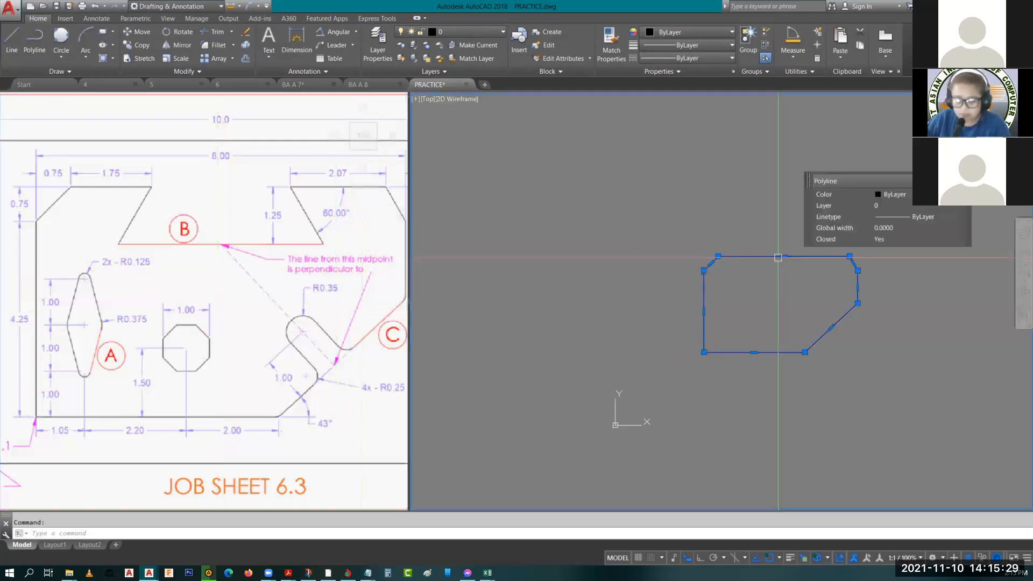
{"action": "type", "text": "x"}
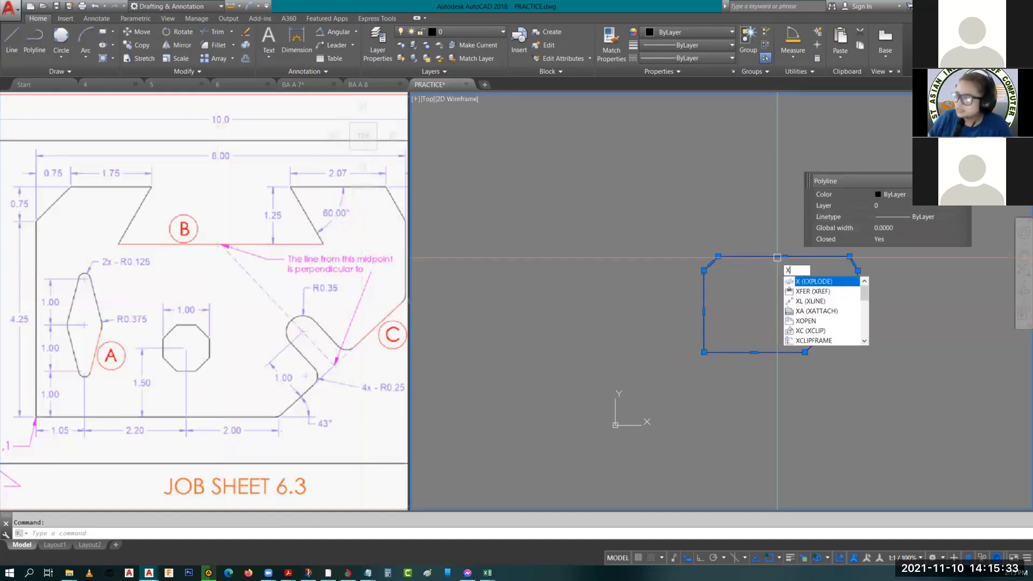
{"action": "key", "text": "Return"}
- Move the outline's top edge straight down by 1.25 with ortho on, using its left endpoint as the base point
{"action": "left_click", "coordinate": [777, 257]}
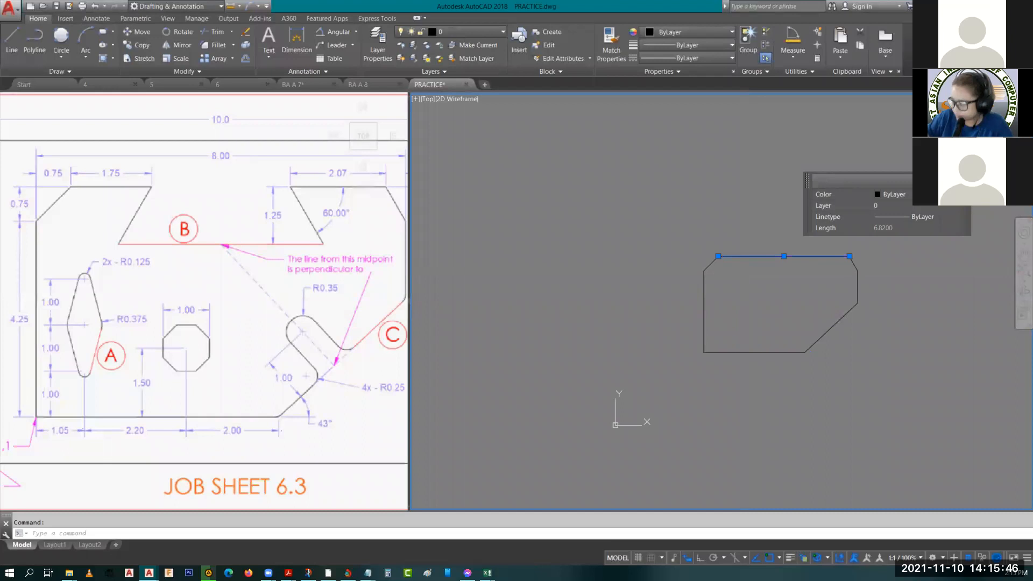
{"action": "key", "text": "m"}
{"action": "key", "text": "Return"}
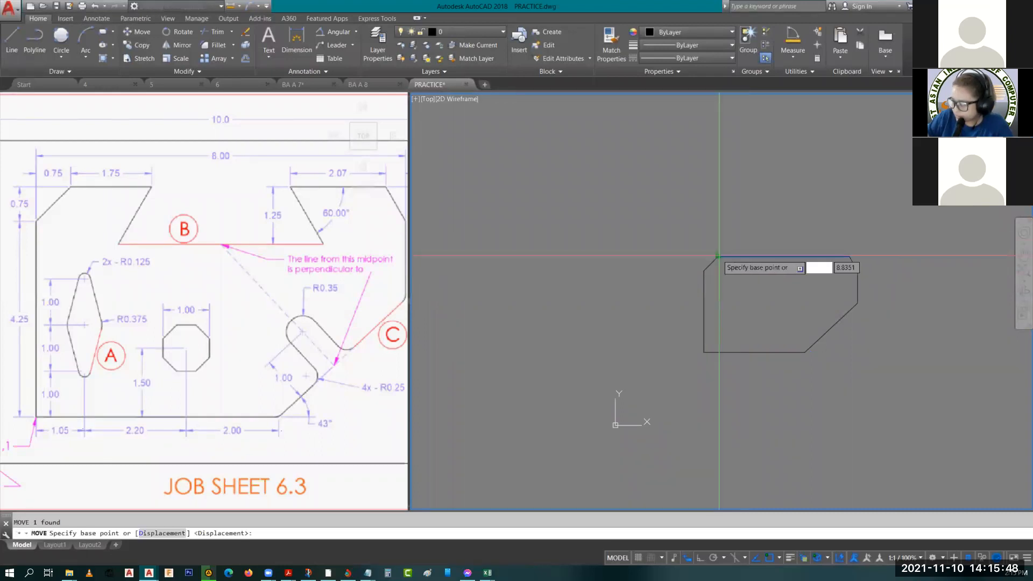
{"action": "scroll", "coordinate": [719, 256], "scroll_direction": "up", "scroll_amount": 4}
{"action": "middle_click_drag", "start_coordinate": [739, 249], "coordinate": [563, 175]}
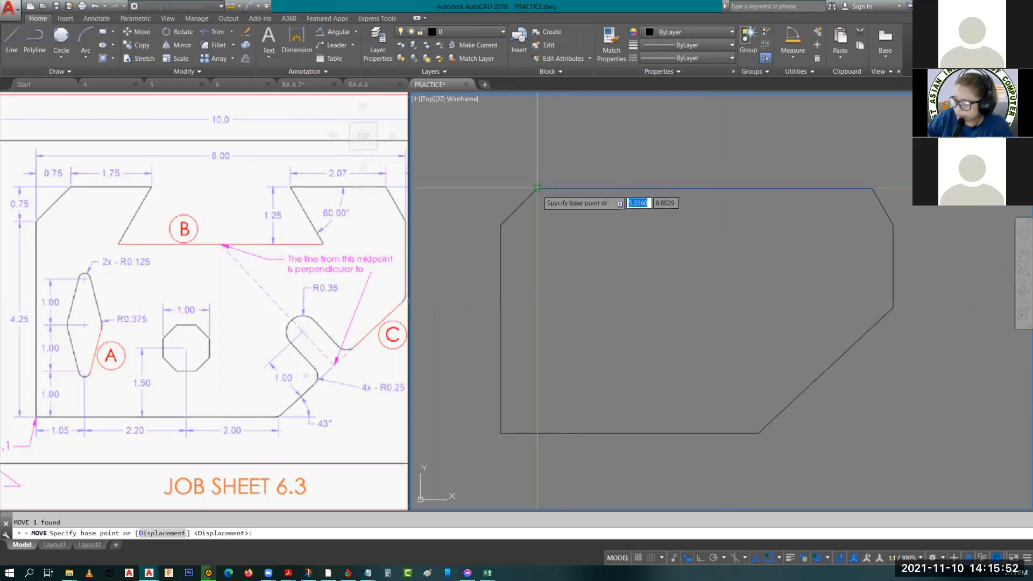
{"action": "left_click", "coordinate": [537, 188]}
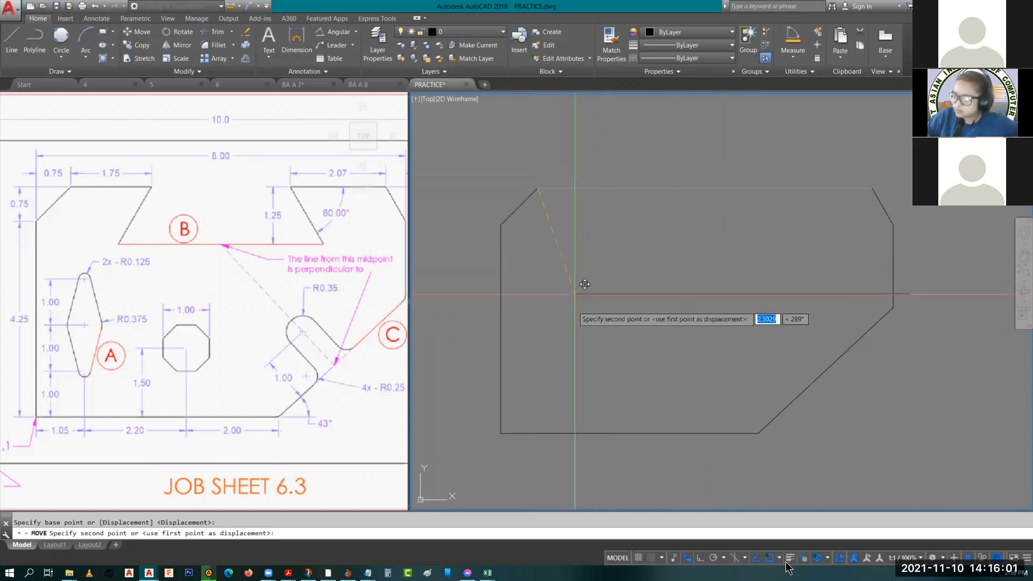
{"action": "left_click", "coordinate": [701, 559]}
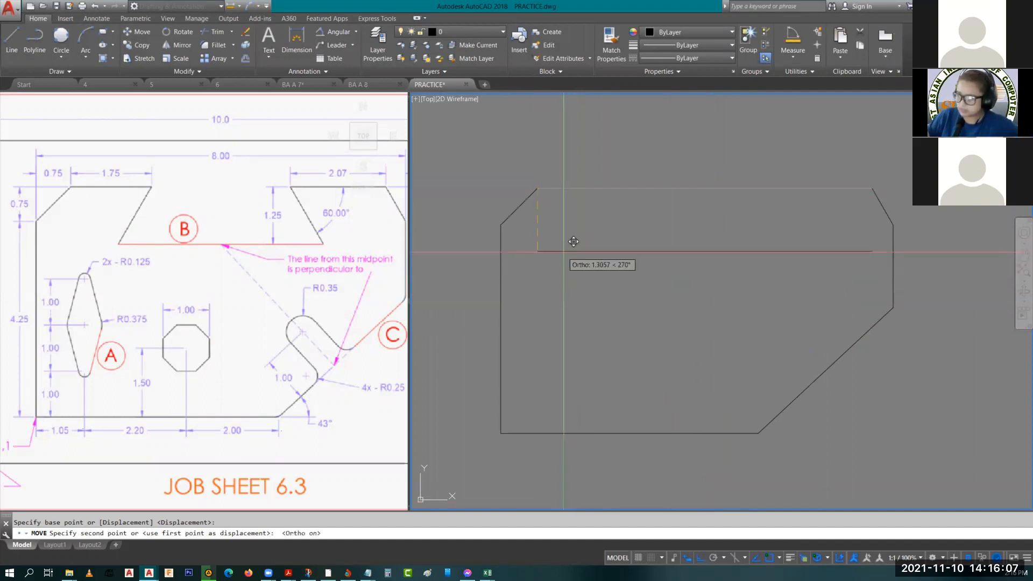
{"action": "type", "text": "1.25"}
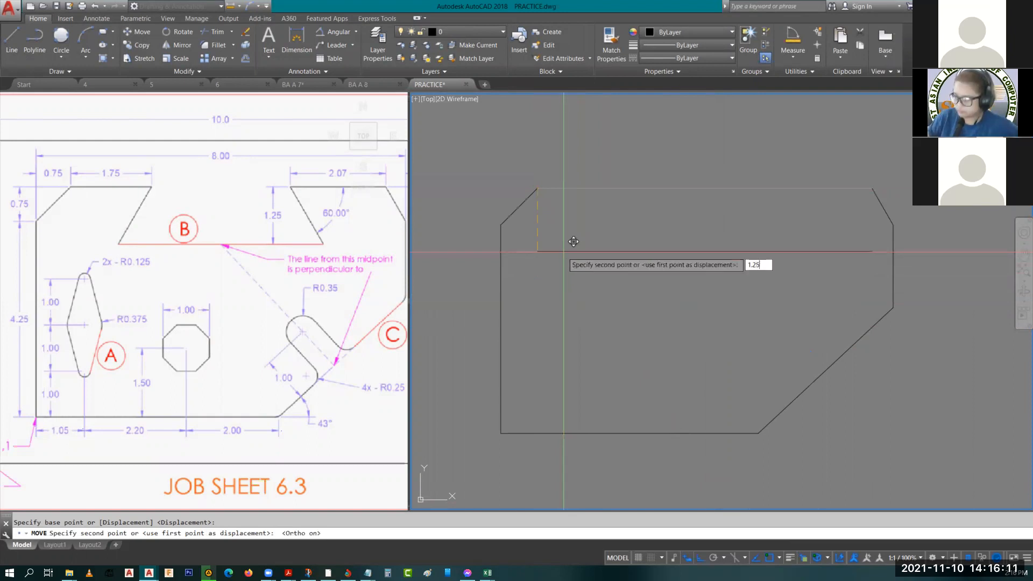
{"action": "key", "text": "Return"}
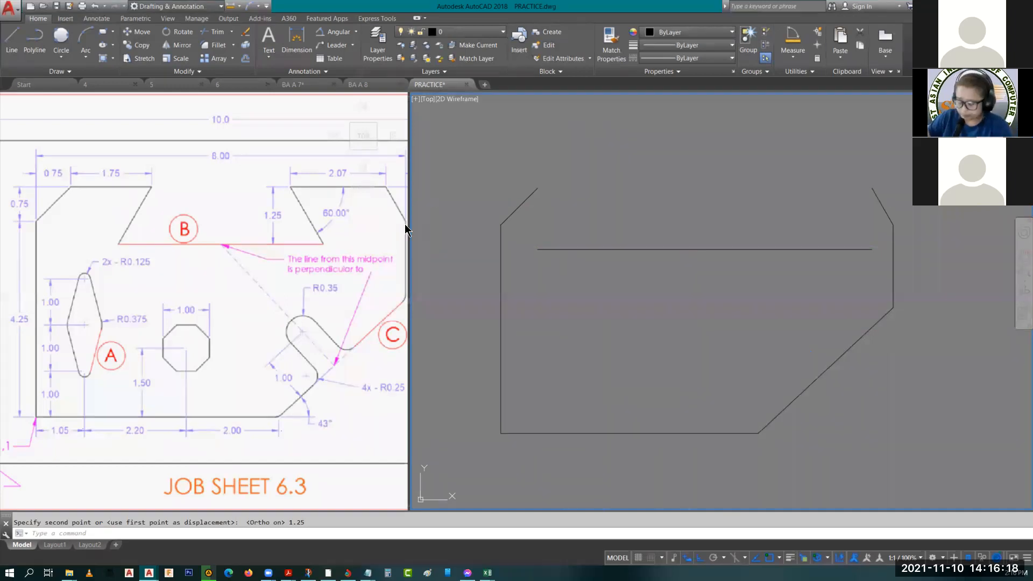
- Draw a horizontal line 2.07 long toward the left from the top end of the upper-right chamfer
{"action": "left_click", "coordinate": [321, 205]}
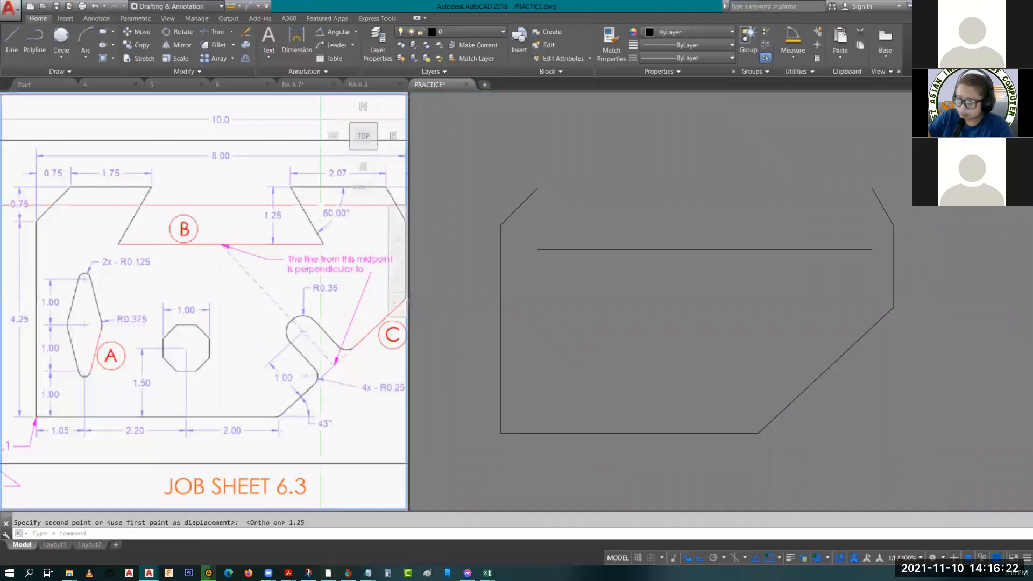
{"action": "middle_click_drag", "start_coordinate": [320, 205], "coordinate": [296, 207]}
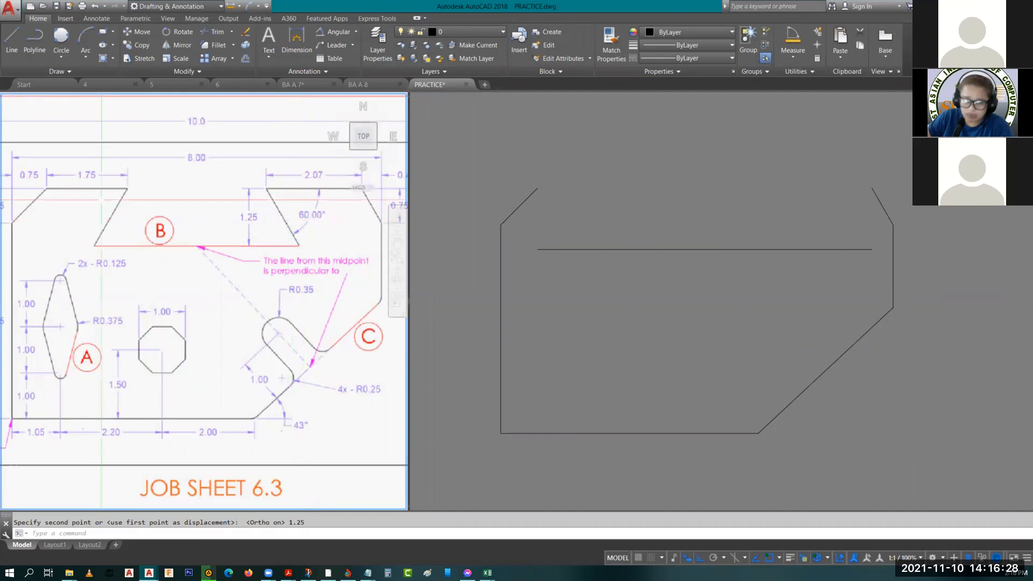
{"action": "left_click", "coordinate": [760, 204]}
{"action": "middle_click_drag", "start_coordinate": [760, 204], "coordinate": [721, 202]}
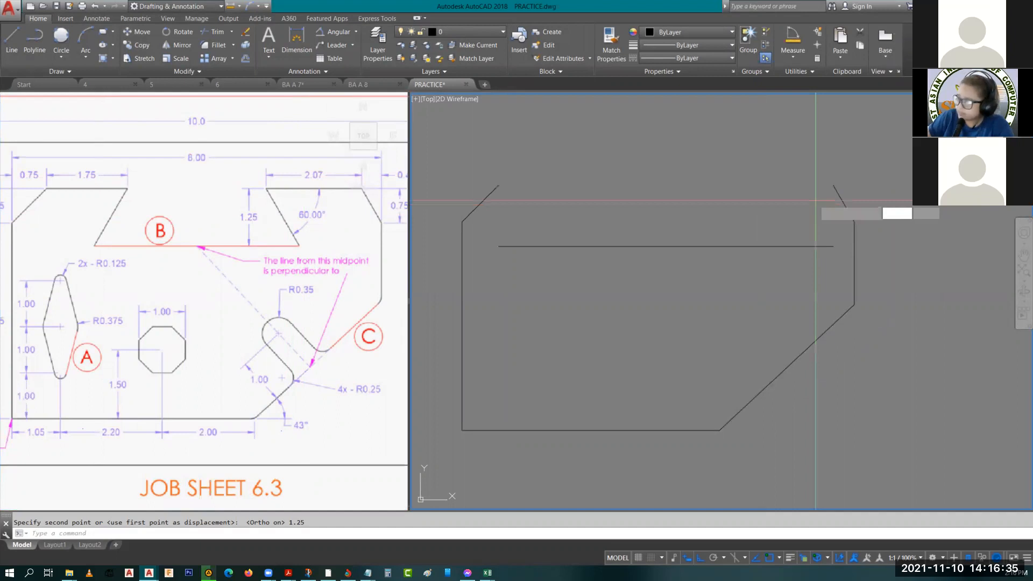
{"action": "type", "text": "l"}
{"action": "key", "text": "Return"}
{"action": "left_click", "coordinate": [834, 186]}
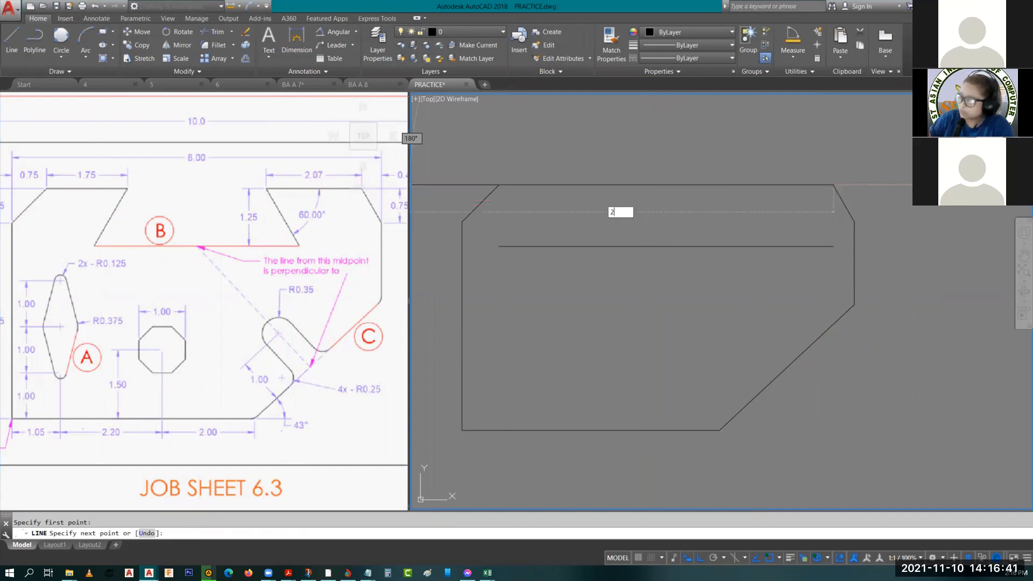
{"action": "type", "text": "2.07"}
{"action": "key", "text": "Return"}
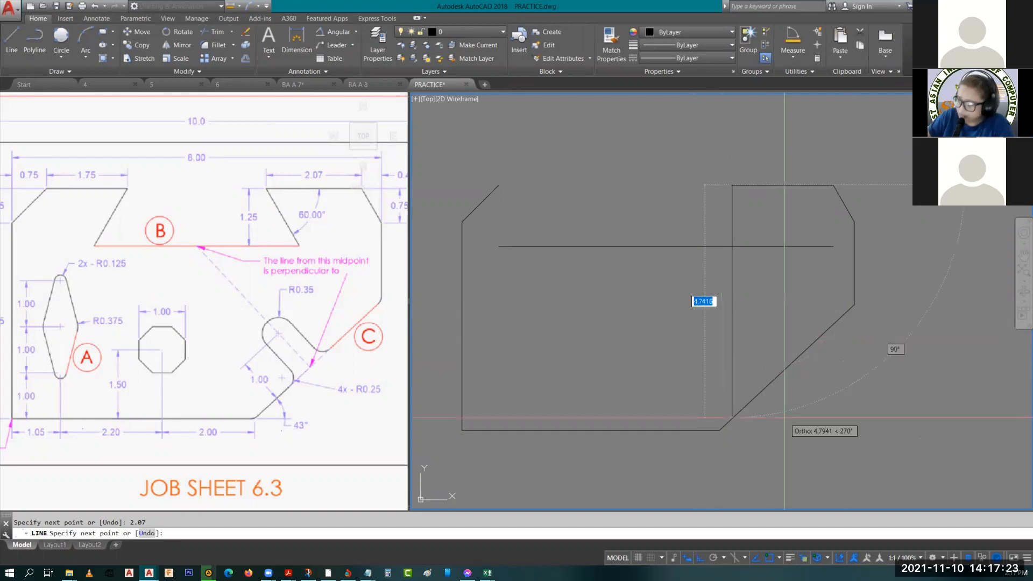
- Continue from the 2.07 line's left end with ortho off, adding a slanted line 1.5 long at -60 degrees
{"action": "left_click", "coordinate": [691, 560]}
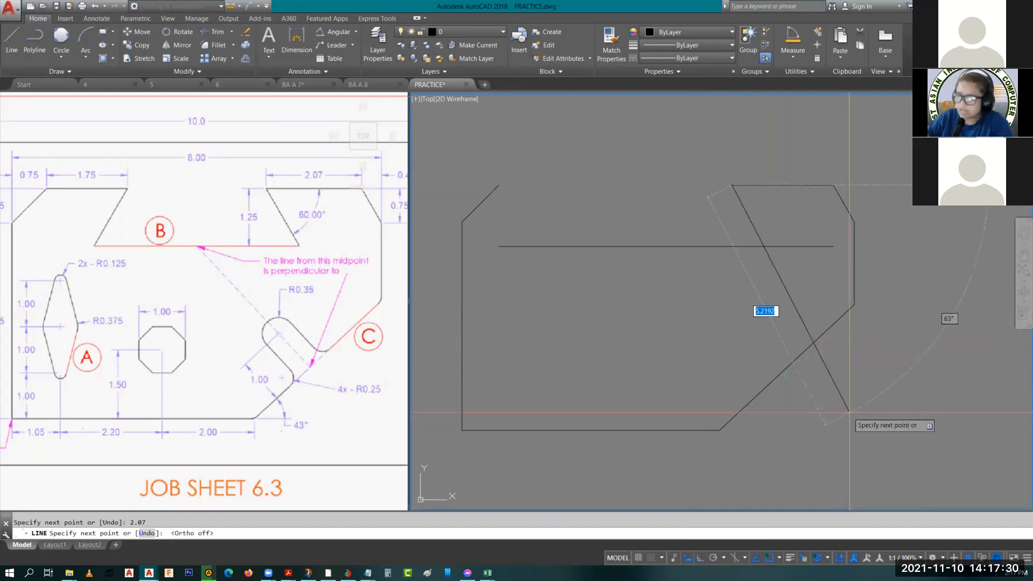
{"action": "type", "text": "@"}
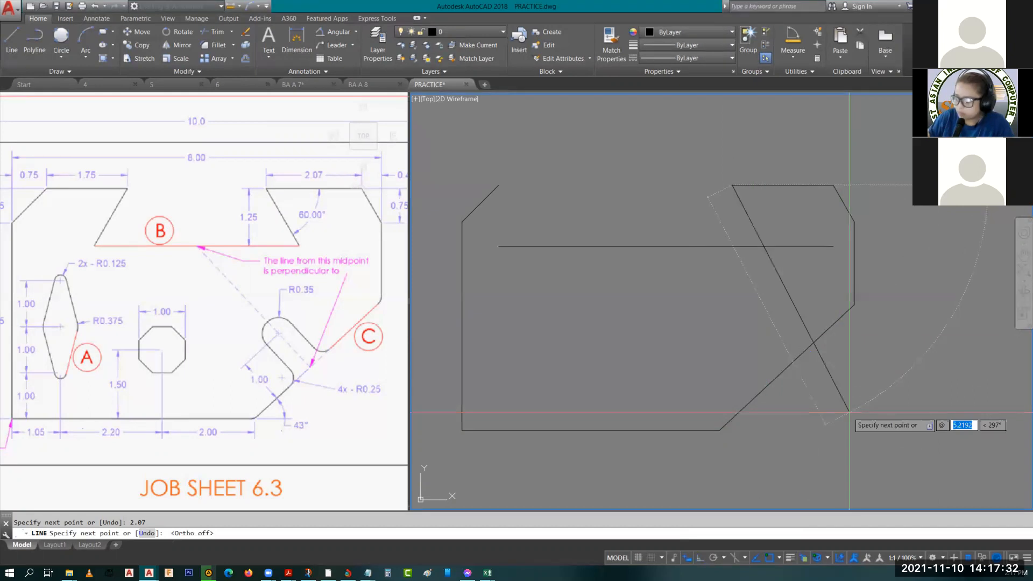
{"action": "type", "text": "1.5"}
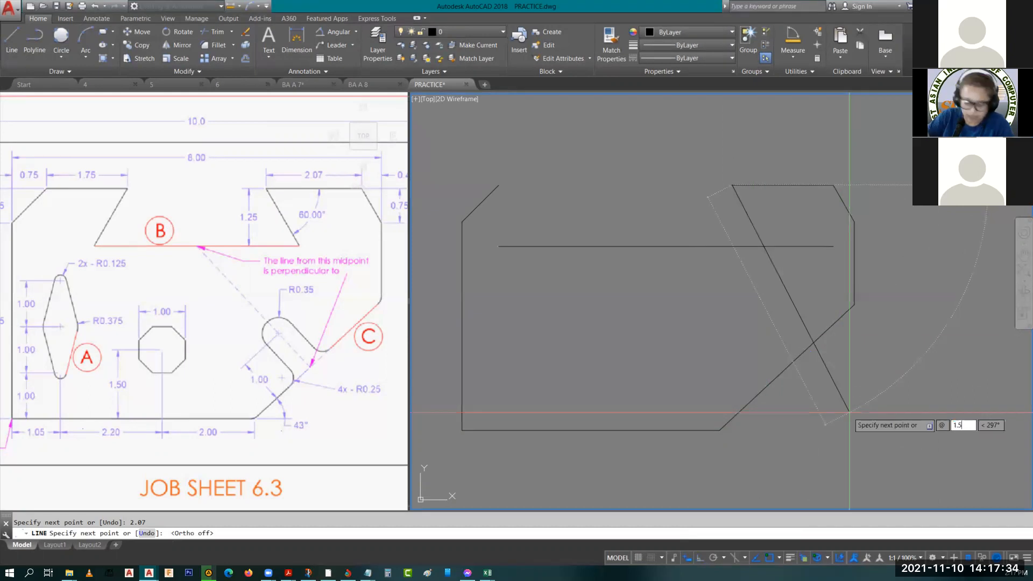
{"action": "key", "text": "Tab"}
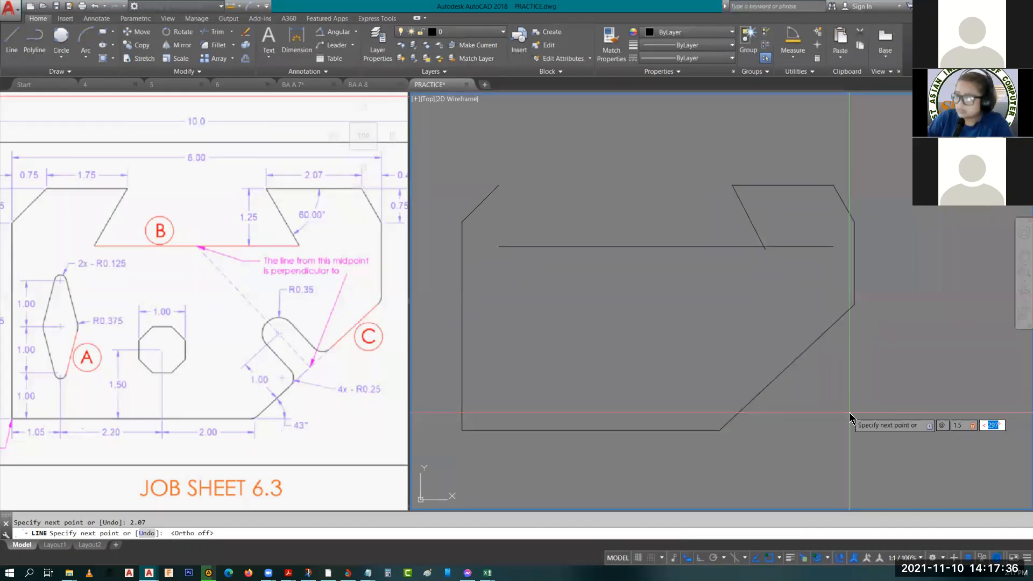
{"action": "type", "text": "-60"}
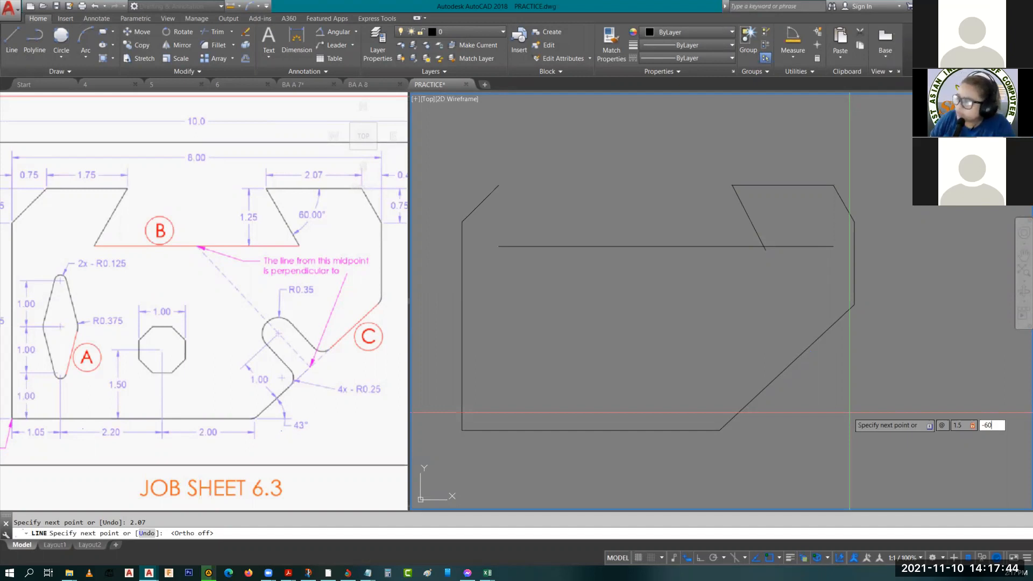
{"action": "key", "text": "Return"}
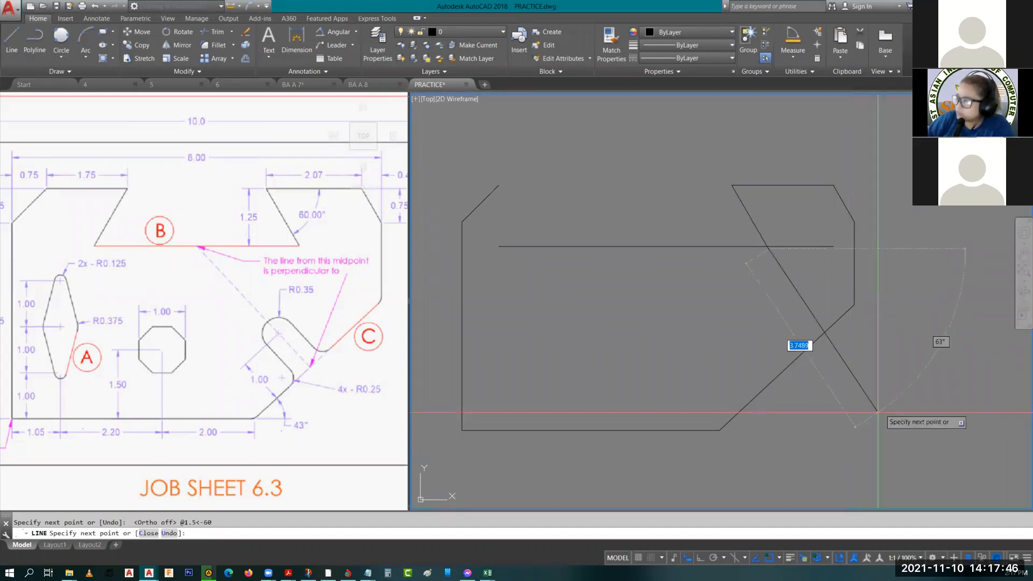
{"action": "key", "text": "Escape"}
{"action": "scroll", "coordinate": [771, 246], "scroll_direction": "up", "scroll_amount": 7}
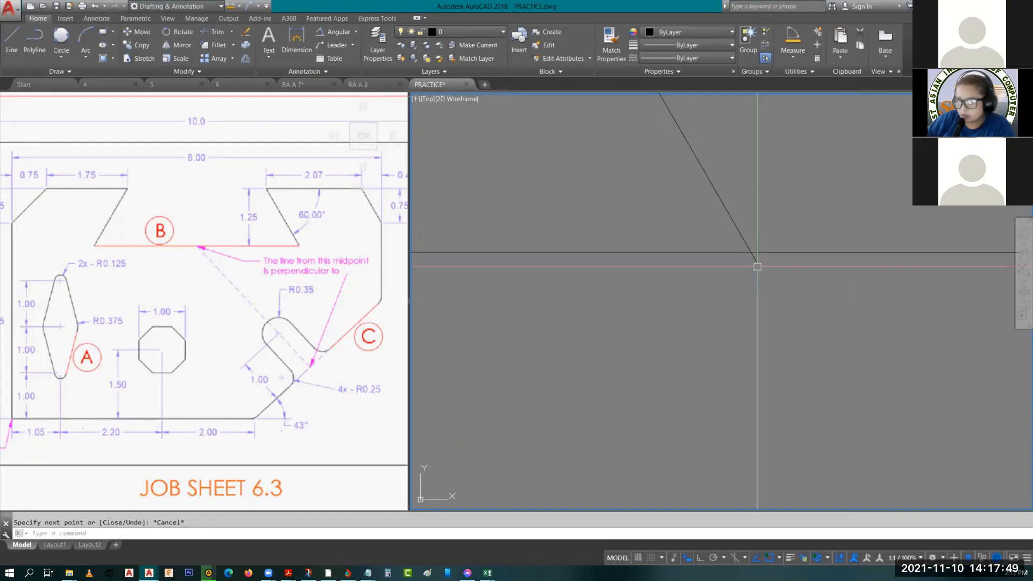
{"action": "scroll", "coordinate": [802, 279], "scroll_direction": "down", "scroll_amount": 5}
- Draw a horizontal line 1.75 long toward the right from the top end of the upper-left chamfer, with ortho on
{"action": "scroll", "coordinate": [568, 247], "scroll_direction": "up", "scroll_amount": 5}
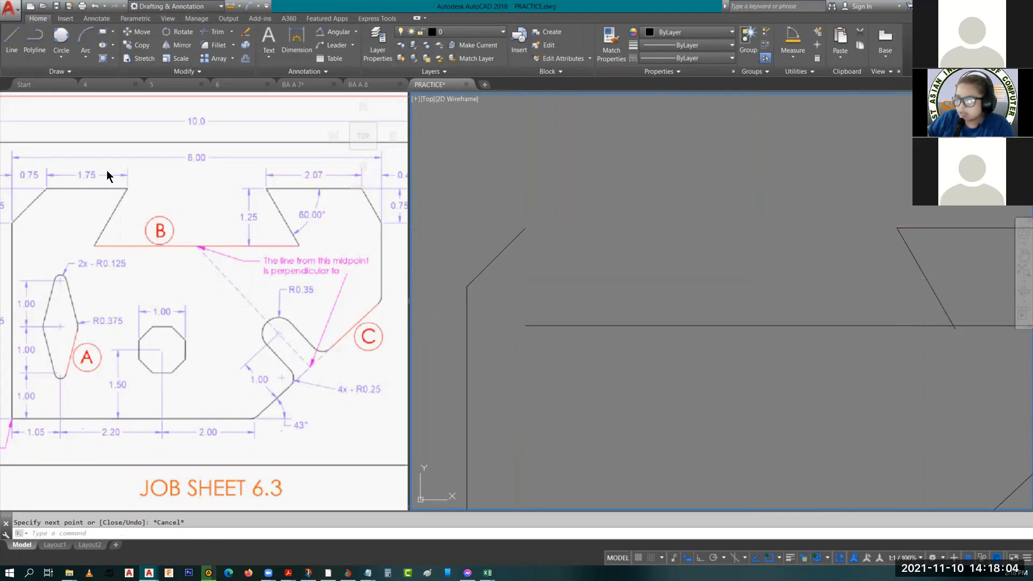
{"action": "key", "text": "Return"}
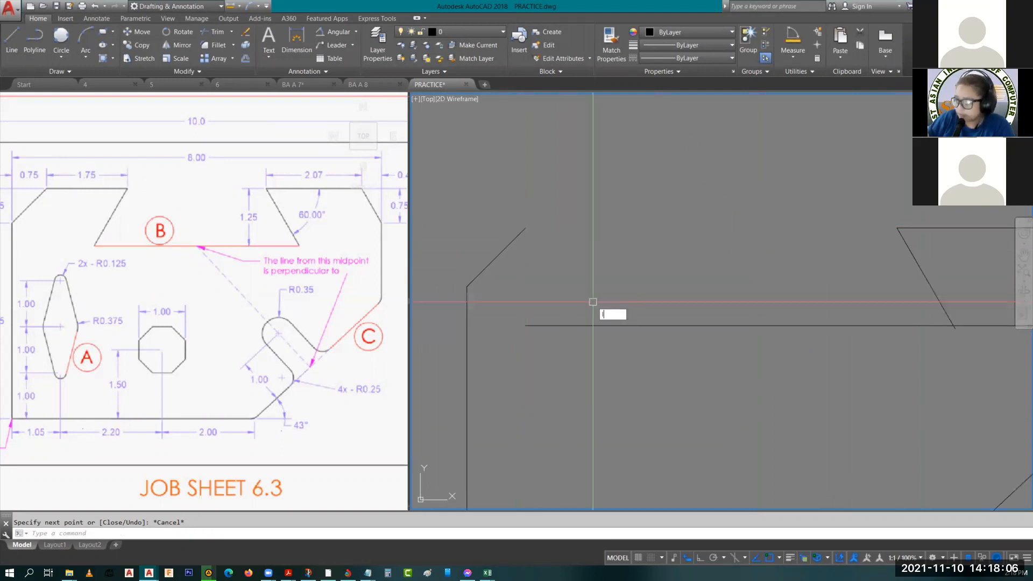
{"action": "left_click", "coordinate": [528, 227]}
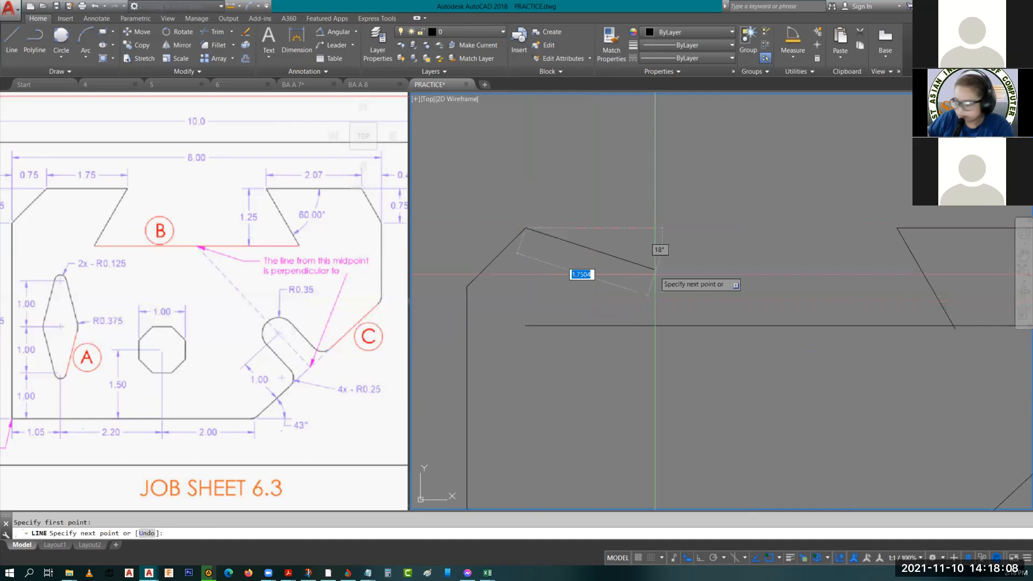
{"action": "key", "text": "F8"}
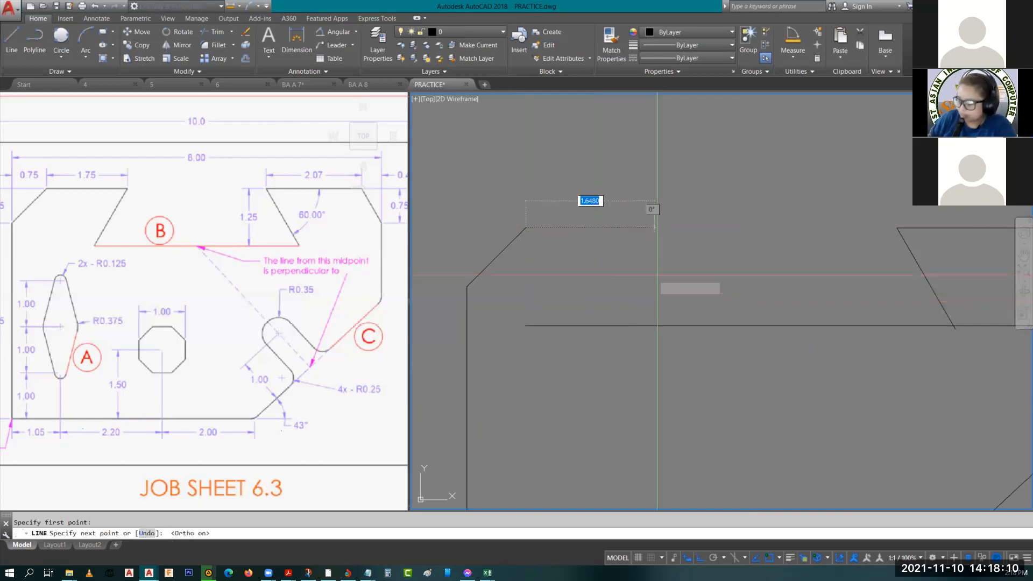
{"action": "type", "text": "1.75"}
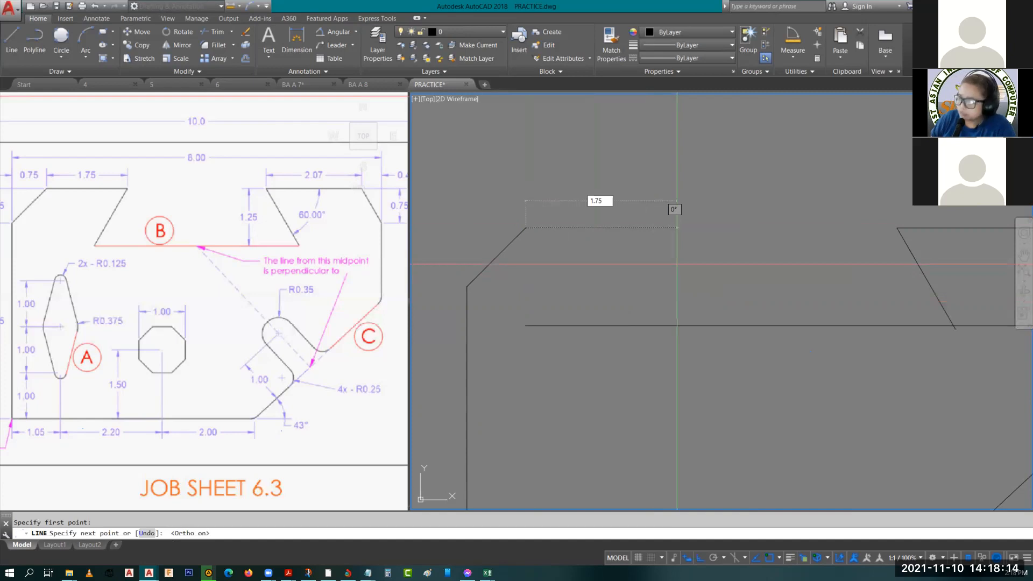
{"action": "key", "text": "Return"}
{"action": "key", "text": "Escape"}
- Mirror the slanted notch line about a vertical axis through its top end, keeping the source line
{"action": "middle_click_drag", "start_coordinate": [922, 275], "coordinate": [876, 263]}
{"action": "left_click", "coordinate": [877, 262]}
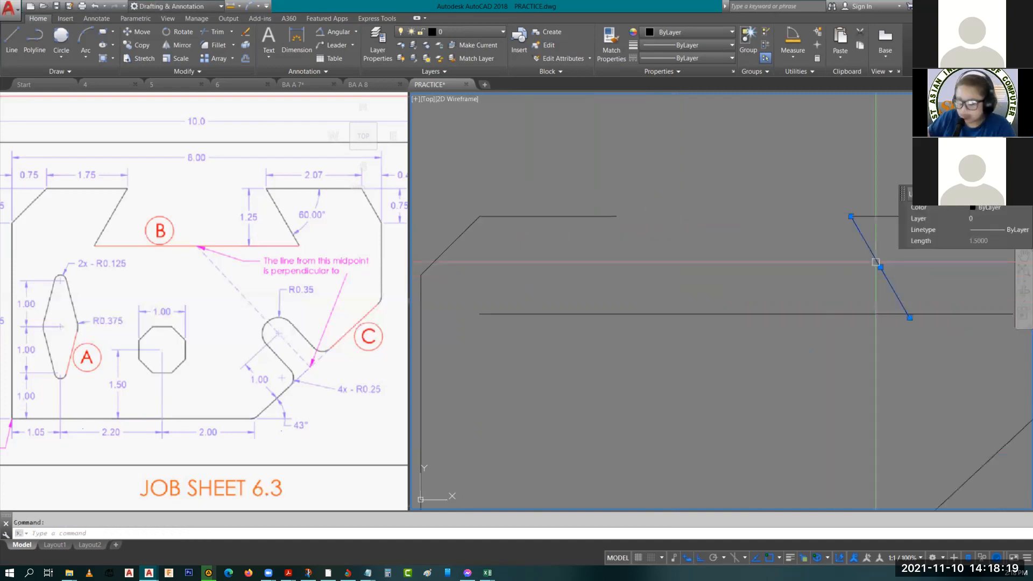
{"action": "type", "text": "MI"}
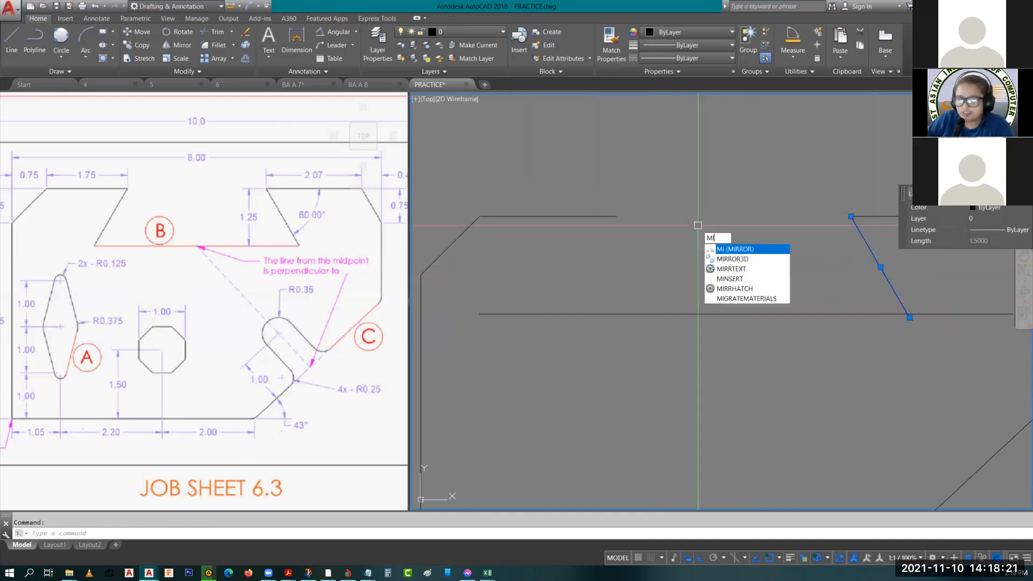
{"action": "key", "text": "Return"}
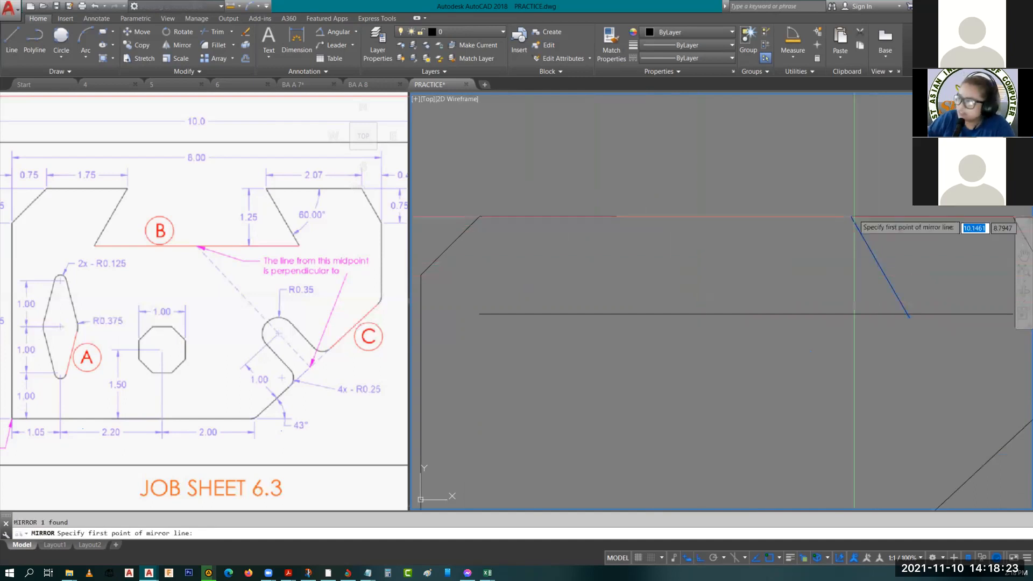
{"action": "left_click", "coordinate": [852, 217]}
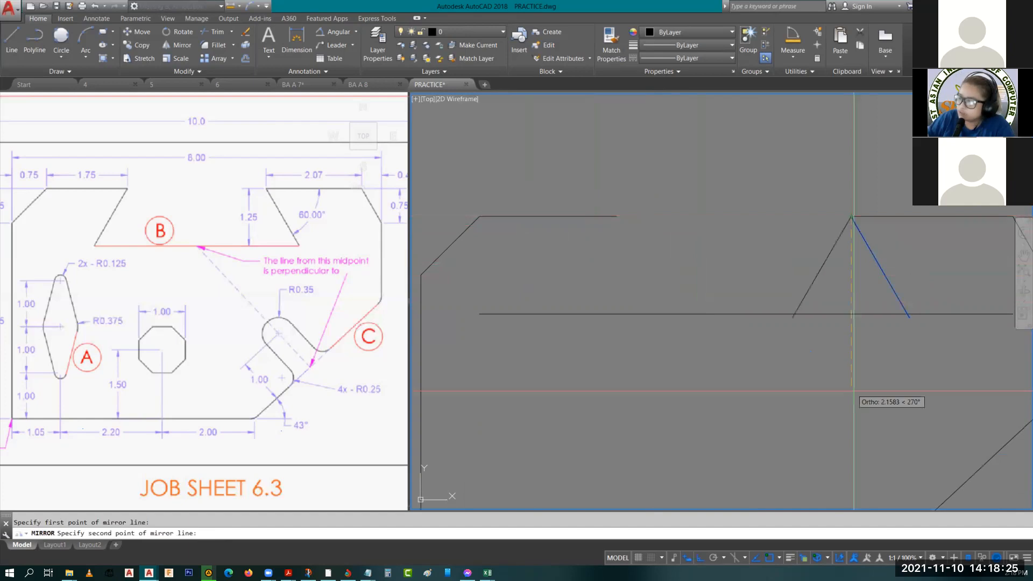
{"action": "left_click", "coordinate": [853, 429]}
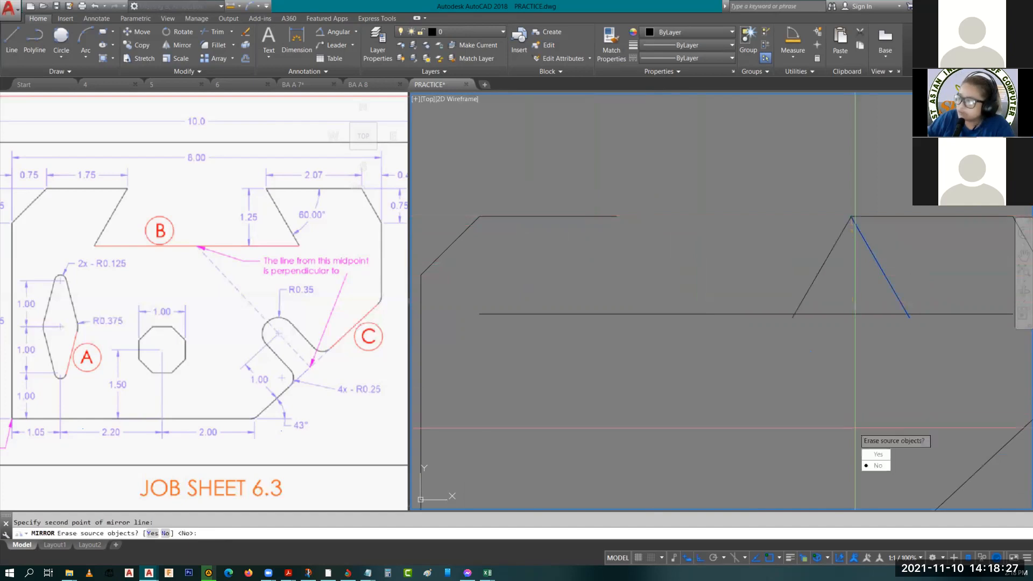
{"action": "key", "text": "Return"}
- Move the mirrored slanted line by its top end to the right end of the 1.75 line
{"action": "left_click", "coordinate": [833, 246]}
{"action": "type", "text": "m"}
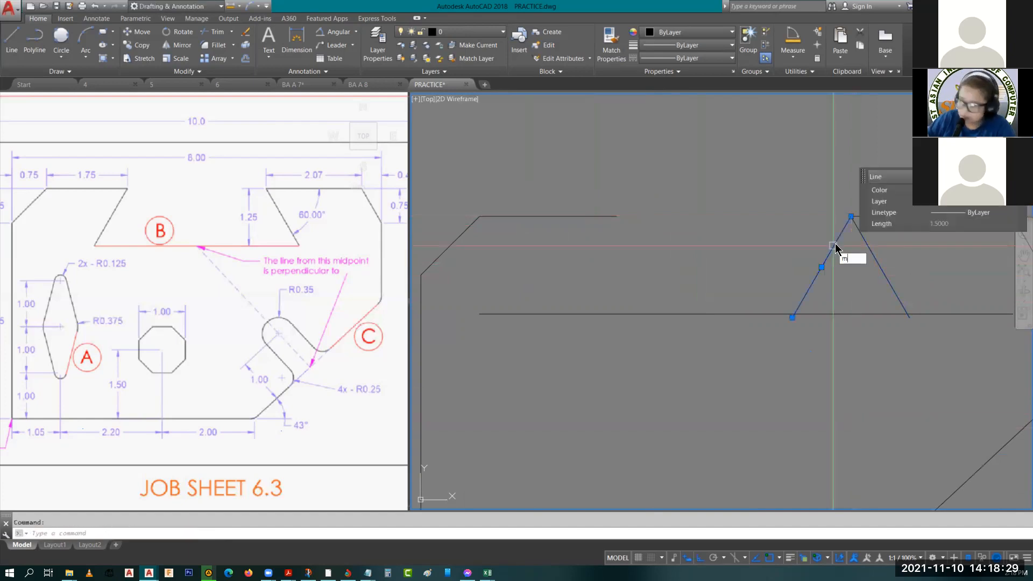
{"action": "key", "text": "Return"}
{"action": "left_click", "coordinate": [851, 217]}
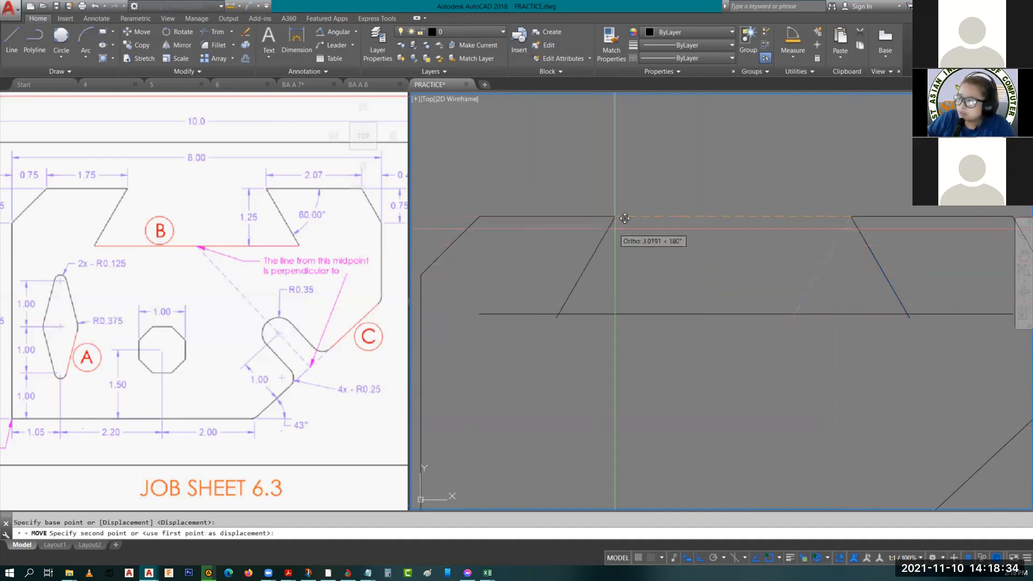
{"action": "left_click", "coordinate": [618, 216]}
{"action": "key", "text": "Escape"}
- Trim the notch floor line outside both slanted sides and the slanted lines' ends protruding below it
{"action": "scroll", "coordinate": [815, 353], "scroll_direction": "down", "scroll_amount": 2}
{"action": "type", "text": "tr"}
{"action": "key", "text": "Return"}
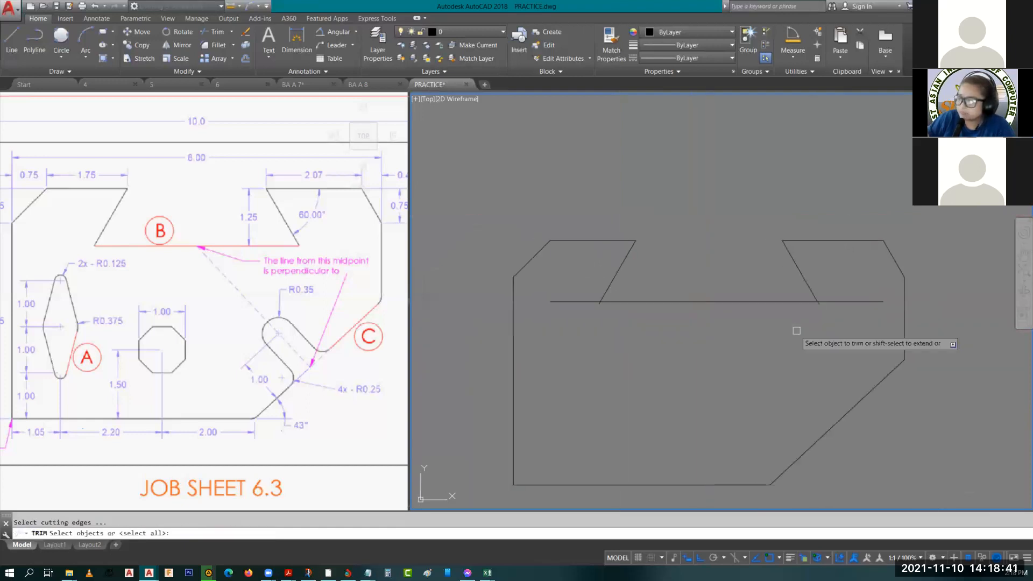
{"action": "left_click", "coordinate": [838, 305]}
{"action": "scroll", "coordinate": [827, 305], "scroll_direction": "up", "scroll_amount": 5}
{"action": "left_click", "coordinate": [798, 297]}
{"action": "scroll", "coordinate": [798, 297], "scroll_direction": "down", "scroll_amount": 5}
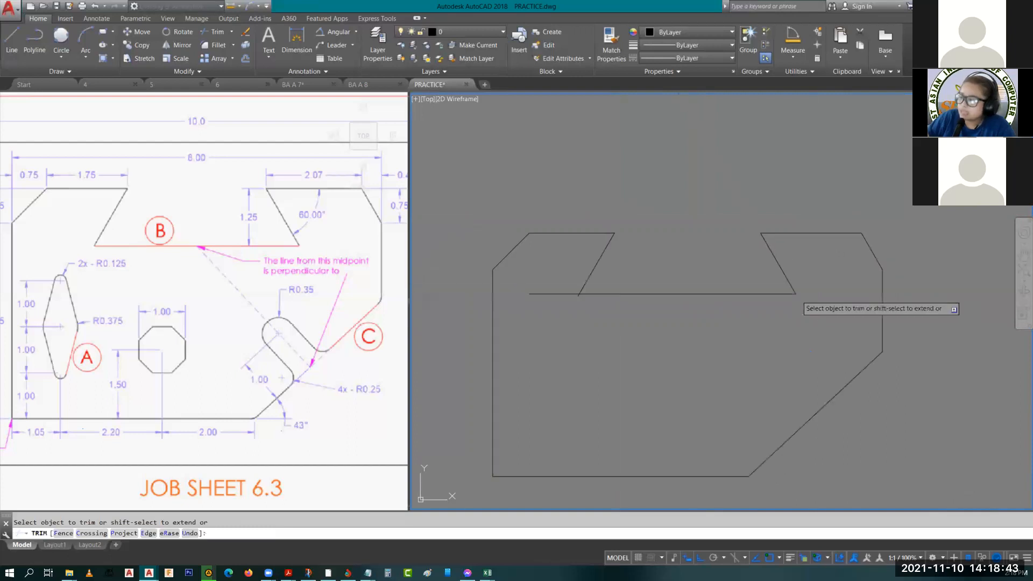
{"action": "left_click", "coordinate": [549, 291]}
{"action": "scroll", "coordinate": [570, 296], "scroll_direction": "up", "scroll_amount": 4}
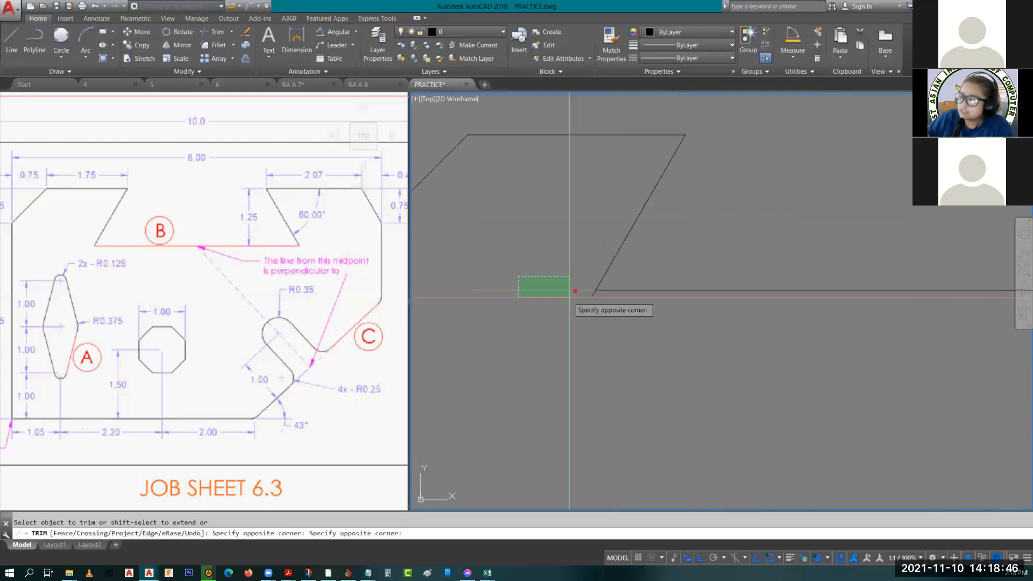
{"action": "left_click", "coordinate": [570, 296]}
{"action": "key", "text": "Escape"}
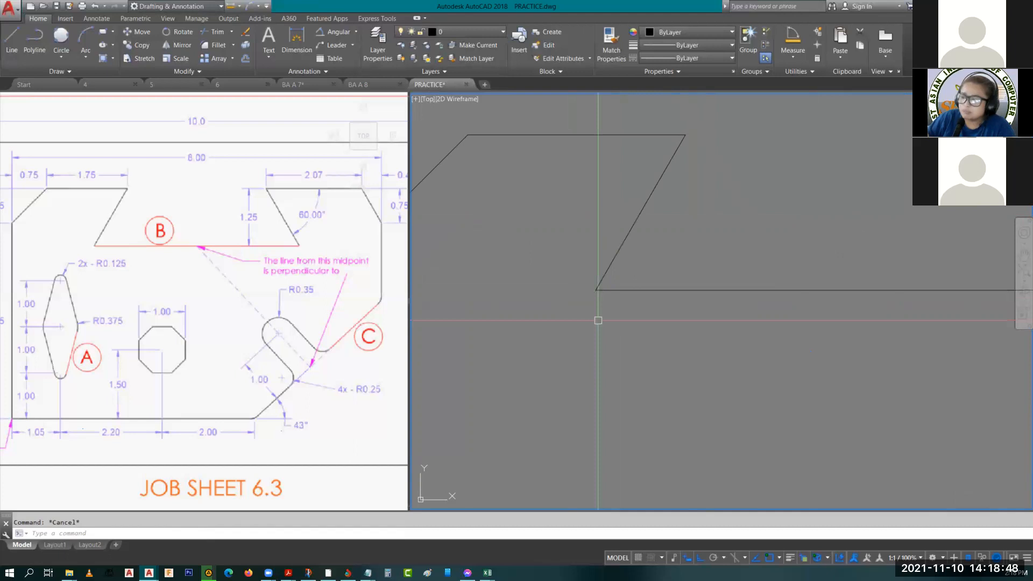
- Erase the notch's two slanted sides and its floor line from the outline
{"action": "scroll", "coordinate": [711, 264], "scroll_direction": "down", "scroll_amount": 2}
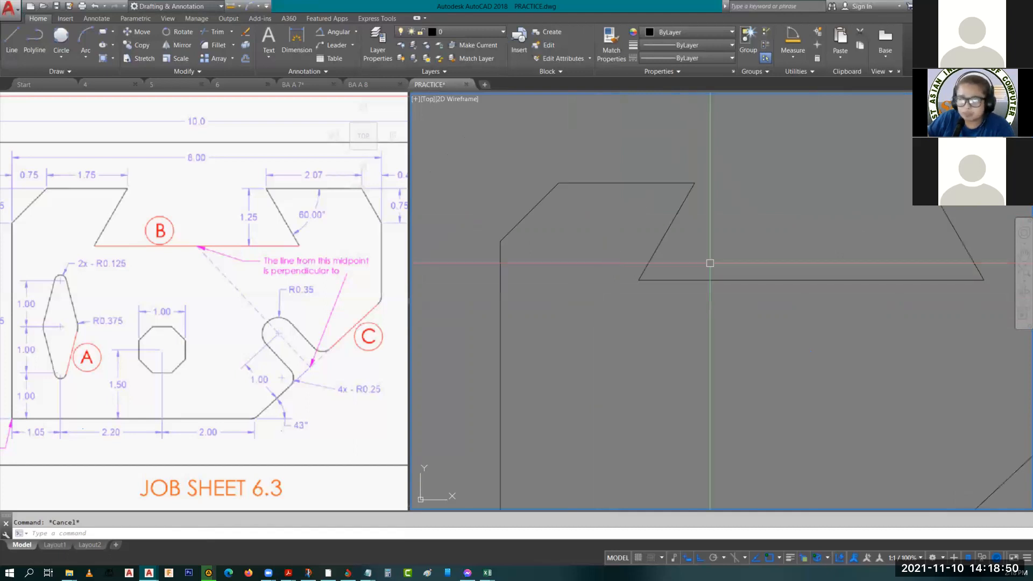
{"action": "scroll", "coordinate": [833, 232], "scroll_direction": "down", "scroll_amount": 2}
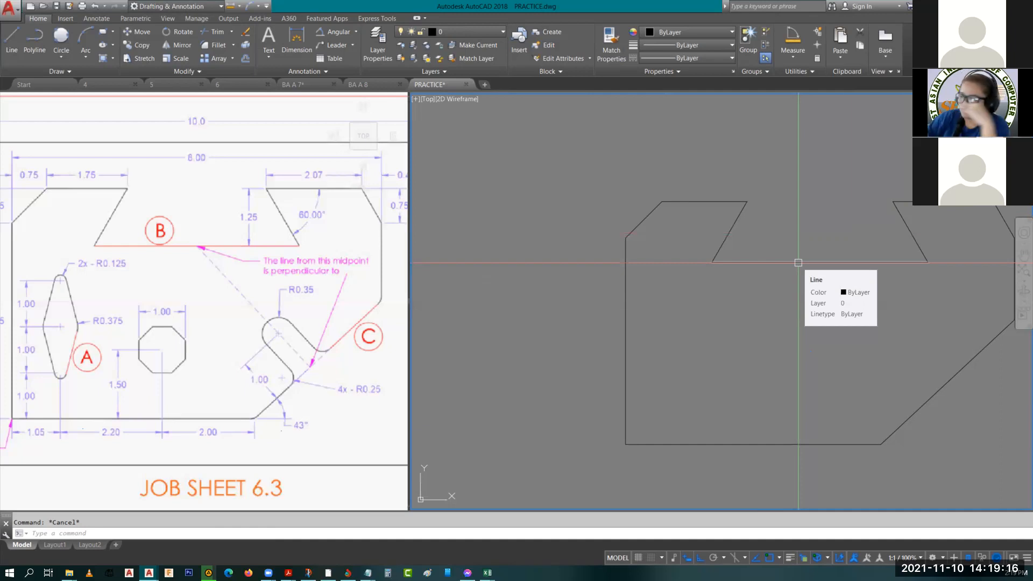
{"action": "middle_click_drag", "start_coordinate": [956, 282], "coordinate": [888, 287]}
{"action": "left_click", "coordinate": [888, 287]}
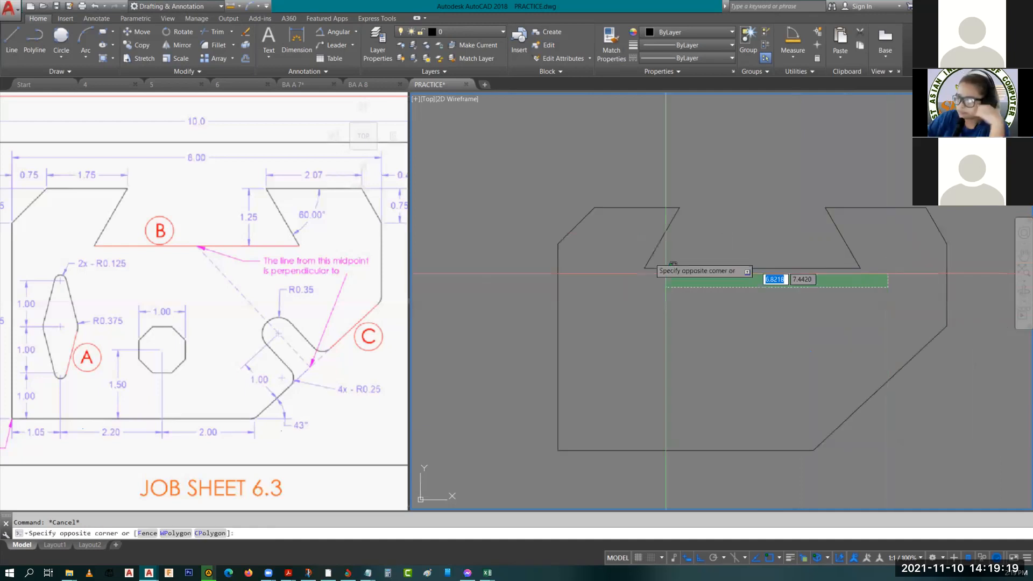
{"action": "left_click", "coordinate": [648, 256]}
{"action": "type", "text": "l"}
{"action": "key", "text": "Return"}
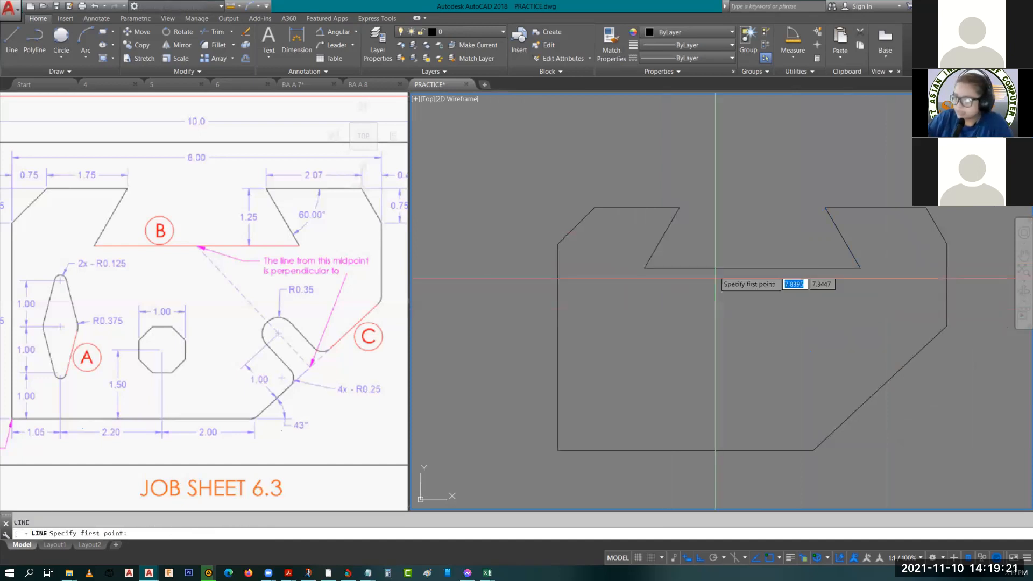
{"action": "key", "text": "Escape"}
{"action": "left_click", "coordinate": [613, 241]}
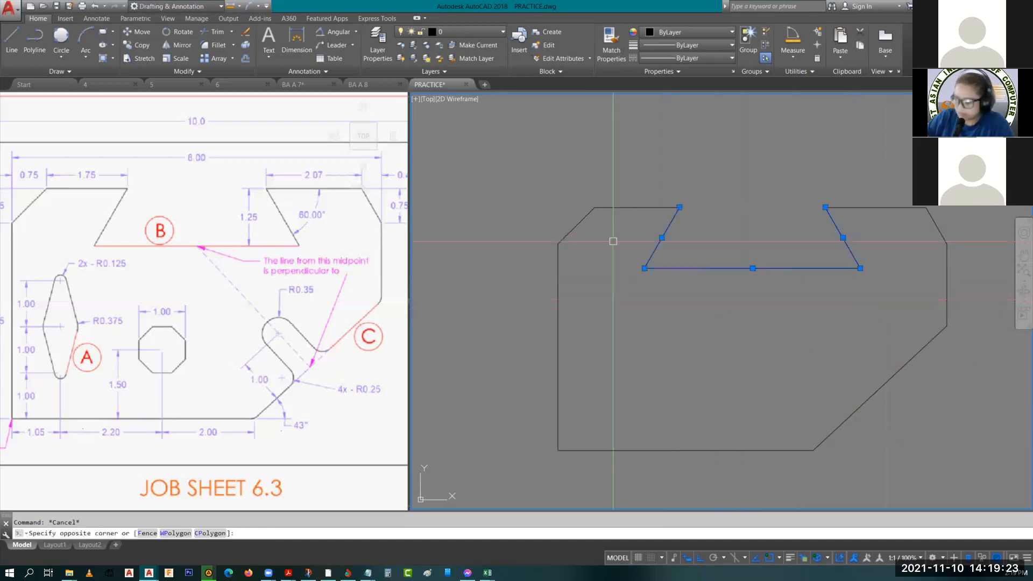
{"action": "left_click", "coordinate": [620, 258]}
{"action": "key", "text": "Delete"}
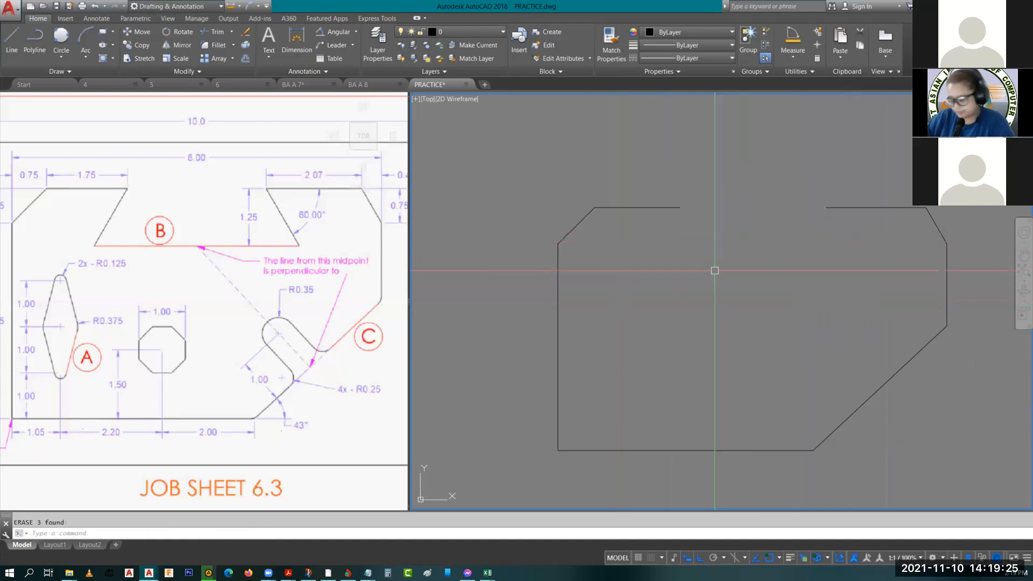
- Draw a 1.25 vertical line straight down from the open end of the outline's left top edge
{"action": "type", "text": "l"}
{"action": "key", "text": "Return"}
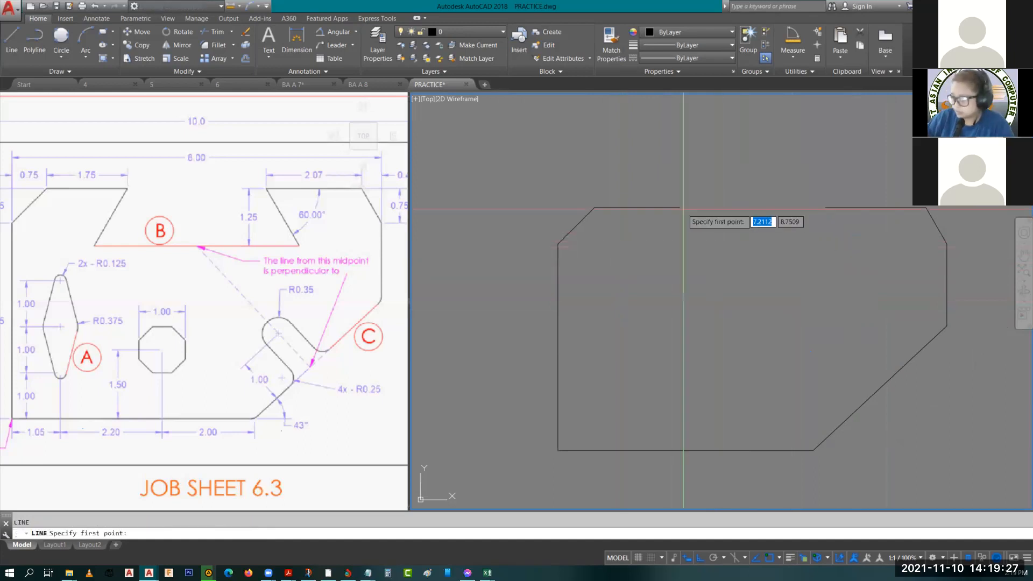
{"action": "left_click", "coordinate": [680, 207]}
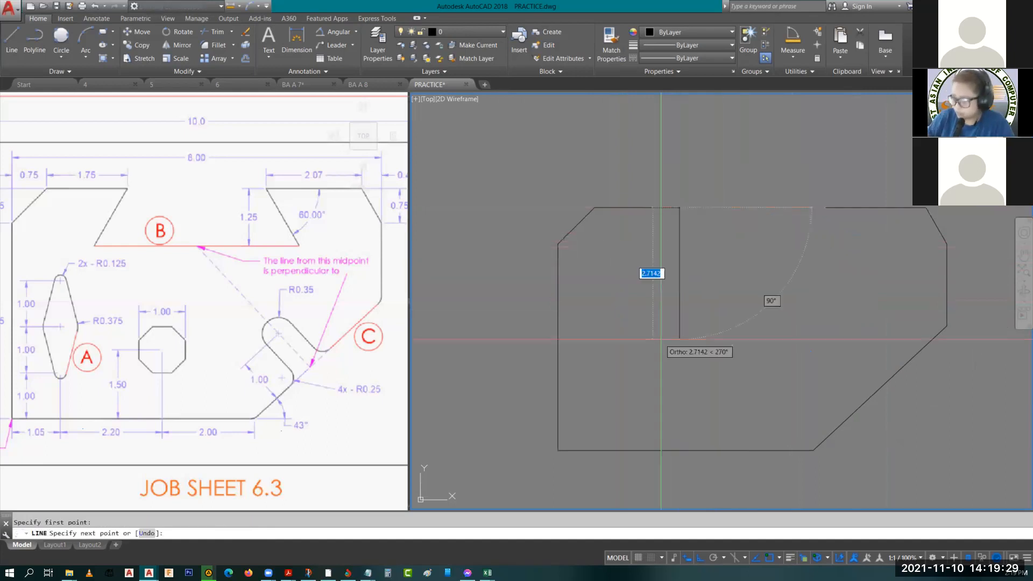
{"action": "type", "text": "1.25"}
{"action": "key", "text": "Return"}
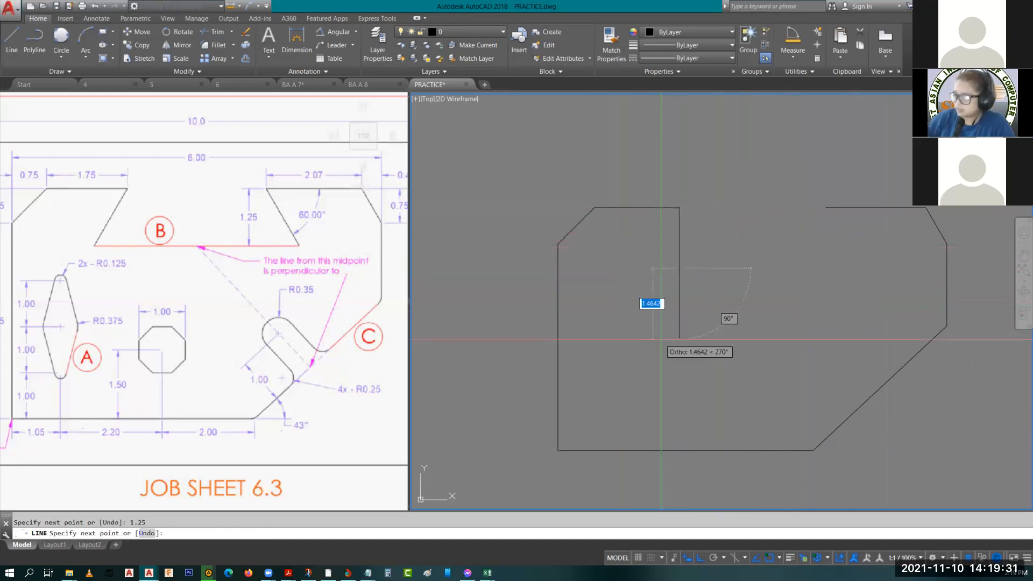
{"action": "key", "text": "Return"}
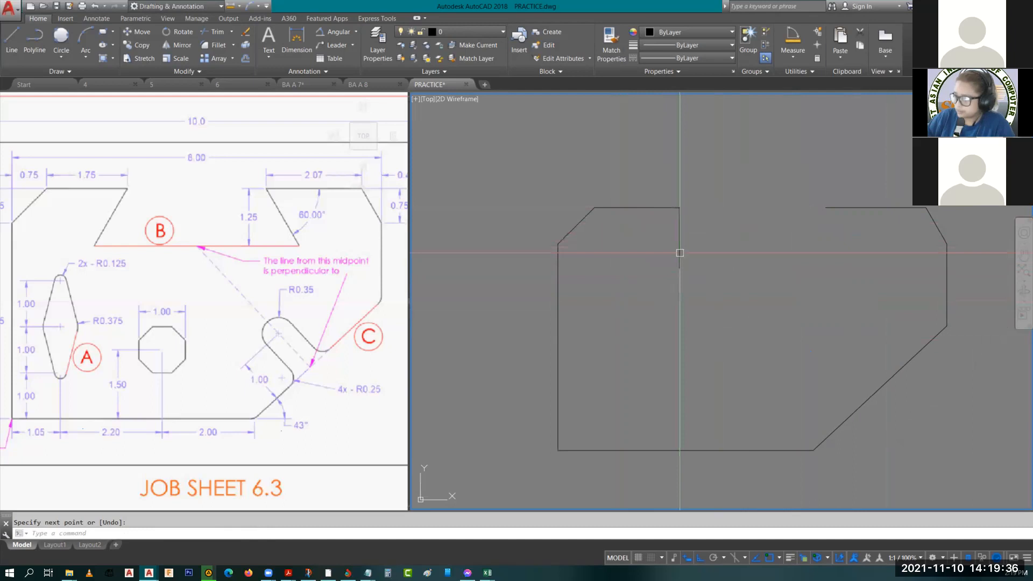
- Draw a slanted line 1.5 long at -120° from the top of the new vertical line
{"action": "key", "text": "Return"}
{"action": "left_click", "coordinate": [679, 207]}
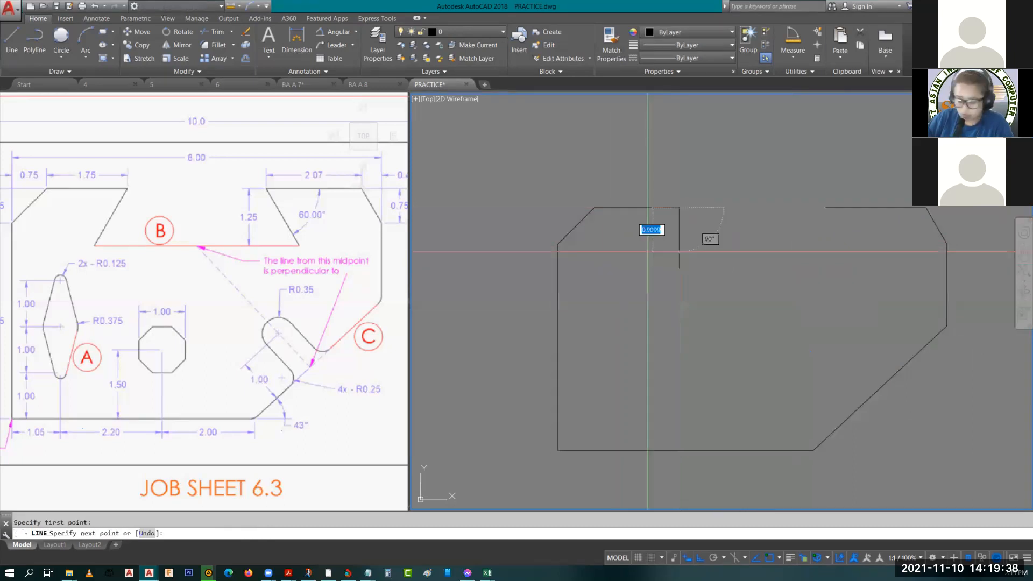
{"action": "type", "text": "@"}
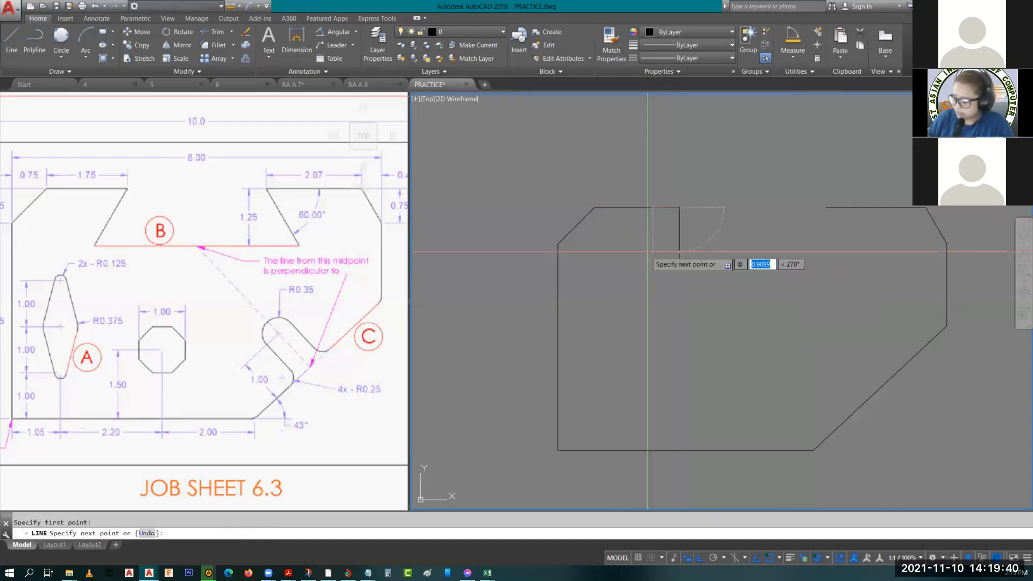
{"action": "type", "text": "1."}
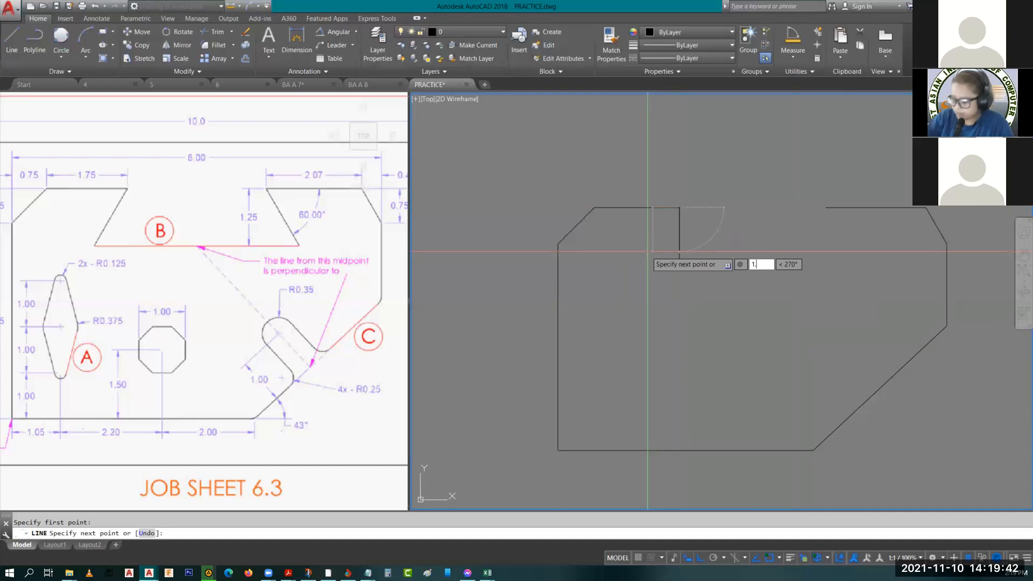
{"action": "key", "text": "Tab"}
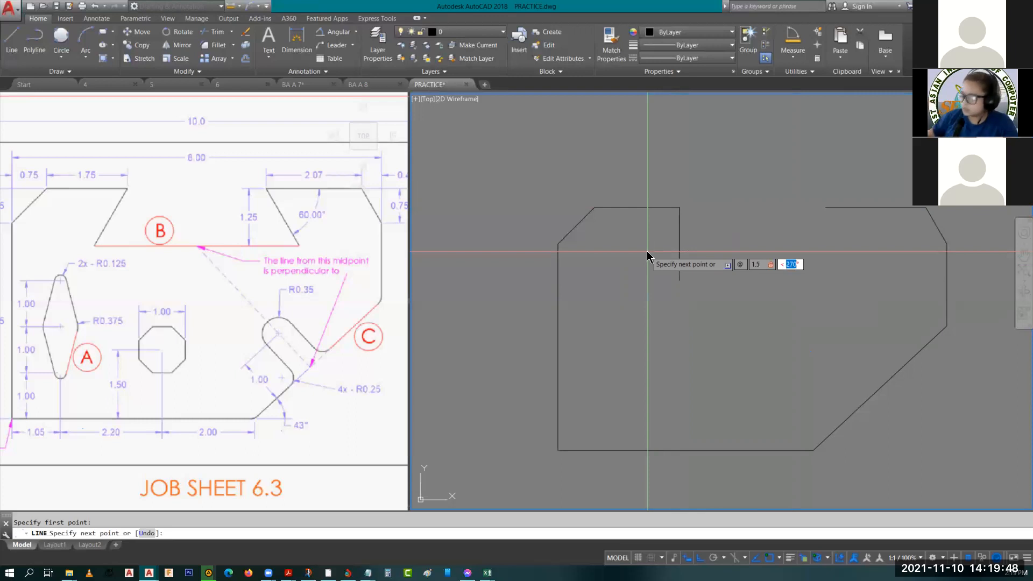
{"action": "type", "text": "120"}
{"action": "key", "text": "Return"}
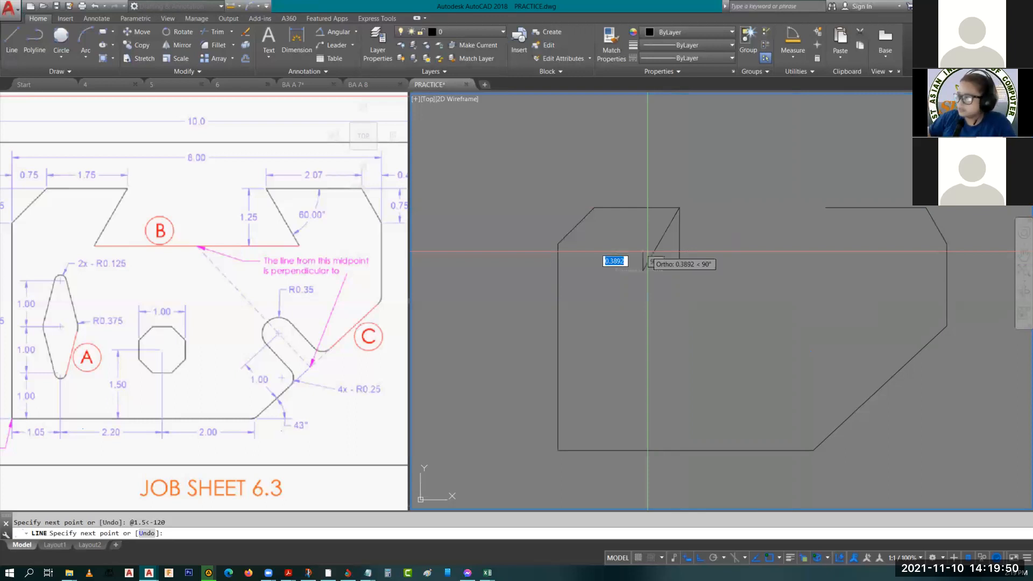
{"action": "key", "text": "Escape"}
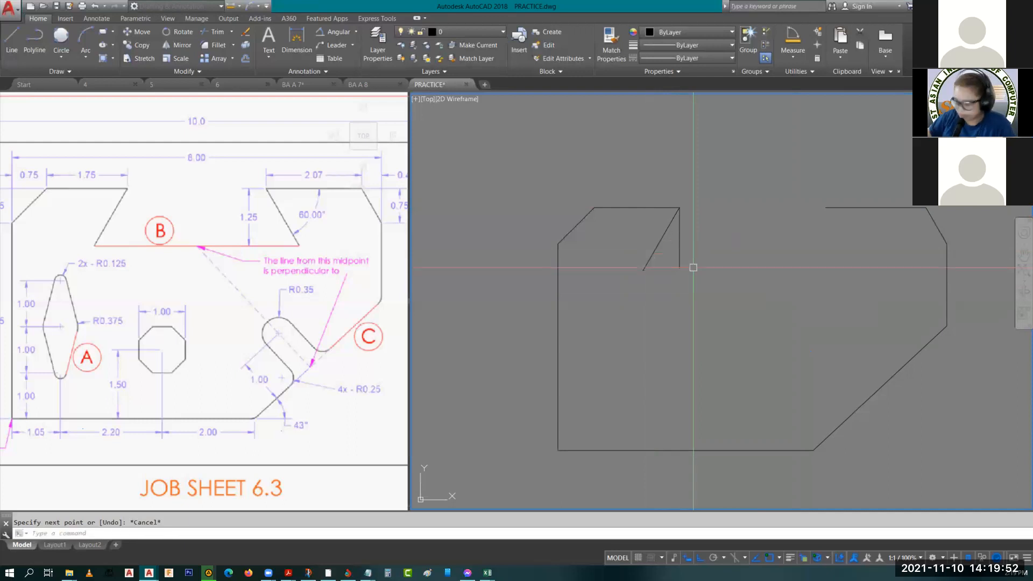
- Draw a horizontal line leftward from the lower end of the vertical line, extending past the slanted line
{"action": "scroll", "coordinate": [685, 236], "scroll_direction": "up", "scroll_amount": 4}
{"action": "key", "text": "Return"}
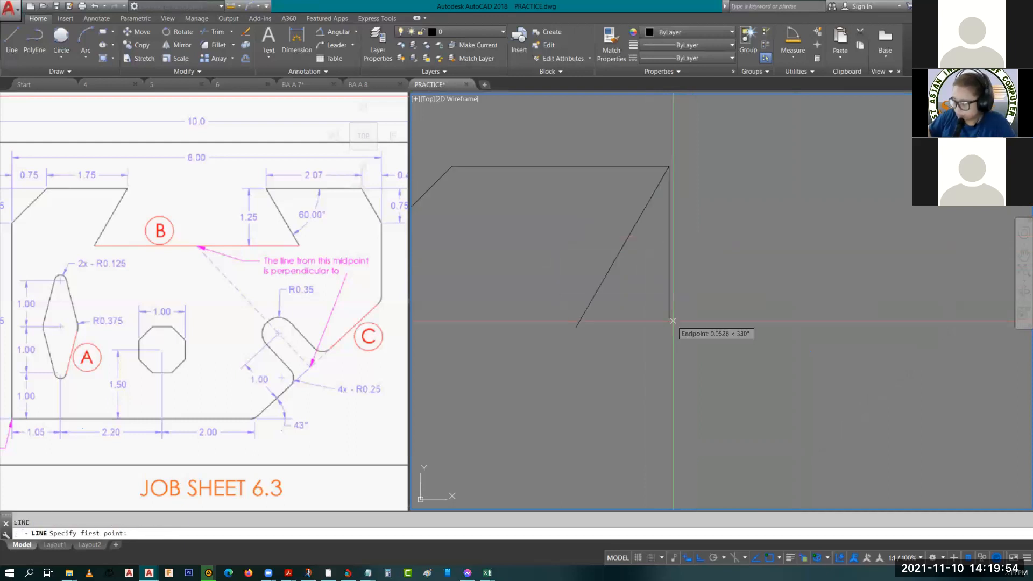
{"action": "left_click", "coordinate": [669, 321]}
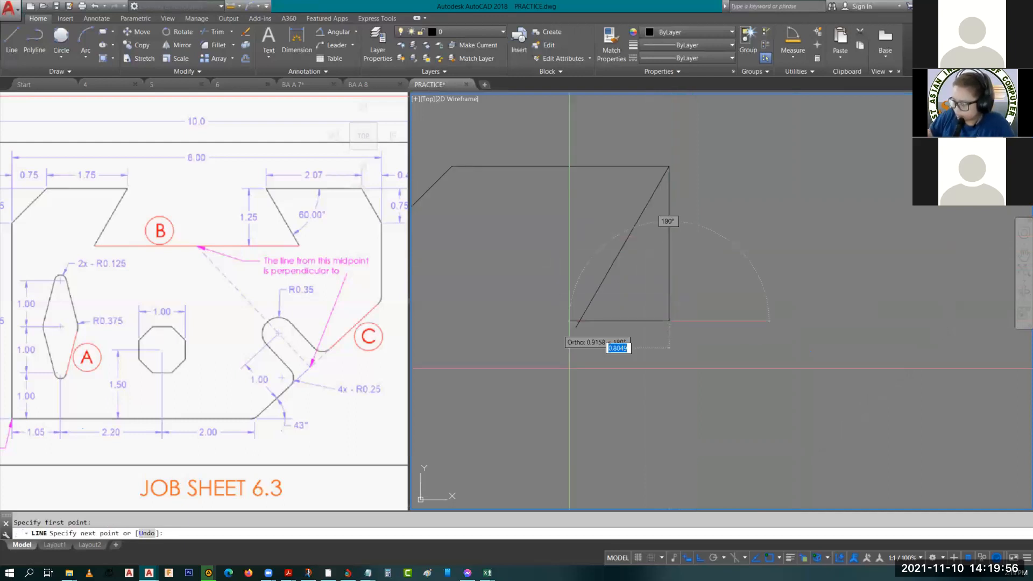
{"action": "key", "text": "Escape"}
- Trim the overhanging ends of the horizontal and slanted lines beyond their crossing
{"action": "type", "text": "tr"}
{"action": "key", "text": "Return"}
{"action": "key", "text": "Return"}
{"action": "left_click", "coordinate": [552, 322]}
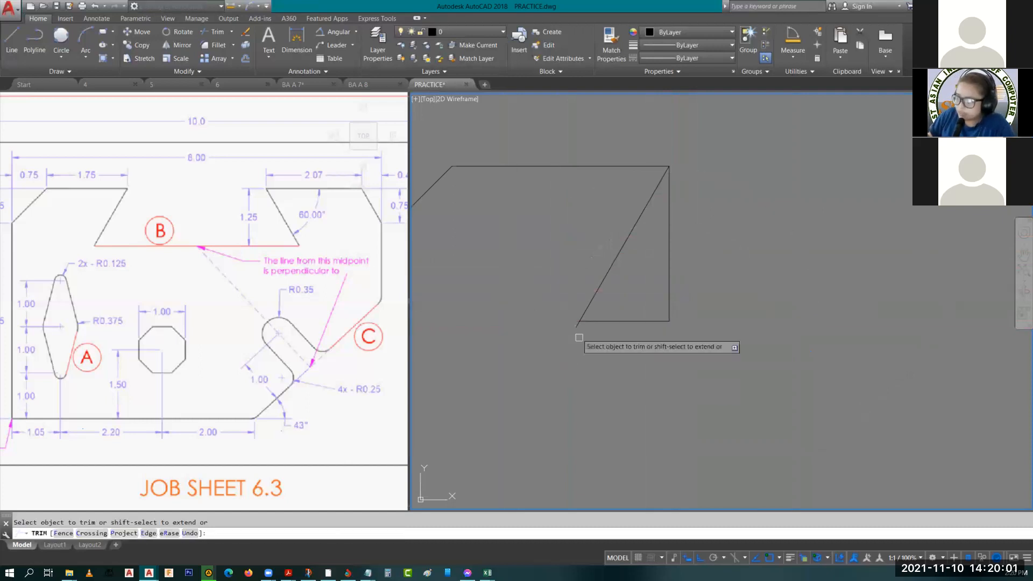
{"action": "key", "text": "Escape"}
{"action": "scroll", "coordinate": [597, 306], "scroll_direction": "down", "scroll_amount": 4}
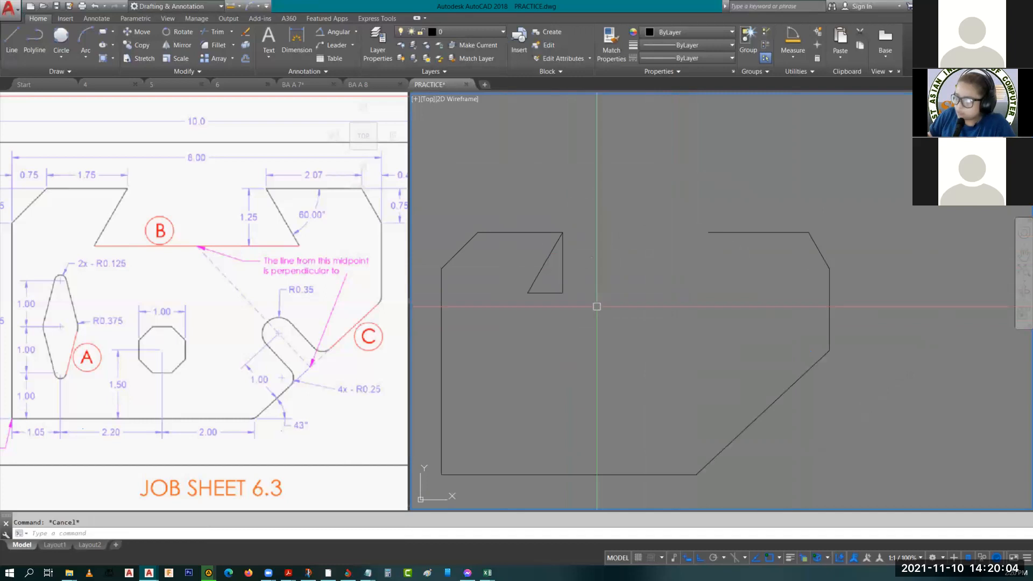
- Mirror the three triangle lines about a vertical axis in the middle of the top gap, keeping the source objects
{"action": "left_click", "coordinate": [597, 307]}
{"action": "left_click", "coordinate": [514, 282]}
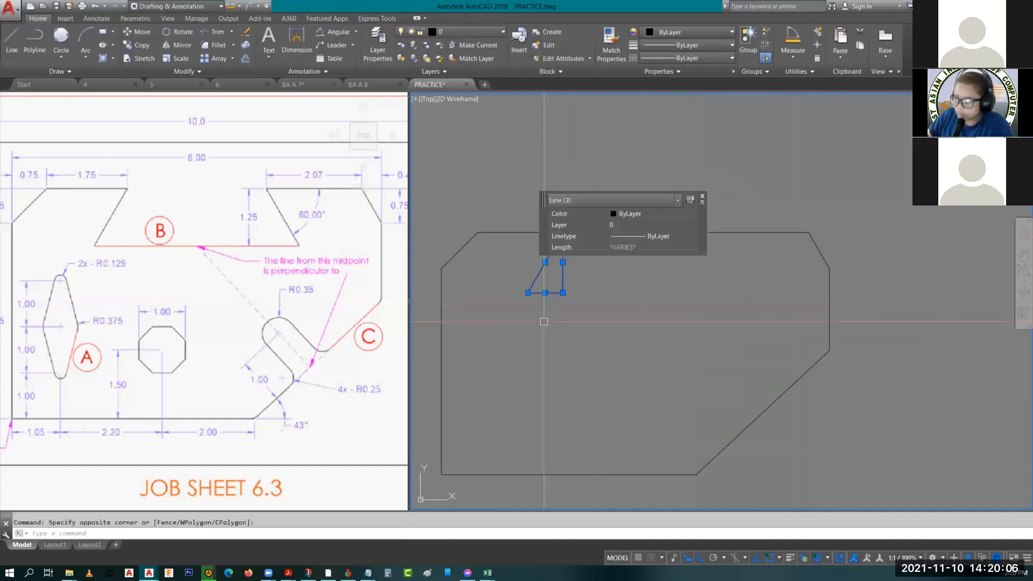
{"action": "type", "text": "mi"}
{"action": "key", "text": "space"}
{"action": "left_click", "coordinate": [626, 306]}
{"action": "left_click", "coordinate": [635, 348]}
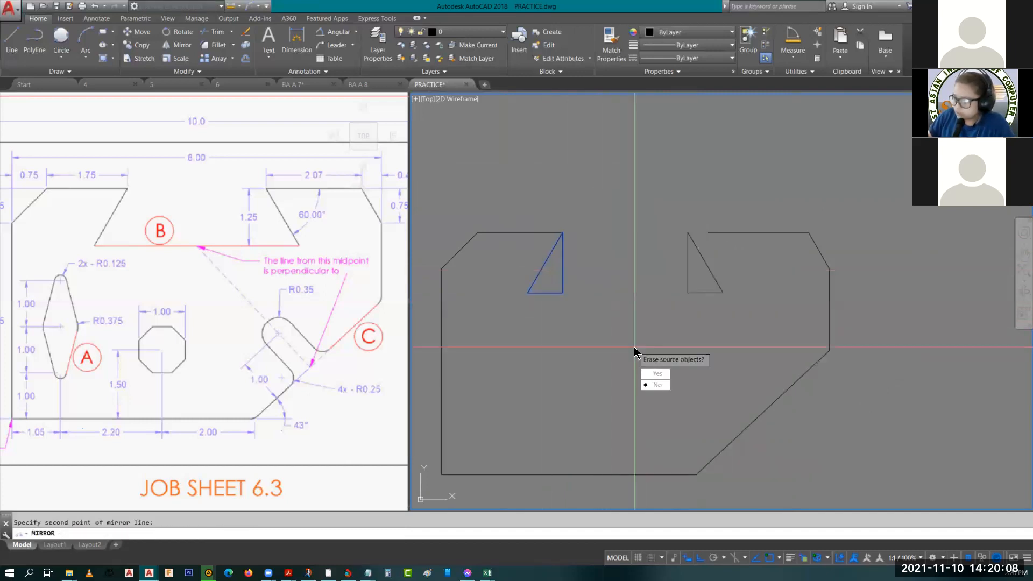
{"action": "key", "text": "Return"}
- Move the mirrored triangle by its top corner onto the open end of the right top edge
{"action": "left_click", "coordinate": [636, 243]}
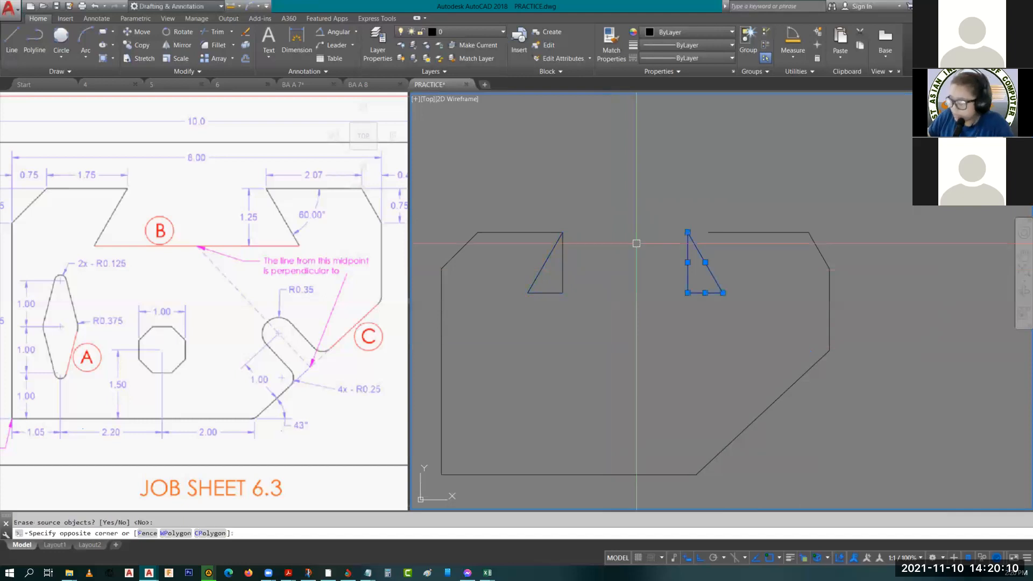
{"action": "left_click", "coordinate": [645, 271]}
{"action": "type", "text": "m"}
{"action": "key", "text": "space"}
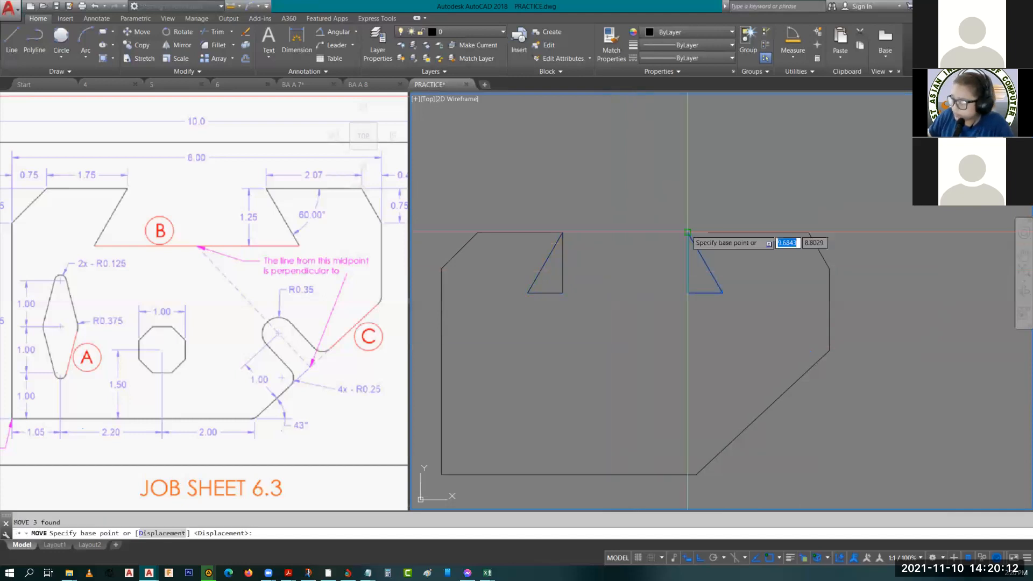
{"action": "left_click", "coordinate": [688, 233]}
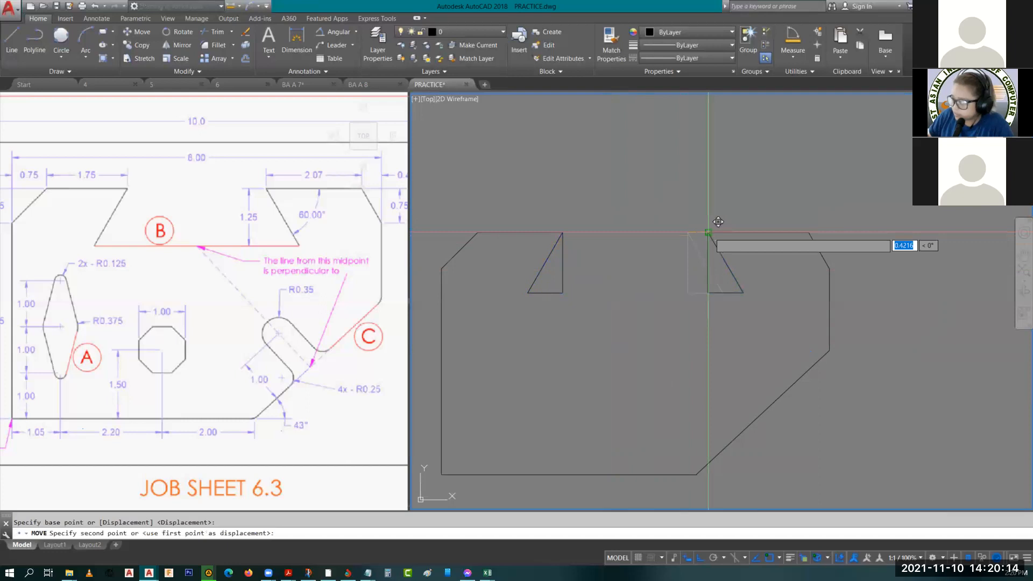
{"action": "left_click", "coordinate": [719, 222]}
{"action": "key", "text": "Escape"}
- Draw a horizontal line joining the inner bottom corners of the two triangles
{"action": "key", "text": "l"}
{"action": "key", "text": "Return"}
{"action": "left_click", "coordinate": [563, 293]}
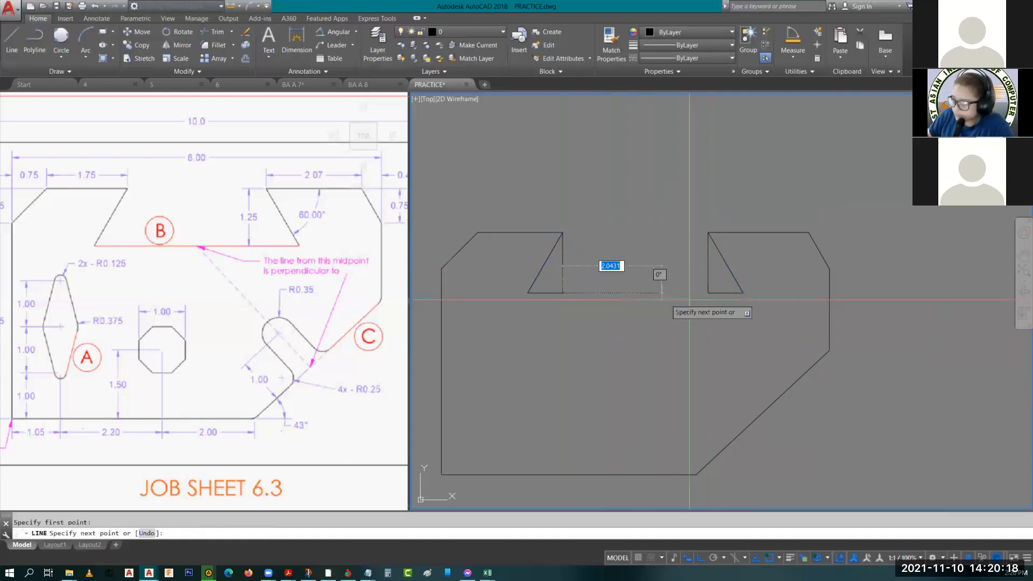
{"action": "key", "text": "Escape"}
- Erase the two vertical construction lines of the triangles inside the notch
{"action": "left_click", "coordinate": [718, 268]}
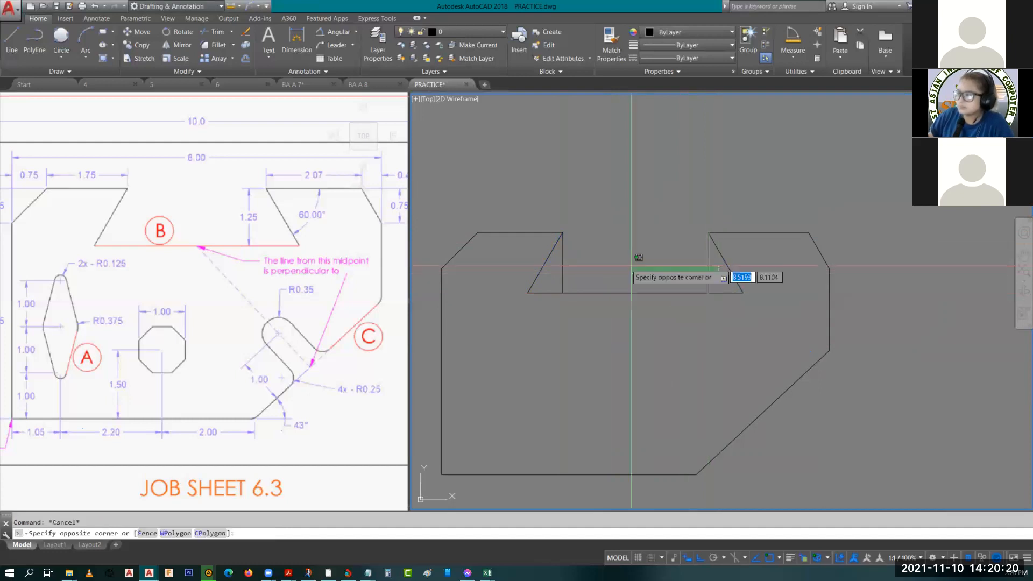
{"action": "left_click", "coordinate": [561, 271]}
{"action": "key", "text": "e"}
{"action": "key", "text": "Return"}
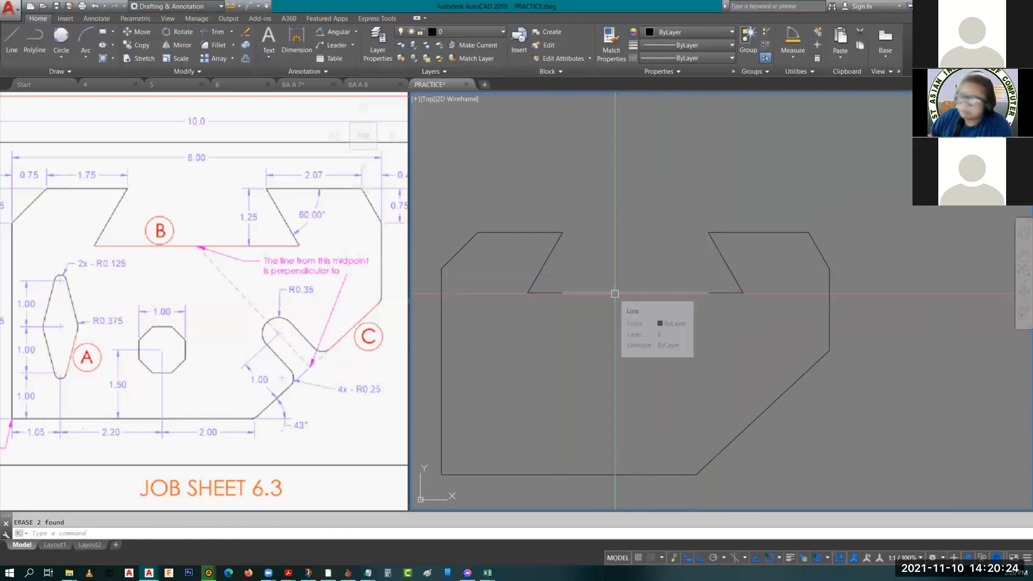
- Shorten the middle segment of the notch's bottom edge by stretching its left endpoint to the right, past its midpoint
{"action": "left_click", "coordinate": [615, 293]}
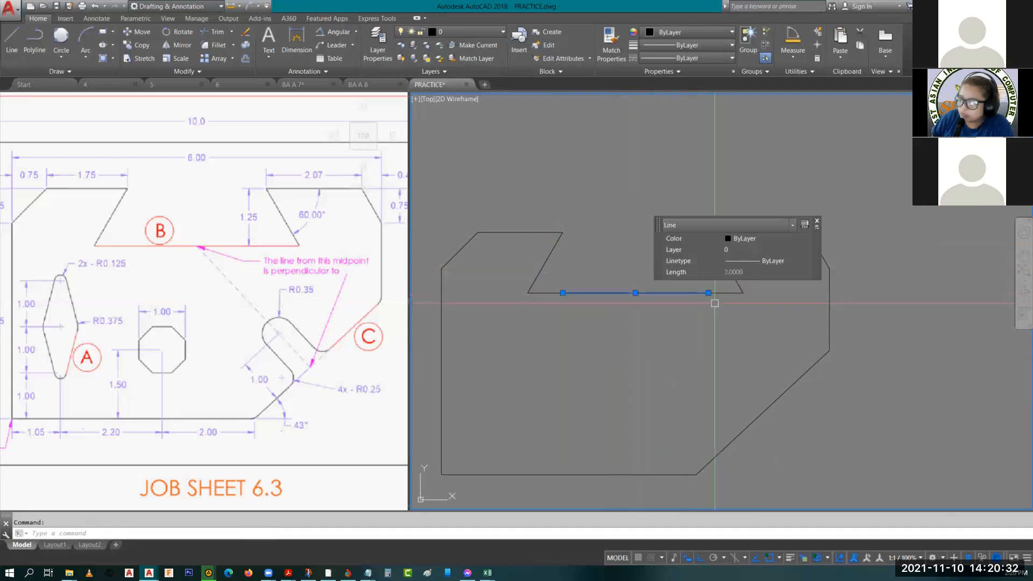
{"action": "key", "text": "Escape"}
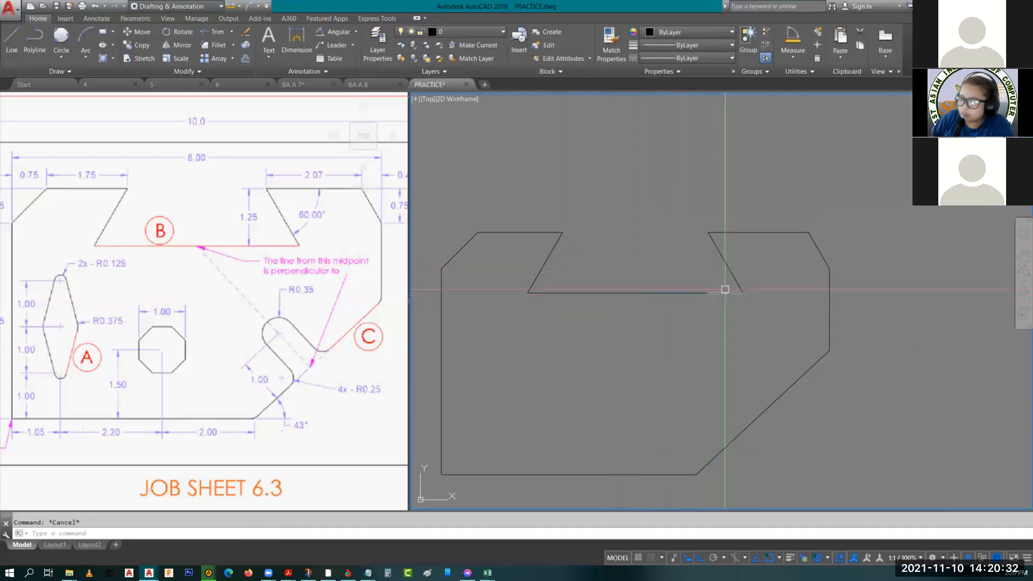
{"action": "left_click", "coordinate": [646, 294]}
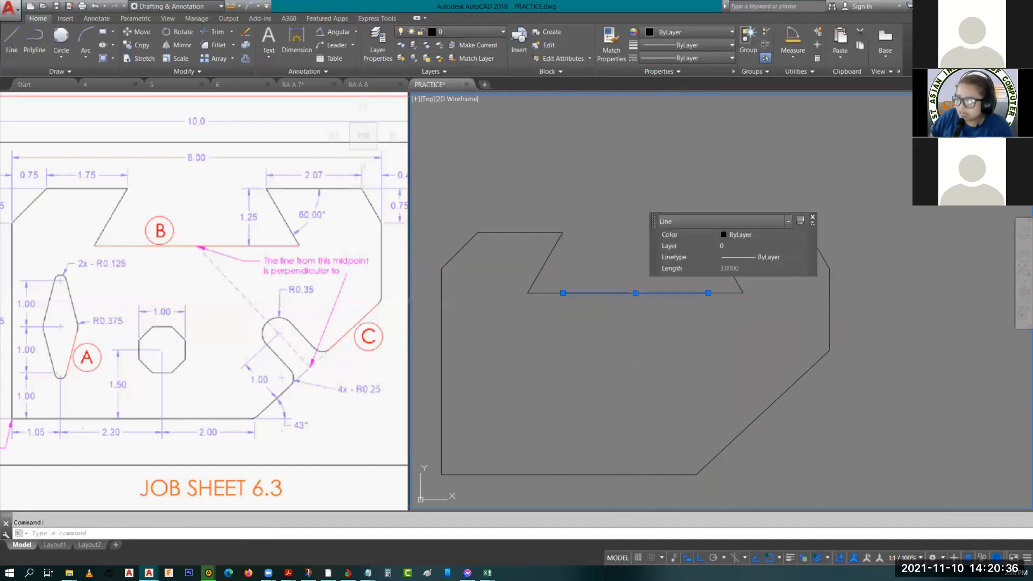
{"action": "left_click", "coordinate": [563, 293]}
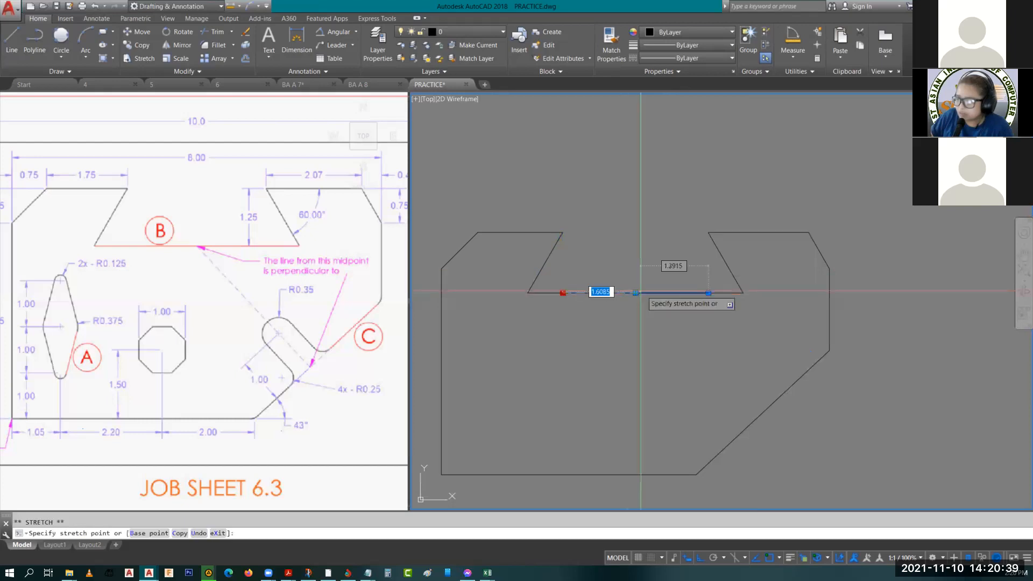
{"action": "left_click", "coordinate": [653, 293]}
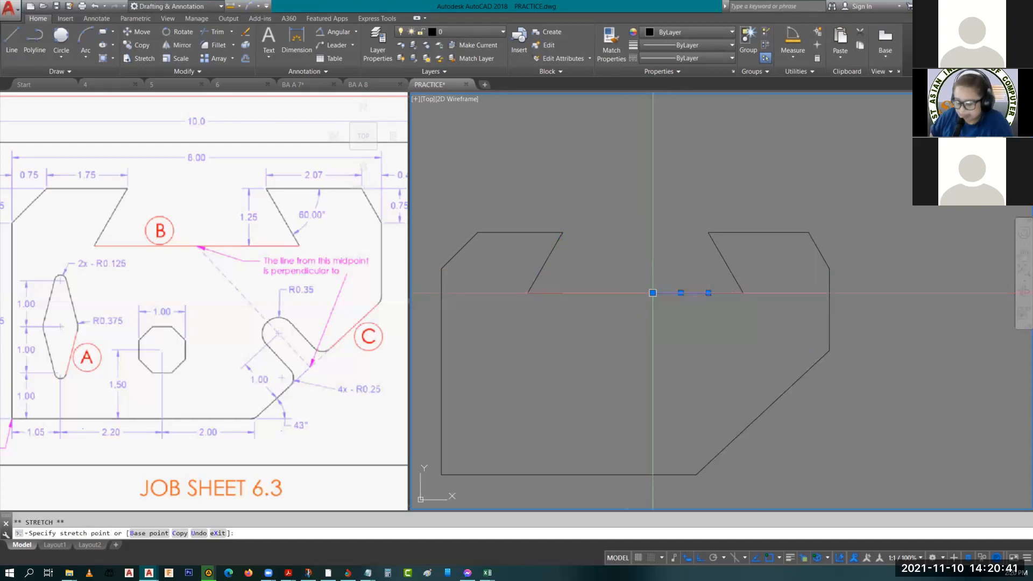
{"action": "key", "text": "Escape"}
- Draw a horizontal line closing the gap from the shortened segment's left end to the left segment of the notch bottom
{"action": "type", "text": "l"}
{"action": "key", "text": "Return"}
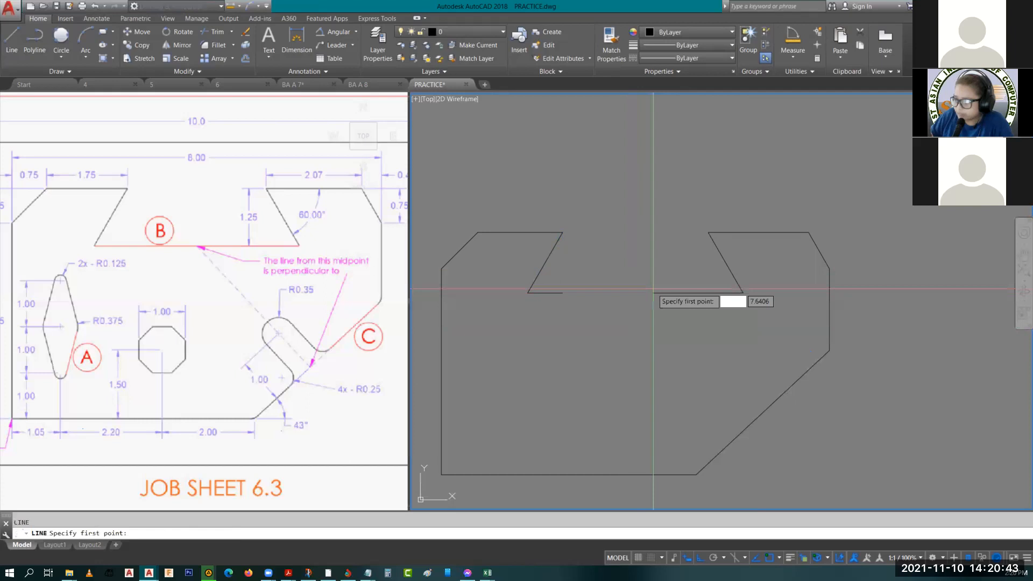
{"action": "left_click", "coordinate": [653, 291]}
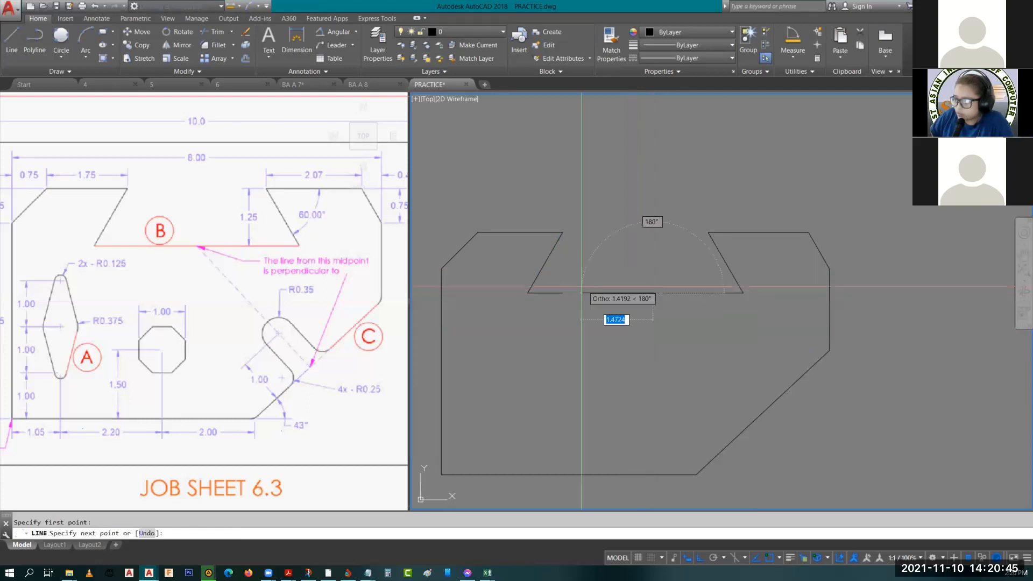
{"action": "key", "text": "Escape"}
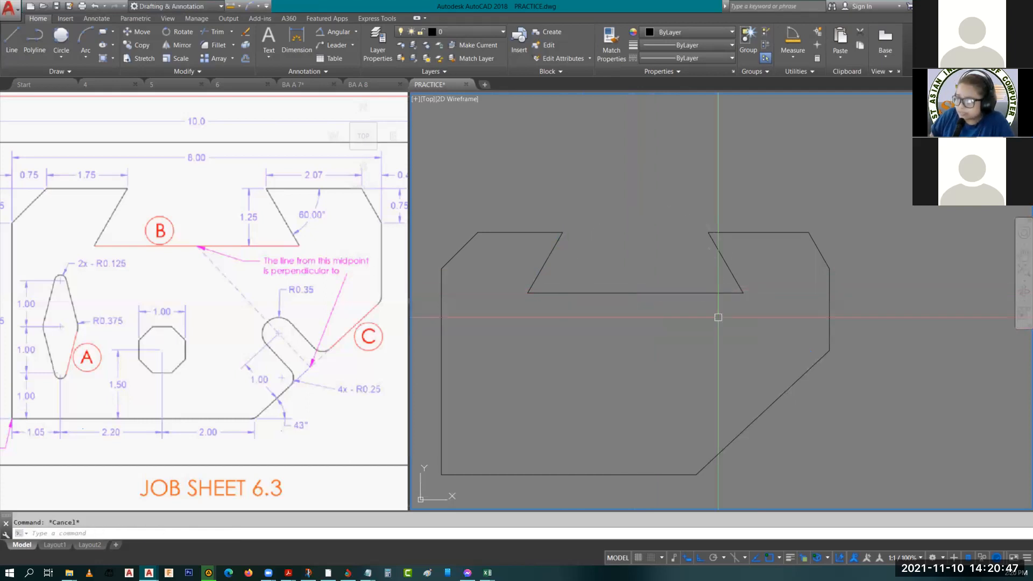
- Inspect the separate line segments along the notch's bottom edge and their midpoint snaps
{"action": "left_click", "coordinate": [610, 293]}
{"action": "left_click", "coordinate": [547, 286]}
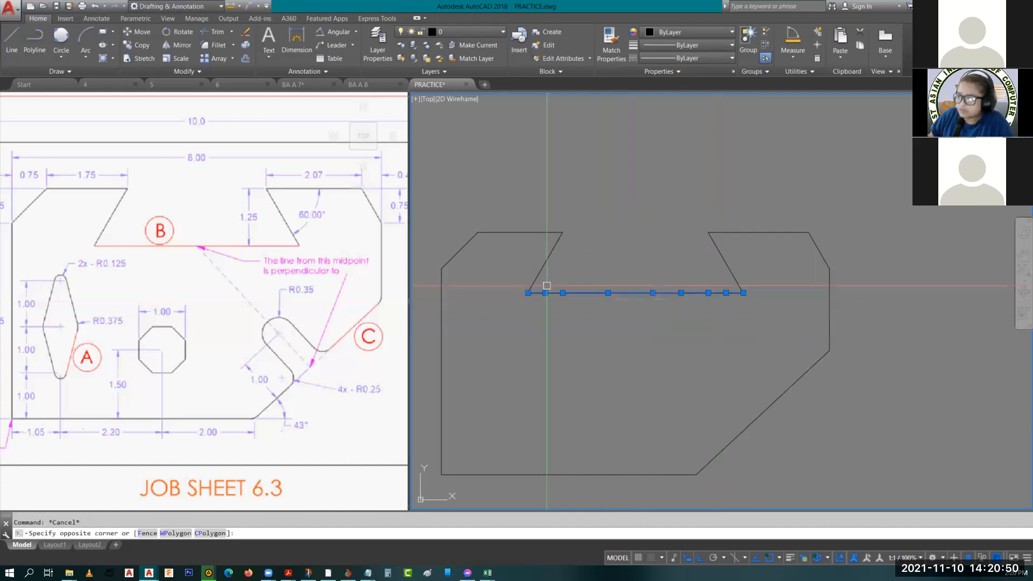
{"action": "left_click", "coordinate": [601, 276]}
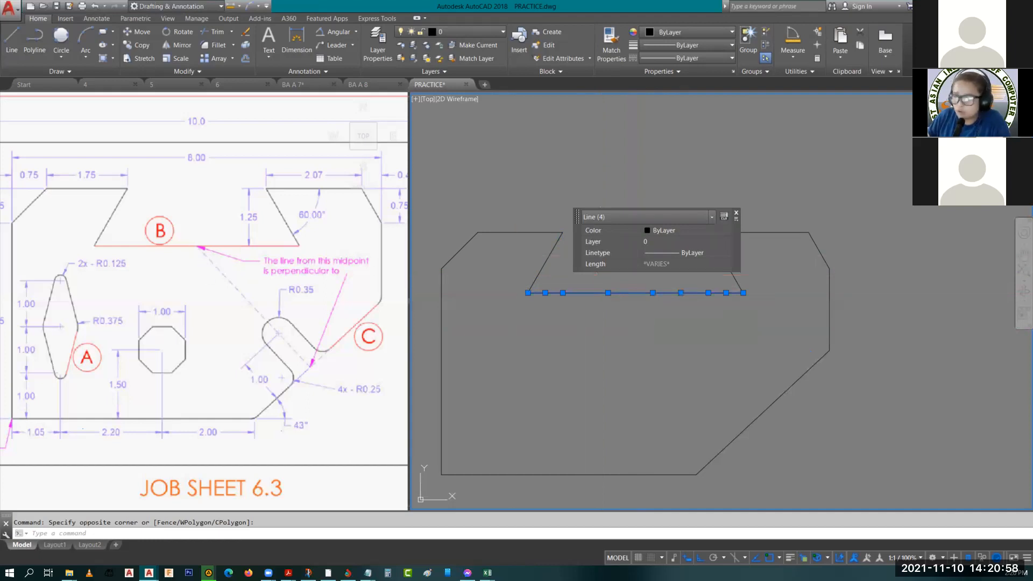
{"action": "key", "text": "Escape"}
{"action": "type", "text": "l"}
{"action": "key", "text": "Return"}
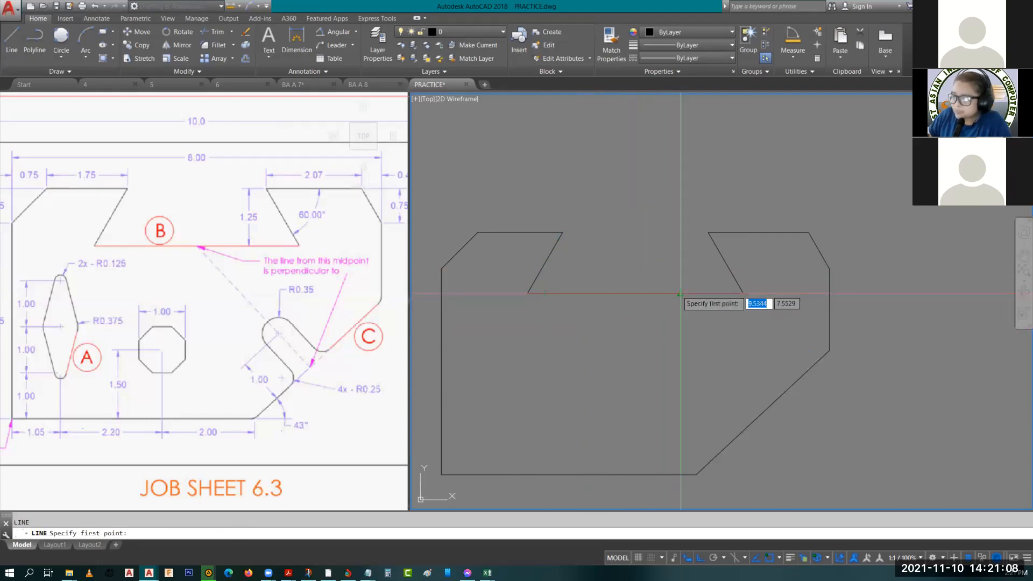
{"action": "key", "text": "Escape"}
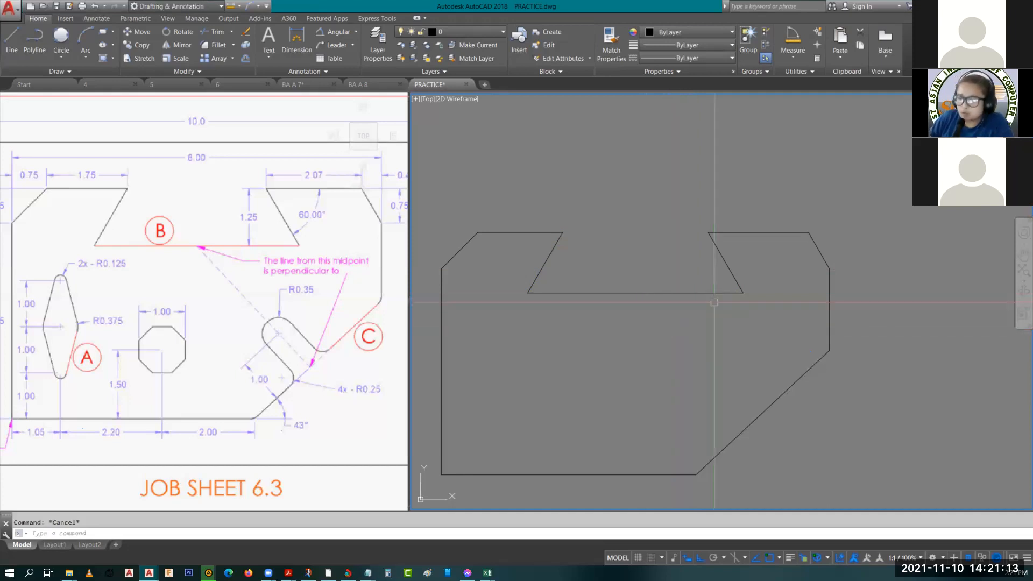
- Join the four collinear segments along the notch's bottom edge into a single line
{"action": "left_click", "coordinate": [722, 313]}
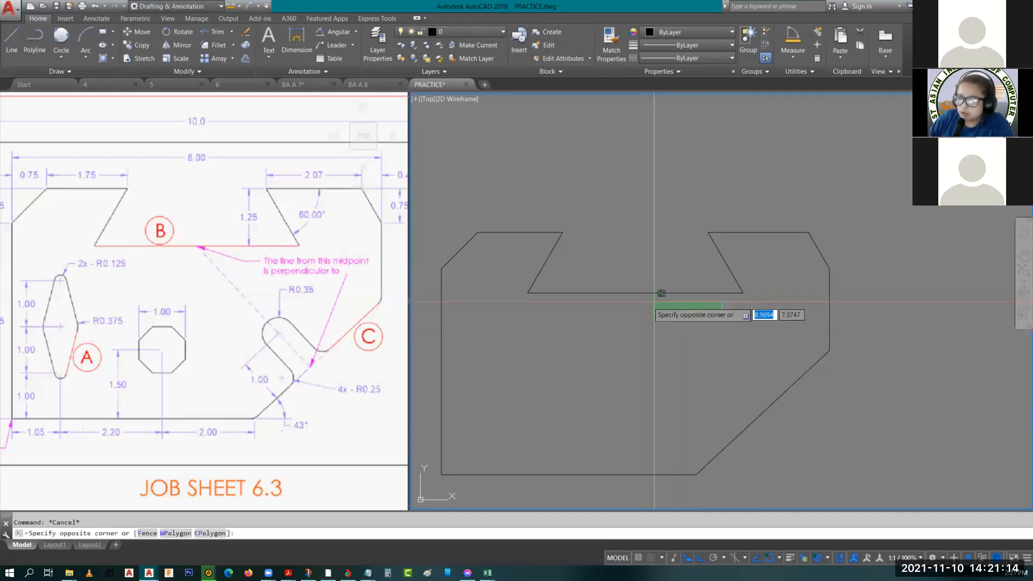
{"action": "left_click", "coordinate": [563, 286]}
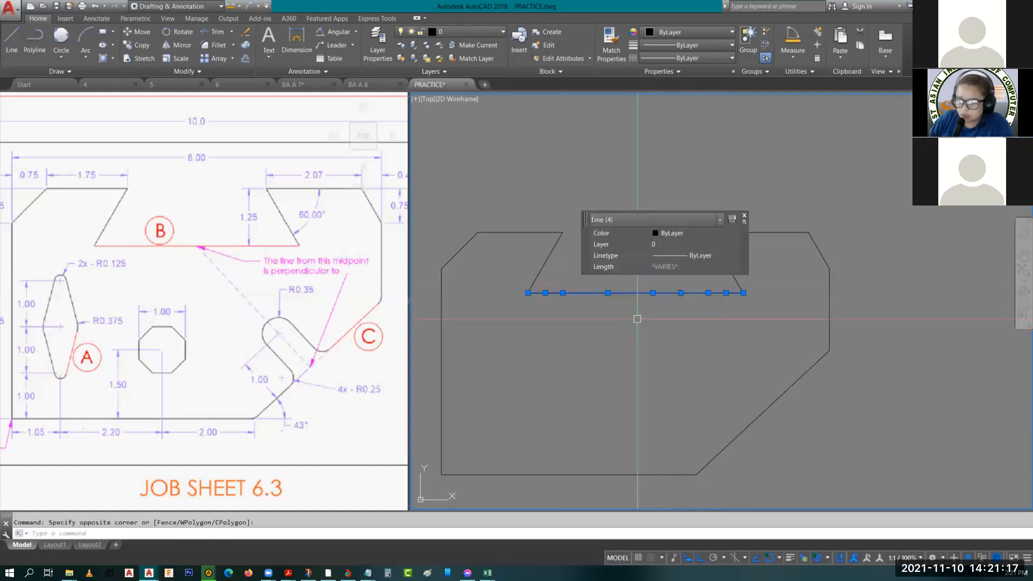
{"action": "type", "text": "J"}
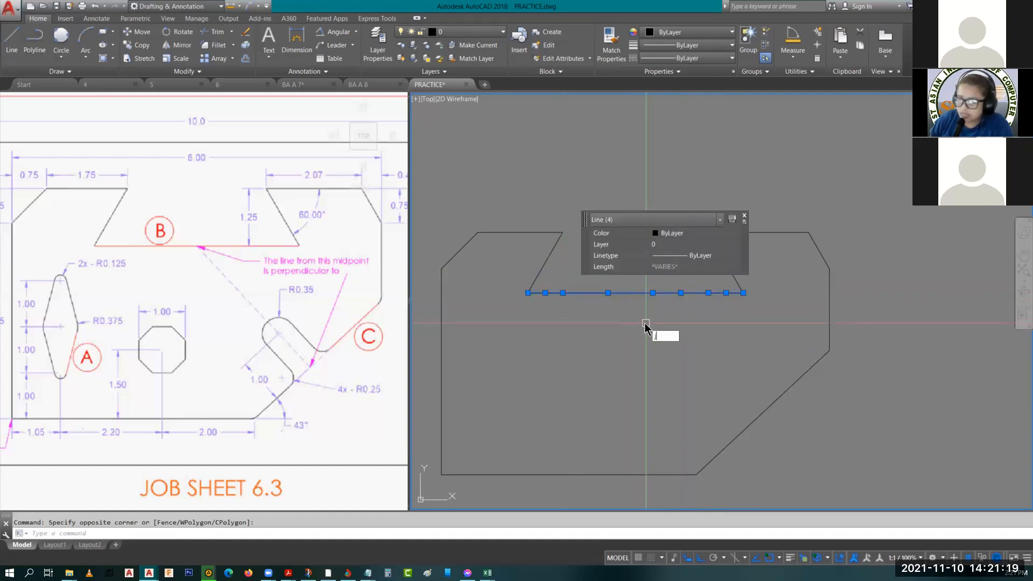
{"action": "key", "text": "Return"}
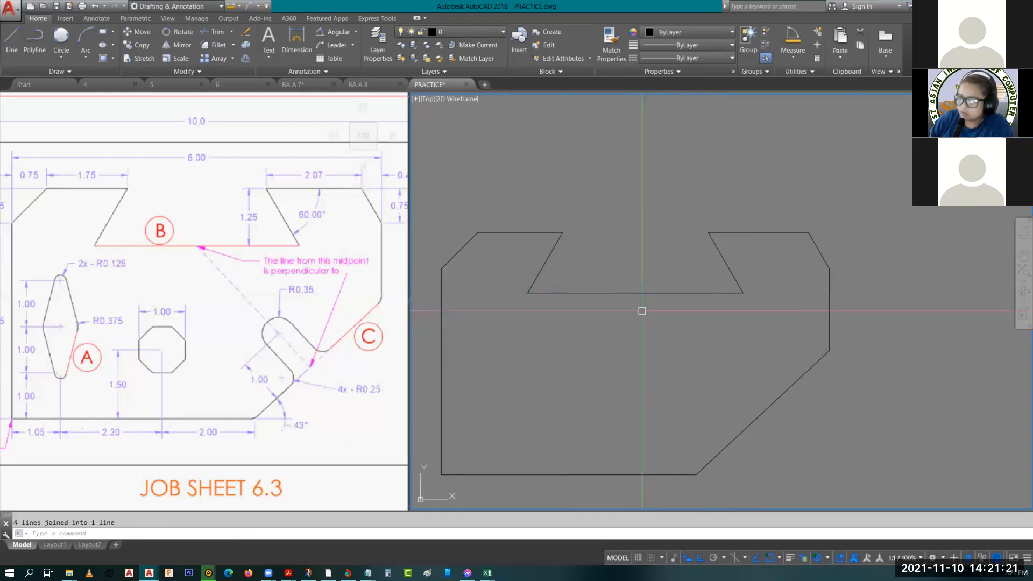
{"action": "left_click", "coordinate": [718, 293]}
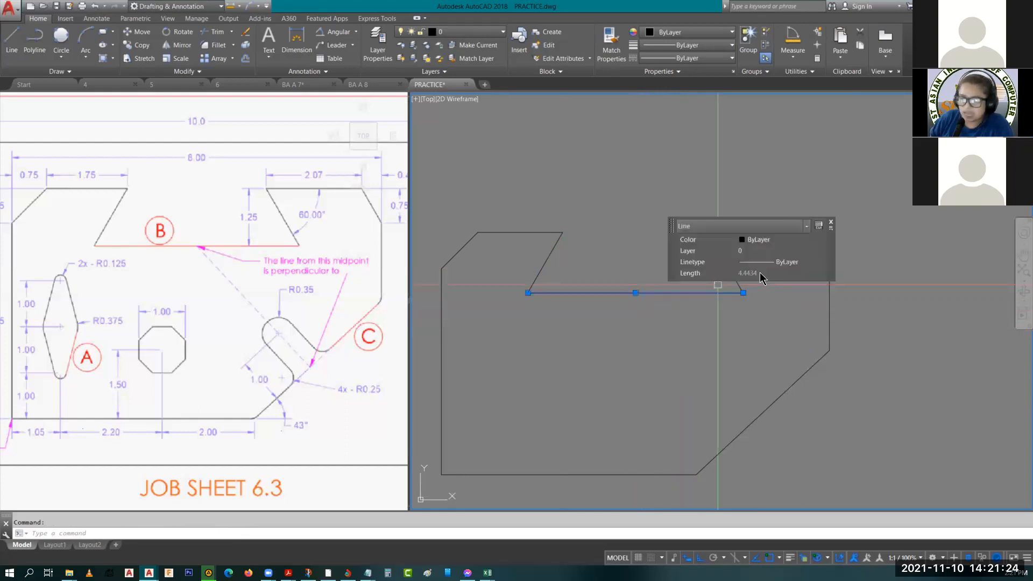
{"action": "key", "text": "Escape"}
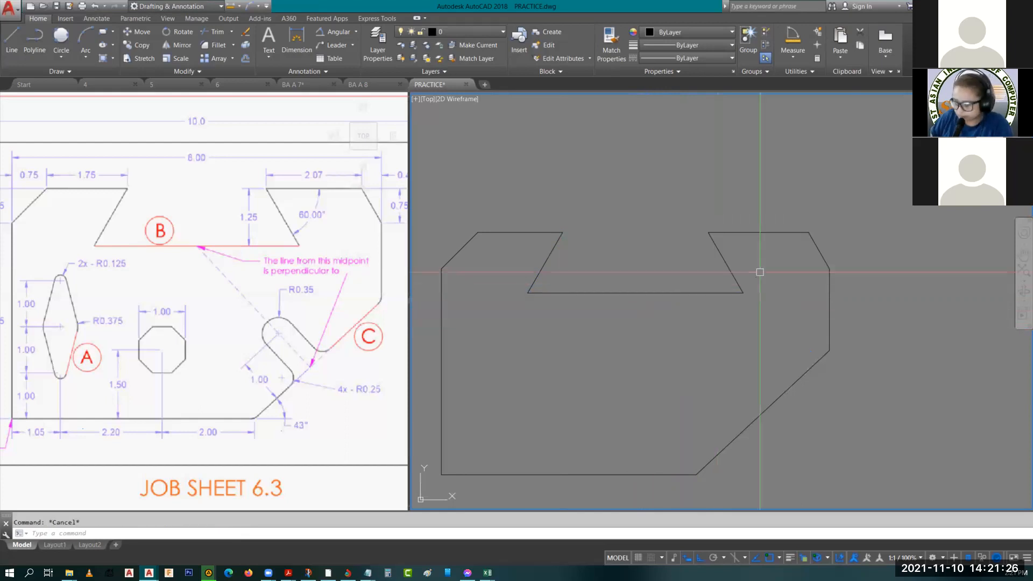
- Draw a line from the midpoint of the notch's bottom edge perpendicular to the plate's lower-right slanted edge, with Ortho off
{"action": "scroll", "coordinate": [623, 339], "scroll_direction": "down", "scroll_amount": 2}
{"action": "scroll", "coordinate": [616, 305], "scroll_direction": "up", "scroll_amount": 5}
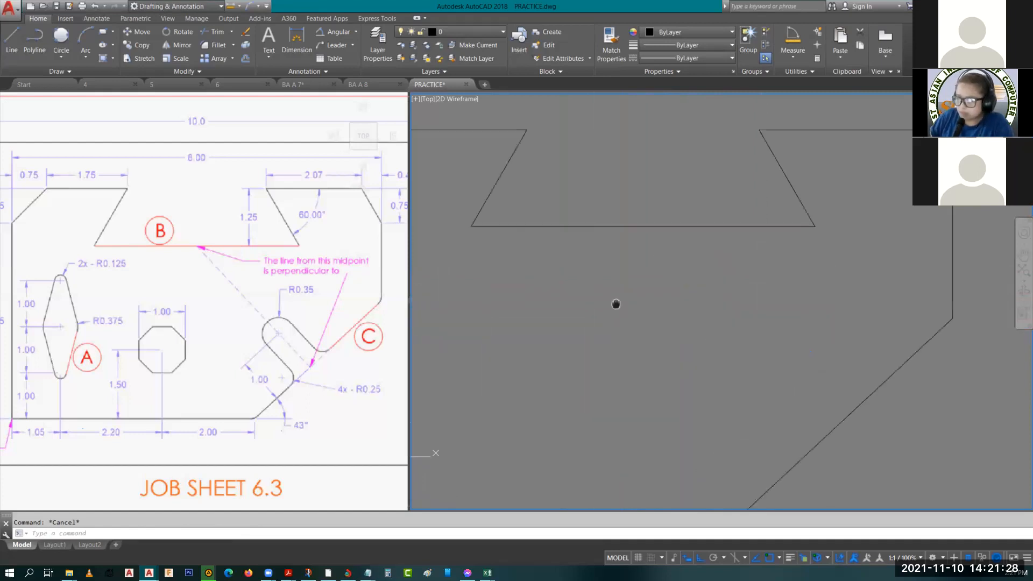
{"action": "middle_click_drag", "start_coordinate": [616, 304], "coordinate": [610, 282]}
{"action": "left_click", "coordinate": [610, 204]}
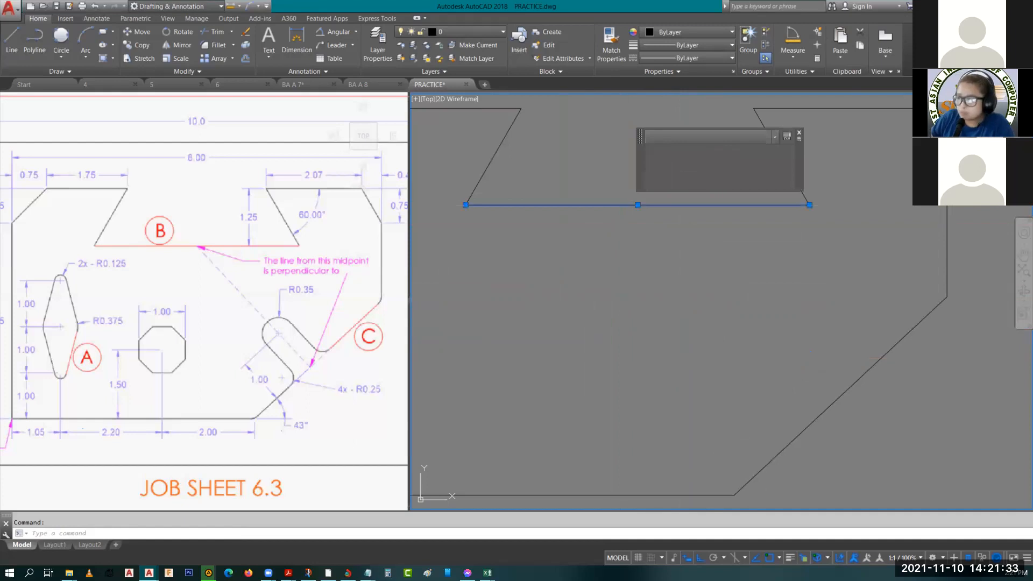
{"action": "type", "text": "l"}
{"action": "key", "text": "Return"}
{"action": "type", "text": "mid"}
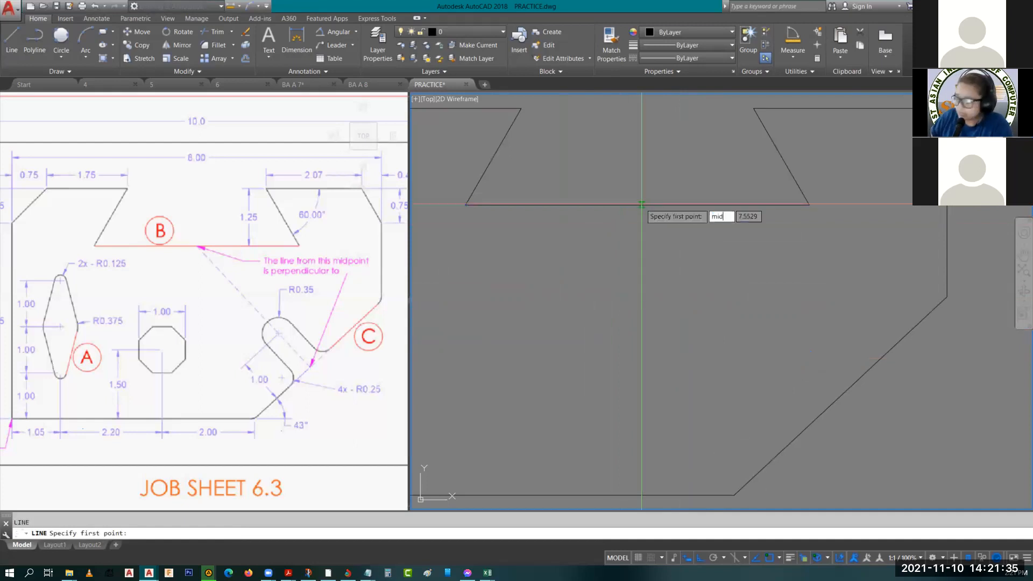
{"action": "key", "text": "Return"}
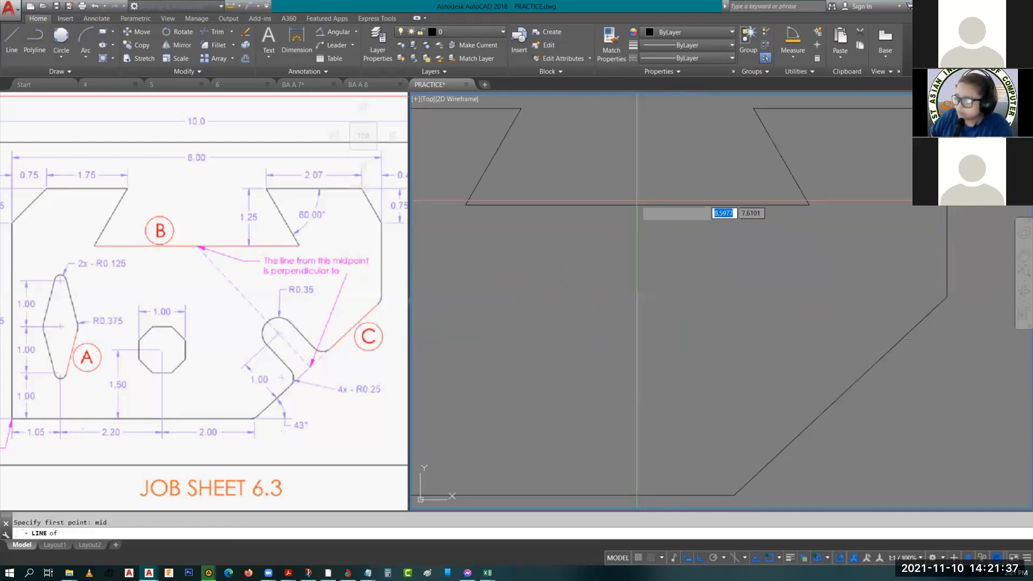
{"action": "left_click", "coordinate": [638, 205]}
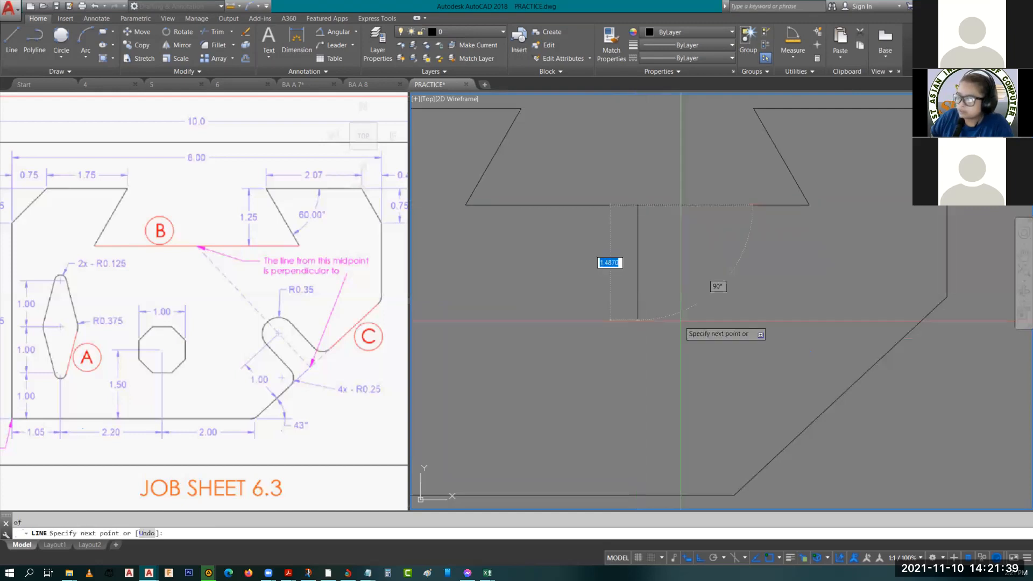
{"action": "left_click", "coordinate": [700, 559]}
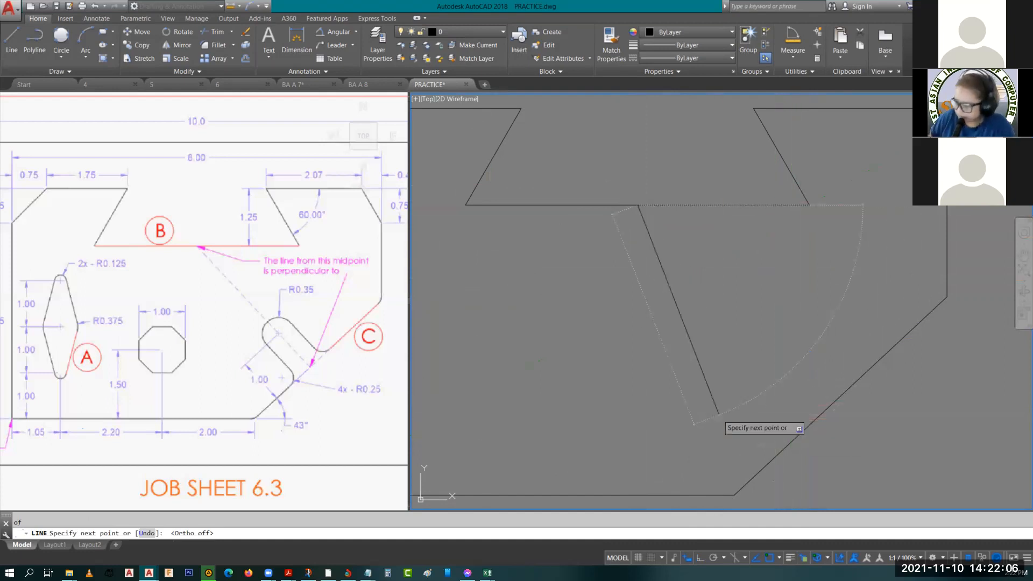
{"action": "type", "text": "per"}
{"action": "key", "text": "Return"}
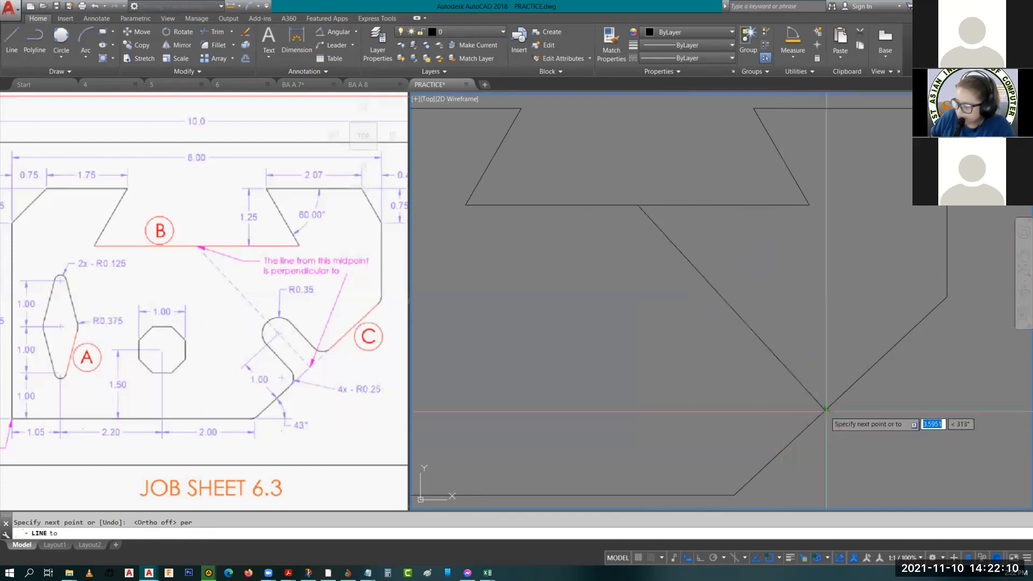
{"action": "left_click", "coordinate": [826, 410]}
{"action": "key", "text": "Escape"}
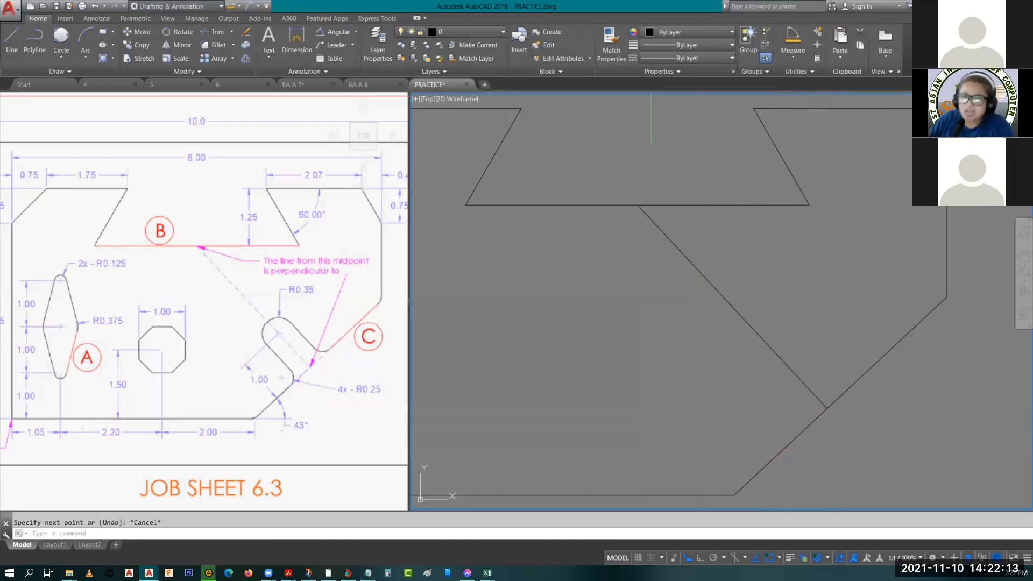
- Offset the plate's lower-right slanted edge 1 unit inward using the Through option
{"action": "middle_click_drag", "start_coordinate": [648, 398], "coordinate": [568, 340]}
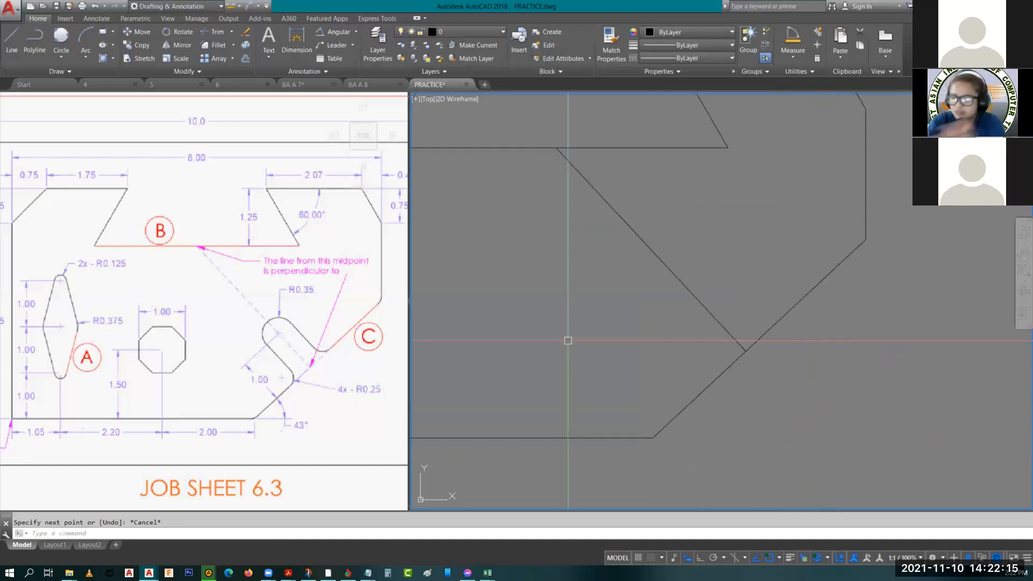
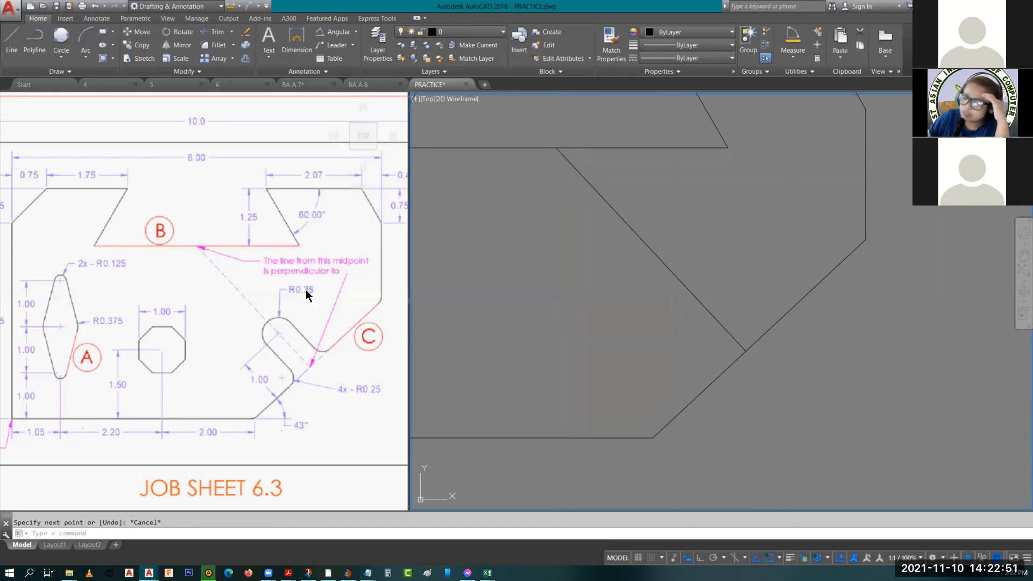
{"action": "left_click", "coordinate": [694, 247]}
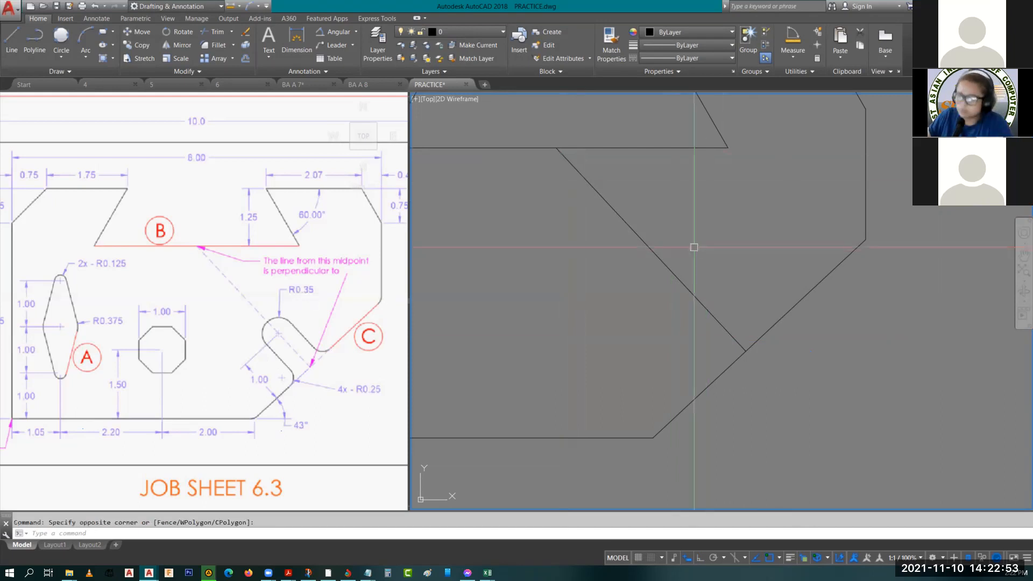
{"action": "key", "text": "Escape"}
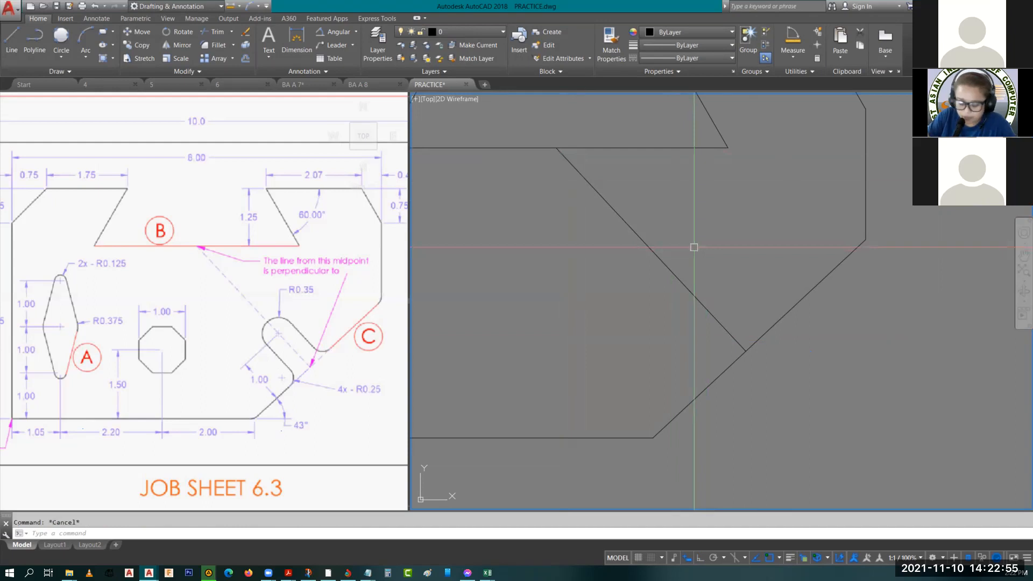
{"action": "type", "text": "o"}
{"action": "key", "text": "Return"}
{"action": "type", "text": "t"}
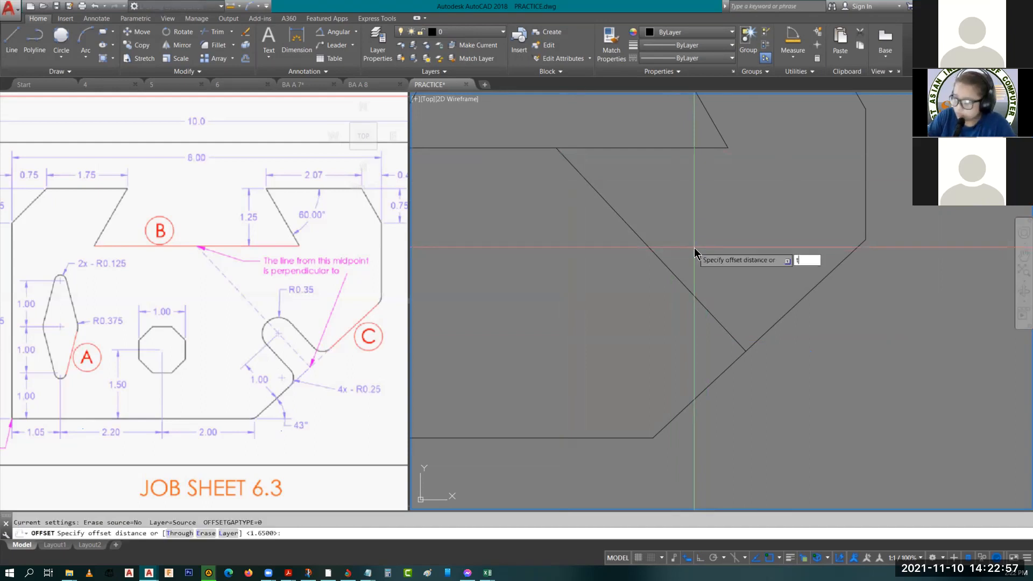
{"action": "key", "text": "Return"}
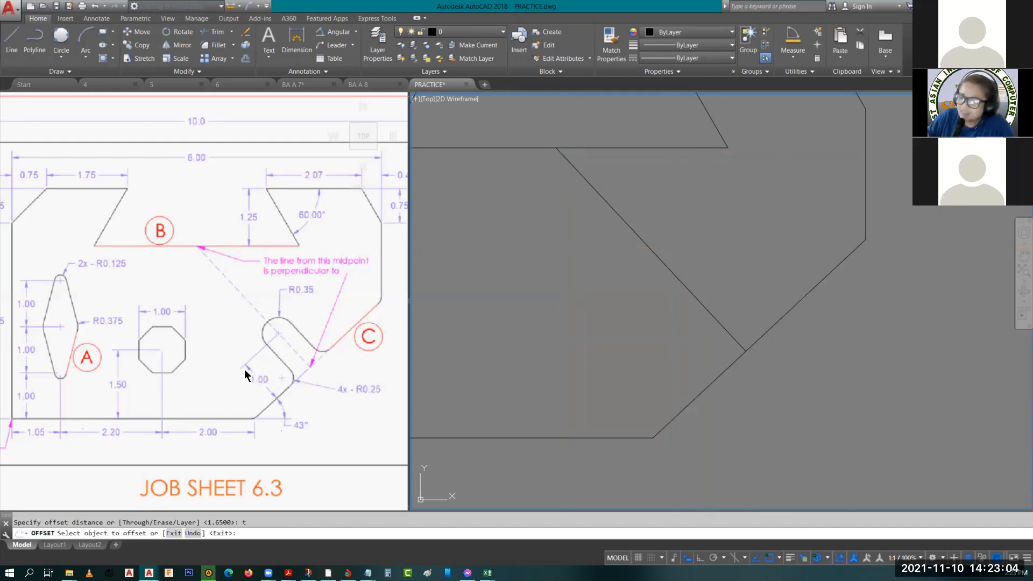
{"action": "left_click", "coordinate": [766, 330]}
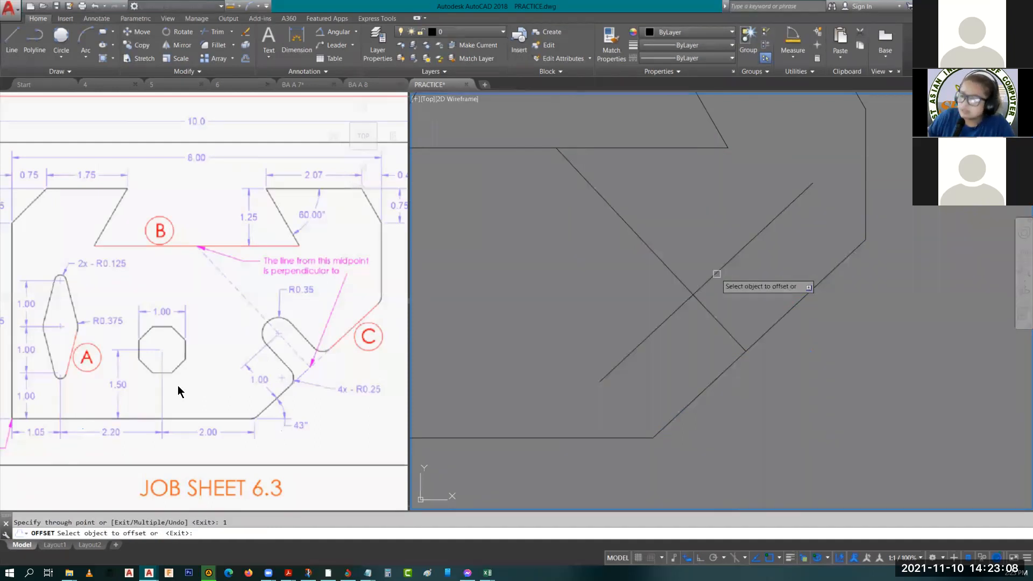
{"action": "type", "text": "1"}
{"action": "key", "text": "Return"}
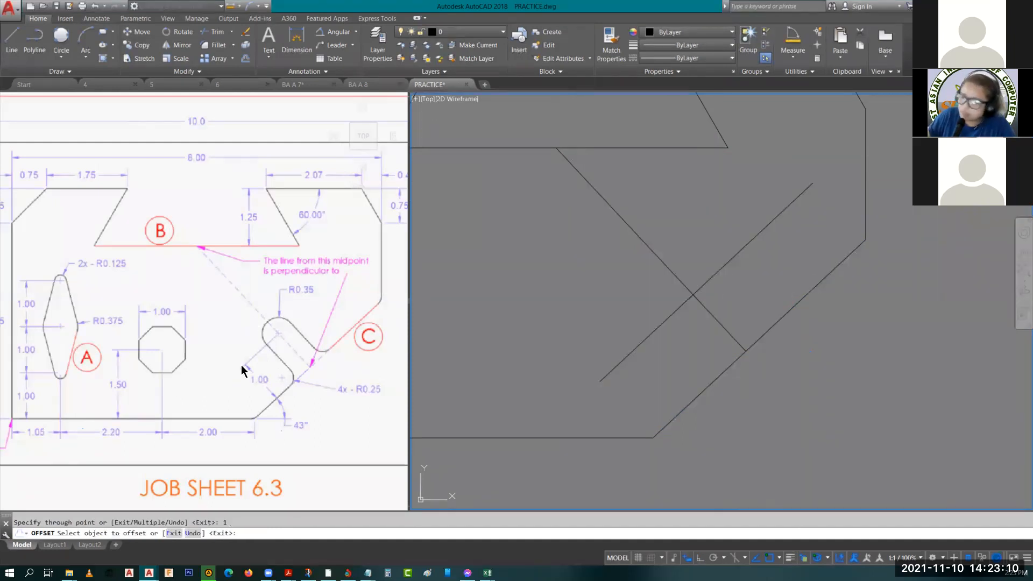
- Offset the perpendicular construction line by 0.35 to each side to form the slot's side lines
{"action": "left_click", "coordinate": [647, 245]}
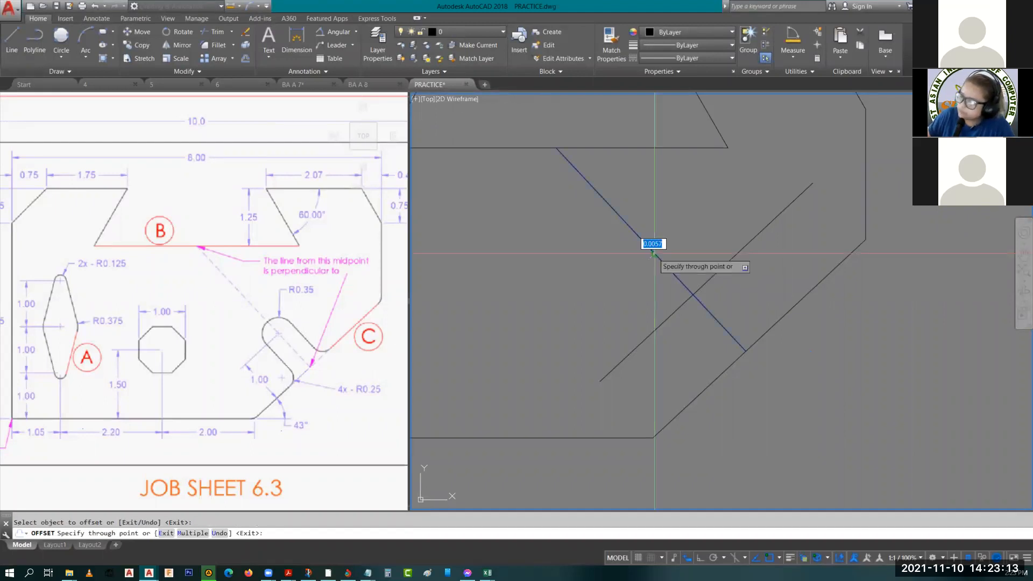
{"action": "left_click", "coordinate": [695, 228]}
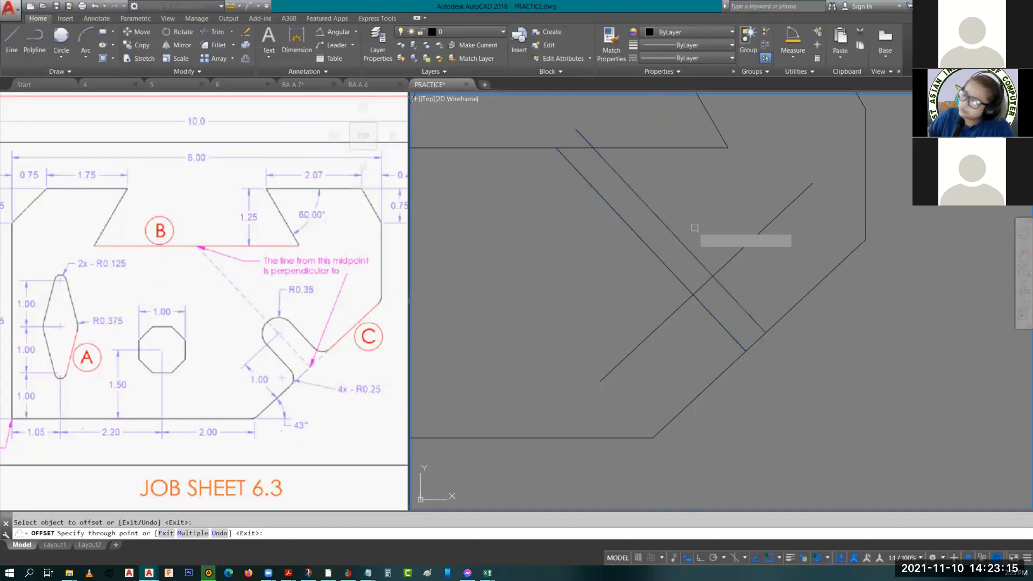
{"action": "left_click", "coordinate": [657, 260]}
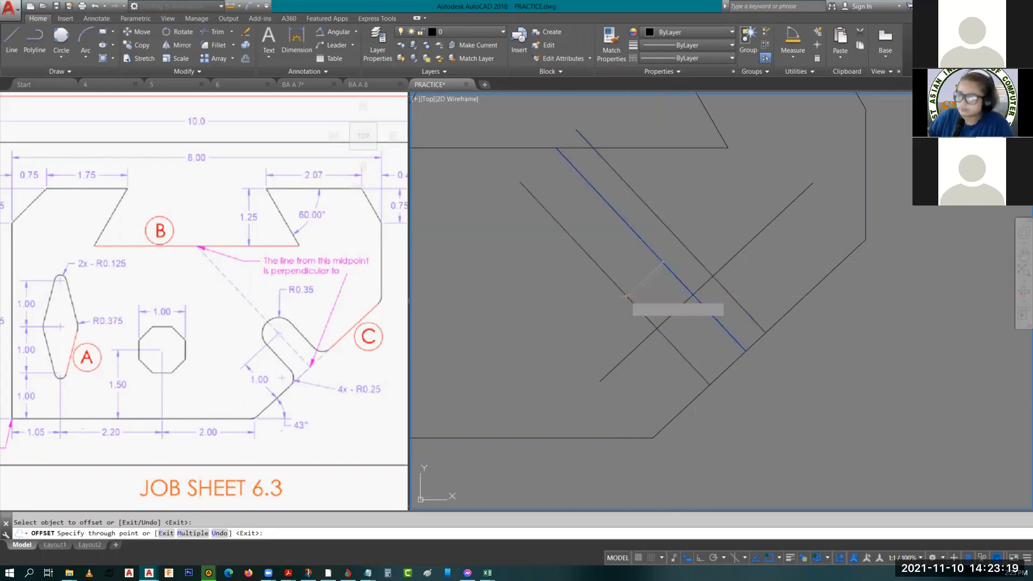
{"action": "left_click", "coordinate": [642, 280]}
{"action": "key", "text": "Return"}
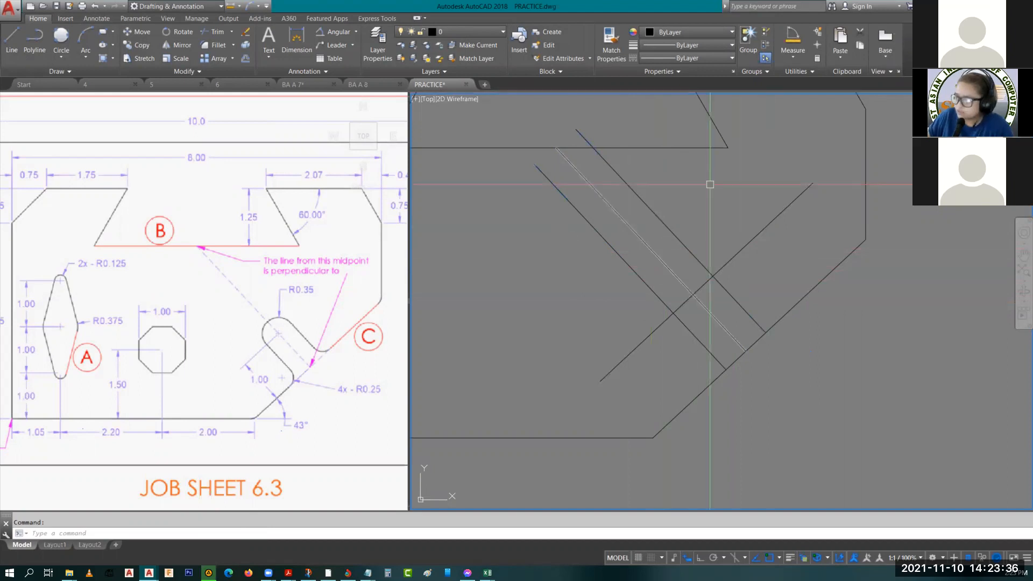
- Draw a circle of radius 0.35 centred where the perpendicular line crosses the offset slanted line
{"action": "type", "text": "c"}
{"action": "key", "text": "Return"}
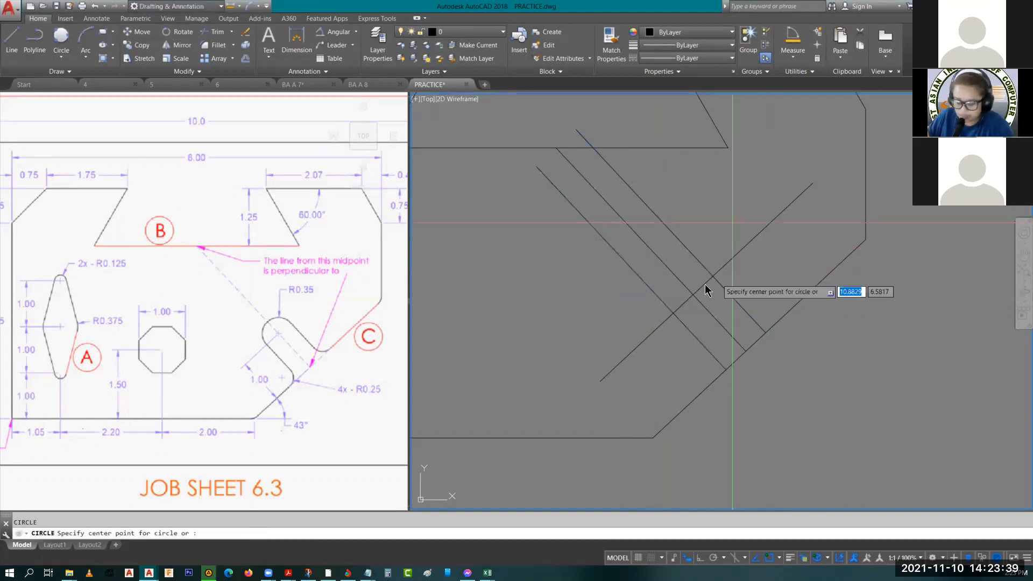
{"action": "type", "text": "int"}
{"action": "key", "text": "Return"}
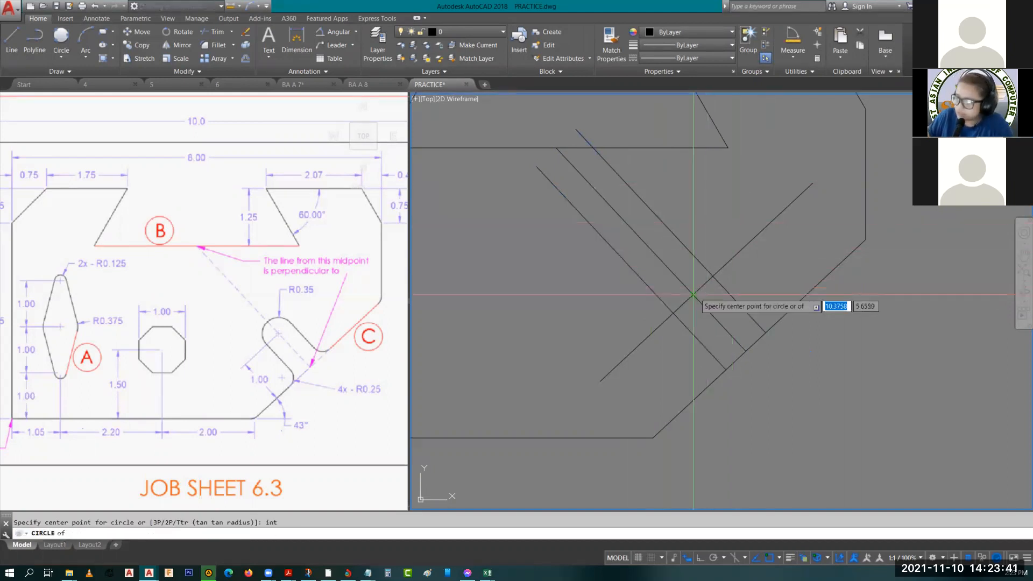
{"action": "left_click", "coordinate": [693, 295]}
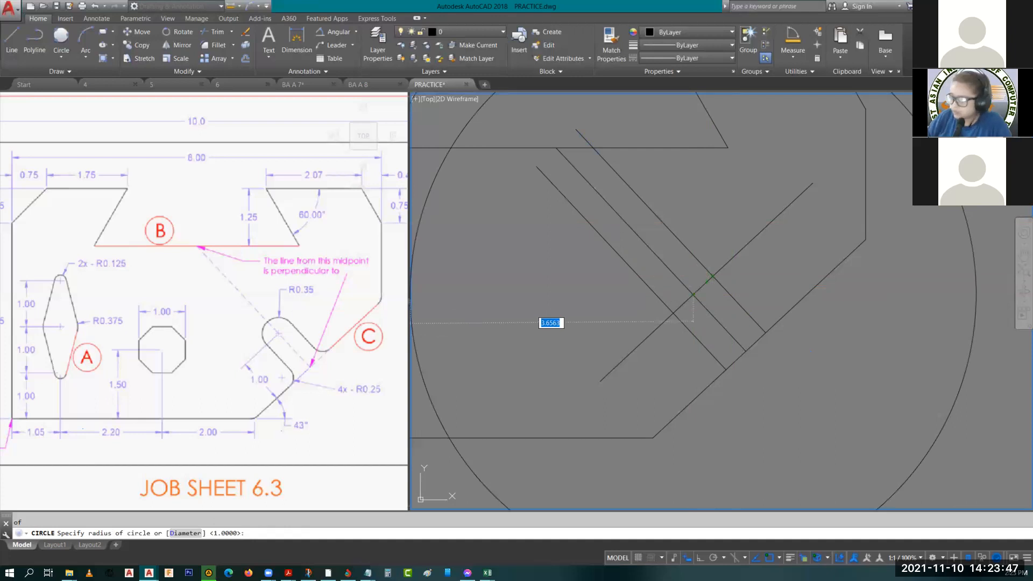
{"action": "type", "text": ".35"}
{"action": "key", "text": "Return"}
{"action": "key", "text": "Escape"}
{"action": "type", "text": "tr"}
{"action": "key", "text": "Return"}
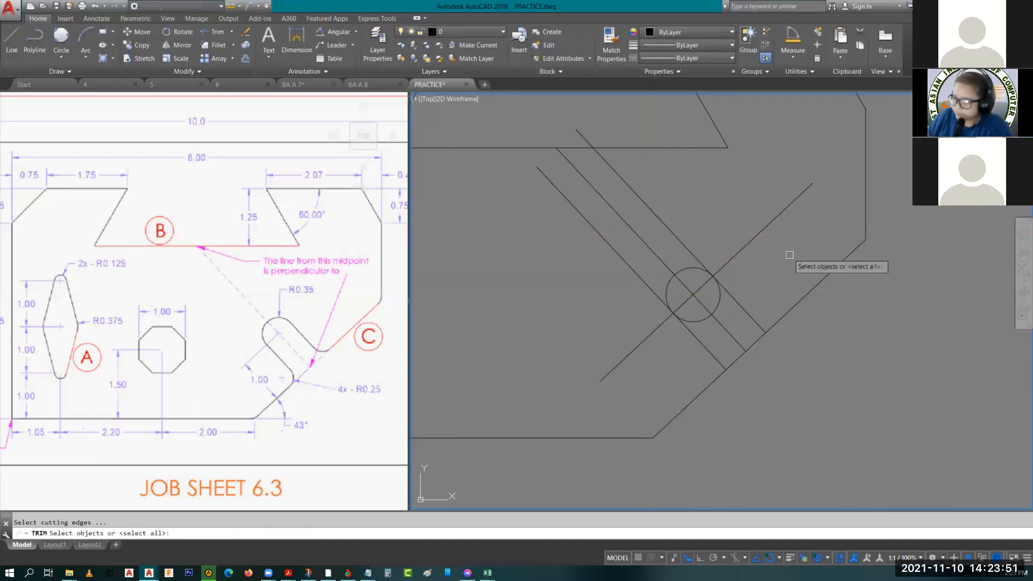
{"action": "key", "text": "Return"}
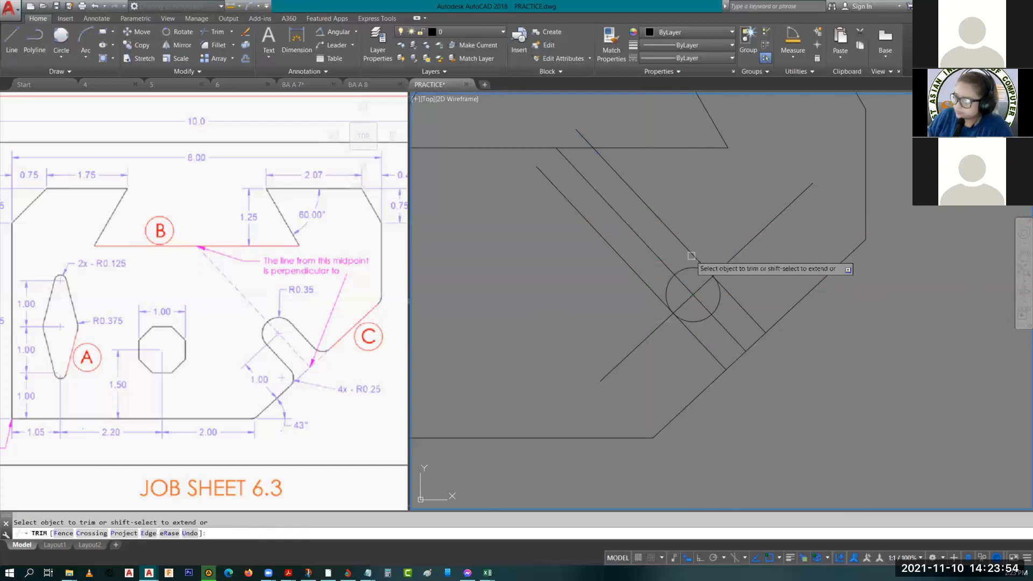
{"action": "key", "text": "Escape"}
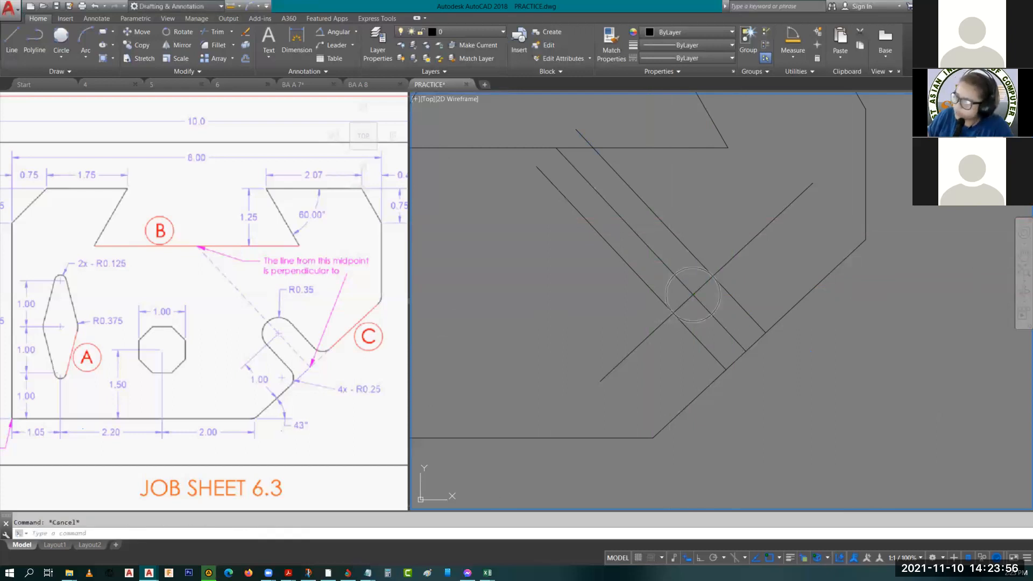
- Trim the upper portions of the two slot side lines beyond the circle, using the circle as cutting edge
{"action": "key", "text": "Return"}
{"action": "left_click", "coordinate": [691, 265]}
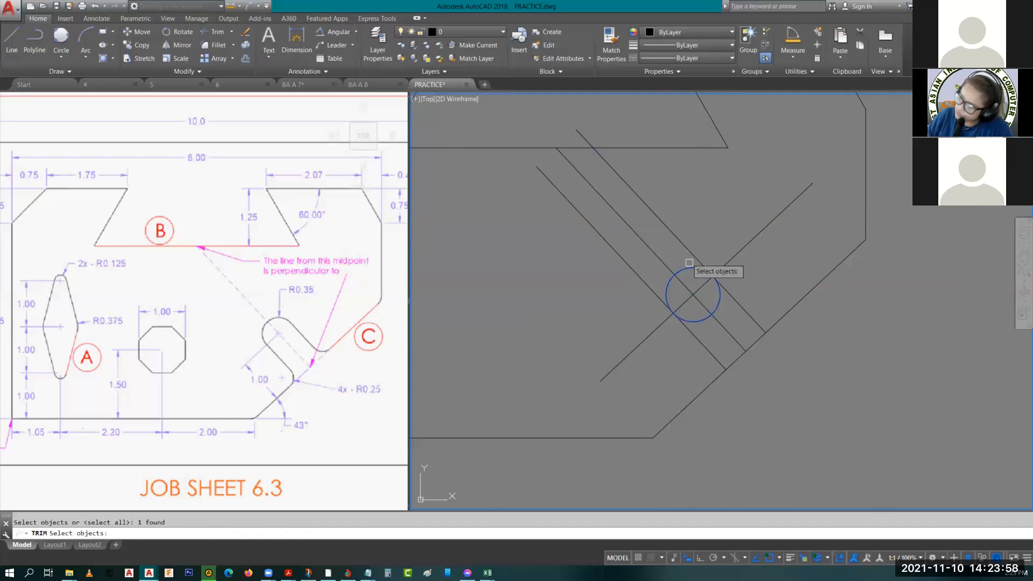
{"action": "key", "text": "Return"}
{"action": "left_click", "coordinate": [690, 262]}
{"action": "left_click", "coordinate": [650, 265]}
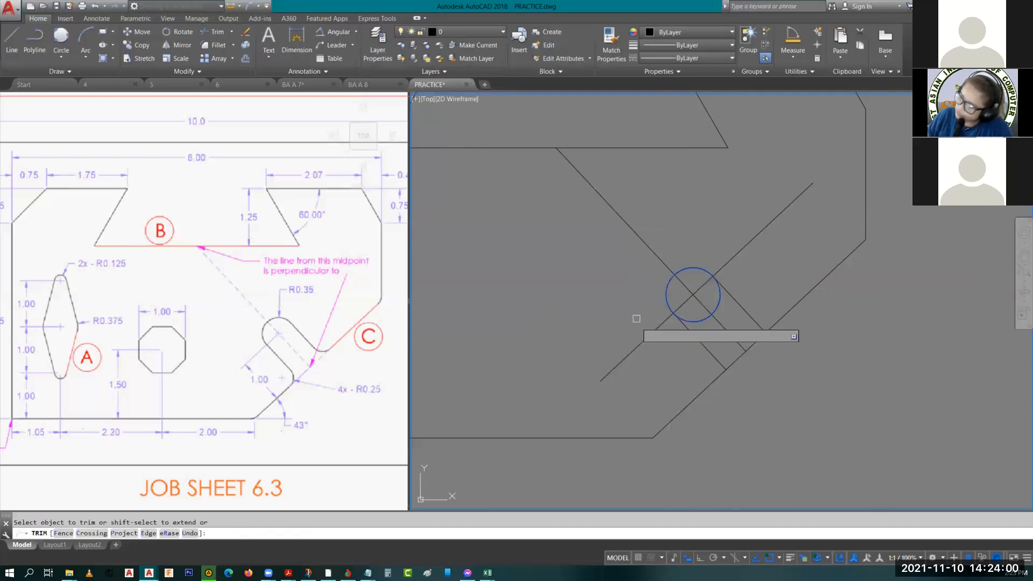
{"action": "key", "text": "Escape"}
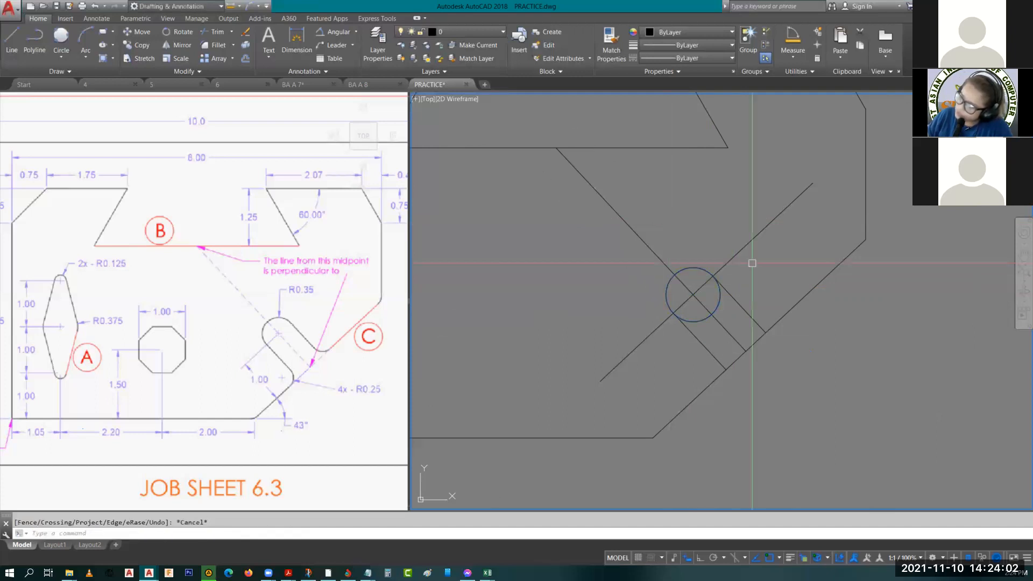
- Erase the inward offset slanted line, and trim the circle's lower arc and the plate edge across the slot mouth
{"action": "left_click", "coordinate": [749, 243]}
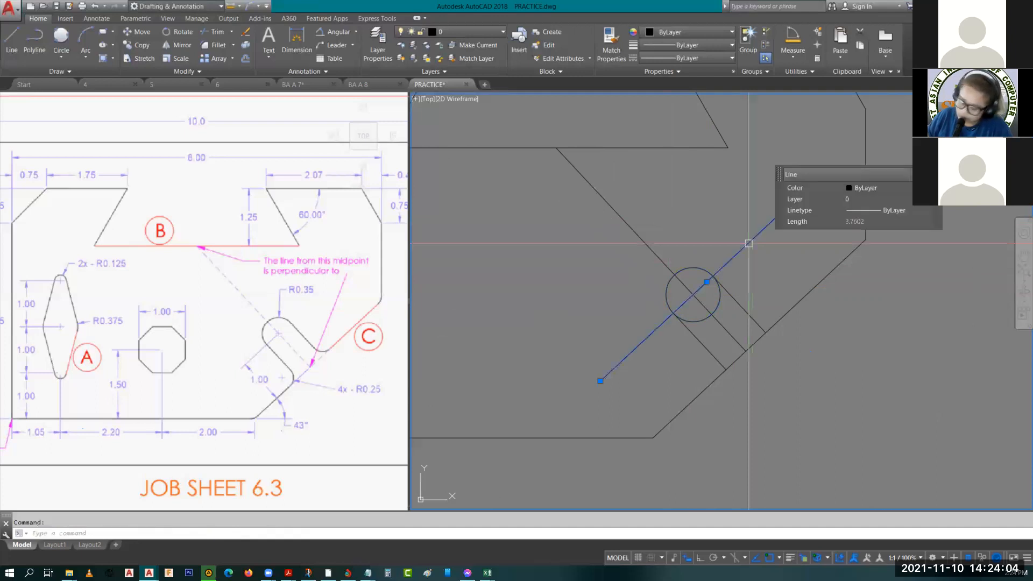
{"action": "key", "text": "Delete"}
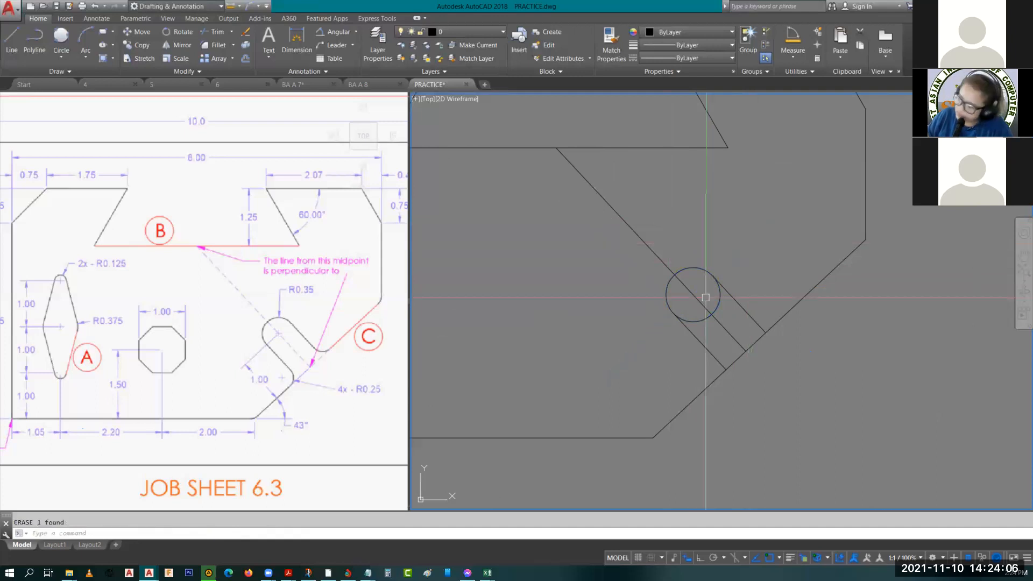
{"action": "key", "text": "Return"}
{"action": "left_click", "coordinate": [719, 299]}
{"action": "left_click", "coordinate": [697, 313]}
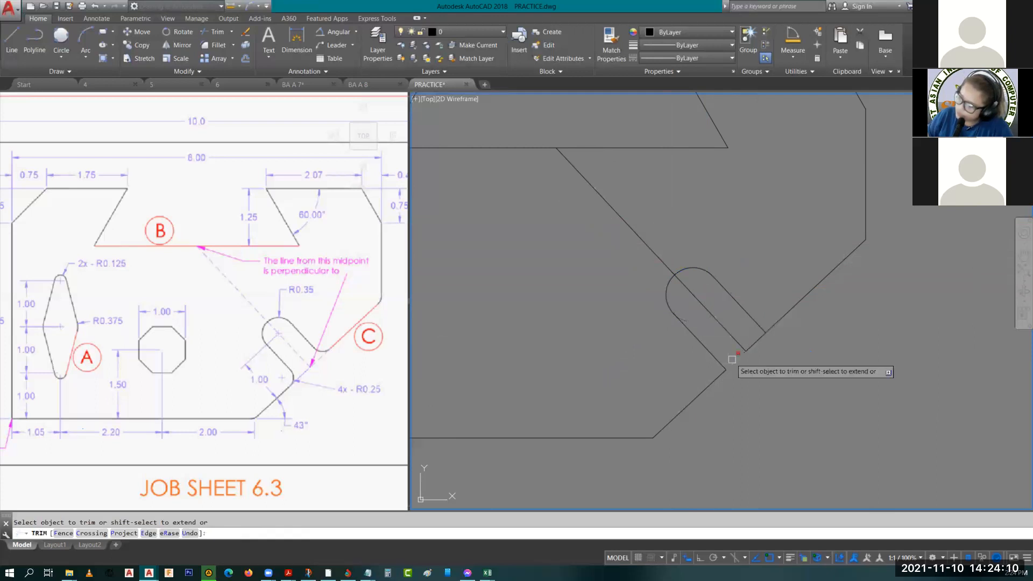
{"action": "key", "text": "Escape"}
- Erase the perpendicular construction line running from the midpoint of edge B through the slot
{"action": "scroll", "coordinate": [819, 242], "scroll_direction": "down", "scroll_amount": 2}
{"action": "scroll", "coordinate": [754, 276], "scroll_direction": "down", "scroll_amount": 2}
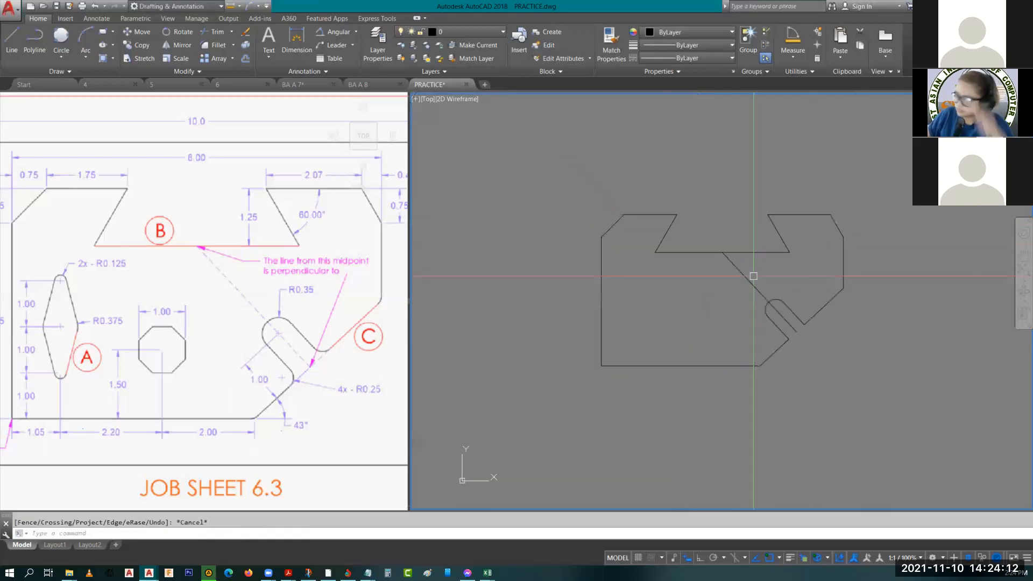
{"action": "left_click", "coordinate": [747, 275]}
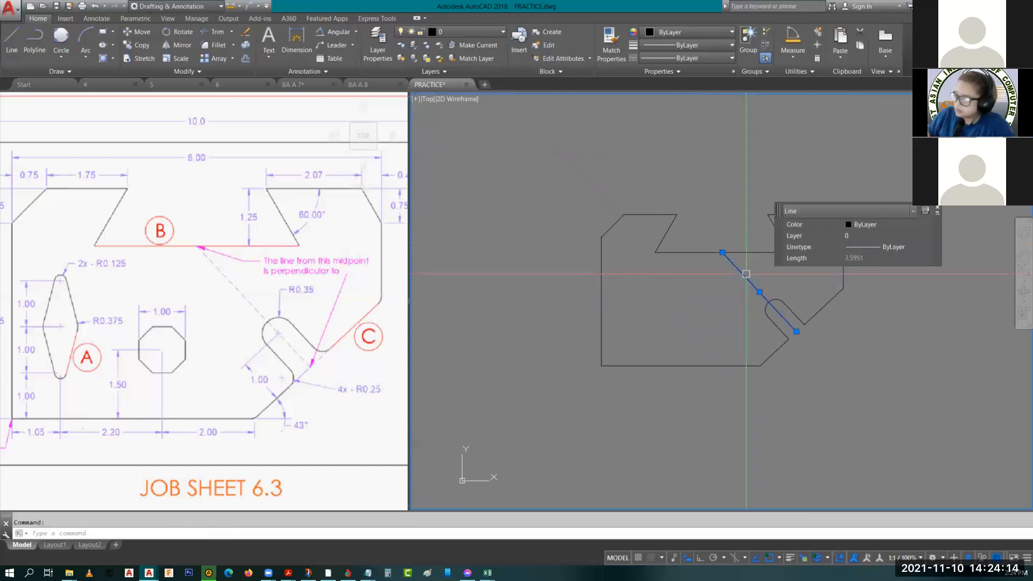
{"action": "key", "text": "Delete"}
{"action": "left_click", "coordinate": [323, 346]}
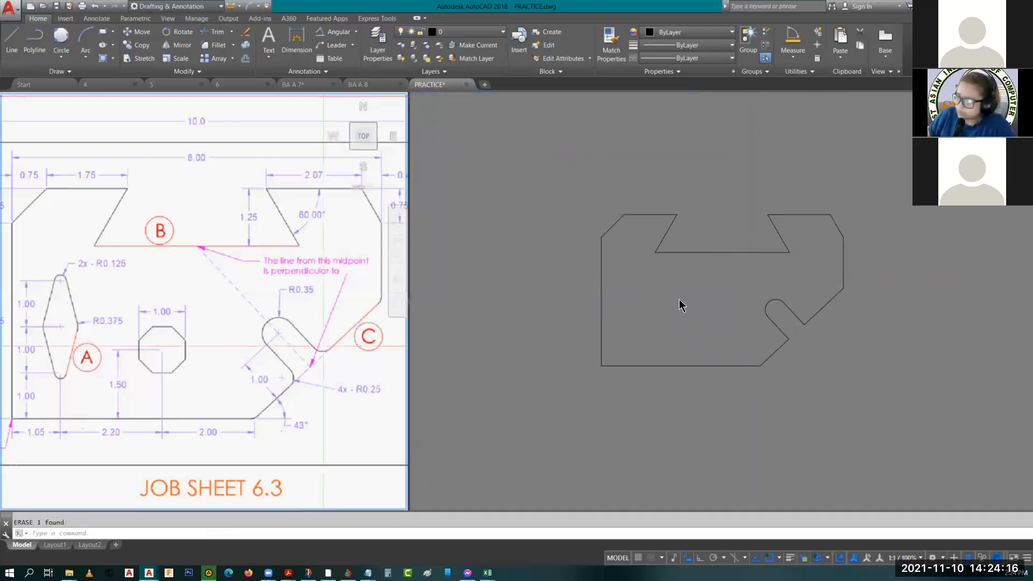
{"action": "key", "text": "Escape"}
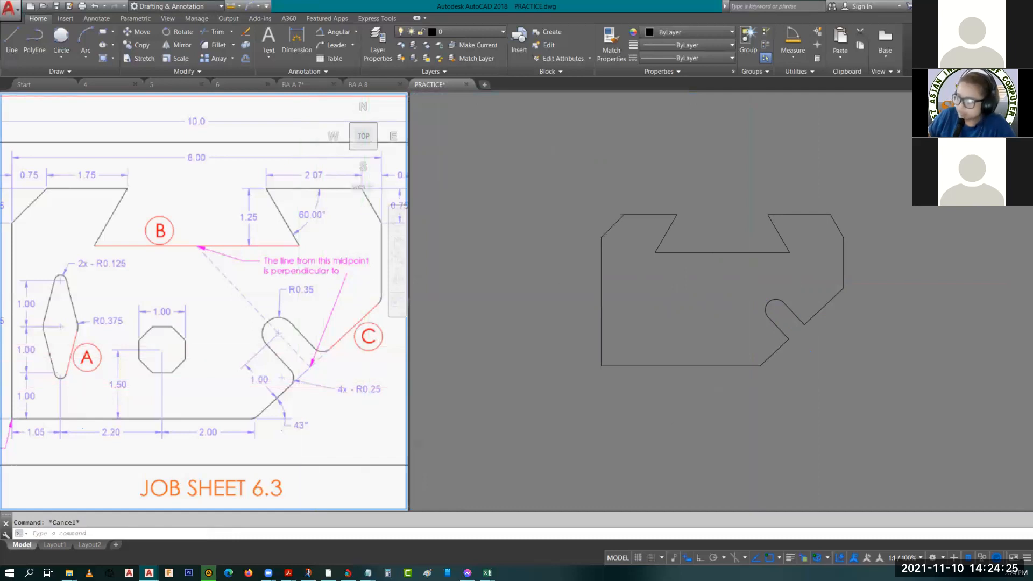
- Fillet the plate's bottom-right corner and the slot's lower mouth corner with radius 0.25, using the Multiple option
{"action": "middle_click", "coordinate": [829, 331]}
{"action": "middle_click_drag", "start_coordinate": [830, 331], "coordinate": [655, 357]}
{"action": "scroll", "coordinate": [761, 355], "scroll_direction": "up", "scroll_amount": 4}
{"action": "type", "text": "f"}
{"action": "key", "text": "Return"}
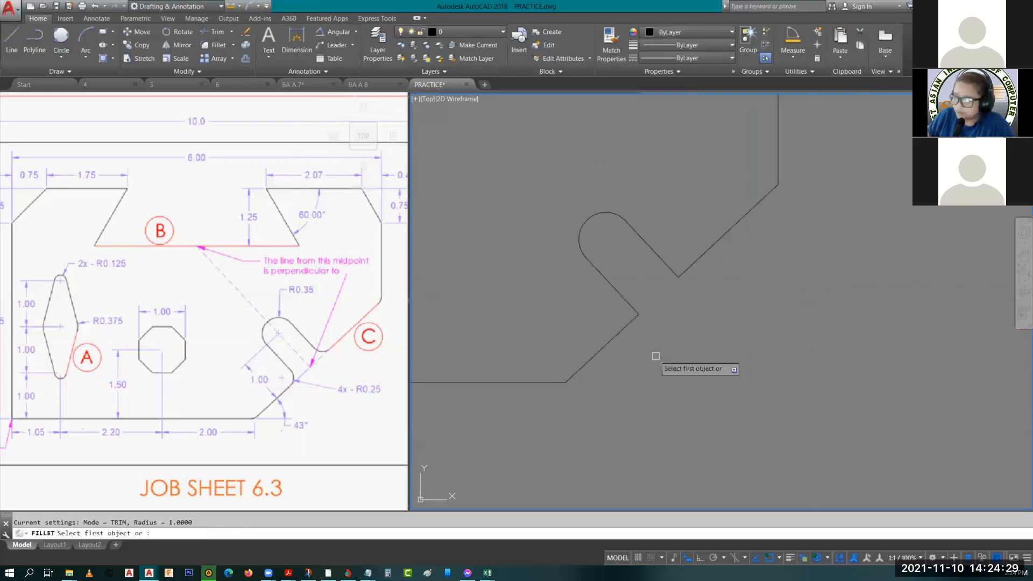
{"action": "type", "text": "r"}
{"action": "key", "text": "Return"}
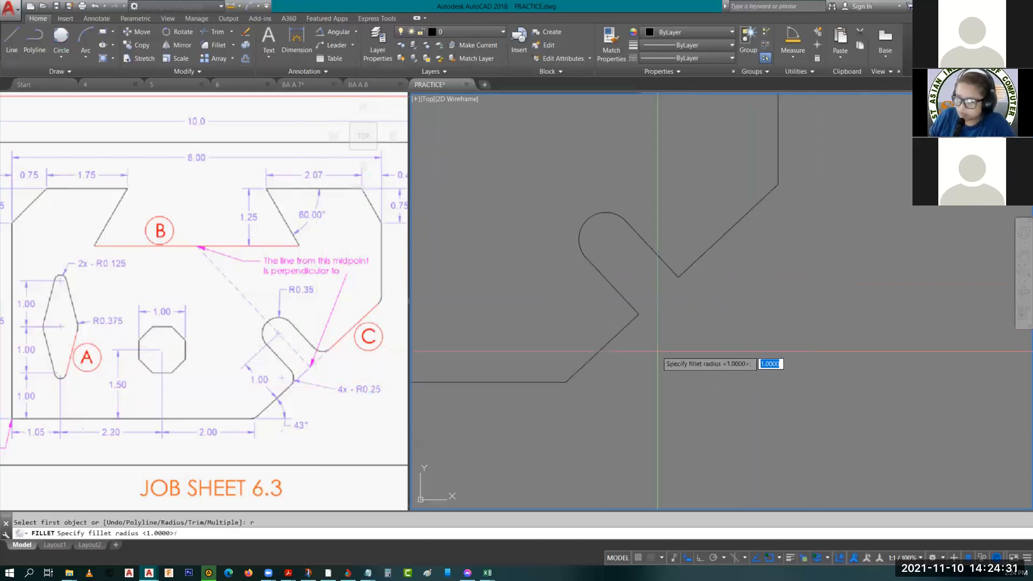
{"action": "type", "text": ".25"}
{"action": "key", "text": "Return"}
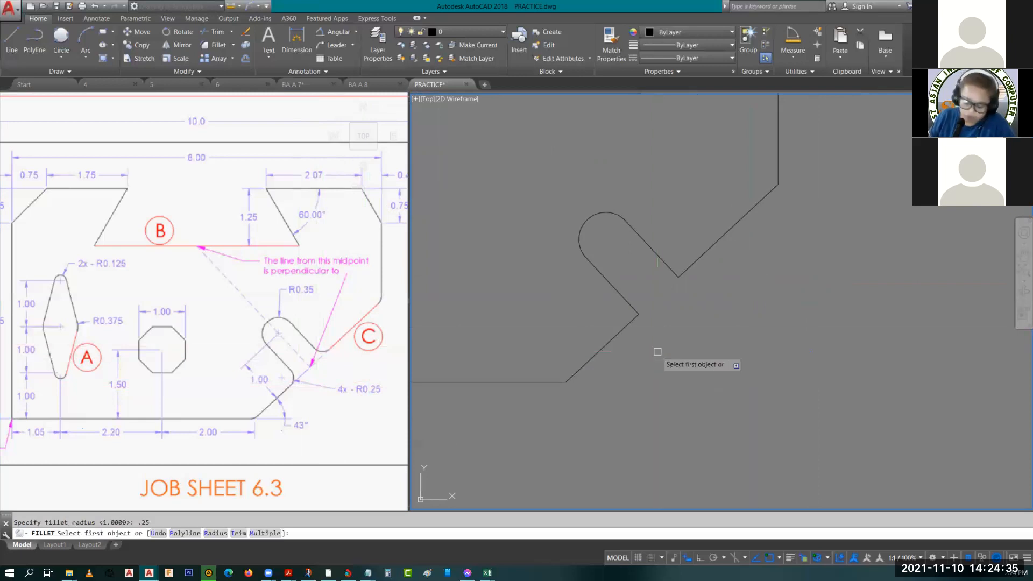
{"action": "type", "text": "m"}
{"action": "key", "text": "Return"}
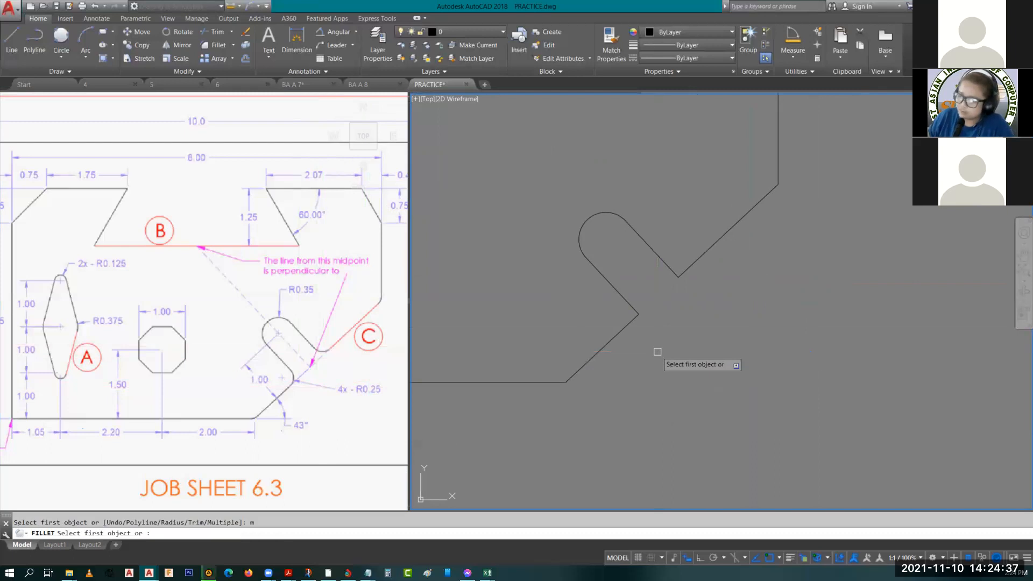
{"action": "left_click", "coordinate": [633, 320]}
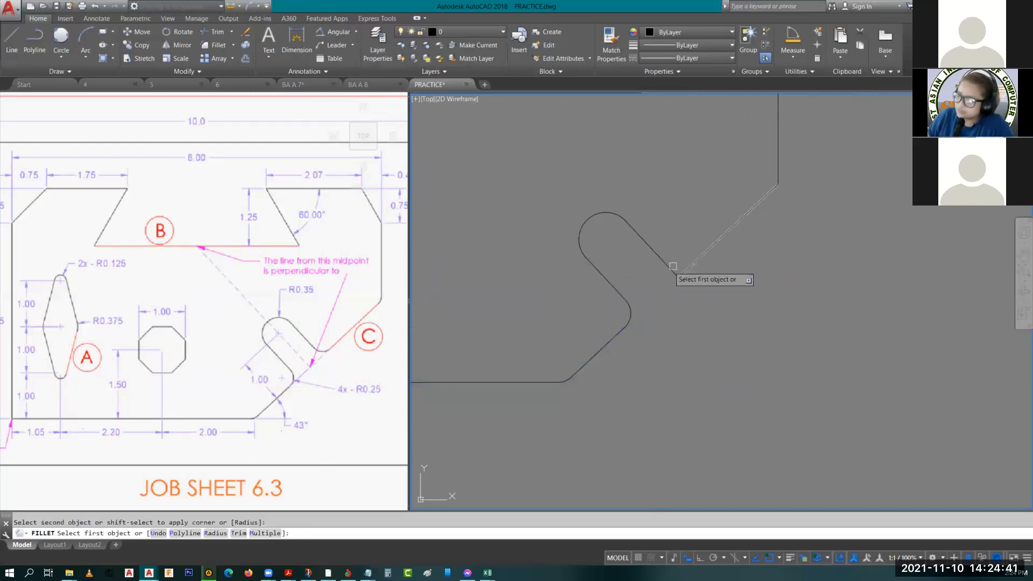
- Fillet the slot's upper mouth corner and the corner between slanted edge C and the right vertical edge at radius 0.25
{"action": "left_click", "coordinate": [667, 264]}
{"action": "left_click", "coordinate": [688, 269]}
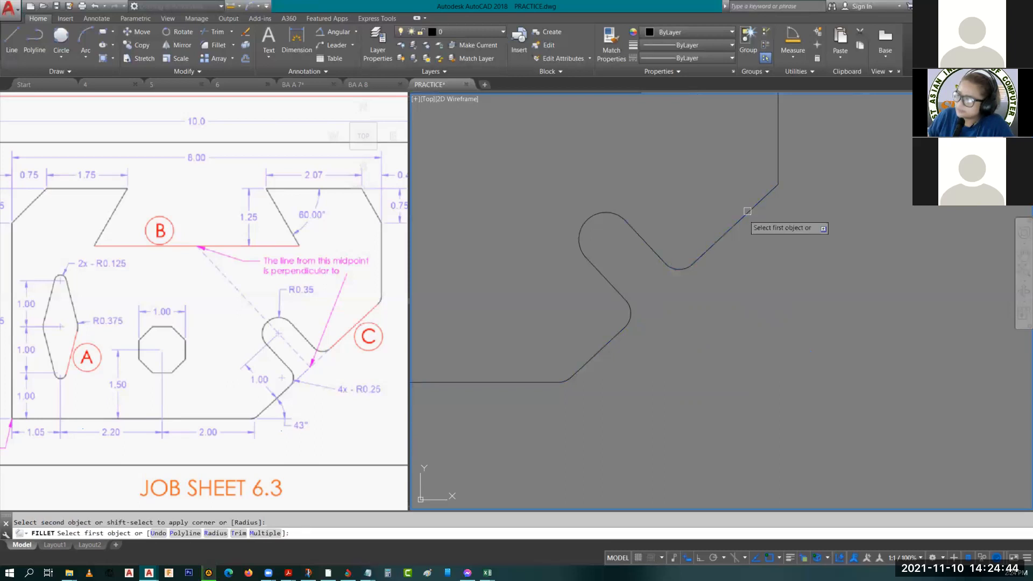
{"action": "left_click", "coordinate": [748, 211]}
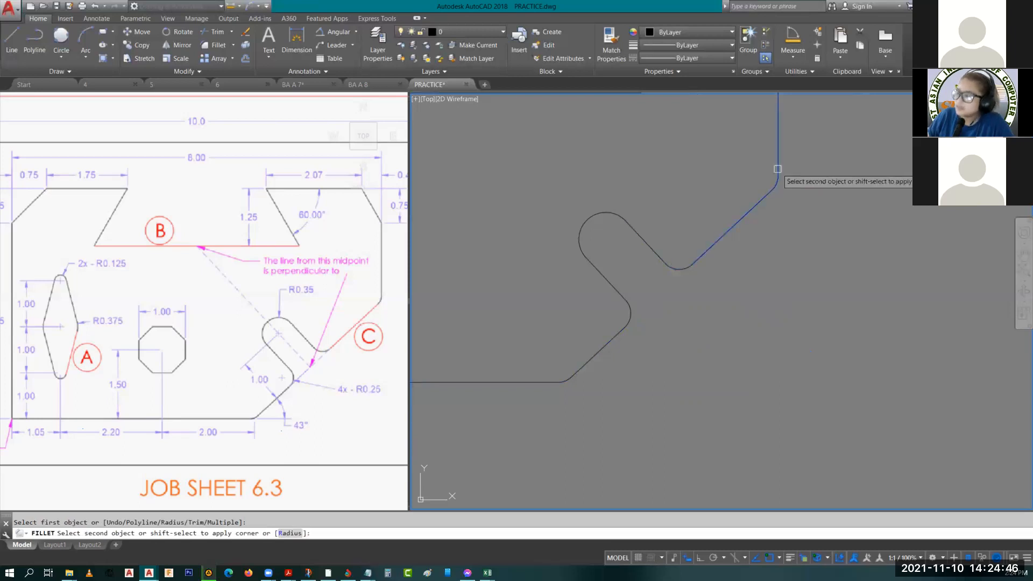
{"action": "left_click", "coordinate": [776, 168]}
{"action": "key", "text": "Escape"}
{"action": "left_click", "coordinate": [733, 229]}
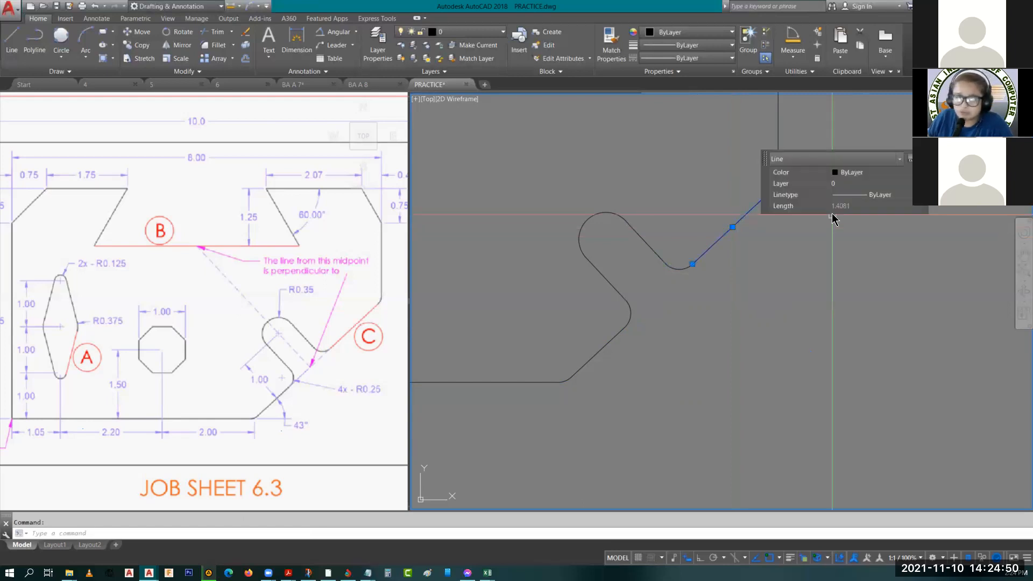
{"action": "key", "text": "Escape"}
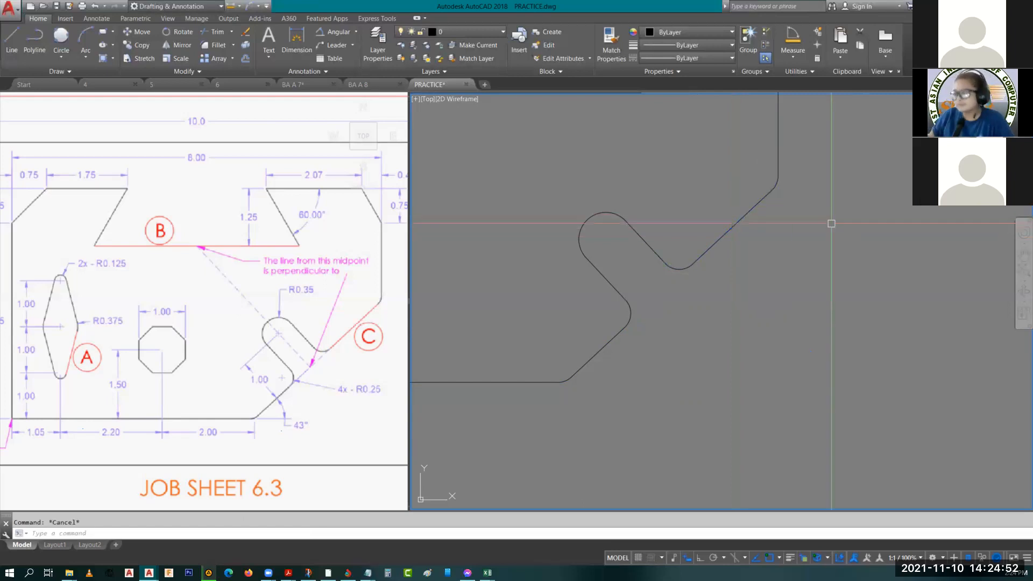
- Bring the Job Sheet 6.4 wheel into view in the reference viewport and examine its dimensions
{"action": "scroll", "coordinate": [858, 333], "scroll_direction": "down", "scroll_amount": 4}
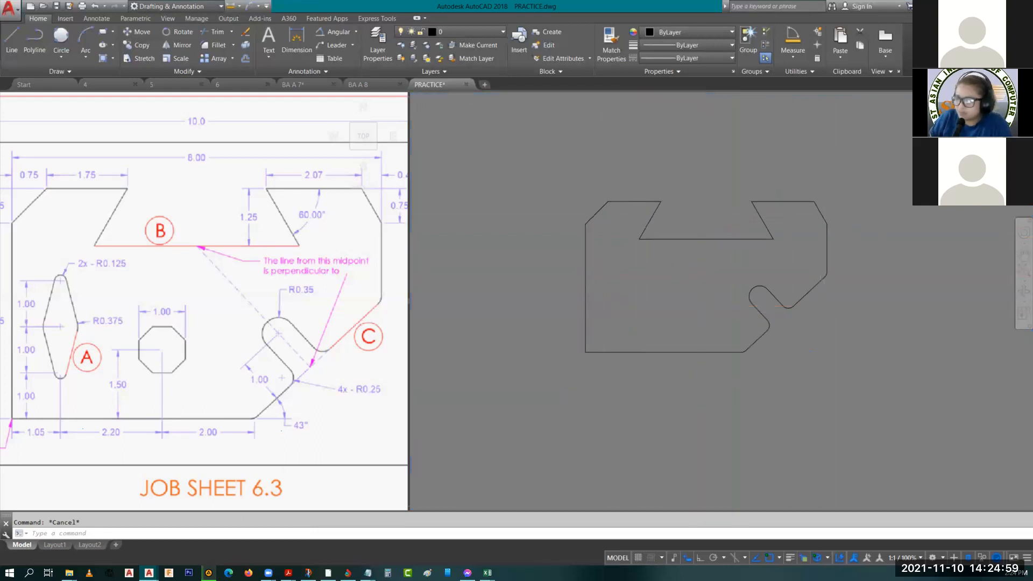
{"action": "scroll", "coordinate": [176, 407], "scroll_direction": "down", "scroll_amount": 4}
{"action": "middle_click_drag", "start_coordinate": [176, 407], "coordinate": [366, 423]}
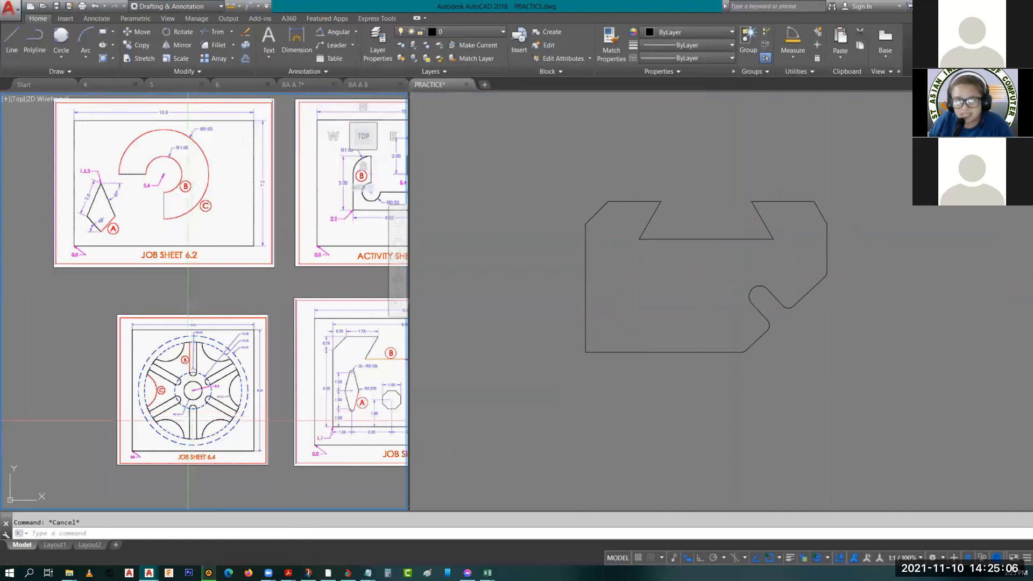
{"action": "scroll", "coordinate": [145, 431], "scroll_direction": "up", "scroll_amount": 2}
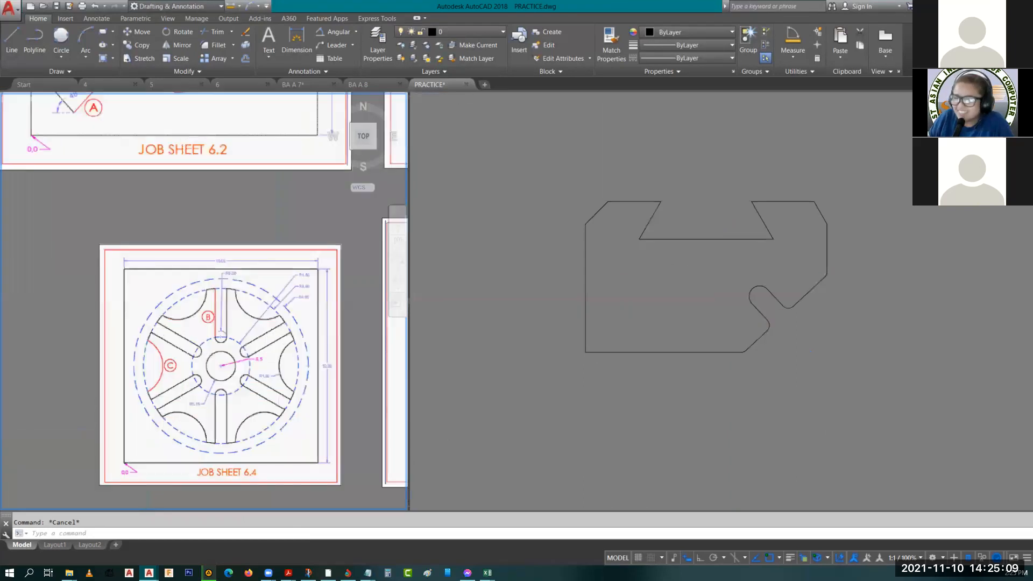
{"action": "scroll", "coordinate": [162, 439], "scroll_direction": "up", "scroll_amount": 3}
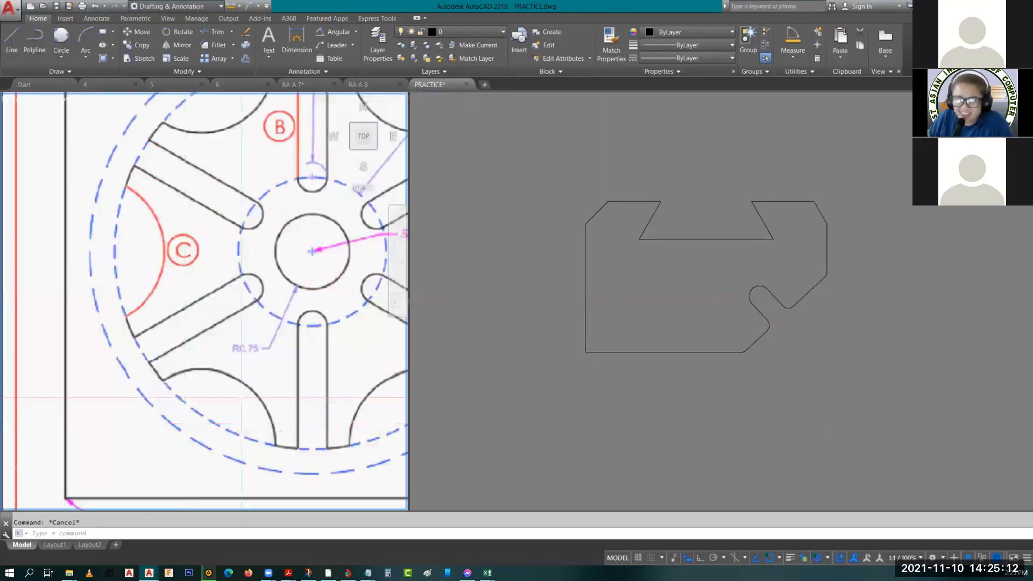
{"action": "middle_click_drag", "start_coordinate": [261, 394], "coordinate": [248, 393]}
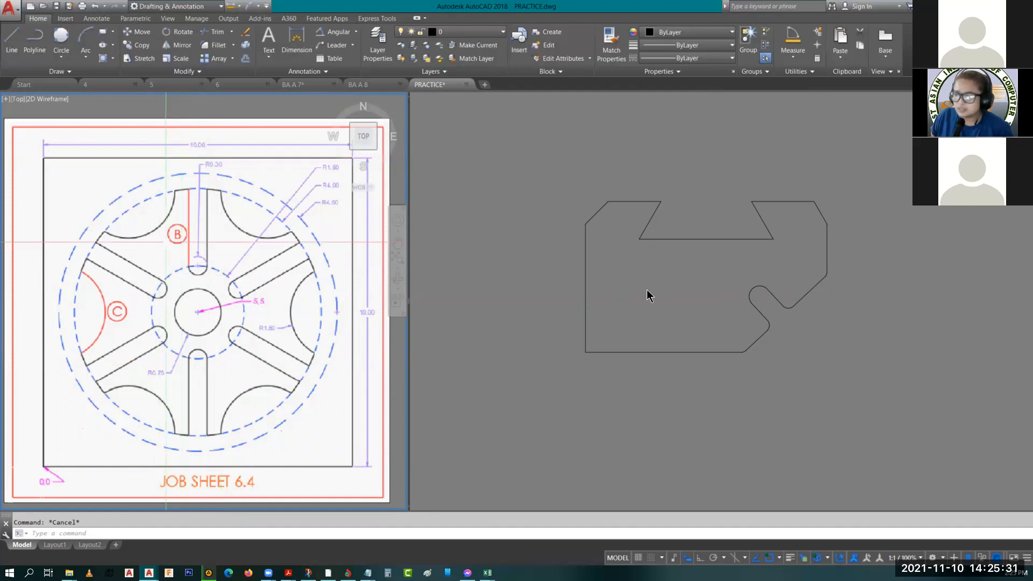
- Erase the entire finished Job Sheet 6.3 plate from the practice area
{"action": "left_click", "coordinate": [642, 271]}
{"action": "scroll", "coordinate": [642, 270], "scroll_direction": "down", "scroll_amount": 5}
{"action": "left_click", "coordinate": [582, 161]}
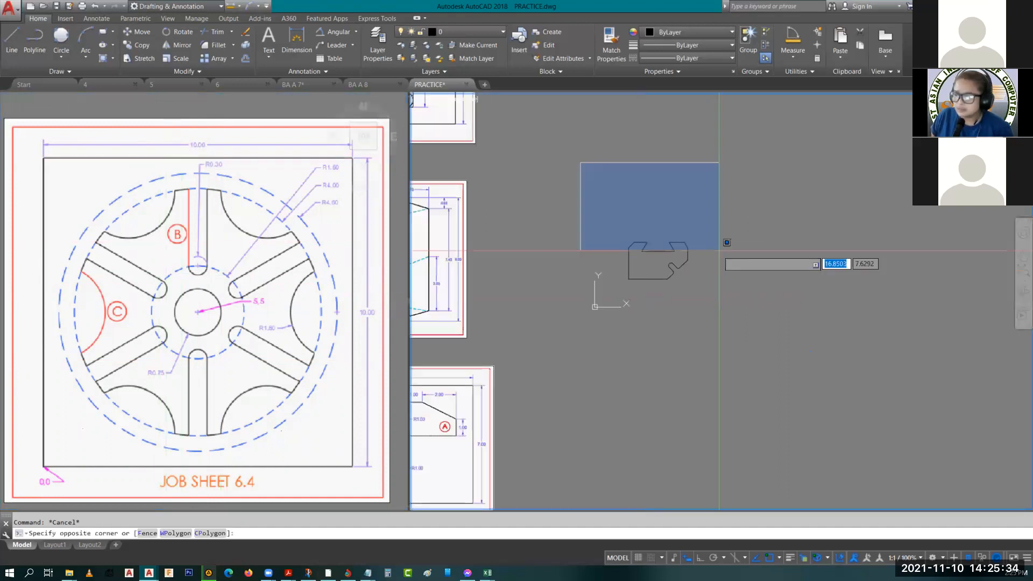
{"action": "left_click", "coordinate": [729, 276]}
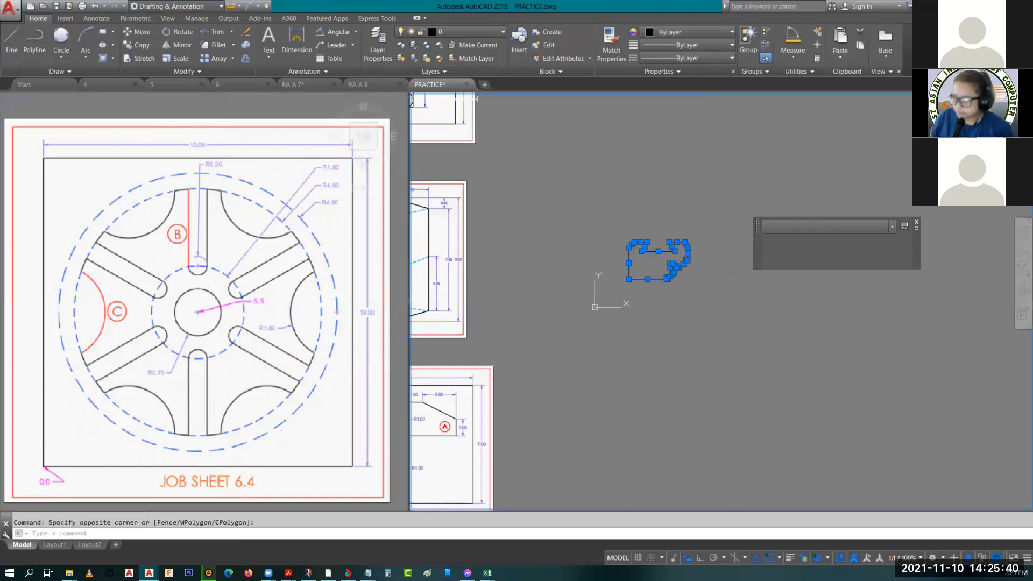
{"action": "key", "text": "Delete"}
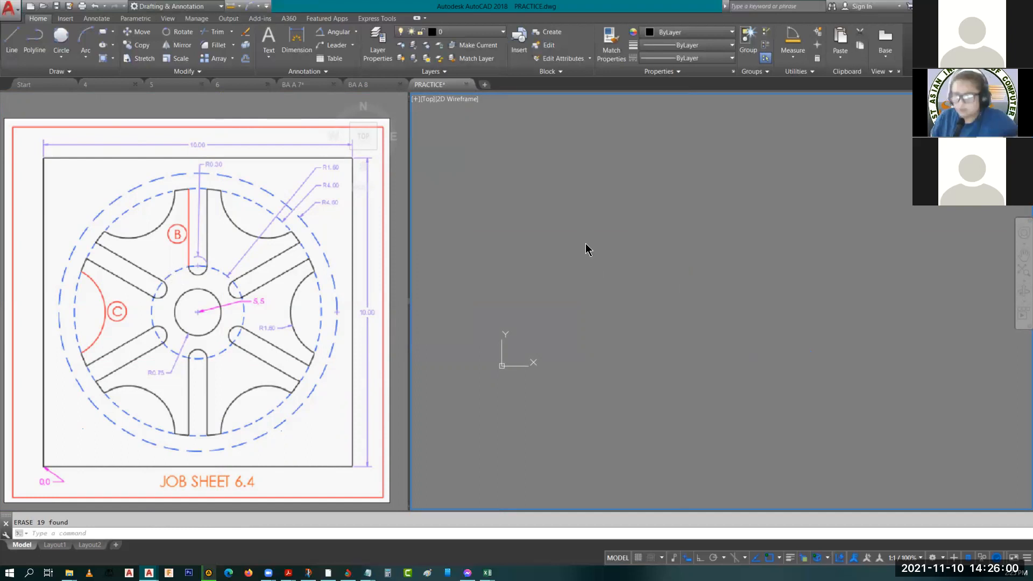
{"action": "key", "text": "Escape"}
{"action": "key", "text": "Escape"}
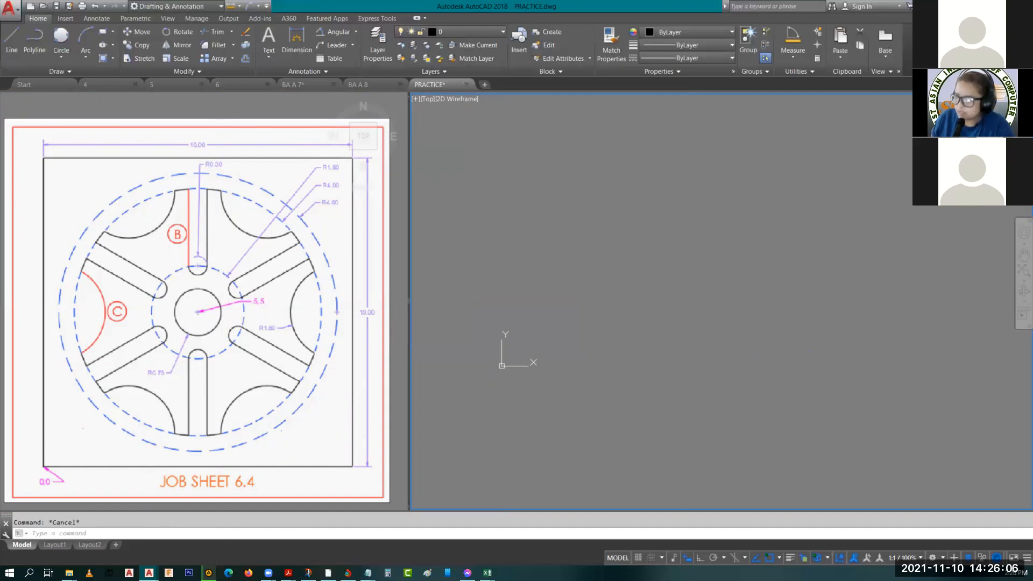
- Draw the wheel's central hub circle with radius 0.75 in the empty practice area
{"action": "left_click", "coordinate": [681, 275]}
{"action": "key", "text": "Escape"}
{"action": "type", "text": "c"}
{"action": "key", "text": "Return"}
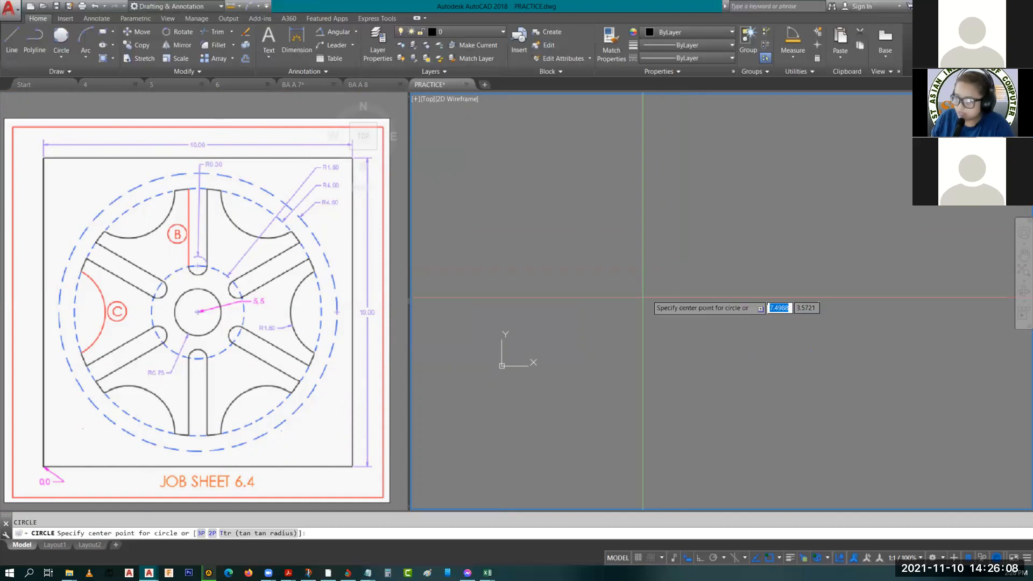
{"action": "left_click", "coordinate": [656, 291]}
{"action": "type", "text": ".75"}
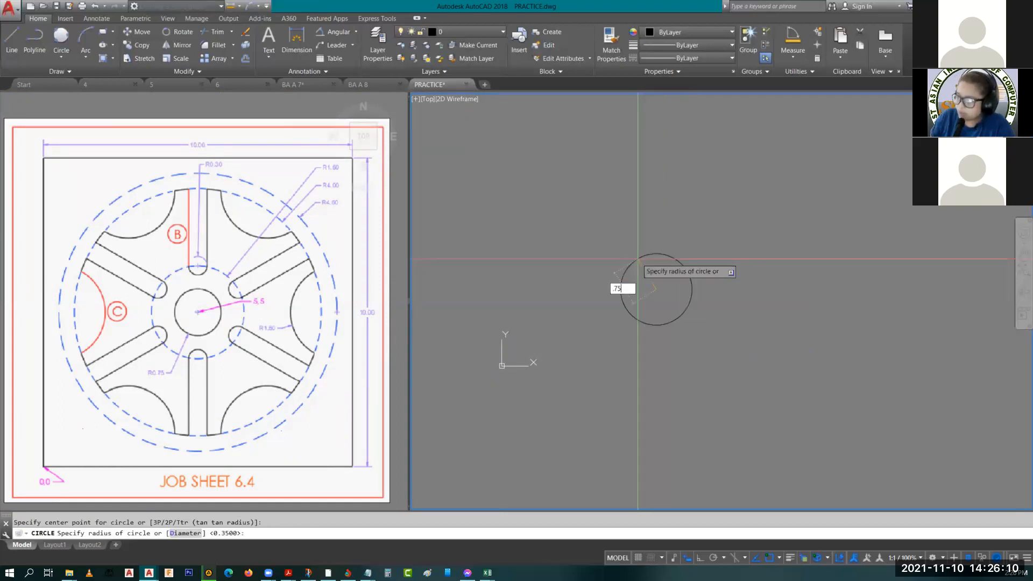
{"action": "key", "text": "Return"}
{"action": "key", "text": "Escape"}
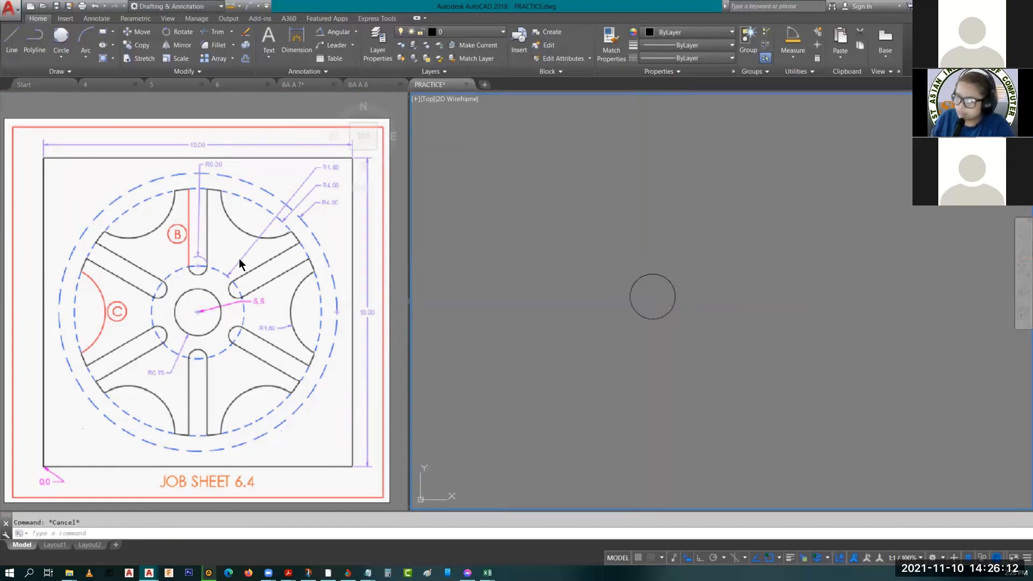
- Draw a circle of radius 1.5 concentric with the hub circle, following the Job Sheet 6.4 inner dashed circle
{"action": "left_click", "coordinate": [202, 272]}
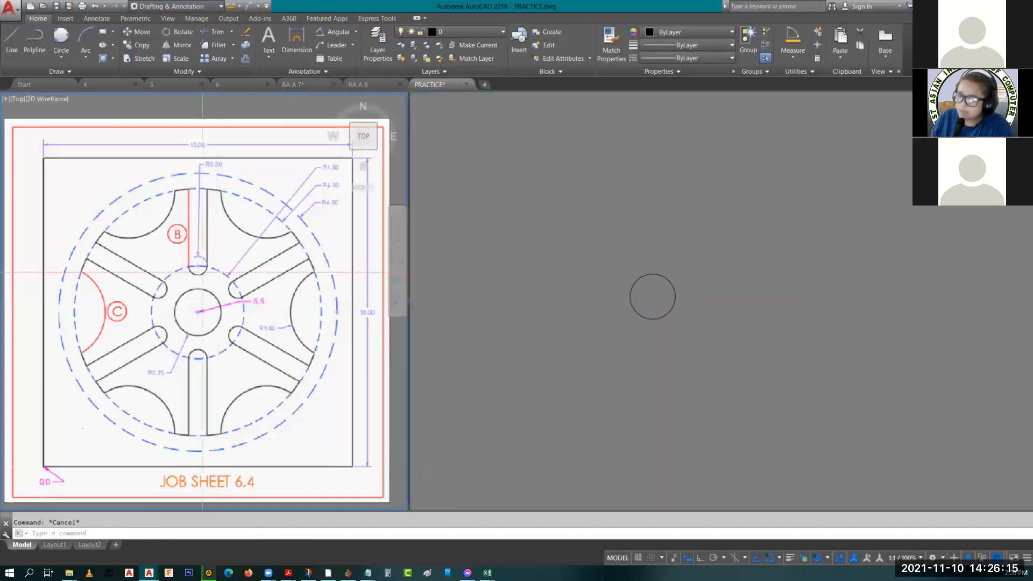
{"action": "scroll", "coordinate": [202, 272], "scroll_direction": "up", "scroll_amount": 6}
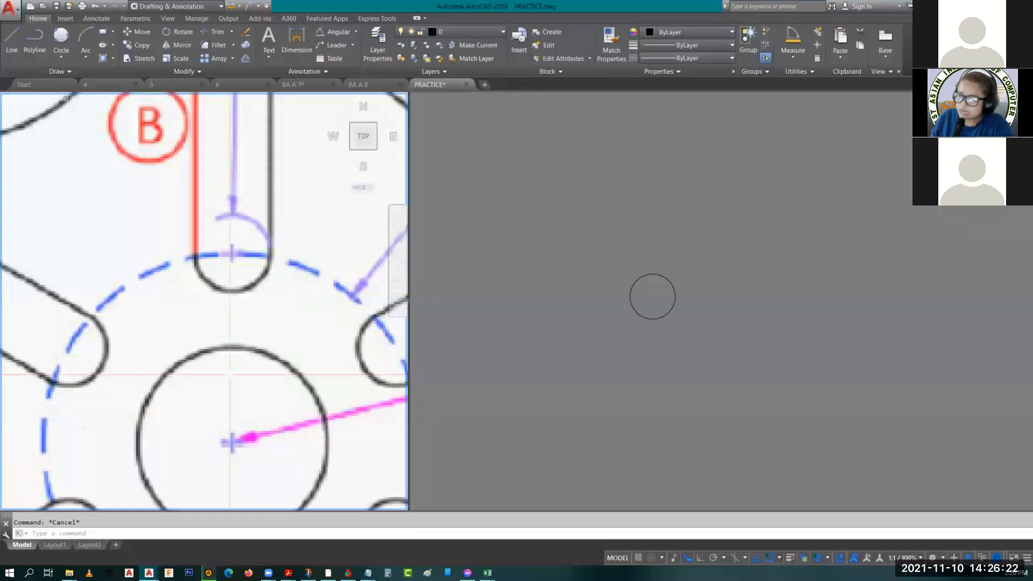
{"action": "scroll", "coordinate": [272, 359], "scroll_direction": "down", "scroll_amount": 4}
{"action": "scroll", "coordinate": [272, 359], "scroll_direction": "down", "scroll_amount": 2}
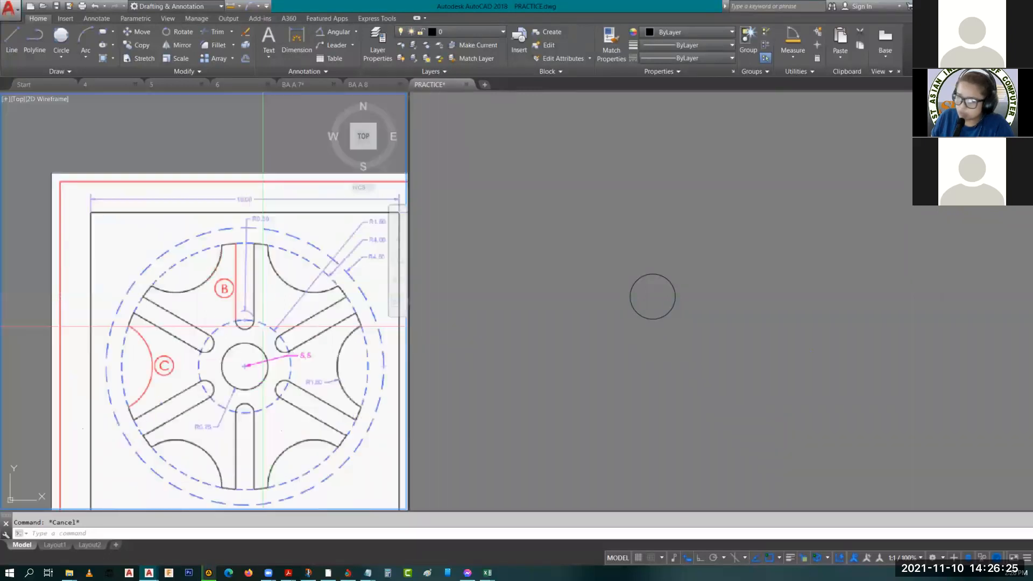
{"action": "middle_click_drag", "start_coordinate": [273, 335], "coordinate": [238, 337]}
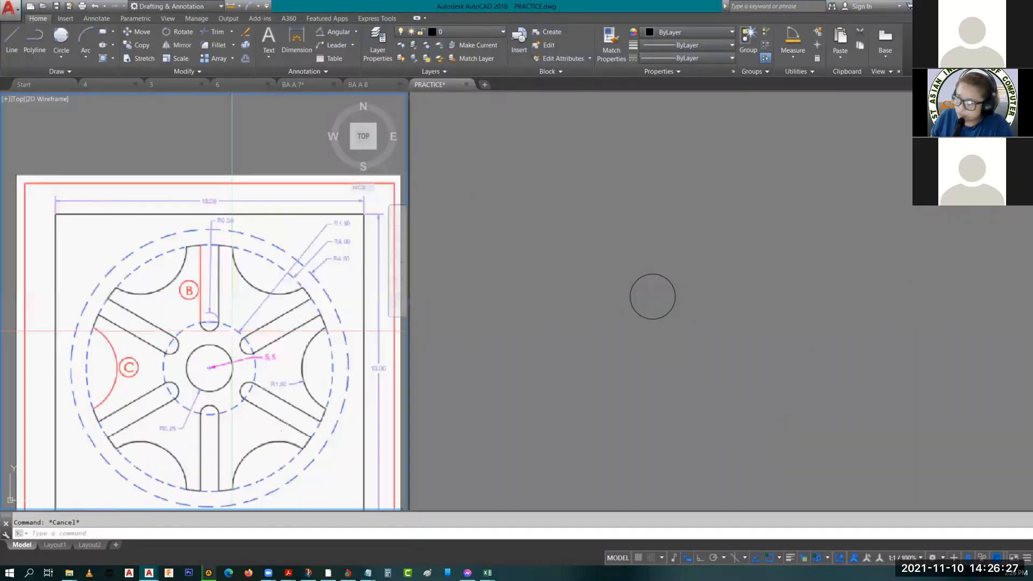
{"action": "left_click", "coordinate": [683, 266]}
{"action": "type", "text": "c"}
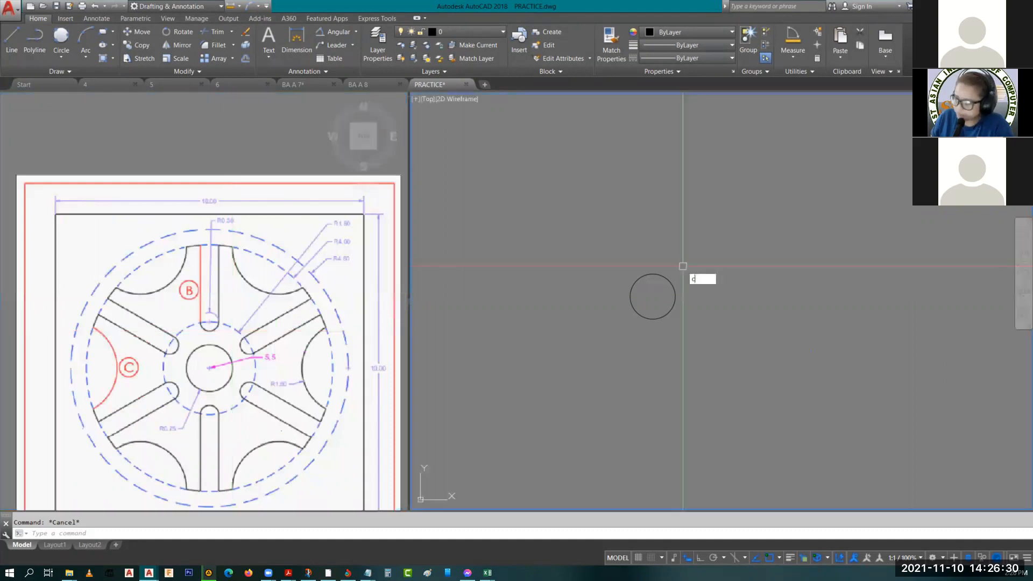
{"action": "key", "text": "Return"}
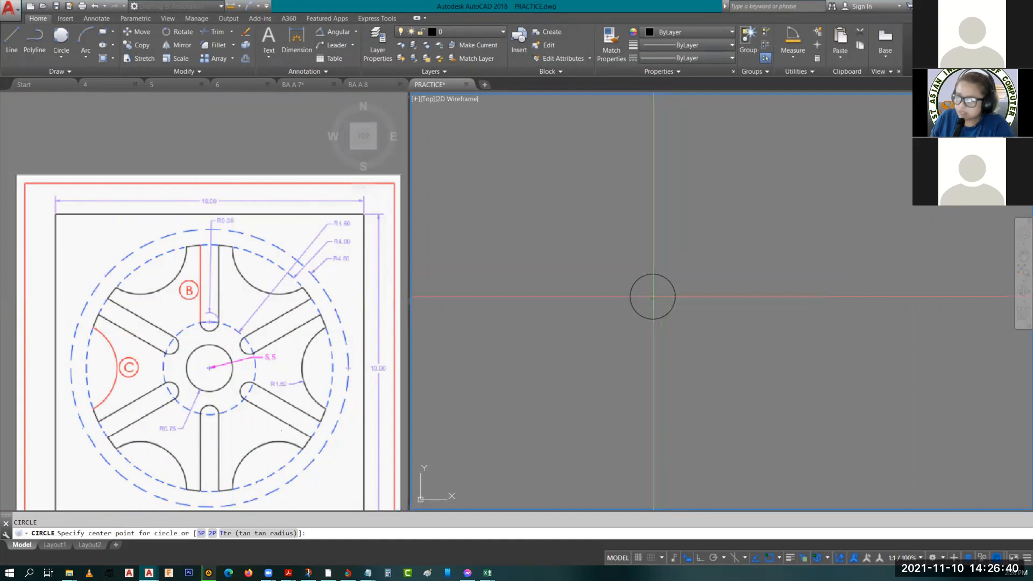
{"action": "left_click", "coordinate": [652, 296]}
{"action": "type", "text": "1.5"}
{"action": "key", "text": "Return"}
{"action": "key", "text": "Escape"}
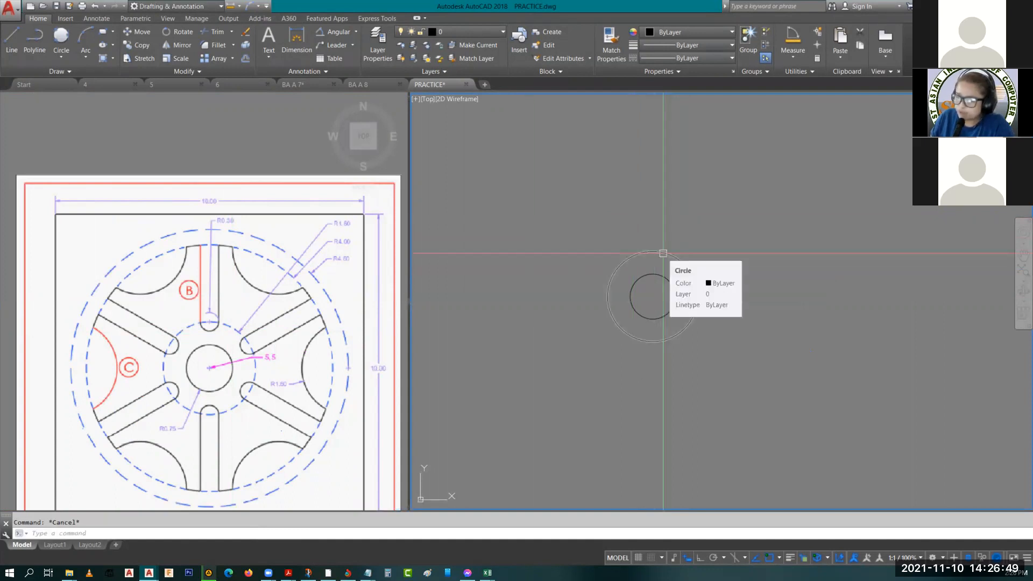
- Draw a circle of radius 0.3 centred on the top quadrant of the radius 1.5 circle, following the R0.30 slot end
{"action": "scroll", "coordinate": [588, 214], "scroll_direction": "up", "scroll_amount": 2}
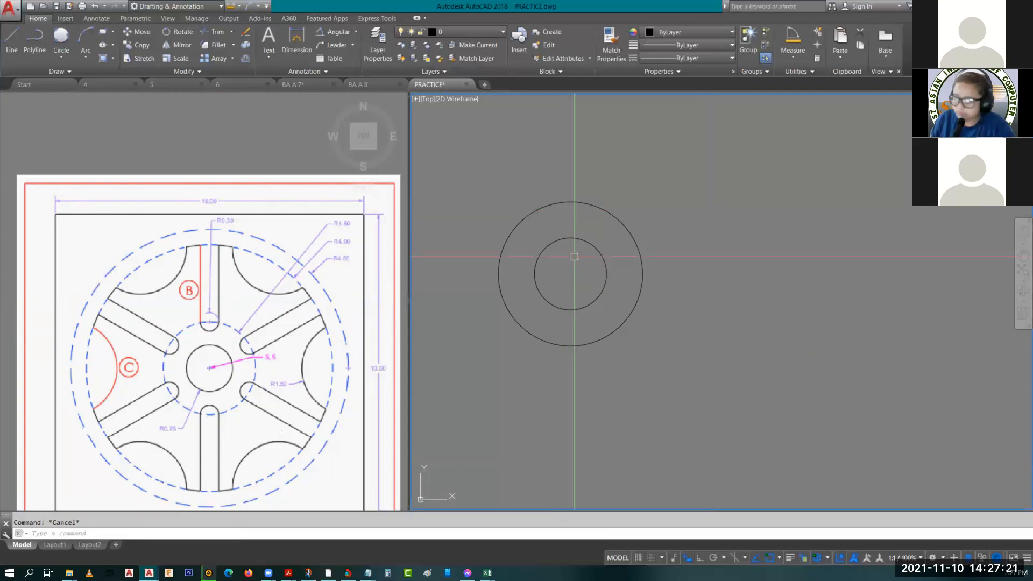
{"action": "type", "text": "c"}
{"action": "key", "text": "Return"}
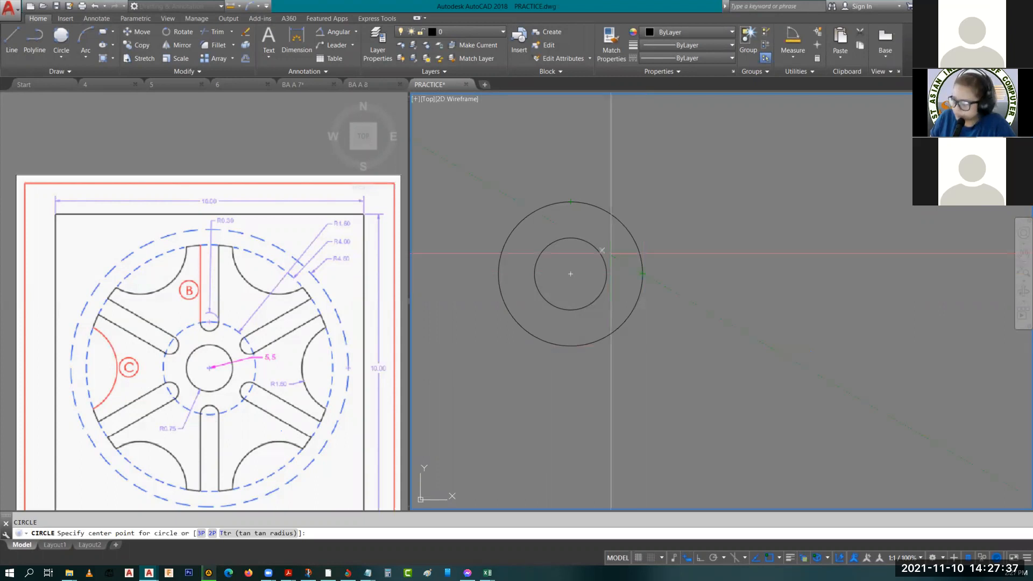
{"action": "left_click", "coordinate": [572, 199]}
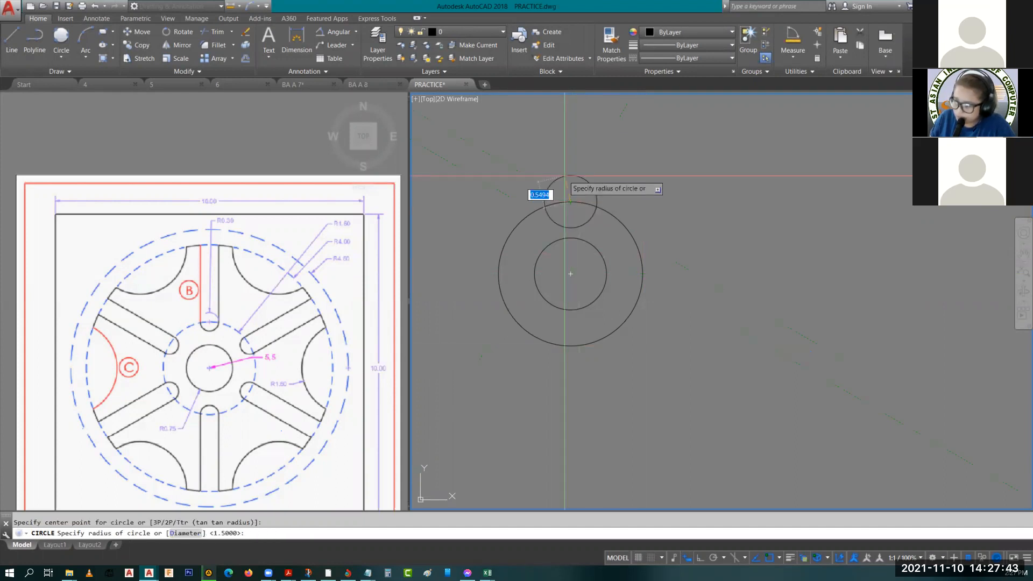
{"action": "left_click", "coordinate": [237, 222]}
{"action": "scroll", "coordinate": [238, 222], "scroll_direction": "up", "scroll_amount": 4}
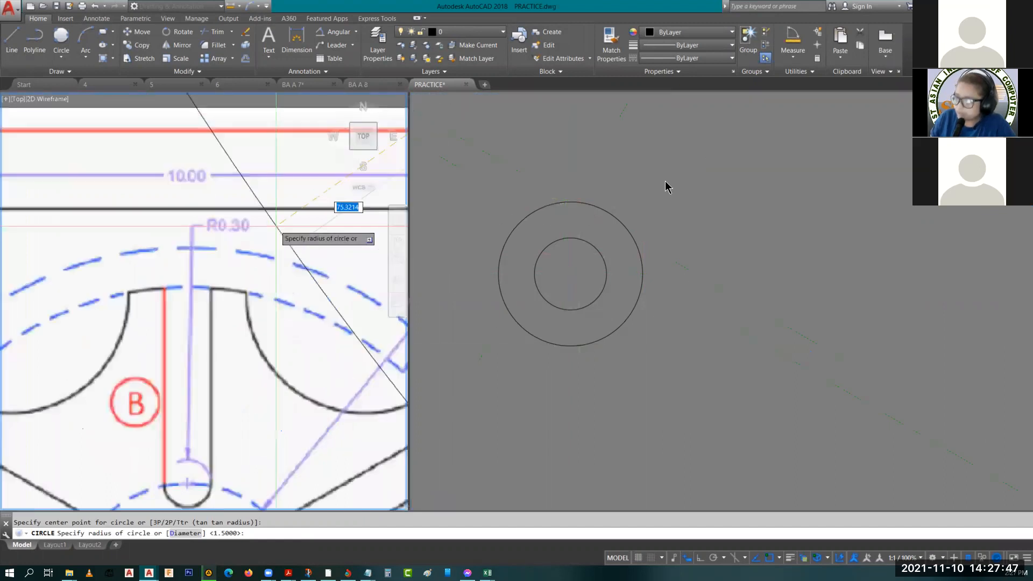
{"action": "left_click", "coordinate": [667, 185]}
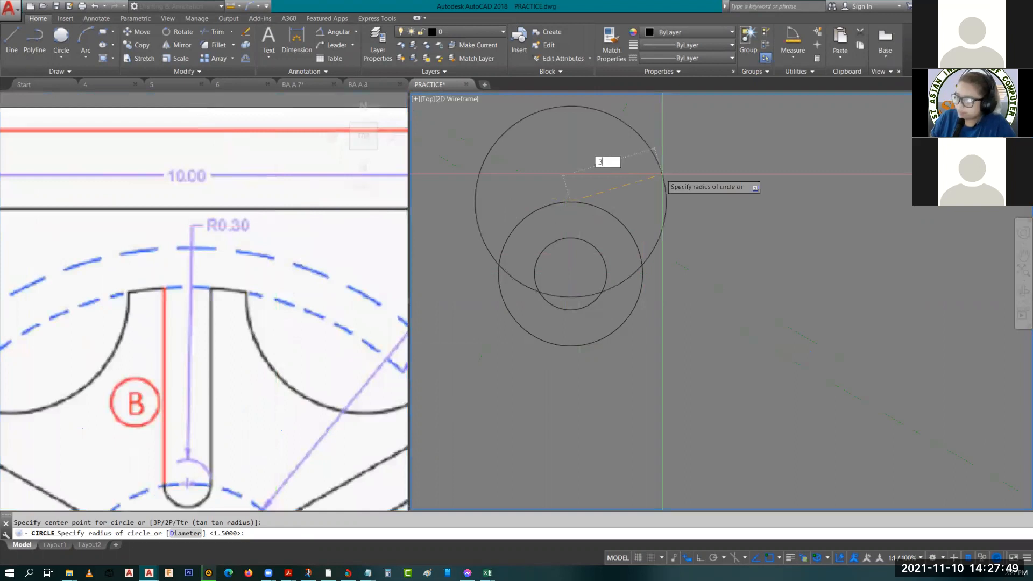
{"action": "type", "text": "0.3"}
{"action": "key", "text": "Return"}
{"action": "key", "text": "Escape"}
{"action": "scroll", "coordinate": [662, 174], "scroll_direction": "down", "scroll_amount": 4}
- Draw a circle of radius 4 concentric with the hub, following the inner of the wheel's two large dashed circles
{"action": "left_click", "coordinate": [206, 271]}
{"action": "scroll", "coordinate": [212, 264], "scroll_direction": "down", "scroll_amount": 2}
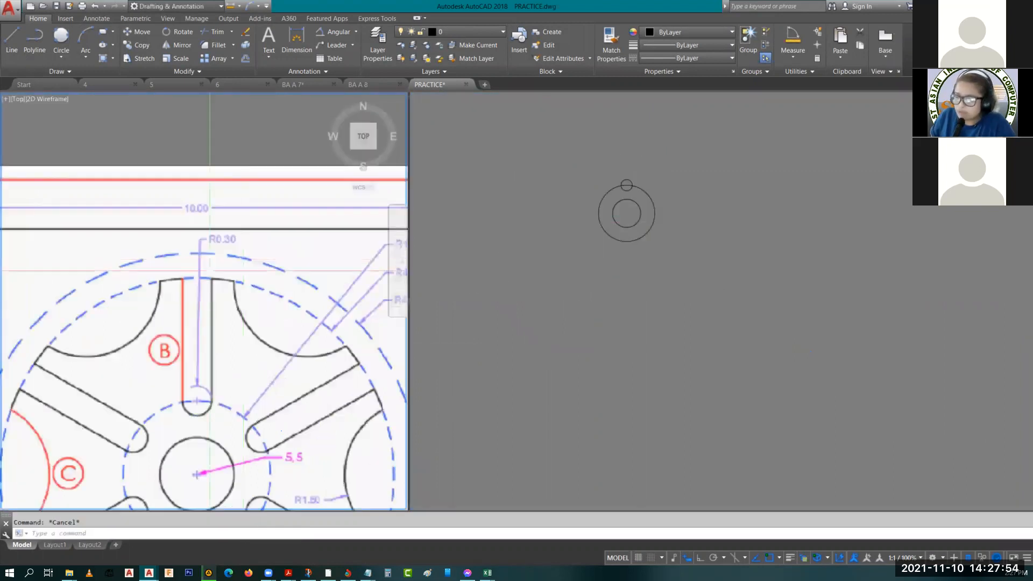
{"action": "scroll", "coordinate": [210, 271], "scroll_direction": "up", "scroll_amount": 2}
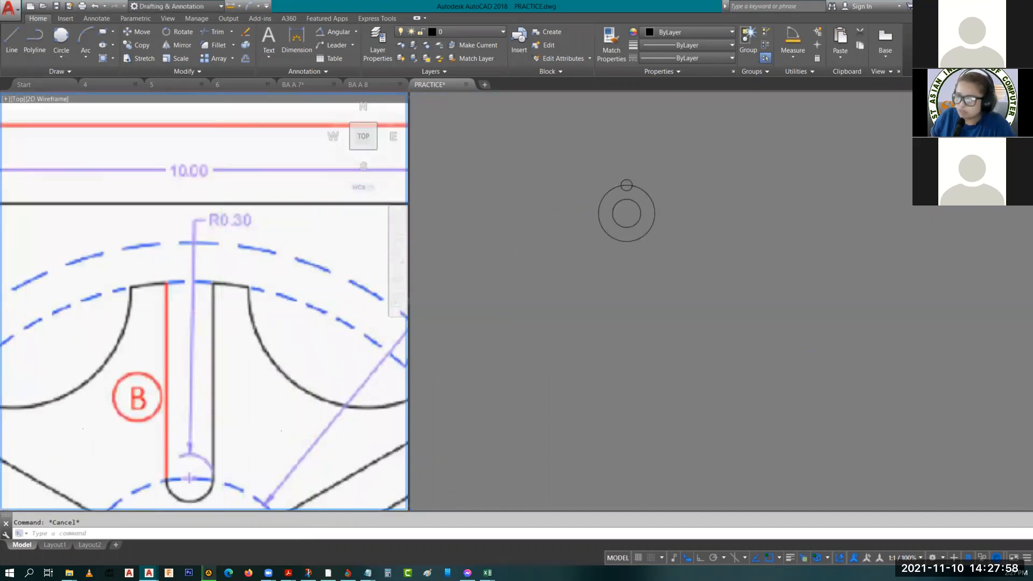
{"action": "scroll", "coordinate": [165, 294], "scroll_direction": "down", "scroll_amount": 3}
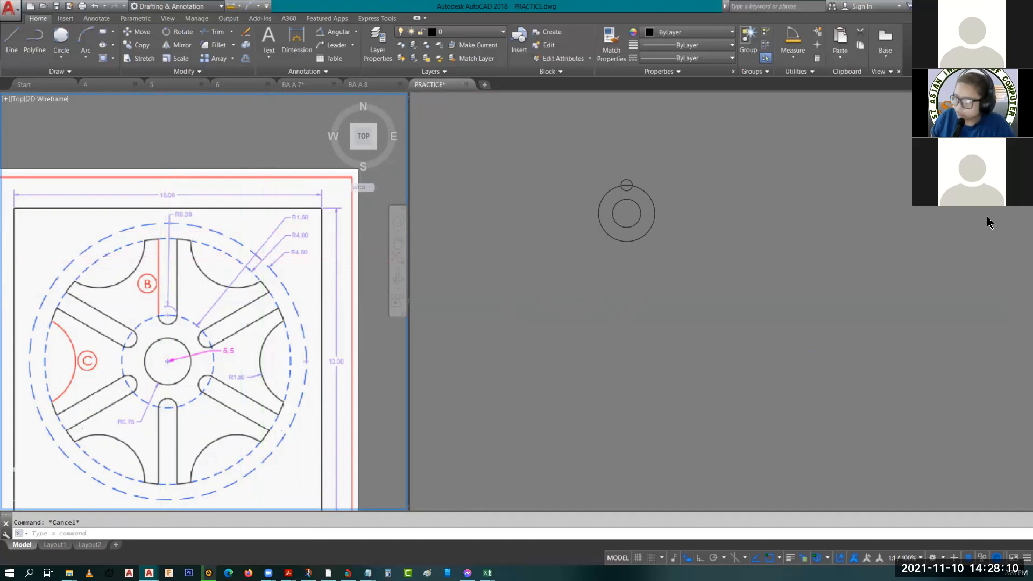
{"action": "left_click", "coordinate": [691, 219]}
{"action": "type", "text": "c"}
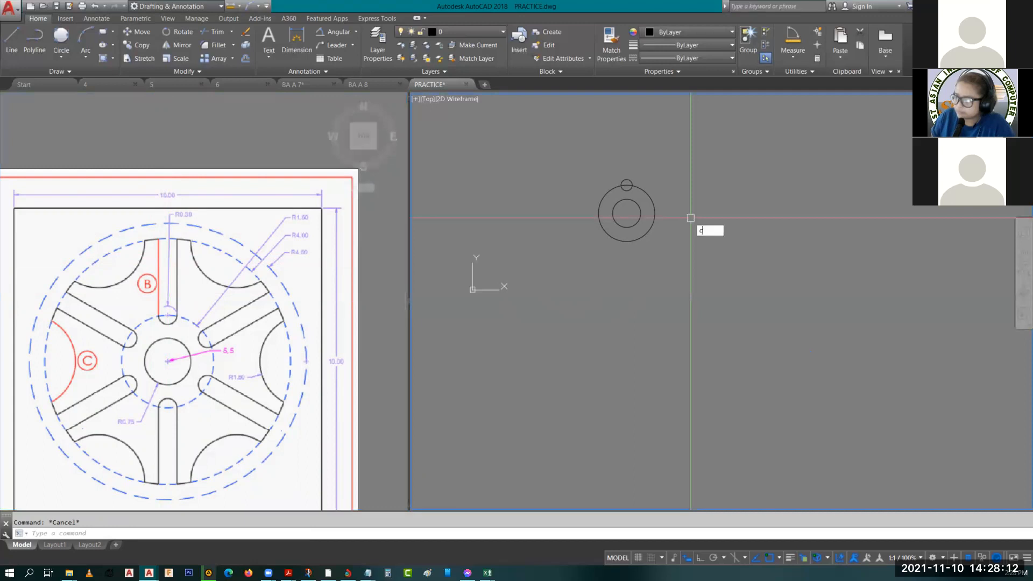
{"action": "key", "text": "Return"}
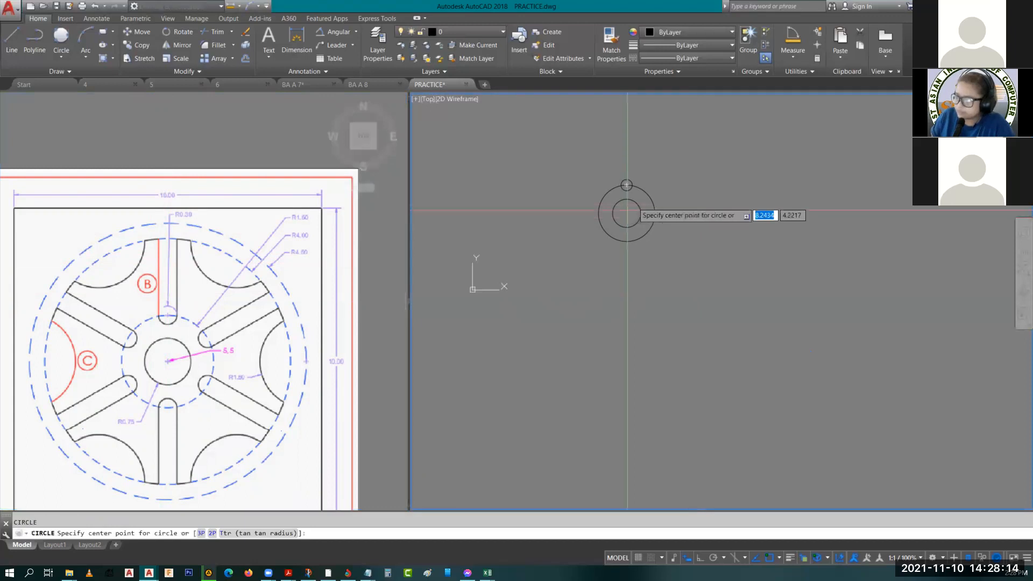
{"action": "left_click", "coordinate": [627, 213]}
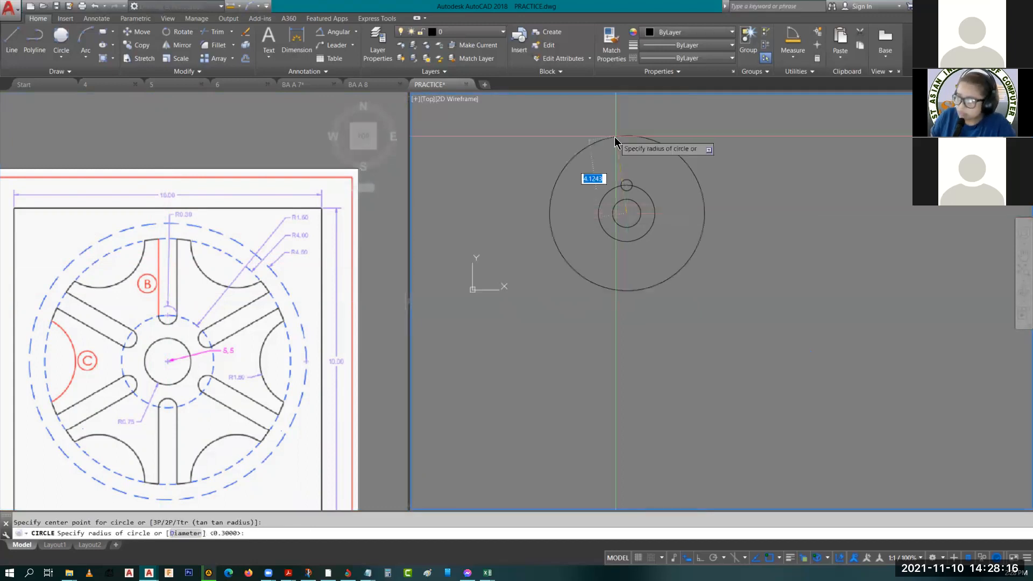
{"action": "key", "text": "Escape"}
{"action": "scroll", "coordinate": [574, 232], "scroll_direction": "up", "scroll_amount": 4}
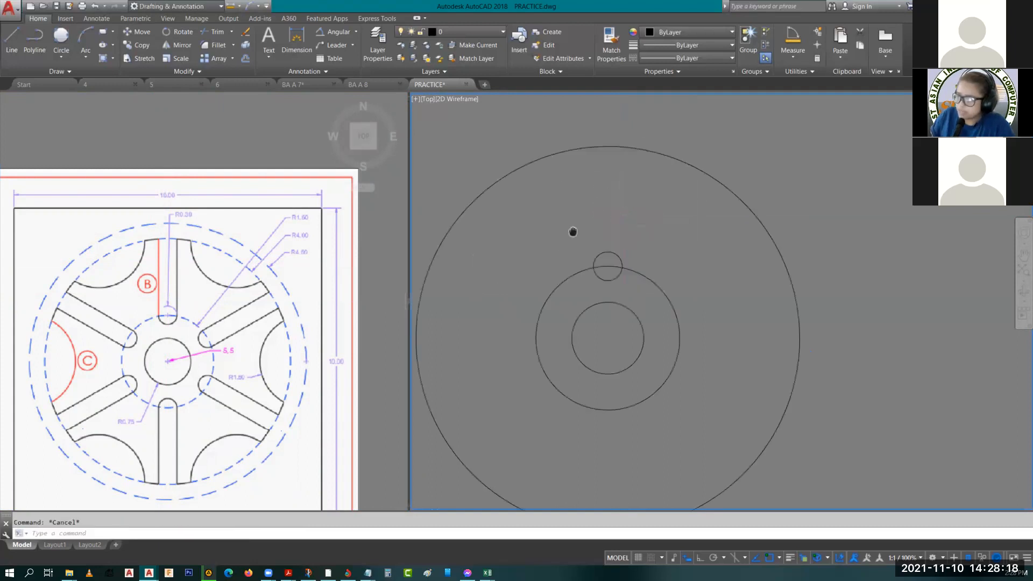
{"action": "scroll", "coordinate": [705, 160], "scroll_direction": "up", "scroll_amount": 2}
{"action": "scroll", "coordinate": [549, 295], "scroll_direction": "up", "scroll_amount": 4}
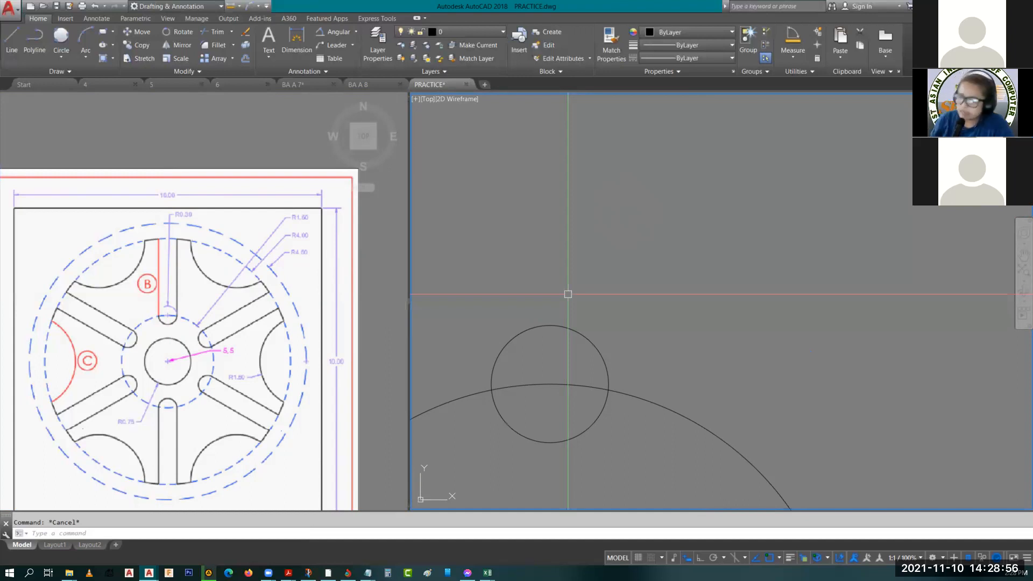
{"action": "scroll", "coordinate": [669, 243], "scroll_direction": "down", "scroll_amount": 5}
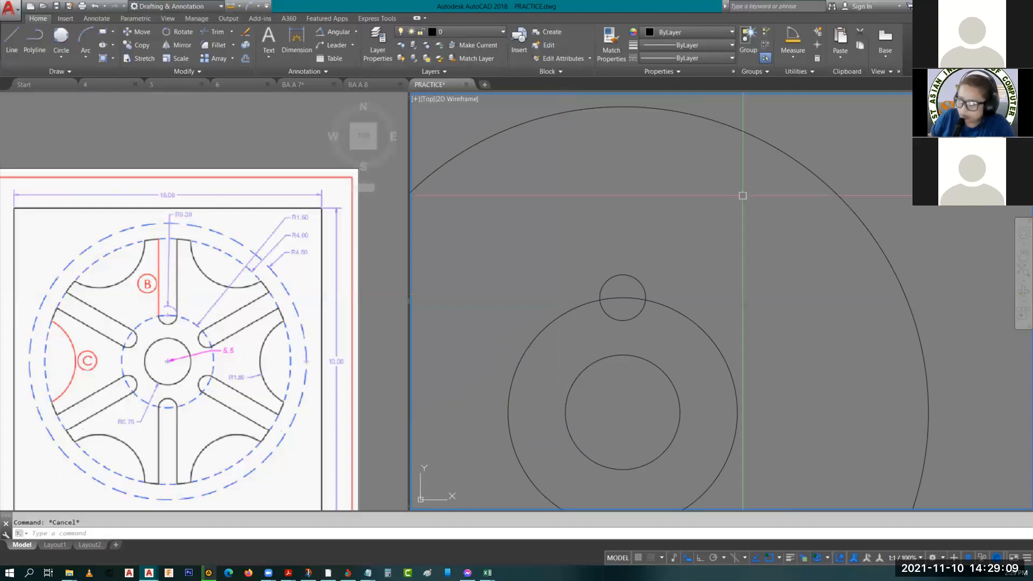
{"action": "type", "text": "l"}
{"action": "key", "text": "Return"}
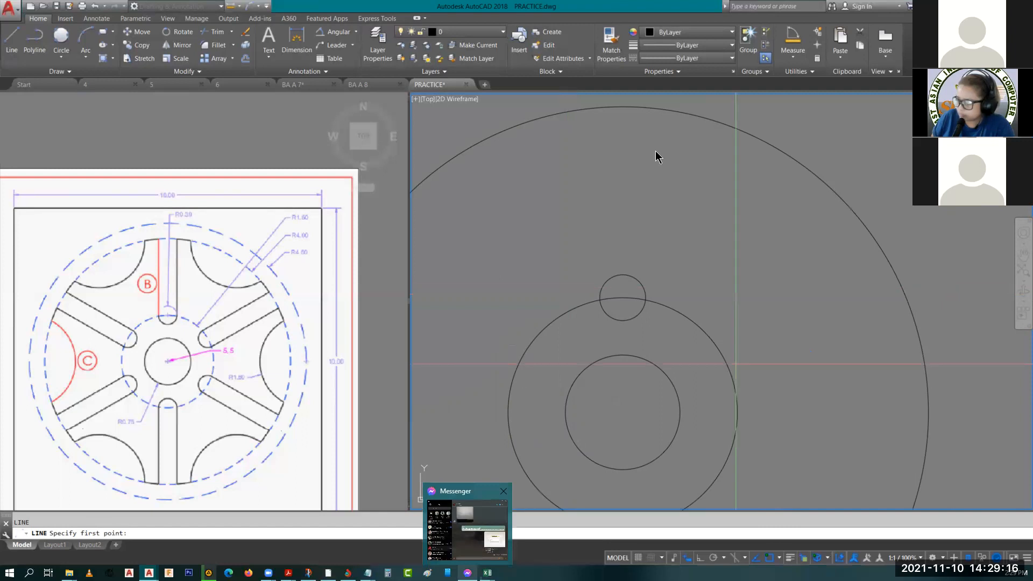
{"action": "middle_click_drag", "start_coordinate": [613, 371], "coordinate": [605, 309]}
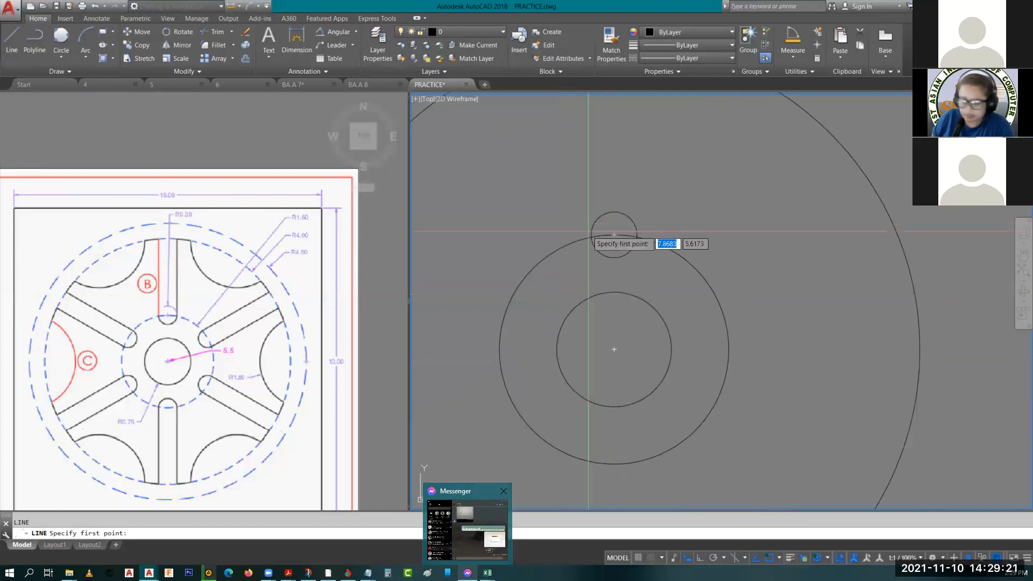
{"action": "key", "text": "Escape"}
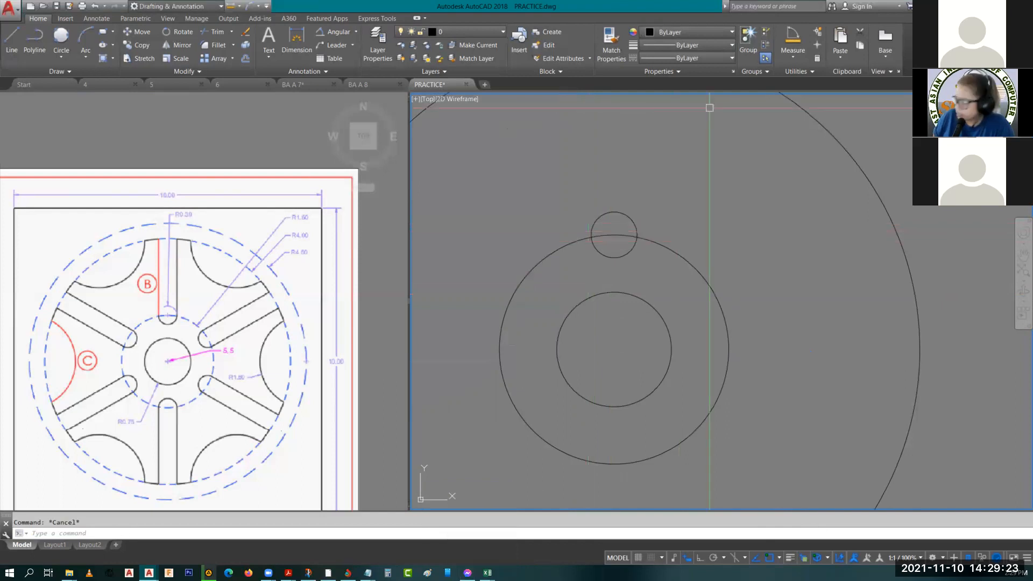
- With Ortho on, draw a vertical line from the left intersection of the 0.3 and 1.5 radius circles to just above the radius 4 circle
{"action": "middle_click_drag", "start_coordinate": [595, 261], "coordinate": [621, 420]}
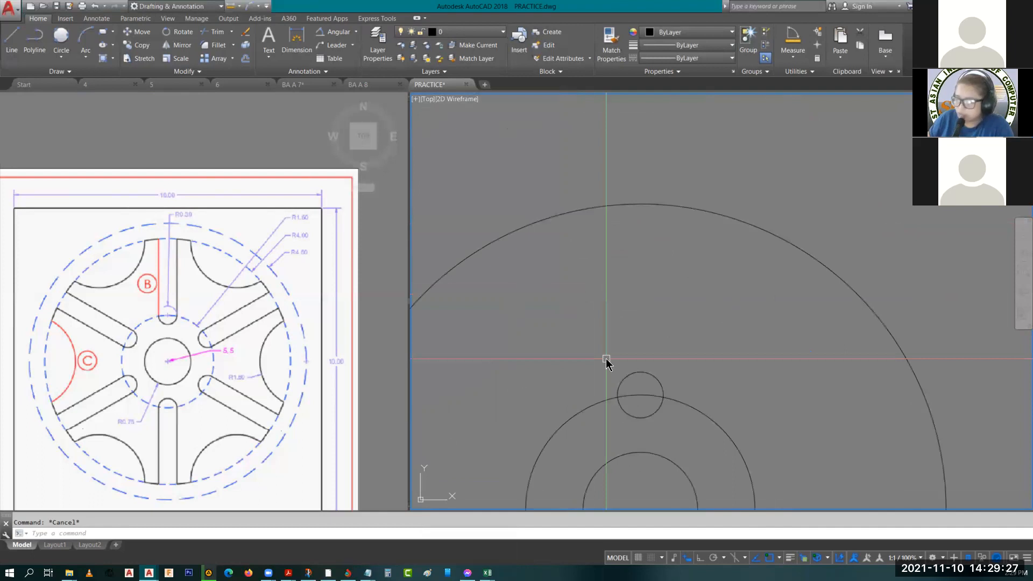
{"action": "type", "text": "l"}
{"action": "key", "text": "Return"}
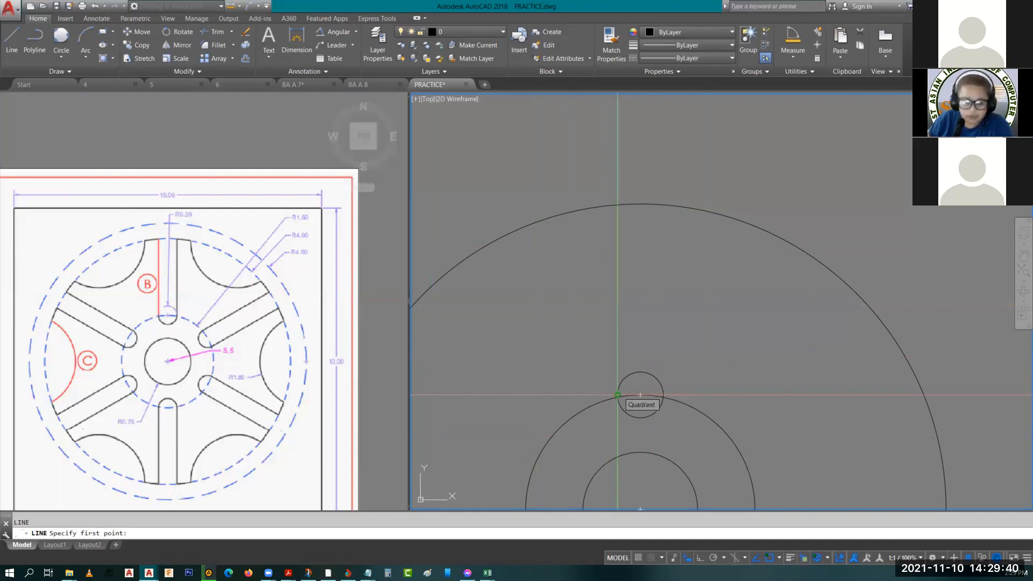
{"action": "scroll", "coordinate": [619, 394], "scroll_direction": "up", "scroll_amount": 2}
{"action": "middle_click_drag", "start_coordinate": [620, 392], "coordinate": [573, 358]}
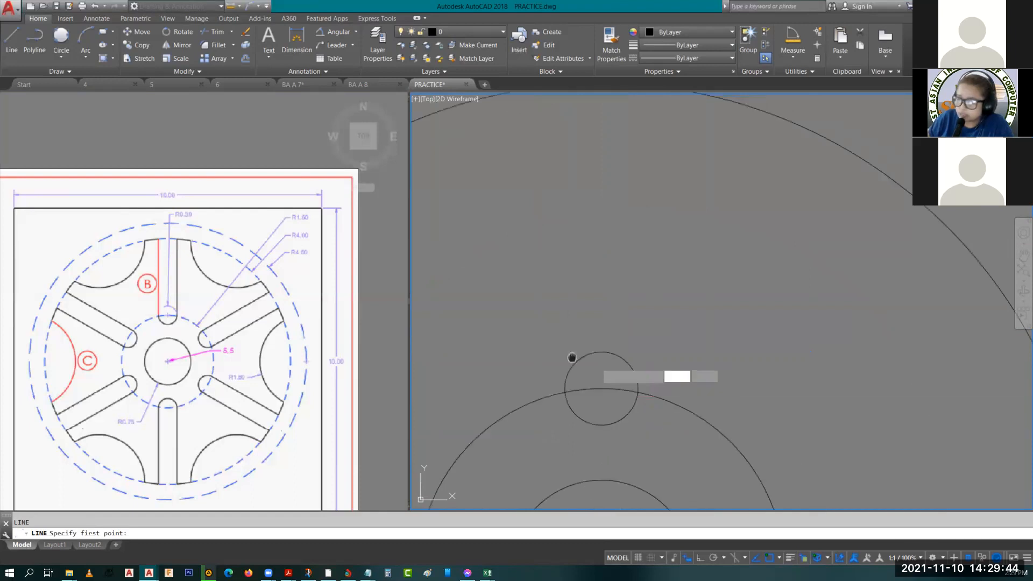
{"action": "scroll", "coordinate": [566, 387], "scroll_direction": "up", "scroll_amount": 2}
{"action": "scroll", "coordinate": [565, 386], "scroll_direction": "up", "scroll_amount": 3}
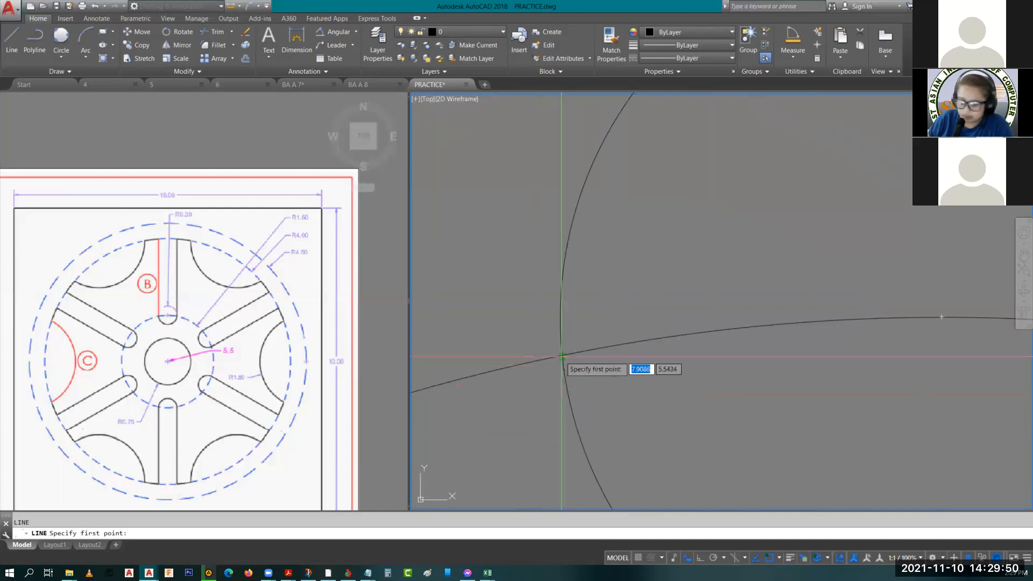
{"action": "type", "text": "int"}
{"action": "key", "text": "Return"}
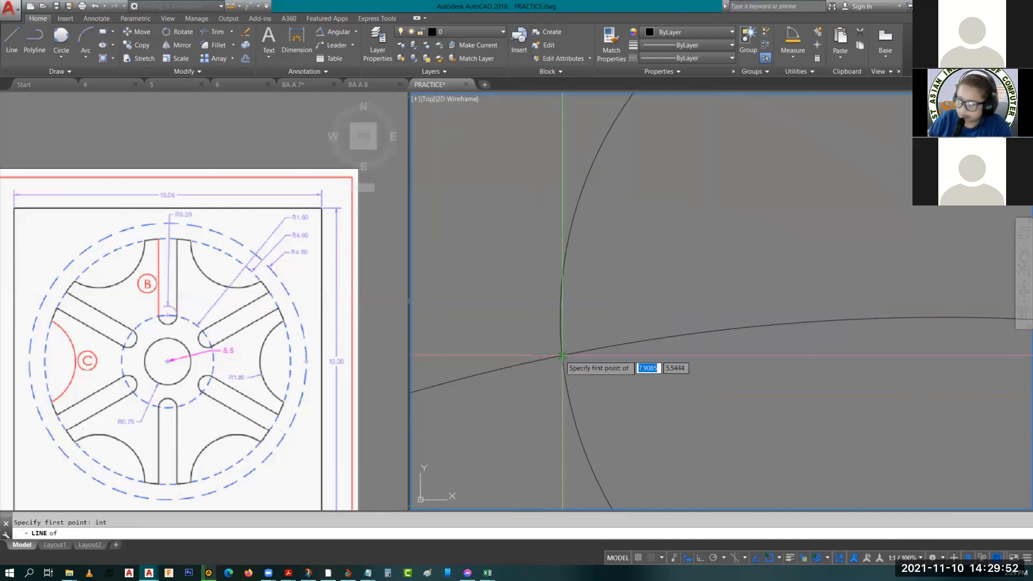
{"action": "left_click", "coordinate": [562, 356]}
{"action": "scroll", "coordinate": [591, 350], "scroll_direction": "down", "scroll_amount": 3}
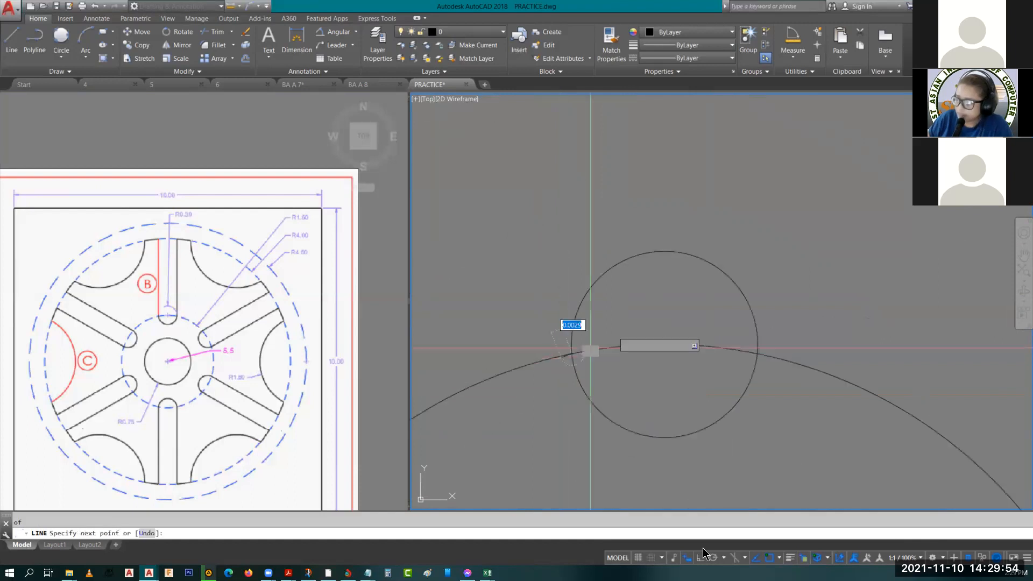
{"action": "left_click", "coordinate": [701, 559]}
{"action": "scroll", "coordinate": [663, 365], "scroll_direction": "down", "scroll_amount": 4}
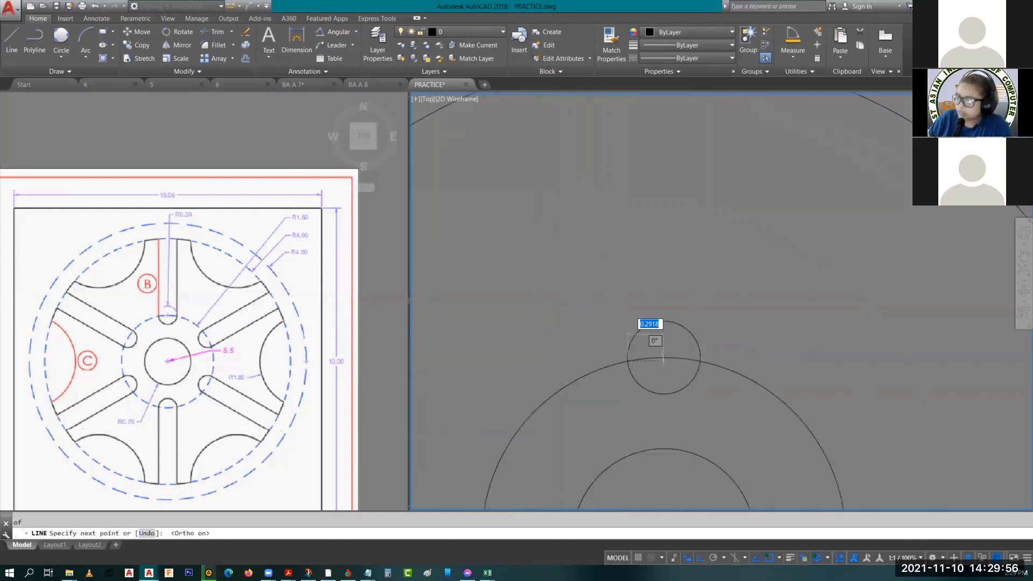
{"action": "scroll", "coordinate": [657, 344], "scroll_direction": "down", "scroll_amount": 2}
{"action": "middle_click_drag", "start_coordinate": [637, 262], "coordinate": [629, 313]}
{"action": "left_click", "coordinate": [637, 189]}
{"action": "key", "text": "Escape"}
- Draw a vertical line from the right quadrant of the 0.3 radius circle up to just above the radius 4 circle
{"action": "scroll", "coordinate": [646, 412], "scroll_direction": "up", "scroll_amount": 6}
{"action": "scroll", "coordinate": [646, 412], "scroll_direction": "up", "scroll_amount": 2}
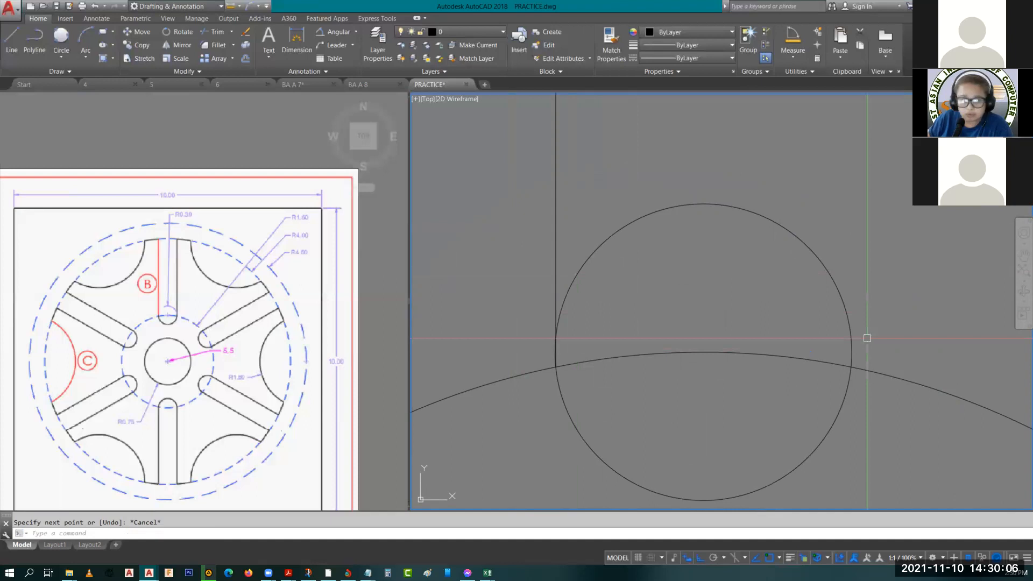
{"action": "type", "text": "L"}
{"action": "key", "text": "Return"}
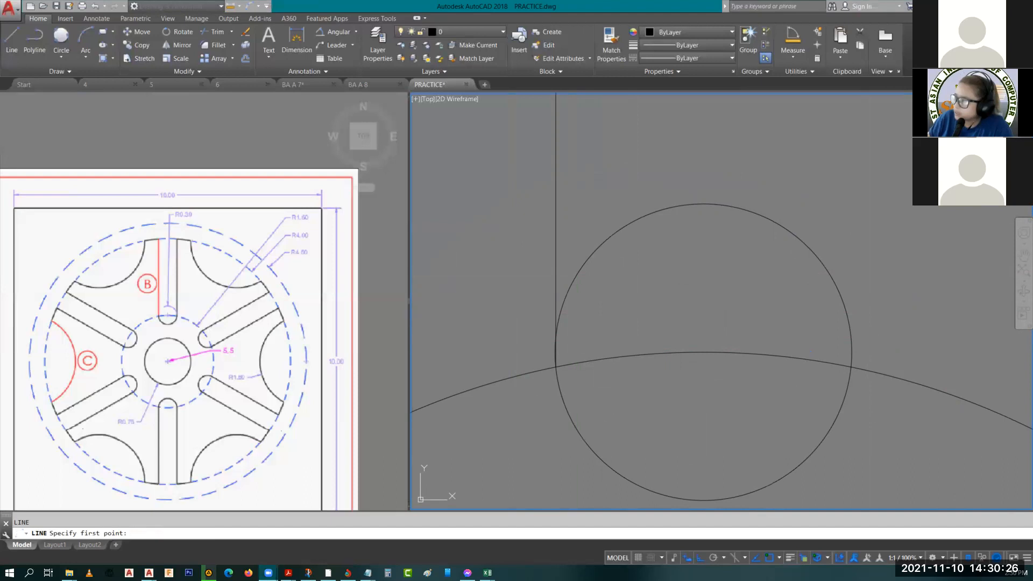
{"action": "left_click", "coordinate": [853, 353]}
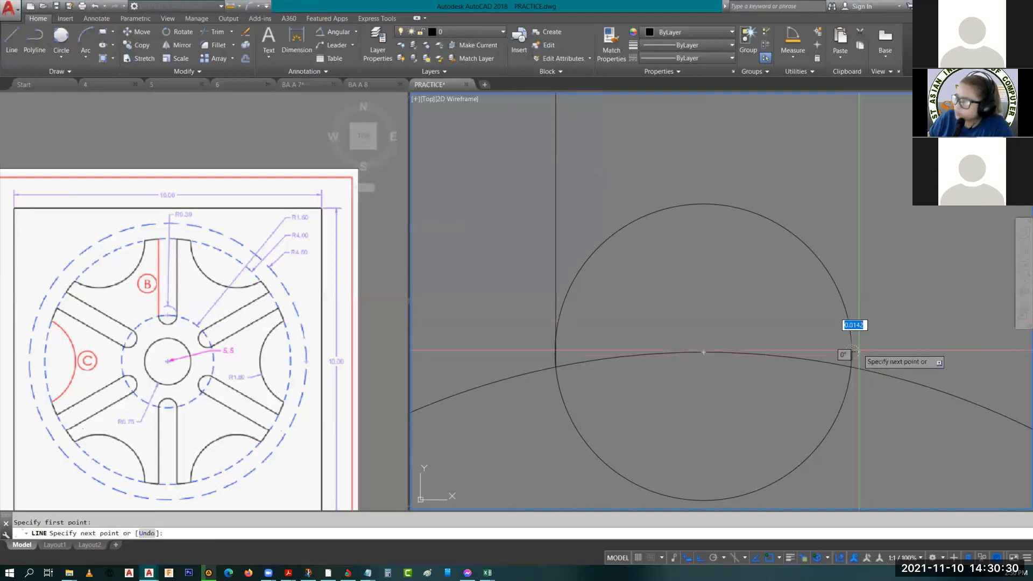
{"action": "scroll", "coordinate": [859, 348], "scroll_direction": "down", "scroll_amount": 2}
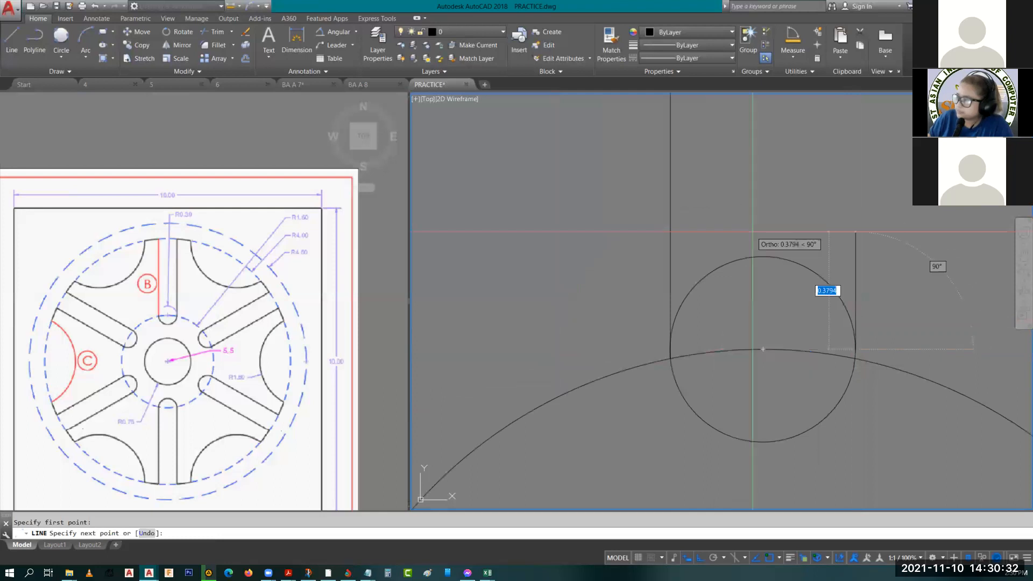
{"action": "scroll", "coordinate": [676, 355], "scroll_direction": "down", "scroll_amount": 5}
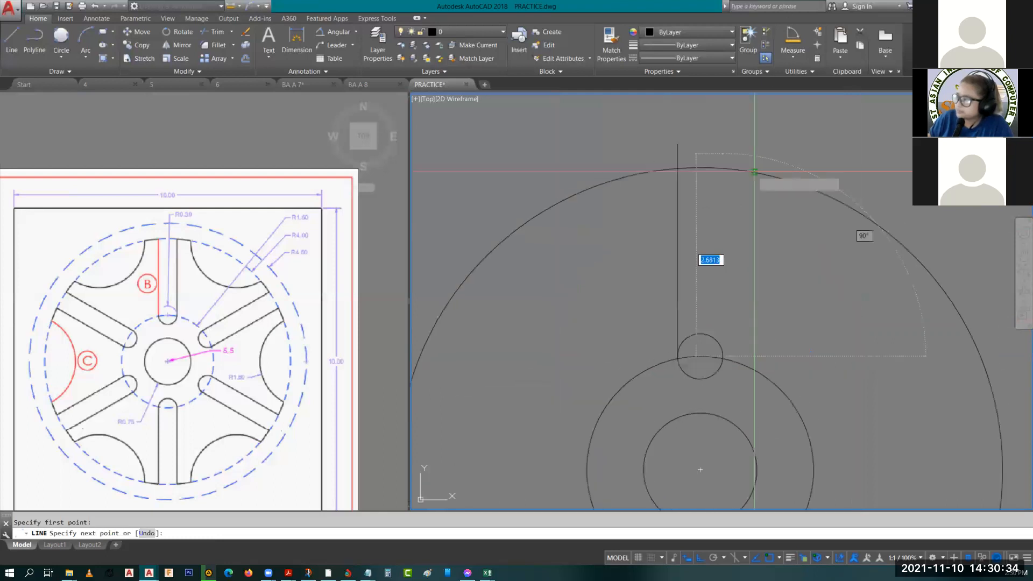
{"action": "left_click", "coordinate": [722, 141]}
{"action": "key", "text": "Escape"}
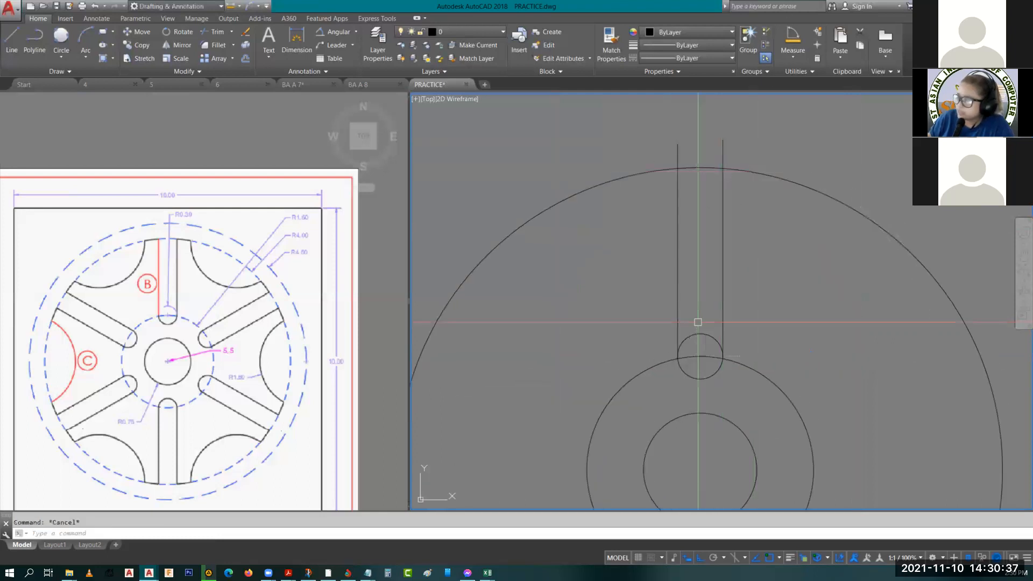
- Trim away the upper arc of the 0.3 radius circle between the two vertical spoke lines
{"action": "scroll", "coordinate": [704, 355], "scroll_direction": "up", "scroll_amount": 5}
{"action": "scroll", "coordinate": [727, 331], "scroll_direction": "down", "scroll_amount": 1}
{"action": "middle_click_drag", "start_coordinate": [728, 327], "coordinate": [646, 346]}
{"action": "scroll", "coordinate": [642, 306], "scroll_direction": "down", "scroll_amount": 2}
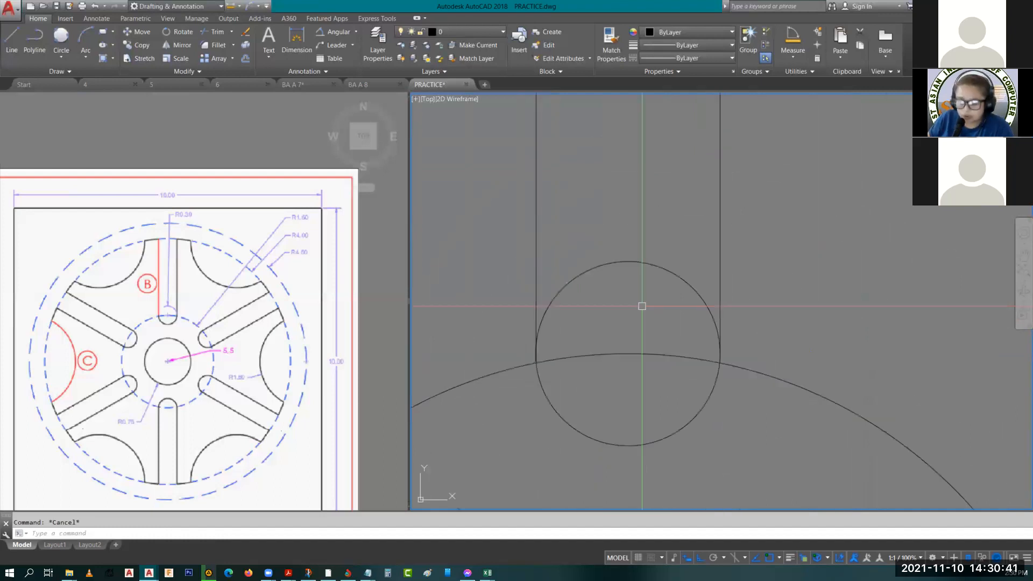
{"action": "type", "text": "tr"}
{"action": "key", "text": "Return"}
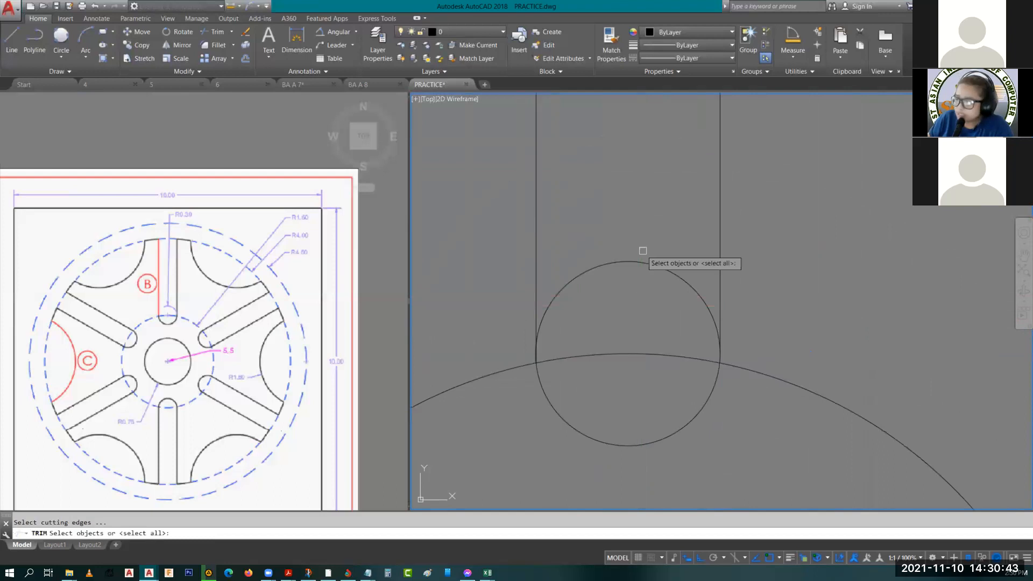
{"action": "key", "text": "Return"}
{"action": "left_click", "coordinate": [656, 265]}
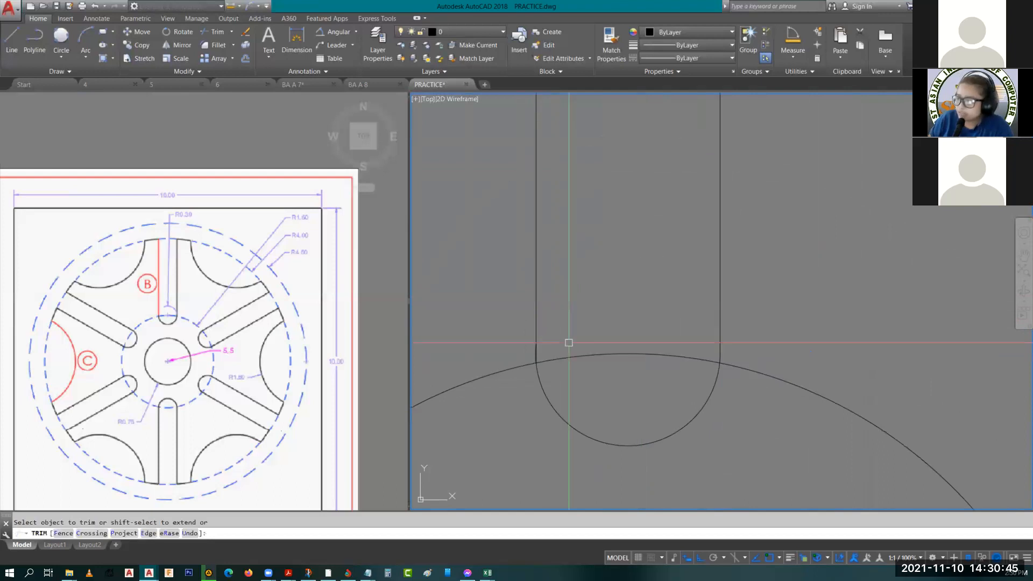
{"action": "key", "text": "Escape"}
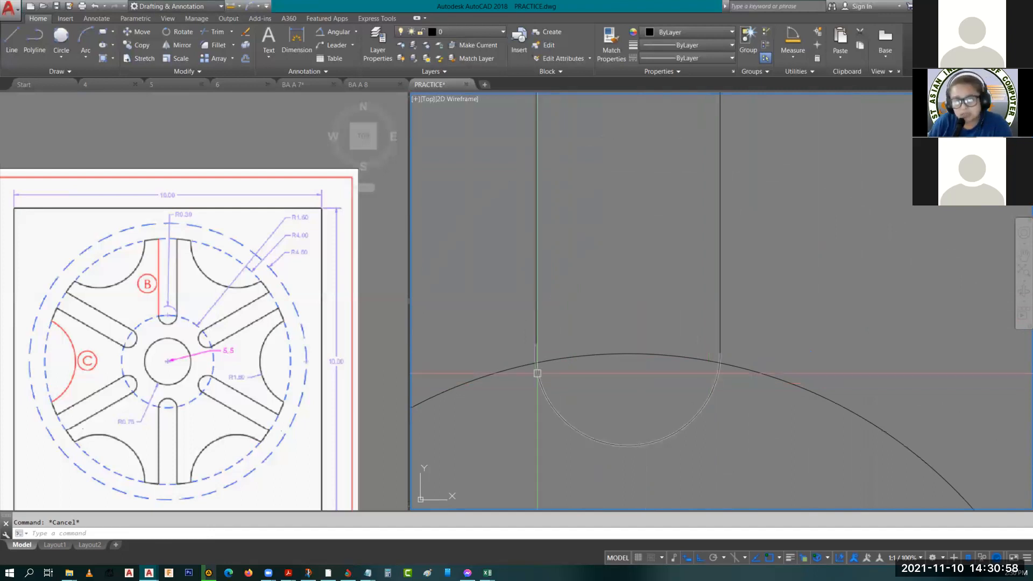
{"action": "scroll", "coordinate": [536, 366], "scroll_direction": "up", "scroll_amount": 3}
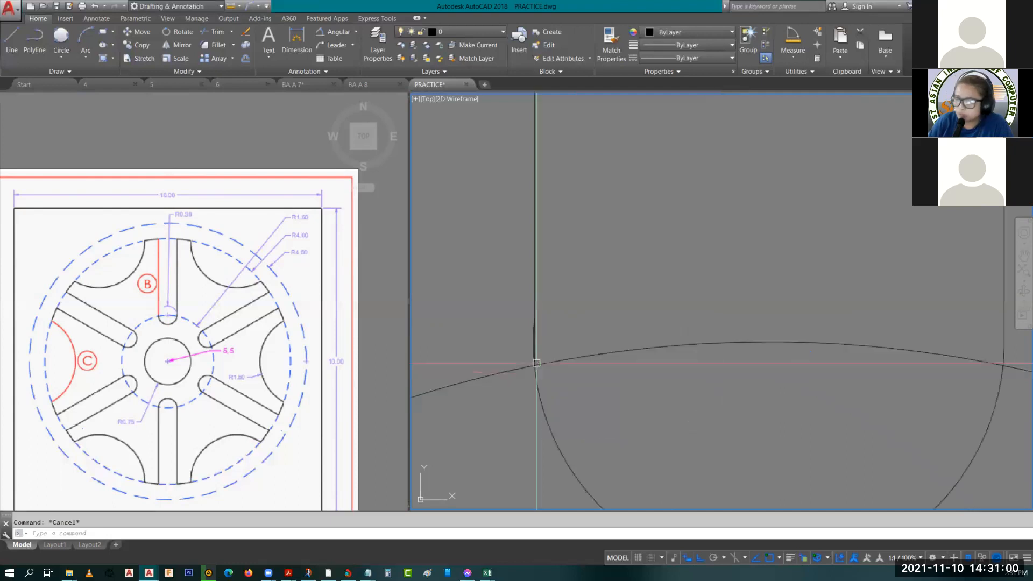
- Undo the trim of the 0.3 radius circle's upper arc
{"action": "scroll", "coordinate": [532, 146], "scroll_direction": "up", "scroll_amount": 2}
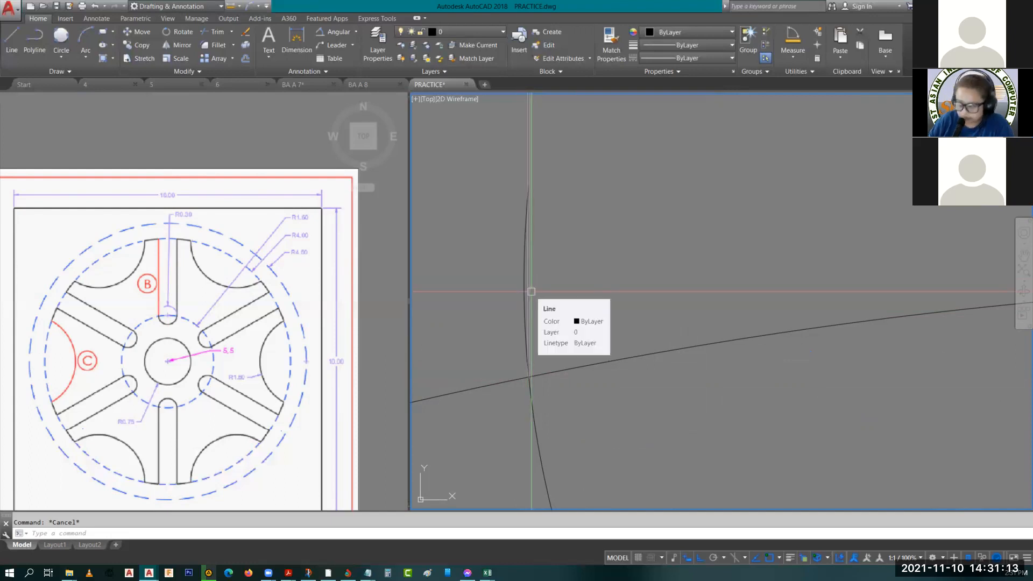
{"action": "scroll", "coordinate": [531, 291], "scroll_direction": "down", "scroll_amount": 2}
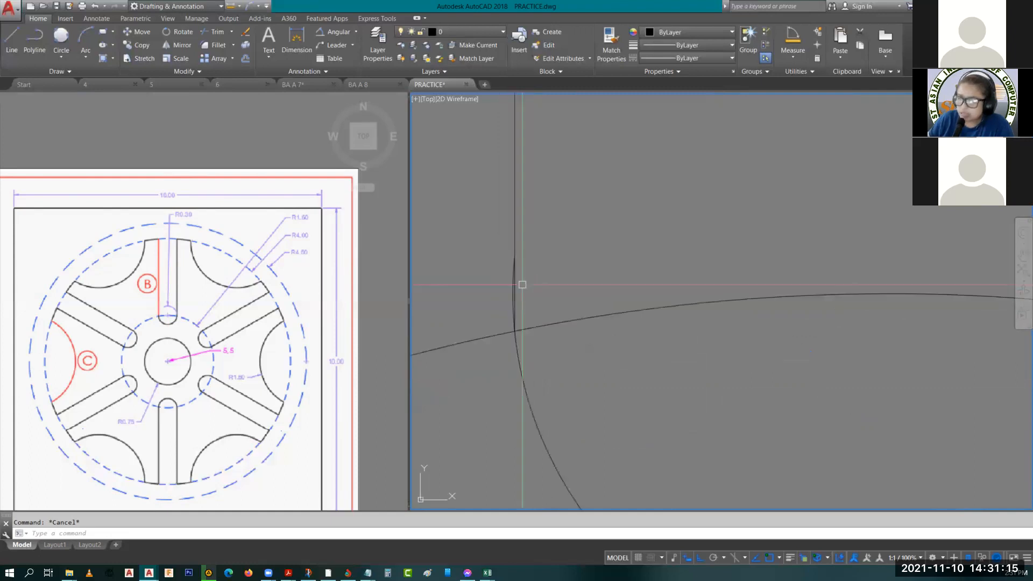
{"action": "scroll", "coordinate": [522, 285], "scroll_direction": "down", "scroll_amount": 2}
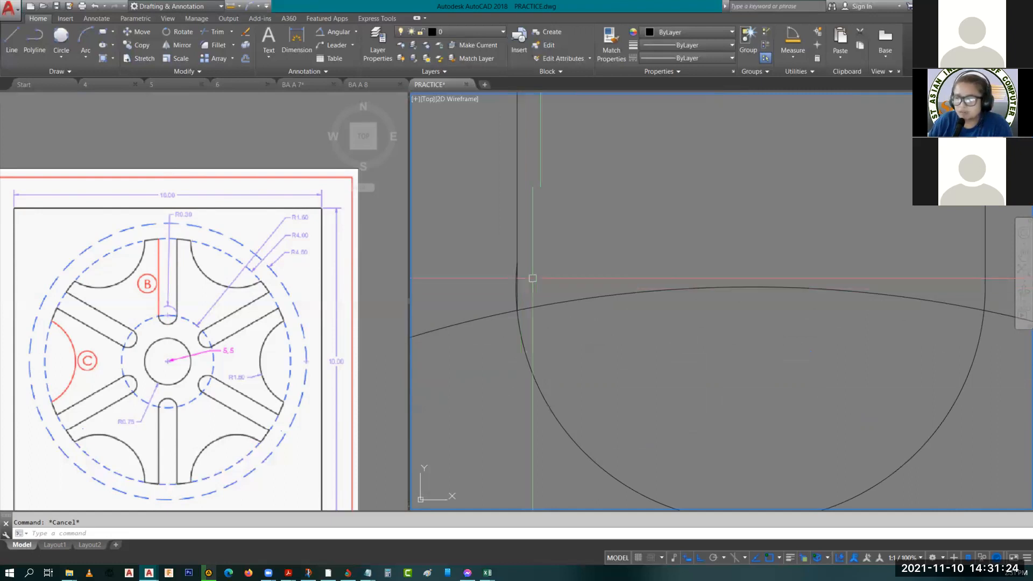
{"action": "scroll", "coordinate": [525, 284], "scroll_direction": "up", "scroll_amount": 5}
{"action": "scroll", "coordinate": [525, 284], "scroll_direction": "down", "scroll_amount": 5}
{"action": "middle_click_drag", "start_coordinate": [744, 317], "coordinate": [509, 360]}
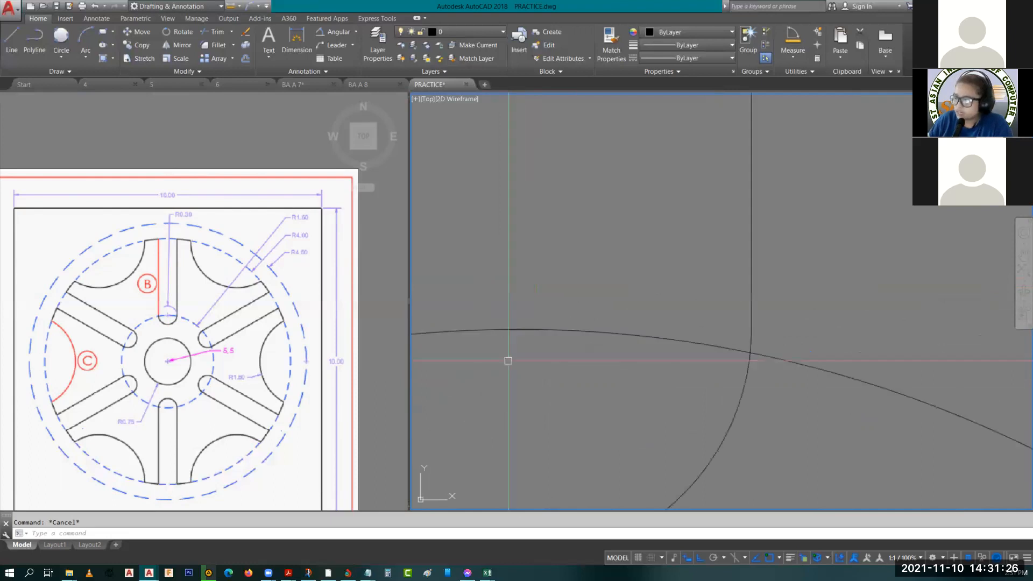
{"action": "scroll", "coordinate": [743, 372], "scroll_direction": "down", "scroll_amount": 3}
{"action": "middle_click_drag", "start_coordinate": [600, 325], "coordinate": [572, 325]}
{"action": "key", "text": "ctrl+z"}
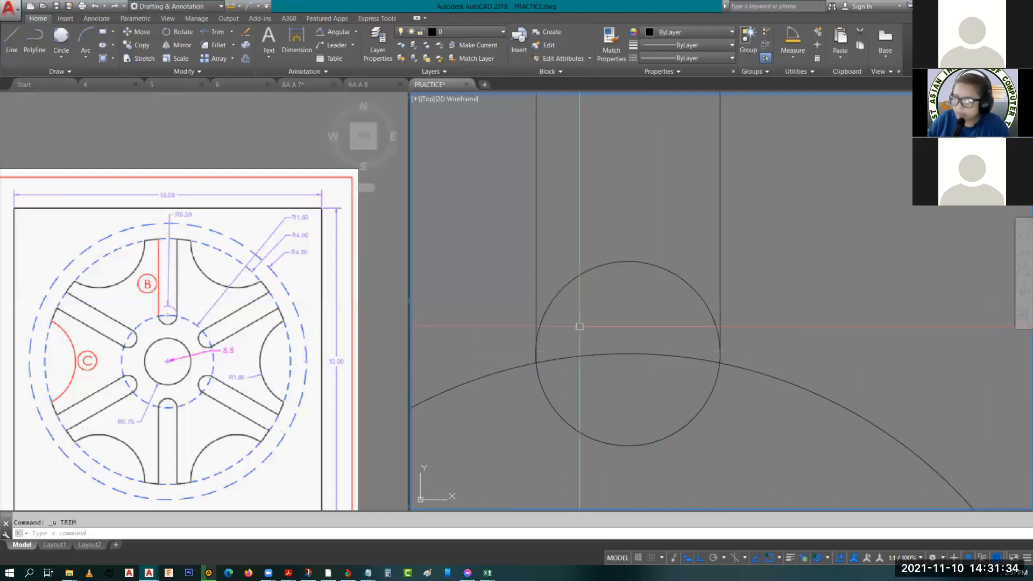
- Replace the left spoke line with a vertical line from the 0.3 radius circle's left quadrant to above the radius 4 circle
{"action": "left_click", "coordinate": [537, 323]}
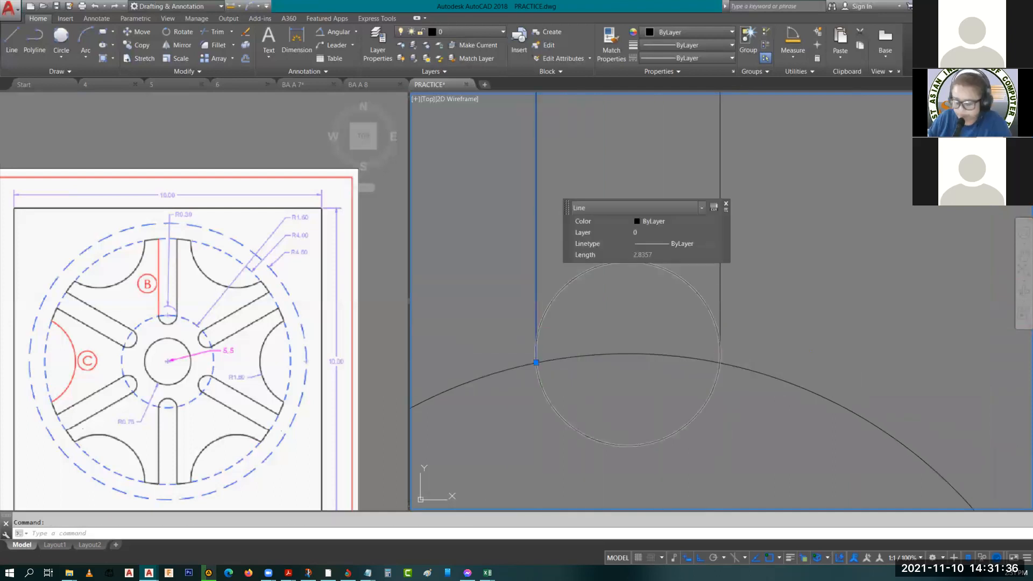
{"action": "key", "text": "Delete"}
{"action": "key", "text": "l"}
{"action": "key", "text": "Return"}
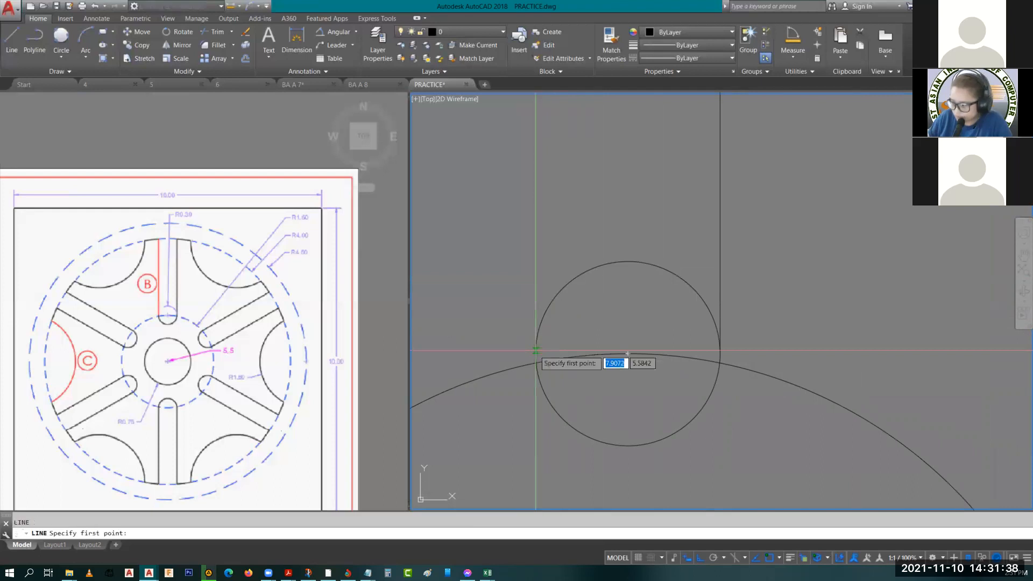
{"action": "scroll", "coordinate": [536, 354], "scroll_direction": "down", "scroll_amount": 3}
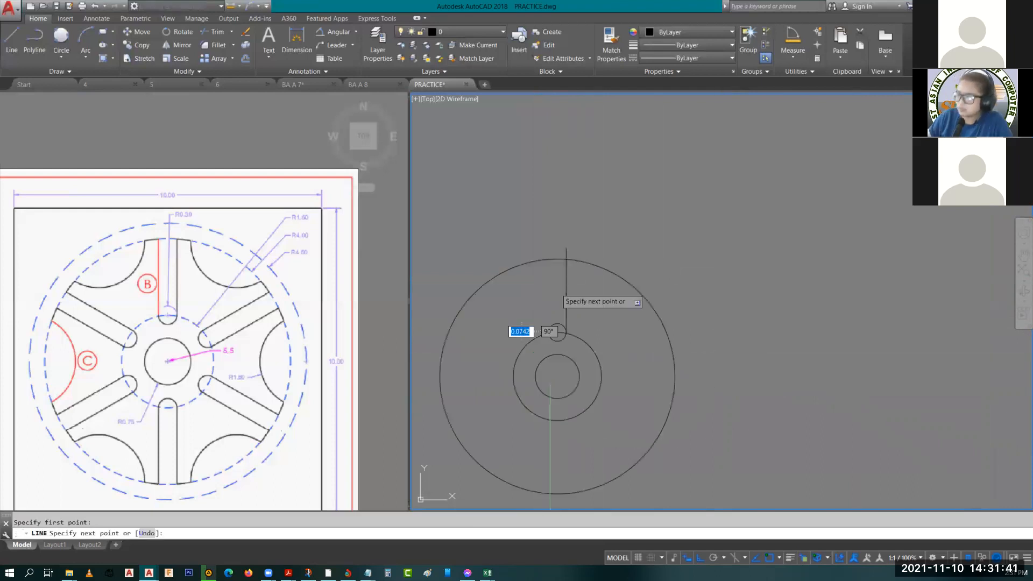
{"action": "key", "text": "Escape"}
- Trim the ends of both vertical spoke lines that extend above the radius 4 circle
{"action": "type", "text": "tr"}
{"action": "key", "text": "Return"}
{"action": "key", "text": "Return"}
{"action": "scroll", "coordinate": [576, 251], "scroll_direction": "up", "scroll_amount": 6}
{"action": "left_click", "coordinate": [533, 265]}
{"action": "left_click", "coordinate": [463, 248]}
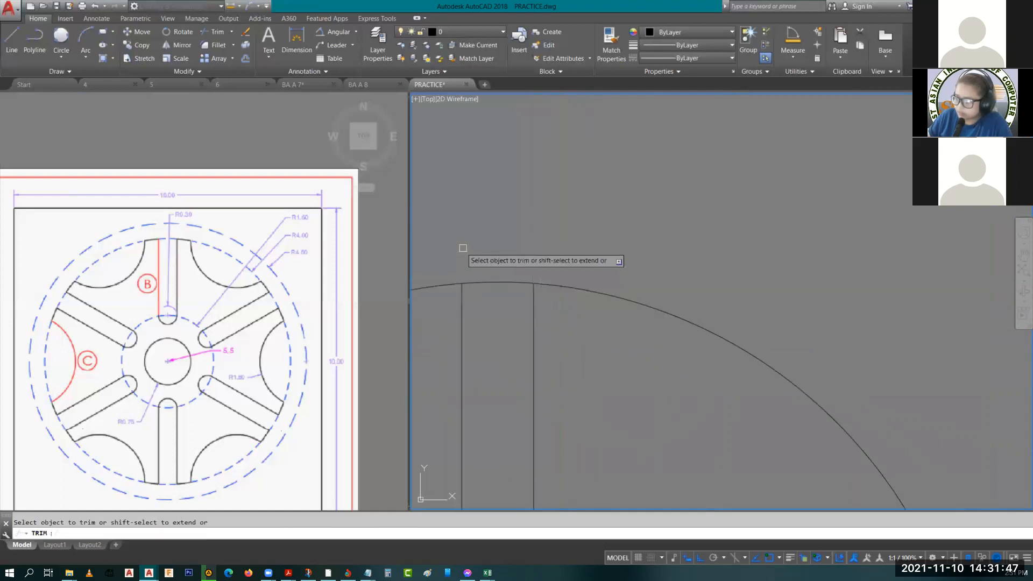
- Trim away the upper arc of the 0.3 radius circle between the two spoke lines, leaving a rounded slot end
{"action": "scroll", "coordinate": [528, 286], "scroll_direction": "down", "scroll_amount": 2}
{"action": "scroll", "coordinate": [508, 460], "scroll_direction": "up", "scroll_amount": 2}
{"action": "middle_click_drag", "start_coordinate": [509, 460], "coordinate": [548, 382]}
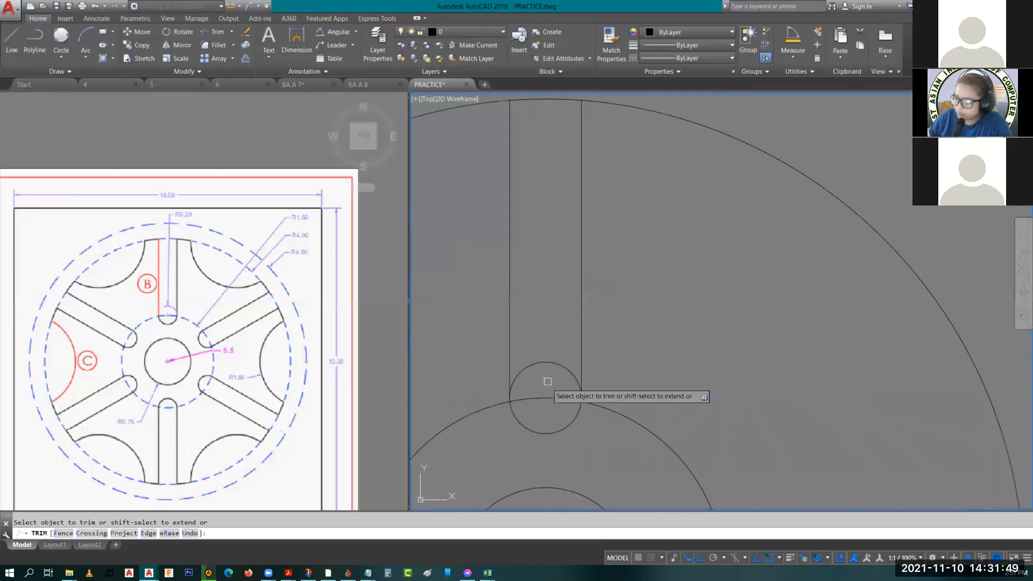
{"action": "left_click", "coordinate": [551, 363]}
{"action": "key", "text": "Escape"}
{"action": "scroll", "coordinate": [618, 330], "scroll_direction": "down", "scroll_amount": 2}
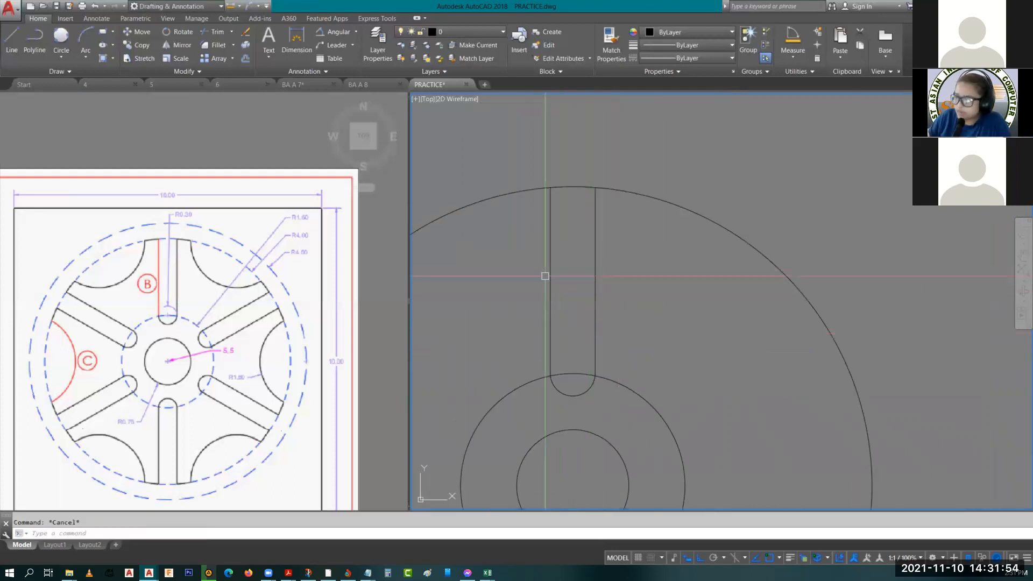
- Create a polar array of the slot's two lines and end arc about the hub center, with 6 items over 360 degrees
{"action": "left_click", "coordinate": [548, 271]}
{"action": "left_click", "coordinate": [594, 311]}
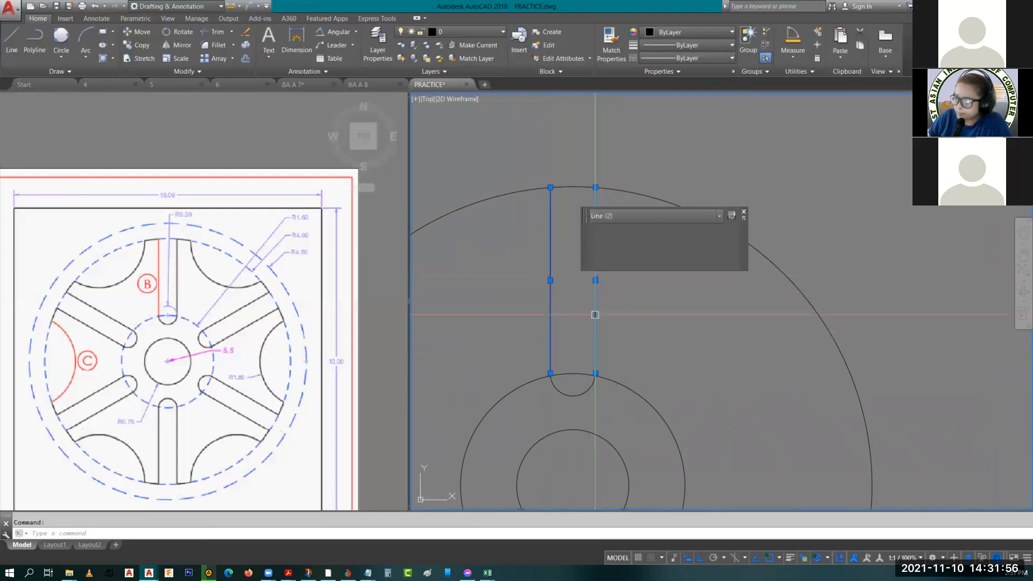
{"action": "left_click", "coordinate": [573, 395]}
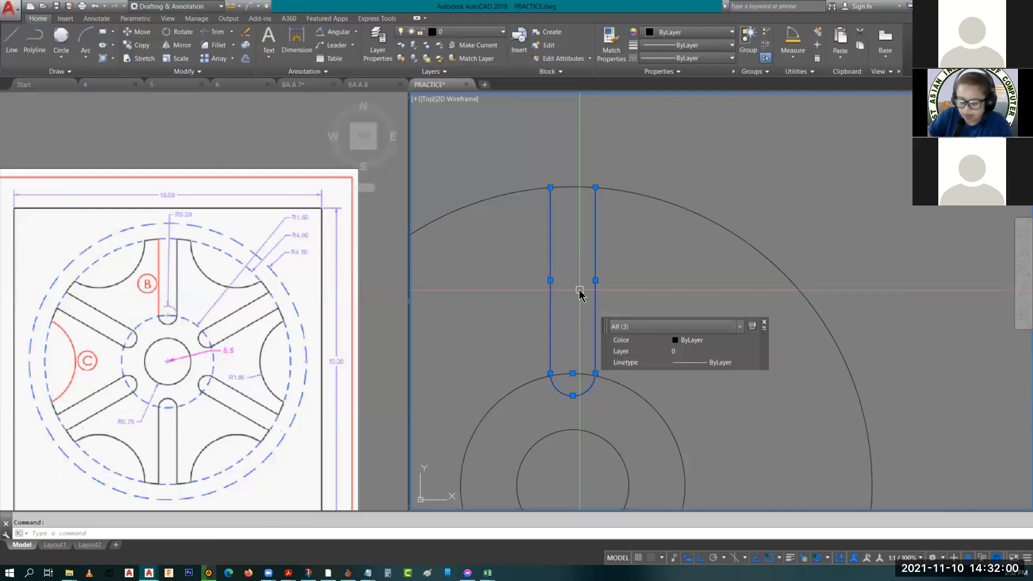
{"action": "type", "text": "ARRAY"}
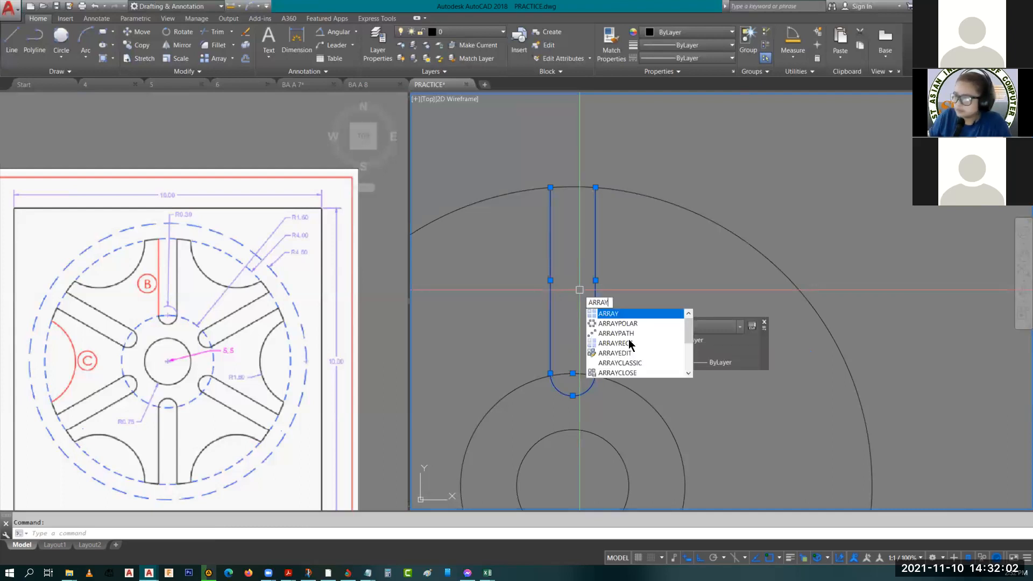
{"action": "key", "text": "Escape"}
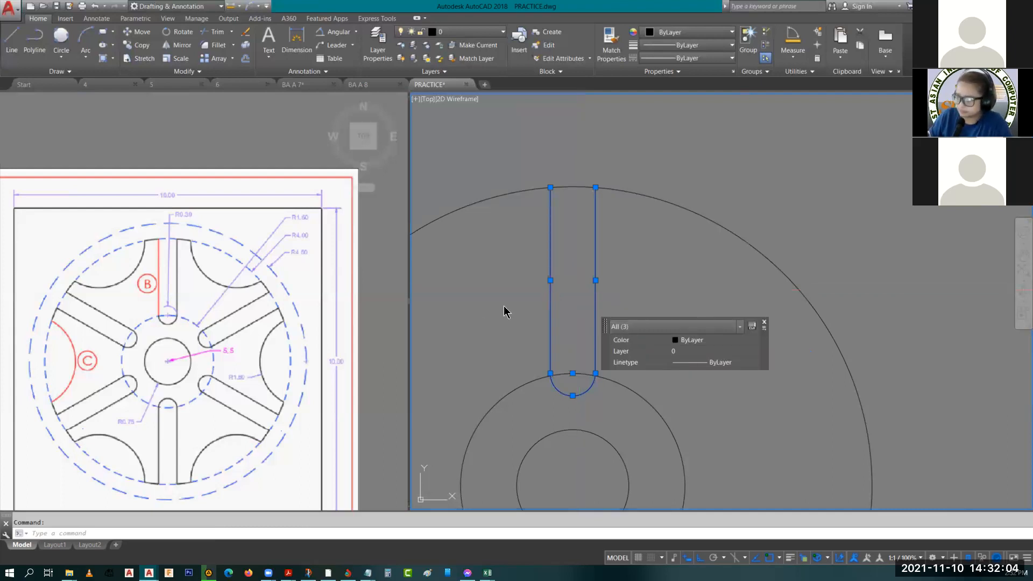
{"action": "middle_click_drag", "start_coordinate": [602, 430], "coordinate": [617, 375]}
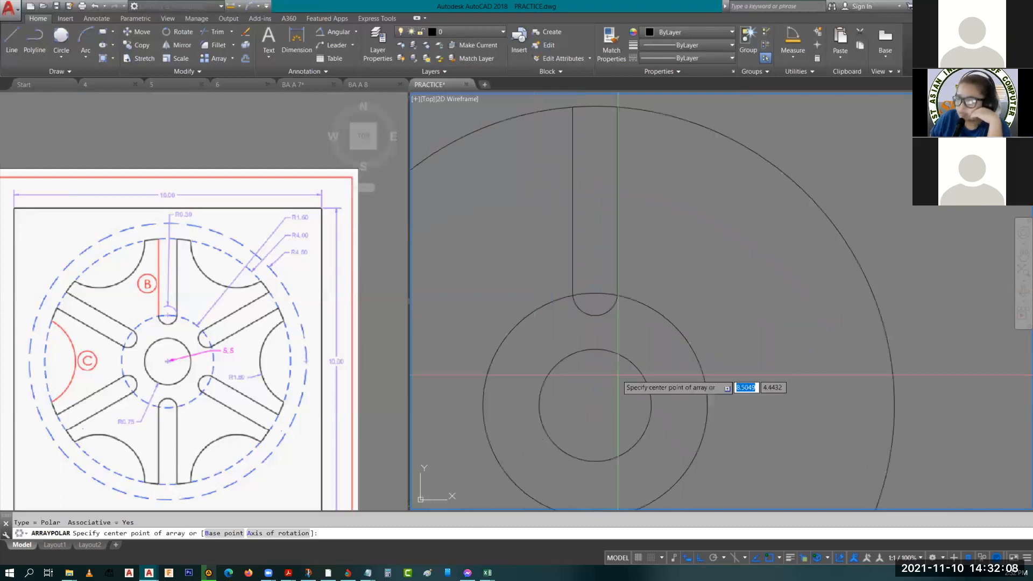
{"action": "left_click", "coordinate": [595, 405]}
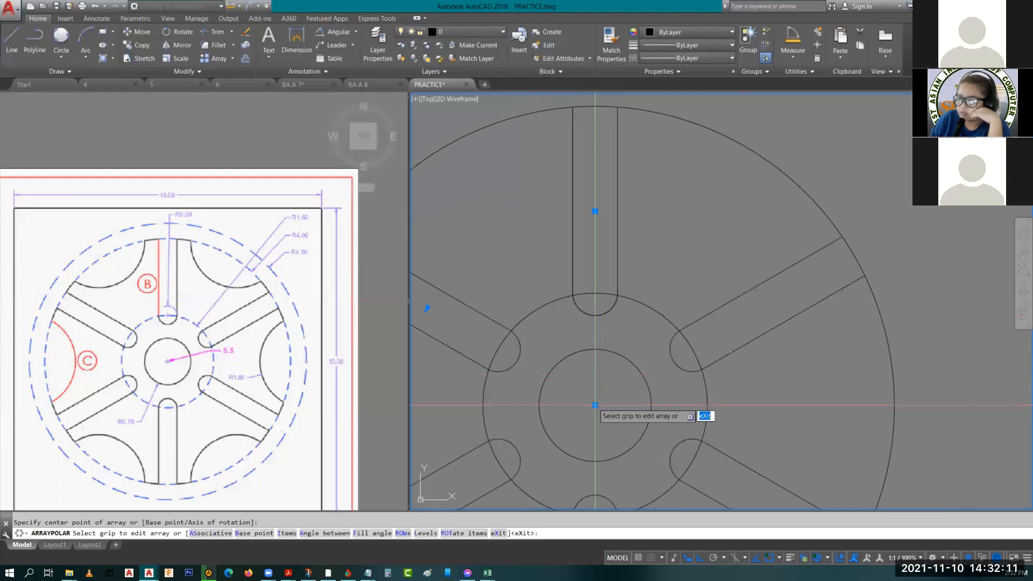
{"action": "scroll", "coordinate": [595, 405], "scroll_direction": "down", "scroll_amount": 2}
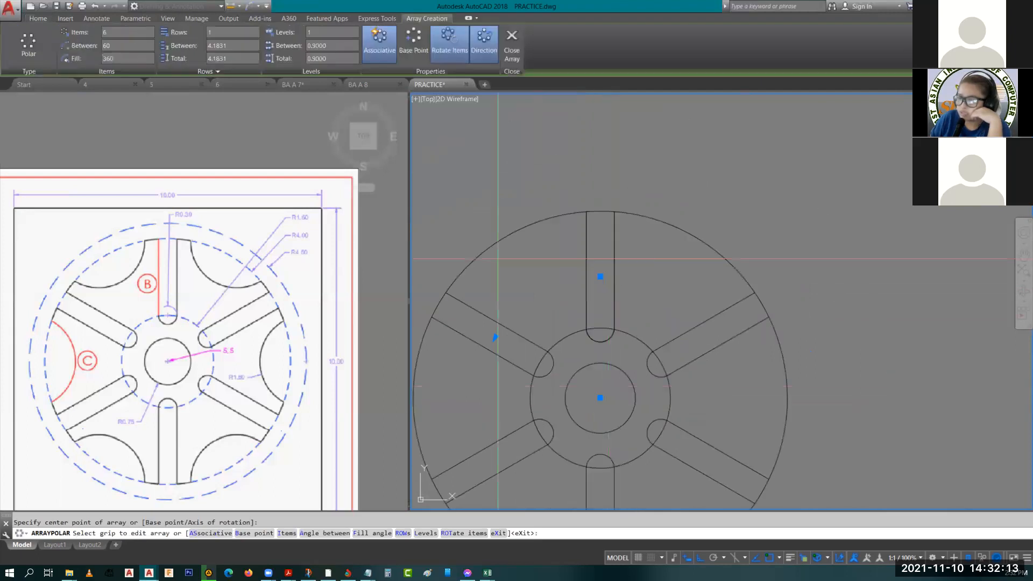
{"action": "key", "text": "Return"}
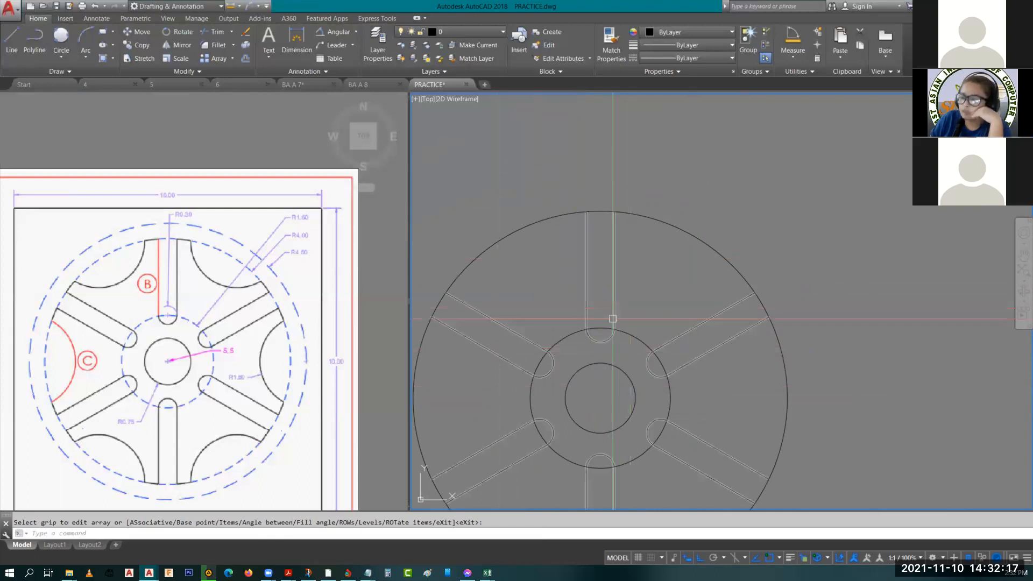
- Draw a circle of radius 4.5 concentric with the hub
{"action": "middle_click_drag", "start_coordinate": [638, 316], "coordinate": [642, 261]}
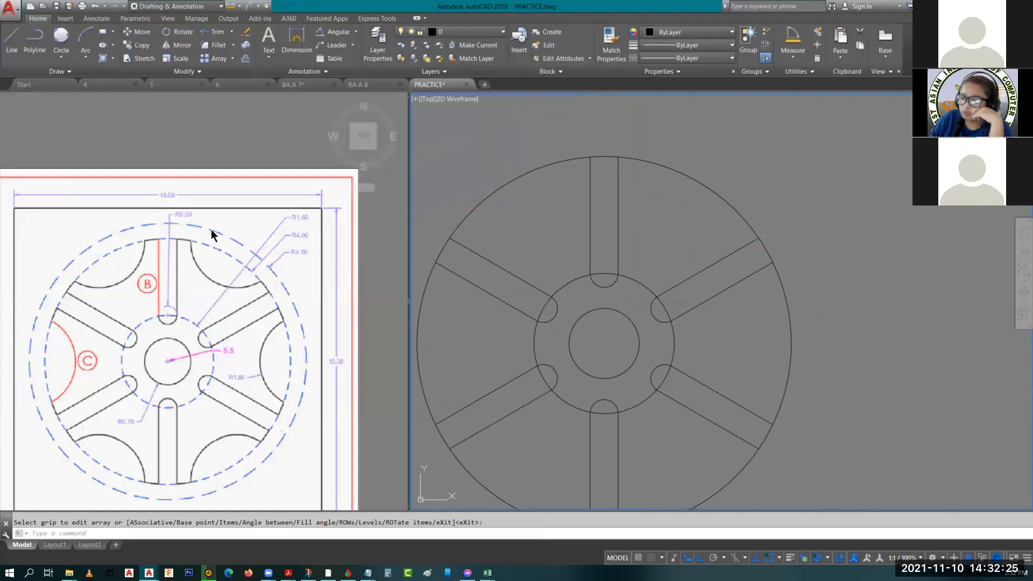
{"action": "middle_click_drag", "start_coordinate": [680, 325], "coordinate": [680, 303]}
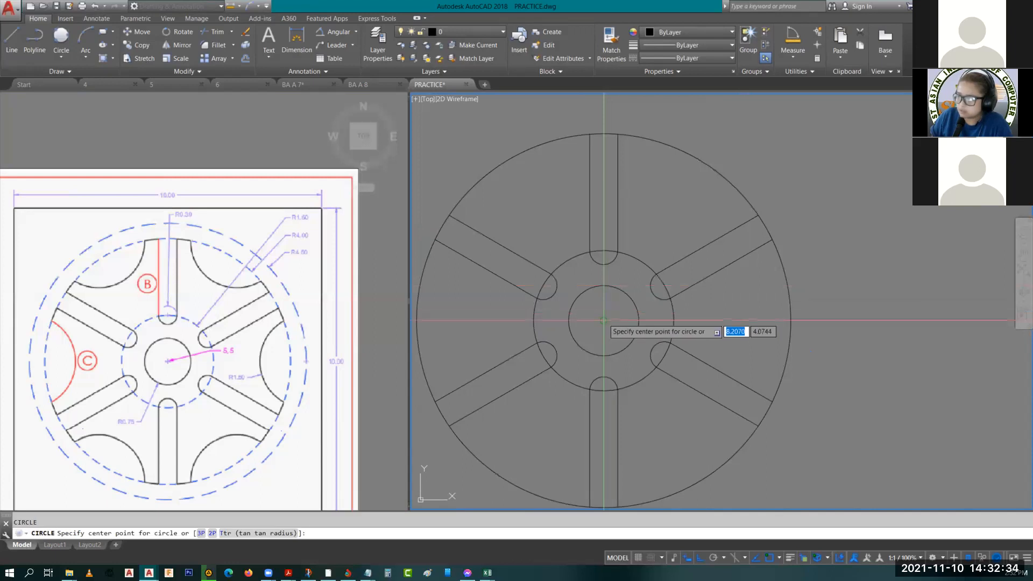
{"action": "left_click", "coordinate": [604, 321]}
{"action": "type", "text": "4.5"}
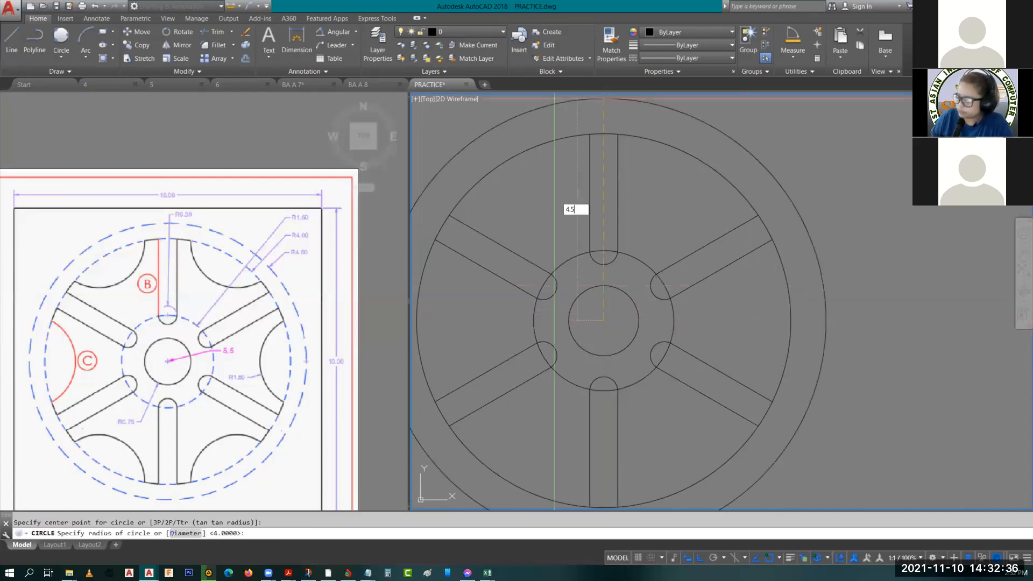
{"action": "key", "text": "Return"}
{"action": "key", "text": "Escape"}
- Draw a circle of radius 1.5 centered on the right quadrant of the 4.5 radius circle
{"action": "middle_click_drag", "start_coordinate": [509, 131], "coordinate": [565, 126]}
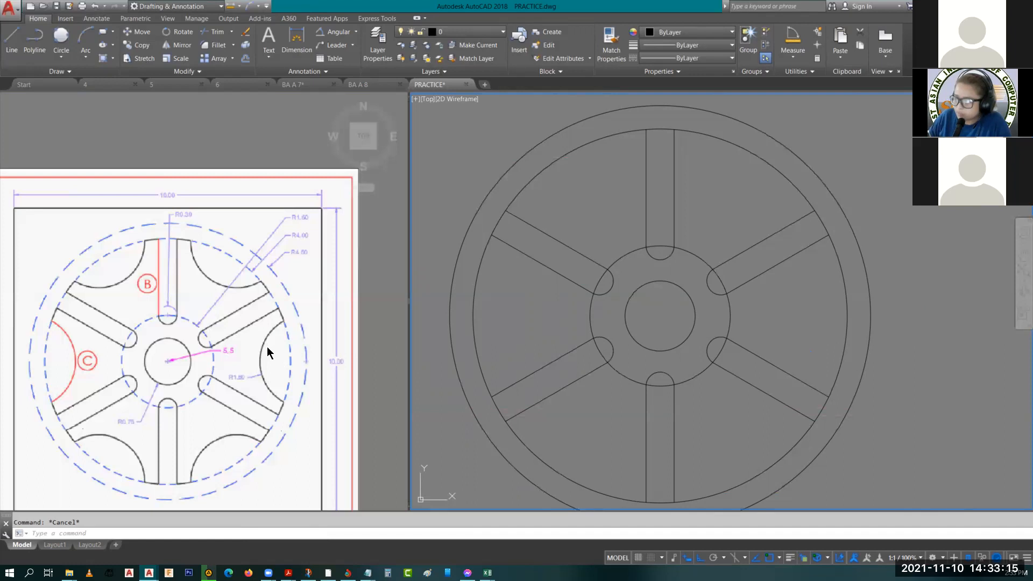
{"action": "middle_click_drag", "start_coordinate": [689, 134], "coordinate": [688, 275]}
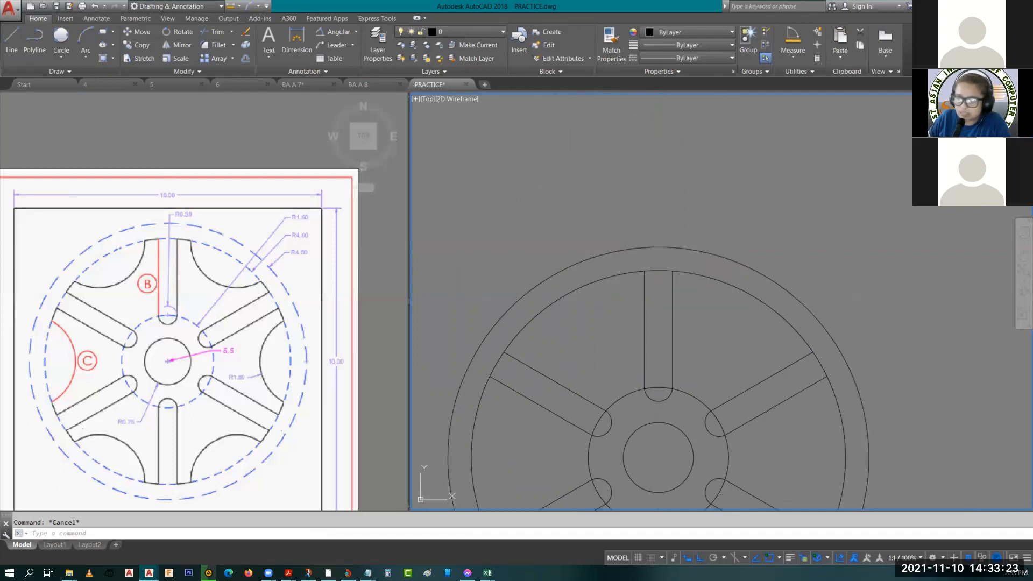
{"action": "mouse_move", "coordinate": [704, 391]}
{"action": "middle_mouse_down"}
{"action": "mouse_move", "coordinate": [711, 356]}
{"action": "mouse_move", "coordinate": [691, 281]}
{"action": "middle_mouse_up"}
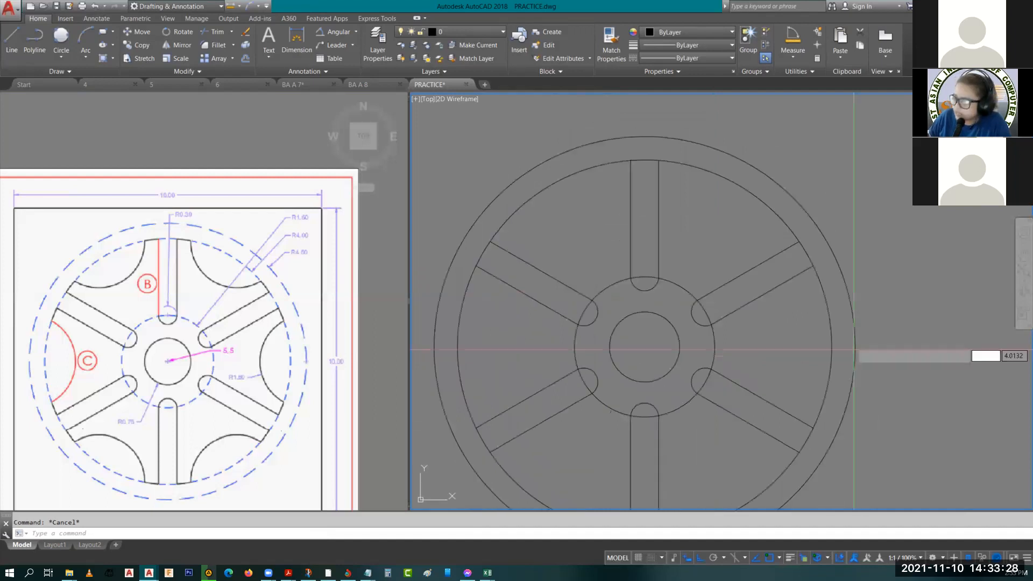
{"action": "type", "text": "c"}
{"action": "key", "text": "Return"}
{"action": "left_click", "coordinate": [855, 344]}
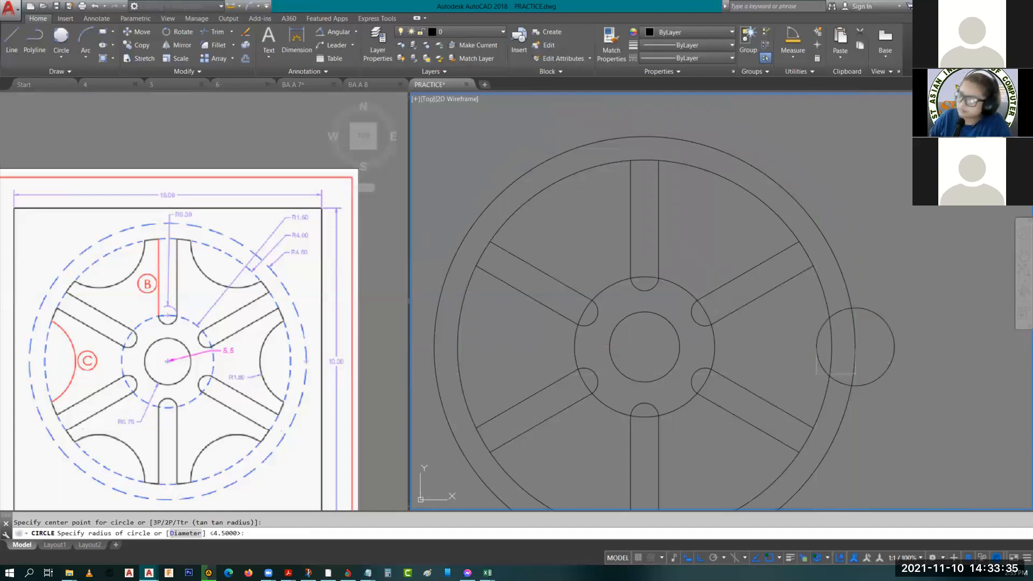
{"action": "type", "text": "1.5"}
{"action": "key", "text": "Return"}
{"action": "key", "text": "Escape"}
- Trim away the parts of the right-hand 1.5 radius circle that lie outside the radius 4 circle
{"action": "middle_click_drag", "start_coordinate": [878, 354], "coordinate": [879, 347]}
{"action": "type", "text": "tr"}
{"action": "key", "text": "Return"}
{"action": "key", "text": "Return"}
{"action": "left_click", "coordinate": [882, 275]}
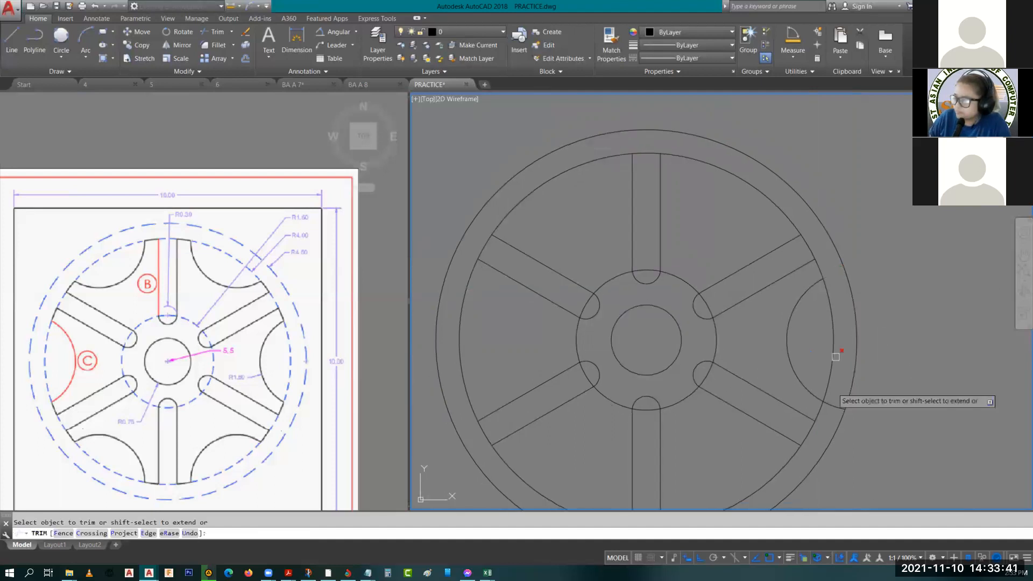
{"action": "left_click", "coordinate": [834, 401]}
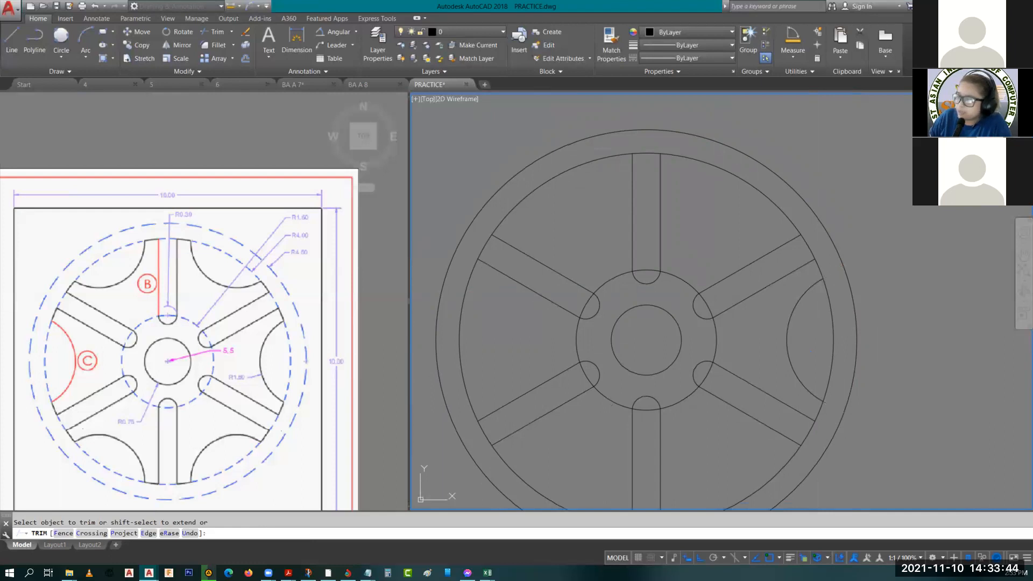
{"action": "key", "text": "Escape"}
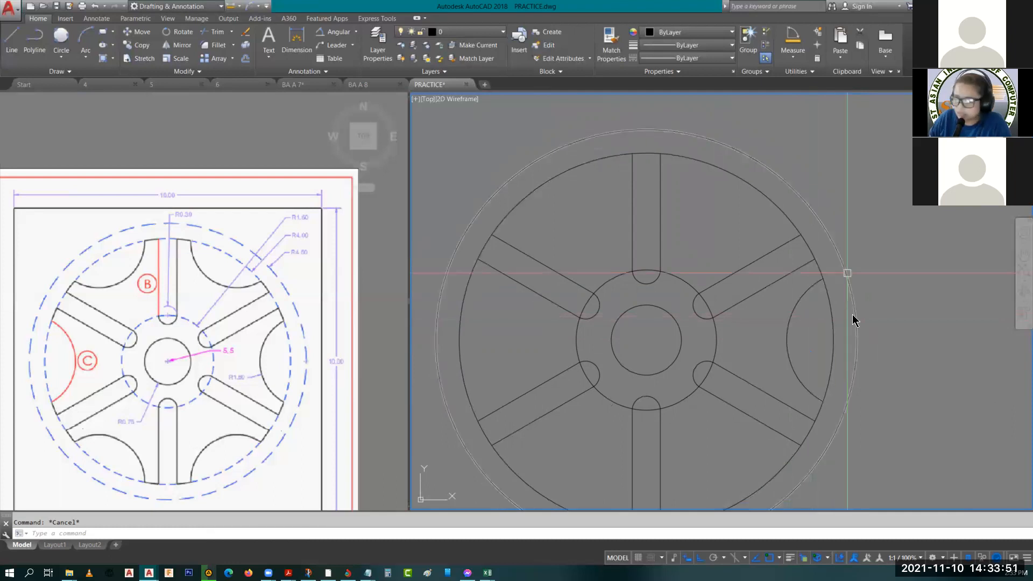
- Erase the 4.5 radius construction circle
{"action": "left_click", "coordinate": [854, 312]}
{"action": "type", "text": "e"}
{"action": "key", "text": "Return"}
- Create a polar array of the 1.5 radius arc about the hub center, with 6 items around the wheel
{"action": "middle_click_drag", "start_coordinate": [793, 353], "coordinate": [832, 355]}
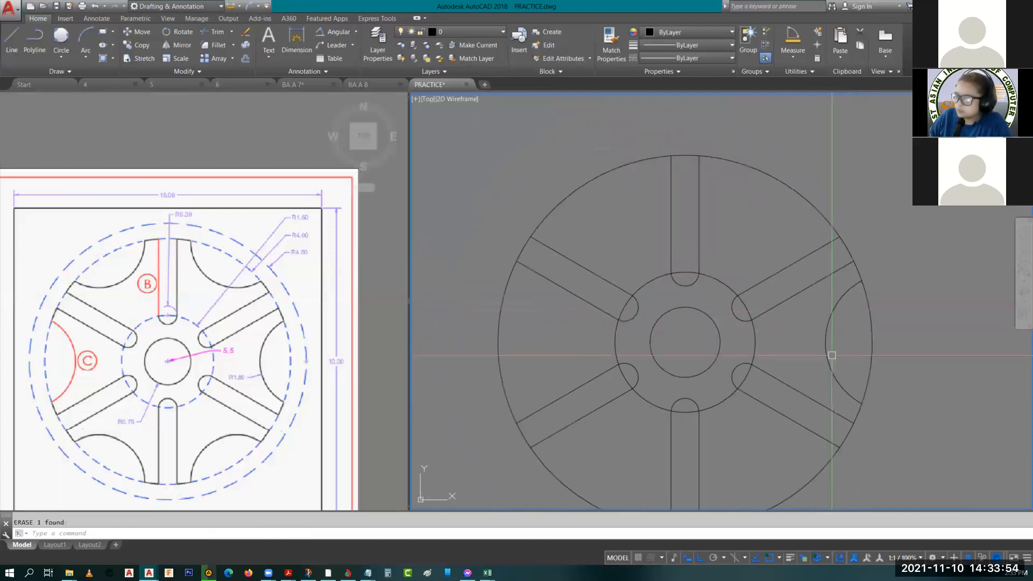
{"action": "left_click", "coordinate": [828, 351]}
{"action": "type", "text": "ARRAY"}
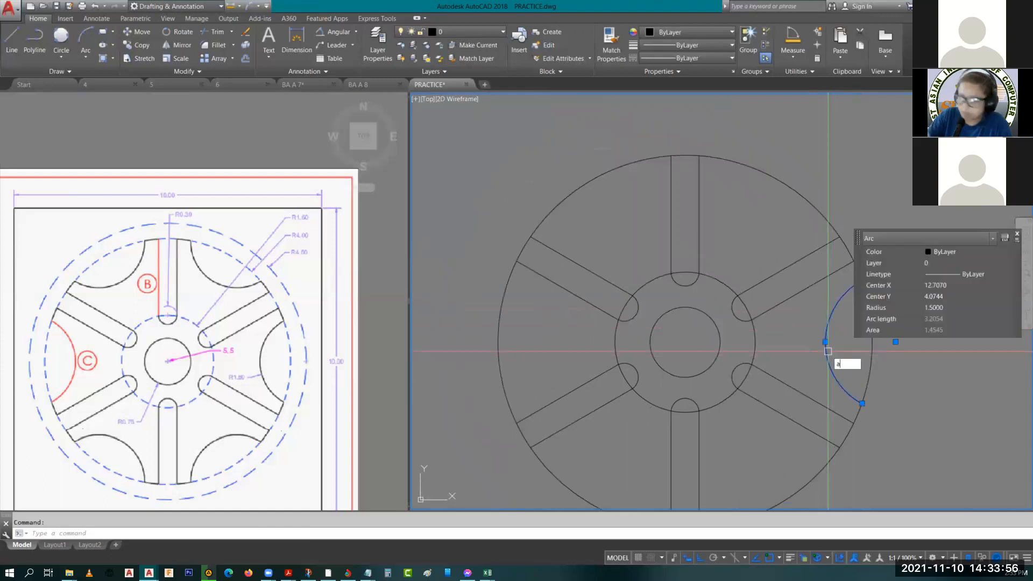
{"action": "key", "text": "Down"}
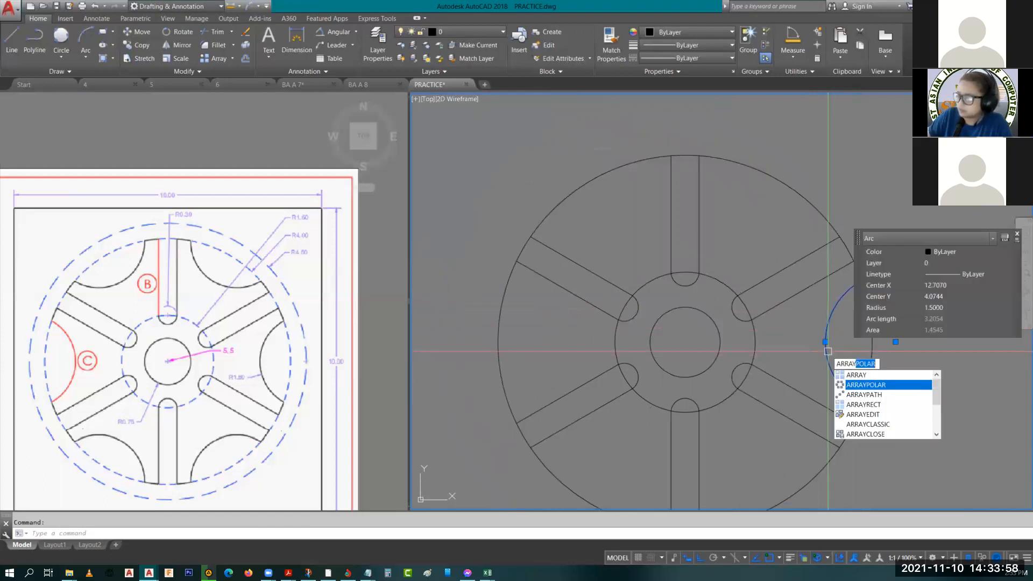
{"action": "key", "text": "Return"}
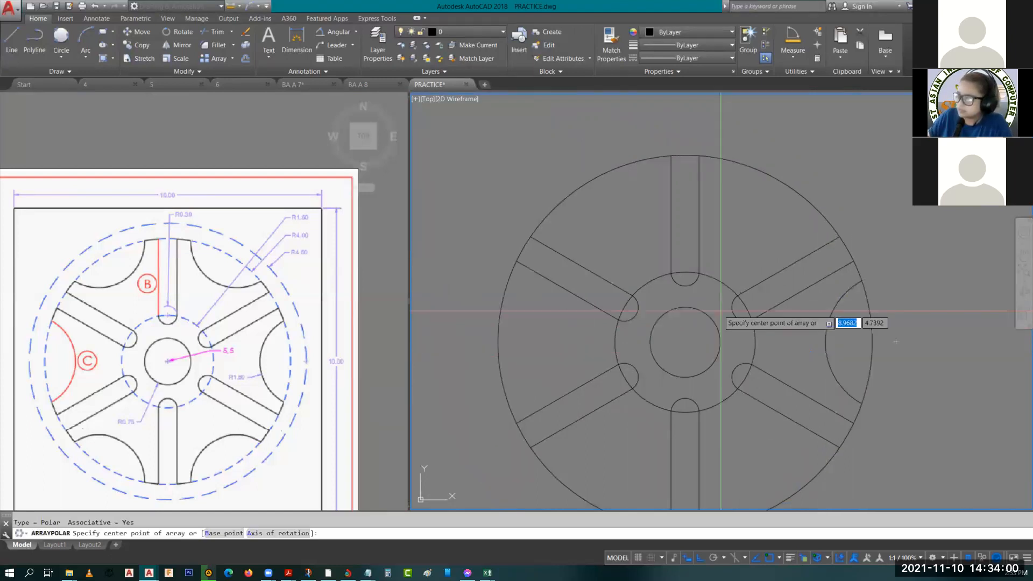
{"action": "left_click", "coordinate": [685, 342]}
{"action": "key", "text": "Return"}
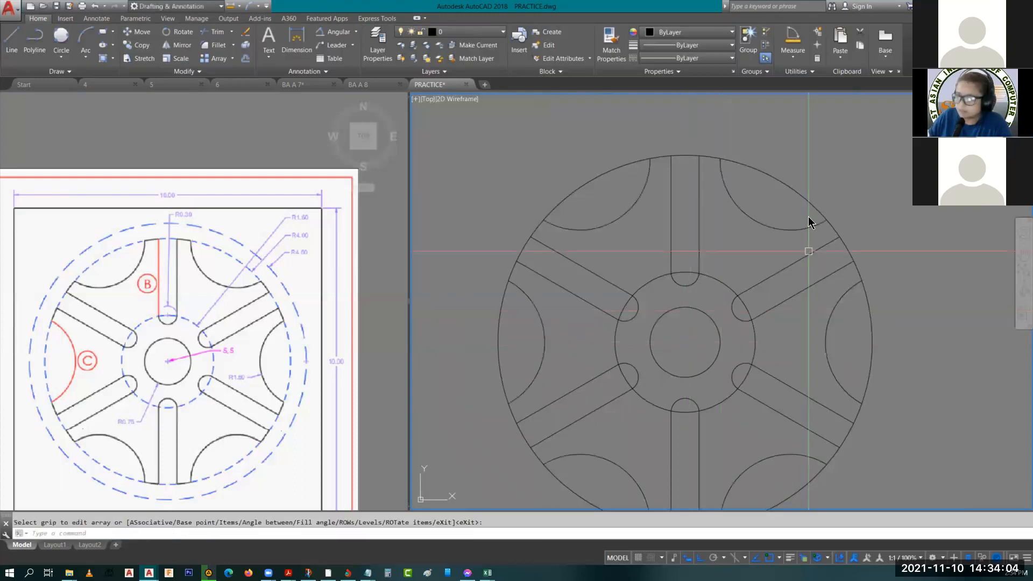
- Trim the radius 4 rim circle away across the arc cutouts and slot openings all around the wheel
{"action": "type", "text": "tr"}
{"action": "key", "text": "Return"}
{"action": "key", "text": "Return"}
{"action": "left_click", "coordinate": [775, 169]}
{"action": "left_click", "coordinate": [606, 174]}
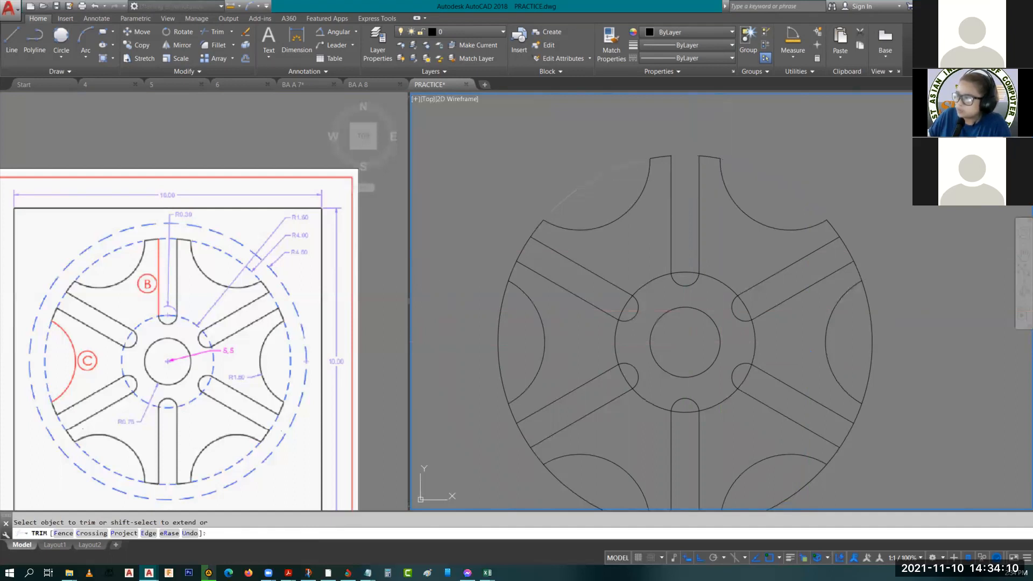
{"action": "left_click", "coordinate": [555, 201]}
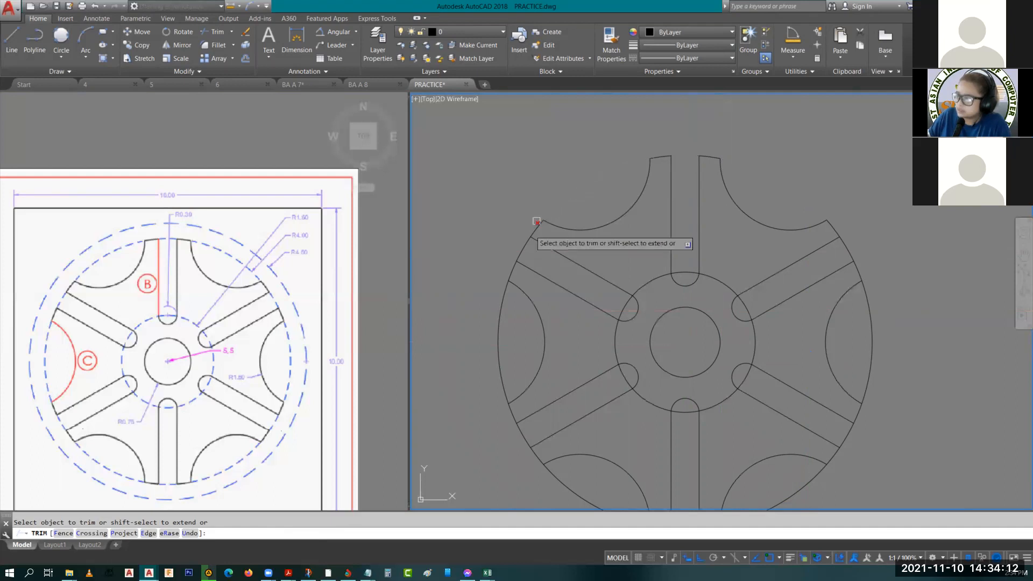
{"action": "left_click", "coordinate": [524, 249]}
{"action": "left_click", "coordinate": [501, 303]}
{"action": "left_click", "coordinate": [565, 488]}
{"action": "middle_click_drag", "start_coordinate": [565, 488], "coordinate": [484, 375]}
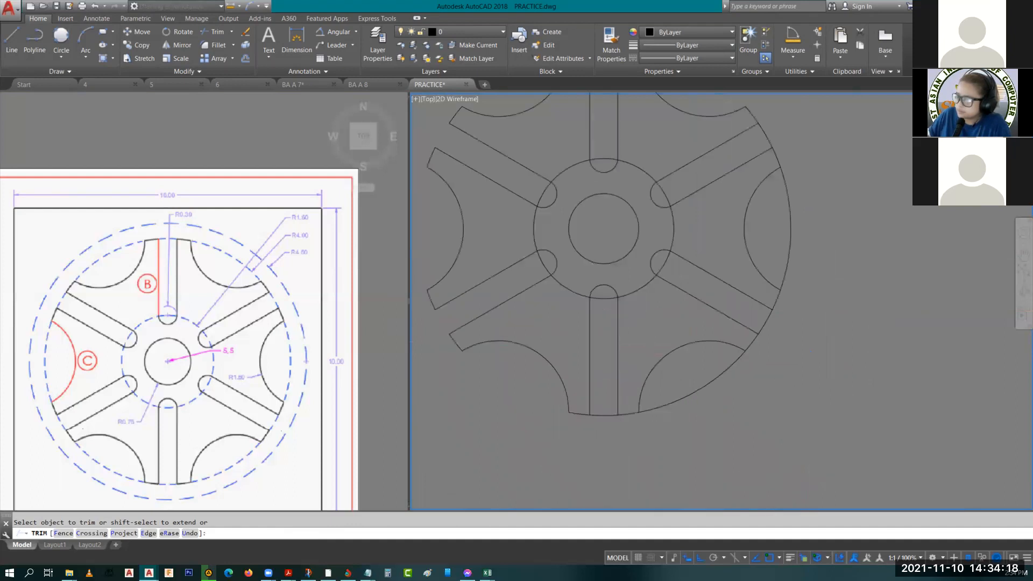
{"action": "left_click", "coordinate": [602, 415]}
{"action": "left_click", "coordinate": [654, 405]}
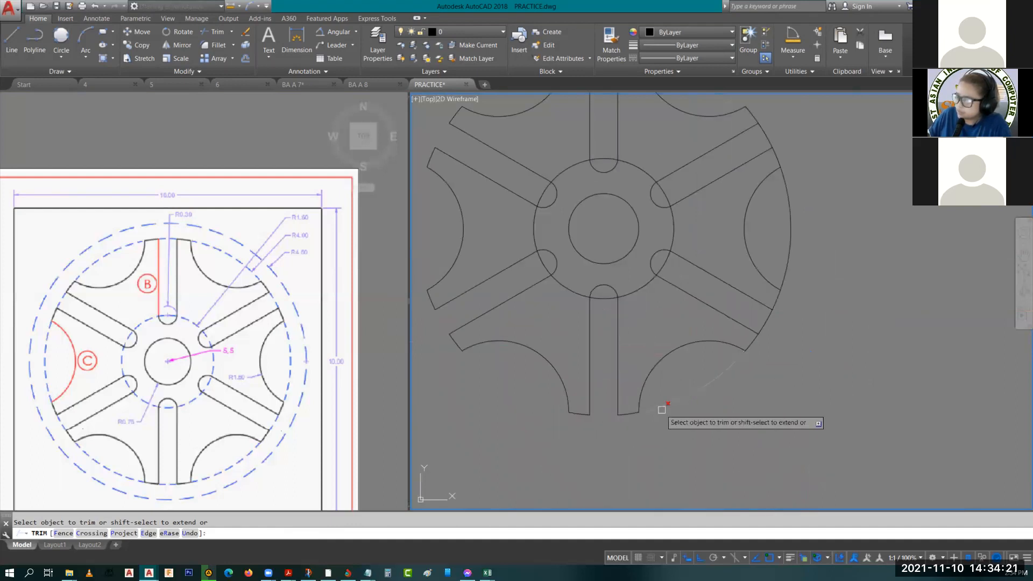
{"action": "left_click", "coordinate": [767, 322]}
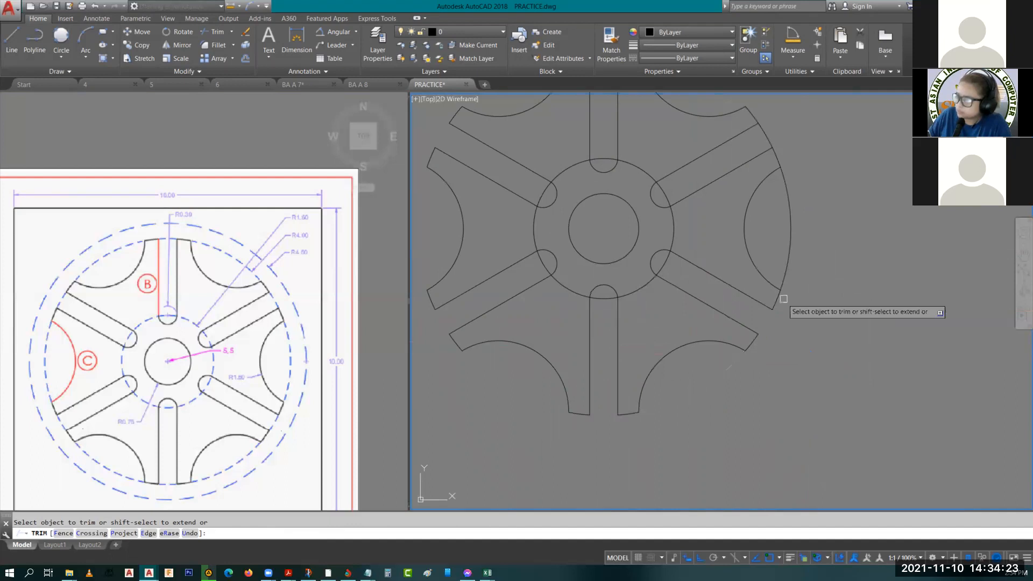
{"action": "left_click", "coordinate": [788, 247]}
{"action": "left_click", "coordinate": [798, 200]}
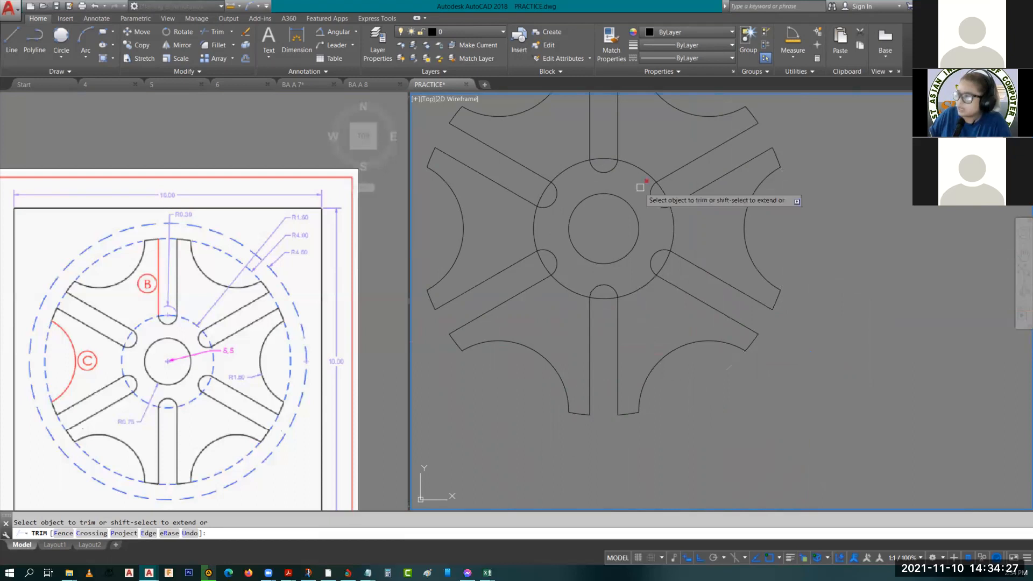
{"action": "key", "text": "Escape"}
- Erase the construction circle that passes through the inner ends of the six slots
{"action": "left_click", "coordinate": [672, 221]}
{"action": "type", "text": "e"}
{"action": "key", "text": "Return"}
- Hatch the wheel body around the slots and hub hole with the ANSI31 pattern at scale 1
{"action": "middle_click_drag", "start_coordinate": [734, 397], "coordinate": [789, 454]}
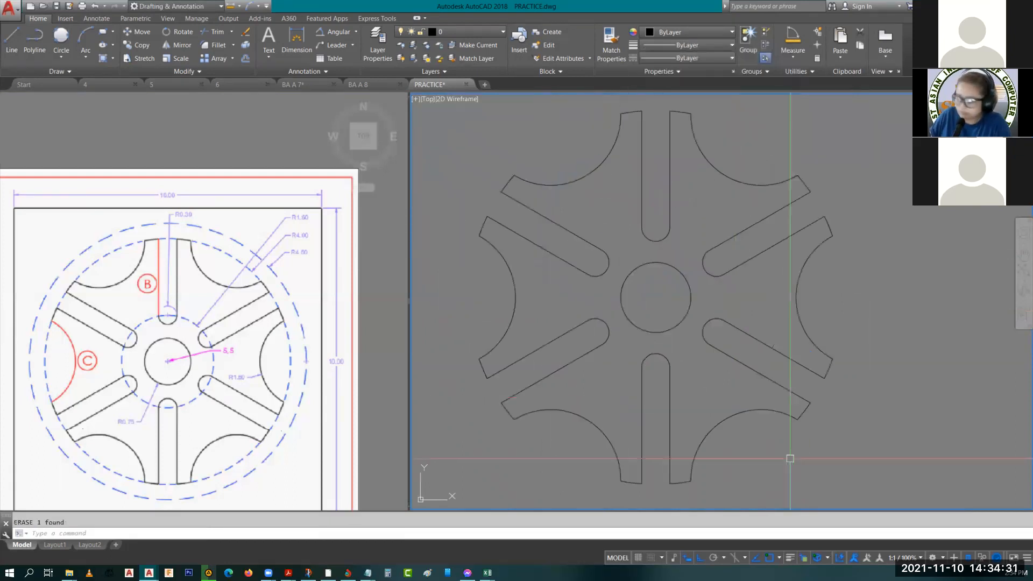
{"action": "type", "text": "ha"}
{"action": "key", "text": "Return"}
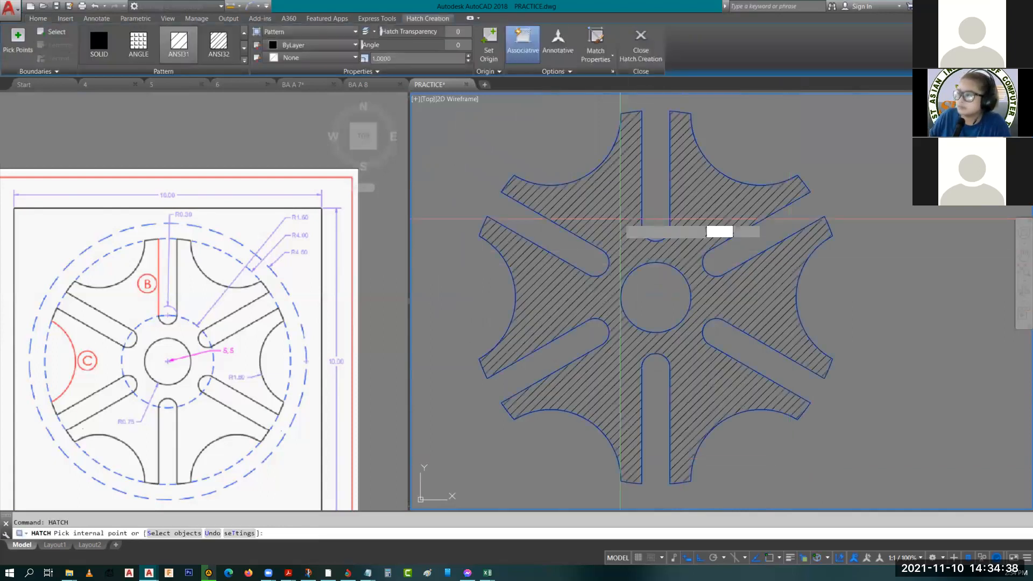
{"action": "left_click", "coordinate": [621, 219]}
{"action": "left_click", "coordinate": [620, 219]}
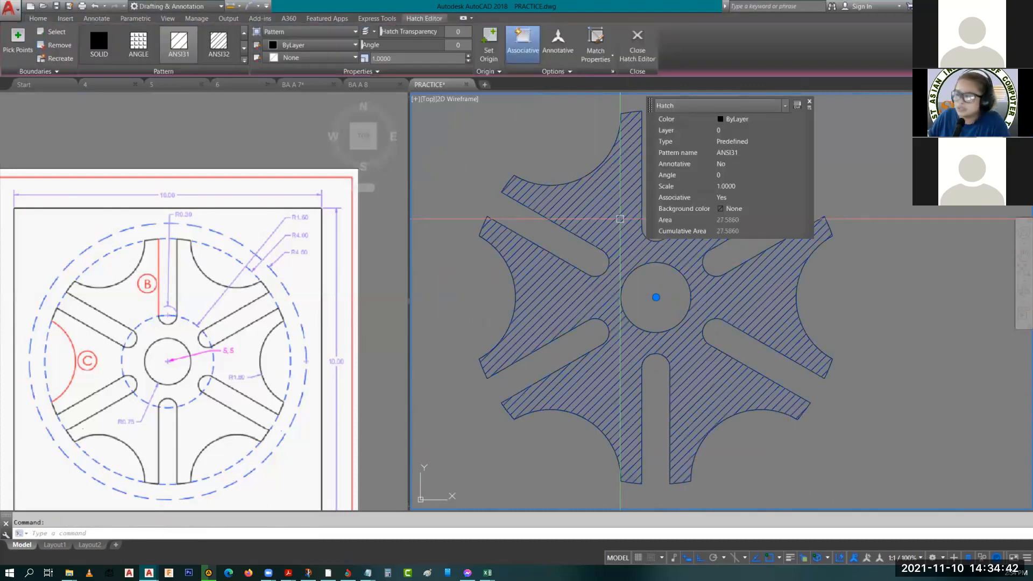
{"action": "key", "text": "Escape"}
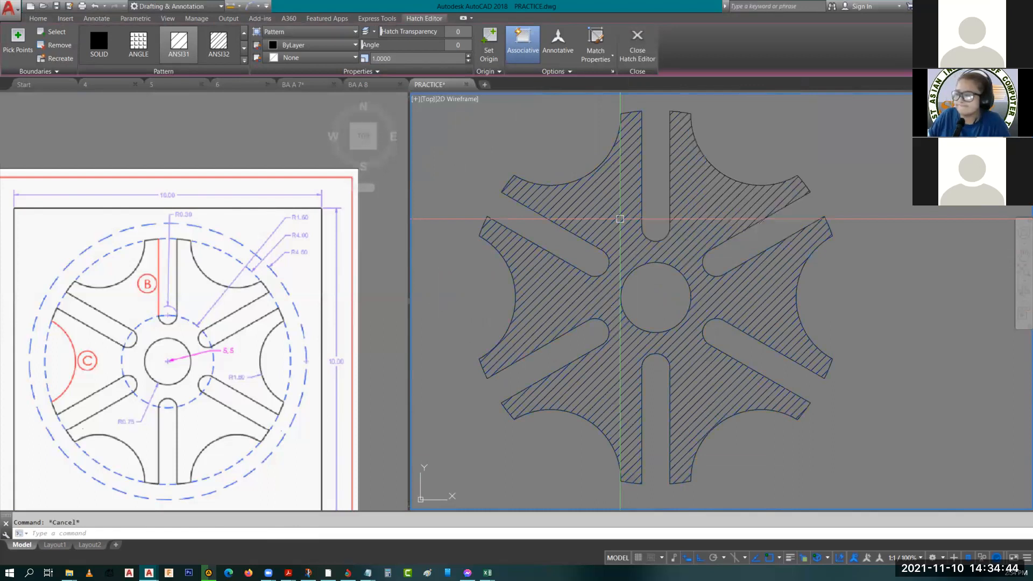
- Explode the polar array of the six slots, and check that one slot edge selects as a separate line
{"action": "left_click", "coordinate": [643, 180]}
{"action": "middle_click_drag", "start_coordinate": [652, 196], "coordinate": [635, 270]}
{"action": "key", "text": "Escape"}
{"action": "scroll", "coordinate": [634, 267], "scroll_direction": "up", "scroll_amount": 6}
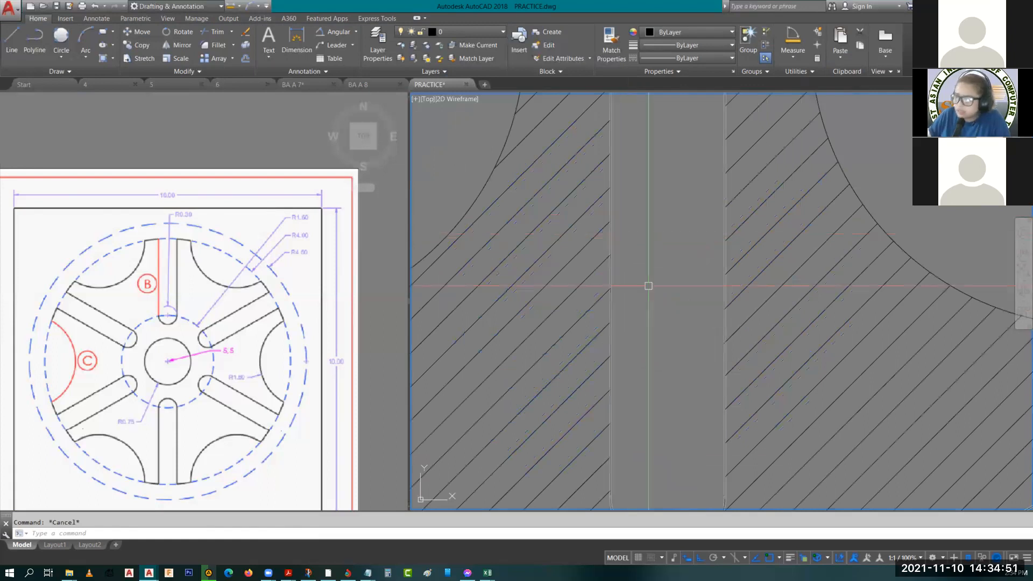
{"action": "scroll", "coordinate": [643, 284], "scroll_direction": "down", "scroll_amount": 4}
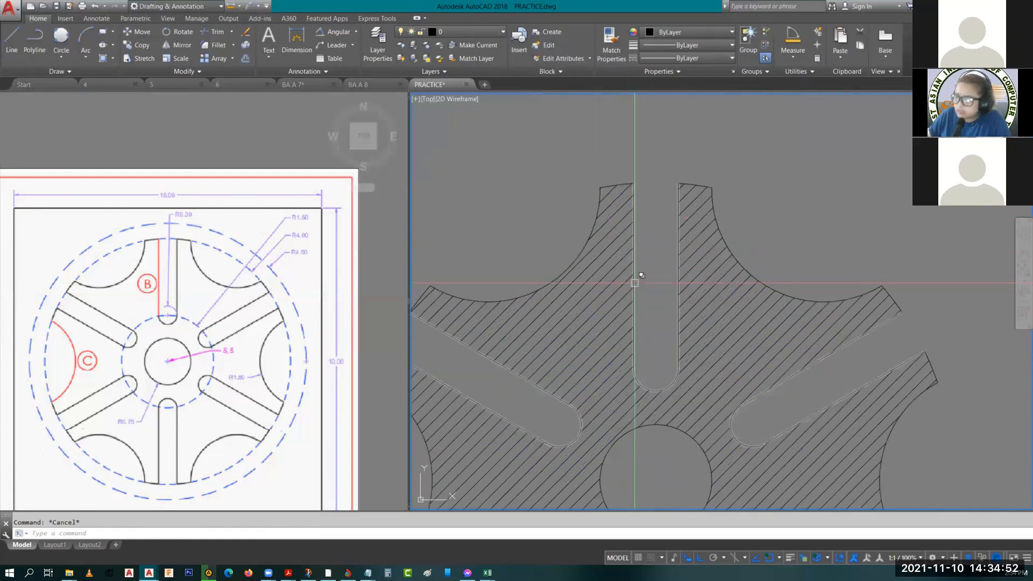
{"action": "left_click", "coordinate": [652, 302]}
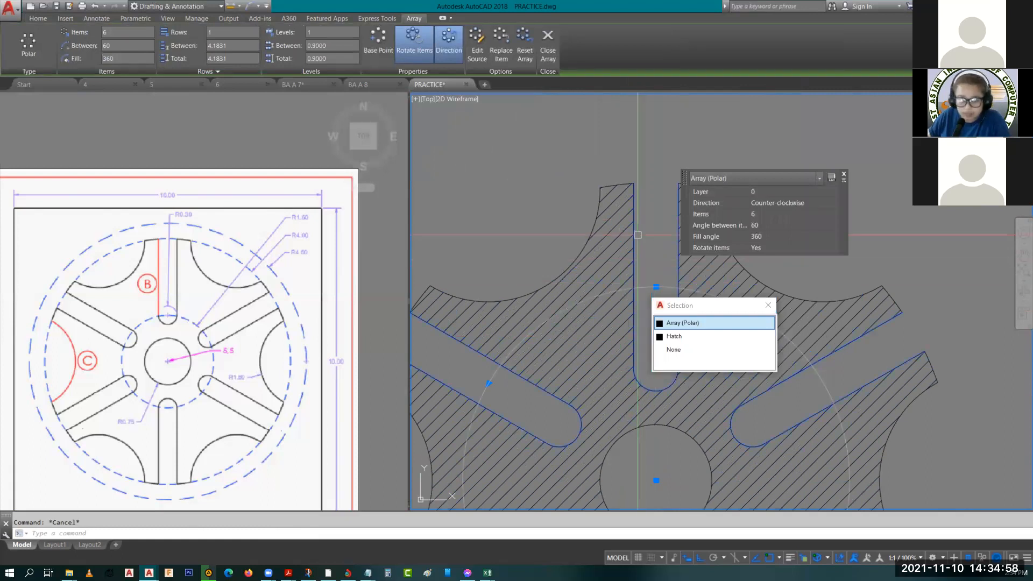
{"action": "type", "text": "x"}
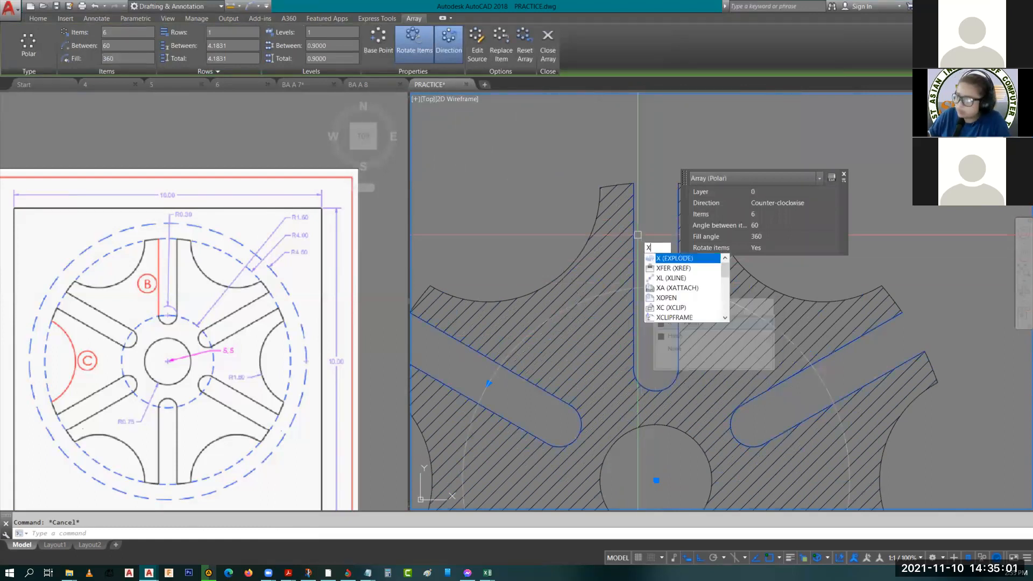
{"action": "key", "text": "Return"}
{"action": "left_click", "coordinate": [635, 240]}
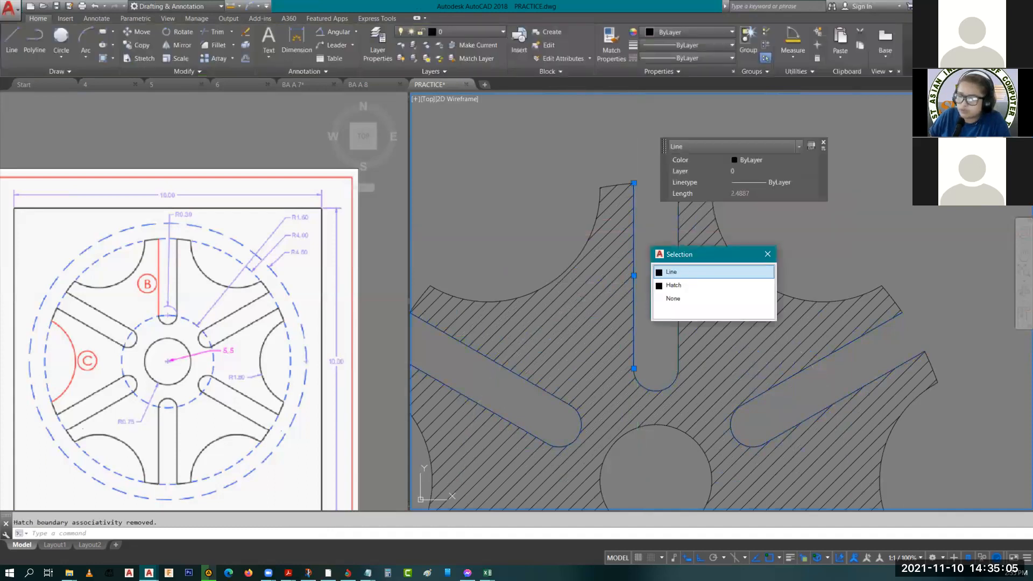
{"action": "key", "text": "Escape"}
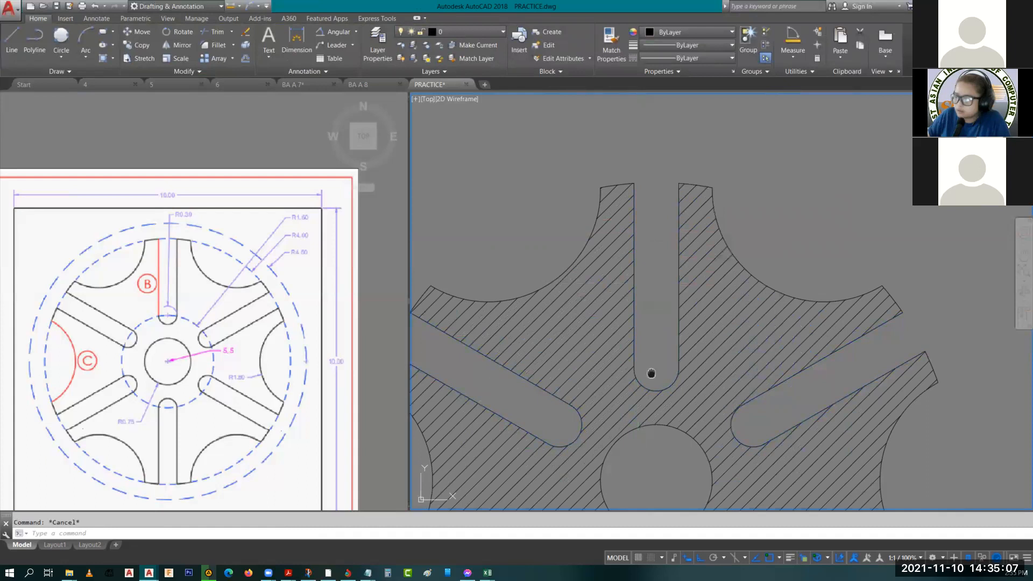
- Explode the polar array of the 1.5 radius arc cutouts, and check that one arc selects separately
{"action": "middle_click_drag", "start_coordinate": [486, 446], "coordinate": [693, 392]}
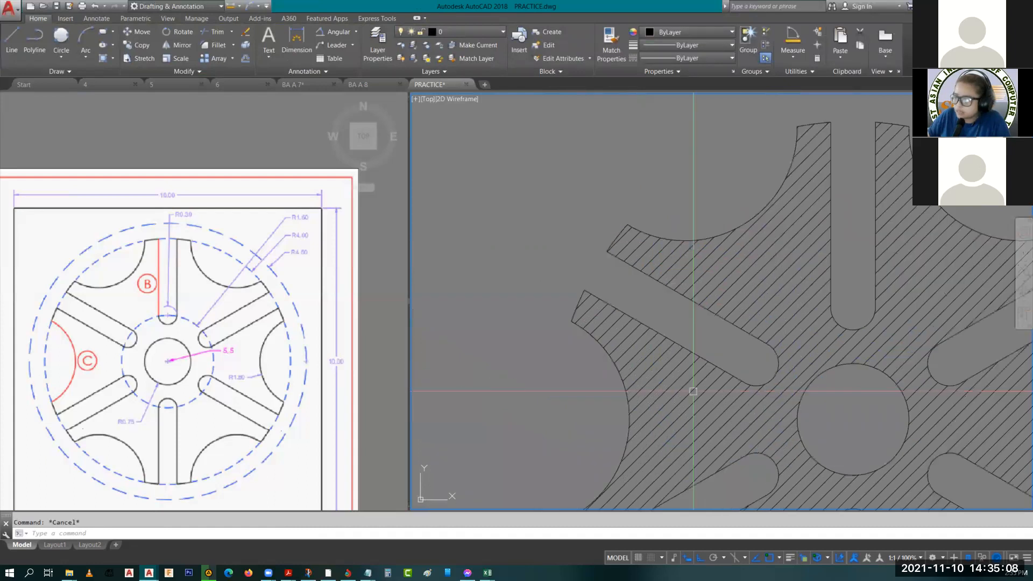
{"action": "left_click", "coordinate": [621, 388]}
{"action": "type", "text": "x"}
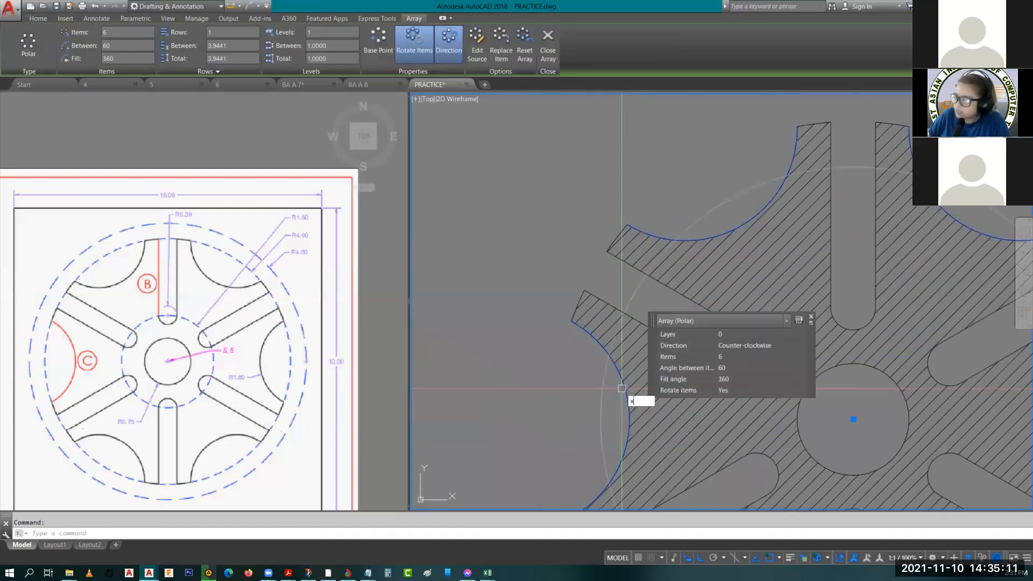
{"action": "key", "text": "Return"}
{"action": "left_click", "coordinate": [622, 389]}
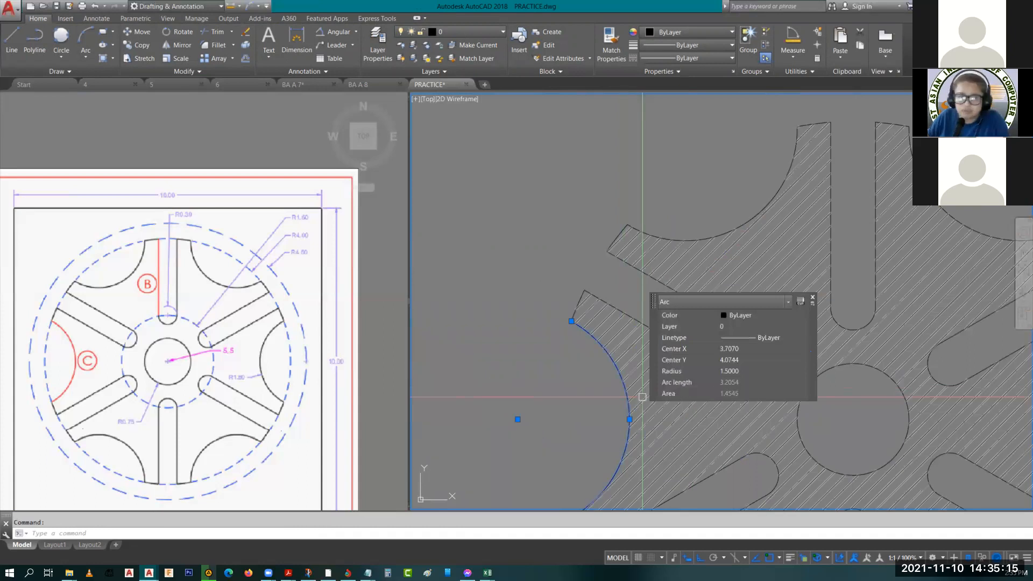
{"action": "key", "text": "Escape"}
- Save the practice drawing with the finished wheel
{"action": "scroll", "coordinate": [553, 290], "scroll_direction": "down", "scroll_amount": 3}
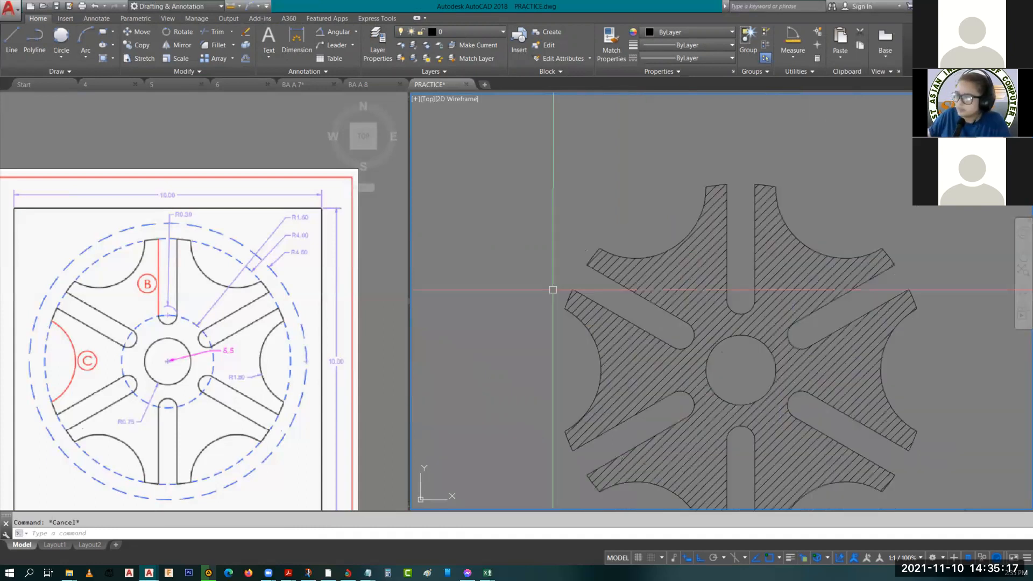
{"action": "scroll", "coordinate": [753, 280], "scroll_direction": "down", "scroll_amount": 4}
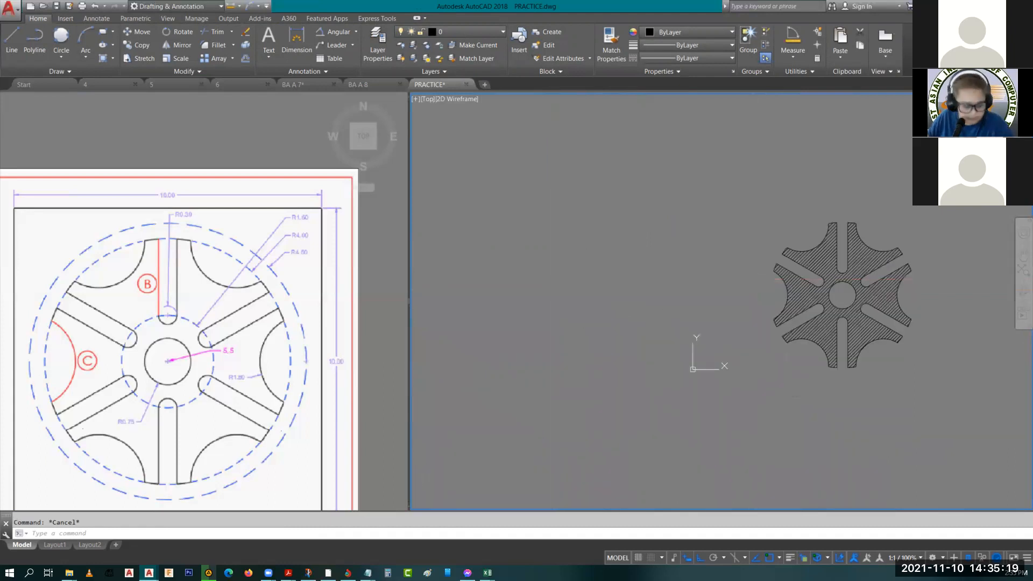
{"action": "key", "text": "ctrl+s"}
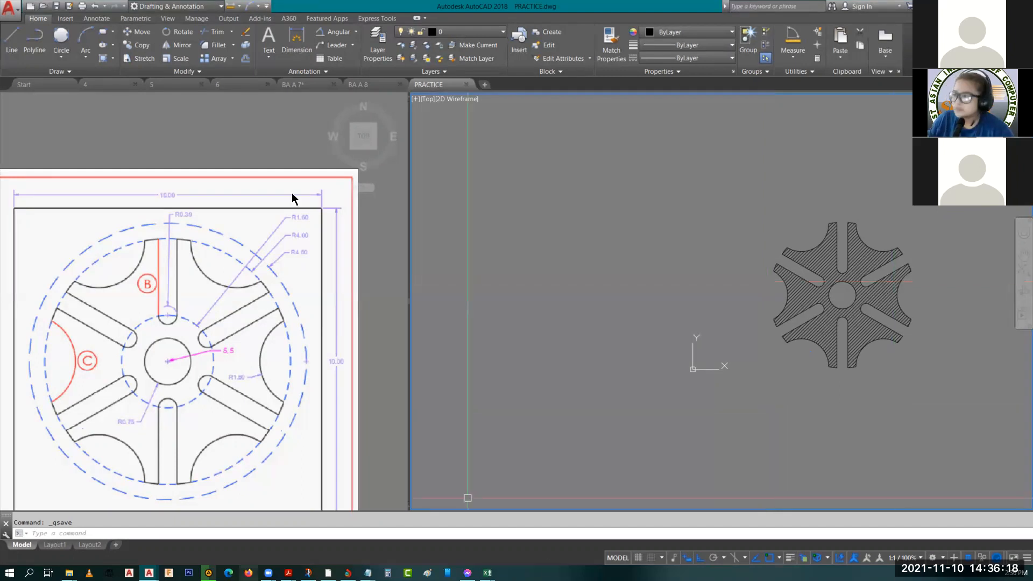
- Switch to the BA A 7 drawing and view the module introduction and learning plan on layout 1
{"action": "left_click", "coordinate": [301, 86]}
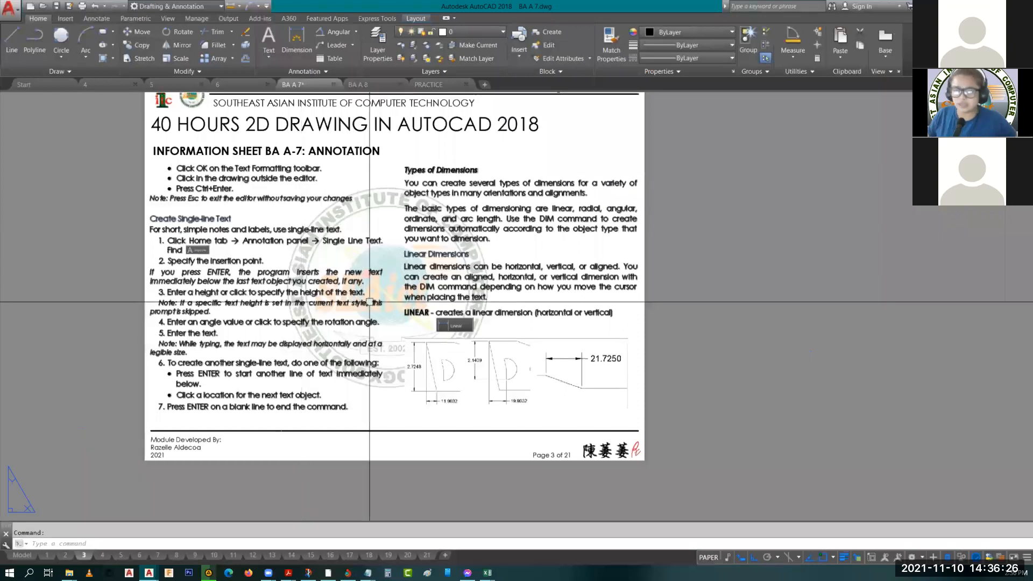
{"action": "left_click", "coordinate": [46, 556]}
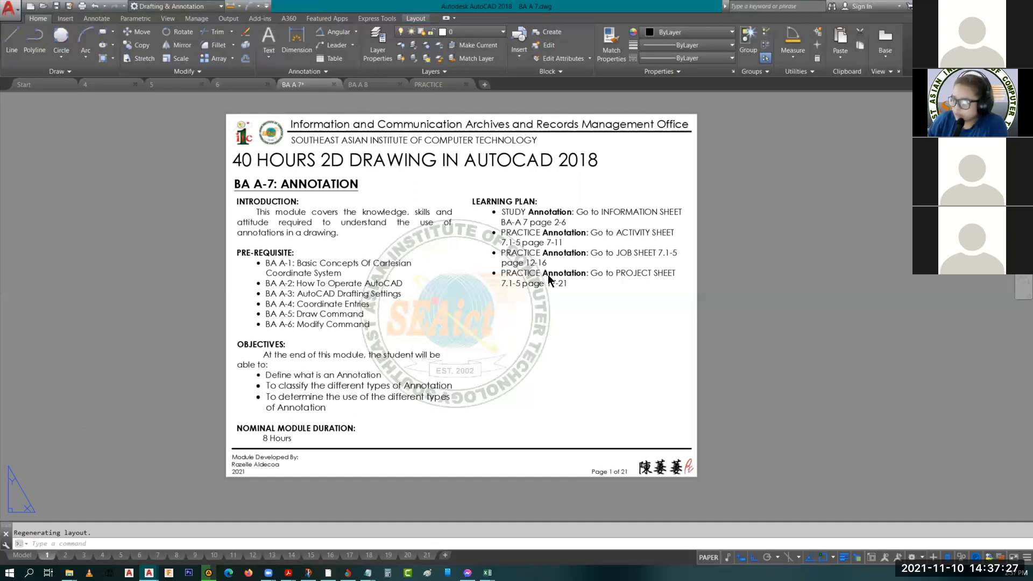
- On layout 2, examine the "What is an Annotation?" section and its table of annotation types and drawing objects
{"action": "left_click", "coordinate": [67, 556]}
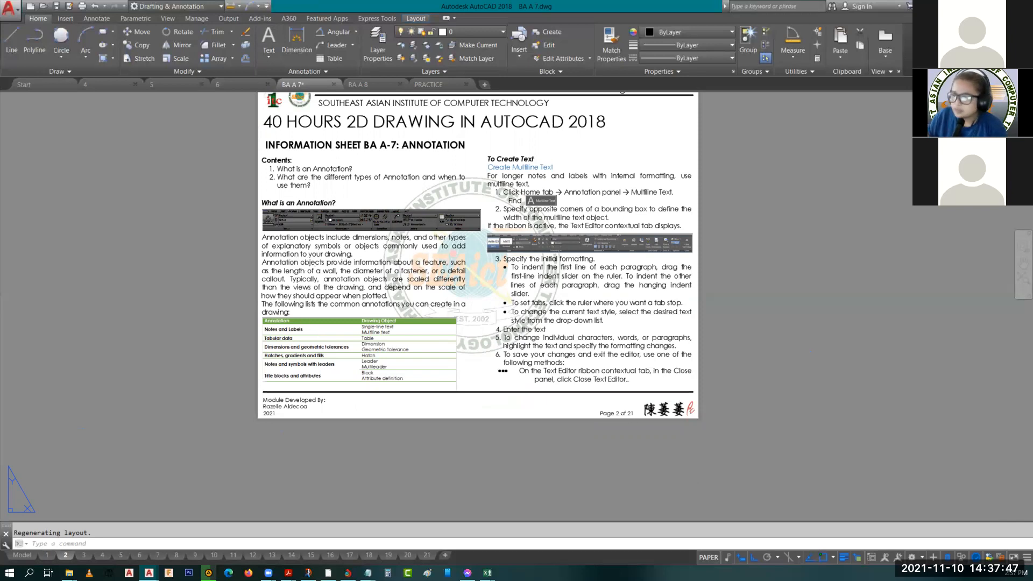
{"action": "left_click", "coordinate": [234, 332]}
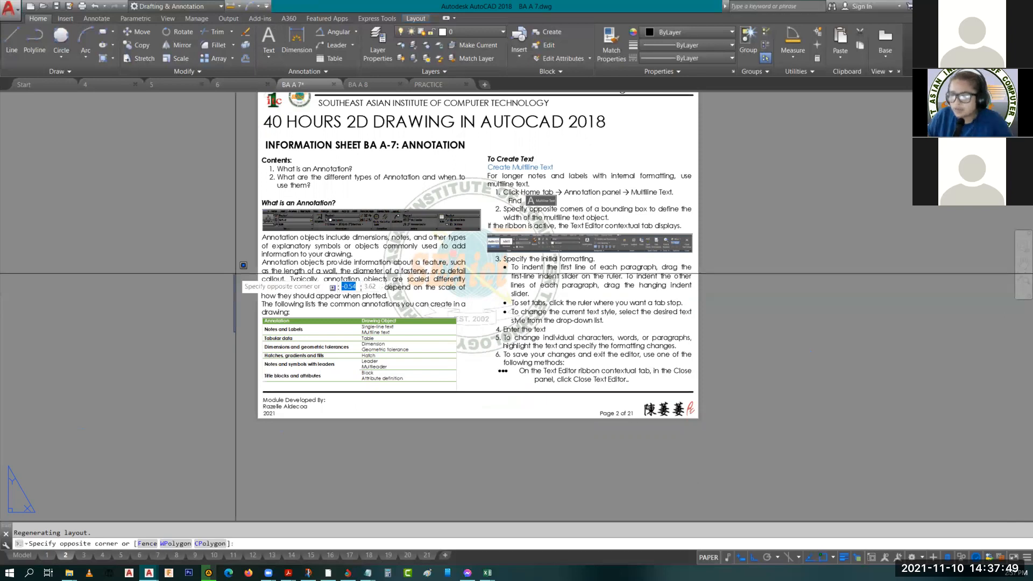
{"action": "key", "text": "Escape"}
{"action": "scroll", "coordinate": [250, 282], "scroll_direction": "up", "scroll_amount": 2}
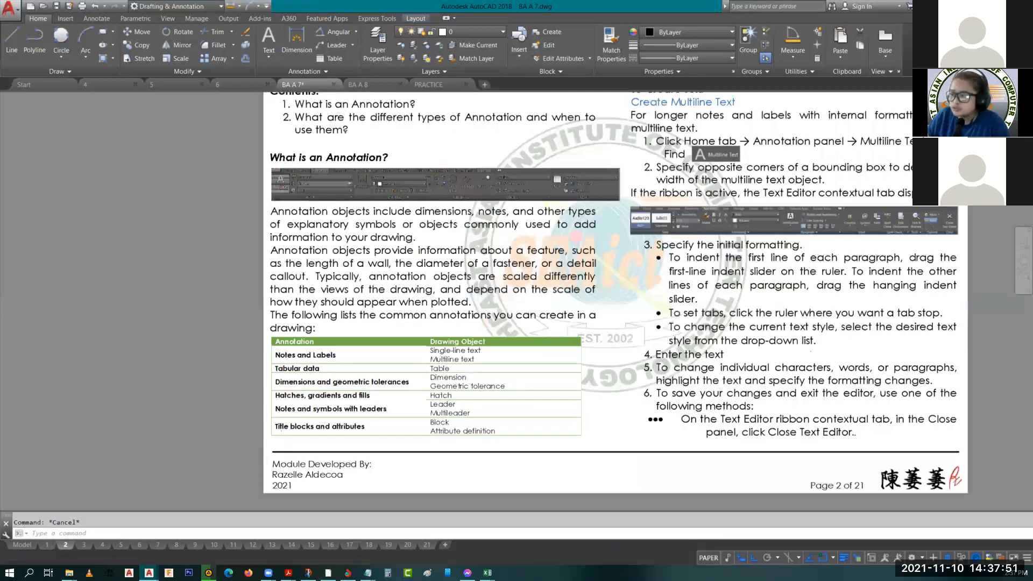
{"action": "scroll", "coordinate": [253, 290], "scroll_direction": "up", "scroll_amount": 2}
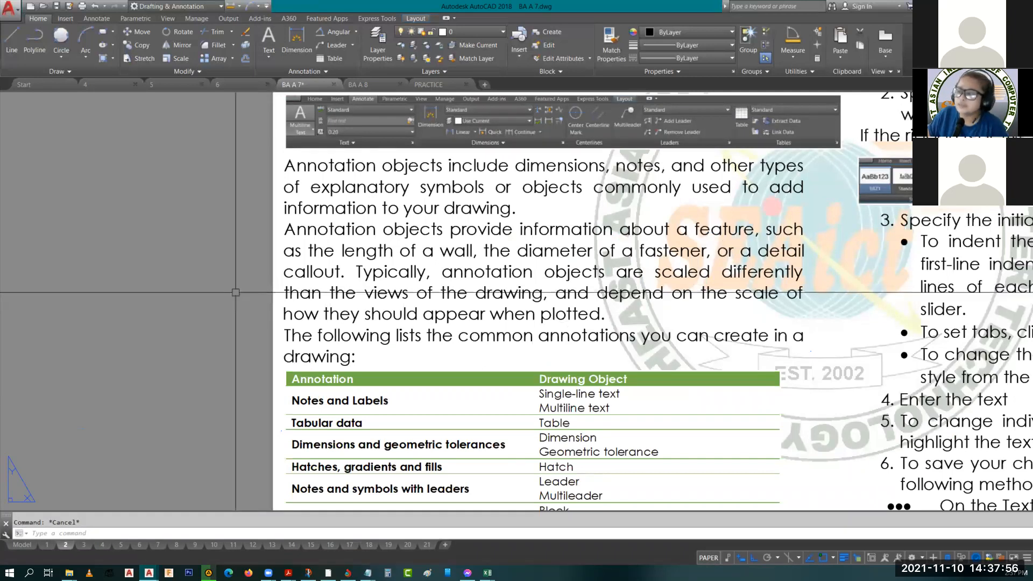
{"action": "middle_click_drag", "start_coordinate": [236, 292], "coordinate": [129, 272]}
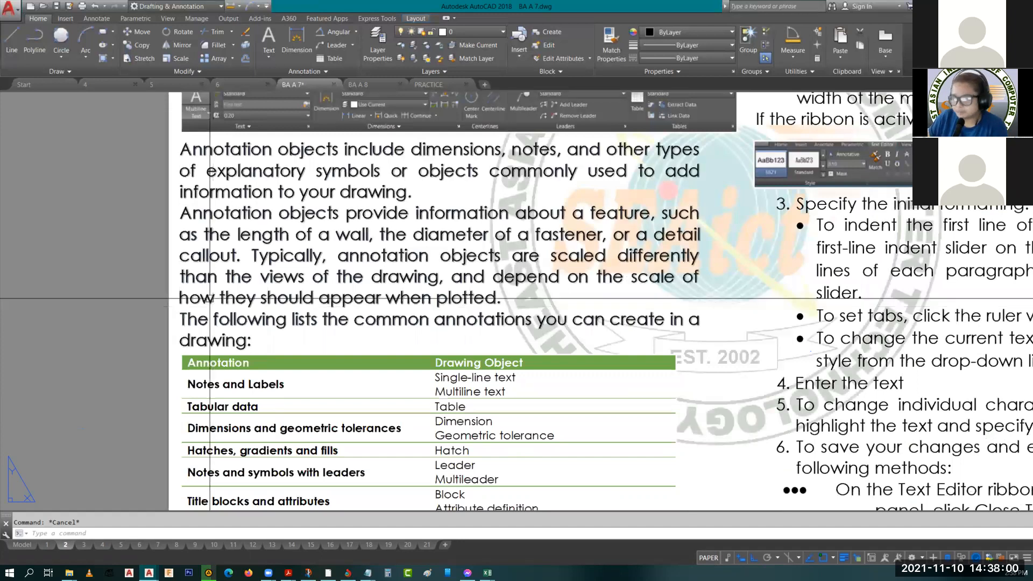
{"action": "scroll", "coordinate": [234, 322], "scroll_direction": "down", "scroll_amount": 2}
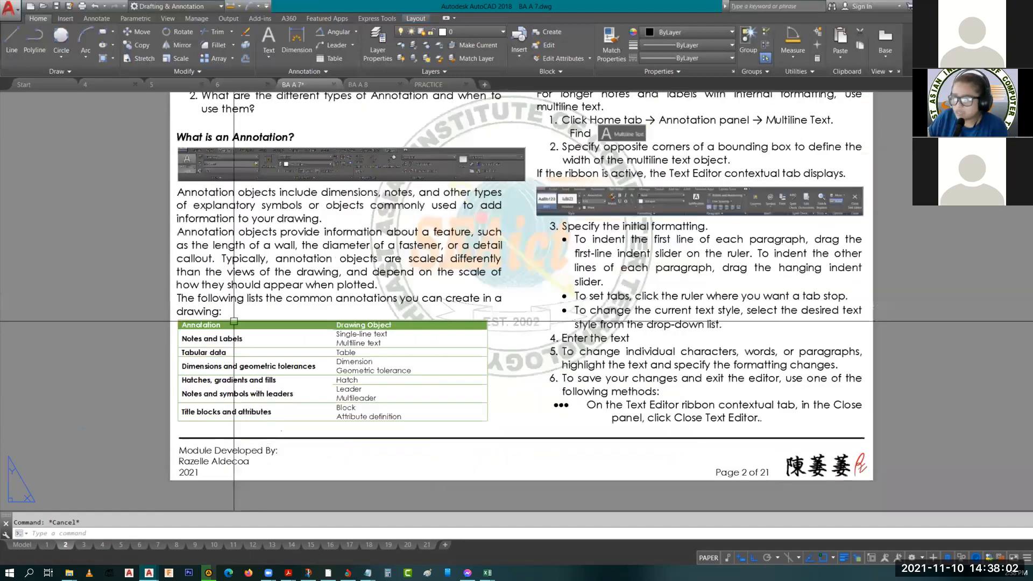
{"action": "scroll", "coordinate": [234, 321], "scroll_direction": "up", "scroll_amount": 2}
{"action": "middle_click_drag", "start_coordinate": [268, 318], "coordinate": [224, 303]}
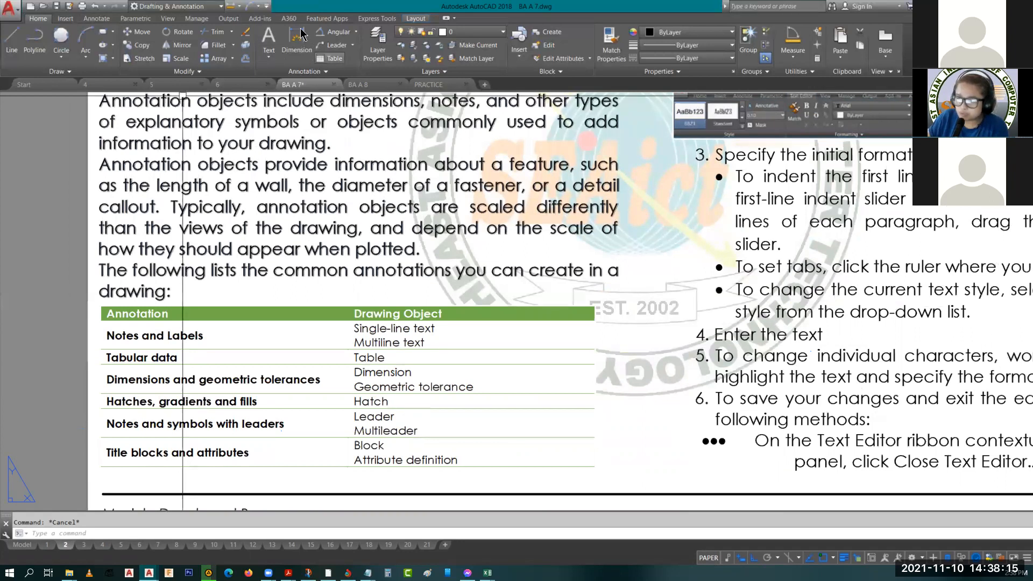
- Look over the annotation text tools and examine the "To Create Text" instructions for multiline text on the information sheet
{"action": "left_click", "coordinate": [96, 19]}
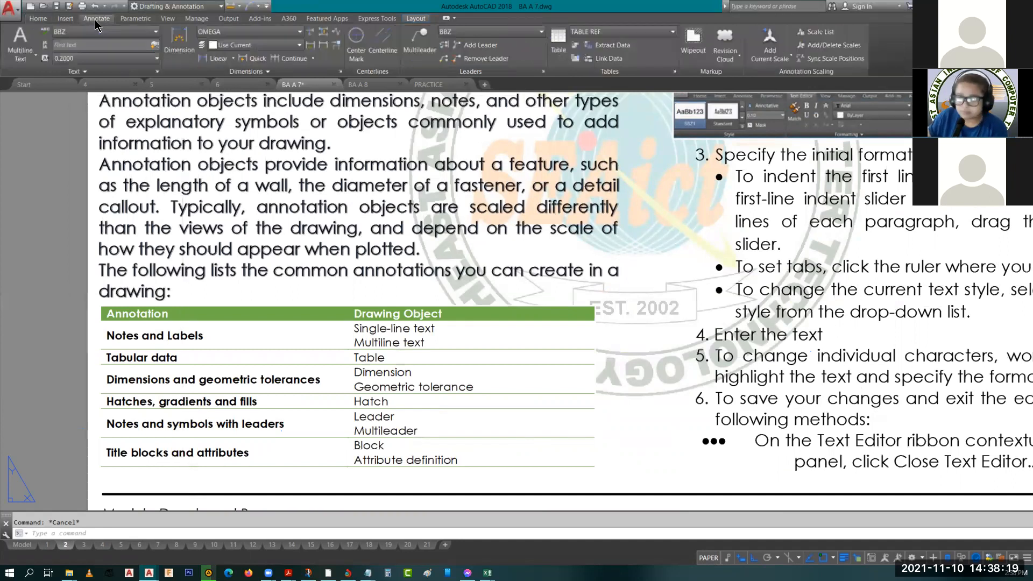
{"action": "left_click", "coordinate": [21, 55]}
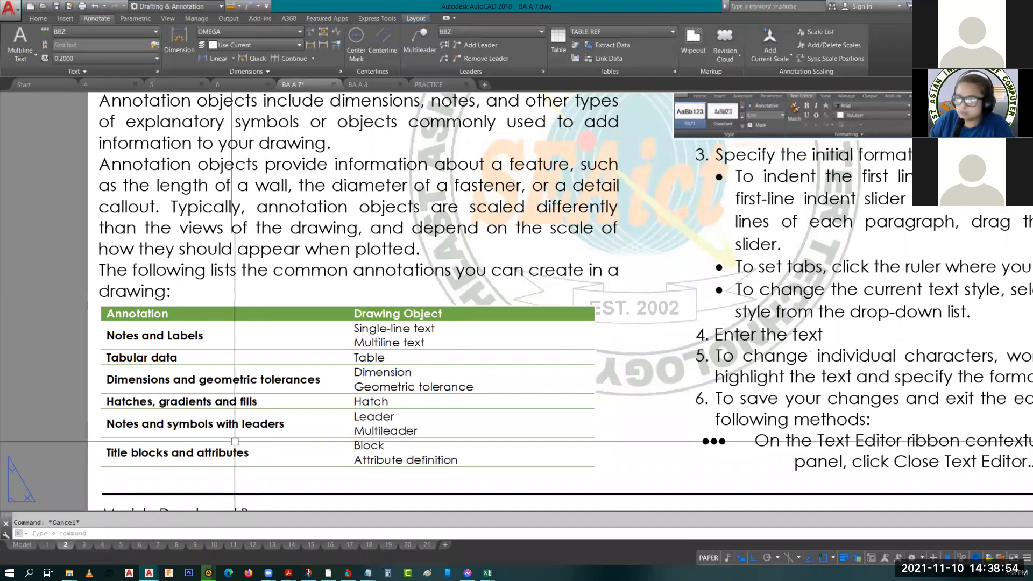
{"action": "scroll", "coordinate": [443, 352], "scroll_direction": "down", "scroll_amount": 2}
{"action": "scroll", "coordinate": [440, 353], "scroll_direction": "down", "scroll_amount": 4}
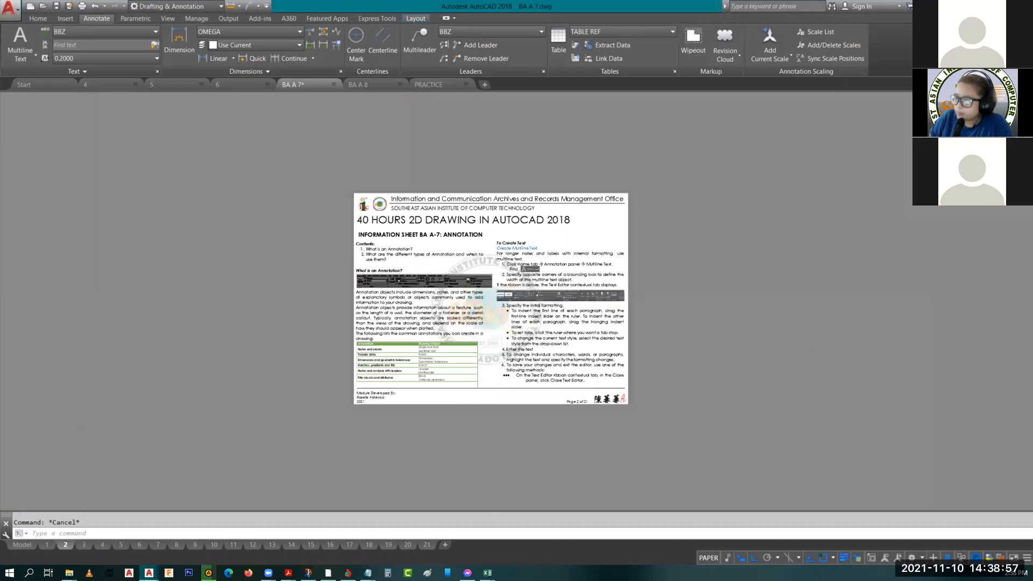
{"action": "scroll", "coordinate": [381, 139], "scroll_direction": "up", "scroll_amount": 3}
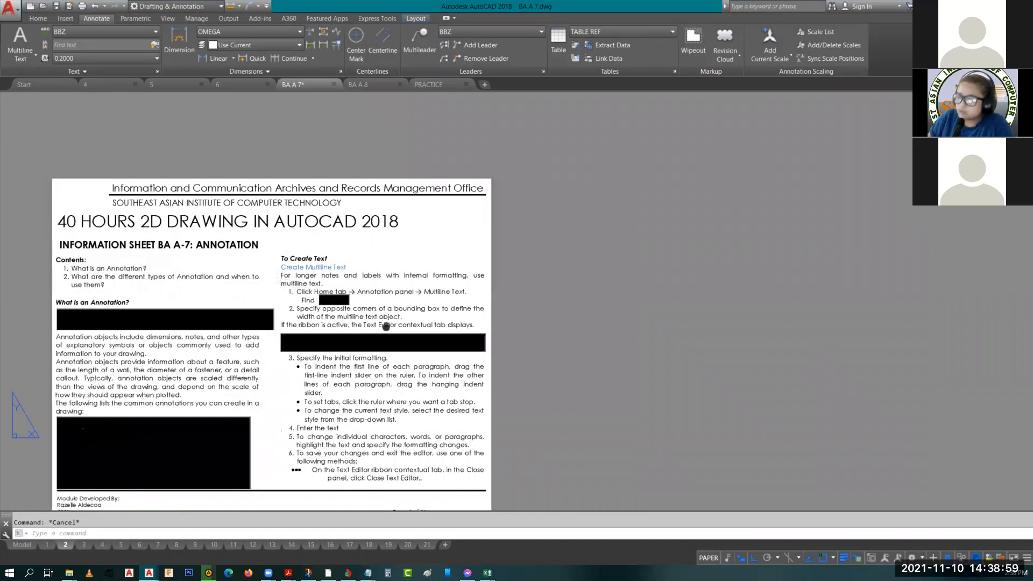
{"action": "scroll", "coordinate": [362, 335], "scroll_direction": "up", "scroll_amount": 2}
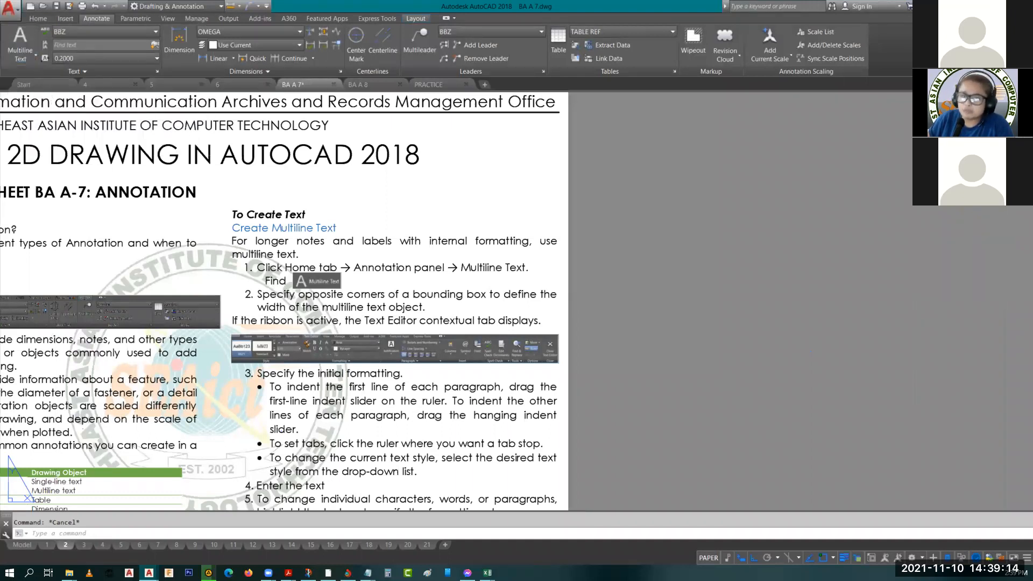
- Create a multiline text beside the sheet with "hello world" on the first line and "hello philippines" on the second
{"action": "left_click", "coordinate": [20, 42]}
{"action": "left_click", "coordinate": [646, 176]}
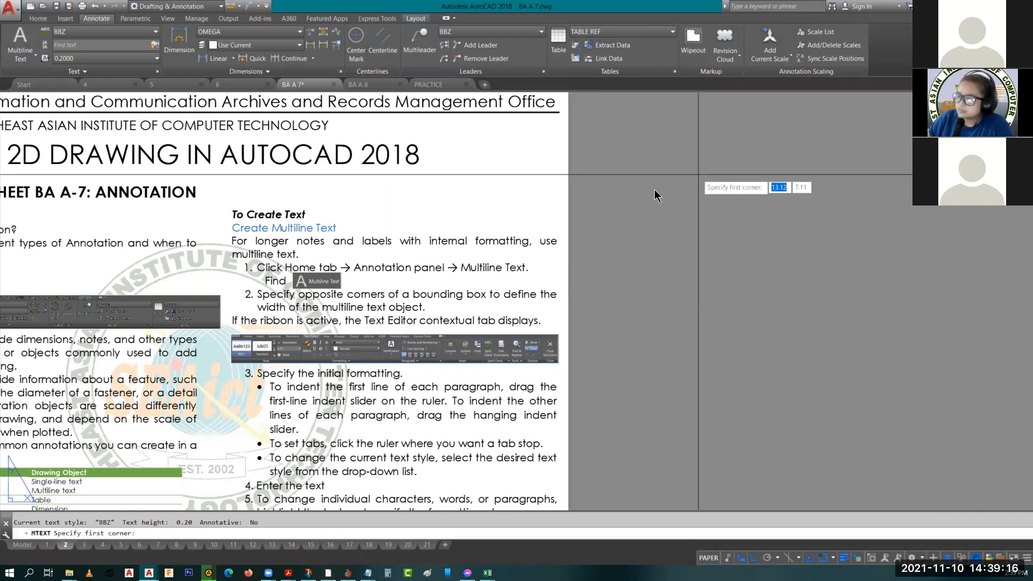
{"action": "left_click", "coordinate": [797, 216]}
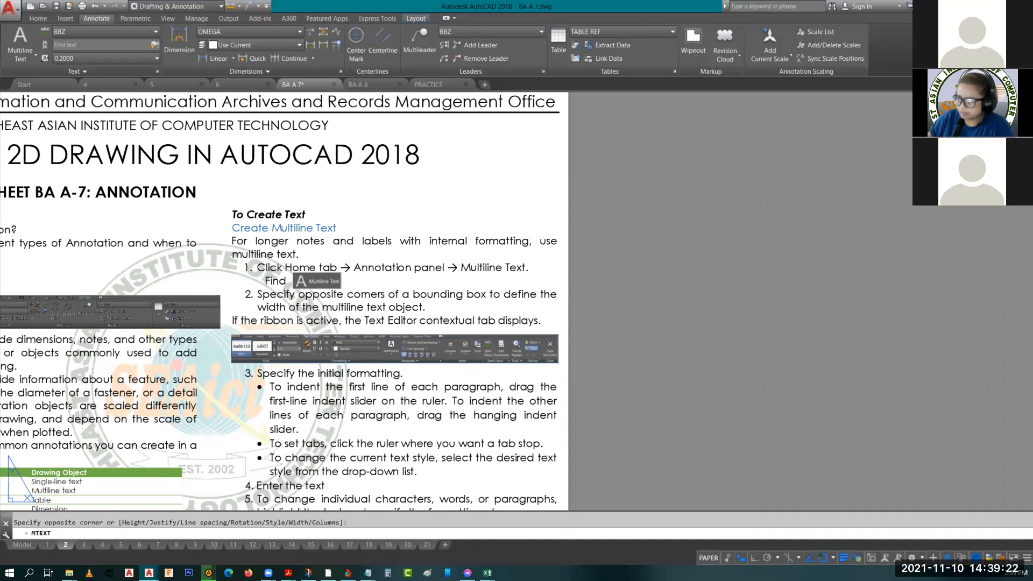
{"action": "left_click", "coordinate": [837, 218]}
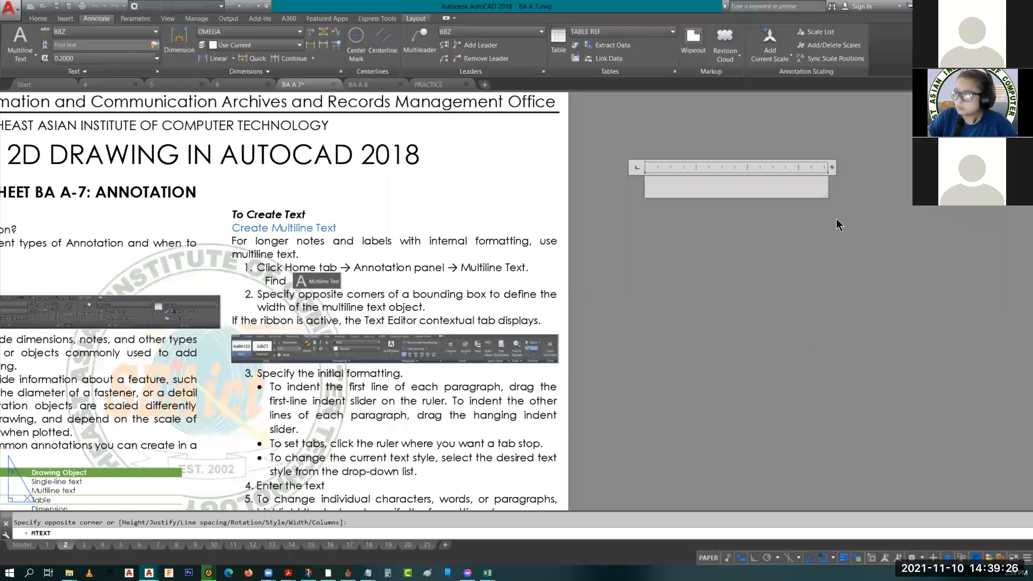
{"action": "type", "text": "hello world"}
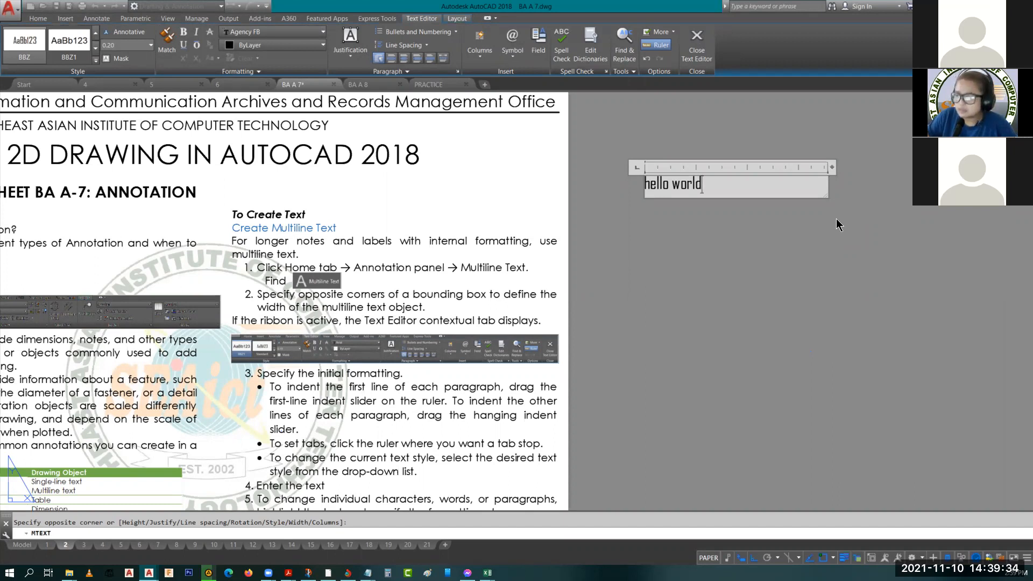
{"action": "key", "text": "Return"}
{"action": "type", "text": "hello"}
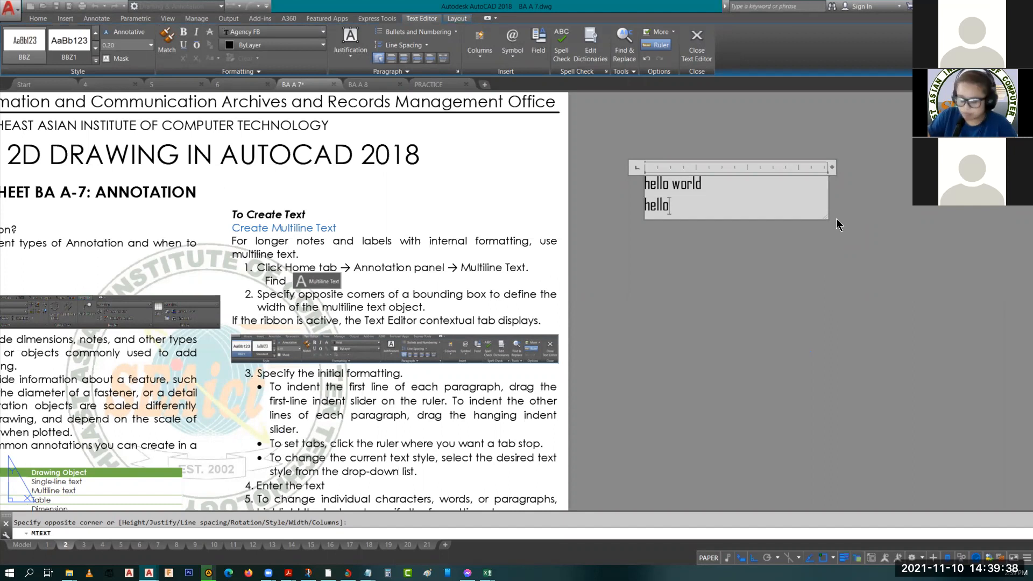
{"action": "type", "text": " phili"}
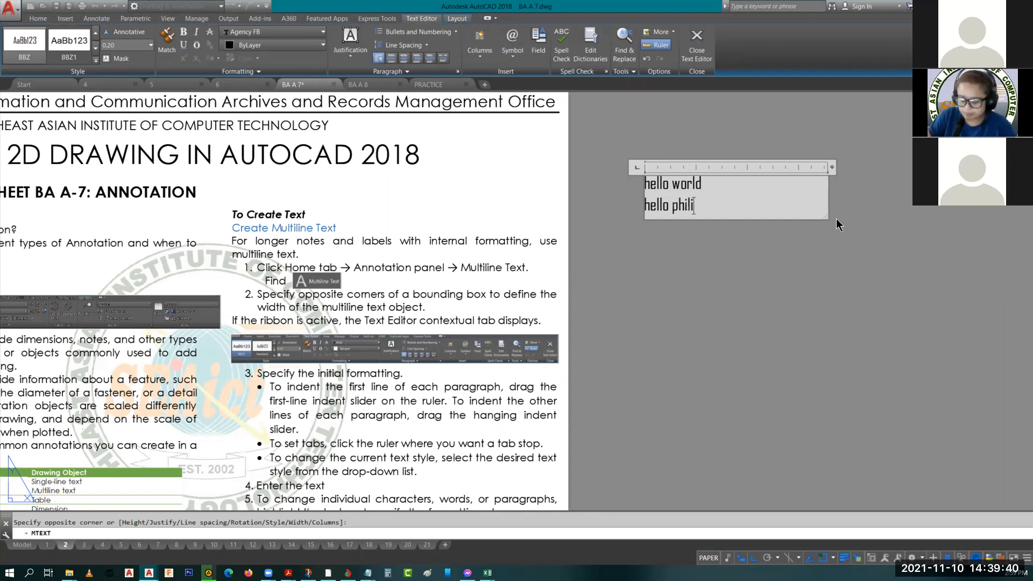
{"action": "type", "text": "ppines"}
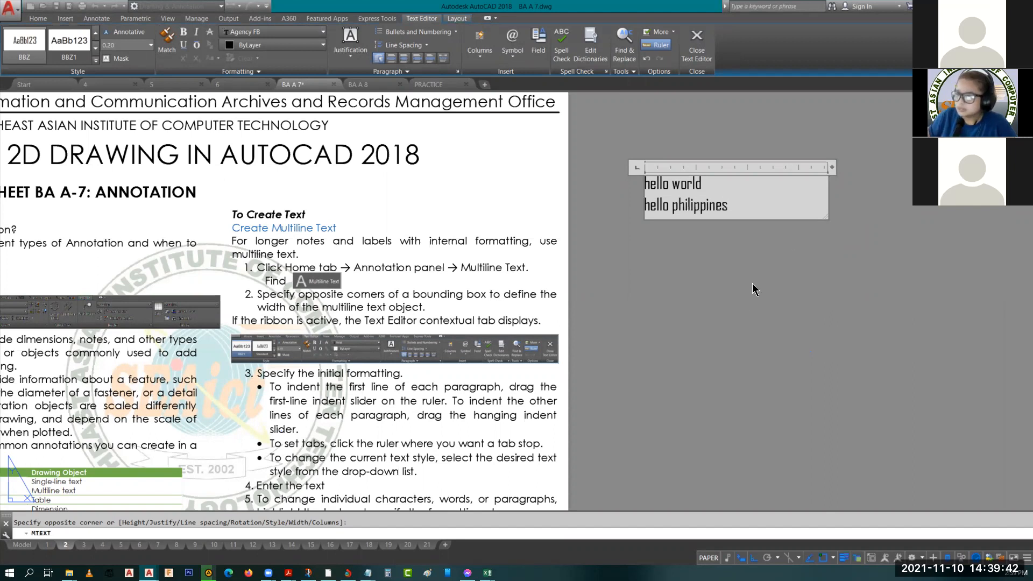
{"action": "left_click", "coordinate": [664, 184]}
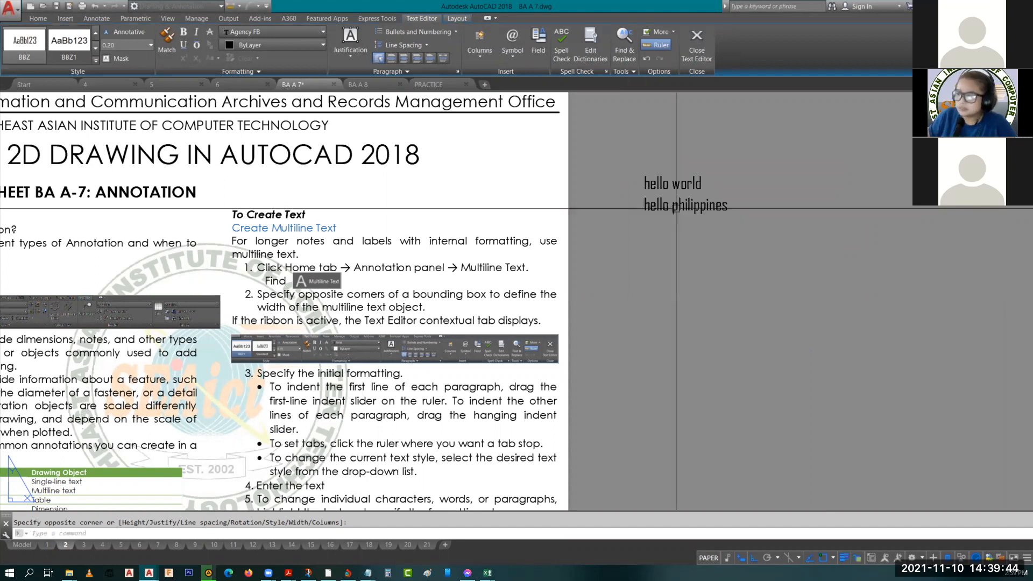
- Check how the two-line multiline text and the sheet's "To Create Text" paragraphs select as objects, clearing the selection each time
{"action": "left_click", "coordinate": [658, 193]}
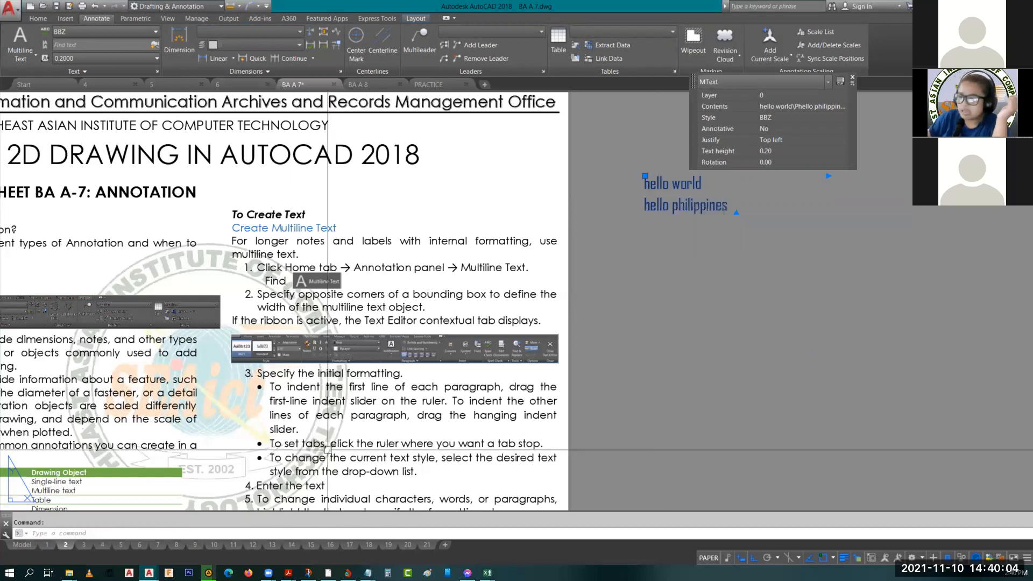
{"action": "left_click", "coordinate": [379, 294]}
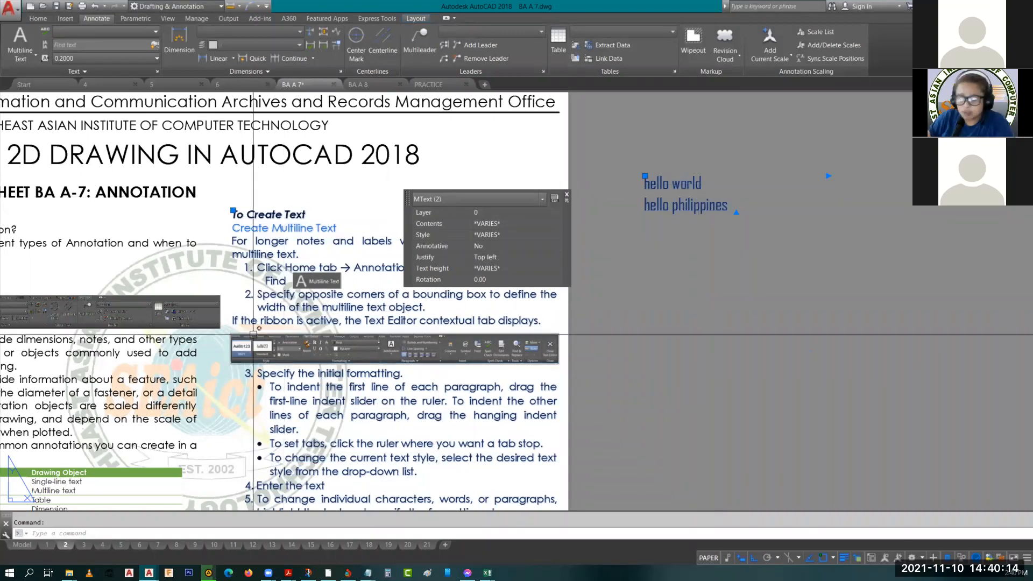
{"action": "key", "text": "Escape"}
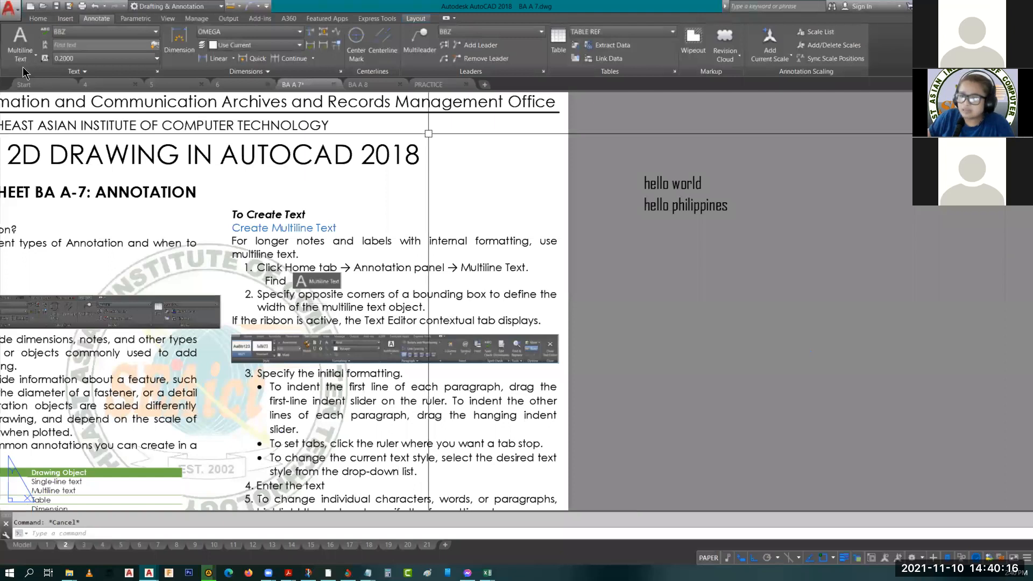
{"action": "left_click", "coordinate": [21, 54]}
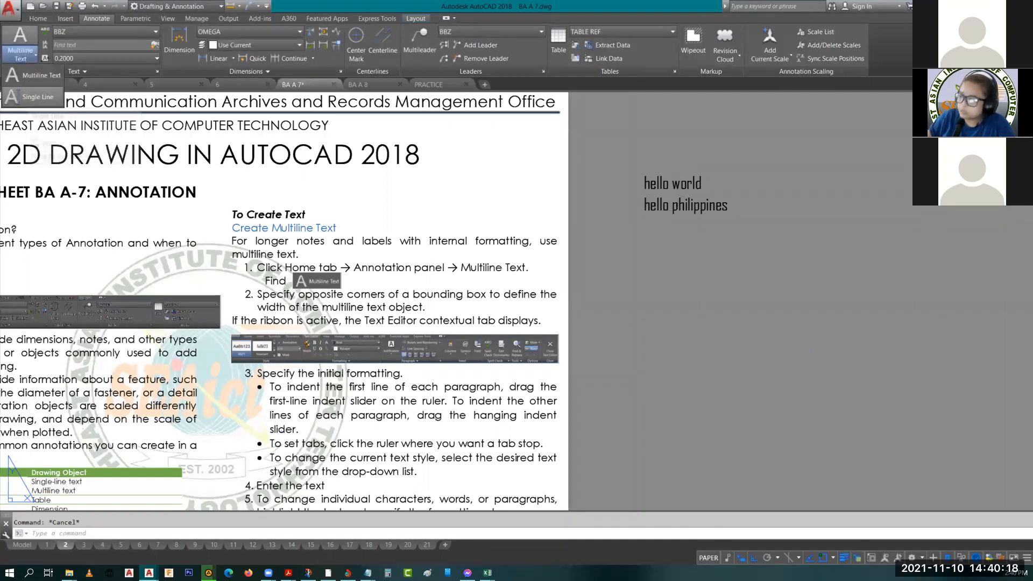
{"action": "left_click", "coordinate": [656, 189]}
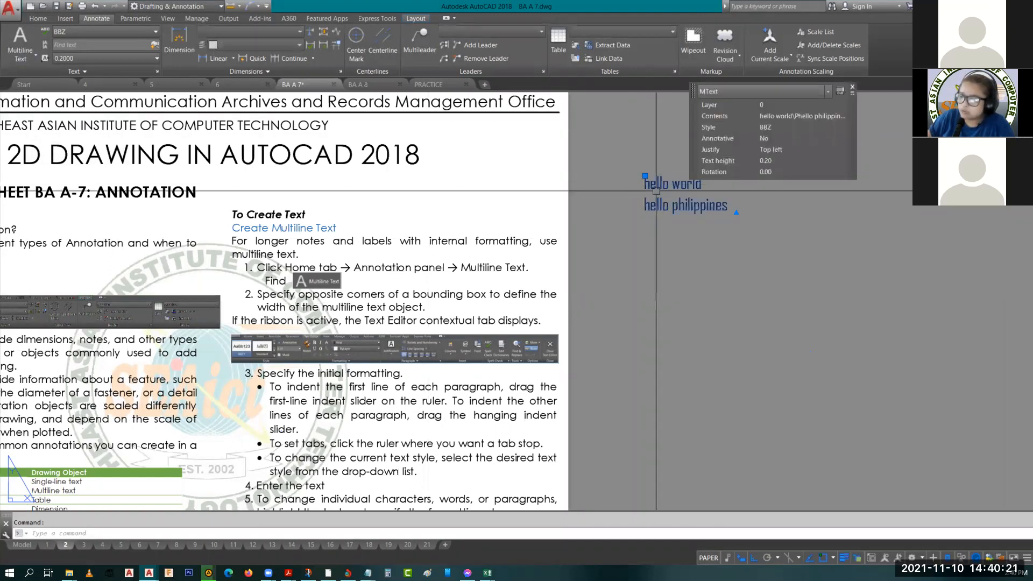
{"action": "key", "text": "Escape"}
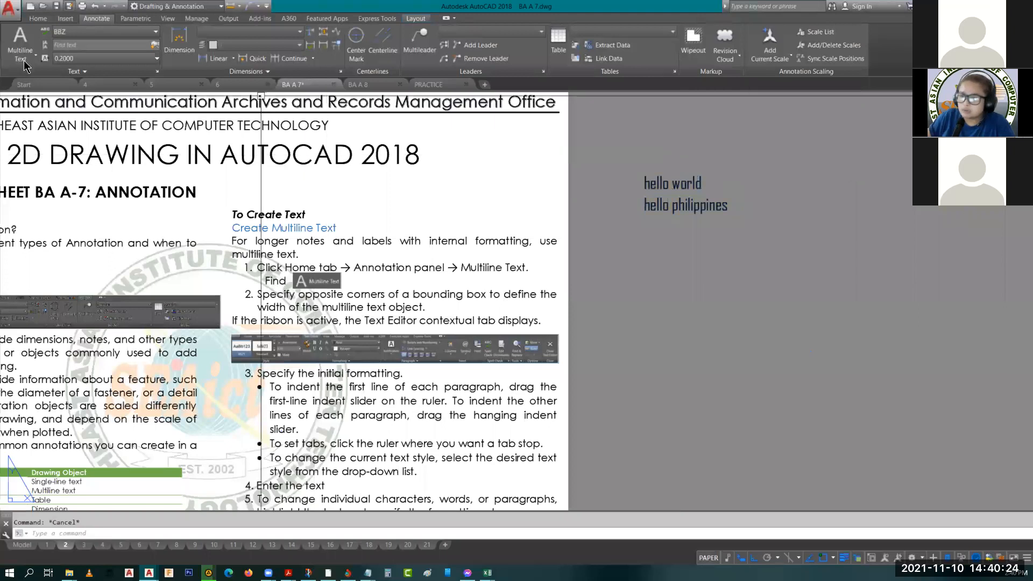
- Place a single-line text reading "hello world" below the multiline text, about 0.52 high with 0 rotation
{"action": "left_click", "coordinate": [25, 63]}
{"action": "left_click", "coordinate": [33, 101]}
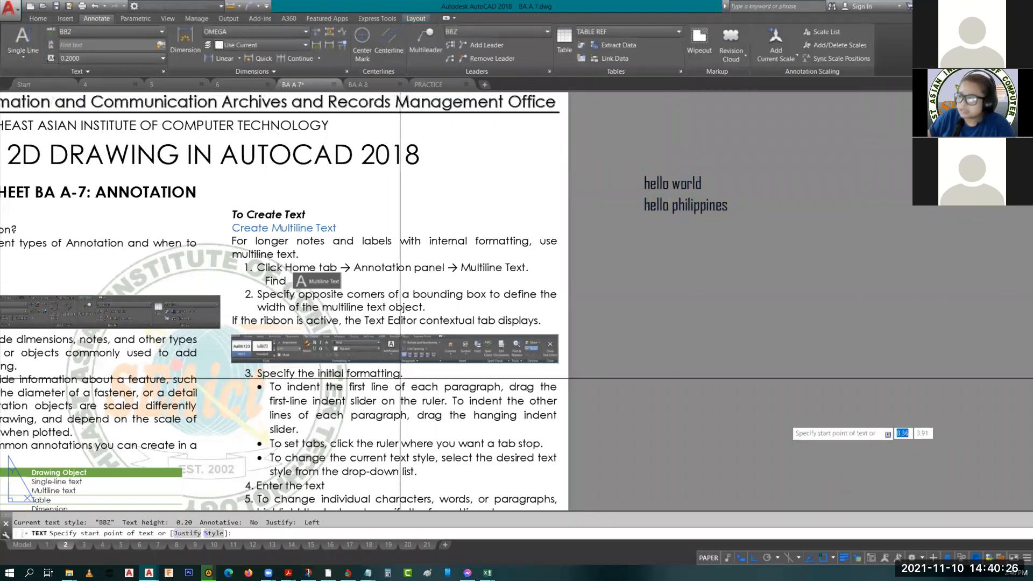
{"action": "left_click", "coordinate": [631, 273]}
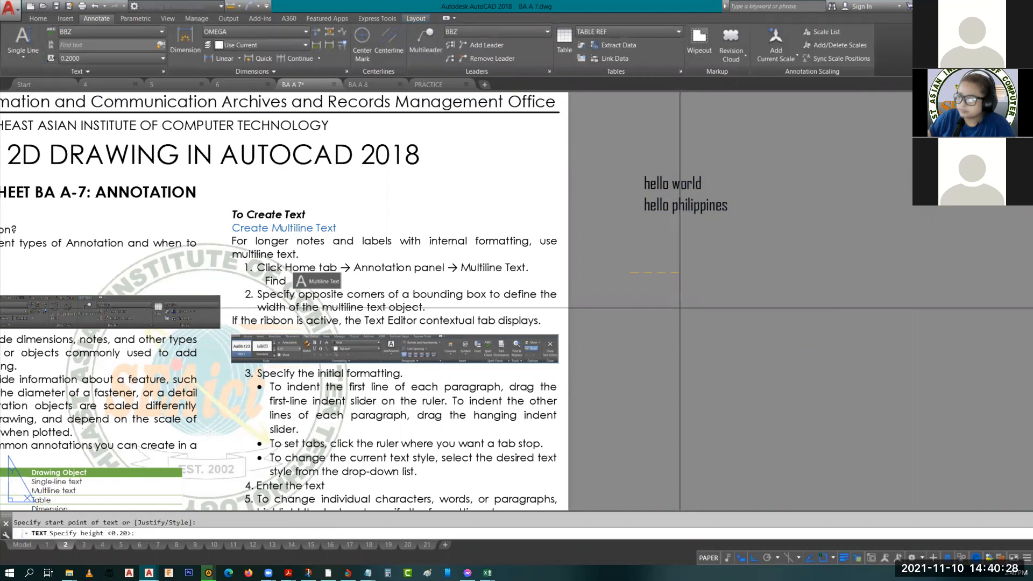
{"action": "key", "text": "Return"}
{"action": "key", "text": "Return"}
{"action": "type", "text": "h"}
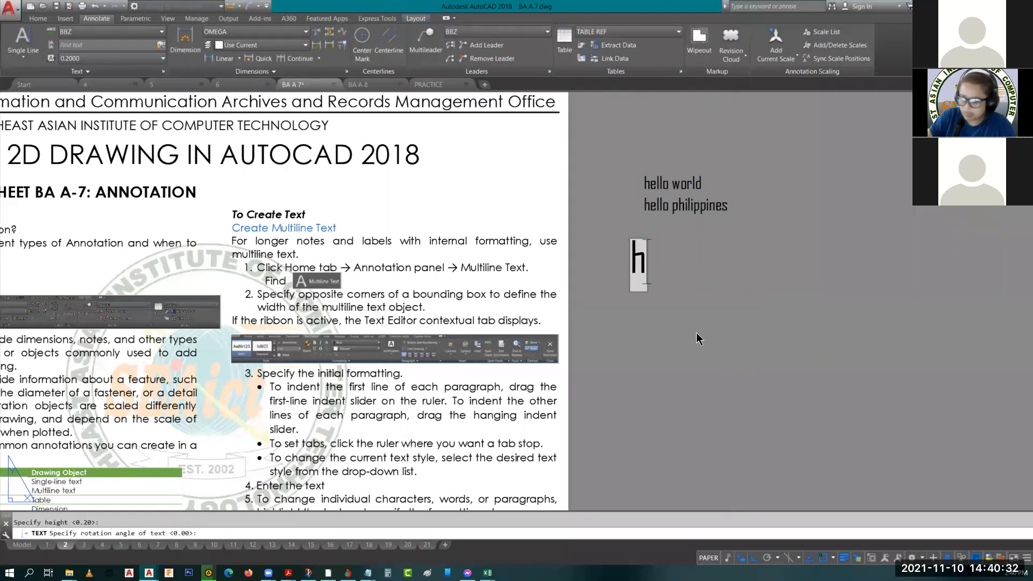
{"action": "type", "text": "ello wo"}
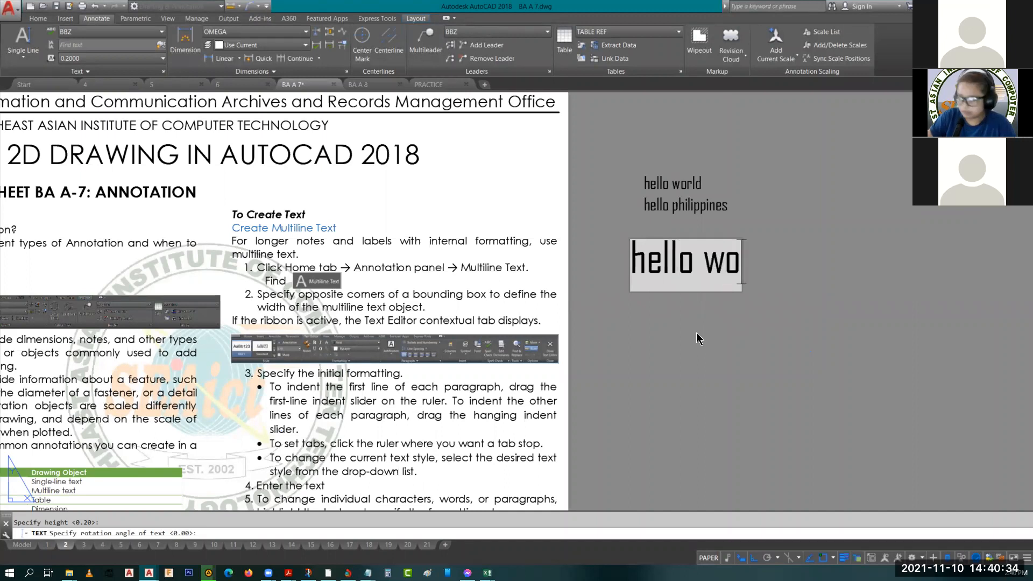
{"action": "type", "text": "rld"}
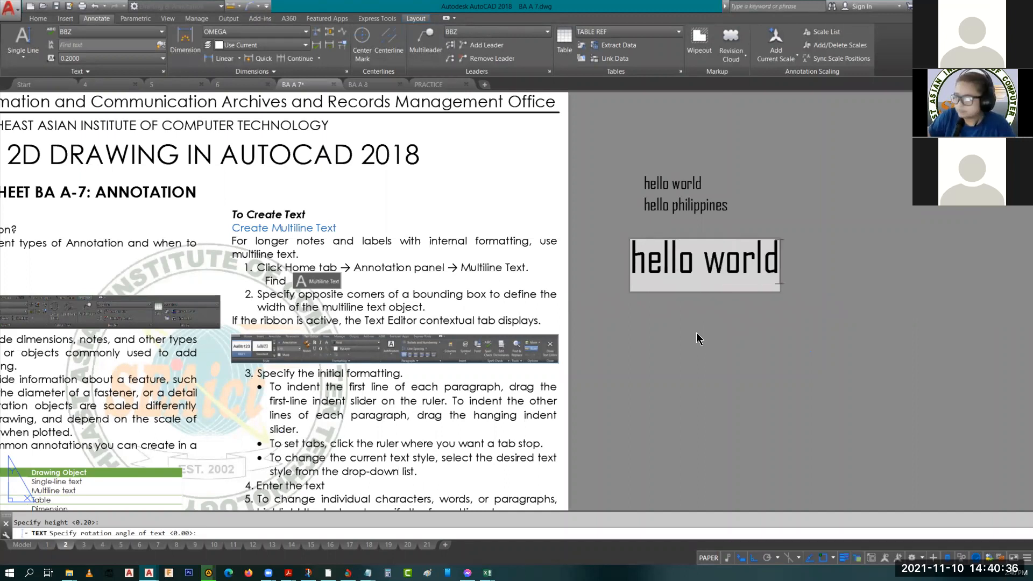
- Add "hello philippines" as the second line of the single-line text and finish the text entry
{"action": "key", "text": "Return"}
{"action": "type", "text": "hell"}
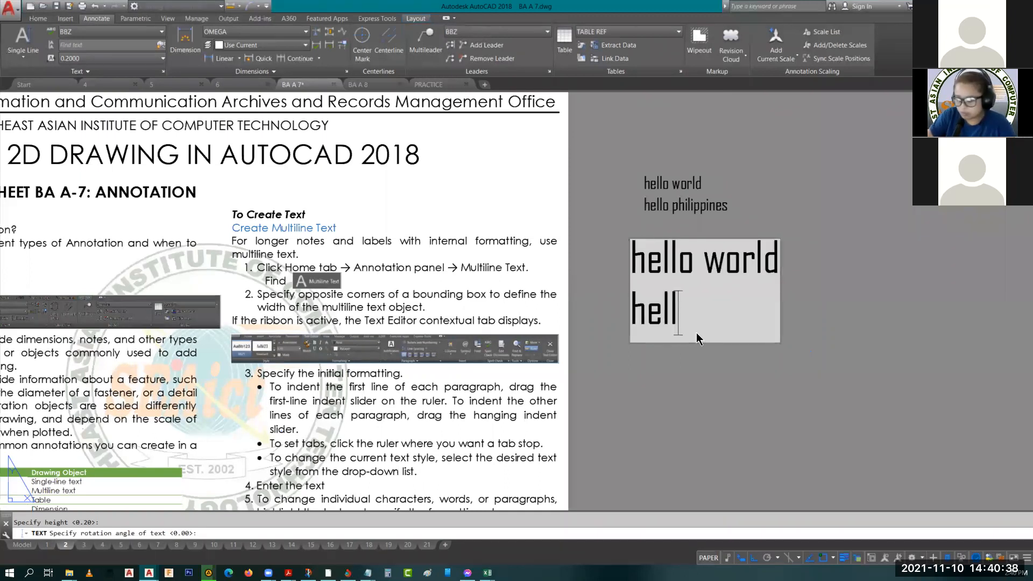
{"action": "type", "text": "o philip"}
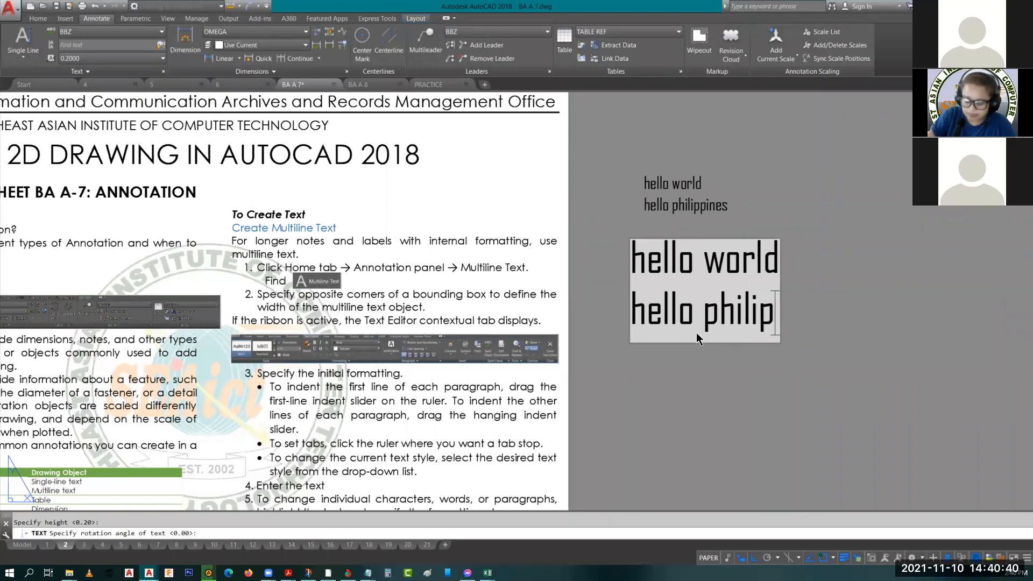
{"action": "type", "text": "pines"}
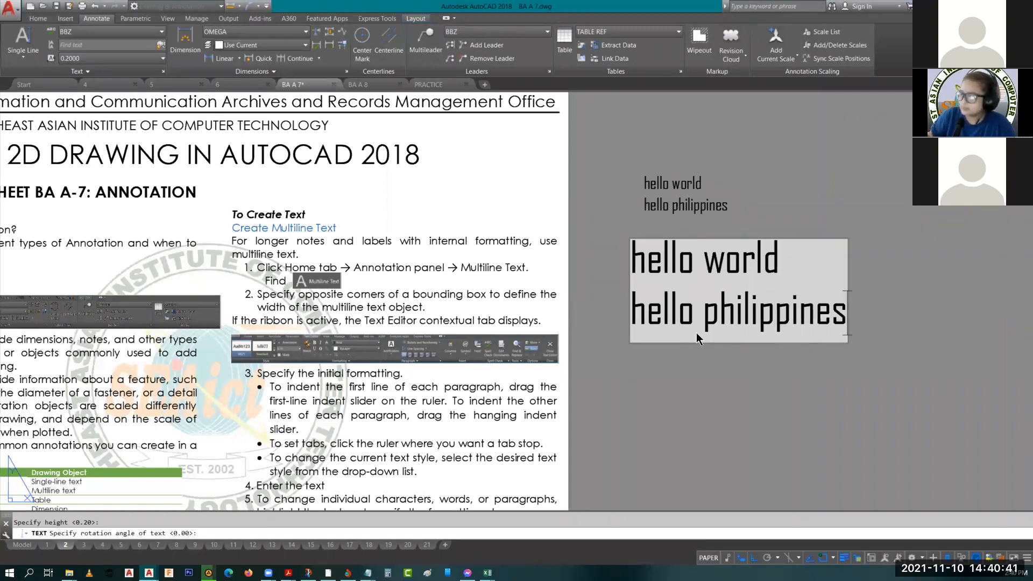
{"action": "left_click", "coordinate": [736, 390]}
{"action": "key", "text": "Escape"}
- Check whether the large "hello world" and "hello philippines" single-line texts select separately, clearing the selection each time
{"action": "left_click", "coordinate": [677, 257]}
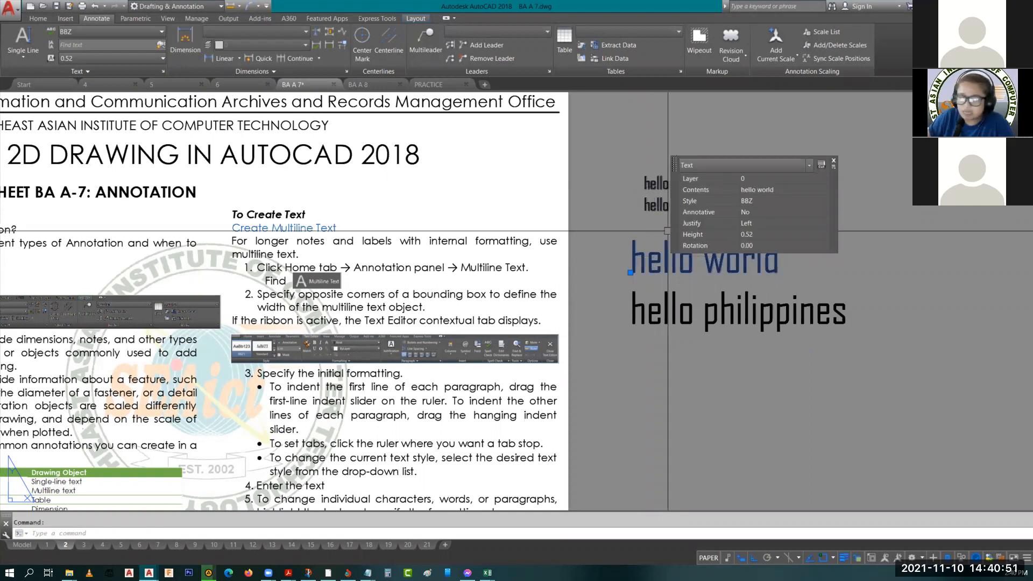
{"action": "key", "text": "Escape"}
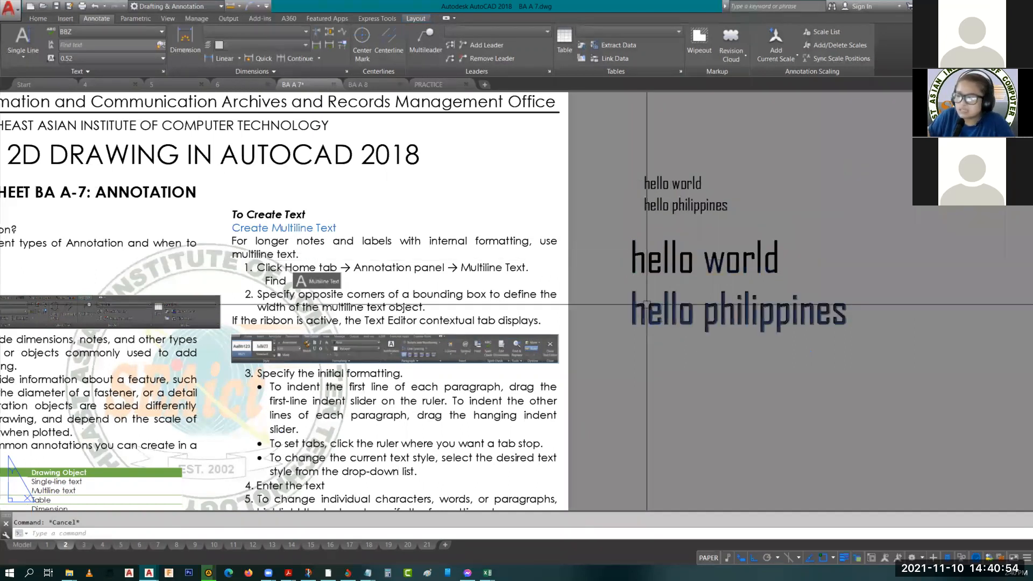
{"action": "left_click", "coordinate": [647, 305]}
{"action": "key", "text": "Escape"}
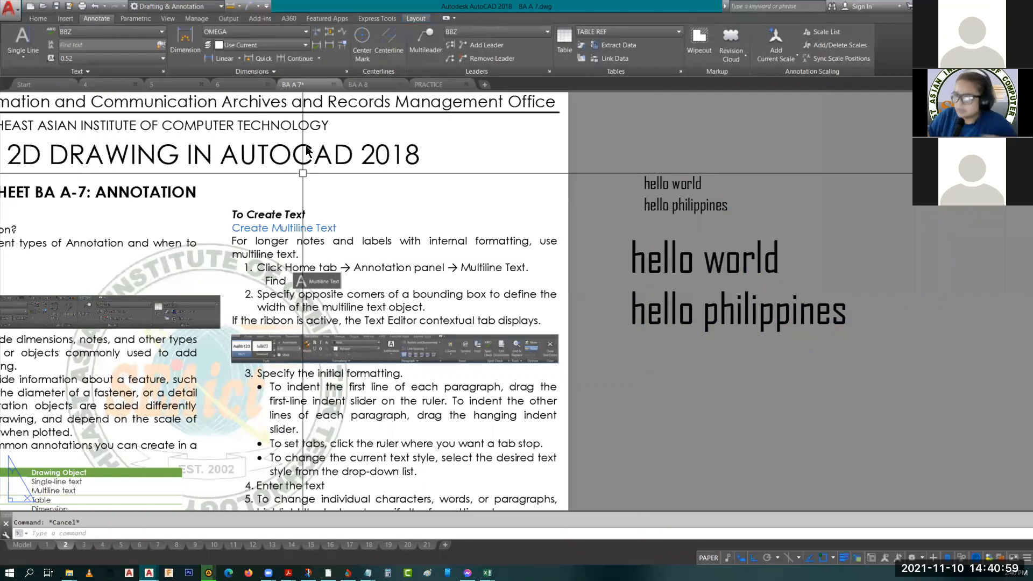
{"action": "left_click", "coordinate": [306, 172]}
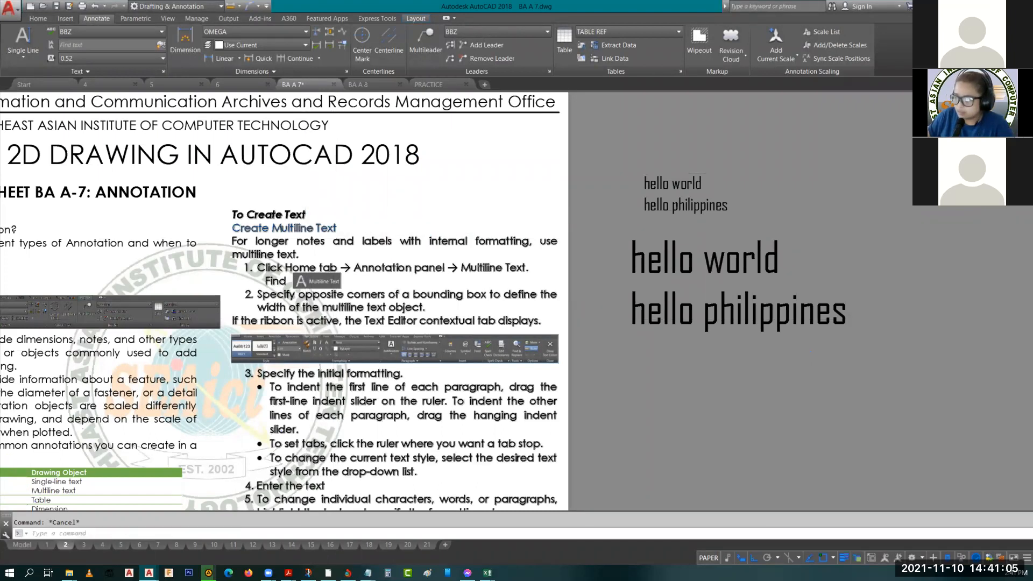
- Create a multiline text reading "hello" below the large single-line texts beside the sheet and finish the text entry
{"action": "scroll", "coordinate": [307, 320], "scroll_direction": "down", "scroll_amount": 3}
{"action": "scroll", "coordinate": [309, 440], "scroll_direction": "up", "scroll_amount": 2}
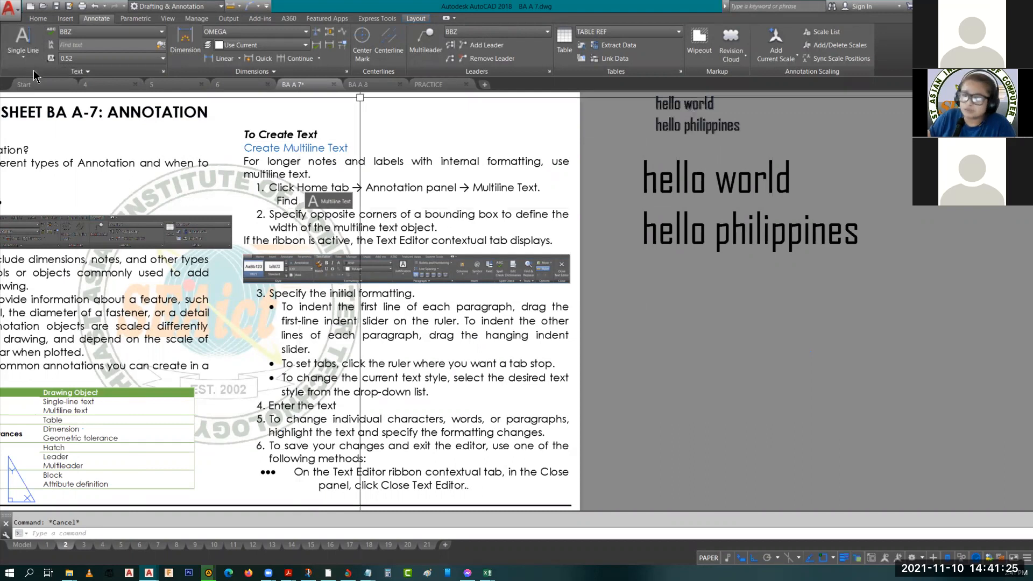
{"action": "left_click", "coordinate": [24, 55]}
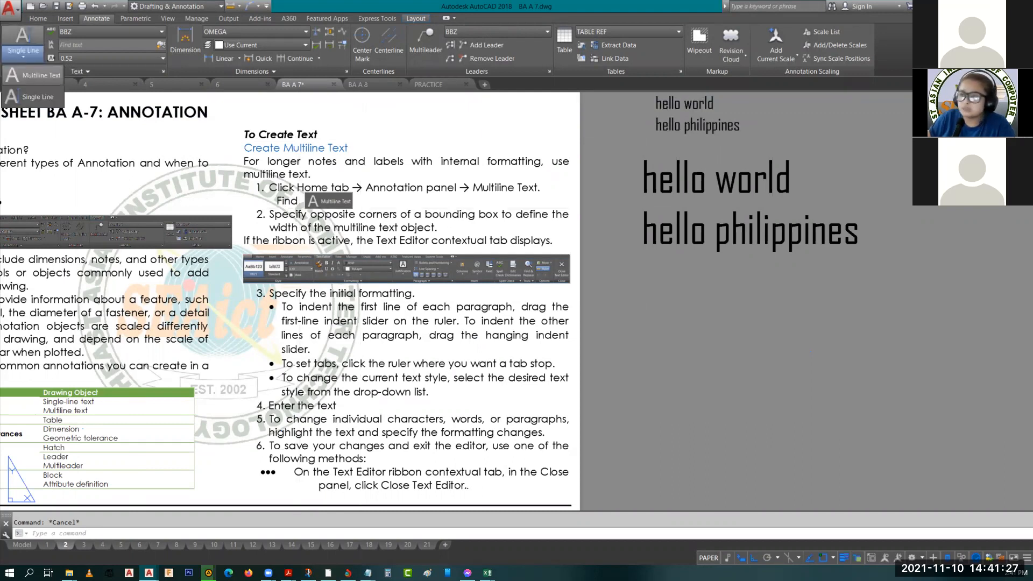
{"action": "left_click", "coordinate": [40, 76]}
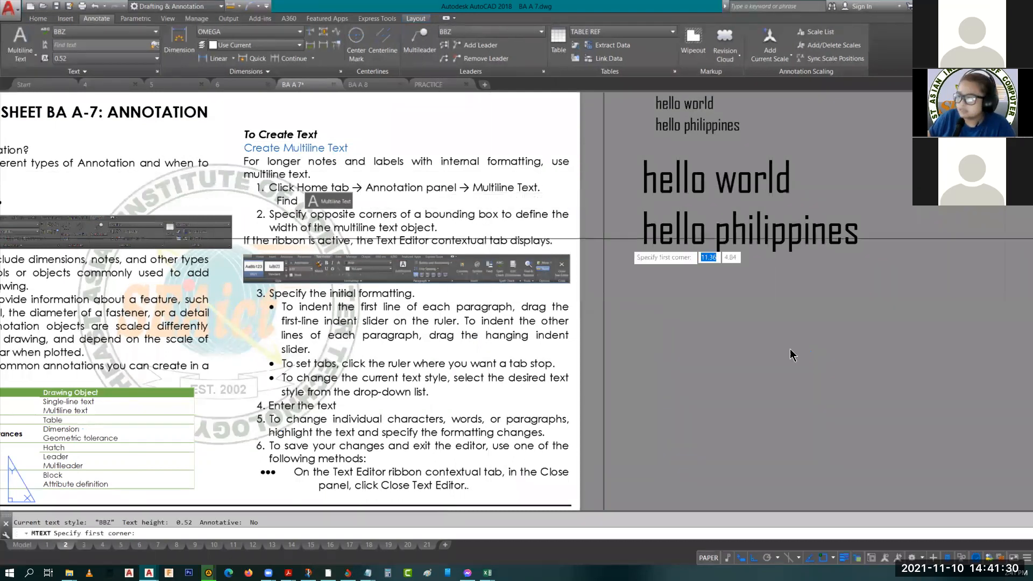
{"action": "left_click", "coordinate": [652, 311]}
{"action": "left_click", "coordinate": [791, 349]}
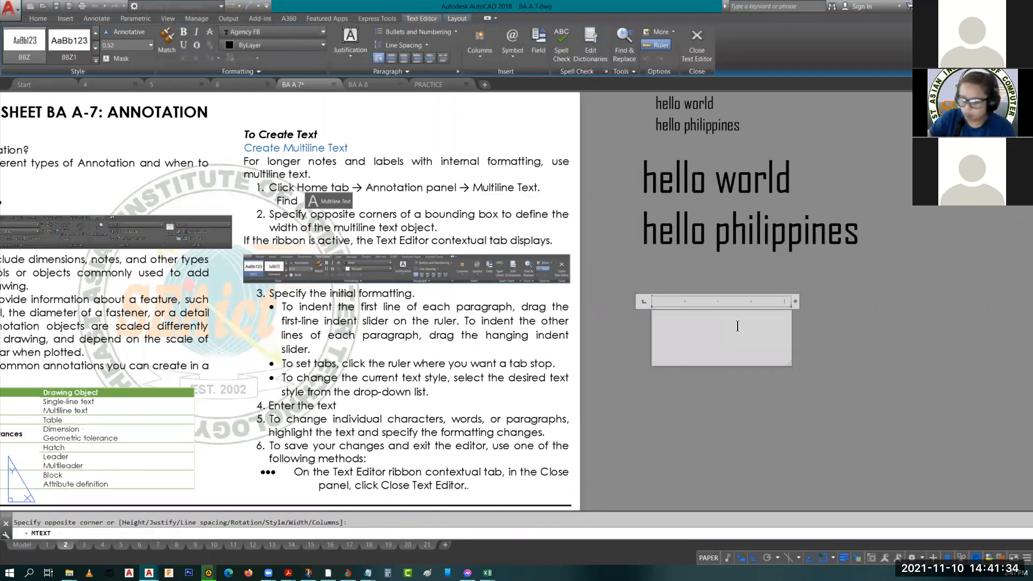
{"action": "type", "text": "hello"}
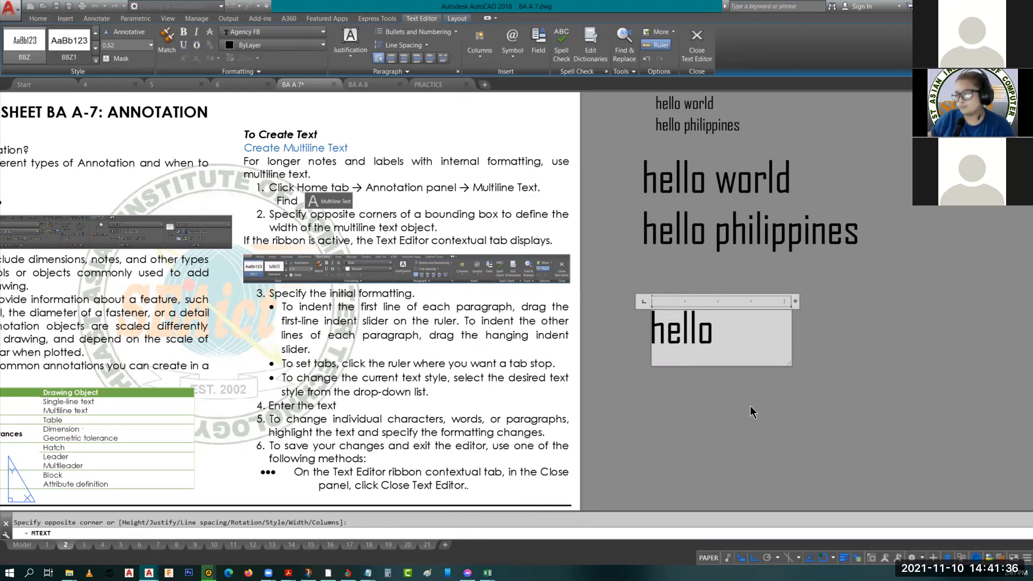
{"action": "left_click", "coordinate": [750, 406]}
{"action": "key", "text": "Escape"}
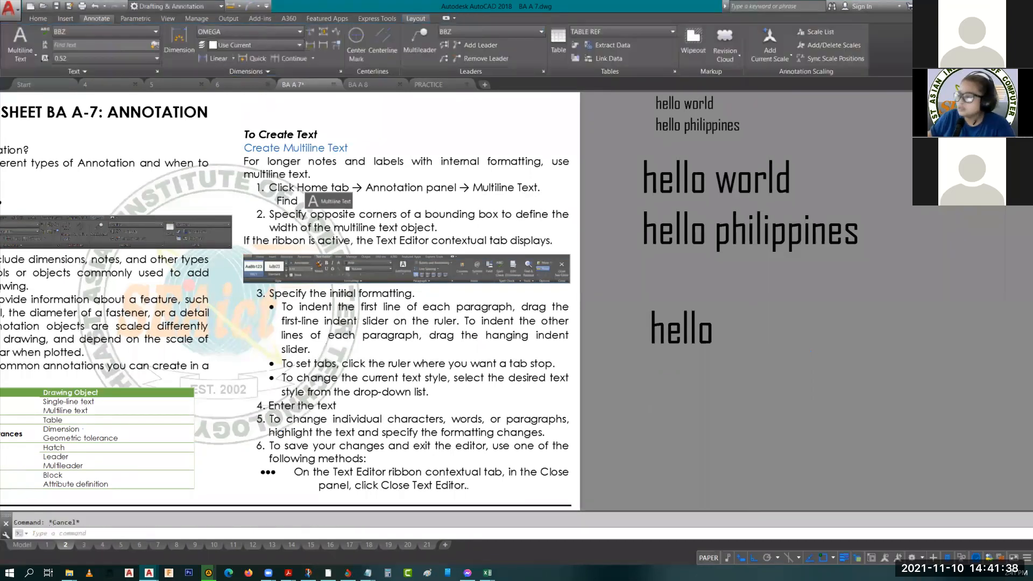
- Select all the sample multiline and single-line texts beside the information sheet together
{"action": "scroll", "coordinate": [748, 281], "scroll_direction": "down", "scroll_amount": 2}
{"action": "left_click", "coordinate": [799, 343]}
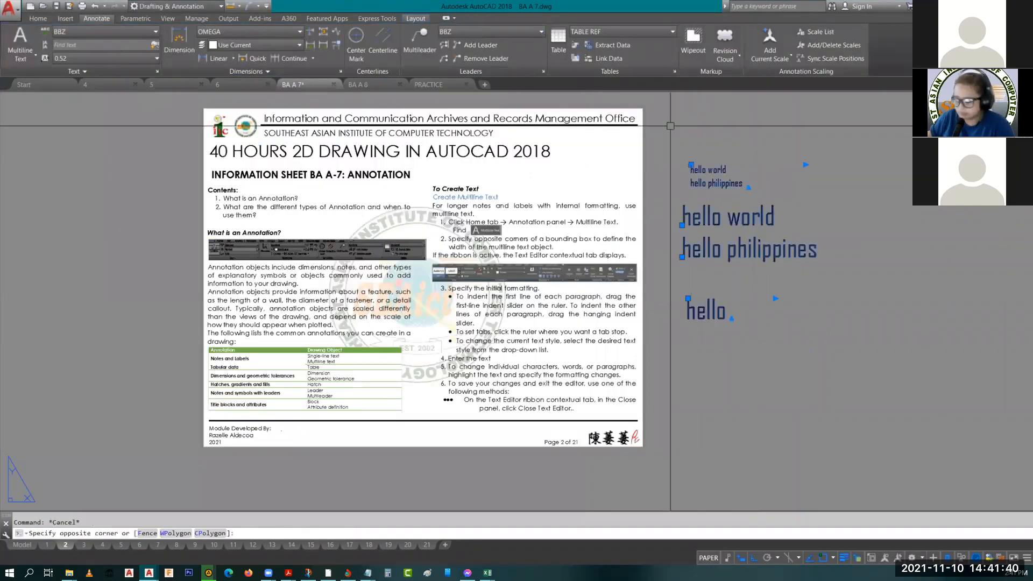
{"action": "left_click", "coordinate": [671, 126]}
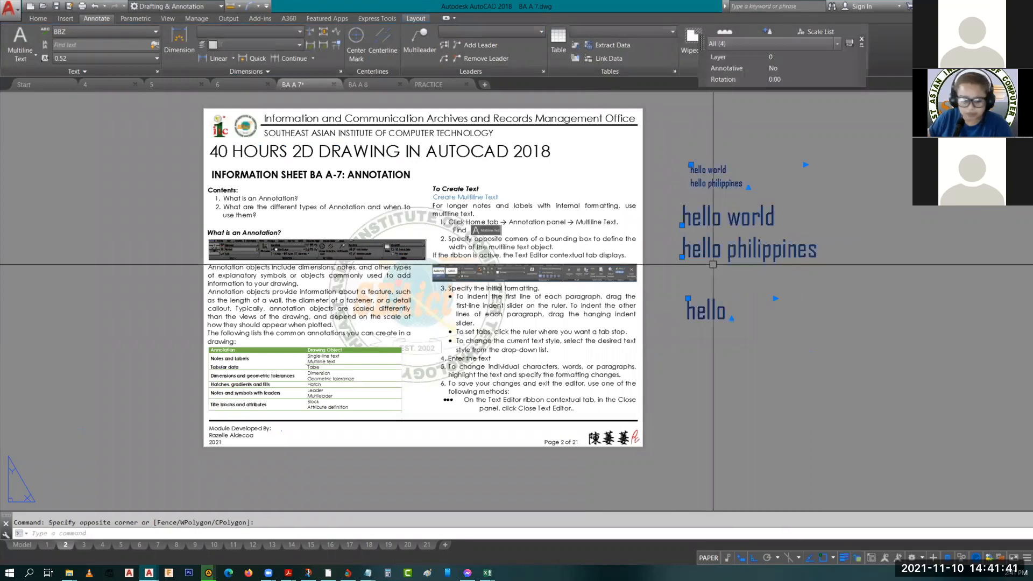
- Open layout 3 and examine the "Types of Dimensions" section, the available dimension types and the LINEAR dimension illustrations
{"action": "left_click", "coordinate": [84, 545]}
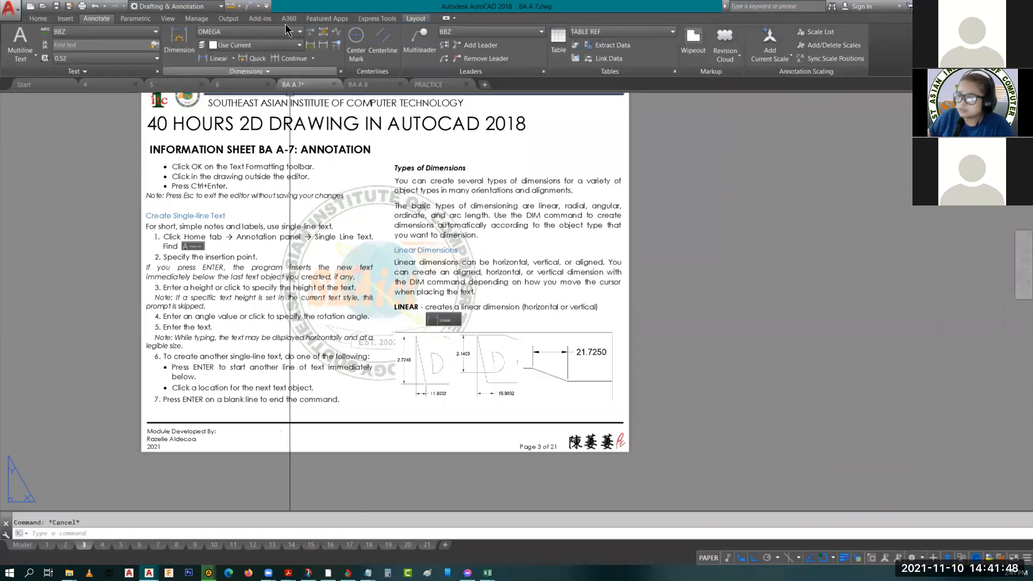
{"action": "key", "text": "Escape"}
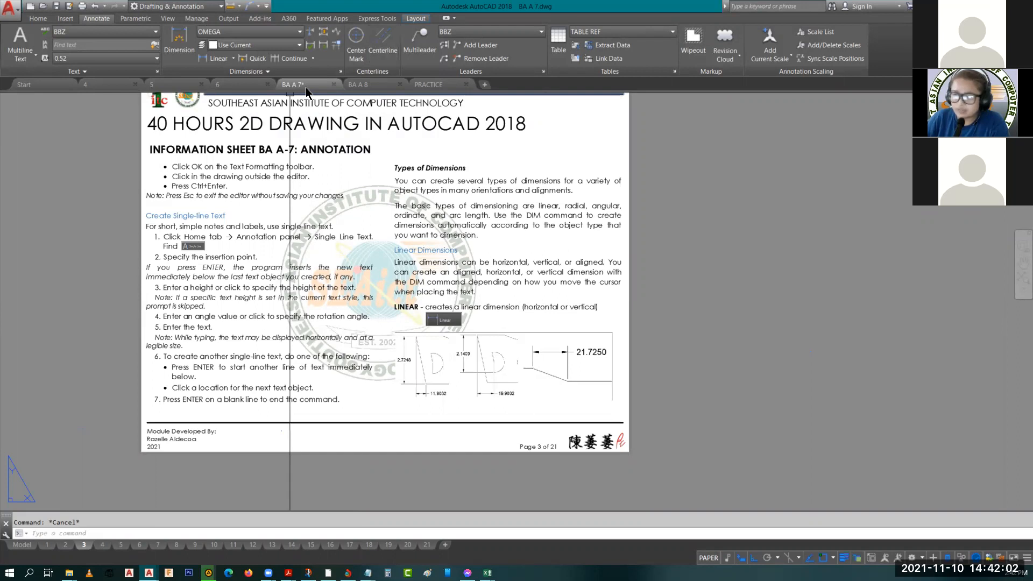
{"action": "mouse_move", "coordinate": [310, 91]}
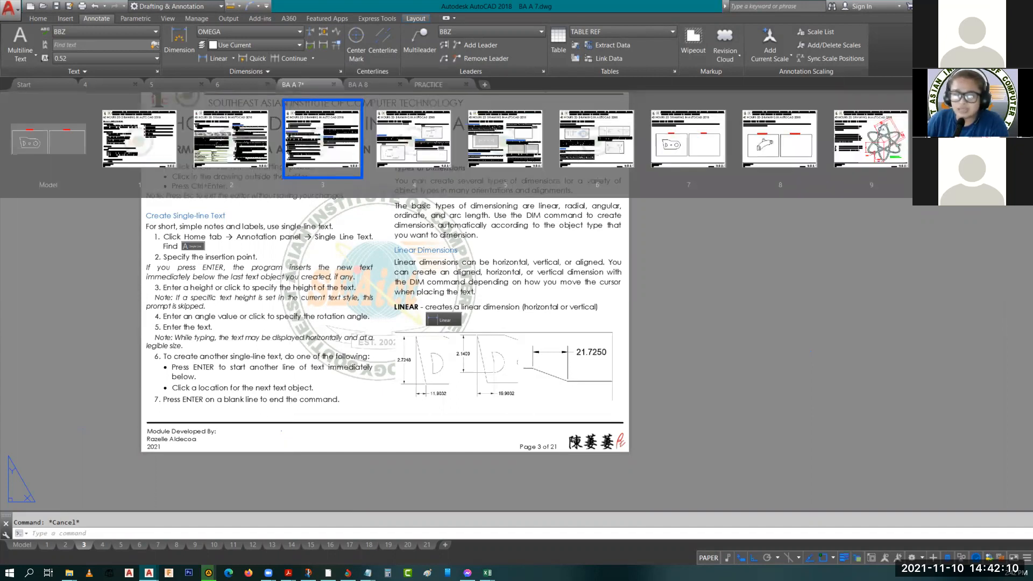
{"action": "key", "text": "Escape"}
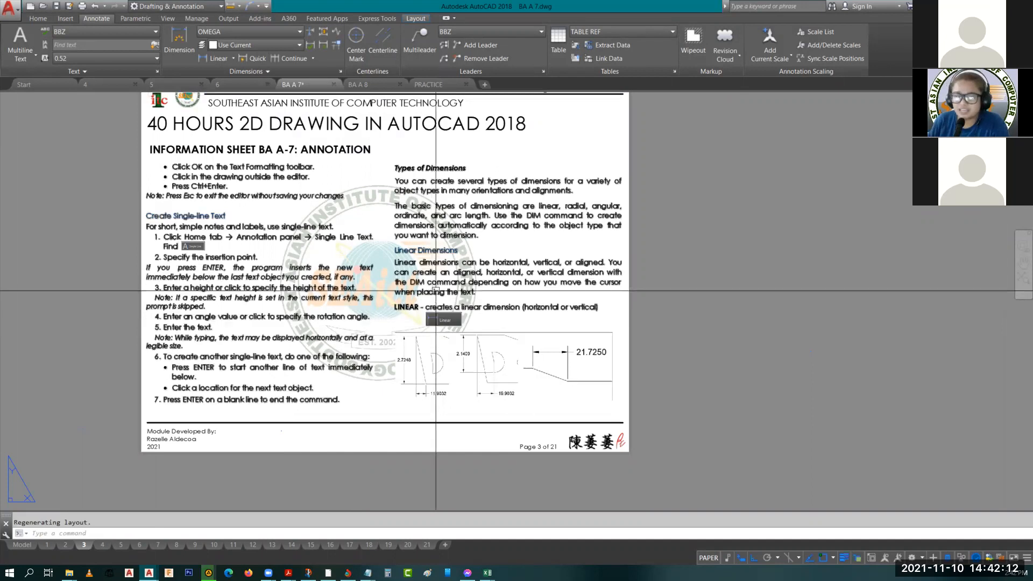
{"action": "left_click", "coordinate": [233, 59]}
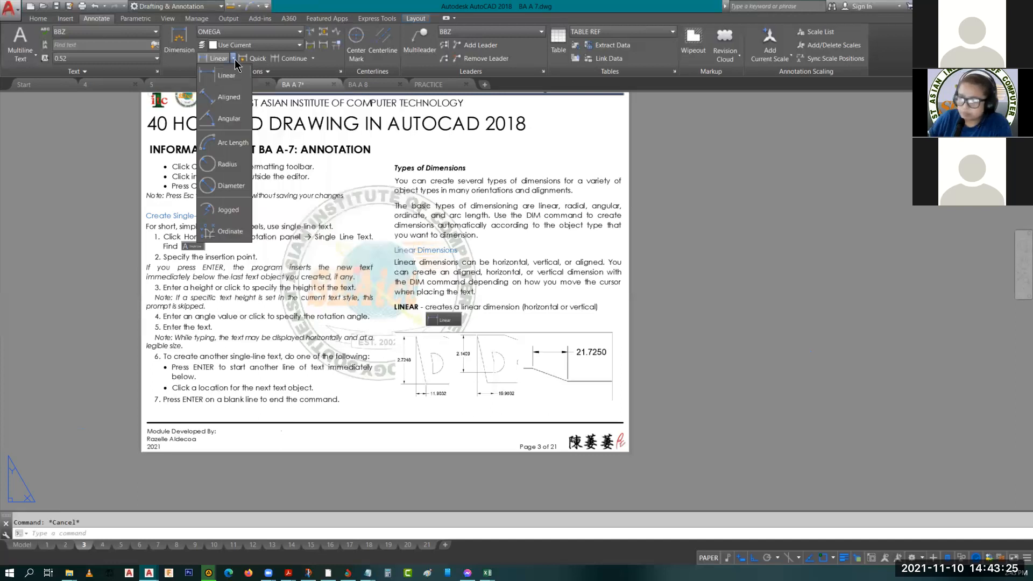
{"action": "left_click", "coordinate": [235, 59]}
{"action": "left_click", "coordinate": [233, 58]}
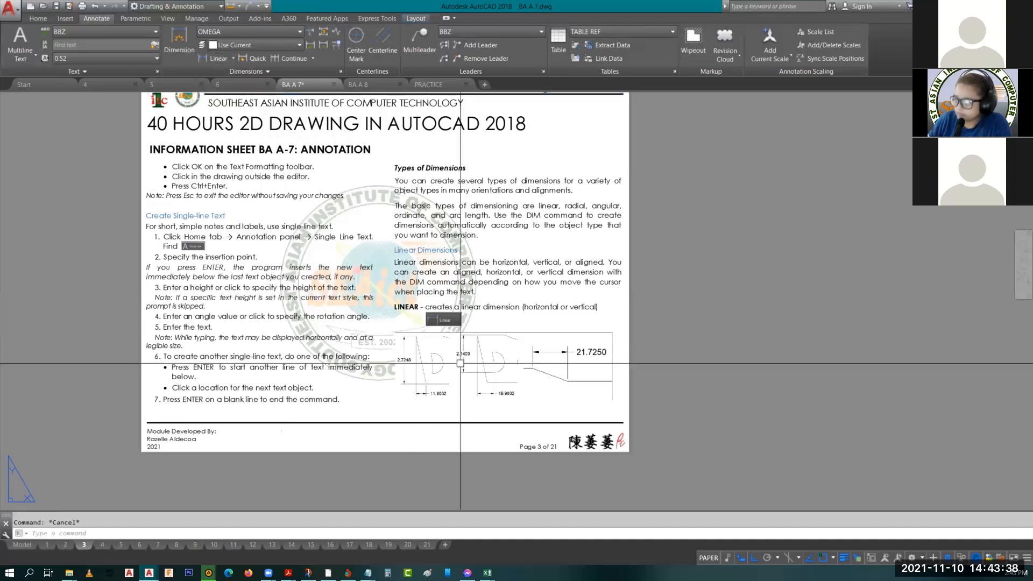
{"action": "scroll", "coordinate": [502, 368], "scroll_direction": "up", "scroll_amount": 4}
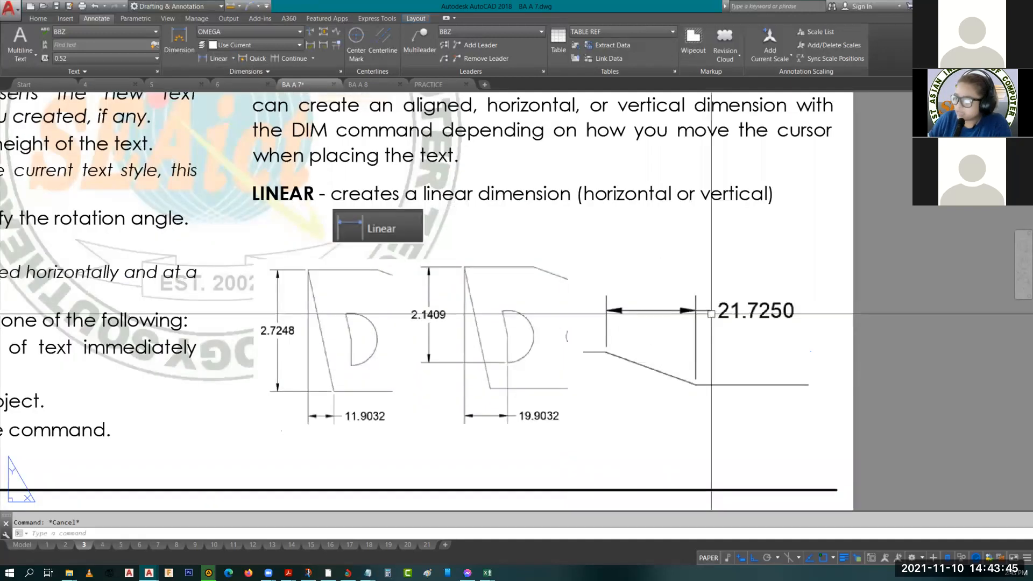
- Open layout 4 and examine the ALIGNED dimension illustrations and the radial, diameter and angular dimension sections
{"action": "left_click", "coordinate": [103, 545]}
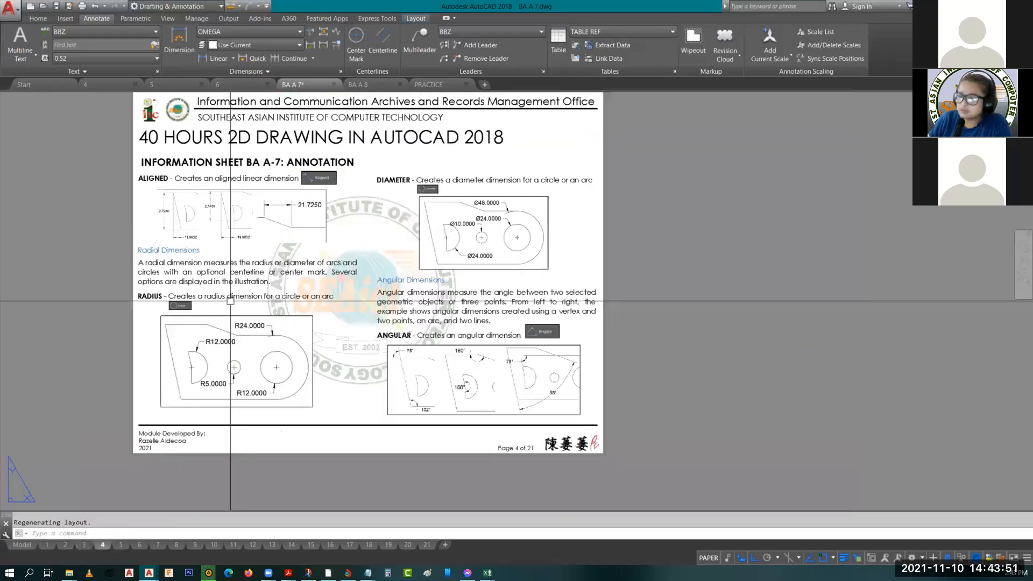
{"action": "scroll", "coordinate": [169, 174], "scroll_direction": "up", "scroll_amount": 5}
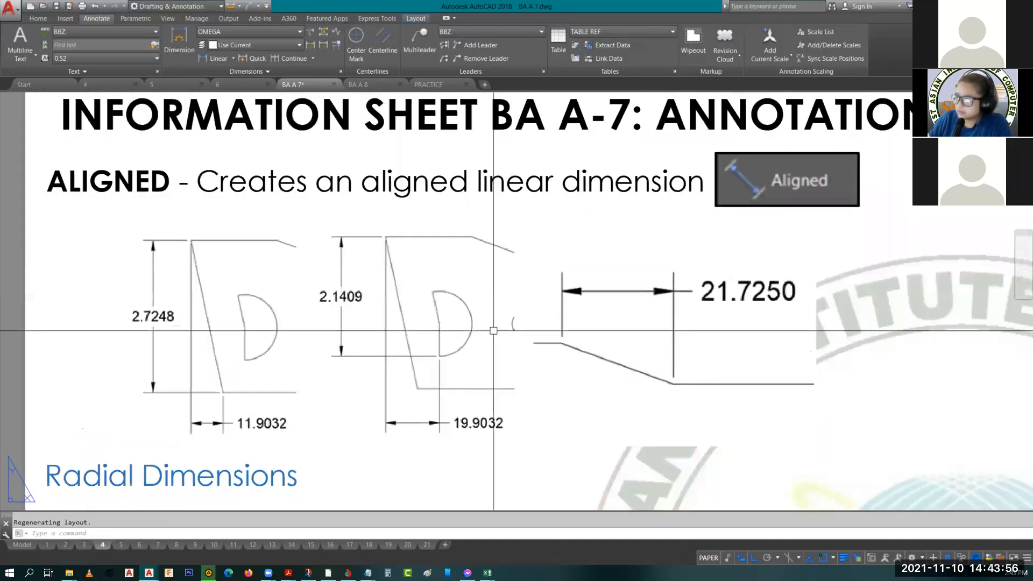
{"action": "scroll", "coordinate": [494, 331], "scroll_direction": "down", "scroll_amount": 3}
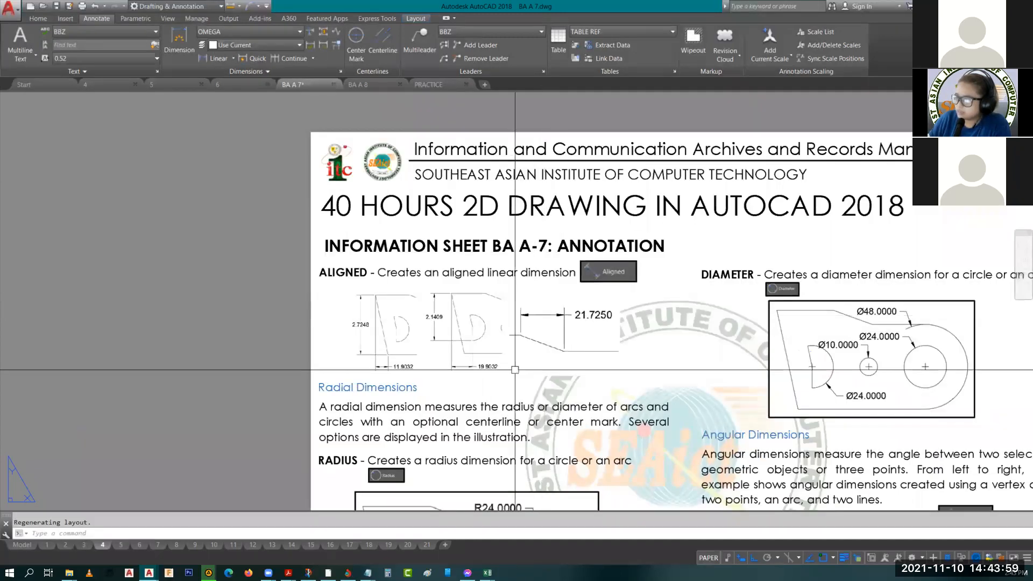
{"action": "middle_click_drag", "start_coordinate": [515, 370], "coordinate": [471, 339]}
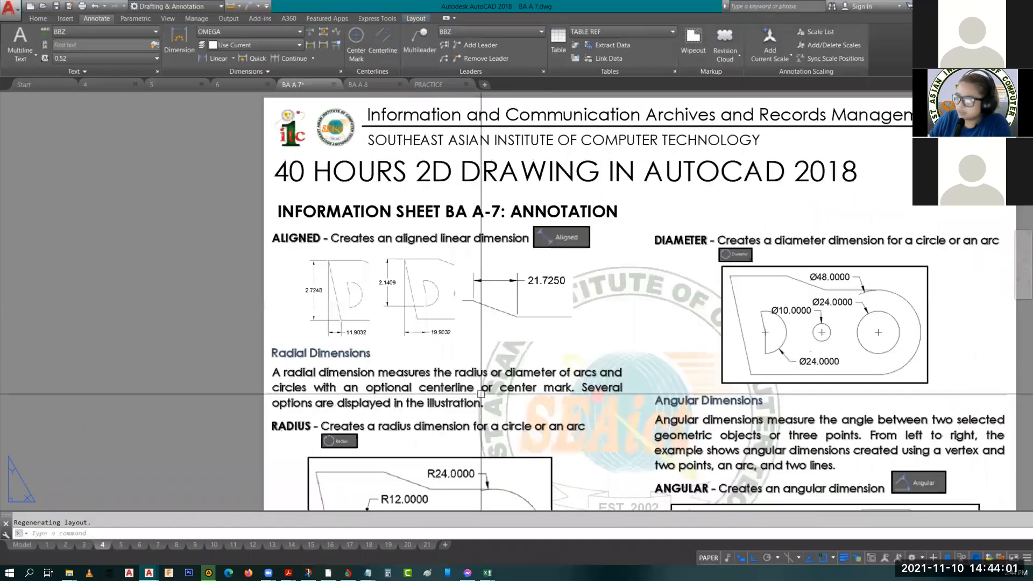
{"action": "middle_click_drag", "start_coordinate": [481, 394], "coordinate": [465, 353]}
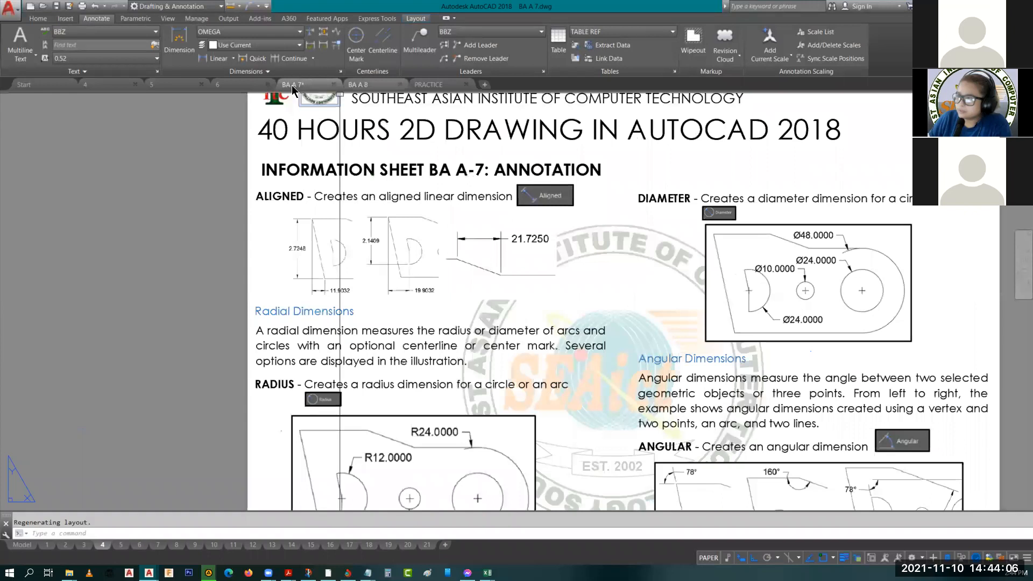
- Switch to model space and bring up the Activity Sheet 7.1 profile for dimensioning
{"action": "mouse_move", "coordinate": [292, 85]}
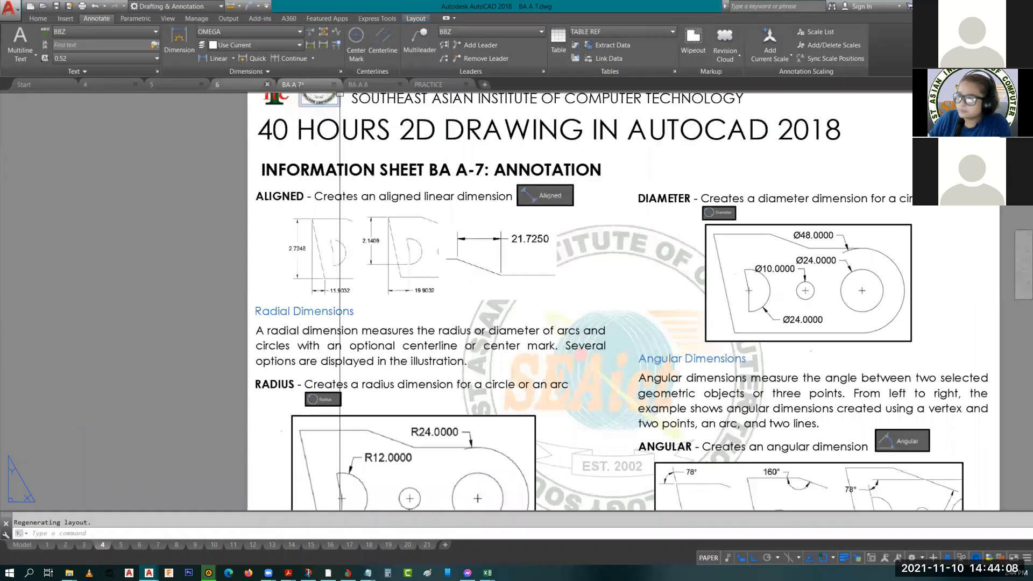
{"action": "left_click", "coordinate": [24, 547]}
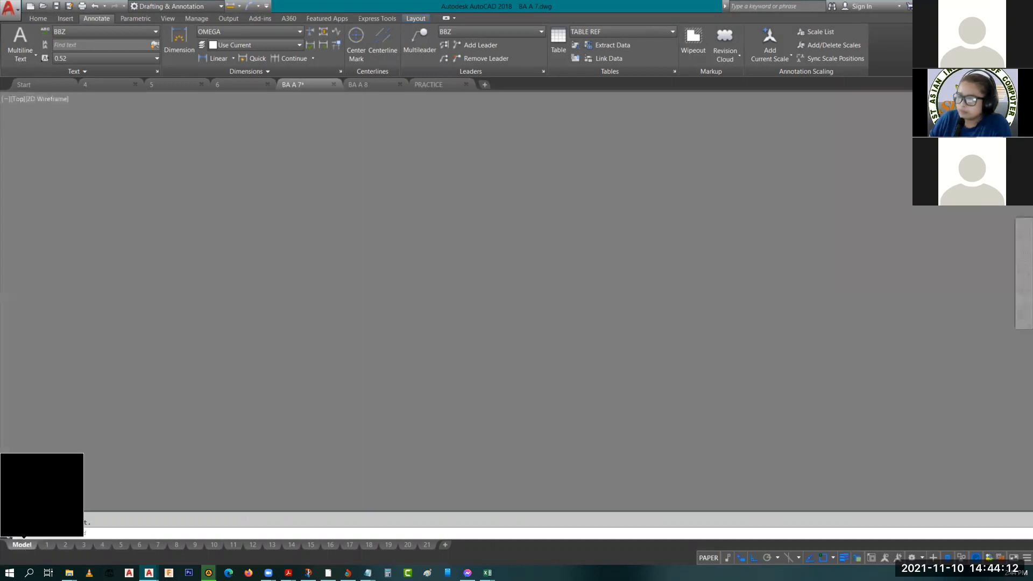
{"action": "middle_click_drag", "start_coordinate": [187, 360], "coordinate": [287, 365]}
{"action": "left_click", "coordinate": [216, 59]}
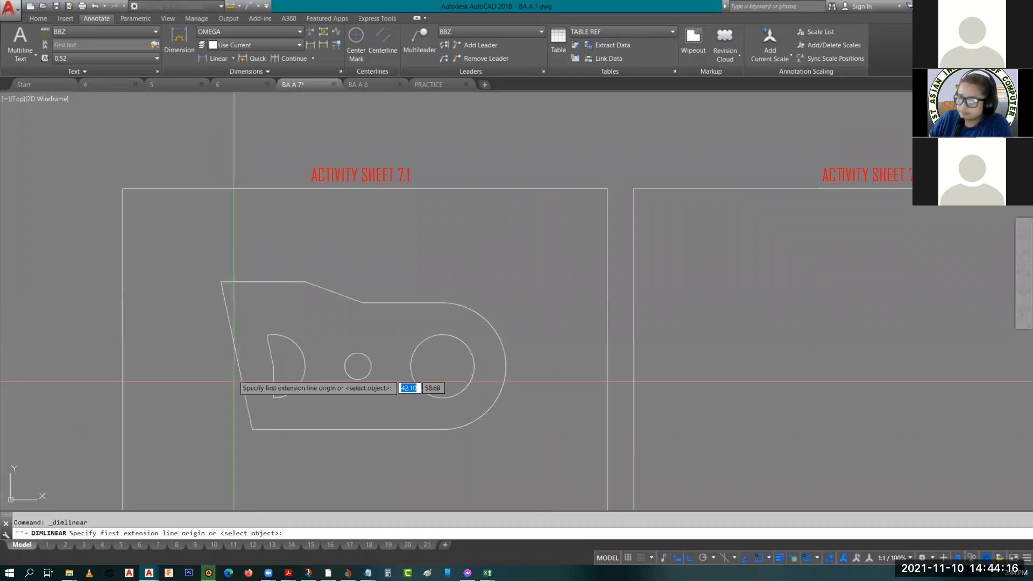
{"action": "key", "text": "Return"}
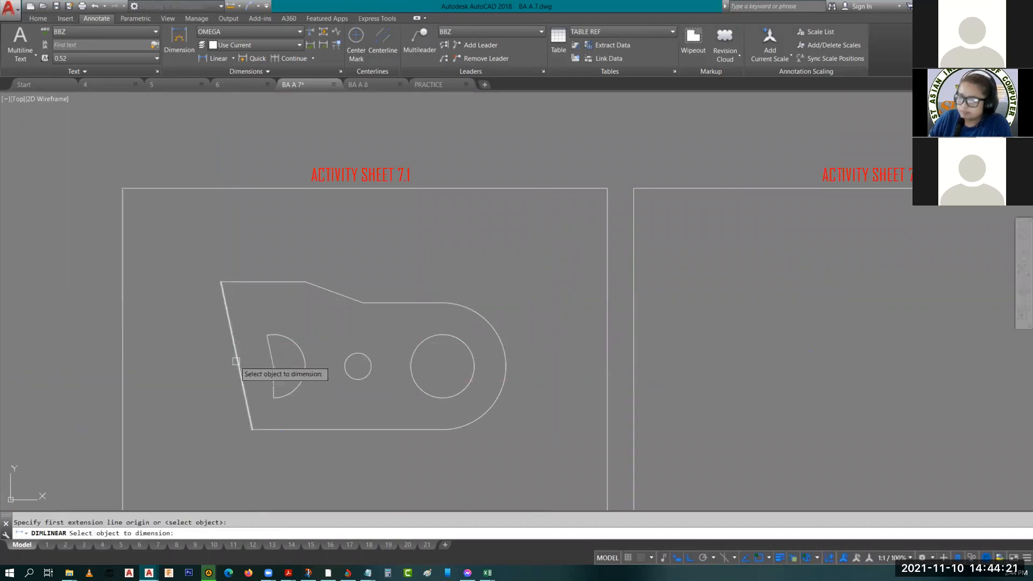
{"action": "key", "text": "Escape"}
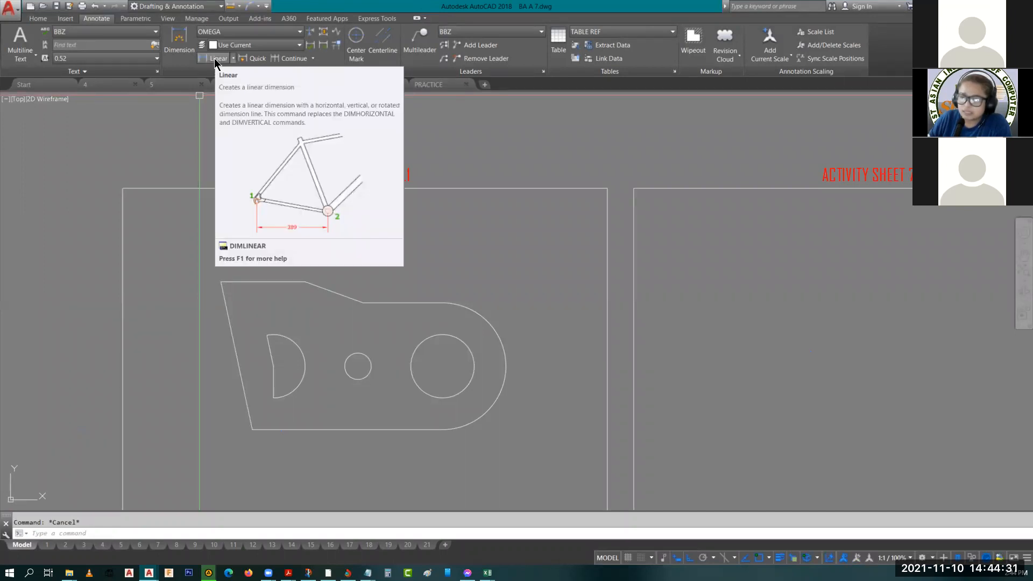
- Add a linear dimension for the horizontal distance between the slanted edge's two endpoints, placed below the profile with Ortho turned off
{"action": "left_click", "coordinate": [217, 63]}
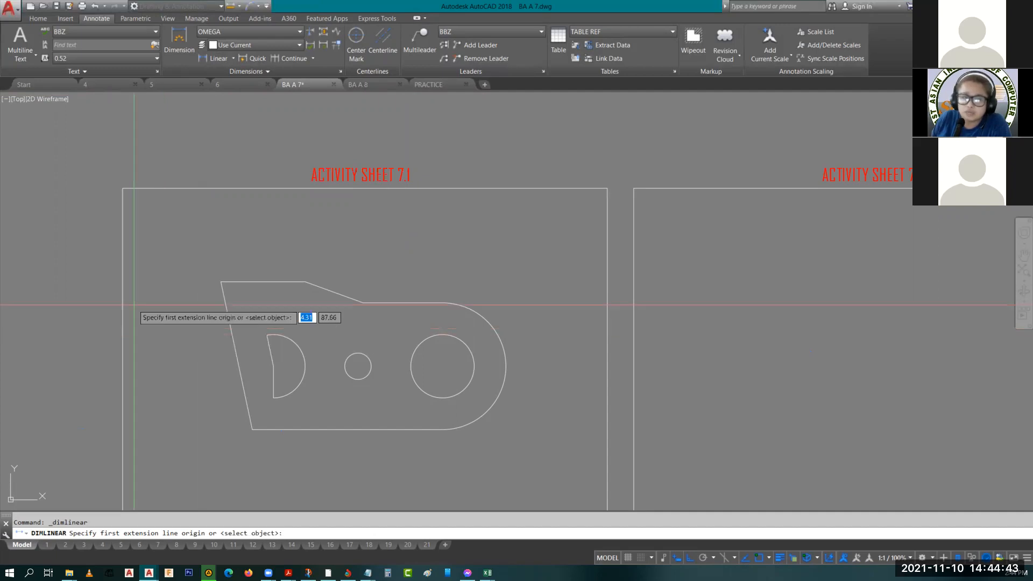
{"action": "left_click", "coordinate": [221, 282]}
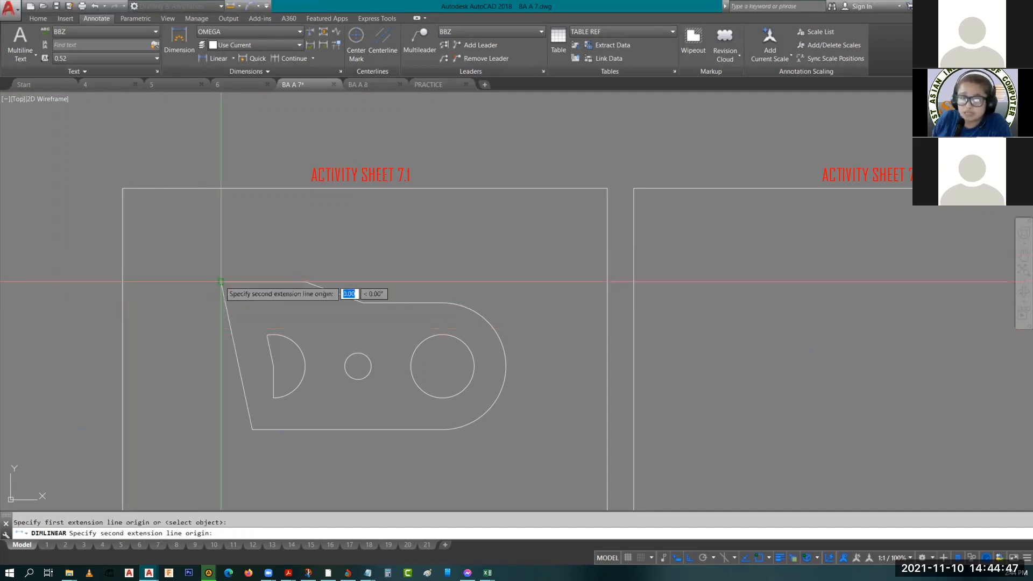
{"action": "left_click", "coordinate": [252, 429]}
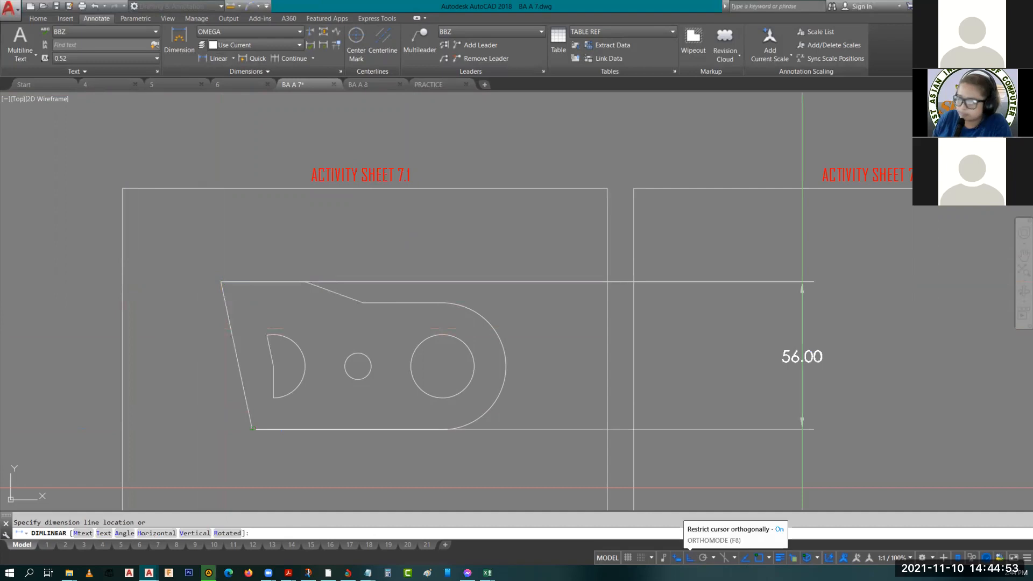
{"action": "left_click", "coordinate": [690, 559]}
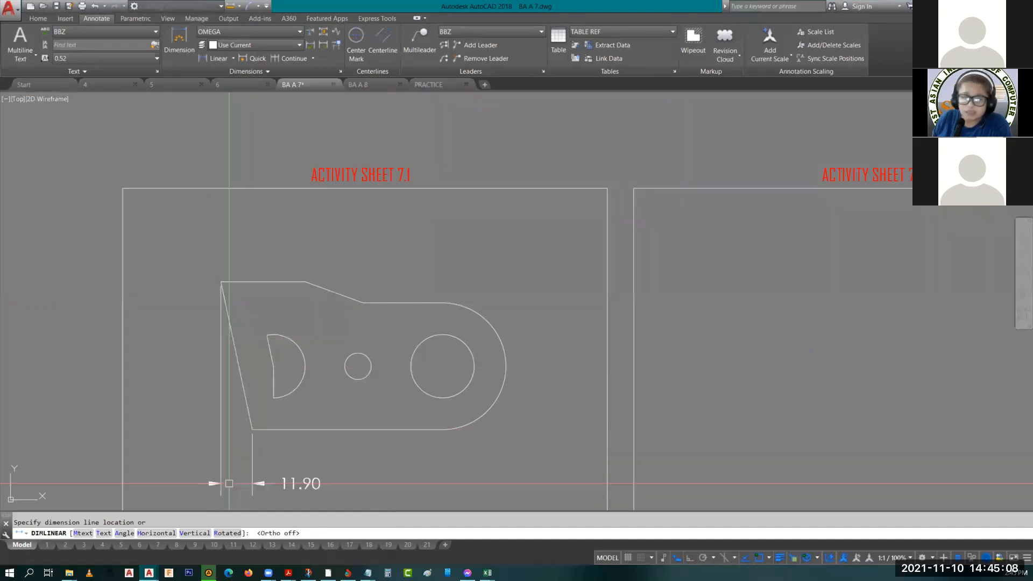
{"action": "left_click", "coordinate": [218, 484]}
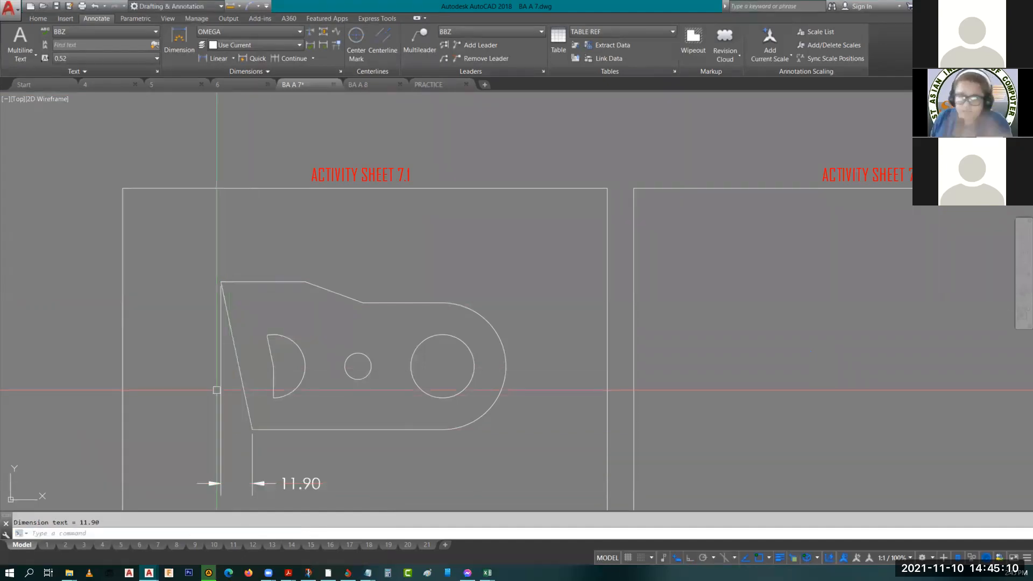
- Add a vertical linear dimension to the slanted edge using the select-object option, placed to the left of the profile
{"action": "left_click", "coordinate": [215, 60]}
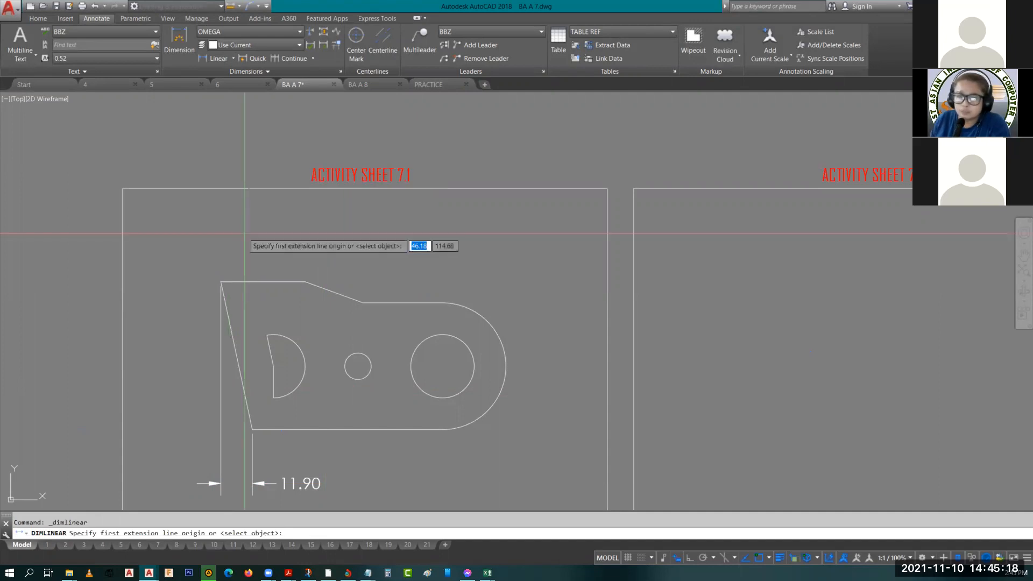
{"action": "key", "text": "Return"}
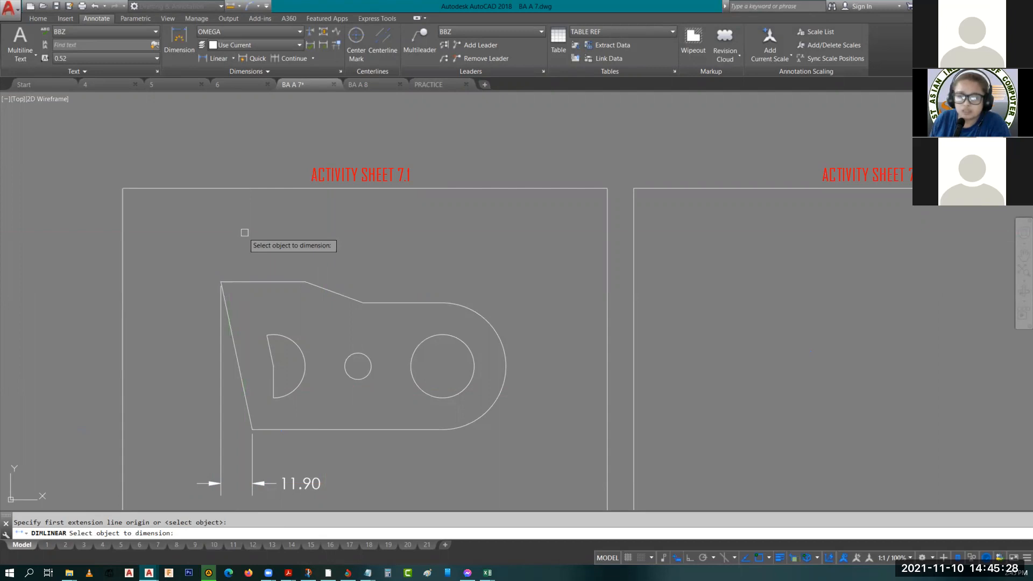
{"action": "left_click", "coordinate": [232, 338]}
{"action": "left_click", "coordinate": [232, 337]}
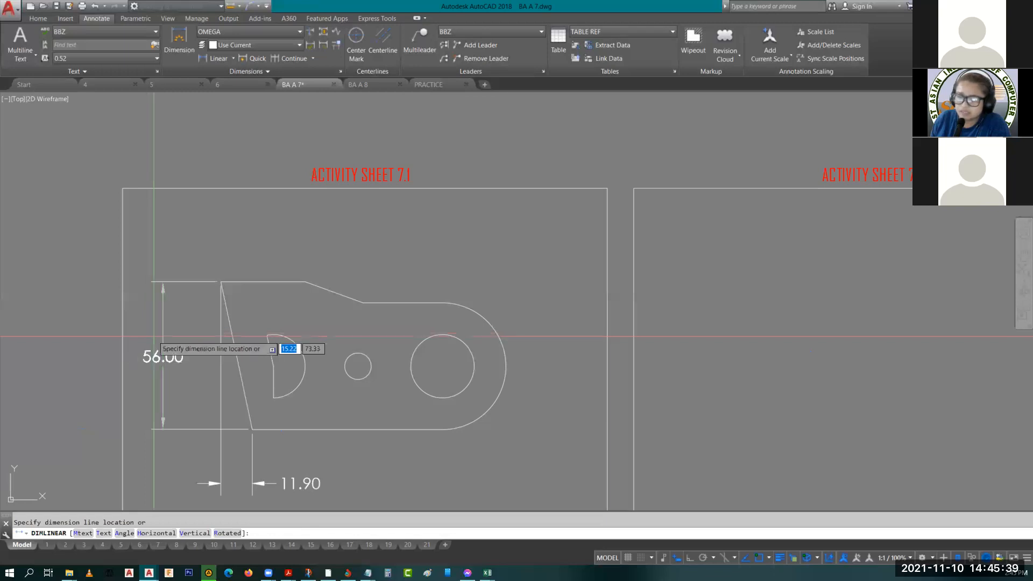
{"action": "left_click", "coordinate": [159, 343]}
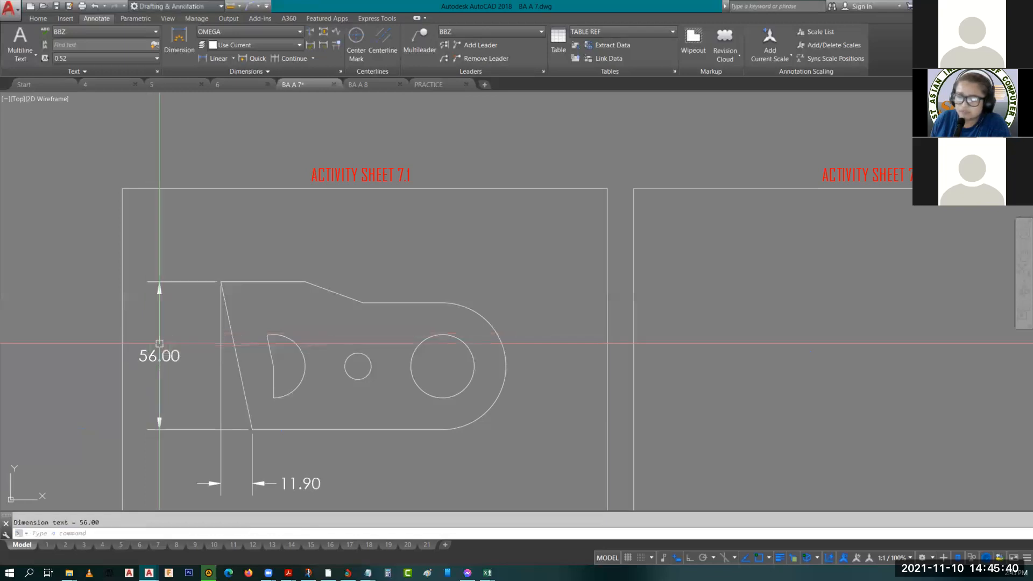
- Add a horizontal linear dimension from the profile's upper-left corner to the large circle's center, placed above the profile
{"action": "left_click", "coordinate": [227, 326]}
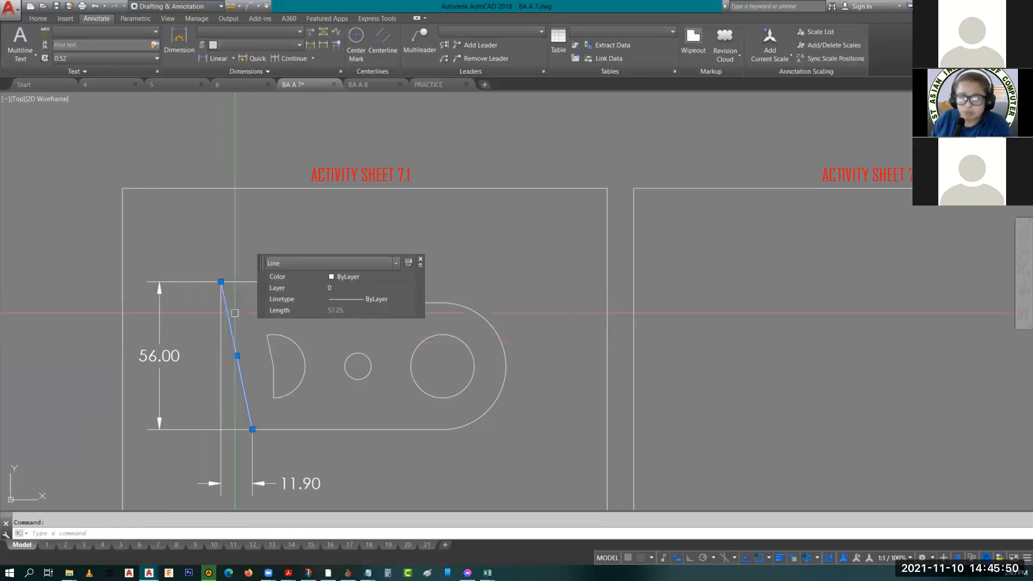
{"action": "key", "text": "Escape"}
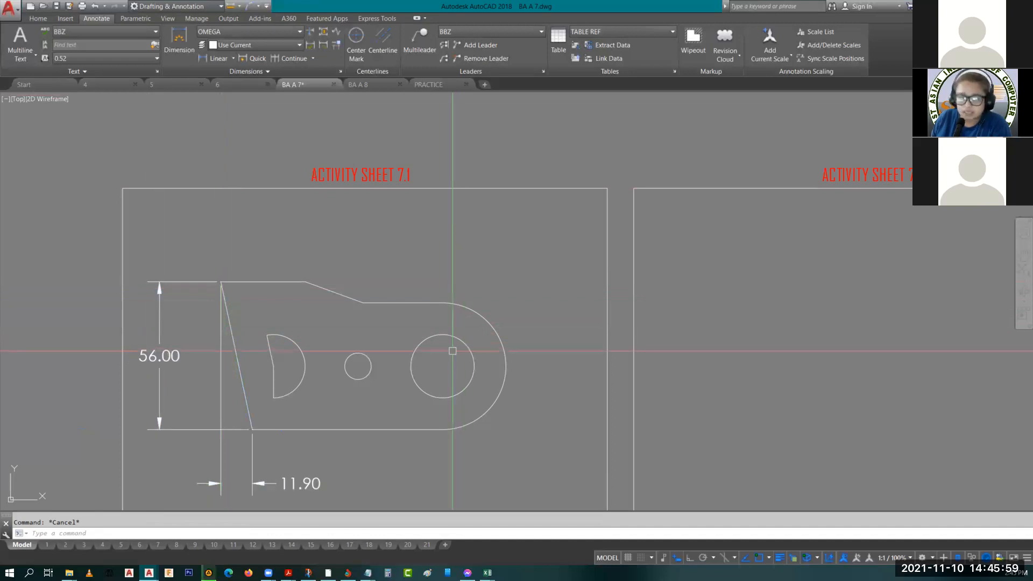
{"action": "left_click", "coordinate": [214, 59]}
{"action": "key", "text": "Escape"}
{"action": "left_click", "coordinate": [216, 59]}
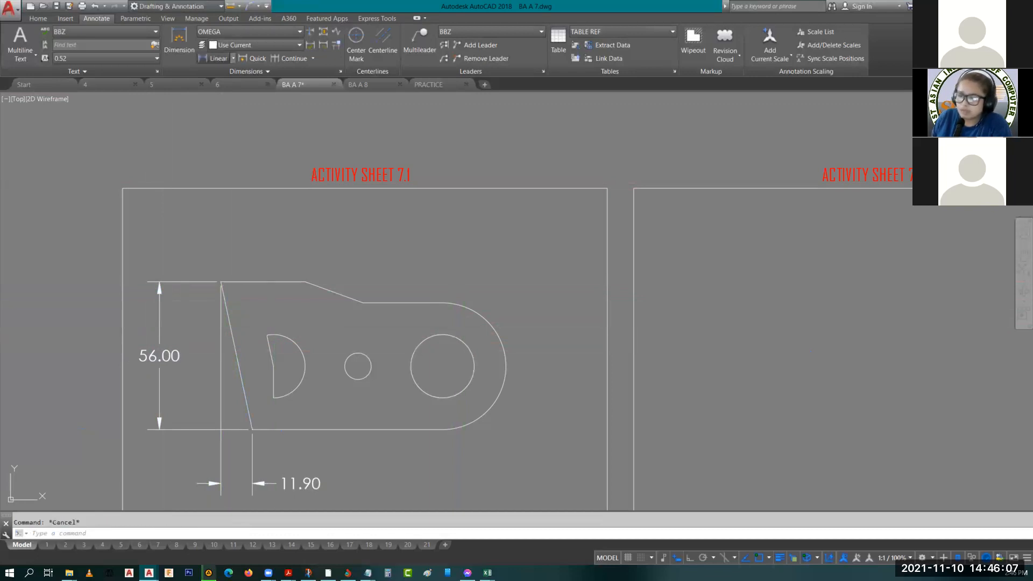
{"action": "left_click", "coordinate": [221, 280]}
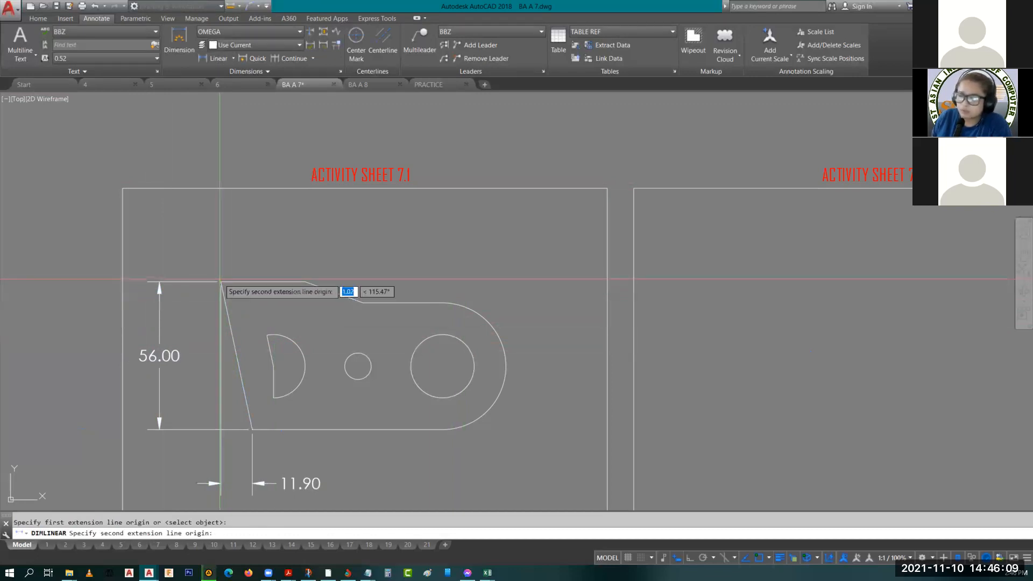
{"action": "left_click", "coordinate": [442, 366]}
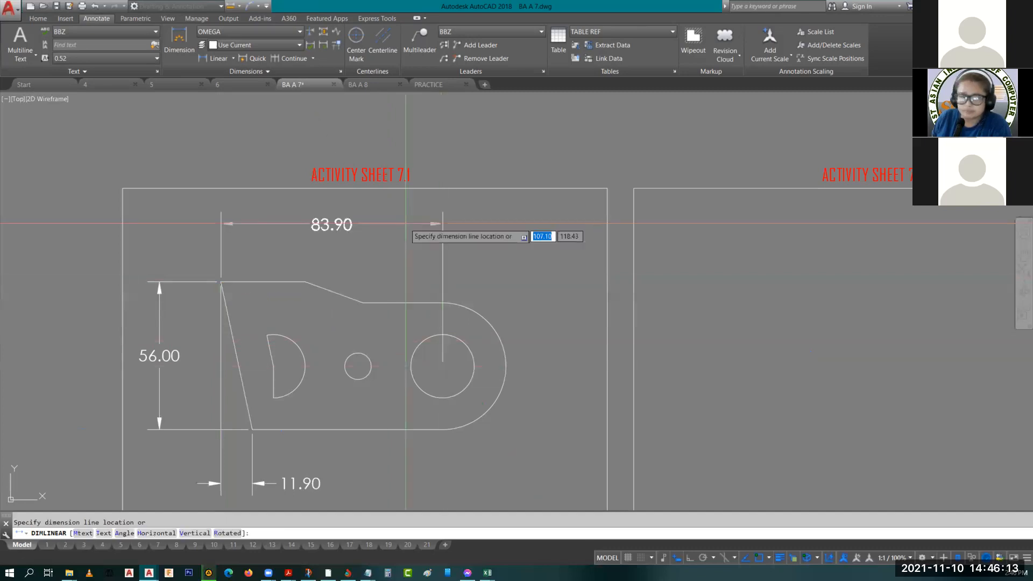
{"action": "left_click", "coordinate": [406, 224]}
- Erase the three linear dimensions around the profile
{"action": "left_click", "coordinate": [488, 256]}
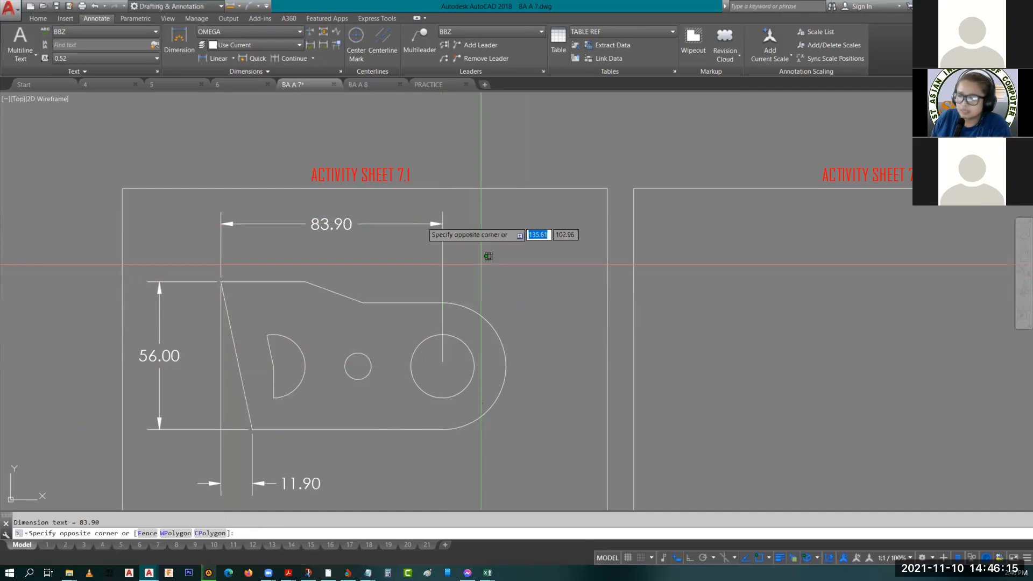
{"action": "left_click", "coordinate": [192, 415]}
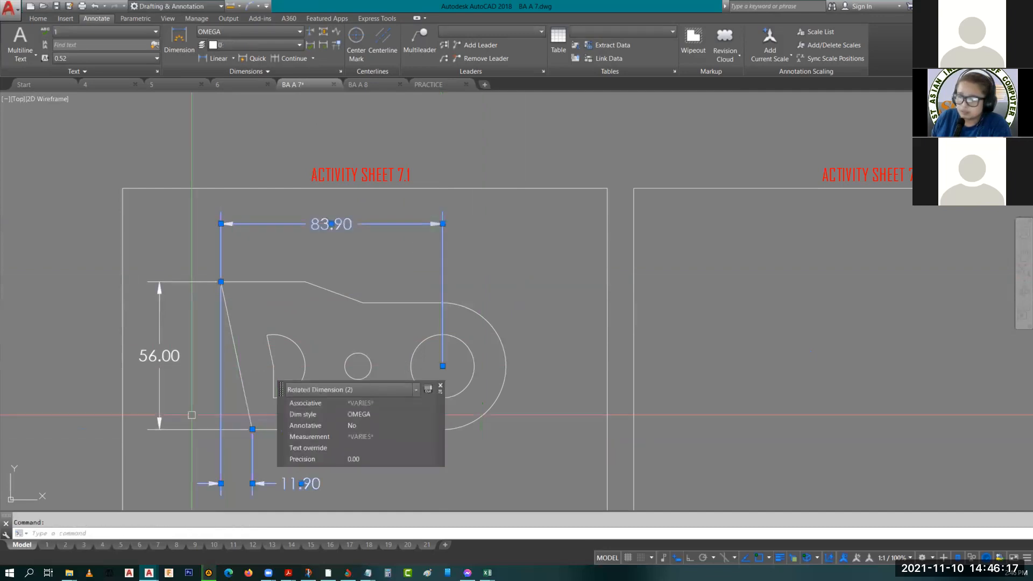
{"action": "left_click", "coordinate": [180, 429]}
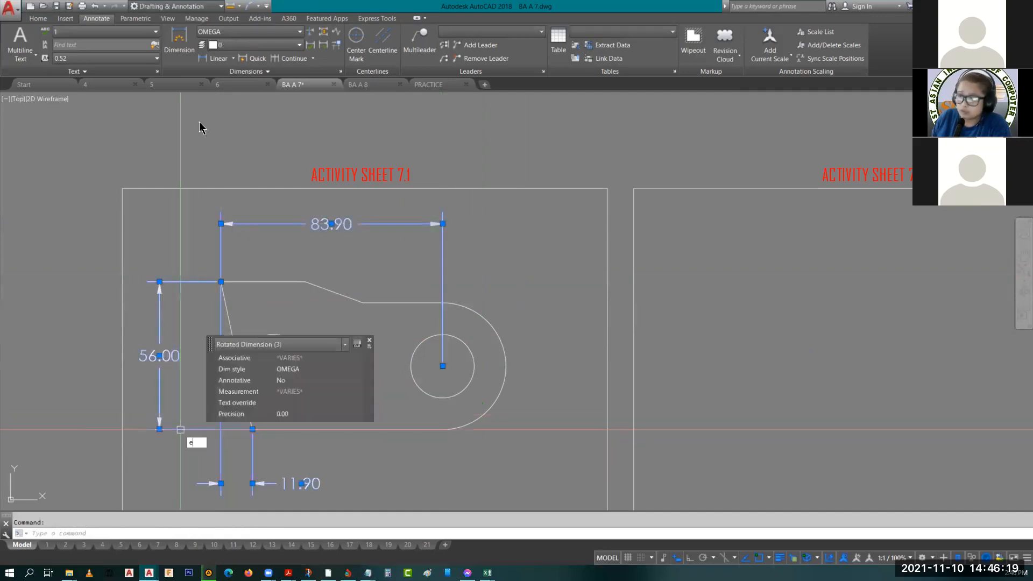
{"action": "key", "text": "Delete"}
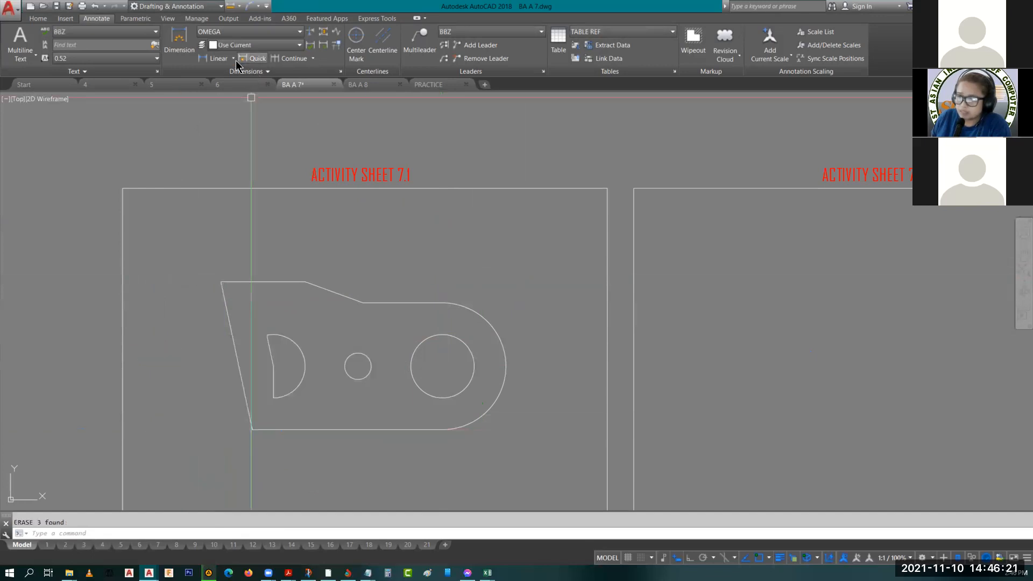
- Add an aligned dimension to the slanted edge using the select-object option, placed to the left of the profile
{"action": "left_click", "coordinate": [233, 58]}
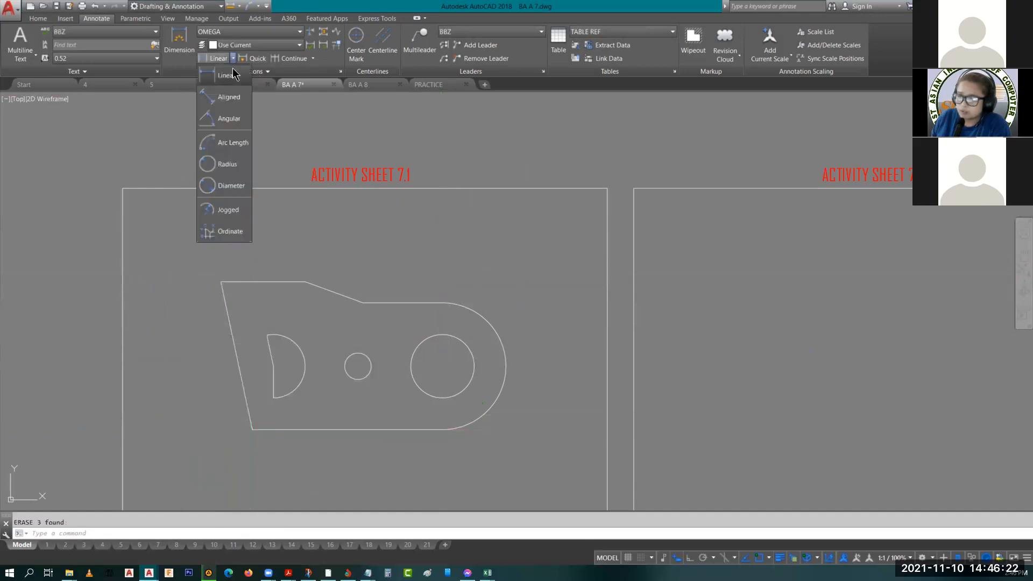
{"action": "left_click", "coordinate": [231, 98]}
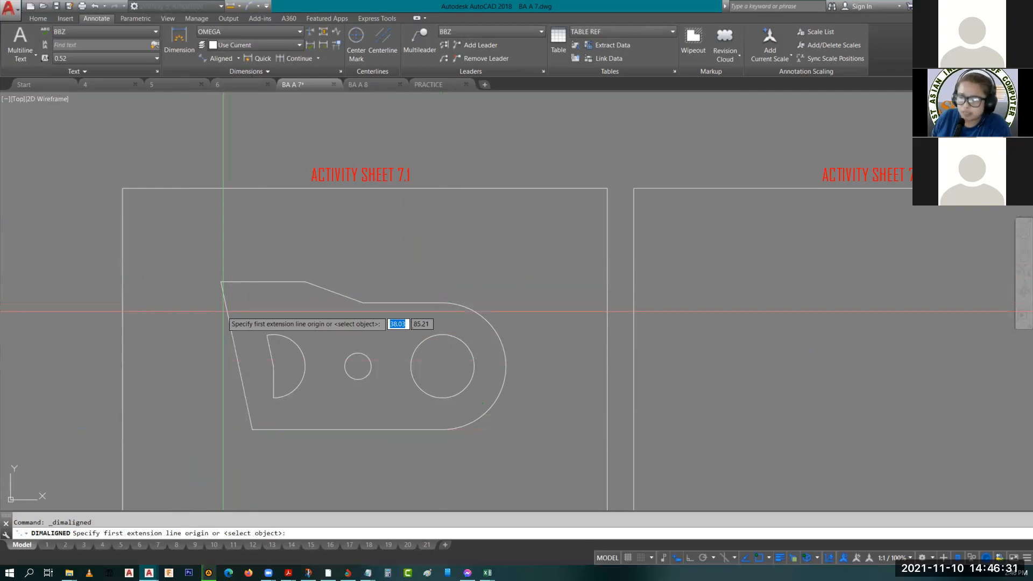
{"action": "key", "text": "Return"}
{"action": "left_click", "coordinate": [226, 312]}
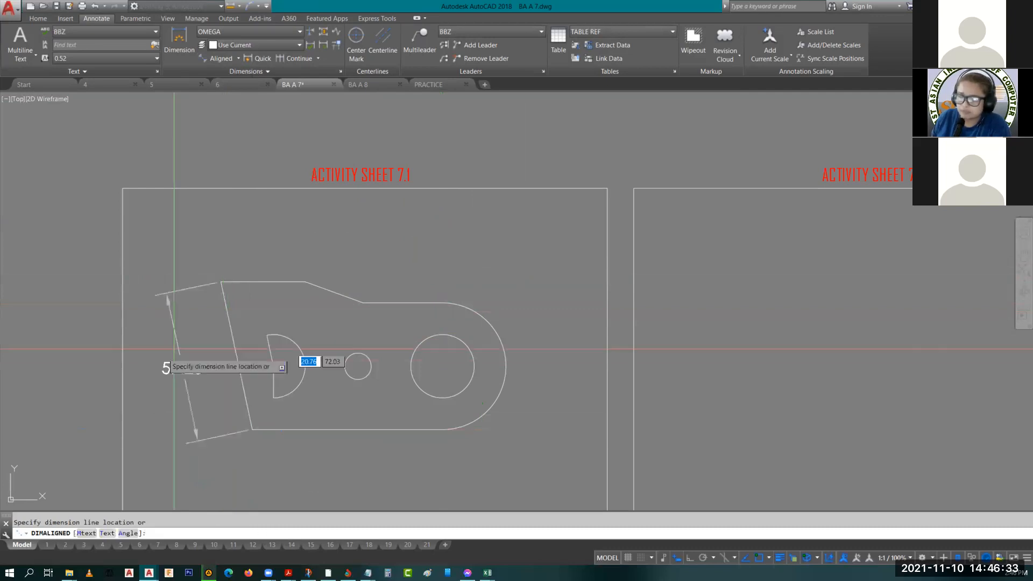
{"action": "left_click", "coordinate": [169, 372]}
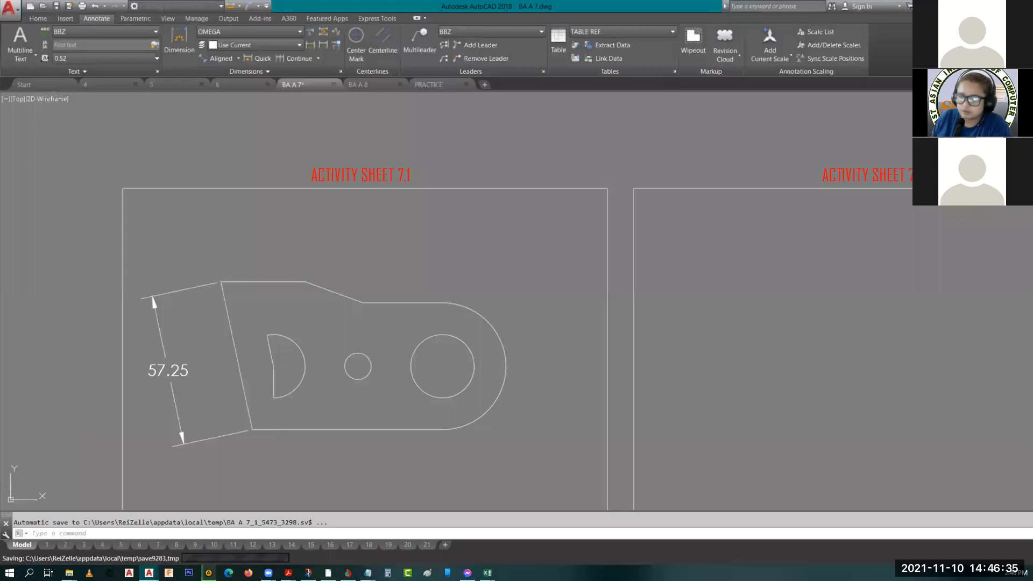
{"action": "left_click", "coordinate": [185, 376]}
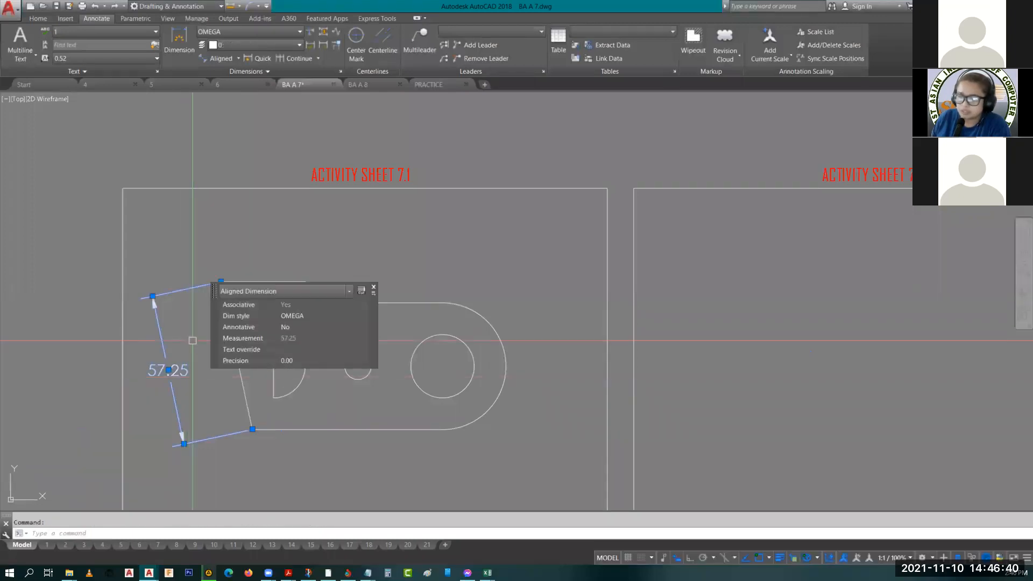
{"action": "key", "text": "Escape"}
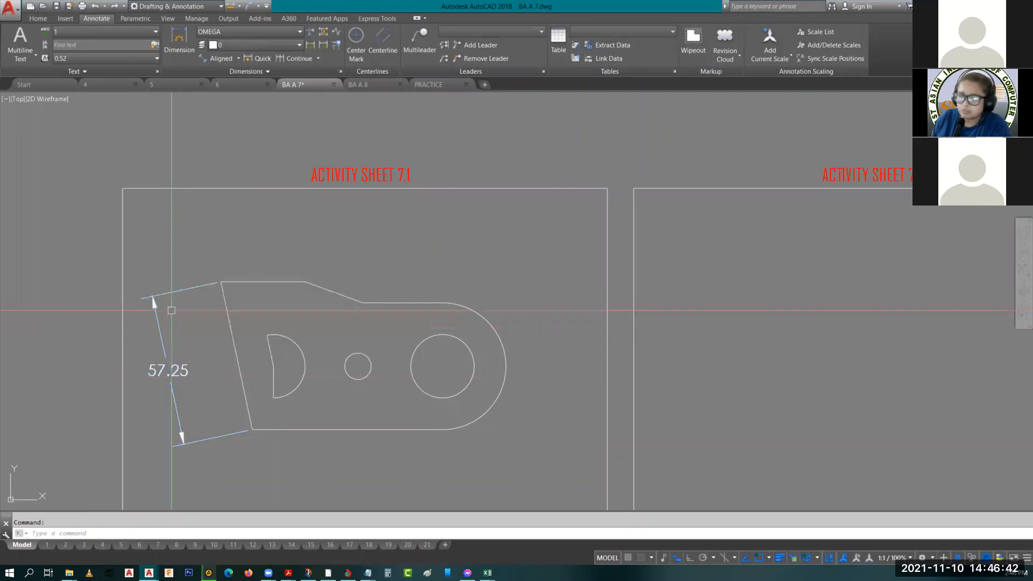
- Erase the aligned dimension from the slanted edge
{"action": "left_click", "coordinate": [171, 311]}
{"action": "left_click", "coordinate": [153, 276]}
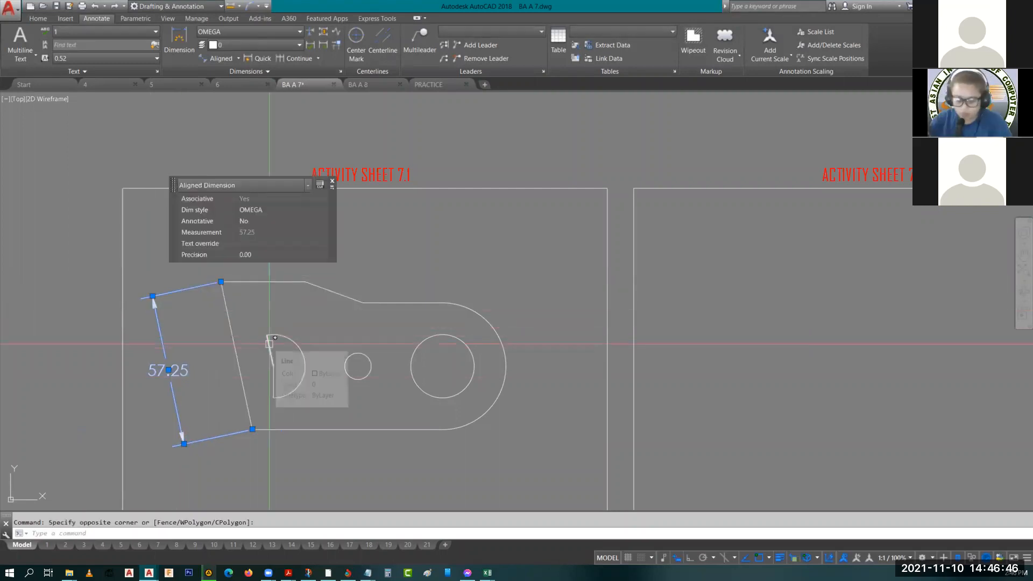
{"action": "key", "text": "Delete"}
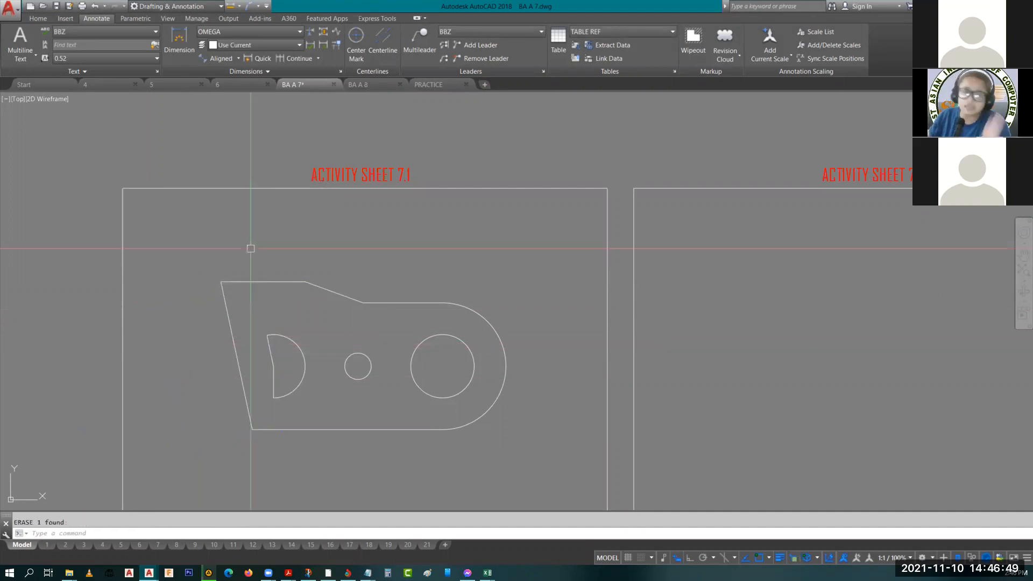
- Add an aligned dimension to the short horizontal top edge using the select-object option, placed above the profile
{"action": "left_click", "coordinate": [220, 59]}
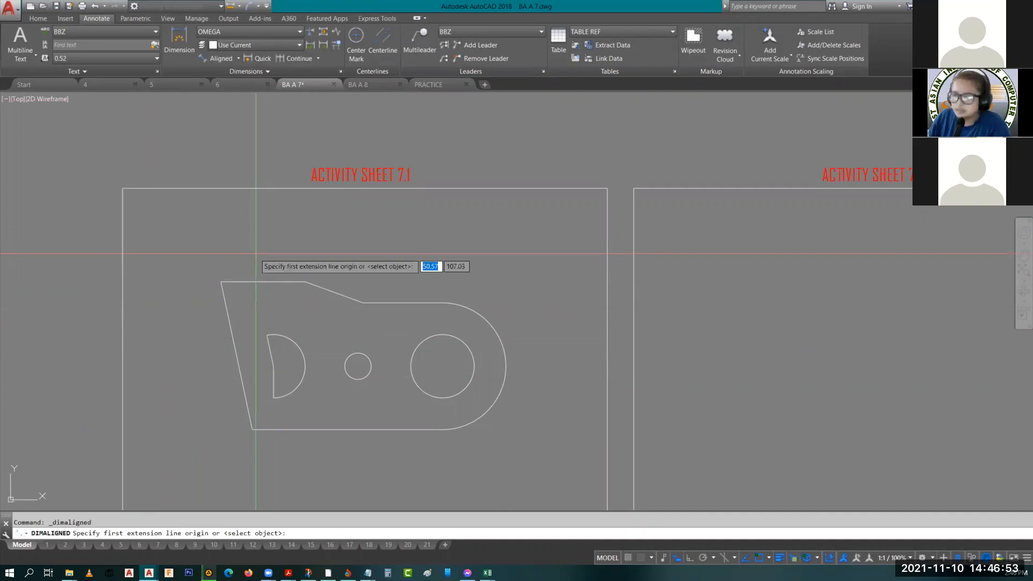
{"action": "key", "text": "Return"}
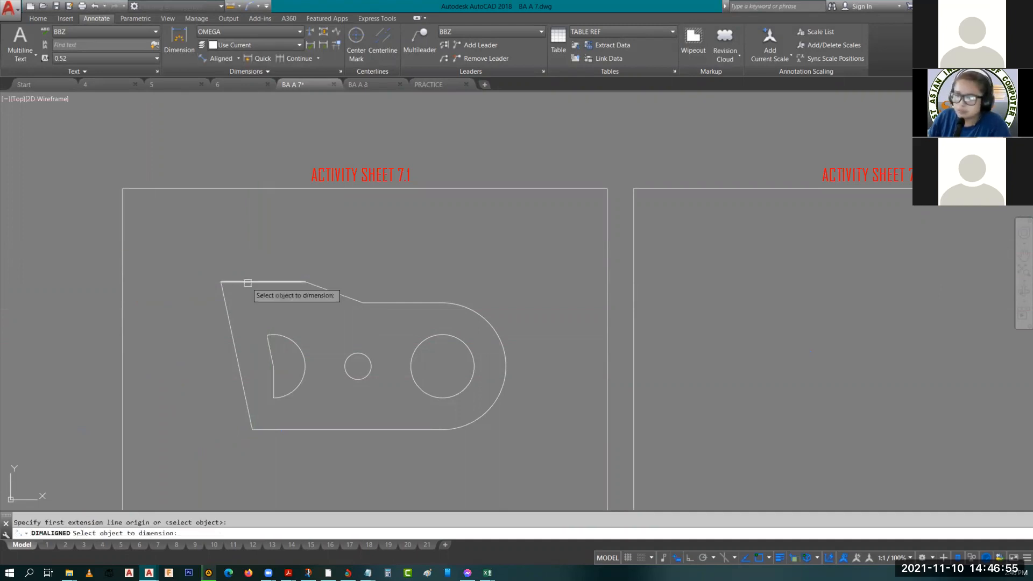
{"action": "left_click", "coordinate": [247, 282]}
{"action": "left_click", "coordinate": [248, 220]}
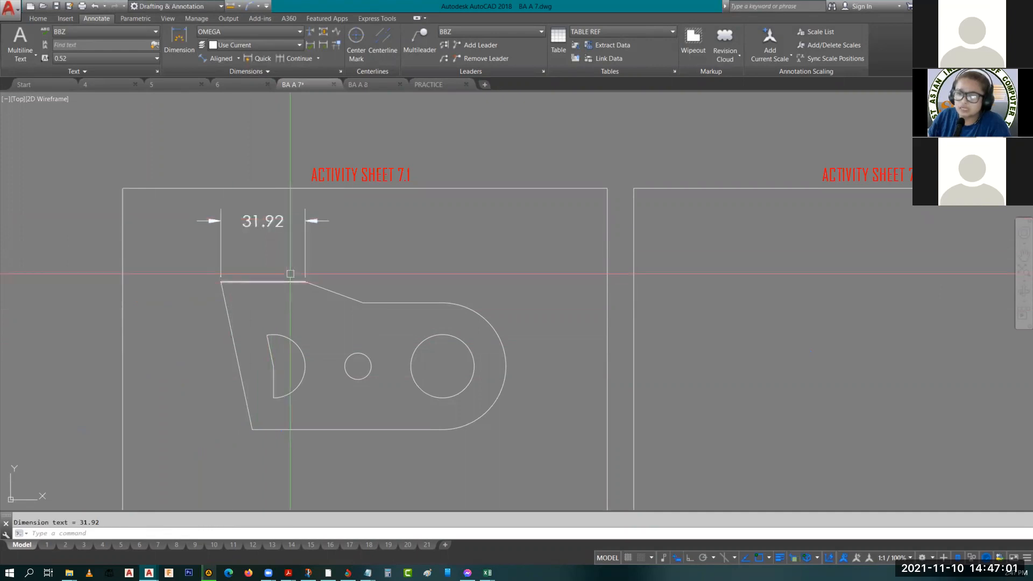
- Erase the aligned dimension above the short top edge
{"action": "key", "text": "Escape"}
{"action": "left_click", "coordinate": [269, 230]}
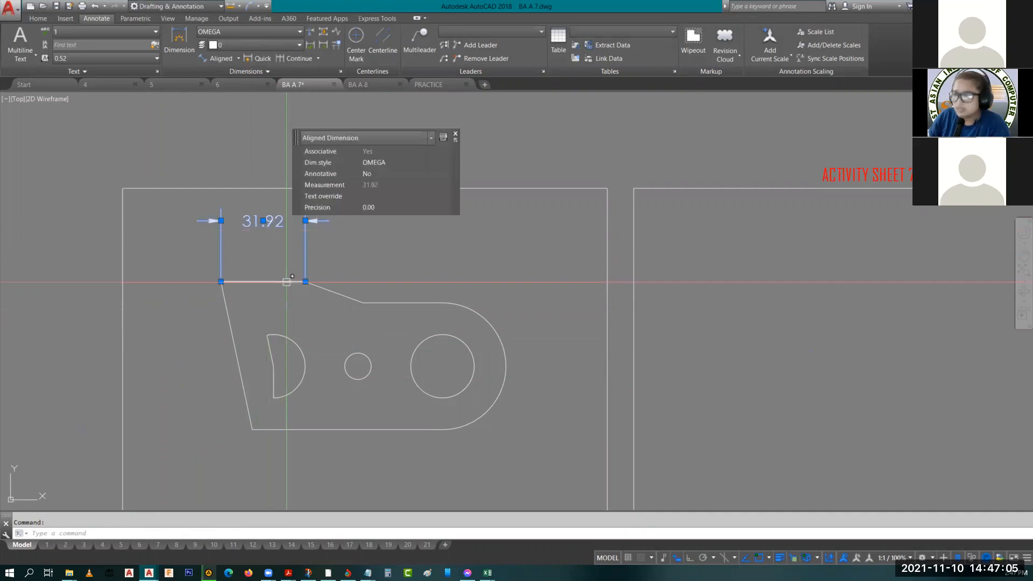
{"action": "key", "text": "Delete"}
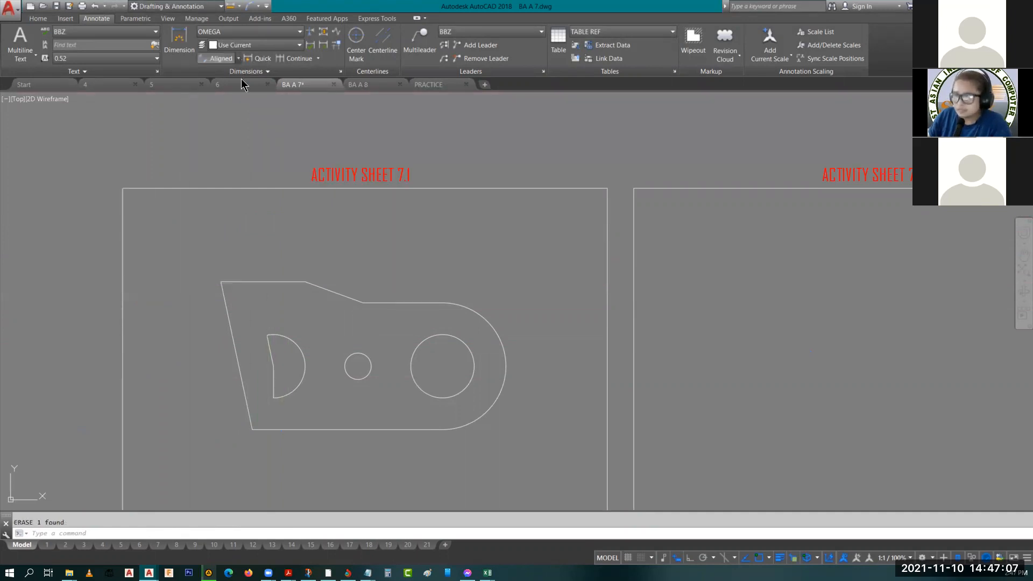
- Add an angular dimension between the bottom edge and the slanted edge, placed inside the profile's lower-left corner
{"action": "left_click", "coordinate": [239, 58]}
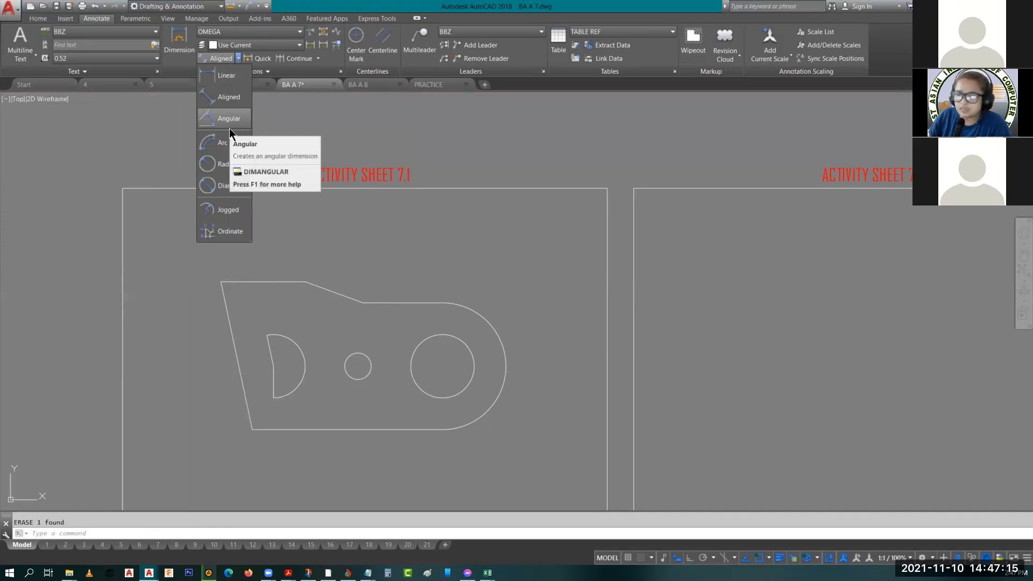
{"action": "left_click", "coordinate": [230, 120]}
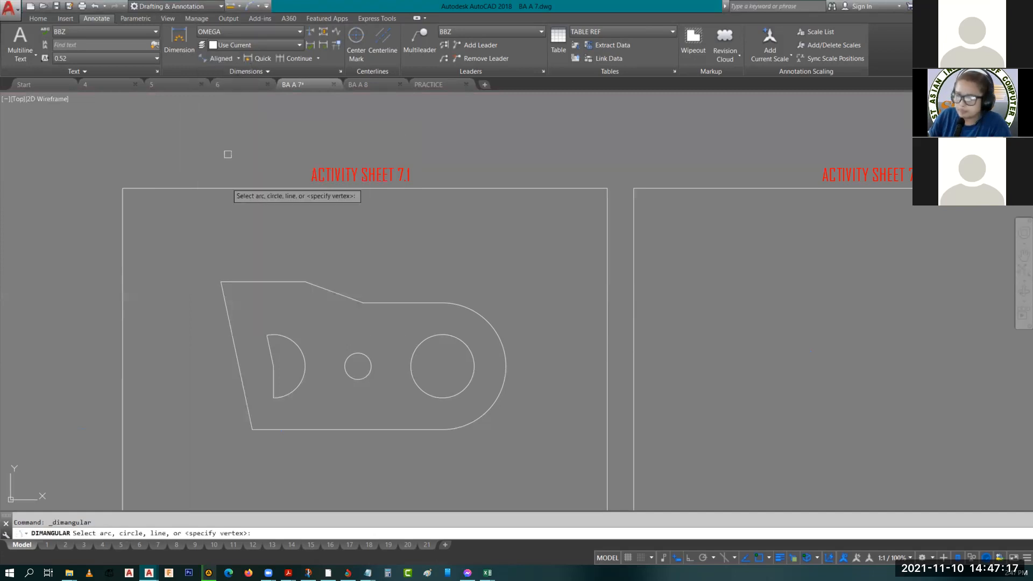
{"action": "left_click", "coordinate": [274, 429]}
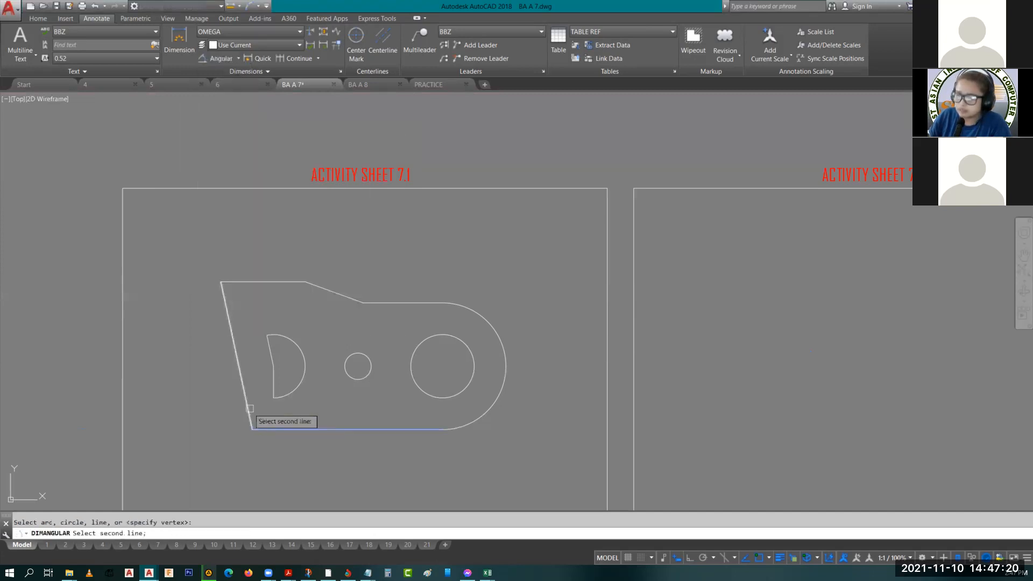
{"action": "left_click", "coordinate": [251, 408]}
{"action": "scroll", "coordinate": [266, 416], "scroll_direction": "up", "scroll_amount": 2}
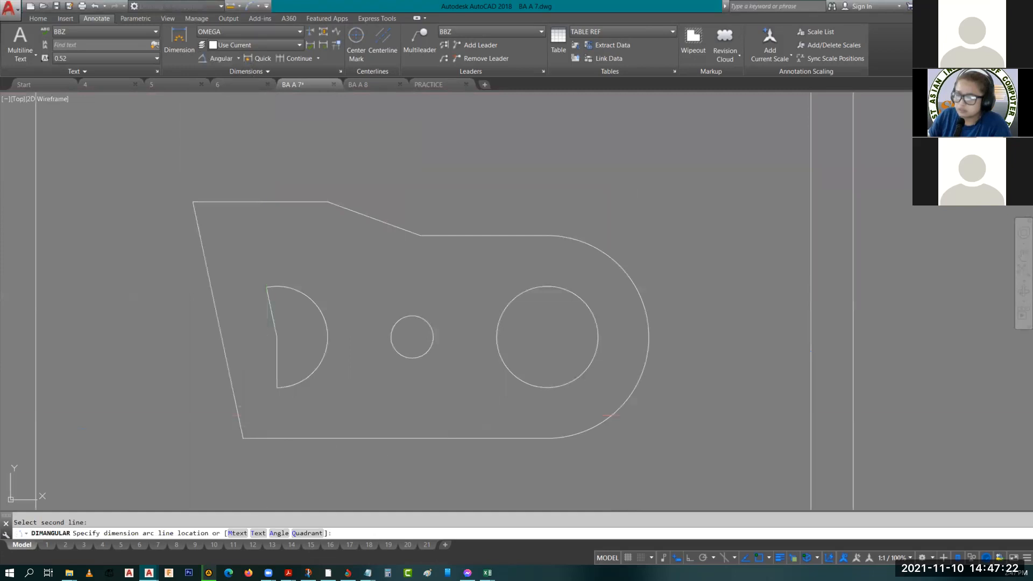
{"action": "left_click", "coordinate": [261, 396]}
- Try changing the angle precision of the angular dimension at the profile's lower-left corner
{"action": "left_click", "coordinate": [345, 461]}
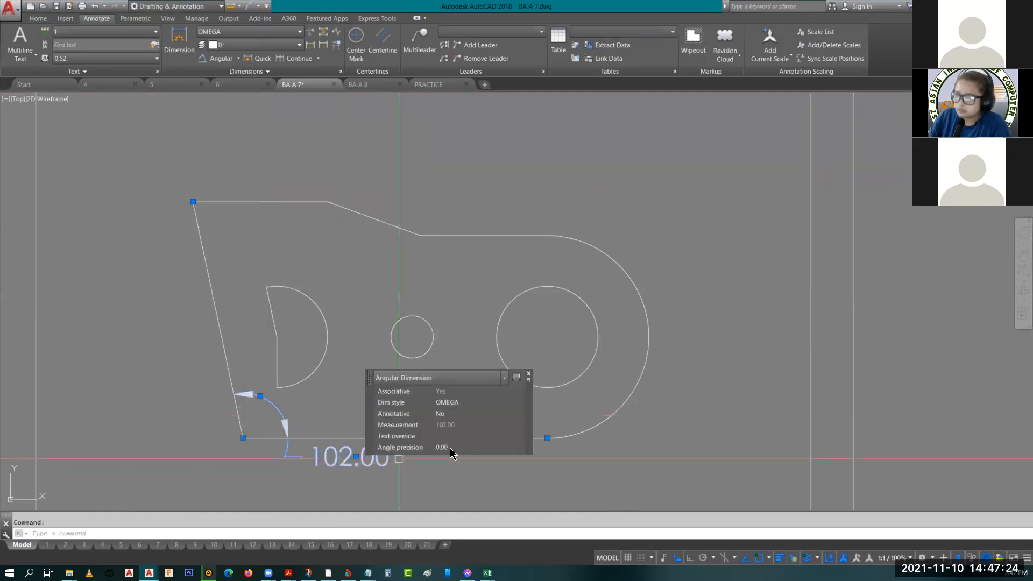
{"action": "left_click", "coordinate": [461, 447]}
{"action": "left_click", "coordinate": [461, 507]}
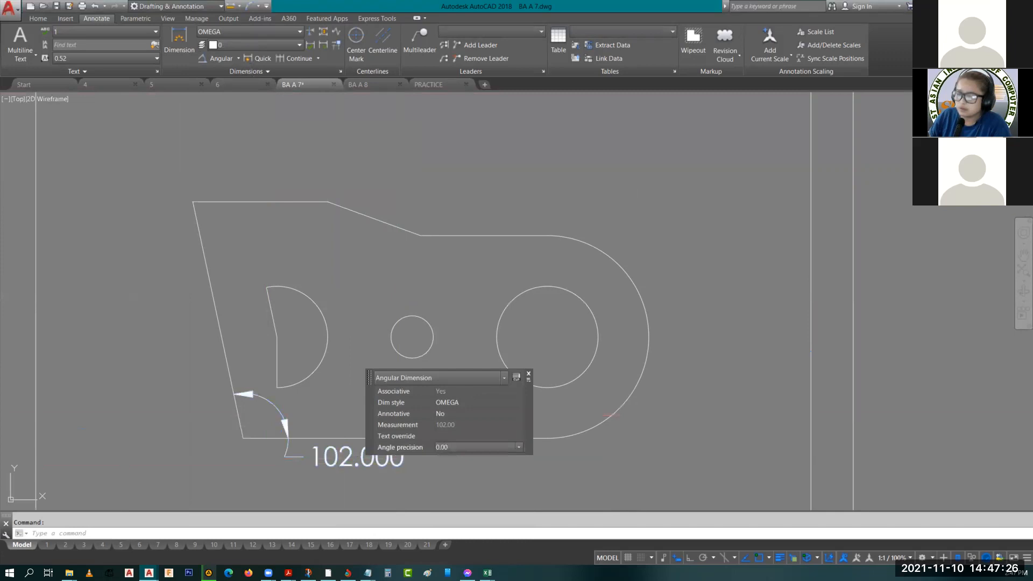
{"action": "key", "text": "Escape"}
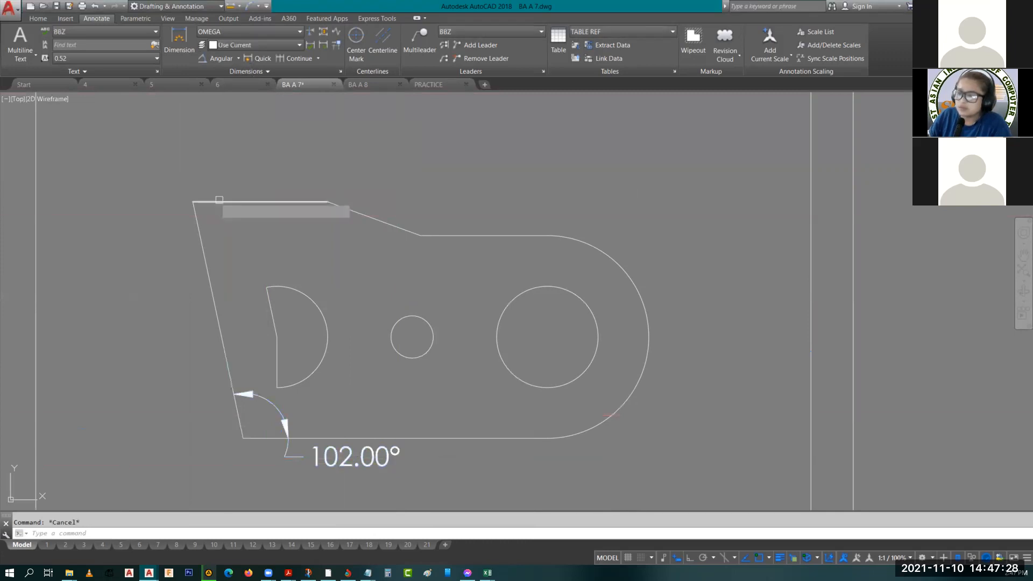
- Add an angular dimension between the short top edge and the slanted edge, placed inside the profile's upper-left corner
{"action": "left_click", "coordinate": [219, 200]}
{"action": "left_click", "coordinate": [198, 219]}
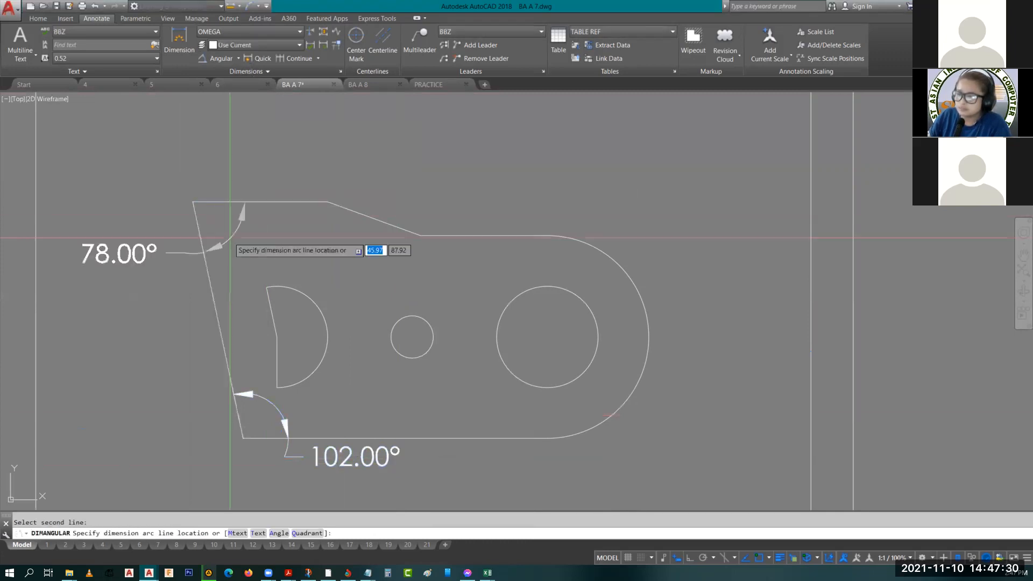
{"action": "left_click", "coordinate": [228, 236]}
{"action": "left_click", "coordinate": [228, 235]}
{"action": "key", "text": "Escape"}
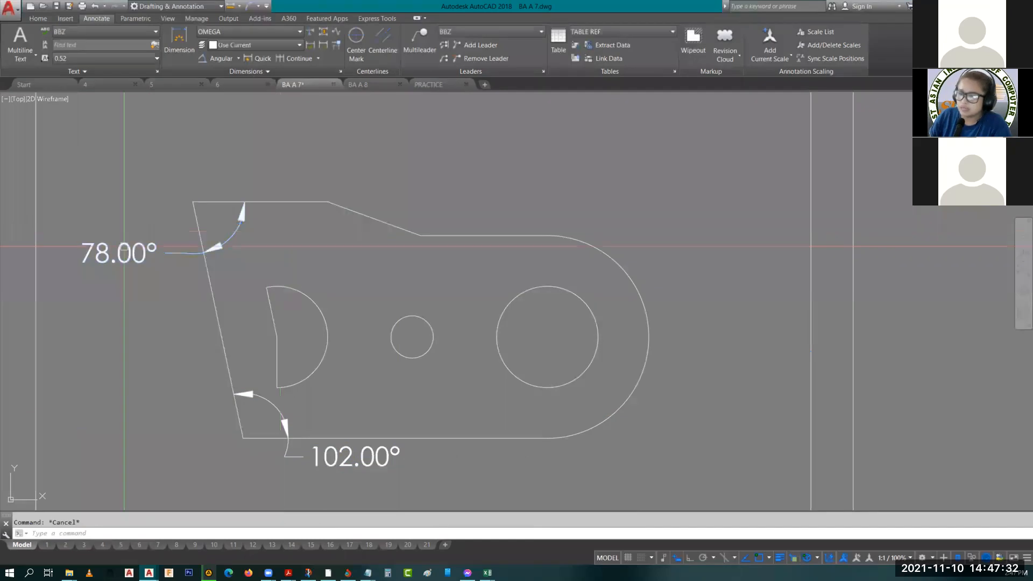
{"action": "left_click", "coordinate": [125, 246]}
{"action": "key", "text": "Escape"}
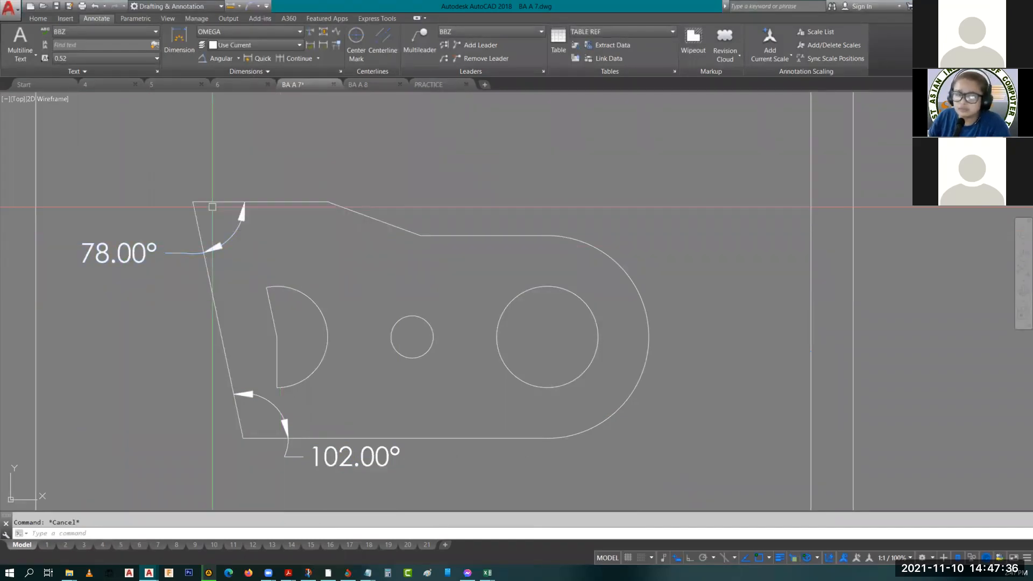
- Try to place an arc length dimension on the curved edge of the D-shaped cutout
{"action": "left_click", "coordinate": [239, 58]}
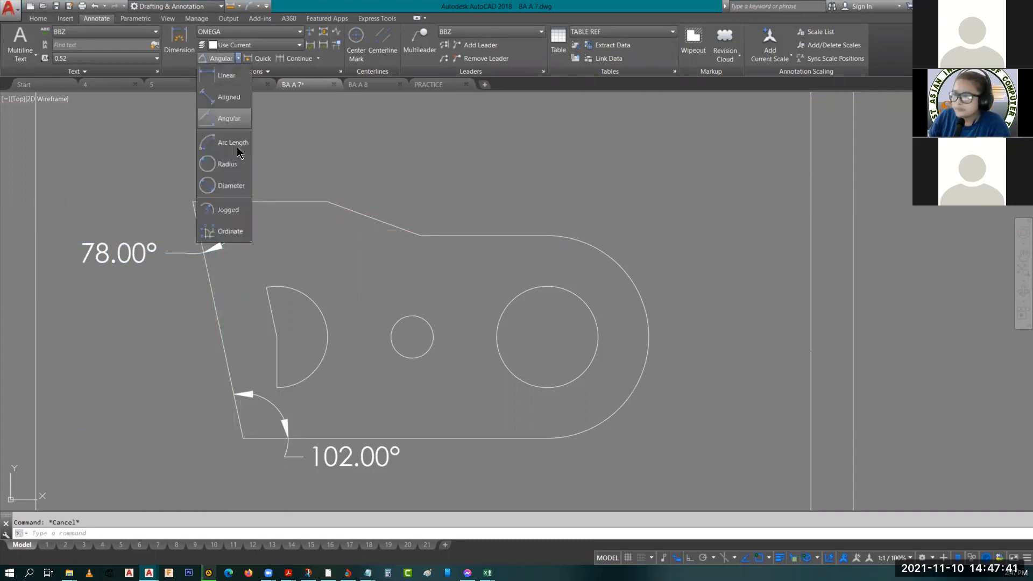
{"action": "left_click", "coordinate": [234, 144]}
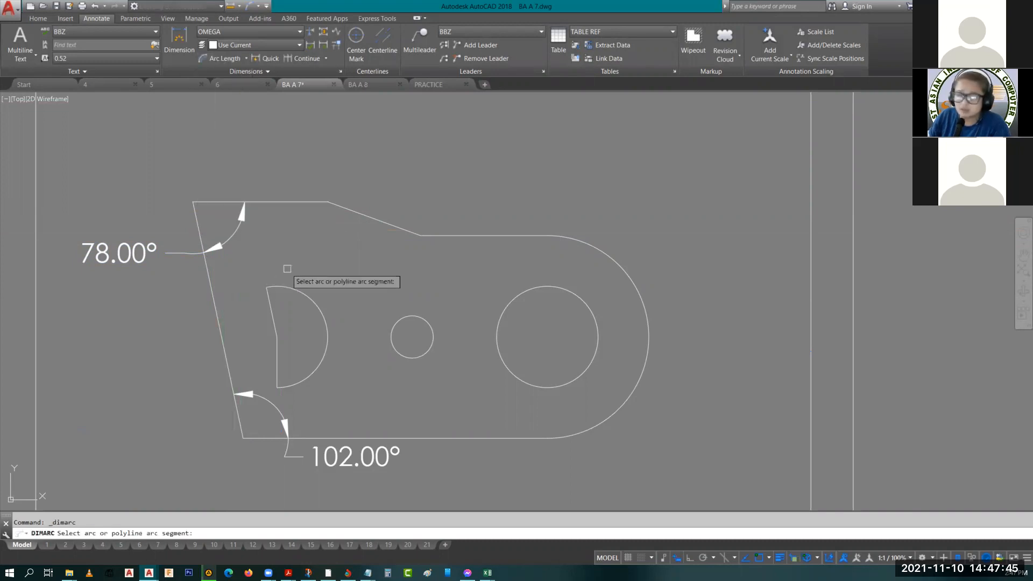
{"action": "left_click", "coordinate": [305, 291]}
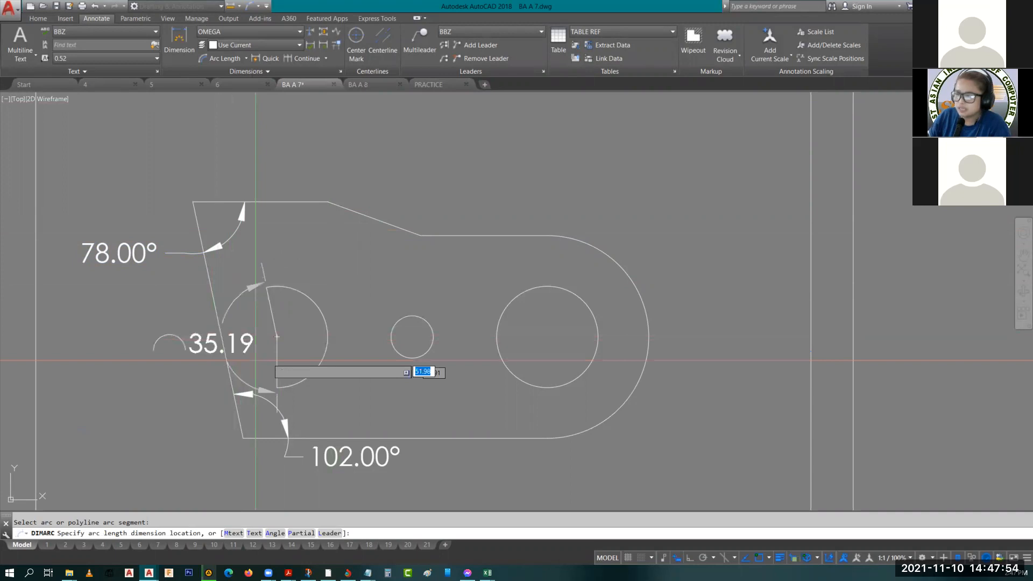
{"action": "key", "text": "Escape"}
- Add a radius dimension to the small middle circle, with its text above and left of the circle
{"action": "left_click", "coordinate": [246, 59]}
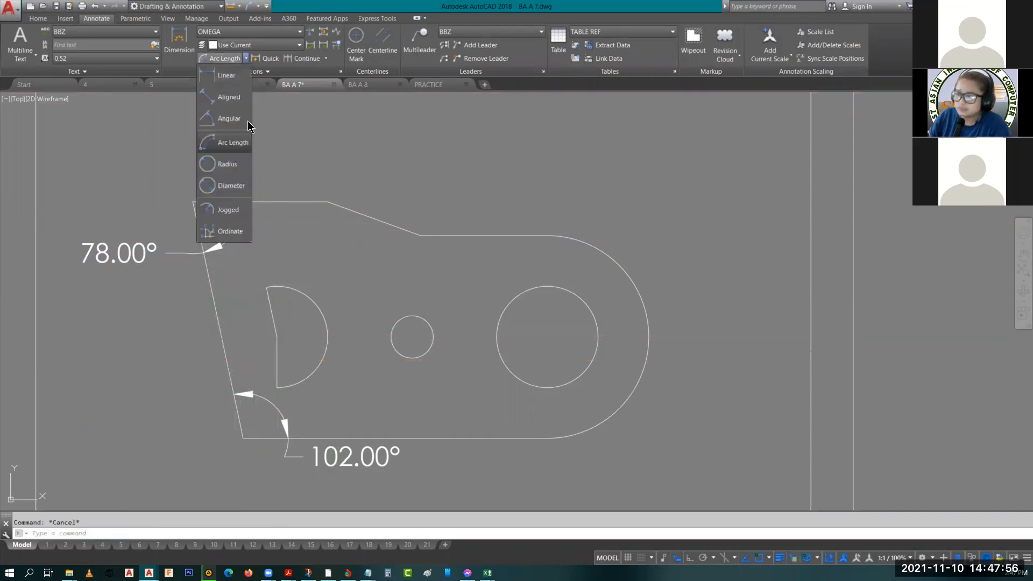
{"action": "left_click", "coordinate": [227, 164]}
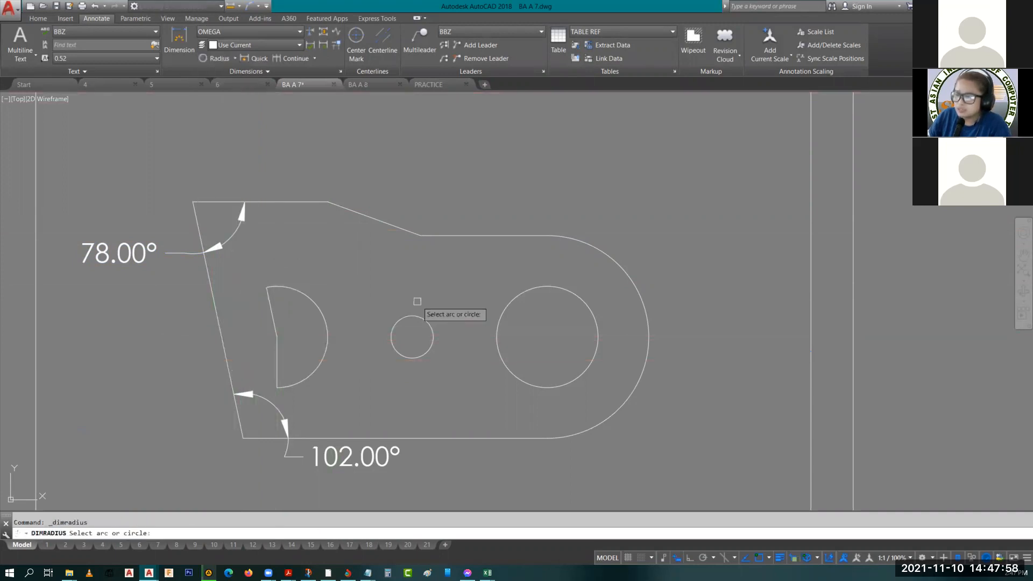
{"action": "left_click", "coordinate": [415, 316]}
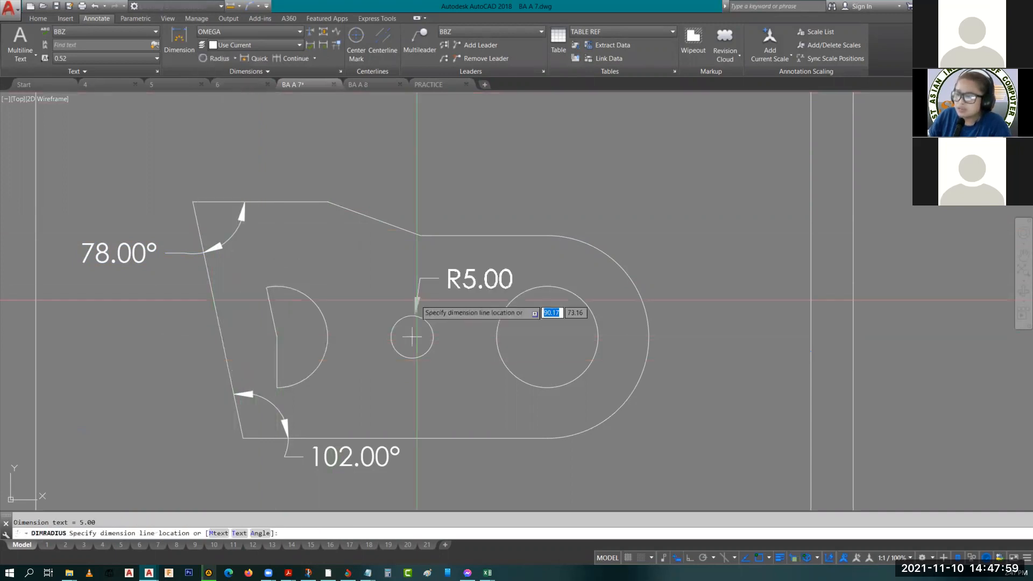
{"action": "left_click", "coordinate": [401, 268]}
- Add a diameter dimension to the large circle, with its text placed above the profile's rounded end
{"action": "left_click", "coordinate": [235, 59]}
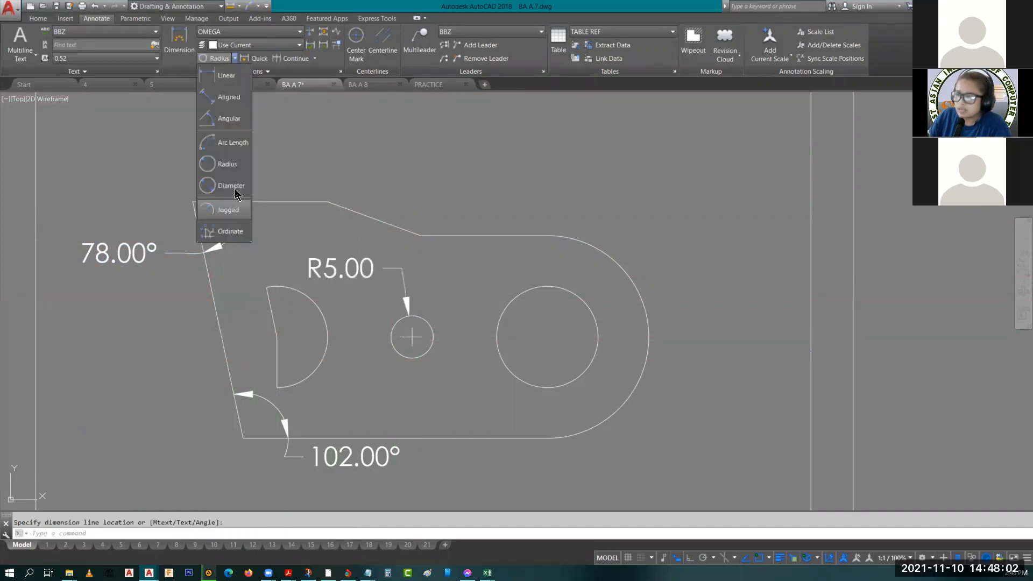
{"action": "left_click", "coordinate": [232, 185]}
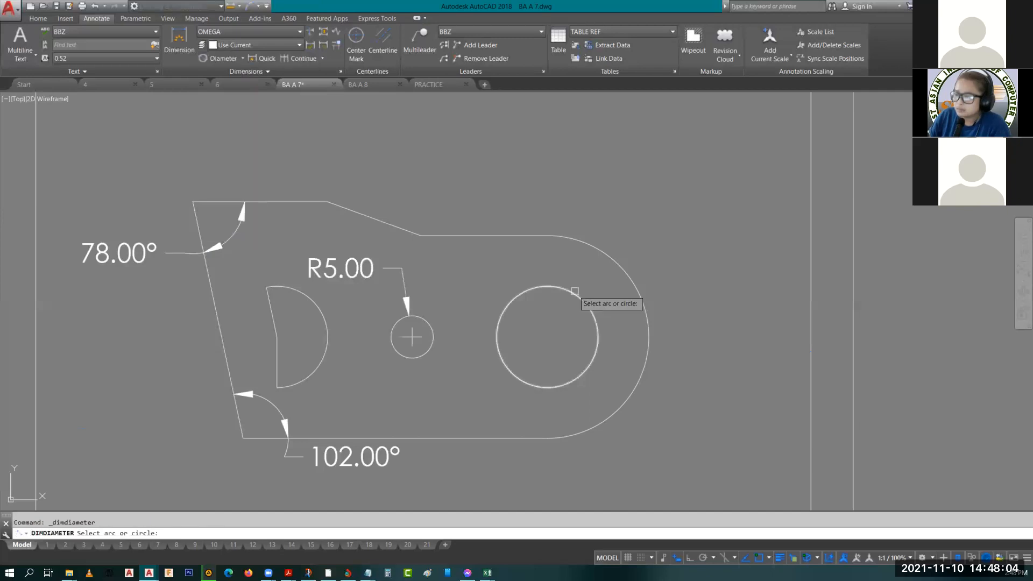
{"action": "left_click", "coordinate": [586, 301]}
{"action": "left_click", "coordinate": [581, 187]}
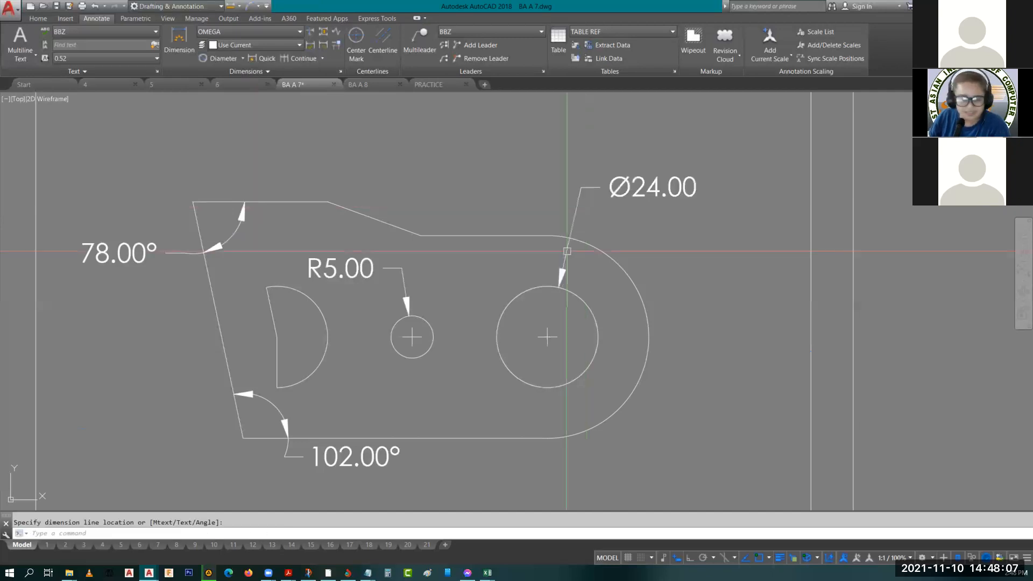
{"action": "key", "text": "Escape"}
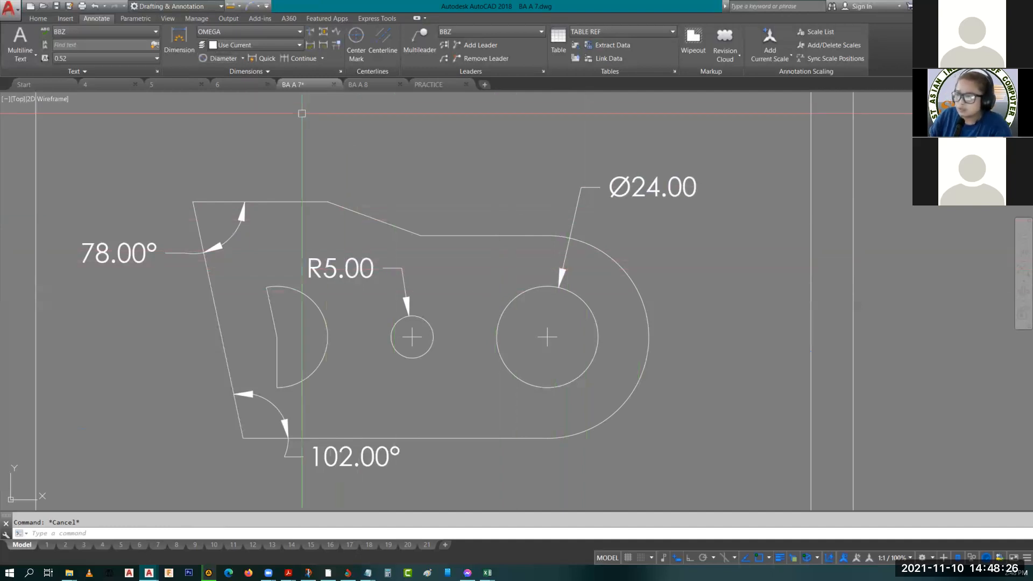
- Add a vertical linear dimension between the upper and lower endpoints of the large end arc, placed to the right of the profile
{"action": "left_click", "coordinate": [632, 280]}
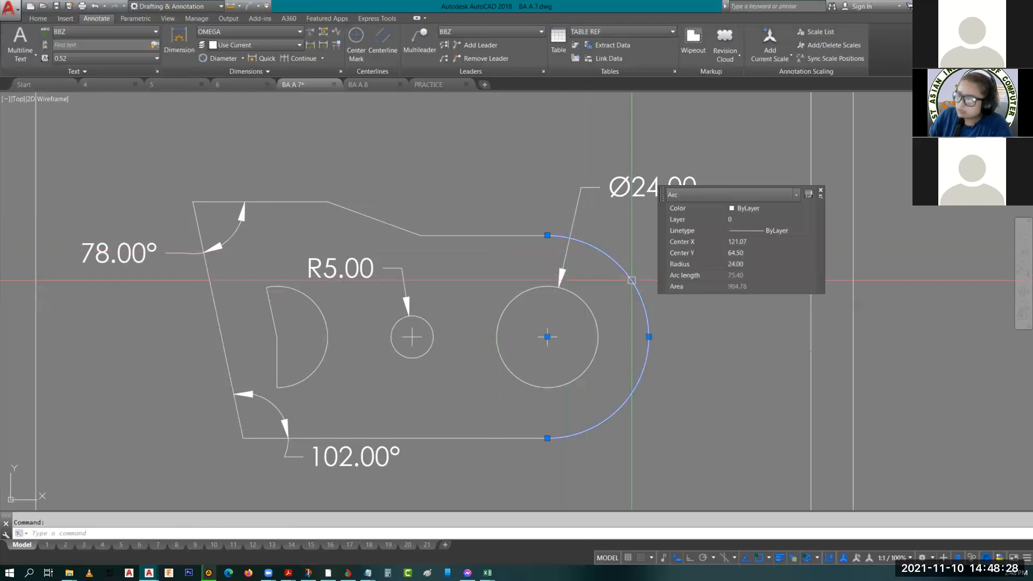
{"action": "key", "text": "Escape"}
{"action": "left_click", "coordinate": [245, 59]}
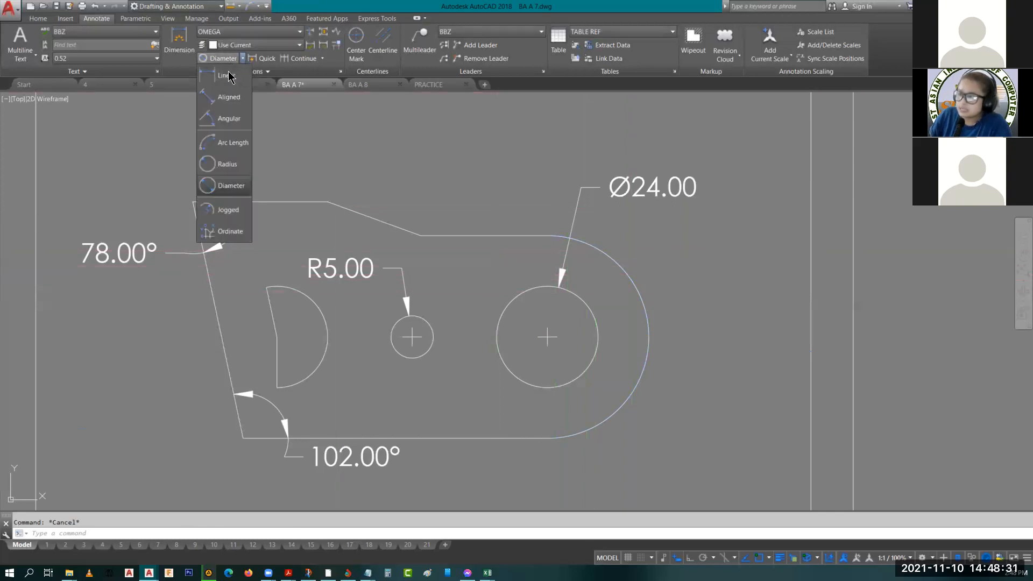
{"action": "left_click", "coordinate": [232, 79]}
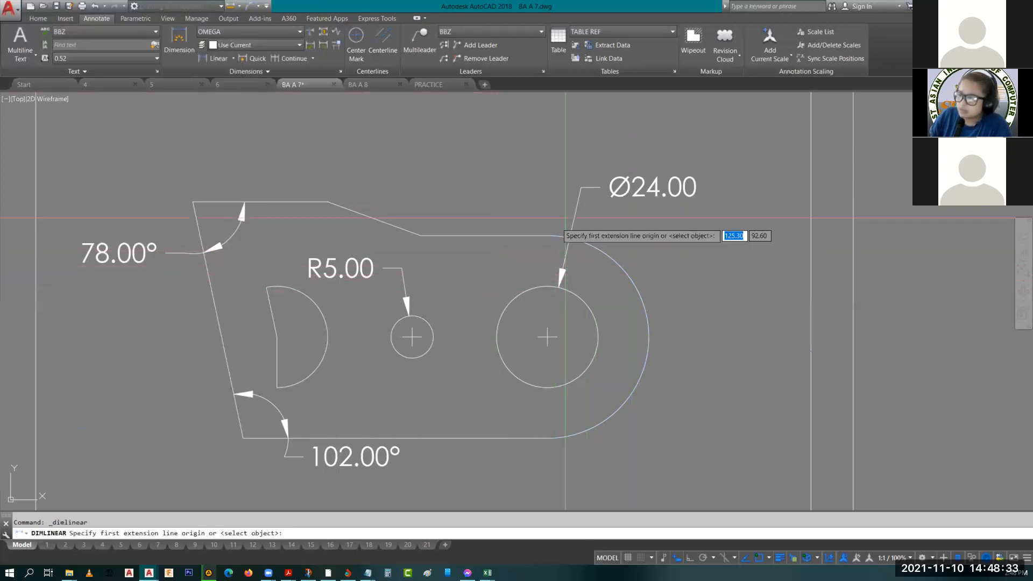
{"action": "left_click", "coordinate": [547, 236]}
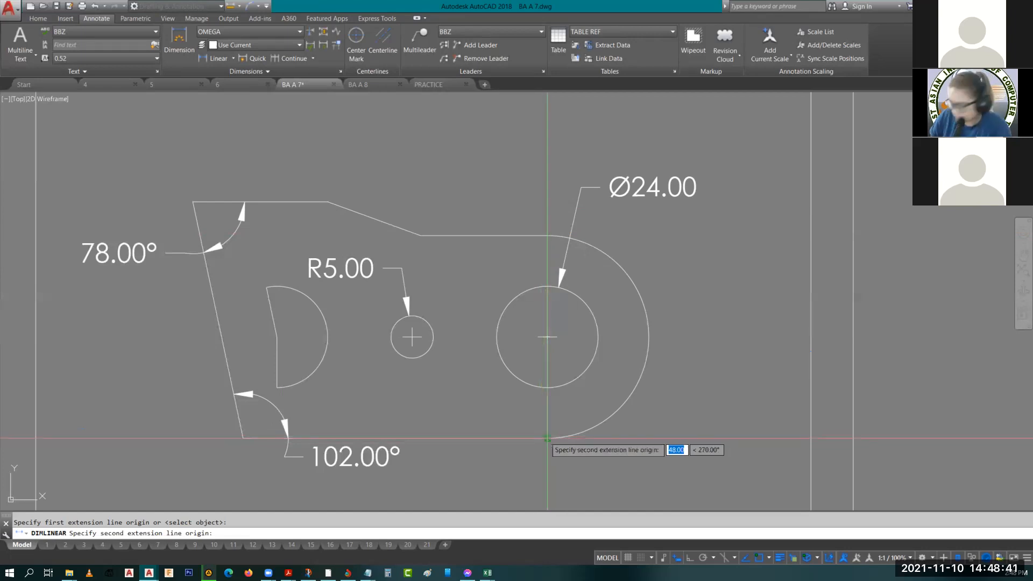
{"action": "type", "text": "en"}
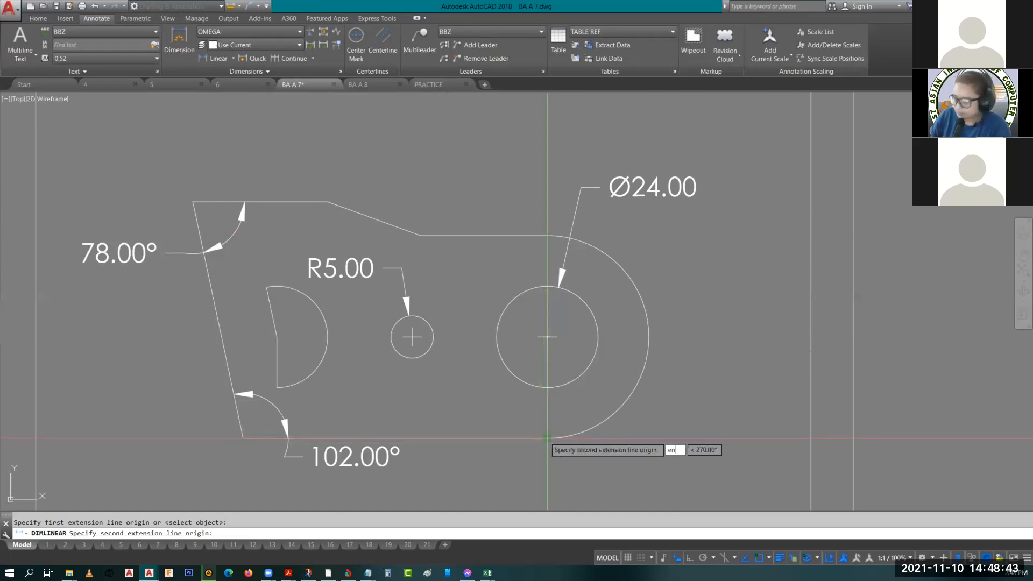
{"action": "type", "text": "d"}
{"action": "key", "text": "Return"}
{"action": "left_click", "coordinate": [548, 438]}
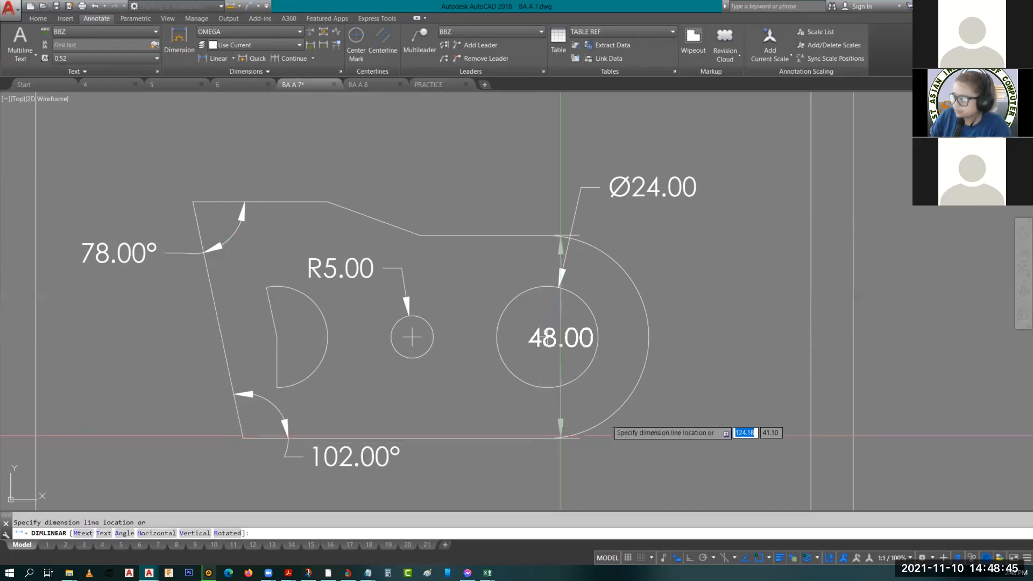
{"action": "left_click", "coordinate": [738, 415]}
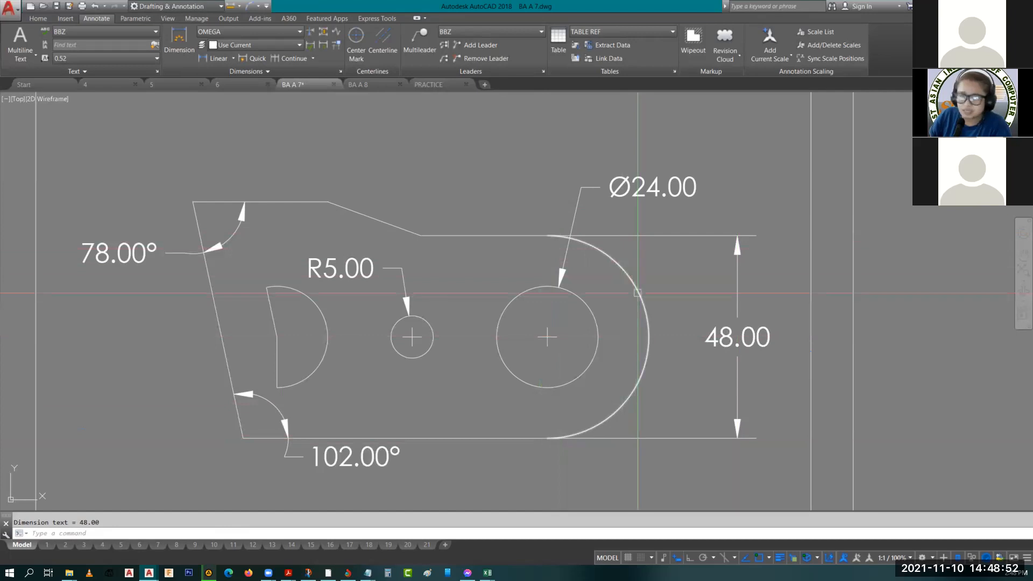
- Insert a diameter symbol in front of the text of the vertical dimension beside the rounded end
{"action": "left_click", "coordinate": [714, 337]}
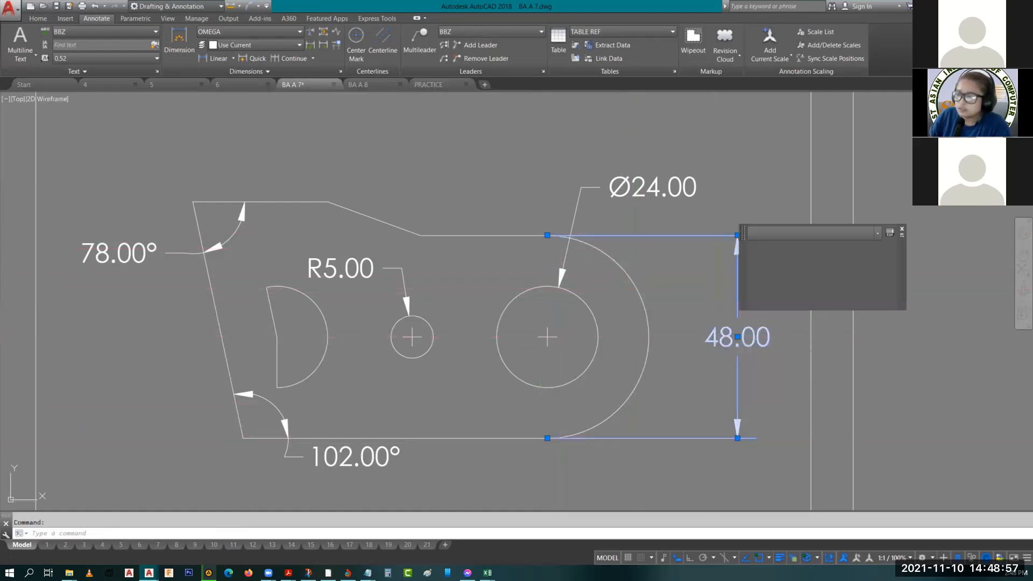
{"action": "double_click", "coordinate": [712, 338]}
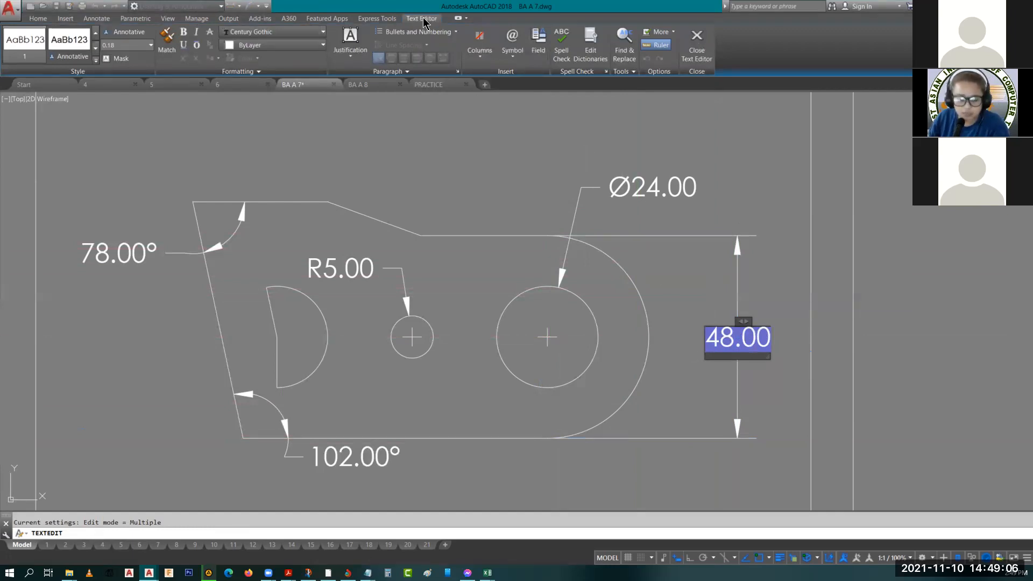
{"action": "left_click", "coordinate": [512, 53]}
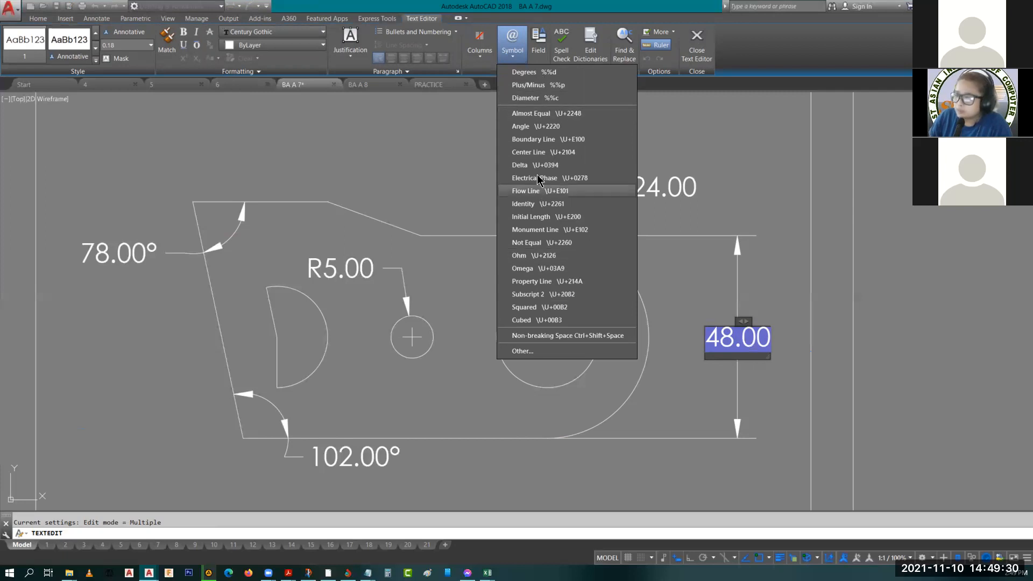
{"action": "left_click", "coordinate": [522, 99]}
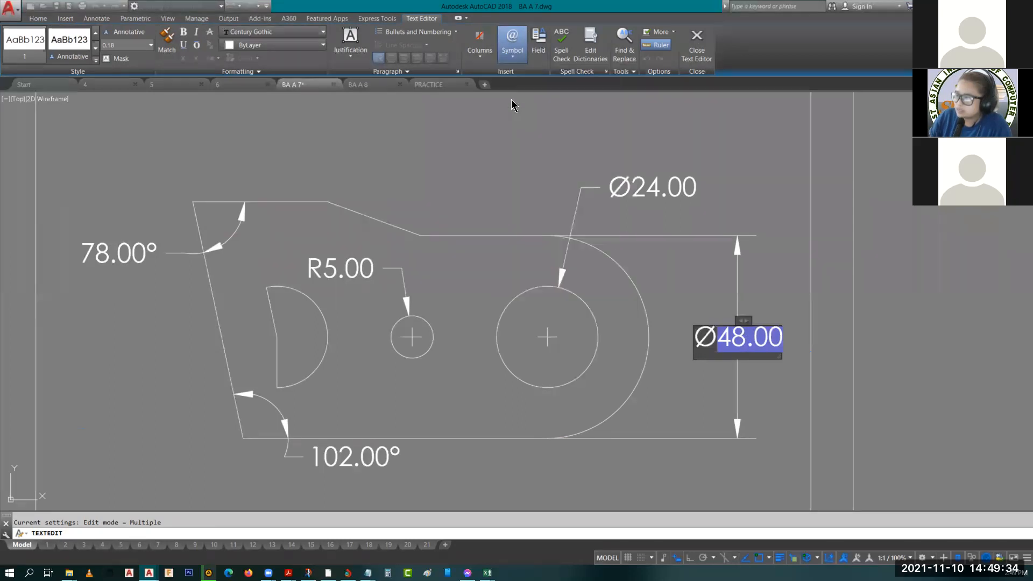
{"action": "left_click", "coordinate": [779, 284]}
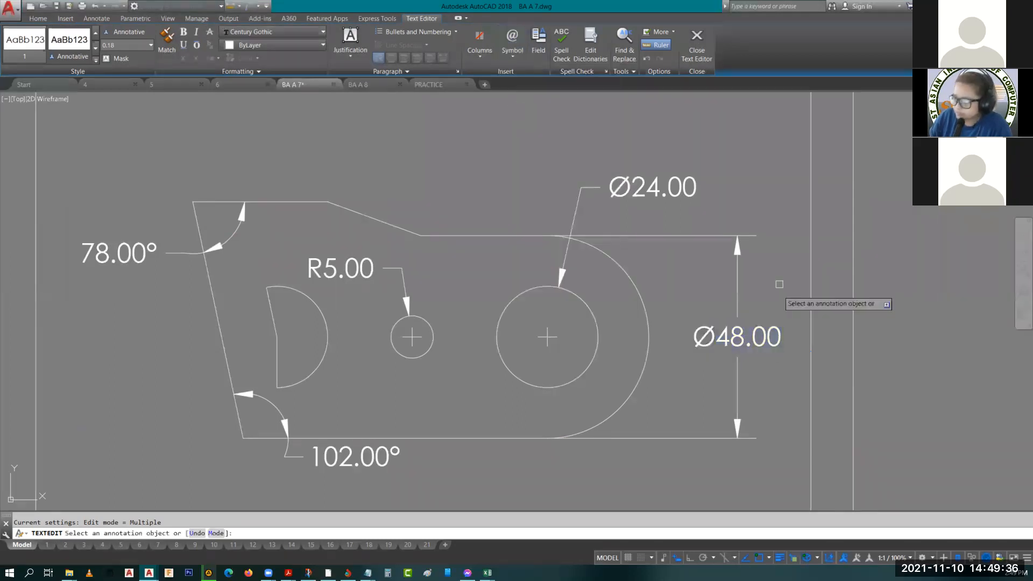
{"action": "key", "text": "Escape"}
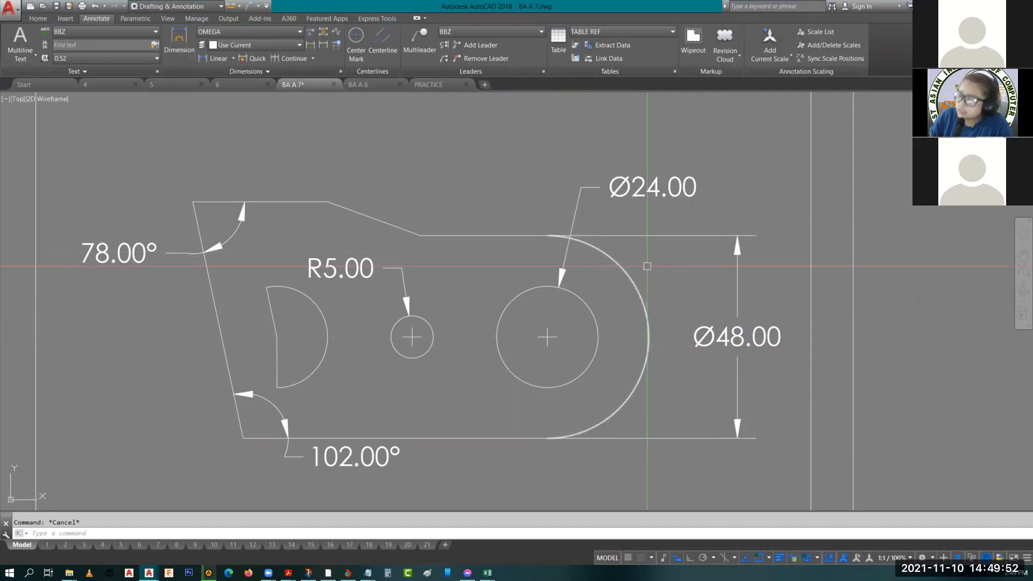
{"action": "left_click", "coordinate": [752, 364]}
{"action": "left_click", "coordinate": [713, 305]}
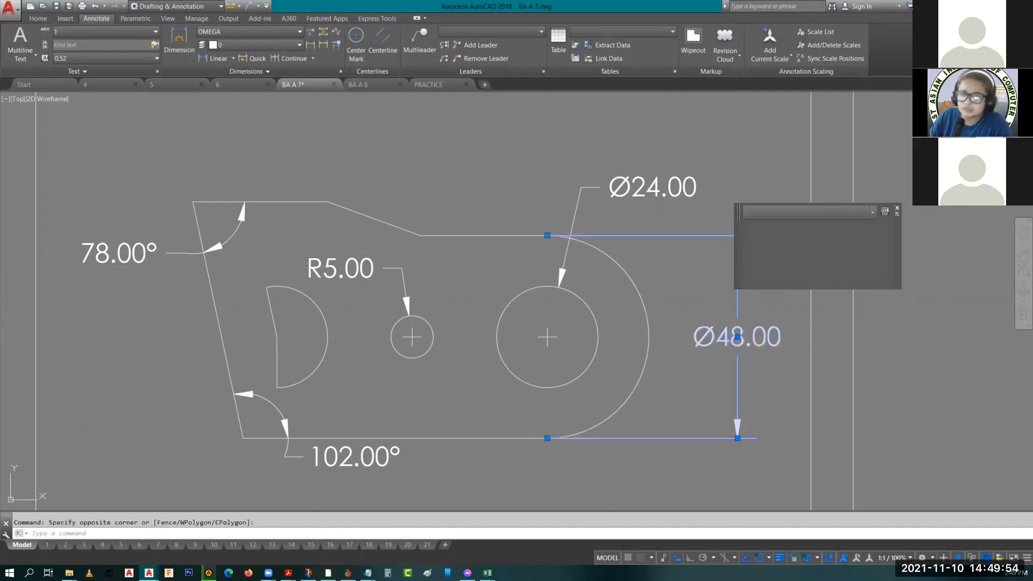
{"action": "key", "text": "Escape"}
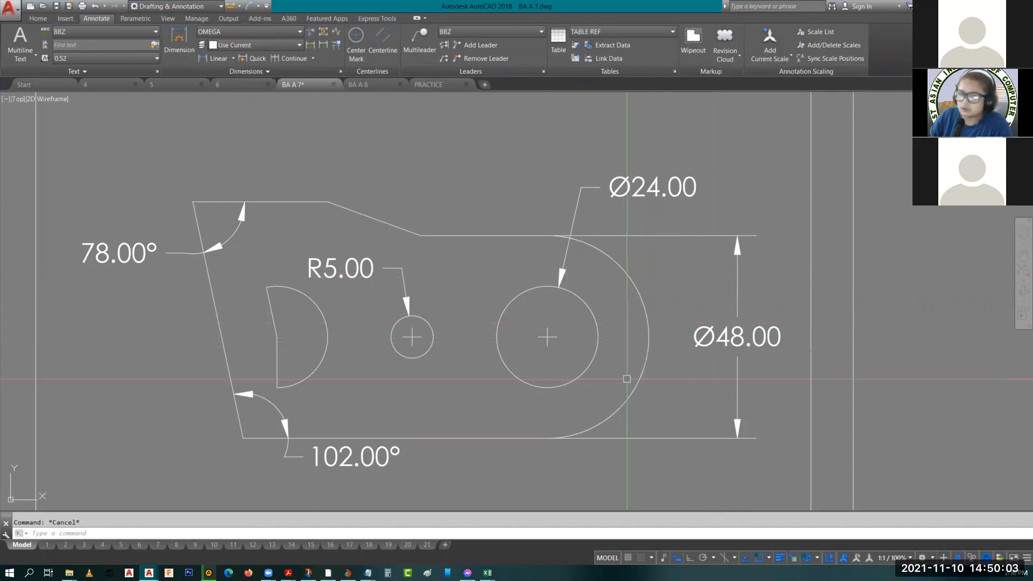
- Try to add a jogged radius dimension to the D-shaped cutout's arc, with the center override at the arc's lower part
{"action": "left_click", "coordinate": [235, 58]}
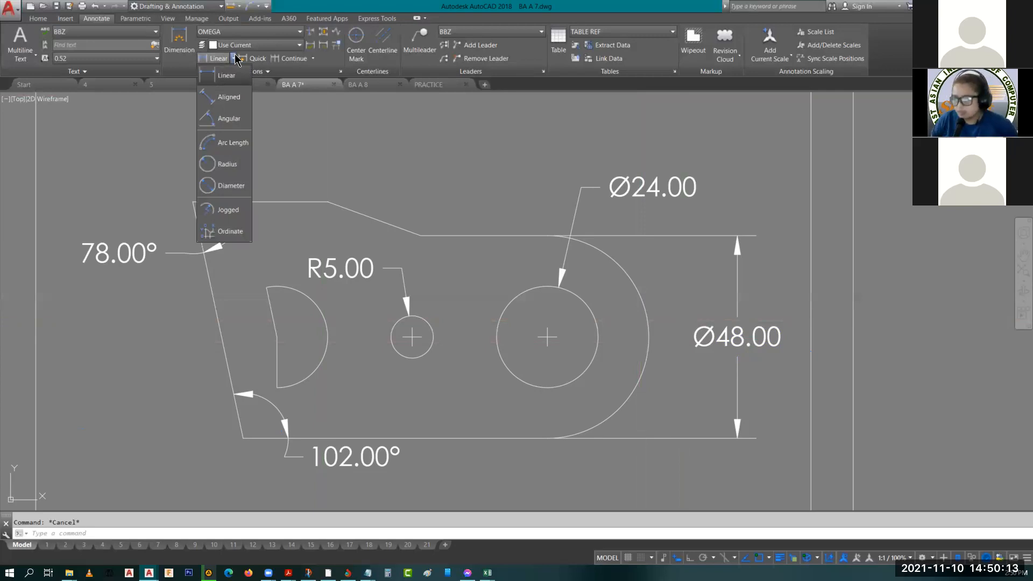
{"action": "left_click", "coordinate": [231, 209]}
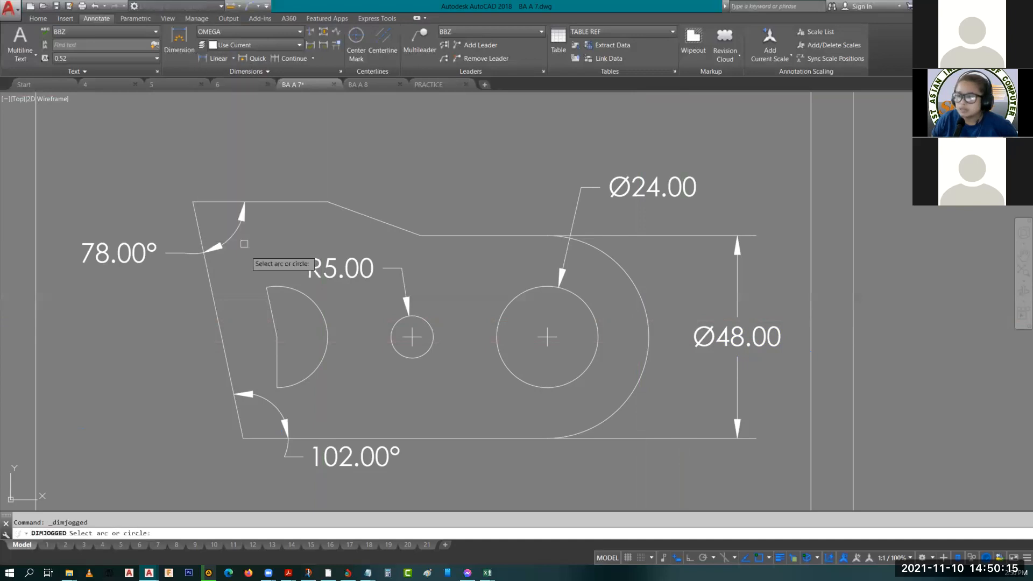
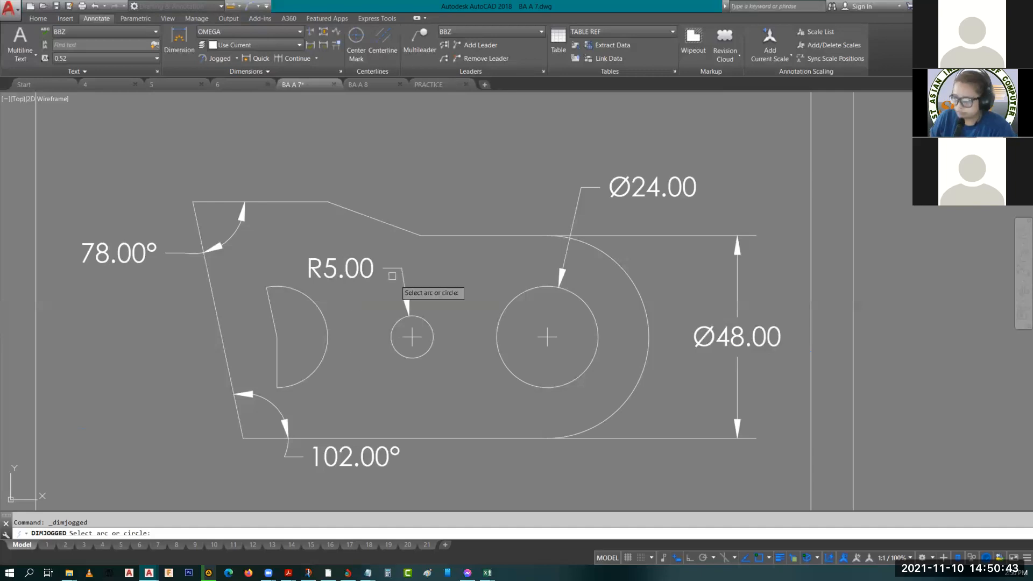
{"action": "left_click", "coordinate": [366, 243]}
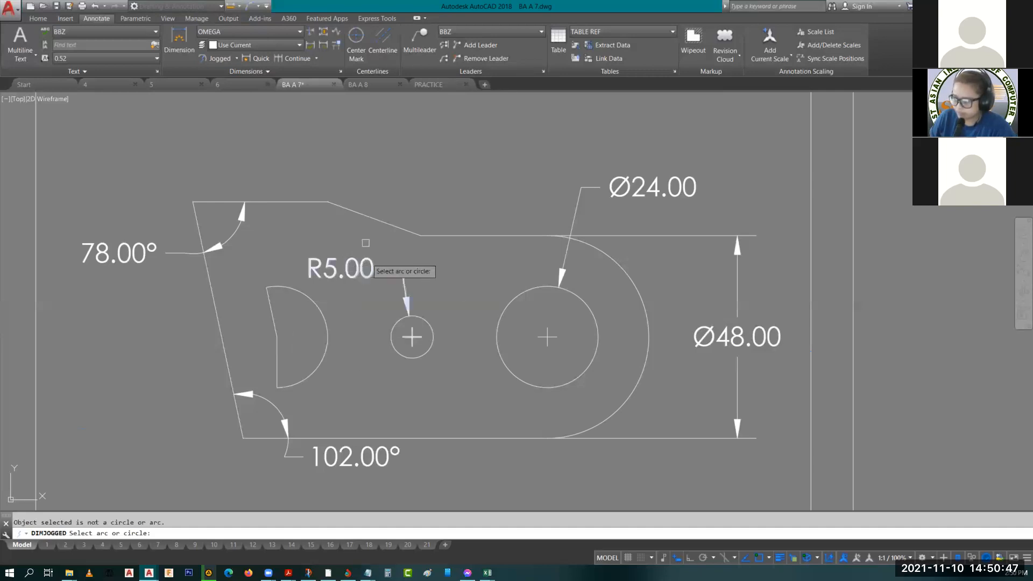
{"action": "left_click", "coordinate": [320, 306]}
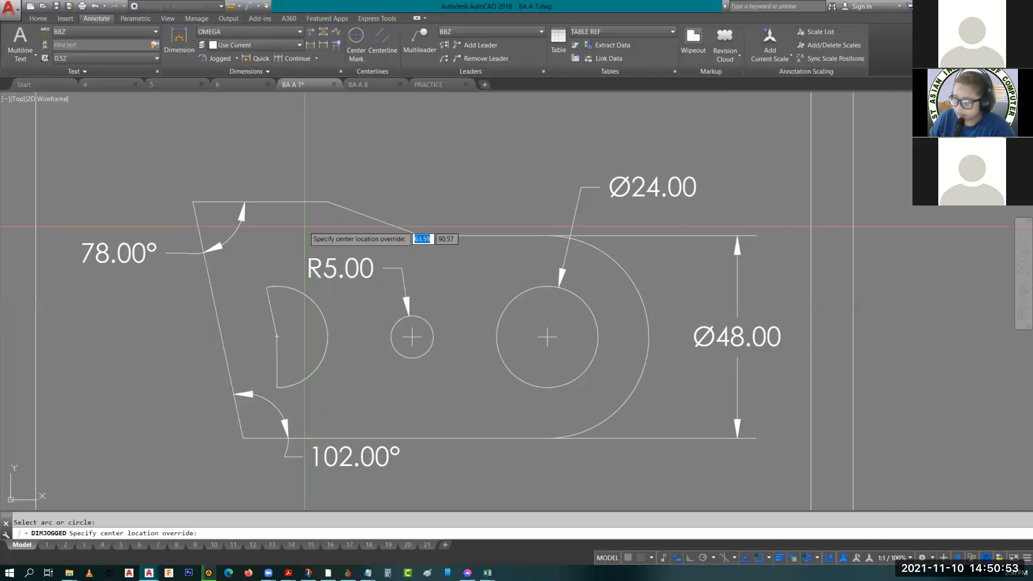
{"action": "left_click", "coordinate": [313, 382]}
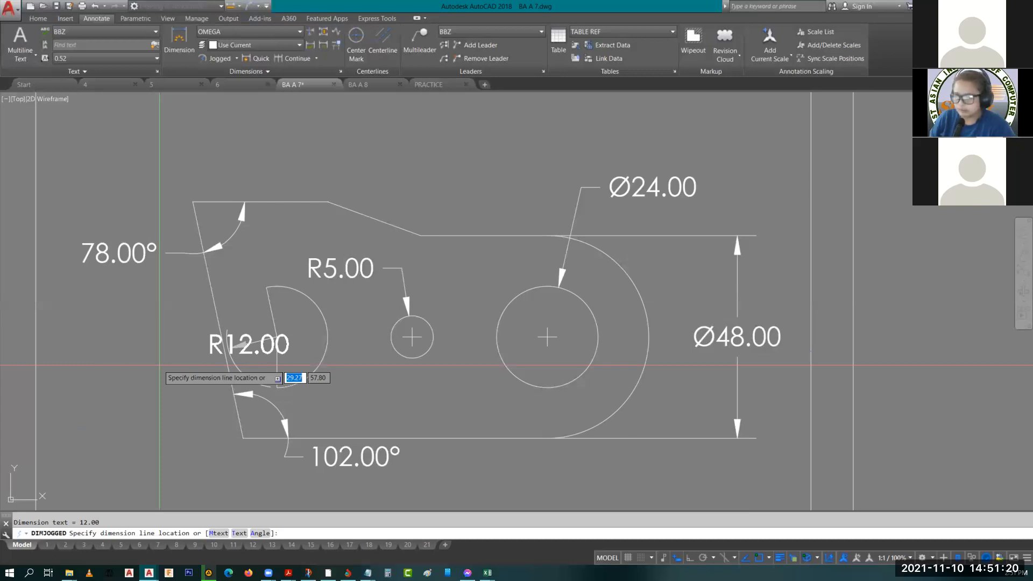
{"action": "key", "text": "Escape"}
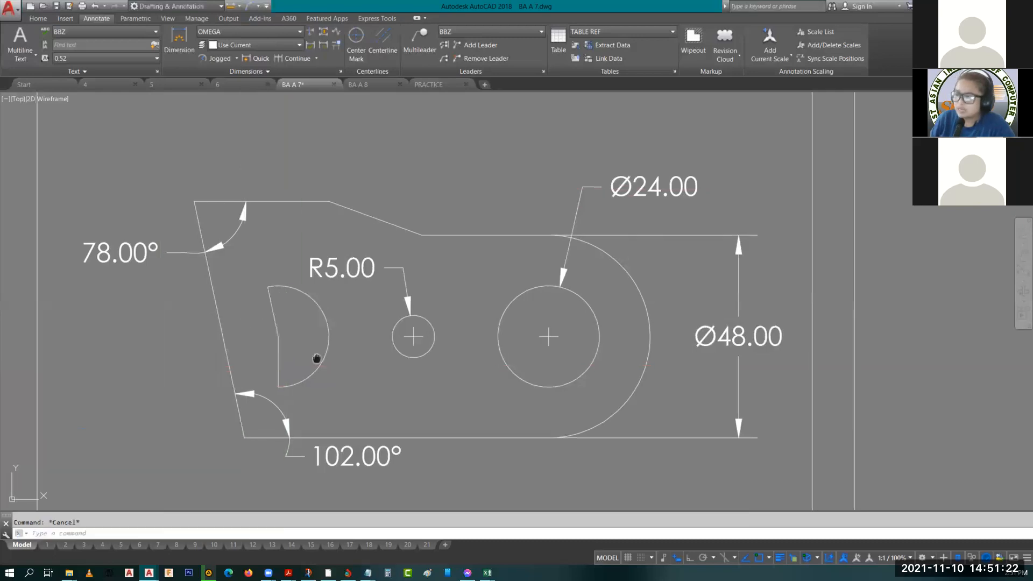
- Try to add a jogged radius dimension to the D-shaped cutout's arc, with the center override at the small circle's center
{"action": "middle_click_drag", "start_coordinate": [311, 354], "coordinate": [403, 288]}
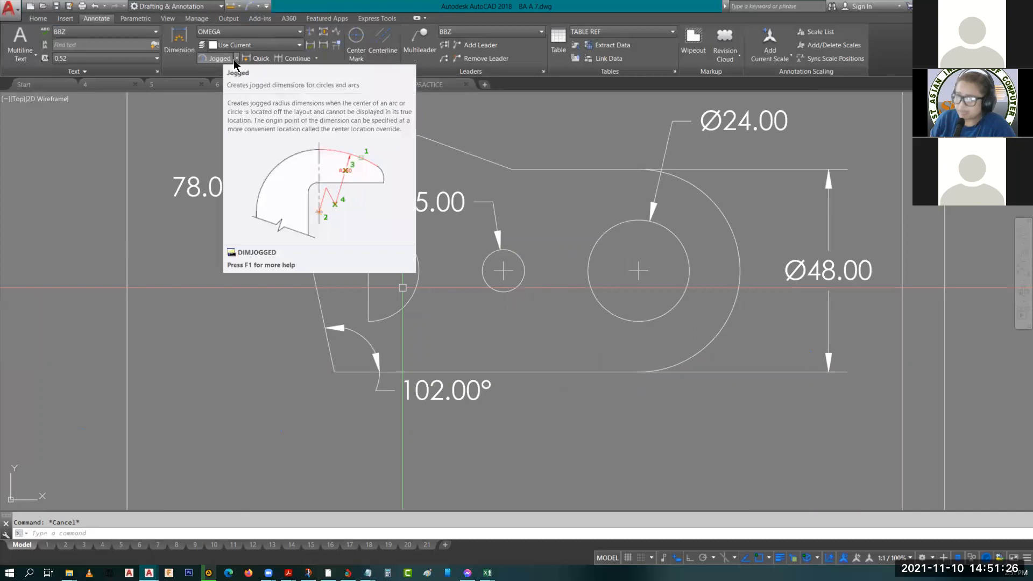
{"action": "left_click", "coordinate": [220, 58]}
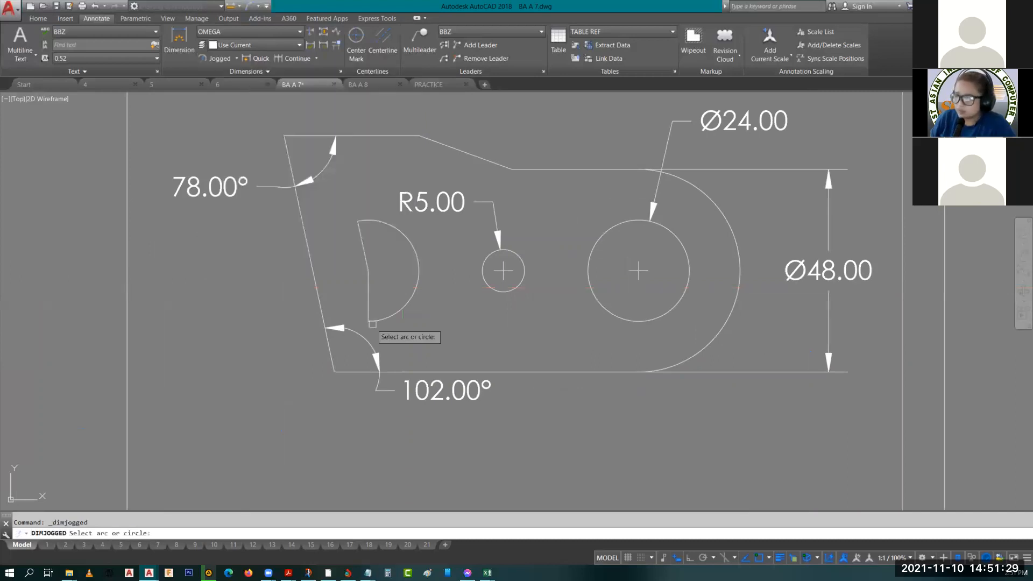
{"action": "left_click", "coordinate": [413, 293]}
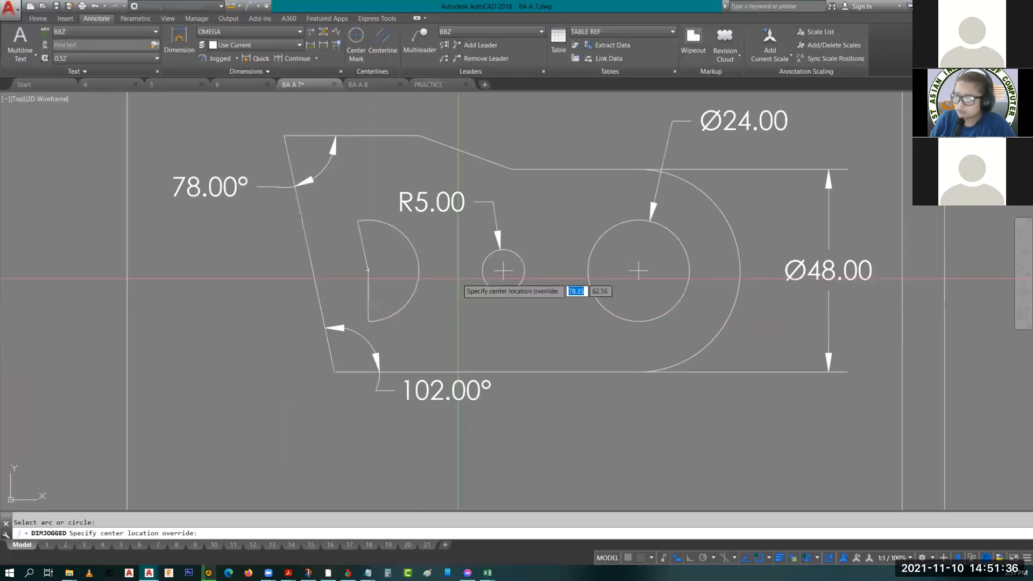
{"action": "left_click", "coordinate": [505, 273]}
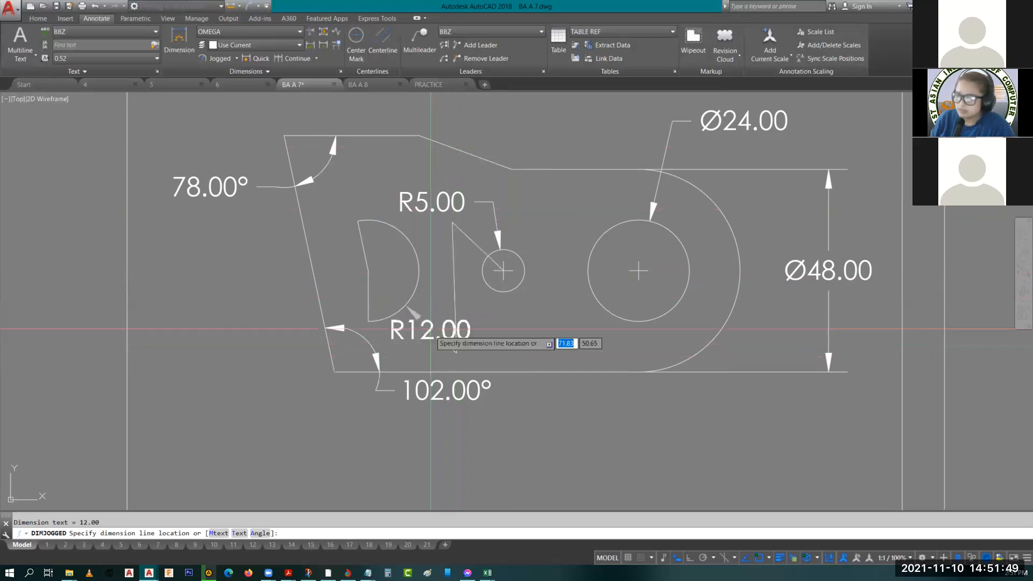
{"action": "key", "text": "Escape"}
- Try a jogged radius dimension on the D-shaped cutout's arc, with the center override outside the profile's slanted edge
{"action": "left_click", "coordinate": [219, 59]}
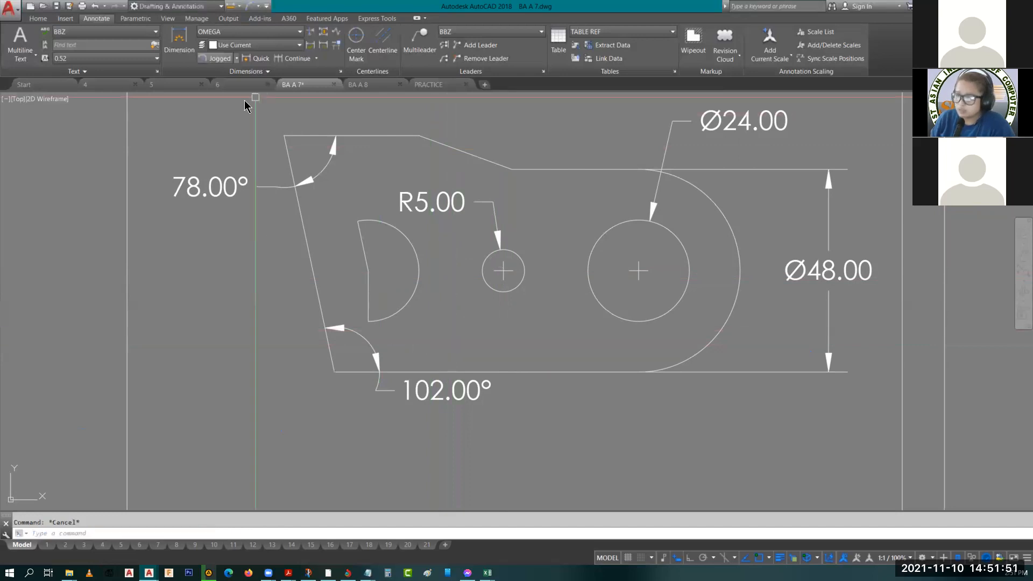
{"action": "left_click", "coordinate": [409, 301]}
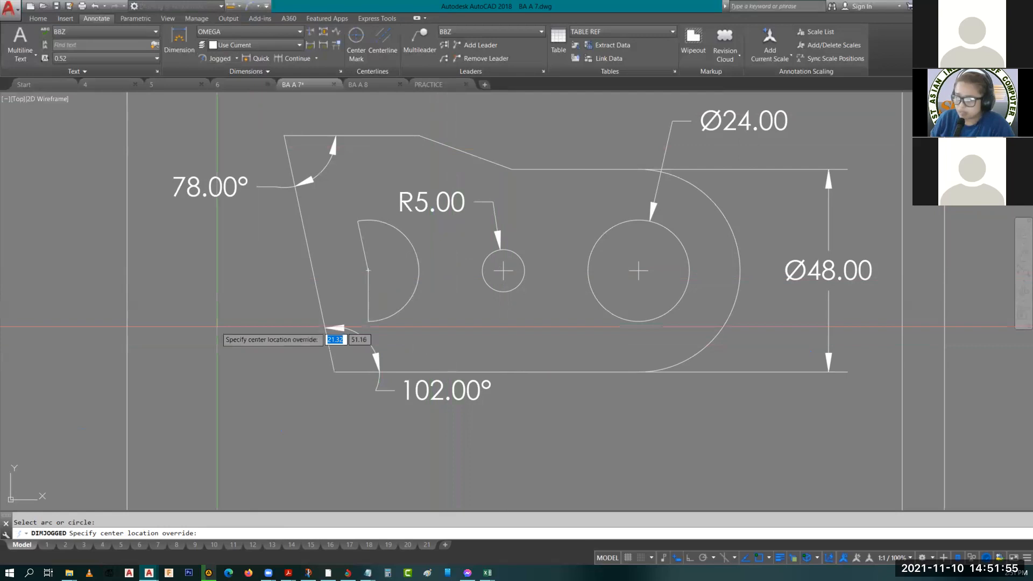
{"action": "left_click", "coordinate": [176, 339]}
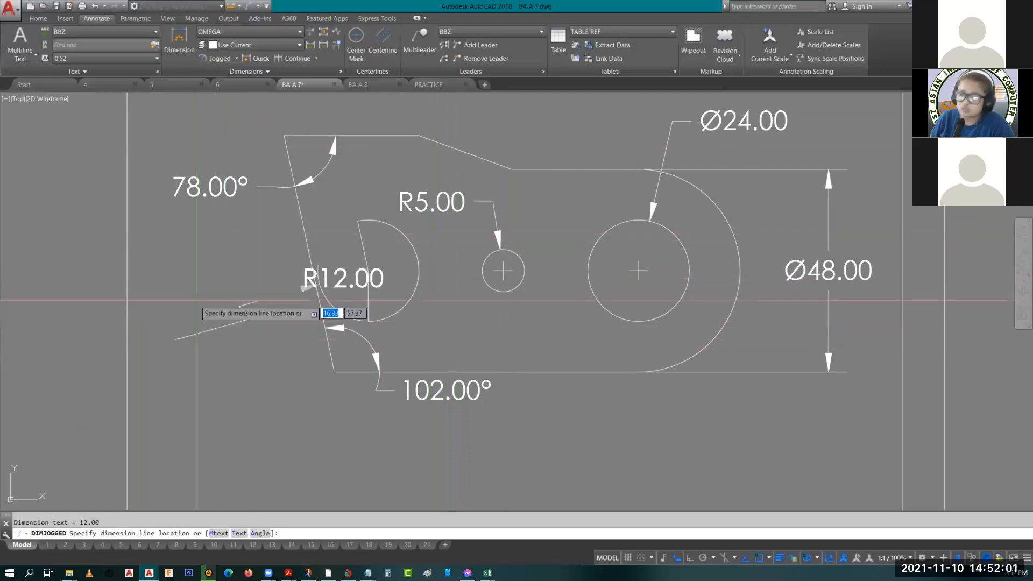
- Try a plain radius dimension on the D-shaped cutout's arc, with its text pulled out below the profile
{"action": "left_click", "coordinate": [237, 60]}
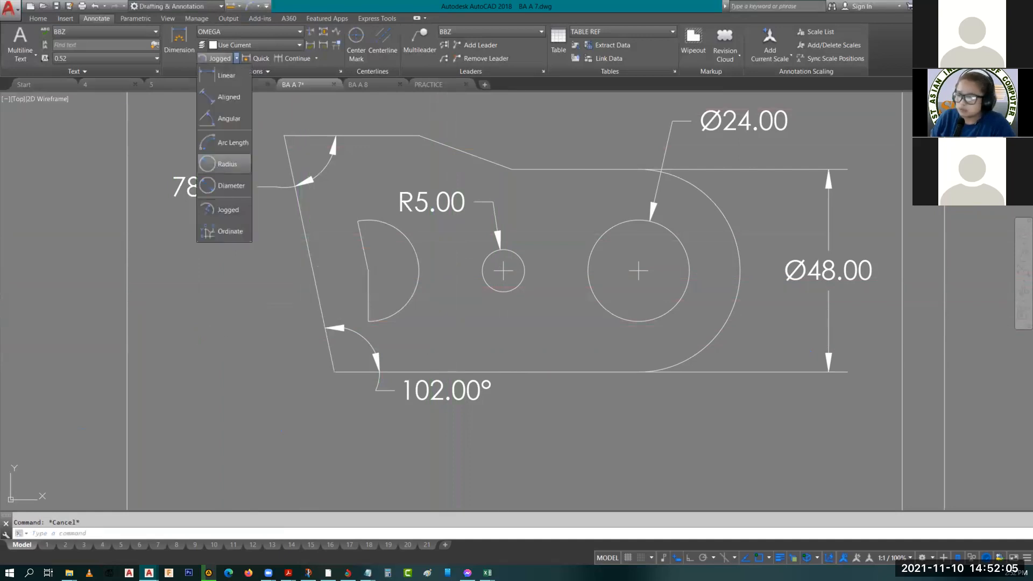
{"action": "left_click", "coordinate": [226, 164]}
{"action": "left_click", "coordinate": [415, 299]}
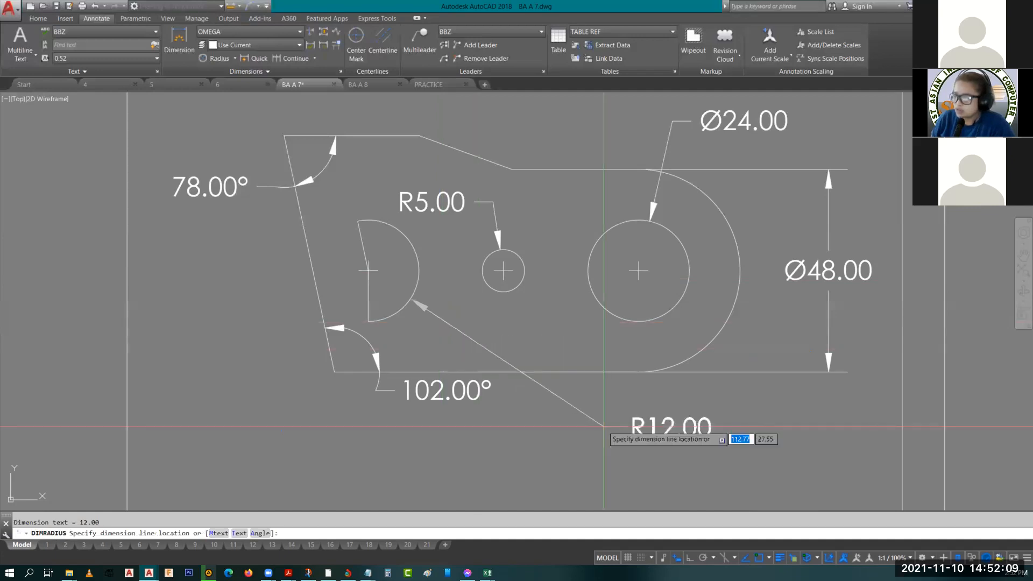
{"action": "key", "text": "Escape"}
- Add a Y ordinate dimension at the profile's lower-left corner, with its leader bent up and ending left of the slanted edge
{"action": "left_click", "coordinate": [234, 58]}
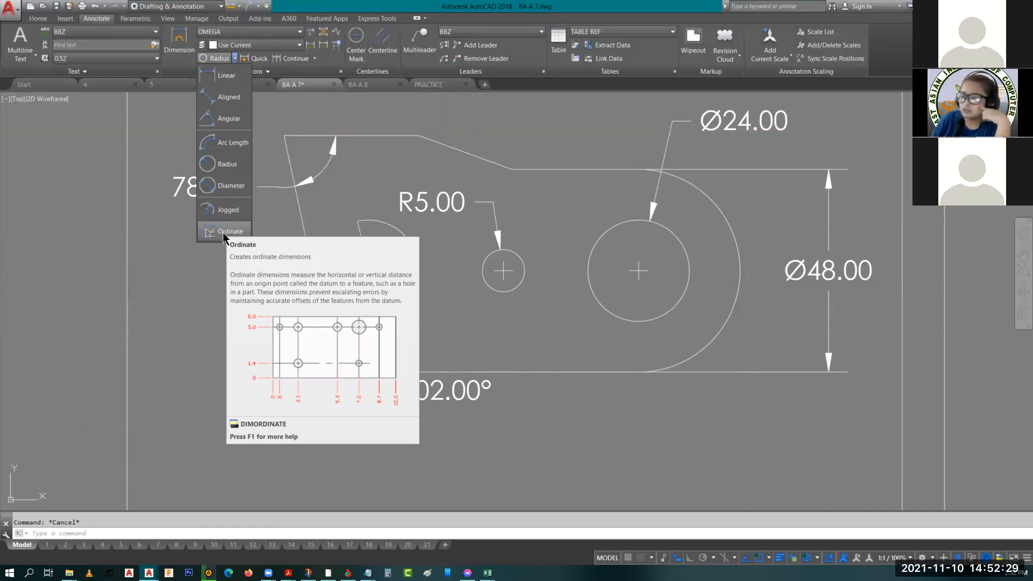
{"action": "left_click", "coordinate": [224, 232]}
{"action": "scroll", "coordinate": [265, 311], "scroll_direction": "down", "scroll_amount": 2}
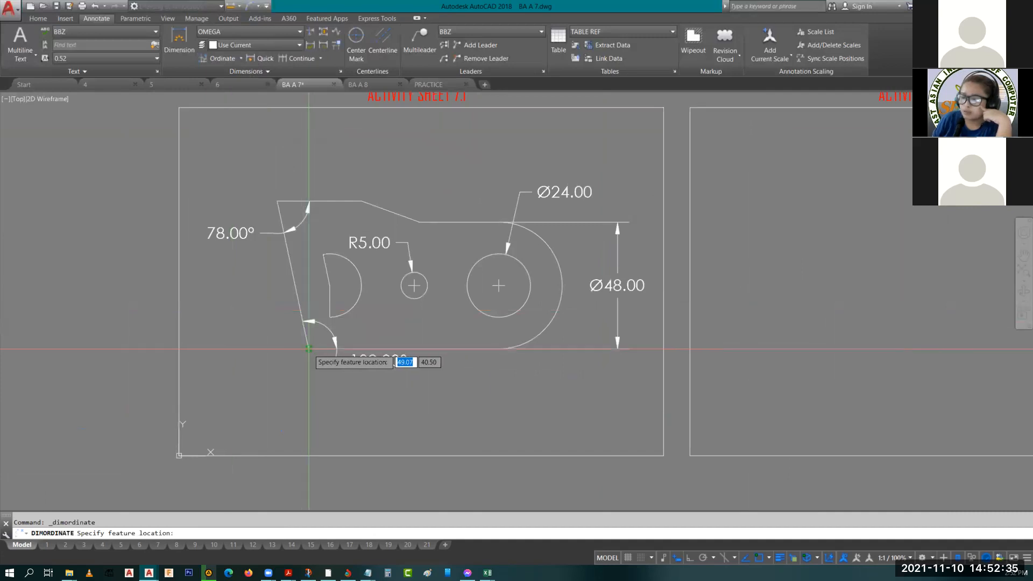
{"action": "left_click", "coordinate": [309, 349]}
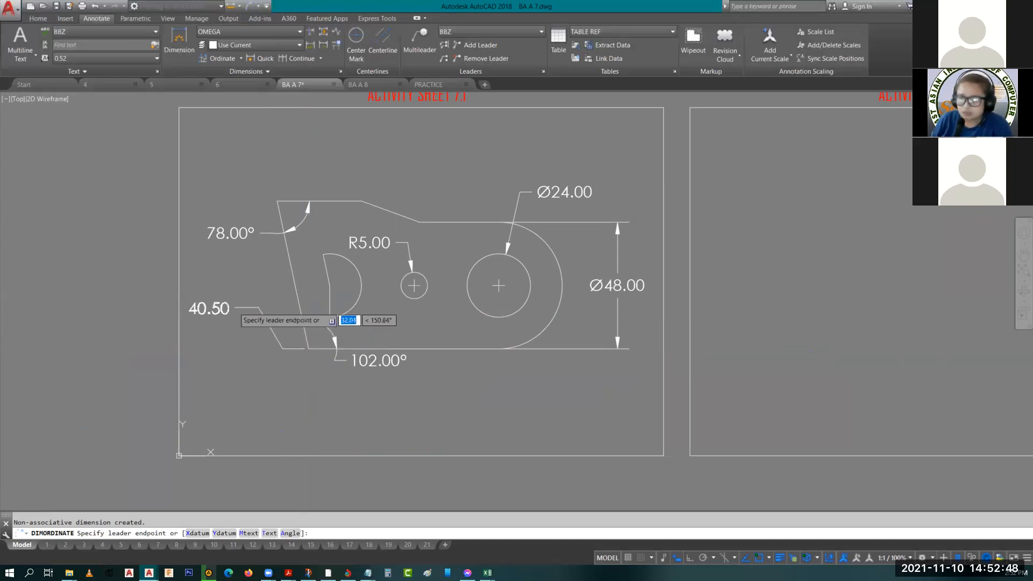
{"action": "left_click", "coordinate": [235, 308]}
- Query the coordinates of the profile's lower-left corner with the ID command
{"action": "type", "text": "id"}
{"action": "key", "text": "Return"}
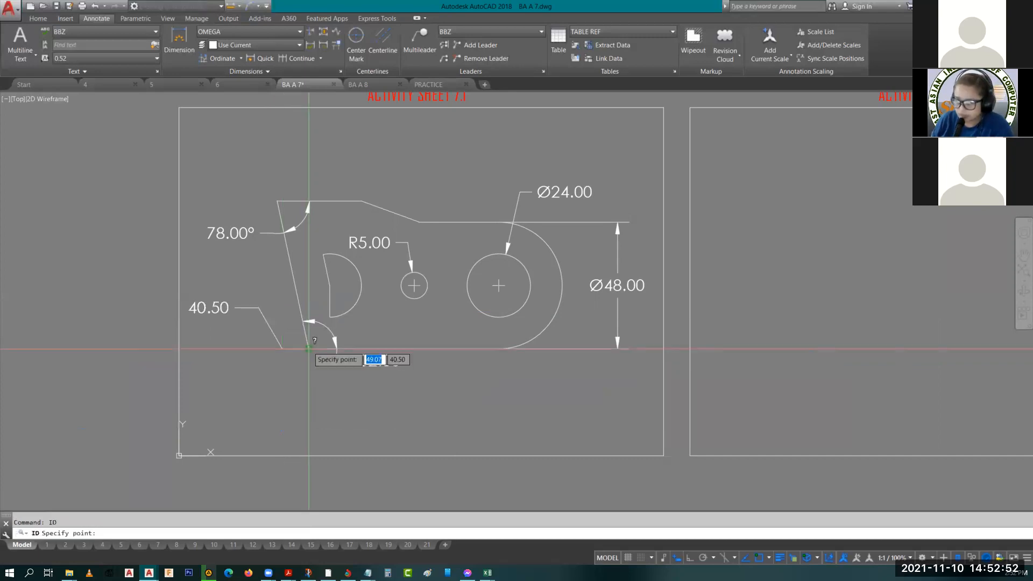
{"action": "left_click", "coordinate": [309, 346]}
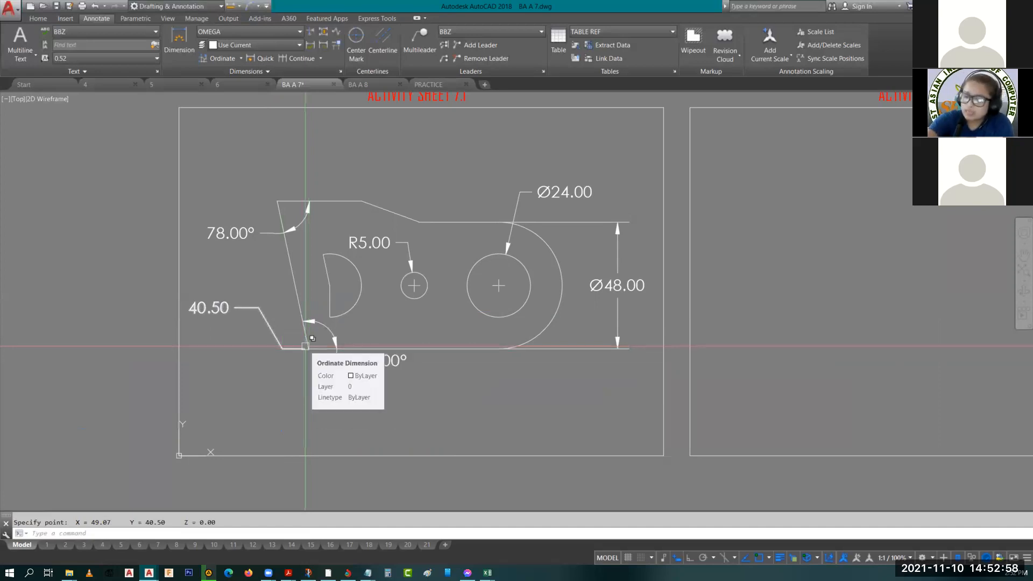
- Add an X ordinate dimension at the profile's lower-left corner, with its leader ending below the profile
{"action": "left_click", "coordinate": [223, 59]}
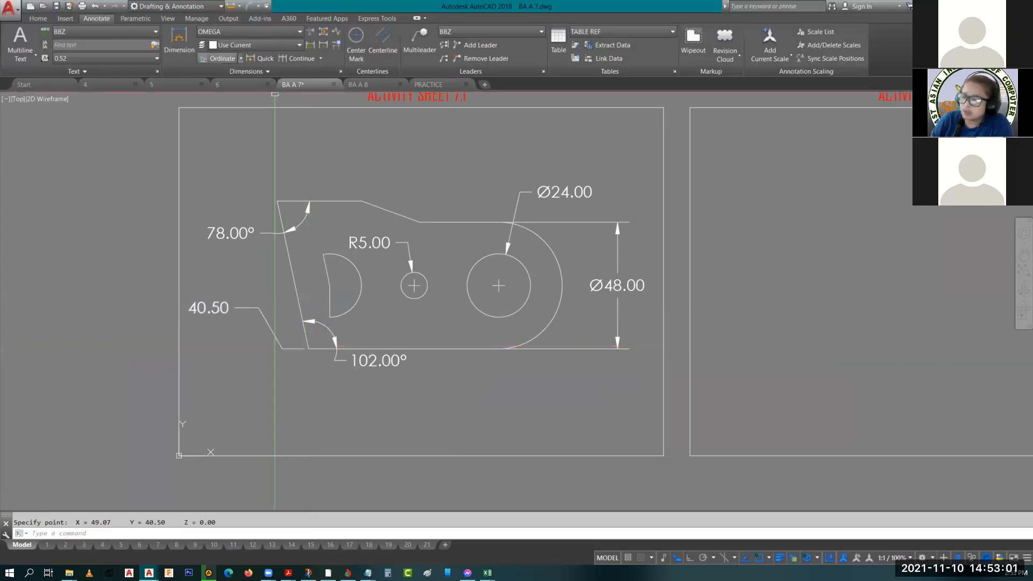
{"action": "left_click", "coordinate": [309, 349]}
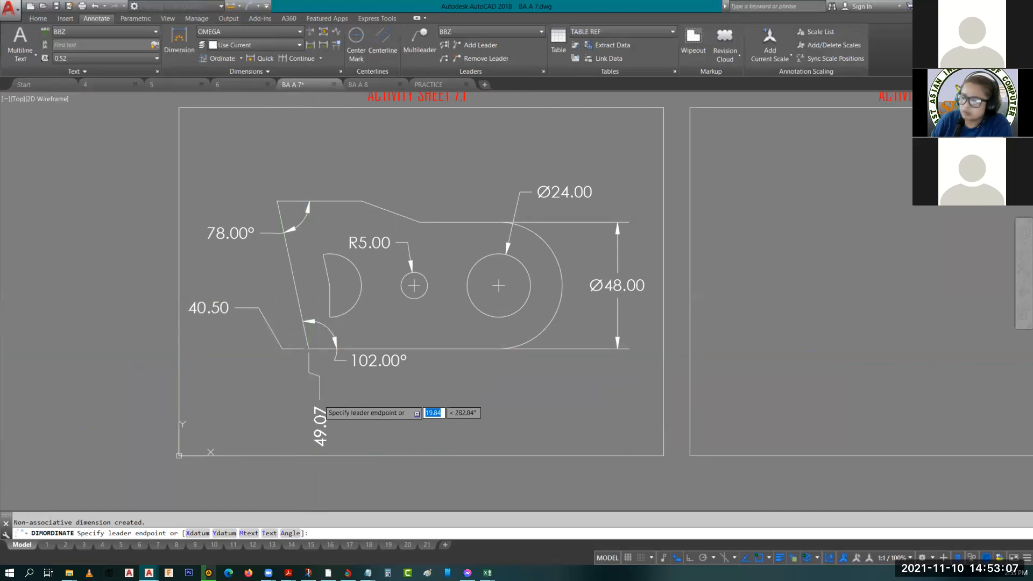
{"action": "left_click", "coordinate": [320, 405]}
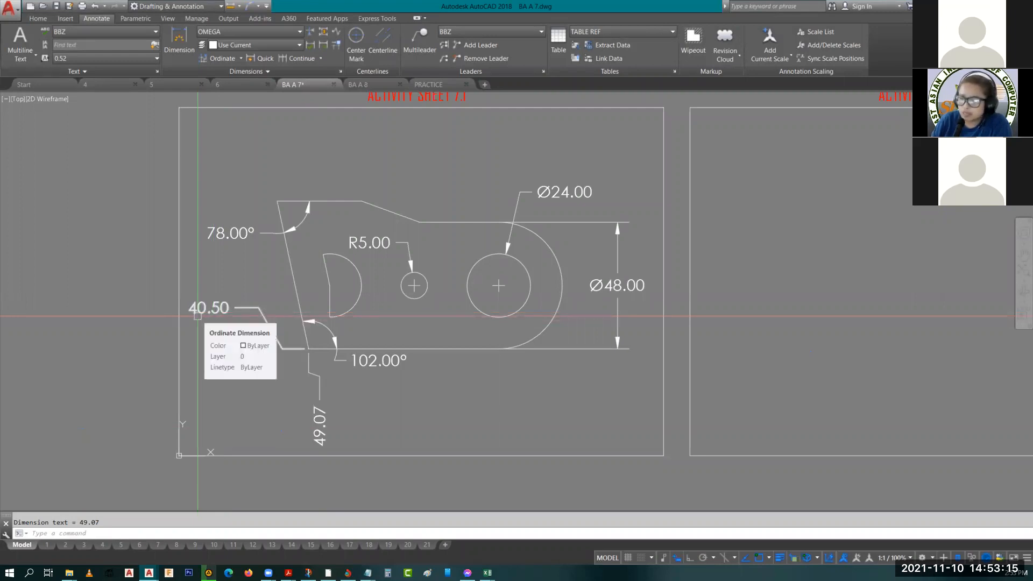
- Insert "49.07," in front of the Y ordinate dimension's text so the label gives both corner coordinates
{"action": "left_click", "coordinate": [195, 312]}
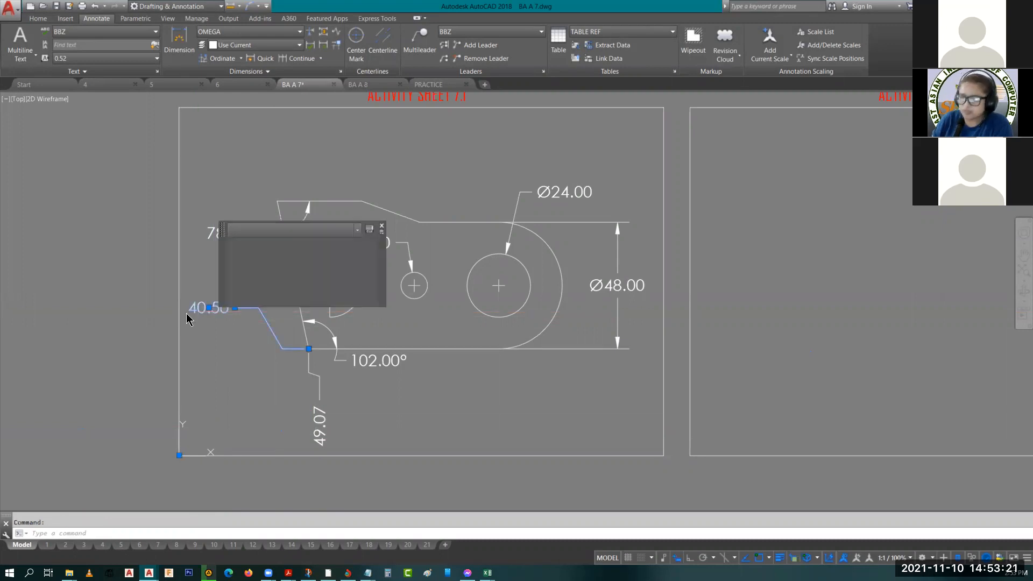
{"action": "double_click", "coordinate": [188, 314]}
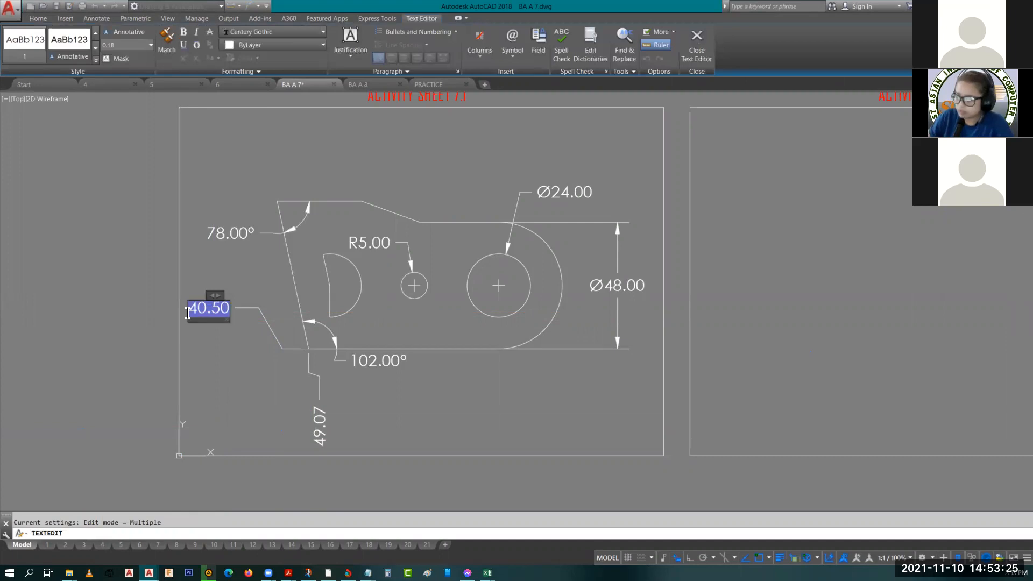
{"action": "type", "text": "49.07"}
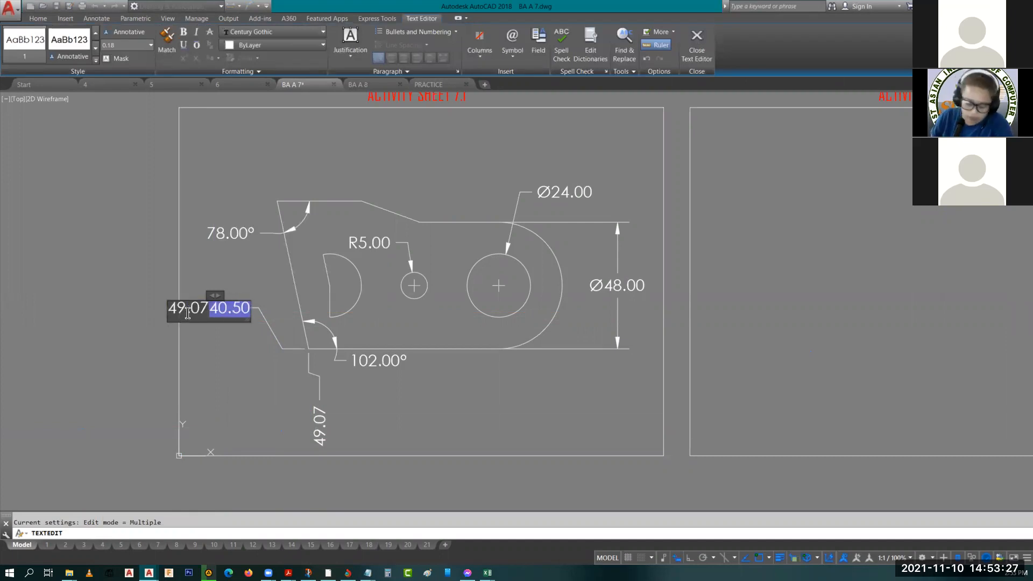
{"action": "type", "text": "."}
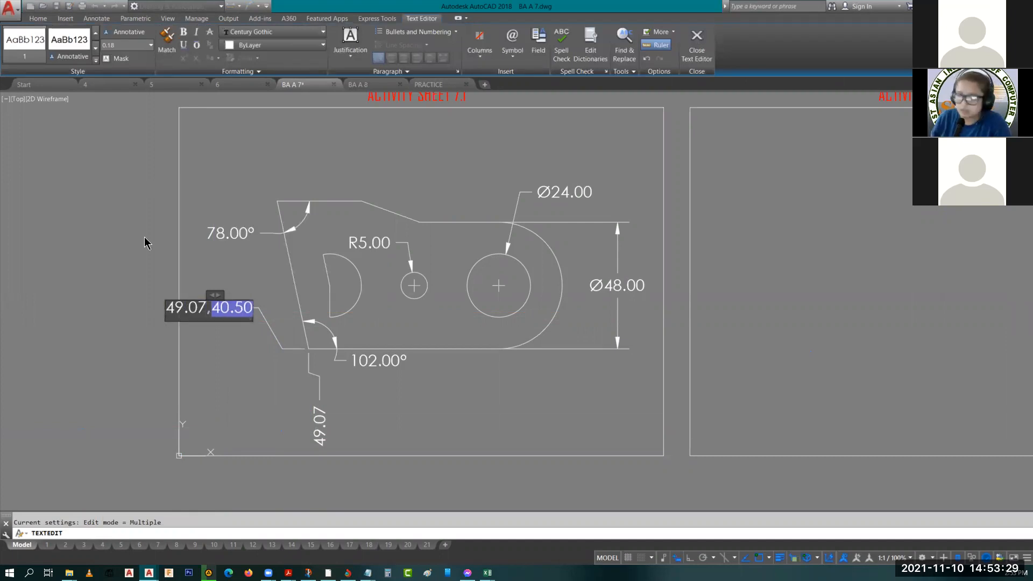
{"action": "left_click", "coordinate": [95, 247]}
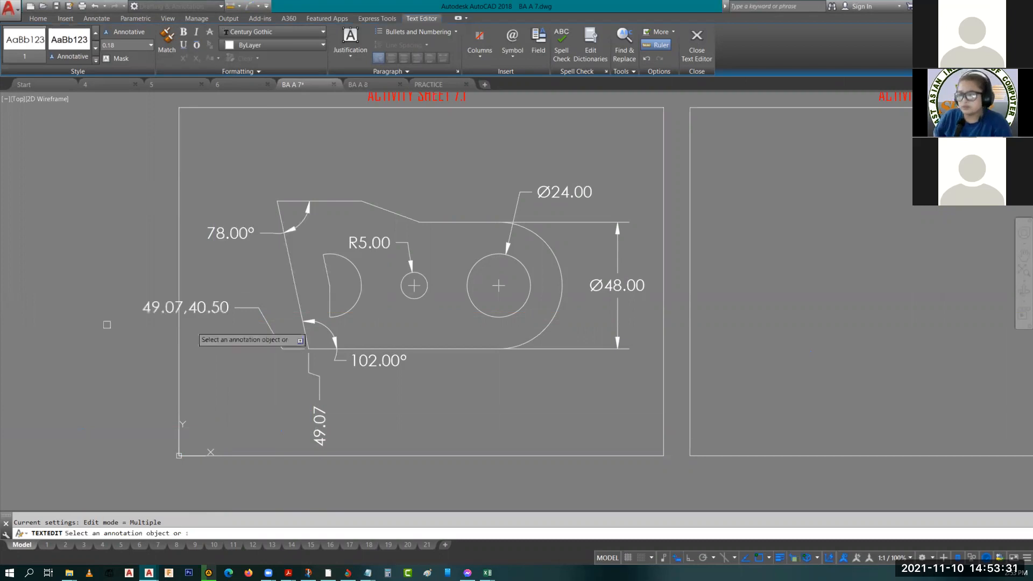
- Inspect the properties of the two ordinate dimensions at the outline's lower-left corner
{"action": "key", "text": "Escape"}
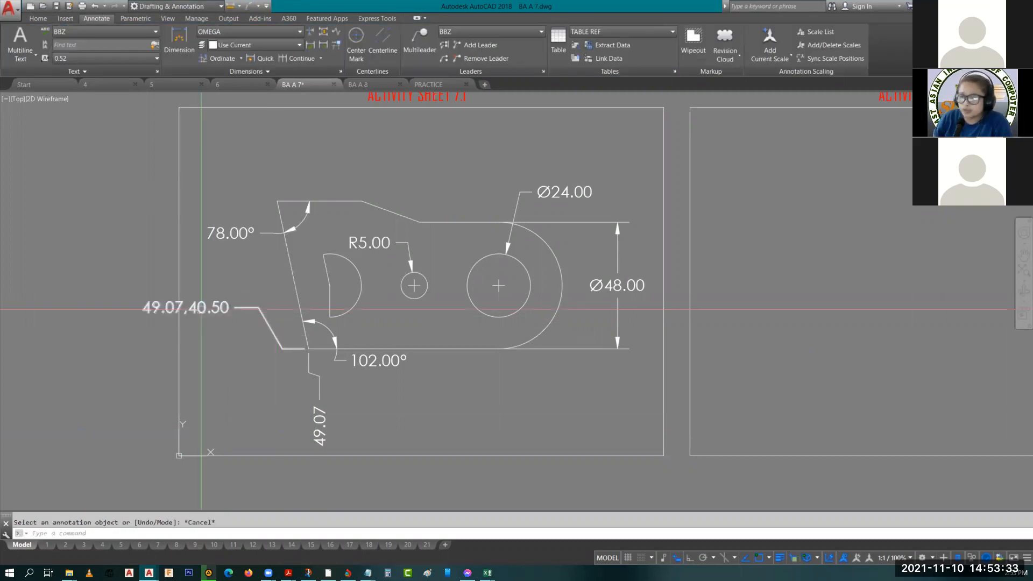
{"action": "left_click", "coordinate": [201, 308]}
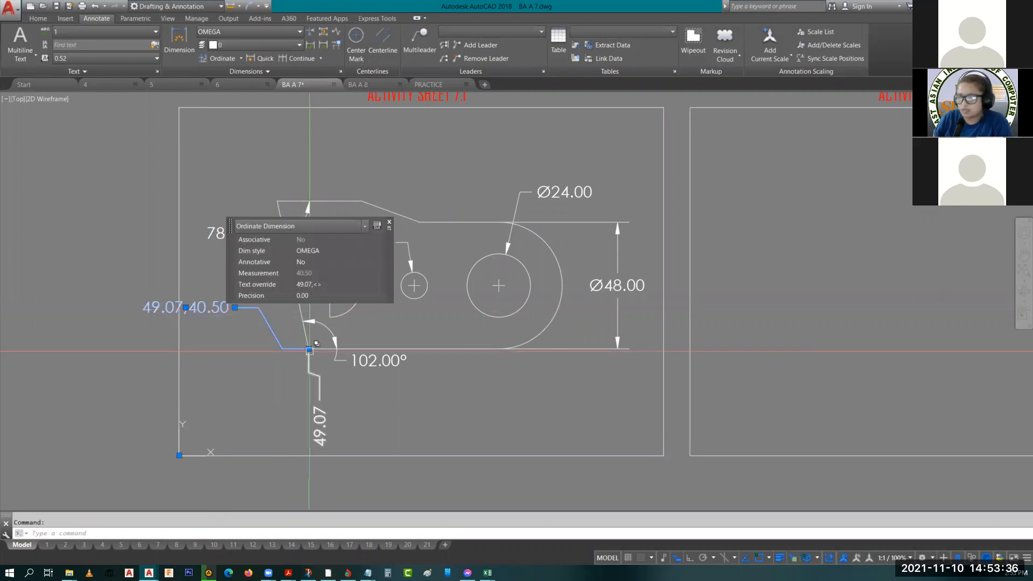
{"action": "key", "text": "Escape"}
{"action": "left_click", "coordinate": [317, 401]}
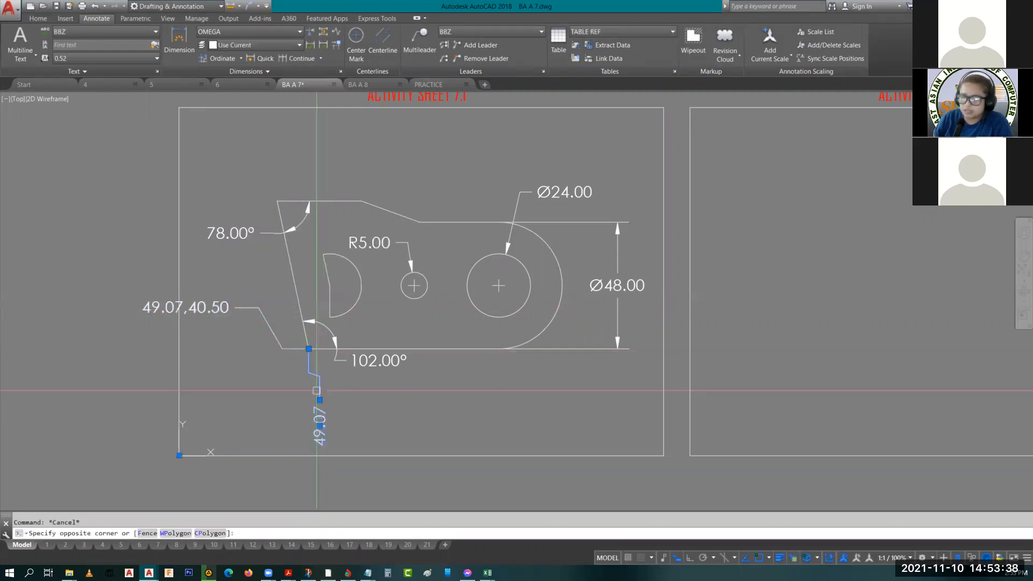
{"action": "left_click", "coordinate": [316, 390]}
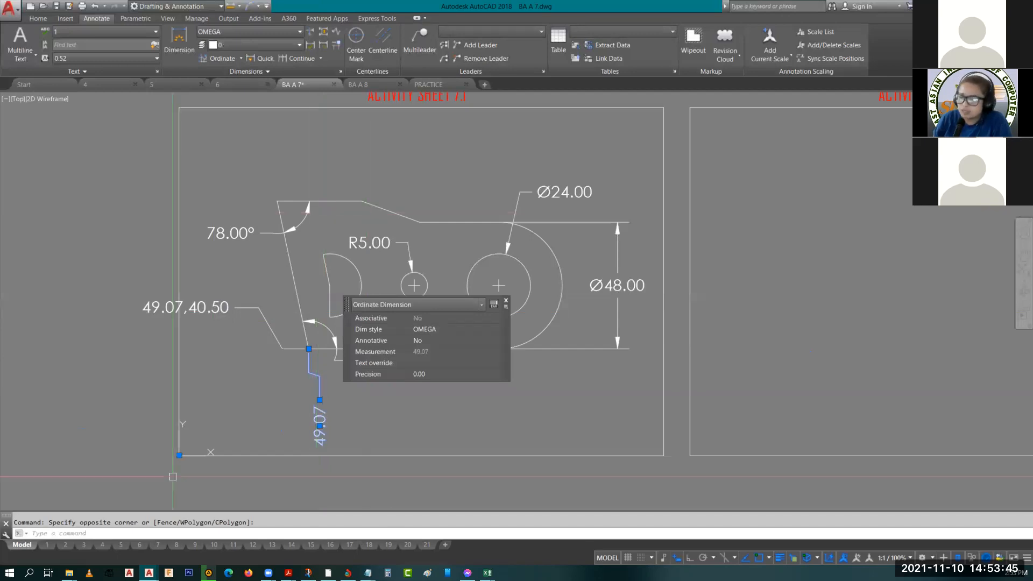
{"action": "key", "text": "Escape"}
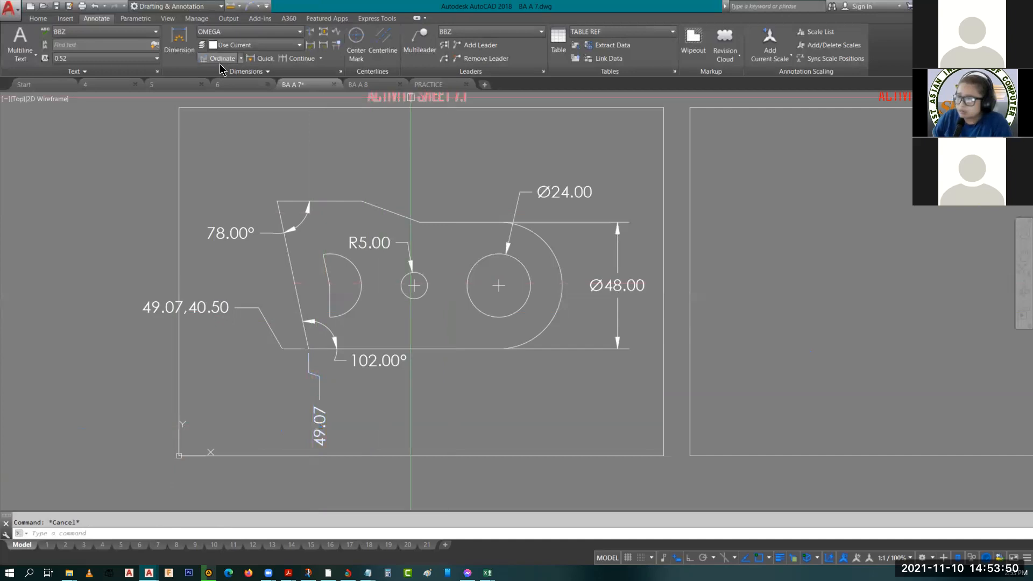
{"action": "left_click", "coordinate": [241, 58]}
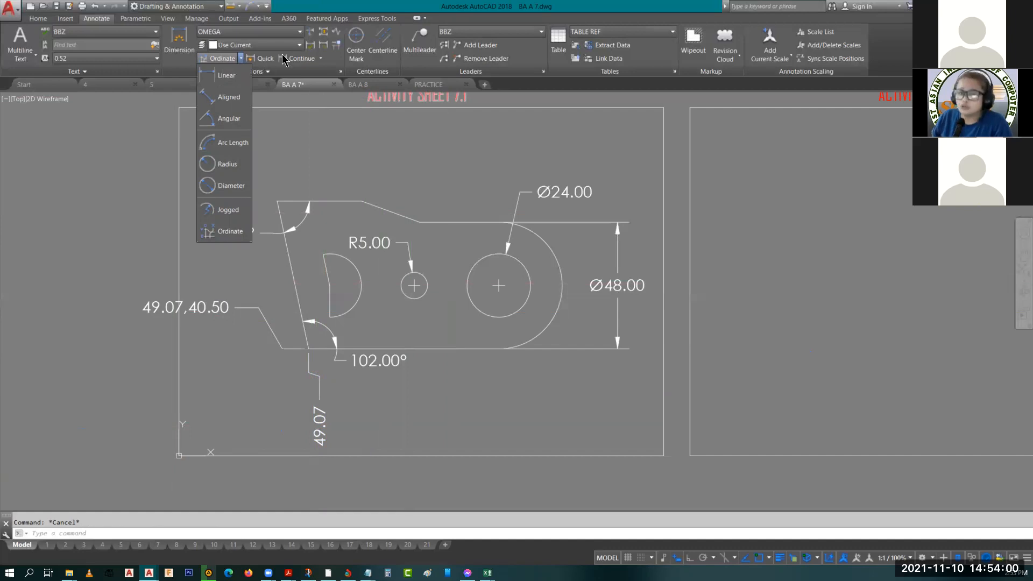
{"action": "left_click", "coordinate": [230, 36]}
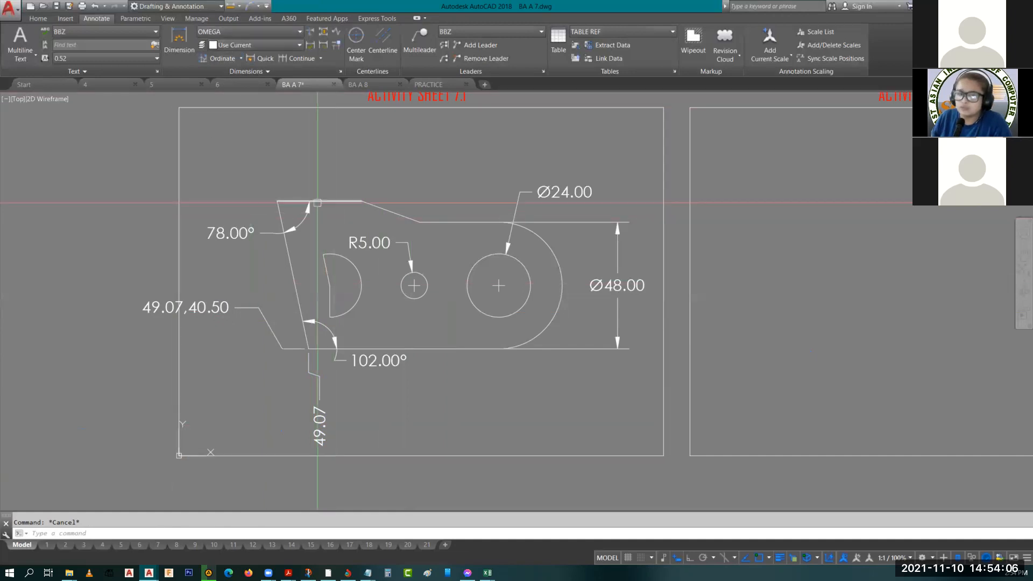
{"action": "middle_click_drag", "start_coordinate": [317, 203], "coordinate": [271, 242]}
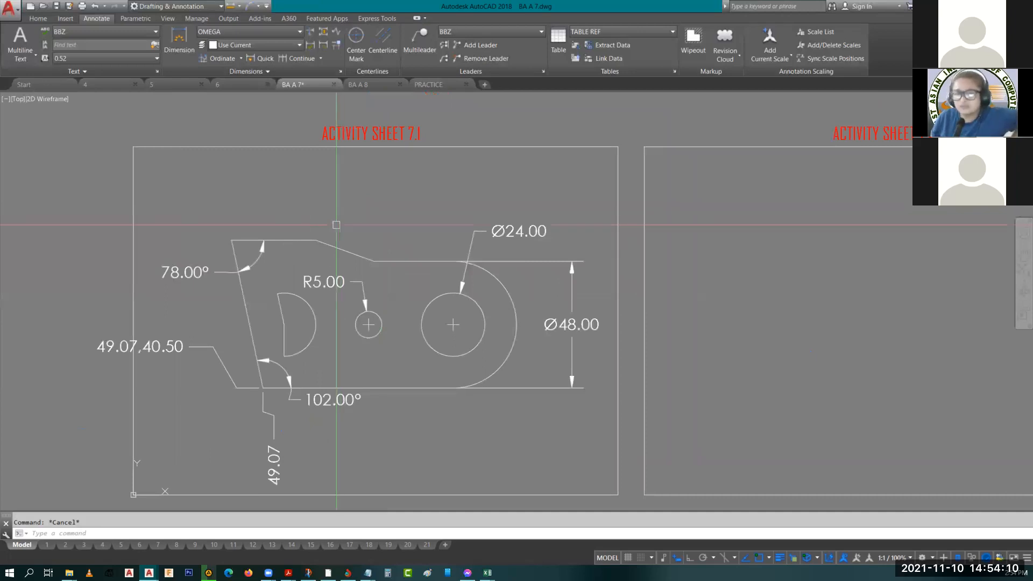
{"action": "left_click", "coordinate": [223, 62]}
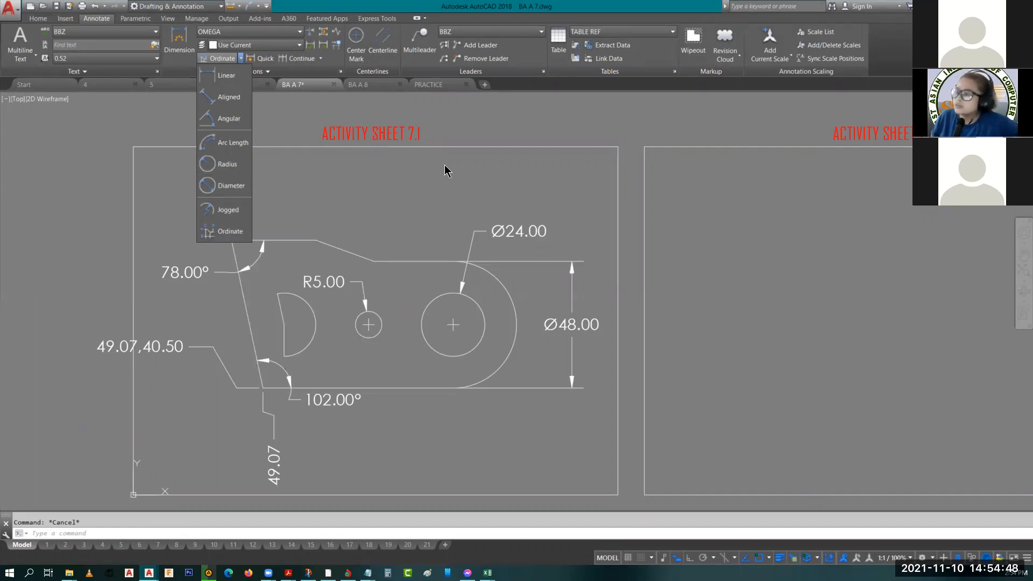
{"action": "left_click", "coordinate": [342, 168]}
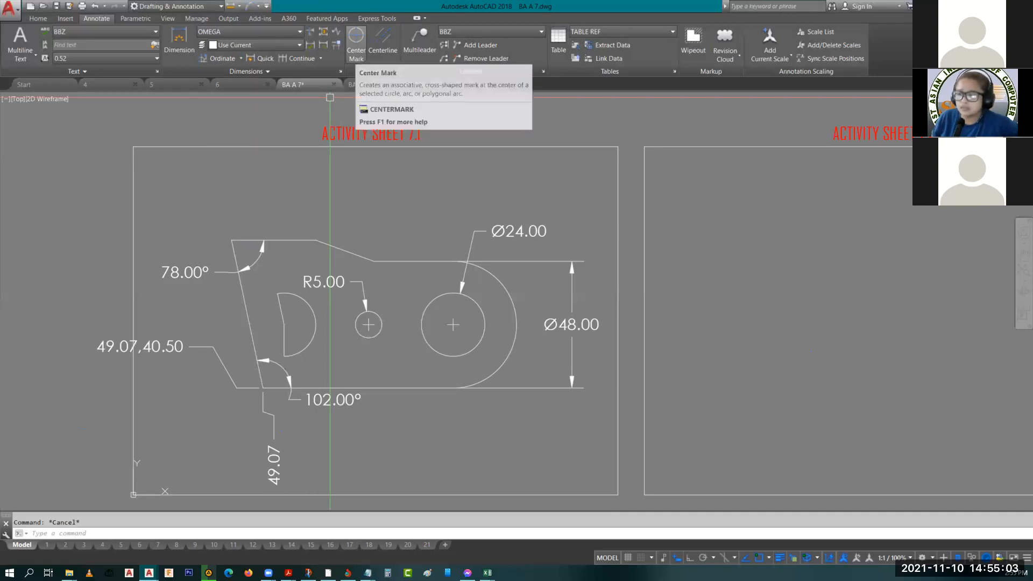
- Draw a large circle in the empty space above and left of the Activity Sheet 7.1 frame
{"action": "middle_click_drag", "start_coordinate": [500, 298], "coordinate": [571, 421]}
{"action": "type", "text": "c"}
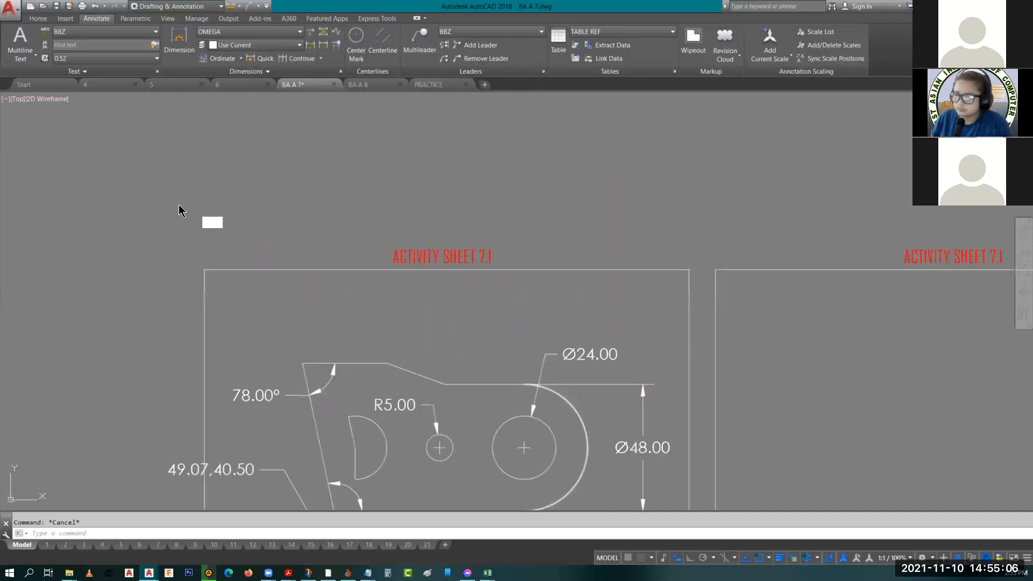
{"action": "key", "text": "Return"}
{"action": "middle_click_drag", "start_coordinate": [232, 208], "coordinate": [407, 319]}
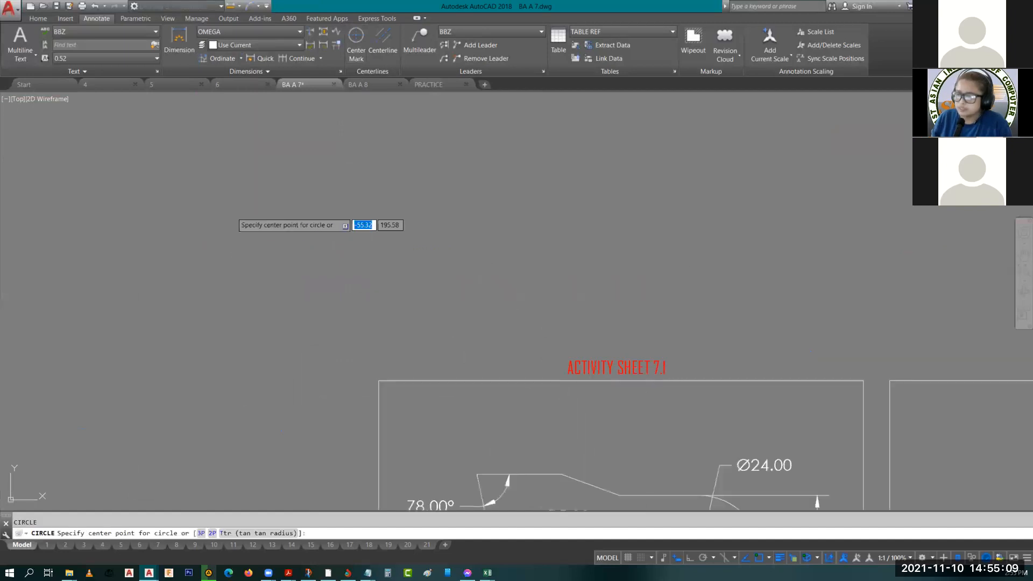
{"action": "left_click", "coordinate": [232, 212]}
{"action": "left_click", "coordinate": [168, 129]}
{"action": "key", "text": "Escape"}
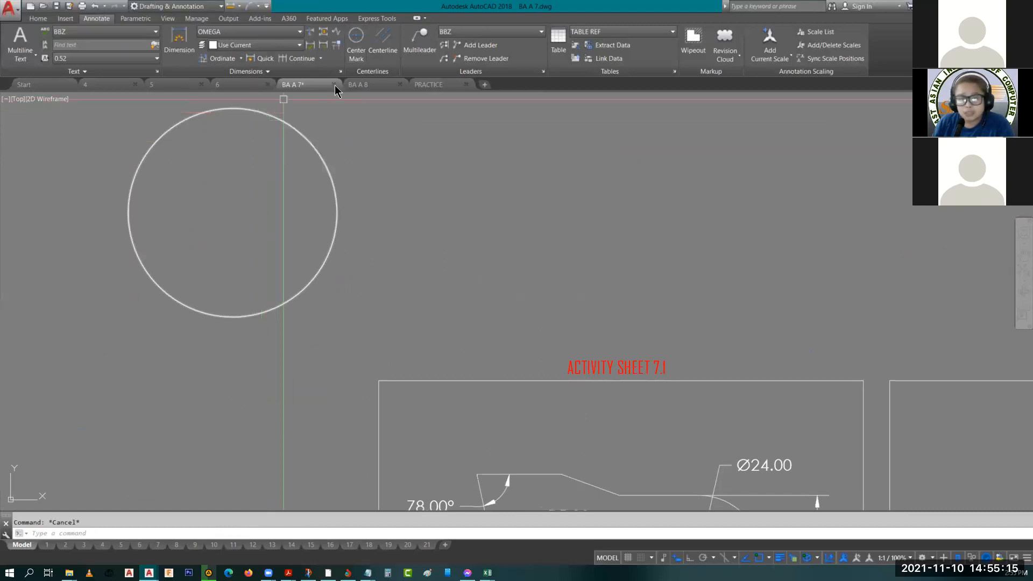
- Add a center mark to the large circle
{"action": "left_click", "coordinate": [362, 42]}
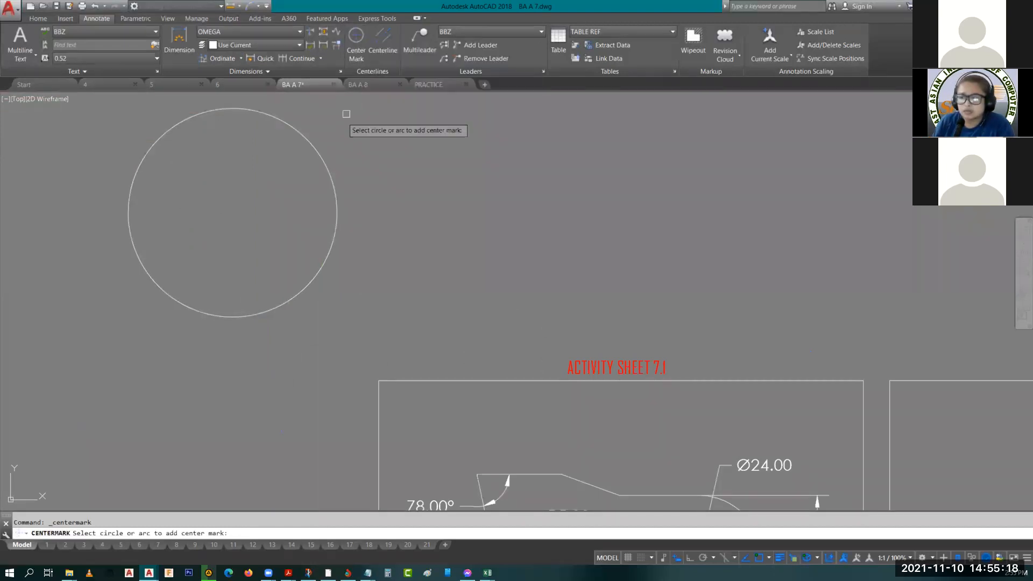
{"action": "left_click", "coordinate": [307, 136]}
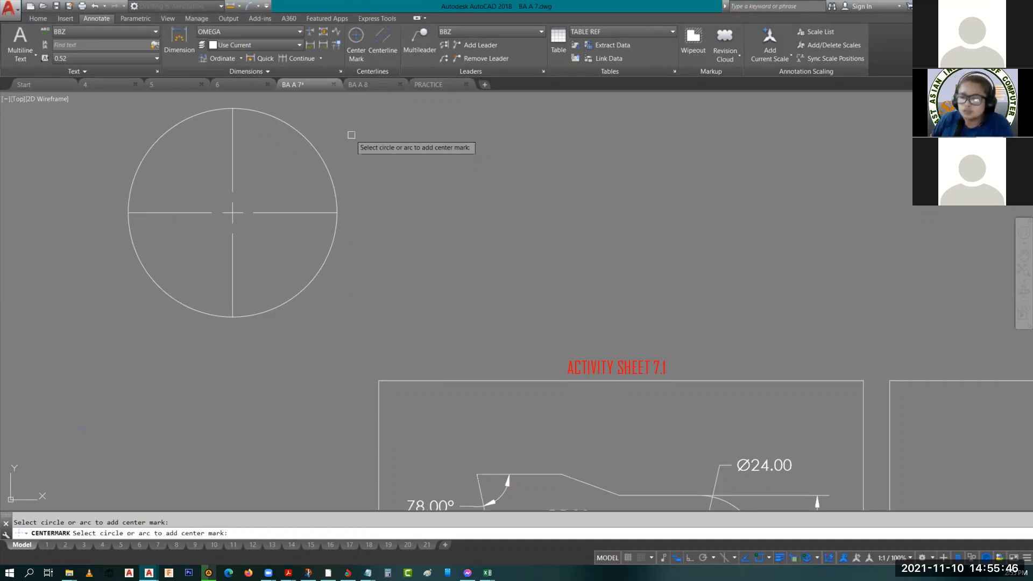
{"action": "key", "text": "Escape"}
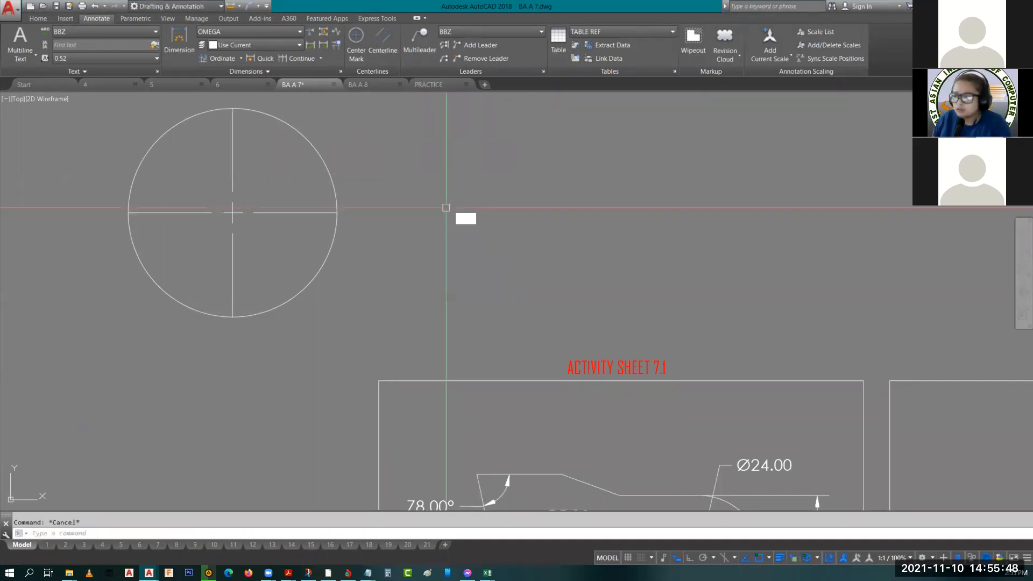
- Draw a smaller circle about 55 units in diameter beside the large one, with its center at about the same height
{"action": "type", "text": "c"}
{"action": "key", "text": "space"}
{"action": "left_click", "coordinate": [536, 213]}
{"action": "left_click", "coordinate": [528, 141]}
{"action": "key", "text": "Escape"}
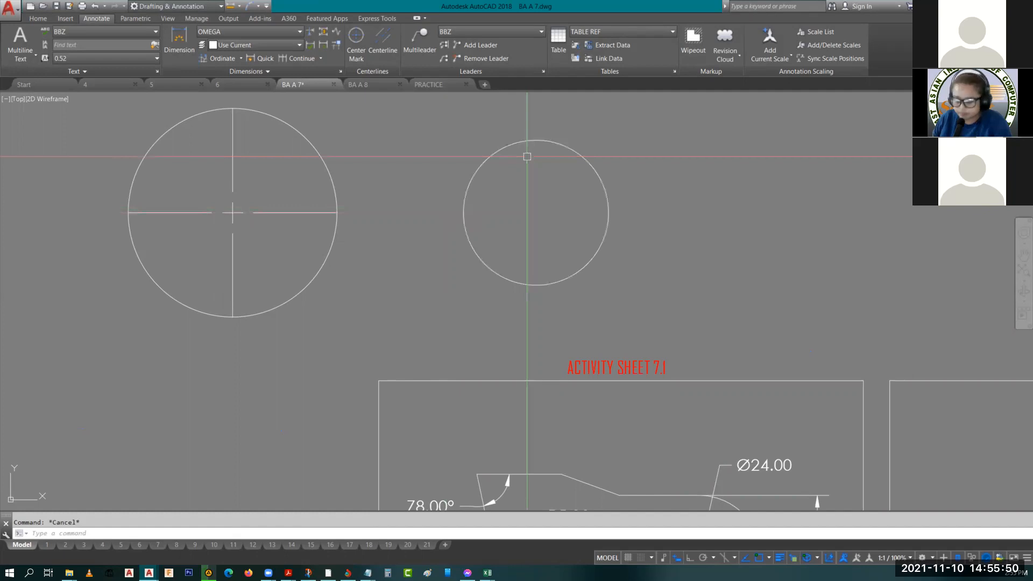
- Draw a vertical and a horizontal line across the smaller circle, each joining two opposite quadrant points
{"action": "type", "text": "l"}
{"action": "key", "text": "space"}
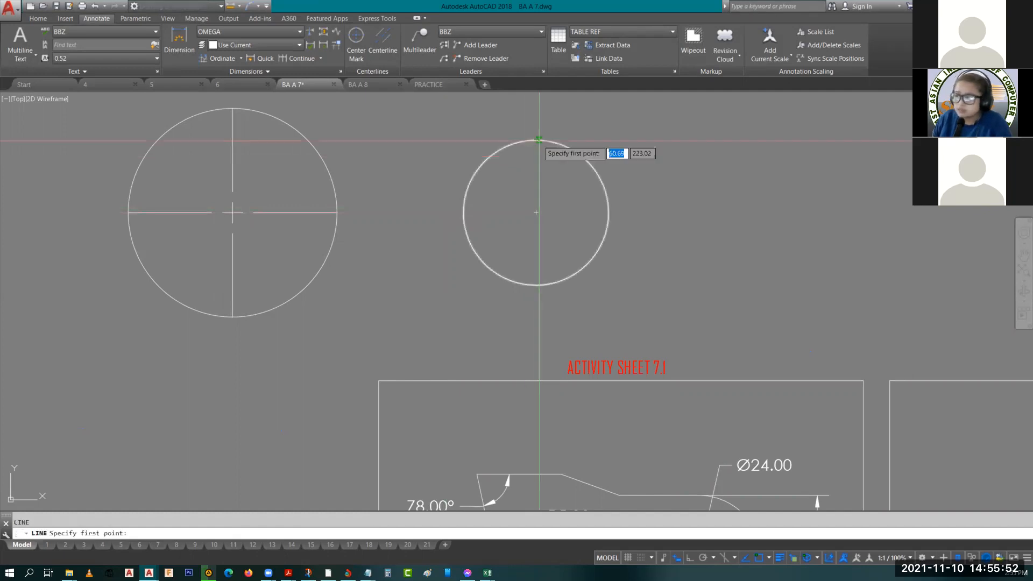
{"action": "left_click", "coordinate": [536, 140]}
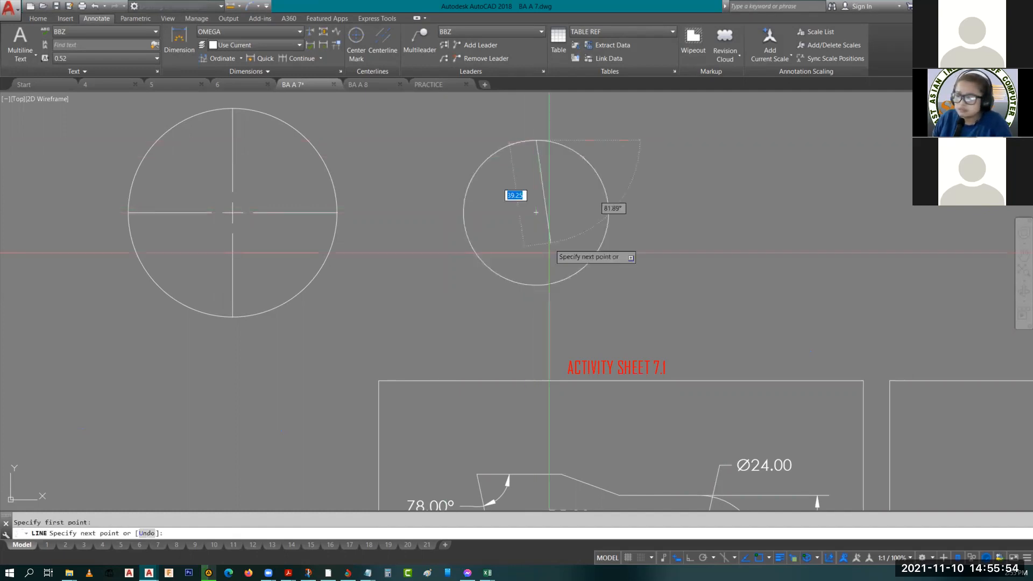
{"action": "left_click", "coordinate": [536, 286]}
{"action": "key", "text": "Return"}
{"action": "key", "text": "Return"}
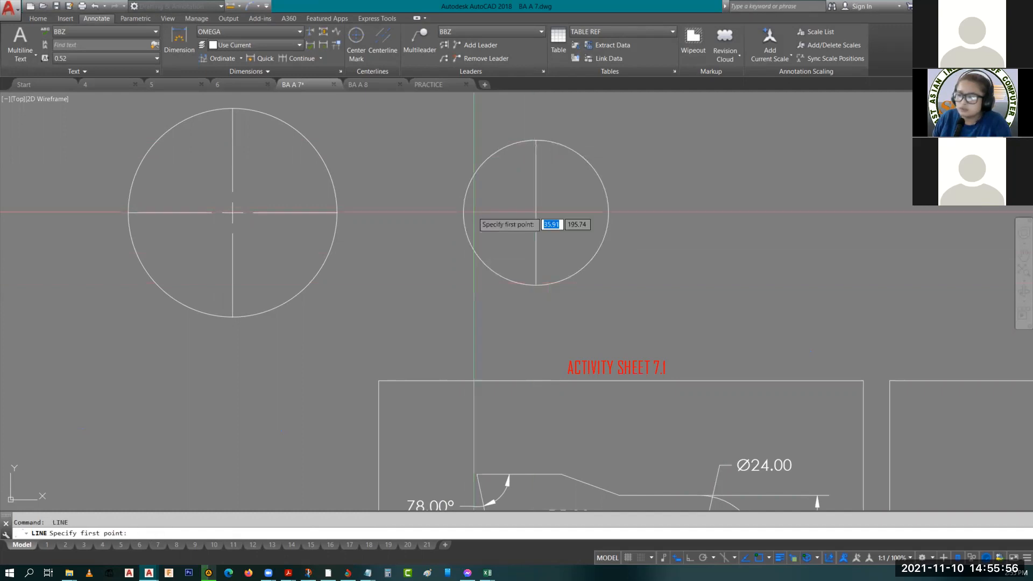
{"action": "left_click", "coordinate": [464, 212]}
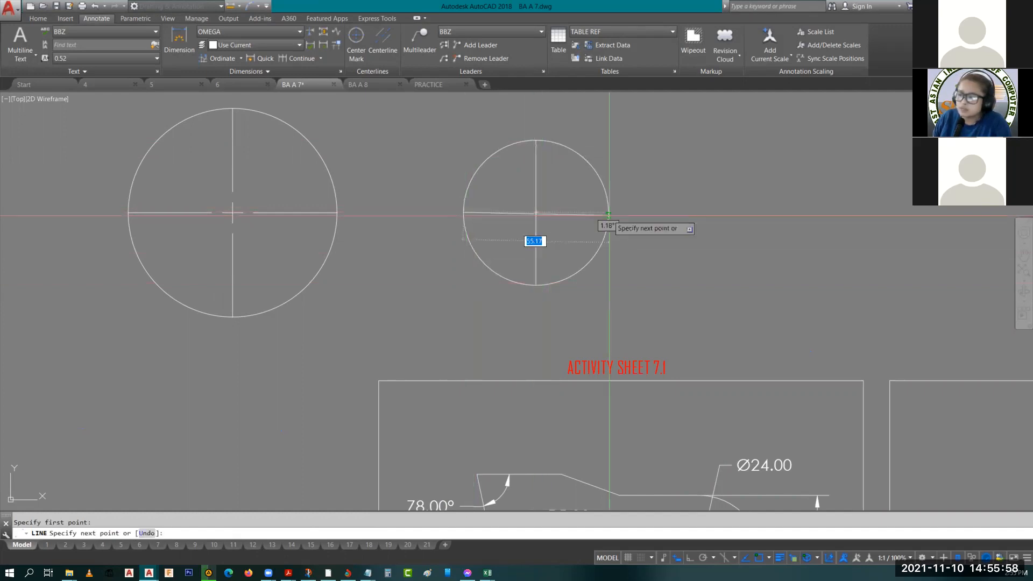
{"action": "left_click", "coordinate": [609, 214]}
{"action": "key", "text": "Escape"}
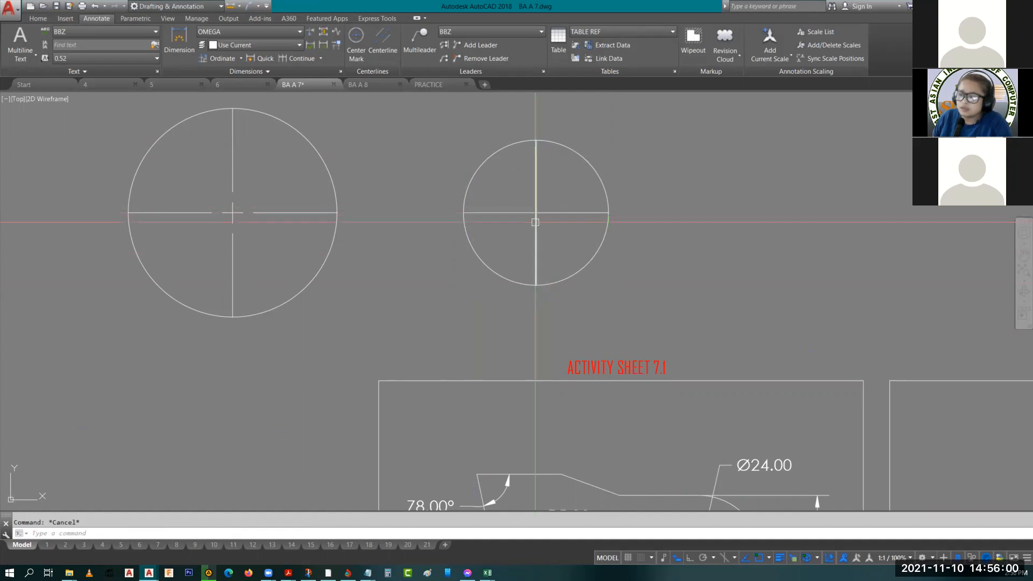
- Examine the two crossing lines in the smaller circle and compare them with the large circle's center mark
{"action": "left_click", "coordinate": [554, 228]}
{"action": "left_click", "coordinate": [516, 186]}
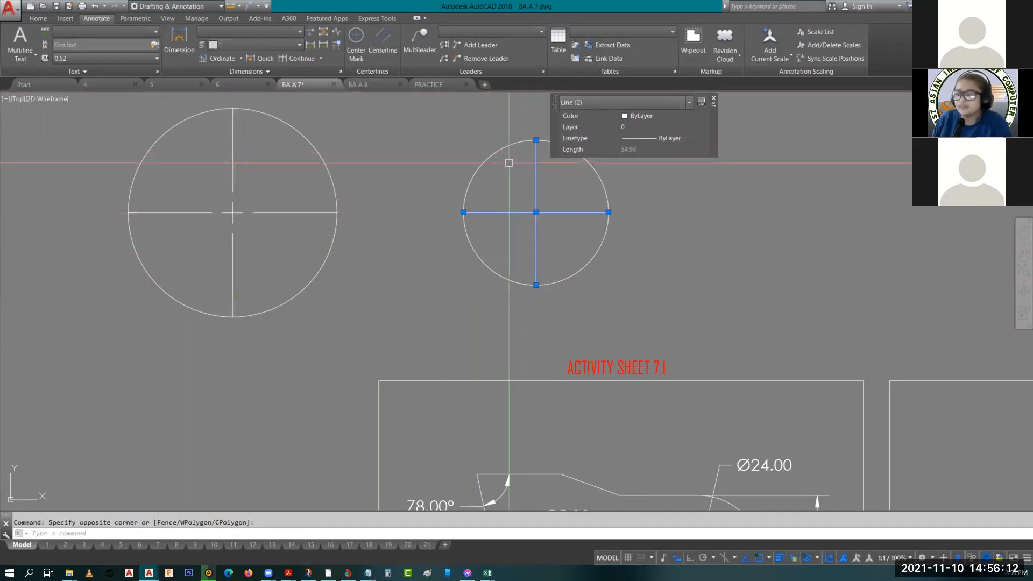
{"action": "key", "text": "Escape"}
{"action": "scroll", "coordinate": [543, 220], "scroll_direction": "up", "scroll_amount": 4}
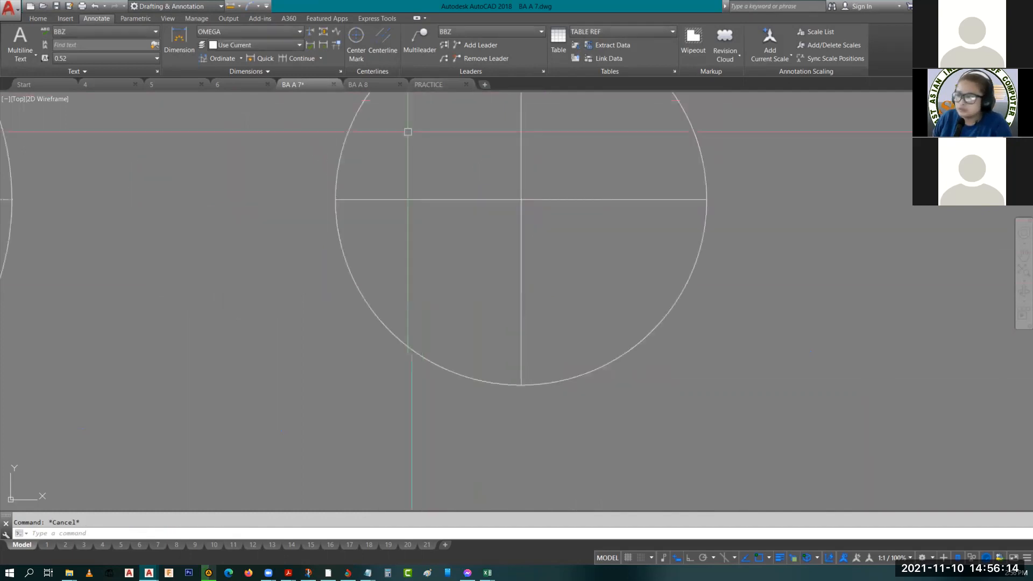
{"action": "scroll", "coordinate": [424, 278], "scroll_direction": "down", "scroll_amount": 2}
{"action": "mouse_move", "coordinate": [423, 279]}
{"action": "middle_mouse_down"}
{"action": "mouse_move", "coordinate": [411, 234]}
{"action": "mouse_move", "coordinate": [292, 290]}
{"action": "middle_mouse_up"}
{"action": "scroll", "coordinate": [292, 290], "scroll_direction": "down", "scroll_amount": 2}
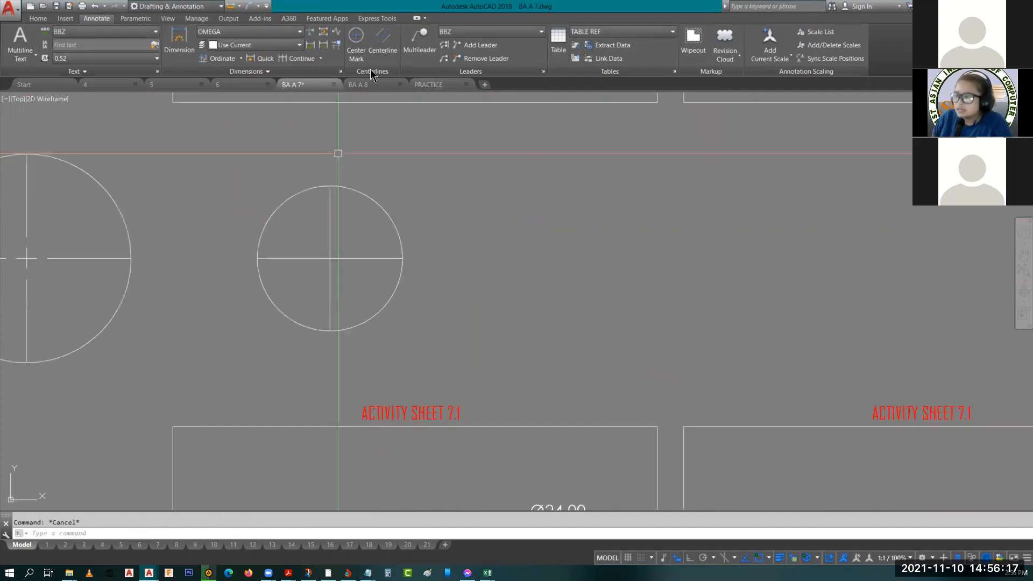
{"action": "middle_click_drag", "start_coordinate": [287, 197], "coordinate": [330, 206]}
{"action": "scroll", "coordinate": [228, 212], "scroll_direction": "down", "scroll_amount": 2}
{"action": "mouse_move", "coordinate": [228, 212]}
{"action": "middle_mouse_down"}
{"action": "mouse_move", "coordinate": [367, 263]}
{"action": "mouse_move", "coordinate": [378, 292]}
{"action": "middle_mouse_up"}
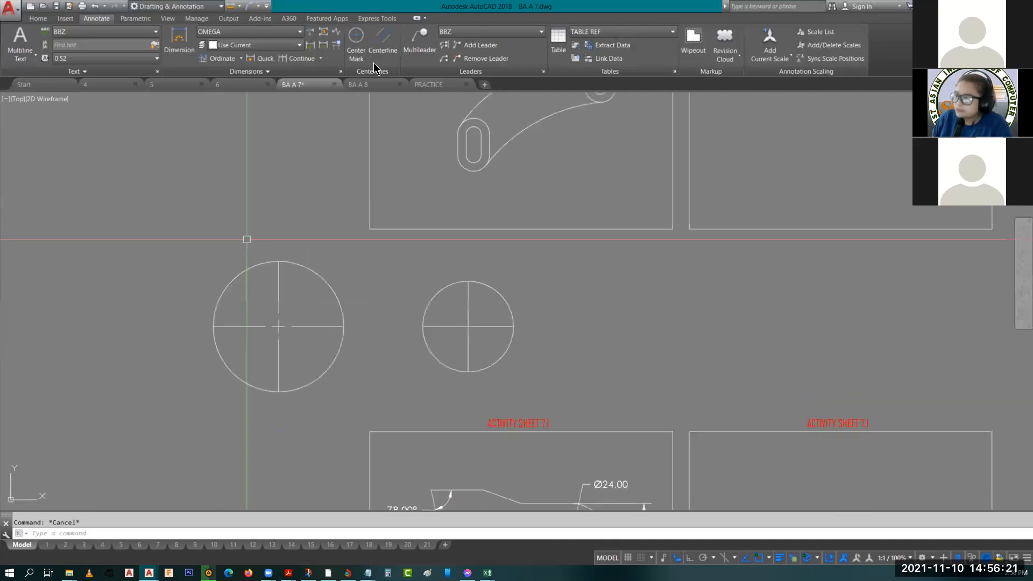
- Place a multileader with its arrowhead on the smaller circle's right quadrant, one bend point and the landing up and to the right
{"action": "left_click", "coordinate": [421, 53]}
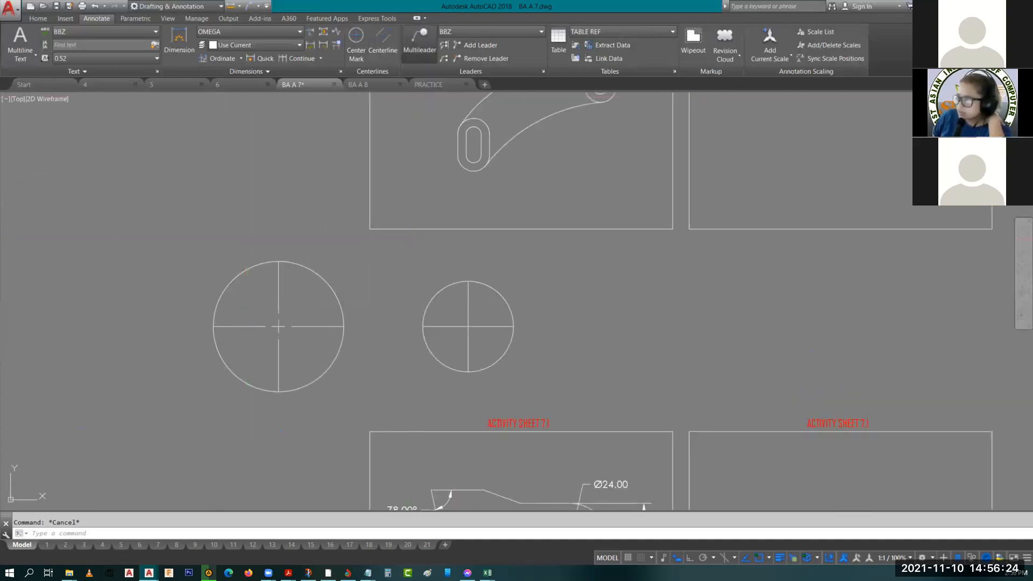
{"action": "left_click", "coordinate": [514, 326]}
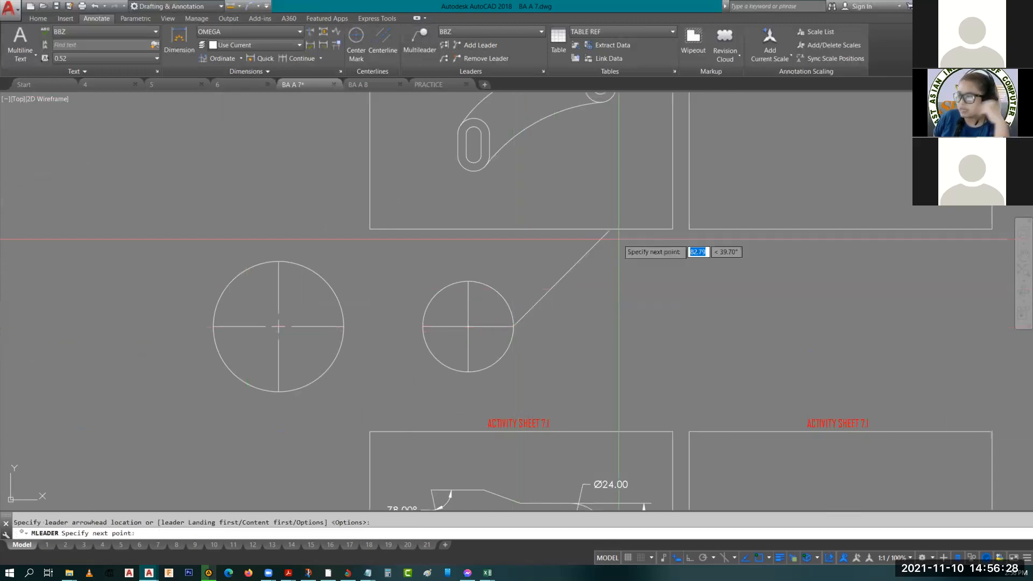
{"action": "scroll", "coordinate": [526, 311], "scroll_direction": "up", "scroll_amount": 6}
{"action": "scroll", "coordinate": [487, 372], "scroll_direction": "up", "scroll_amount": 8}
{"action": "mouse_move", "coordinate": [487, 371]}
{"action": "middle_mouse_down"}
{"action": "mouse_move", "coordinate": [468, 379]}
{"action": "mouse_move", "coordinate": [473, 334]}
{"action": "middle_mouse_up"}
{"action": "scroll", "coordinate": [453, 360], "scroll_direction": "up", "scroll_amount": 2}
{"action": "scroll", "coordinate": [455, 349], "scroll_direction": "up", "scroll_amount": 2}
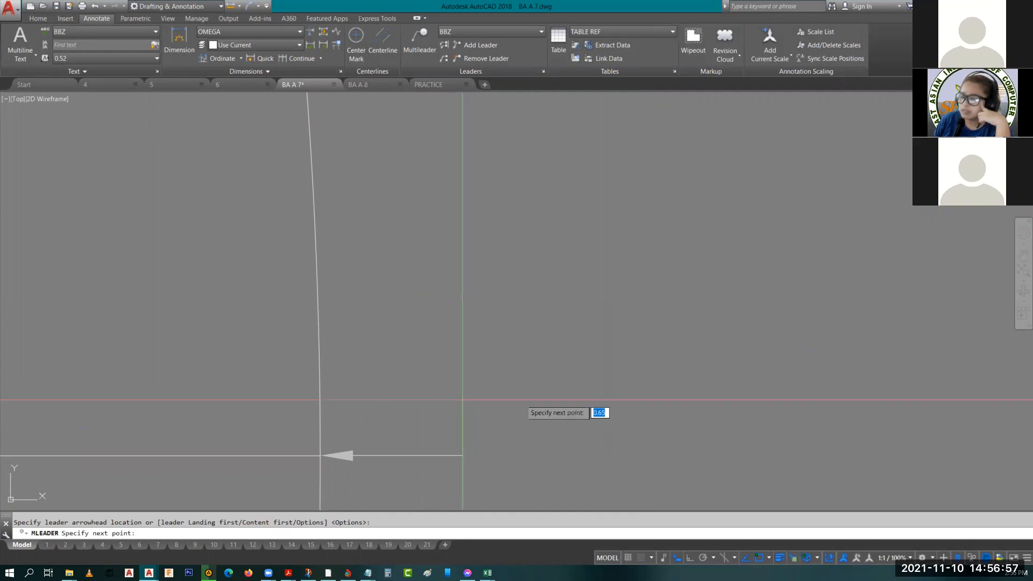
{"action": "left_click", "coordinate": [476, 300]}
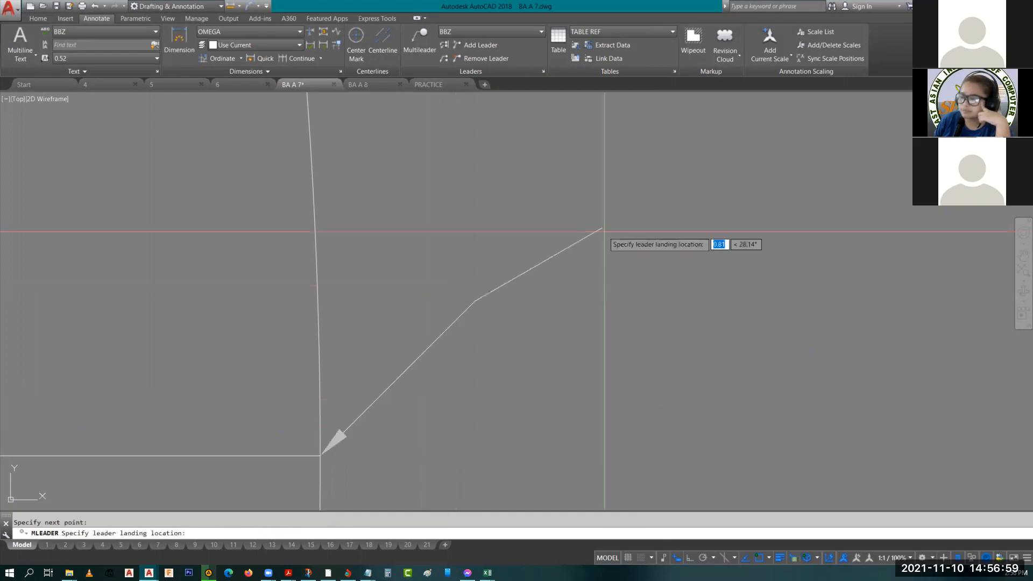
{"action": "left_click", "coordinate": [665, 223]}
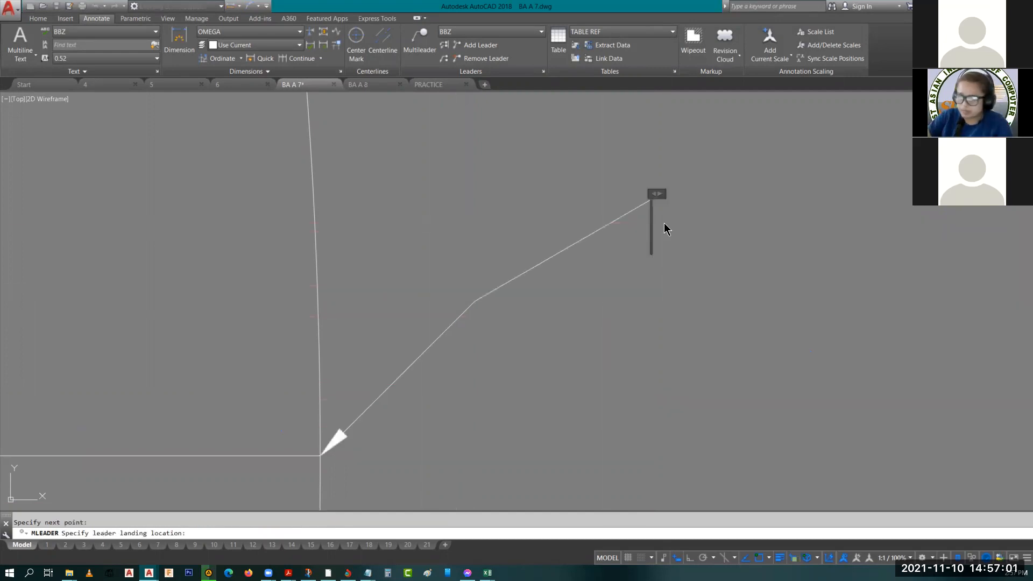
- Enter a first name in lowercase as the leader's text and finish the leader
{"action": "type", "text": "re"}
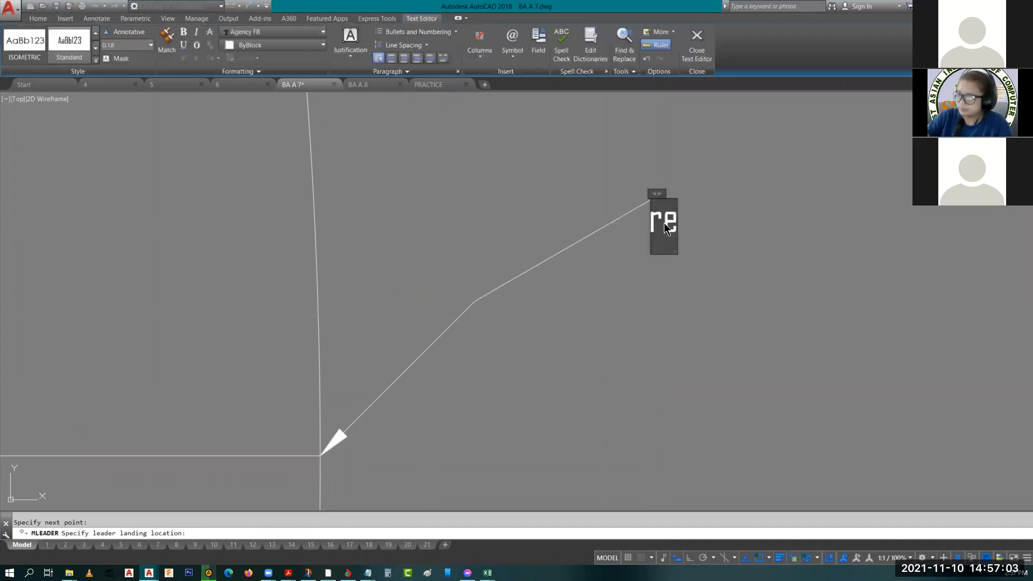
{"action": "key", "text": "BackSpace"}
{"action": "type", "text": "azelle"}
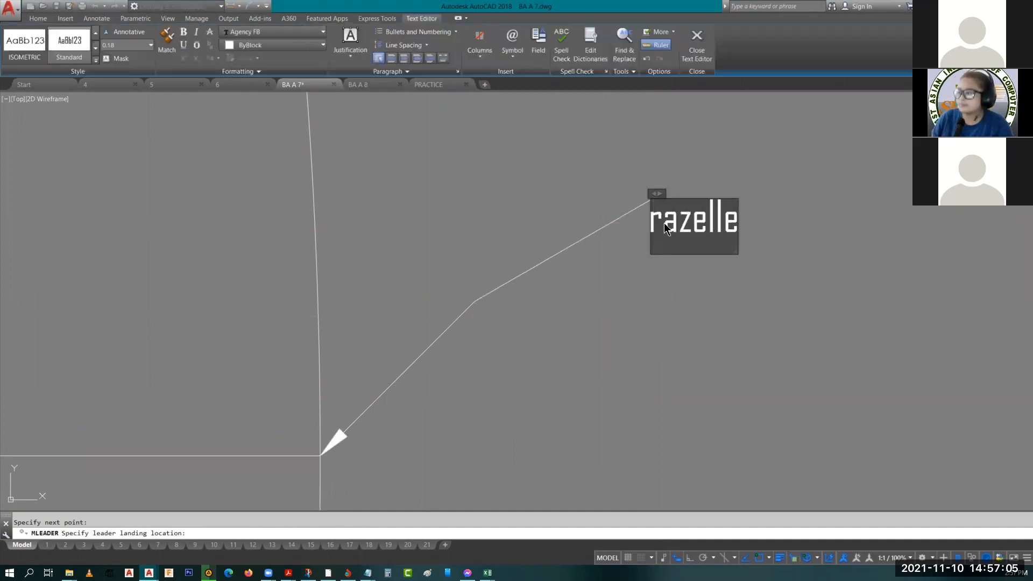
{"action": "key", "text": "Escape"}
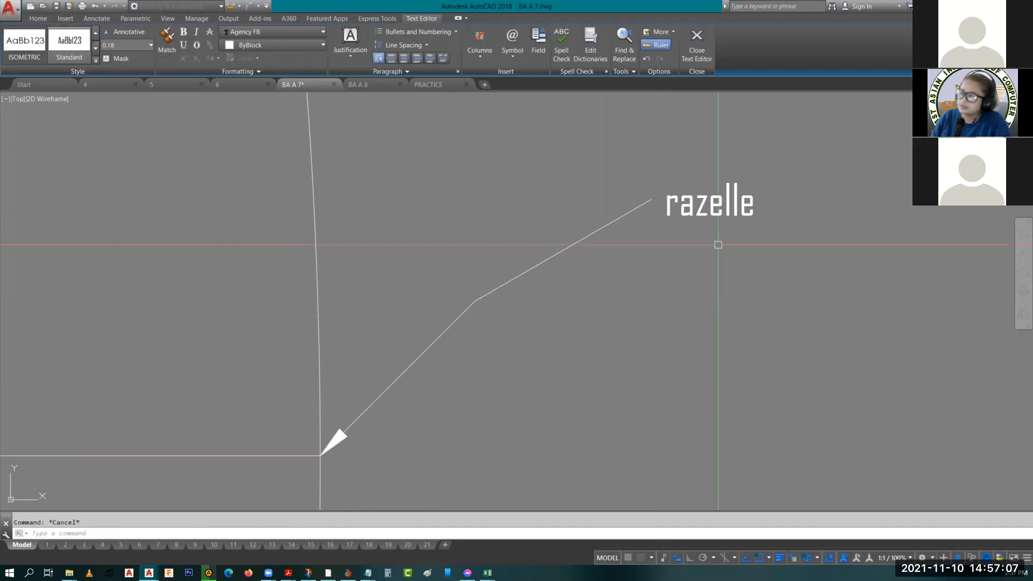
{"action": "scroll", "coordinate": [705, 250], "scroll_direction": "down", "scroll_amount": 4}
{"action": "scroll", "coordinate": [445, 284], "scroll_direction": "down", "scroll_amount": 4}
{"action": "scroll", "coordinate": [447, 286], "scroll_direction": "up", "scroll_amount": 3}
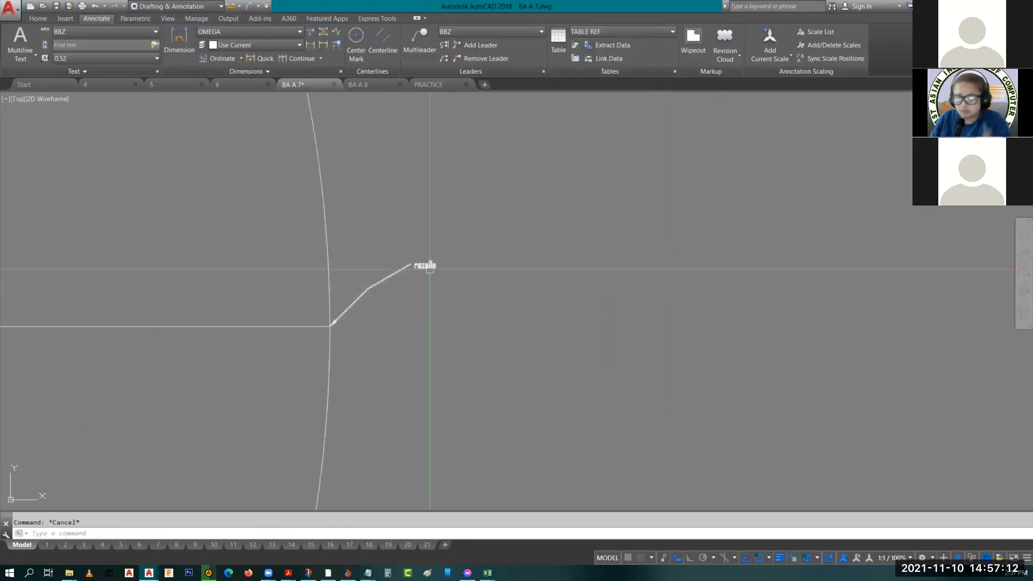
- Erase both practice circles together with their center mark, crossing lines and multileader
{"action": "scroll", "coordinate": [429, 268], "scroll_direction": "up", "scroll_amount": 4}
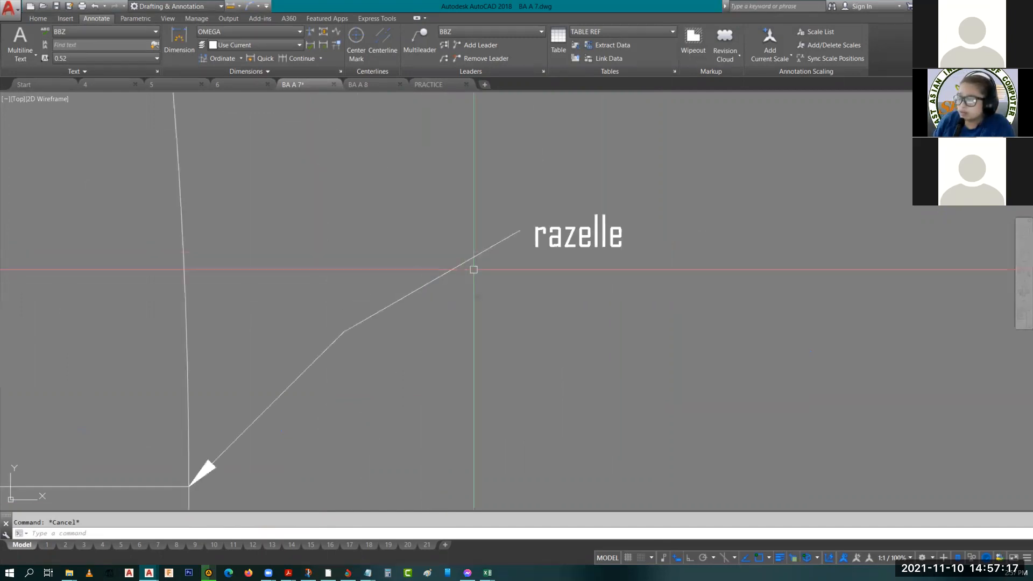
{"action": "scroll", "coordinate": [475, 262], "scroll_direction": "down", "scroll_amount": 4}
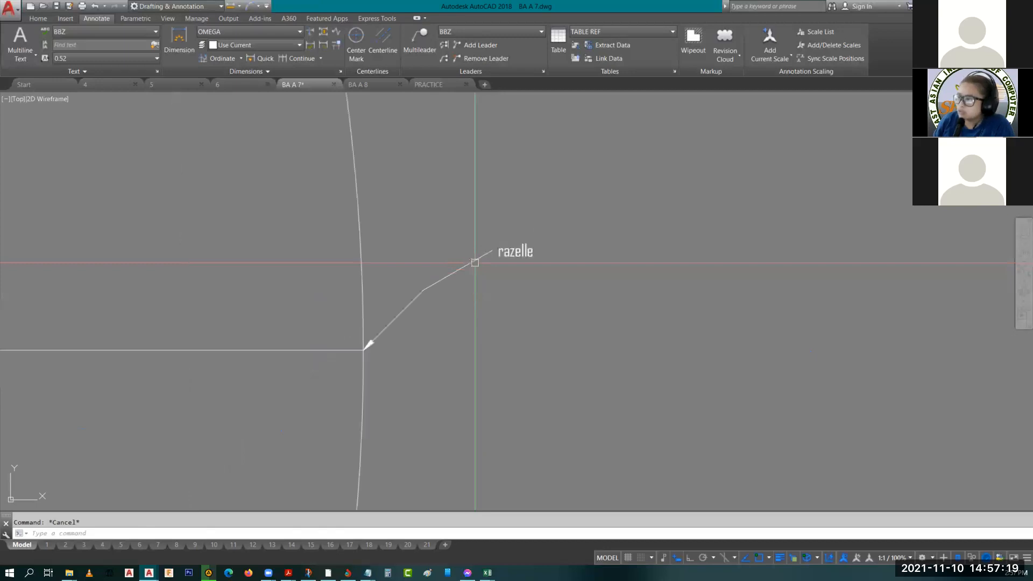
{"action": "middle_click_drag", "start_coordinate": [476, 263], "coordinate": [292, 305]}
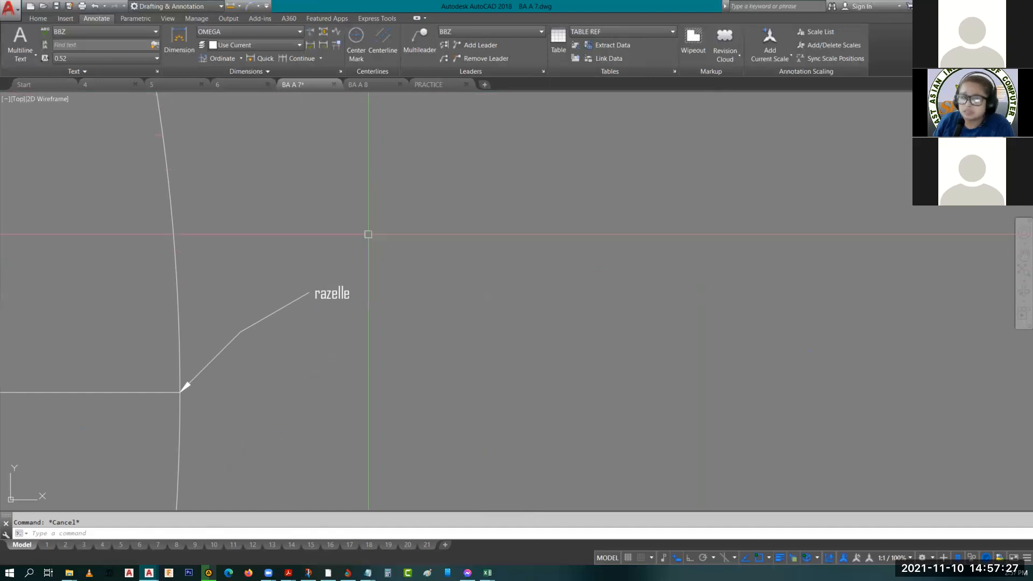
{"action": "scroll", "coordinate": [364, 232], "scroll_direction": "down", "scroll_amount": 10}
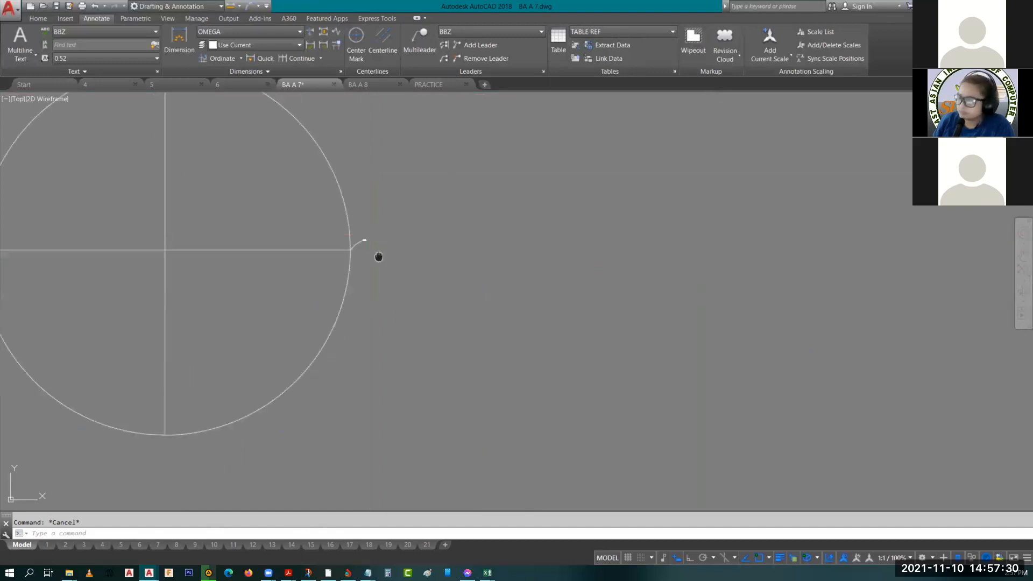
{"action": "scroll", "coordinate": [237, 235], "scroll_direction": "down", "scroll_amount": 5}
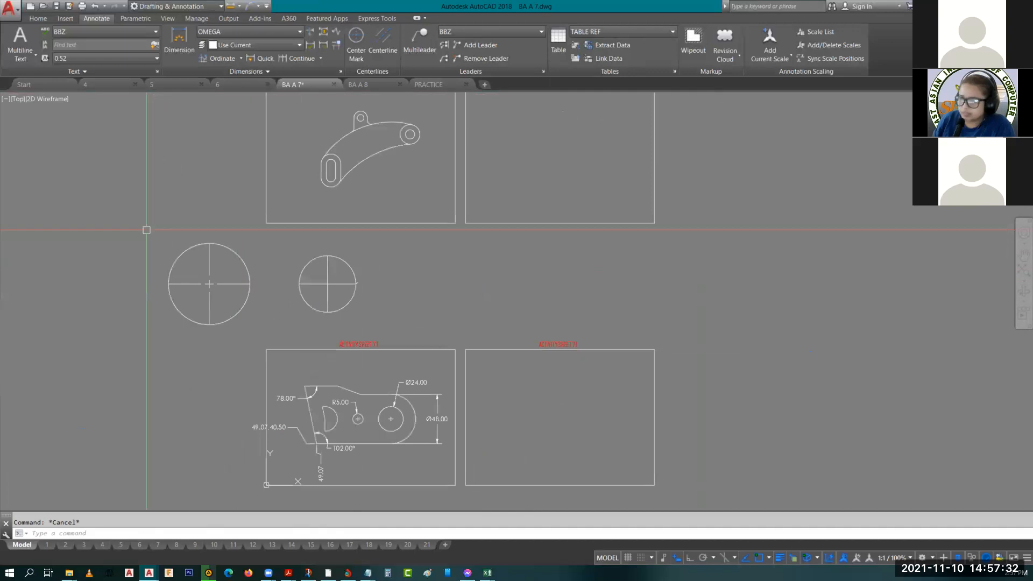
{"action": "left_click", "coordinate": [146, 231]}
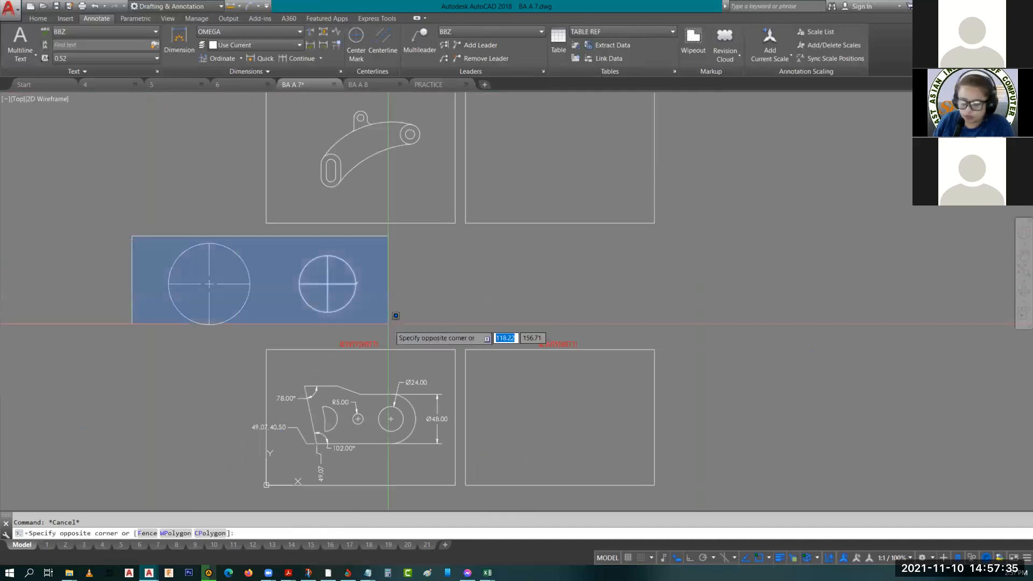
{"action": "left_click", "coordinate": [393, 329]}
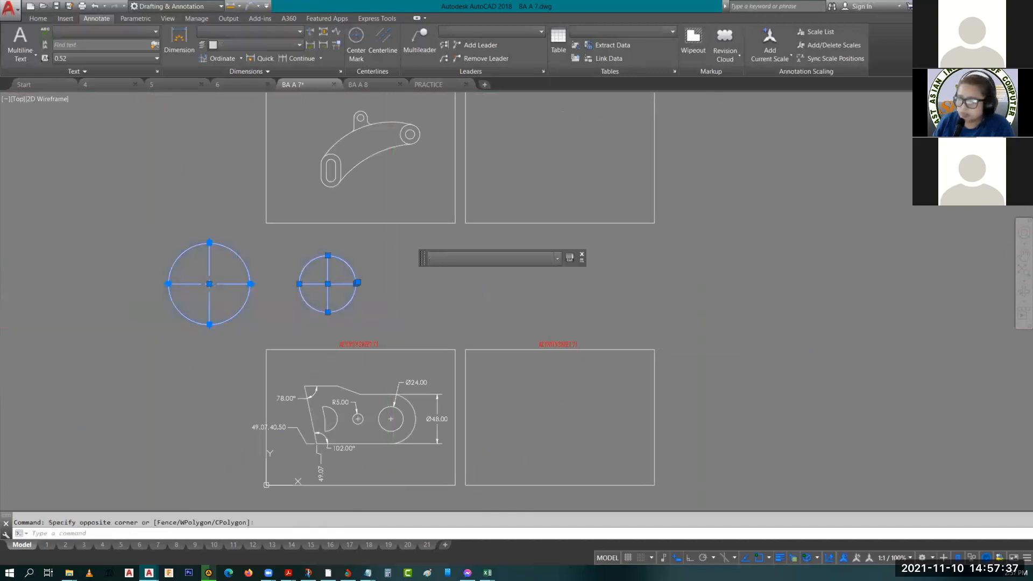
{"action": "key", "text": "Delete"}
- Erase all angular, ordinate, radius, diameter and linear dimensions from the part in Activity Sheet 7.1
{"action": "scroll", "coordinate": [357, 415], "scroll_direction": "up", "scroll_amount": 6}
{"action": "middle_click_drag", "start_coordinate": [356, 416], "coordinate": [492, 277]}
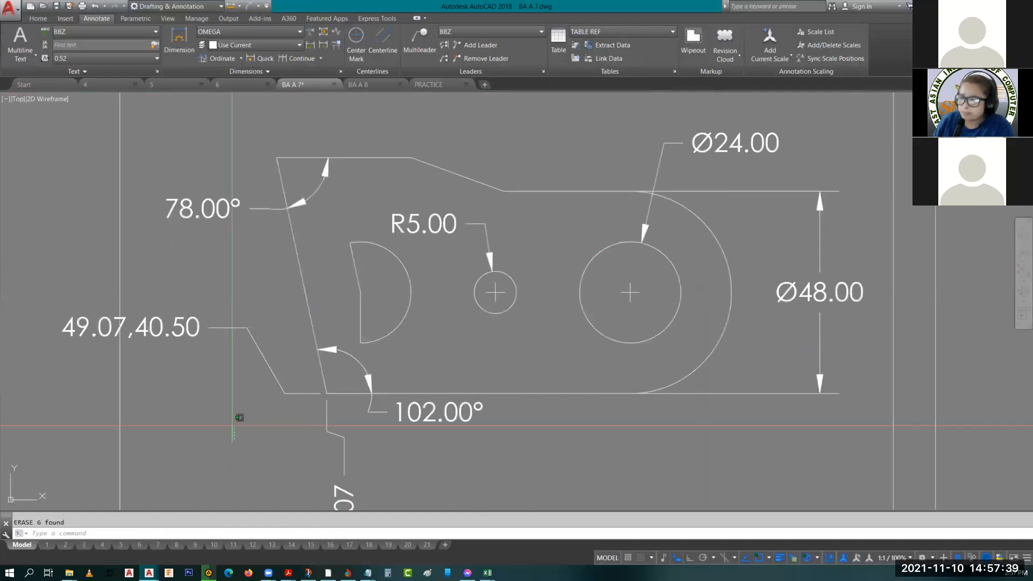
{"action": "left_click", "coordinate": [235, 426]}
{"action": "left_click", "coordinate": [165, 185]}
{"action": "scroll", "coordinate": [538, 262], "scroll_direction": "down", "scroll_amount": 2}
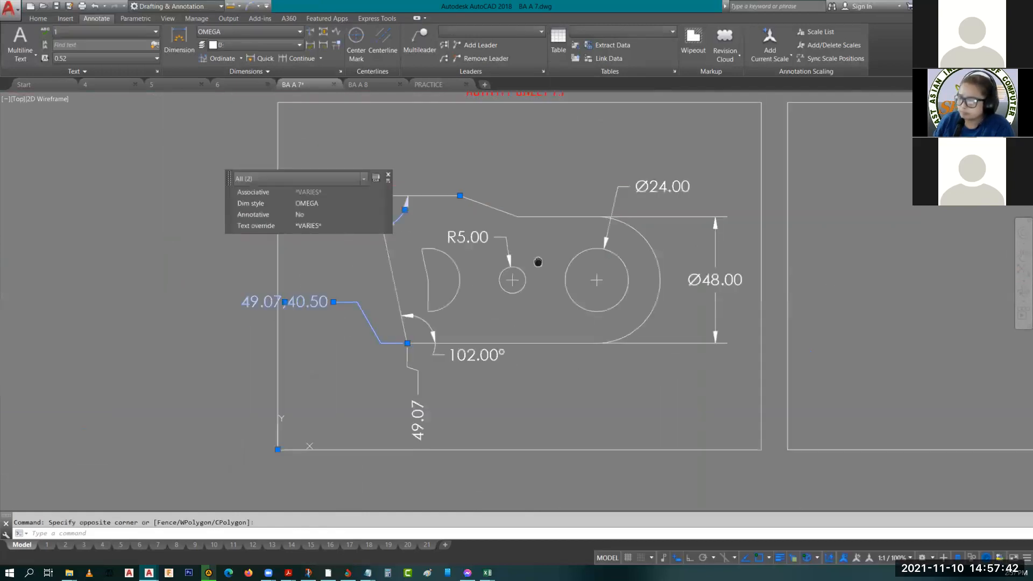
{"action": "middle_click_drag", "start_coordinate": [539, 262], "coordinate": [384, 360]}
{"action": "left_click", "coordinate": [319, 332]}
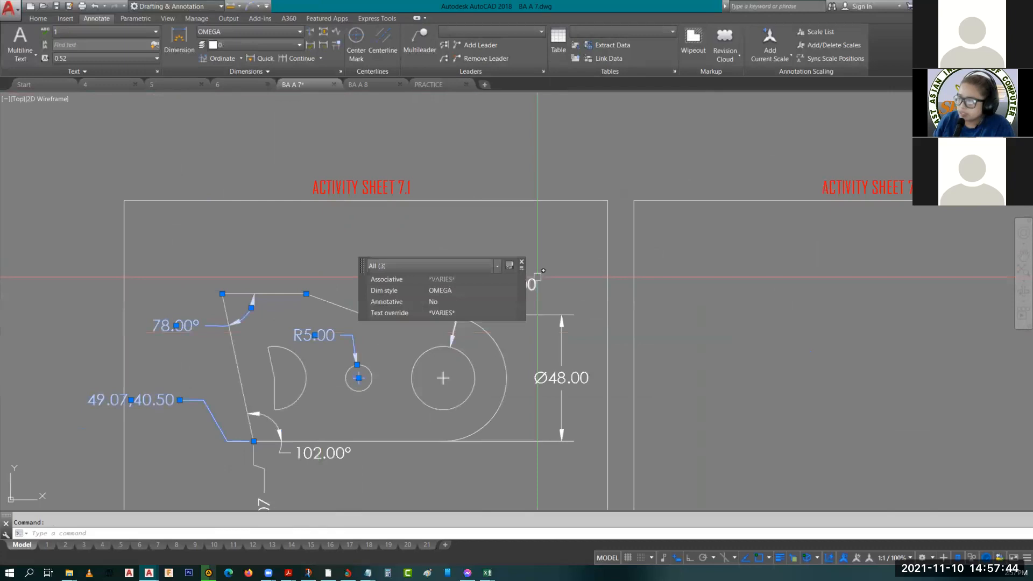
{"action": "left_click", "coordinate": [536, 281]}
{"action": "left_click", "coordinate": [562, 345]}
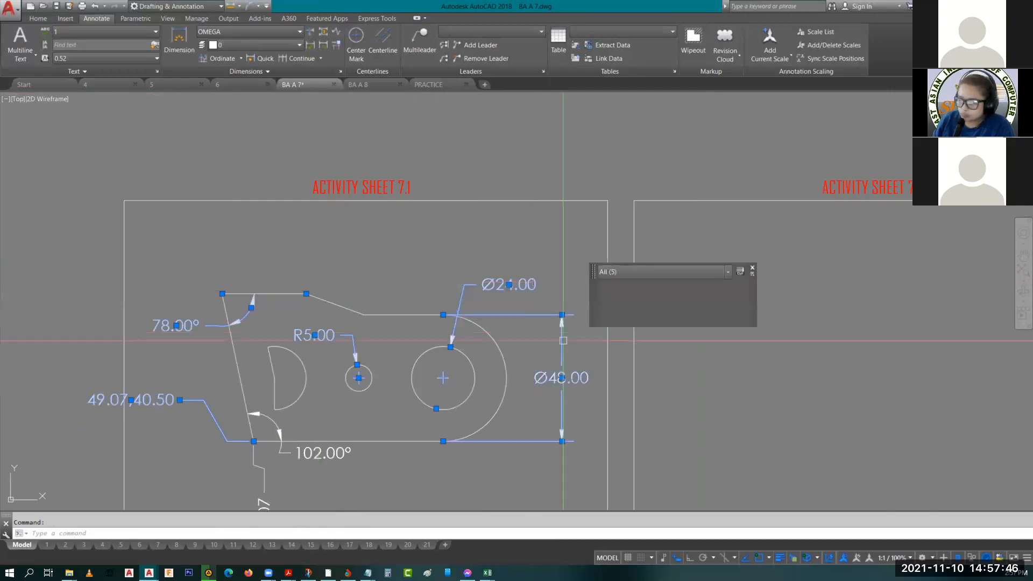
{"action": "left_click", "coordinate": [329, 453]}
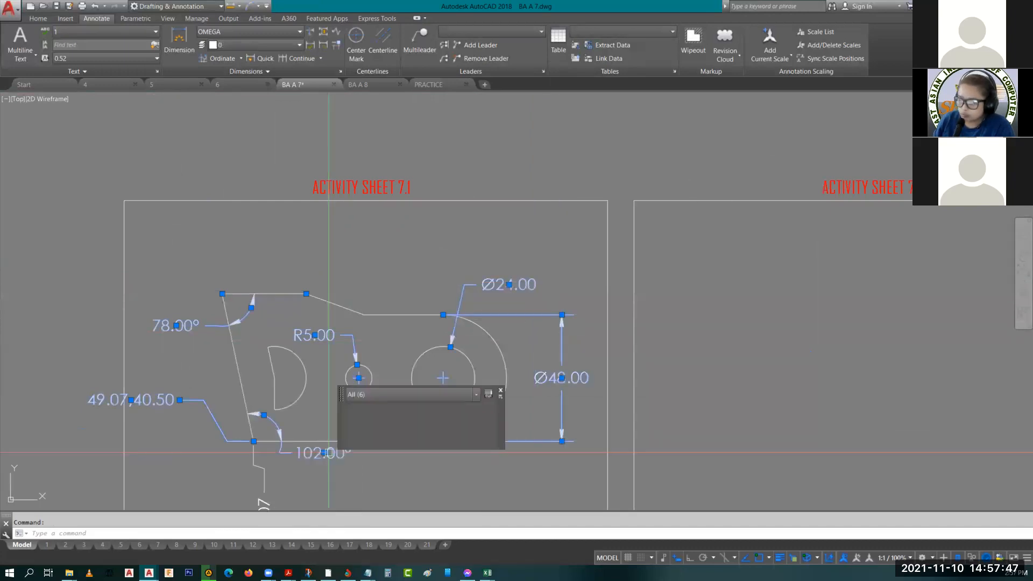
{"action": "left_click", "coordinate": [264, 487]}
{"action": "type", "text": "e"}
{"action": "key", "text": "Return"}
{"action": "middle_click_drag", "start_coordinate": [209, 408], "coordinate": [258, 341]}
{"action": "scroll", "coordinate": [357, 260], "scroll_direction": "up", "scroll_amount": 4}
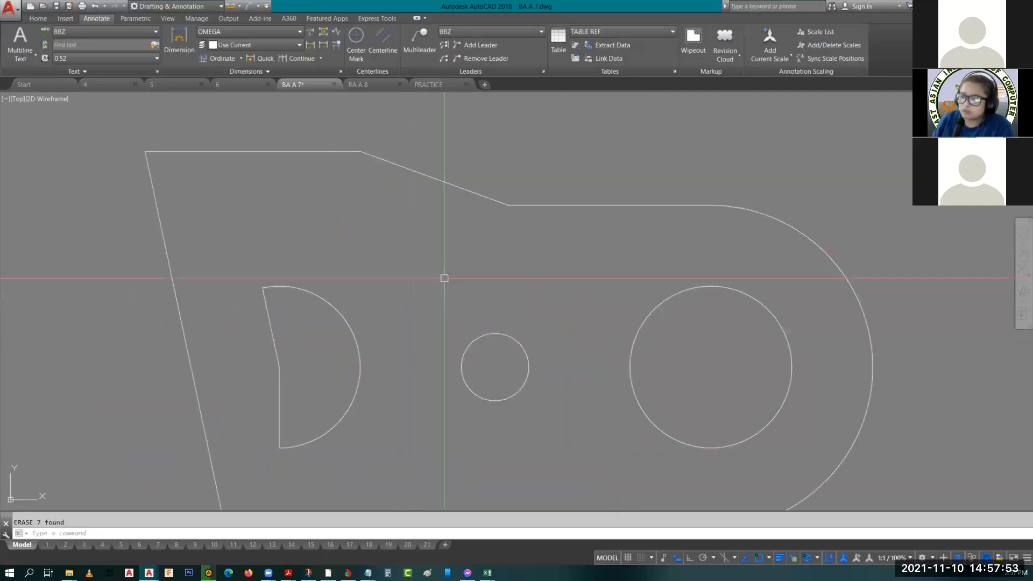
{"action": "scroll", "coordinate": [445, 278], "scroll_direction": "down", "scroll_amount": 4}
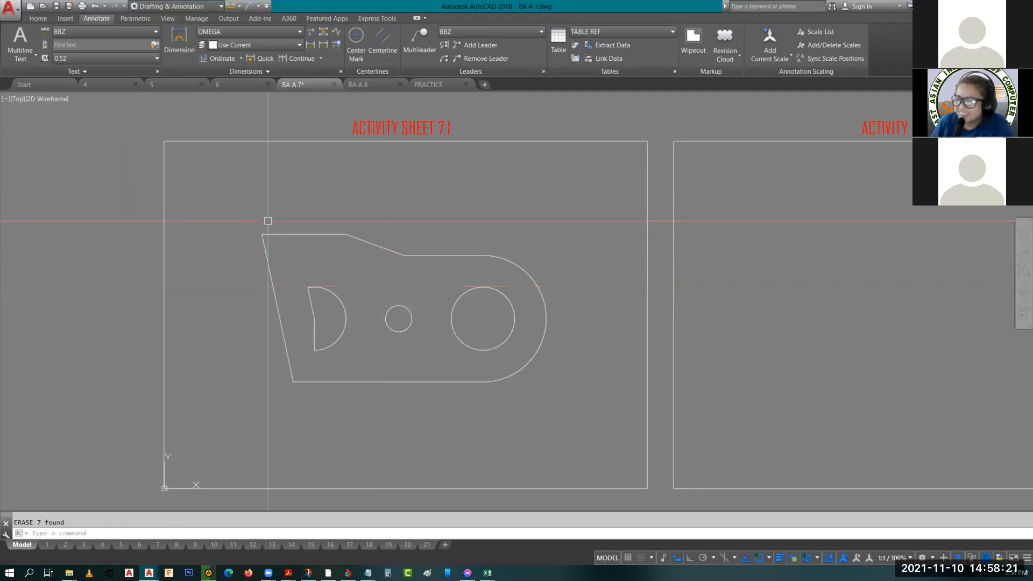
{"action": "scroll", "coordinate": [266, 221], "scroll_direction": "up", "scroll_amount": 2}
{"action": "scroll", "coordinate": [374, 242], "scroll_direction": "down", "scroll_amount": 2}
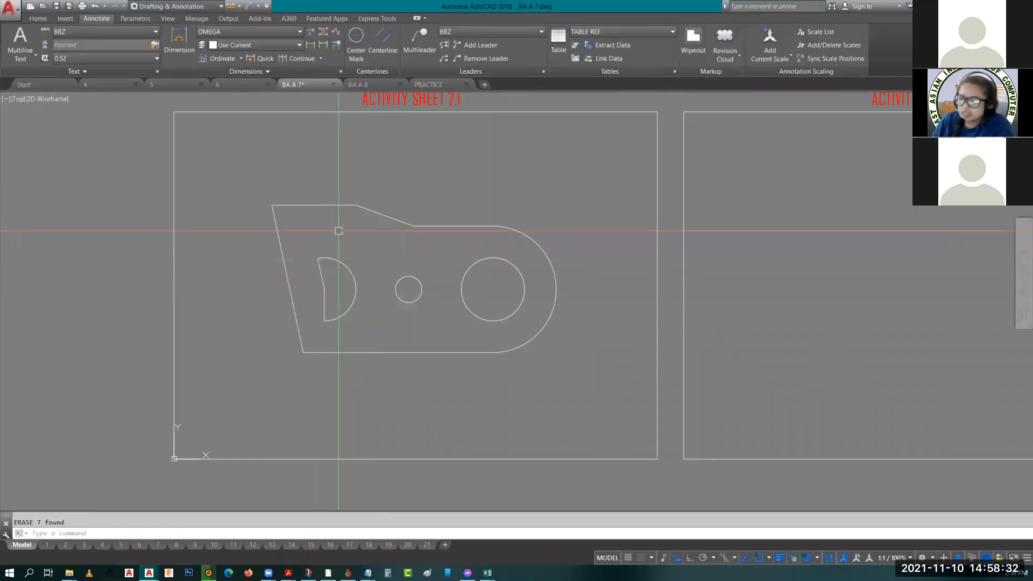
- Add a linear dimension above the part for the horizontal top edge, picking both its endpoints
{"action": "scroll", "coordinate": [339, 231], "scroll_direction": "up", "scroll_amount": 3}
{"action": "middle_click_drag", "start_coordinate": [420, 263], "coordinate": [354, 261]}
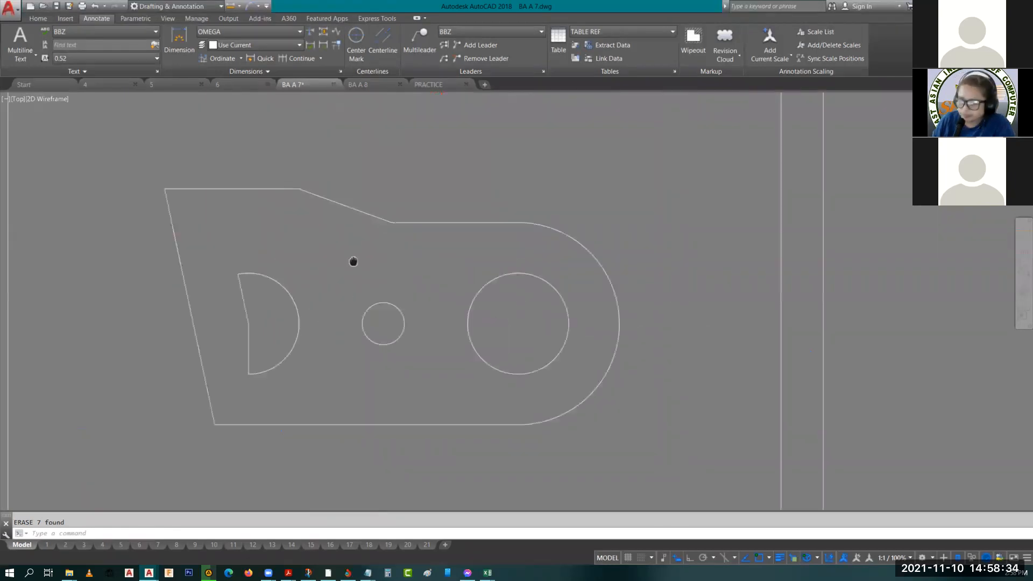
{"action": "left_click", "coordinate": [241, 58]}
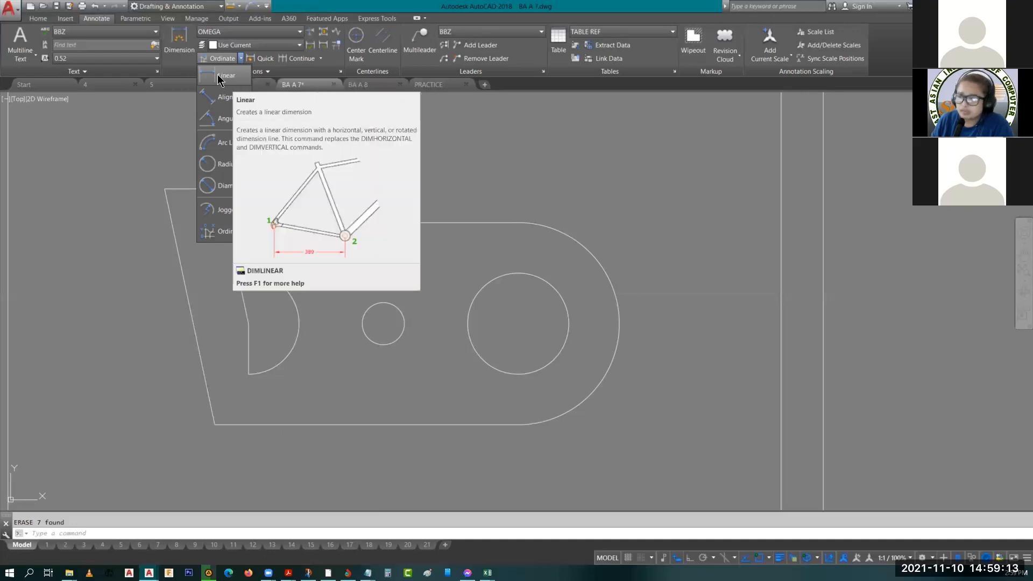
{"action": "left_click", "coordinate": [218, 79]}
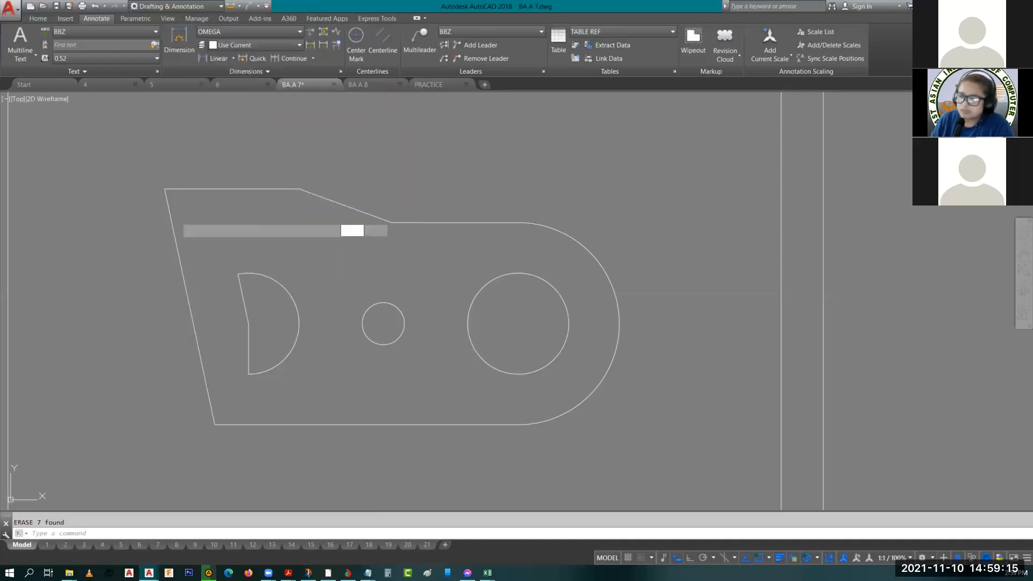
{"action": "left_click", "coordinate": [165, 189]}
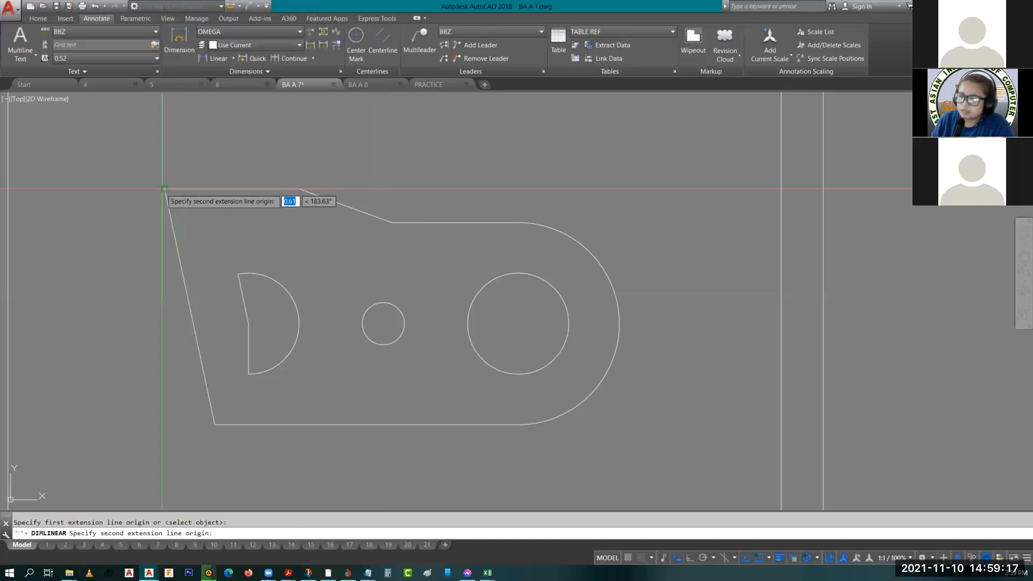
{"action": "left_click", "coordinate": [300, 189]}
{"action": "left_click", "coordinate": [318, 134]}
{"action": "key", "text": "Return"}
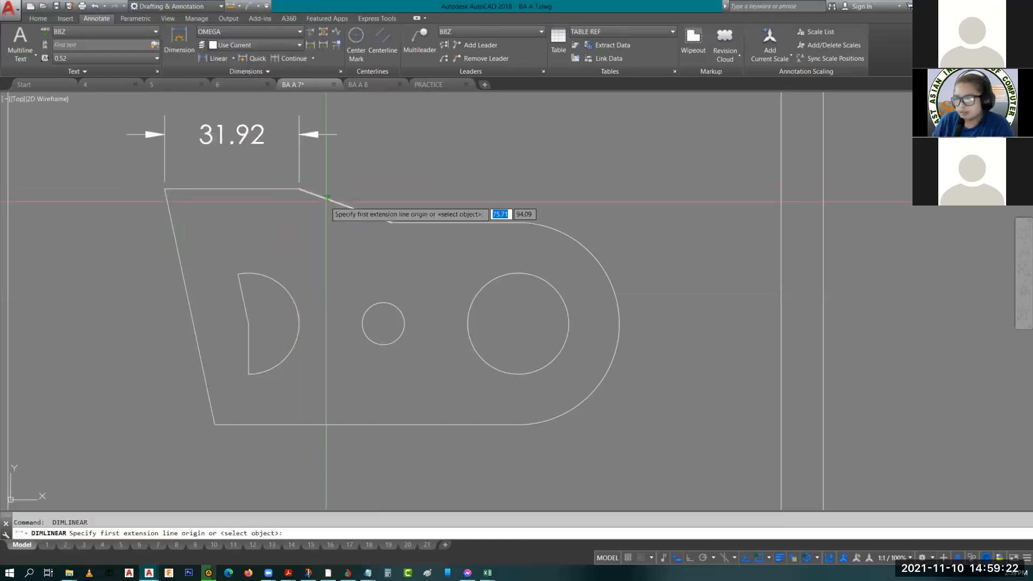
{"action": "key", "text": "Return"}
{"action": "key", "text": "Escape"}
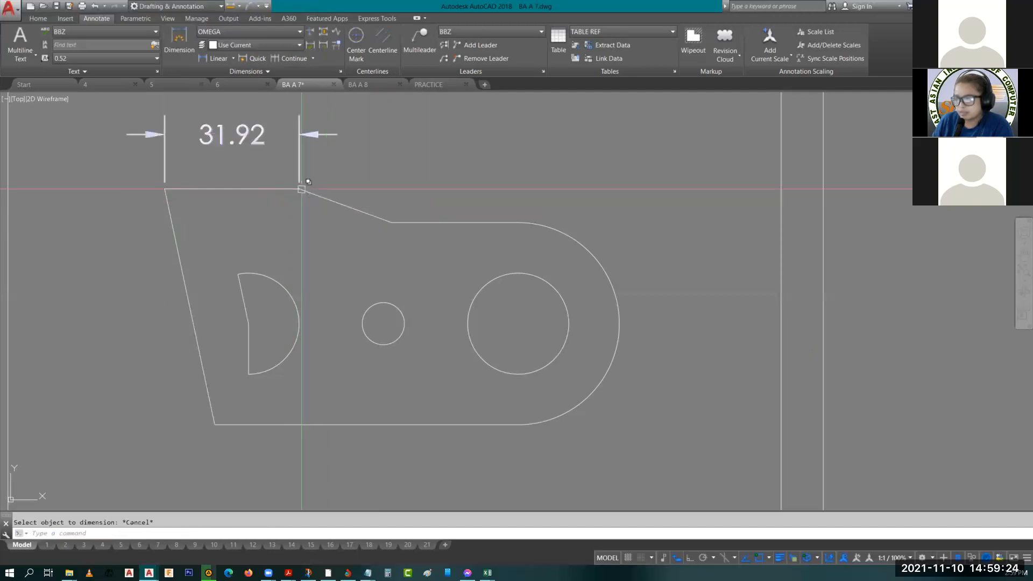
- Add a horizontal linear dimension from the top edge's right end to the large arc's rightmost point, in line with the first dimension
{"action": "key", "text": "Return"}
{"action": "left_click", "coordinate": [300, 189]}
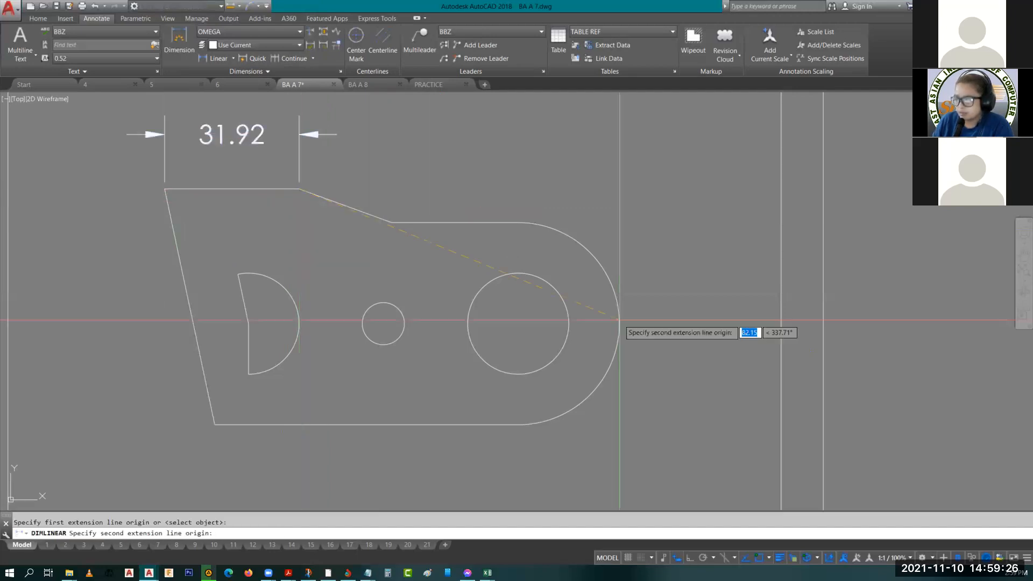
{"action": "left_click", "coordinate": [619, 320]}
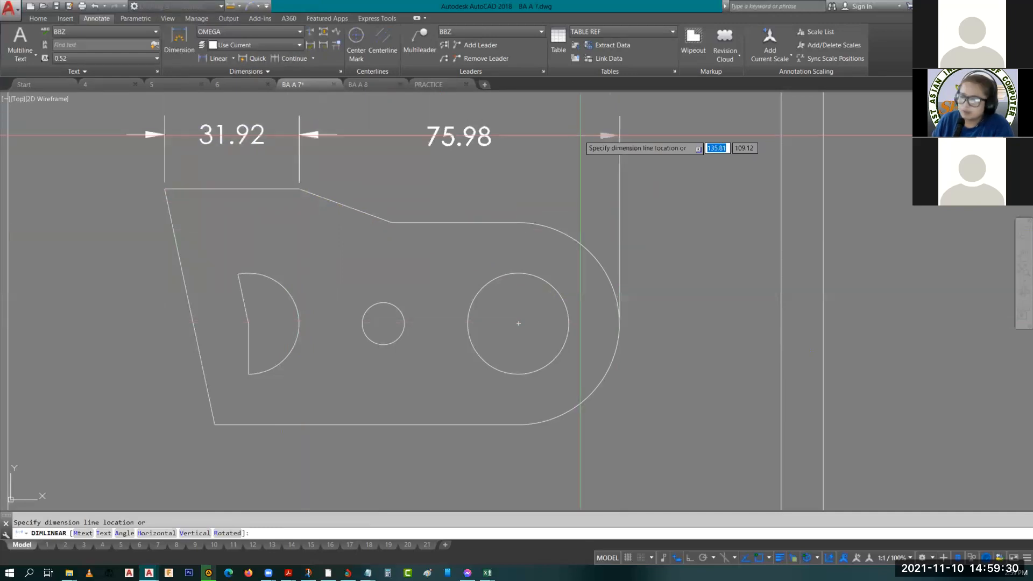
{"action": "left_click", "coordinate": [580, 135]}
- Dimension the part's vertical height by selecting the slanted left edge and placing the dimension outside it
{"action": "key", "text": "Return"}
{"action": "key", "text": "Return"}
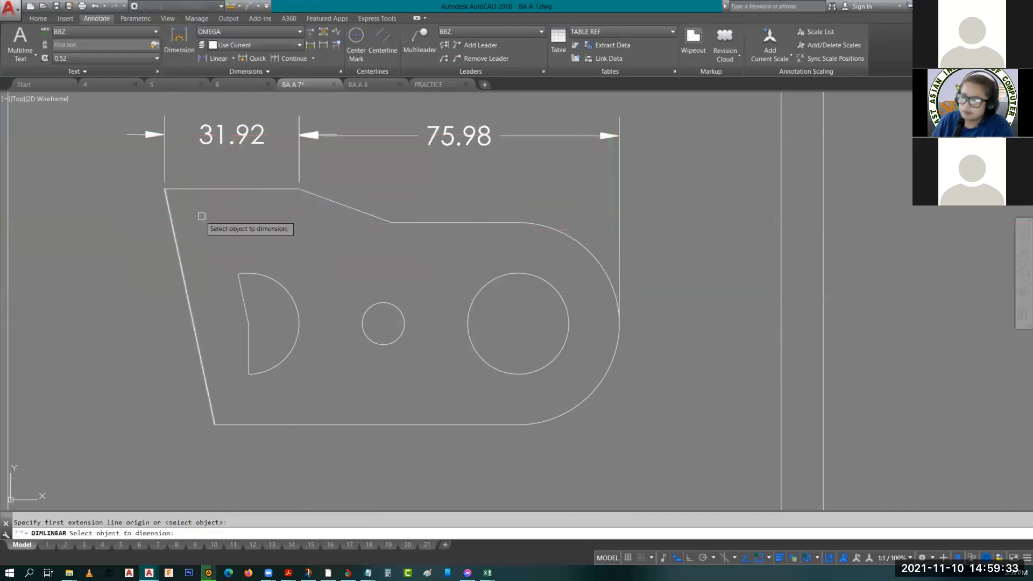
{"action": "left_click", "coordinate": [171, 229]}
{"action": "left_click", "coordinate": [85, 269]}
{"action": "key", "text": "Escape"}
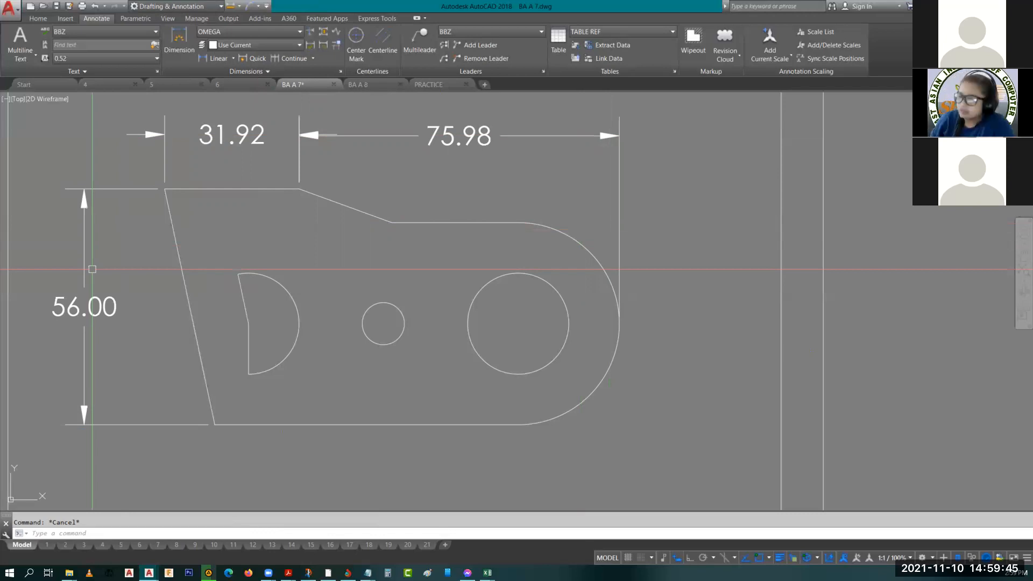
- Erase the horizontal dimension running from the top edge's right end to the large arc
{"action": "scroll", "coordinate": [230, 323], "scroll_direction": "down", "scroll_amount": 5}
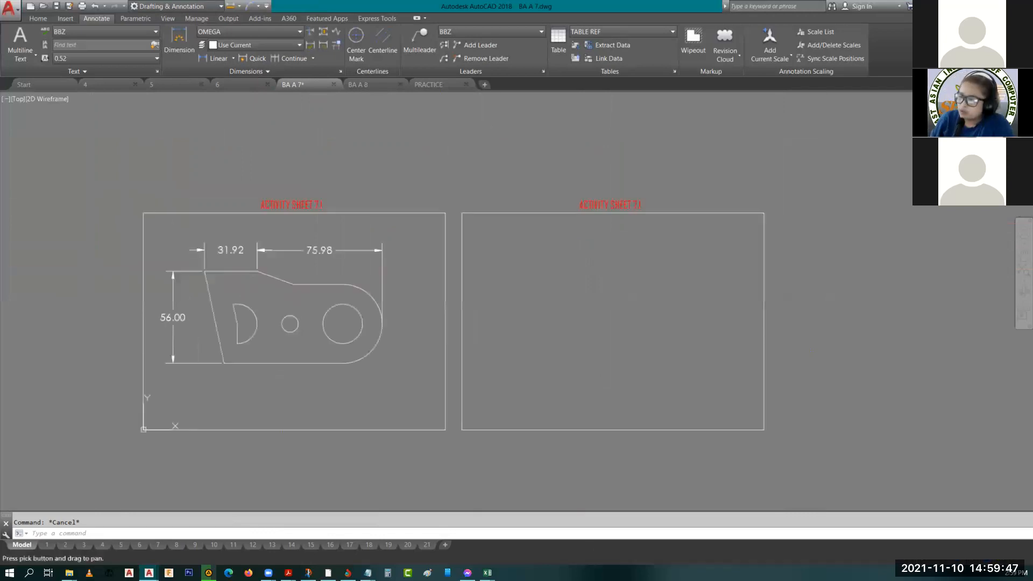
{"action": "scroll", "coordinate": [268, 264], "scroll_direction": "up", "scroll_amount": 3}
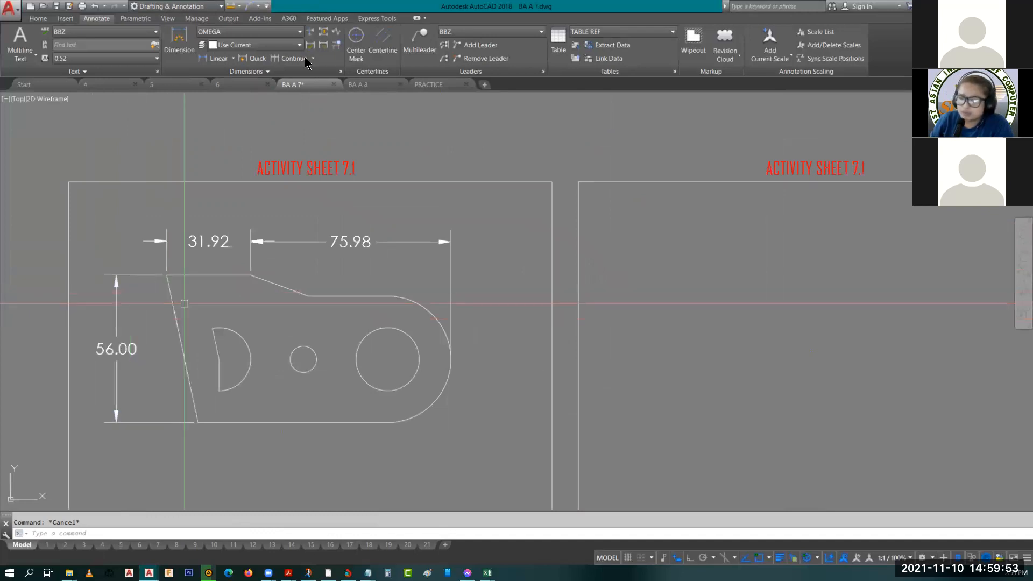
{"action": "middle_click_drag", "start_coordinate": [455, 418], "coordinate": [400, 398]}
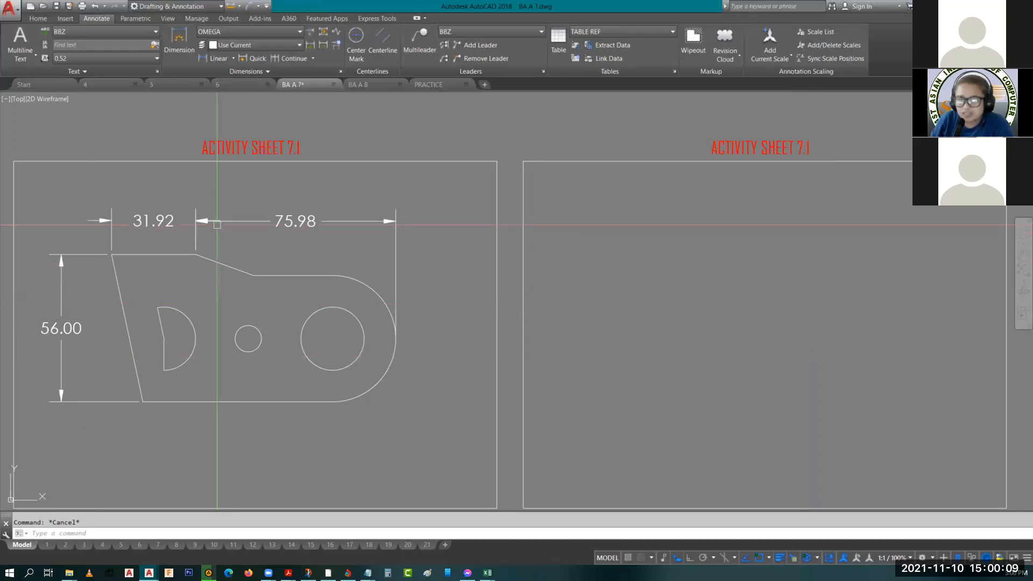
{"action": "left_click", "coordinate": [218, 59]}
{"action": "key", "text": "Escape"}
{"action": "left_click", "coordinate": [284, 233]}
{"action": "left_click", "coordinate": [260, 205]}
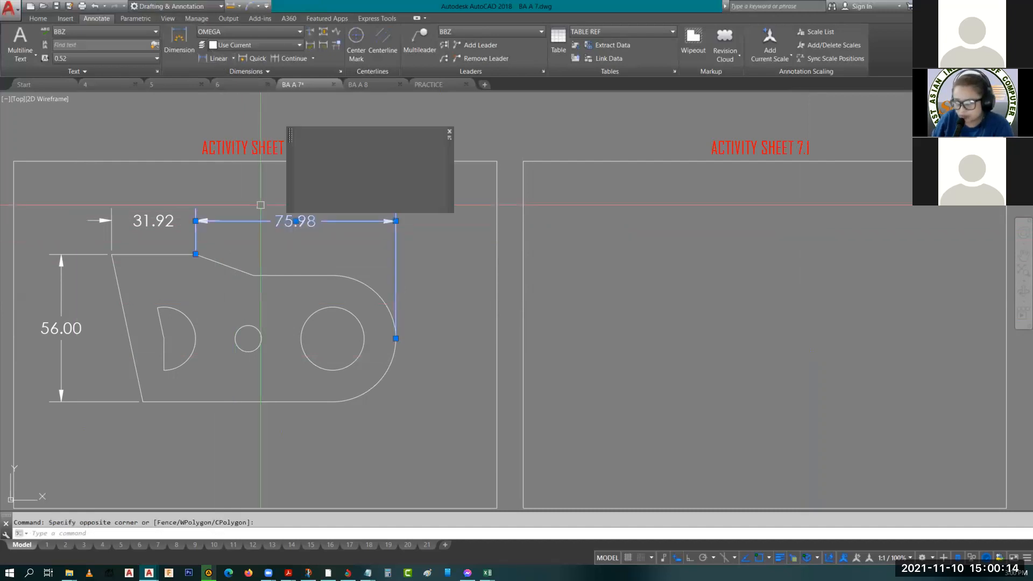
{"action": "key", "text": "Delete"}
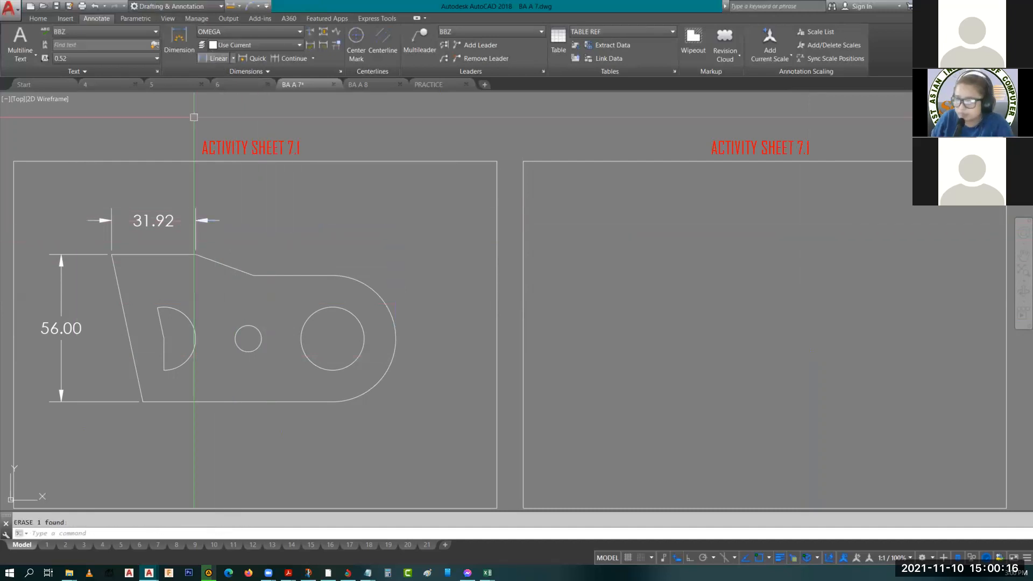
- Add a horizontal linear dimension for the short sloped upper edge by selecting it, placed higher than the top edge's dimension
{"action": "left_click", "coordinate": [217, 58]}
{"action": "key", "text": "Return"}
{"action": "left_click", "coordinate": [216, 262]}
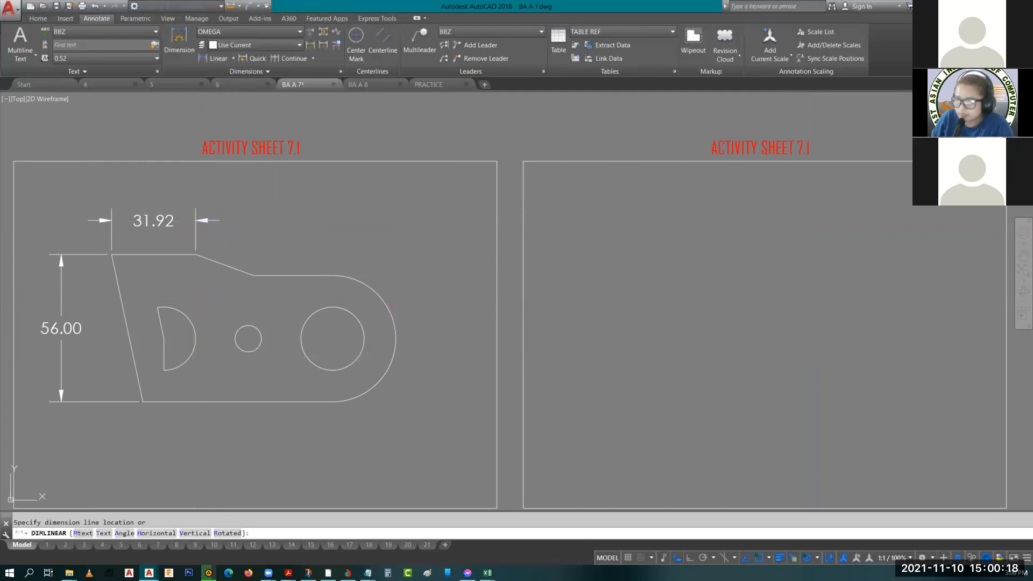
{"action": "left_click", "coordinate": [226, 189]}
- Add a horizontal linear dimension above the part from the sloped edge's lower end to the large arc's rightmost point
{"action": "key", "text": "Return"}
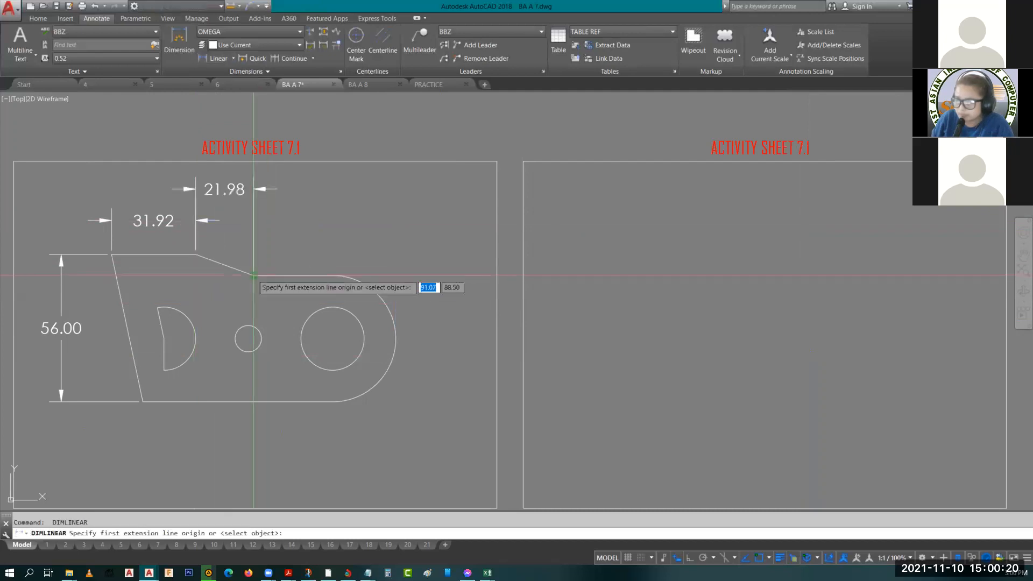
{"action": "left_click", "coordinate": [253, 276]}
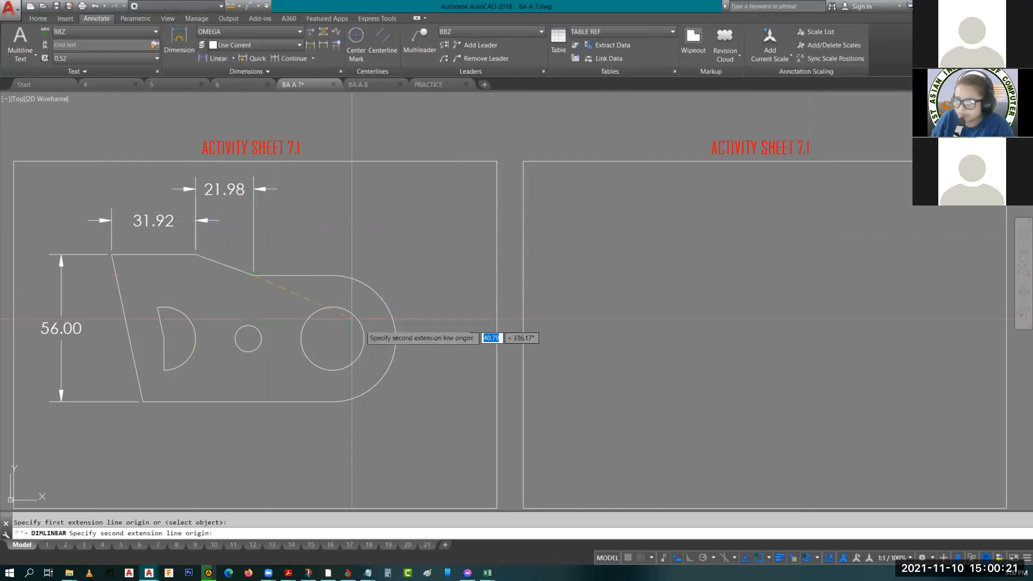
{"action": "left_click", "coordinate": [396, 339]}
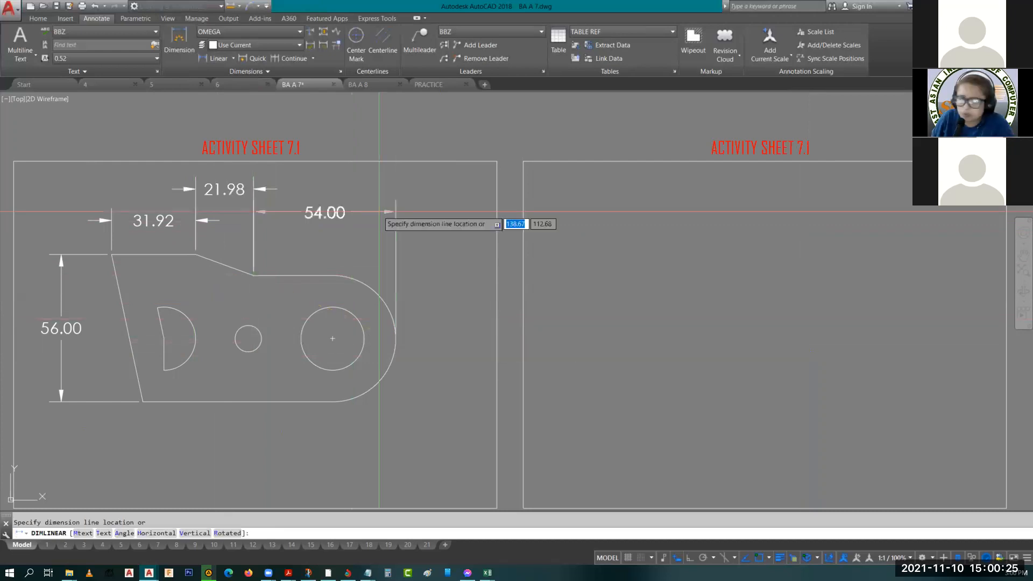
{"action": "left_click", "coordinate": [379, 212]}
- Add a horizontal linear dimension below the part for its overall width, from the upper-left corner to the large arc's rightmost point
{"action": "key", "text": "Return"}
{"action": "left_click", "coordinate": [112, 255]}
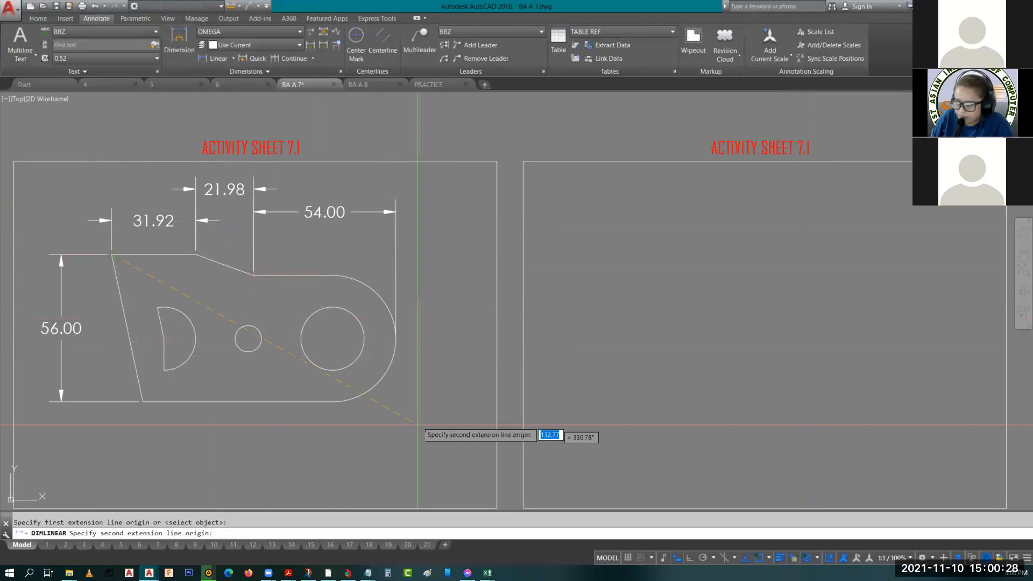
{"action": "left_click", "coordinate": [396, 340]}
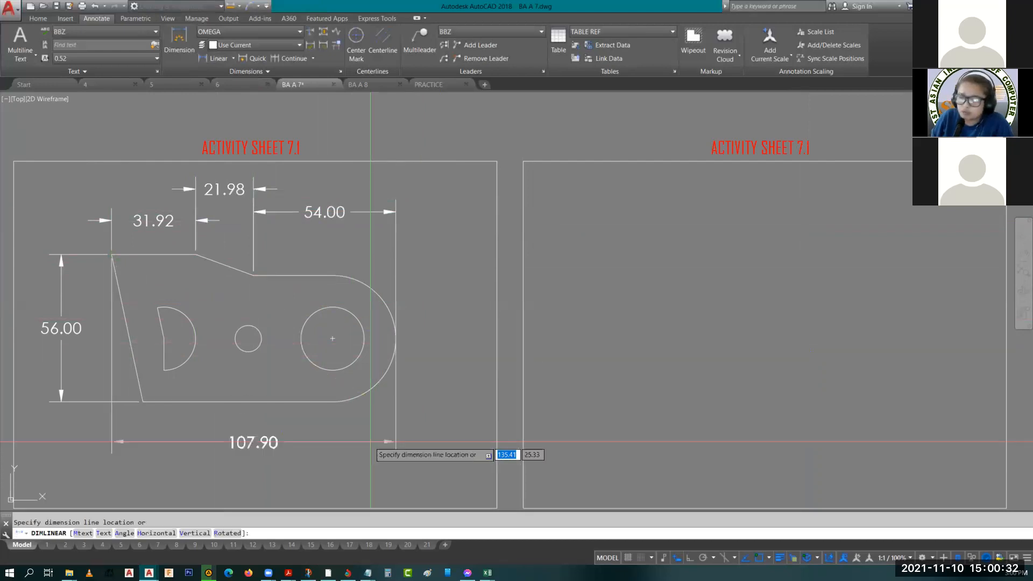
{"action": "left_click", "coordinate": [371, 477]}
{"action": "key", "text": "Escape"}
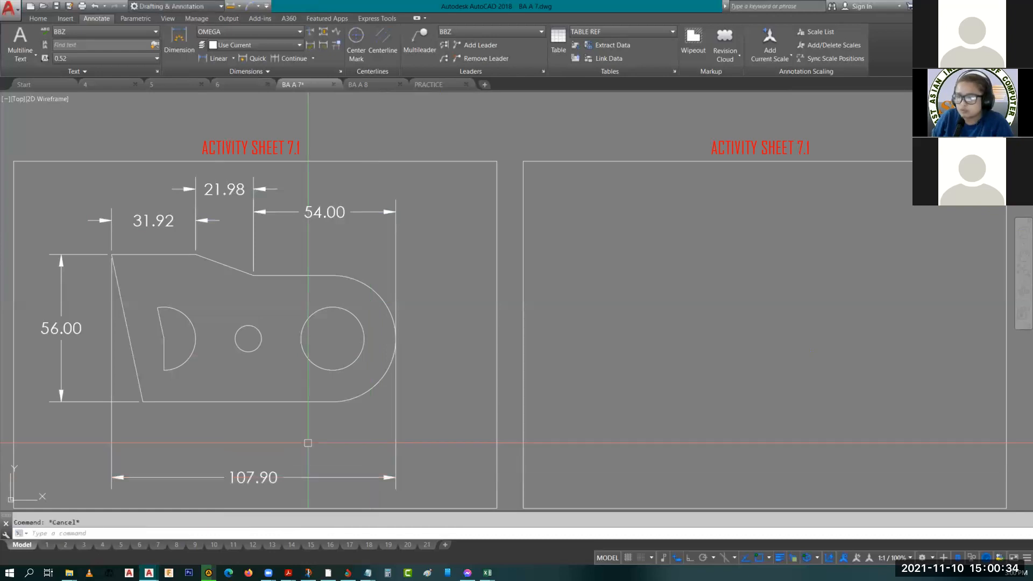
{"action": "middle_click_drag", "start_coordinate": [321, 424], "coordinate": [397, 365]}
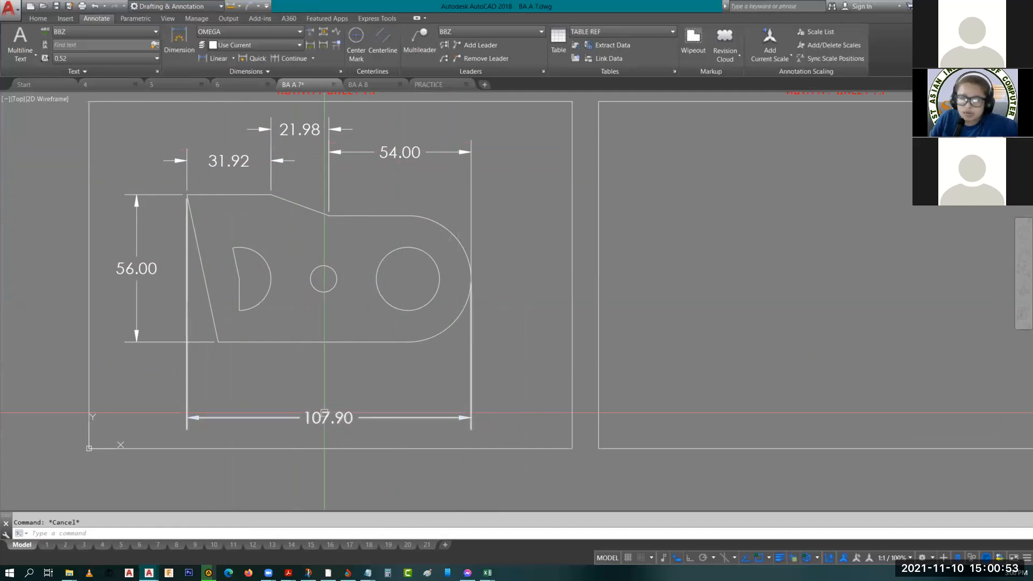
{"action": "left_click", "coordinate": [377, 426]}
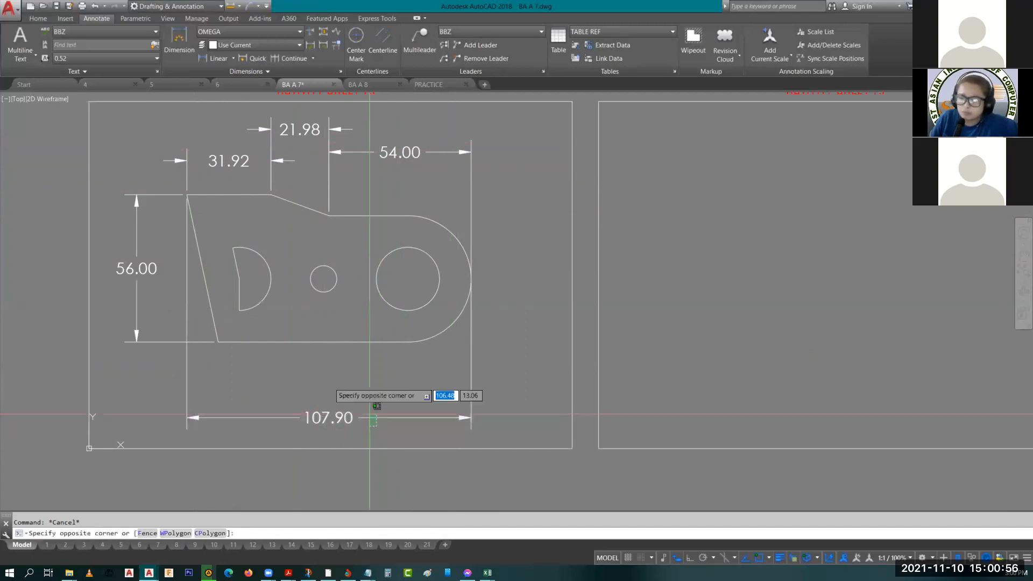
{"action": "left_click", "coordinate": [369, 413]}
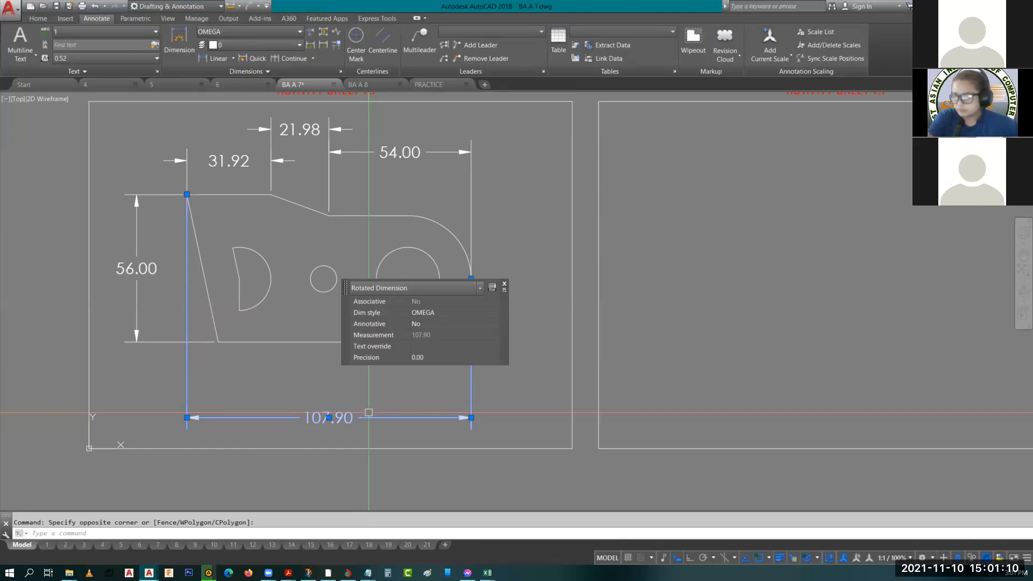
{"action": "key", "text": "Escape"}
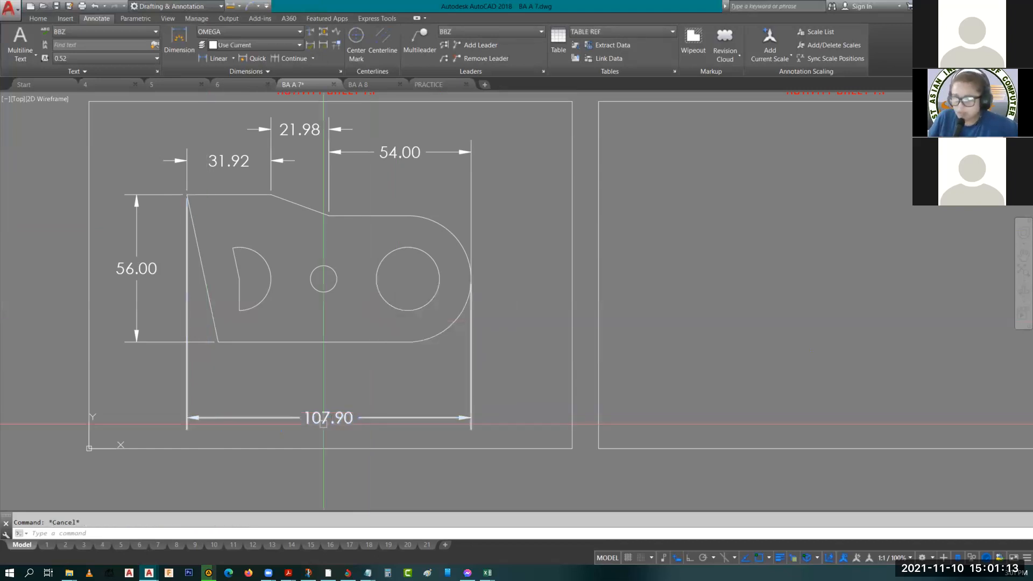
- Erase the horizontal dimension above the part's upper-left top edge
{"action": "left_click", "coordinate": [201, 160]}
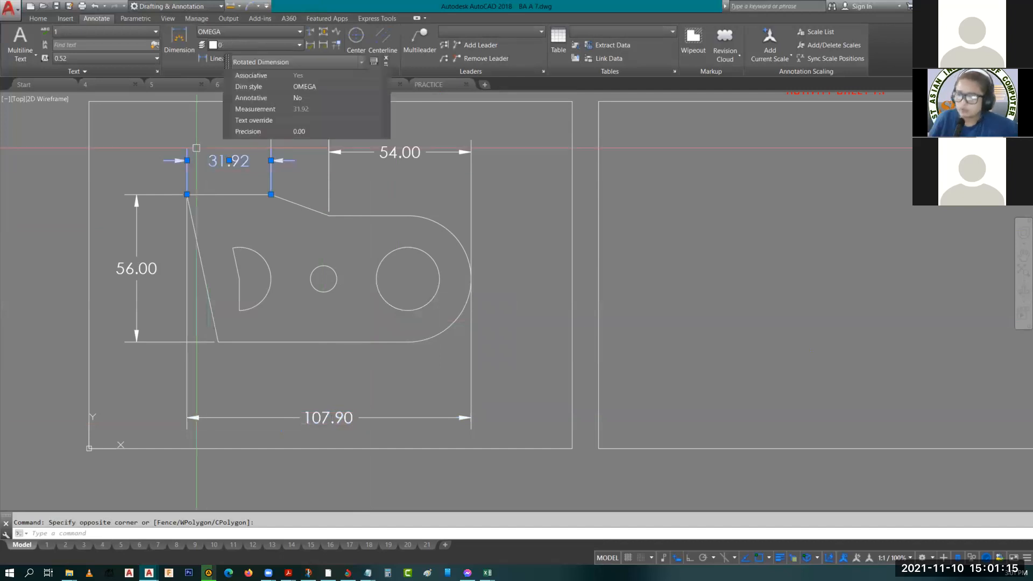
{"action": "key", "text": "Delete"}
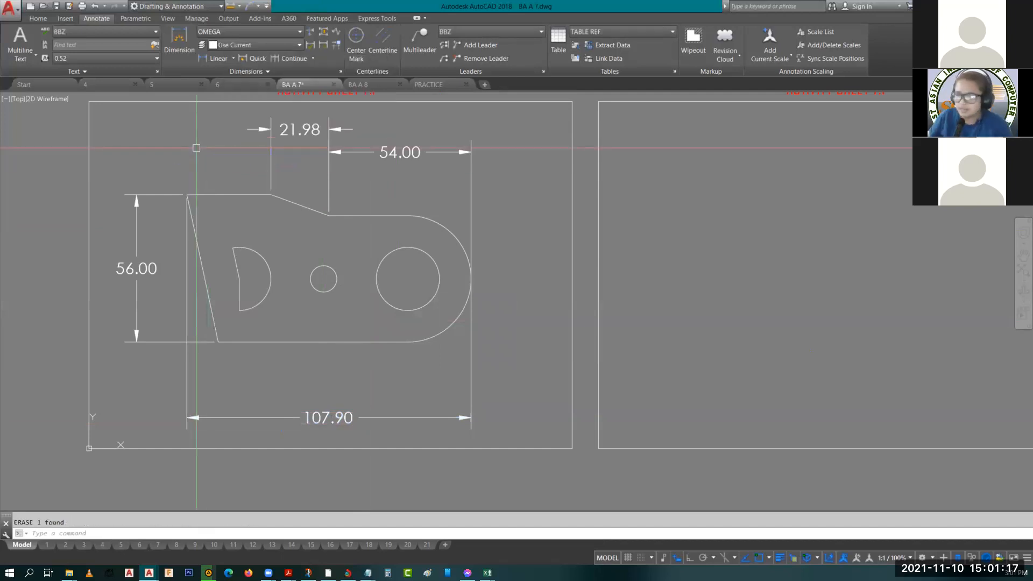
- Start a polyline in the empty space beside the first activity sheet and turn on Ortho mode
{"action": "scroll", "coordinate": [646, 288], "scroll_direction": "down", "scroll_amount": 4}
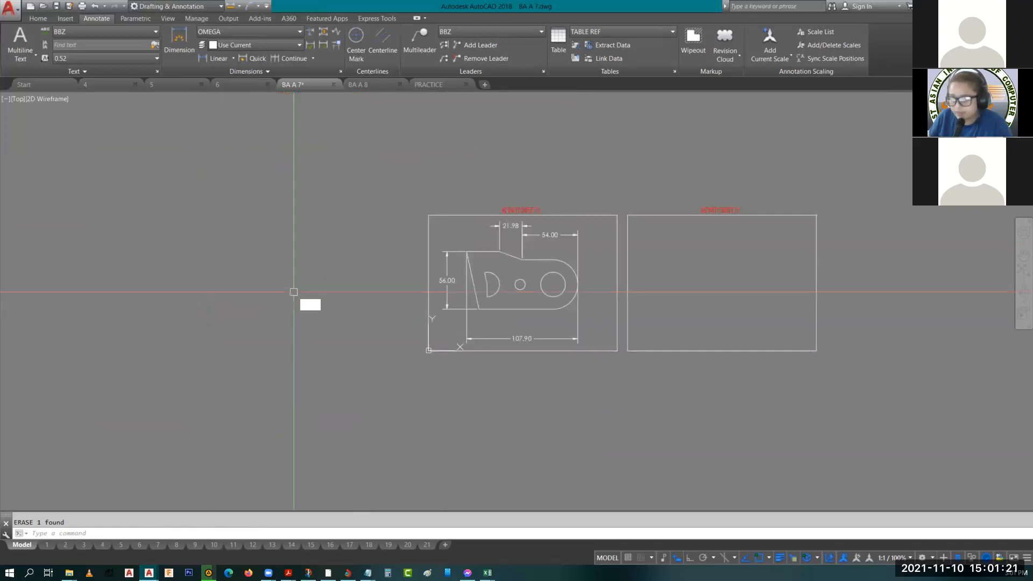
{"action": "type", "text": "pl"}
{"action": "key", "text": "Return"}
{"action": "left_click", "coordinate": [262, 292]}
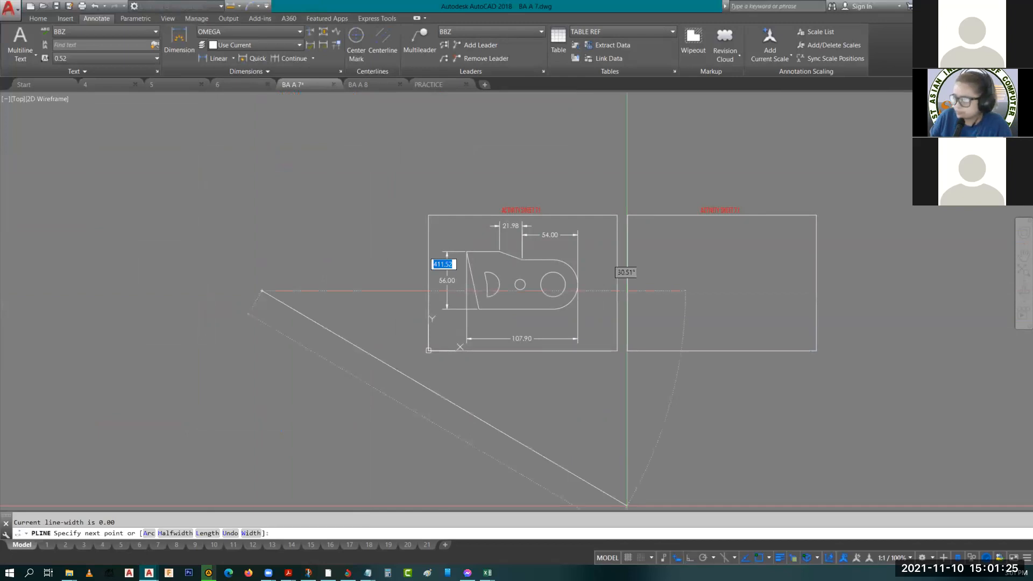
{"action": "key", "text": "F8"}
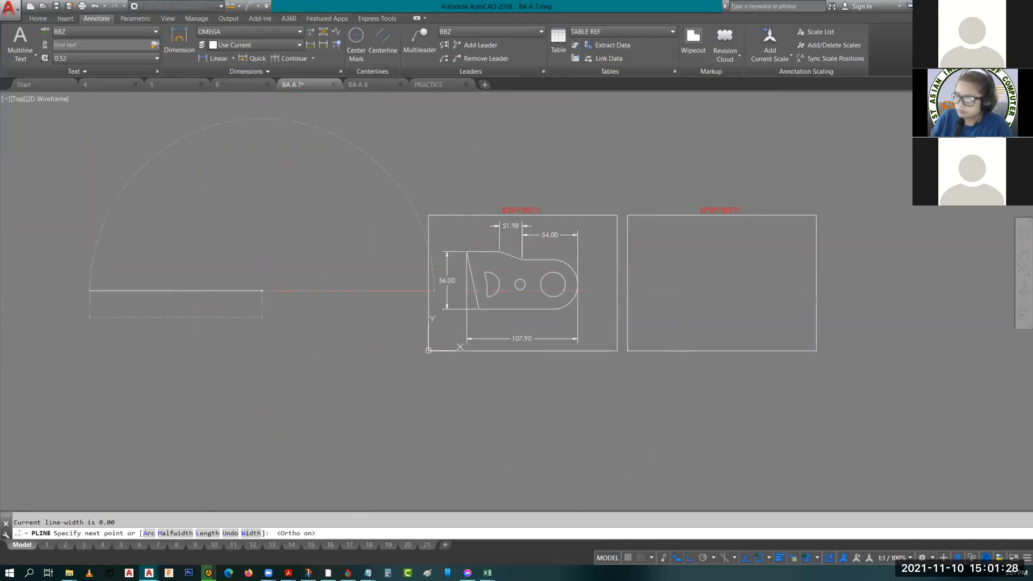
{"action": "type", "text": "2"}
{"action": "key", "text": "Return"}
{"action": "scroll", "coordinate": [231, 298], "scroll_direction": "up", "scroll_amount": 8}
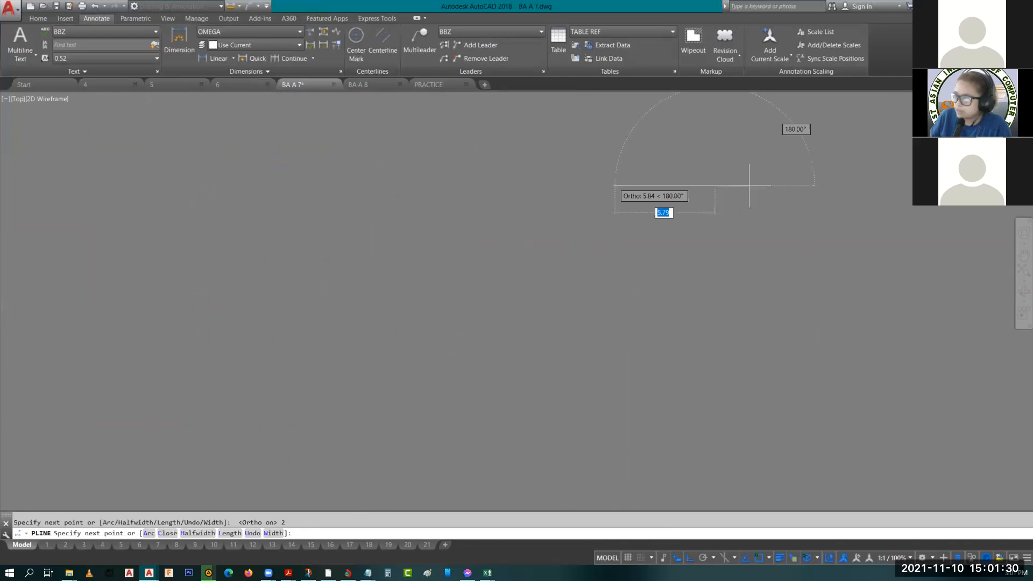
{"action": "scroll", "coordinate": [616, 186], "scroll_direction": "up", "scroll_amount": 2}
{"action": "middle_click_drag", "start_coordinate": [649, 193], "coordinate": [342, 266]}
{"action": "key", "text": "ctrl+z"}
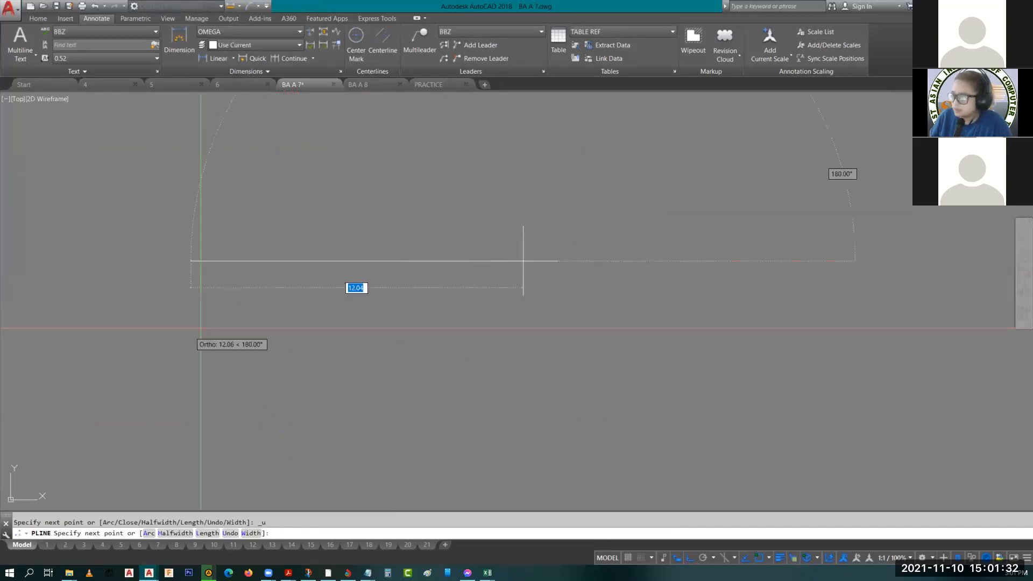
{"action": "key", "text": "Escape"}
- Draw connected lines in the empty space beside the first activity sheet: 5 units left, 5 down and 10 right
{"action": "scroll", "coordinate": [371, 292], "scroll_direction": "down", "scroll_amount": 10}
{"action": "type", "text": "l"}
{"action": "key", "text": "Return"}
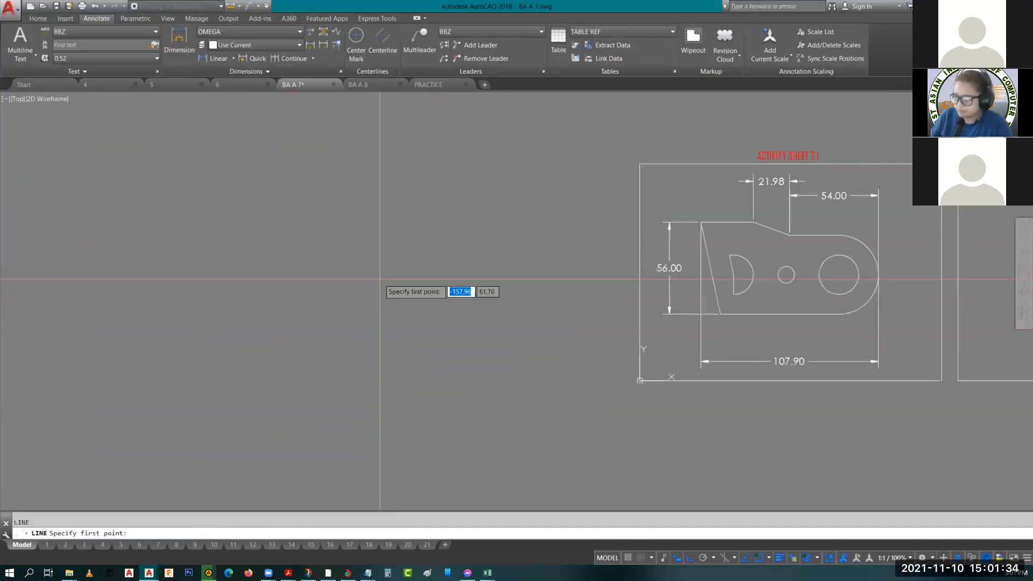
{"action": "left_click", "coordinate": [123, 279]}
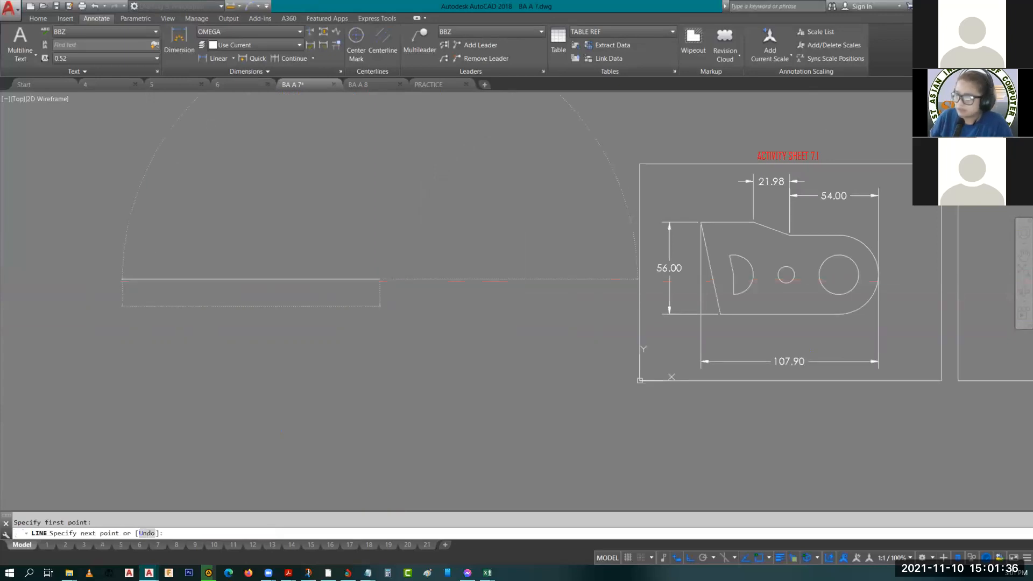
{"action": "type", "text": "5"}
{"action": "key", "text": "Return"}
{"action": "scroll", "coordinate": [371, 288], "scroll_direction": "up", "scroll_amount": 5}
{"action": "scroll", "coordinate": [371, 288], "scroll_direction": "down", "scroll_amount": 4}
{"action": "type", "text": "5"}
{"action": "key", "text": "Return"}
{"action": "type", "text": "10"}
{"action": "key", "text": "Return"}
- Continue the line 10 units up and 5 left, then close the L-shaped outline
{"action": "mouse_move", "coordinate": [667, 290]}
{"action": "middle_mouse_down"}
{"action": "mouse_move", "coordinate": [576, 477]}
{"action": "mouse_move", "coordinate": [544, 508]}
{"action": "middle_mouse_up"}
{"action": "type", "text": "5"}
{"action": "key", "text": "Return"}
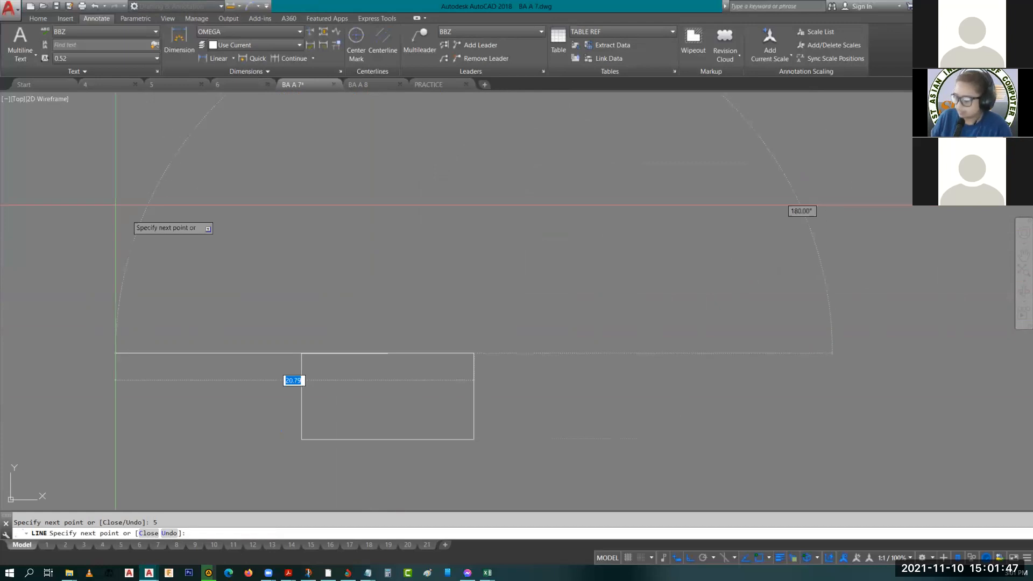
{"action": "type", "text": "10"}
{"action": "key", "text": "Return"}
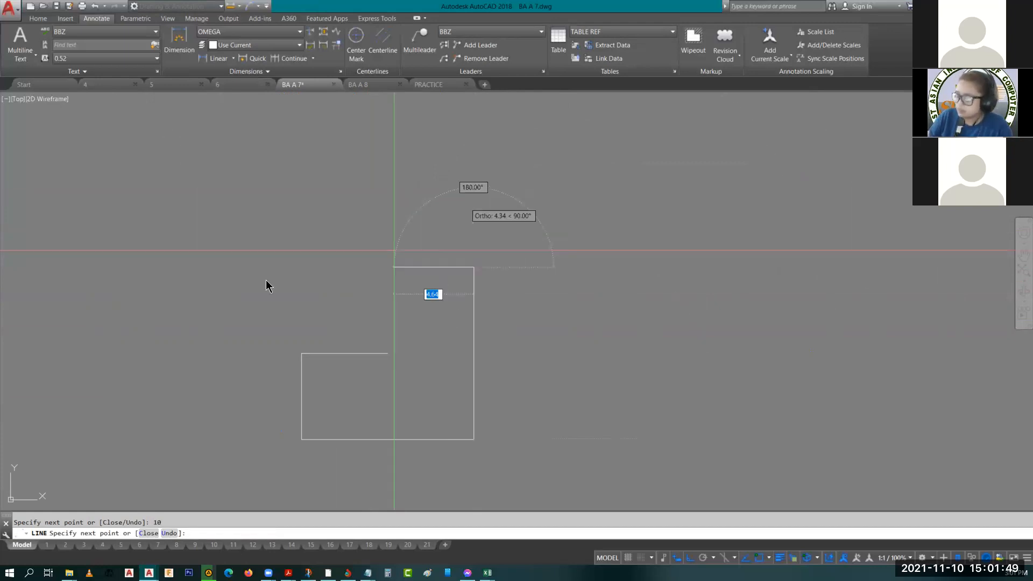
{"action": "type", "text": "5"}
{"action": "key", "text": "Return"}
{"action": "type", "text": "c"}
{"action": "key", "text": "Return"}
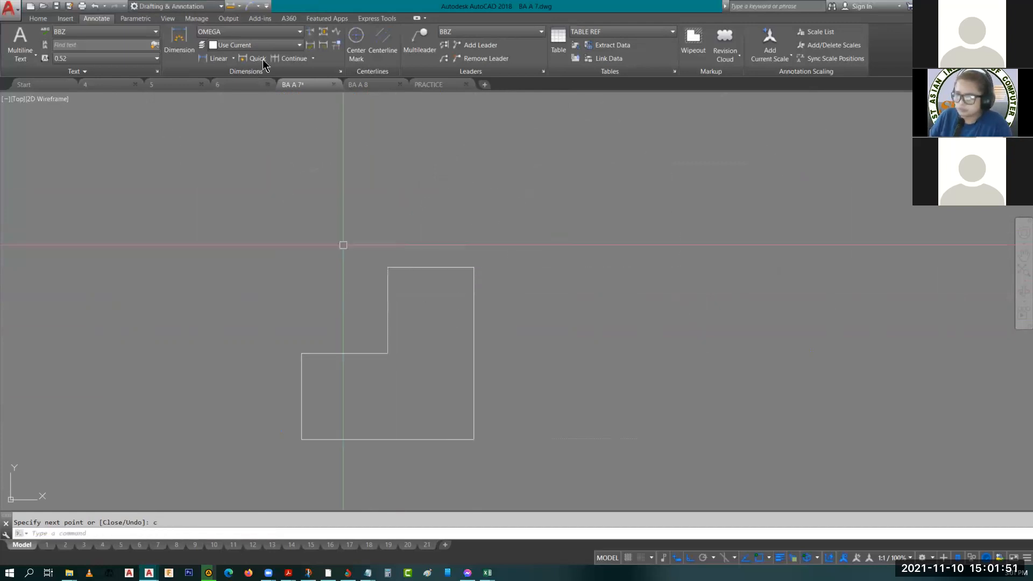
{"action": "left_click", "coordinate": [215, 58]}
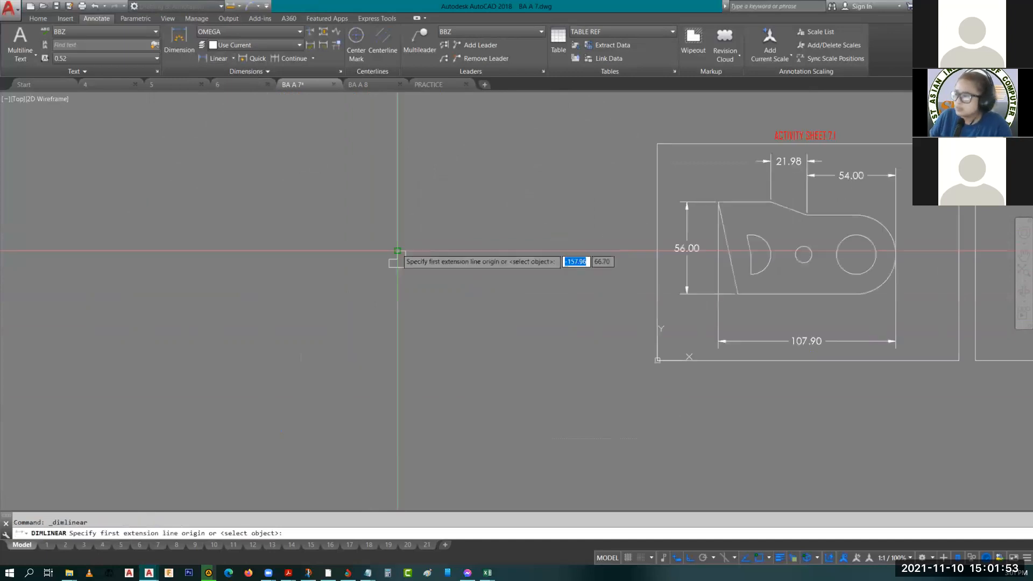
{"action": "scroll", "coordinate": [398, 251], "scroll_direction": "up", "scroll_amount": 5}
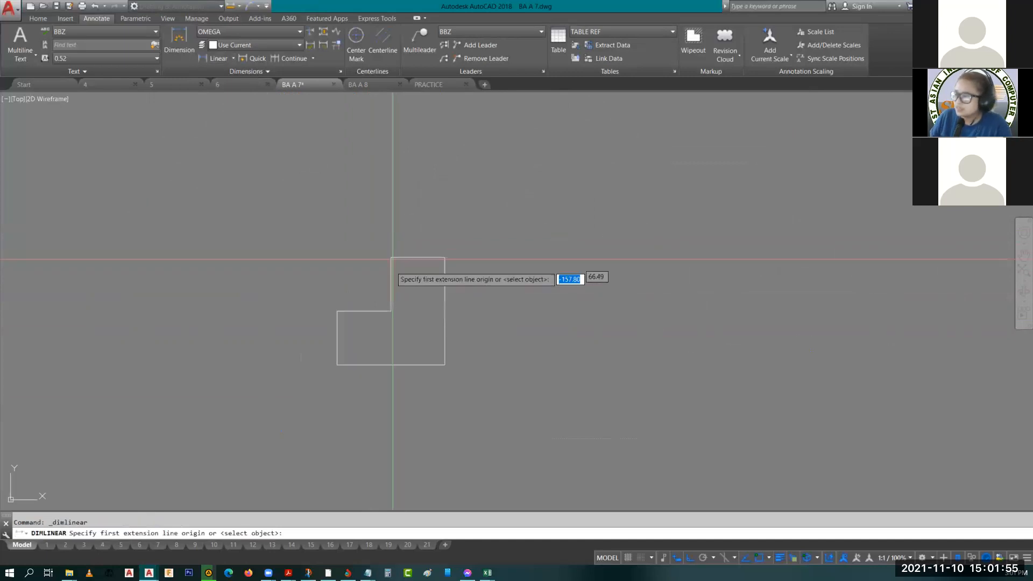
{"action": "key", "text": "Escape"}
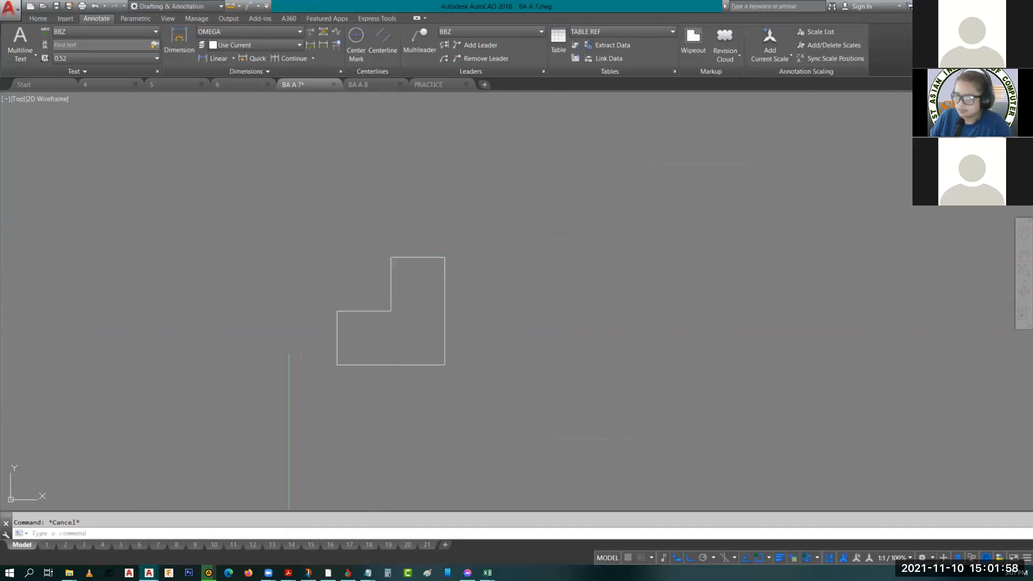
- Scale the whole L-shaped outline by a factor of 10 about its lower-right corner
{"action": "left_click", "coordinate": [289, 231]}
{"action": "left_click", "coordinate": [520, 417]}
{"action": "type", "text": "sc"}
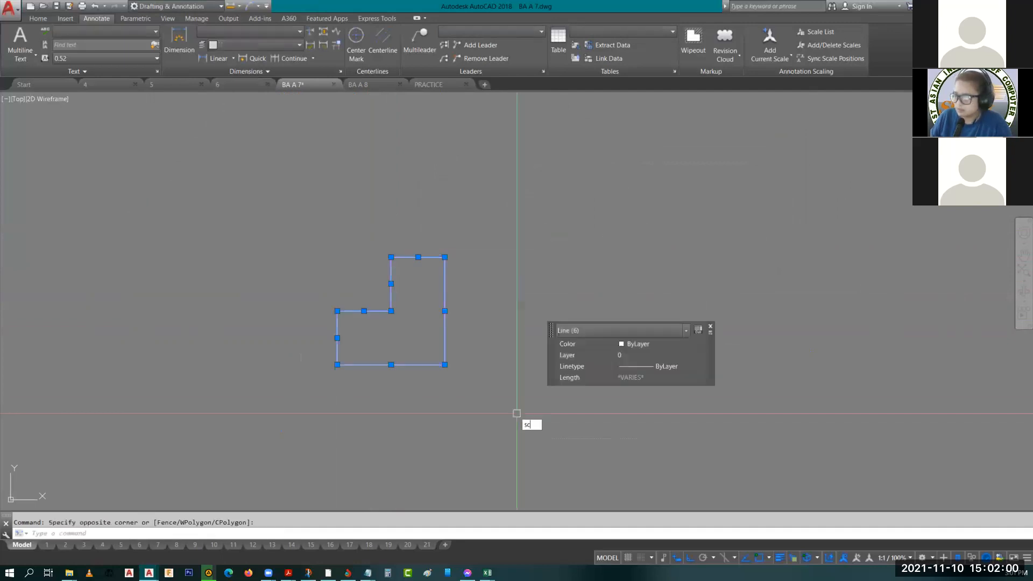
{"action": "key", "text": "Return"}
{"action": "left_click", "coordinate": [445, 365]}
{"action": "key", "text": "Escape"}
- Add a vertical linear dimension to the L-shape's short left edge by selecting it, placed outside the shape
{"action": "scroll", "coordinate": [445, 365], "scroll_direction": "up", "scroll_amount": 3}
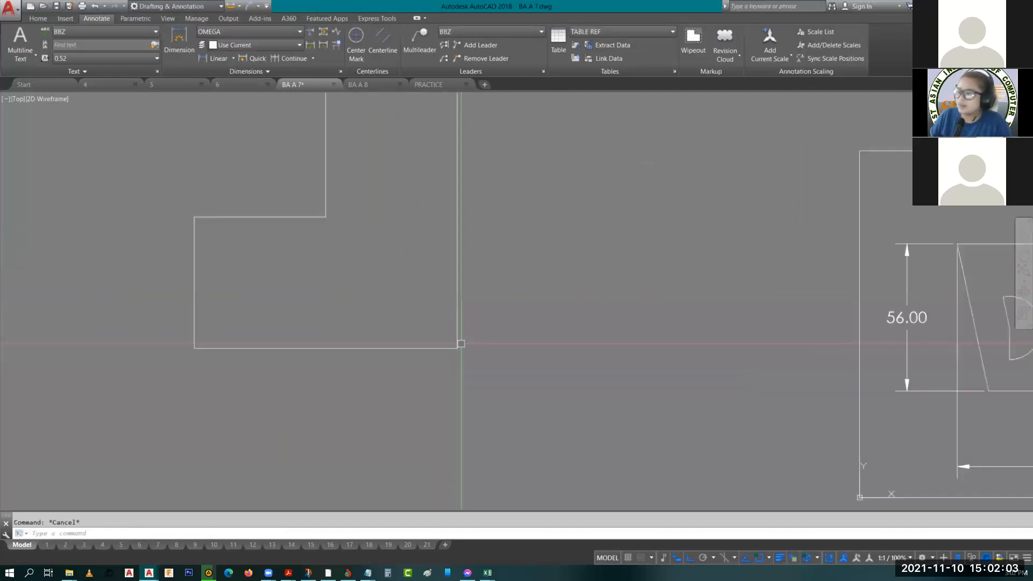
{"action": "left_click", "coordinate": [217, 58]}
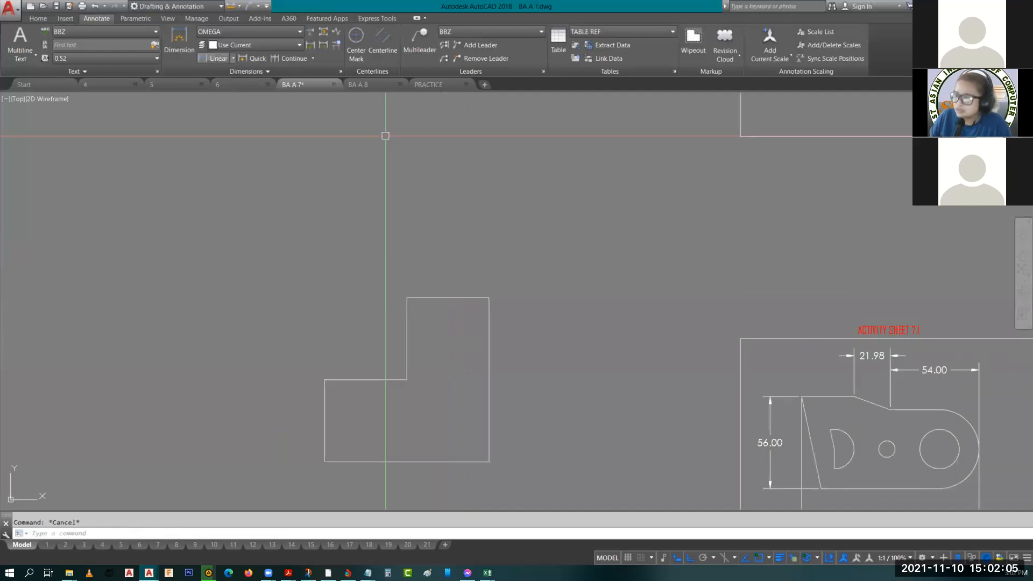
{"action": "key", "text": "Return"}
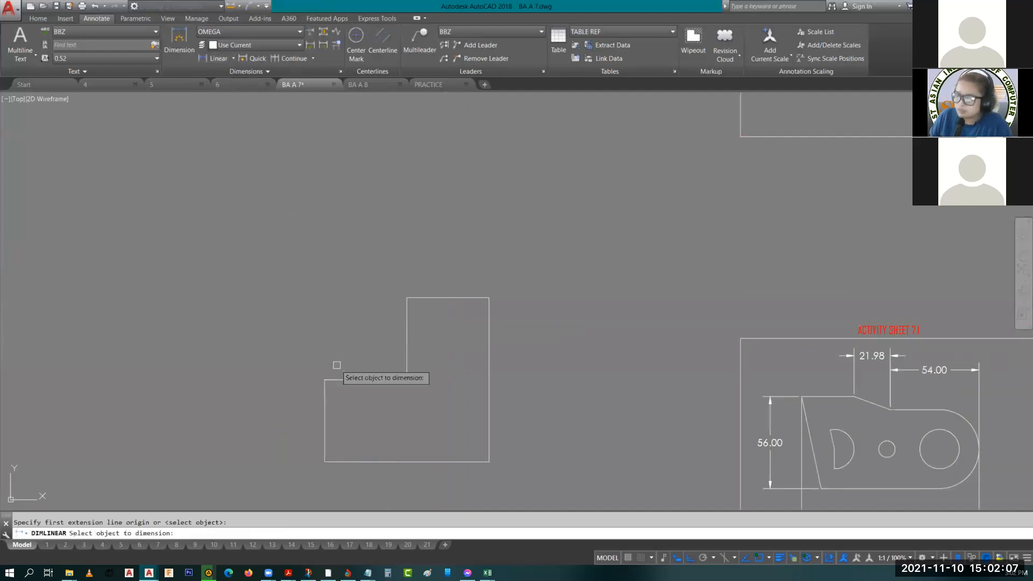
{"action": "left_click", "coordinate": [325, 388]}
{"action": "left_click", "coordinate": [251, 396]}
- Add a vertical linear dimension from the left edge's upper end to the top edge's left end, in line with the left edge's dimension
{"action": "key", "text": "Return"}
{"action": "left_click", "coordinate": [324, 380]}
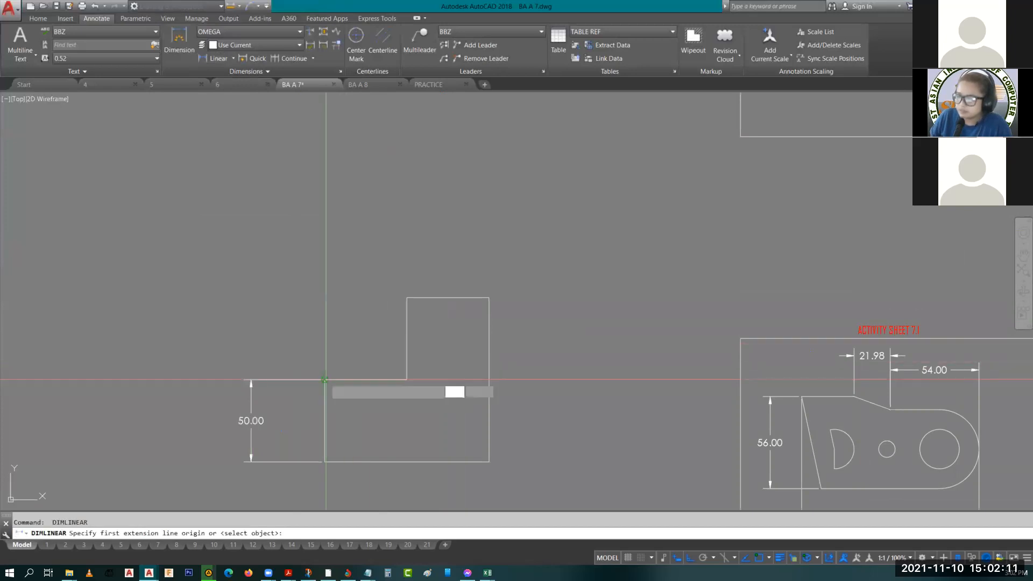
{"action": "left_click", "coordinate": [405, 299]}
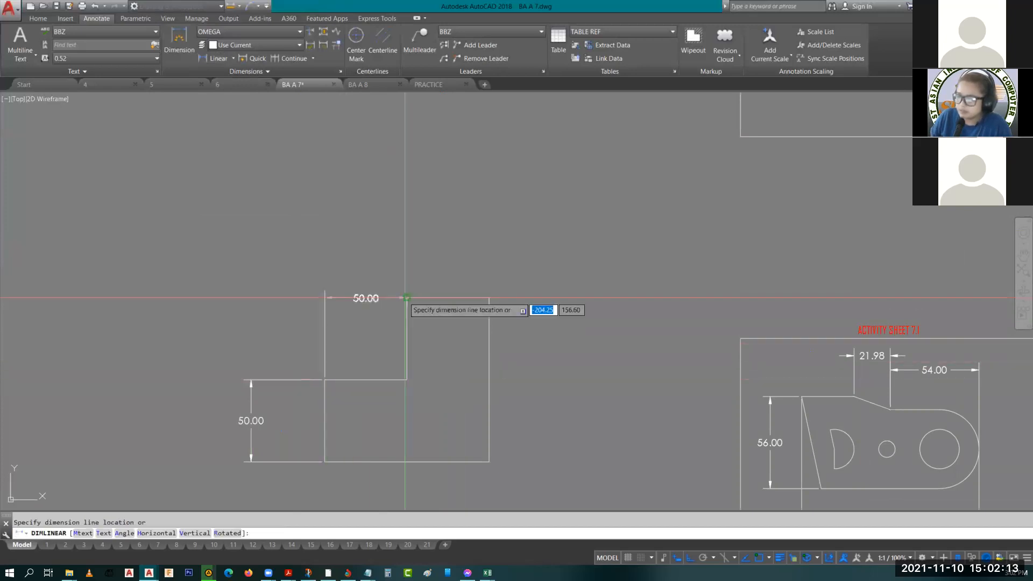
{"action": "left_click", "coordinate": [250, 380]}
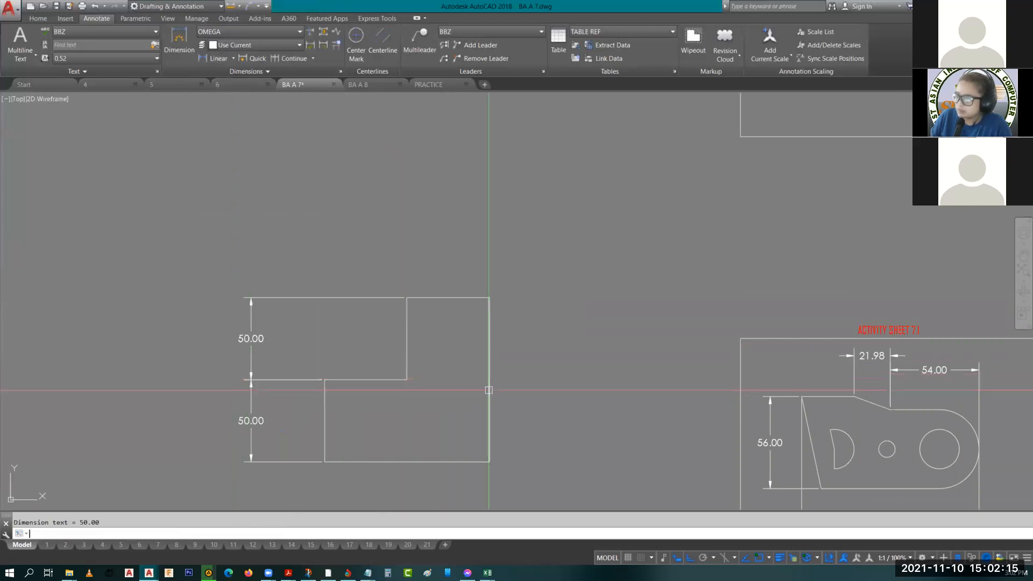
- Add a vertical linear dimension for the L-shape's full height by selecting its right edge, placed outside the shape
{"action": "key", "text": "Return"}
{"action": "key", "text": "Return"}
{"action": "left_click", "coordinate": [489, 391]}
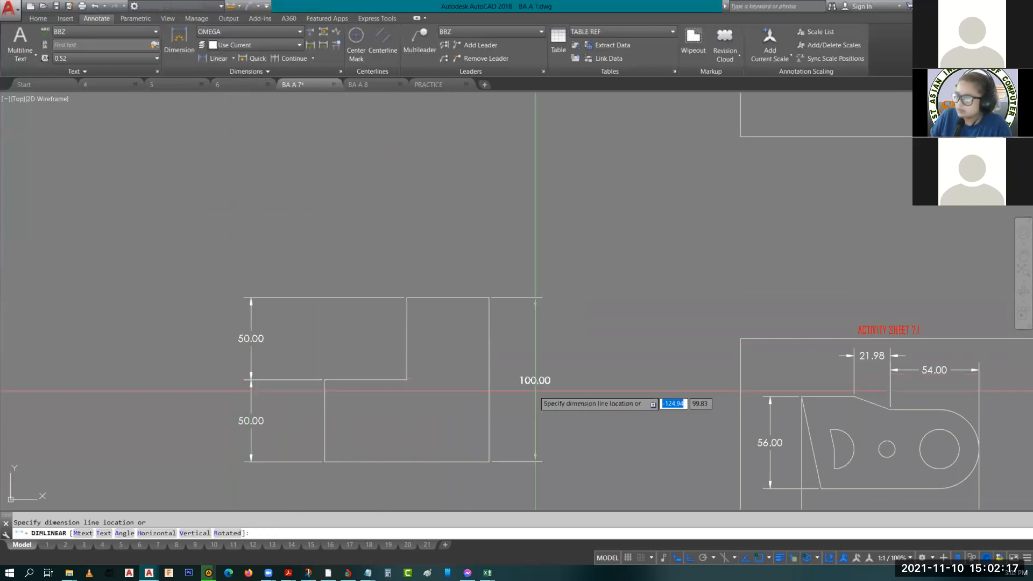
{"action": "left_click", "coordinate": [535, 390]}
{"action": "middle_click_drag", "start_coordinate": [535, 391], "coordinate": [530, 299]}
- Add a horizontal linear dimension for the L-shape's full width by selecting its bottom edge, placed below the shape
{"action": "key", "text": "Return"}
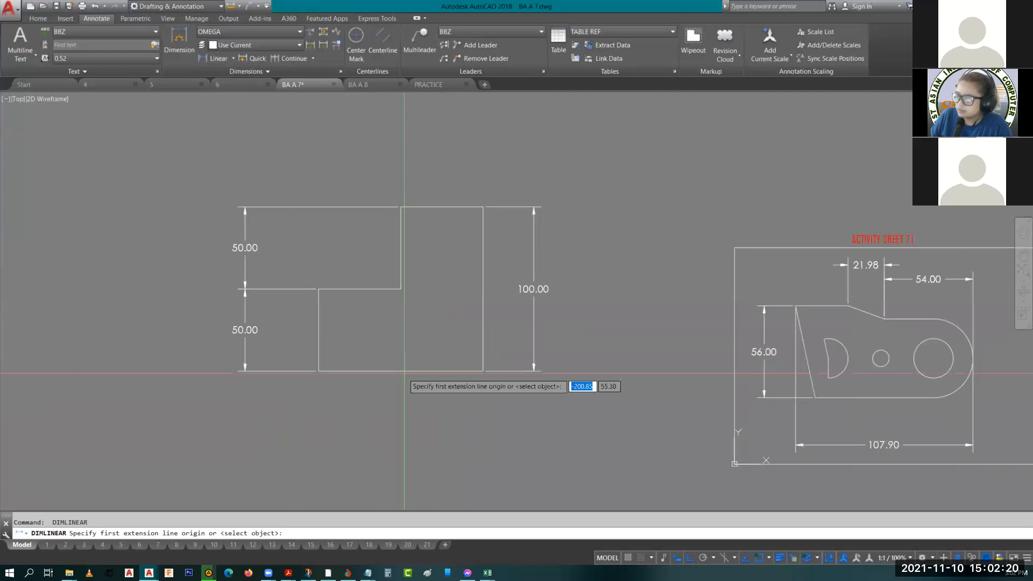
{"action": "key", "text": "Return"}
{"action": "left_click", "coordinate": [387, 372]}
{"action": "left_click", "coordinate": [391, 409]}
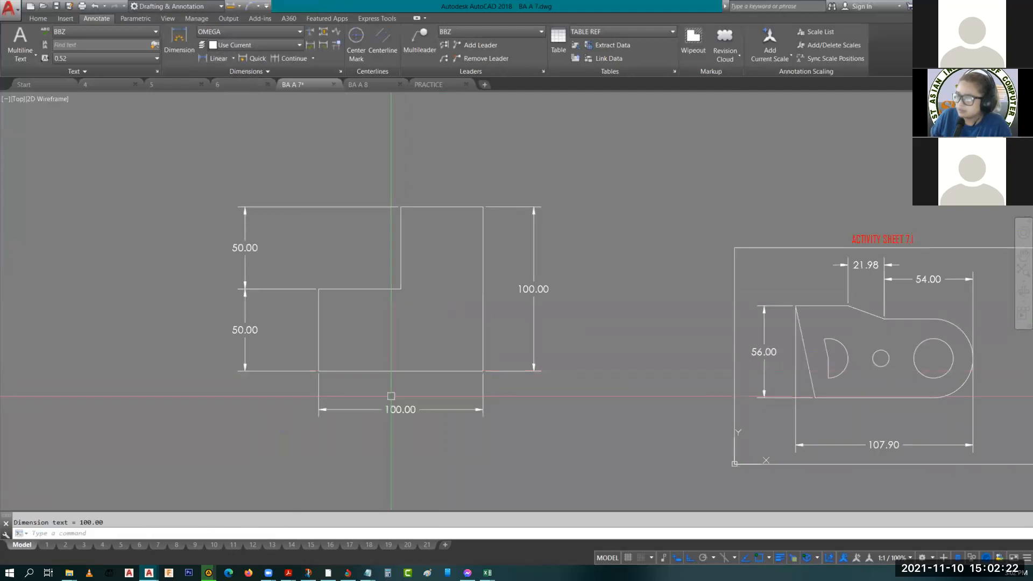
- Add a horizontal linear dimension above the L-shape from the left edge's upper end to the top edge's left end
{"action": "key", "text": "Return"}
{"action": "left_click", "coordinate": [319, 289]}
{"action": "left_click", "coordinate": [401, 206]}
{"action": "left_click", "coordinate": [376, 160]}
- Add a horizontal linear dimension to the L-shape's top edge by selecting it, in line with the neighbouring dimension above the shape
{"action": "key", "text": "Return"}
{"action": "key", "text": "Return"}
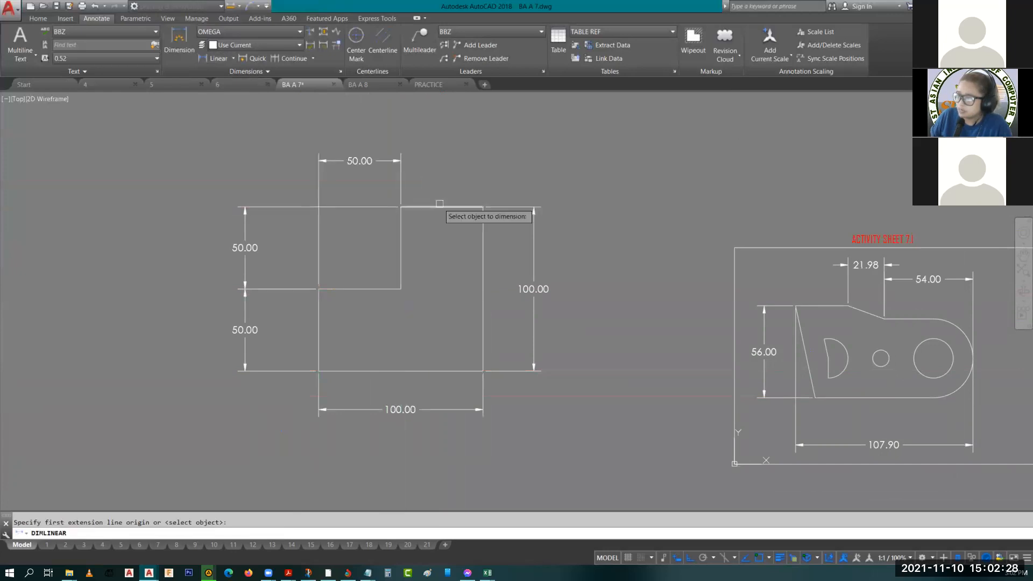
{"action": "left_click", "coordinate": [440, 205]}
{"action": "left_click", "coordinate": [400, 161]}
{"action": "key", "text": "Escape"}
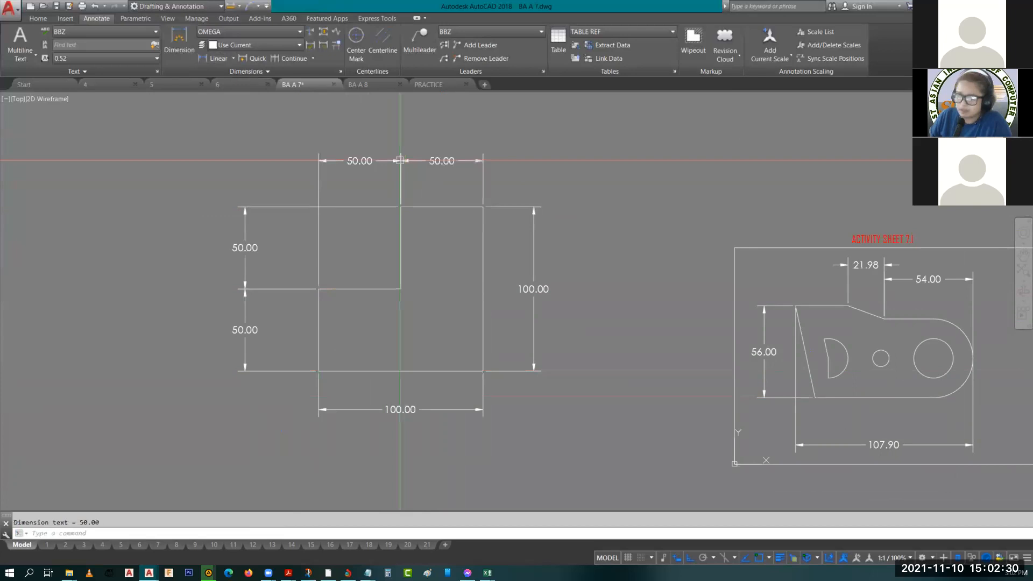
{"action": "middle_click_drag", "start_coordinate": [410, 174], "coordinate": [457, 190]}
{"action": "middle_click_drag", "start_coordinate": [456, 254], "coordinate": [455, 254]}
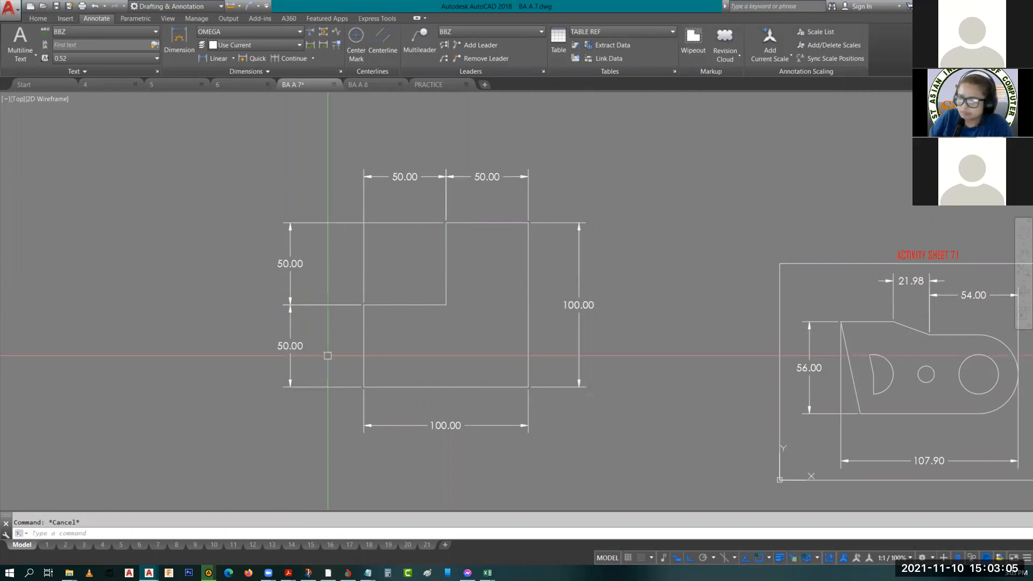
- Copy the L-shape with all its dimensions from its lower-right corner to a clear area left of the original
{"action": "middle_click_drag", "start_coordinate": [327, 356], "coordinate": [408, 366]}
{"action": "left_click", "coordinate": [292, 159]}
{"action": "left_click", "coordinate": [747, 471]}
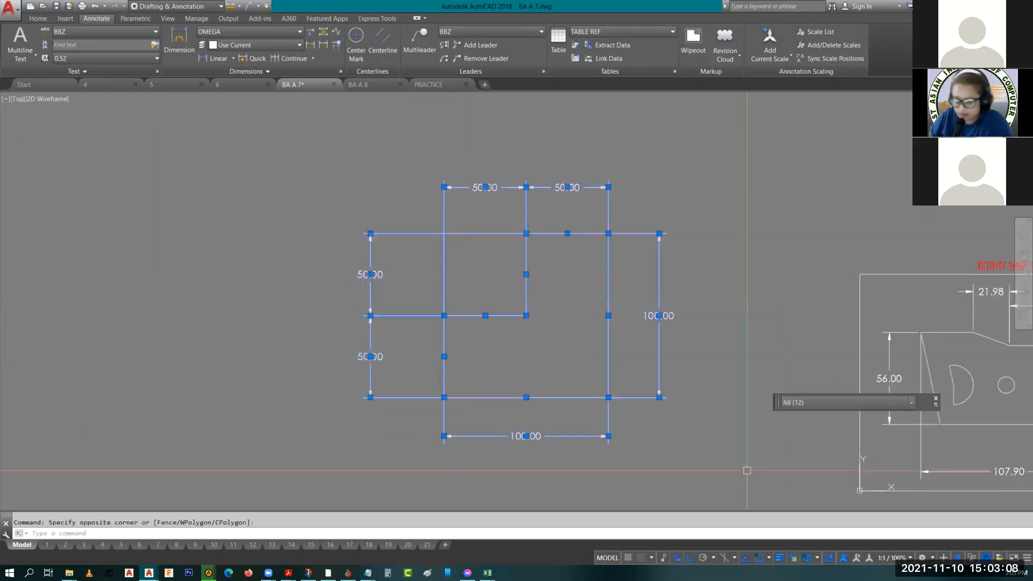
{"action": "type", "text": "co"}
{"action": "key", "text": "Return"}
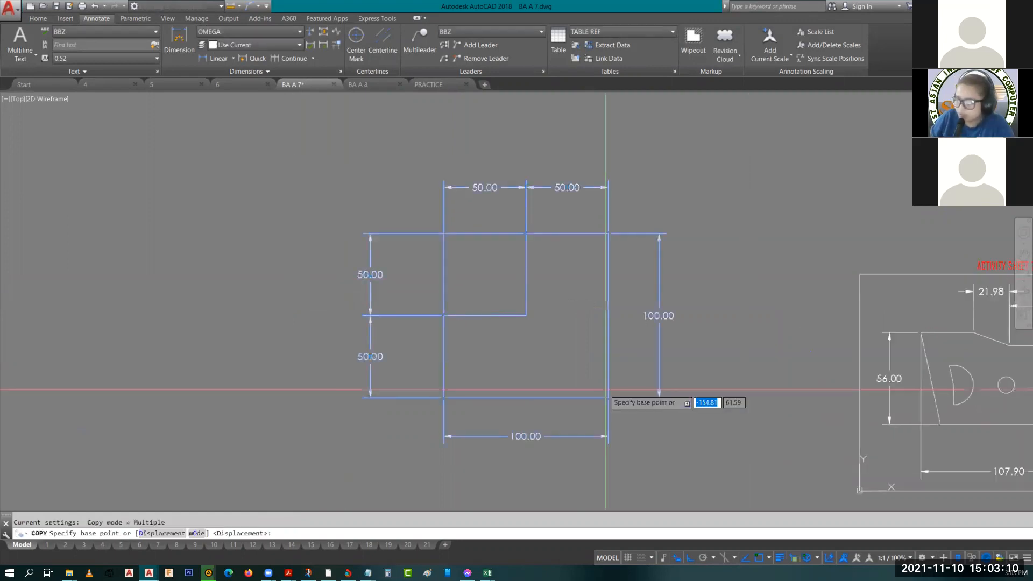
{"action": "left_click", "coordinate": [609, 398]}
{"action": "middle_click_drag", "start_coordinate": [287, 392], "coordinate": [615, 402]}
{"action": "left_click", "coordinate": [367, 407]}
{"action": "key", "text": "Escape"}
- Erase the two 50.00 dimensions above the copied L-shape and the two 50.00 dimensions along its left side
{"action": "left_click", "coordinate": [386, 208]}
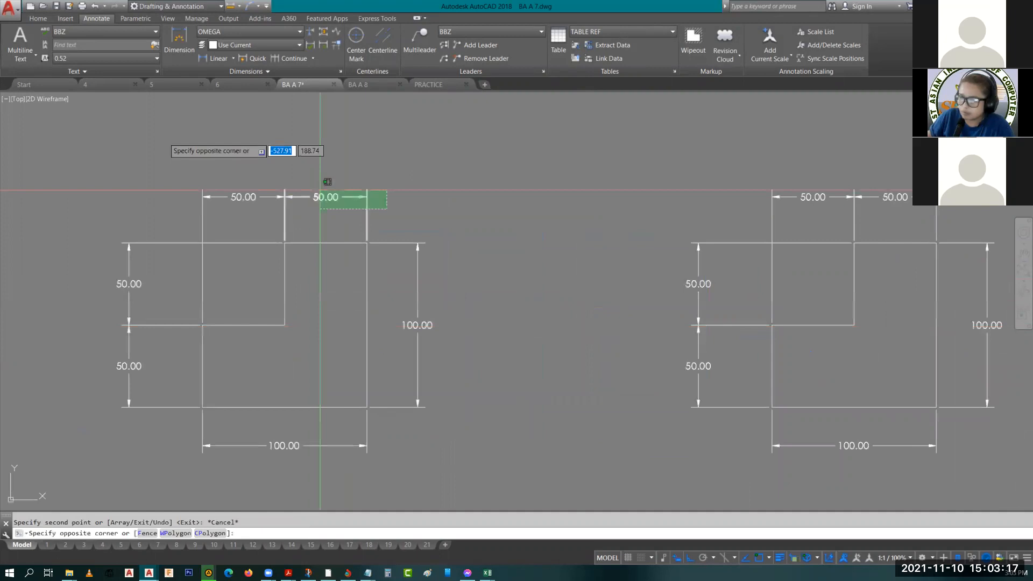
{"action": "left_click", "coordinate": [259, 194]}
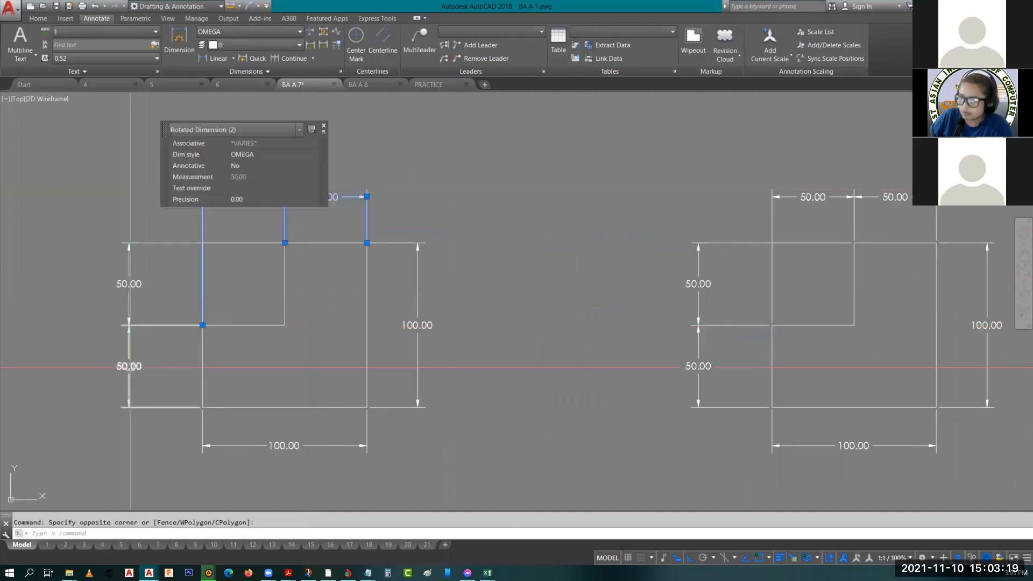
{"action": "left_click", "coordinate": [155, 444]}
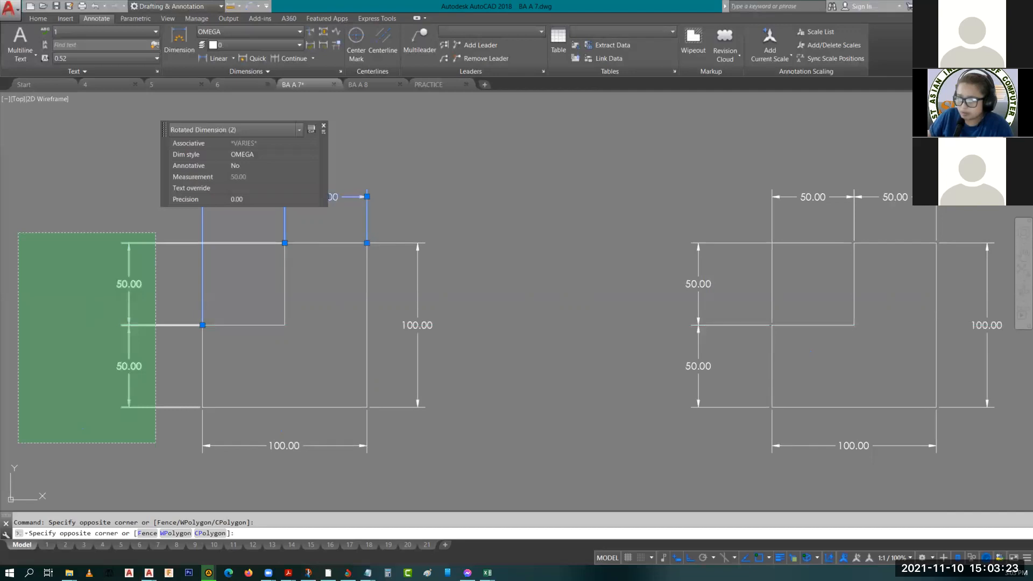
{"action": "left_click", "coordinate": [94, 246]}
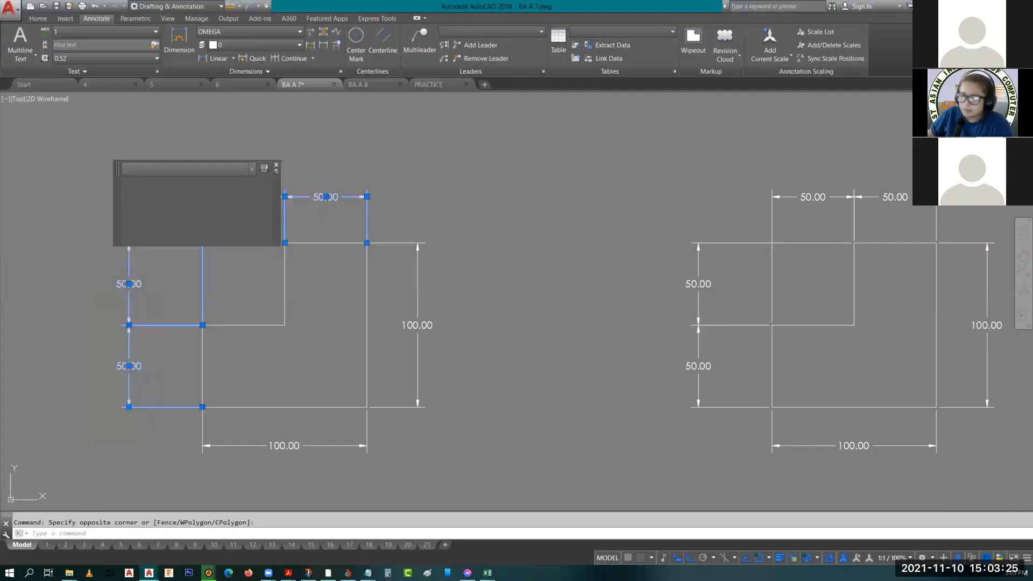
{"action": "key", "text": "Delete"}
{"action": "middle_click_drag", "start_coordinate": [329, 392], "coordinate": [278, 357]}
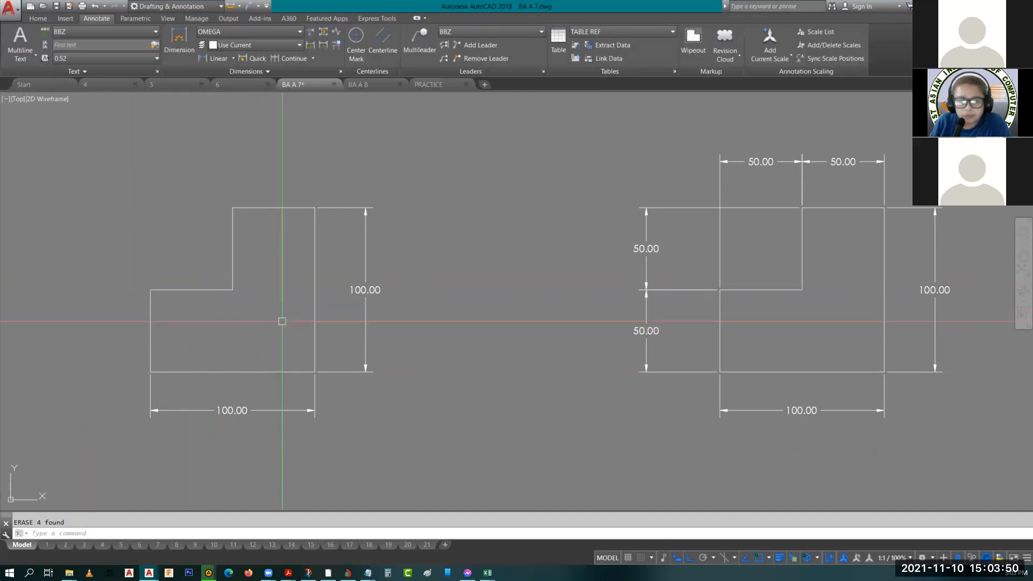
- Erase the original L-shape's upper 50.00 vertical dimension on its left and the left 50.00 horizontal dimension above it
{"action": "mouse_move", "coordinate": [751, 315]}
{"action": "middle_mouse_down"}
{"action": "mouse_move", "coordinate": [405, 301]}
{"action": "mouse_move", "coordinate": [381, 312]}
{"action": "middle_mouse_up"}
{"action": "middle_click_drag", "start_coordinate": [441, 327], "coordinate": [420, 333]}
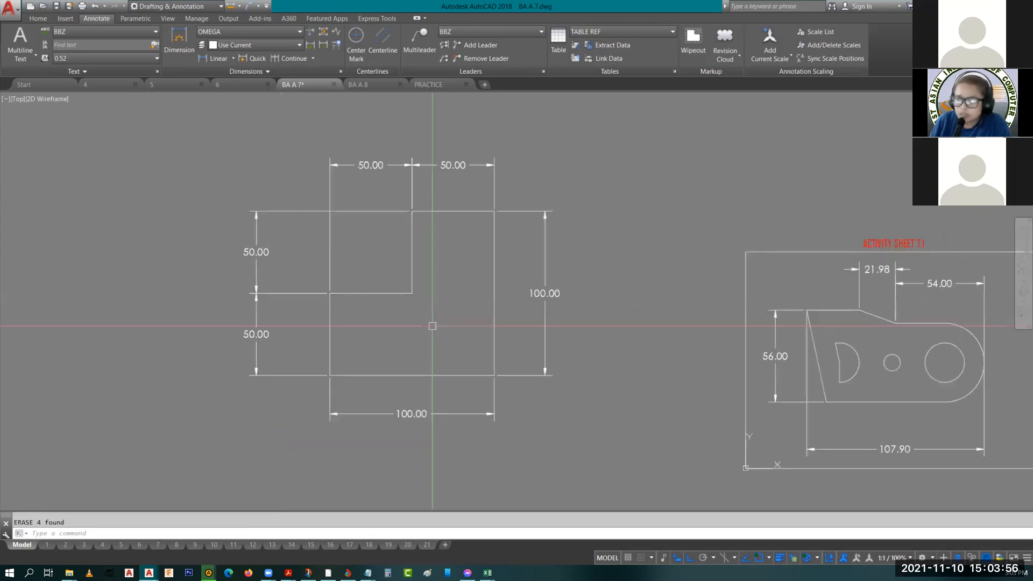
{"action": "scroll", "coordinate": [432, 326], "scroll_direction": "up", "scroll_amount": 2}
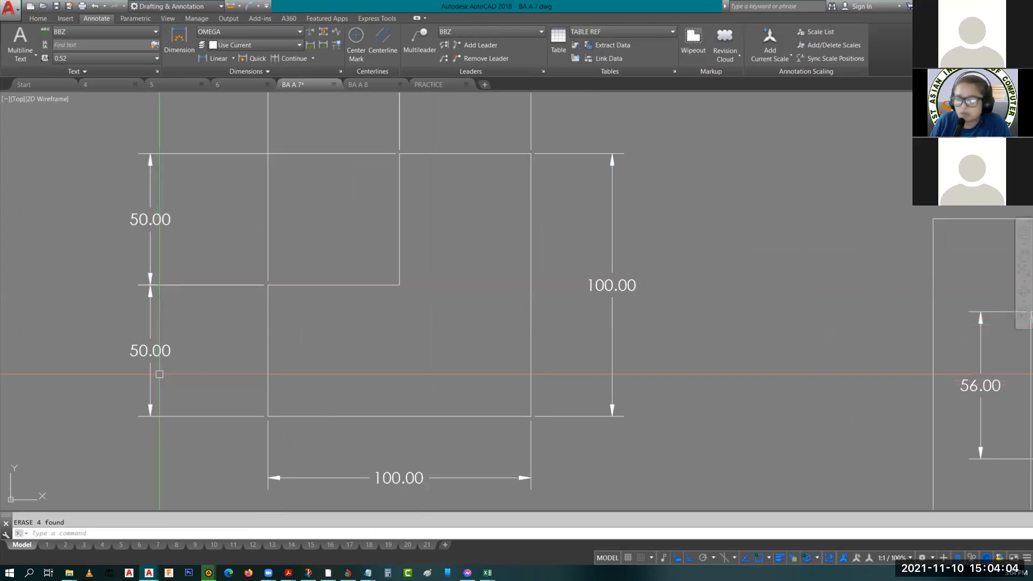
{"action": "middle_click_drag", "start_coordinate": [160, 374], "coordinate": [165, 444]}
{"action": "scroll", "coordinate": [239, 219], "scroll_direction": "down", "scroll_amount": 4}
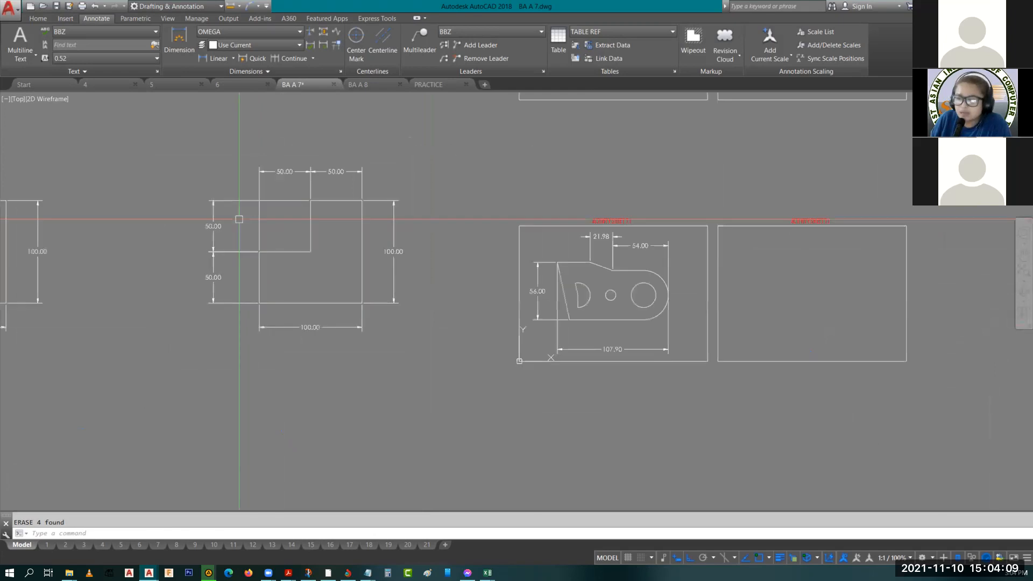
{"action": "scroll", "coordinate": [239, 220], "scroll_direction": "up", "scroll_amount": 2}
{"action": "middle_click_drag", "start_coordinate": [255, 240], "coordinate": [234, 274]}
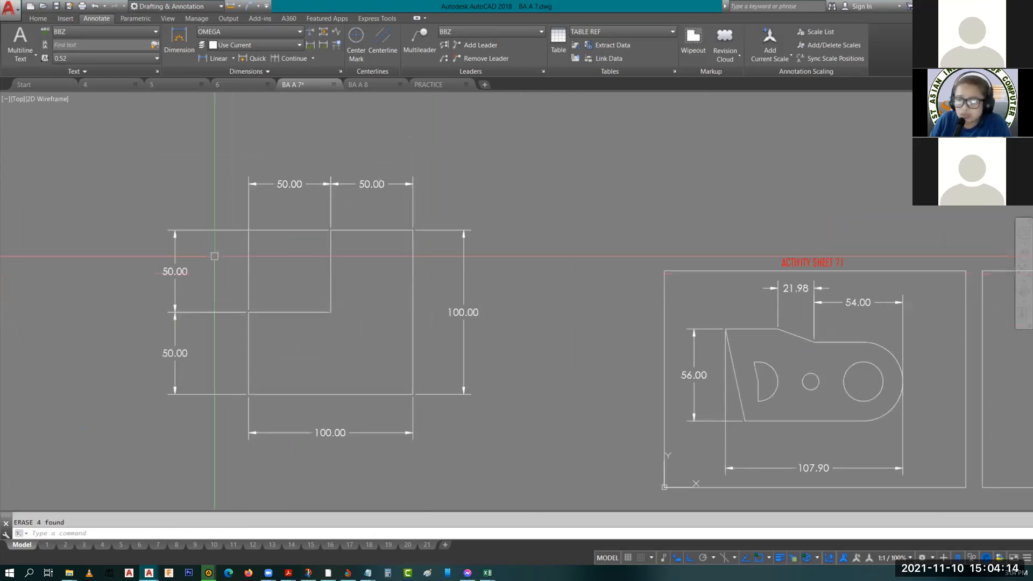
{"action": "left_click", "coordinate": [182, 312]}
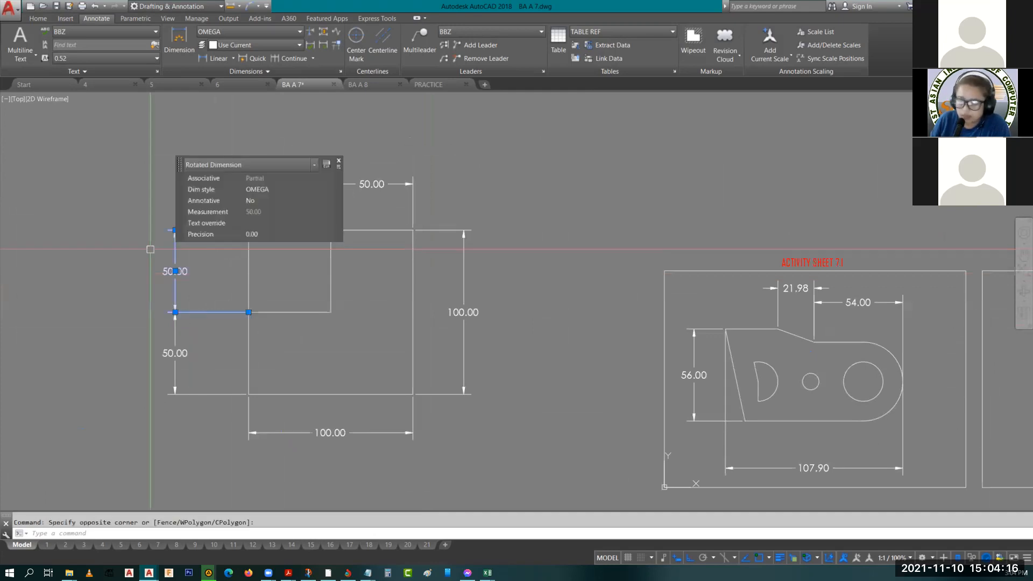
{"action": "key", "text": "Delete"}
{"action": "left_click", "coordinate": [285, 185]}
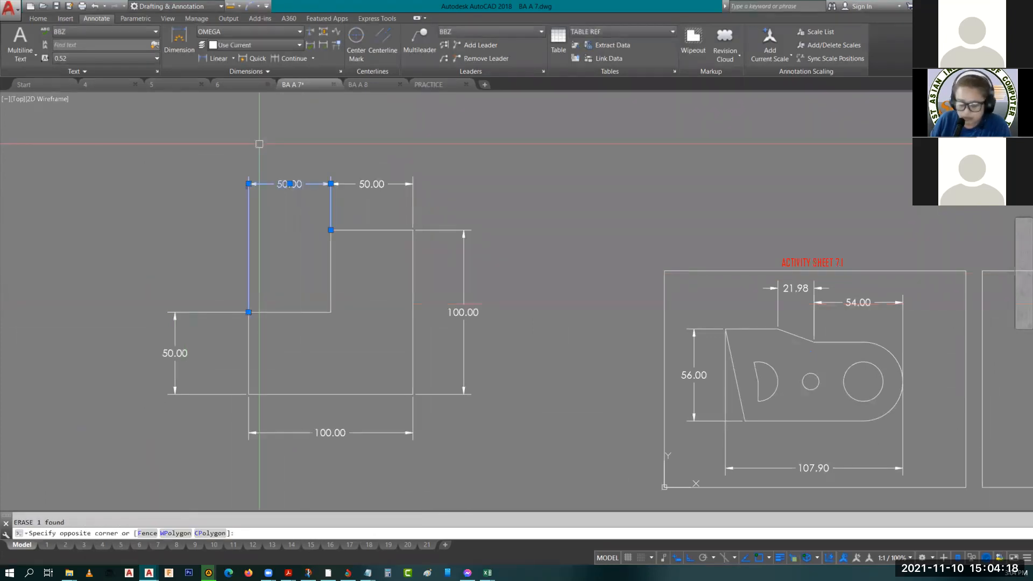
{"action": "key", "text": "Delete"}
{"action": "middle_click_drag", "start_coordinate": [282, 193], "coordinate": [258, 161]}
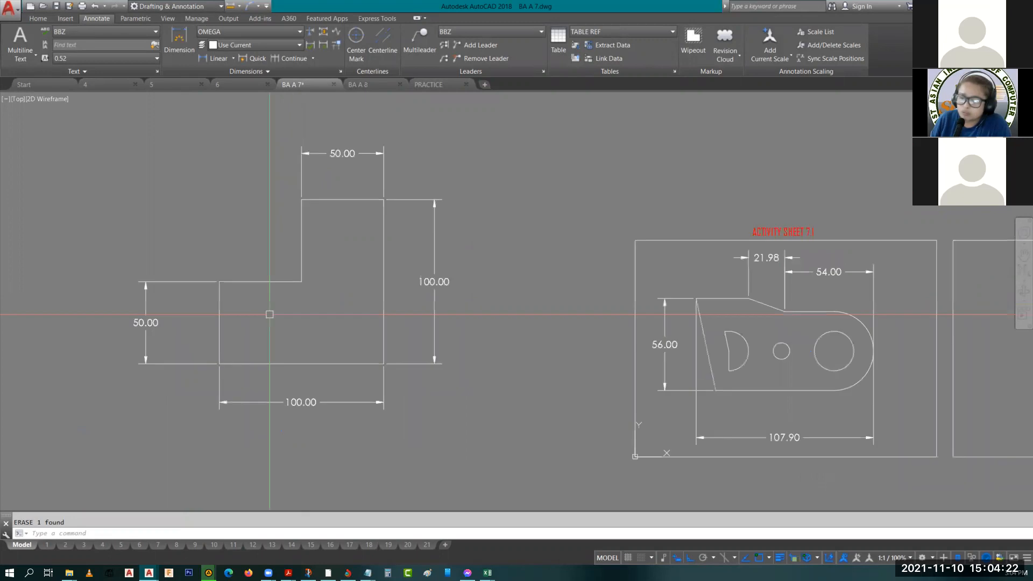
- Start a new outline below the original L-shape with lines running 100 to the left and 50 up
{"action": "middle_click_drag", "start_coordinate": [302, 324], "coordinate": [337, 287]}
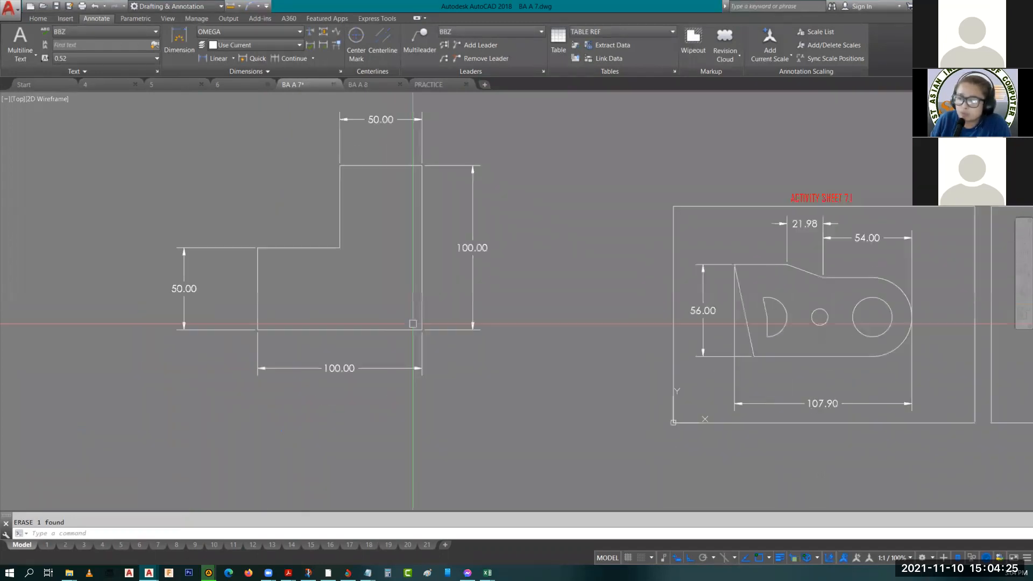
{"action": "middle_click_drag", "start_coordinate": [386, 458], "coordinate": [394, 315]}
{"action": "type", "text": "l"}
{"action": "key", "text": "Return"}
{"action": "left_click", "coordinate": [457, 444]}
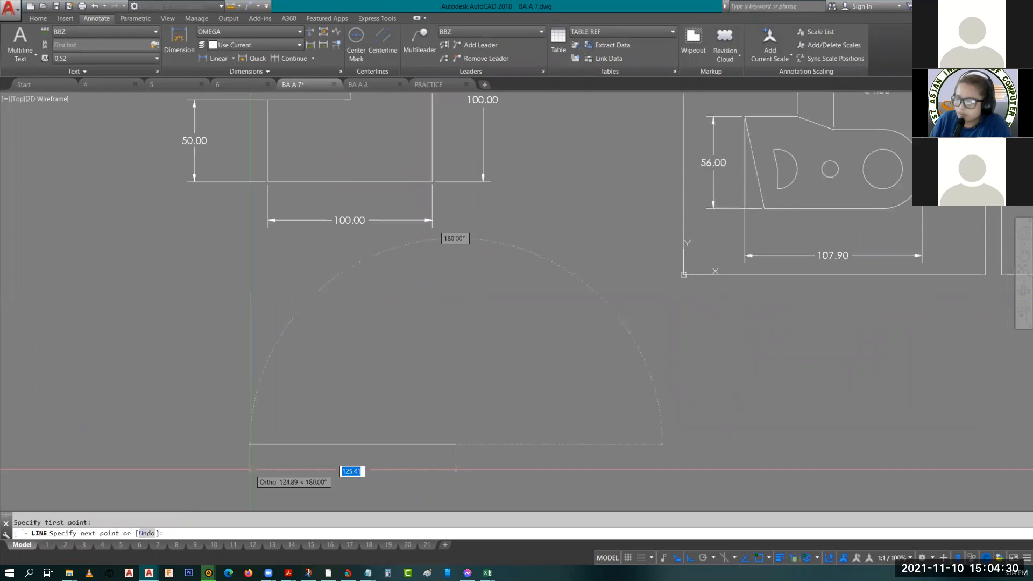
{"action": "type", "text": "100"}
{"action": "key", "text": "Return"}
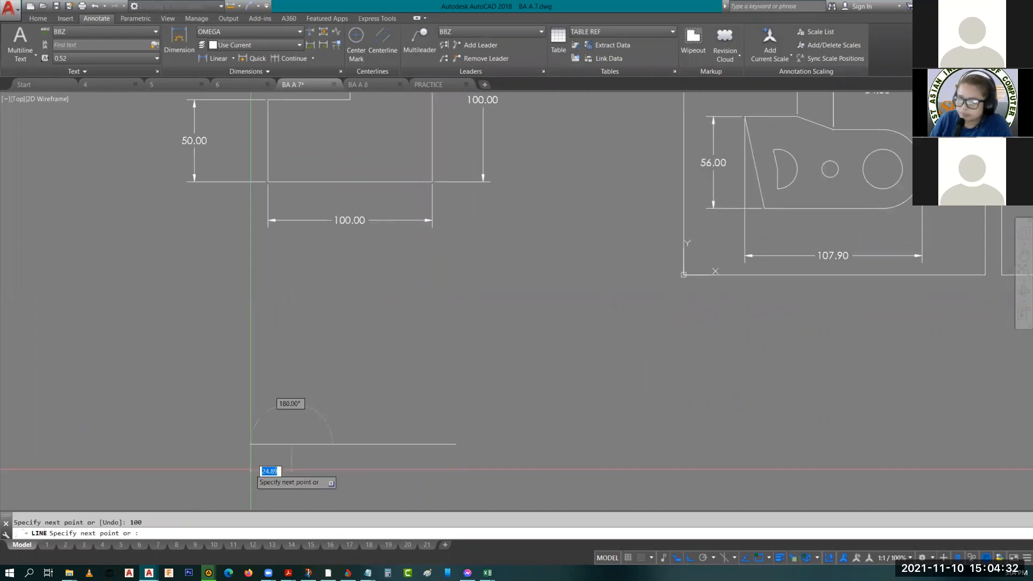
{"action": "middle_click_drag", "start_coordinate": [306, 382], "coordinate": [311, 455]}
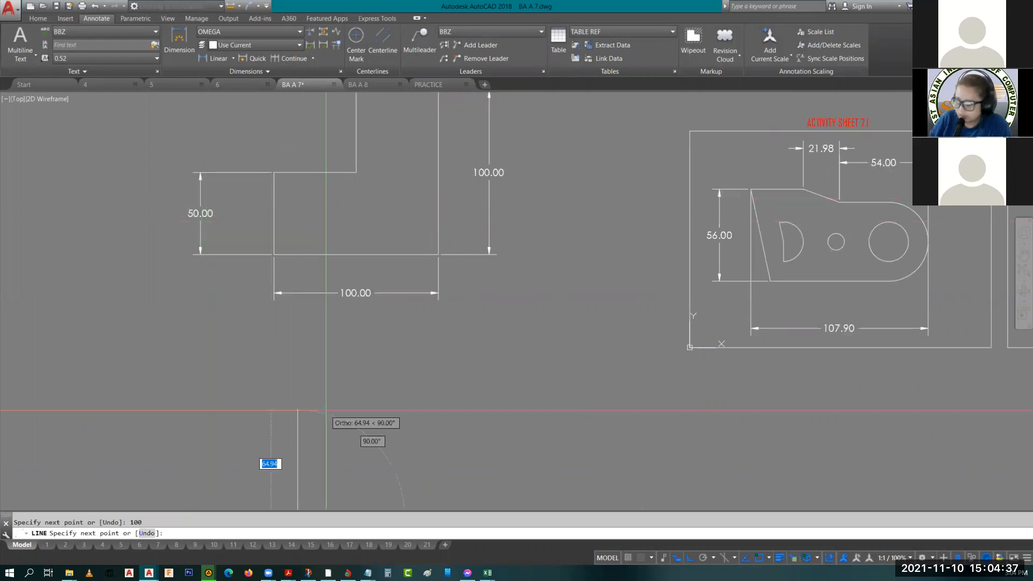
{"action": "type", "text": "50"}
{"action": "key", "text": "Return"}
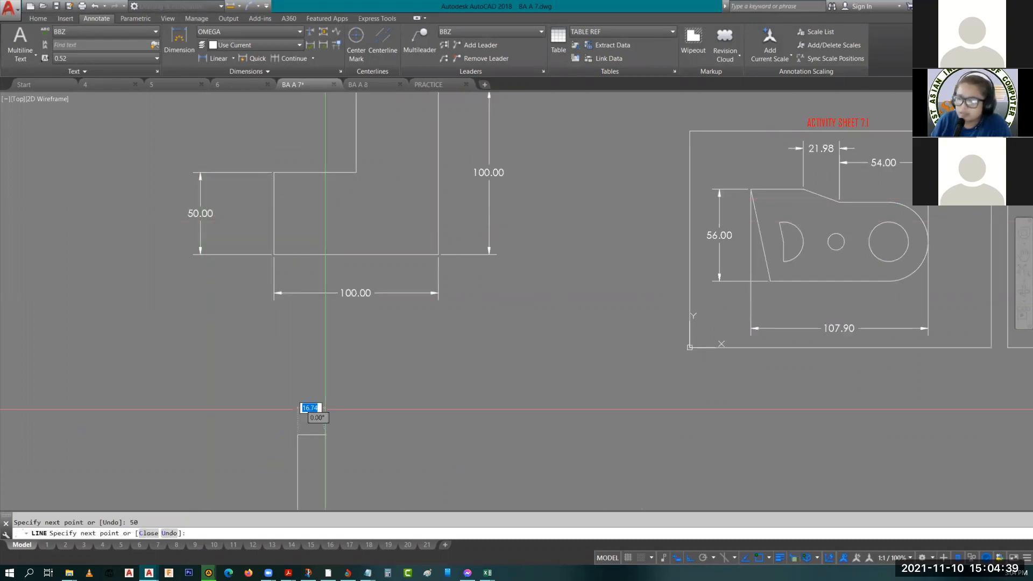
- Continue the new outline 50 right, 50 up and 50 right, and close it into an L-shape
{"action": "middle_click_drag", "start_coordinate": [317, 353], "coordinate": [358, 427]}
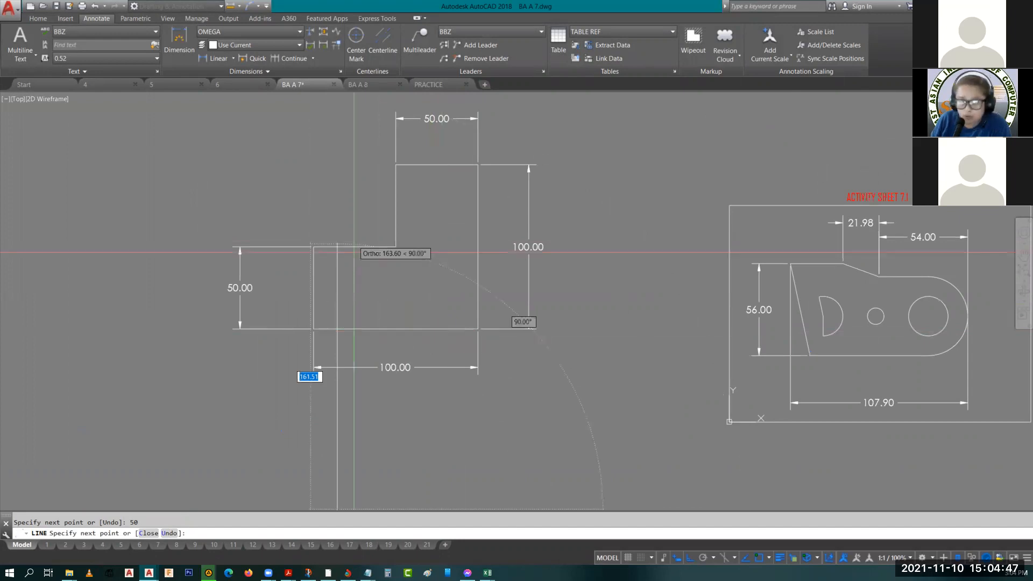
{"action": "middle_click_drag", "start_coordinate": [520, 351], "coordinate": [528, 244]}
{"action": "type", "text": "50"}
{"action": "key", "text": "Return"}
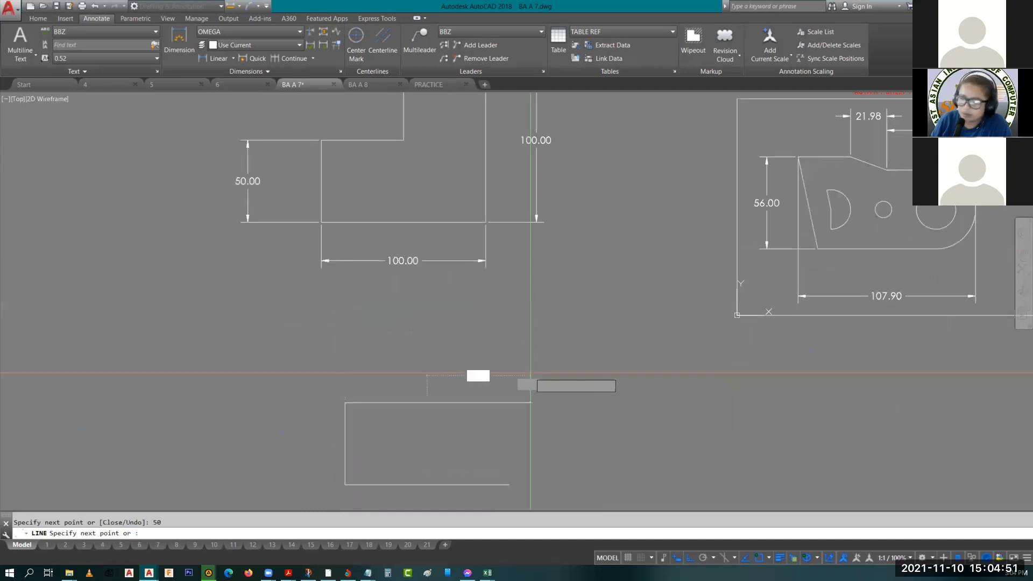
{"action": "middle_click_drag", "start_coordinate": [472, 284], "coordinate": [470, 345]}
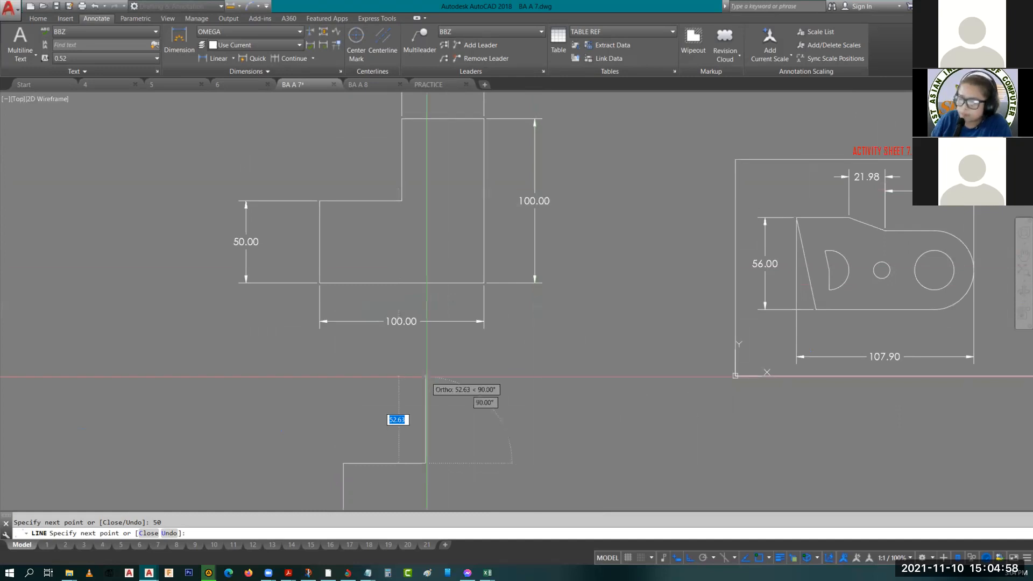
{"action": "type", "text": "50"}
{"action": "key", "text": "Return"}
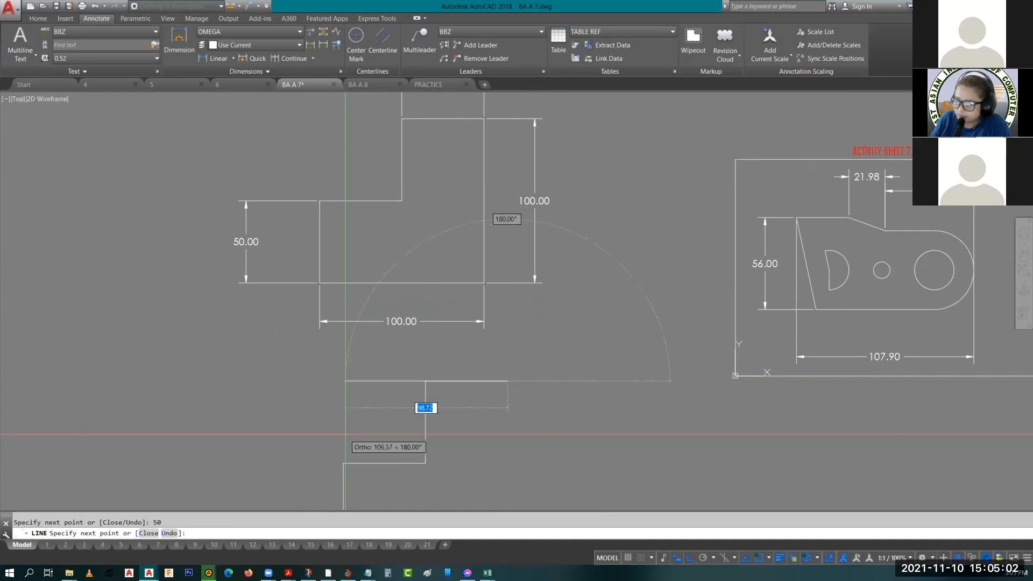
{"action": "middle_click_drag", "start_coordinate": [385, 488], "coordinate": [380, 364]}
{"action": "type", "text": "c"}
{"action": "key", "text": "Return"}
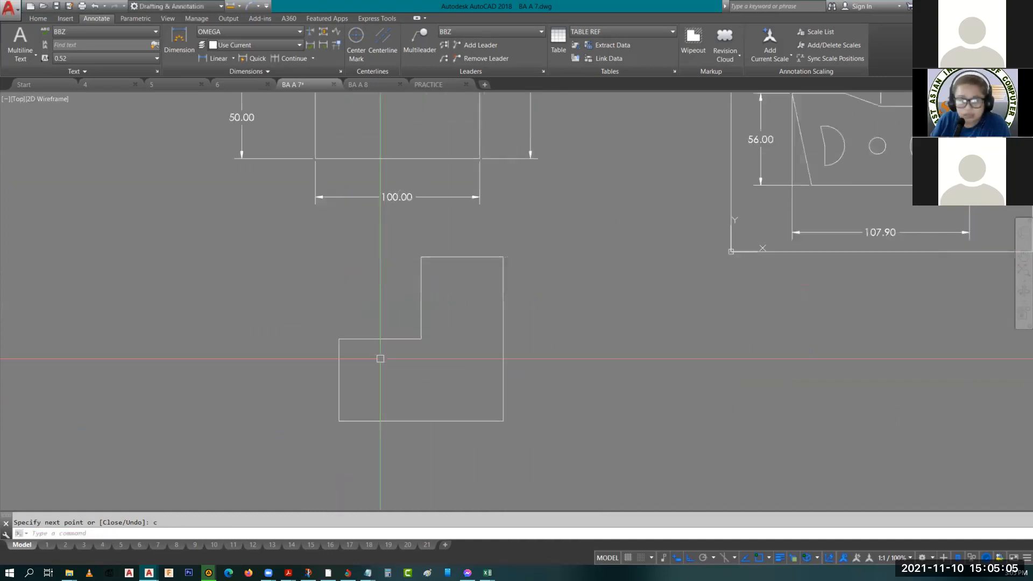
- Undo the newly drawn L outline and the erasing of the original L-shape's two 50.00 dimensions
{"action": "scroll", "coordinate": [379, 296], "scroll_direction": "down", "scroll_amount": 2}
{"action": "middle_click_drag", "start_coordinate": [426, 319], "coordinate": [429, 353]}
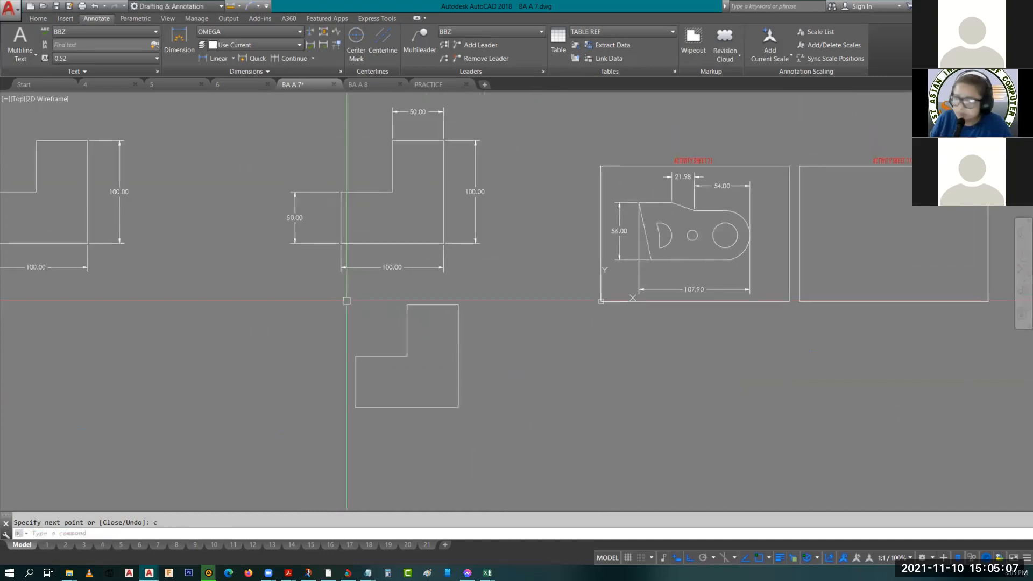
{"action": "key", "text": "ctrl+z"}
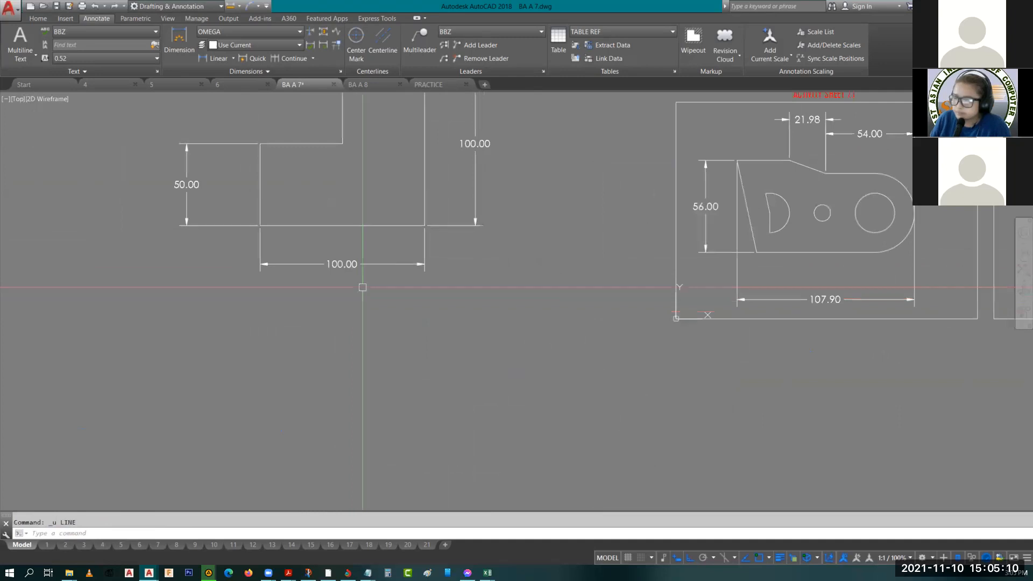
{"action": "key", "text": "ctrl+z"}
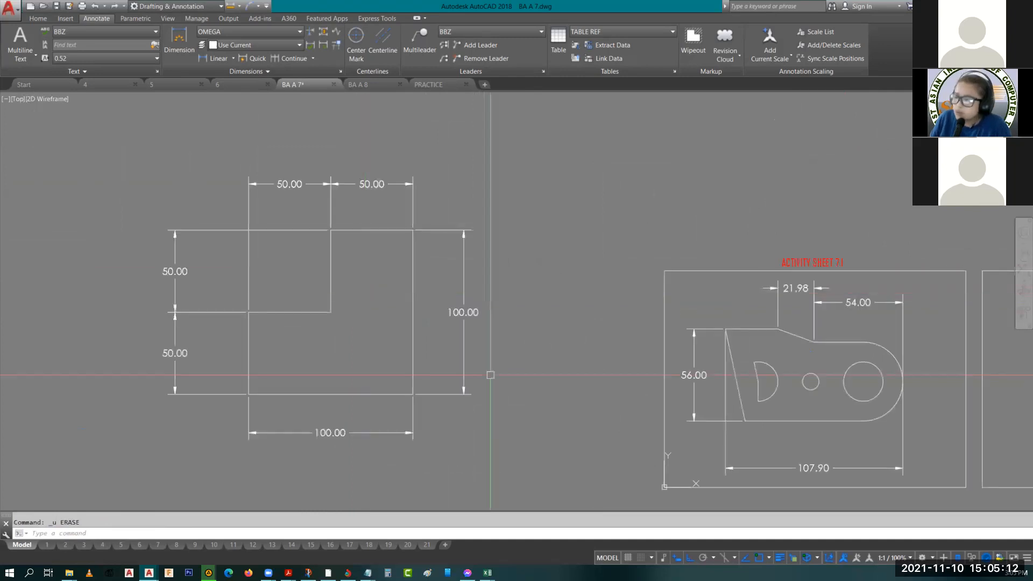
- Erase the full-height and full-width 100.00 dimensions of the original L-shape
{"action": "left_click", "coordinate": [491, 375]}
{"action": "left_click", "coordinate": [454, 307]}
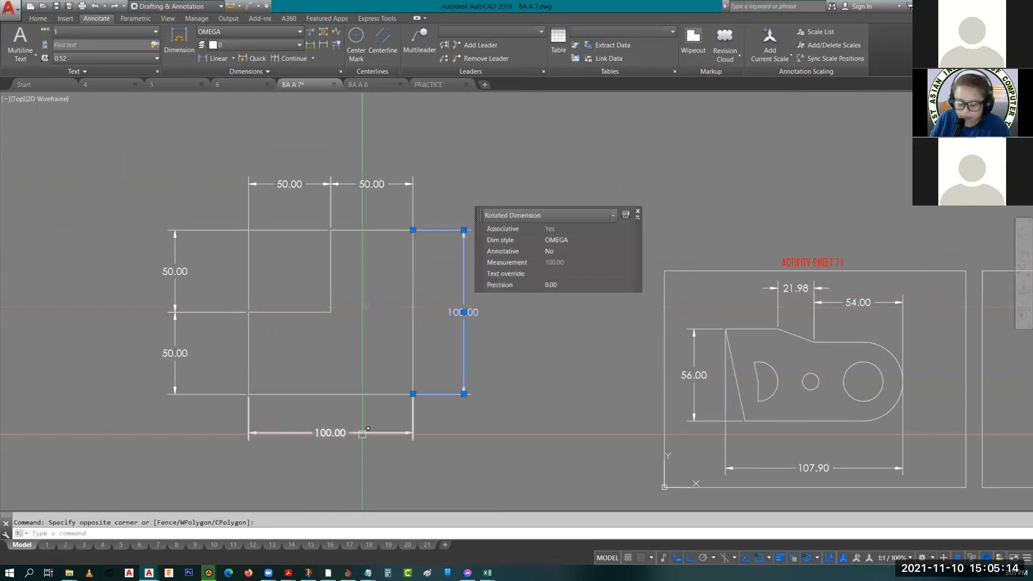
{"action": "left_click", "coordinate": [360, 431]}
{"action": "key", "text": "Delete"}
- Start a new outline below the L-shape with lines running 50 up and 50 to the right
{"action": "middle_click_drag", "start_coordinate": [330, 413], "coordinate": [377, 372]}
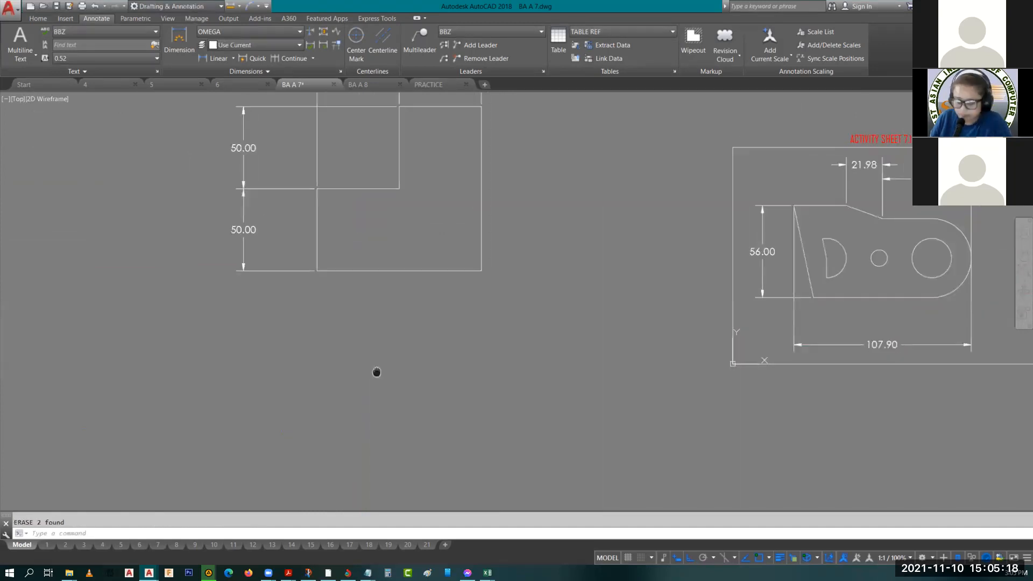
{"action": "scroll", "coordinate": [331, 418], "scroll_direction": "down", "scroll_amount": 2}
{"action": "key", "text": "l"}
{"action": "key", "text": "Return"}
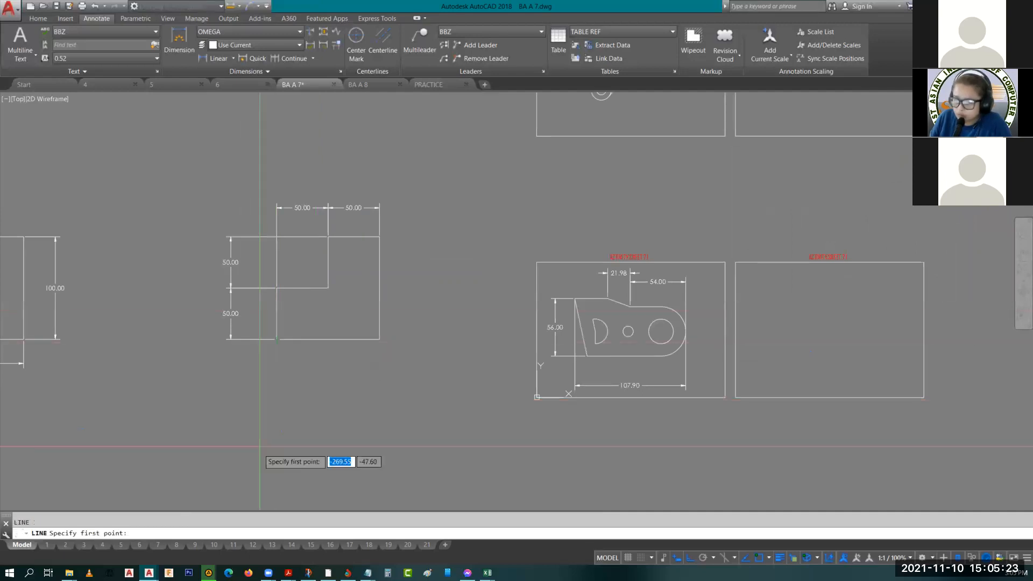
{"action": "left_click", "coordinate": [276, 478]}
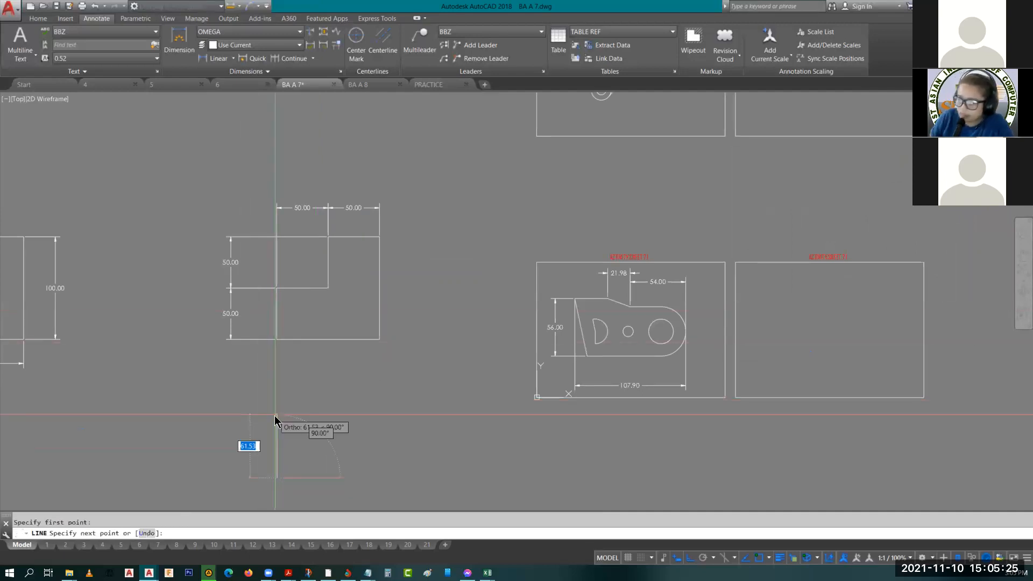
{"action": "type", "text": "50"}
{"action": "key", "text": "Return"}
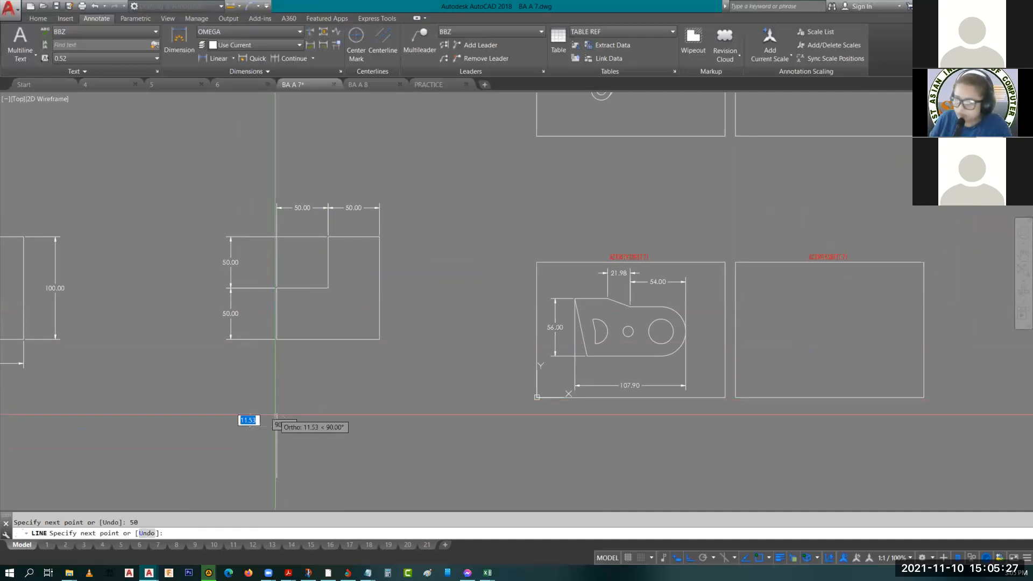
{"action": "type", "text": "50"}
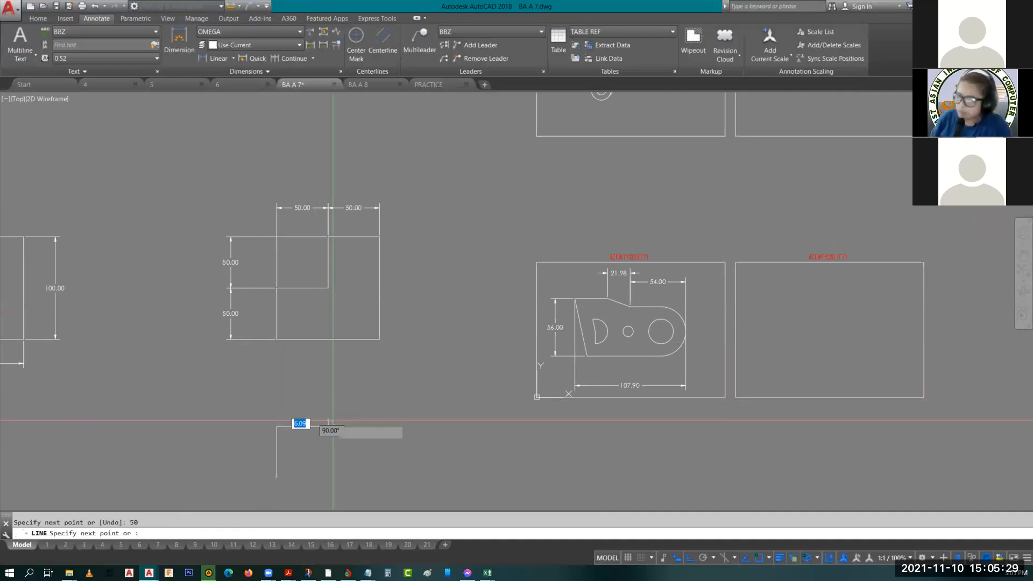
{"action": "key", "text": "Return"}
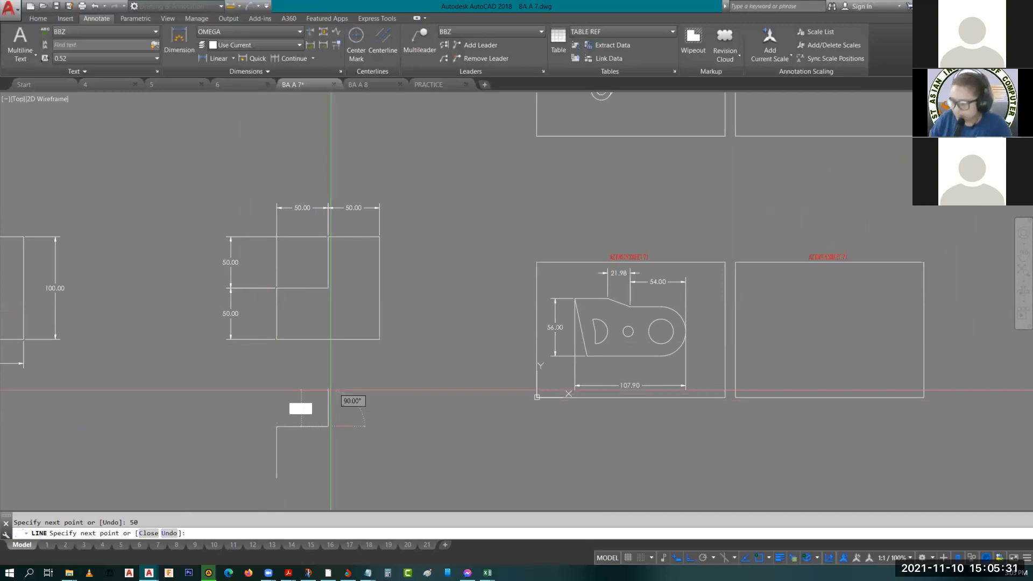
- Continue the new outline with lines running 50 up, 50 right and 100 down
{"action": "type", "text": "50"}
{"action": "key", "text": "Return"}
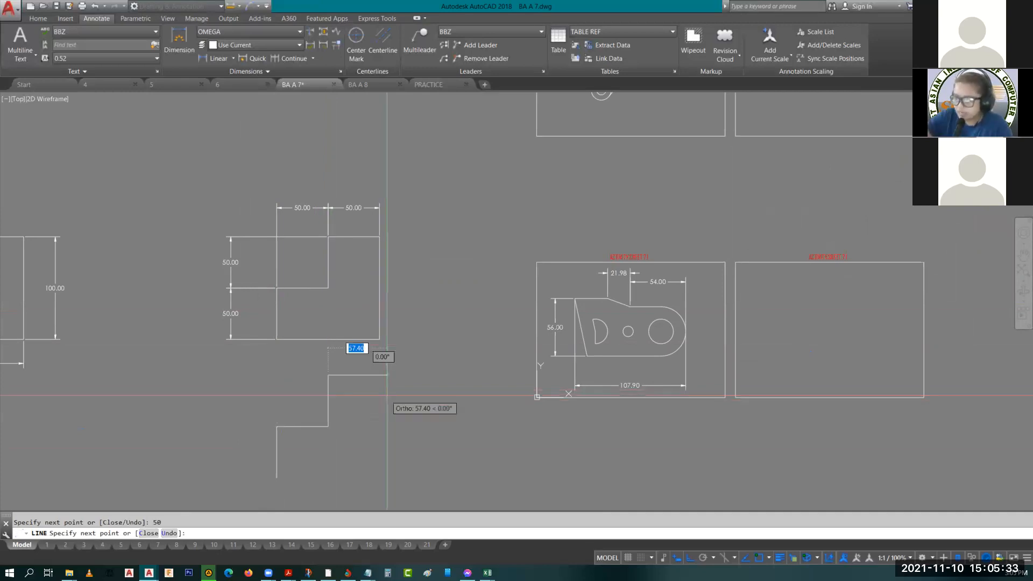
{"action": "type", "text": "50"}
{"action": "key", "text": "Return"}
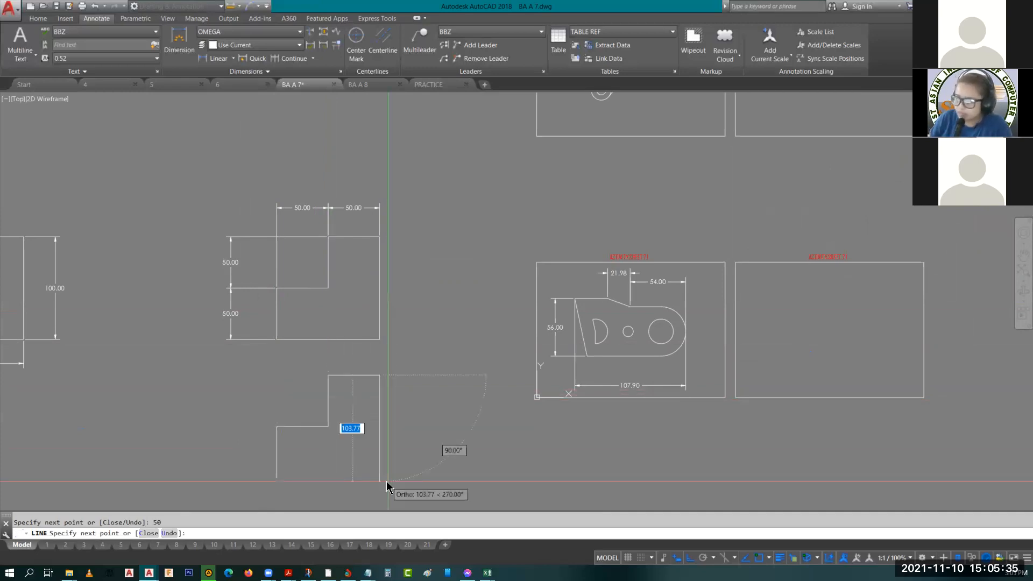
{"action": "type", "text": "10"}
{"action": "key", "text": "Return"}
{"action": "key", "text": "ctrl+z"}
{"action": "type", "text": "100"}
{"action": "key", "text": "Return"}
- Try a further 100 line running right from the outline's lower right corner, and erase this stray line
{"action": "type", "text": "100"}
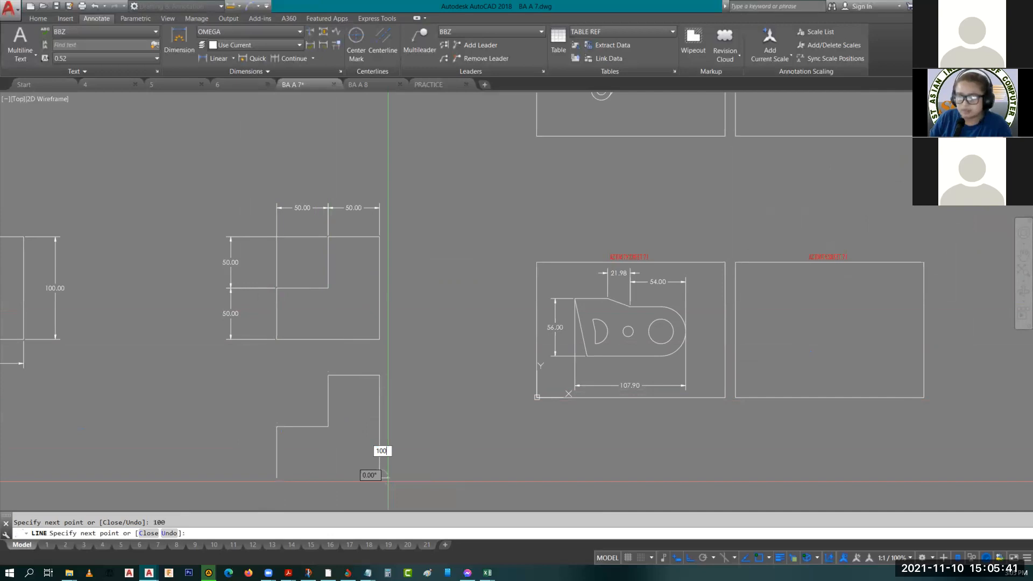
{"action": "key", "text": "Return"}
{"action": "key", "text": "Return"}
{"action": "key", "text": "ctrl+z"}
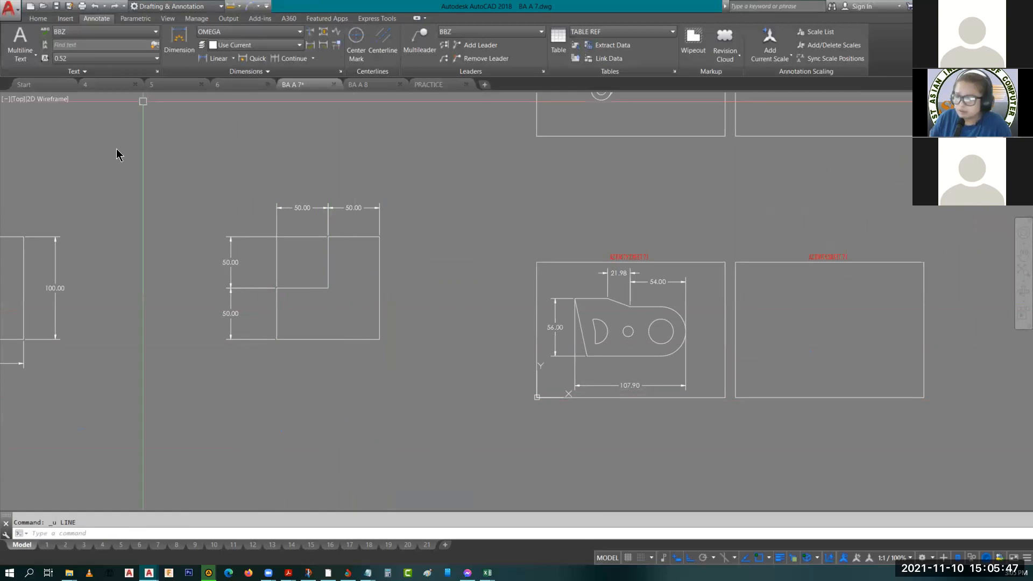
{"action": "left_click", "coordinate": [432, 478]}
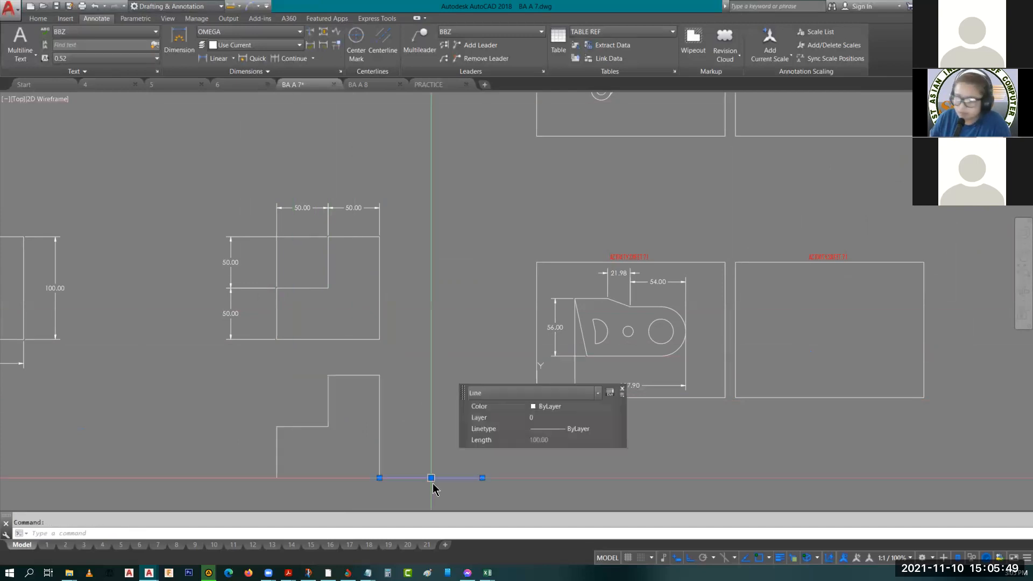
{"action": "key", "text": "Delete"}
- Close the new L outline with a bottom line from its lower right corner back to the starting point
{"action": "type", "text": "l"}
{"action": "key", "text": "Return"}
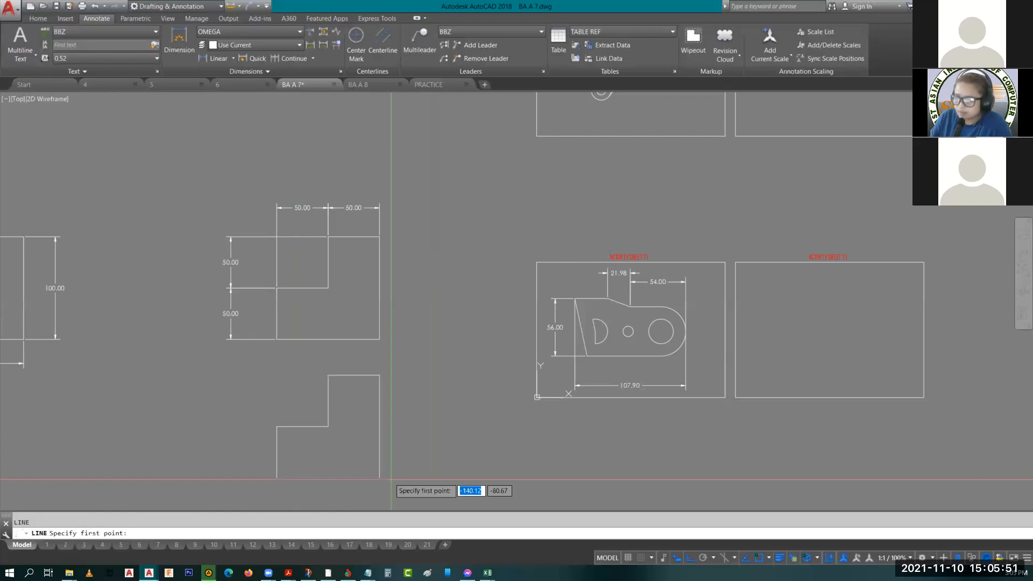
{"action": "left_click", "coordinate": [379, 478]}
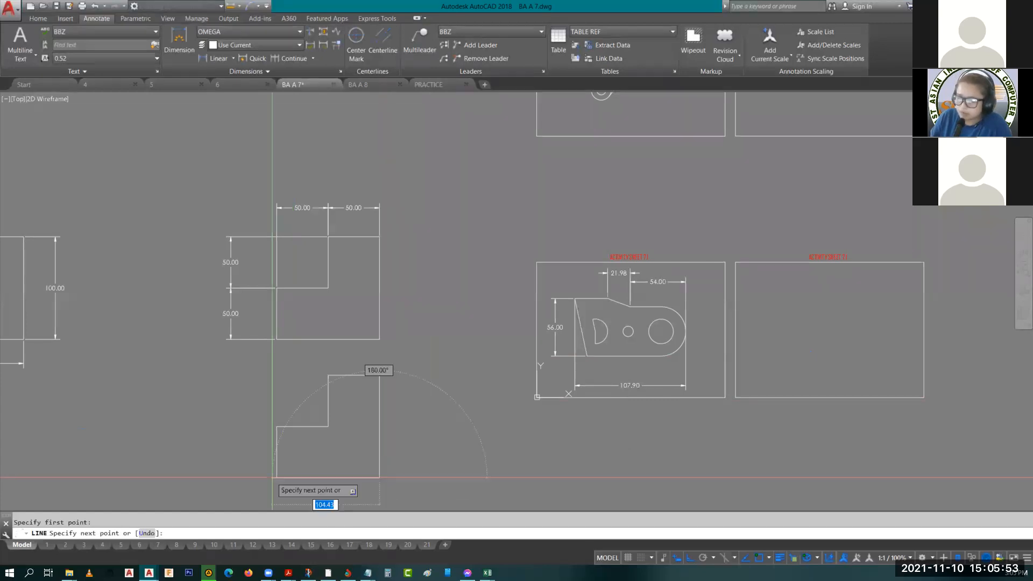
{"action": "left_click", "coordinate": [275, 477]}
{"action": "key", "text": "Escape"}
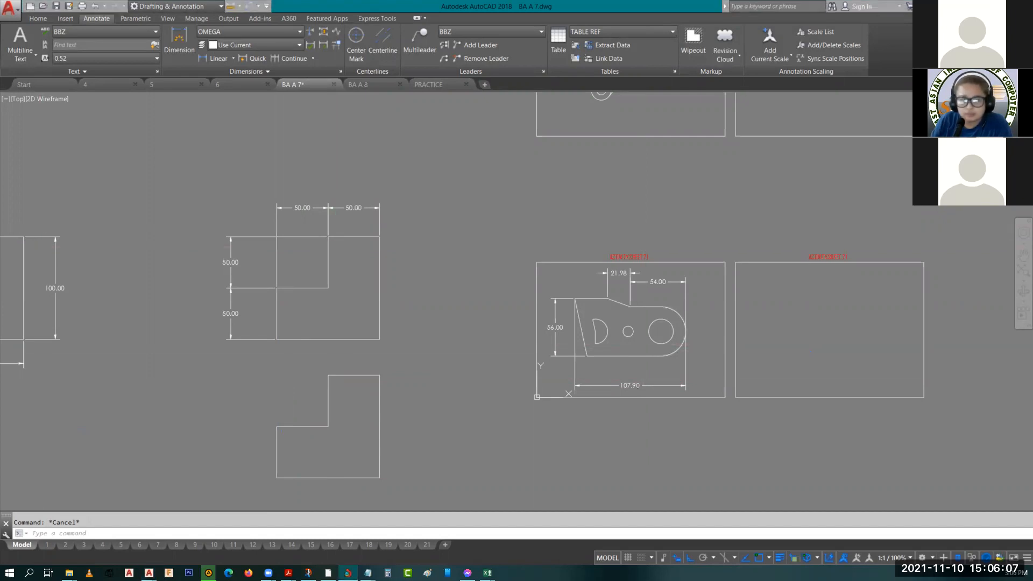
{"action": "left_click", "coordinate": [585, 305]}
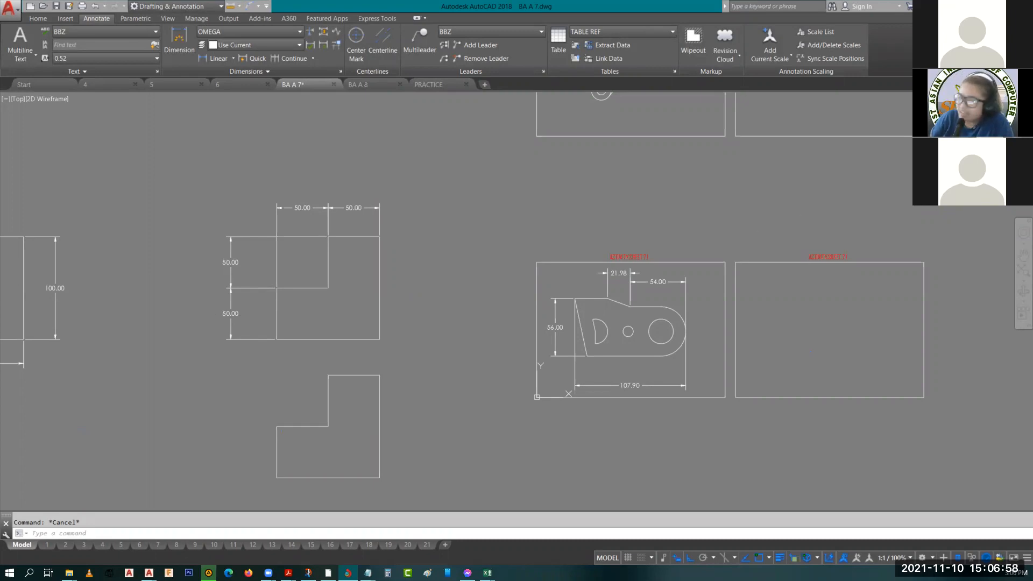
{"action": "middle_click_drag", "start_coordinate": [745, 261], "coordinate": [629, 230]}
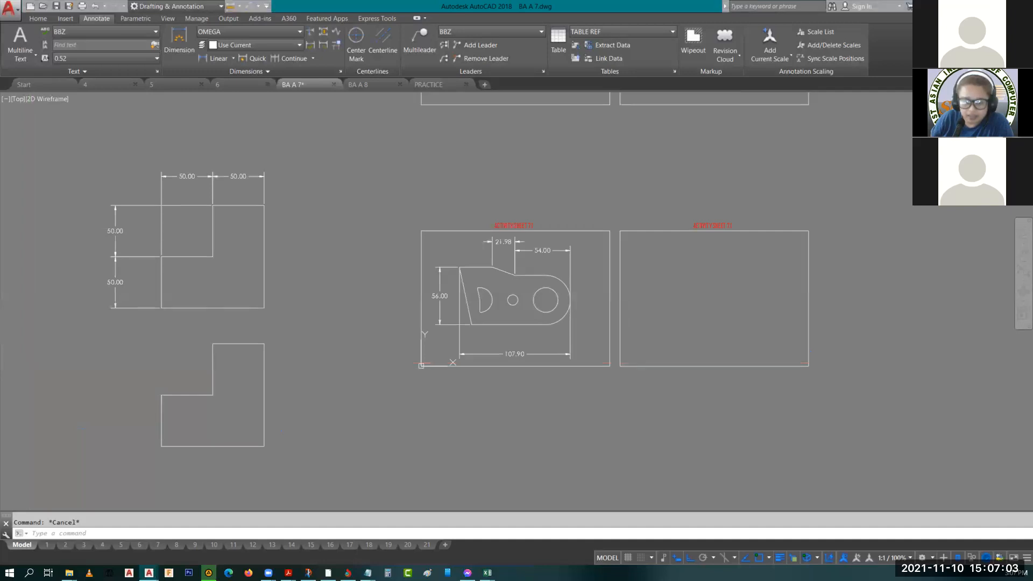
{"action": "key", "text": "alt+Tab"}
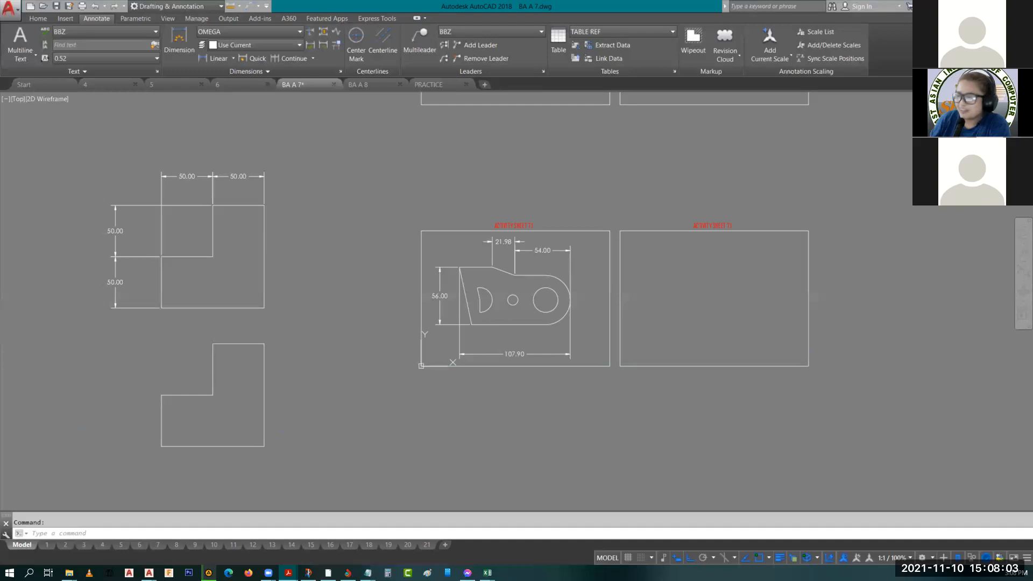
- Erase the 54.00 and 21.98 dimensions above the part in Activity Sheet 7.1
{"action": "left_click", "coordinate": [528, 252]}
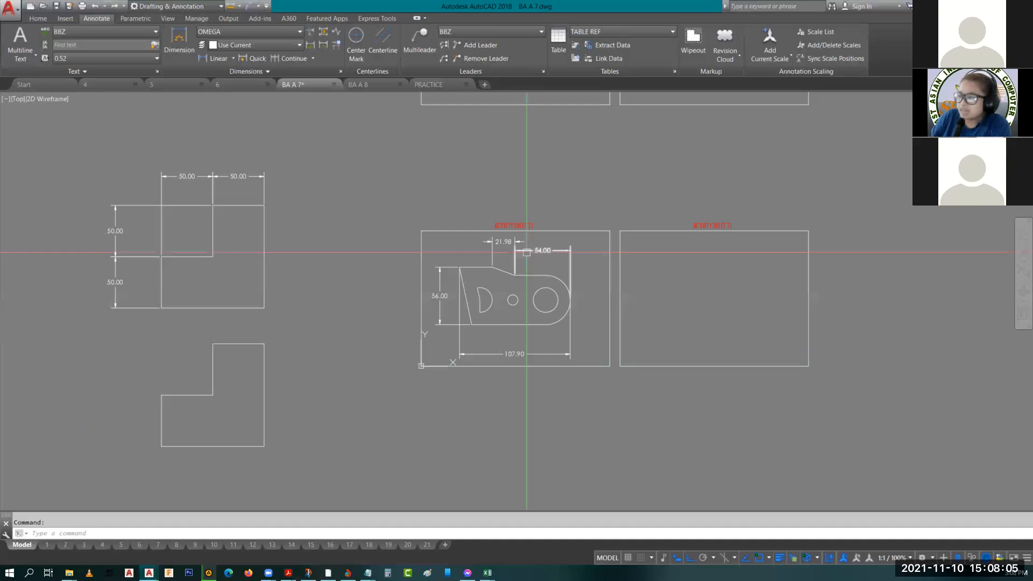
{"action": "scroll", "coordinate": [527, 252], "scroll_direction": "up", "scroll_amount": 4}
{"action": "scroll", "coordinate": [540, 269], "scroll_direction": "down", "scroll_amount": 3}
{"action": "middle_click_drag", "start_coordinate": [588, 283], "coordinate": [571, 313]}
{"action": "scroll", "coordinate": [549, 372], "scroll_direction": "up", "scroll_amount": 2}
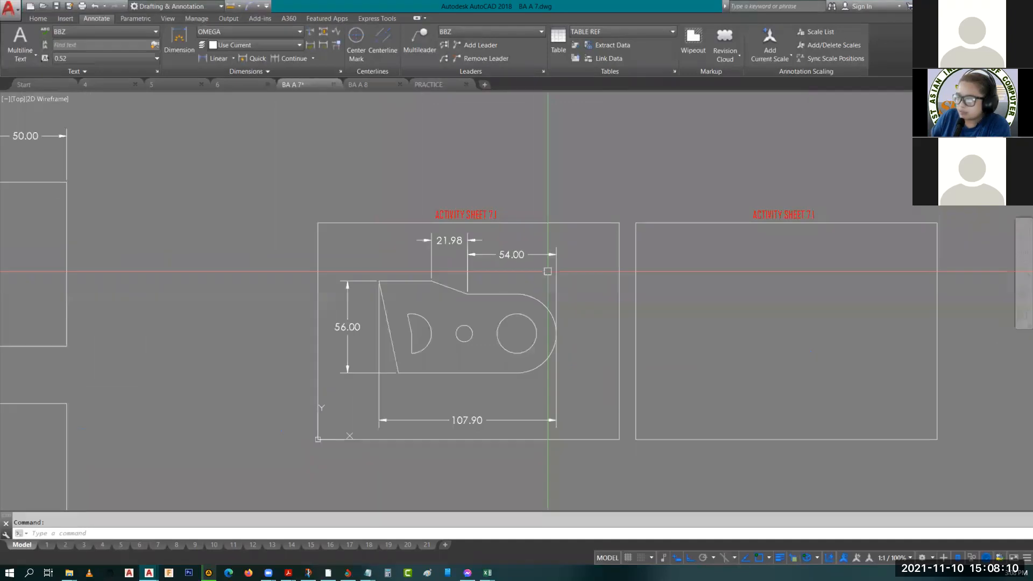
{"action": "left_click", "coordinate": [574, 271]}
{"action": "left_click", "coordinate": [445, 243]}
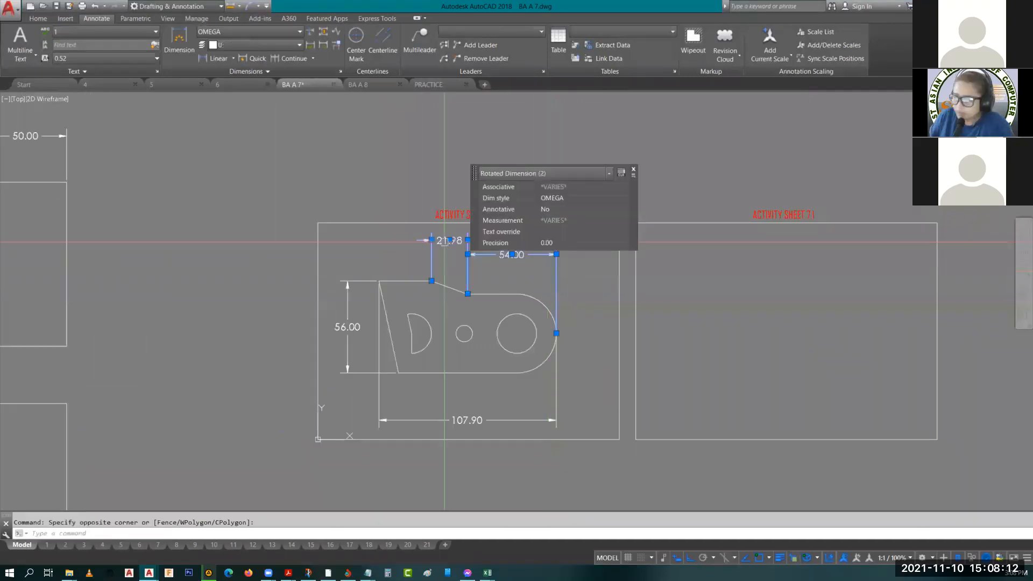
{"action": "key", "text": "Delete"}
- Erase the part's 56.00 height dimension and 107.90 overall length dimension
{"action": "left_click", "coordinate": [351, 326]}
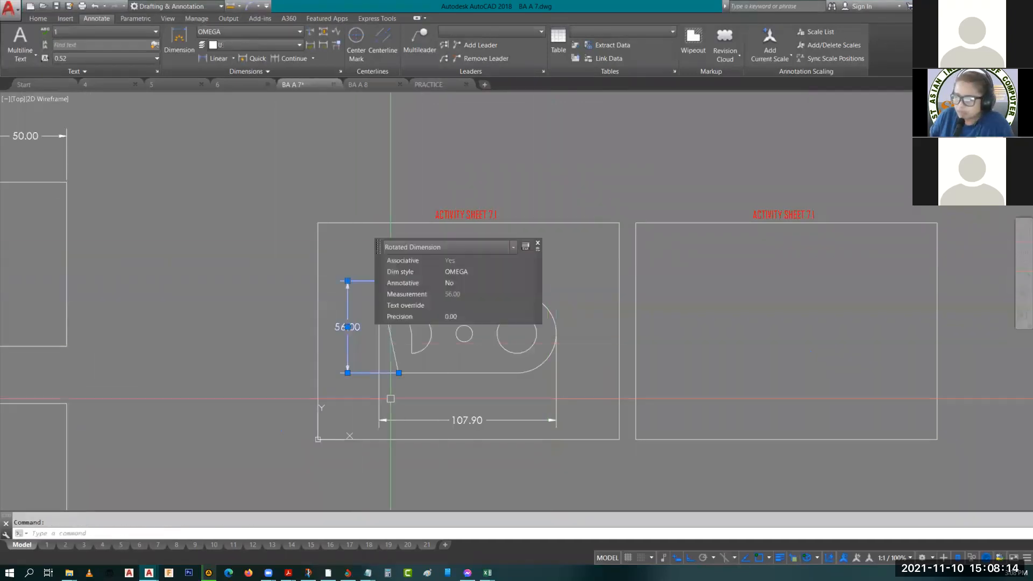
{"action": "left_click", "coordinate": [403, 420]}
{"action": "type", "text": "e"}
{"action": "key", "text": "Return"}
- Add an angular dimension between the part's bottom edge and slanted left edge, with its arc inside the corner
{"action": "scroll", "coordinate": [387, 385], "scroll_direction": "up", "scroll_amount": 2}
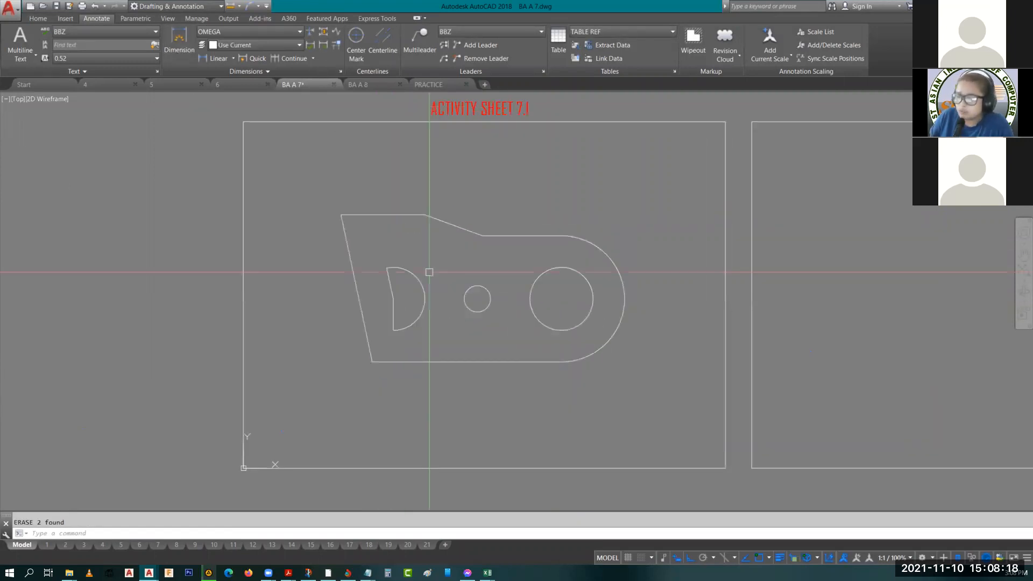
{"action": "middle_click_drag", "start_coordinate": [450, 264], "coordinate": [399, 256]}
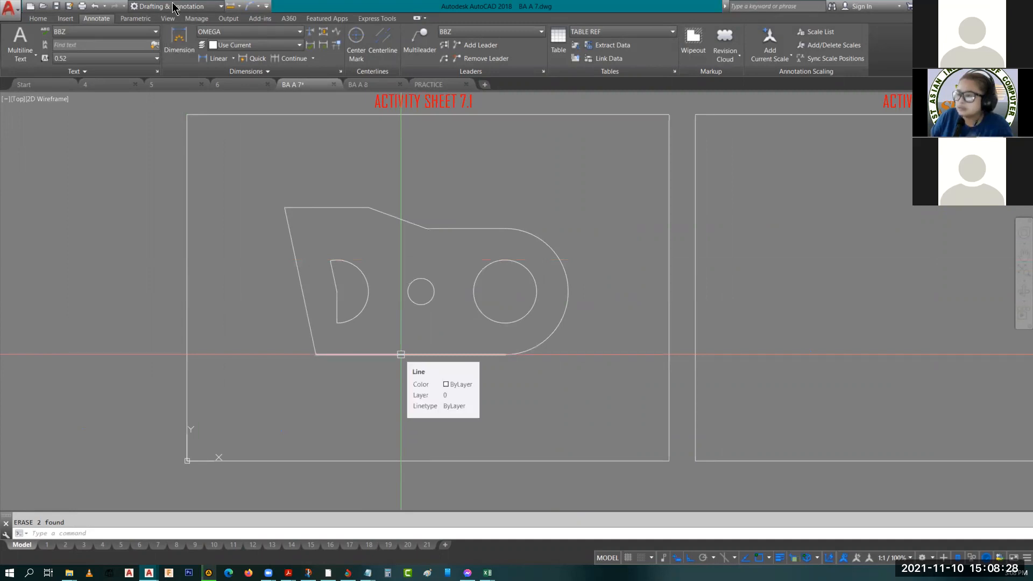
{"action": "left_click", "coordinate": [218, 58]}
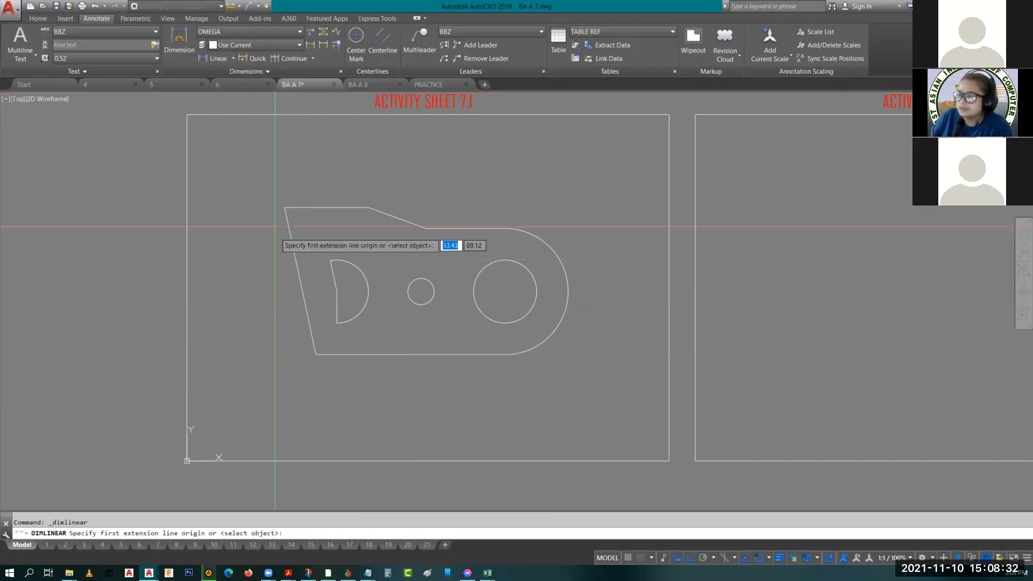
{"action": "key", "text": "Escape"}
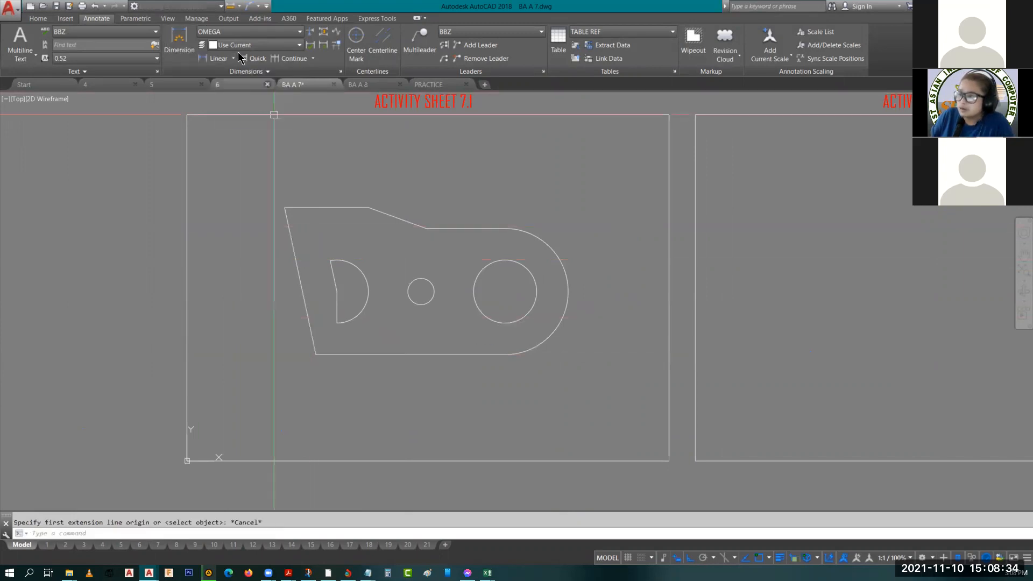
{"action": "left_click", "coordinate": [233, 58]}
{"action": "left_click", "coordinate": [229, 118]}
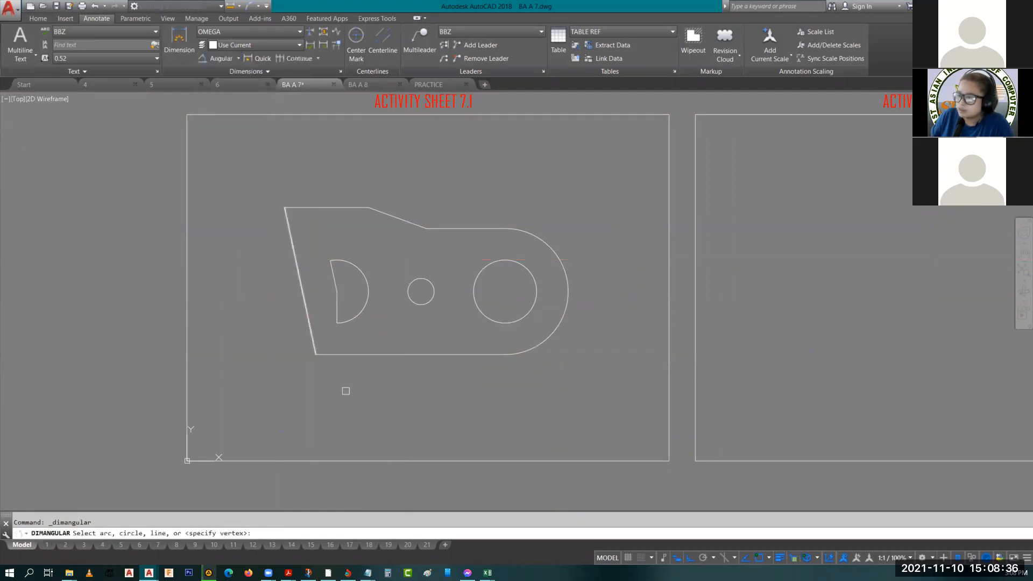
{"action": "left_click", "coordinate": [327, 354]}
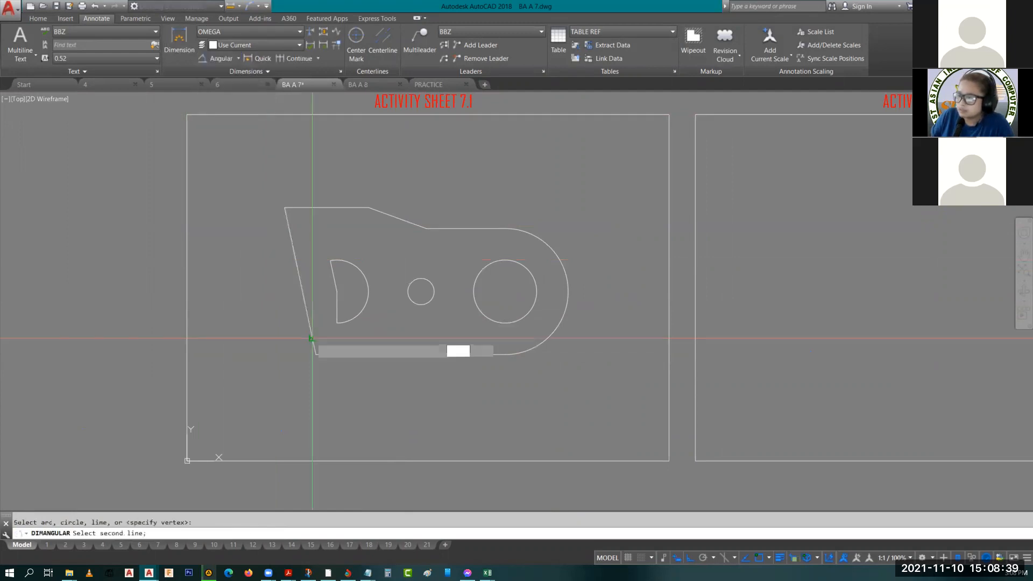
{"action": "left_click", "coordinate": [311, 339]}
{"action": "scroll", "coordinate": [323, 335], "scroll_direction": "up", "scroll_amount": 2}
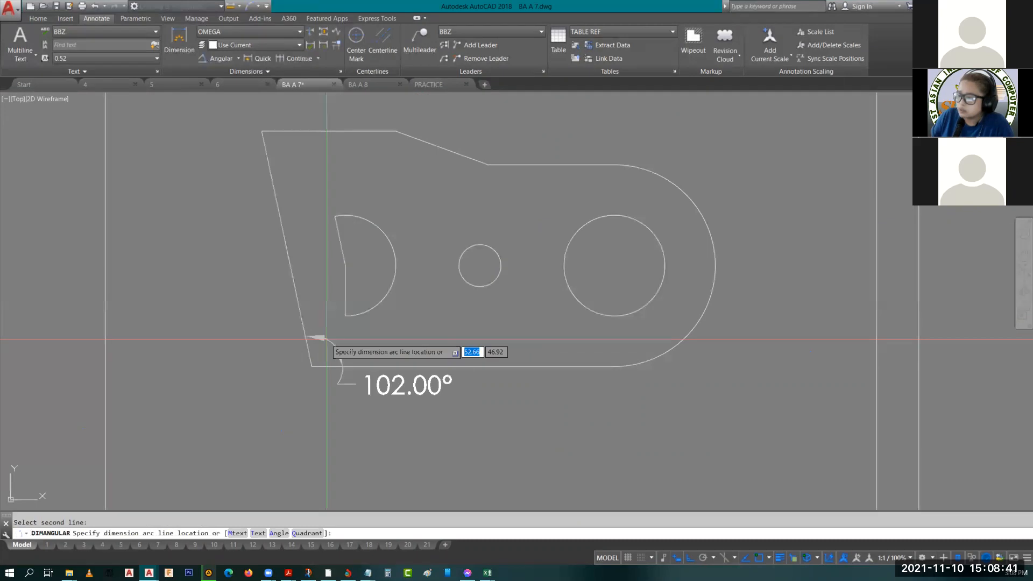
{"action": "left_click", "coordinate": [326, 339]}
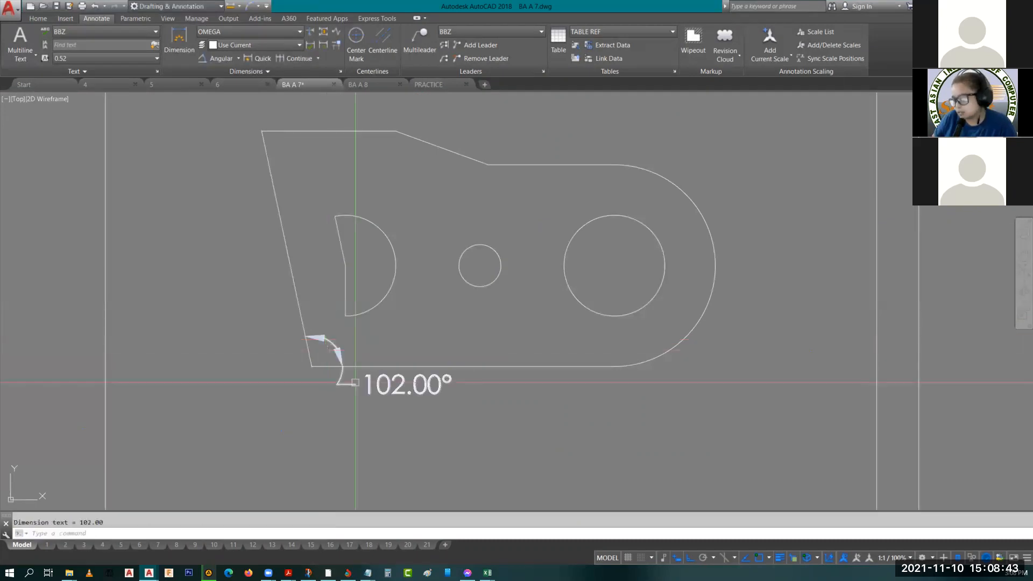
- Add an aligned dimension along the part's slanted left edge, placed outside the shape
{"action": "left_click", "coordinate": [239, 59]}
{"action": "left_click", "coordinate": [226, 113]}
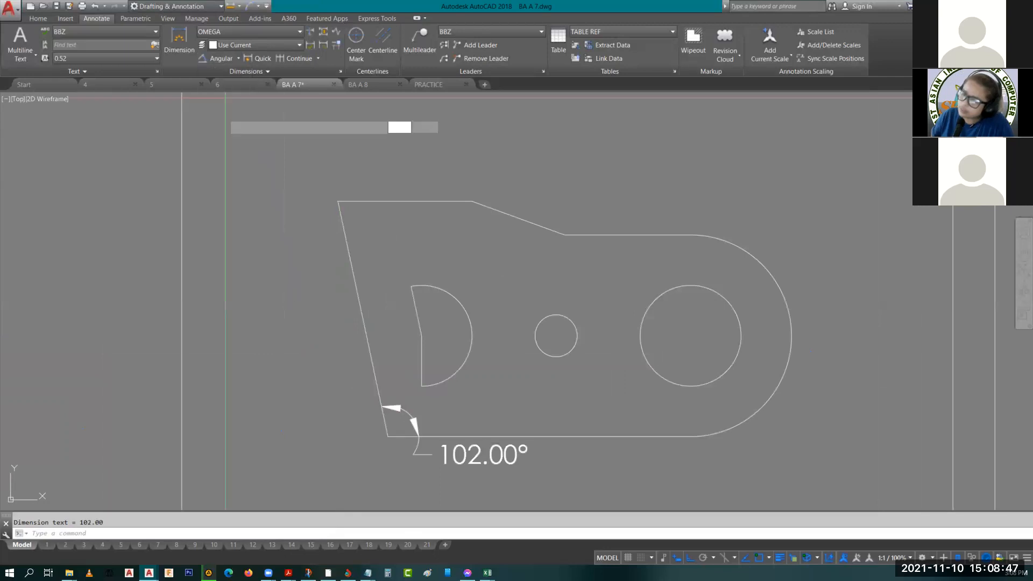
{"action": "left_click", "coordinate": [351, 273]}
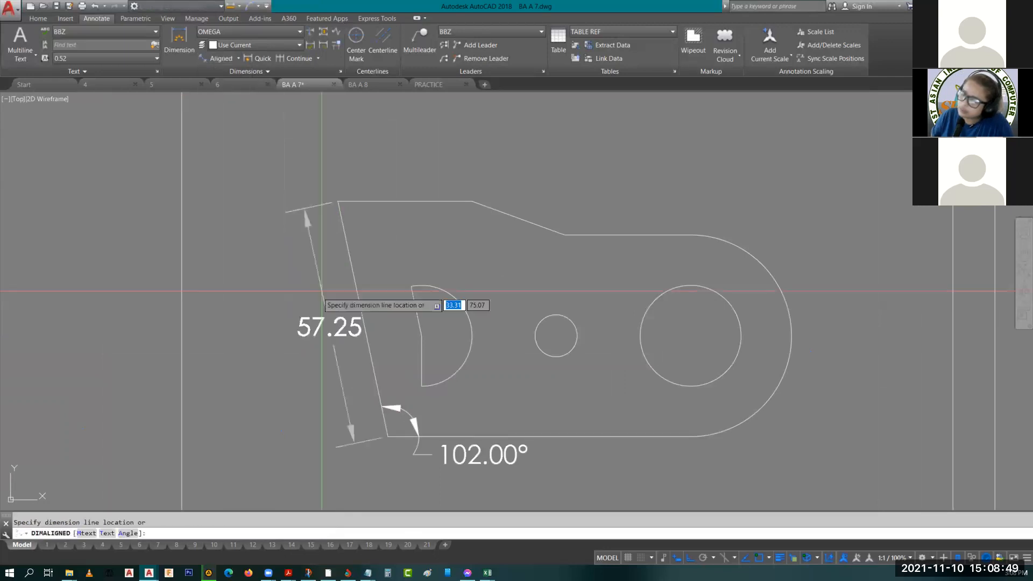
{"action": "left_click", "coordinate": [311, 310]}
- Look through the precision options of the slanted edge's aligned dimension and erase that dimension
{"action": "left_click", "coordinate": [299, 318]}
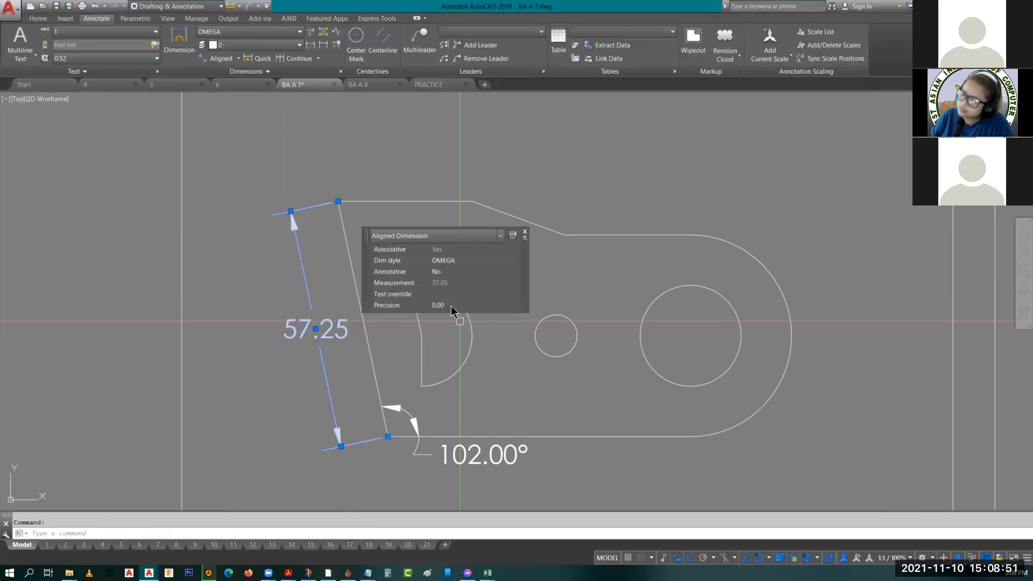
{"action": "left_click", "coordinate": [452, 305]}
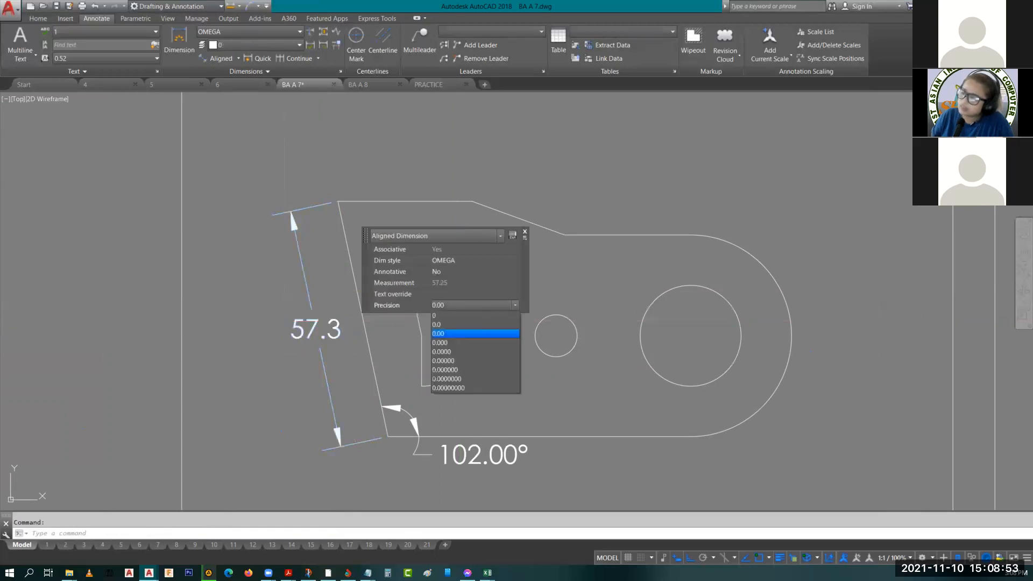
{"action": "key", "text": "Escape"}
{"action": "key", "text": "Escape"}
{"action": "left_click", "coordinate": [308, 280]}
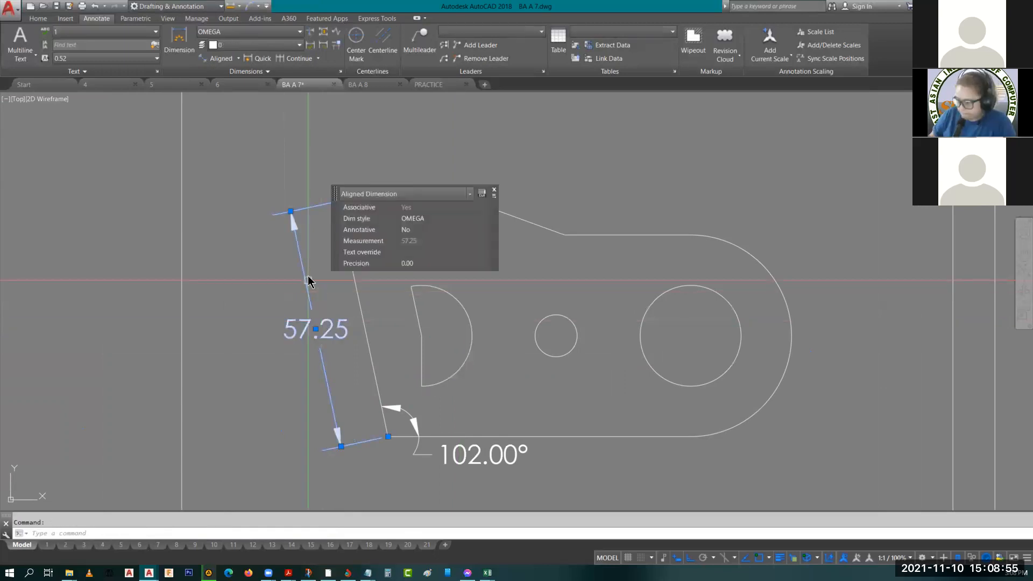
{"action": "key", "text": "Delete"}
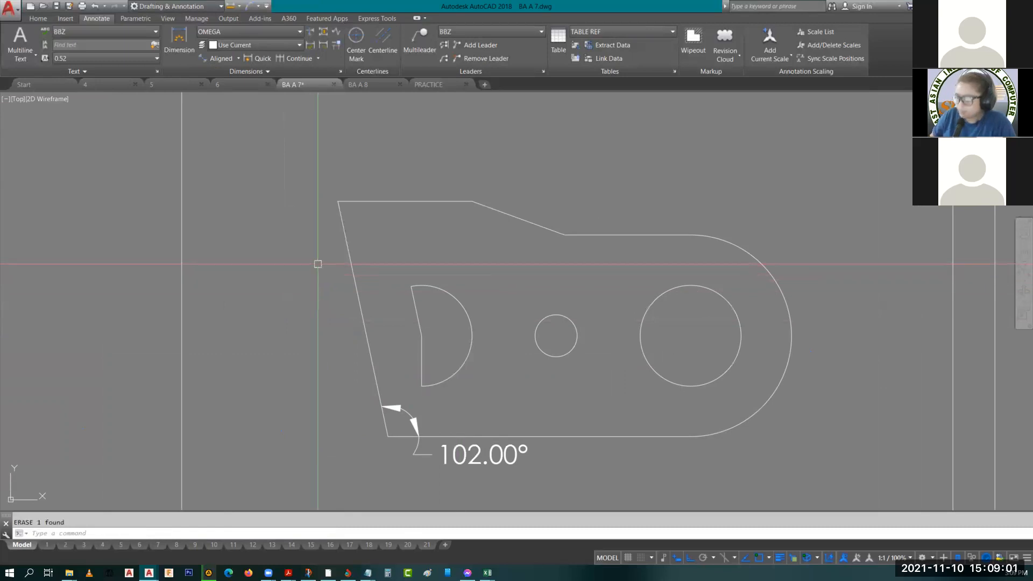
{"action": "middle_click_drag", "start_coordinate": [318, 264], "coordinate": [279, 144]}
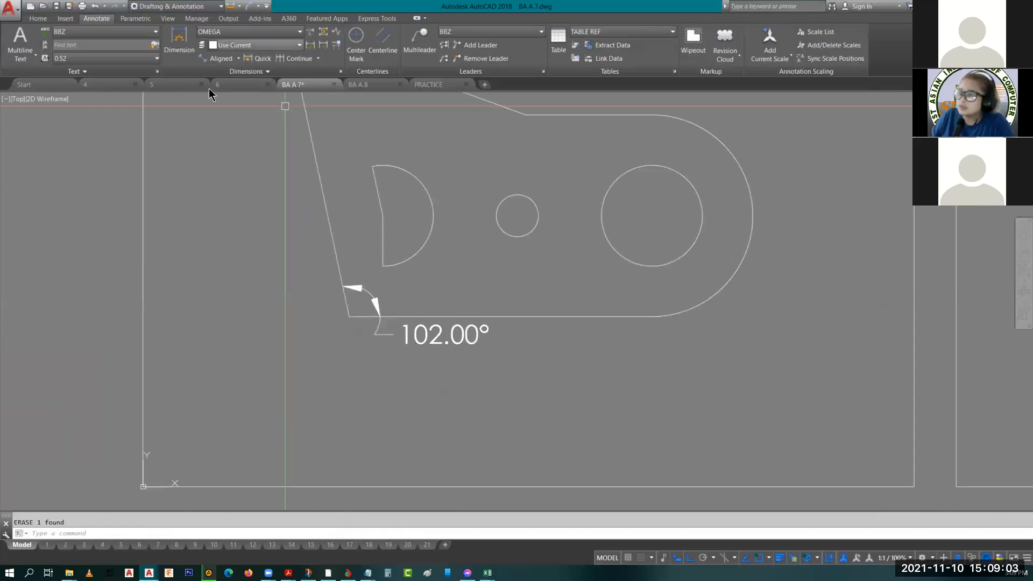
{"action": "left_click", "coordinate": [239, 58]}
{"action": "left_click", "coordinate": [226, 80]}
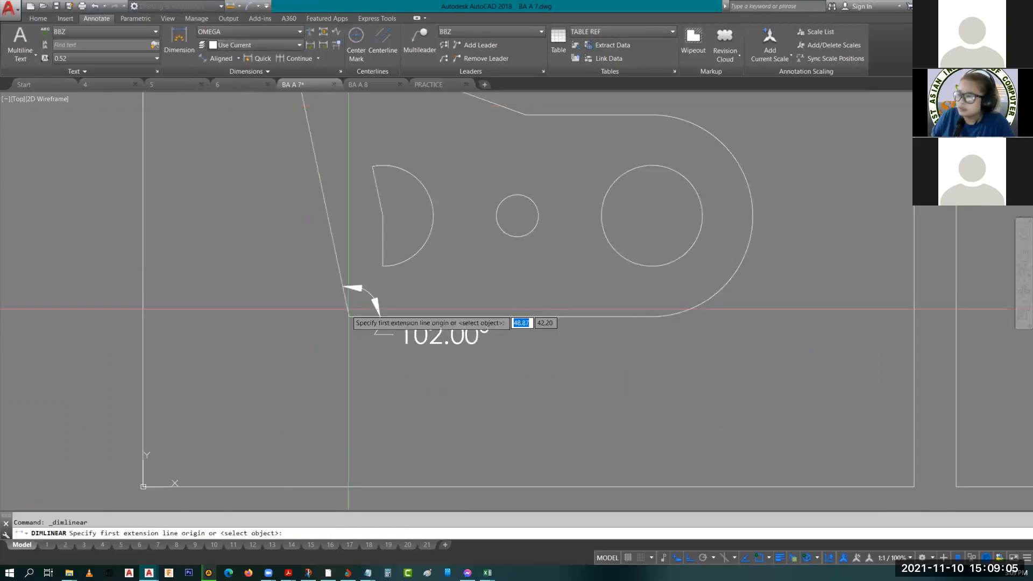
{"action": "key", "text": "Escape"}
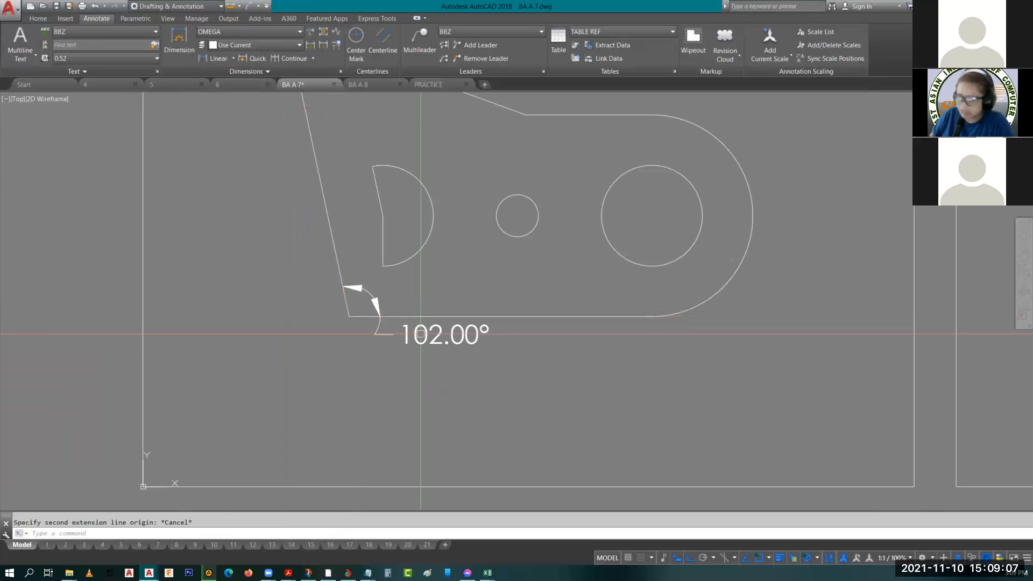
- Erase the angular dimension at the part's lower-left corner
{"action": "left_click", "coordinate": [414, 329]}
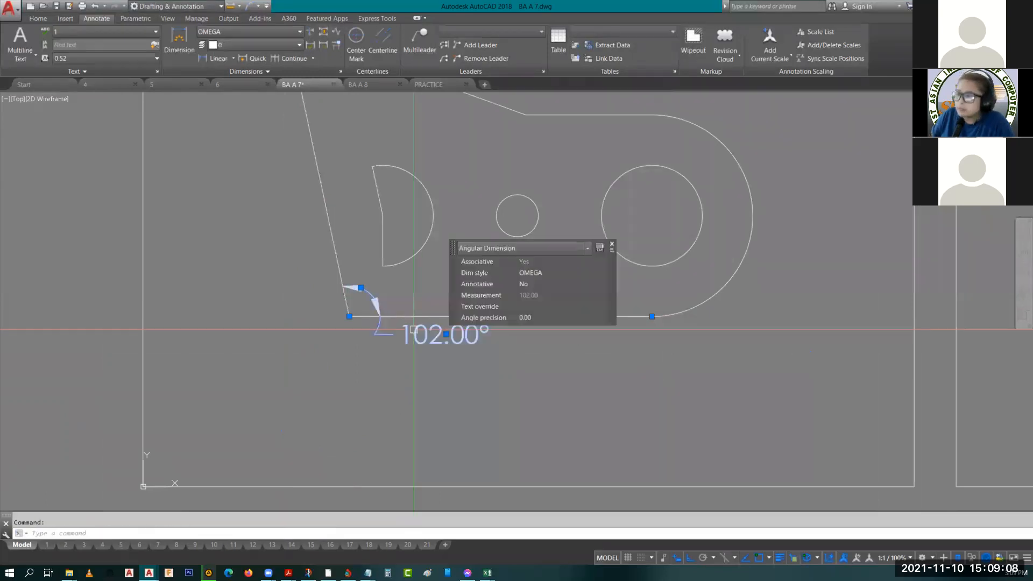
{"action": "key", "text": "Delete"}
- Add a horizontal linear dimension from the part's lower-left corner to the D-shaped cutout's lower end, moving its text left of the arrows
{"action": "left_click", "coordinate": [215, 58]}
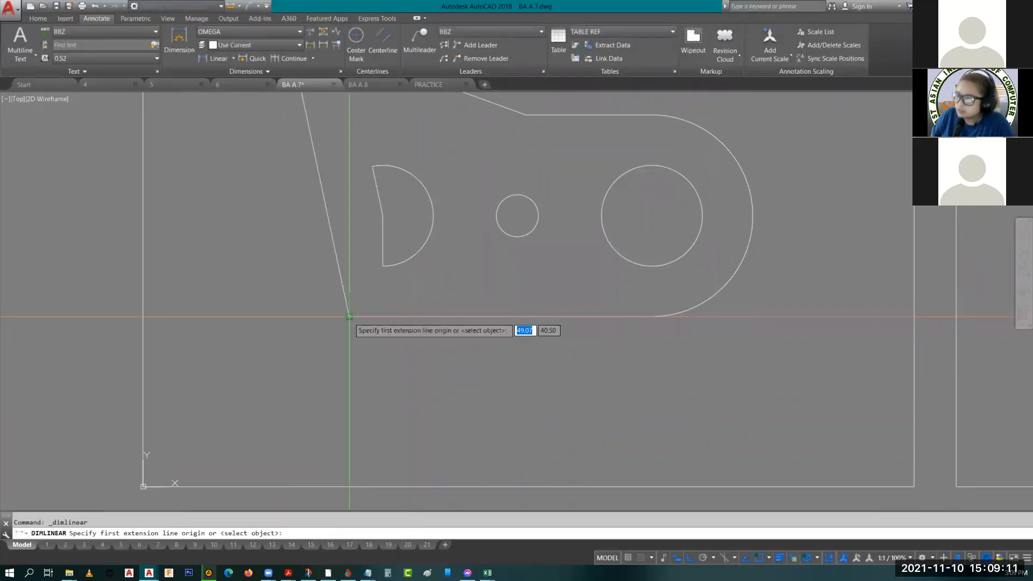
{"action": "left_click", "coordinate": [350, 317]}
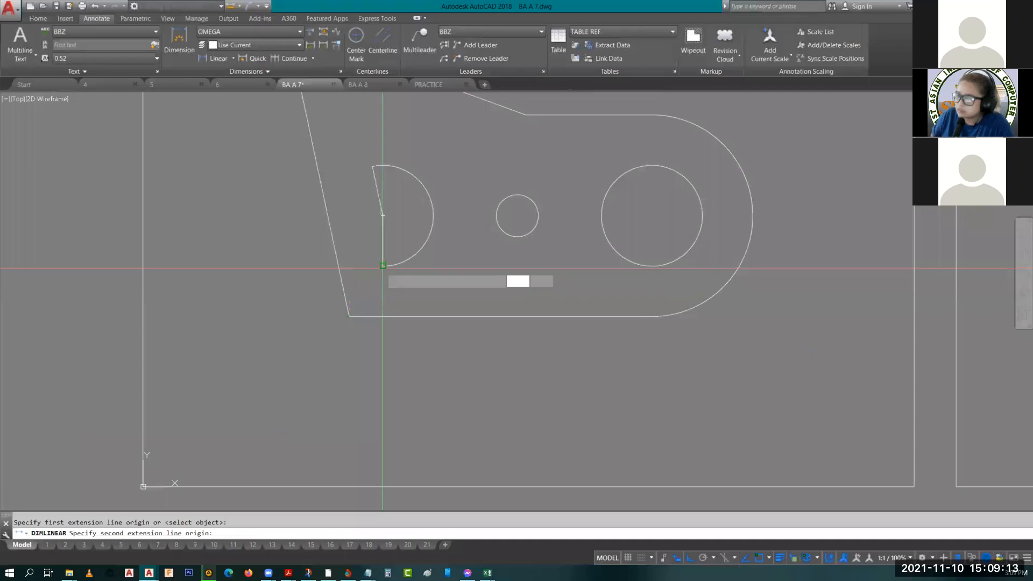
{"action": "left_click", "coordinate": [383, 266]}
{"action": "left_click", "coordinate": [460, 363]}
{"action": "left_click", "coordinate": [460, 364]}
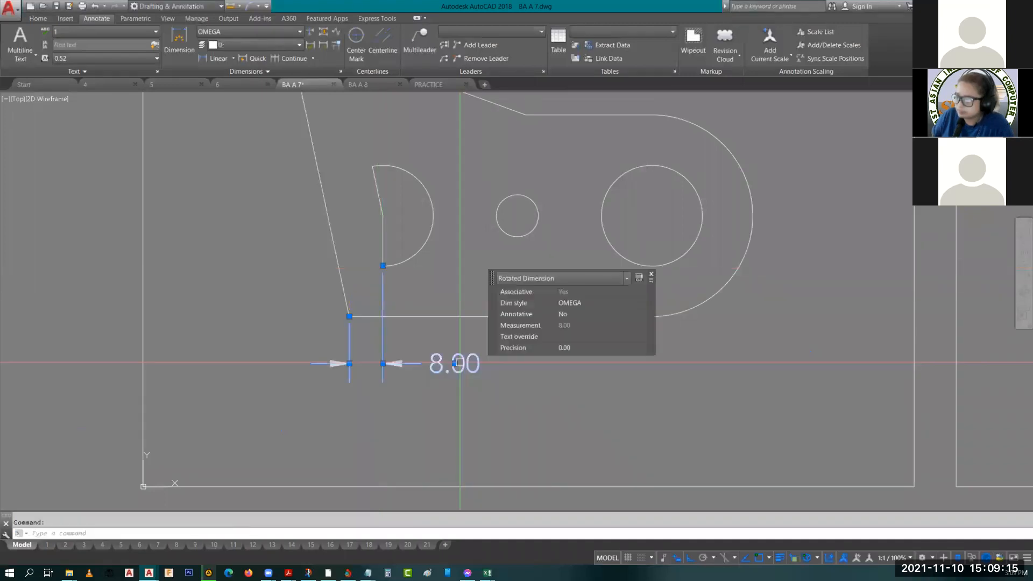
{"action": "left_click", "coordinate": [455, 363]}
{"action": "left_click", "coordinate": [287, 364]}
{"action": "key", "text": "Escape"}
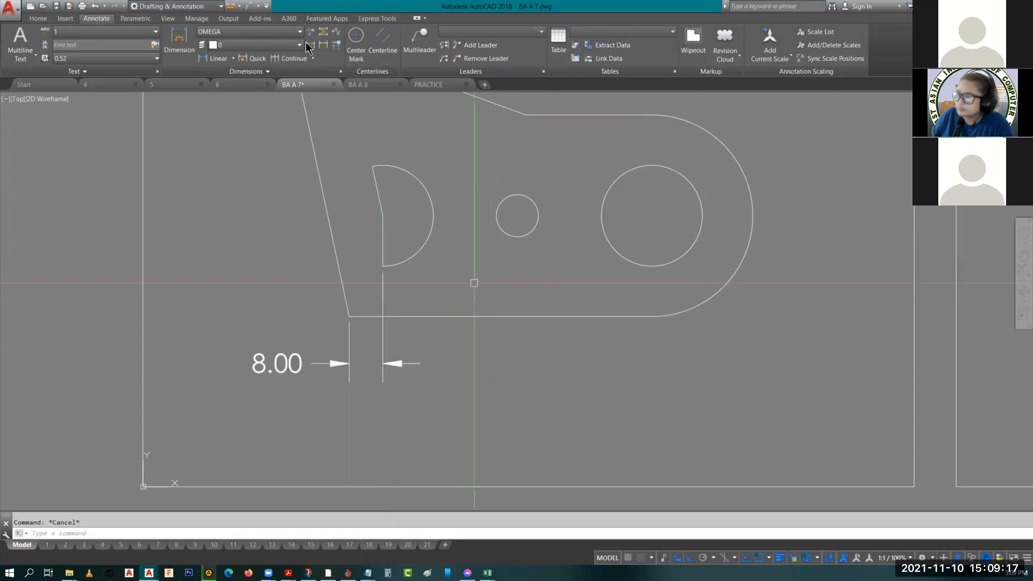
- Add a horizontal linear dimension from the D-shaped cutout's lower end to the small circle's center, placed below the previous dimension
{"action": "key", "text": "Return"}
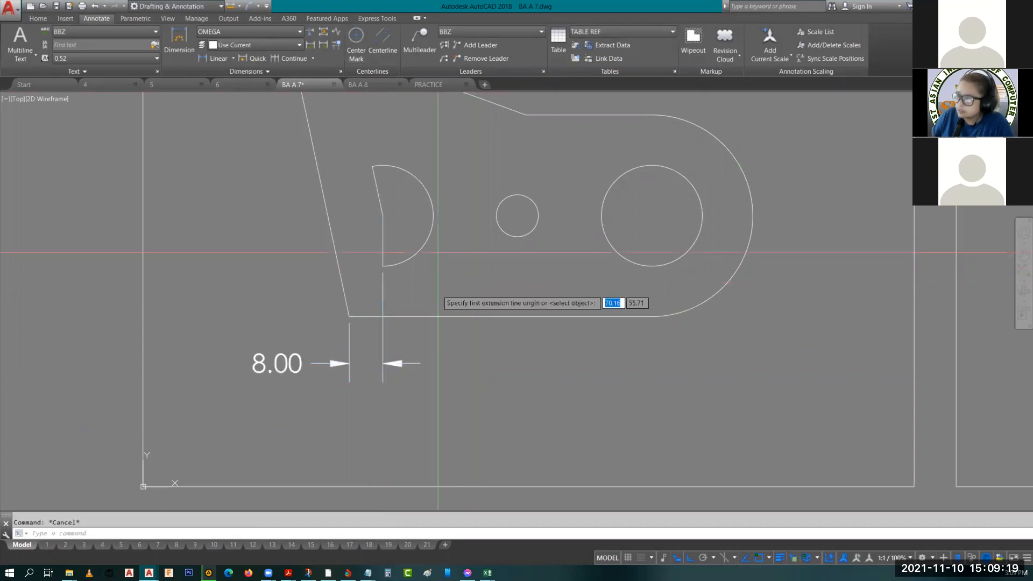
{"action": "left_click", "coordinate": [382, 266]}
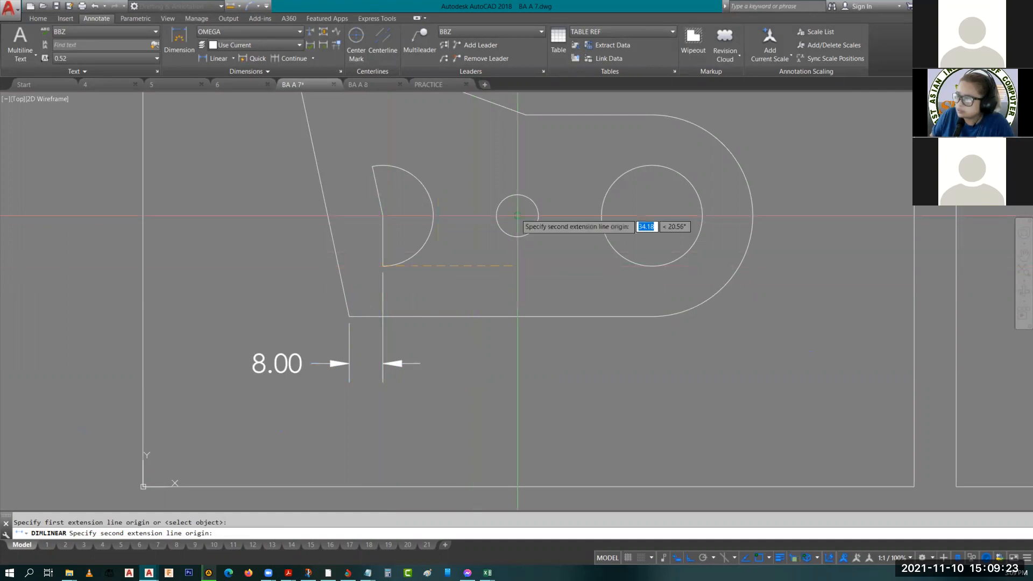
{"action": "left_click", "coordinate": [517, 216]}
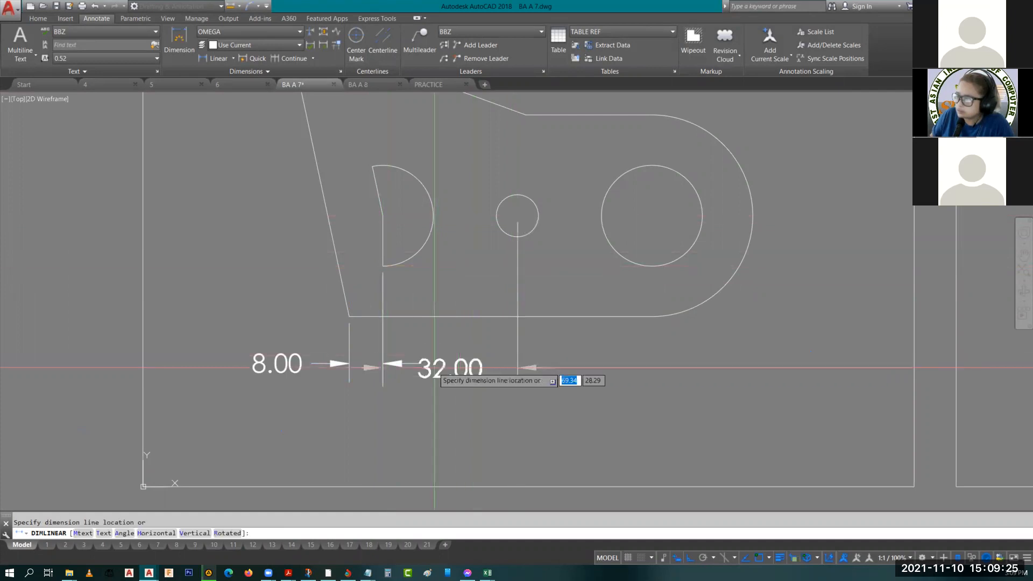
{"action": "left_click", "coordinate": [404, 403]}
- Add a horizontal linear dimension between the centers of the small and large circles, placed one level lower below the part
{"action": "key", "text": "Return"}
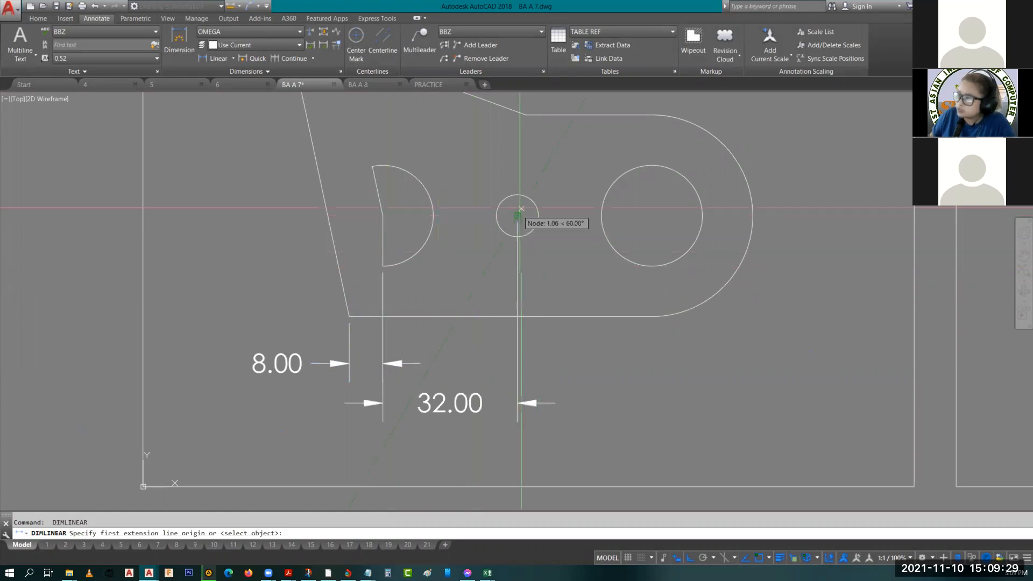
{"action": "left_click", "coordinate": [518, 215]}
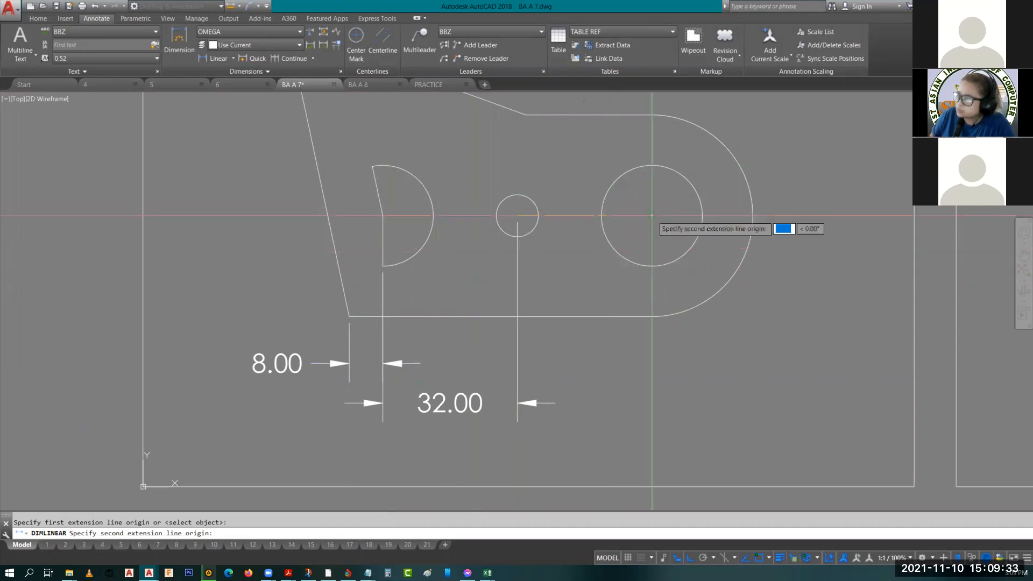
{"action": "left_click", "coordinate": [652, 215]}
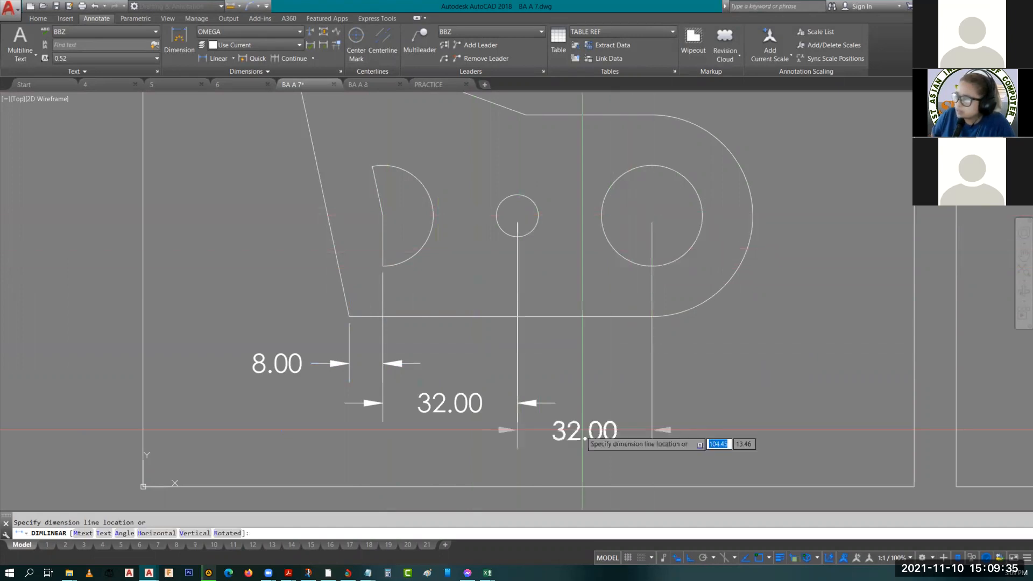
{"action": "left_click", "coordinate": [586, 445]}
{"action": "key", "text": "Escape"}
- Add a vertical linear dimension from the D-shaped cutout's center point to the part's bottom edge, placed to the right of the rounded end
{"action": "mouse_move", "coordinate": [625, 264]}
{"action": "middle_mouse_down"}
{"action": "mouse_move", "coordinate": [534, 277]}
{"action": "mouse_move", "coordinate": [659, 332]}
{"action": "mouse_move", "coordinate": [743, 305]}
{"action": "mouse_move", "coordinate": [730, 238]}
{"action": "middle_mouse_up"}
{"action": "middle_click_drag", "start_coordinate": [549, 255], "coordinate": [593, 284]}
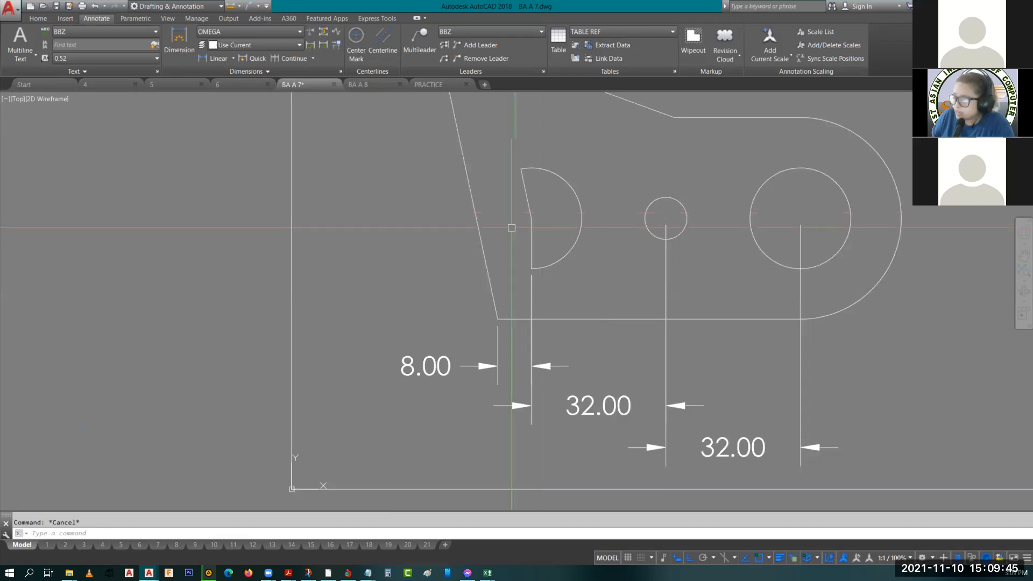
{"action": "left_click", "coordinate": [216, 59]}
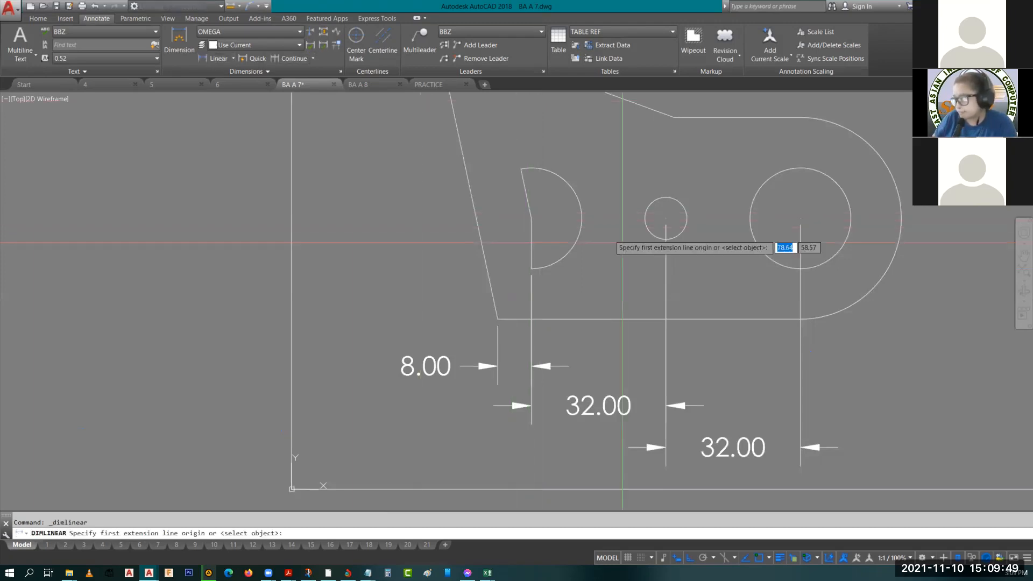
{"action": "left_click", "coordinate": [531, 218]}
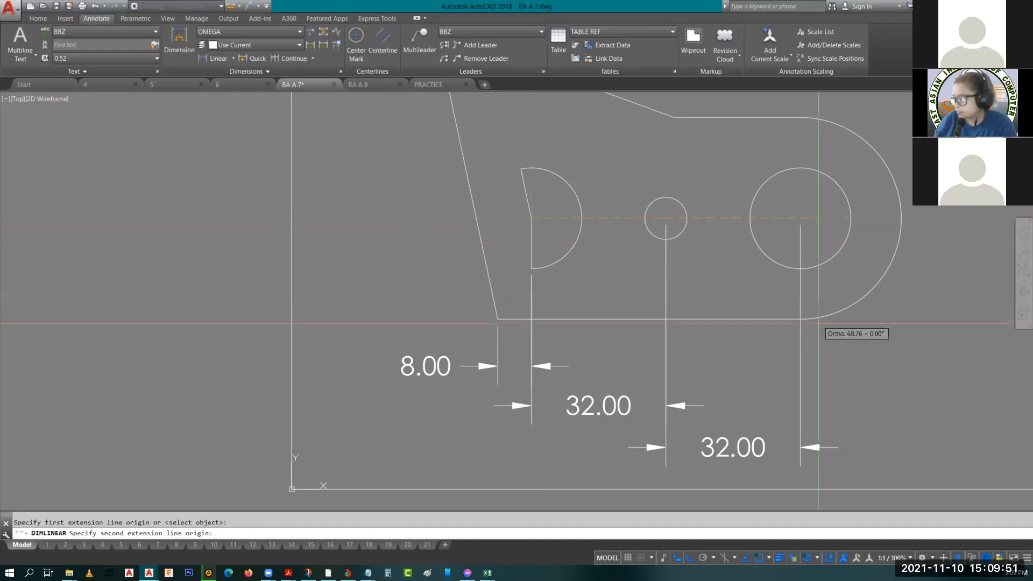
{"action": "left_click", "coordinate": [801, 319]}
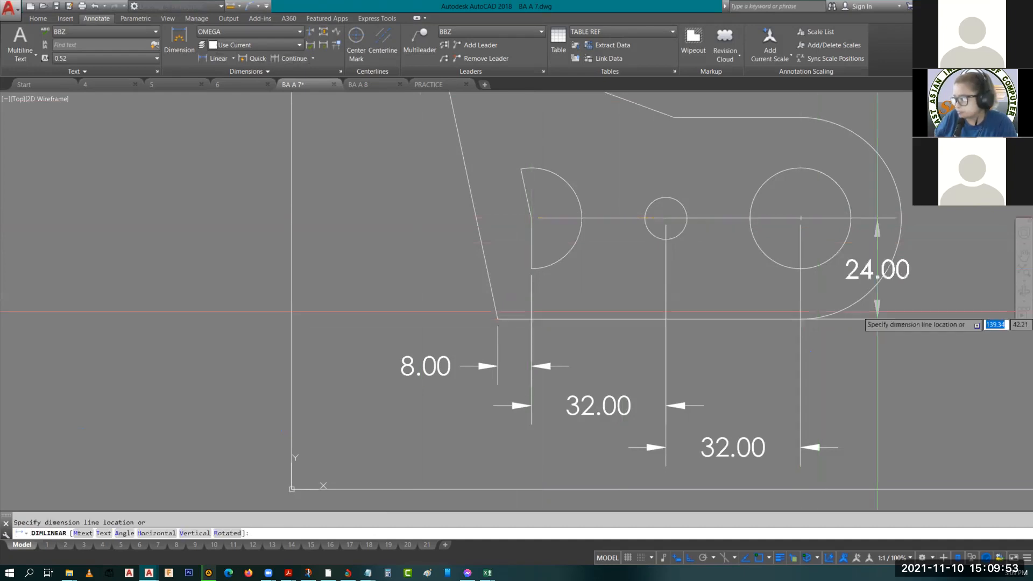
{"action": "middle_click_drag", "start_coordinate": [893, 317], "coordinate": [693, 330]}
{"action": "left_click", "coordinate": [700, 323]}
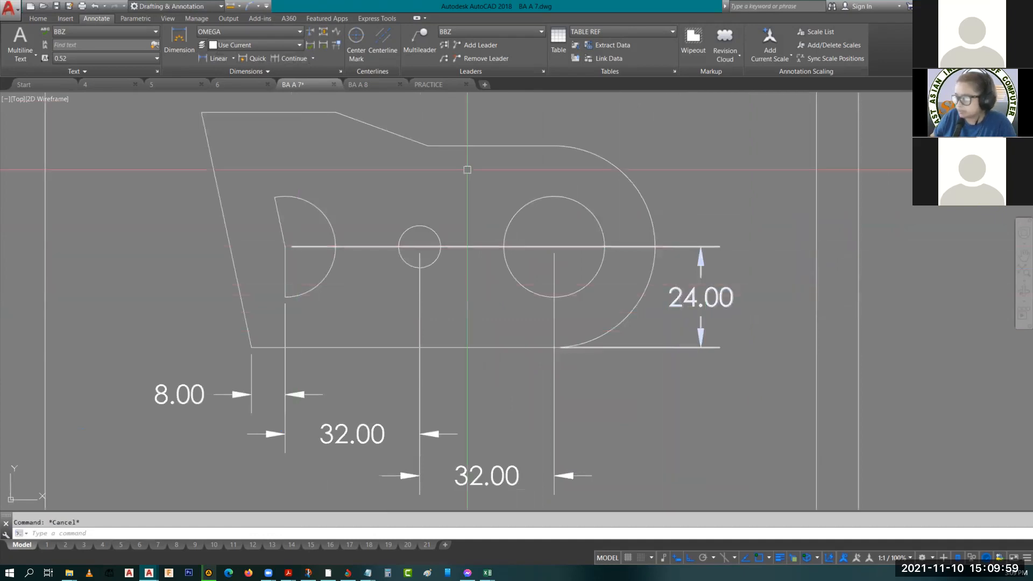
{"action": "key", "text": "Escape"}
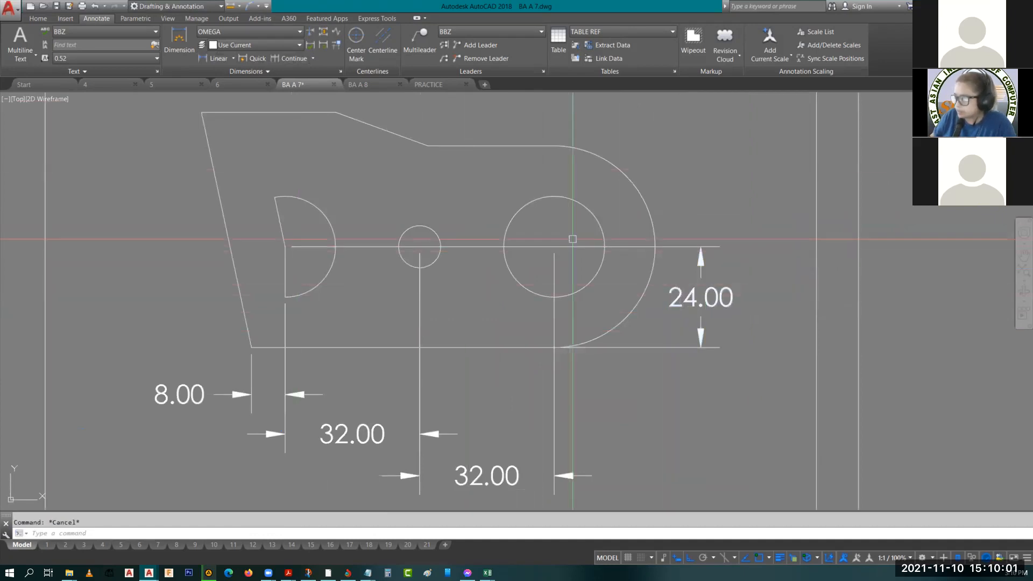
- Add a vertical linear dimension from the upper straight edge to the bottom edge at the rounded end, placed outside the previous height dimension
{"action": "key", "text": "Return"}
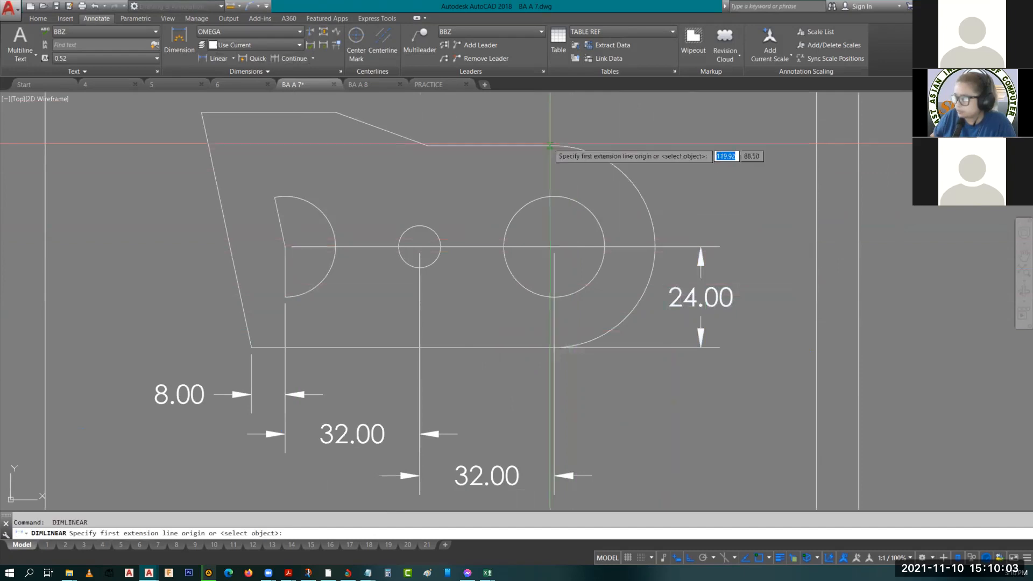
{"action": "left_click", "coordinate": [550, 145]}
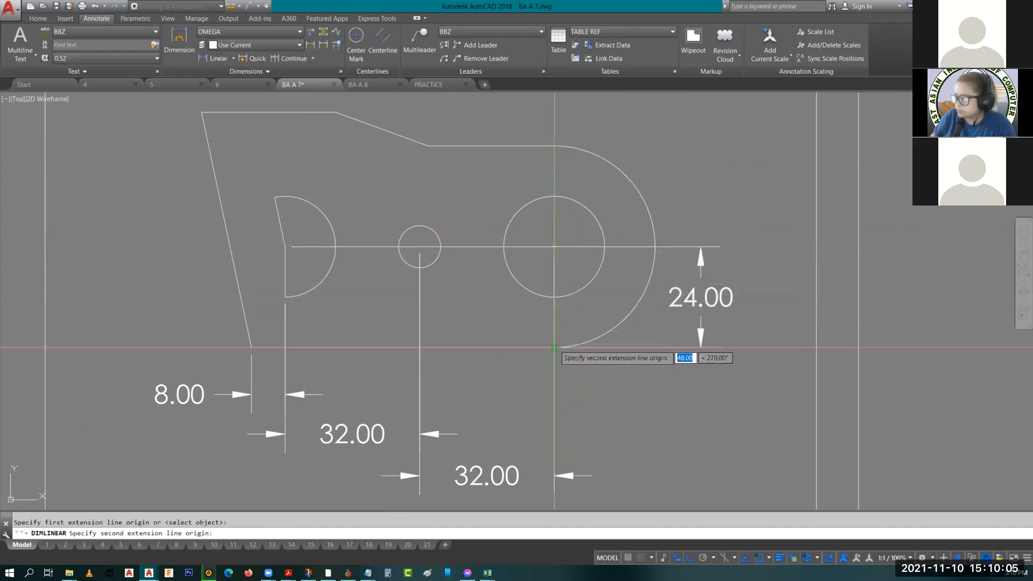
{"action": "left_click", "coordinate": [554, 348]}
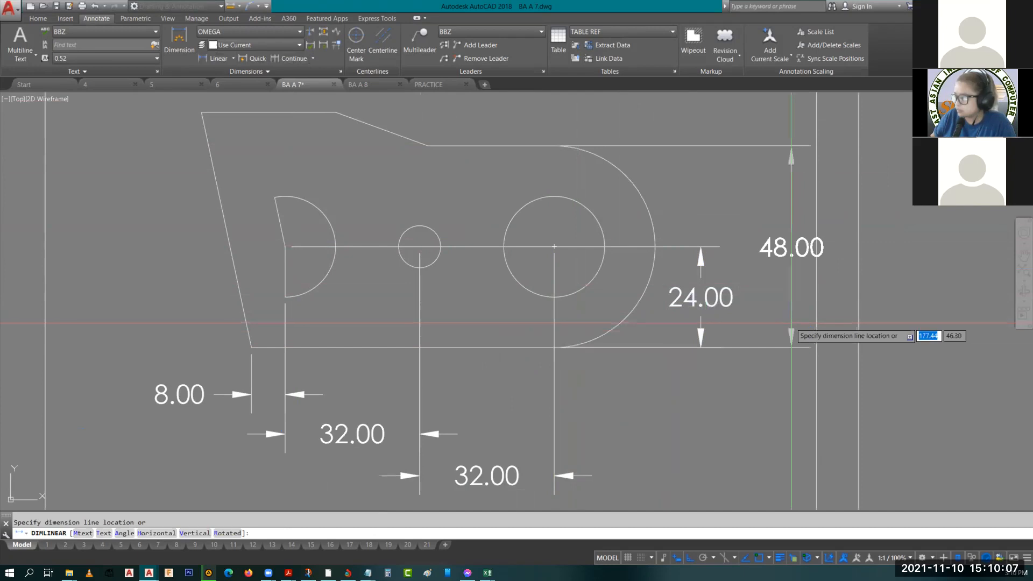
{"action": "left_click", "coordinate": [781, 335]}
{"action": "key", "text": "Escape"}
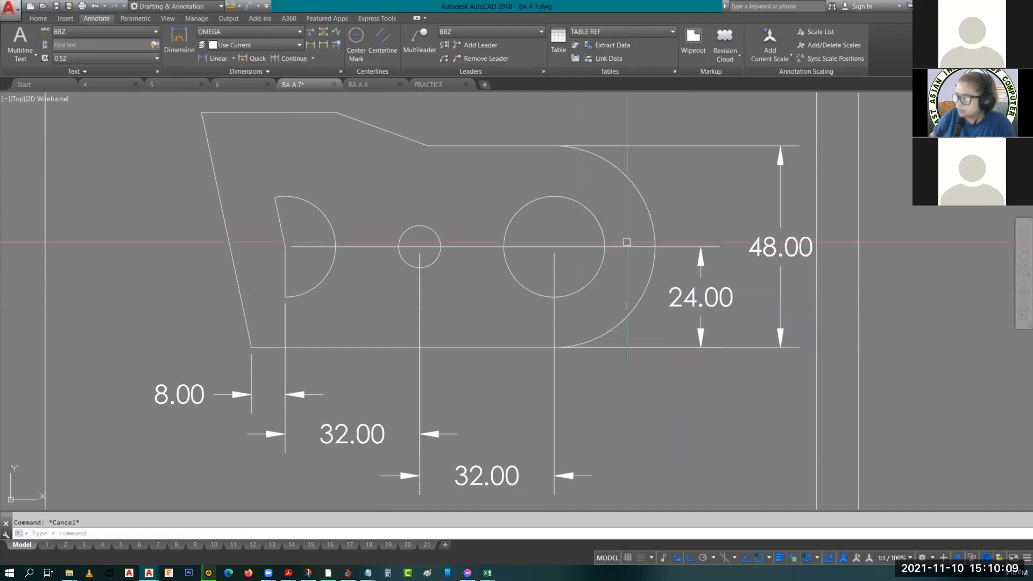
- Add a diameter dimension to the large circle, with its text to the upper left of the circle
{"action": "middle_click_drag", "start_coordinate": [627, 242], "coordinate": [661, 261]}
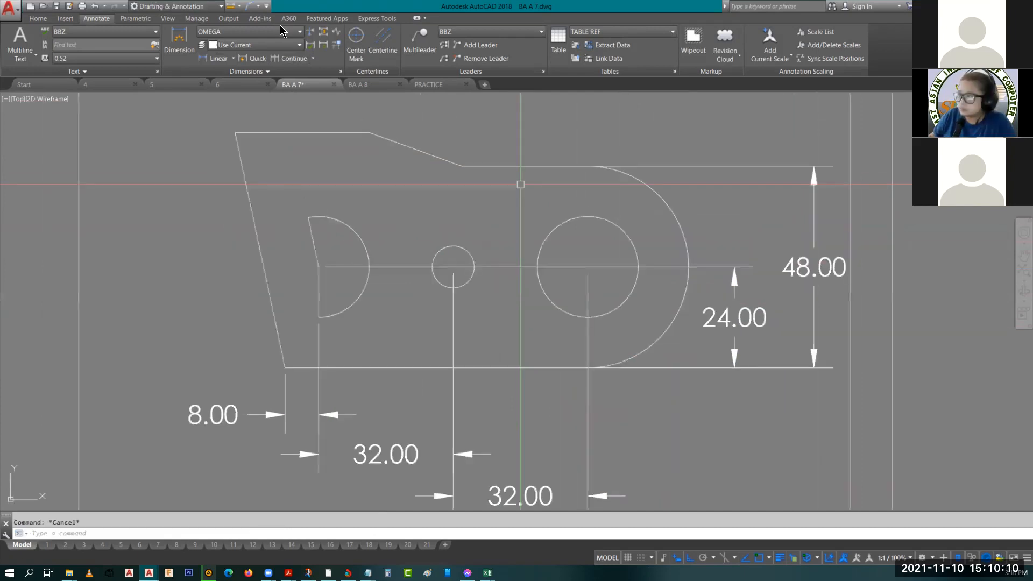
{"action": "left_click", "coordinate": [234, 58]}
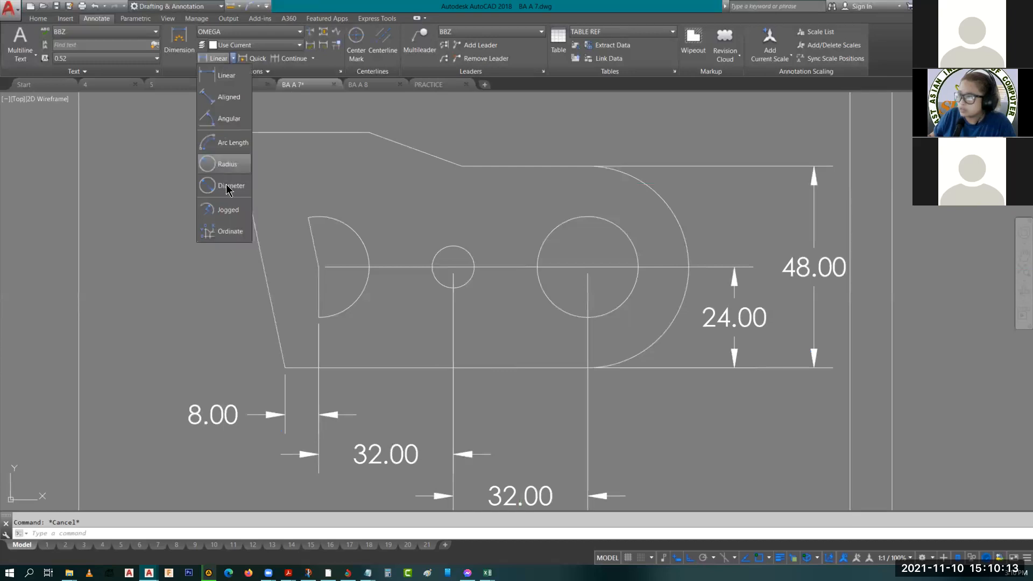
{"action": "left_click", "coordinate": [230, 186]}
{"action": "left_click", "coordinate": [547, 235]}
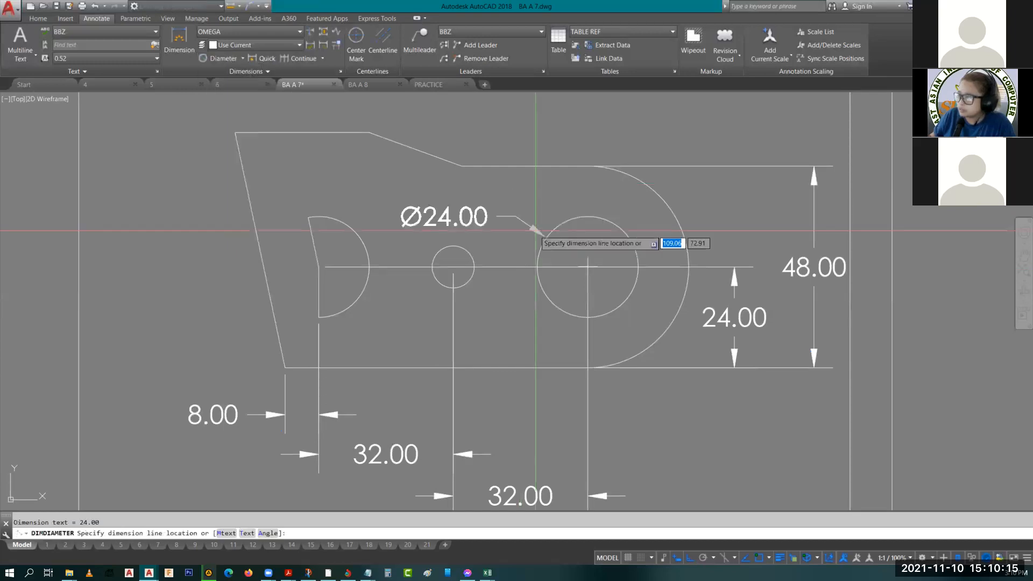
{"action": "left_click", "coordinate": [541, 222]}
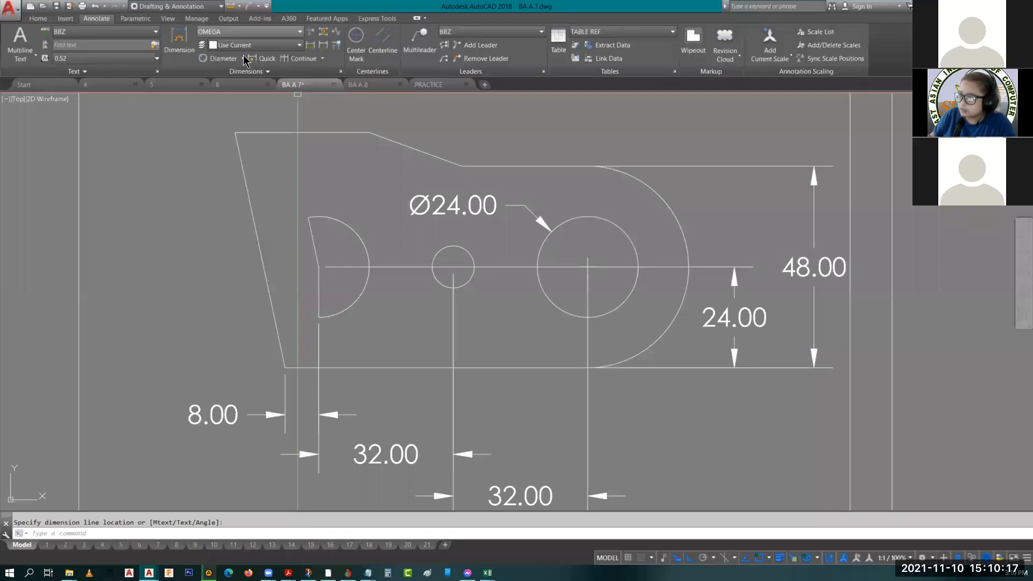
- Add radius dimensions to the small middle circle and the D-shaped cutout's arc, each placed to its lower right
{"action": "left_click", "coordinate": [243, 58]}
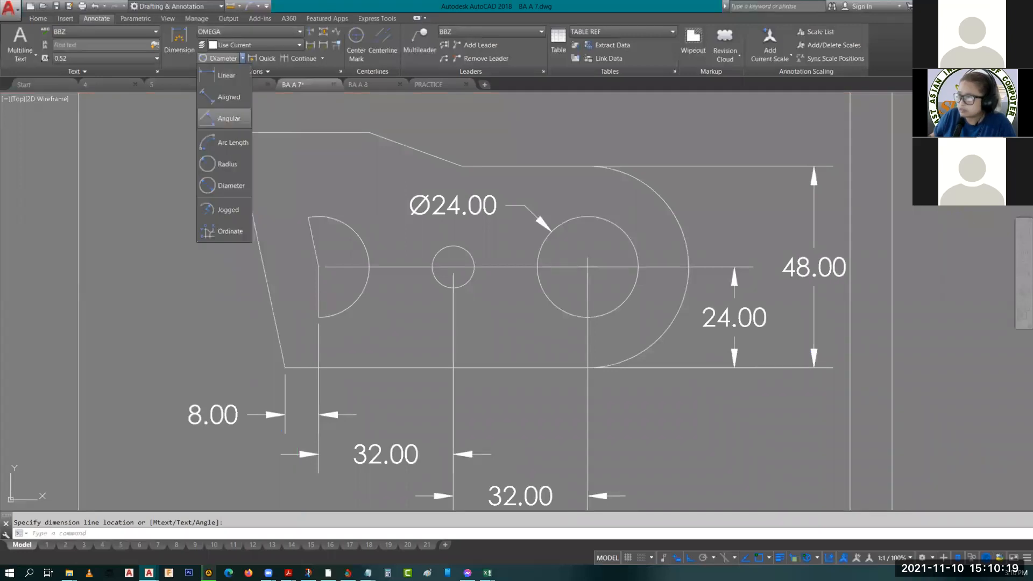
{"action": "left_click", "coordinate": [228, 164]}
{"action": "left_click", "coordinate": [471, 280]}
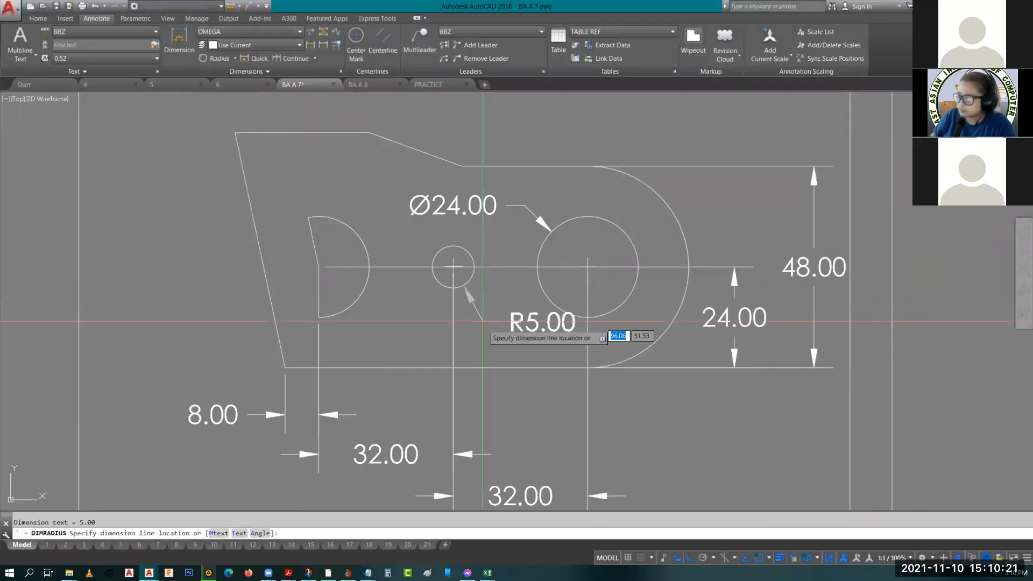
{"action": "left_click", "coordinate": [483, 327]}
{"action": "key", "text": "Return"}
{"action": "left_click", "coordinate": [364, 258]}
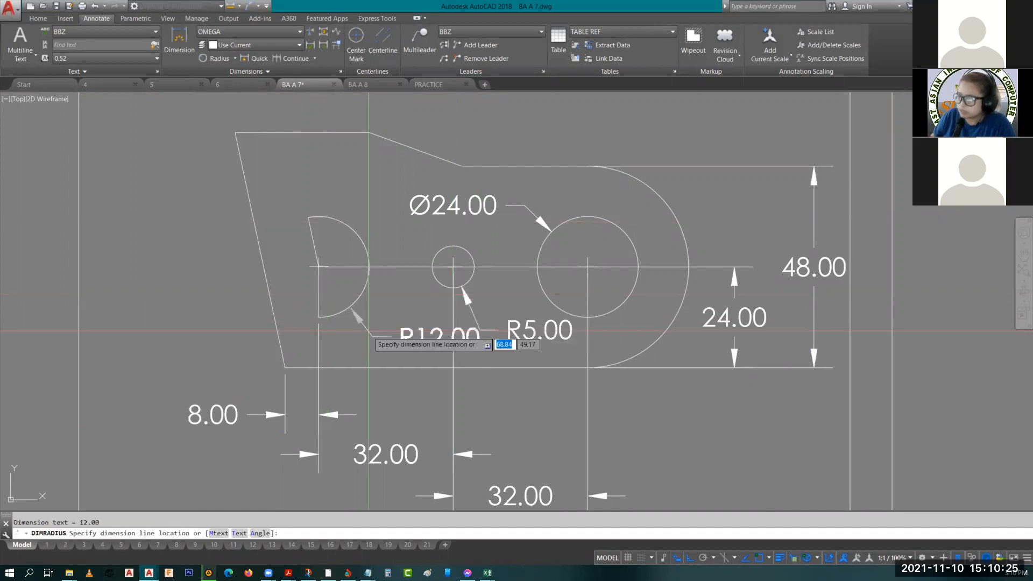
{"action": "left_click", "coordinate": [371, 339]}
{"action": "key", "text": "Escape"}
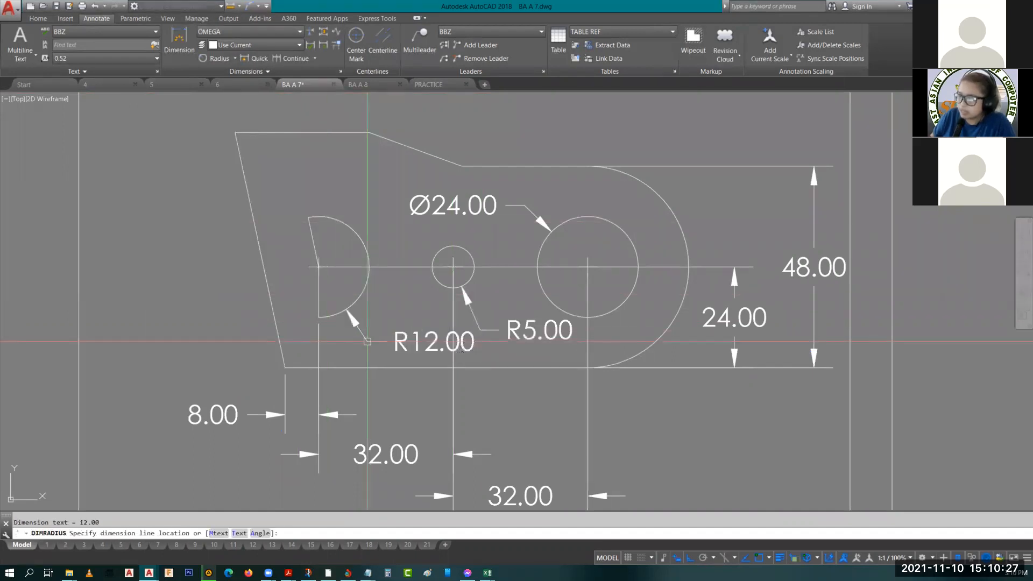
- Add an angular dimension between the D-shaped cutout's vertical edge and its slanted edge, with the arc placed above the cutout
{"action": "scroll", "coordinate": [314, 201], "scroll_direction": "up", "scroll_amount": 4}
{"action": "left_click", "coordinate": [235, 59]}
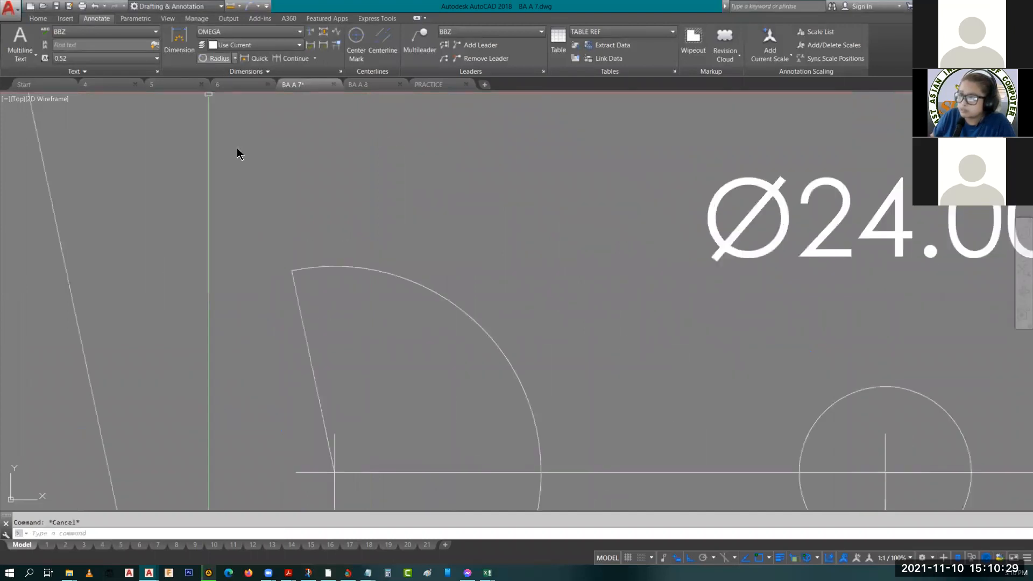
{"action": "left_click", "coordinate": [229, 118]}
{"action": "scroll", "coordinate": [269, 175], "scroll_direction": "down", "scroll_amount": 2}
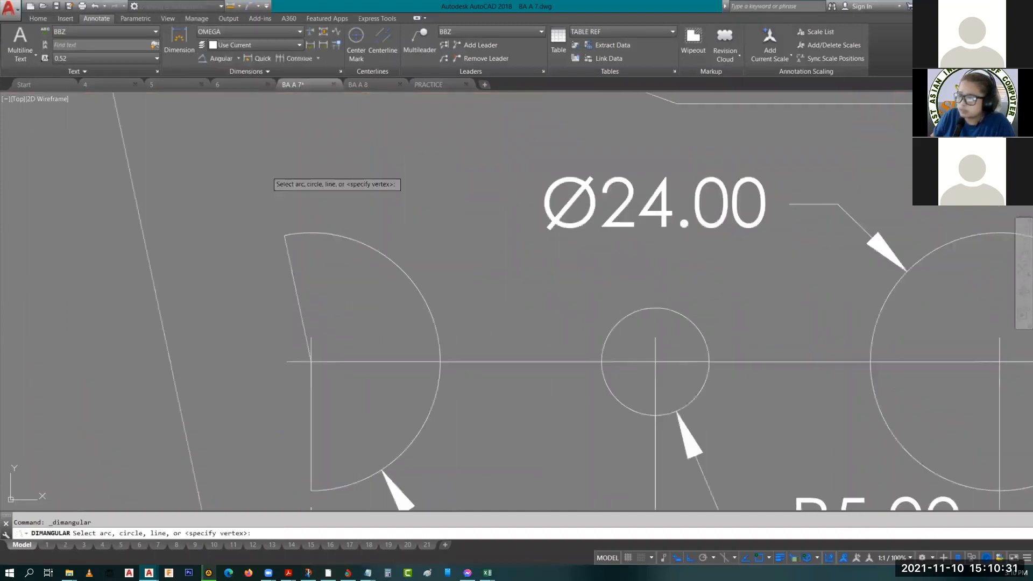
{"action": "left_click", "coordinate": [308, 407]}
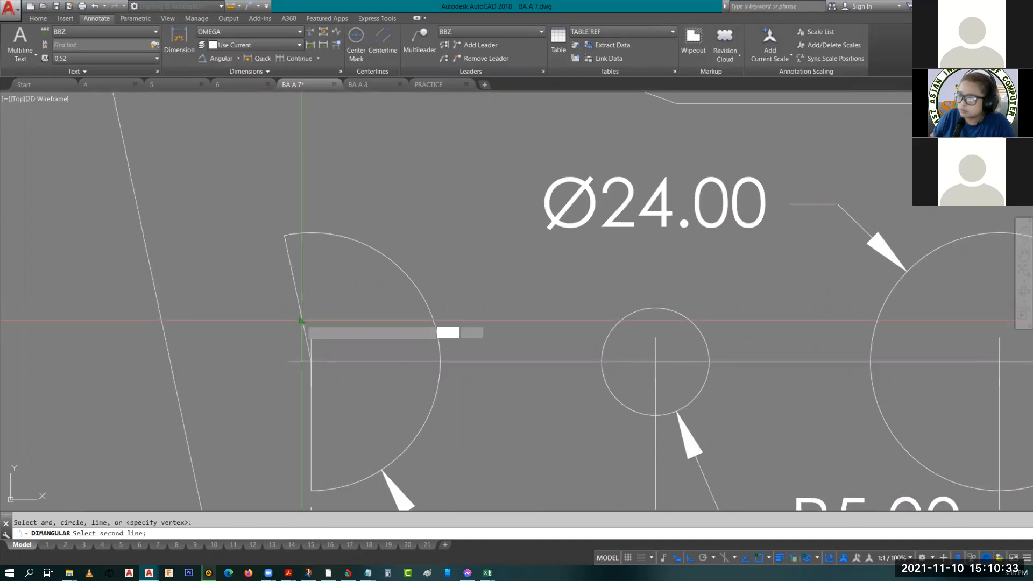
{"action": "left_click", "coordinate": [301, 322]}
{"action": "mouse_move", "coordinate": [280, 183]}
{"action": "middle_mouse_down"}
{"action": "mouse_move", "coordinate": [305, 212]}
{"action": "mouse_move", "coordinate": [317, 279]}
{"action": "middle_mouse_up"}
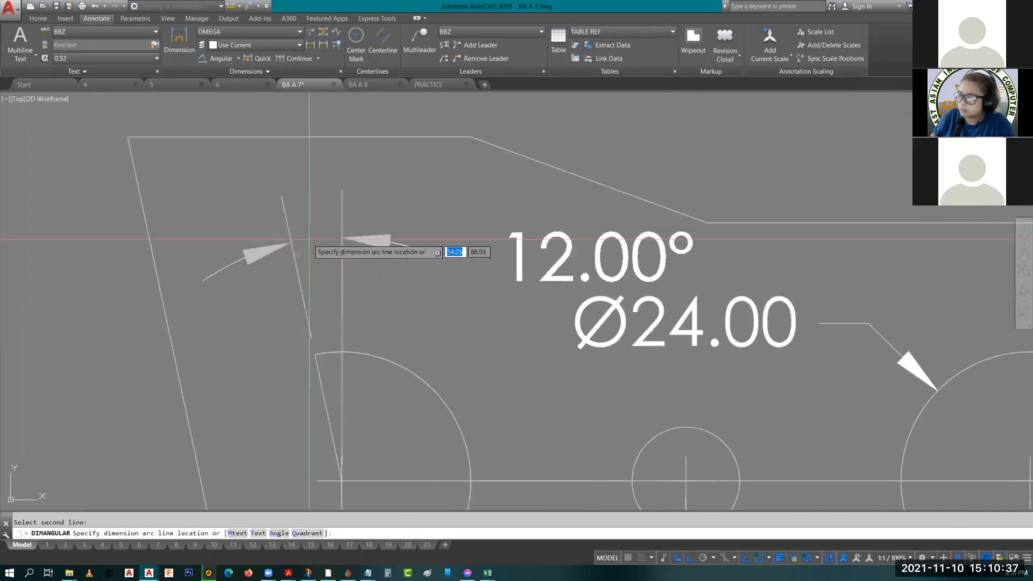
{"action": "left_click", "coordinate": [433, 252]}
- Move the cutout's angular dimension text horizontally to the left side of its arc, over the part's slanted left edge
{"action": "left_click", "coordinate": [569, 244]}
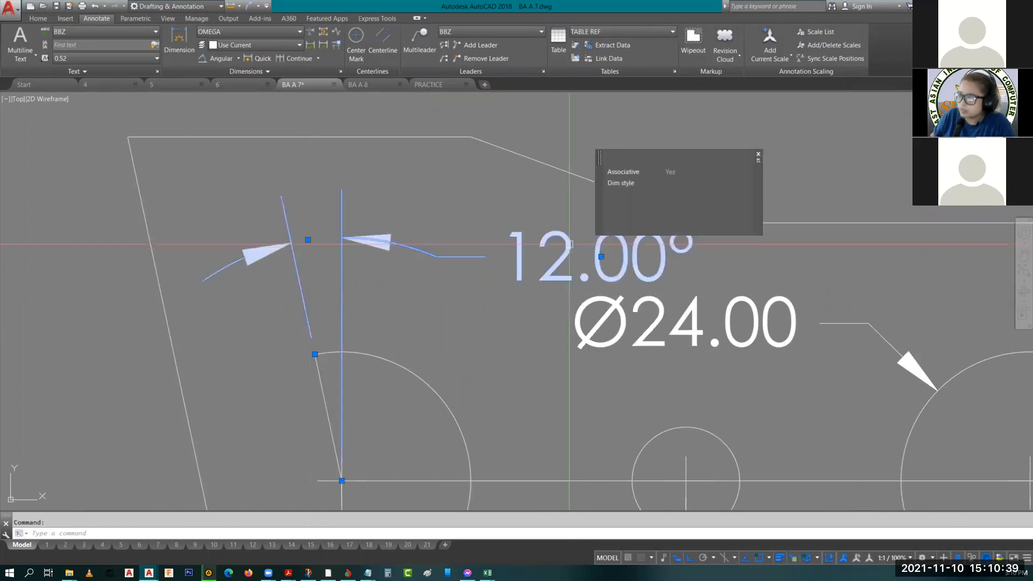
{"action": "left_click", "coordinate": [600, 257]}
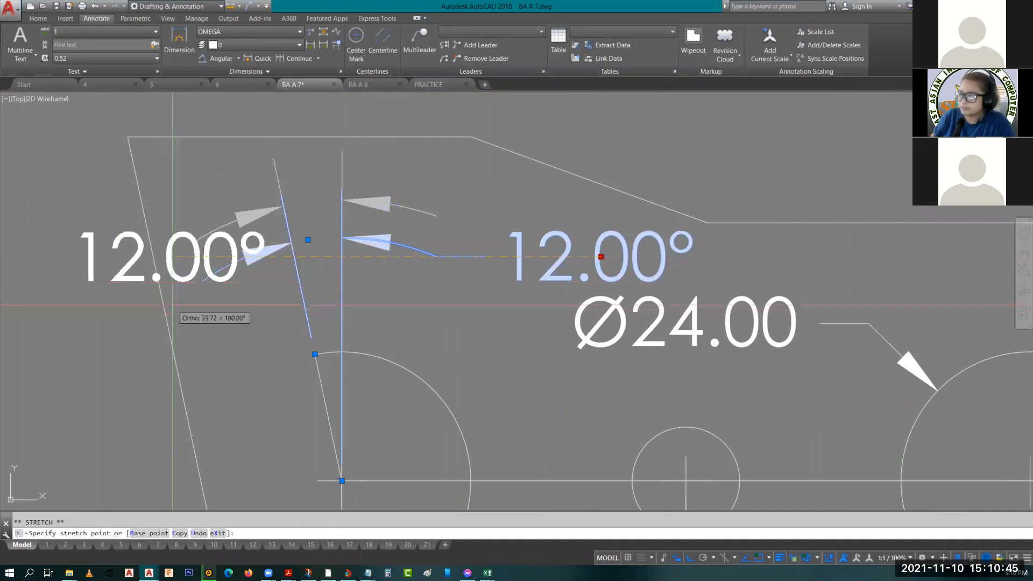
{"action": "key", "text": "Escape"}
{"action": "scroll", "coordinate": [345, 231], "scroll_direction": "down", "scroll_amount": 8}
{"action": "scroll", "coordinate": [345, 232], "scroll_direction": "up", "scroll_amount": 2}
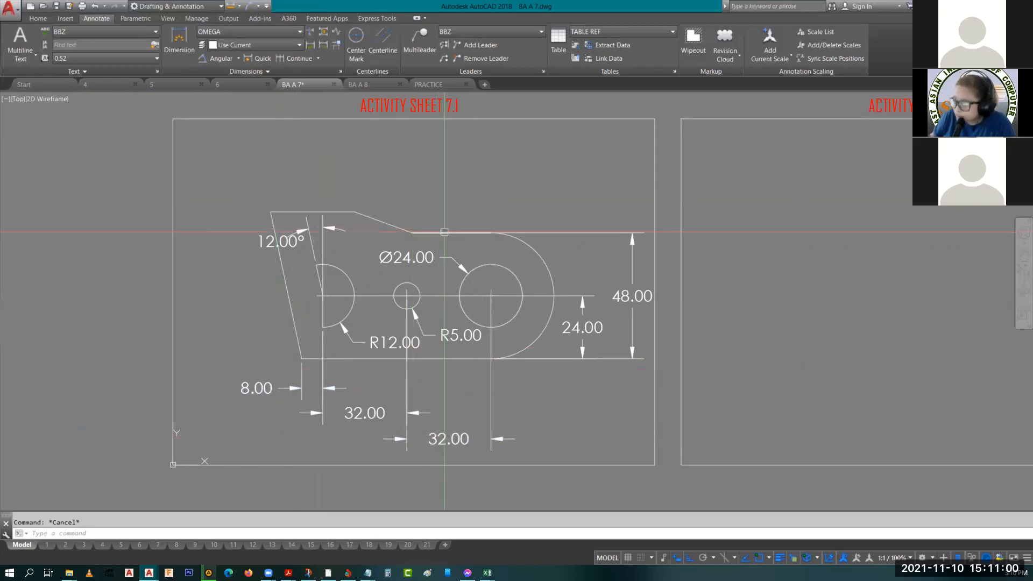
- Add a horizontal linear dimension to the upper straight edge beside the rounded end by selecting the edge, placed above the part
{"action": "left_click", "coordinate": [455, 232]}
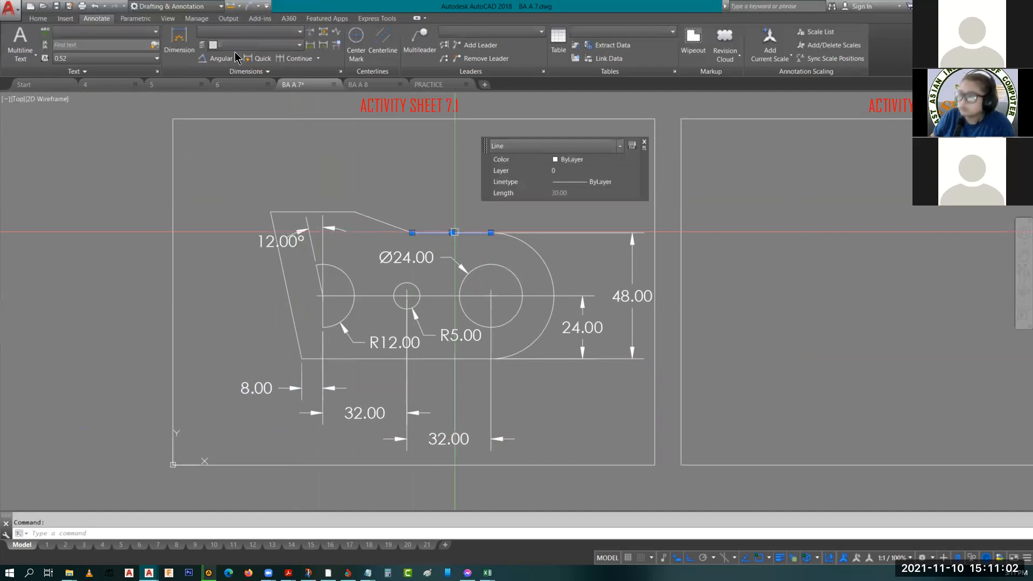
{"action": "key", "text": "Escape"}
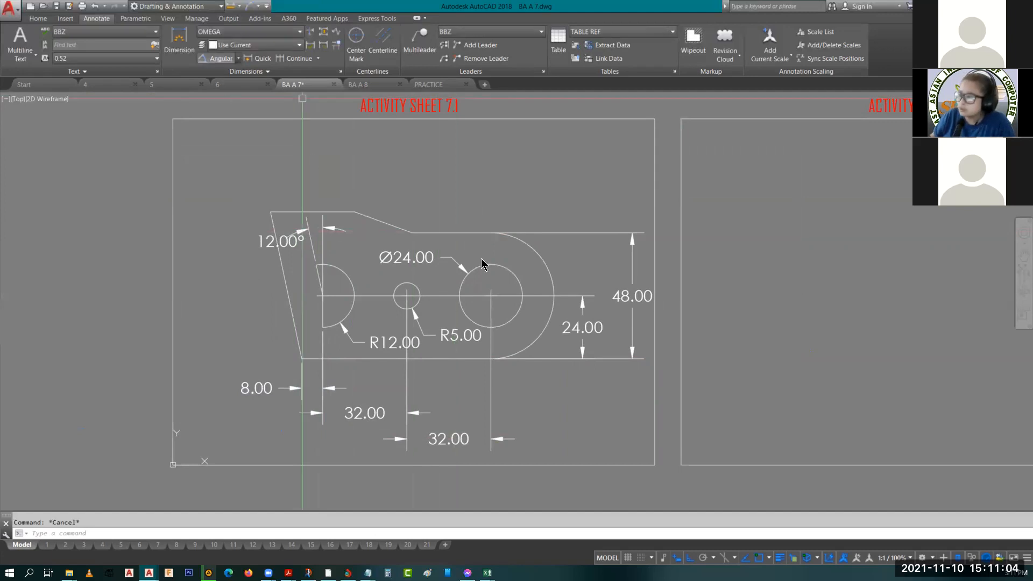
{"action": "left_click", "coordinate": [238, 59]}
{"action": "left_click", "coordinate": [219, 74]}
{"action": "key", "text": "Return"}
{"action": "left_click", "coordinate": [461, 229]}
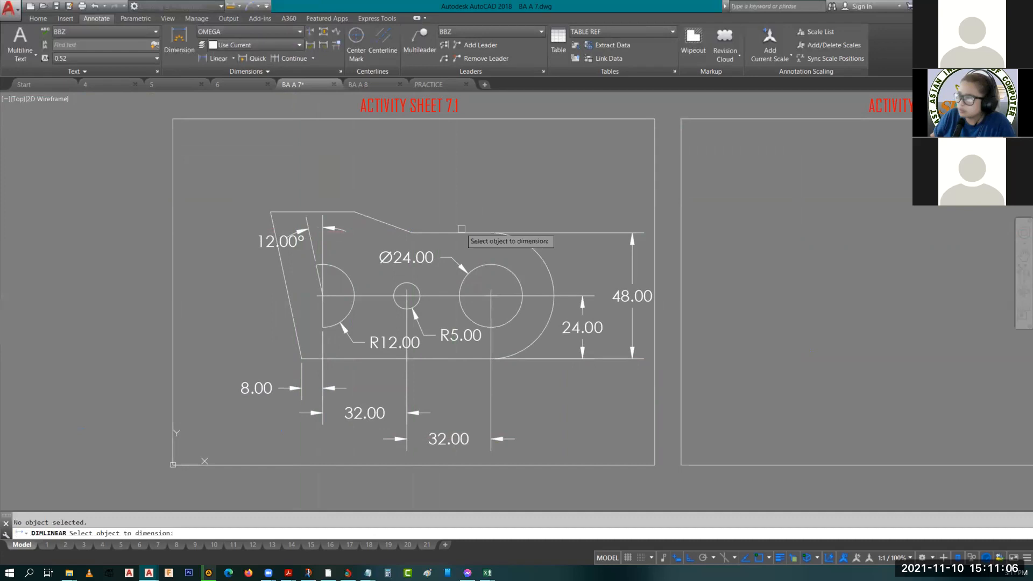
{"action": "left_click", "coordinate": [462, 231]}
{"action": "left_click", "coordinate": [469, 146]}
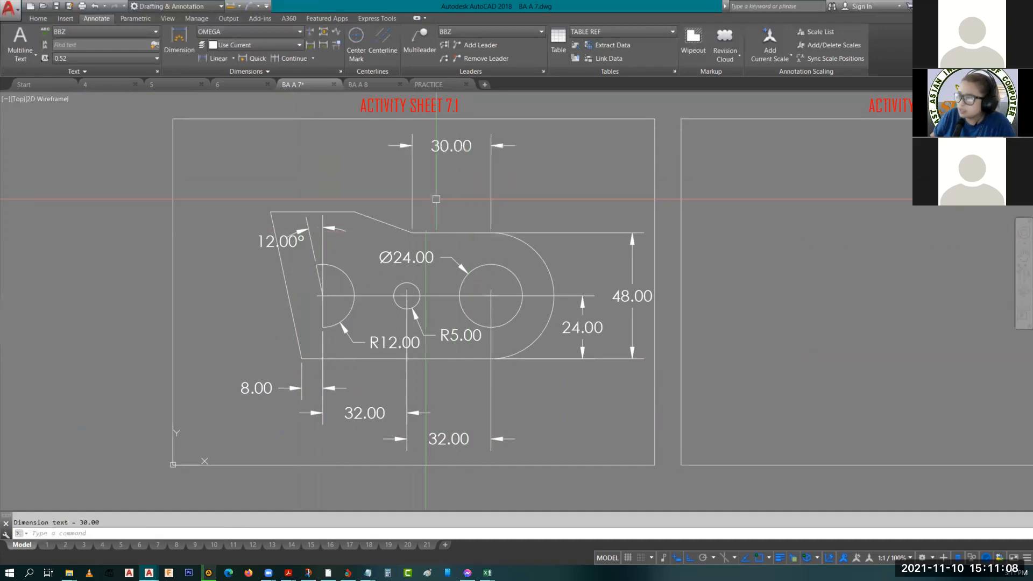
{"action": "middle_click_drag", "start_coordinate": [469, 146], "coordinate": [517, 167]}
{"action": "key", "text": "Return"}
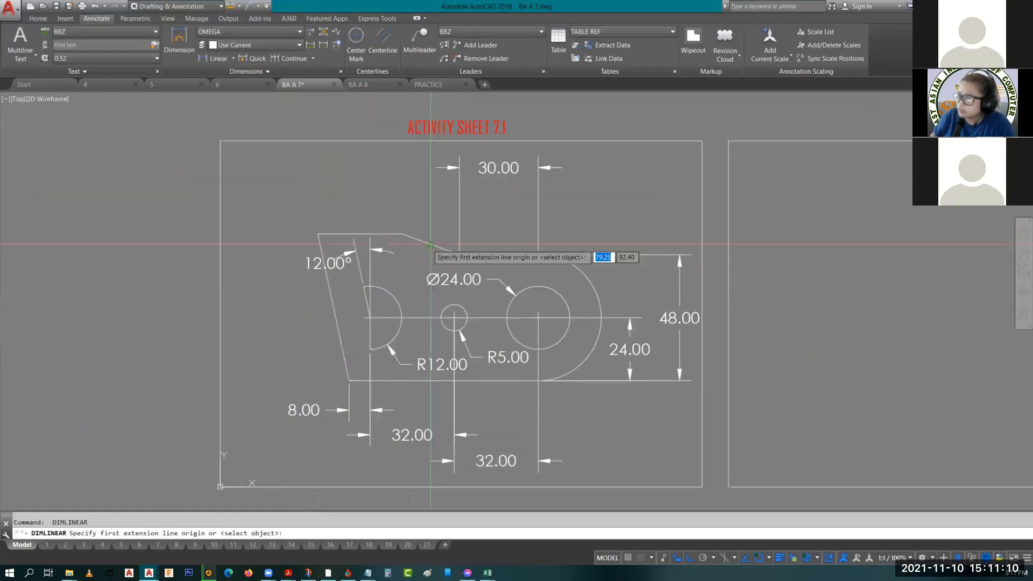
{"action": "key", "text": "Return"}
{"action": "left_click", "coordinate": [430, 245]}
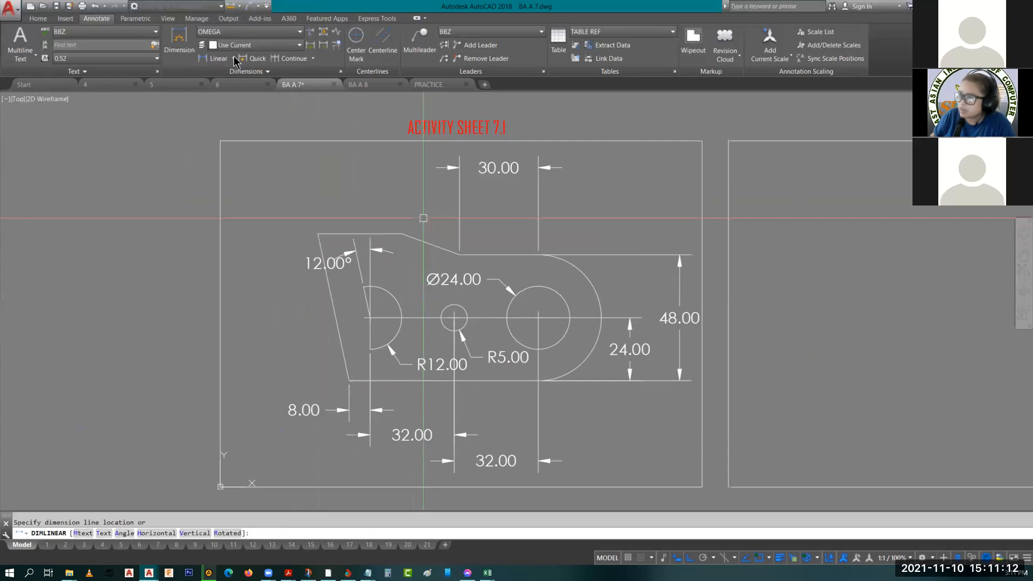
{"action": "key", "text": "Escape"}
- Add an angular dimension between the upper straight edge and the adjoining sloped edge, with the arc placed just above their corner
{"action": "left_click", "coordinate": [233, 58]}
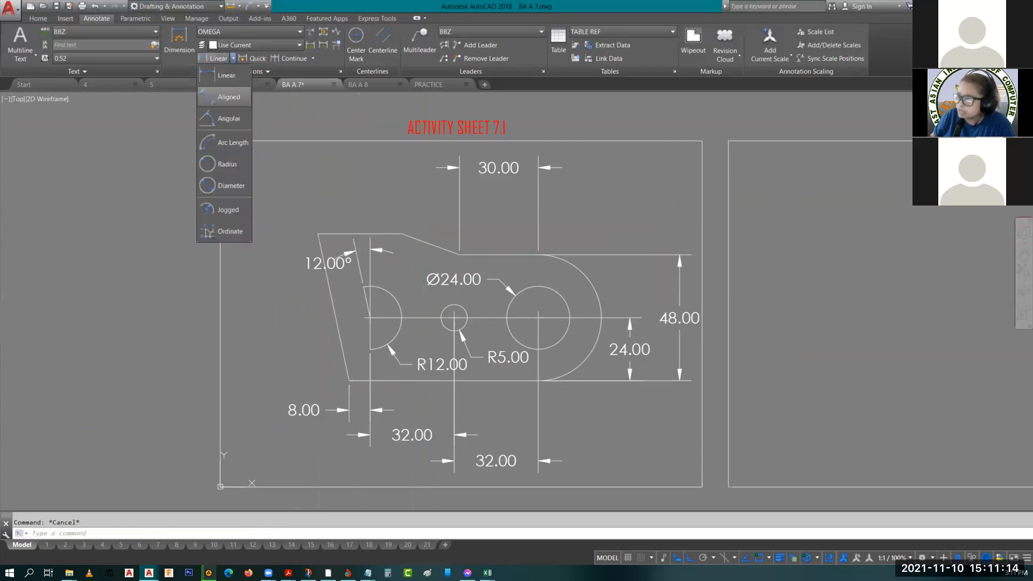
{"action": "left_click", "coordinate": [228, 119]}
{"action": "left_click", "coordinate": [445, 243]}
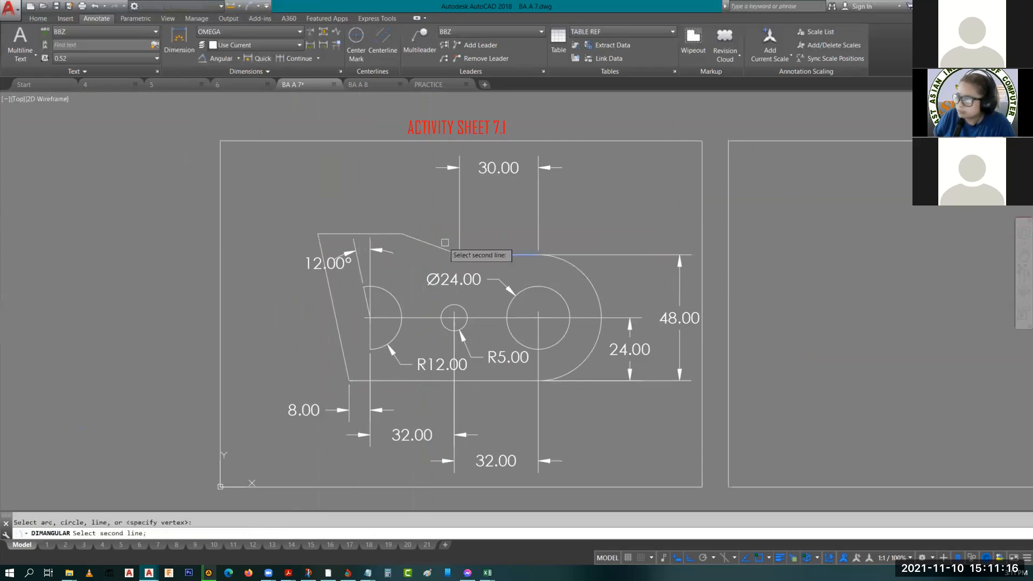
{"action": "left_click", "coordinate": [444, 249]}
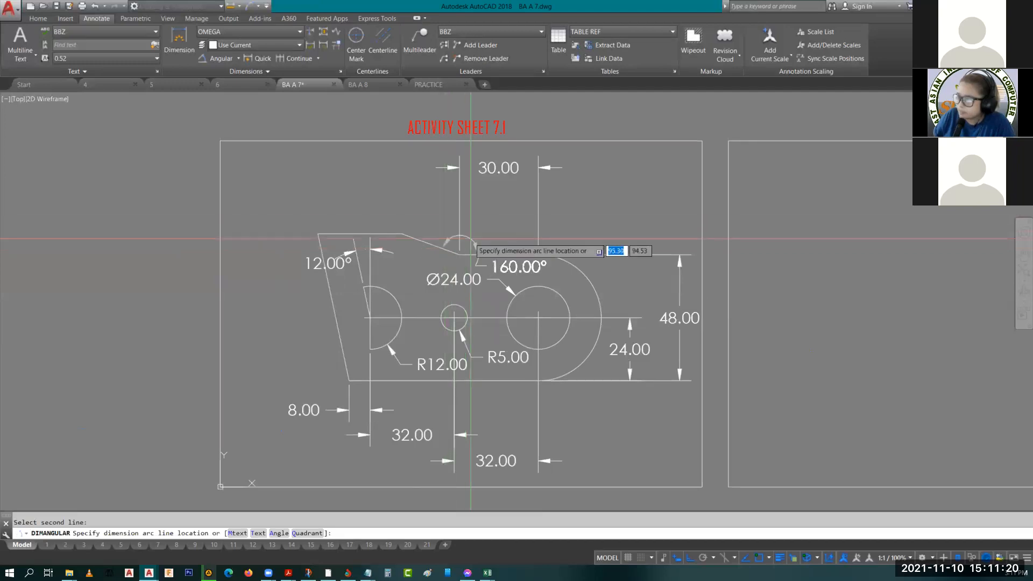
{"action": "left_click", "coordinate": [471, 238]}
{"action": "key", "text": "Escape"}
{"action": "middle_click_drag", "start_coordinate": [472, 217], "coordinate": [509, 239]}
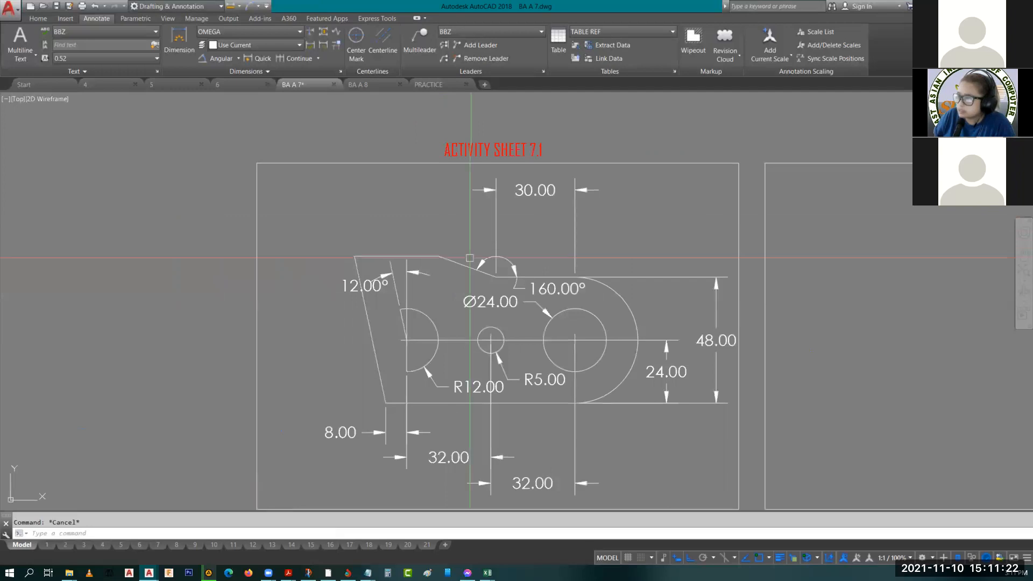
{"action": "left_click", "coordinate": [457, 266]}
{"action": "key", "text": "Escape"}
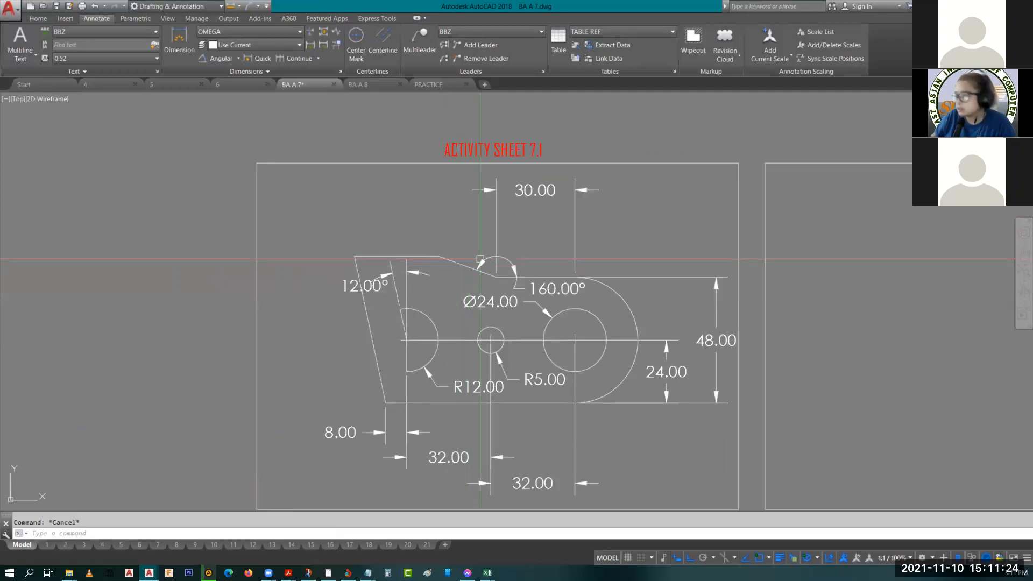
- Add a vertical linear dimension between the two ends of the sloped upper edge, placed to the right of the rounded end
{"action": "scroll", "coordinate": [463, 256], "scroll_direction": "up", "scroll_amount": 2}
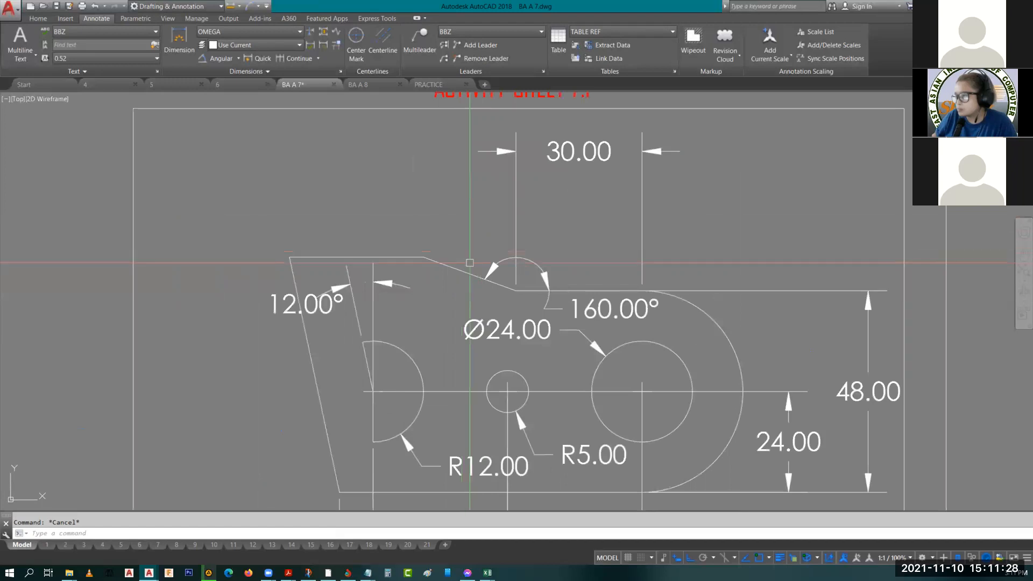
{"action": "middle_click_drag", "start_coordinate": [341, 224], "coordinate": [345, 216]}
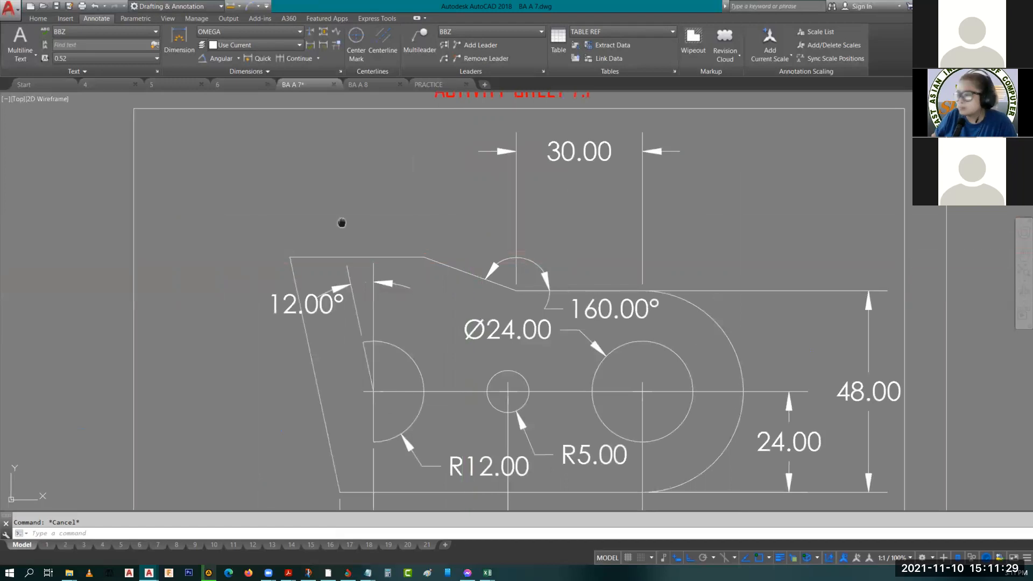
{"action": "left_click", "coordinate": [240, 59]}
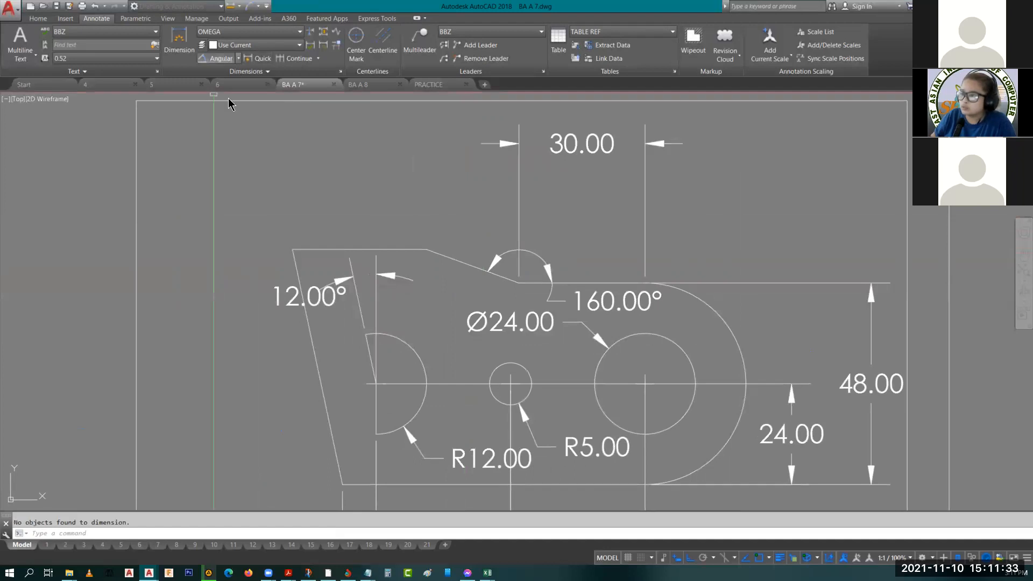
{"action": "left_click", "coordinate": [238, 59]}
{"action": "left_click", "coordinate": [224, 78]}
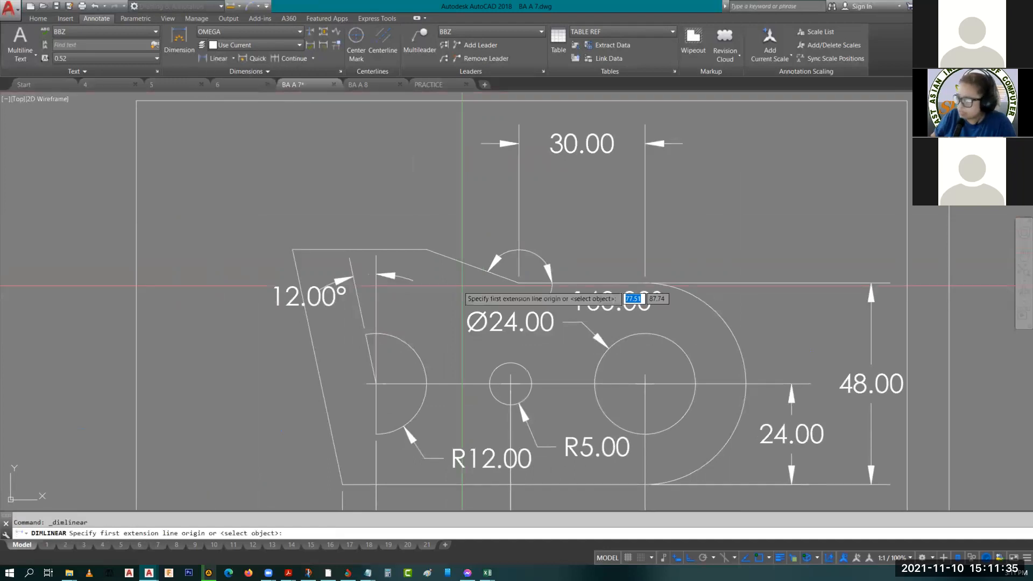
{"action": "left_click", "coordinate": [516, 283]}
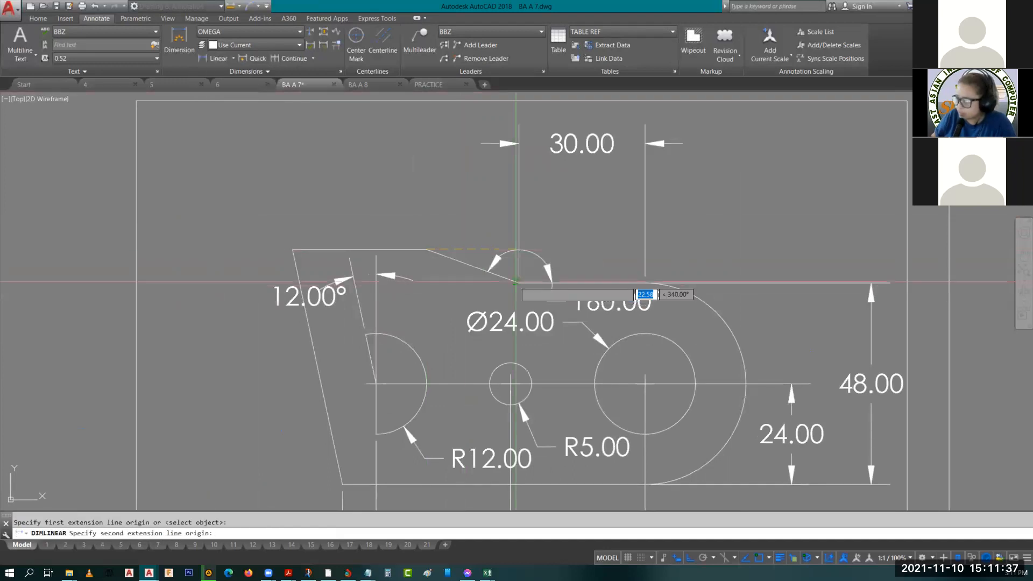
{"action": "left_click", "coordinate": [519, 283]}
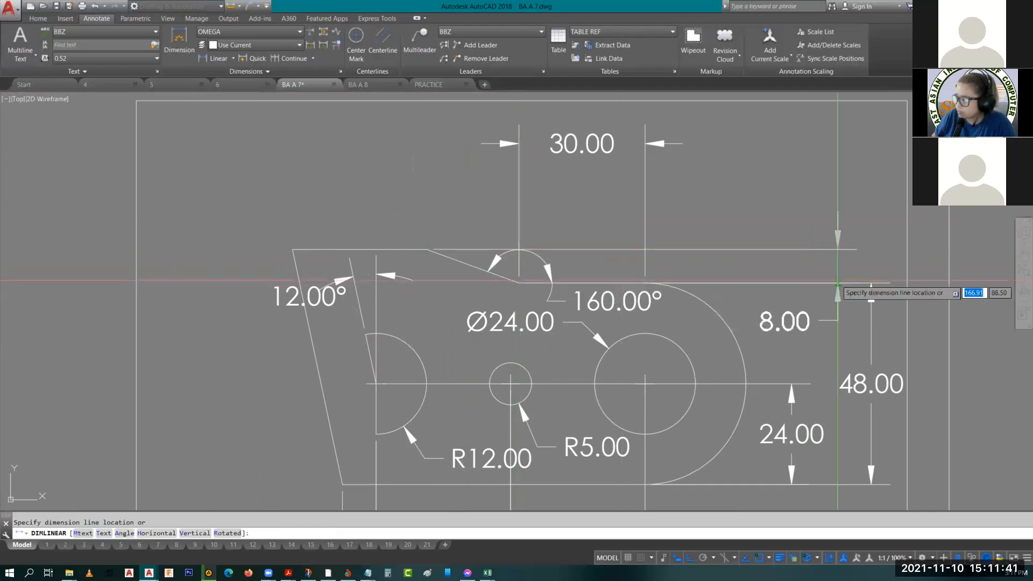
{"action": "left_click", "coordinate": [836, 283]}
{"action": "key", "text": "Escape"}
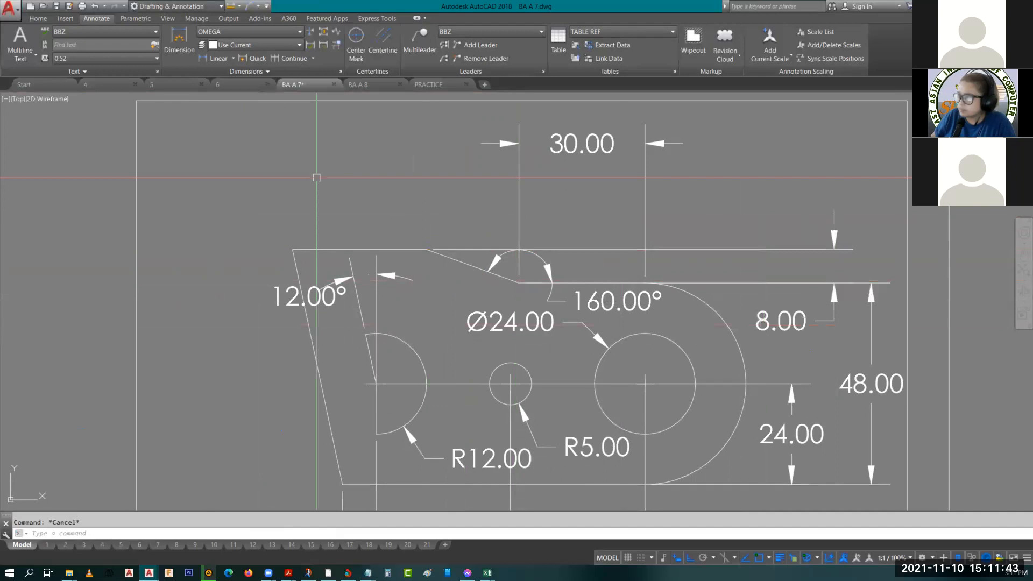
- Add an angular dimension between the part's bottom edge and slanted left edge, with the arc placed inside the lower-left corner
{"action": "middle_click_drag", "start_coordinate": [355, 247], "coordinate": [453, 270]}
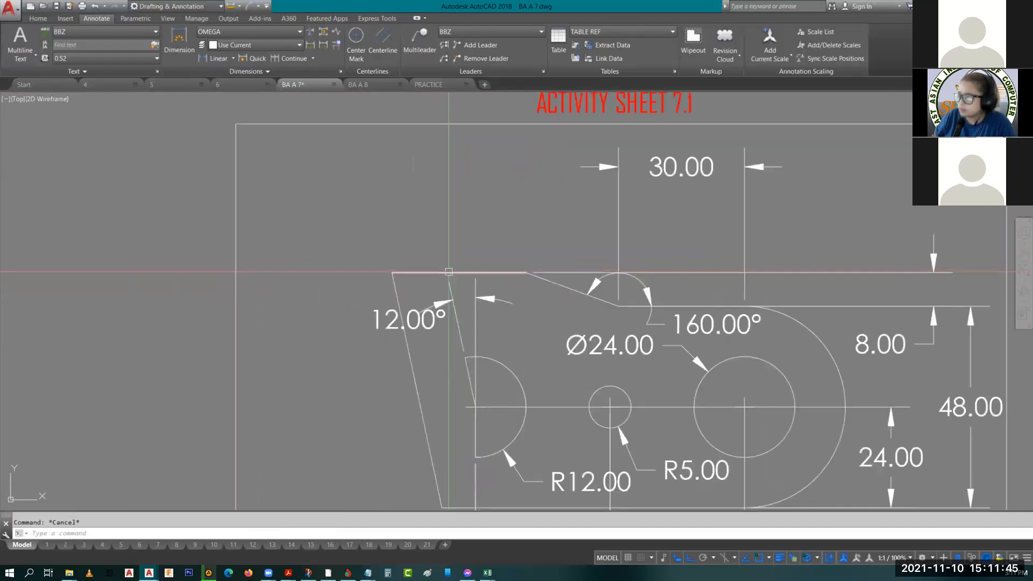
{"action": "left_click", "coordinate": [449, 272]}
{"action": "key", "text": "Escape"}
{"action": "middle_click_drag", "start_coordinate": [449, 264], "coordinate": [427, 183]}
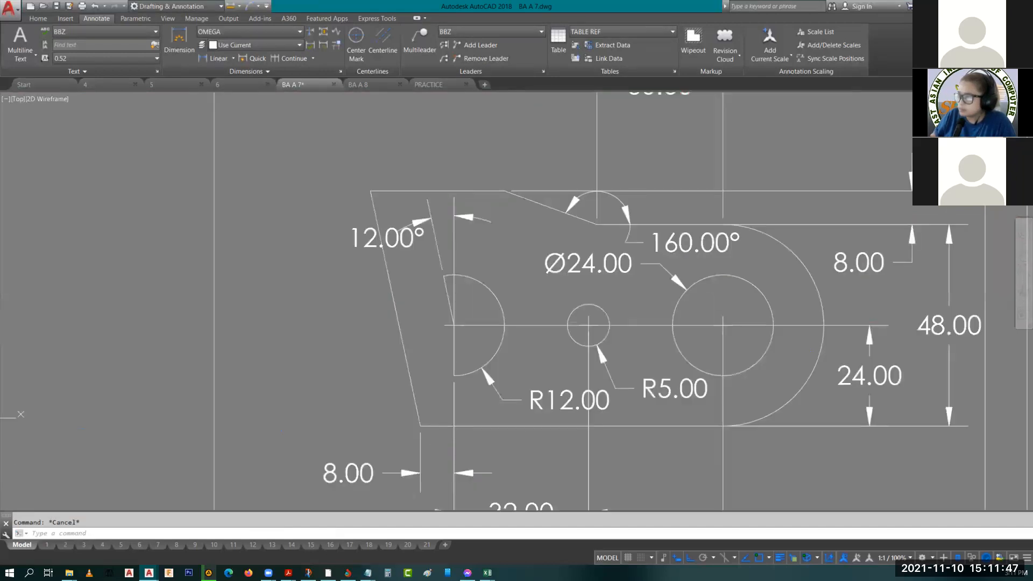
{"action": "scroll", "coordinate": [426, 167], "scroll_direction": "down", "scroll_amount": 2}
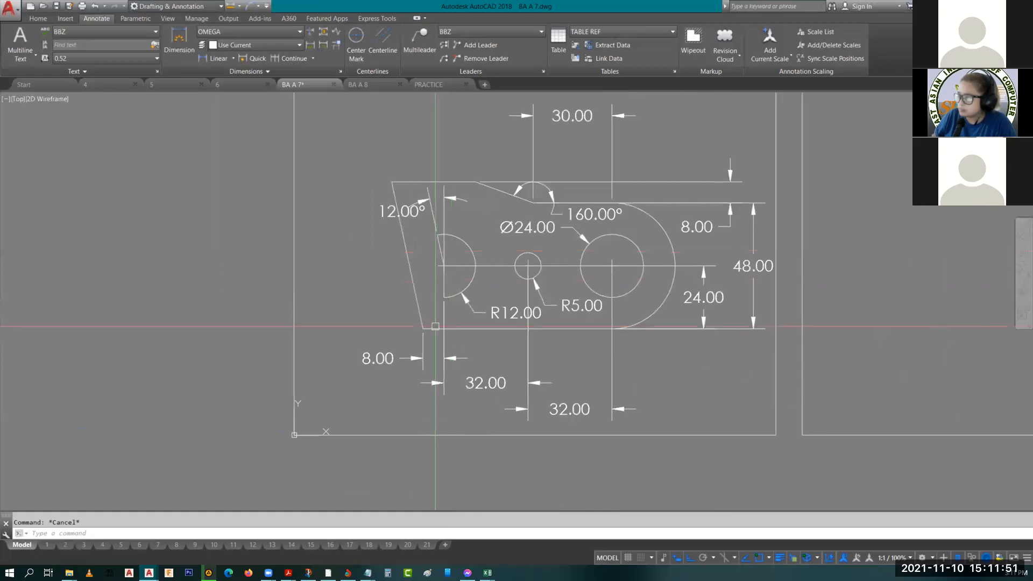
{"action": "left_click", "coordinate": [233, 58]}
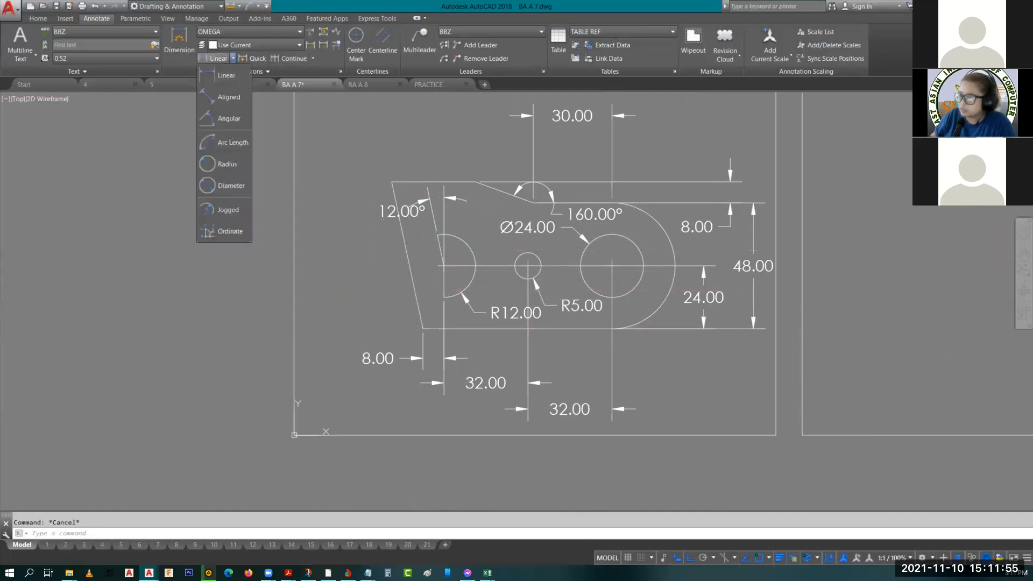
{"action": "left_click", "coordinate": [226, 118]}
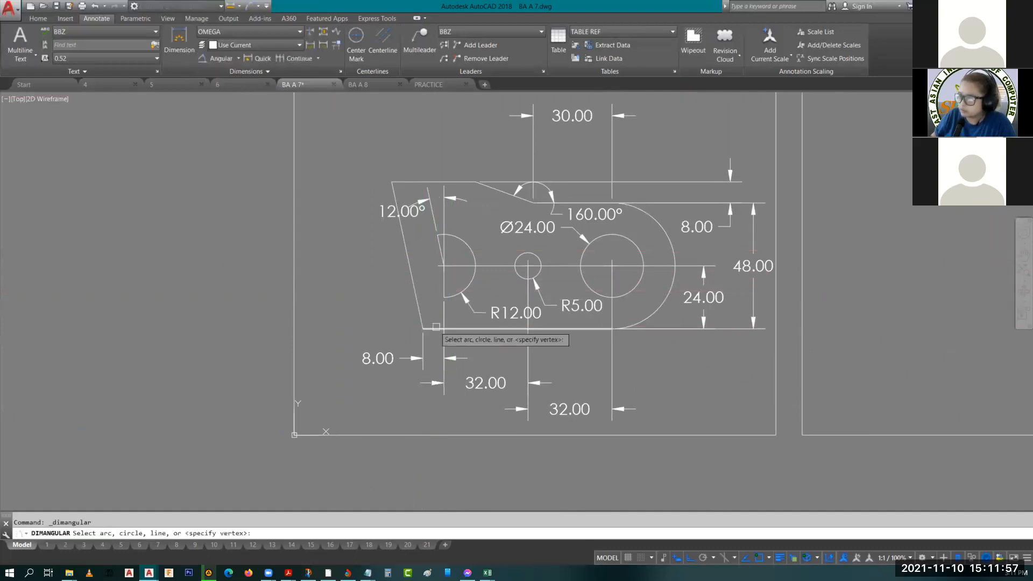
{"action": "left_click", "coordinate": [436, 326]}
{"action": "left_click", "coordinate": [424, 317]}
{"action": "scroll", "coordinate": [427, 304], "scroll_direction": "up", "scroll_amount": 2}
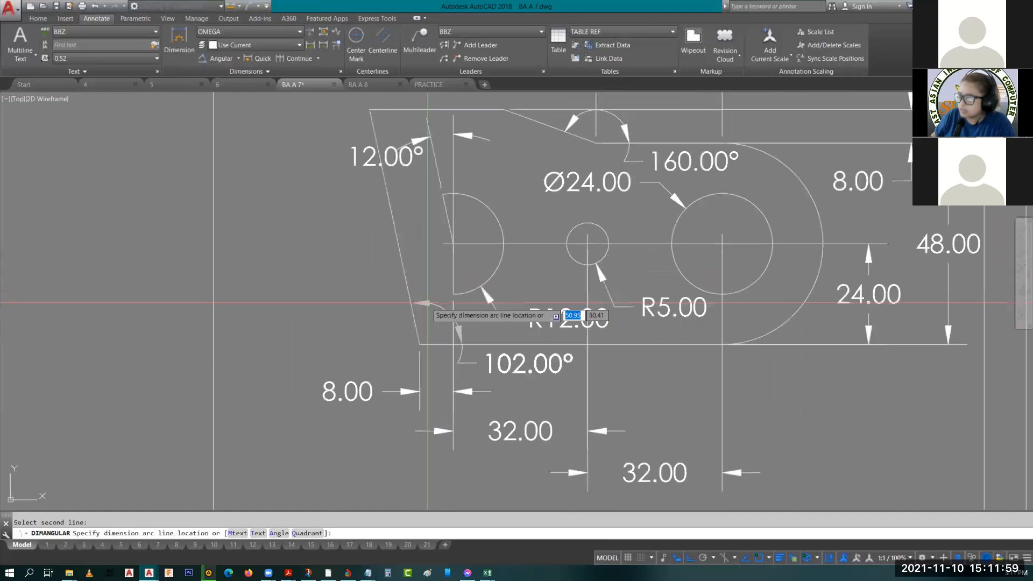
{"action": "left_click", "coordinate": [431, 296]}
{"action": "key", "text": "Escape"}
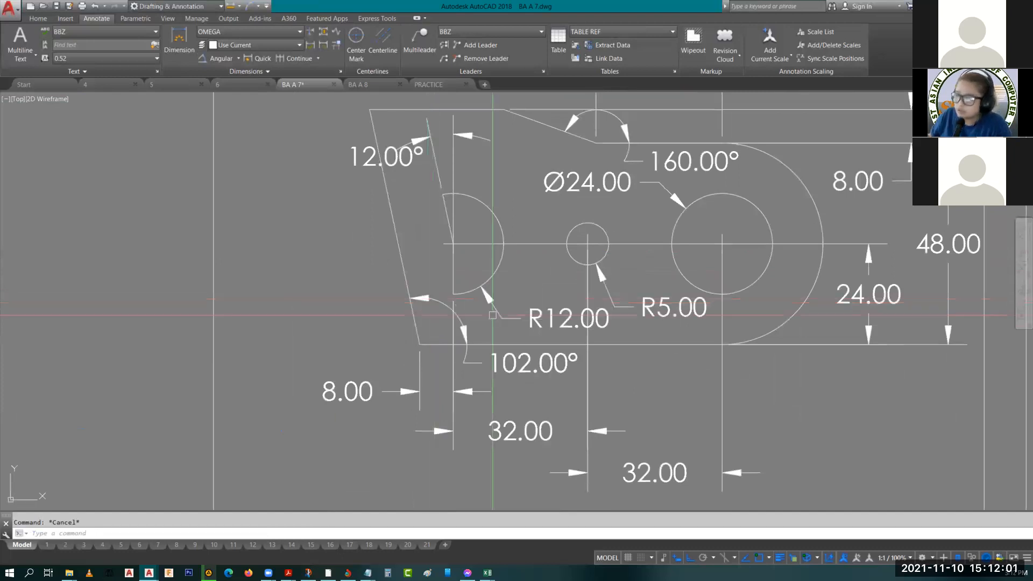
- Check the properties of the horizontal dimension above the part's upper straight edge
{"action": "scroll", "coordinate": [493, 315], "scroll_direction": "down", "scroll_amount": 4}
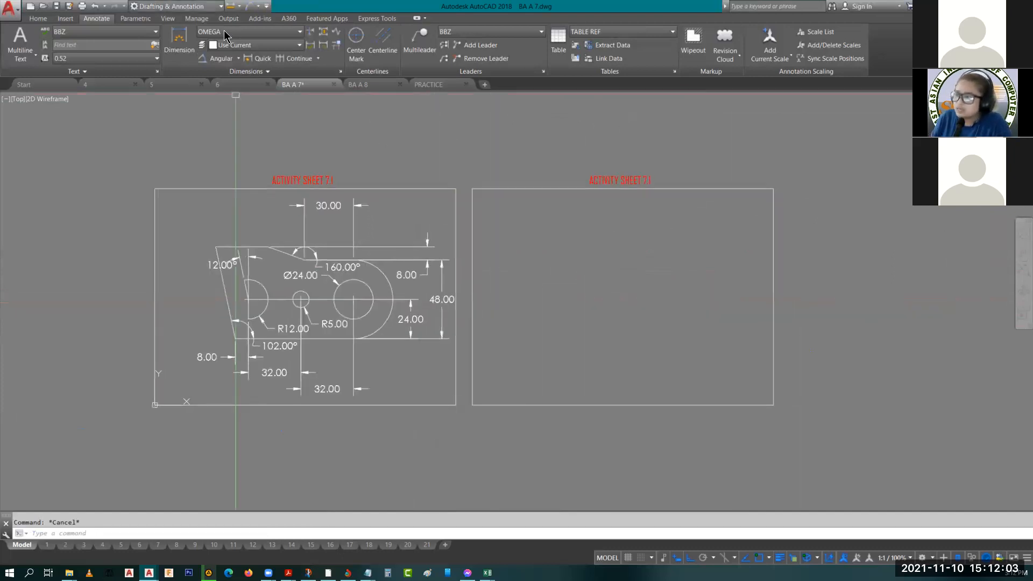
{"action": "left_click", "coordinate": [321, 208]}
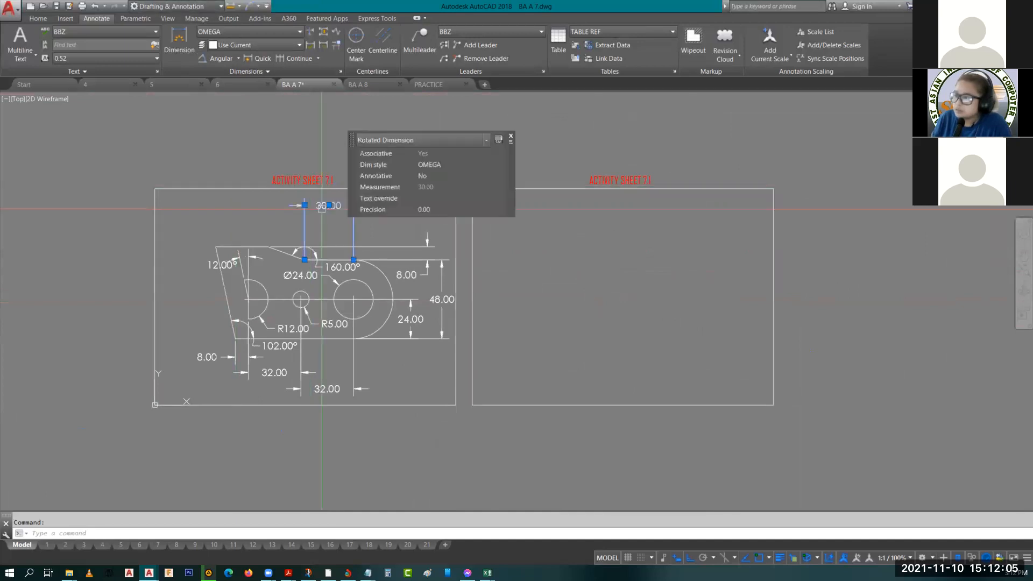
{"action": "key", "text": "Escape"}
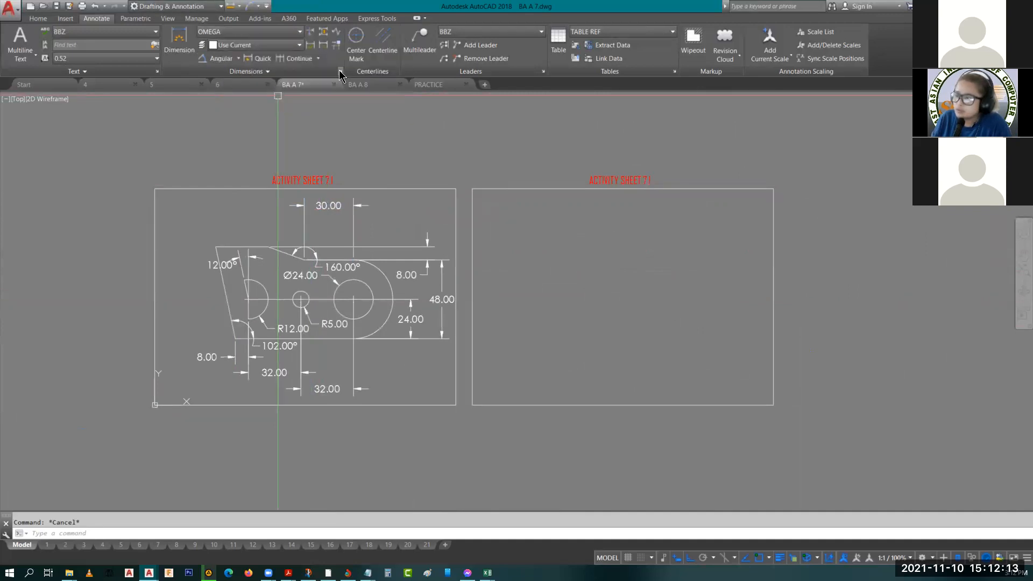
- Modify the OMEGA dimension style to use an overall scale of 20
{"action": "left_click", "coordinate": [341, 72]}
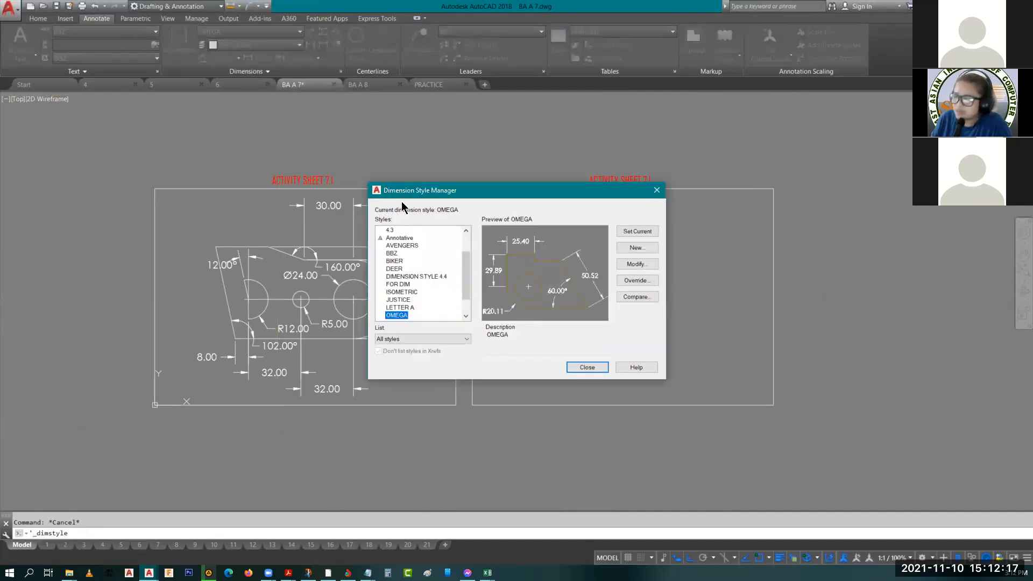
{"action": "left_click", "coordinate": [636, 264]}
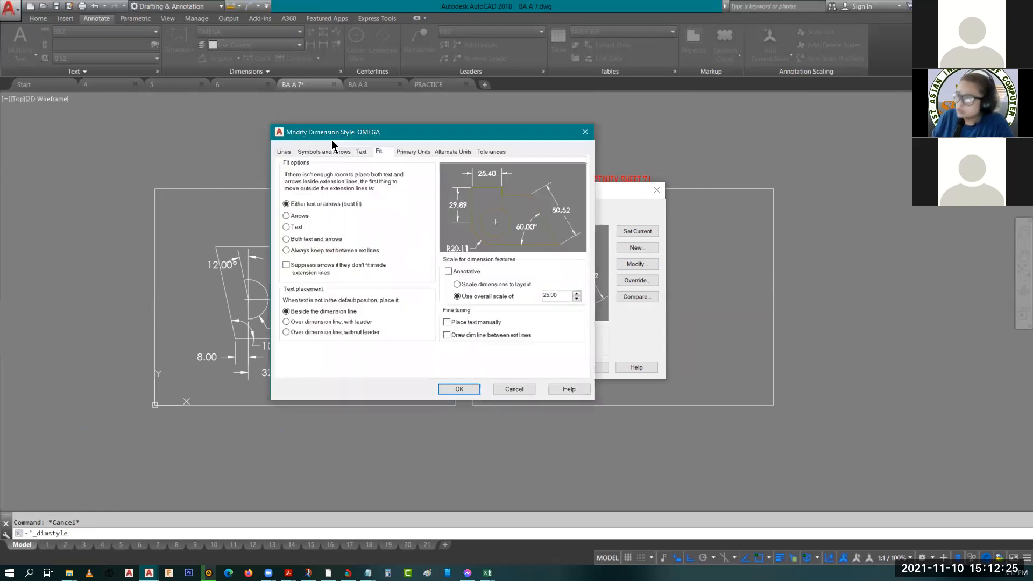
{"action": "left_click_drag", "start_coordinate": [562, 296], "coordinate": [417, 296]}
{"action": "type", "text": "20"}
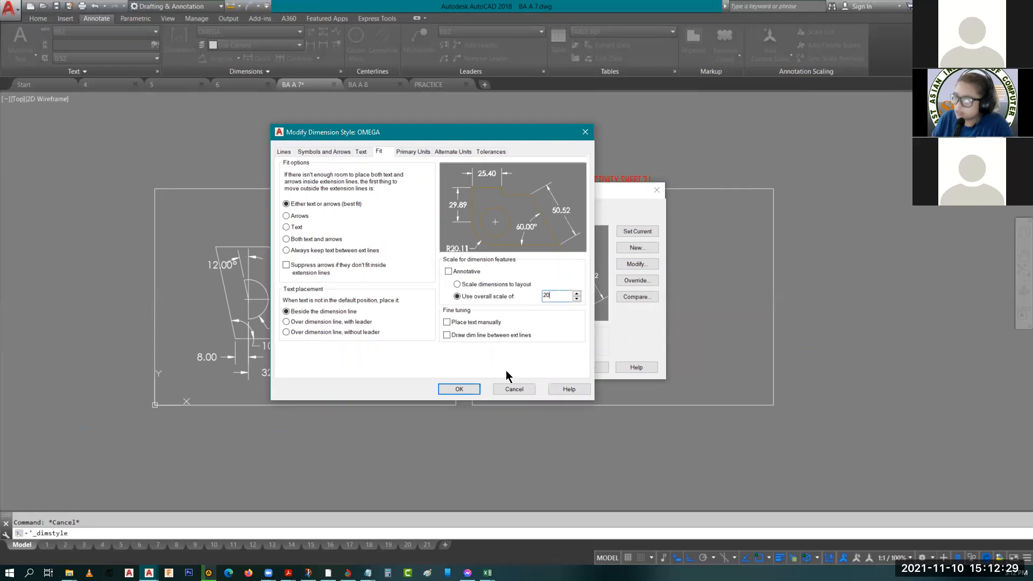
{"action": "left_click", "coordinate": [459, 389]}
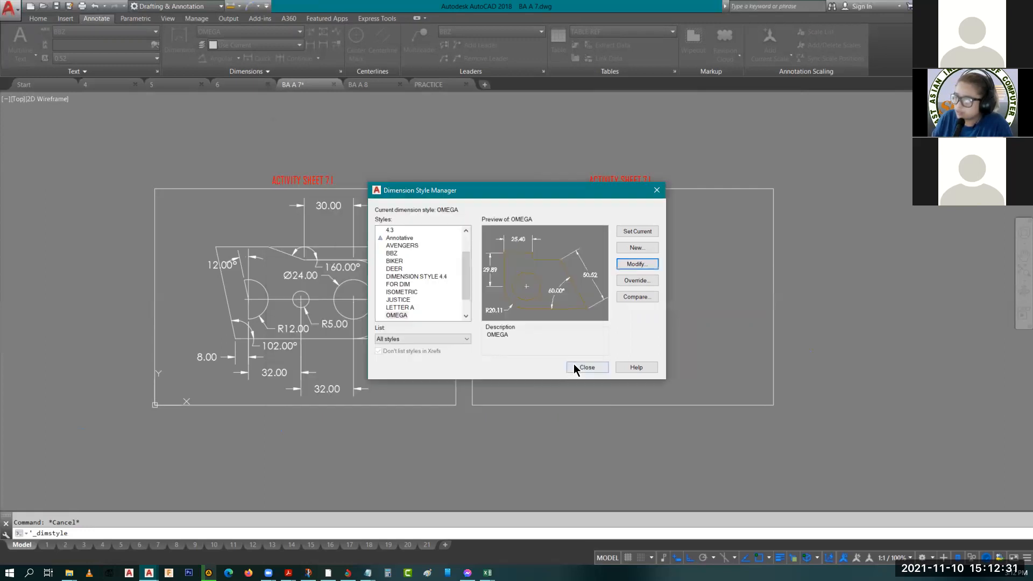
{"action": "left_click", "coordinate": [583, 364]}
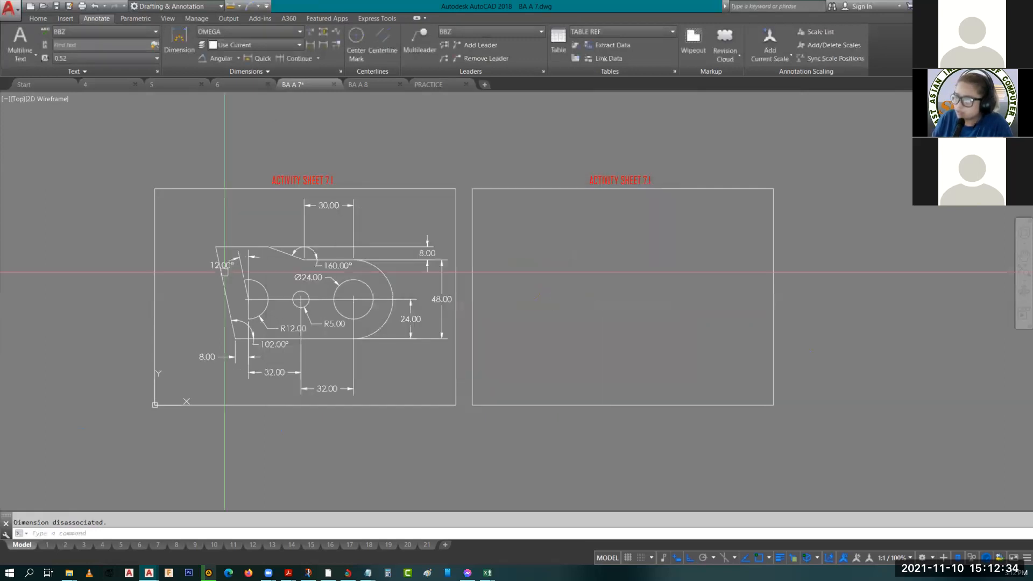
- Examine the rescaled dimensions around the Activity Sheet 7.1 part and the empty frame beside it
{"action": "scroll", "coordinate": [224, 271], "scroll_direction": "up", "scroll_amount": 4}
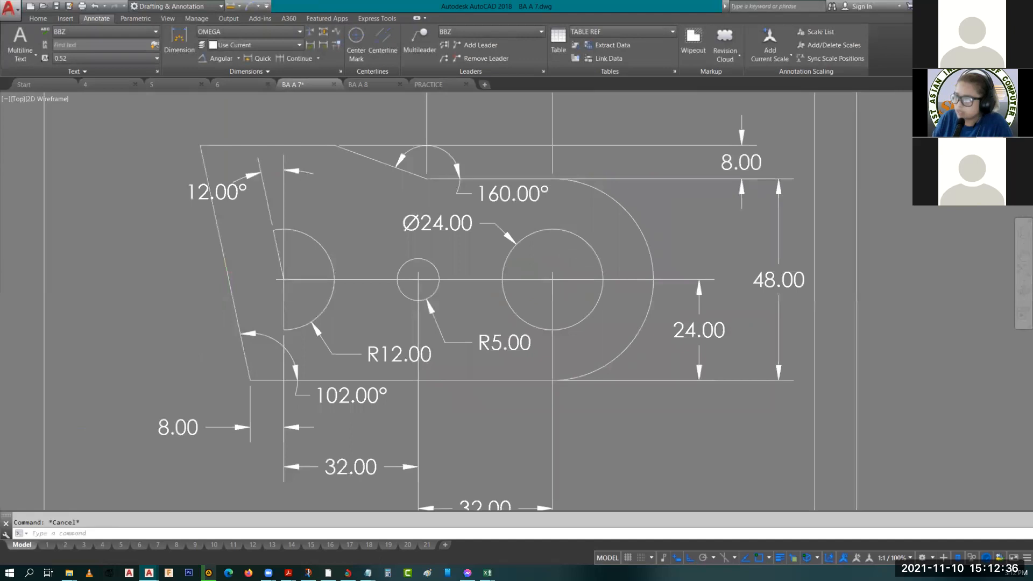
{"action": "scroll", "coordinate": [316, 233], "scroll_direction": "down", "scroll_amount": 2}
{"action": "scroll", "coordinate": [409, 251], "scroll_direction": "up", "scroll_amount": 2}
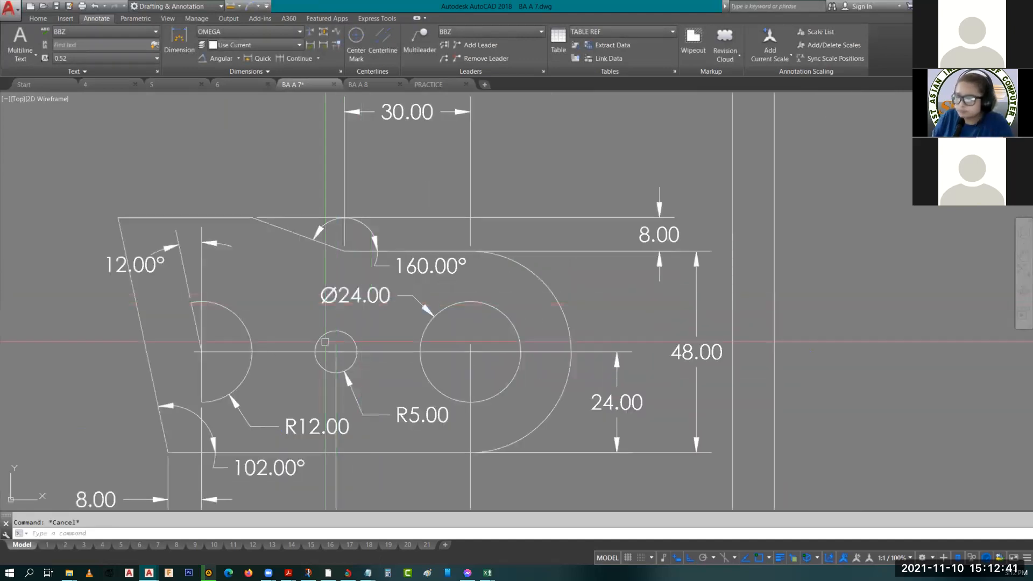
{"action": "middle_click_drag", "start_coordinate": [325, 342], "coordinate": [344, 300]}
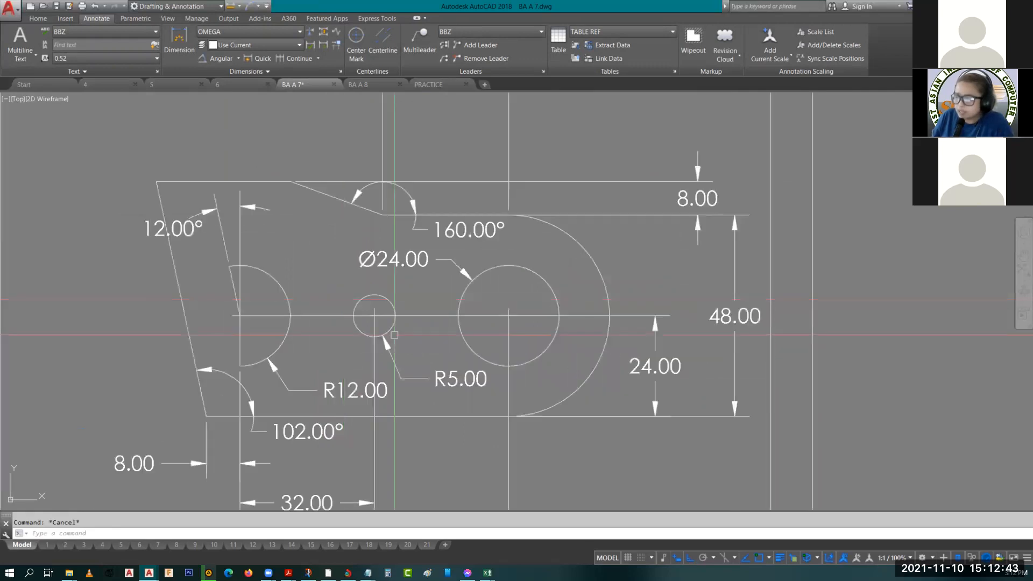
{"action": "scroll", "coordinate": [394, 334], "scroll_direction": "down", "scroll_amount": 3}
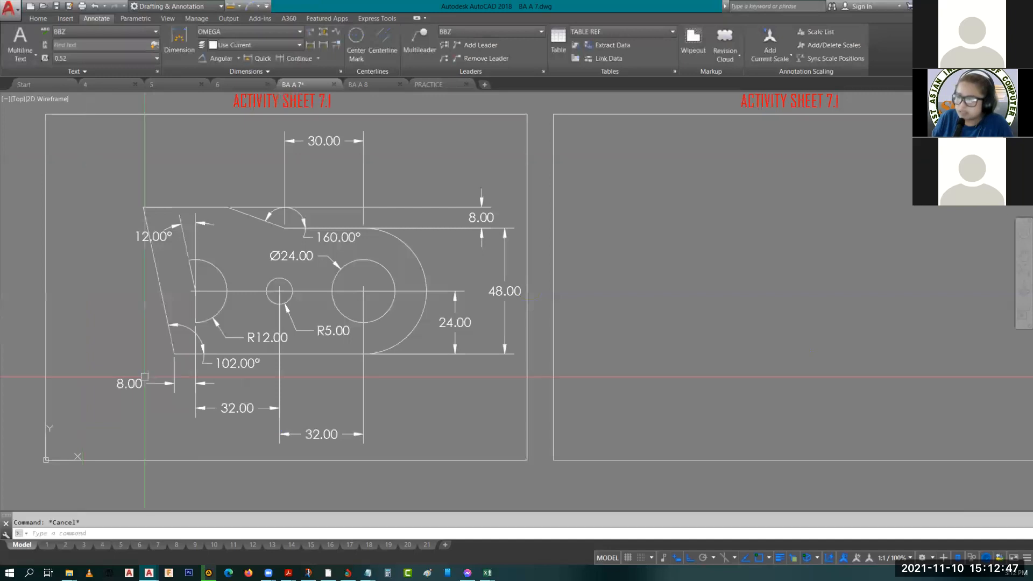
{"action": "mouse_move", "coordinate": [120, 545]}
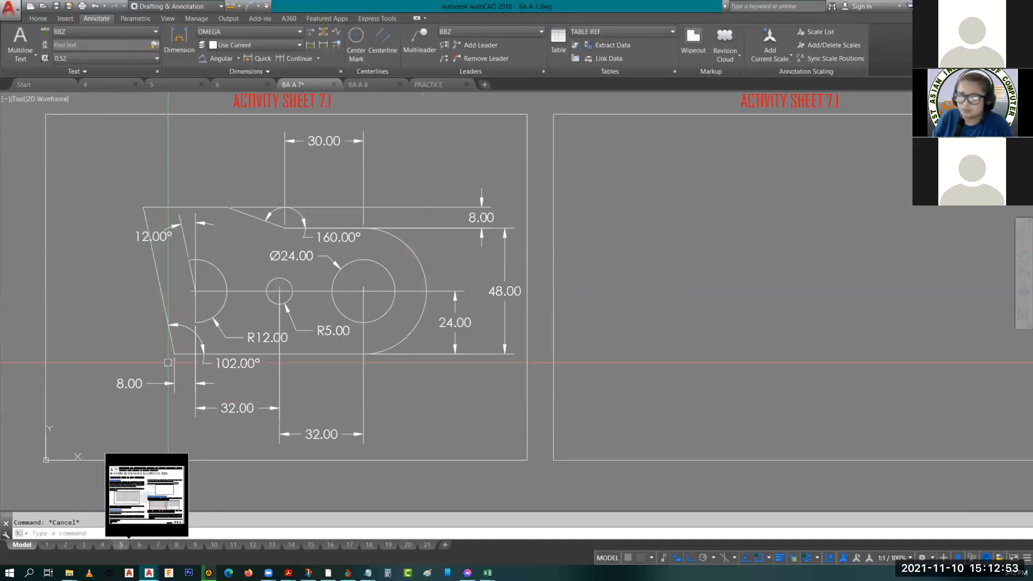
{"action": "middle_click_drag", "start_coordinate": [105, 379], "coordinate": [65, 372]}
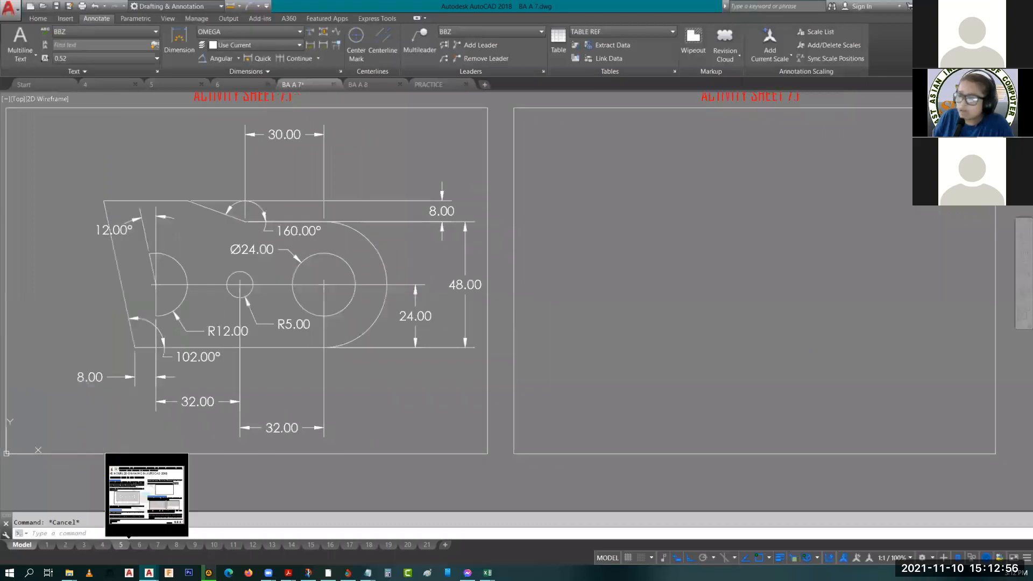
{"action": "middle_click_drag", "start_coordinate": [662, 333], "coordinate": [658, 332]}
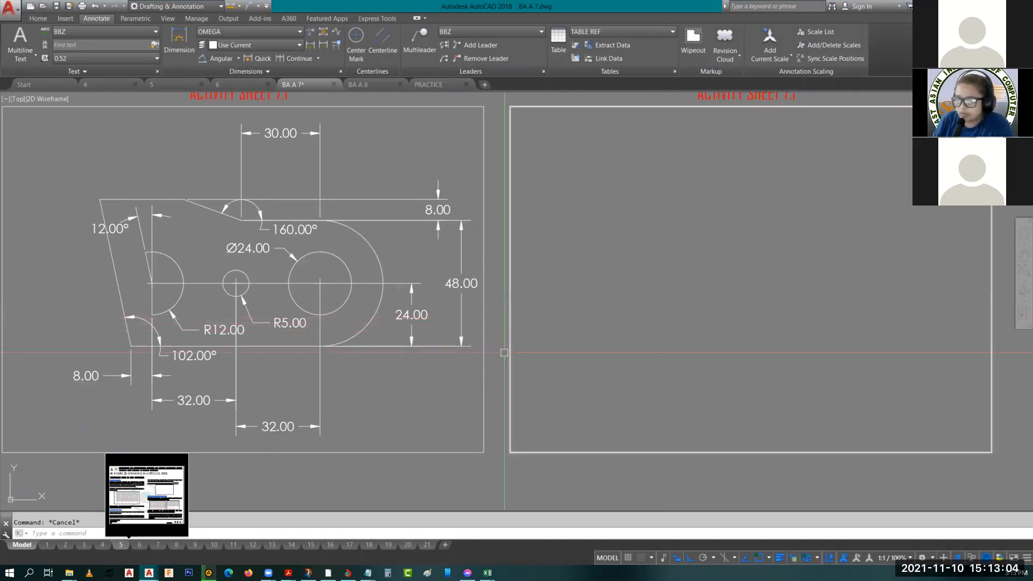
{"action": "type", "text": "l"}
{"action": "key", "text": "Return"}
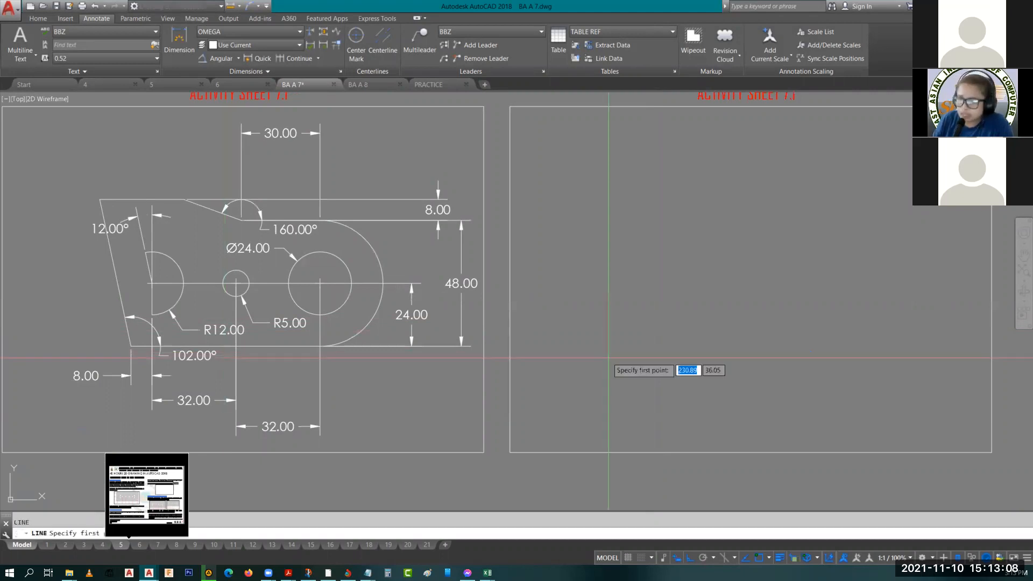
{"action": "key", "text": "Escape"}
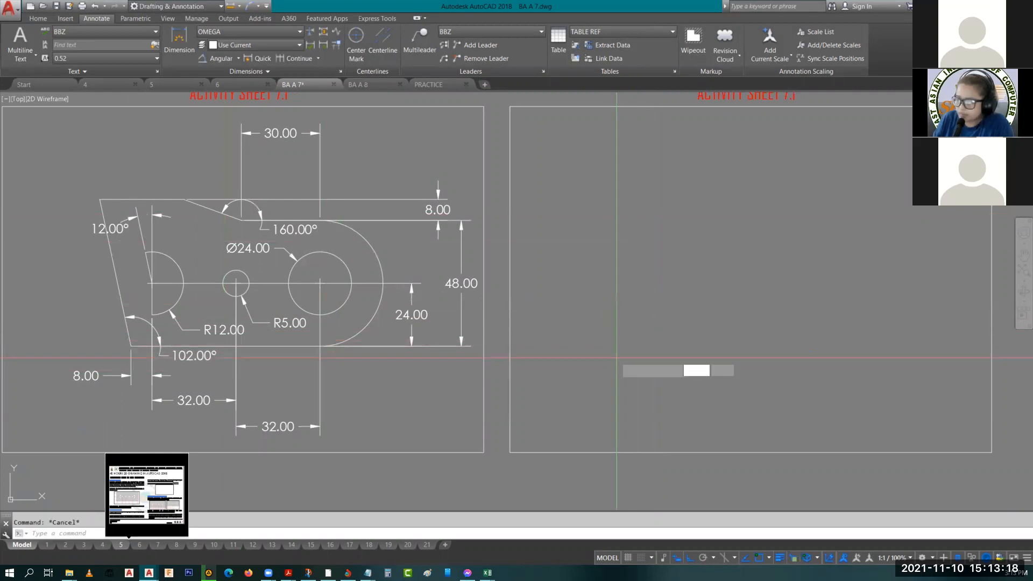
- Draw a 72-unit horizontal bottom edge in the empty frame, continuing with a 24-unit vertical line up from its right end
{"action": "key", "text": "l"}
{"action": "key", "text": "Return"}
{"action": "left_click", "coordinate": [604, 358]}
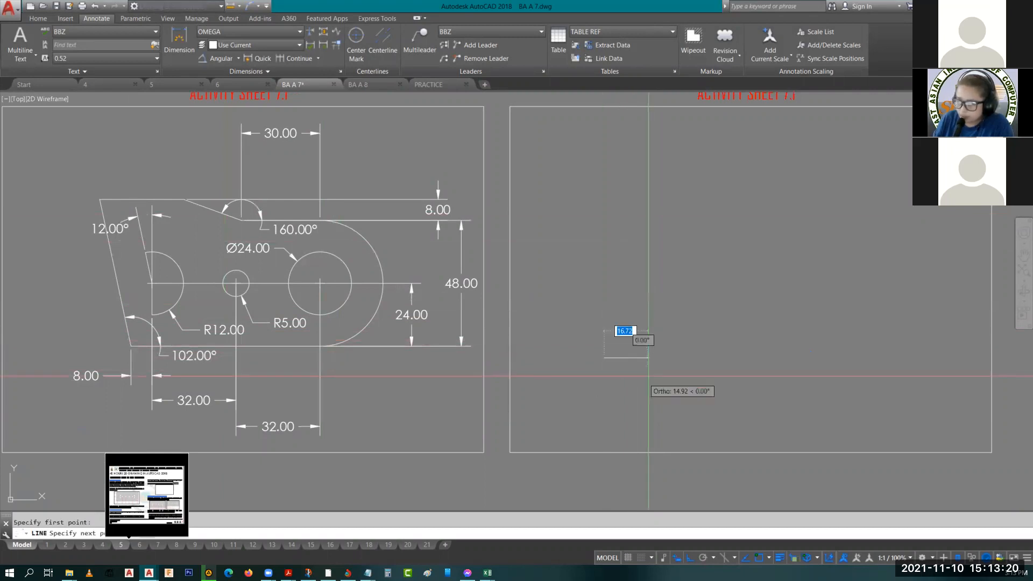
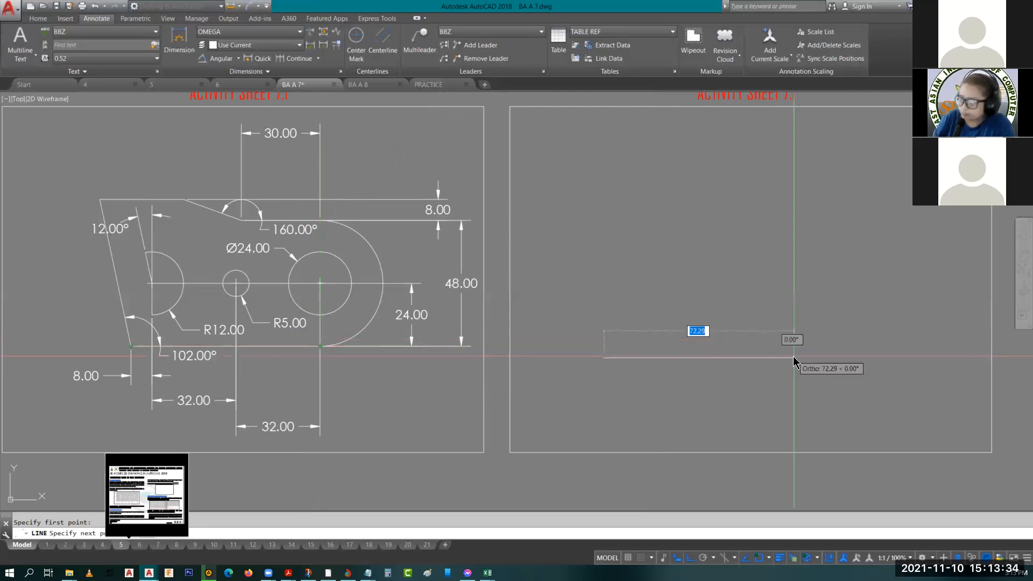
{"action": "type", "text": "72"}
{"action": "key", "text": "Return"}
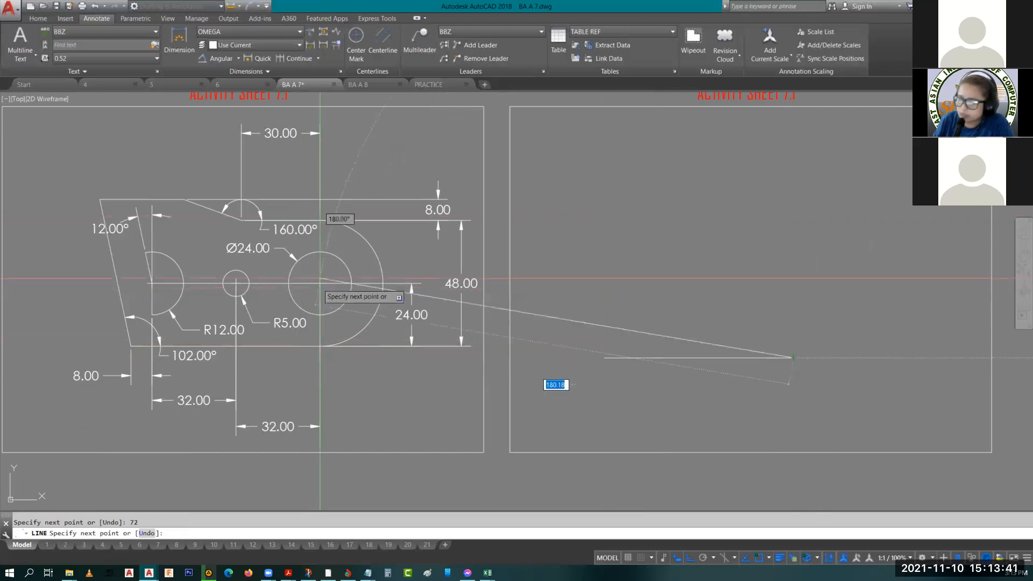
{"action": "type", "text": "24"}
{"action": "key", "text": "Return"}
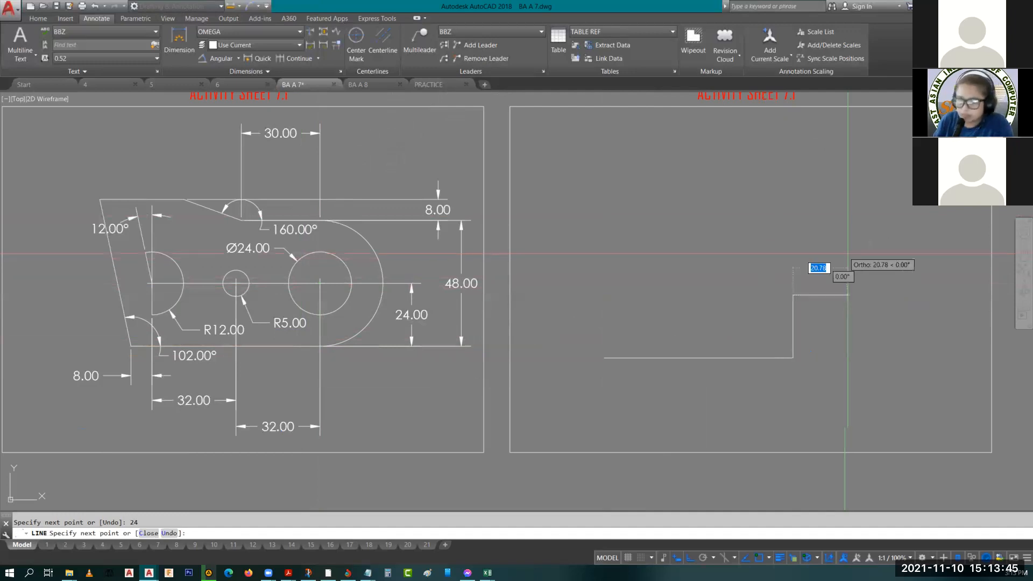
{"action": "key", "text": "Escape"}
- Draw a circle of diameter 24 centred on the upper end of the vertical line
{"action": "type", "text": "c"}
{"action": "key", "text": "Return"}
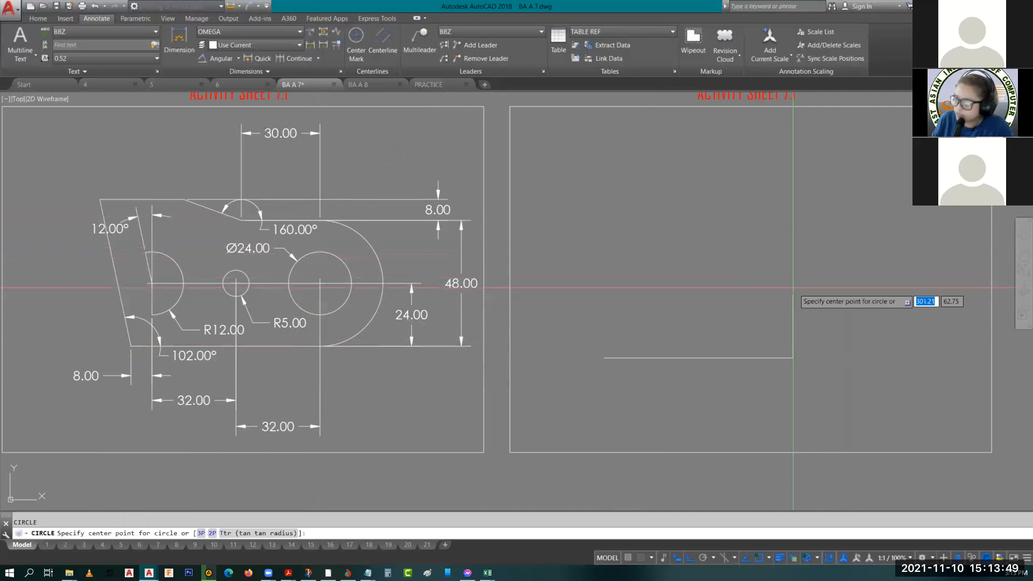
{"action": "left_click", "coordinate": [793, 295]}
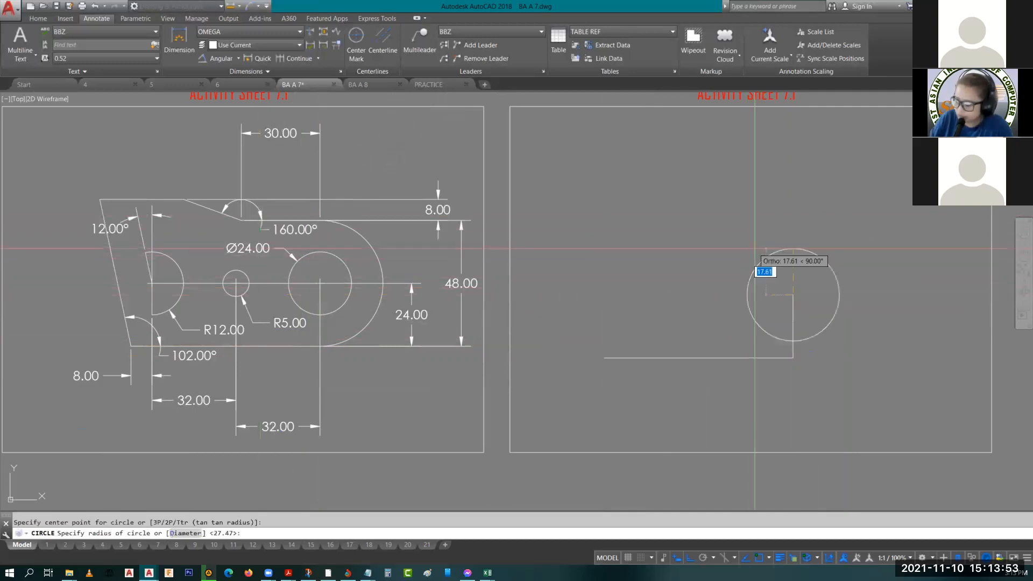
{"action": "type", "text": "d"}
{"action": "key", "text": "Return"}
{"action": "type", "text": "24"}
{"action": "key", "text": "Return"}
- Draw a larger concentric circle around the 24-diameter circle, passing through the right end of the bottom edge
{"action": "type", "text": "c"}
{"action": "key", "text": "Return"}
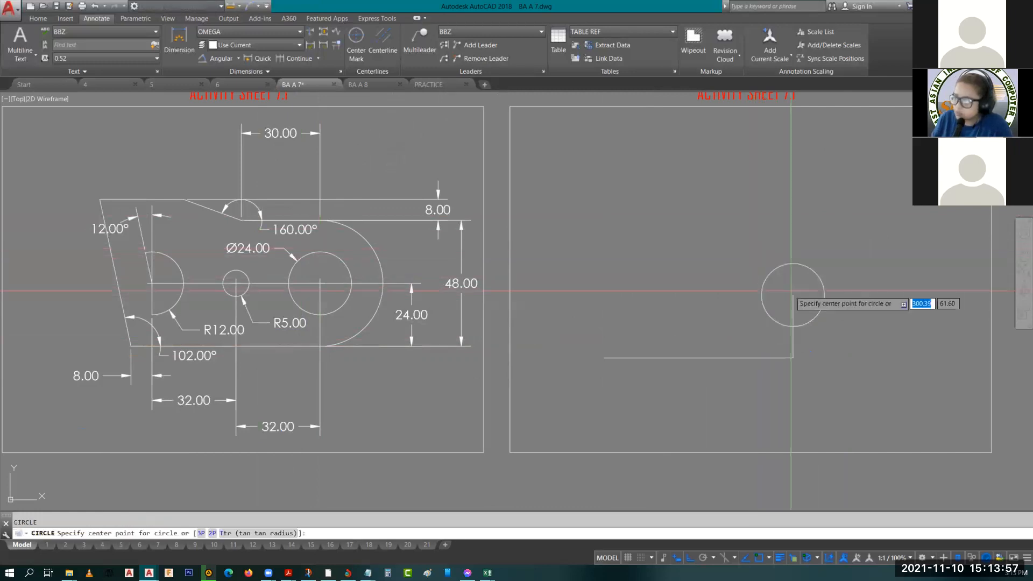
{"action": "left_click", "coordinate": [792, 294]}
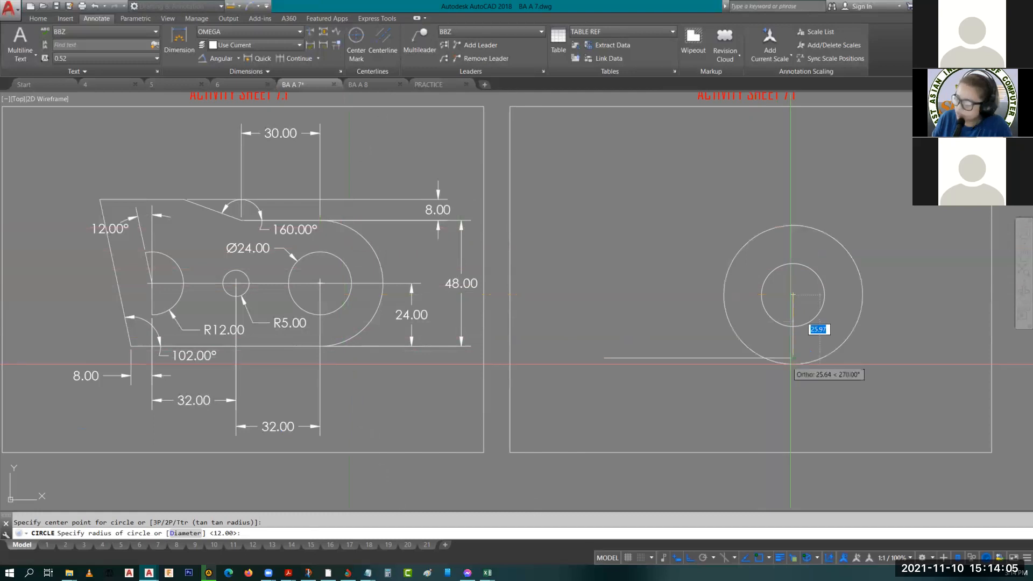
{"action": "key", "text": "Escape"}
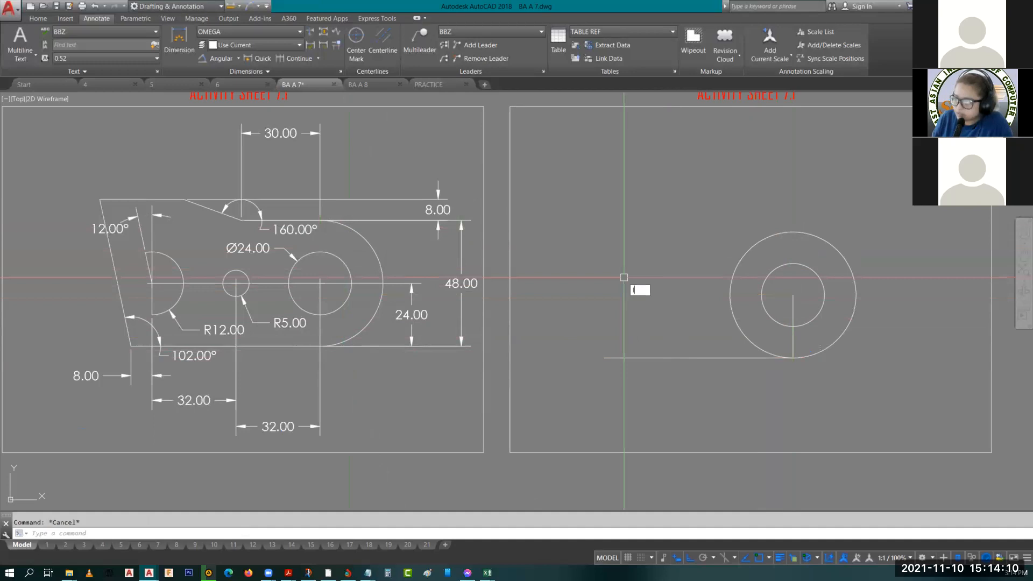
- Draw a 30-unit horizontal line to the left from the top quadrant of the outer circle
{"action": "type", "text": "l"}
{"action": "key", "text": "Return"}
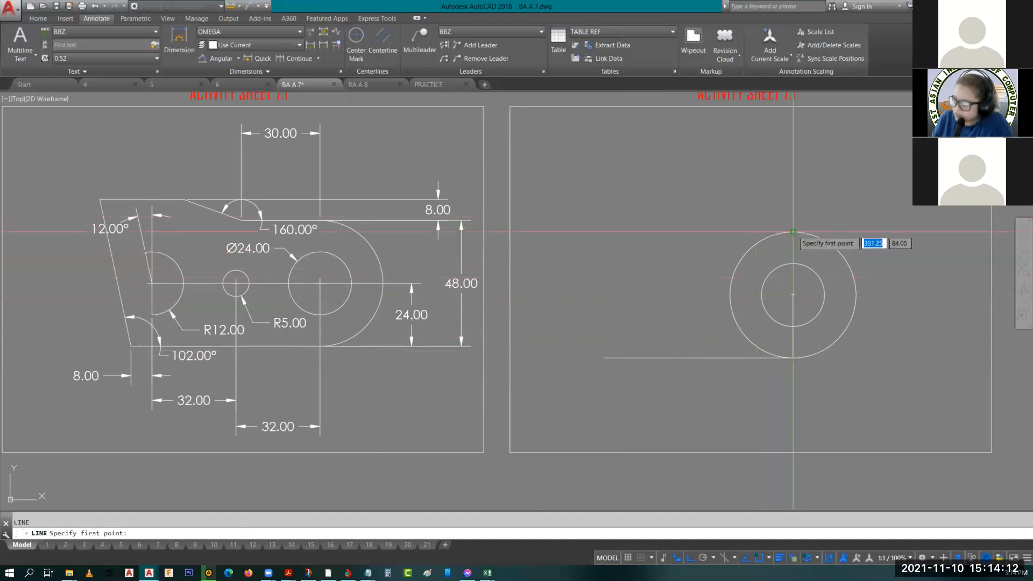
{"action": "left_click", "coordinate": [793, 231]}
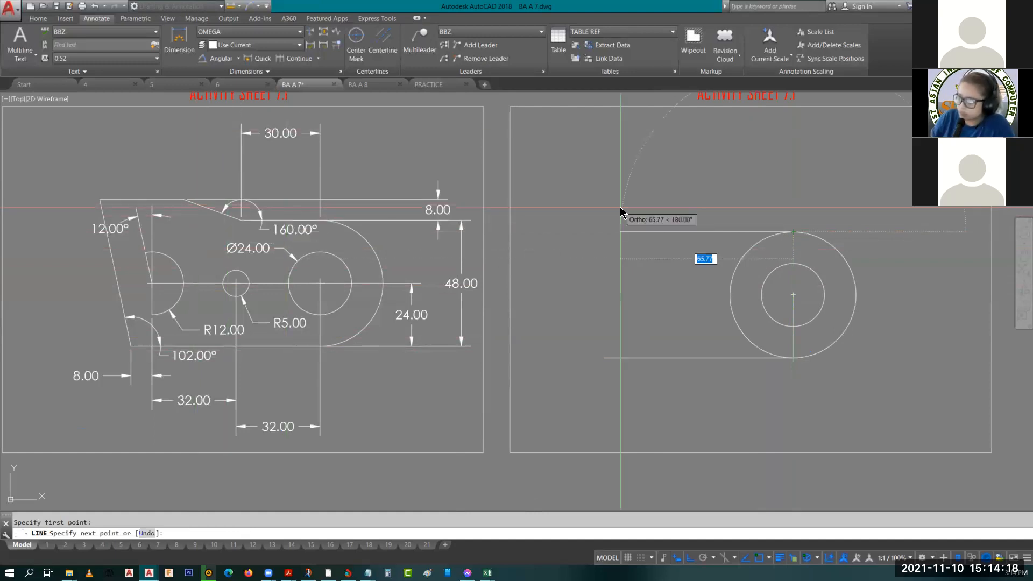
{"action": "type", "text": "30"}
{"action": "key", "text": "Return"}
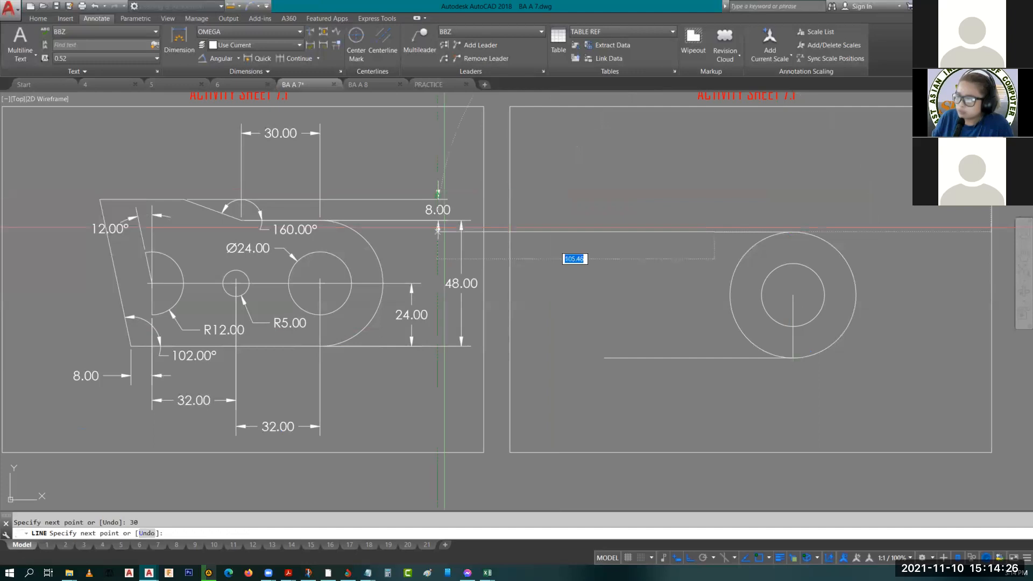
{"action": "key", "text": "Escape"}
{"action": "key", "text": "Escape"}
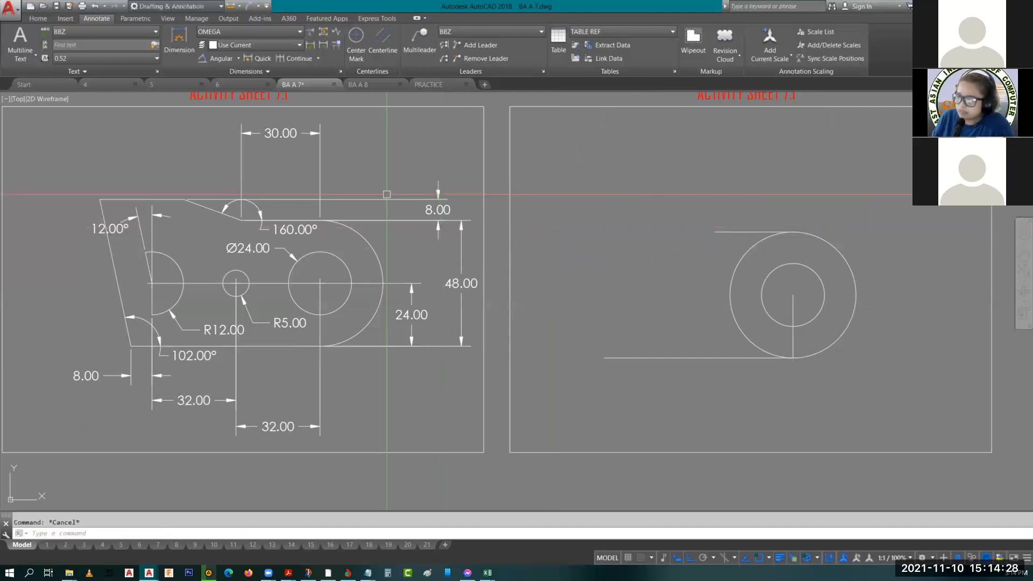
{"action": "scroll", "coordinate": [415, 217], "scroll_direction": "up", "scroll_amount": 4}
{"action": "middle_click_drag", "start_coordinate": [410, 242], "coordinate": [655, 280]}
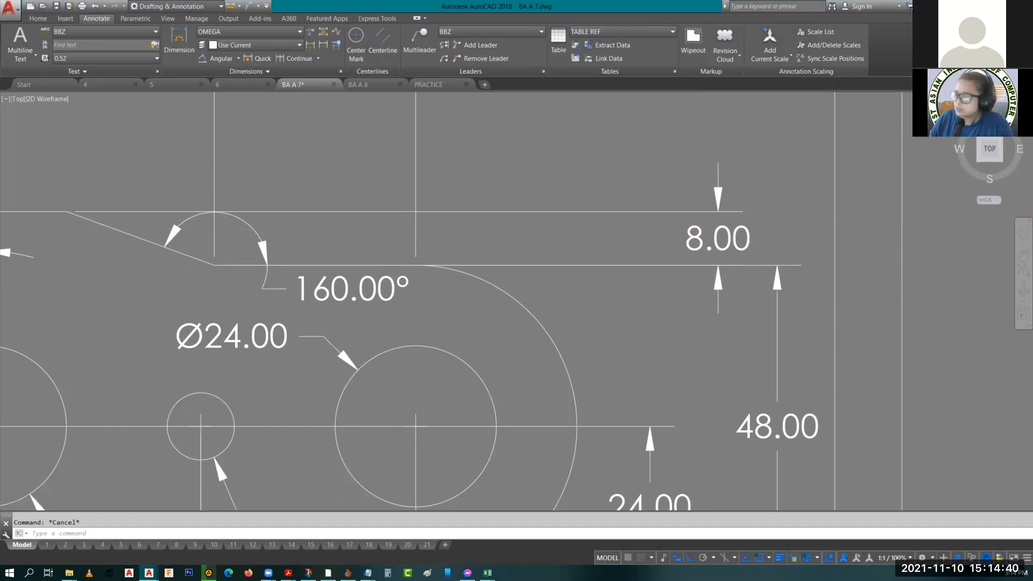
{"action": "scroll", "coordinate": [581, 173], "scroll_direction": "down", "scroll_amount": 3}
{"action": "middle_click_drag", "start_coordinate": [581, 172], "coordinate": [608, 242]}
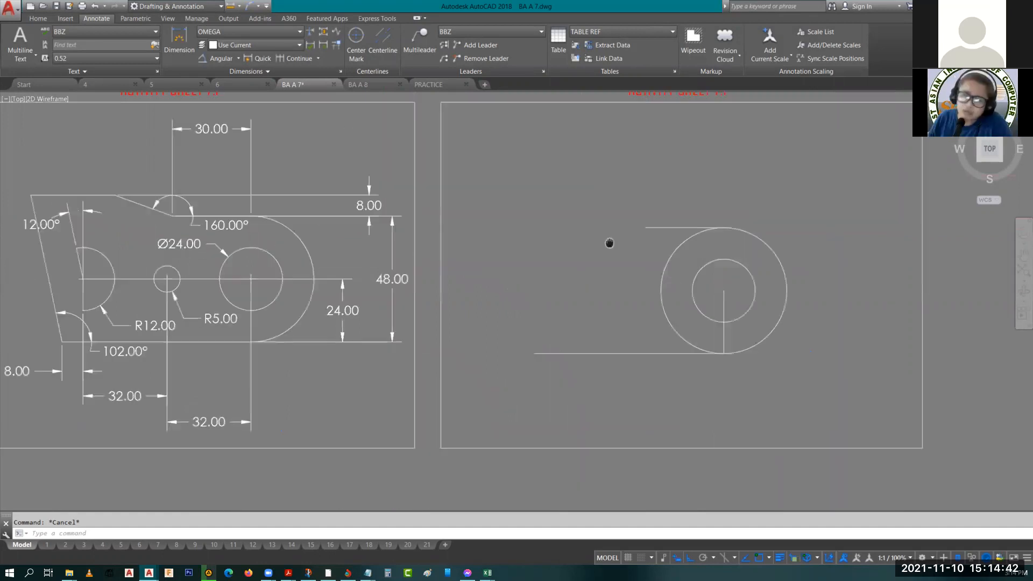
{"action": "type", "text": "l"}
{"action": "key", "text": "Return"}
{"action": "left_click", "coordinate": [645, 227]}
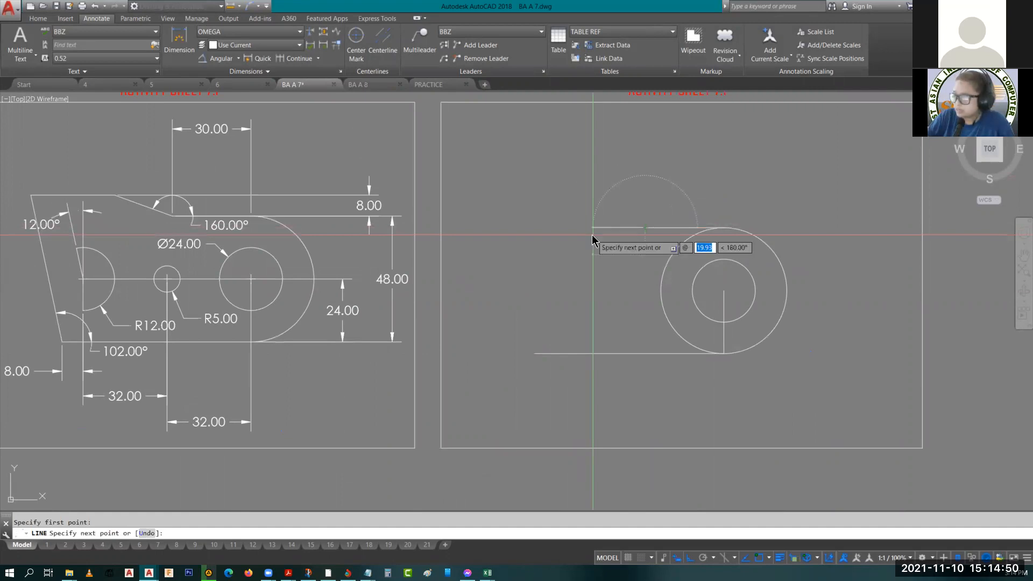
{"action": "key", "text": "Escape"}
- With Ortho off, draw an overlong sloped line at 160 degrees up and left from the left end of the 30-unit edge
{"action": "key", "text": "space"}
{"action": "left_click", "coordinate": [645, 228]}
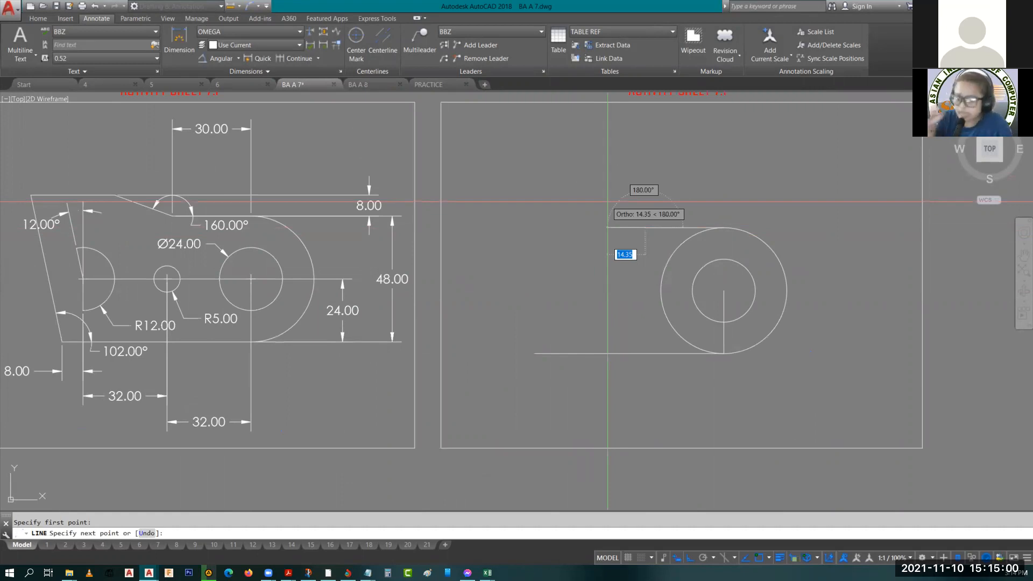
{"action": "key", "text": "F8"}
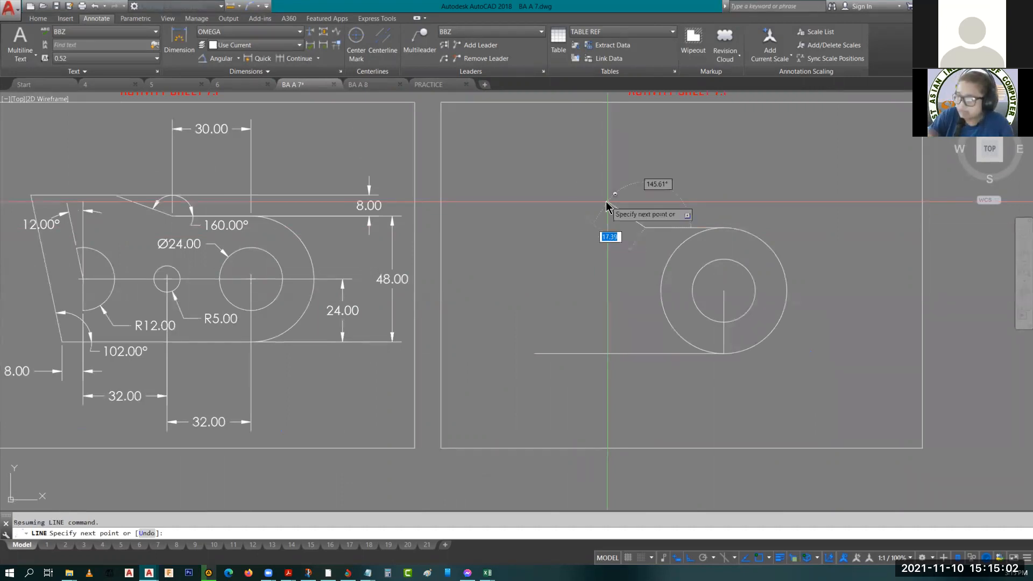
{"action": "type", "text": "<160"}
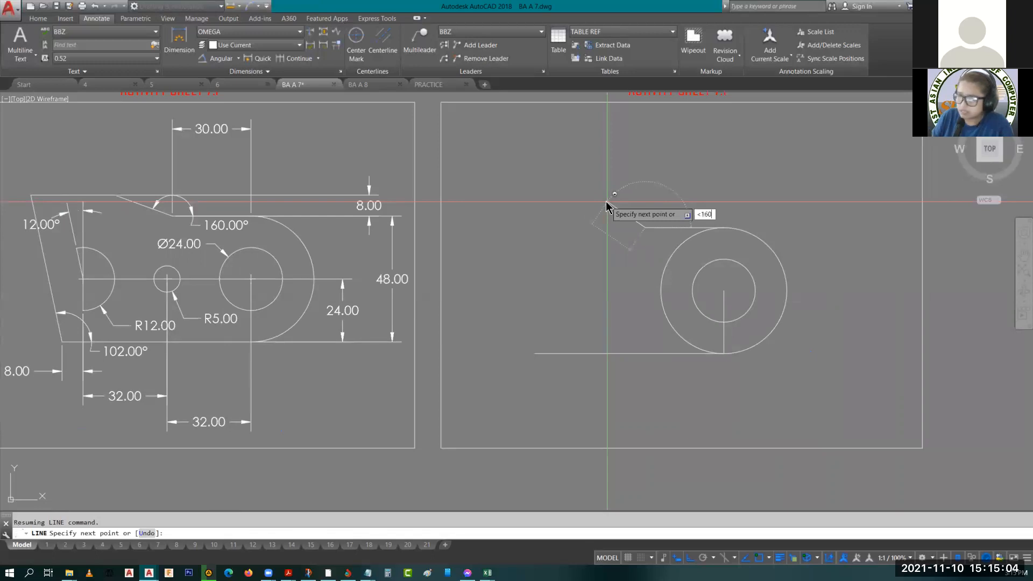
{"action": "key", "text": "Return"}
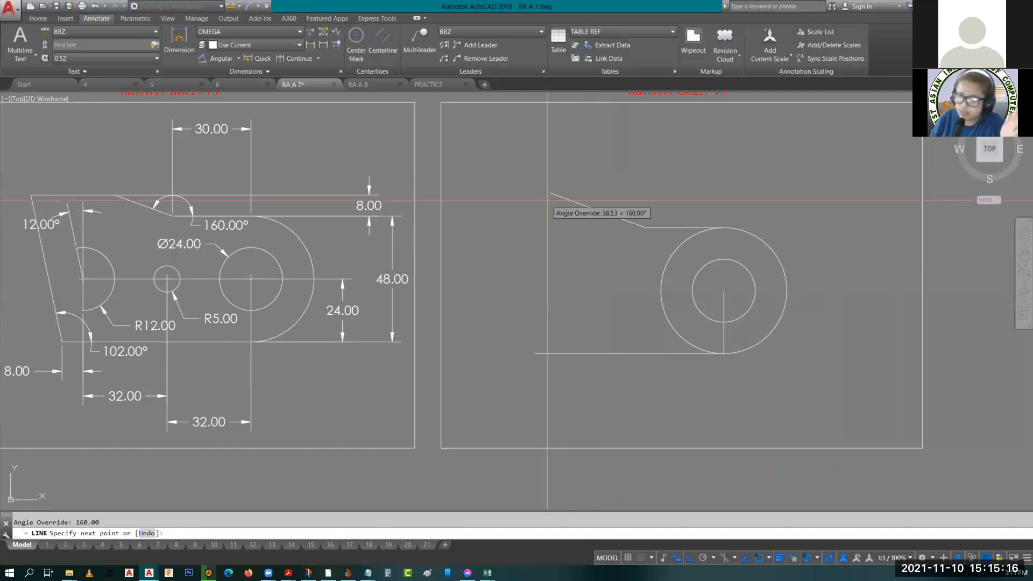
{"action": "left_click", "coordinate": [486, 153]}
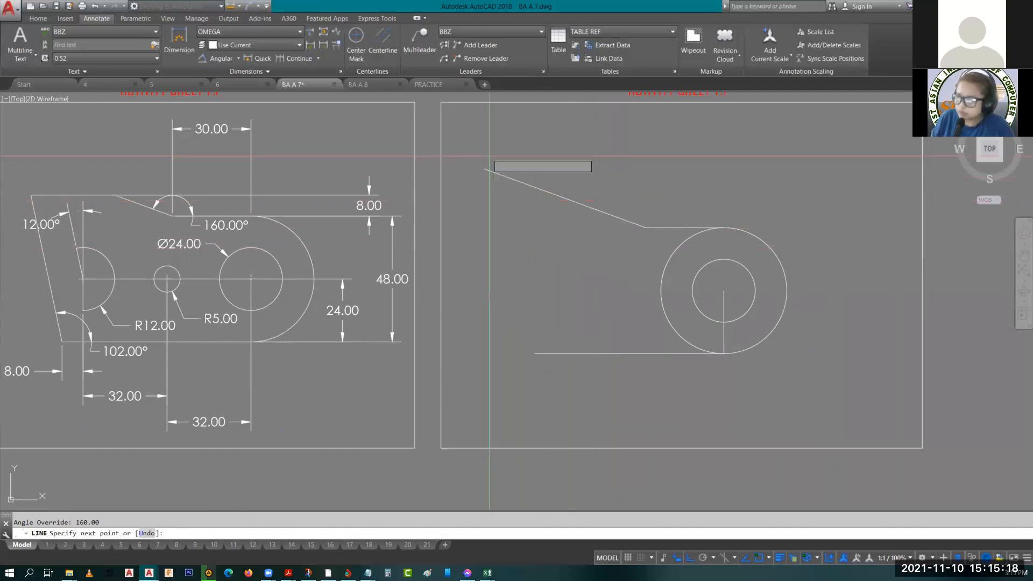
- Offset the 30-unit top edge upward by 8 units
{"action": "key", "text": "Escape"}
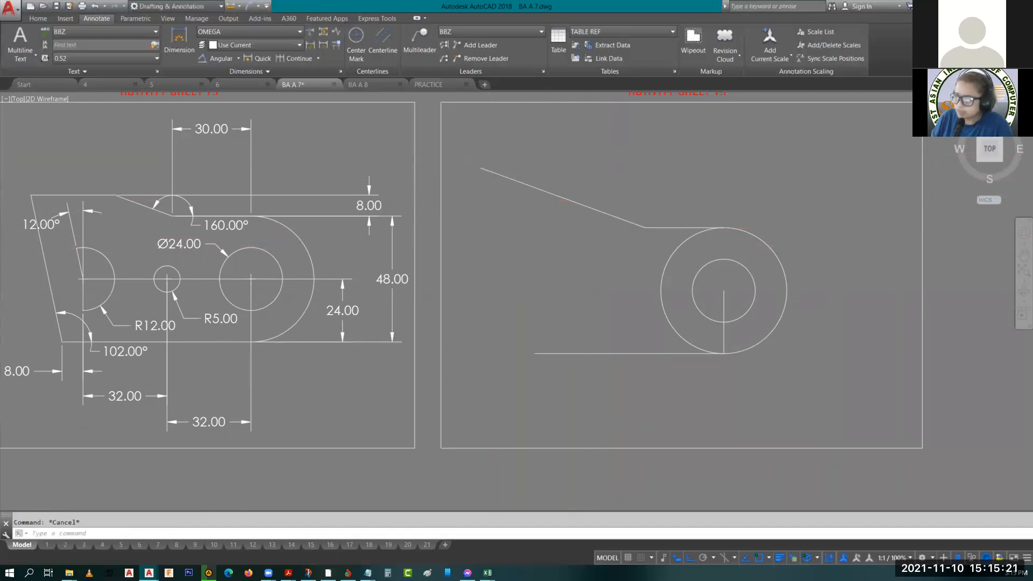
{"action": "scroll", "coordinate": [646, 232], "scroll_direction": "up", "scroll_amount": 4}
{"action": "middle_click_drag", "start_coordinate": [688, 261], "coordinate": [758, 305]}
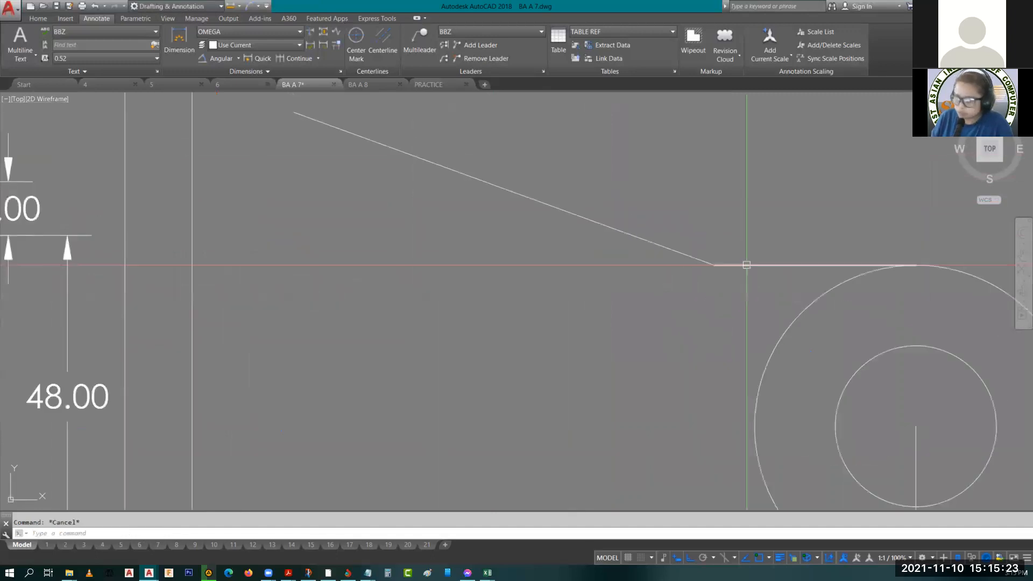
{"action": "left_click", "coordinate": [746, 265]}
{"action": "type", "text": "o"}
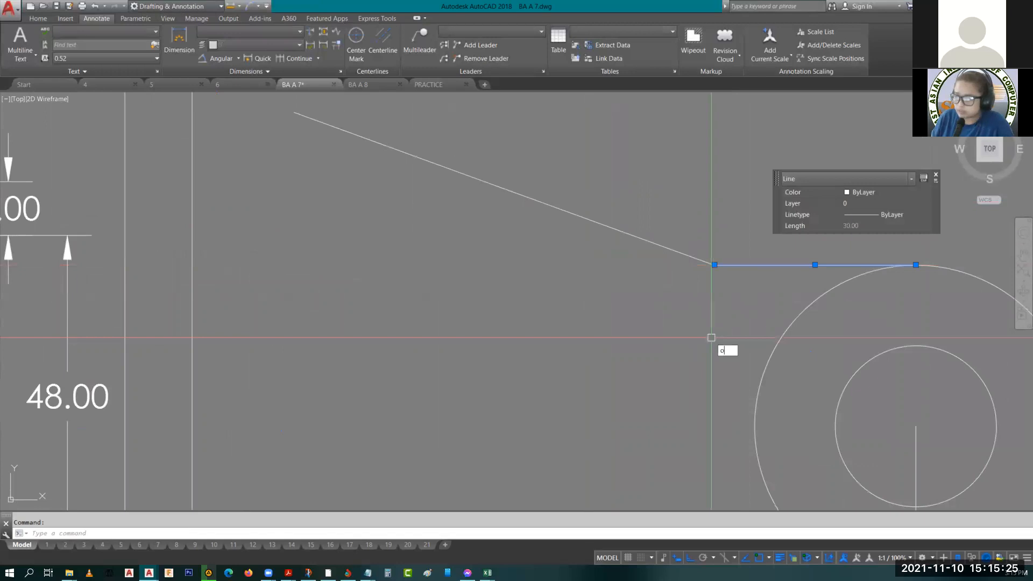
{"action": "key", "text": "Return"}
{"action": "scroll", "coordinate": [707, 334], "scroll_direction": "down", "scroll_amount": 4}
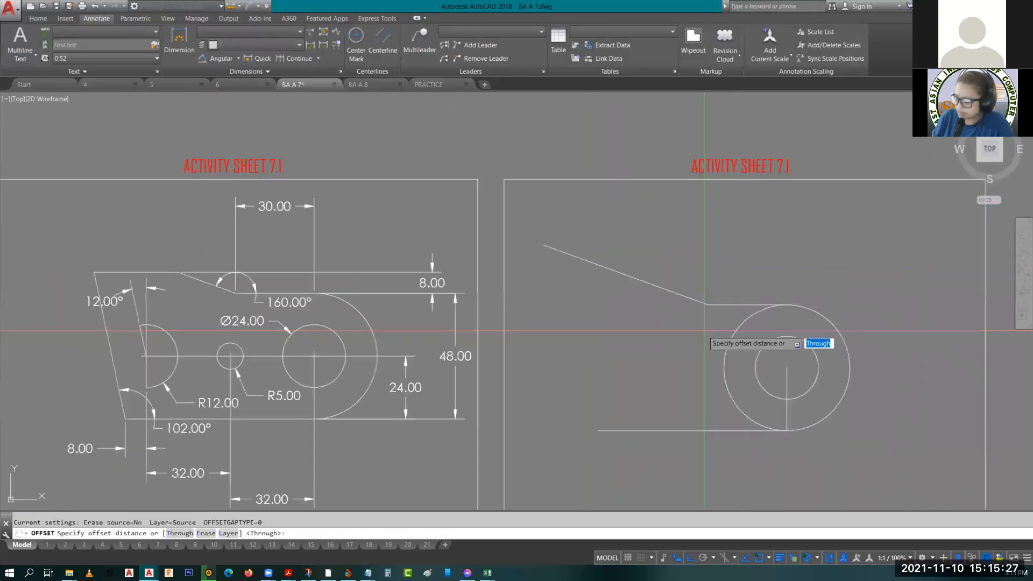
{"action": "type", "text": "8"}
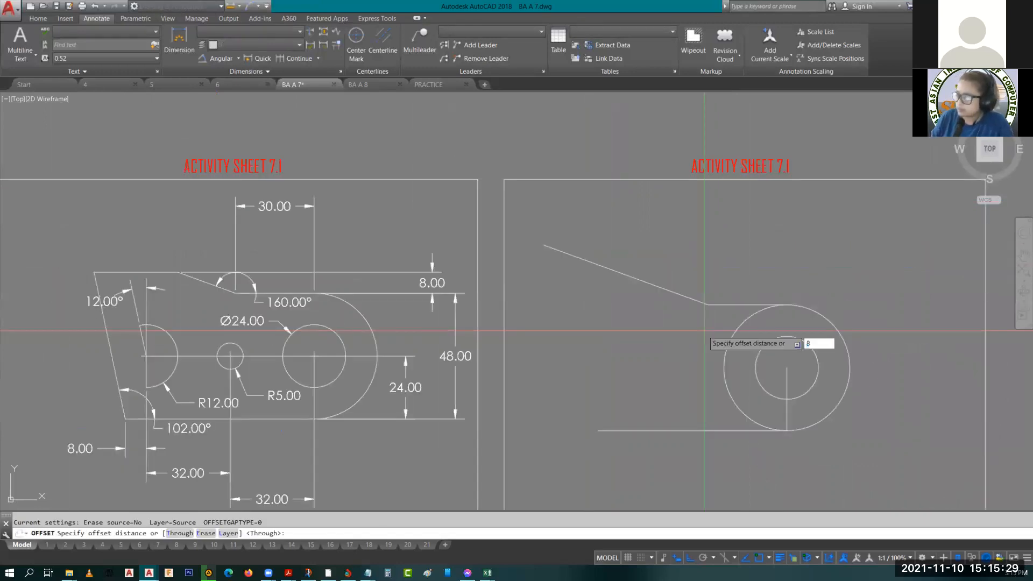
{"action": "key", "text": "Return"}
{"action": "left_click", "coordinate": [706, 302]}
{"action": "left_click", "coordinate": [694, 276]}
- Extend the left end of the offset line to the 160-degree sloped line
{"action": "key", "text": "Escape"}
{"action": "key", "text": "Escape"}
{"action": "type", "text": "ex"}
{"action": "key", "text": "Return"}
{"action": "key", "text": "Return"}
{"action": "left_click", "coordinate": [712, 284]}
{"action": "middle_click_drag", "start_coordinate": [683, 273], "coordinate": [717, 282]}
{"action": "key", "text": "Escape"}
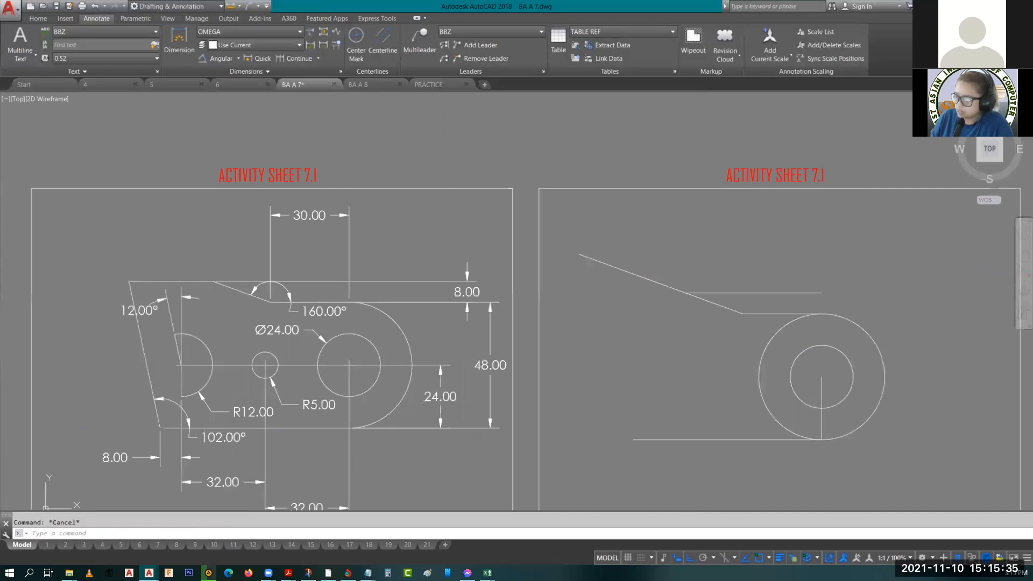
- Move the extended offset line left by its right endpoint so that end lands on its intersection with the sloped line
{"action": "left_click", "coordinate": [738, 293]}
{"action": "type", "text": "m"}
{"action": "key", "text": "Return"}
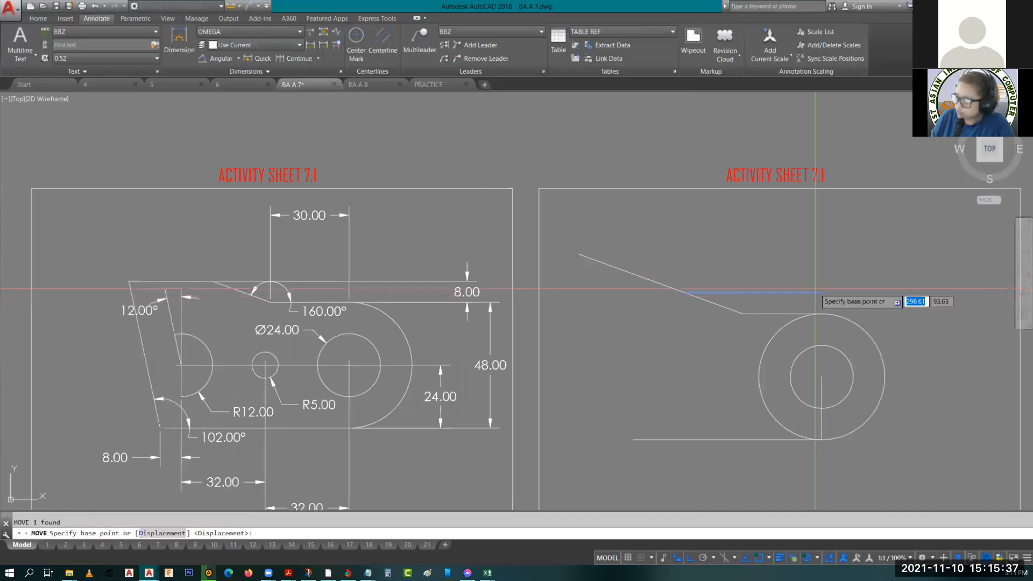
{"action": "left_click", "coordinate": [822, 294]}
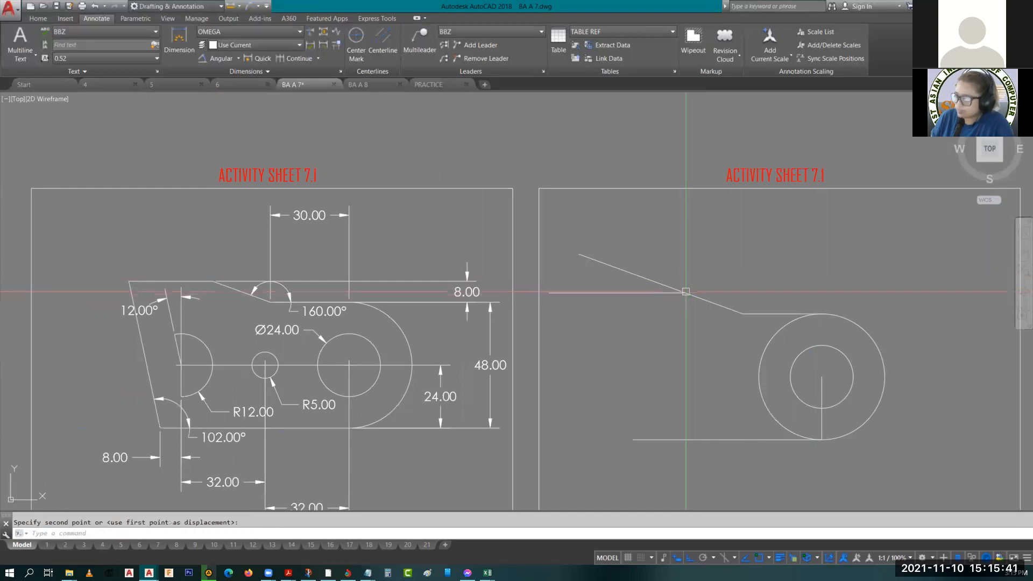
{"action": "key", "text": "Escape"}
{"action": "middle_click_drag", "start_coordinate": [663, 313], "coordinate": [670, 258]}
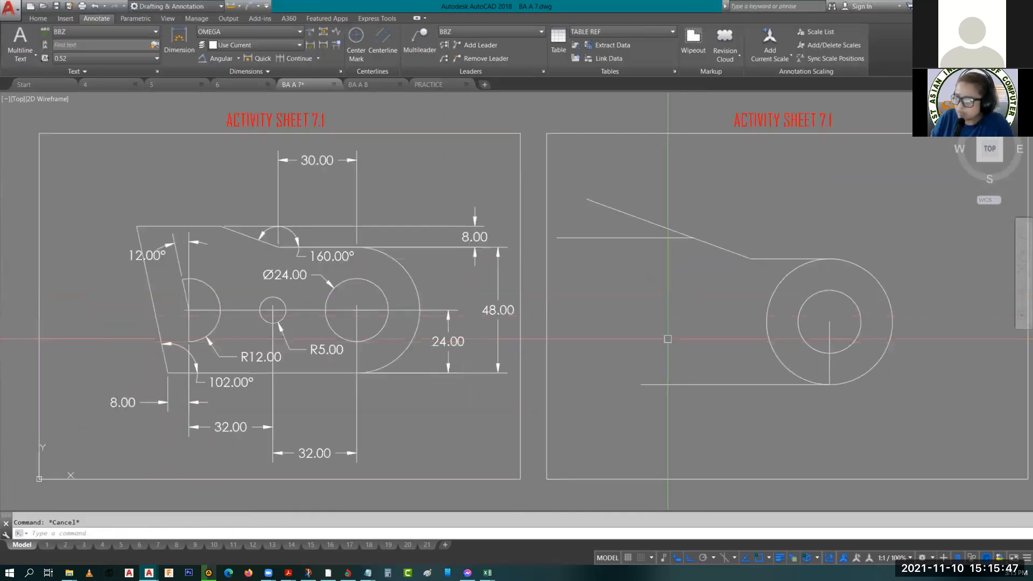
- Draw an overlong line at 102 degrees upward from the left end of the bottom edge
{"action": "type", "text": "l"}
{"action": "key", "text": "Return"}
{"action": "left_click", "coordinate": [640, 384]}
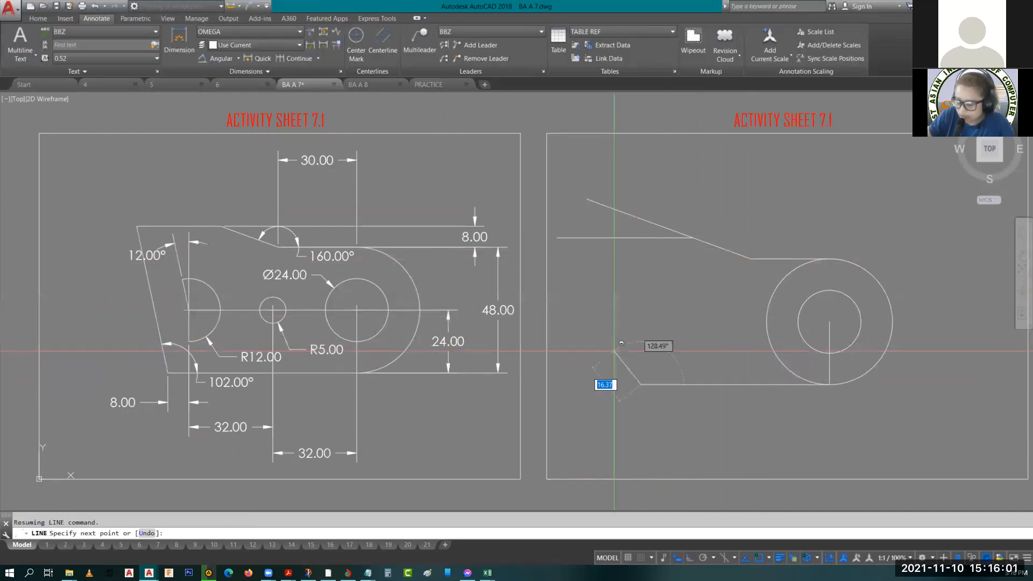
{"action": "type", "text": "<"}
{"action": "type", "text": "90"}
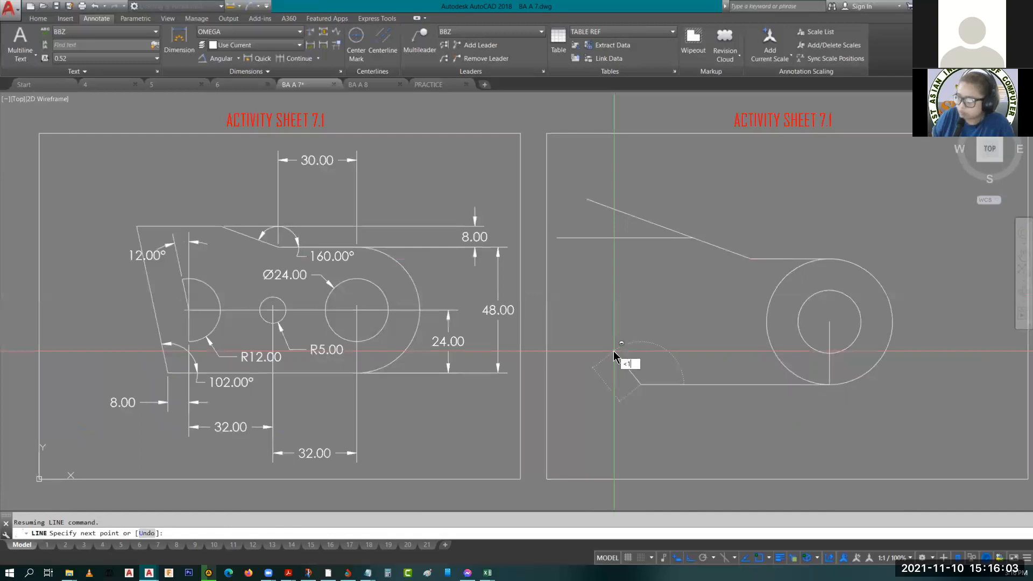
{"action": "key", "text": "Return"}
{"action": "type", "text": "102"}
{"action": "key", "text": "Return"}
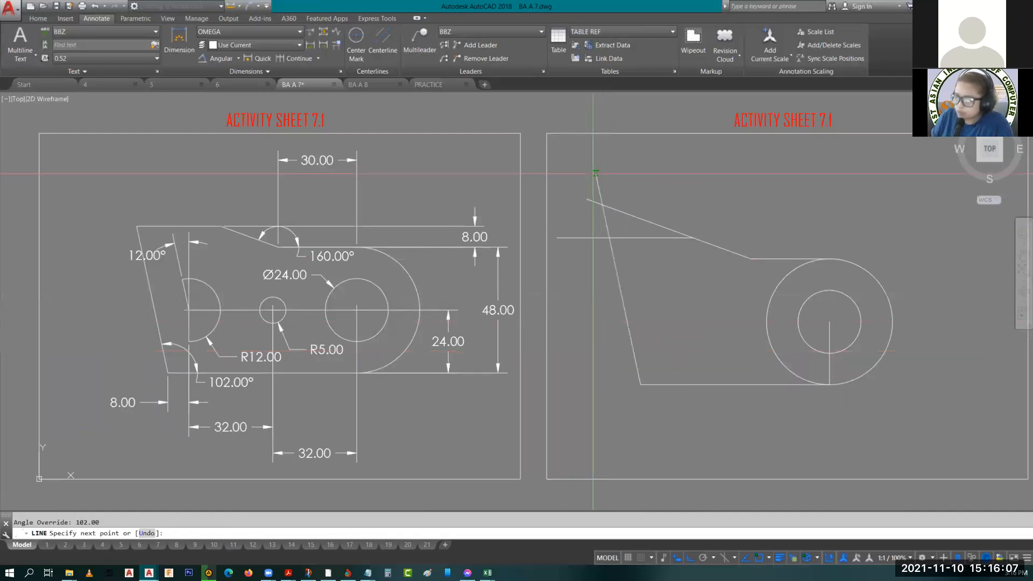
{"action": "left_click", "coordinate": [595, 174]}
{"action": "key", "text": "Escape"}
{"action": "key", "text": "Escape"}
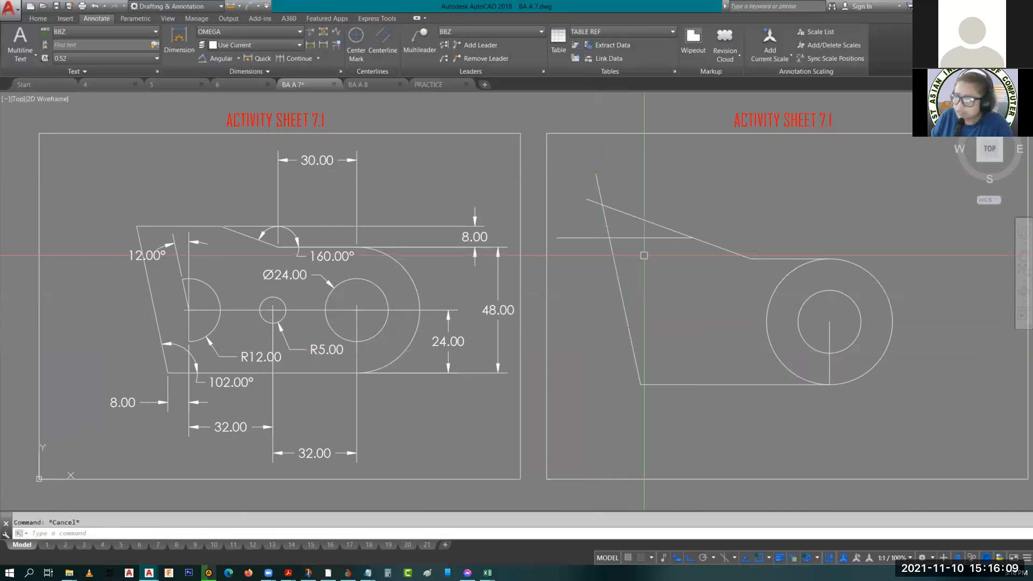
- Trim the top edge beyond the slanted left side, and trim the left side and sloped line above the top edge
{"action": "scroll", "coordinate": [644, 256], "scroll_direction": "up", "scroll_amount": 2}
{"action": "type", "text": "tr"}
{"action": "key", "text": "Return"}
{"action": "key", "text": "Return"}
{"action": "left_click", "coordinate": [584, 275]}
{"action": "left_click", "coordinate": [608, 266]}
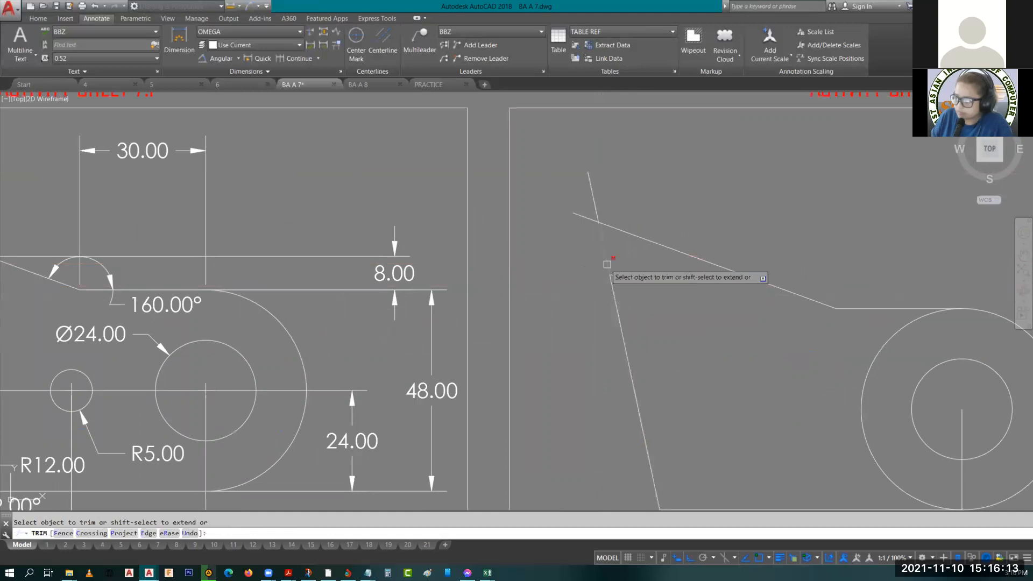
{"action": "left_click", "coordinate": [696, 252]}
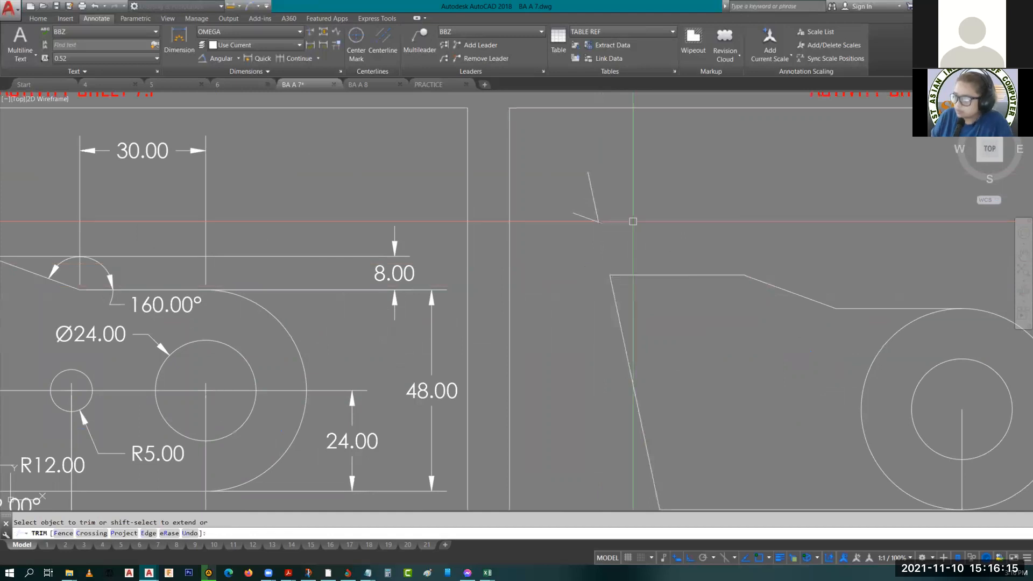
{"action": "key", "text": "Escape"}
- Delete the two leftover line fragments above the part's upper-left corner
{"action": "left_click", "coordinate": [636, 244]}
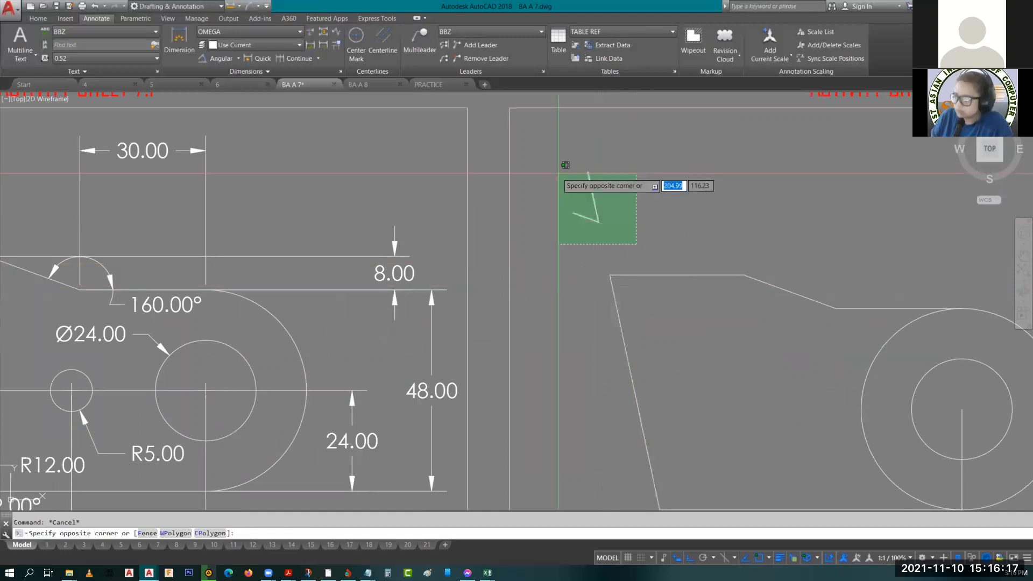
{"action": "left_click", "coordinate": [558, 173]}
{"action": "key", "text": "Delete"}
- Trim away the left half of the outer circle between the top and bottom edges
{"action": "scroll", "coordinate": [595, 202], "scroll_direction": "down", "scroll_amount": 4}
{"action": "type", "text": "tr"}
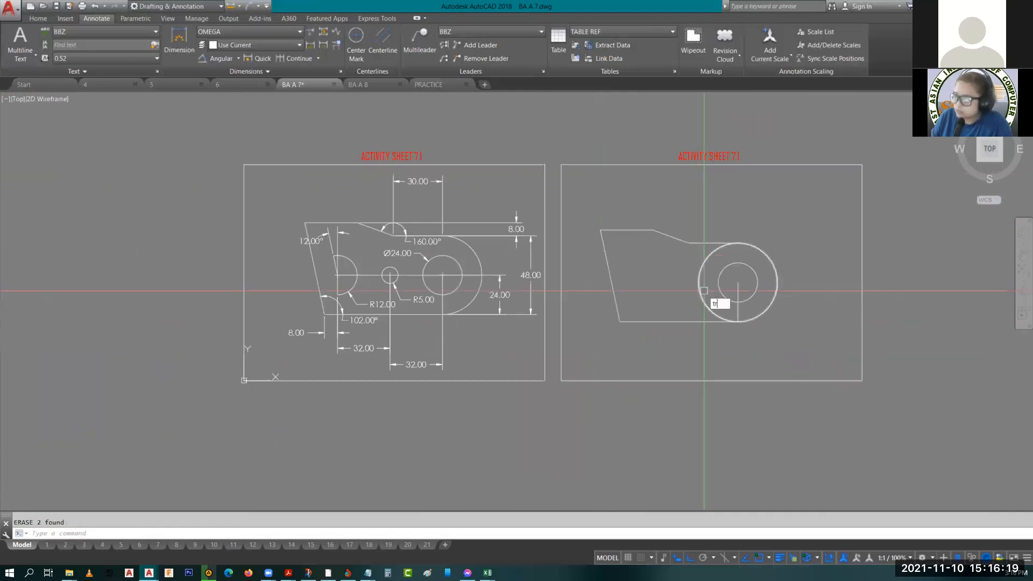
{"action": "key", "text": "Return"}
{"action": "key", "text": "Return"}
{"action": "left_click", "coordinate": [704, 291]}
{"action": "key", "text": "Escape"}
- Draw two consecutive 32-unit horizontal lines to the left from the centre of the 24-diameter circle
{"action": "scroll", "coordinate": [404, 286], "scroll_direction": "up", "scroll_amount": 5}
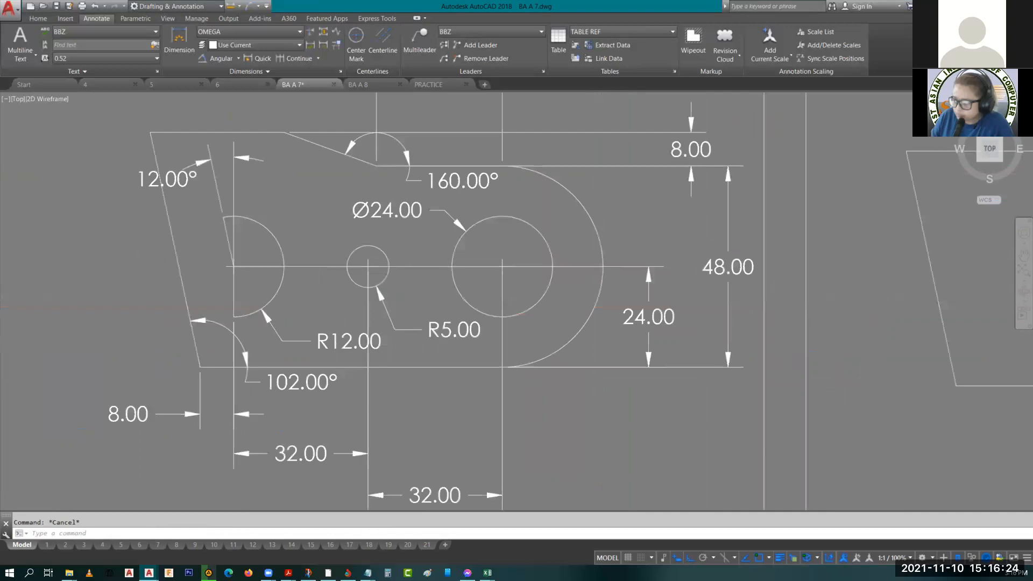
{"action": "middle_click_drag", "start_coordinate": [368, 267], "coordinate": [369, 225]}
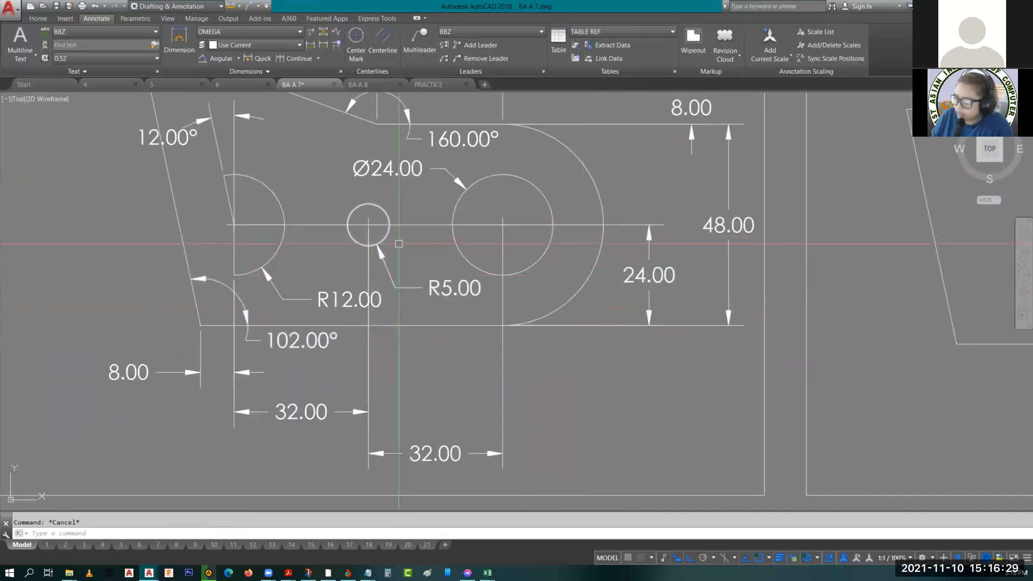
{"action": "scroll", "coordinate": [399, 244], "scroll_direction": "down", "scroll_amount": 2}
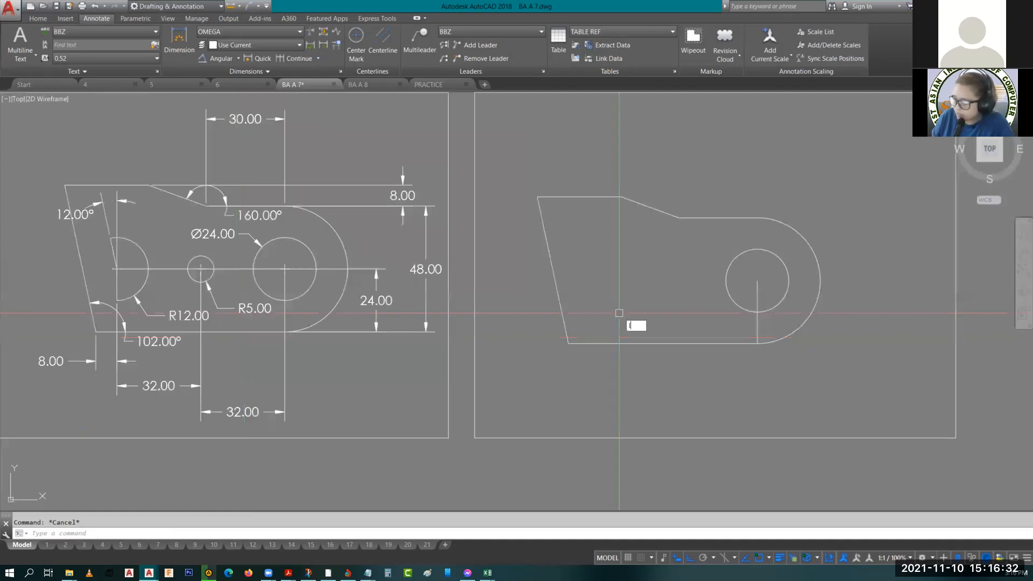
{"action": "type", "text": "l"}
{"action": "key", "text": "Return"}
{"action": "left_click", "coordinate": [757, 280]}
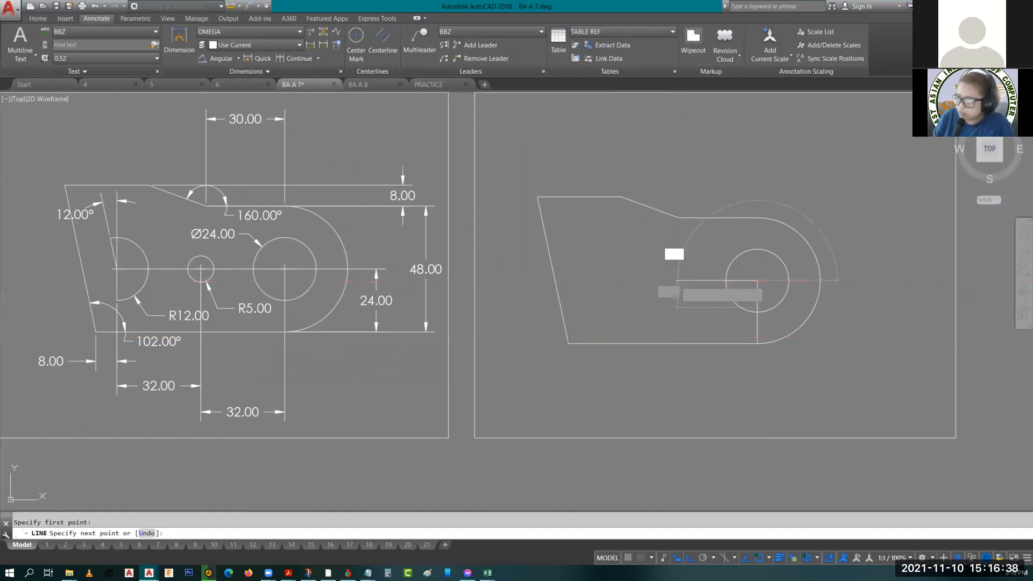
{"action": "type", "text": "32"}
{"action": "key", "text": "Return"}
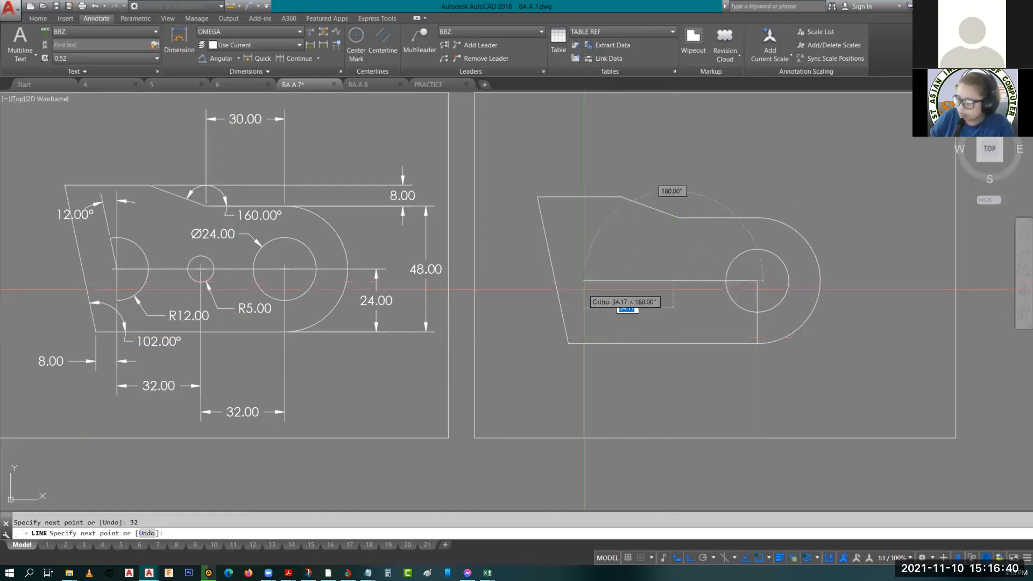
{"action": "key", "text": "Escape"}
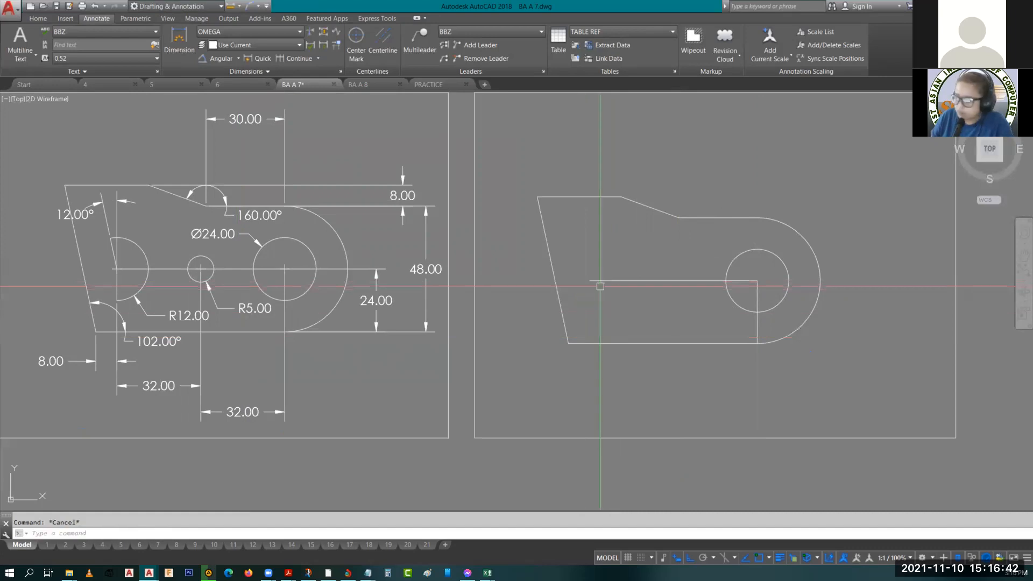
- Draw a circle of radius 5 centred on the junction of the two 32-unit lines
{"action": "type", "text": "c"}
{"action": "key", "text": "Return"}
{"action": "left_click", "coordinate": [673, 280]}
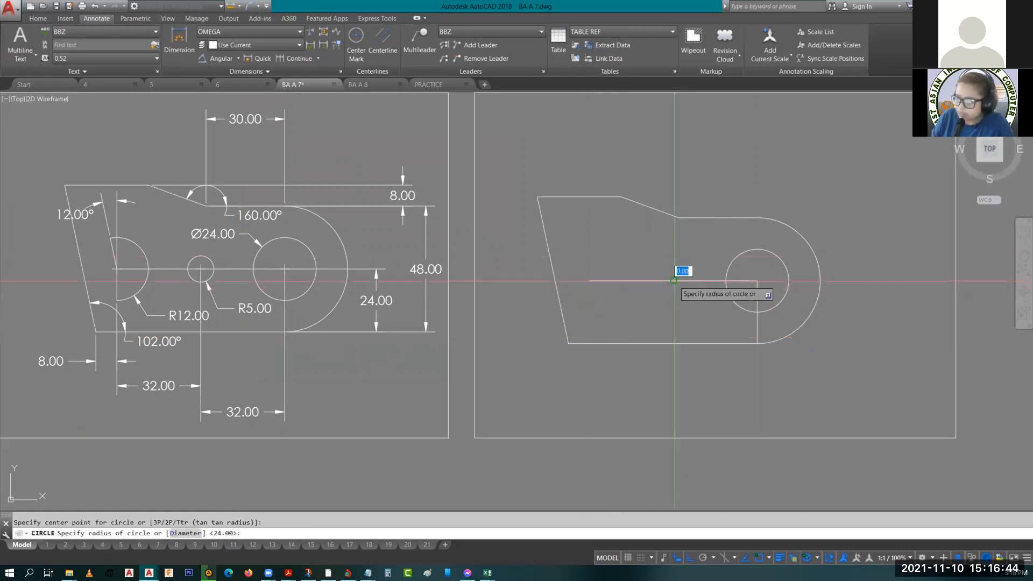
{"action": "type", "text": "5"}
{"action": "key", "text": "Return"}
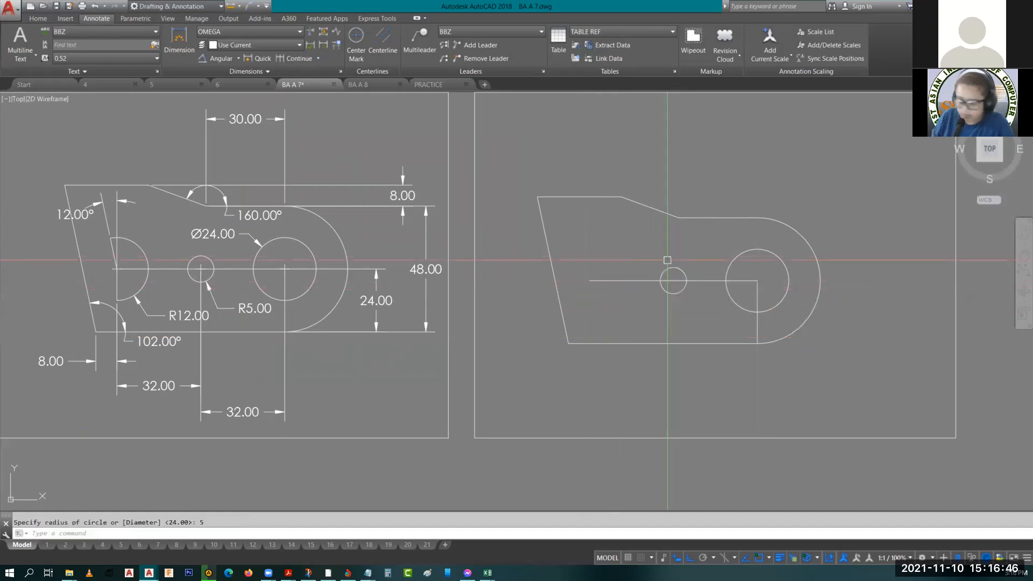
- Draw a circle of radius 12 centred on the left end of the horizontal centre line
{"action": "type", "text": "c"}
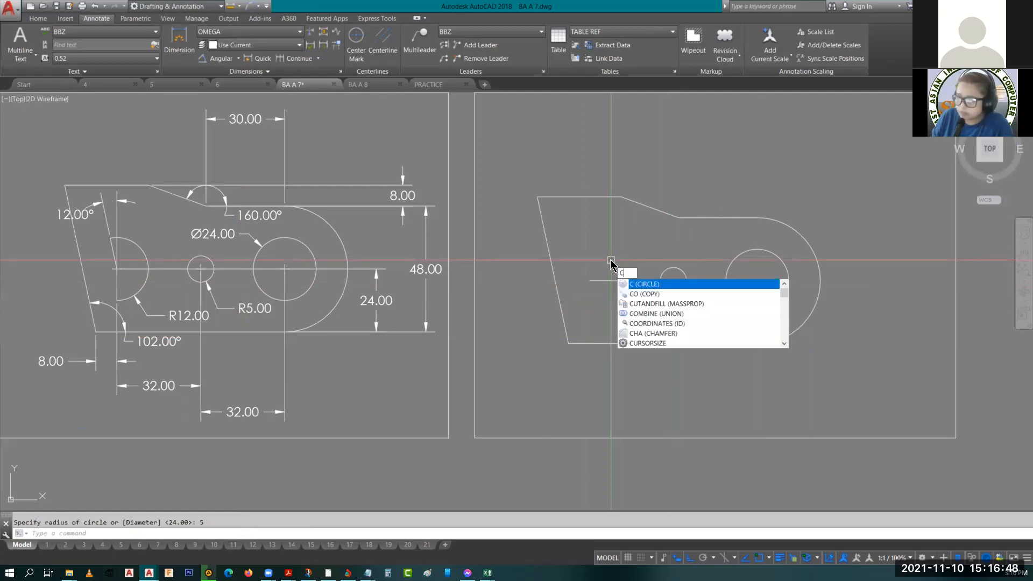
{"action": "key", "text": "Return"}
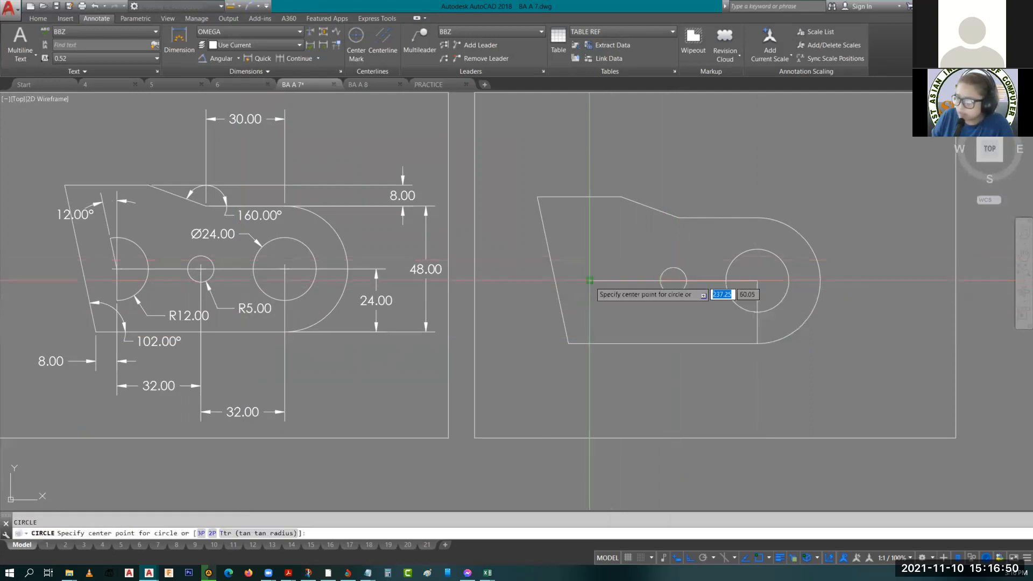
{"action": "left_click", "coordinate": [589, 281]}
{"action": "type", "text": "12"}
{"action": "key", "text": "Return"}
{"action": "key", "text": "Escape"}
- Draw a vertical line from the centre of the radius-12 circle down to its bottom quadrant
{"action": "type", "text": "l"}
{"action": "key", "text": "Return"}
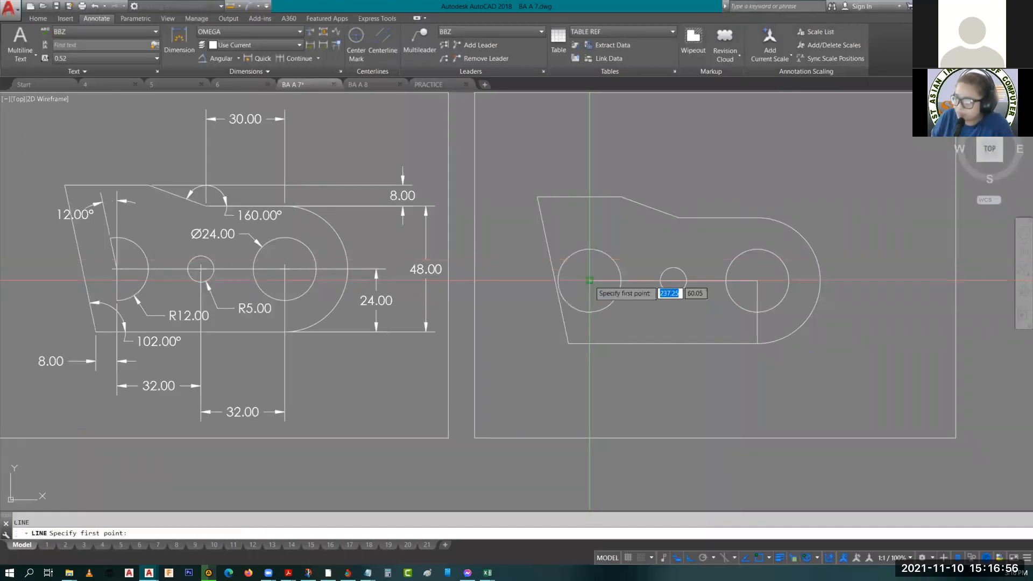
{"action": "left_click", "coordinate": [589, 280]}
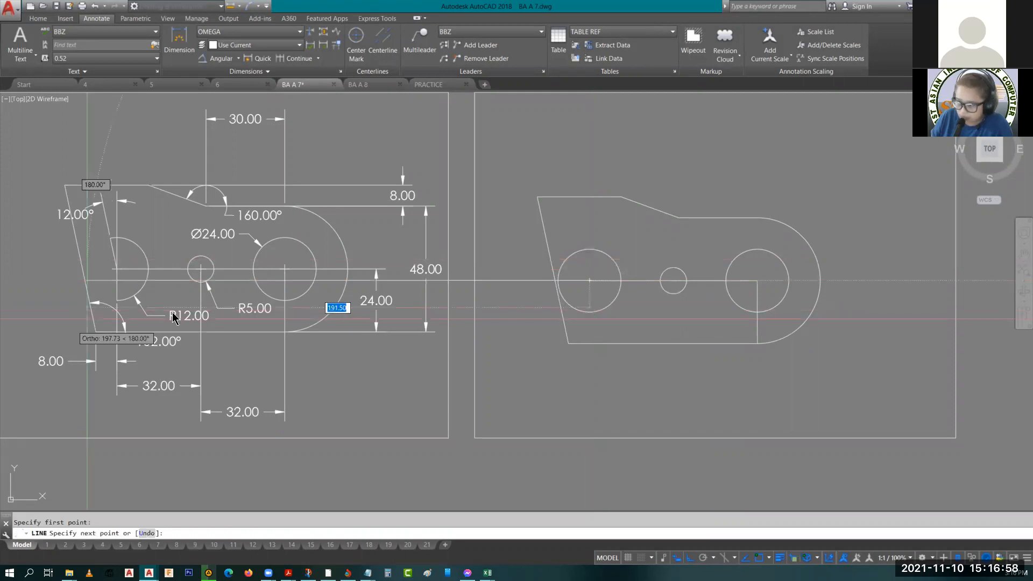
{"action": "scroll", "coordinate": [615, 308], "scroll_direction": "up", "scroll_amount": 4}
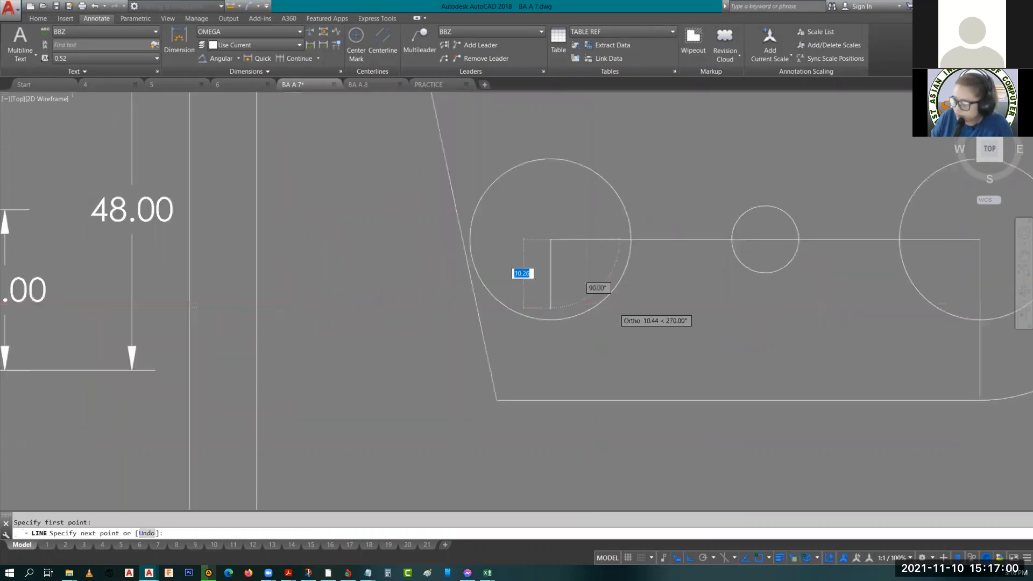
{"action": "scroll", "coordinate": [614, 308], "scroll_direction": "up", "scroll_amount": 2}
{"action": "left_click", "coordinate": [519, 327]}
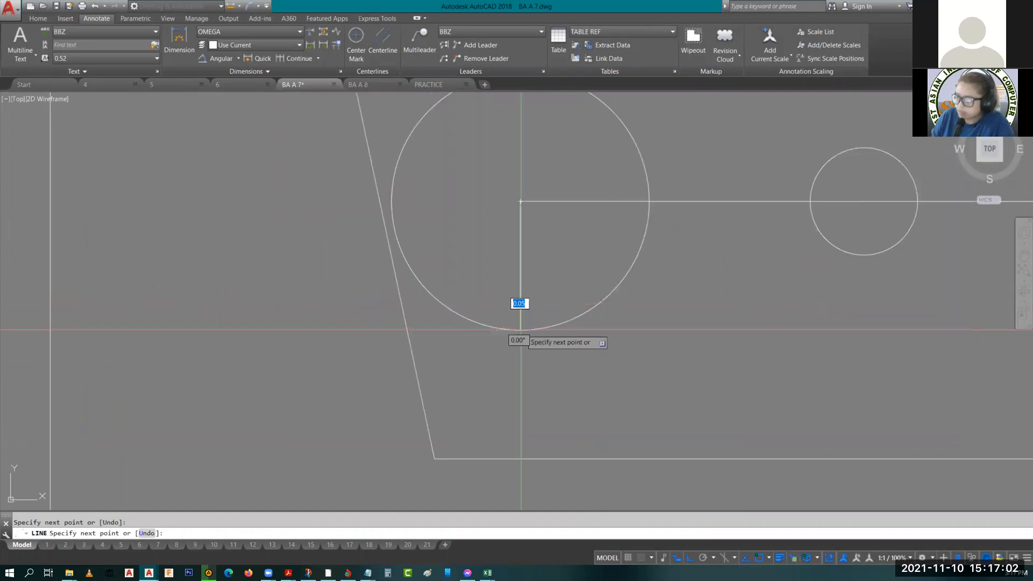
{"action": "key", "text": "Escape"}
- Draw a line about 16 units long at 102° from the centre of the radius-12 circle, extending beyond the circle
{"action": "middle_click_drag", "start_coordinate": [518, 265], "coordinate": [530, 272]}
{"action": "scroll", "coordinate": [531, 271], "scroll_direction": "down", "scroll_amount": 4}
{"action": "mouse_move", "coordinate": [306, 232]}
{"action": "middle_mouse_down"}
{"action": "mouse_move", "coordinate": [387, 321]}
{"action": "mouse_move", "coordinate": [617, 326]}
{"action": "middle_mouse_up"}
{"action": "middle_click_drag", "start_coordinate": [73, 323], "coordinate": [163, 325]}
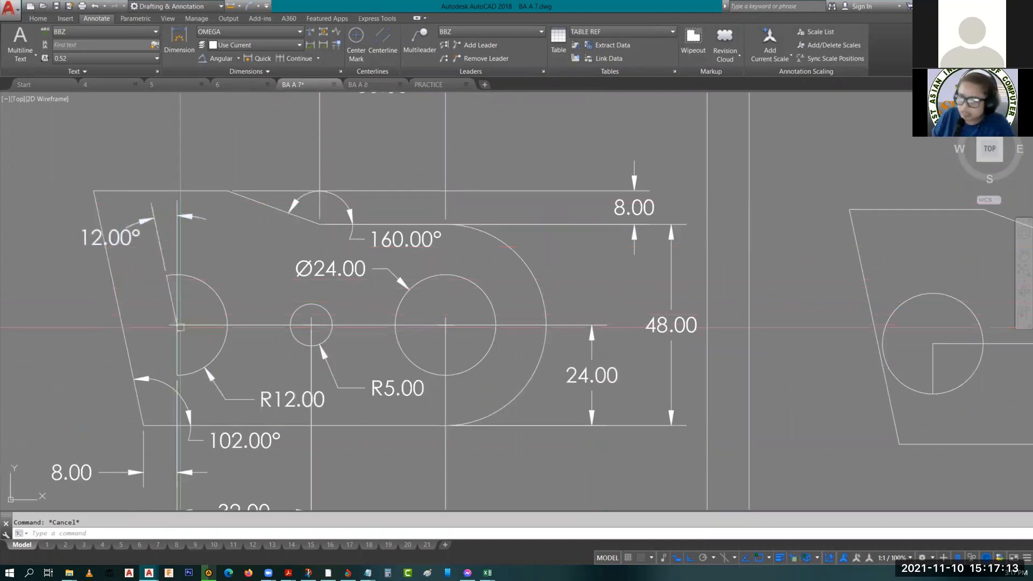
{"action": "scroll", "coordinate": [489, 302], "scroll_direction": "down", "scroll_amount": 4}
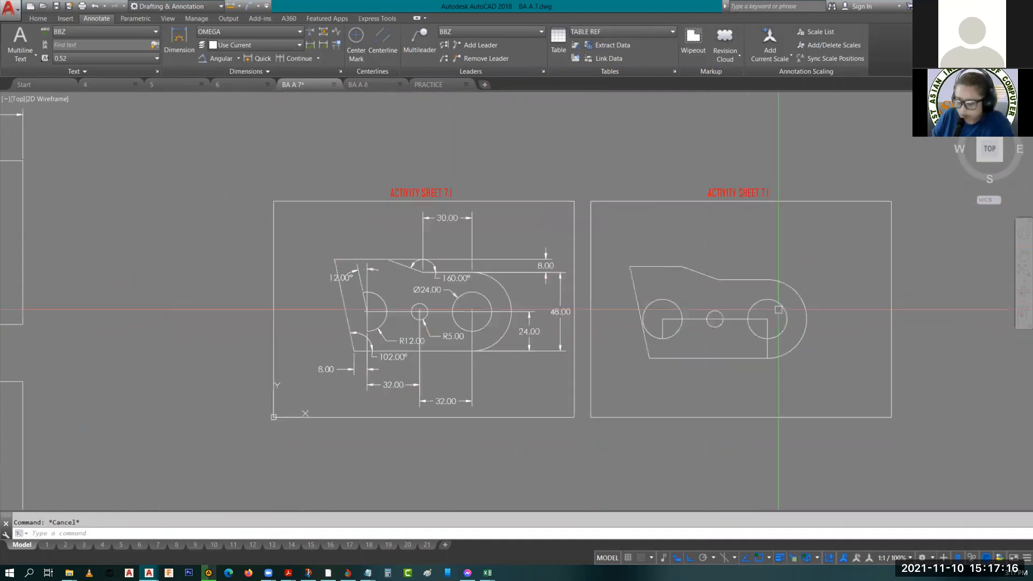
{"action": "scroll", "coordinate": [673, 322], "scroll_direction": "up", "scroll_amount": 4}
{"action": "type", "text": "l"}
{"action": "key", "text": "Return"}
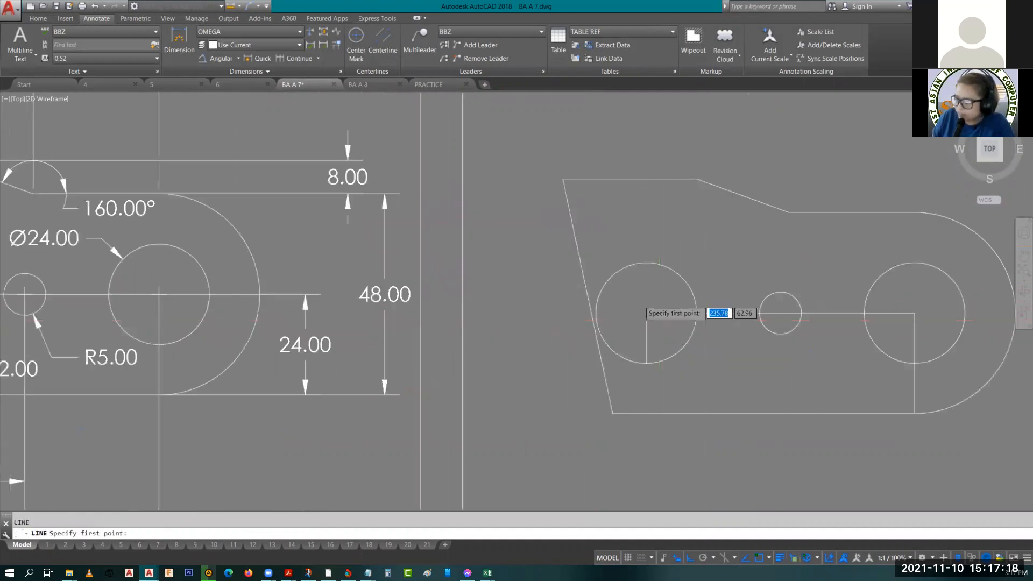
{"action": "scroll", "coordinate": [659, 313], "scroll_direction": "up", "scroll_amount": 4}
{"action": "left_click", "coordinate": [656, 330]}
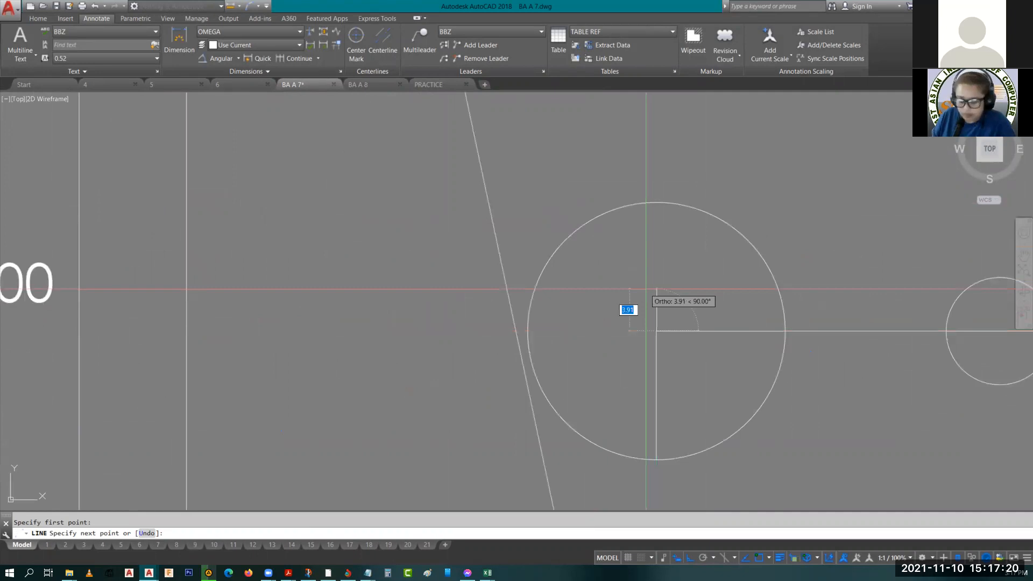
{"action": "type", "text": "<"}
{"action": "key", "text": "BackSpace"}
{"action": "type", "text": "<102"}
{"action": "key", "text": "Return"}
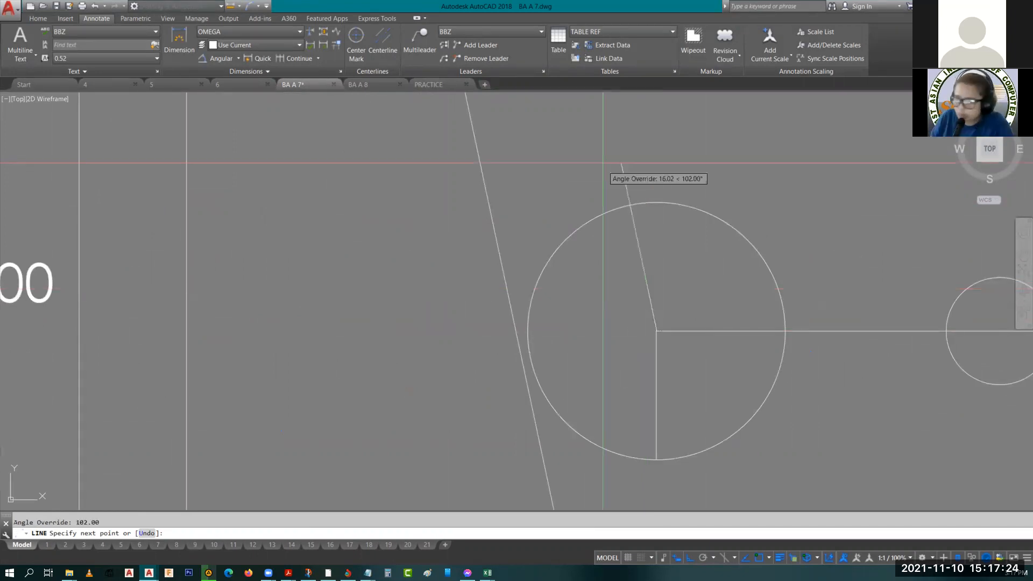
{"action": "left_click", "coordinate": [602, 161]}
{"action": "key", "text": "Return"}
- Trim away the outer arc of the radius-12 circle between the angled line and the vertical line
{"action": "type", "text": "tr"}
{"action": "key", "text": "Return"}
{"action": "key", "text": "Return"}
{"action": "left_click", "coordinate": [575, 235]}
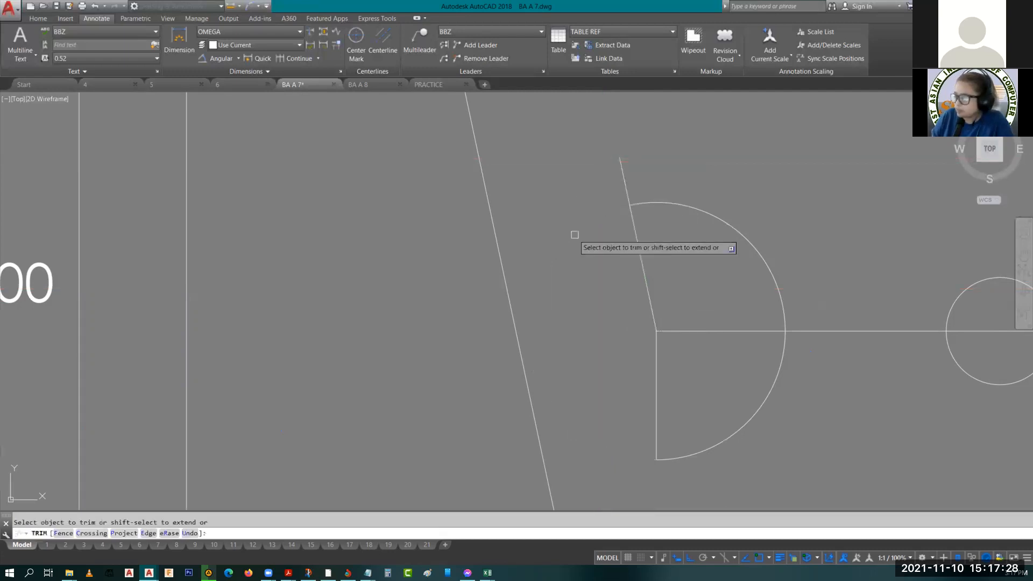
{"action": "key", "text": "Escape"}
- Erase the two horizontal centre lines and the vertical line at the 24-diameter circle, and trim the angled line's overhang beyond the arc
{"action": "scroll", "coordinate": [710, 352], "scroll_direction": "down", "scroll_amount": 2}
{"action": "scroll", "coordinate": [711, 353], "scroll_direction": "down", "scroll_amount": 2}
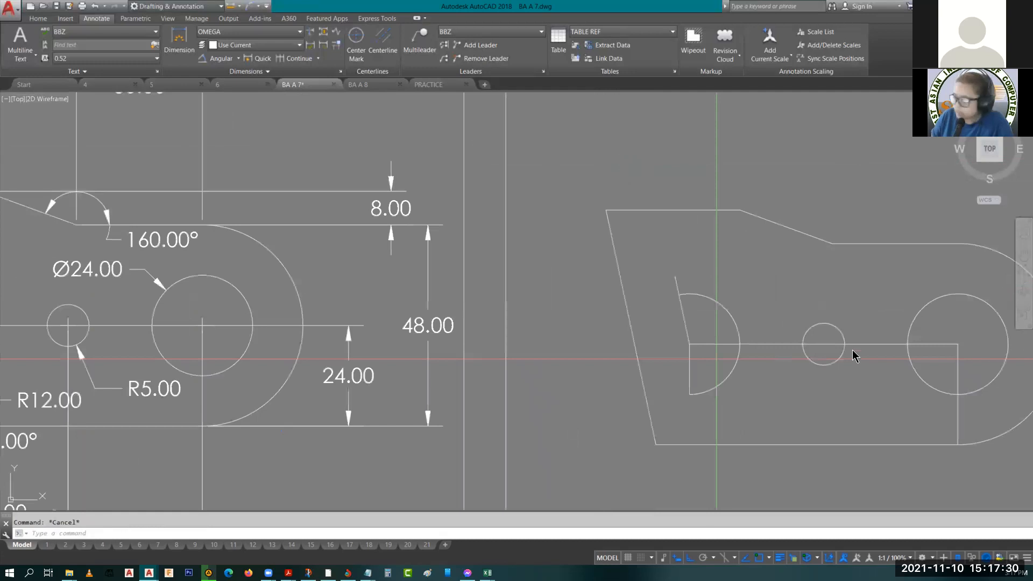
{"action": "left_click", "coordinate": [720, 355]}
{"action": "left_click", "coordinate": [721, 350]}
{"action": "key", "text": "Escape"}
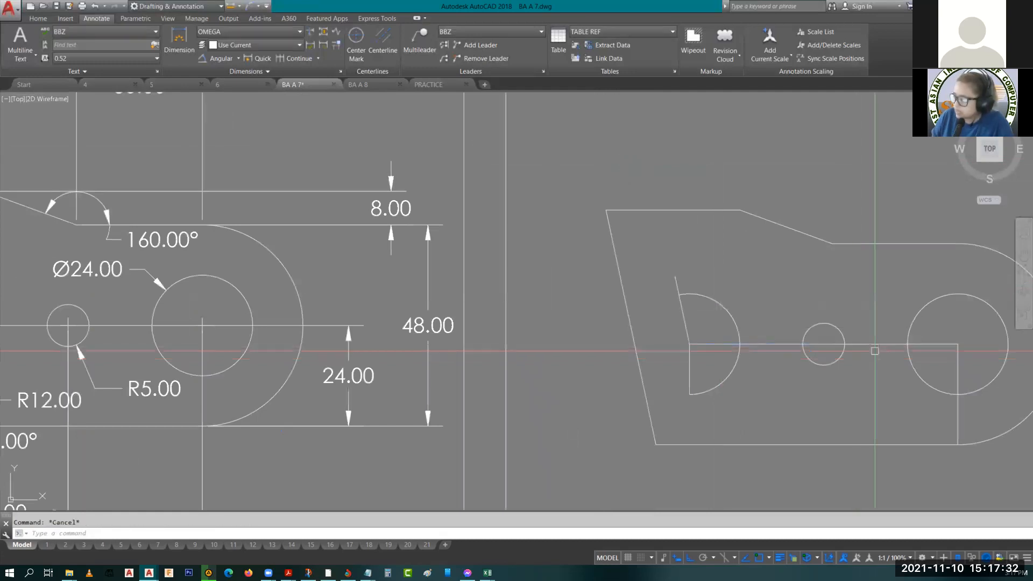
{"action": "left_click", "coordinate": [969, 356]}
{"action": "left_click", "coordinate": [946, 331]}
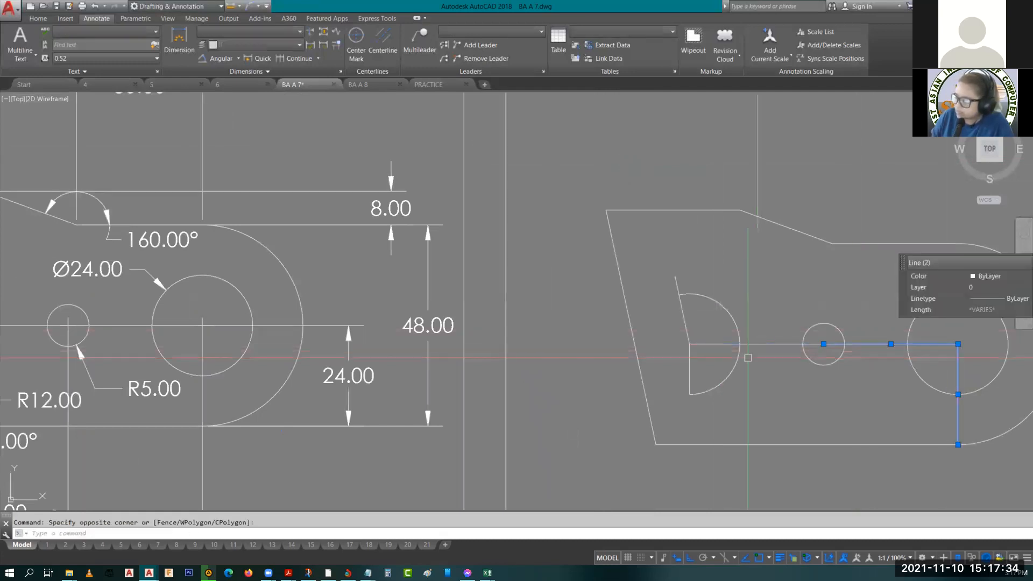
{"action": "left_click", "coordinate": [748, 347]}
{"action": "type", "text": "e"}
{"action": "key", "text": "Return"}
{"action": "key", "text": "Return"}
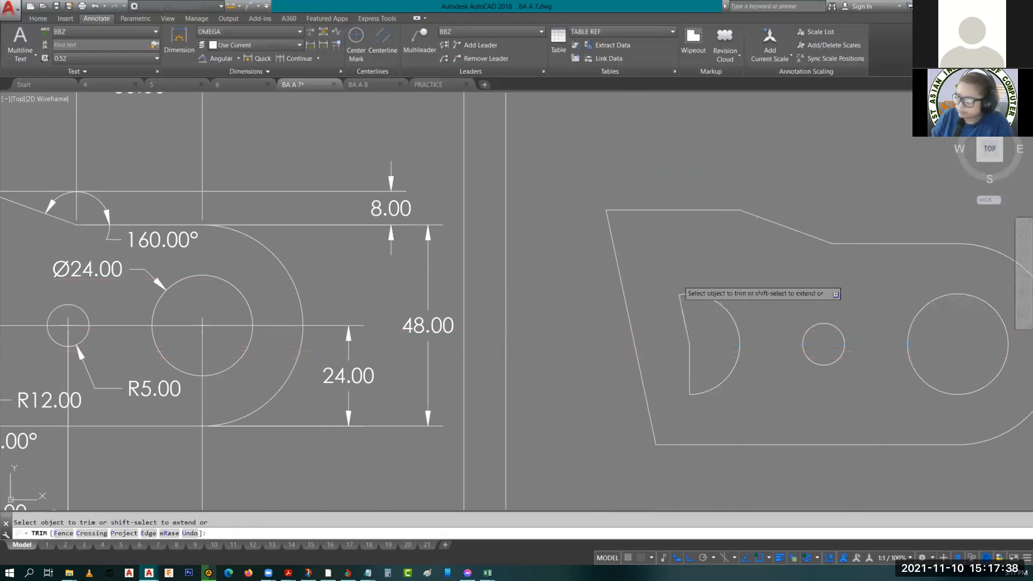
{"action": "key", "text": "Escape"}
- Check the length of the undimensioned top edge on the reference part
{"action": "scroll", "coordinate": [702, 277], "scroll_direction": "down", "scroll_amount": 4}
{"action": "middle_click_drag", "start_coordinate": [432, 291], "coordinate": [492, 310]}
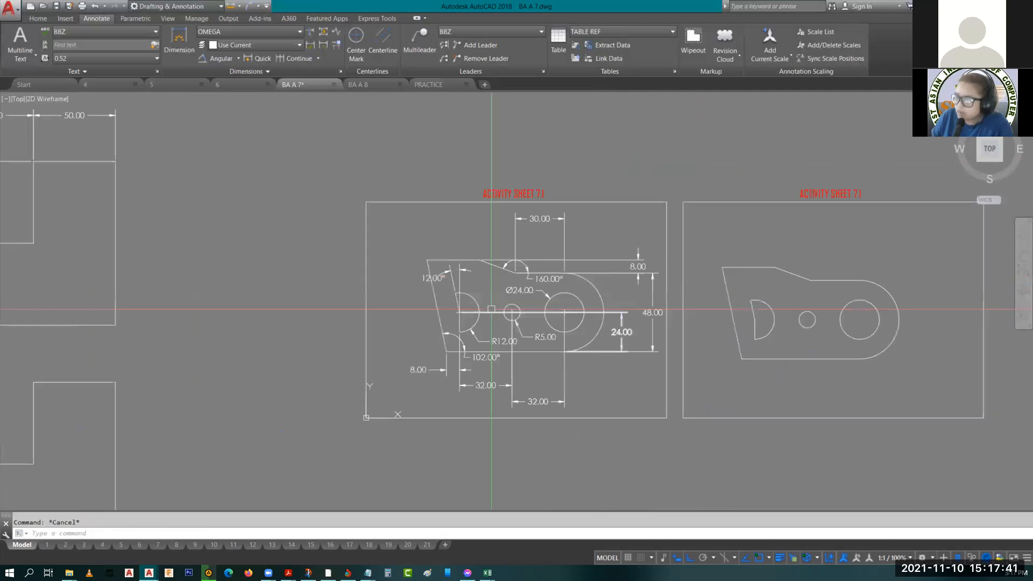
{"action": "scroll", "coordinate": [491, 310], "scroll_direction": "up", "scroll_amount": 2}
{"action": "mouse_move", "coordinate": [481, 357]}
{"action": "middle_mouse_down"}
{"action": "mouse_move", "coordinate": [406, 353]}
{"action": "mouse_move", "coordinate": [405, 375]}
{"action": "middle_mouse_up"}
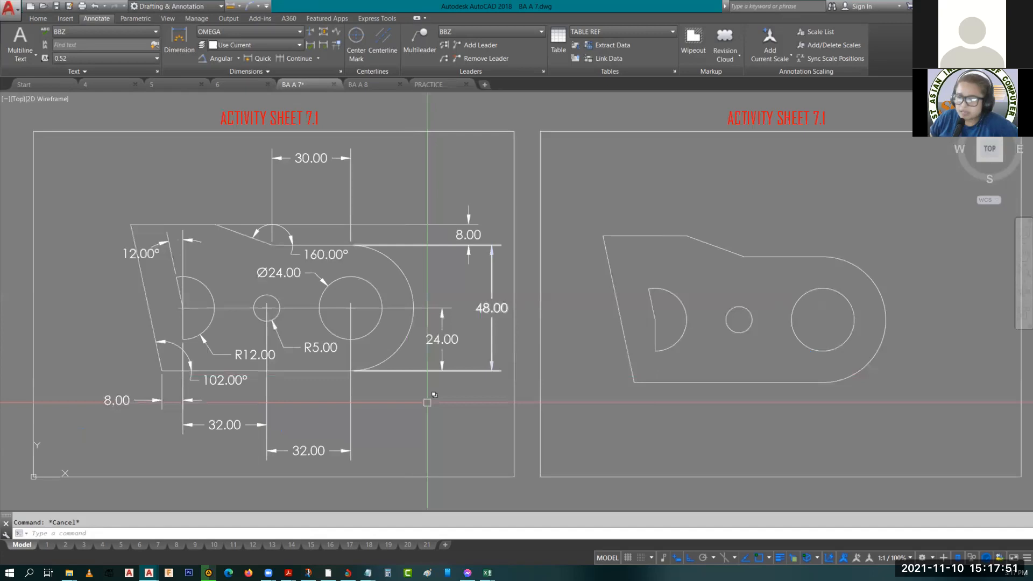
{"action": "left_click", "coordinate": [186, 223]}
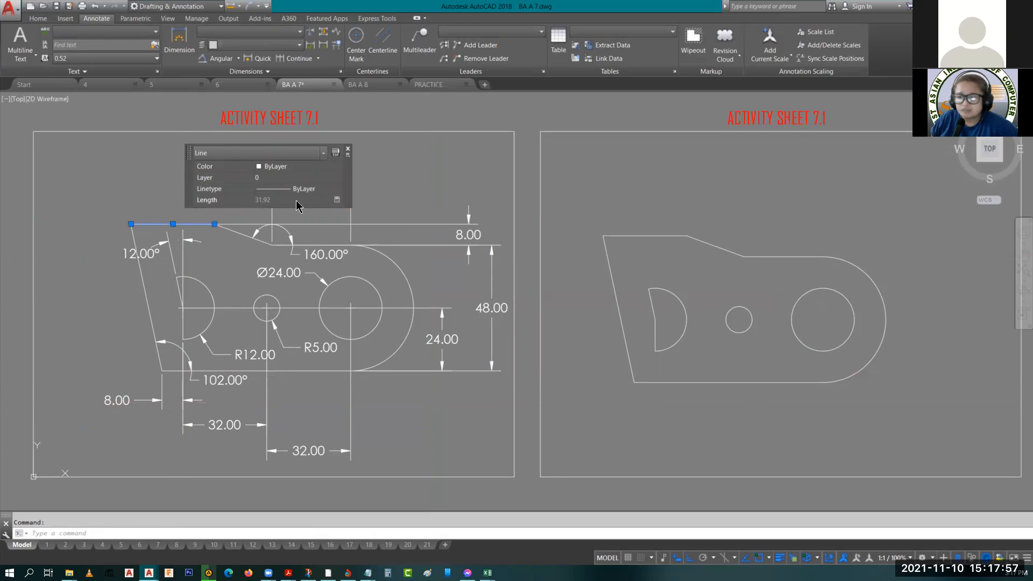
{"action": "key", "text": "Escape"}
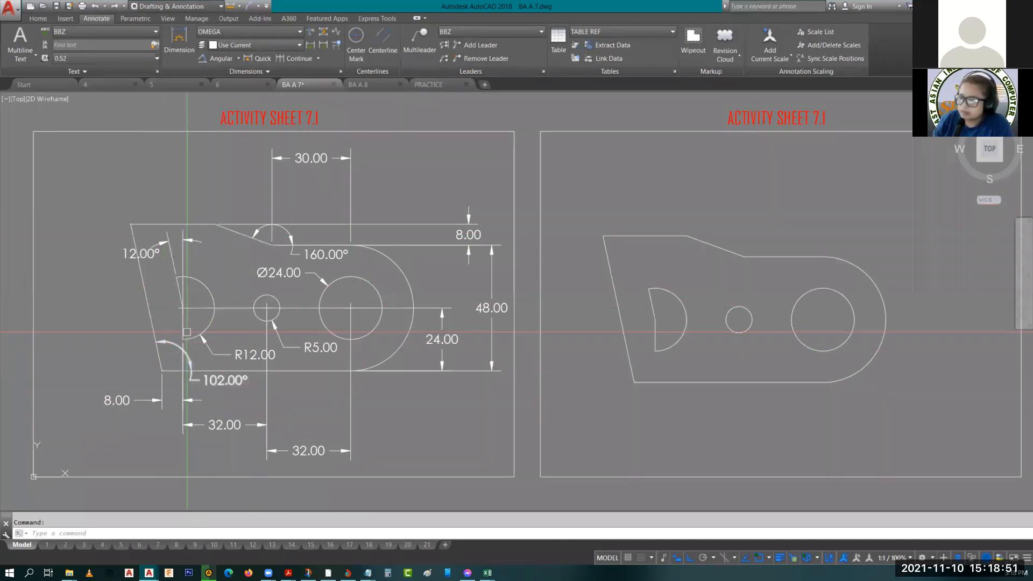
- Preview the angle precision options for the reference part's 12° dimension without changing it
{"action": "left_click", "coordinate": [137, 234]}
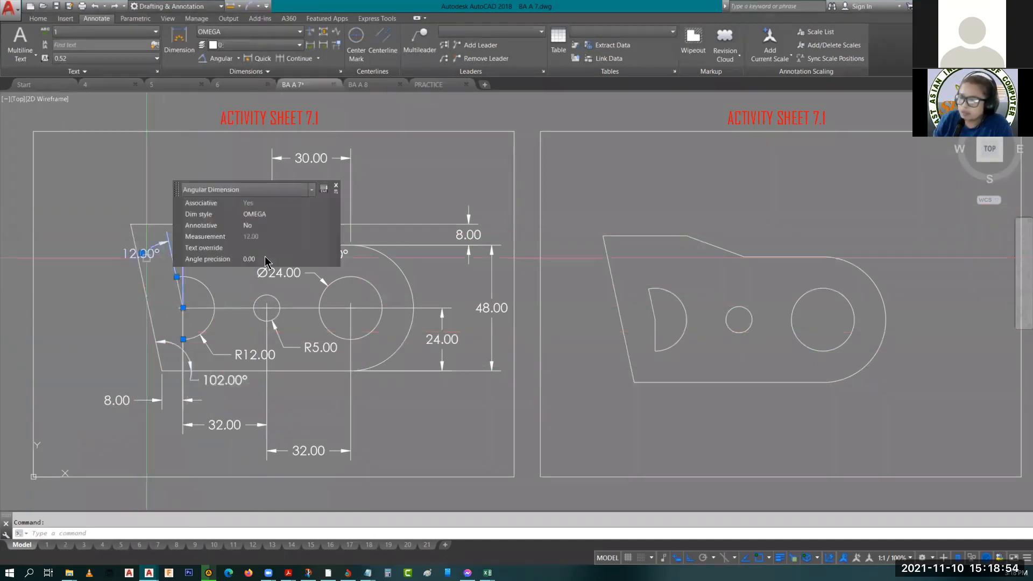
{"action": "left_click", "coordinate": [269, 259]}
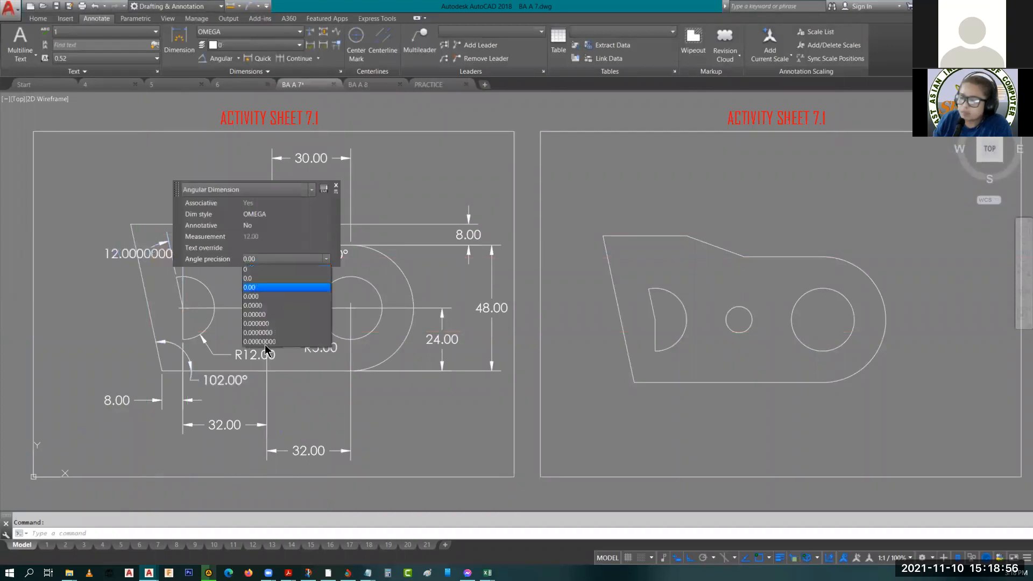
{"action": "key", "text": "Escape"}
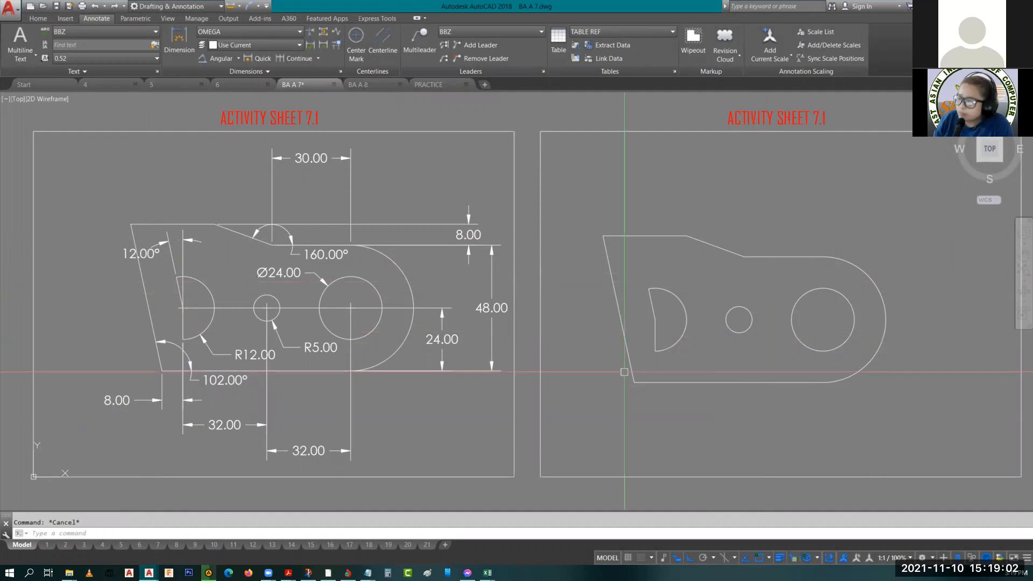
- Add an aligned dimension to the slanted edge of the reference part, placed outside the outline
{"action": "left_click", "coordinate": [146, 298]}
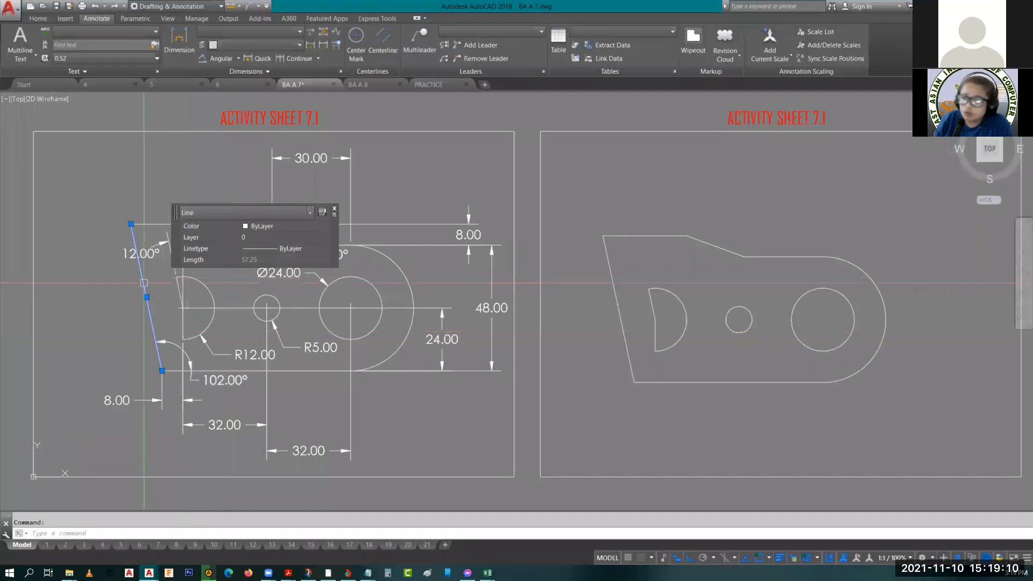
{"action": "key", "text": "Escape"}
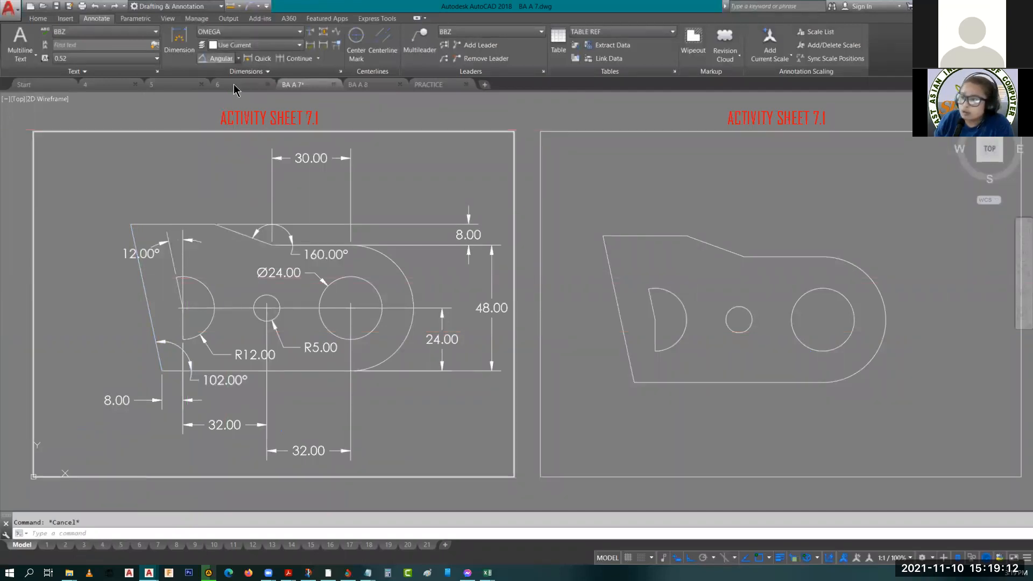
{"action": "left_click", "coordinate": [238, 58]}
{"action": "left_click", "coordinate": [228, 97]}
{"action": "key", "text": "Return"}
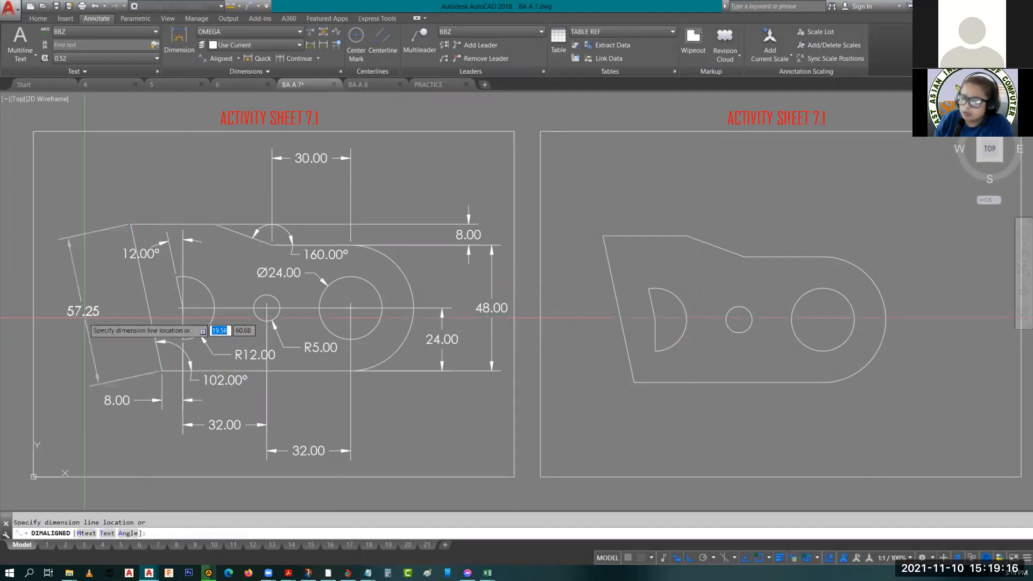
{"action": "left_click", "coordinate": [69, 318]}
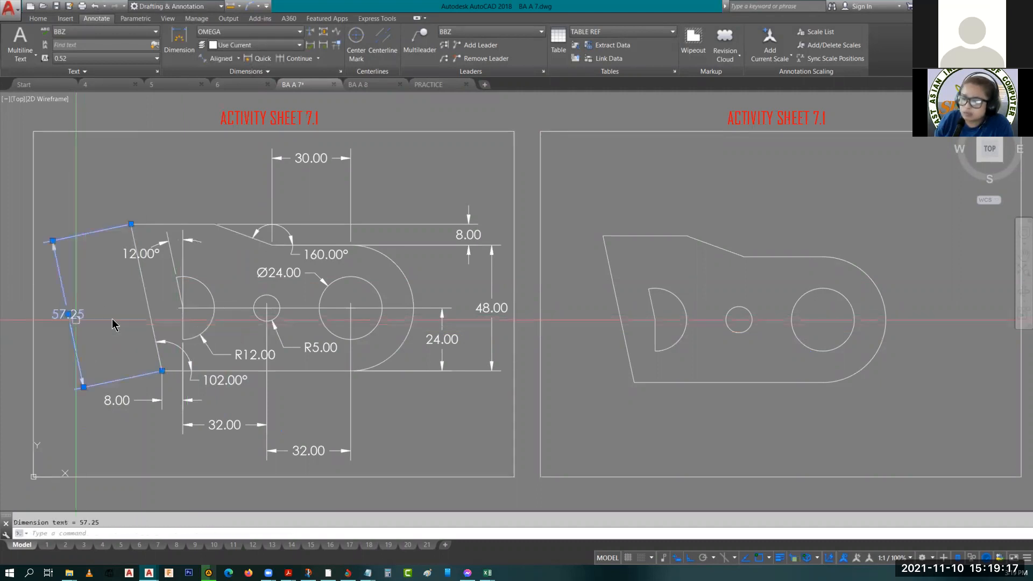
- Set the aligned dimension's precision to 0.00000000 to inspect the slanted edge's exact length, and delete that dimension
{"action": "left_click", "coordinate": [196, 318]}
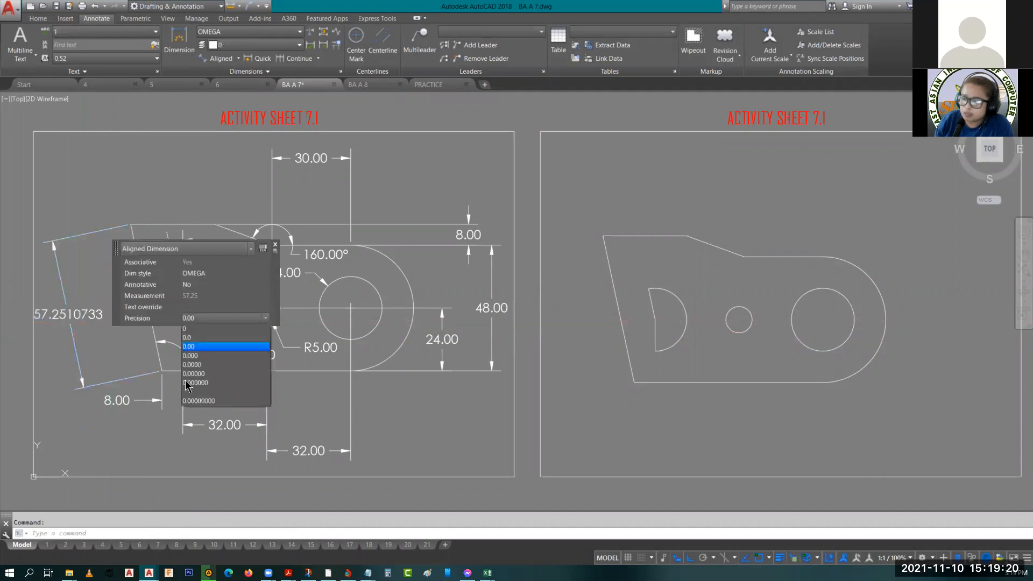
{"action": "left_click", "coordinate": [199, 401]}
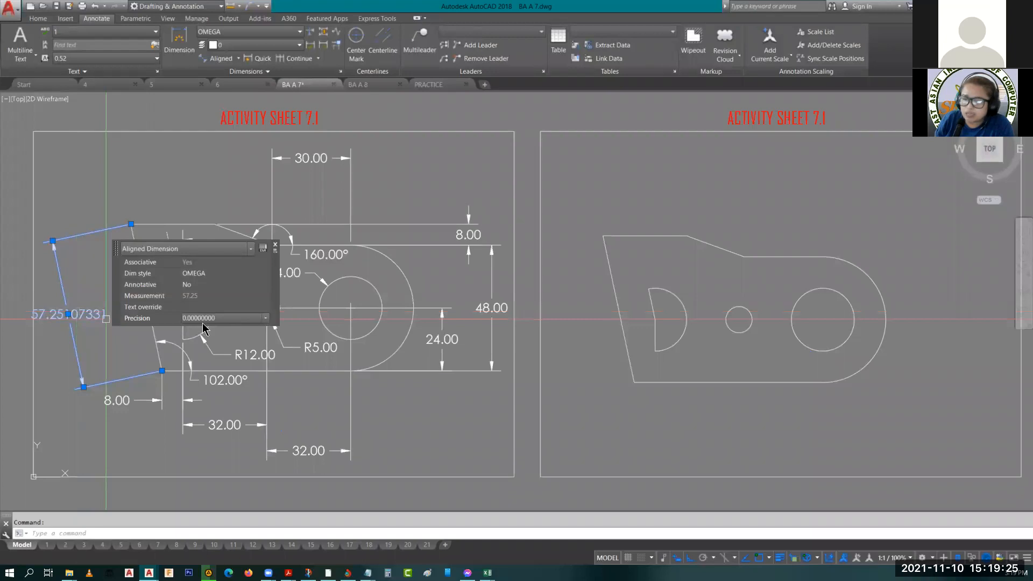
{"action": "key", "text": "Escape"}
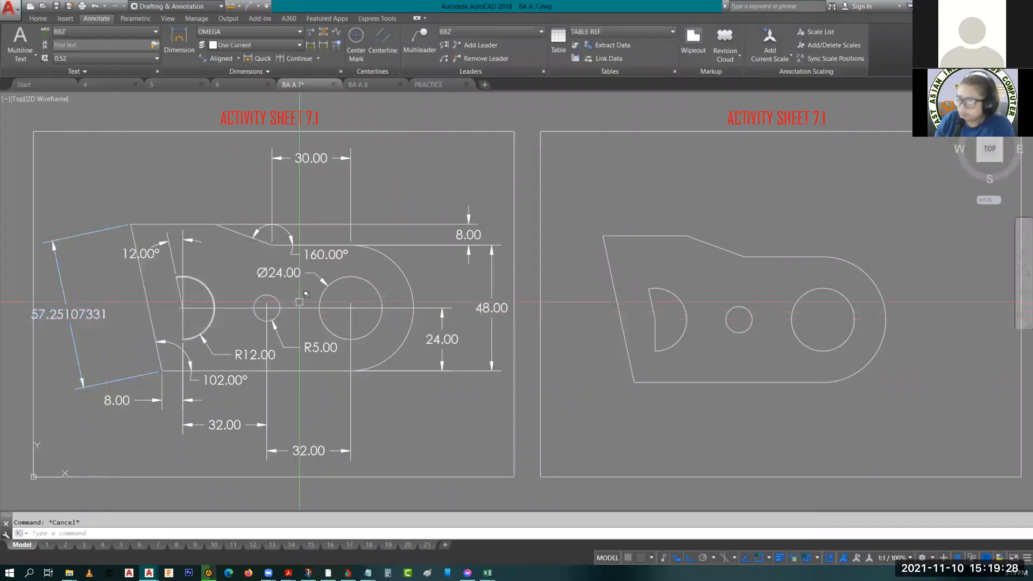
{"action": "left_click", "coordinate": [68, 314]}
{"action": "key", "text": "Delete"}
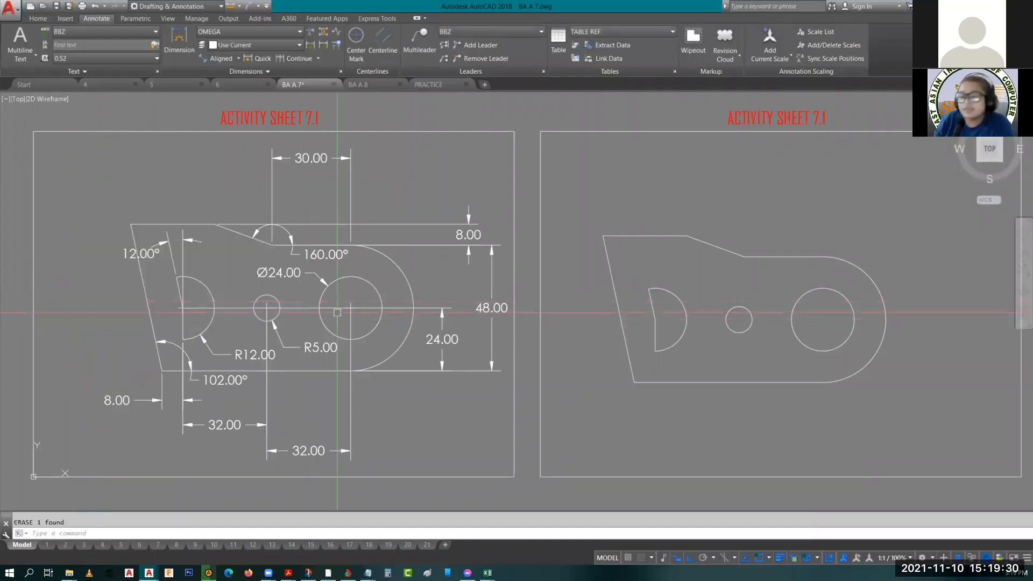
{"action": "scroll", "coordinate": [463, 303], "scroll_direction": "down", "scroll_amount": 2}
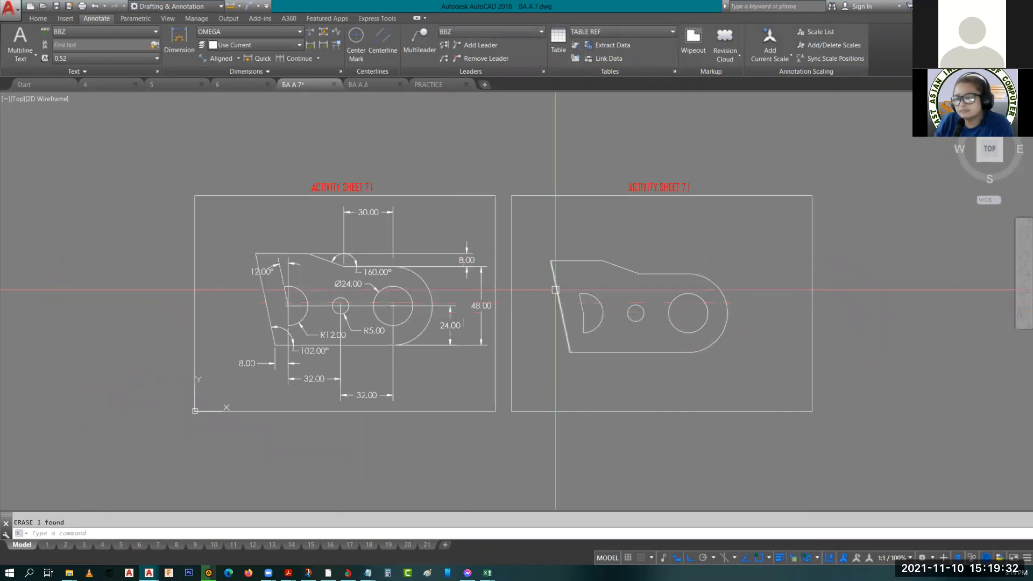
{"action": "scroll", "coordinate": [555, 289], "scroll_direction": "up", "scroll_amount": 2}
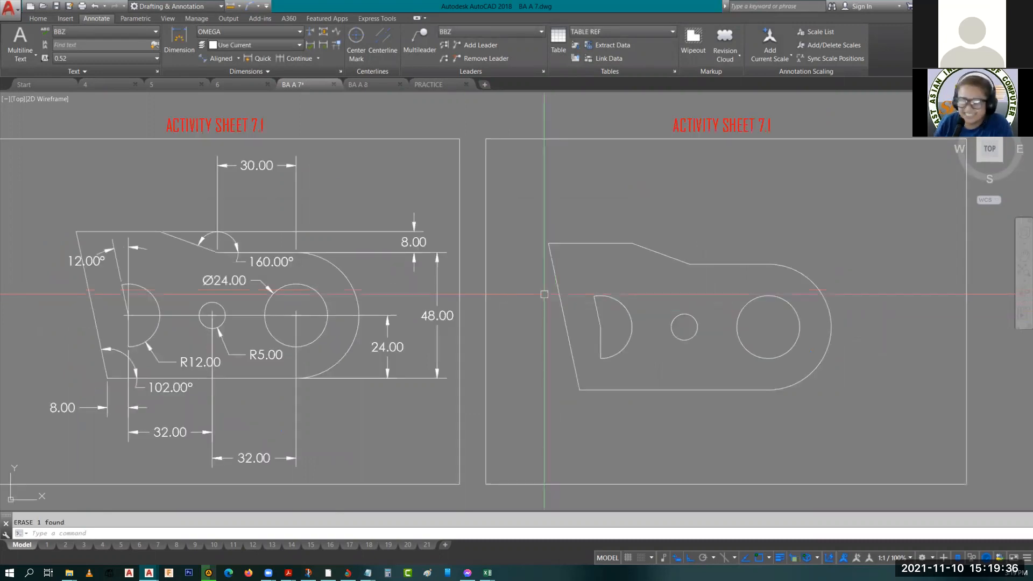
{"action": "middle_click_drag", "start_coordinate": [544, 293], "coordinate": [638, 280]}
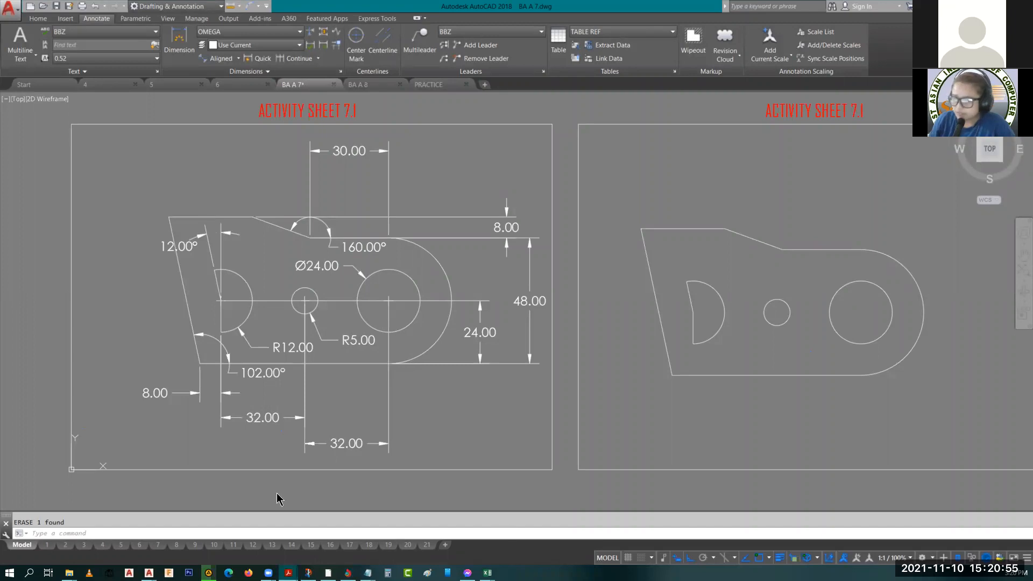
- Review Activity Sheets 7.3, 7.4 and 7.5 on layouts 9 to 11, including their instructions and required measurements
{"action": "left_click", "coordinate": [195, 544]}
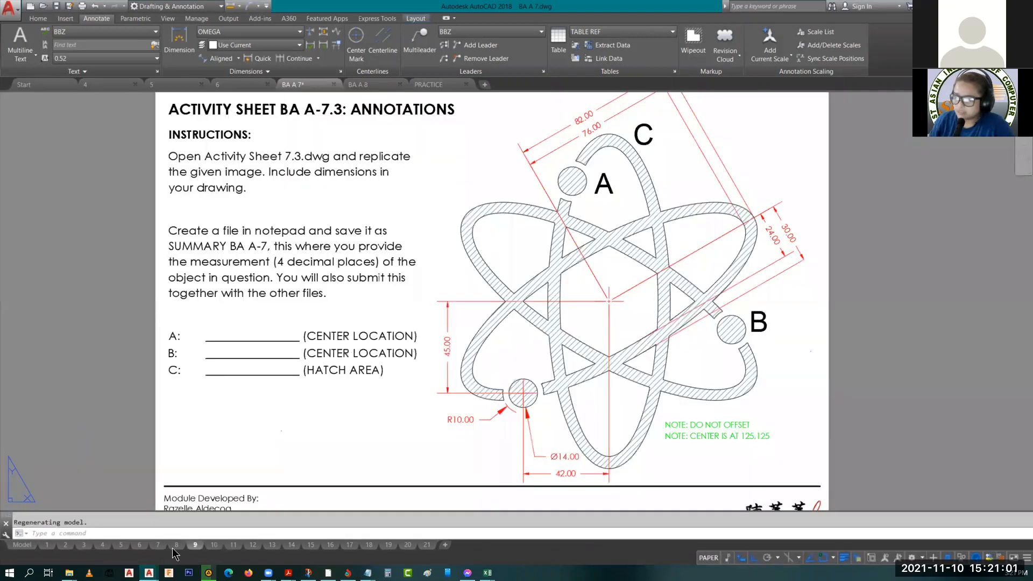
{"action": "left_click", "coordinate": [215, 545]}
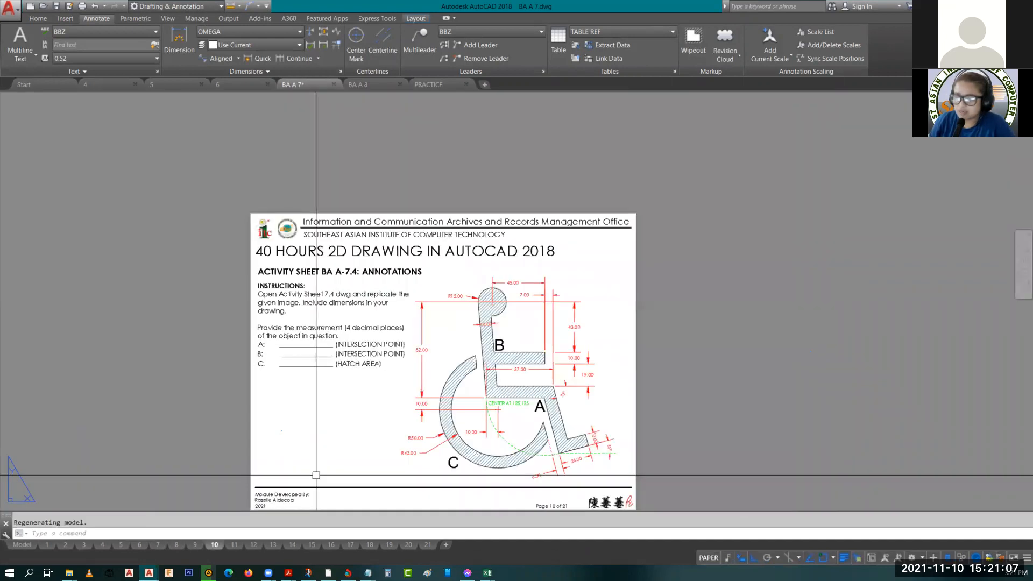
{"action": "middle_click_drag", "start_coordinate": [359, 444], "coordinate": [353, 370]}
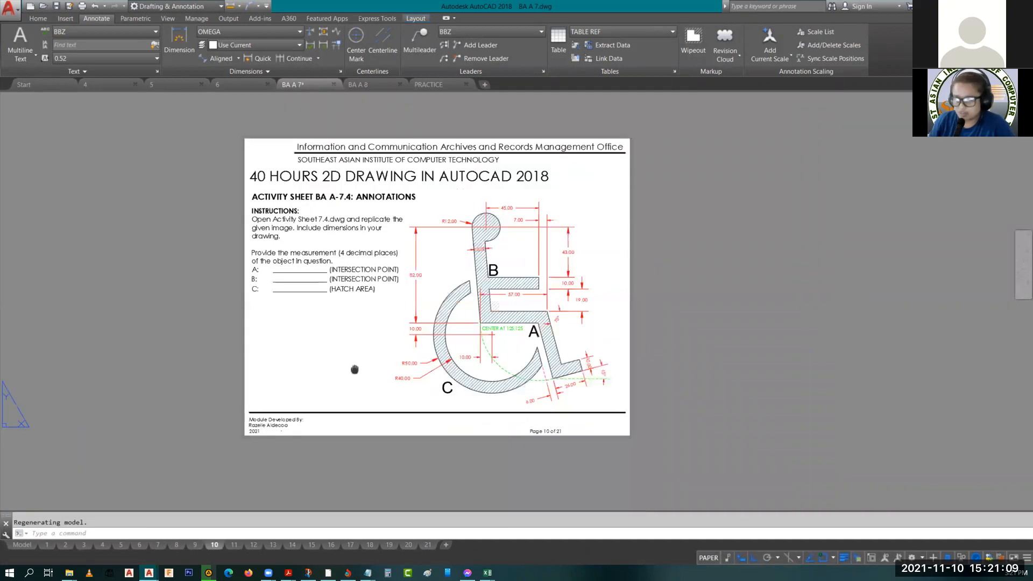
{"action": "left_click", "coordinate": [237, 545]}
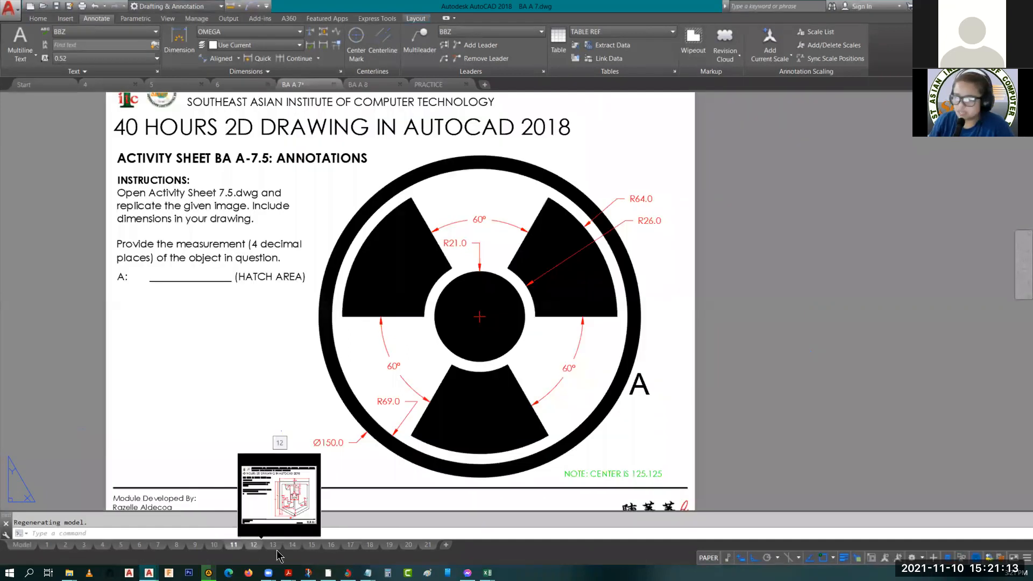
- Review Job Sheets 7.1 and 7.2 on layouts 12 and 13, examining the robot figure's dimensions up close
{"action": "left_click", "coordinate": [257, 545]}
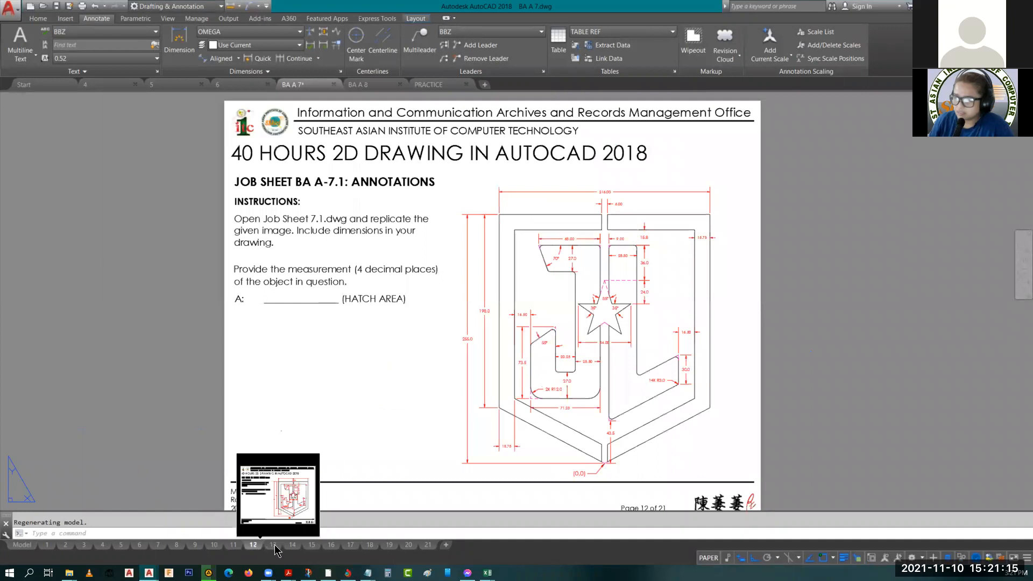
{"action": "left_click", "coordinate": [274, 546]}
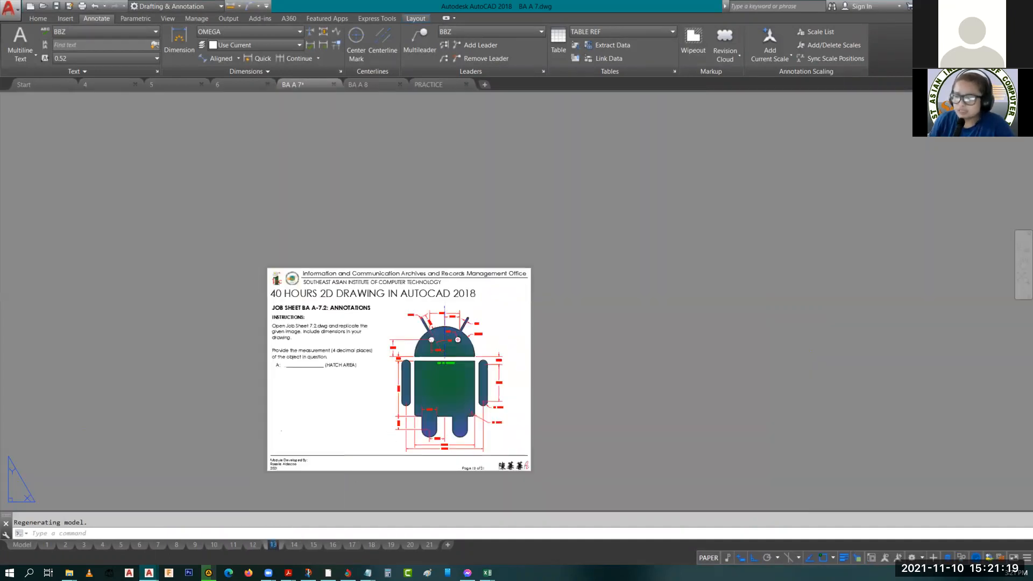
{"action": "left_click", "coordinate": [369, 428]}
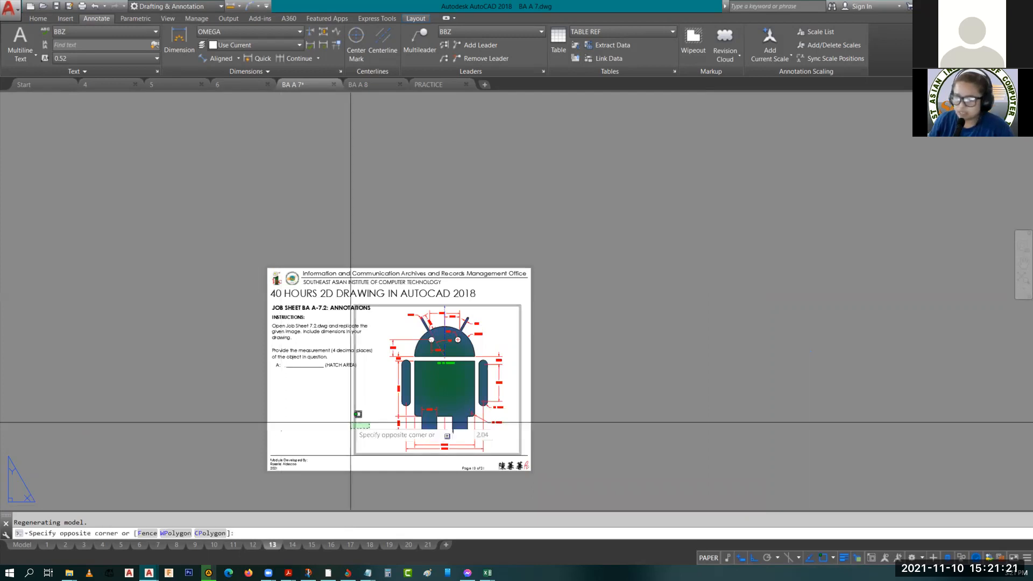
{"action": "key", "text": "Escape"}
{"action": "scroll", "coordinate": [351, 420], "scroll_direction": "up", "scroll_amount": 4}
{"action": "scroll", "coordinate": [351, 417], "scroll_direction": "up", "scroll_amount": 4}
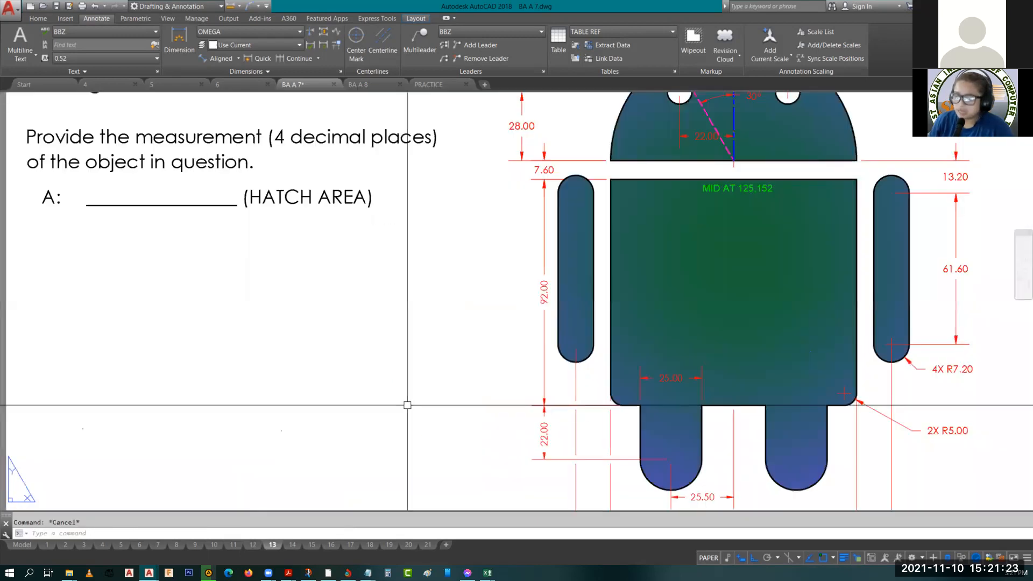
{"action": "scroll", "coordinate": [418, 405], "scroll_direction": "down", "scroll_amount": 2}
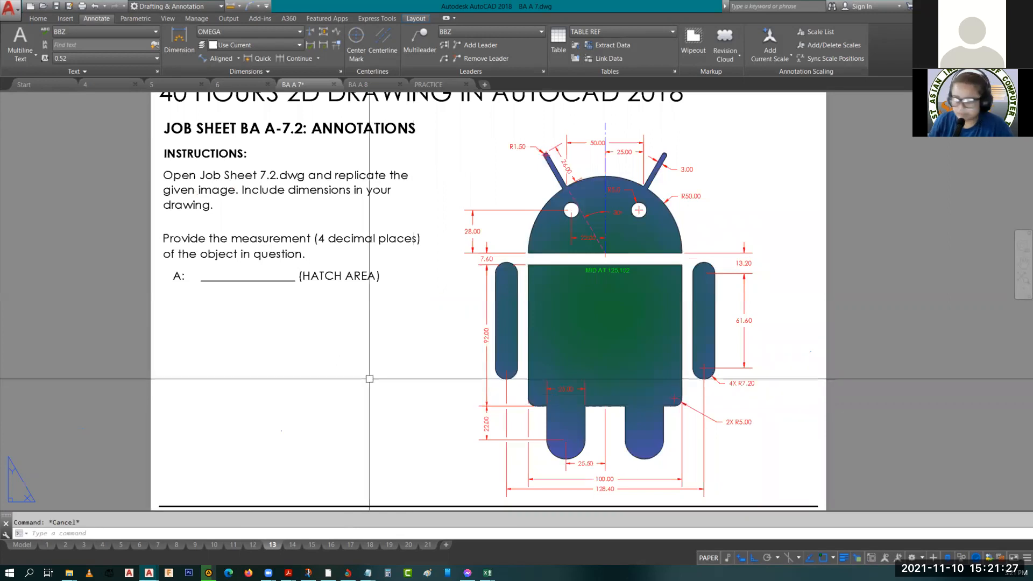
- Check the learning plan on page 1, and review the job sheets through Job Sheet 7.5 on layout 16
{"action": "left_click", "coordinate": [49, 545]}
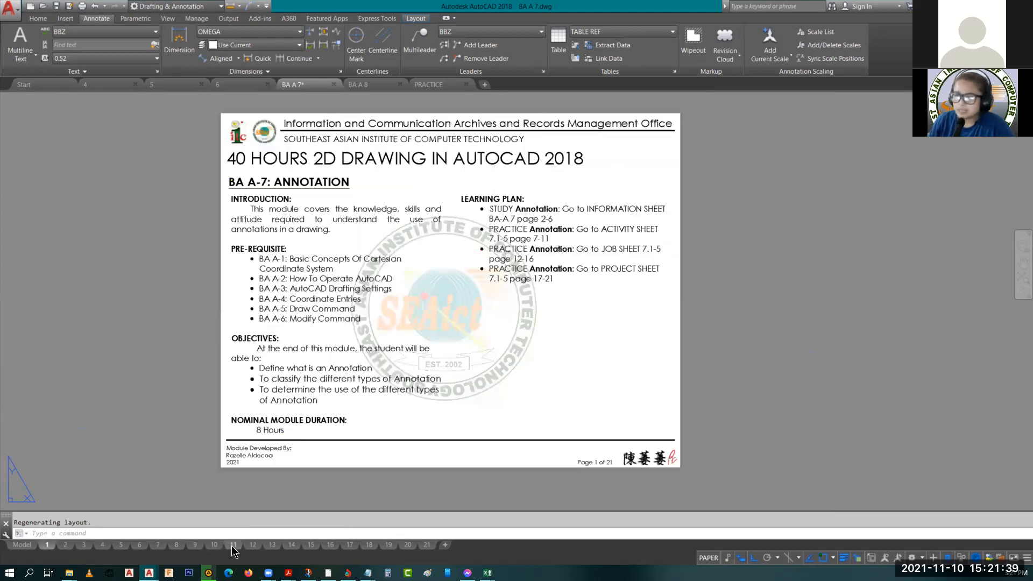
{"action": "mouse_move", "coordinate": [231, 546]}
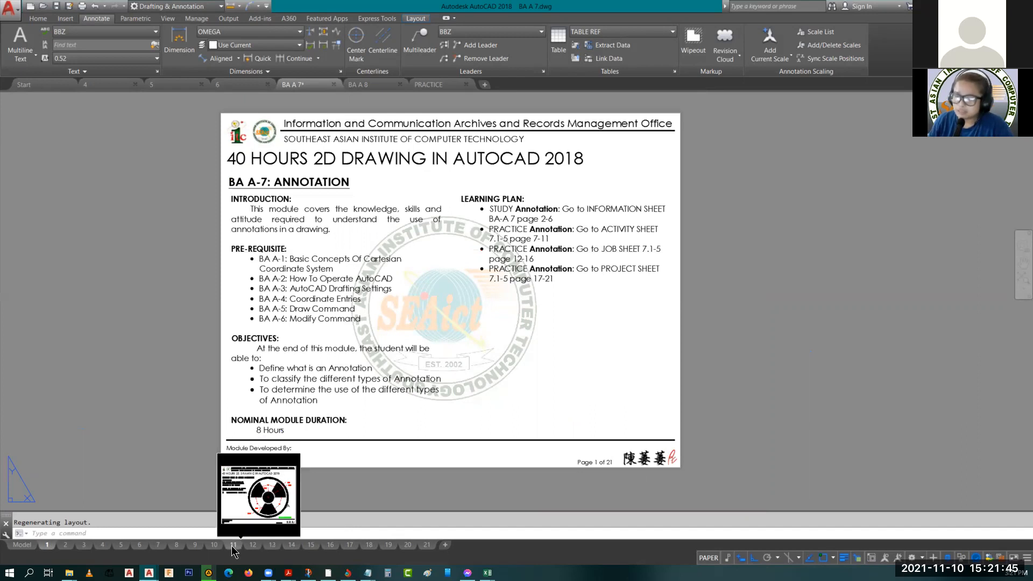
{"action": "left_click", "coordinate": [232, 545]}
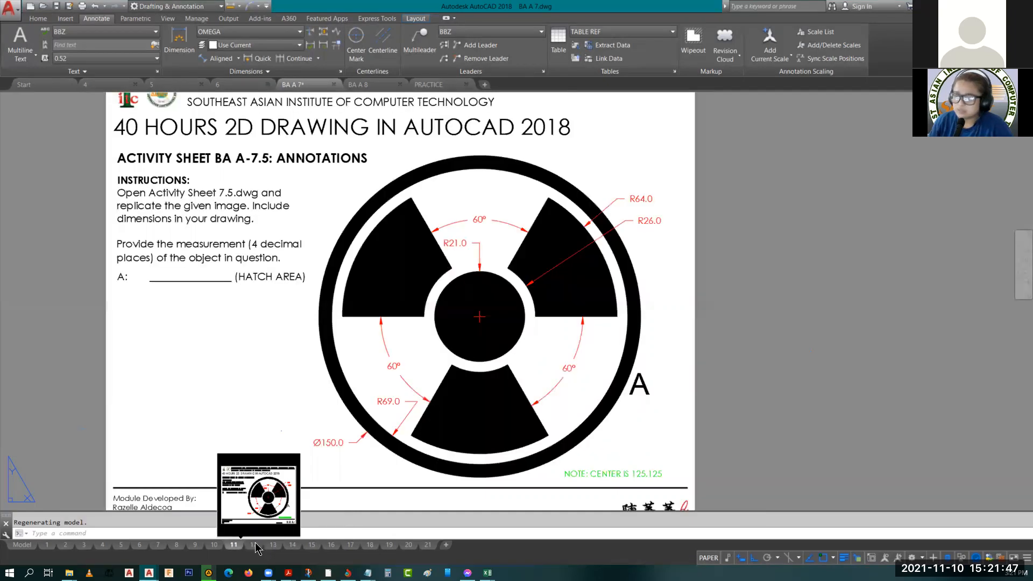
{"action": "left_click", "coordinate": [274, 544]}
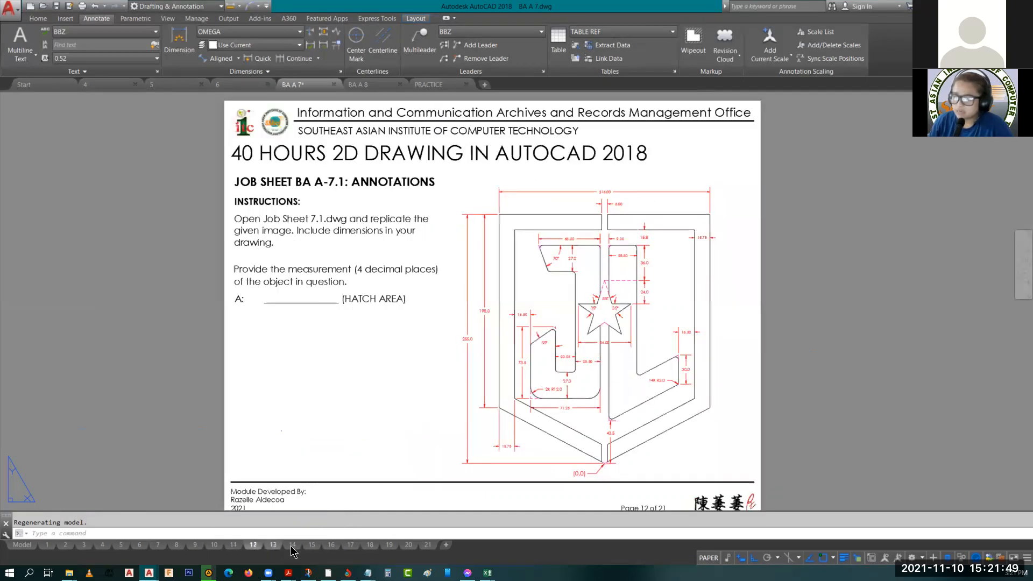
{"action": "left_click", "coordinate": [292, 545]}
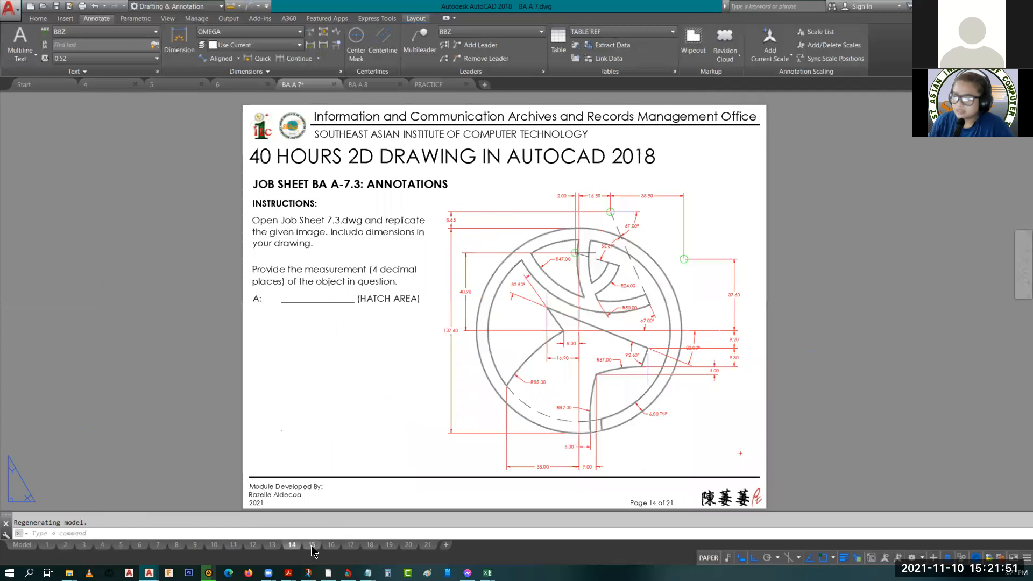
{"action": "left_click", "coordinate": [312, 545]}
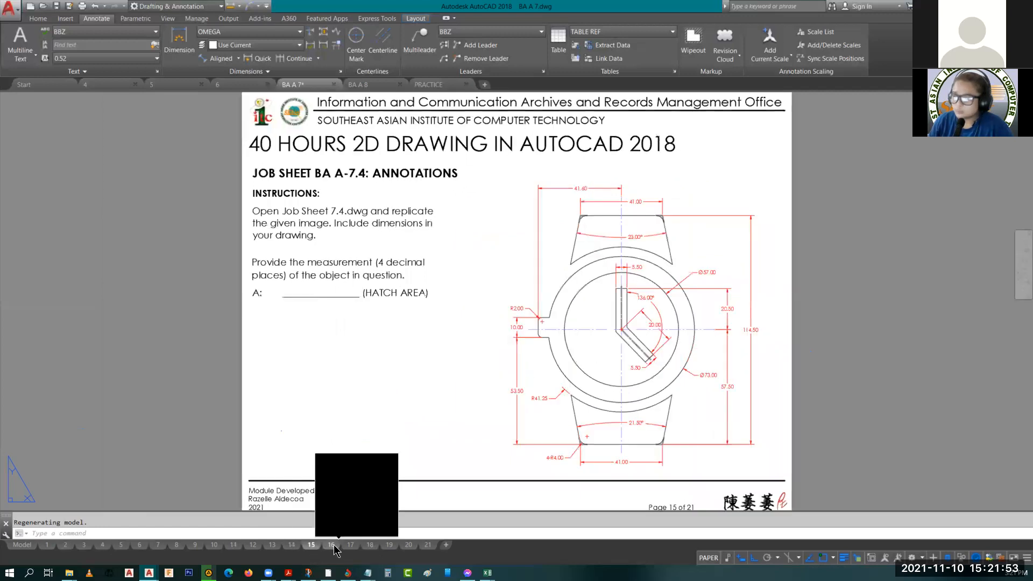
{"action": "left_click", "coordinate": [332, 545]}
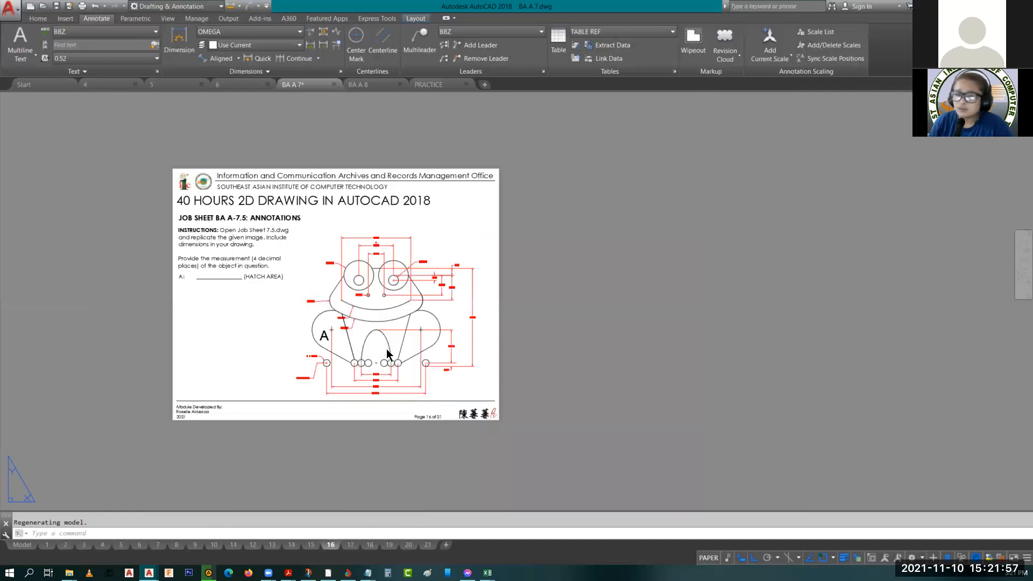
- Review the module 7 project sheets on layouts 17 to 21, from the maple leaf to the ring emblem
{"action": "left_click", "coordinate": [350, 546]}
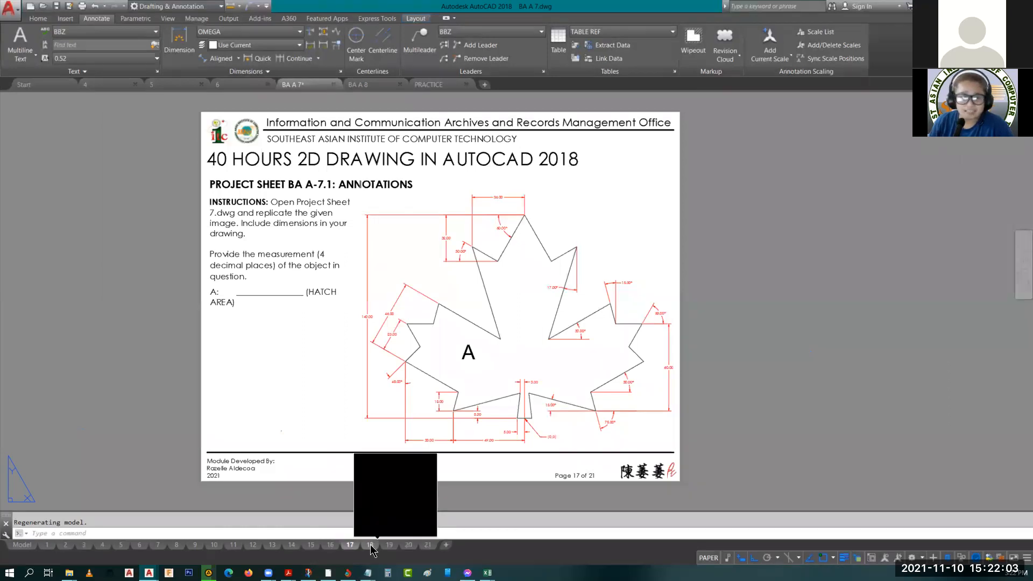
{"action": "left_click", "coordinate": [371, 547]}
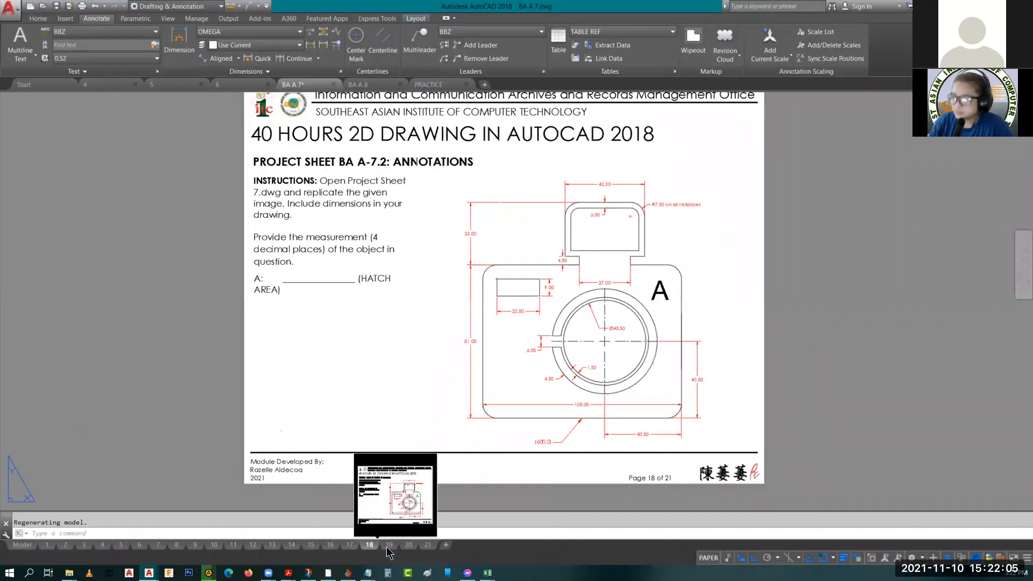
{"action": "left_click", "coordinate": [395, 546]}
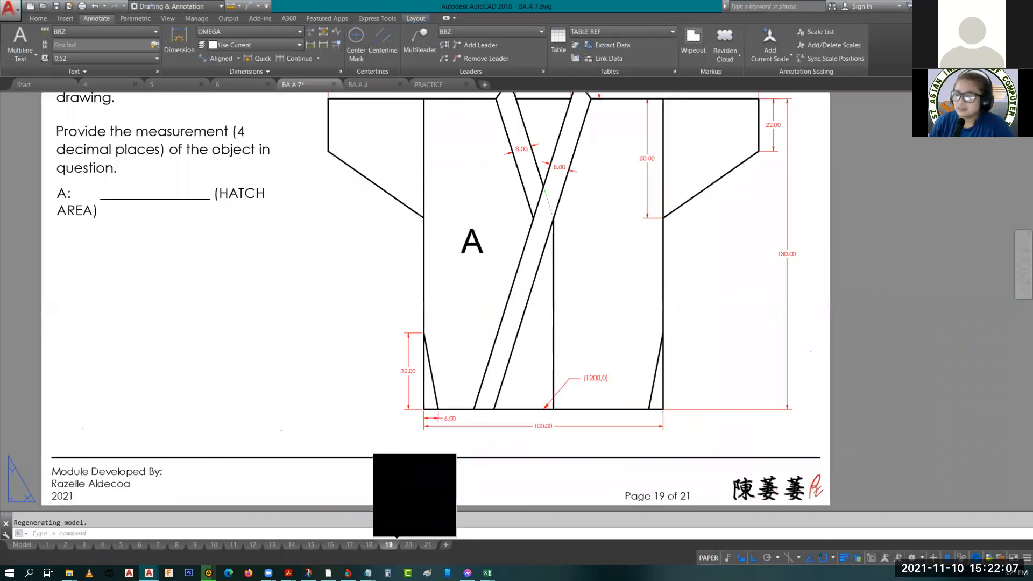
{"action": "left_click", "coordinate": [409, 545]}
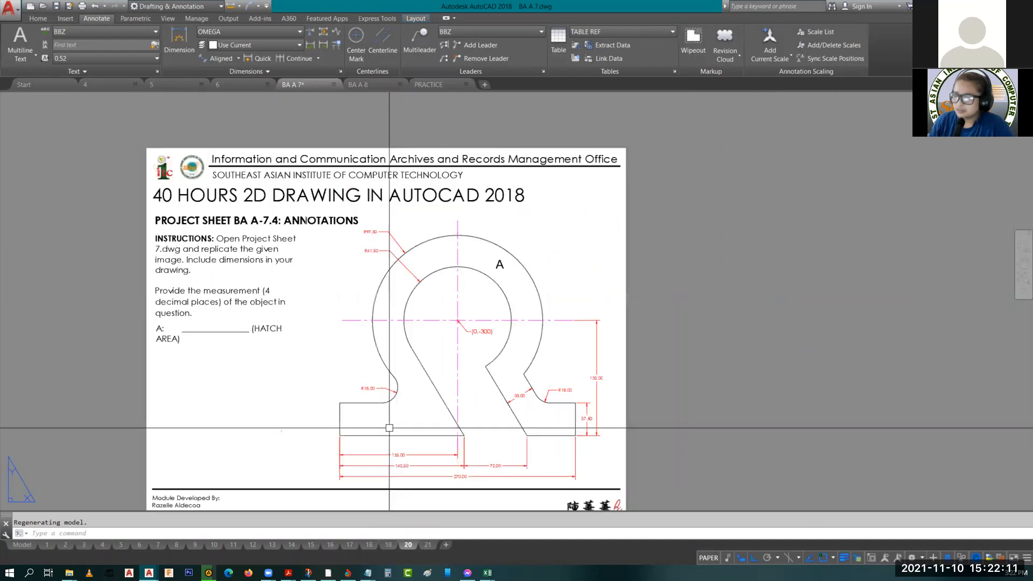
{"action": "left_click", "coordinate": [428, 545]}
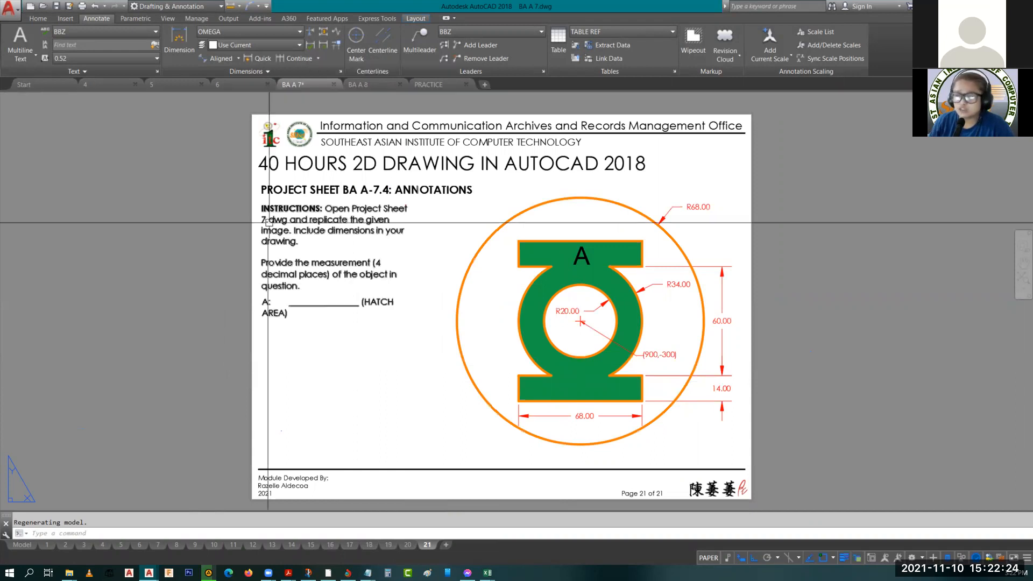
- Browse the BA A 8 drawing's sheets up to layout 17, and return to the BA A 7 drawing
{"action": "mouse_move", "coordinate": [374, 87]}
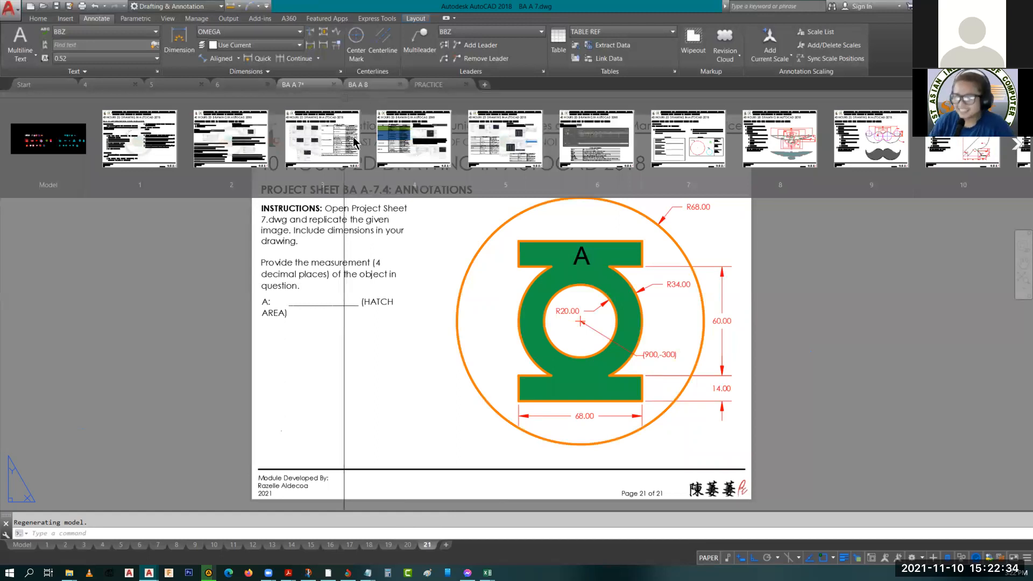
{"action": "left_click", "coordinate": [302, 91]}
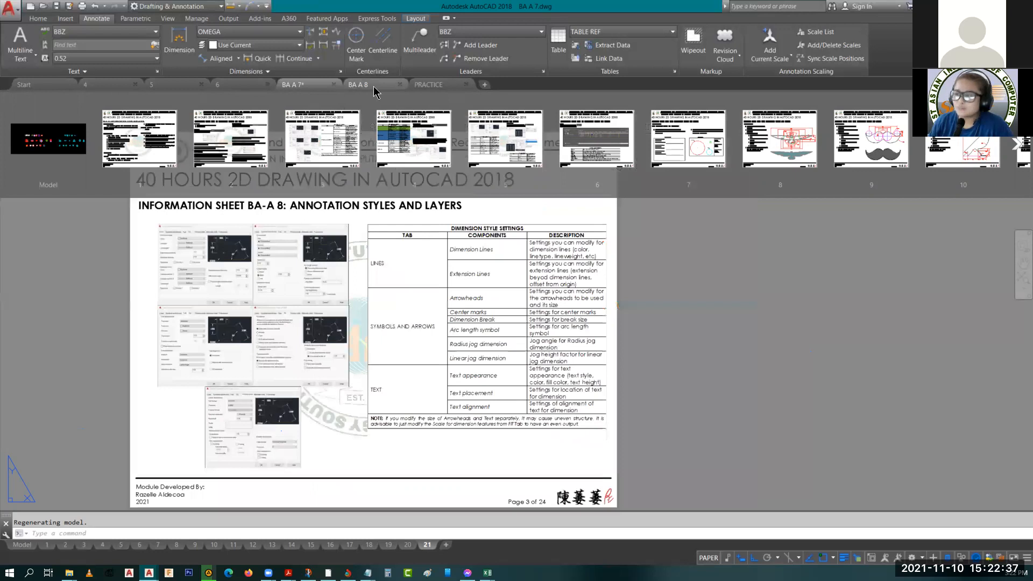
{"action": "left_click", "coordinate": [374, 86]}
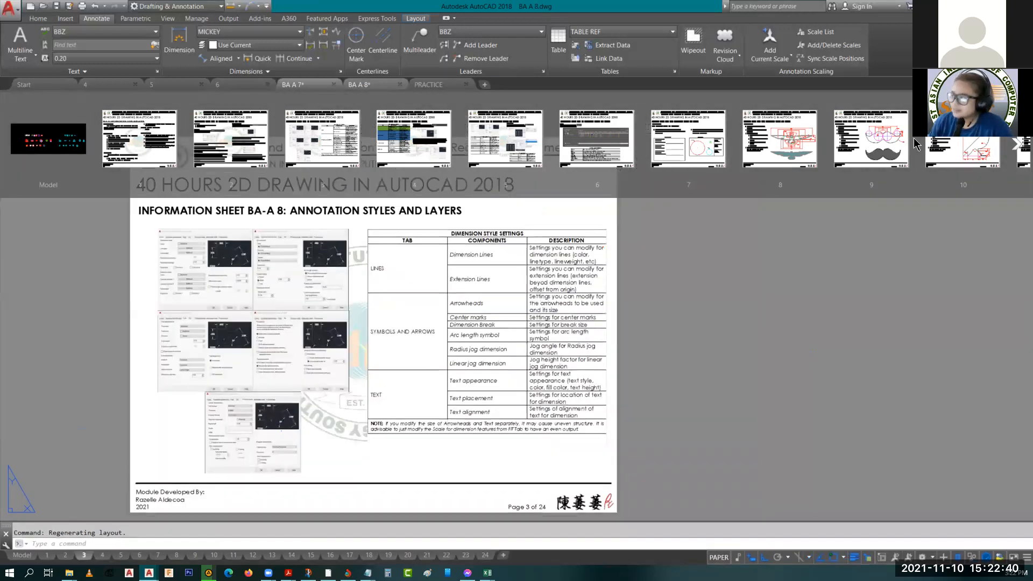
{"action": "left_click", "coordinate": [996, 162]}
{"action": "left_click", "coordinate": [1016, 147]}
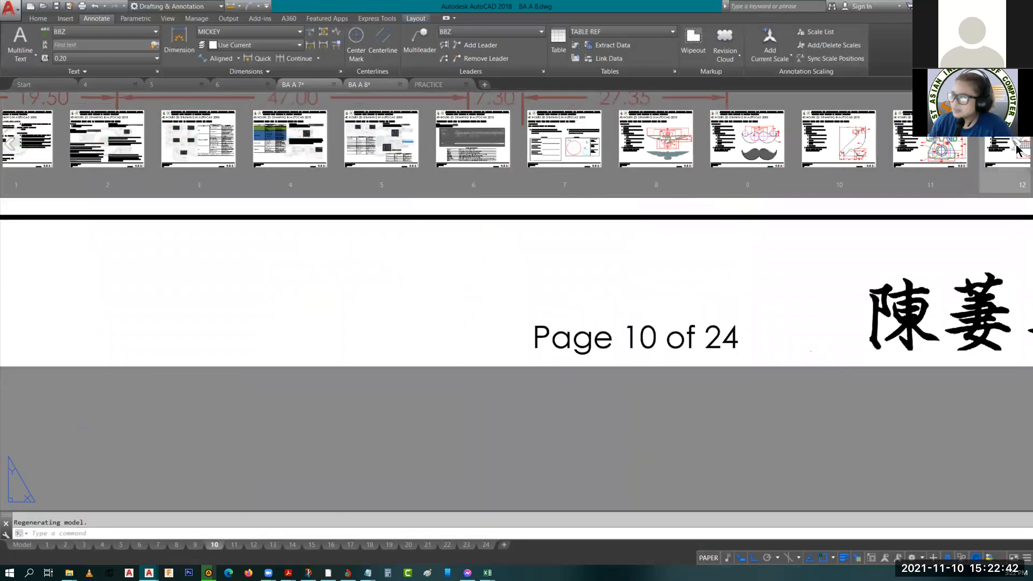
{"action": "left_click", "coordinate": [1017, 150]}
{"action": "left_click", "coordinate": [1018, 150]}
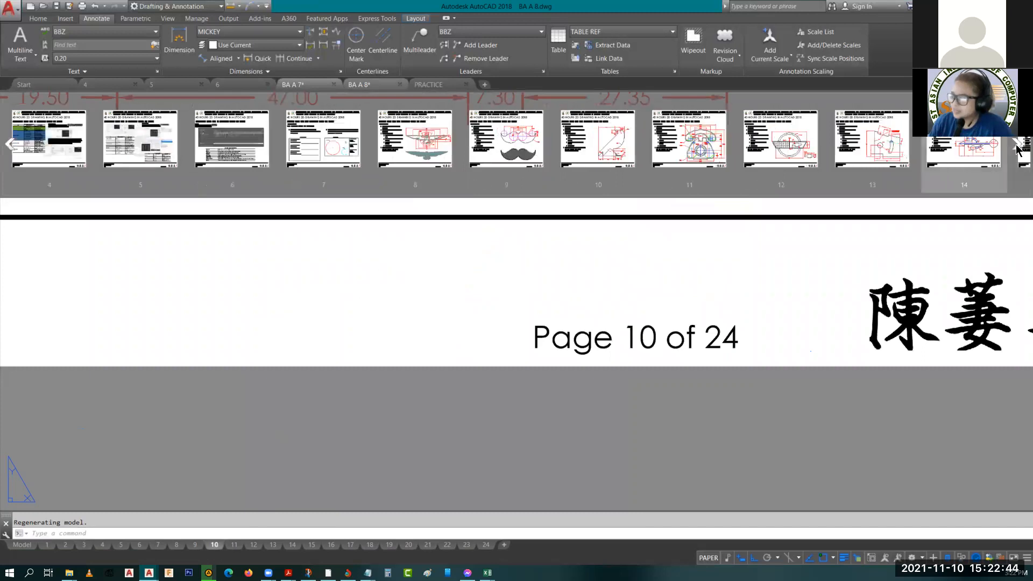
{"action": "left_click", "coordinate": [1018, 150]}
{"action": "left_click", "coordinate": [1017, 151]}
{"action": "left_click", "coordinate": [943, 153]}
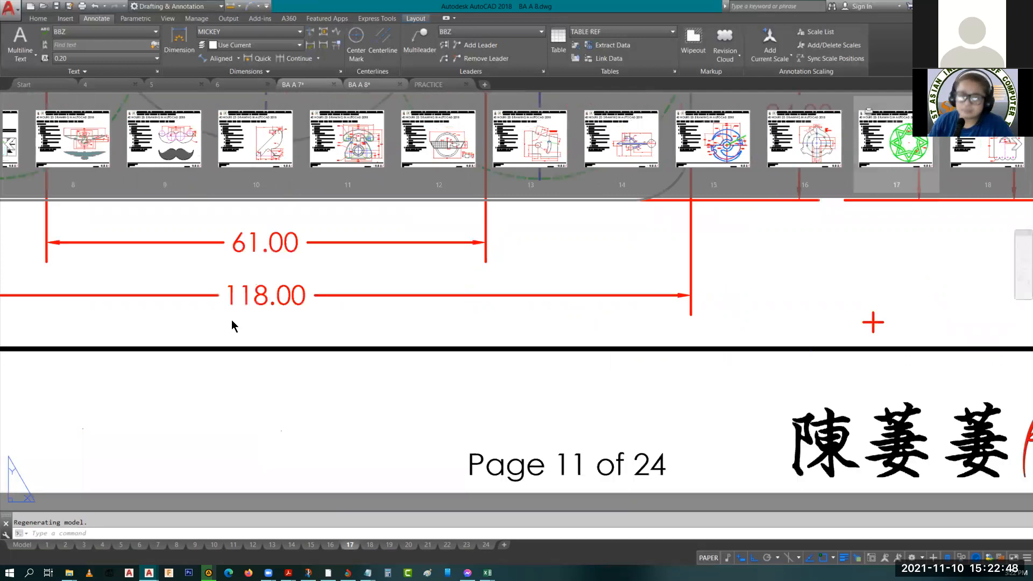
{"action": "left_click", "coordinate": [304, 84]}
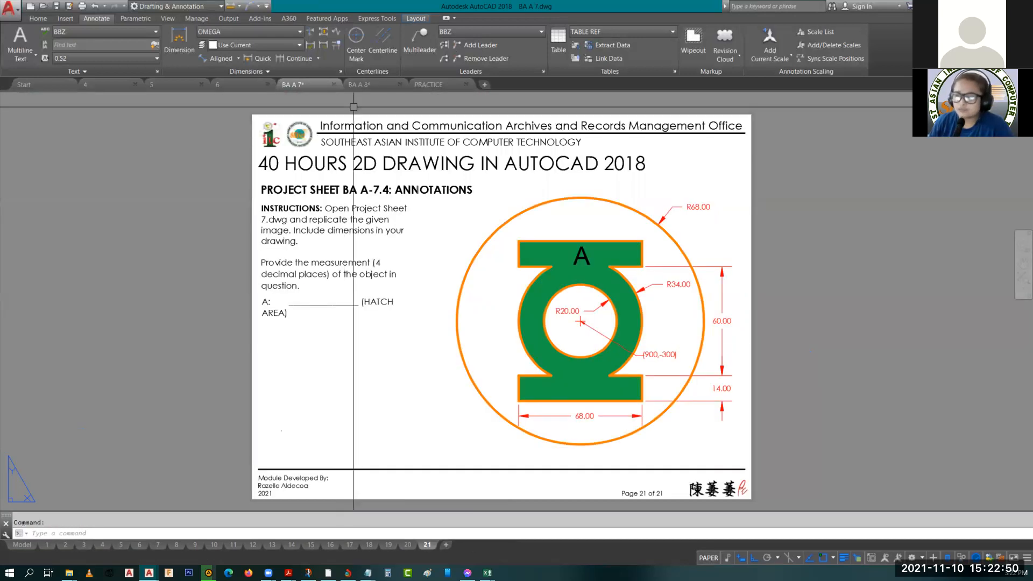